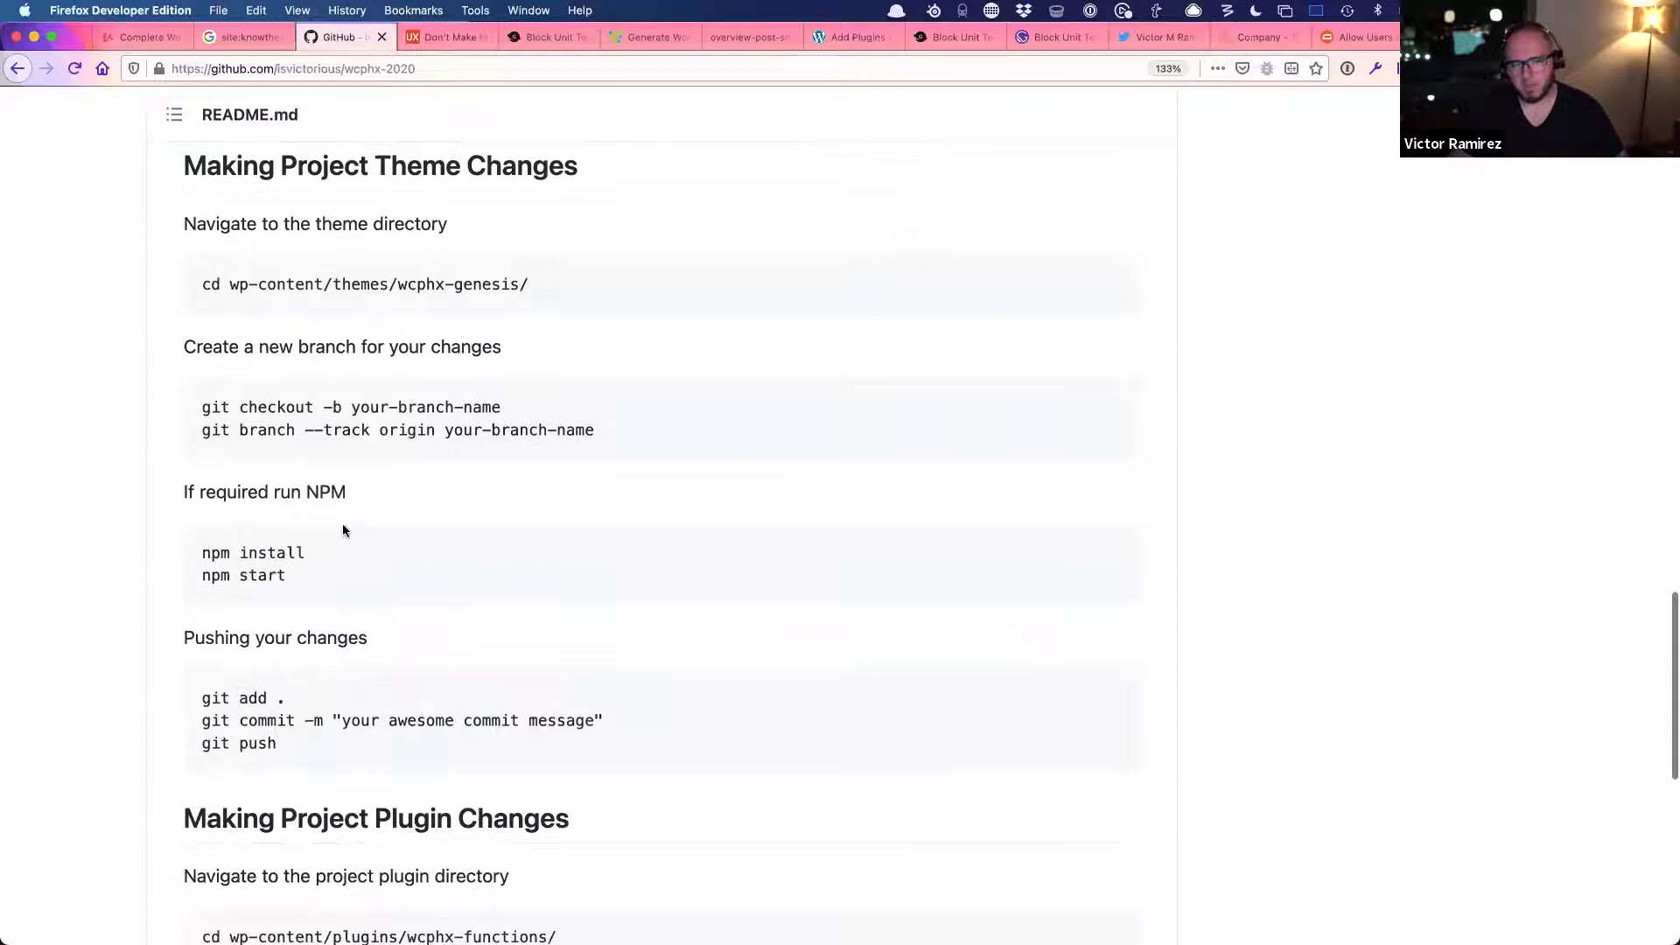
- Review the README's sections on making project theme and plugin changes, and return to the repository's file list
{"action": "scroll", "coordinate": [322, 674], "scroll_direction": "down", "scroll_amount": 8}
{"action": "scroll", "coordinate": [322, 674], "scroll_direction": "up", "scroll_amount": 20}
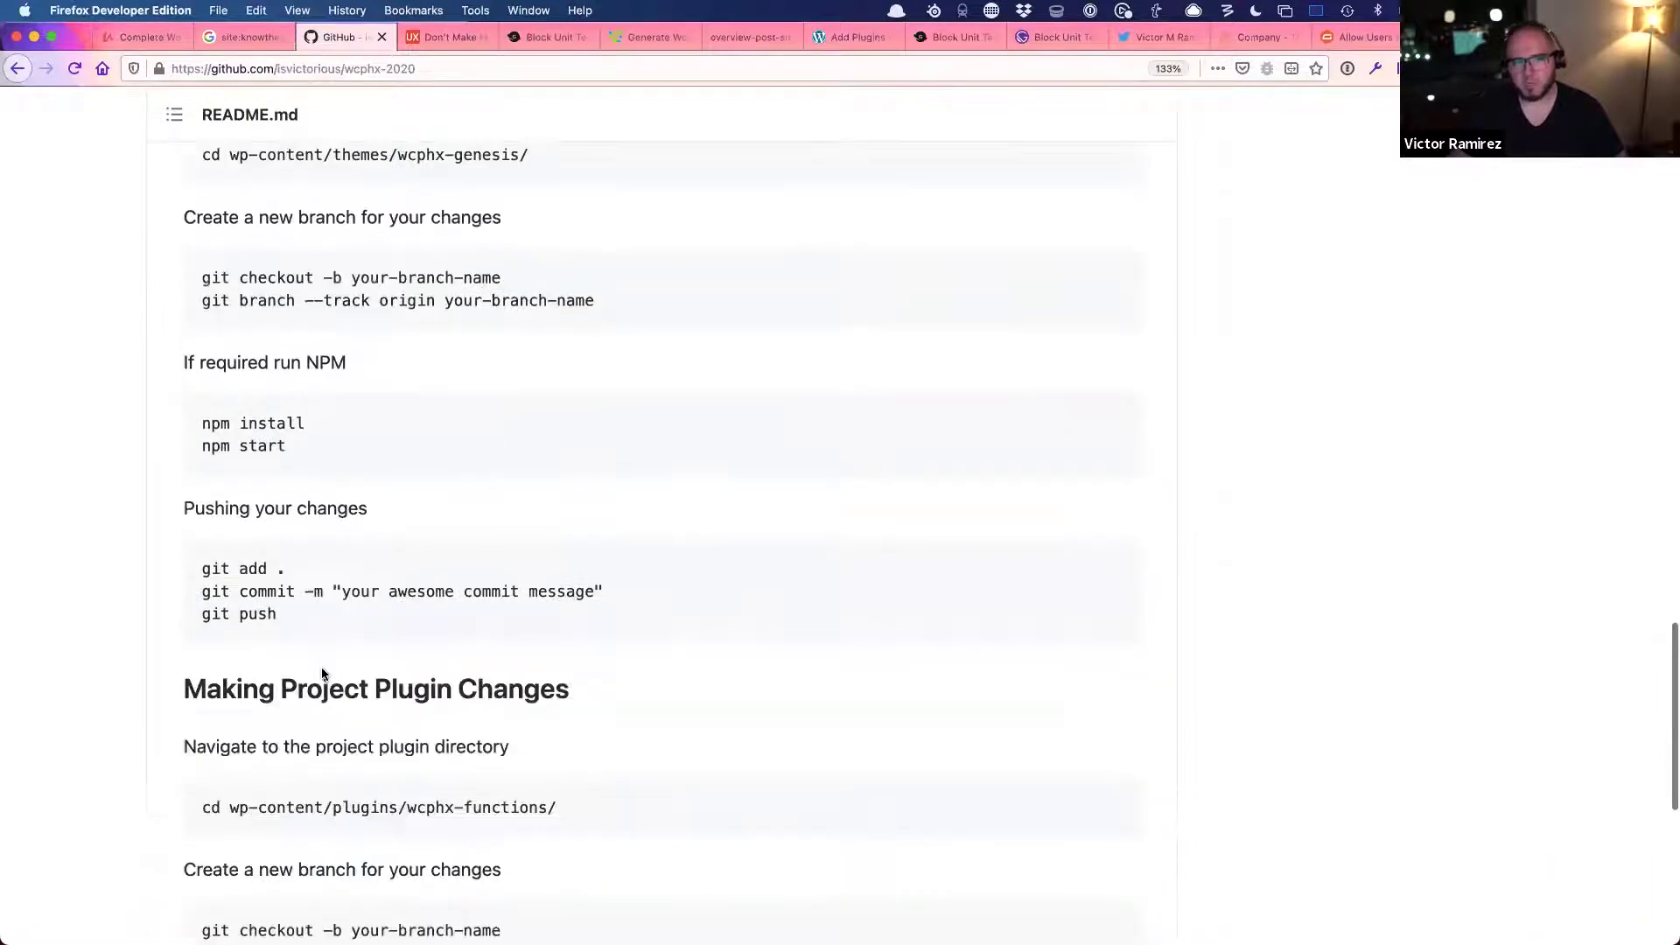
{"action": "scroll", "coordinate": [326, 674], "scroll_direction": "up", "scroll_amount": 10}
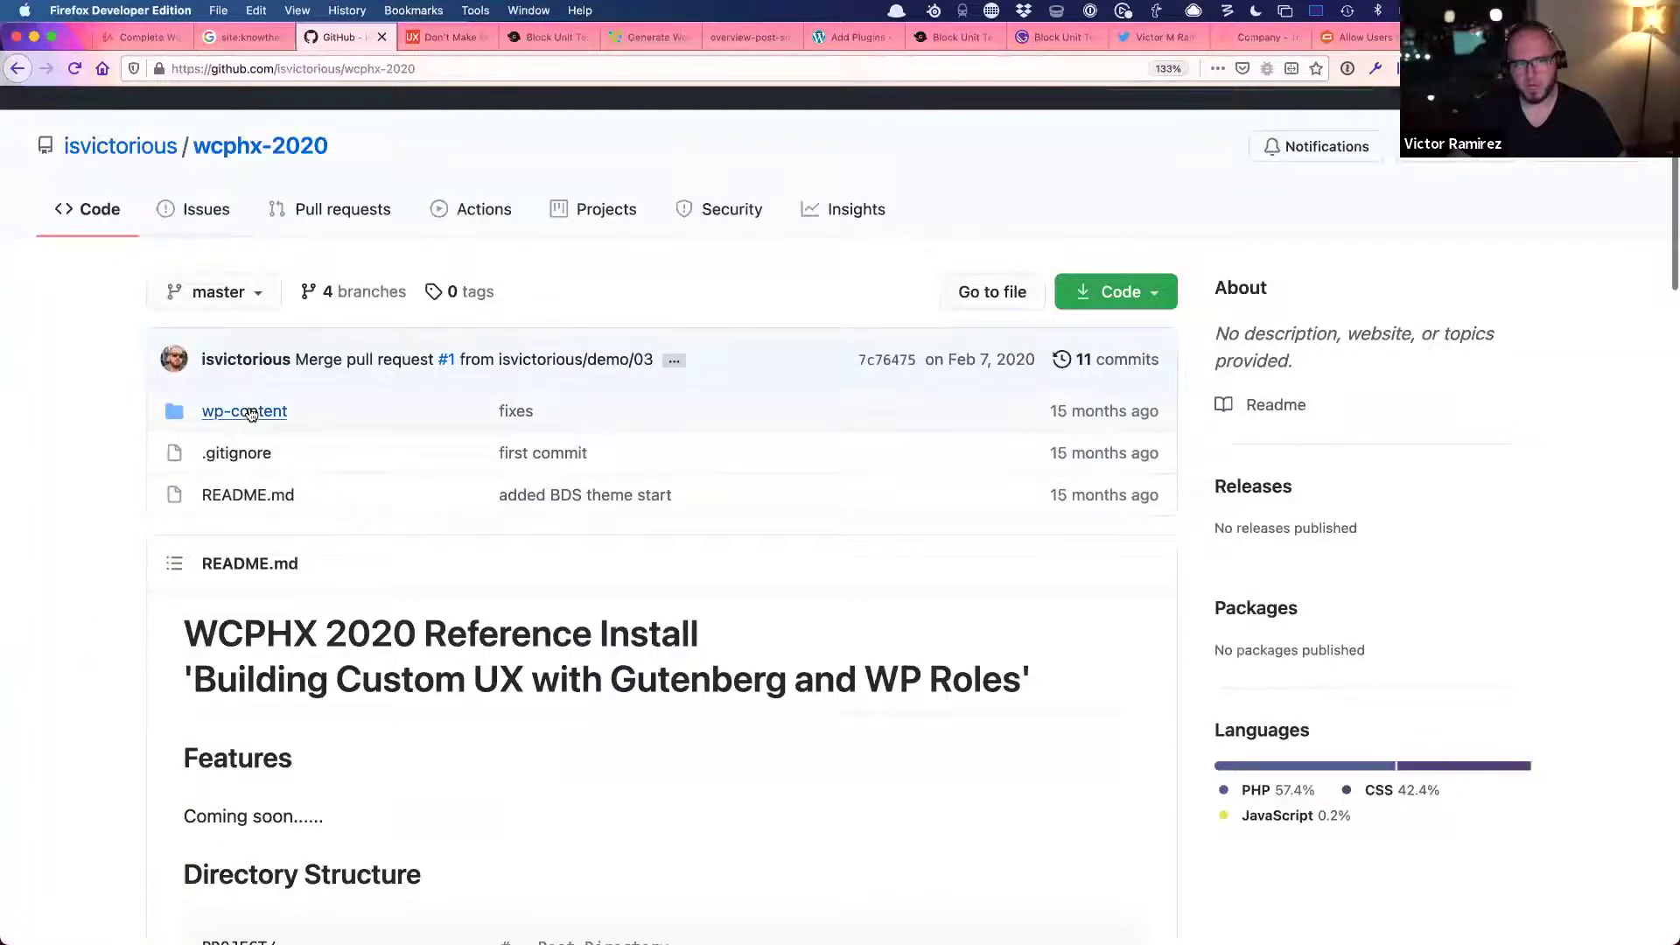
{"action": "key", "text": "alt+space"}
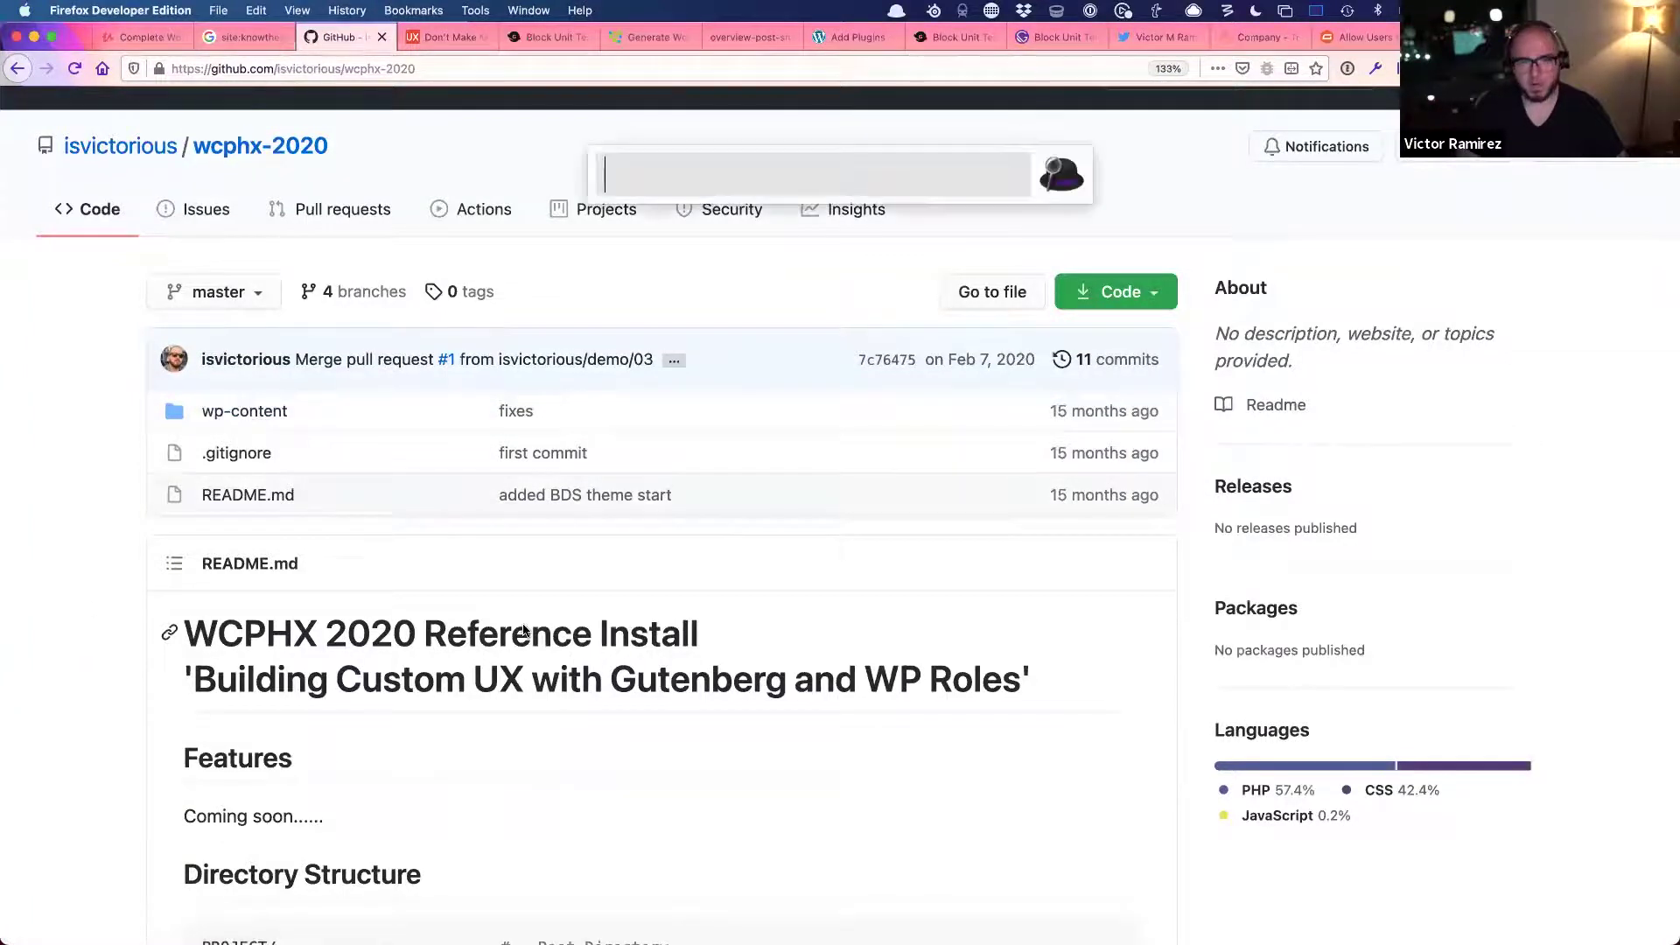
{"action": "key", "text": "Escape"}
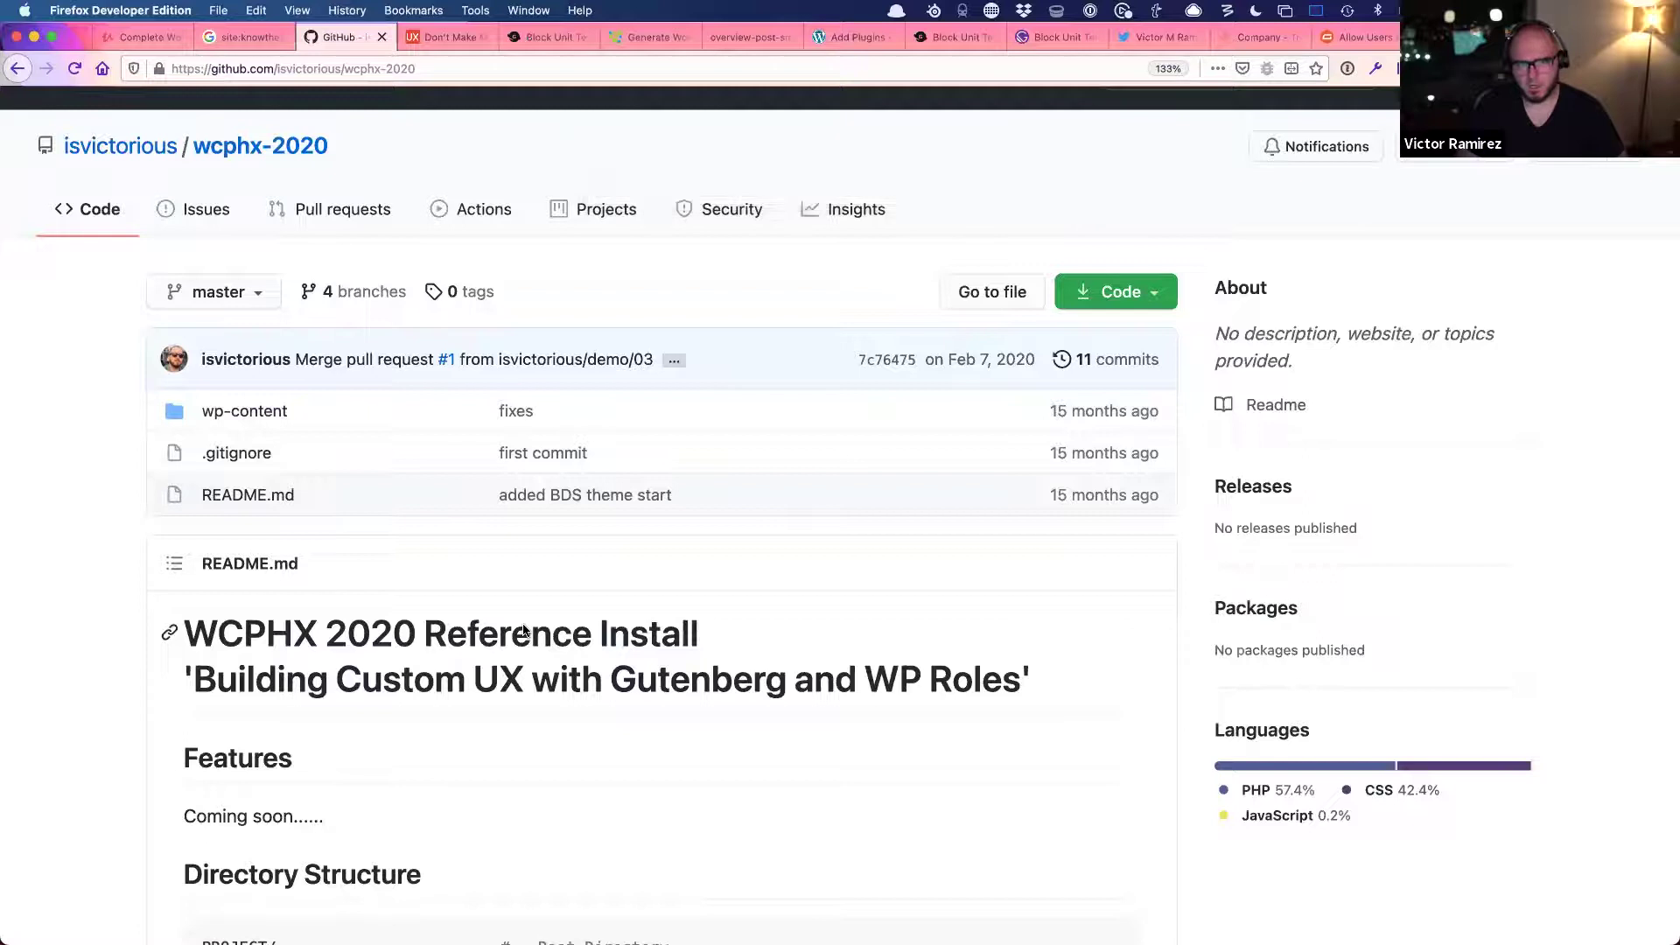
- Switch to iTerm2 and jump to the demowpnyc site folder with the z command
{"action": "key", "text": "alt+space"}
{"action": "type", "text": "iter"}
{"action": "key", "text": "Return"}
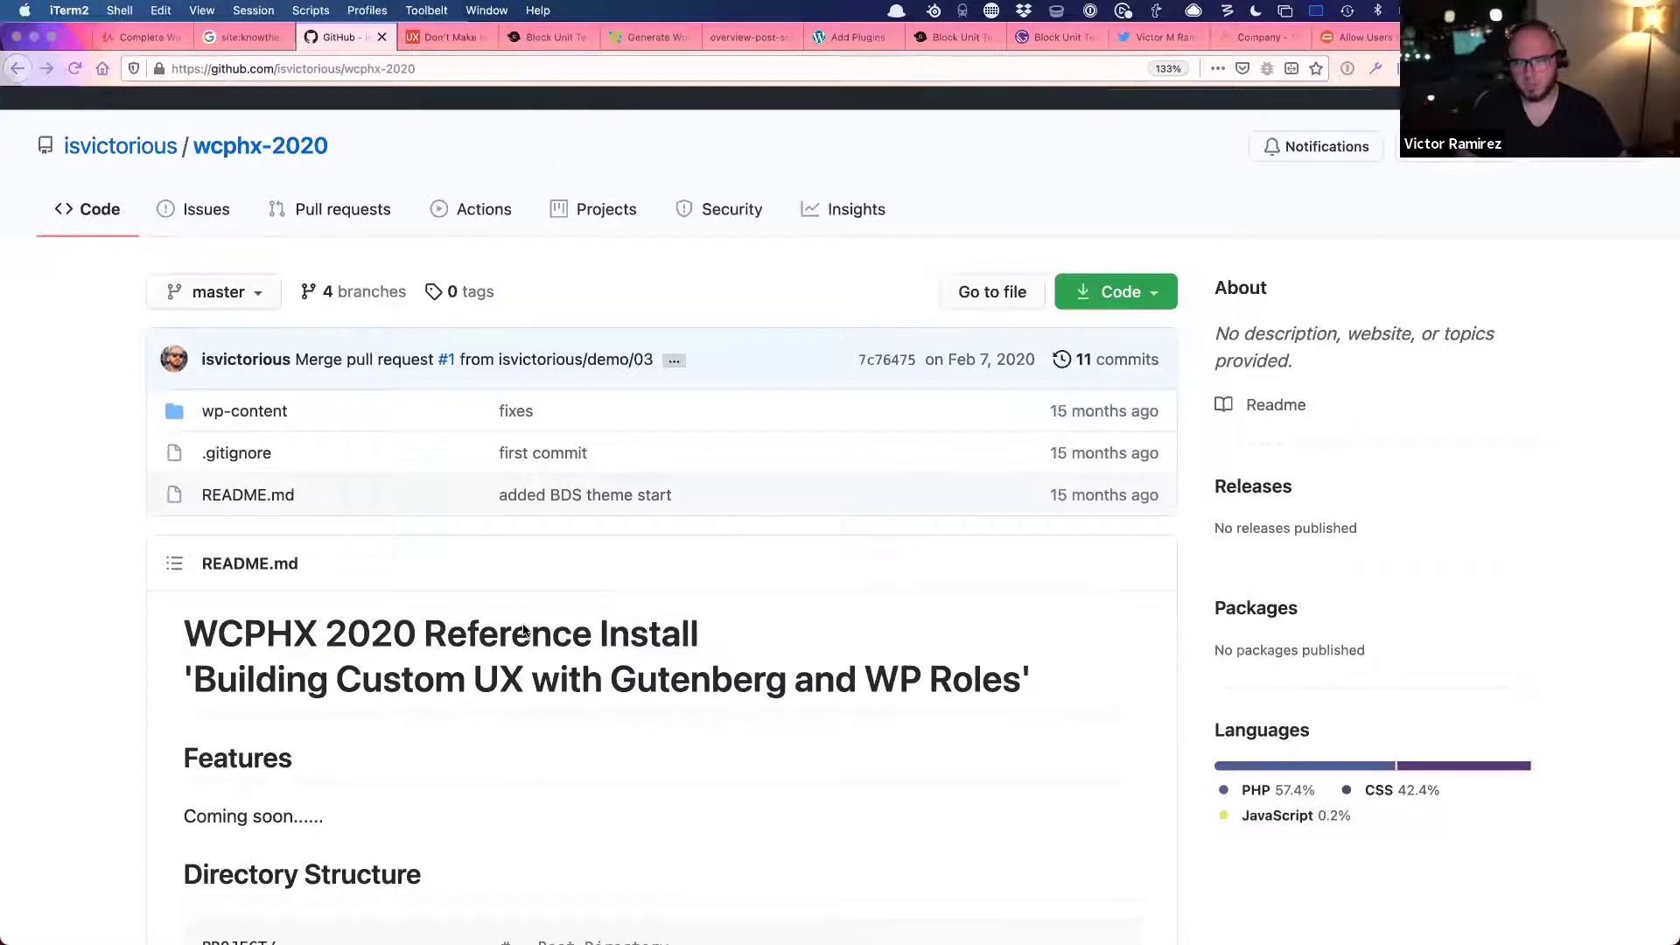
{"action": "type", "text": "z wpnyc"}
{"action": "key", "text": "Tab"}
{"action": "key", "text": "Return"}
- Change into the site's public directory and open it in Visual Studio Code with "code ."
{"action": "type", "text": "cd a/"}
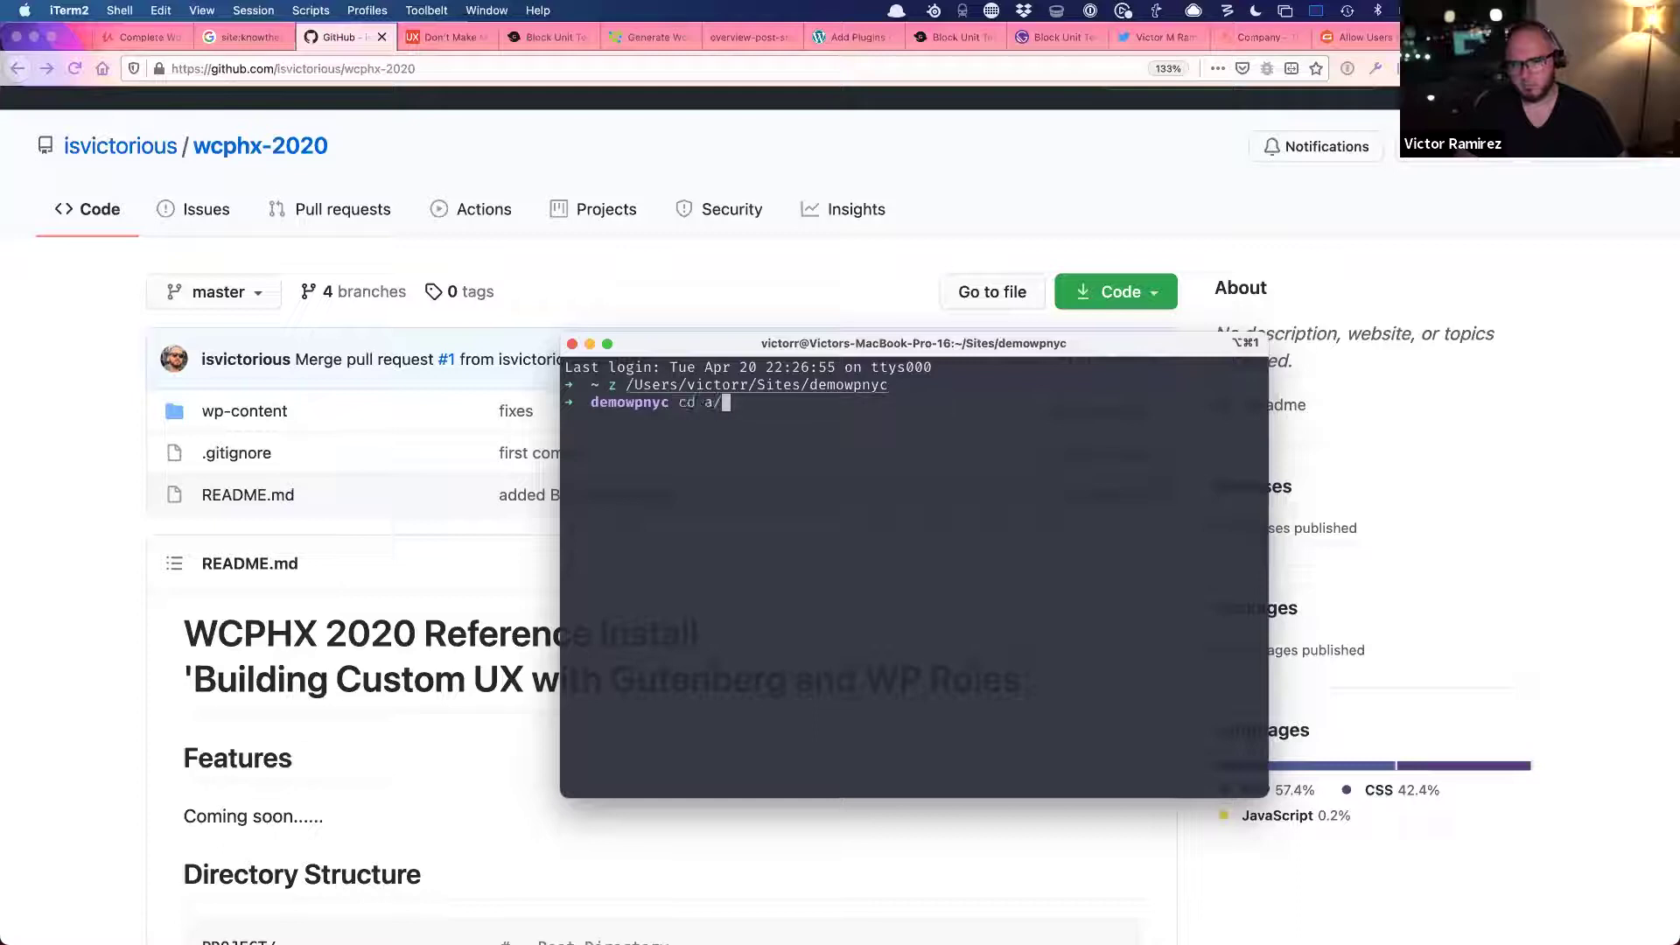
{"action": "key", "text": "Tab"}
{"action": "type", "text": "pu"}
{"action": "key", "text": "Tab"}
{"action": "key", "text": "Return"}
{"action": "type", "text": "code ."}
{"action": "key", "text": "Return"}
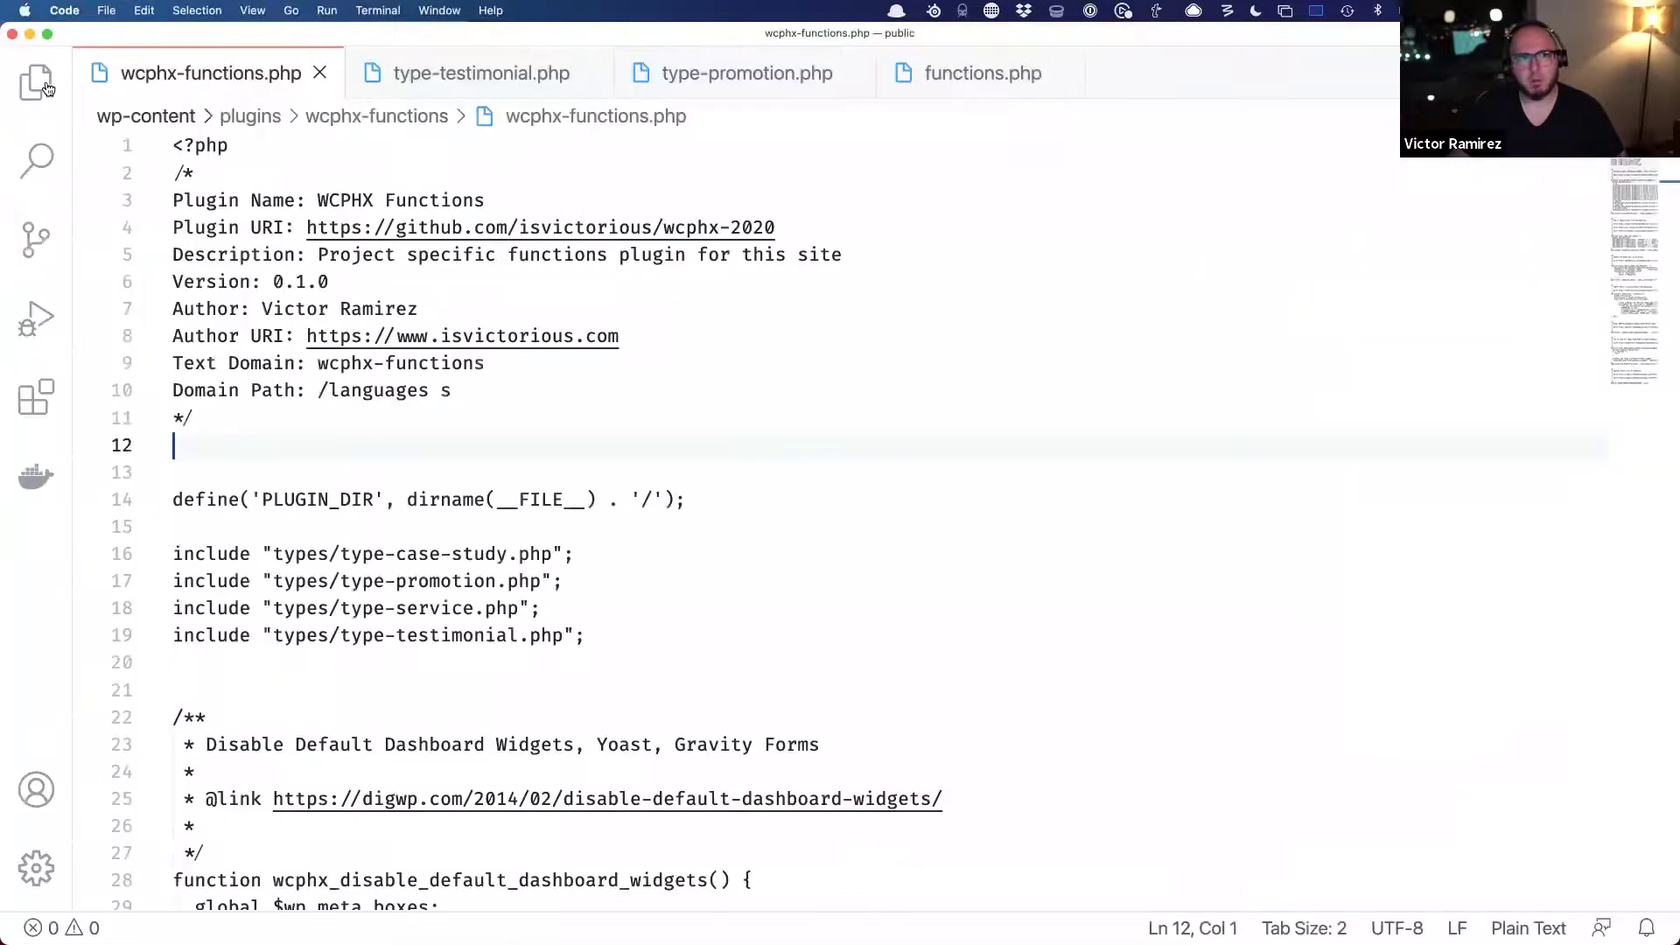
- Show the project's file tree, collapse the wcphx-functions plugin folder, and examine the wcphx-genesis theme folder
{"action": "left_click", "coordinate": [37, 81]}
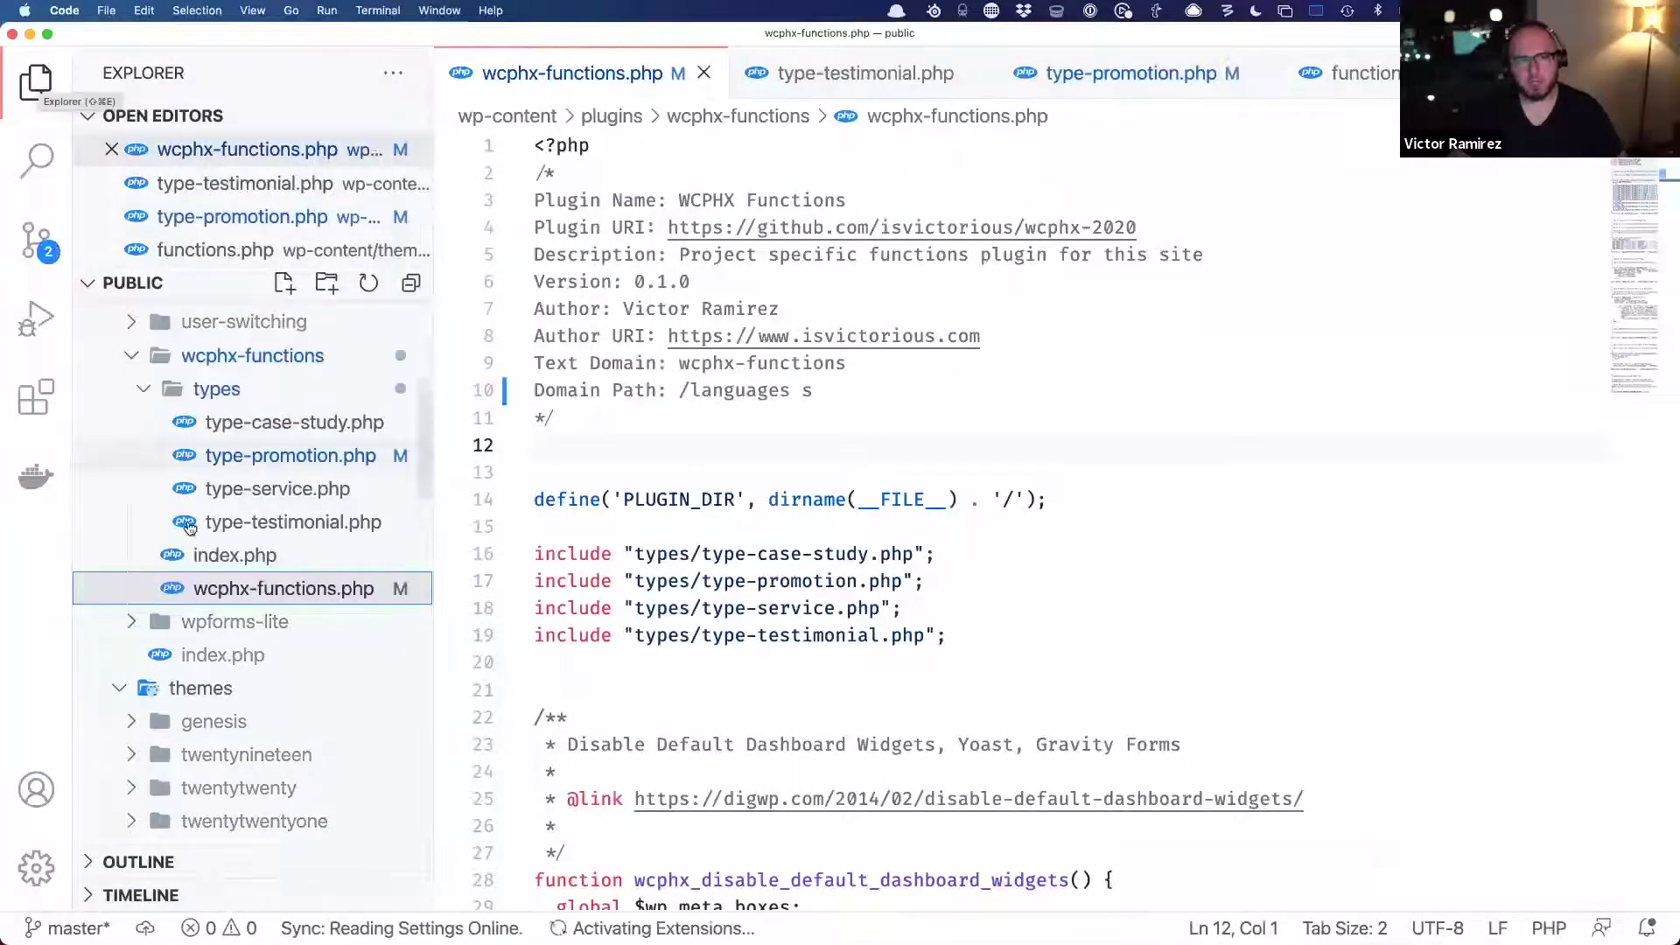
{"action": "scroll", "coordinate": [175, 438], "scroll_direction": "up", "scroll_amount": 4}
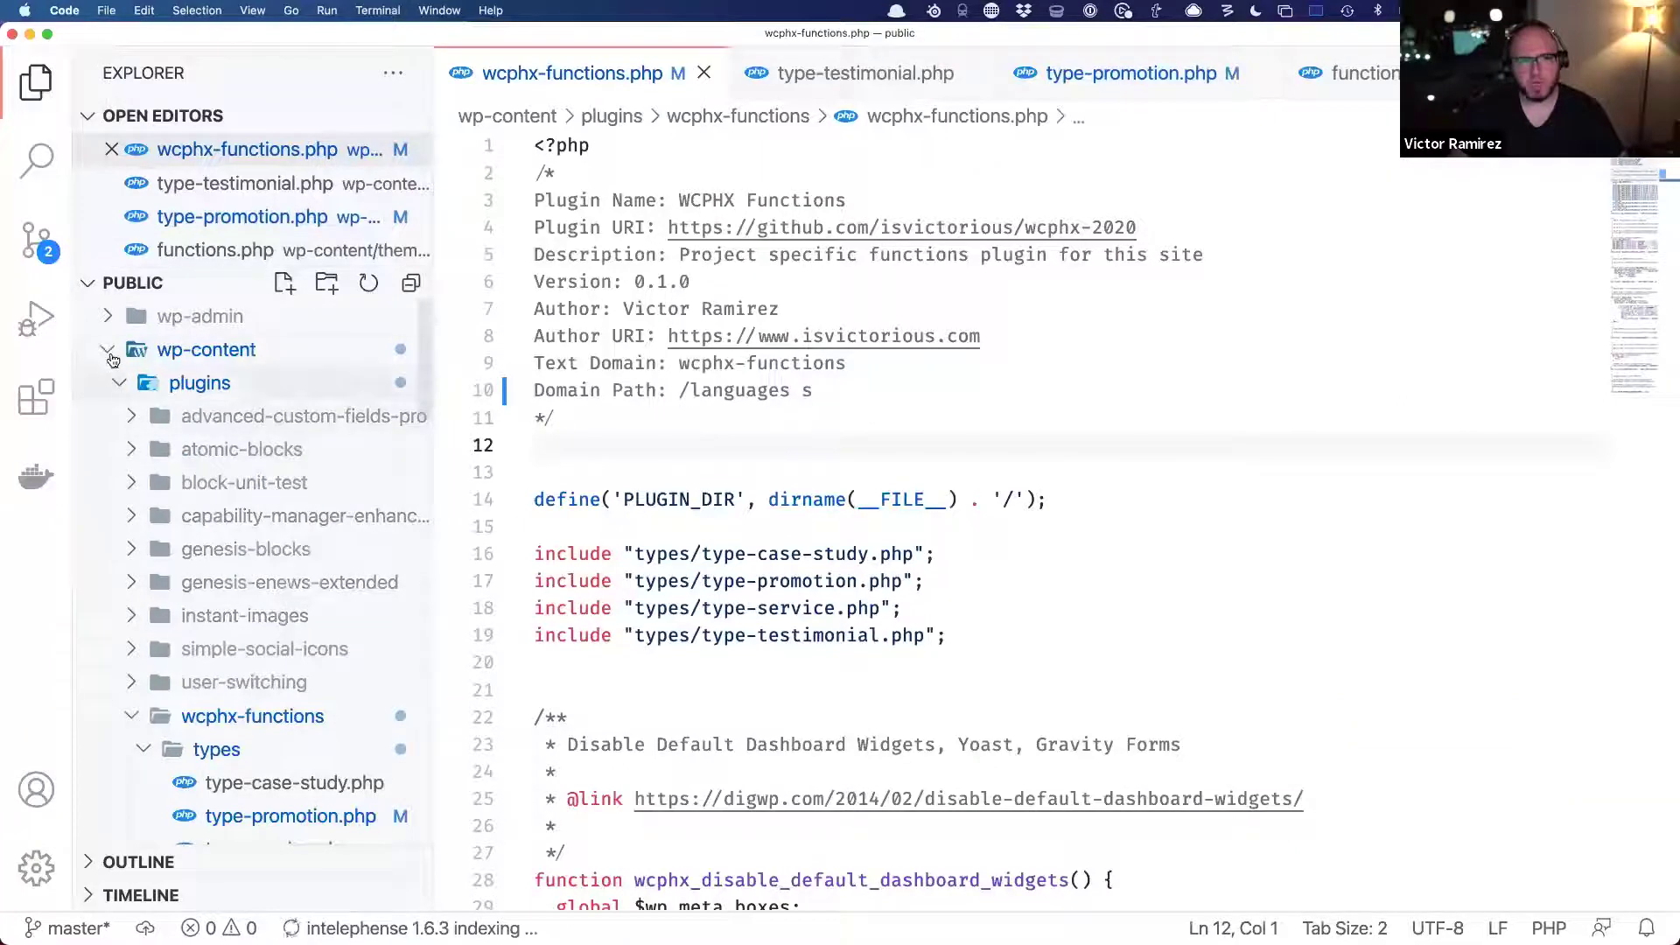
{"action": "scroll", "coordinate": [248, 672], "scroll_direction": "down", "scroll_amount": 4}
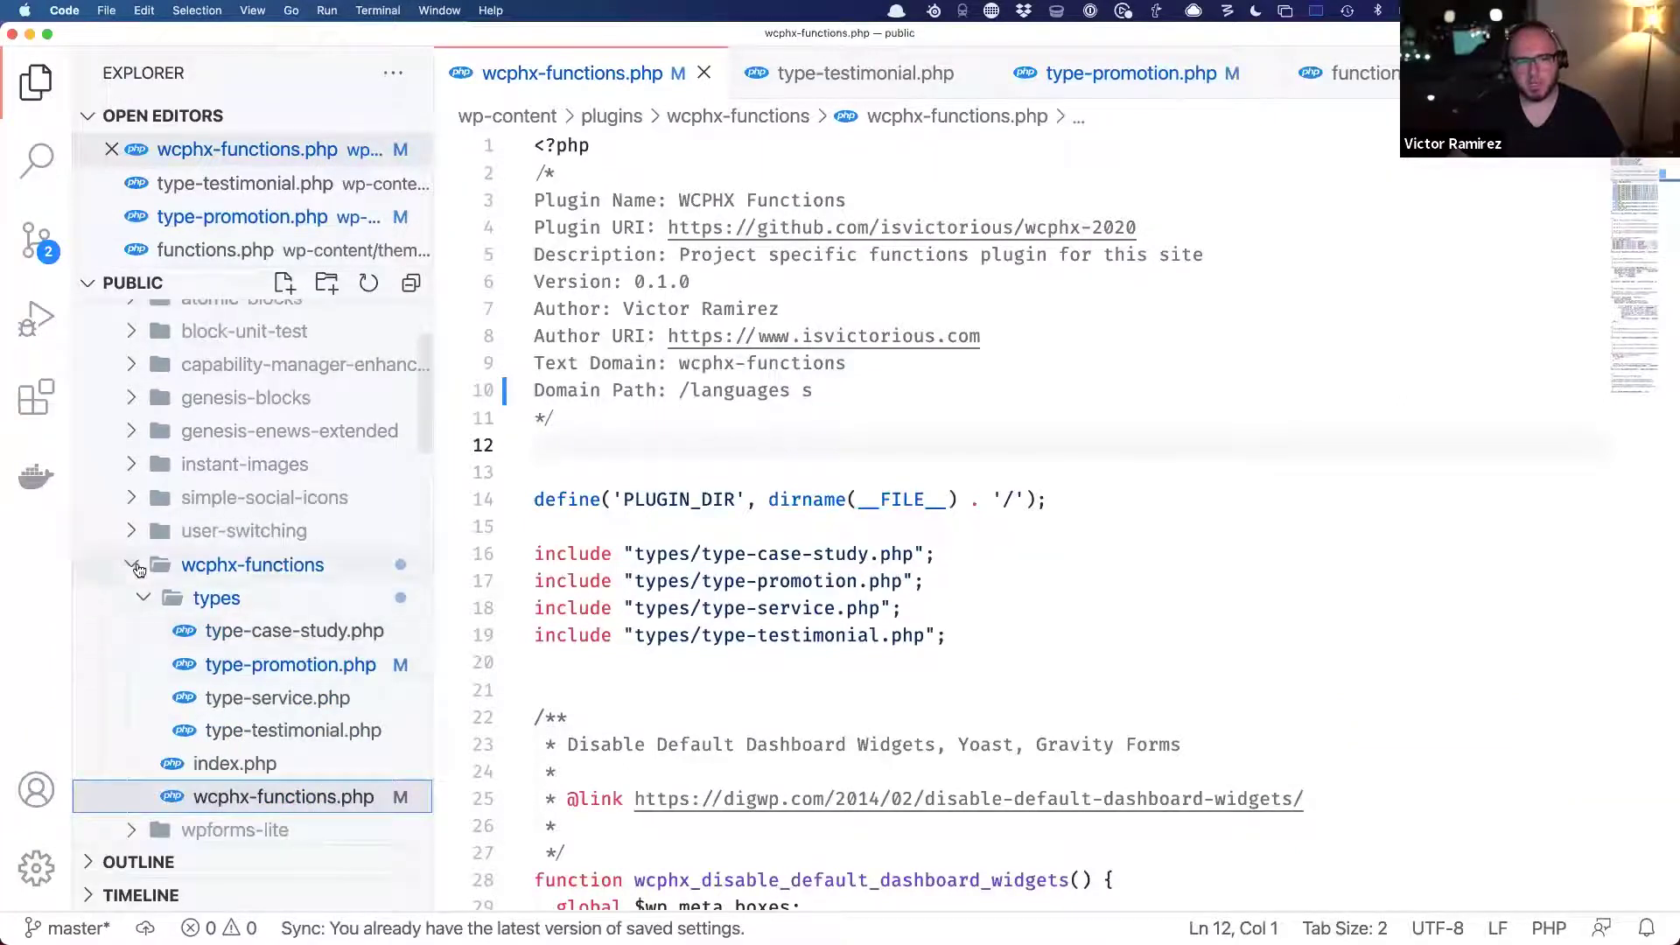
{"action": "left_click", "coordinate": [226, 565]}
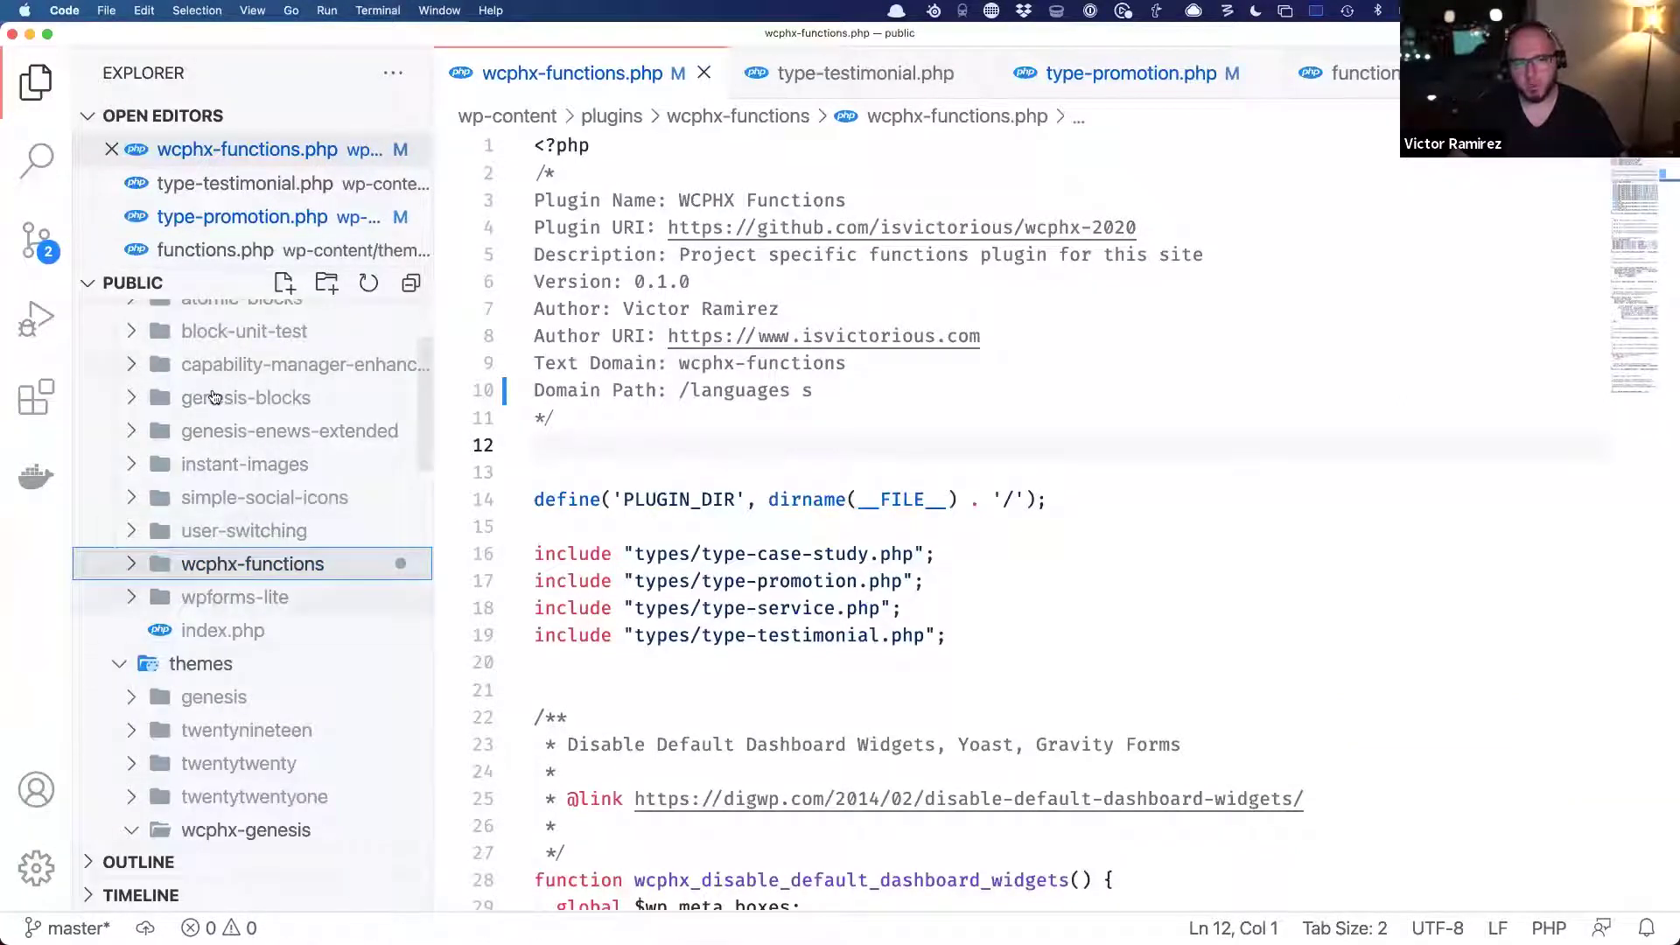
{"action": "scroll", "coordinate": [249, 504], "scroll_direction": "down", "scroll_amount": 2}
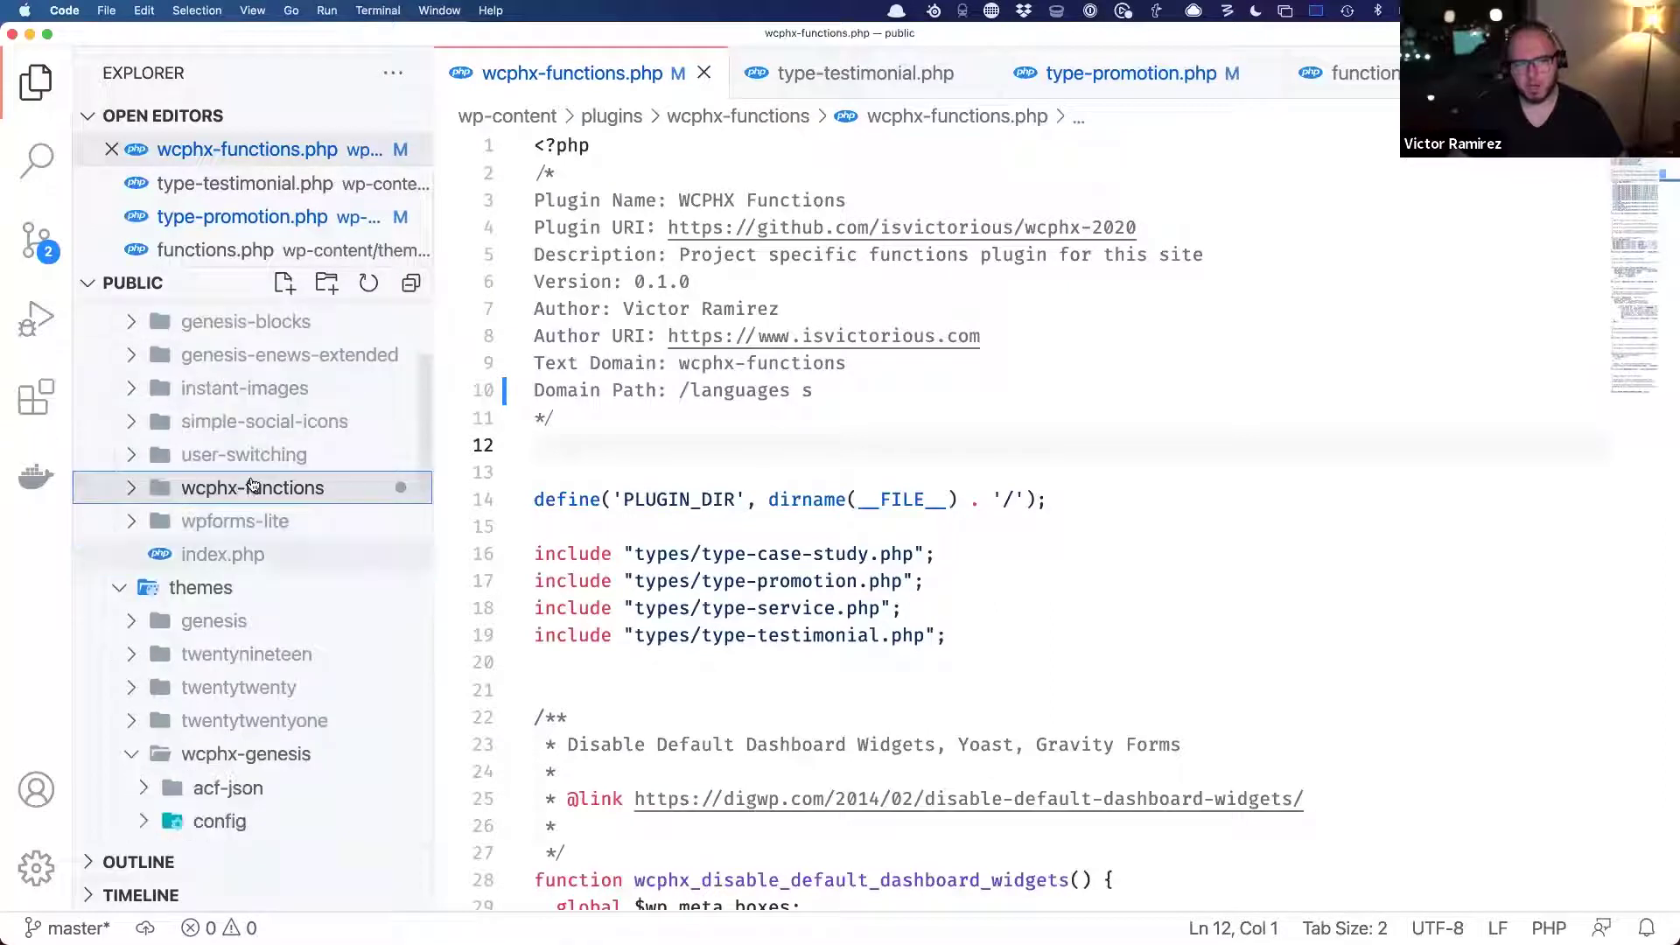
{"action": "scroll", "coordinate": [245, 367], "scroll_direction": "down", "scroll_amount": 4}
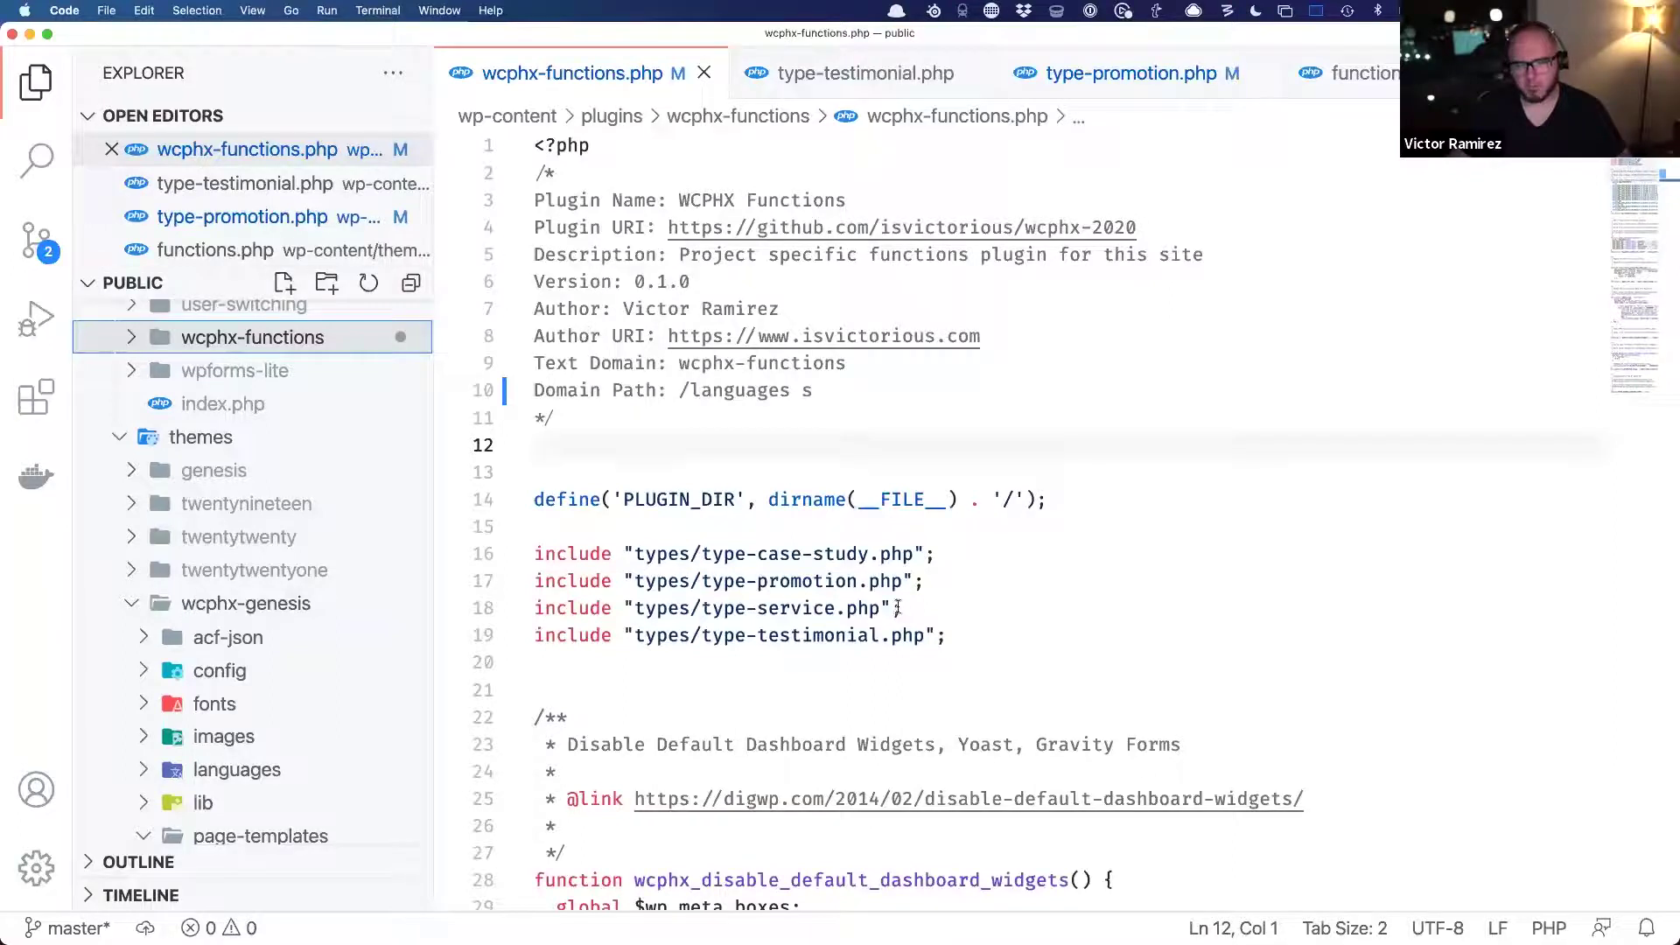
{"action": "left_click", "coordinate": [931, 582]}
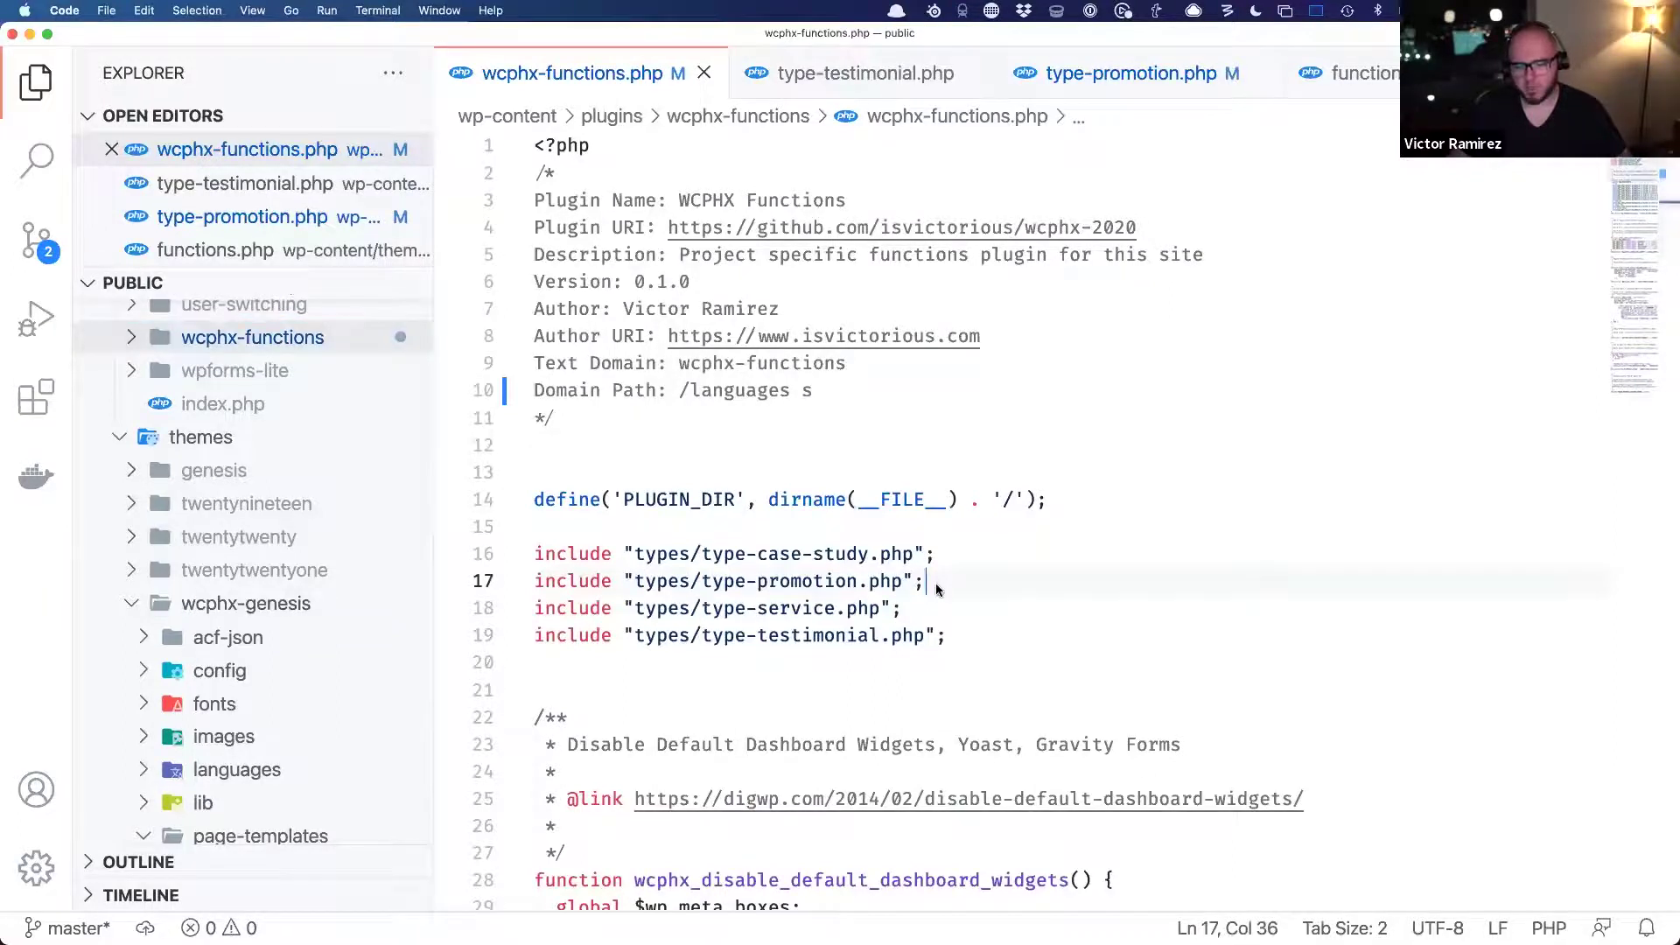
- Switch to the WCPHX Slides presentation in Deckset and advance past the agency scenario to the Defined Roles slide
{"action": "key", "text": "super+Tab"}
{"action": "key", "text": "super+Tab"}
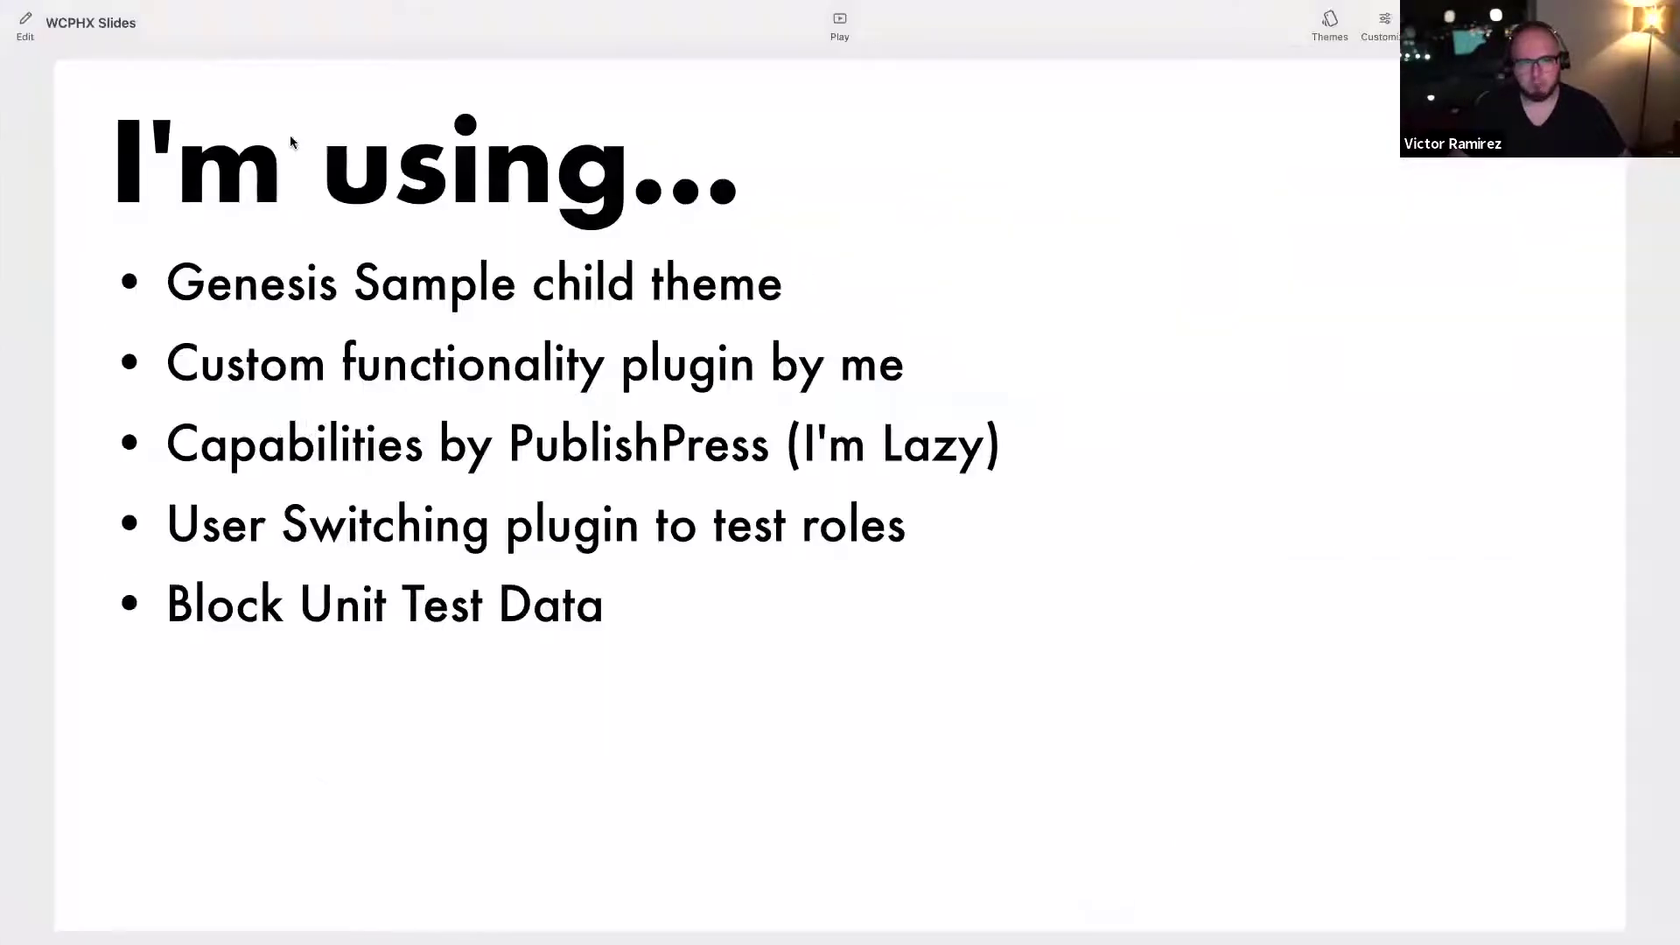
{"action": "key", "text": "Right"}
{"action": "key", "text": "Right"}
{"action": "key", "text": "Left"}
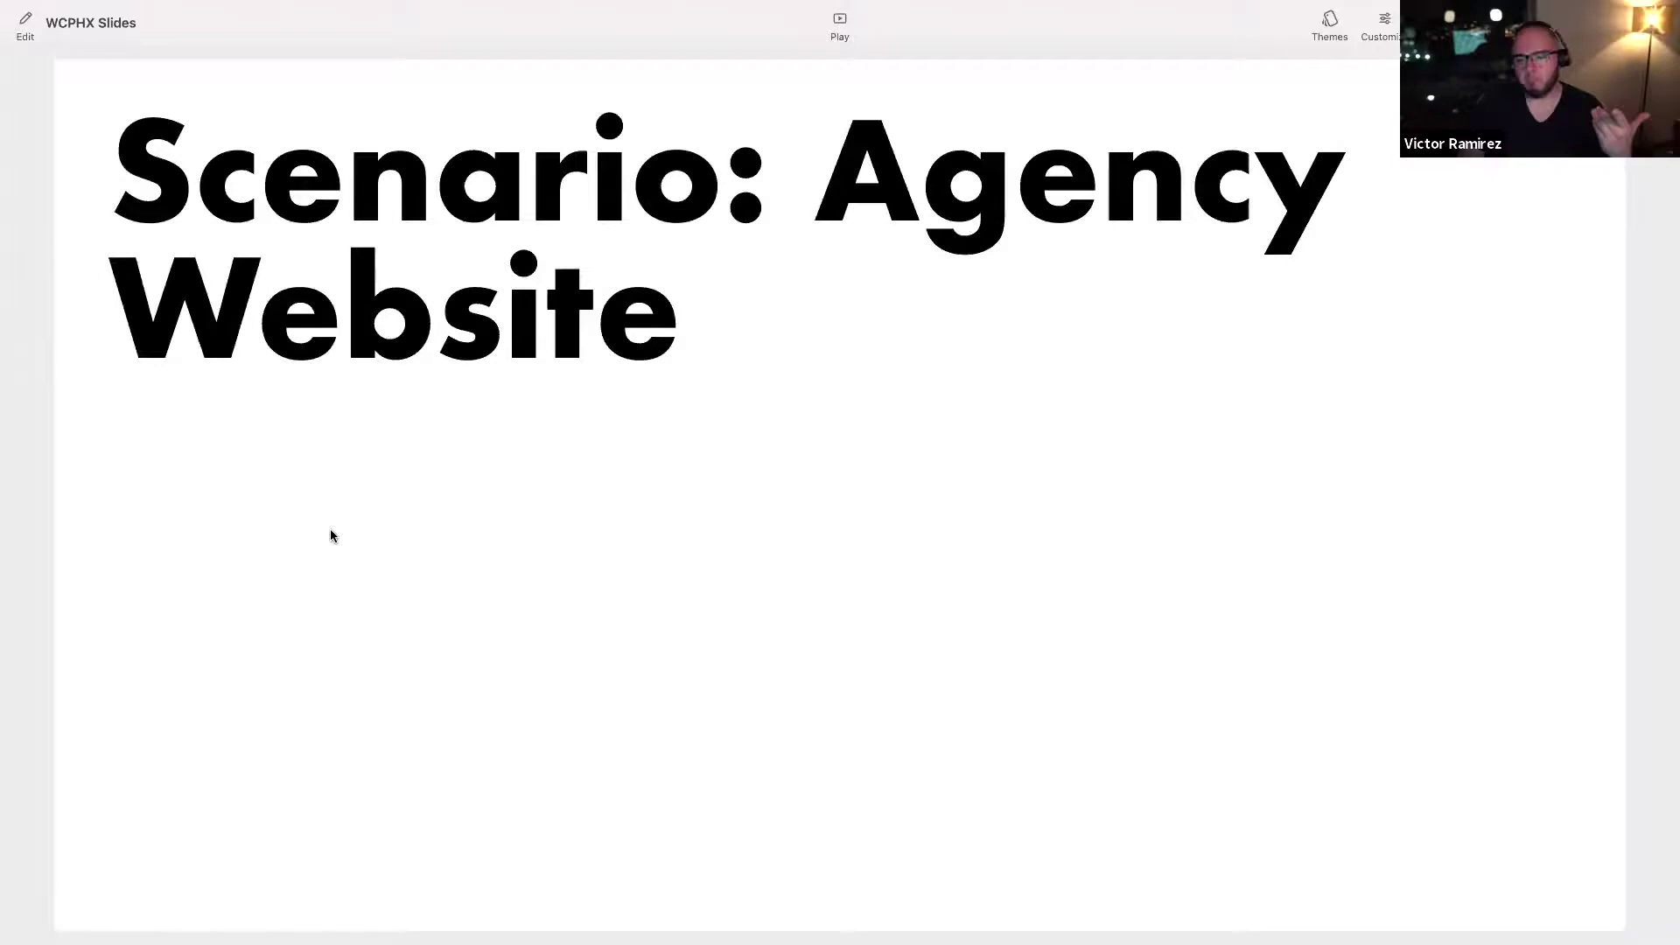
{"action": "key", "text": "Right"}
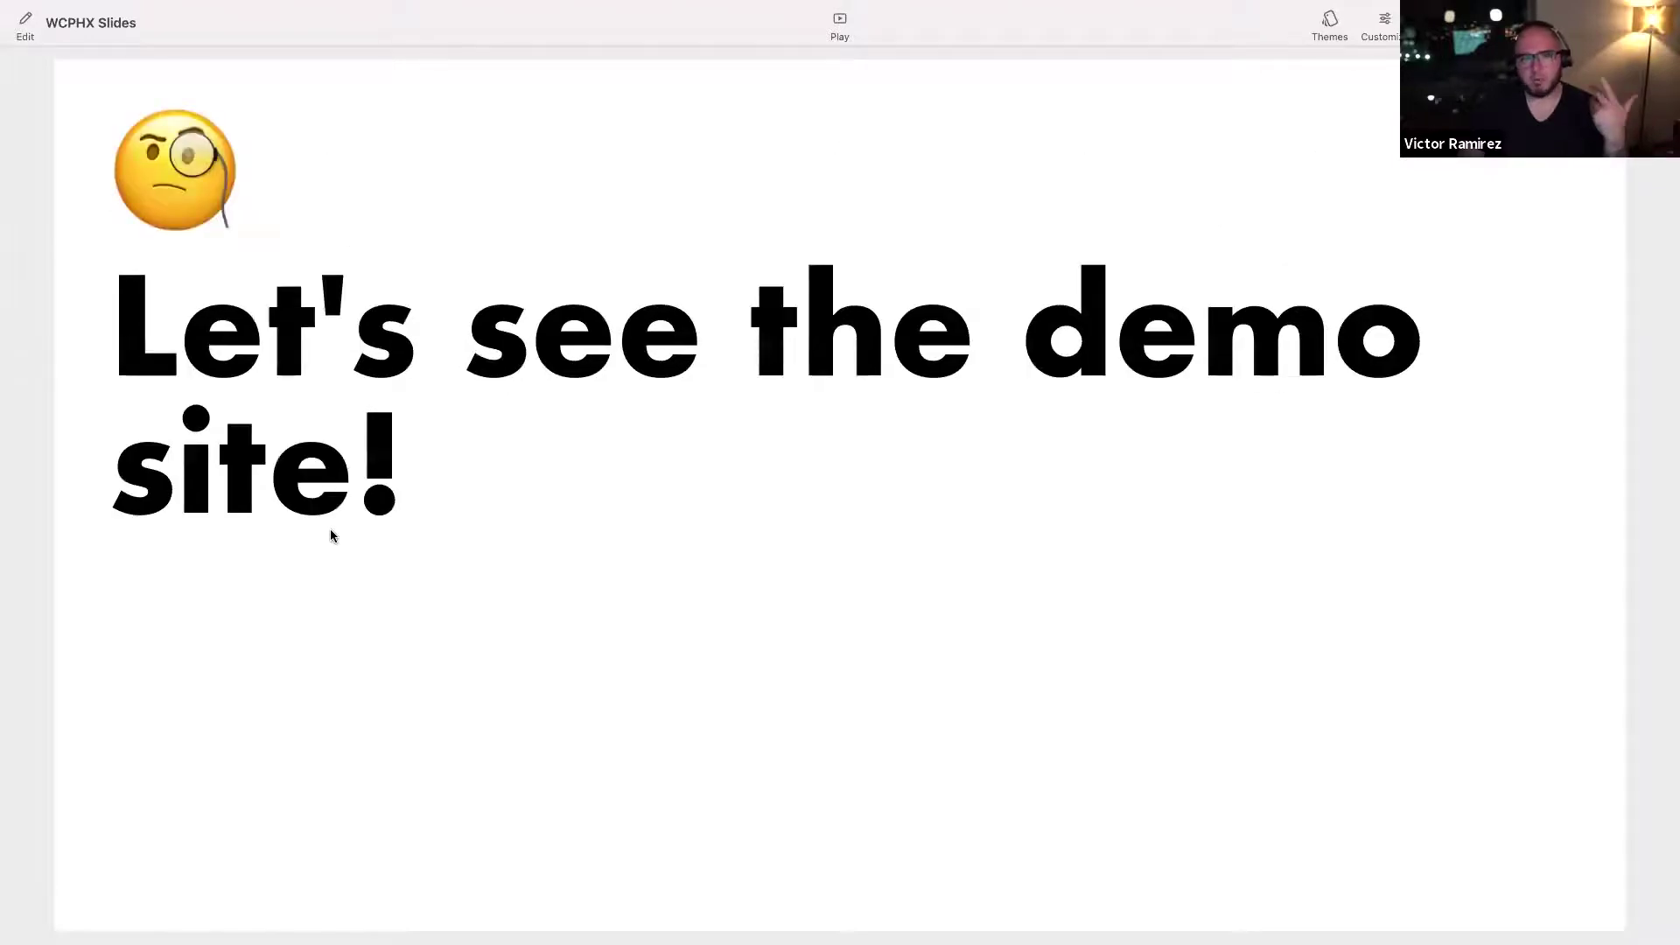
{"action": "key", "text": "Right"}
- Switch to Firefox, bring up the Block Unit Test preview, and open the demo-wpnyc site's admin dashboard
{"action": "key", "text": "ctrl+Up"}
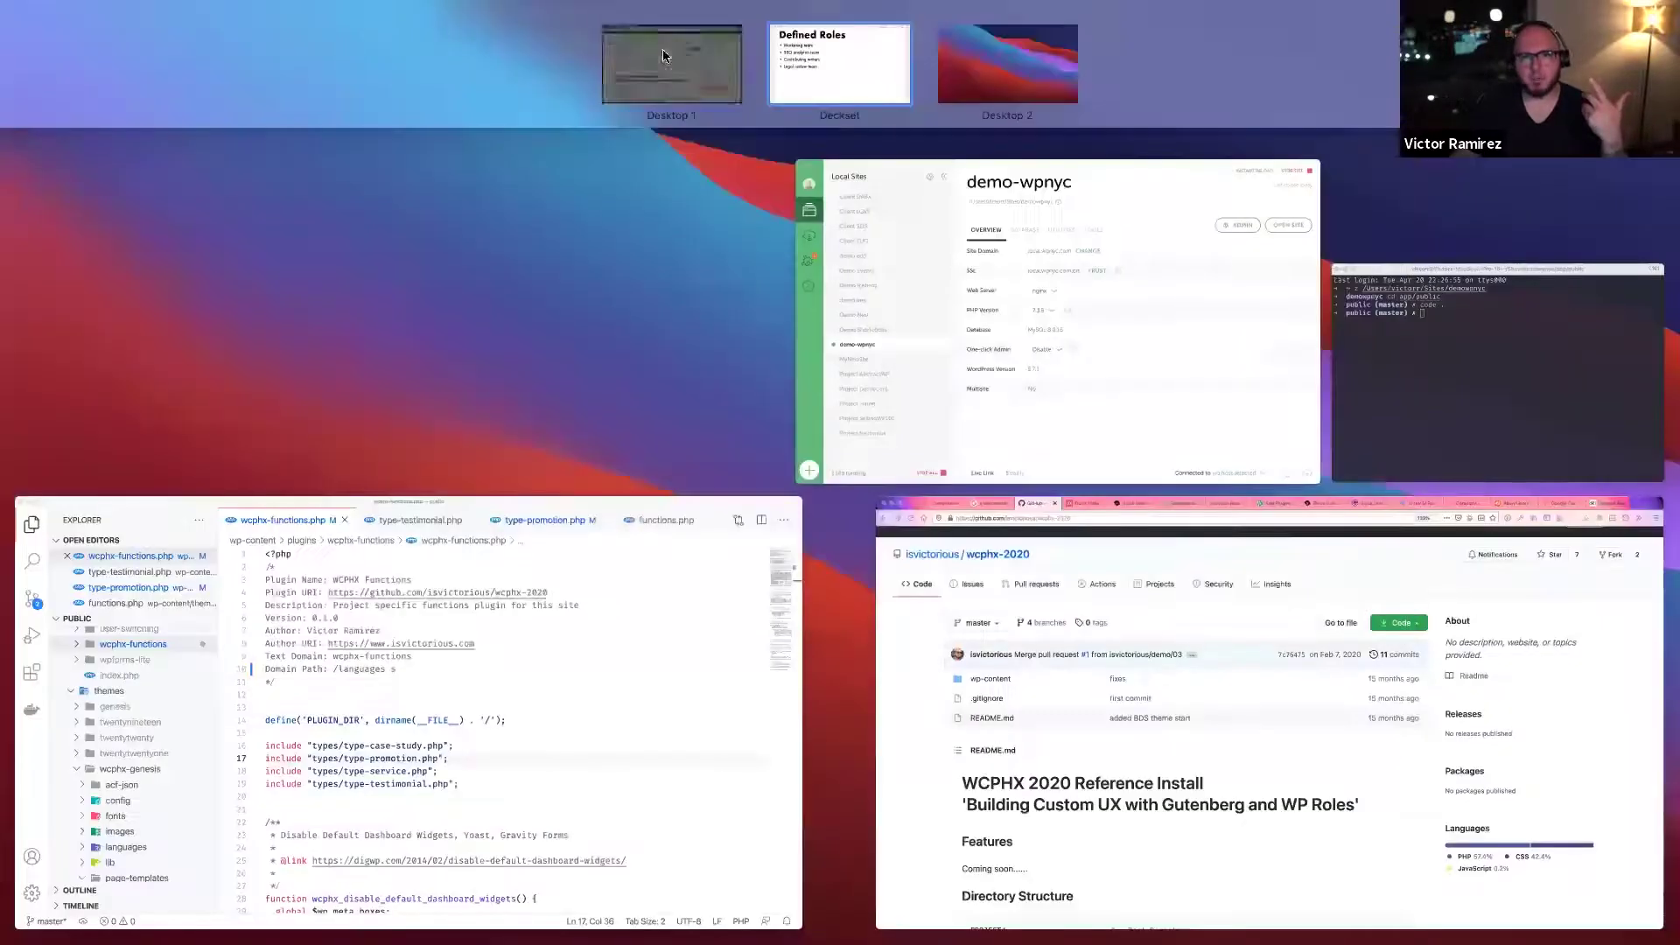
{"action": "left_click", "coordinate": [531, 51]}
{"action": "left_click", "coordinate": [533, 42]}
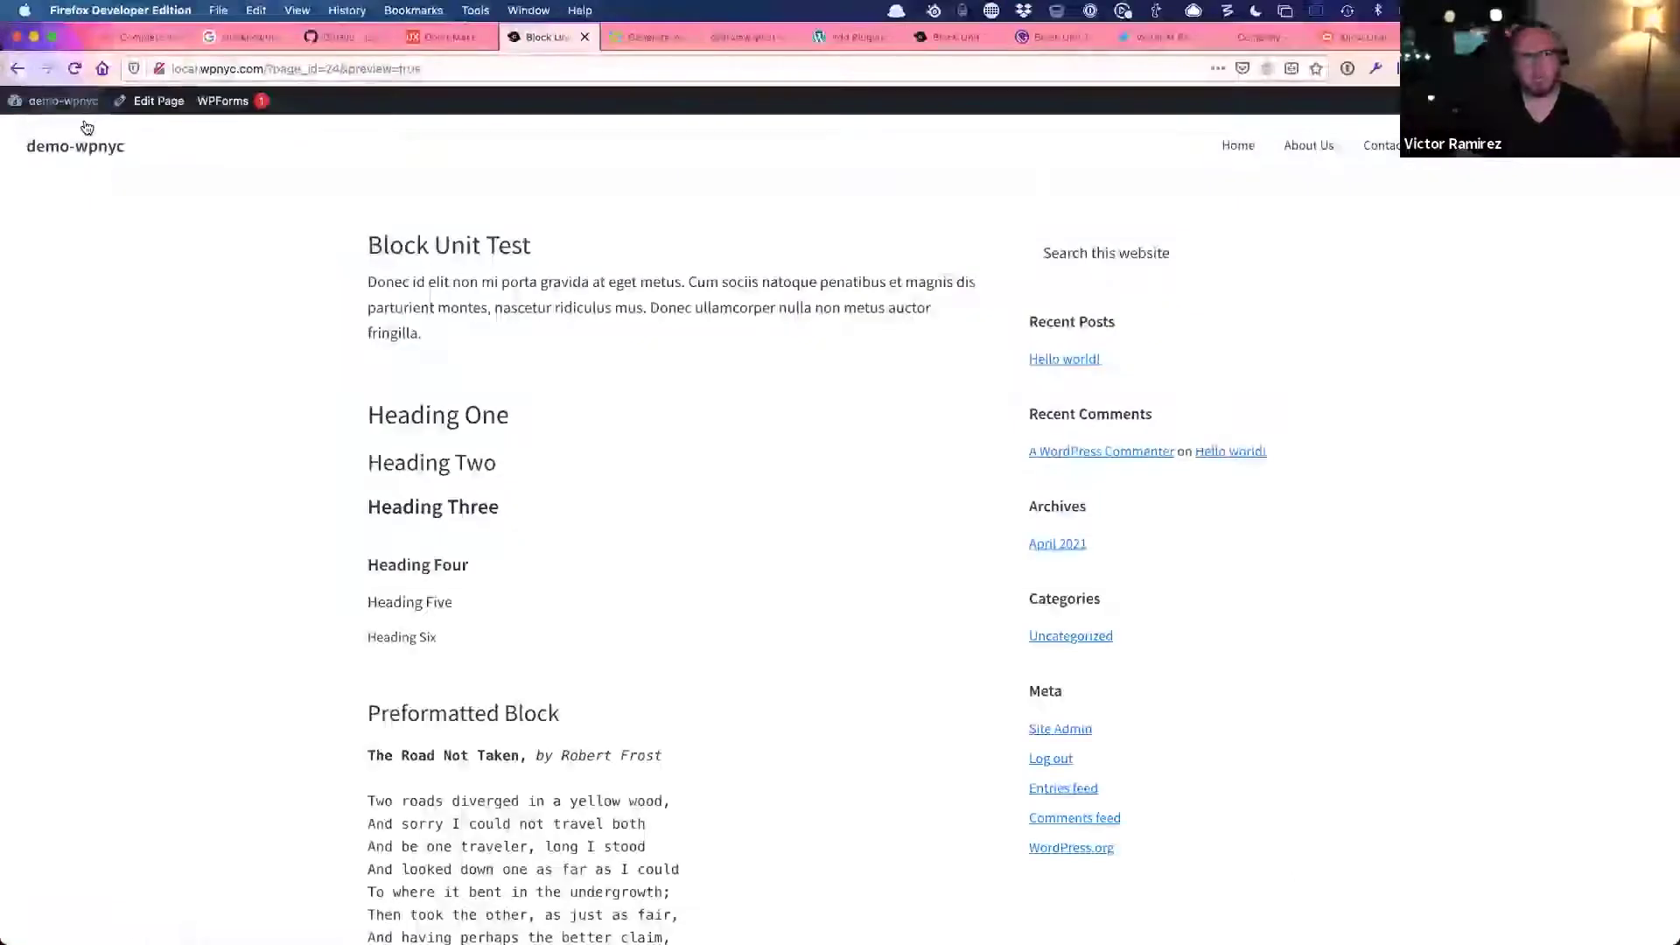
{"action": "left_click", "coordinate": [88, 128]}
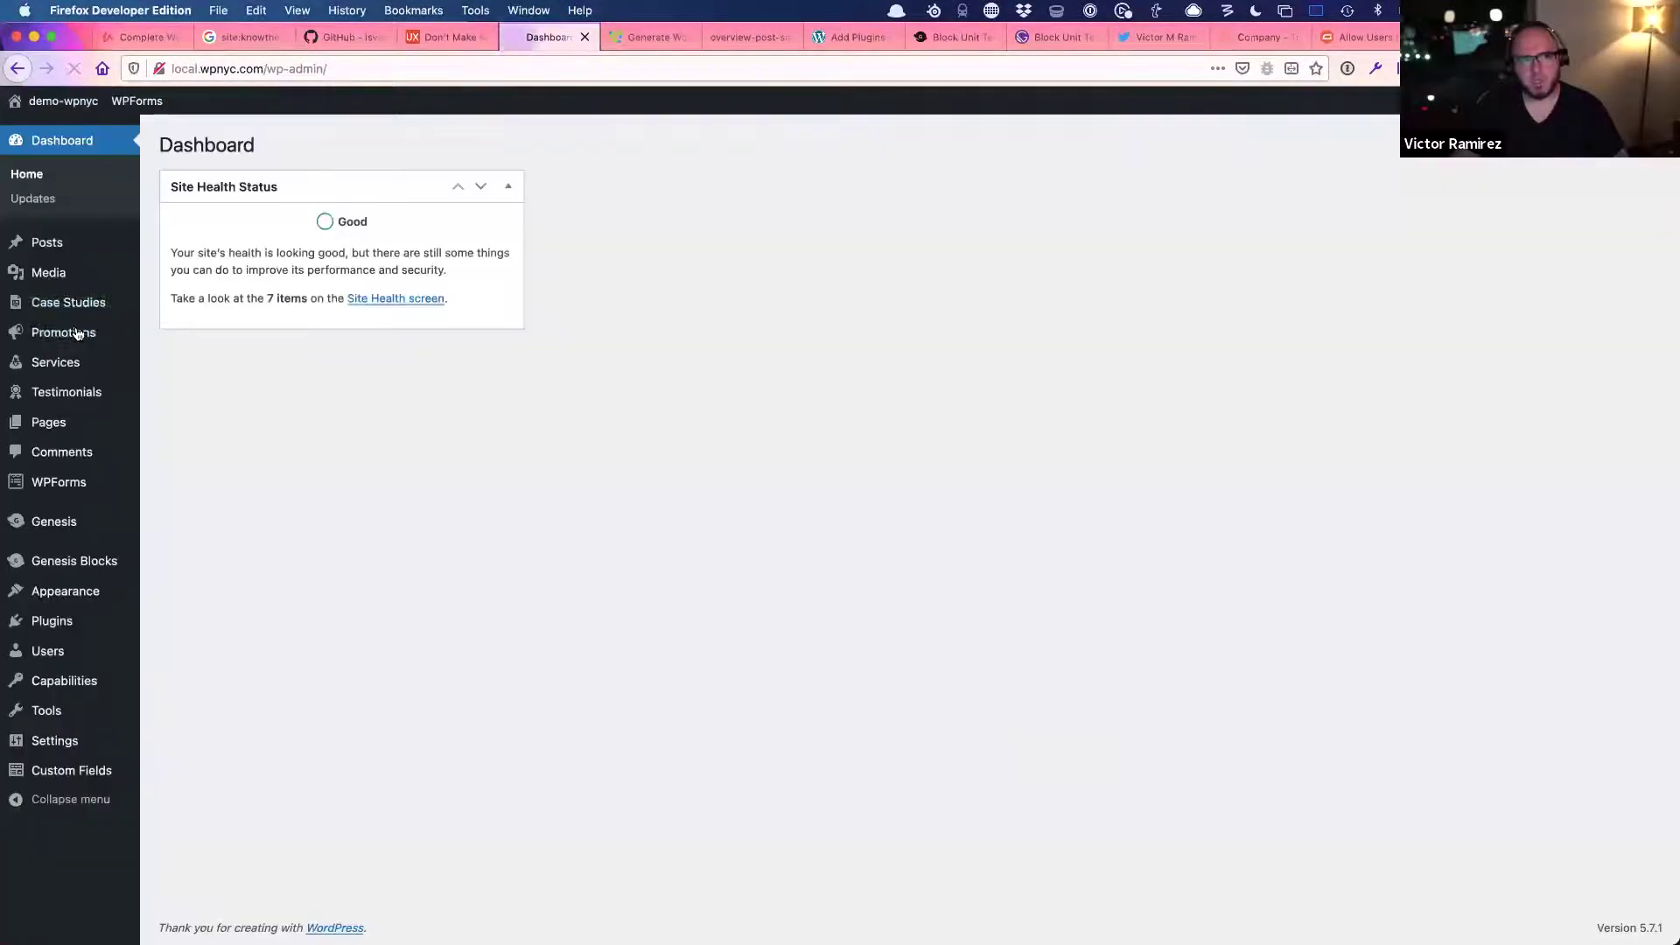
- Look over the custom content types in the WordPress admin, and search the site's pages for "about"
{"action": "mouse_move", "coordinate": [72, 303]}
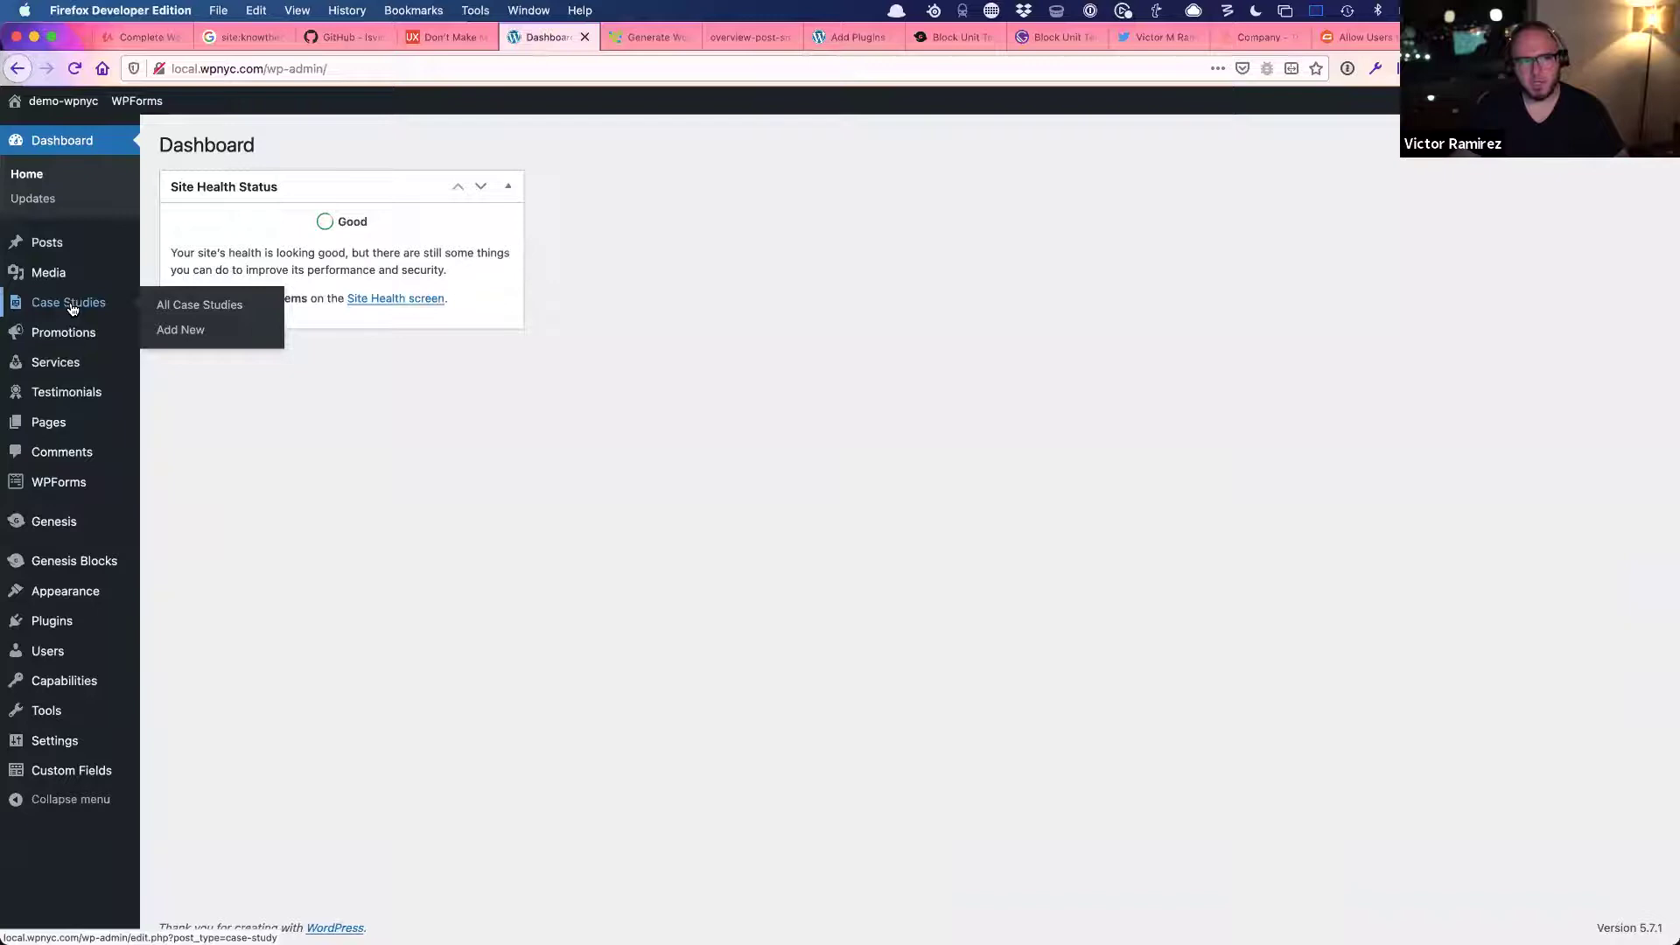
{"action": "mouse_move", "coordinate": [72, 342]}
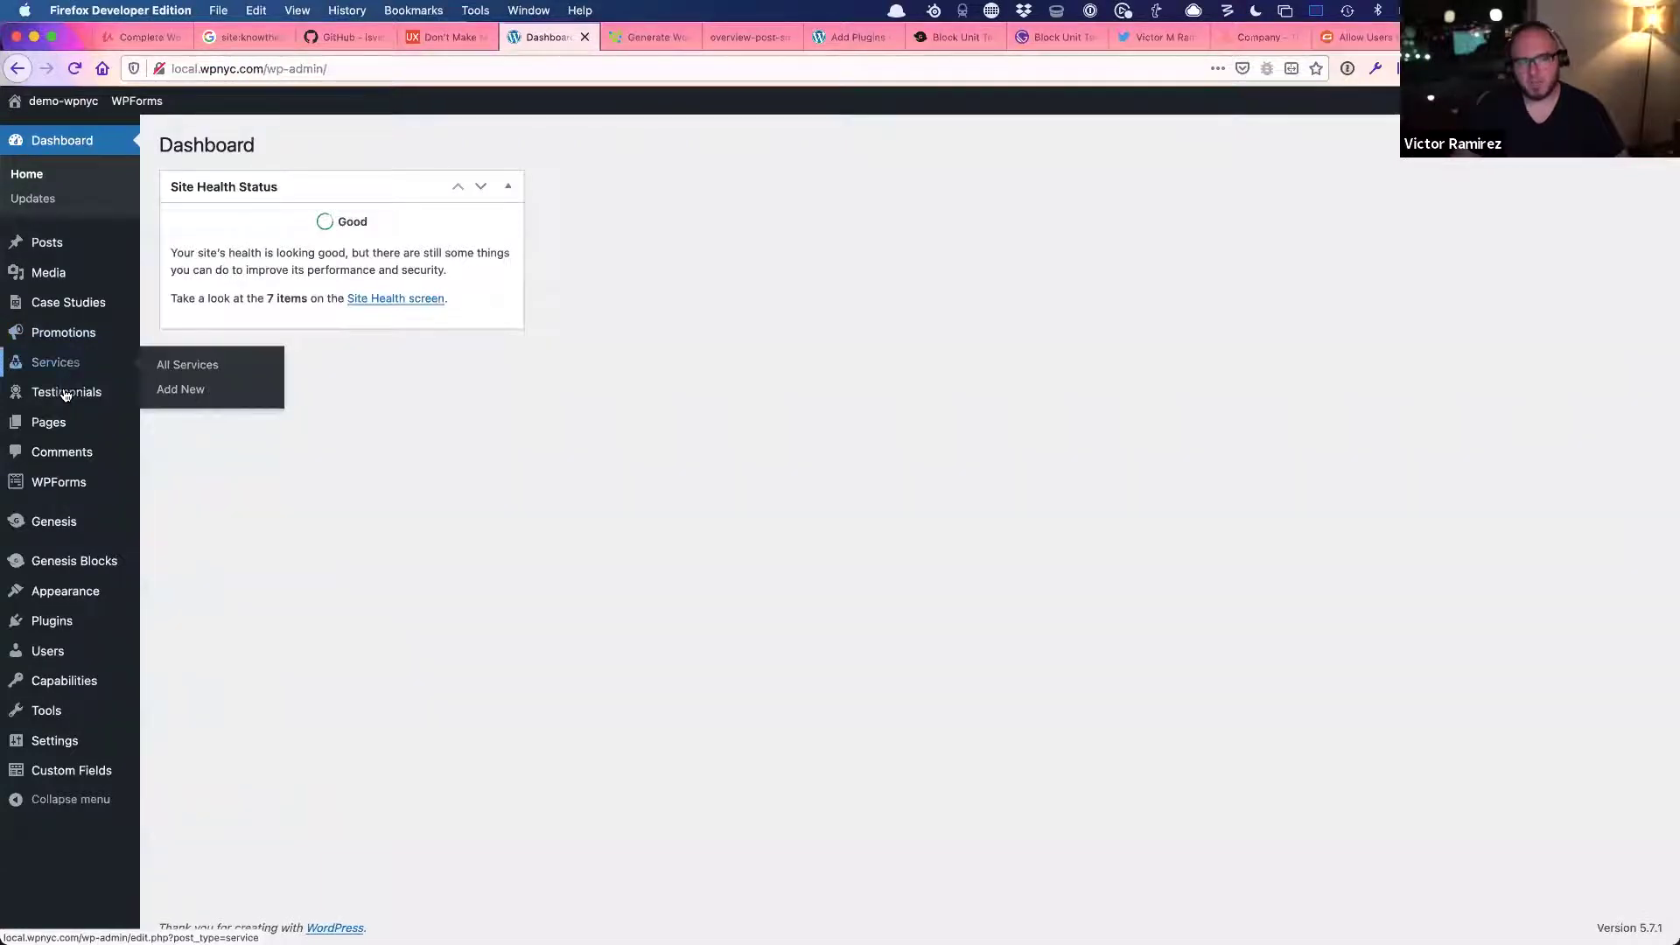
{"action": "mouse_move", "coordinate": [65, 394]}
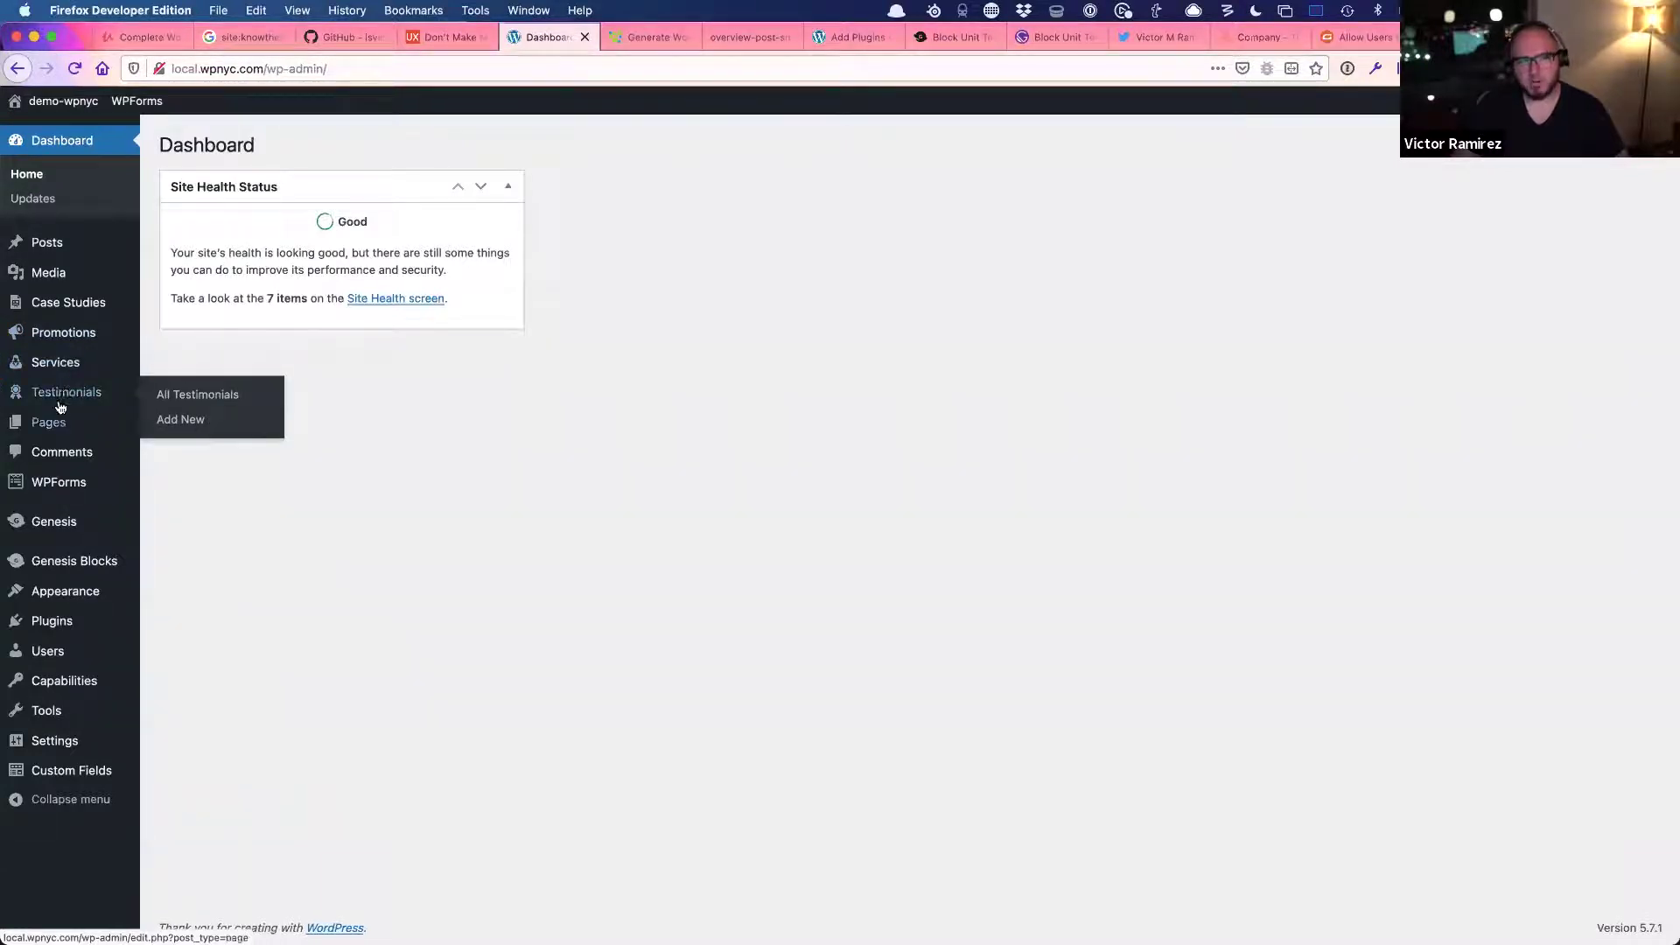
{"action": "mouse_move", "coordinate": [46, 254]}
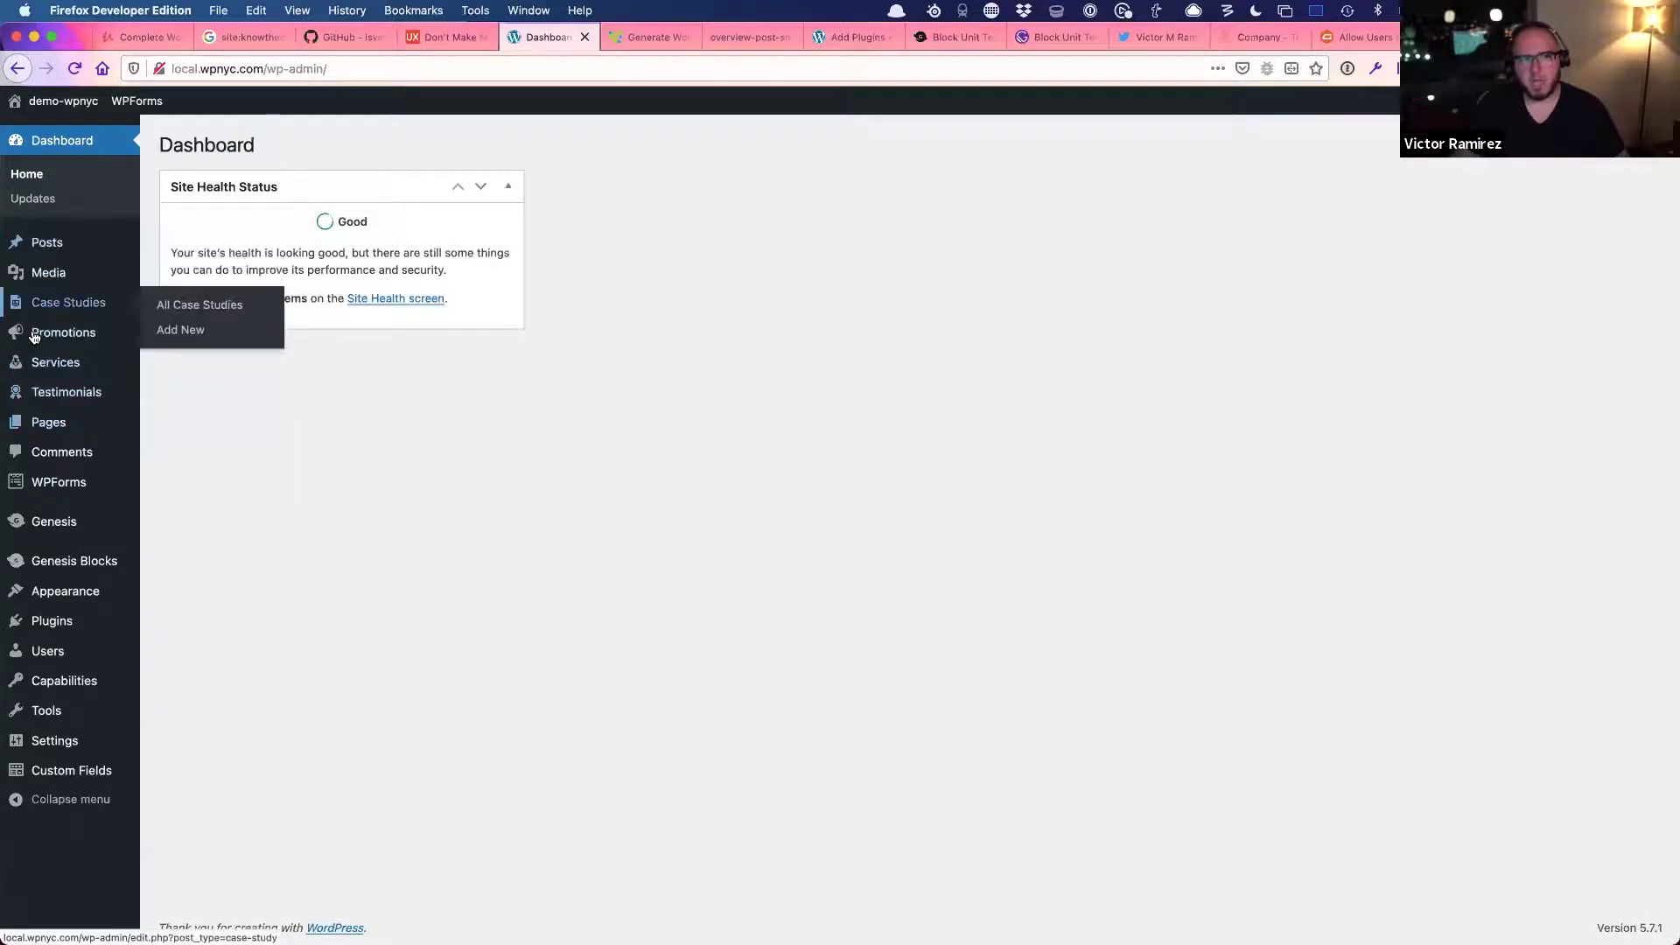
{"action": "left_click", "coordinate": [61, 425]}
{"action": "left_click", "coordinate": [1507, 187]}
{"action": "type", "text": "about"}
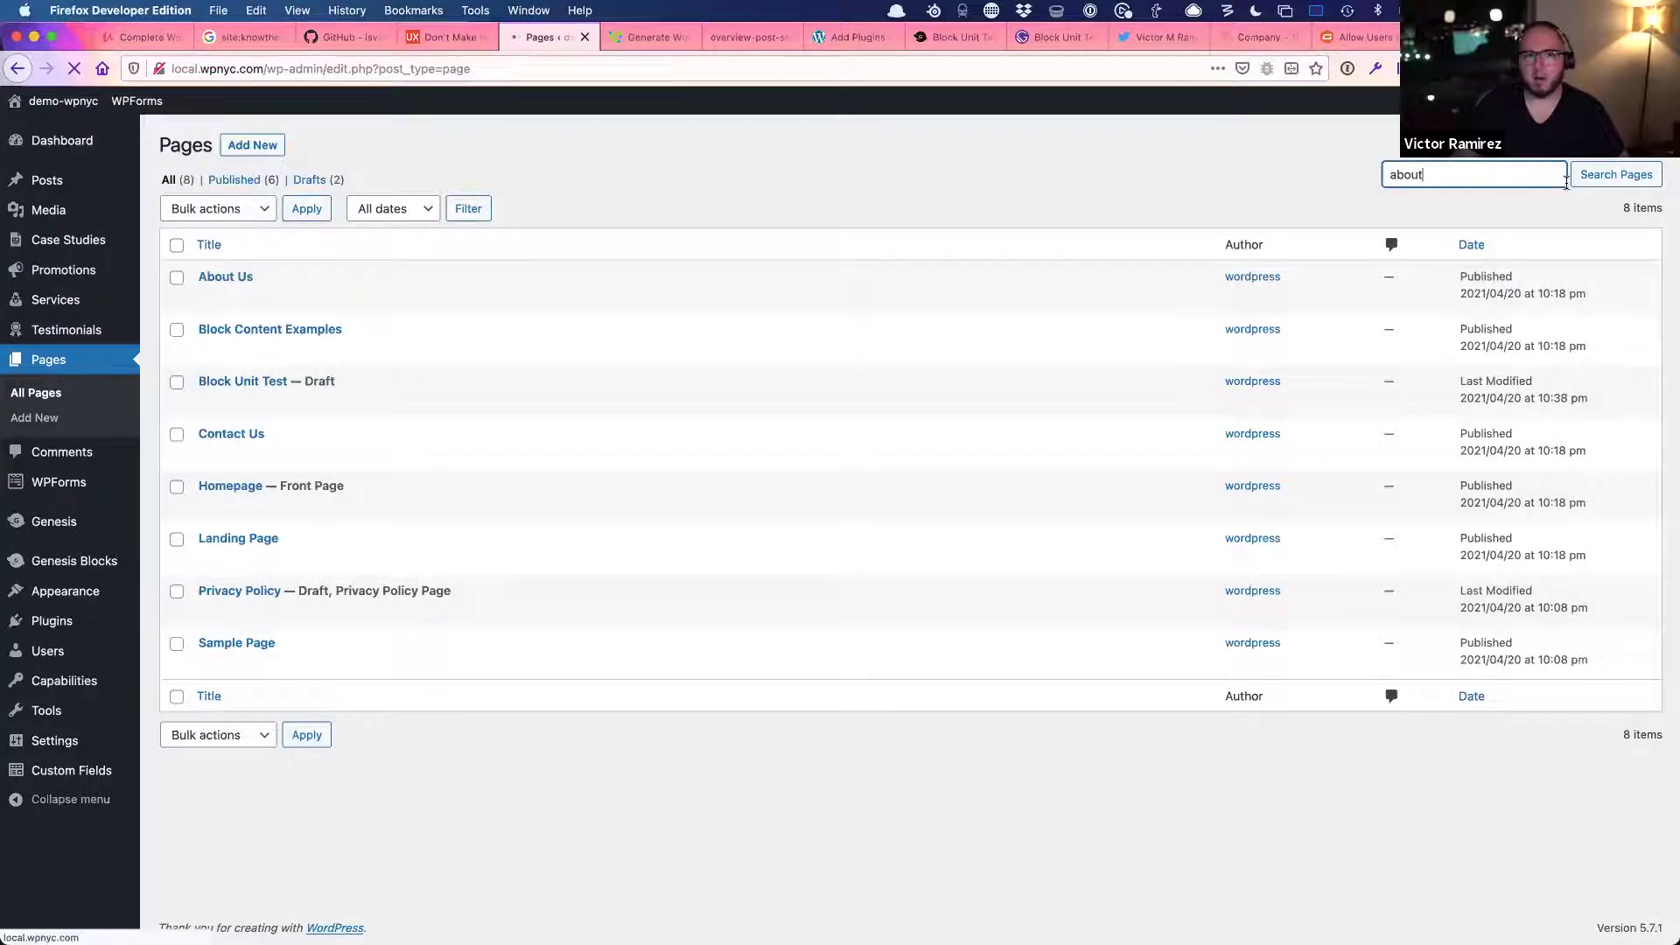
{"action": "left_click", "coordinate": [1584, 175]}
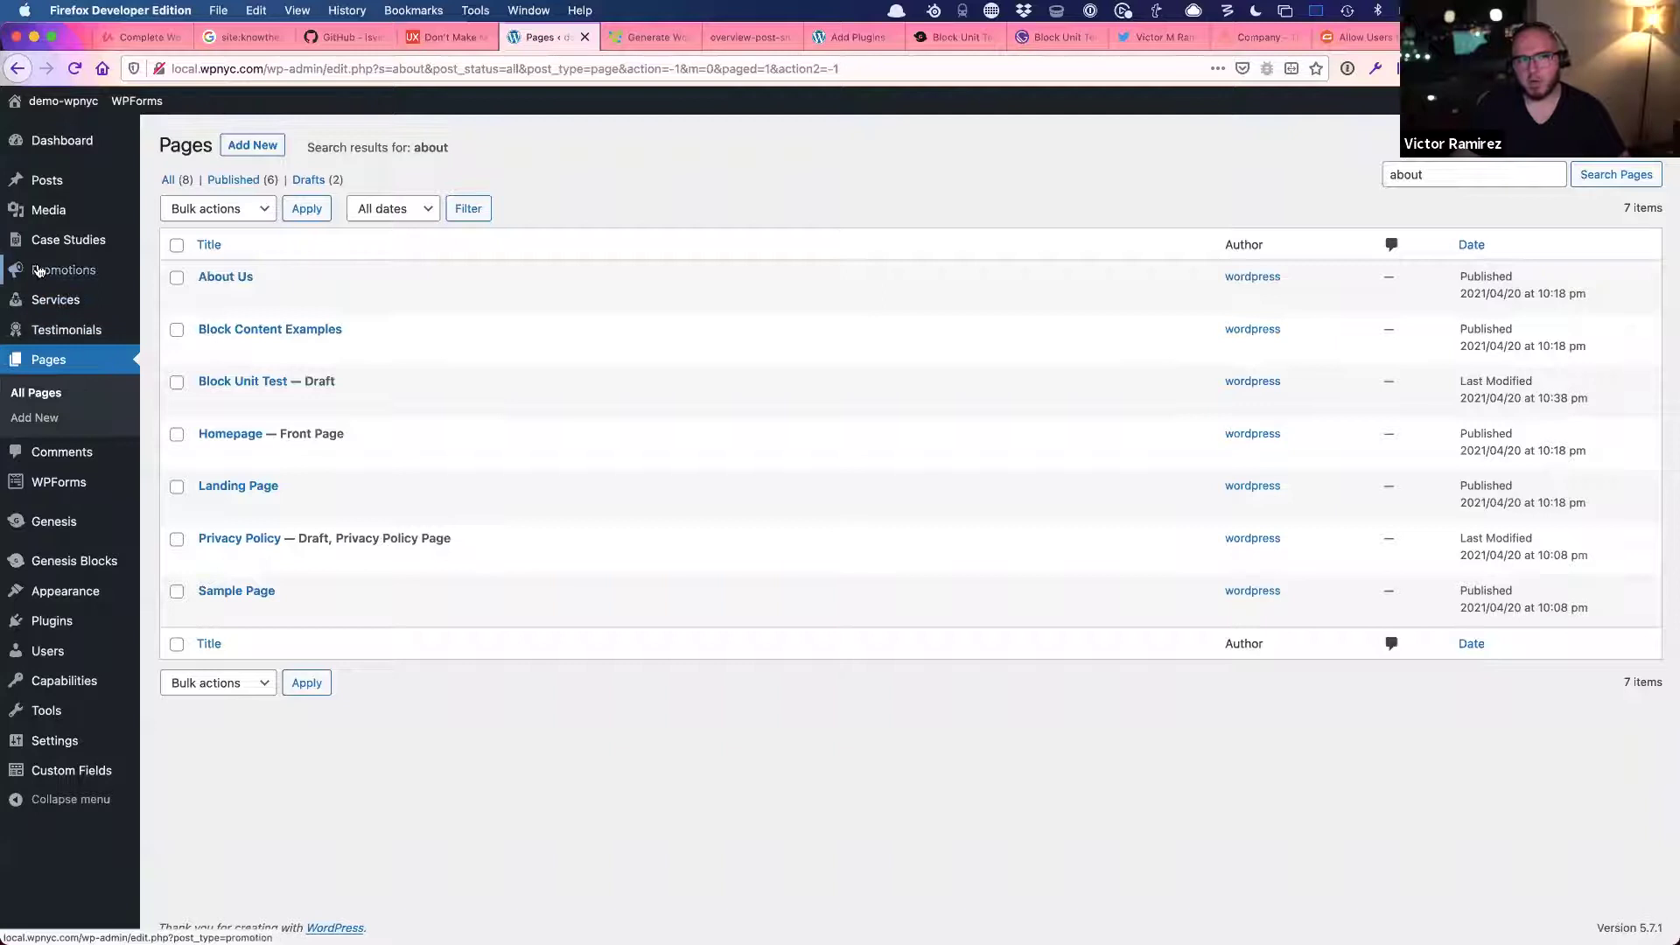
- Check the Defined Roles slide in Deckset and return to the WordPress admin in Firefox
{"action": "mouse_move", "coordinate": [105, 279]}
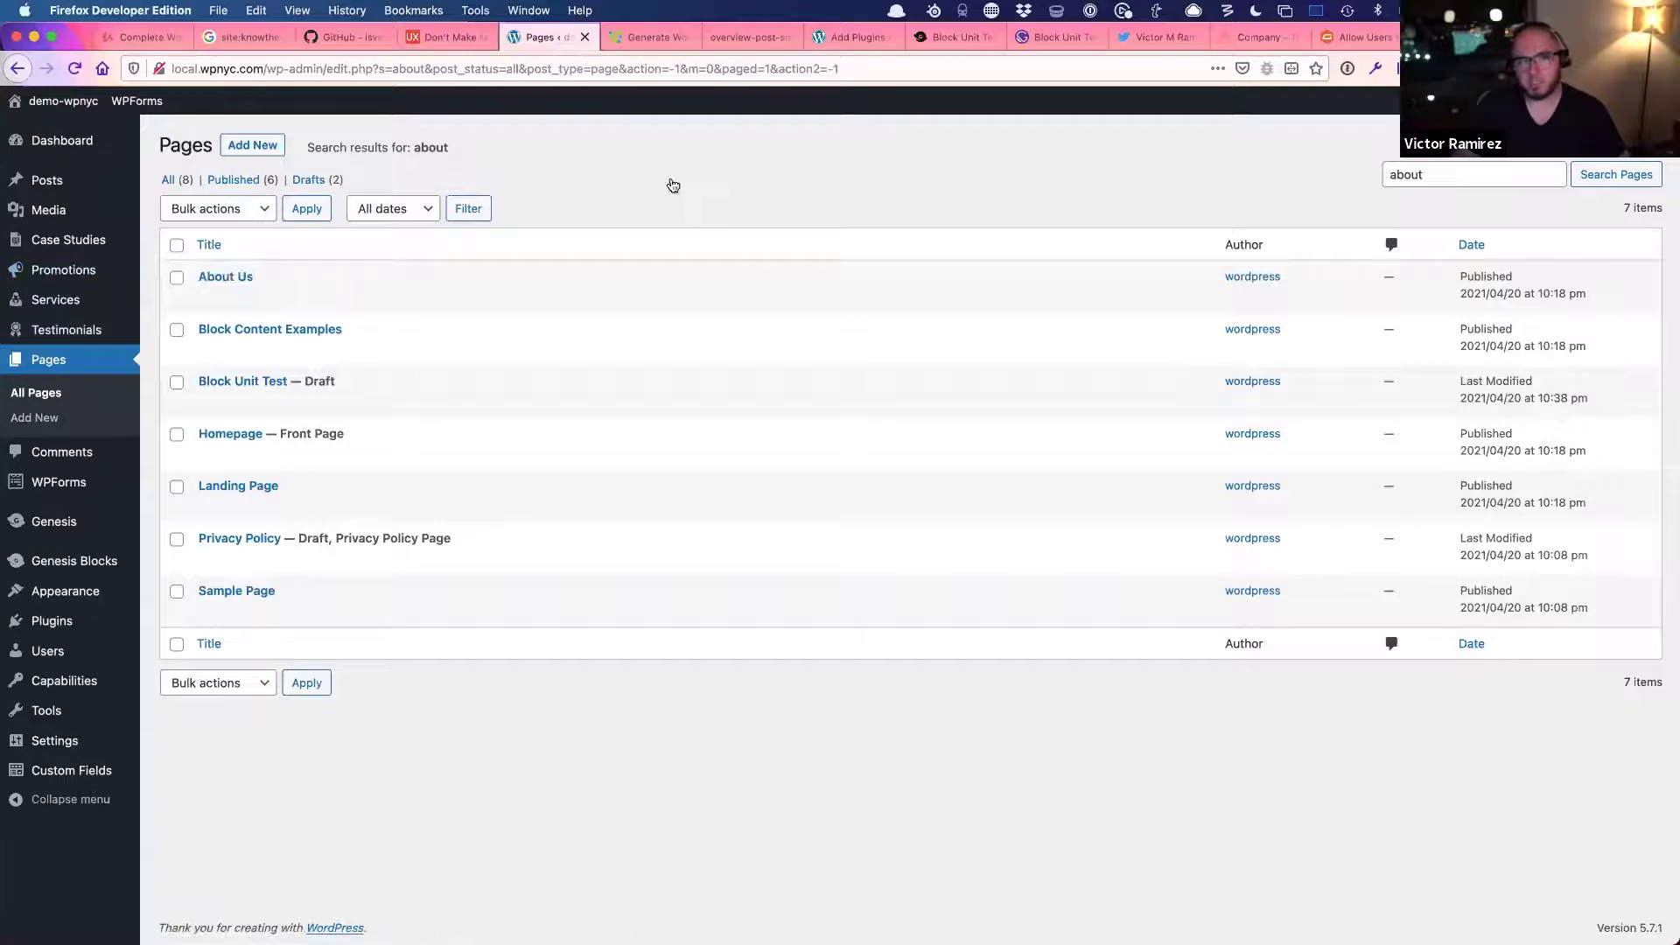
{"action": "key", "text": "super+Tab"}
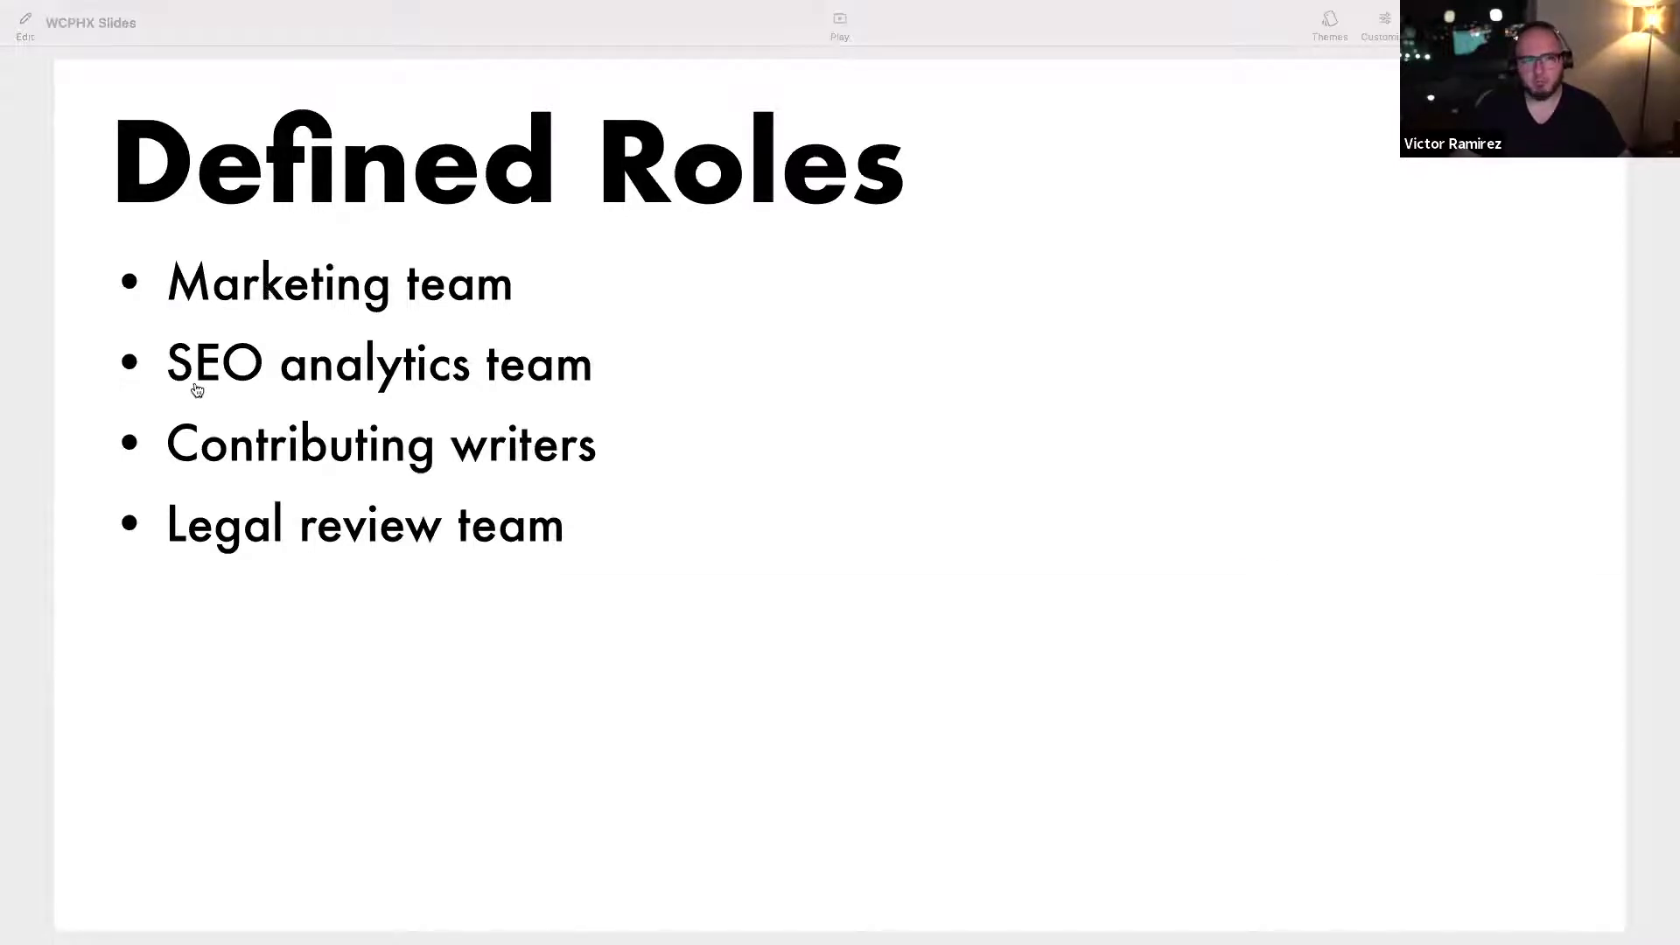
{"action": "key", "text": "super+Tab"}
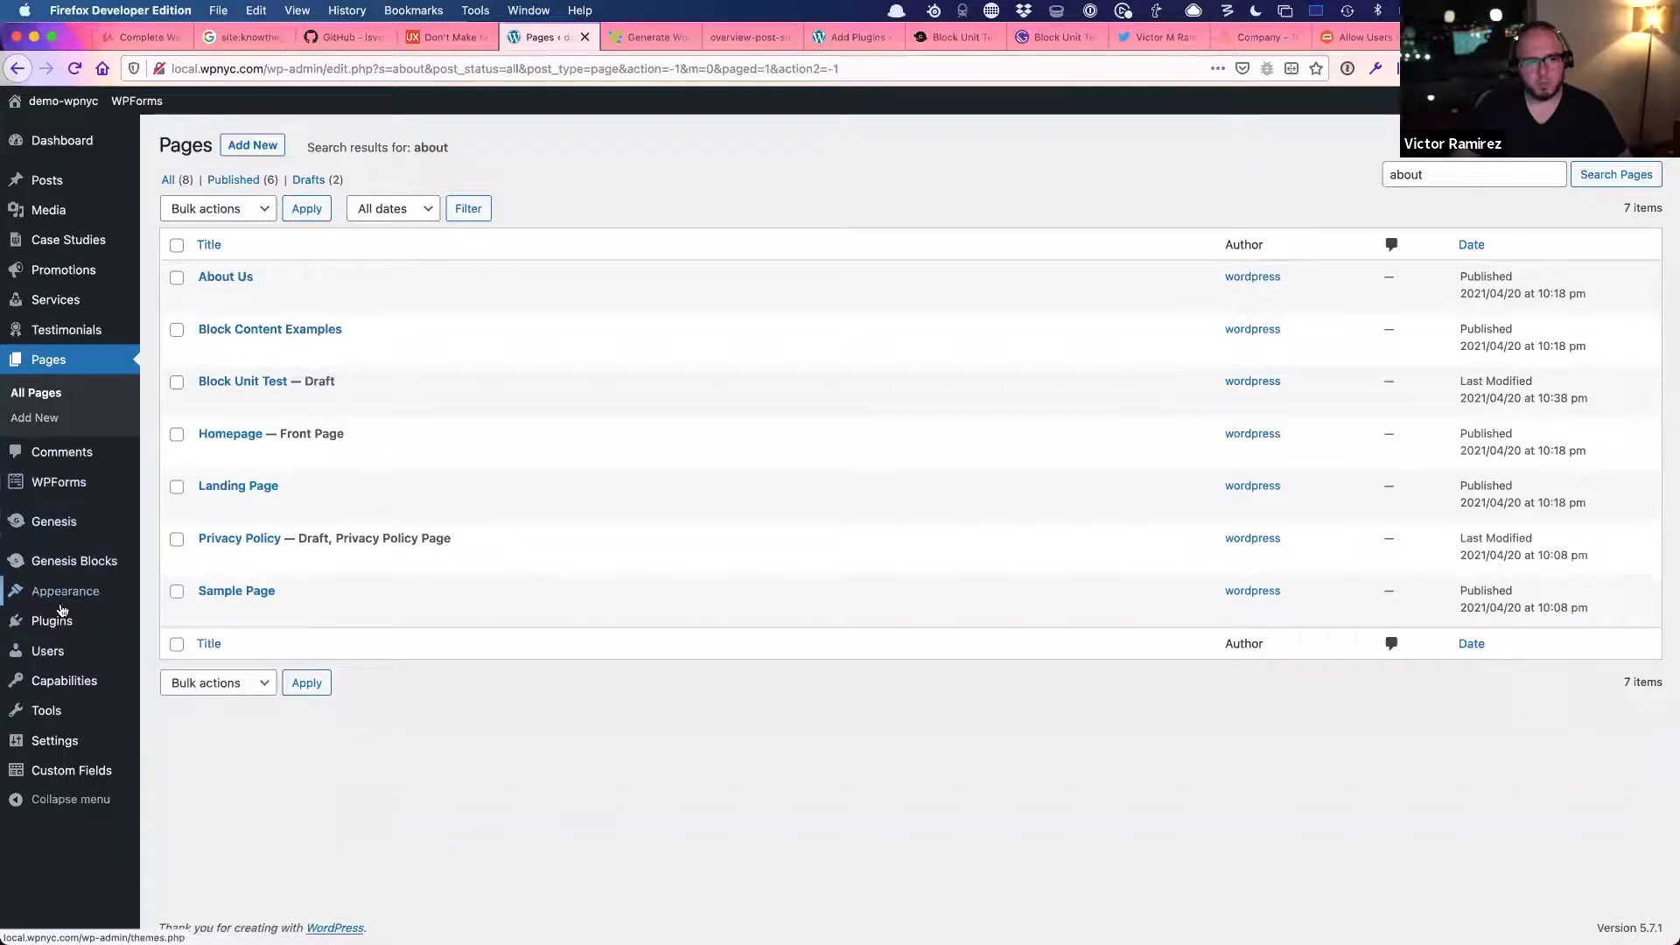
- Load the Marketer role in the PublishPress Capabilities settings and delete that role
{"action": "left_click", "coordinate": [62, 679]}
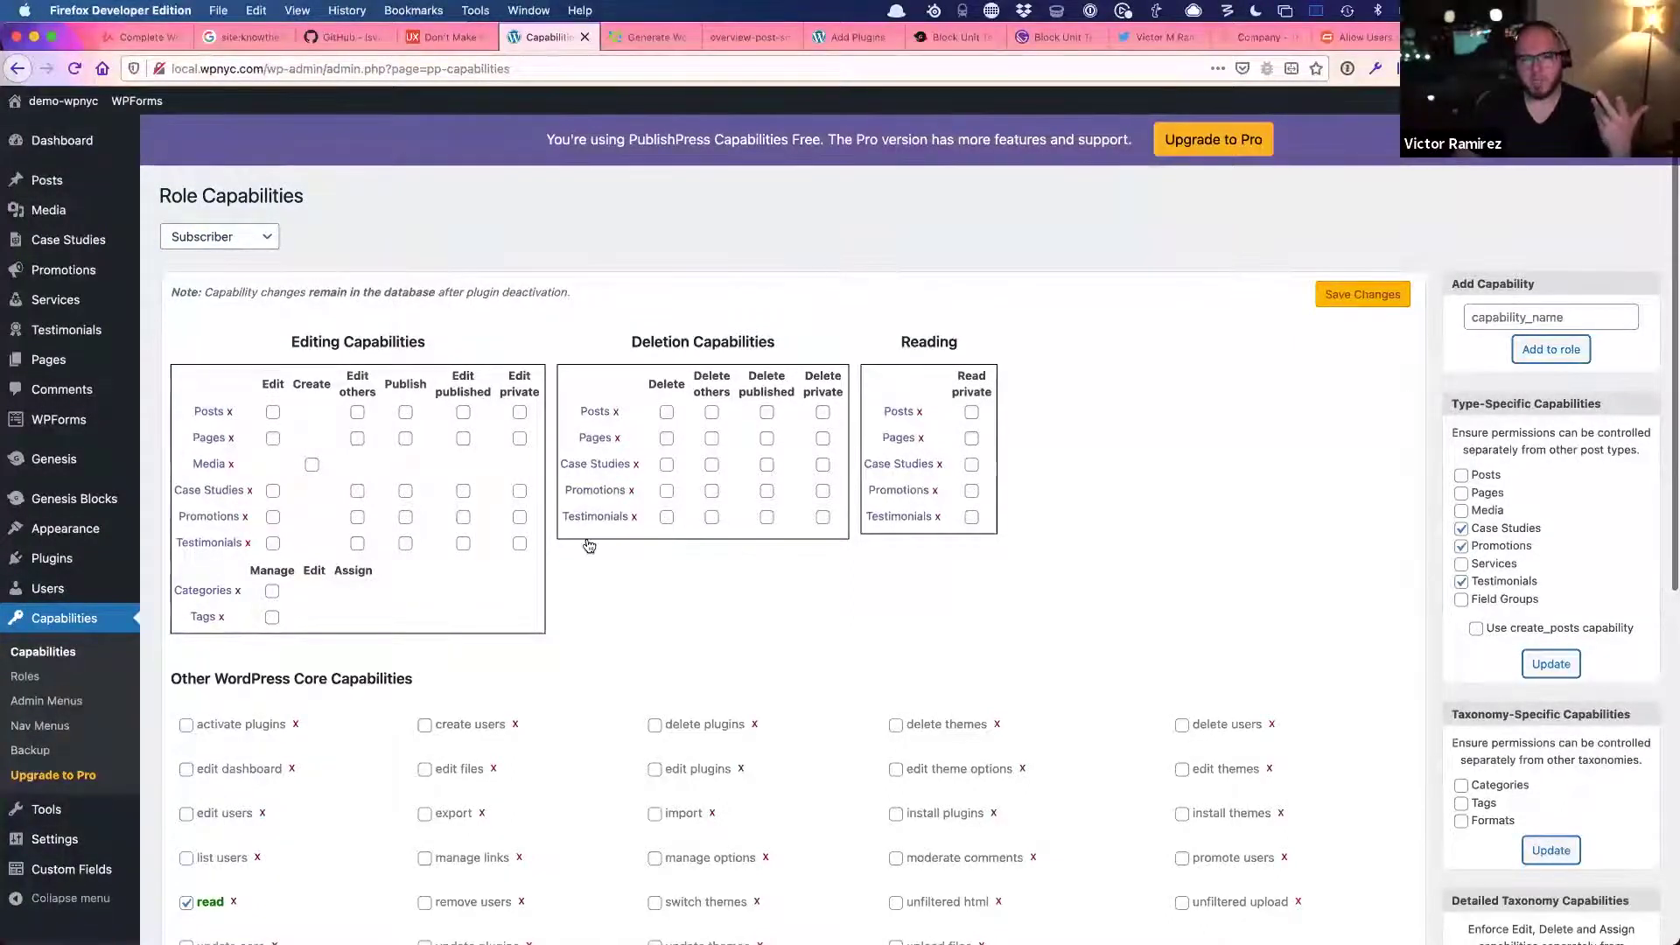
{"action": "left_click", "coordinate": [263, 235]}
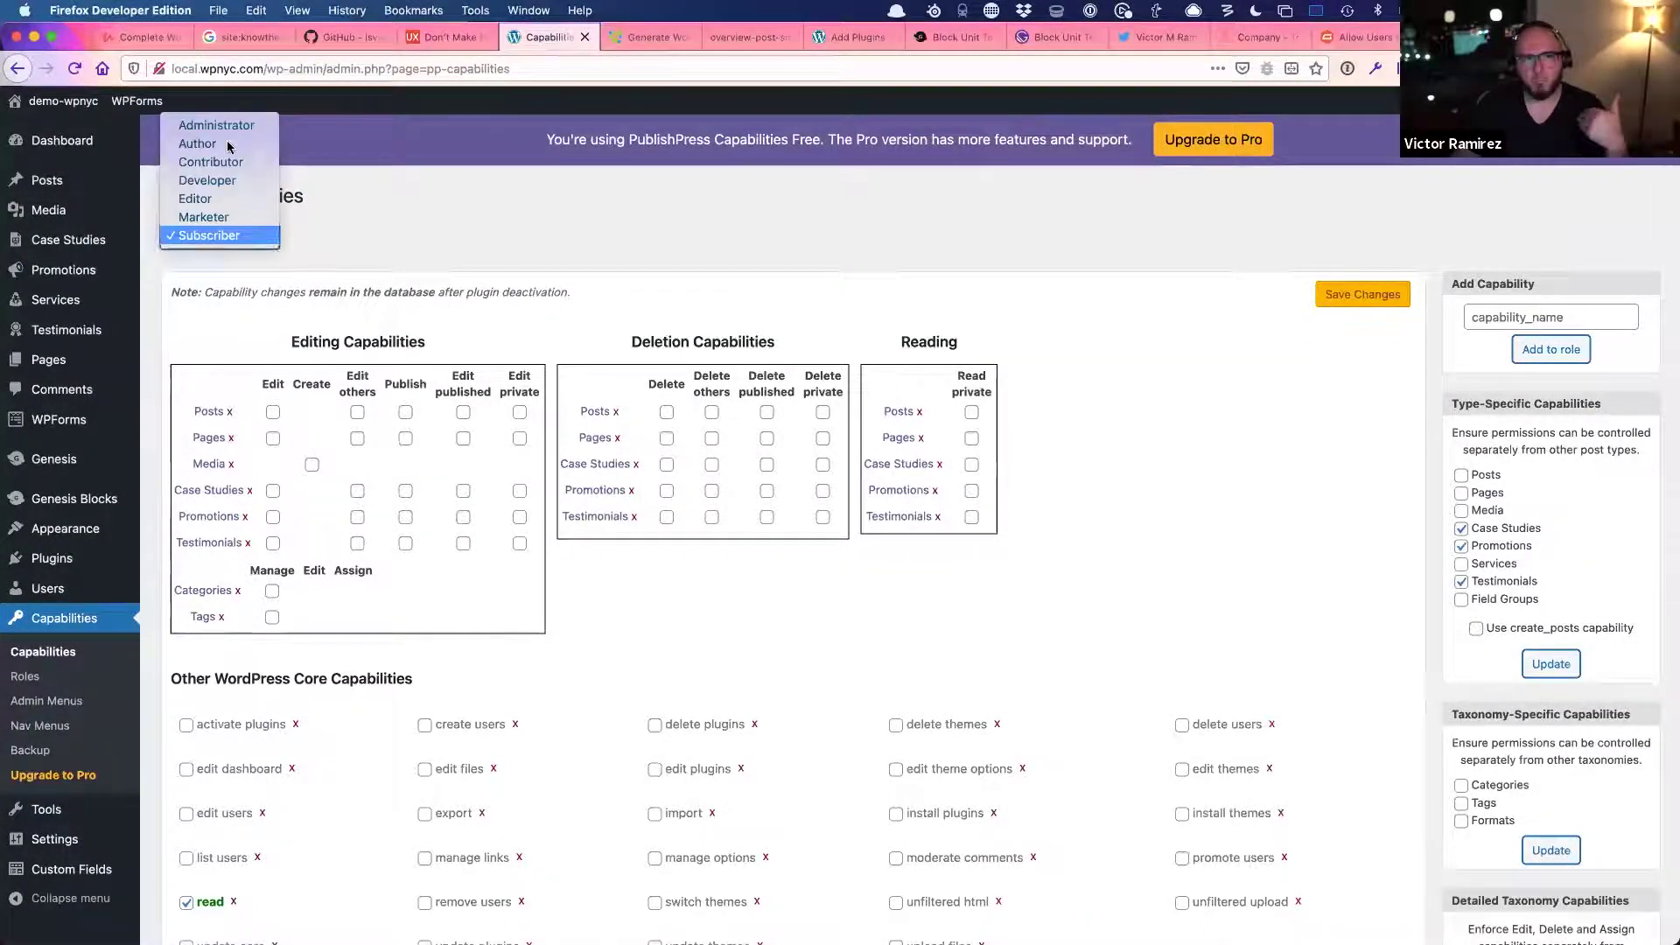
{"action": "left_click", "coordinate": [227, 216]}
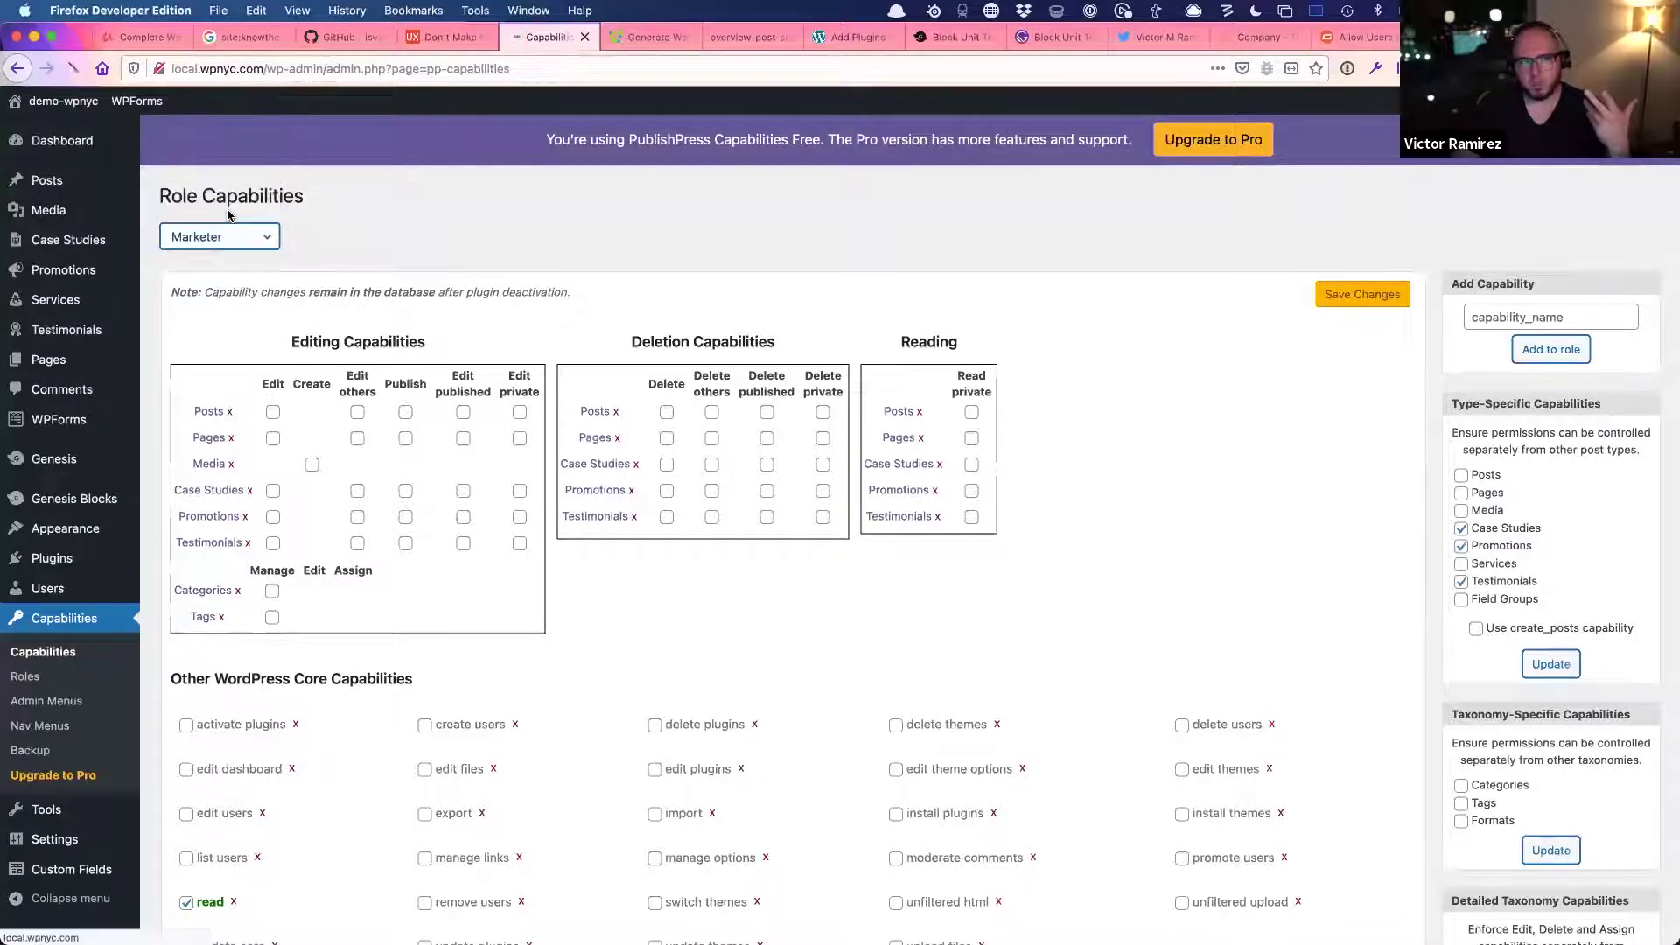
{"action": "scroll", "coordinate": [623, 569], "scroll_direction": "down", "scroll_amount": 10}
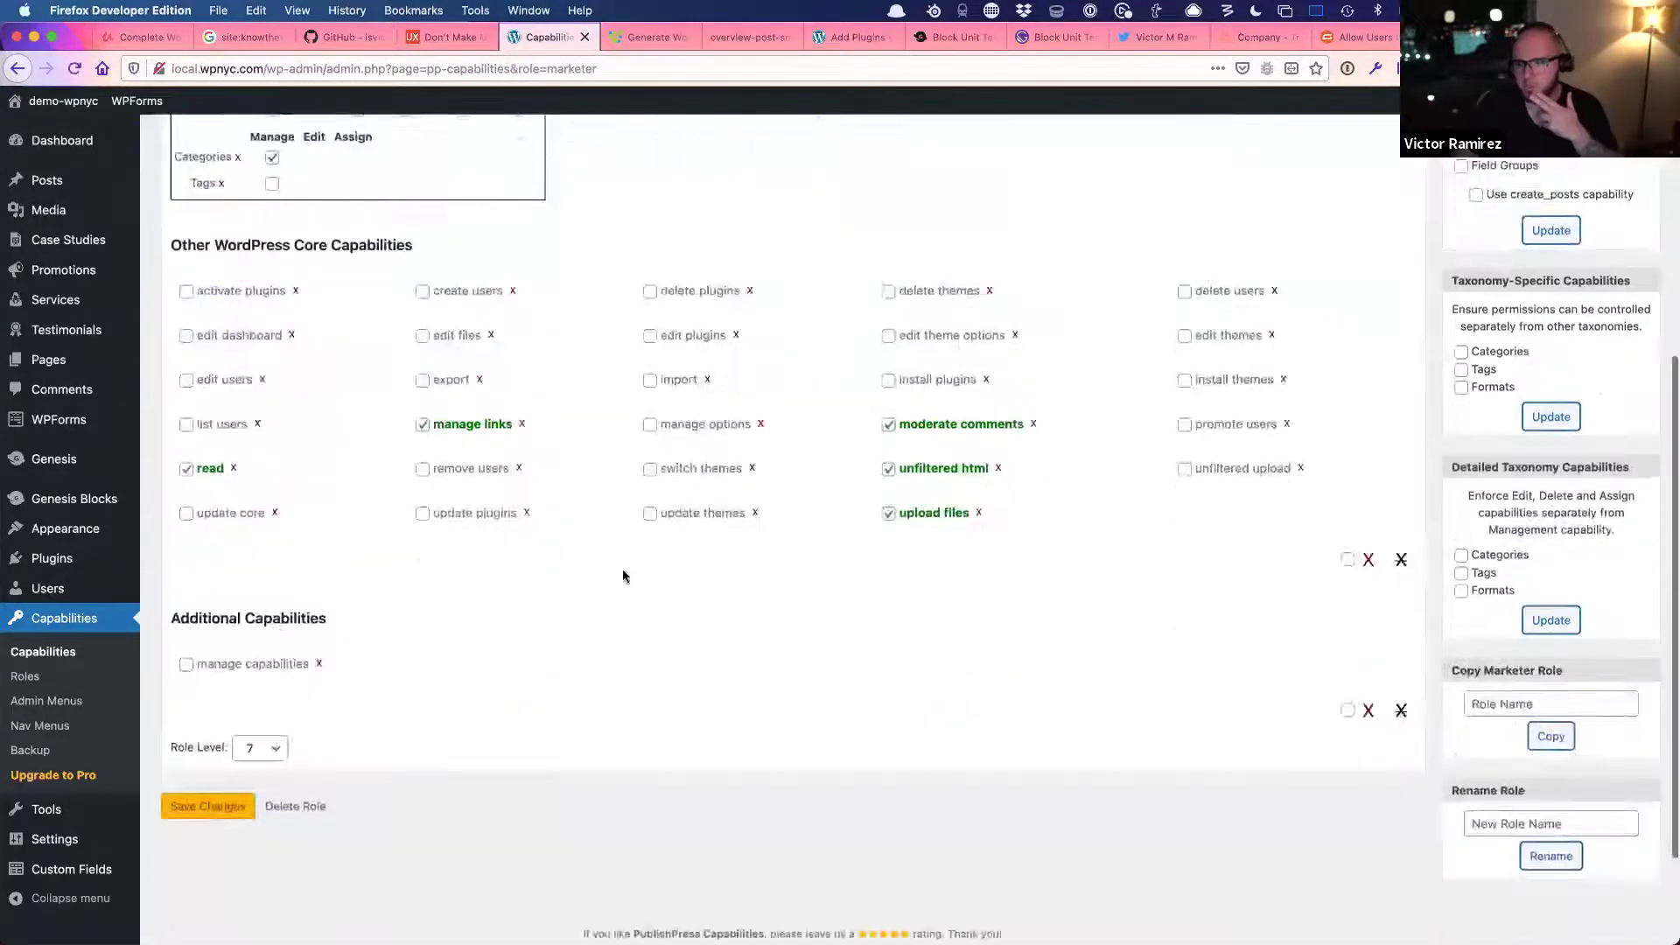
{"action": "left_click", "coordinate": [307, 669]}
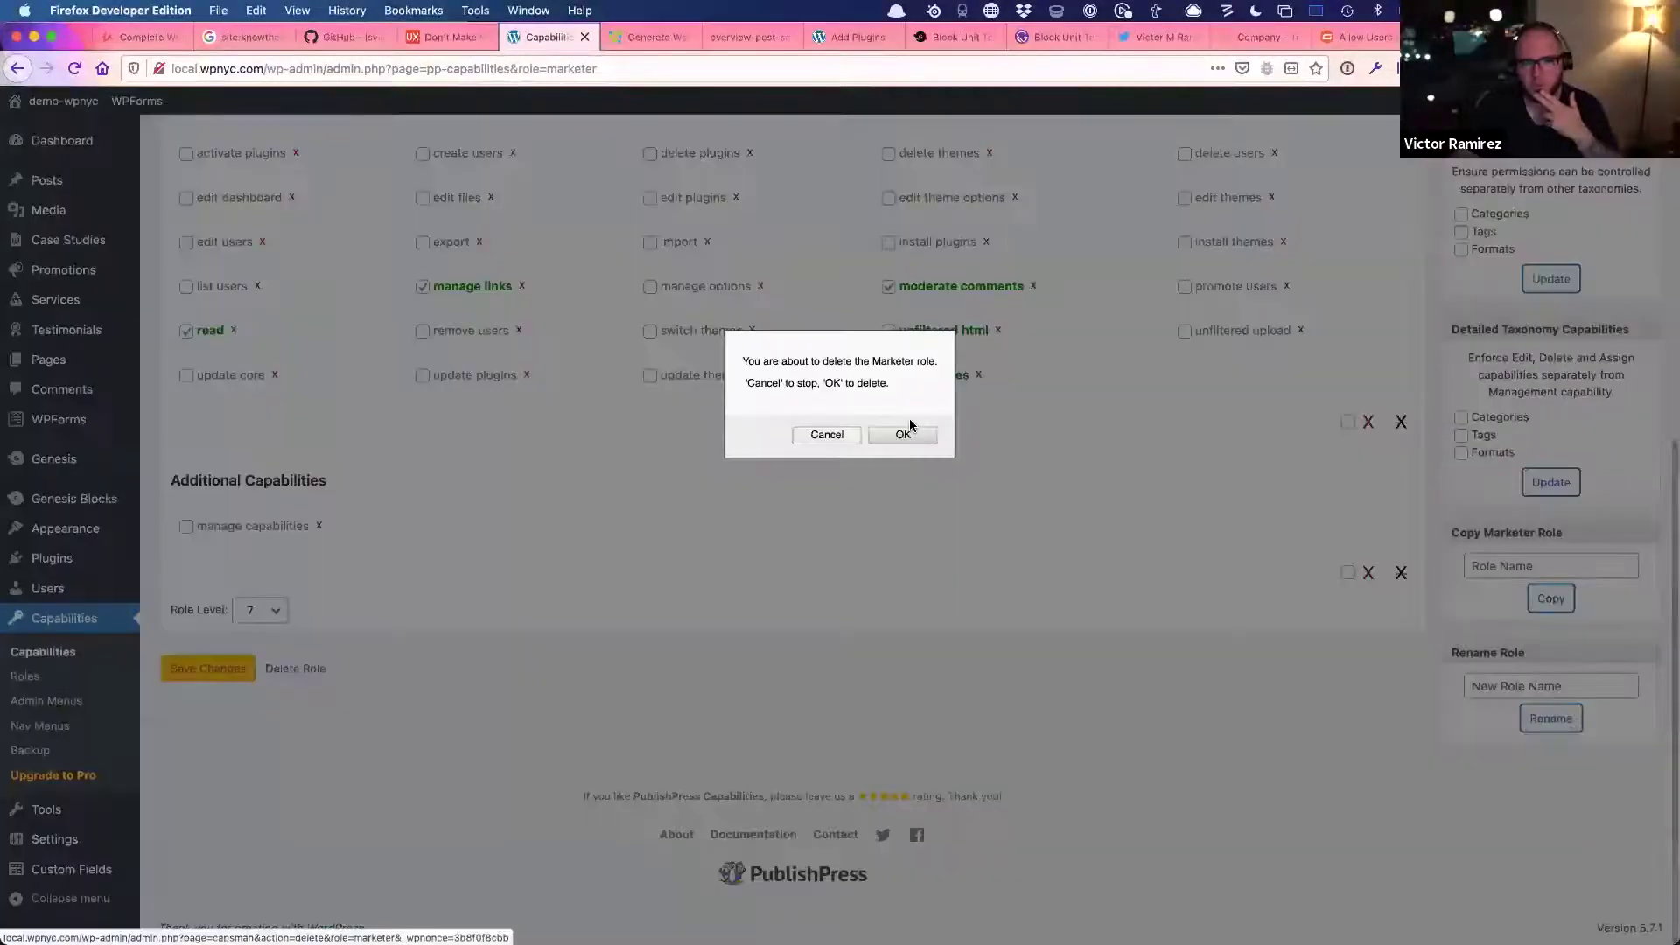
{"action": "left_click", "coordinate": [906, 435]}
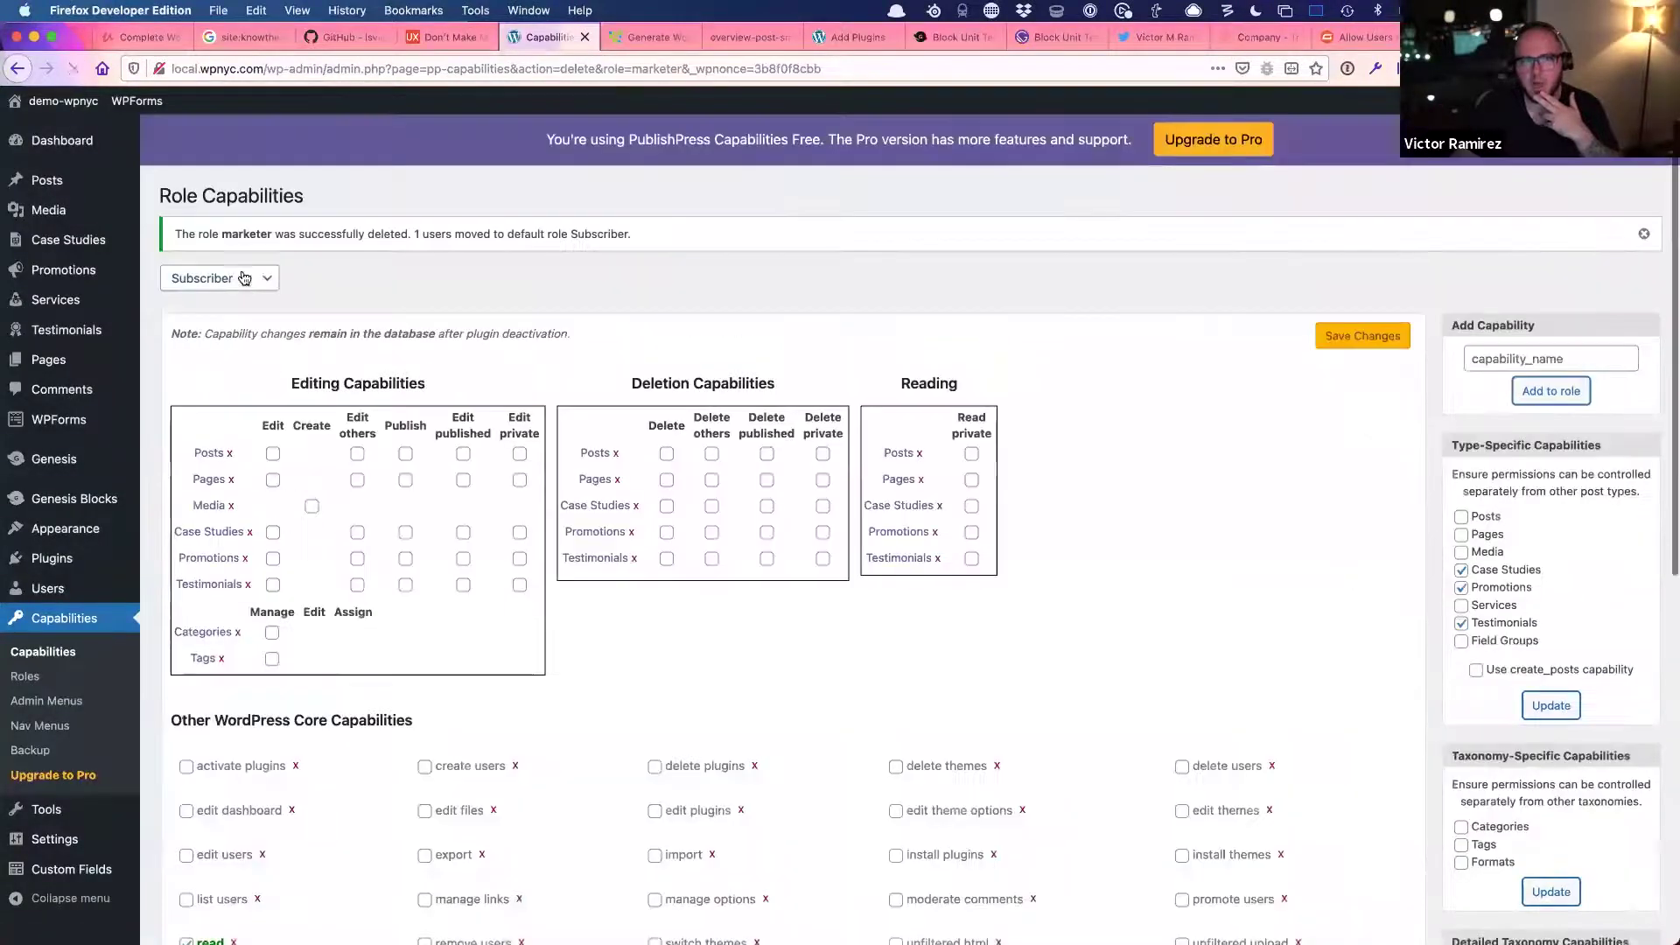
- Load the Administrator role in the capabilities settings, glance at the installed plugins, and review the list of available roles
{"action": "left_click", "coordinate": [244, 278]}
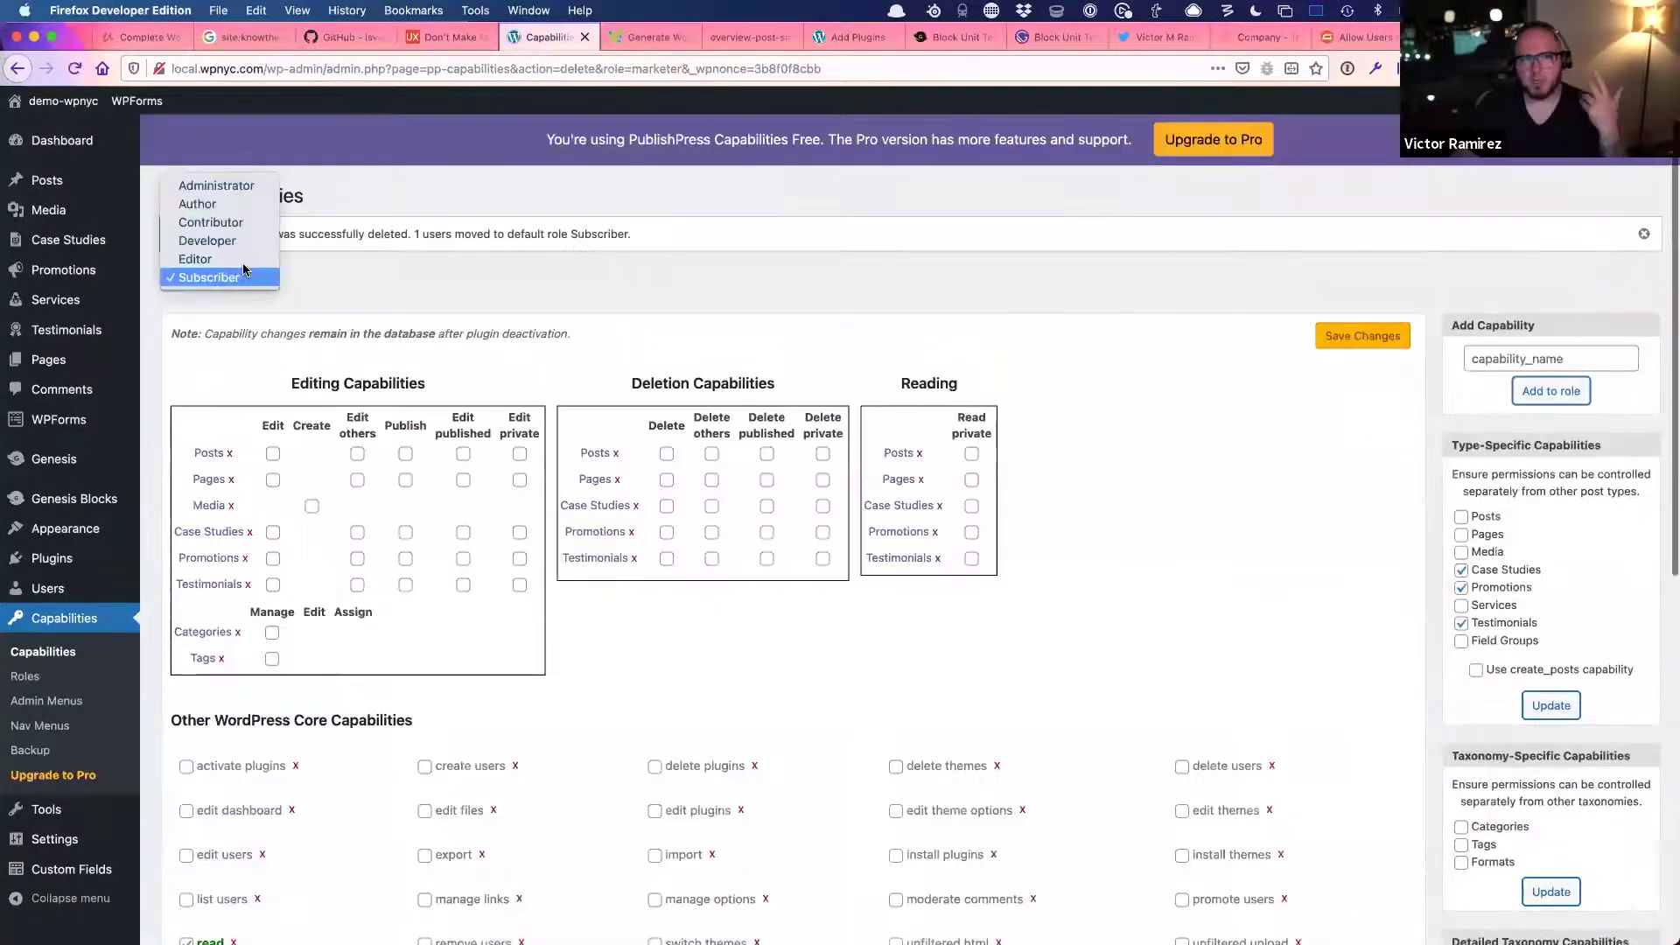
{"action": "left_click", "coordinate": [245, 184]}
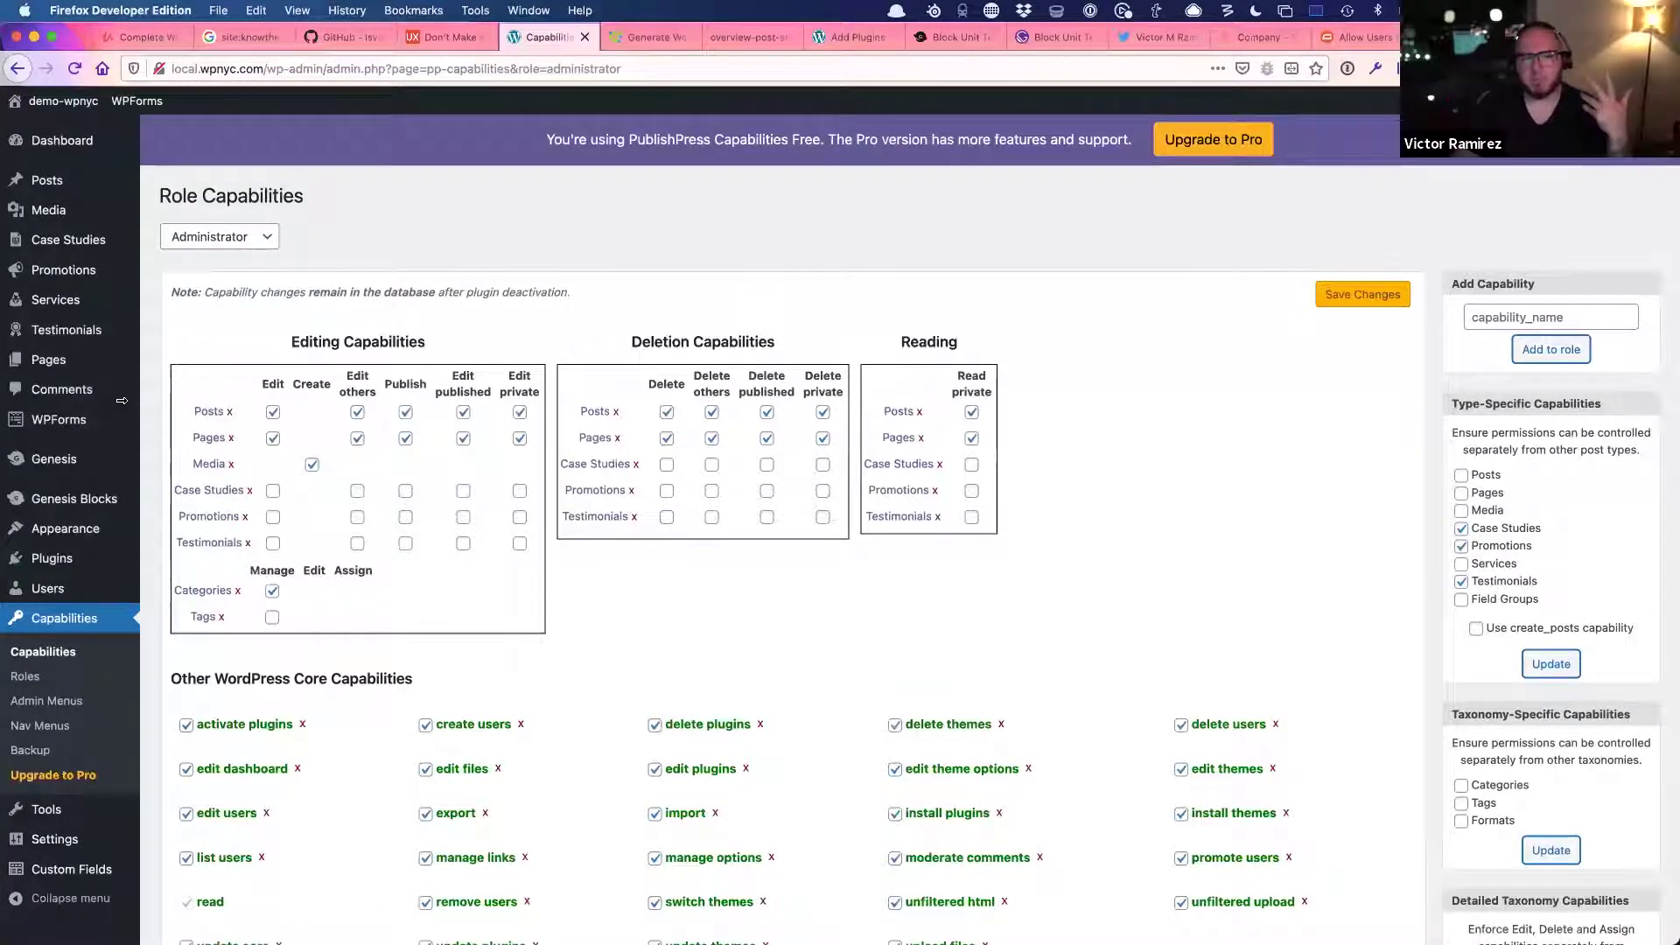
{"action": "left_click", "coordinate": [41, 566]}
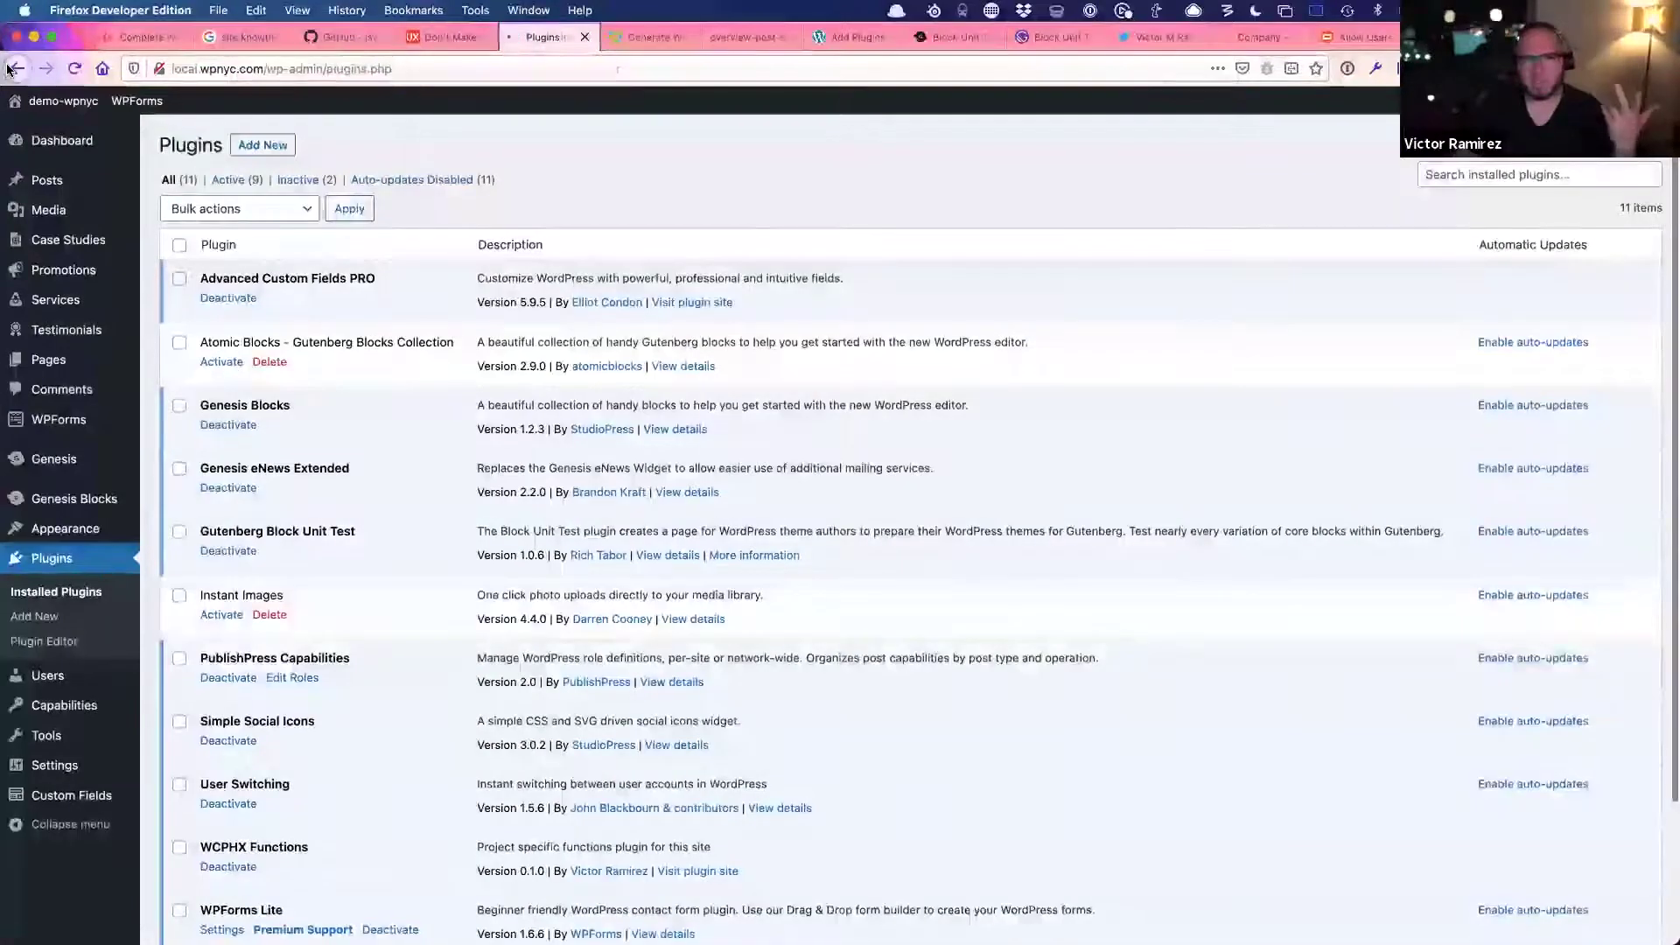
{"action": "left_click", "coordinate": [11, 68]}
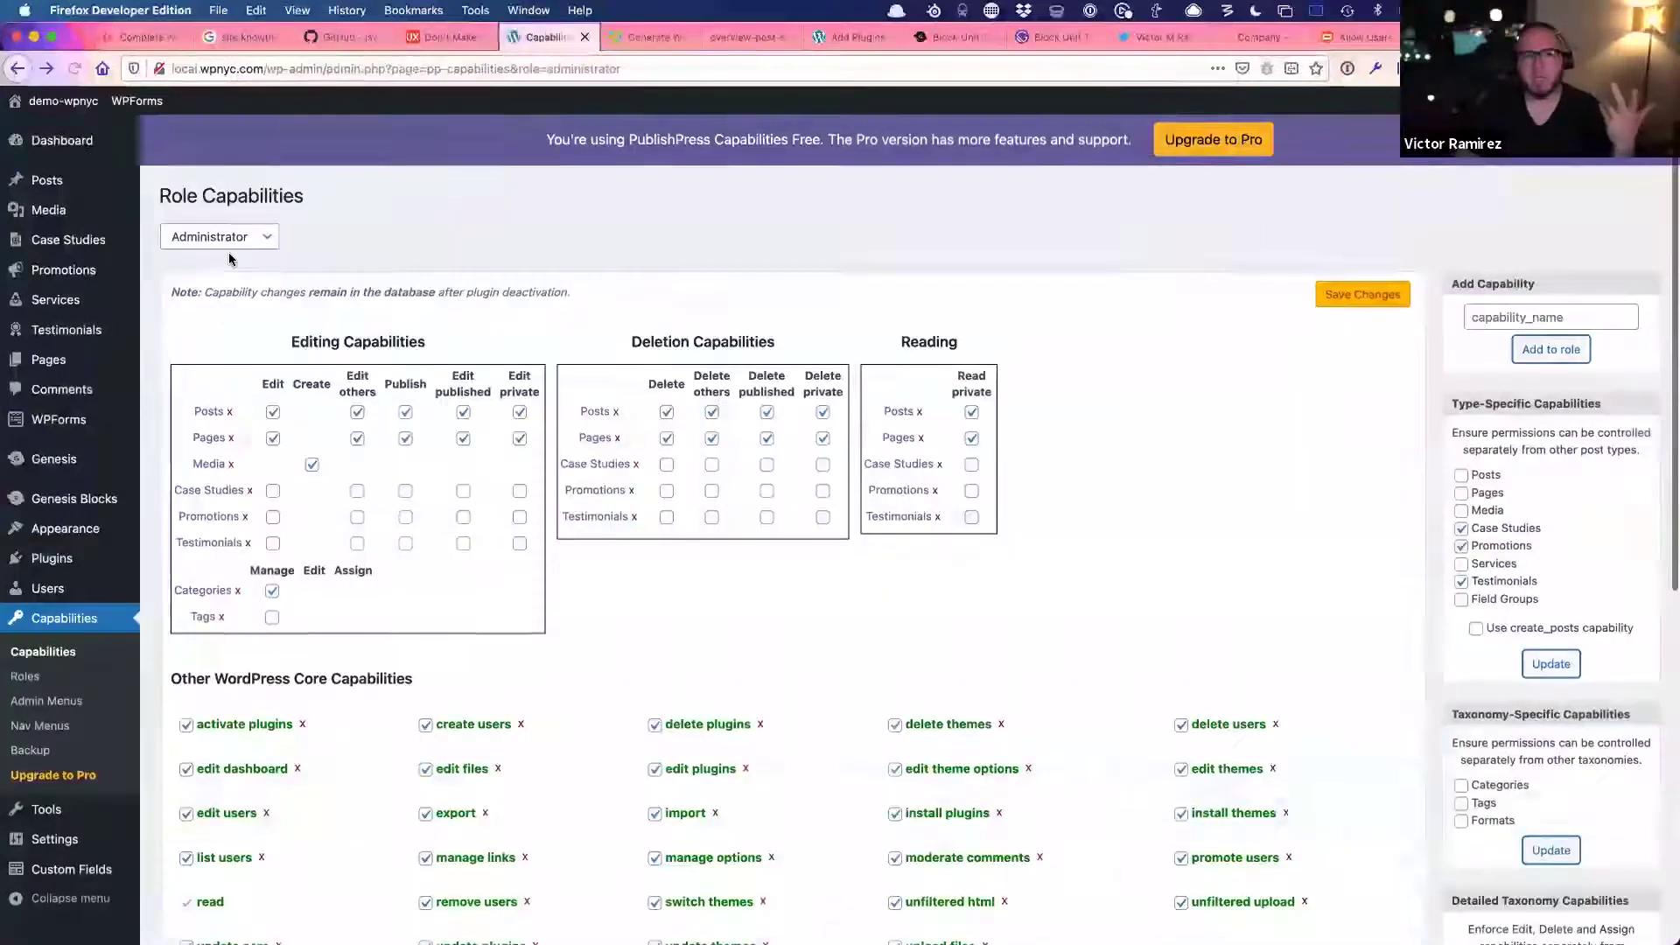
{"action": "left_click", "coordinate": [230, 242]}
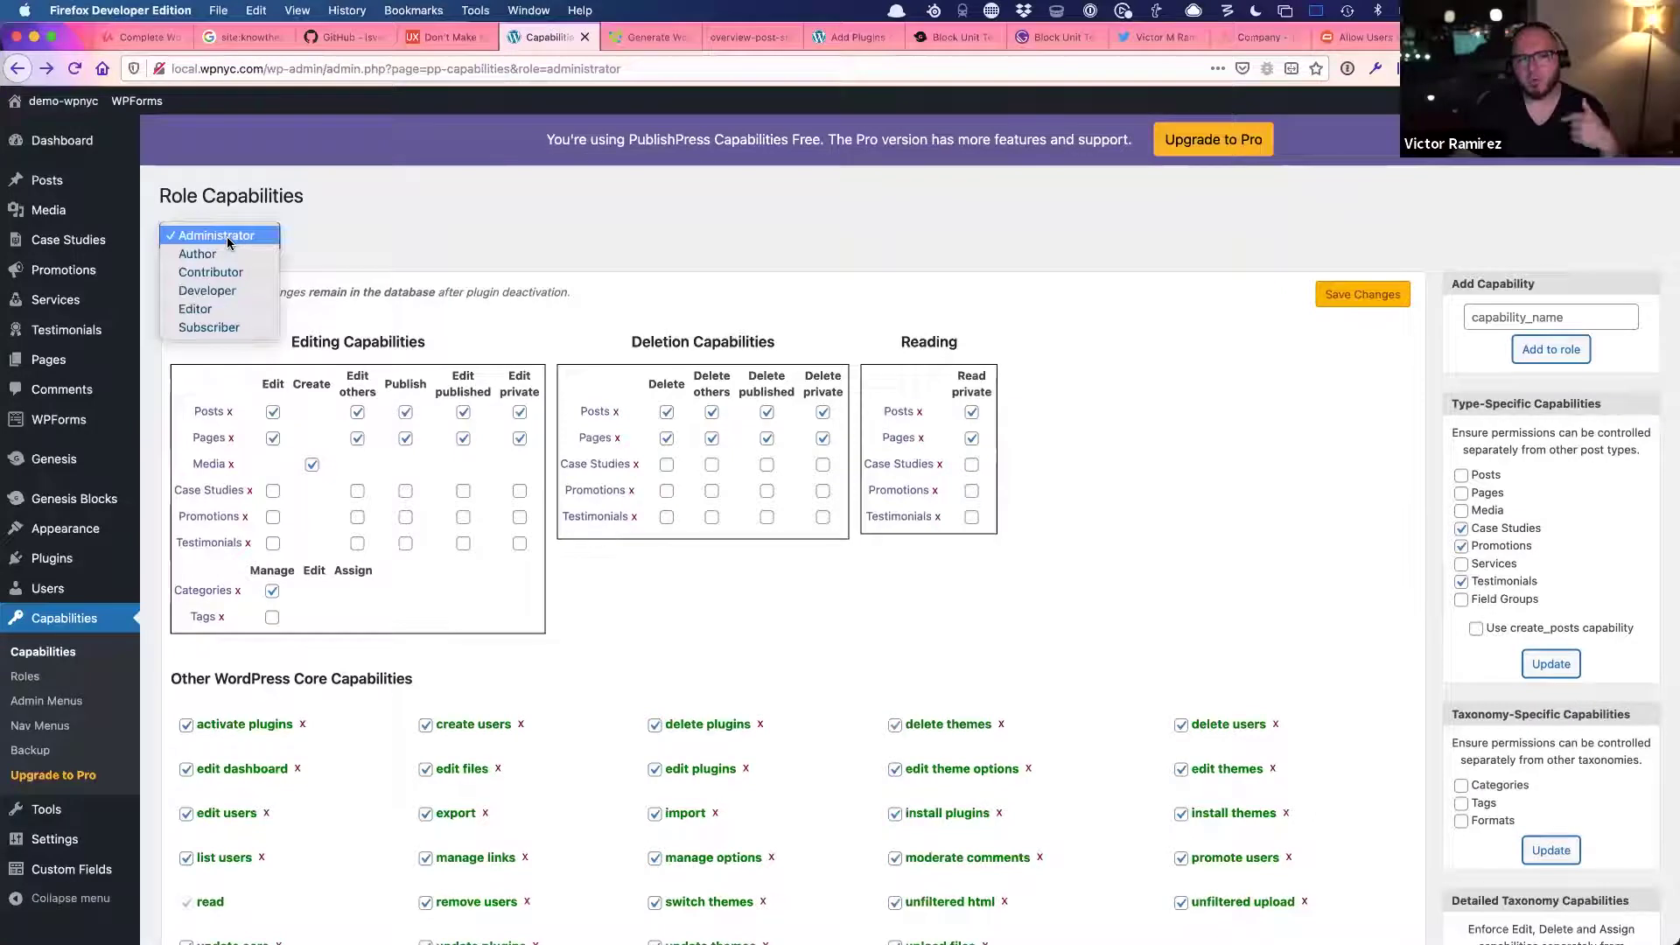
{"action": "left_click", "coordinate": [336, 239]}
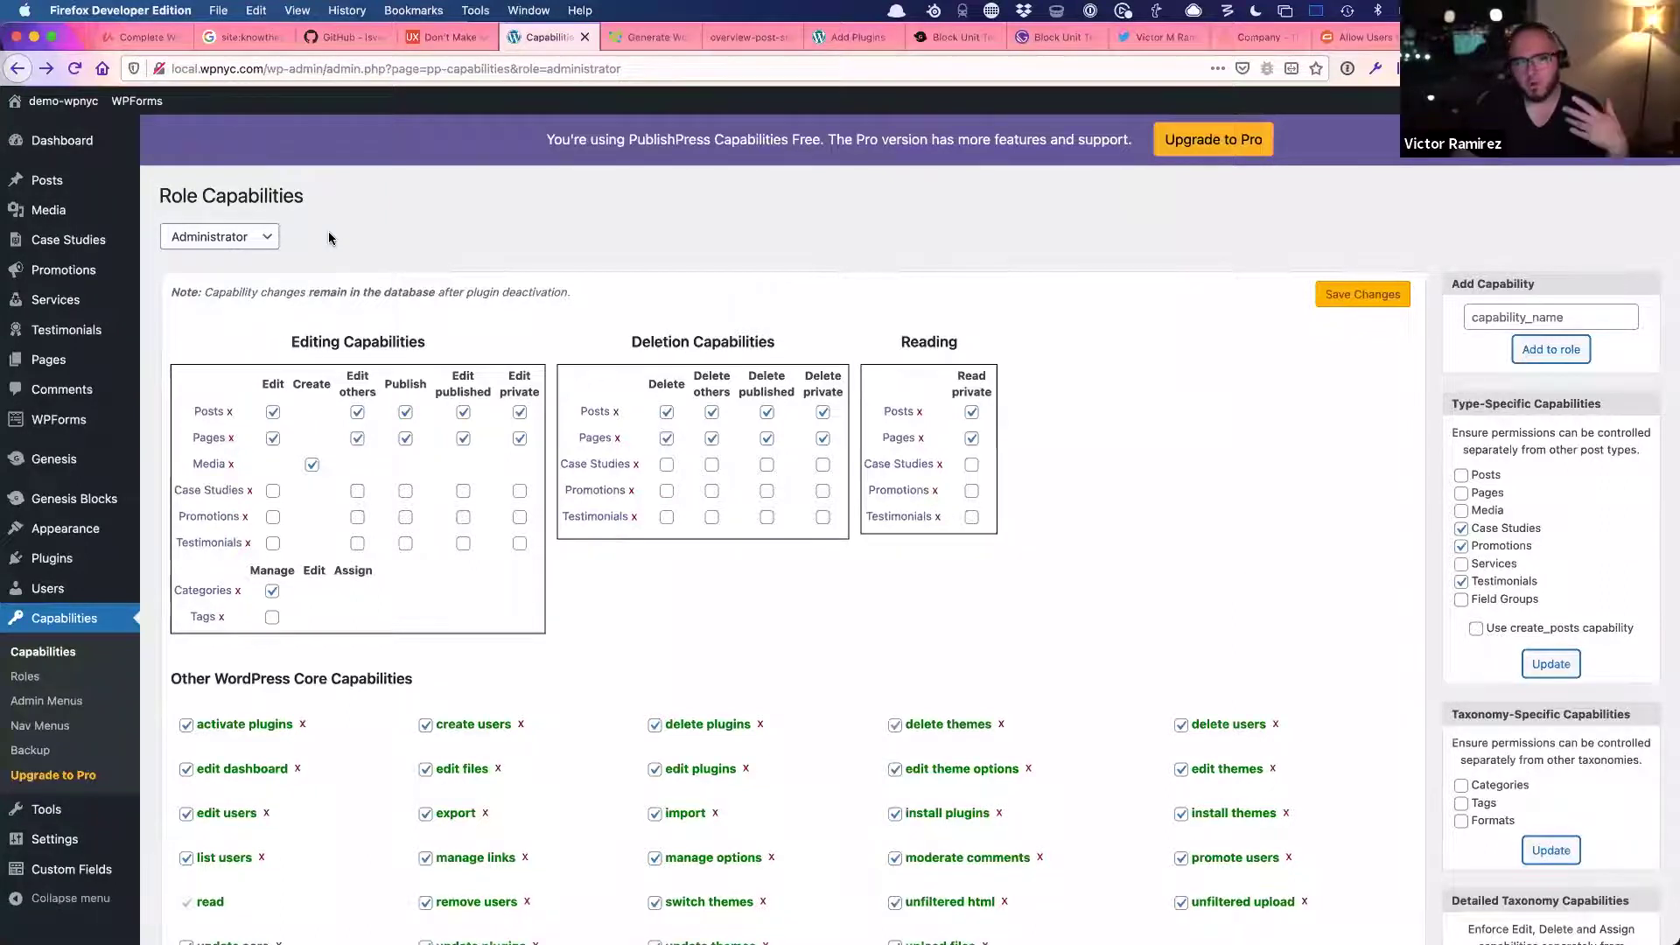
- Load the Editor role's capabilities and copy that role as a new role named HoustonMarketing
{"action": "left_click", "coordinate": [264, 242]}
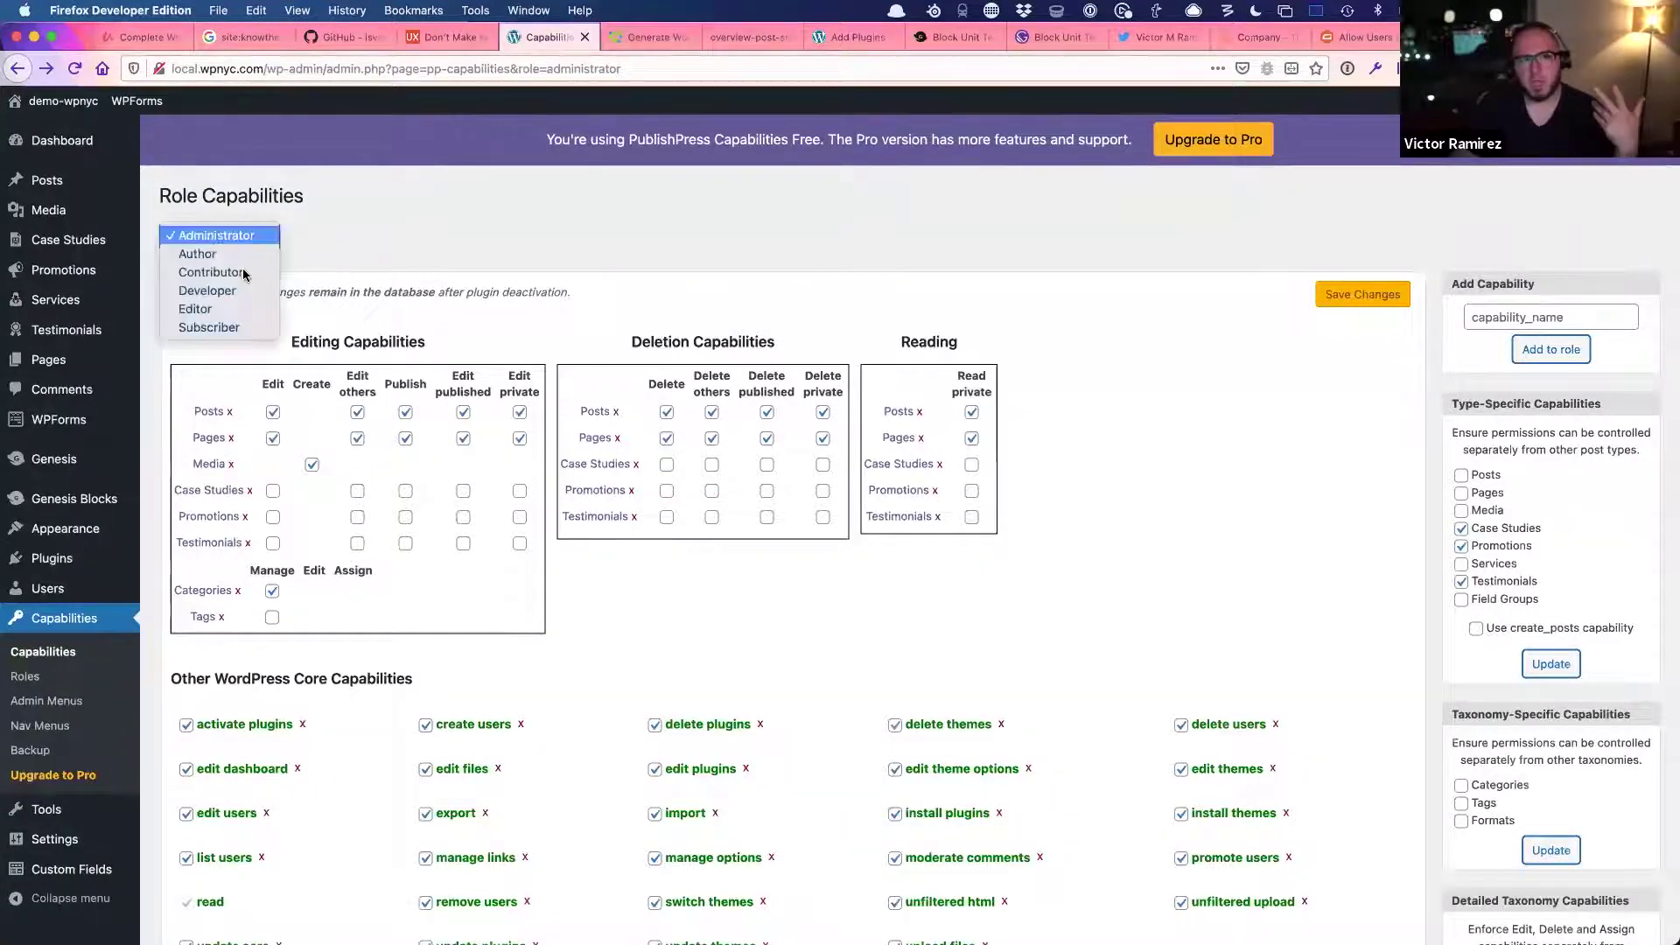
{"action": "left_click", "coordinate": [214, 309]}
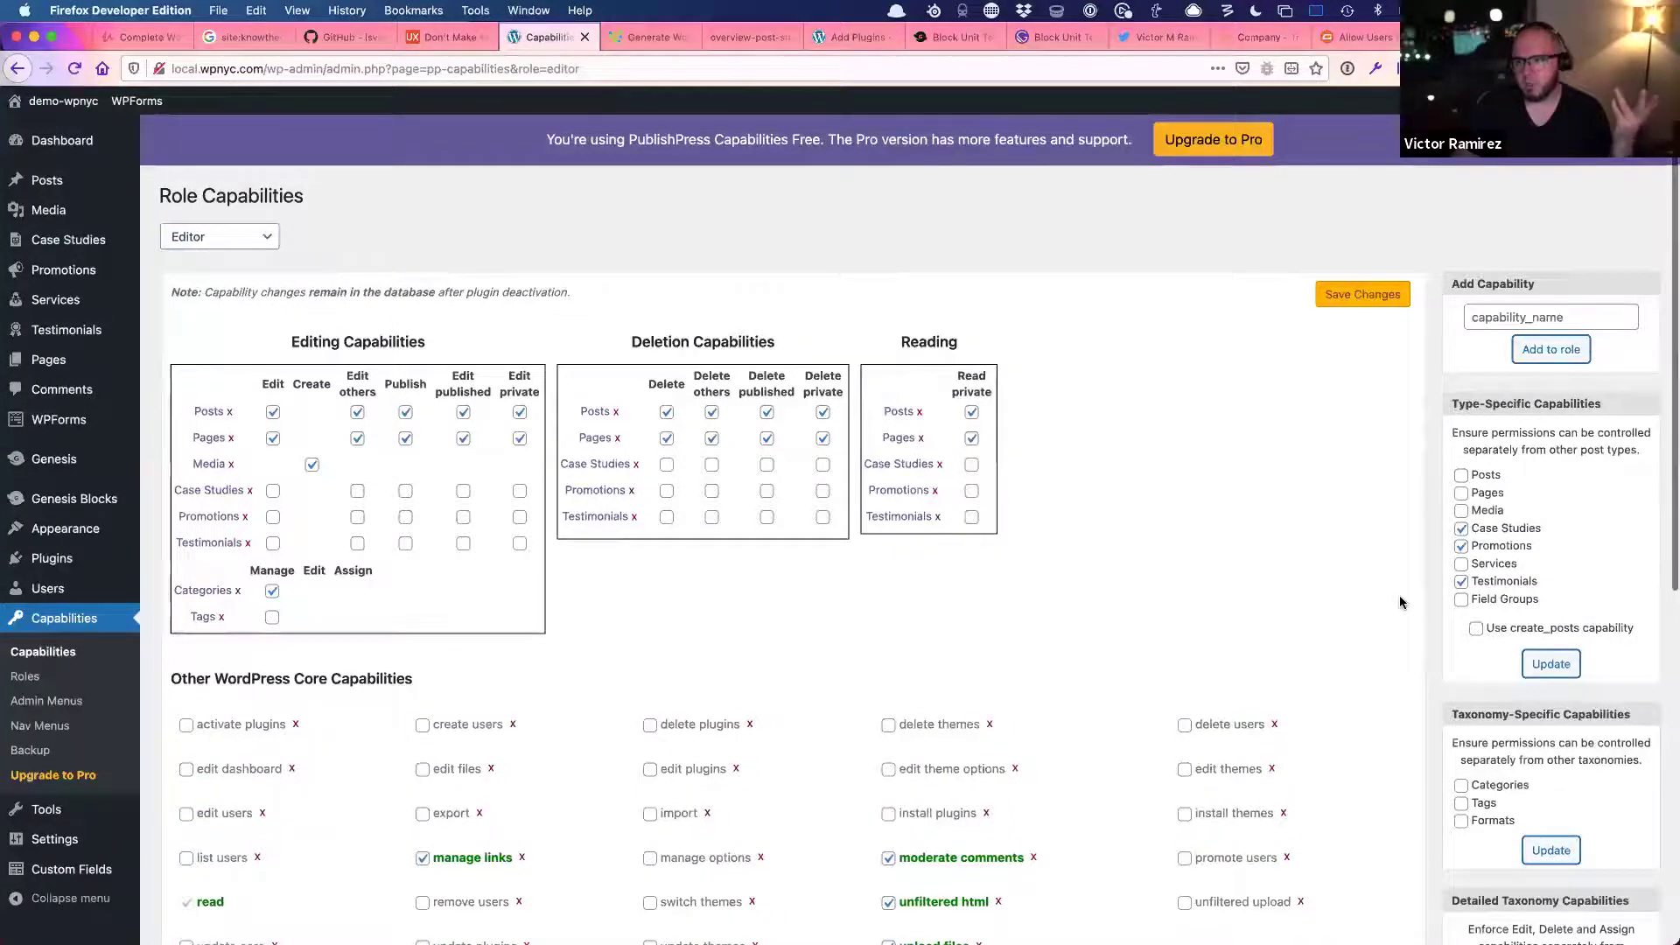
{"action": "scroll", "coordinate": [1400, 602], "scroll_direction": "down", "scroll_amount": 5}
{"action": "left_click", "coordinate": [1535, 689]}
{"action": "type", "text": "House"}
{"action": "type", "text": "onMarketing"}
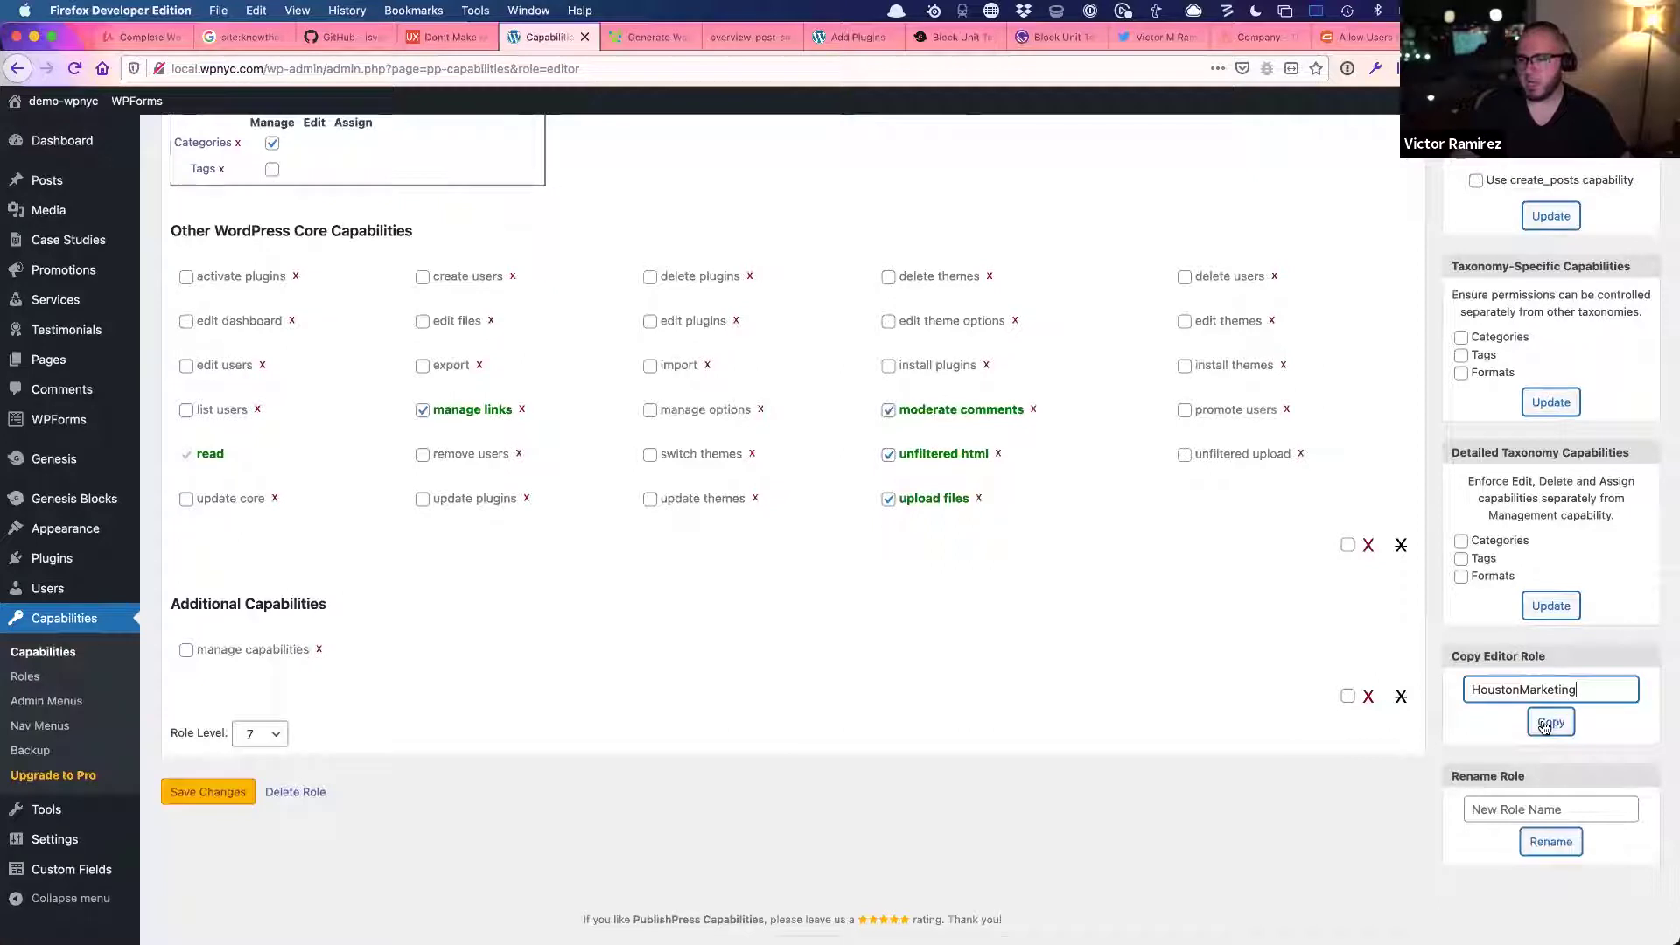
{"action": "left_click", "coordinate": [1549, 722]}
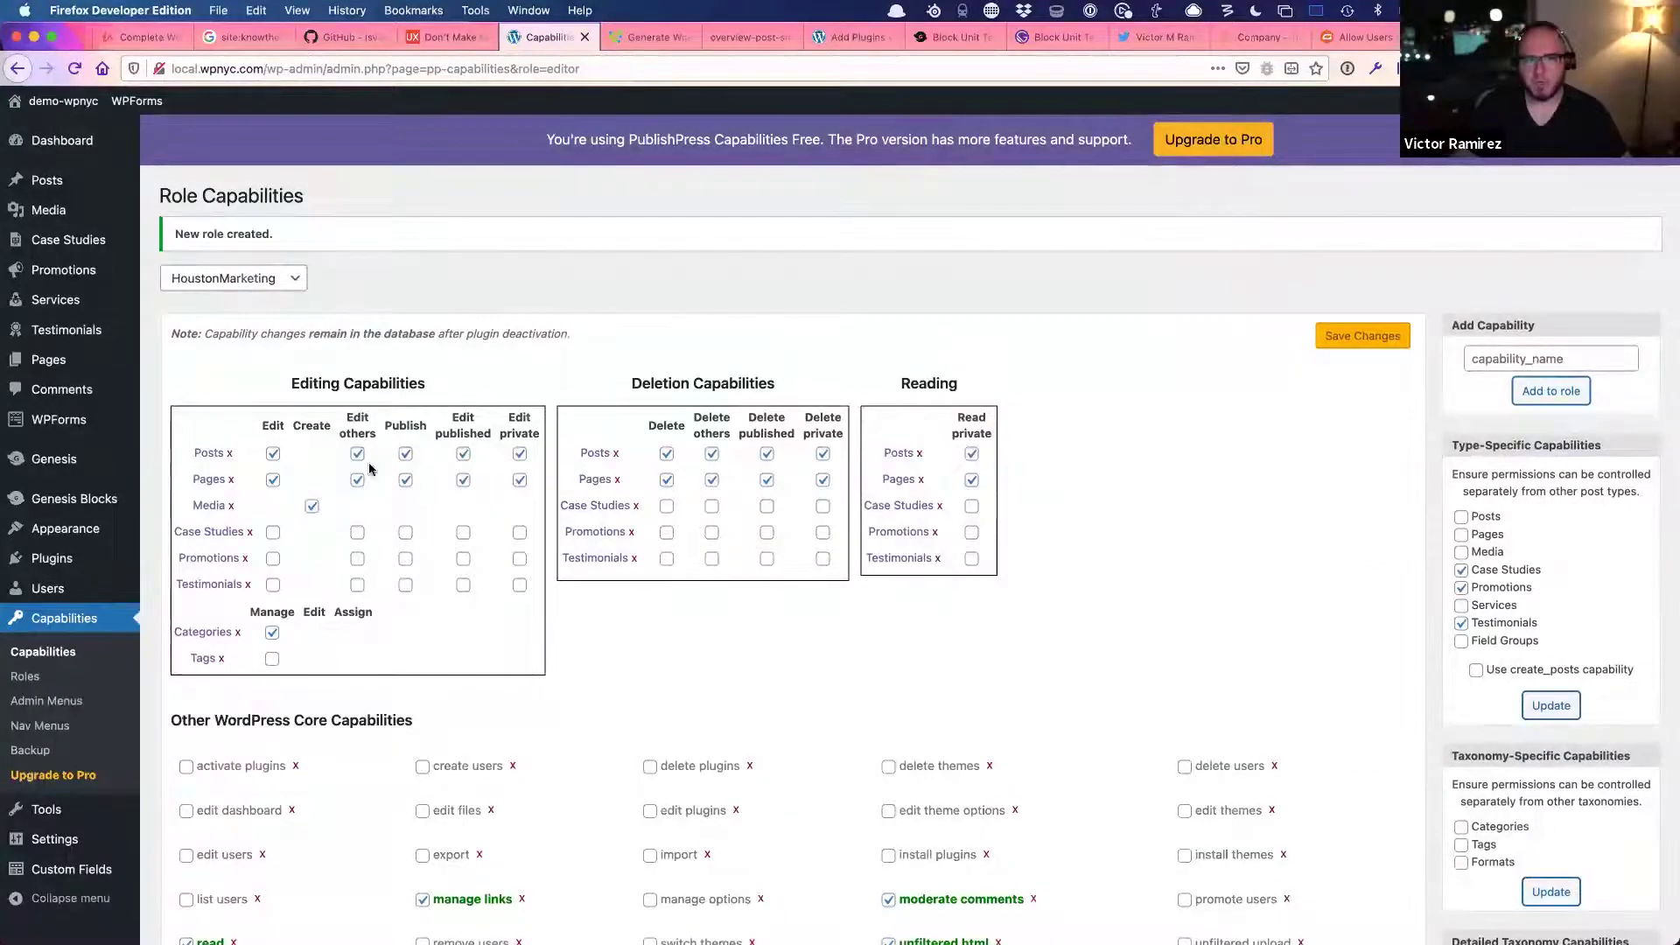
- Explicitly deny the HoustonMarketing role all editing capabilities for posts and pages
{"action": "scroll", "coordinate": [1014, 470], "scroll_direction": "down", "scroll_amount": 3}
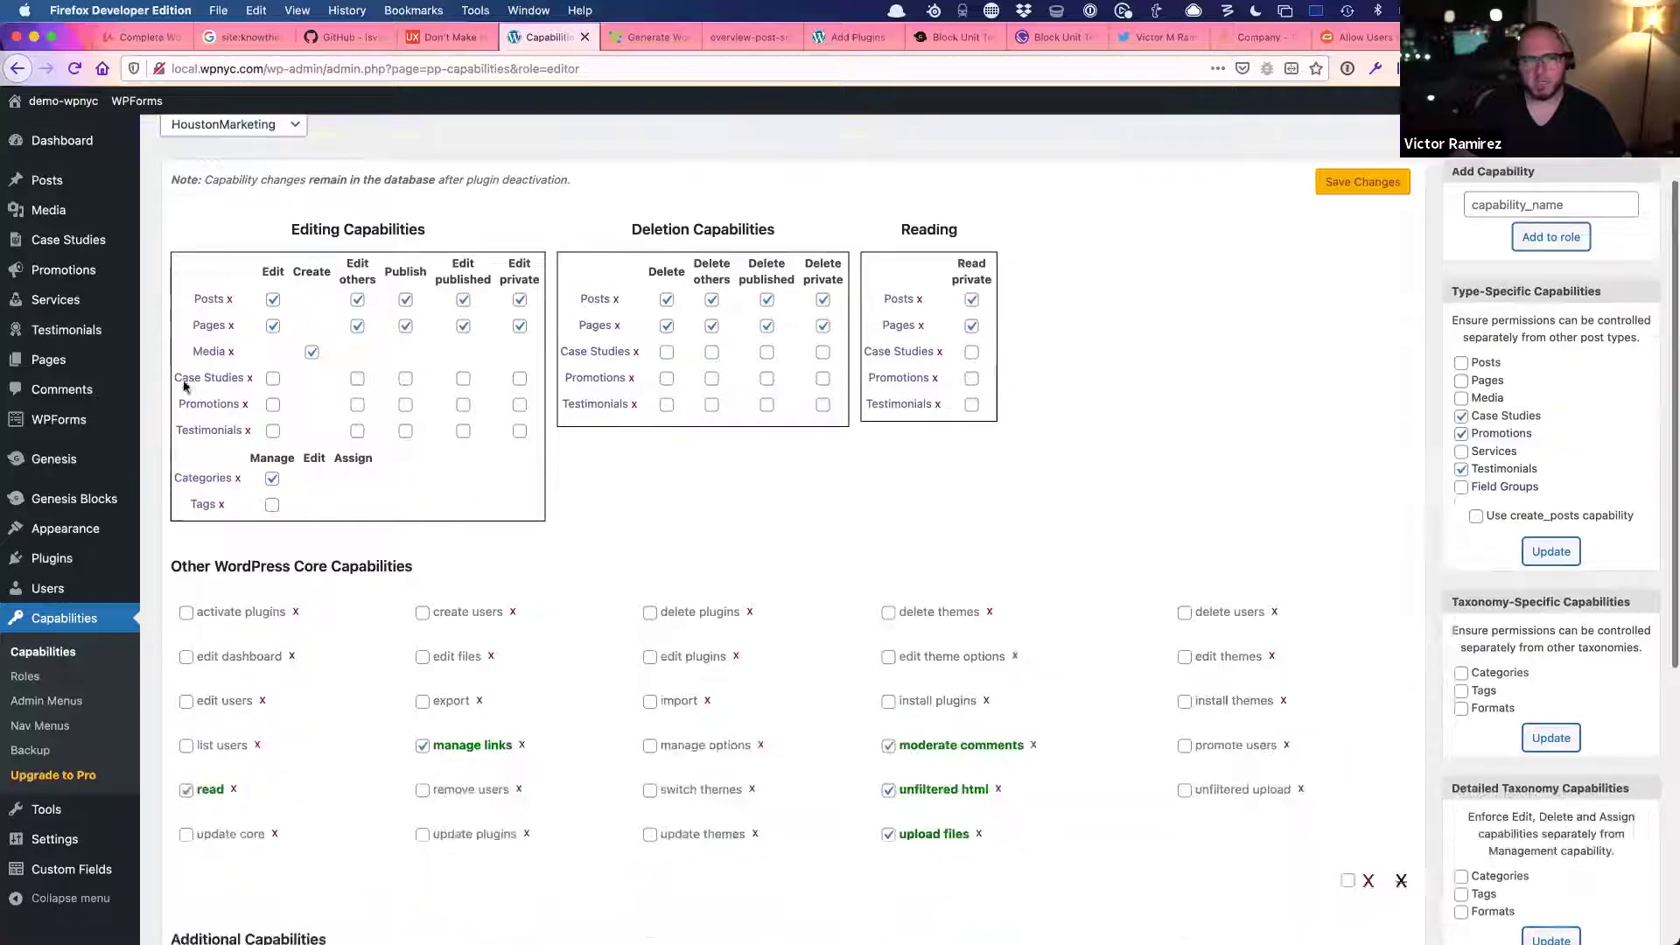
{"action": "left_click", "coordinate": [229, 300]}
{"action": "left_click", "coordinate": [230, 326]}
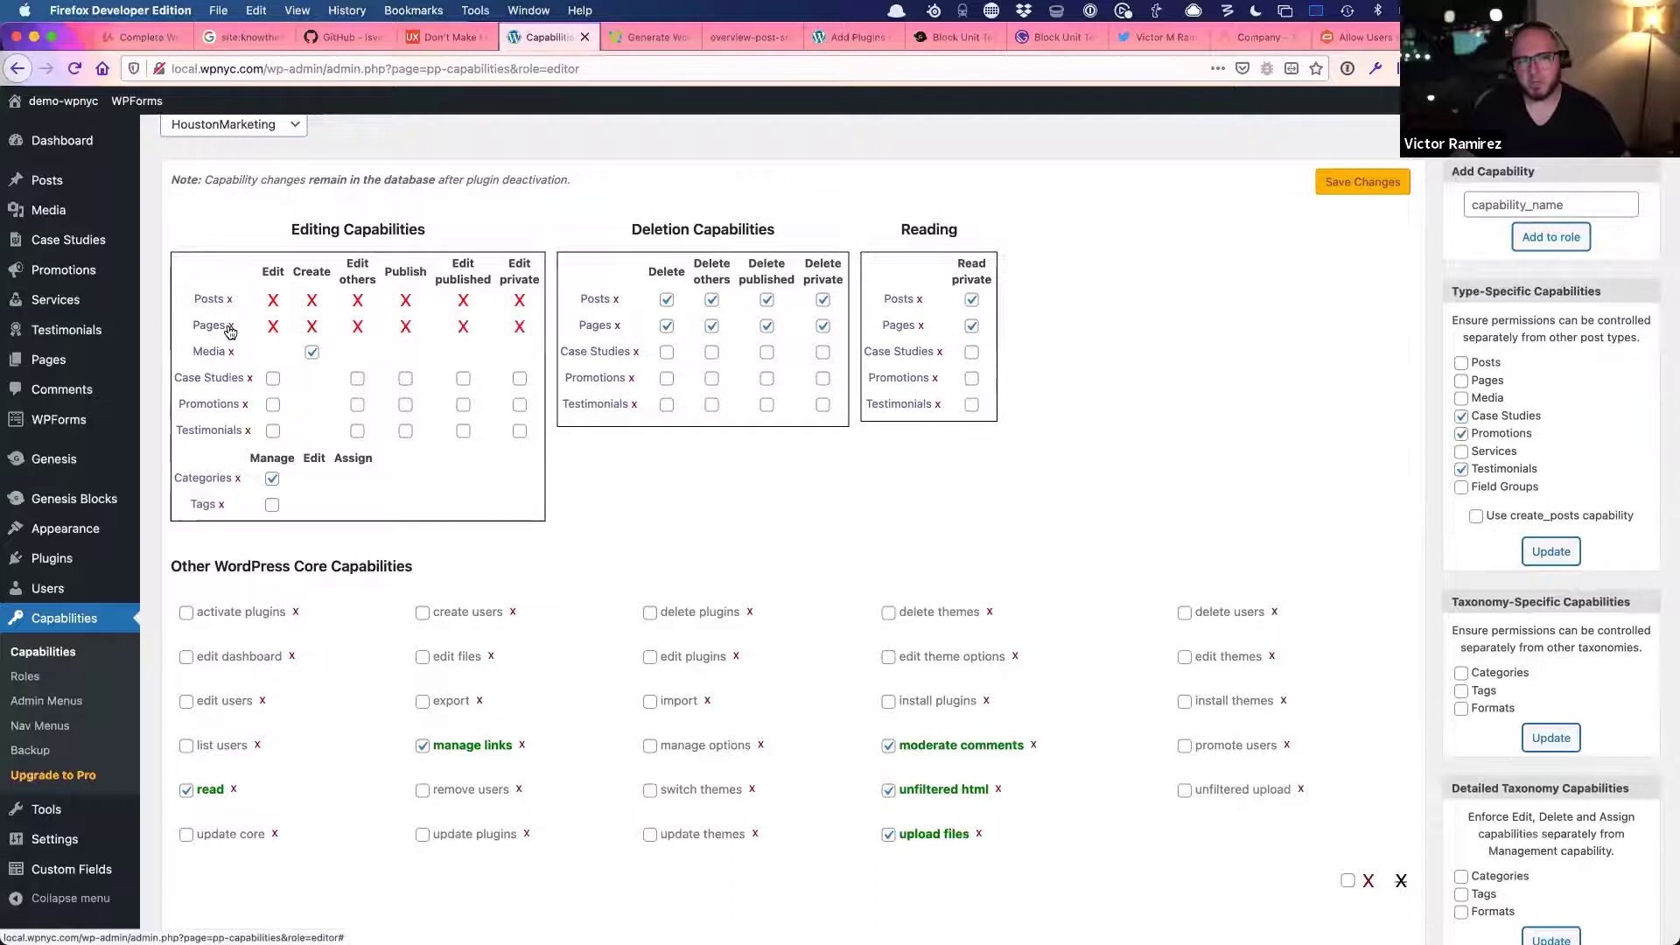
- Grant HoustonMarketing all editing capabilities for case studies, promotions and testimonials, and remove its permission to manage categories
{"action": "left_click", "coordinate": [193, 380]}
{"action": "left_click", "coordinate": [204, 412]}
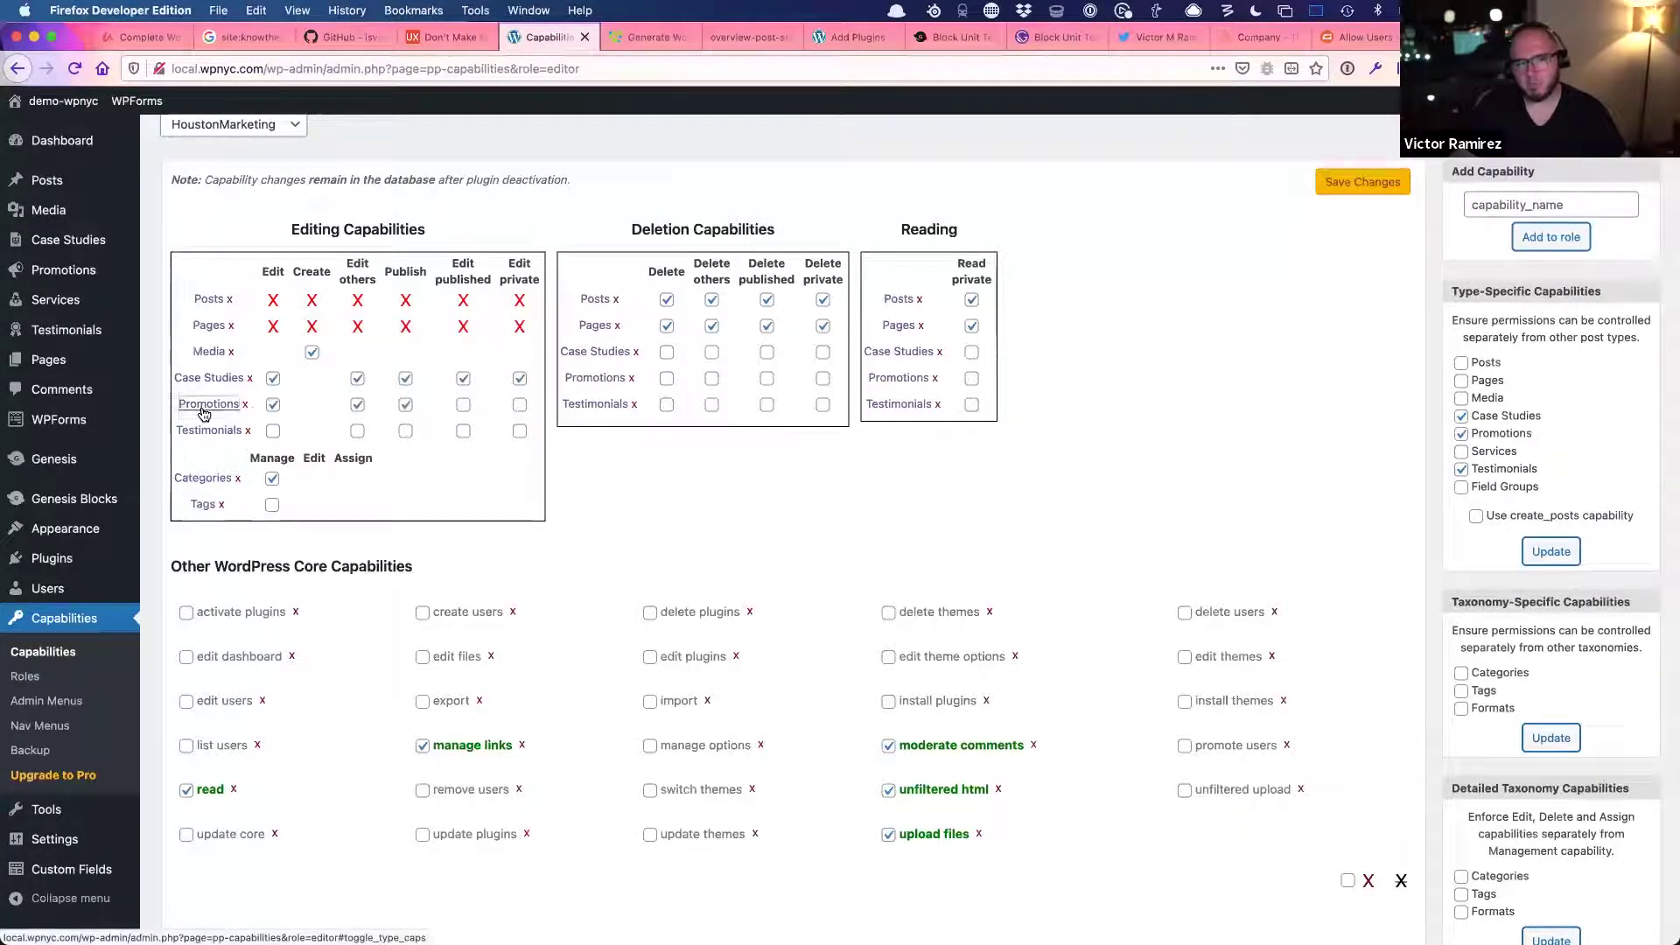
{"action": "left_click", "coordinate": [209, 432]}
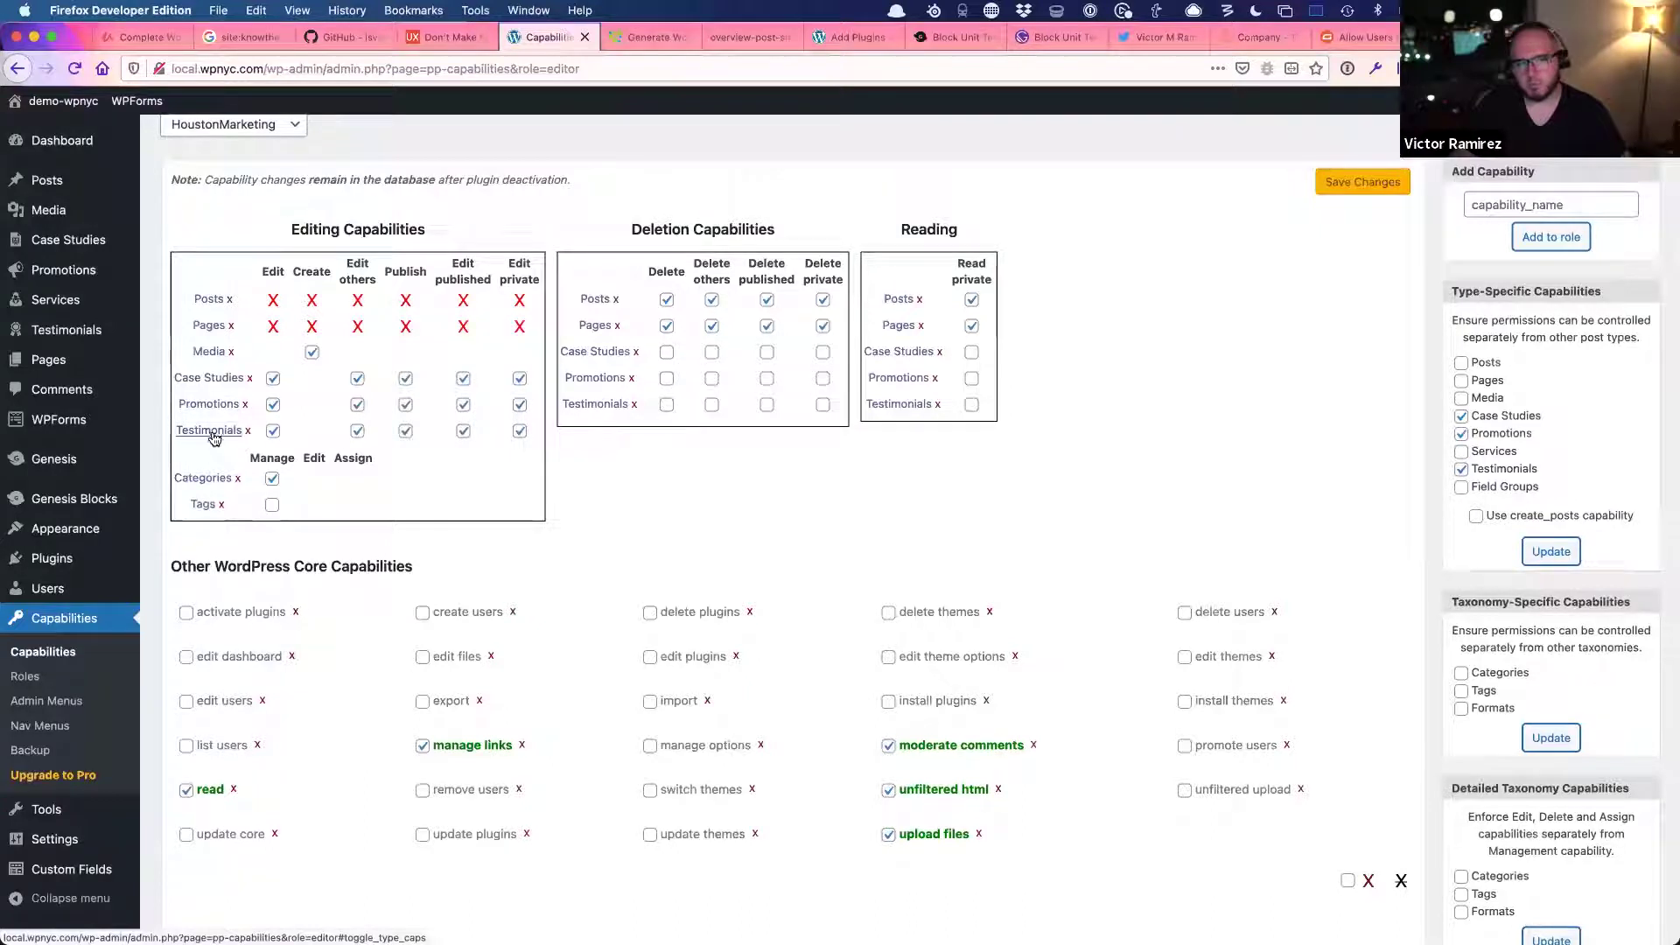
{"action": "left_click", "coordinate": [271, 480]}
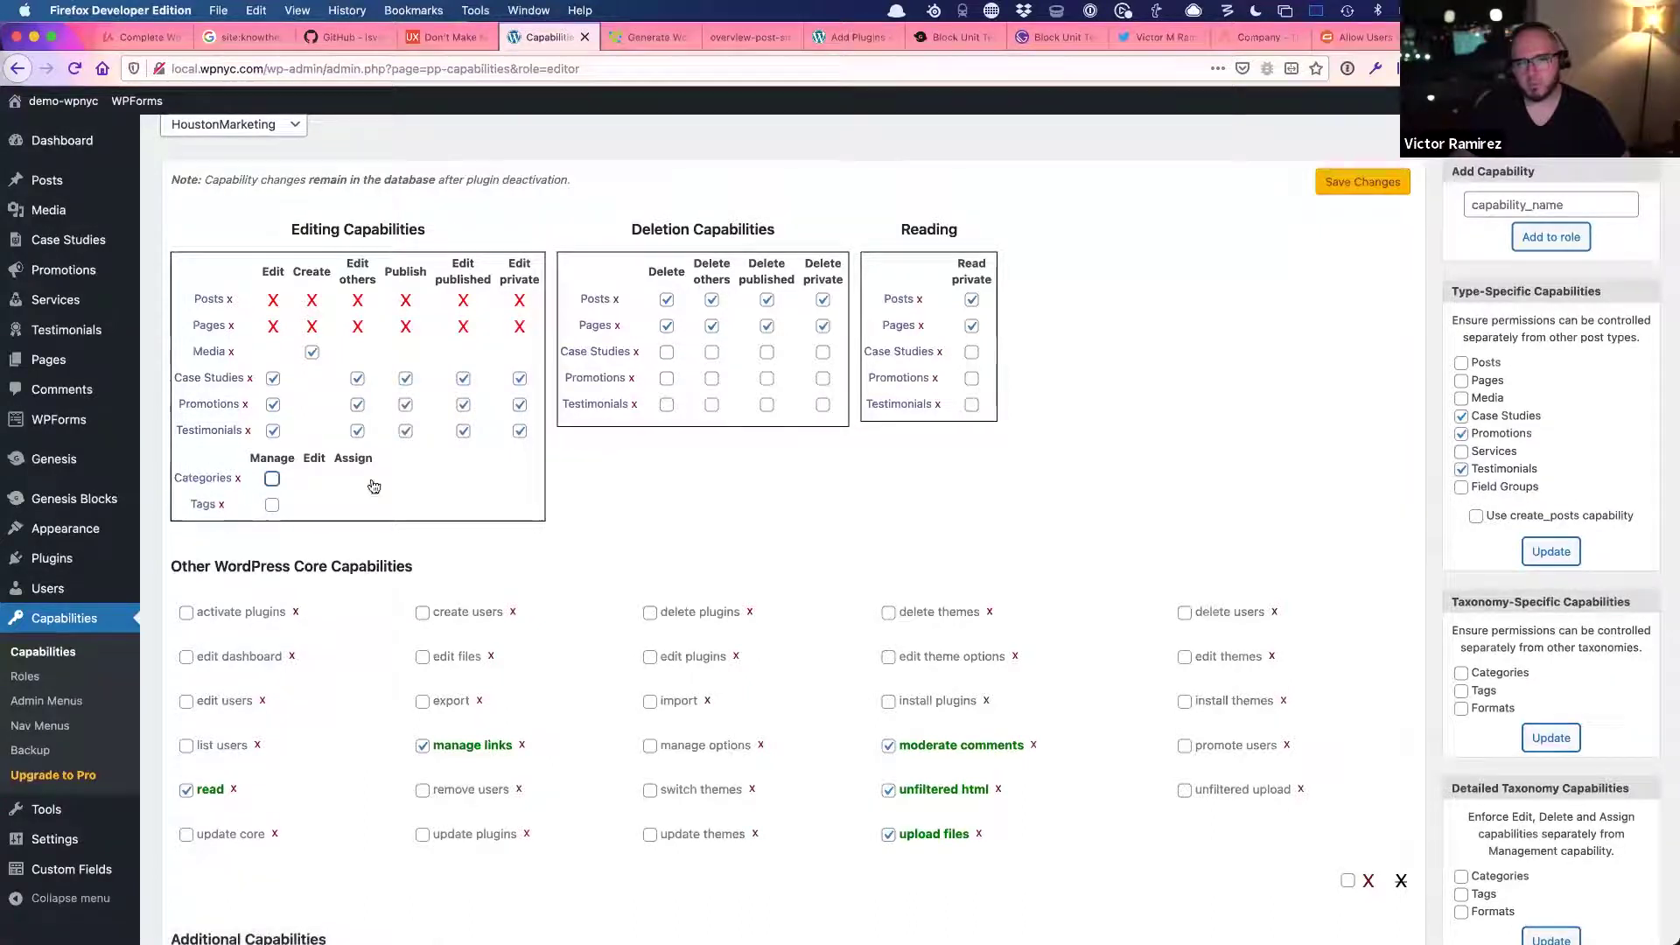
- Explicitly deny HoustonMarketing all deletion capabilities for posts and pages, and save the role's changes
{"action": "left_click", "coordinate": [617, 302]}
{"action": "left_click", "coordinate": [619, 325]}
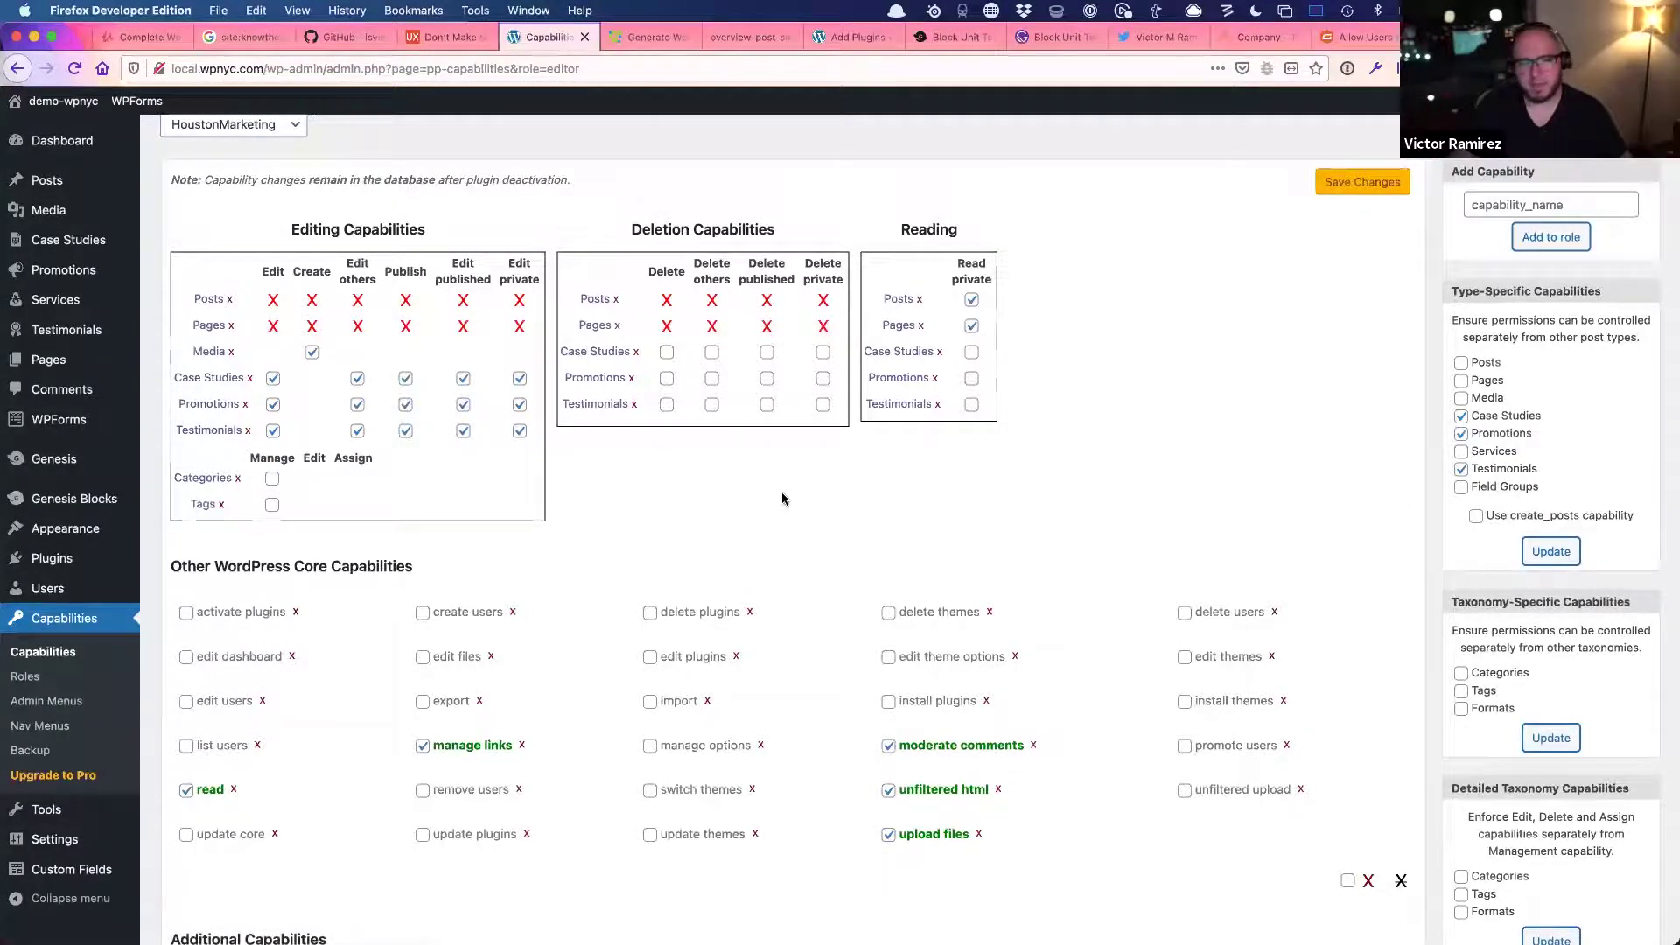
{"action": "scroll", "coordinate": [154, 483], "scroll_direction": "down", "scroll_amount": 3}
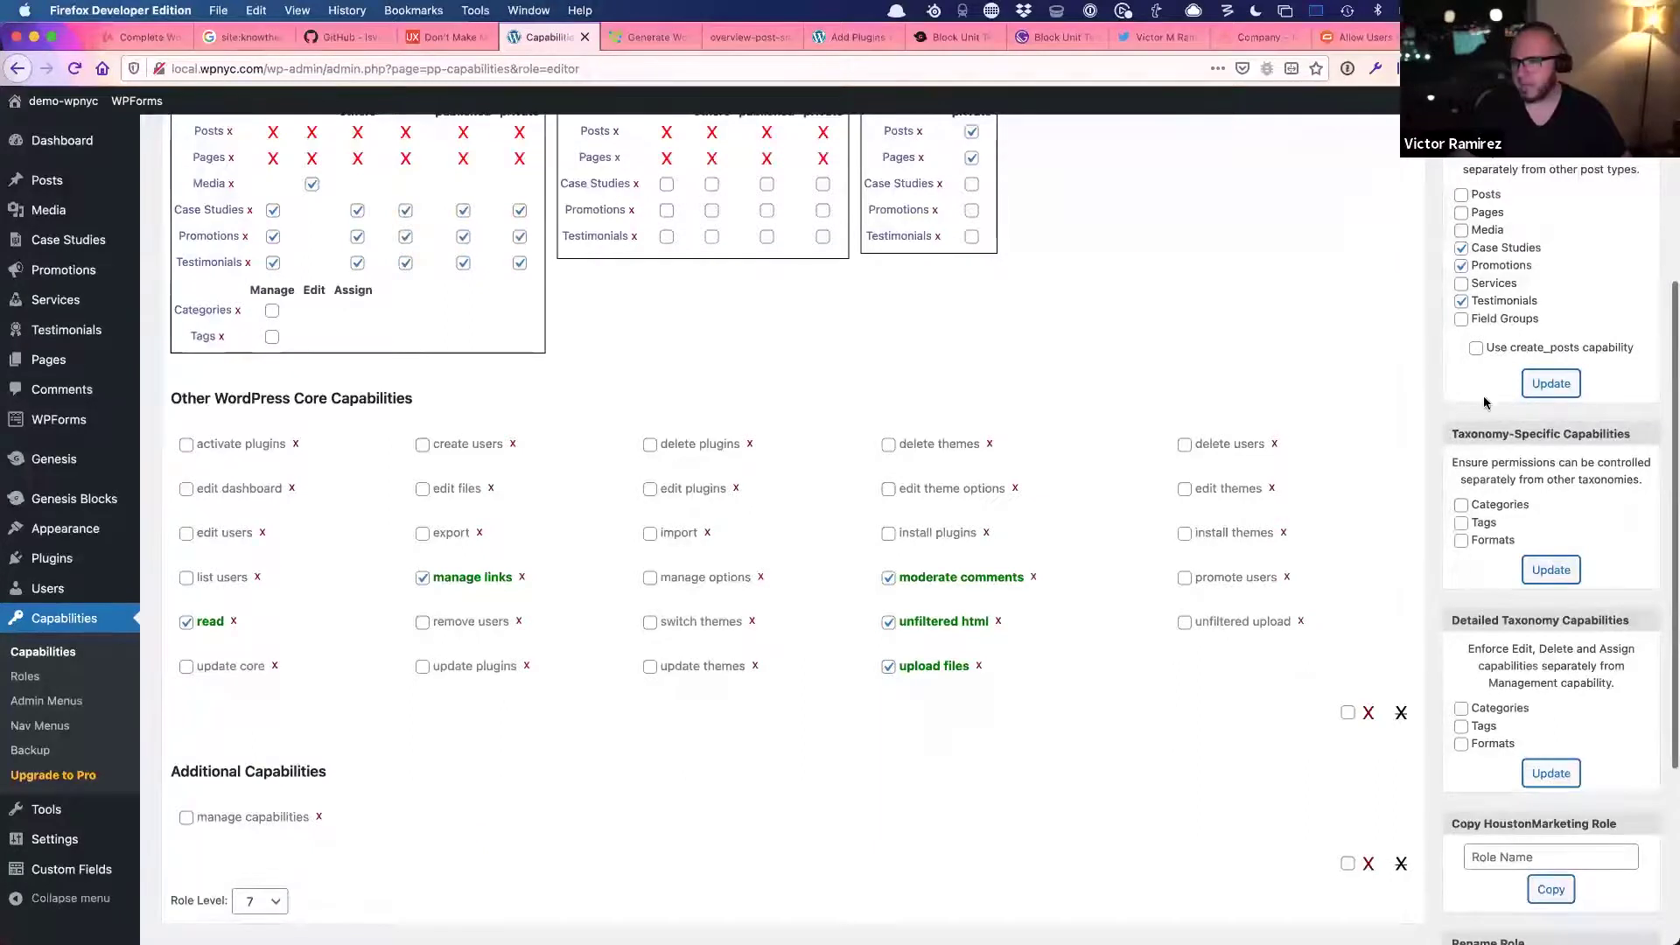
{"action": "scroll", "coordinate": [1523, 446], "scroll_direction": "up", "scroll_amount": 2}
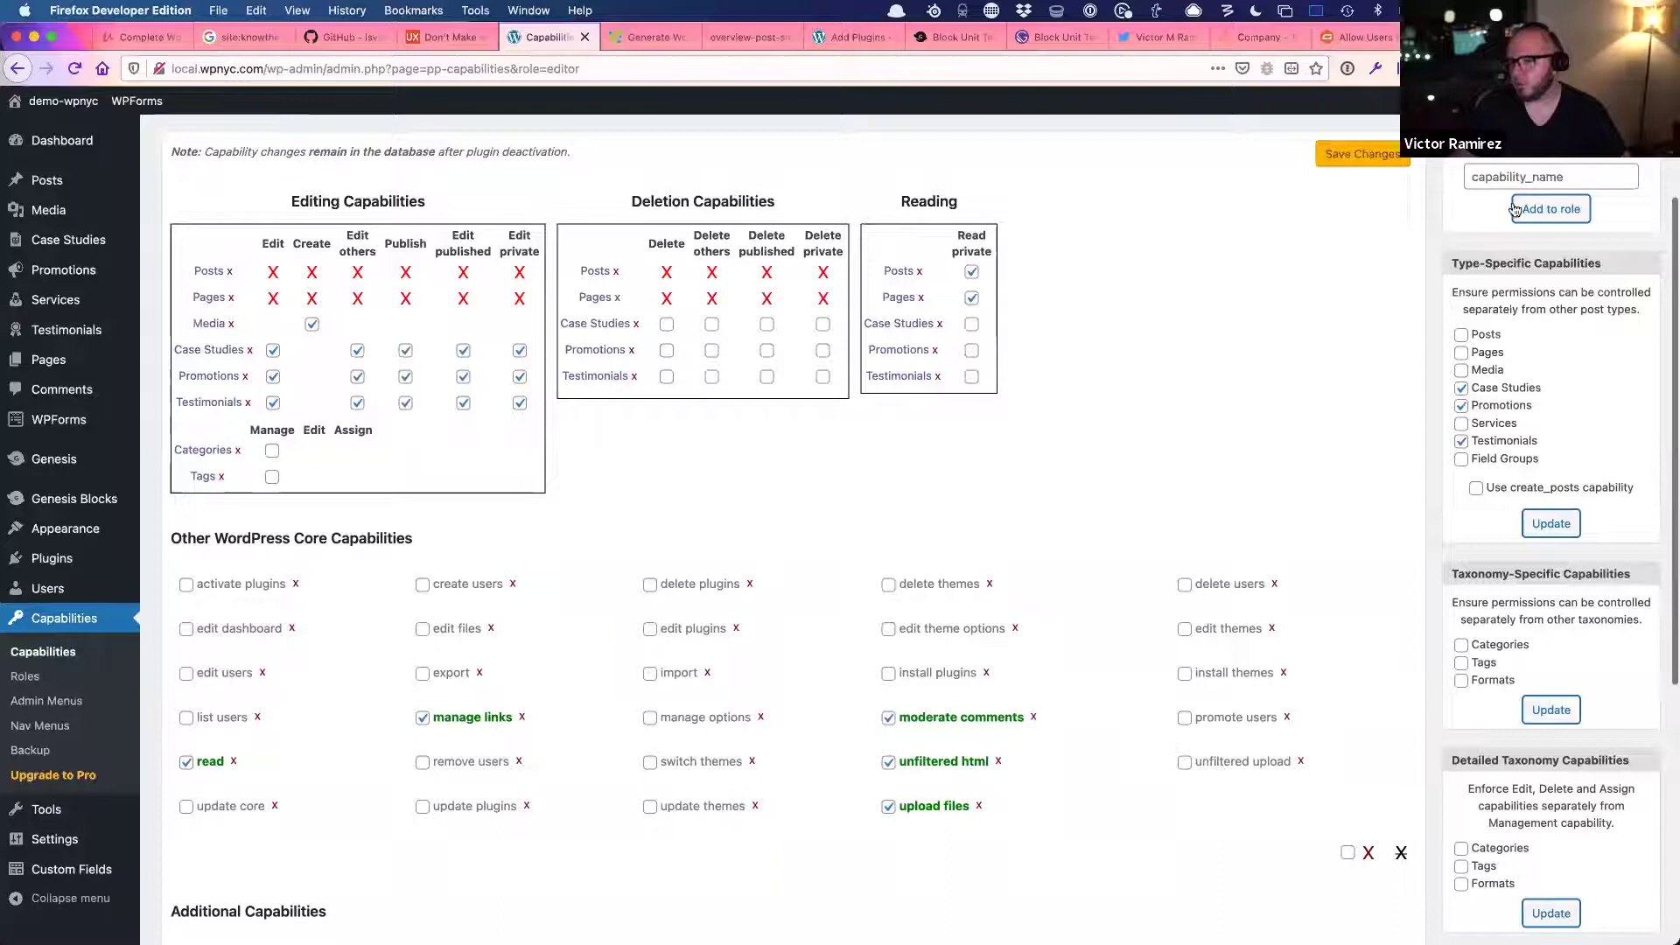
{"action": "scroll", "coordinate": [1542, 670], "scroll_direction": "up", "scroll_amount": 3}
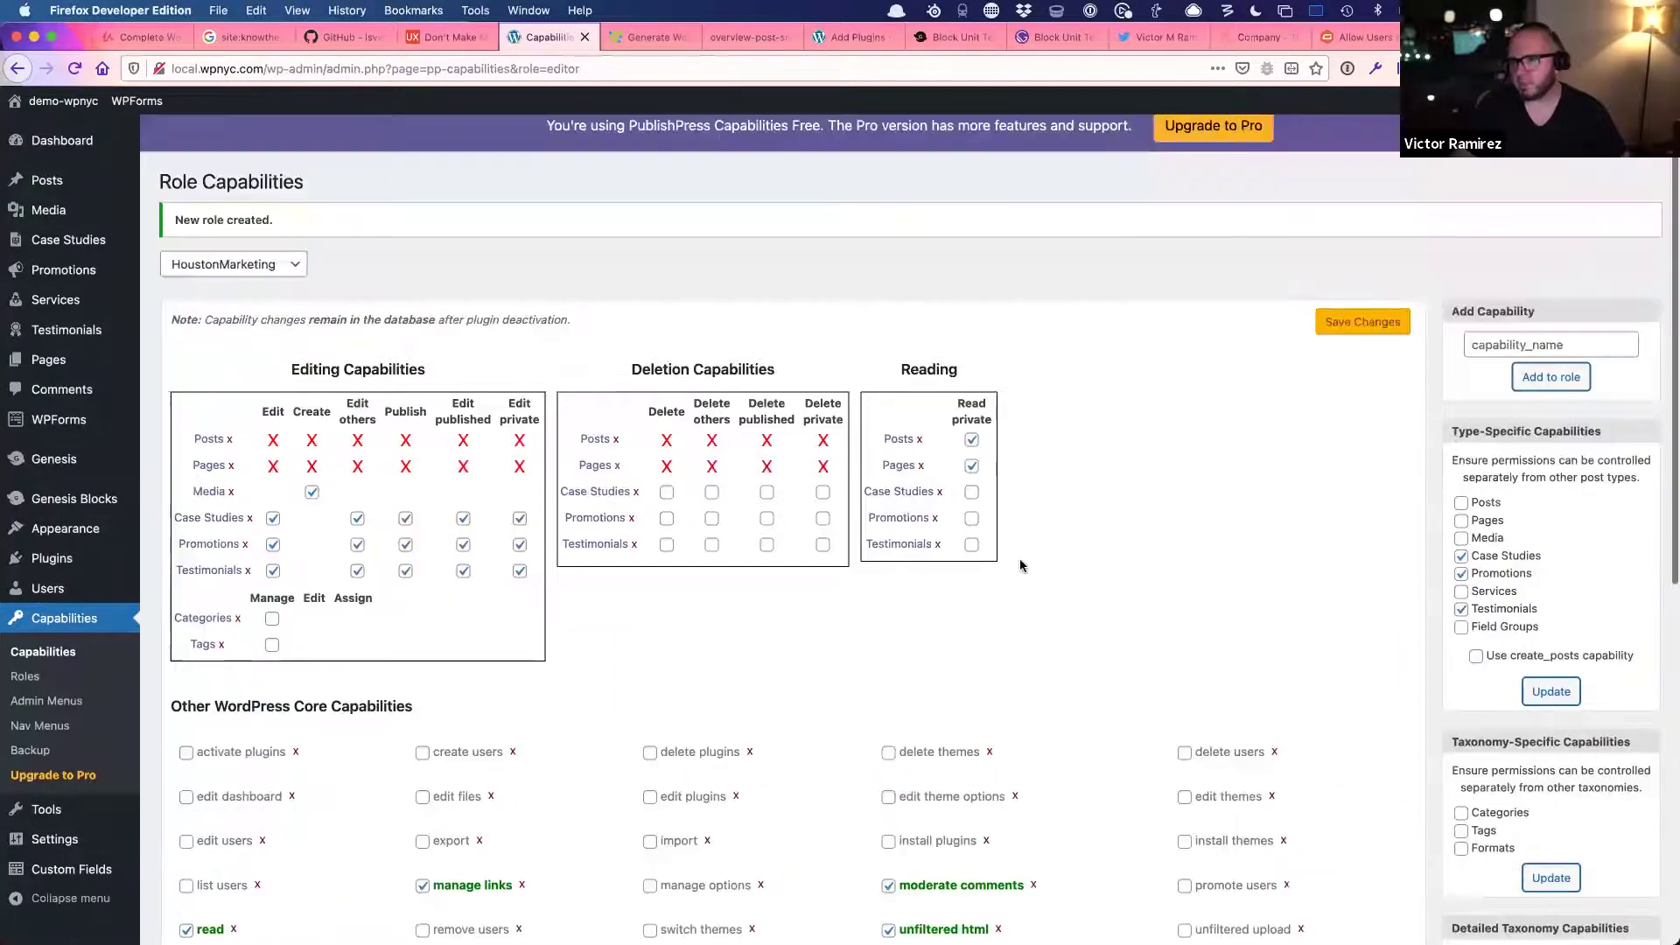
{"action": "scroll", "coordinate": [1322, 235], "scroll_direction": "down", "scroll_amount": 2}
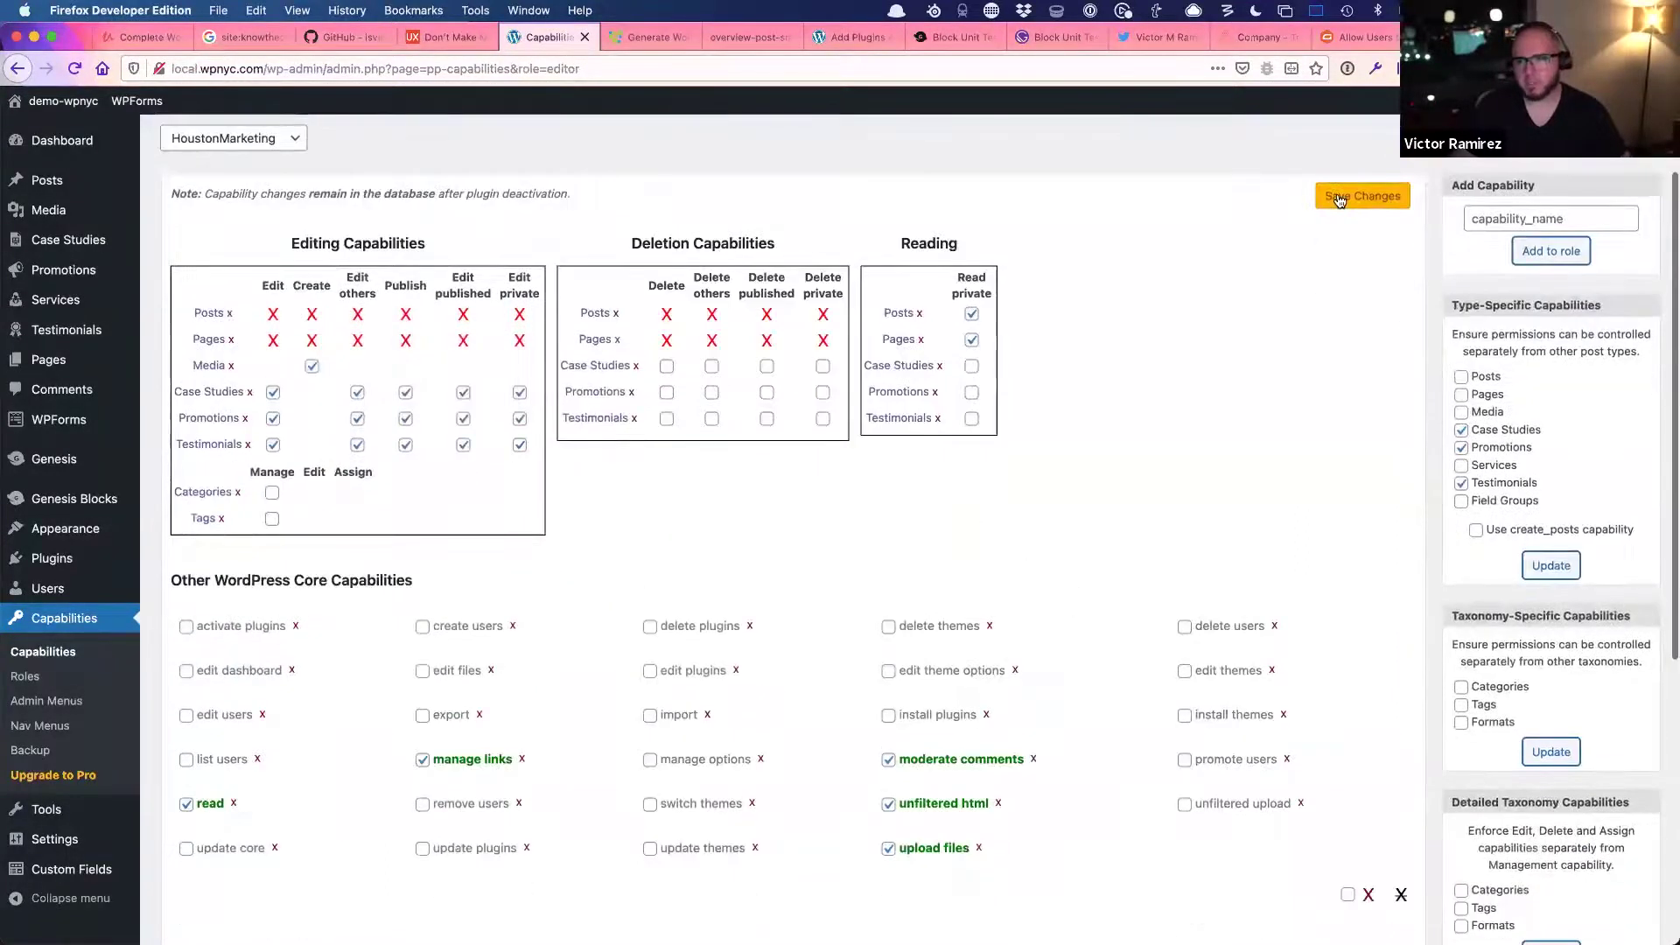
{"action": "left_click", "coordinate": [1338, 200]}
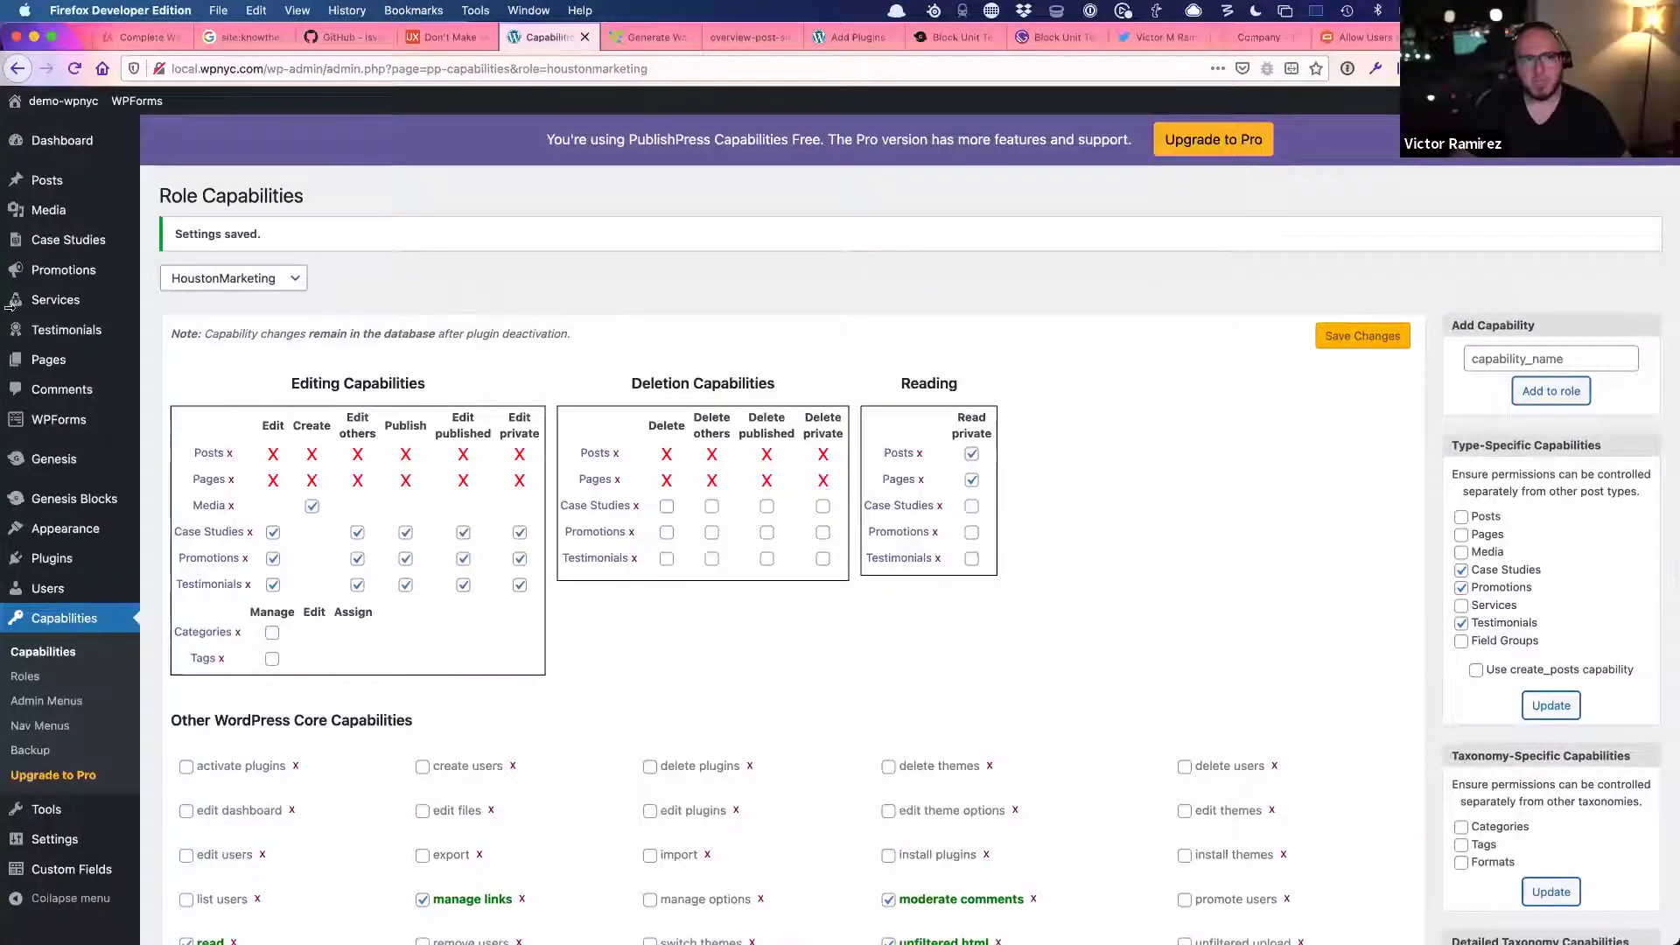
- Change the marketing user's role to HoustonMarketing in their user profile and save the update
{"action": "mouse_move", "coordinate": [48, 276]}
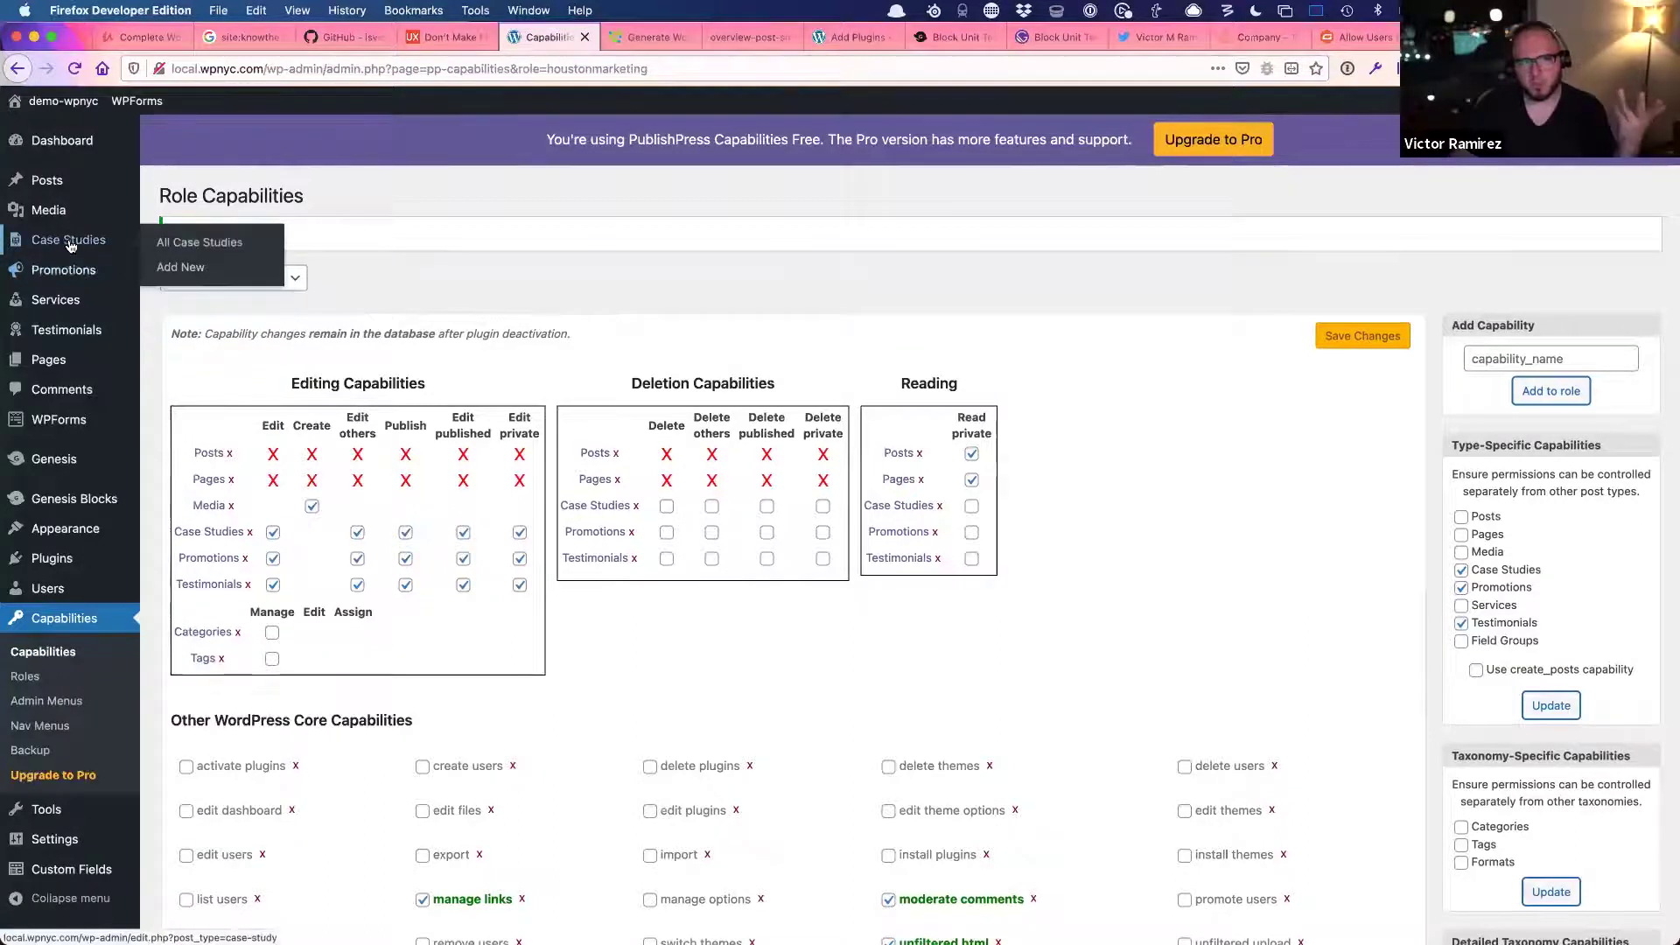
{"action": "left_click", "coordinate": [54, 593]}
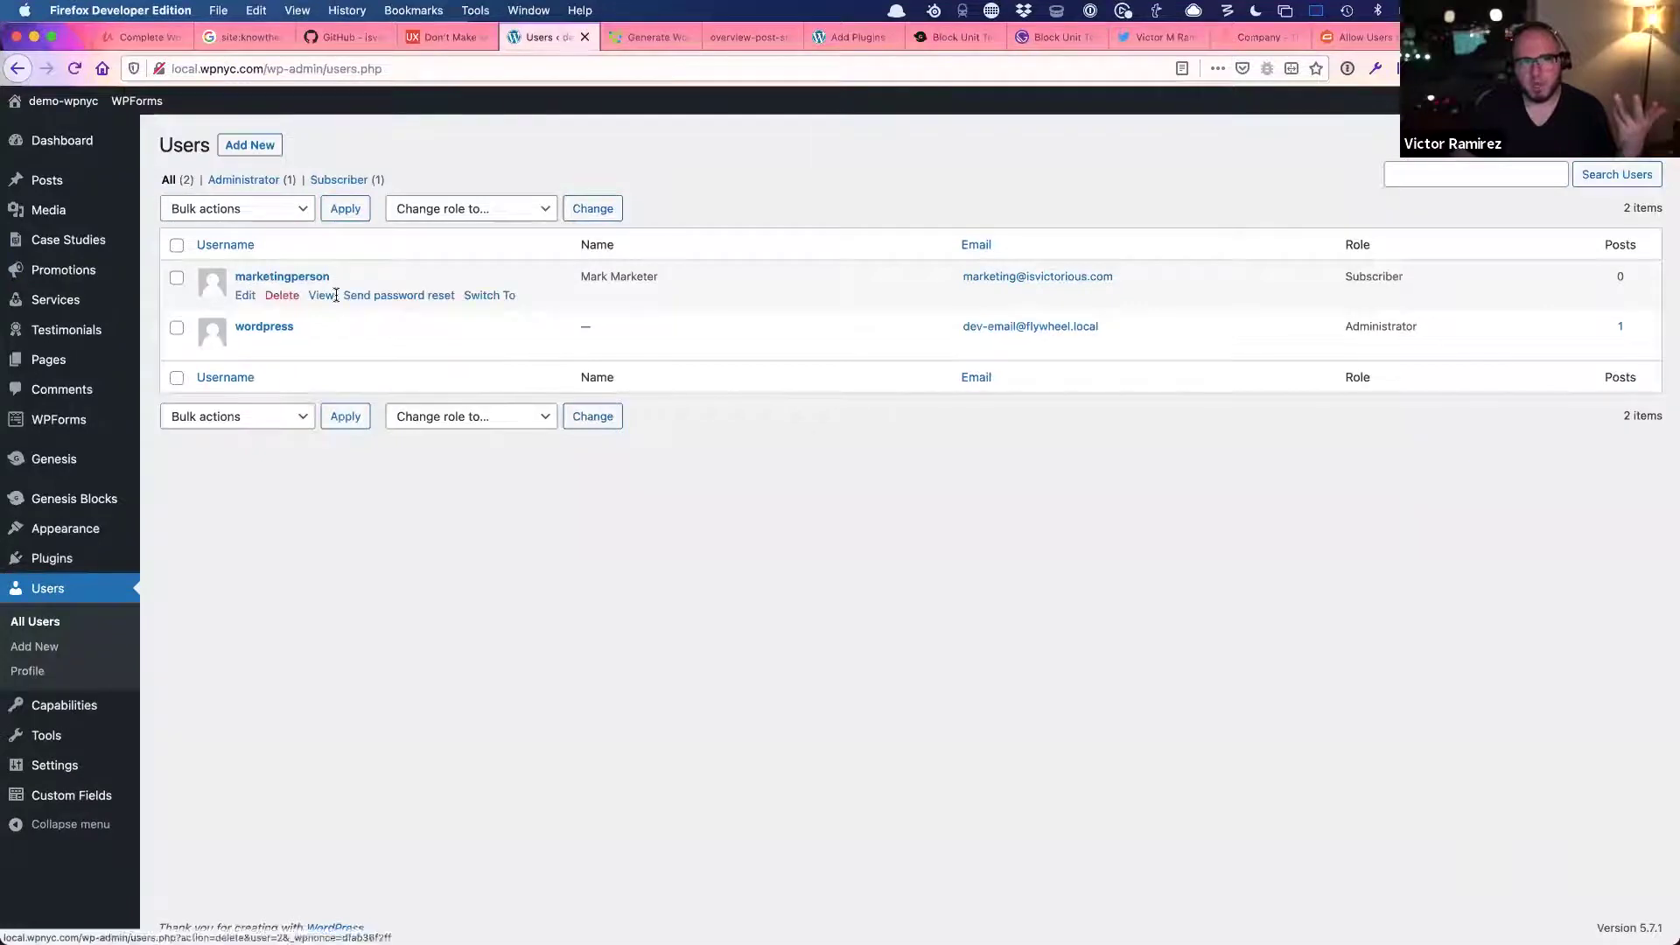
{"action": "left_click", "coordinate": [248, 296]}
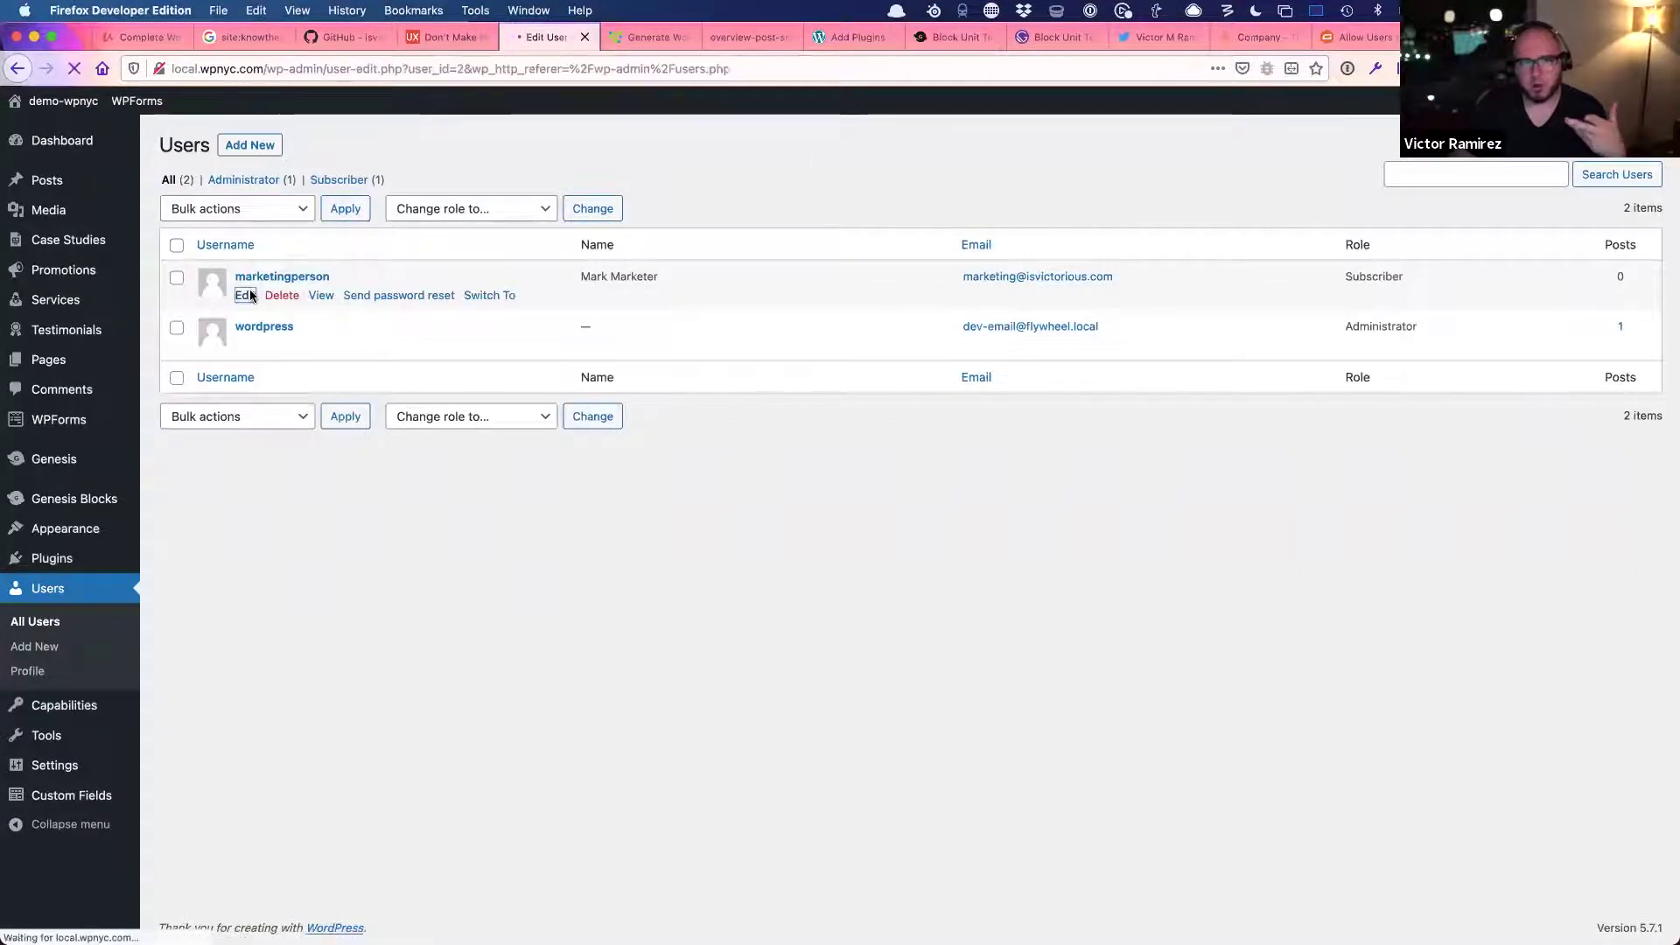
{"action": "scroll", "coordinate": [433, 594], "scroll_direction": "down", "scroll_amount": 4}
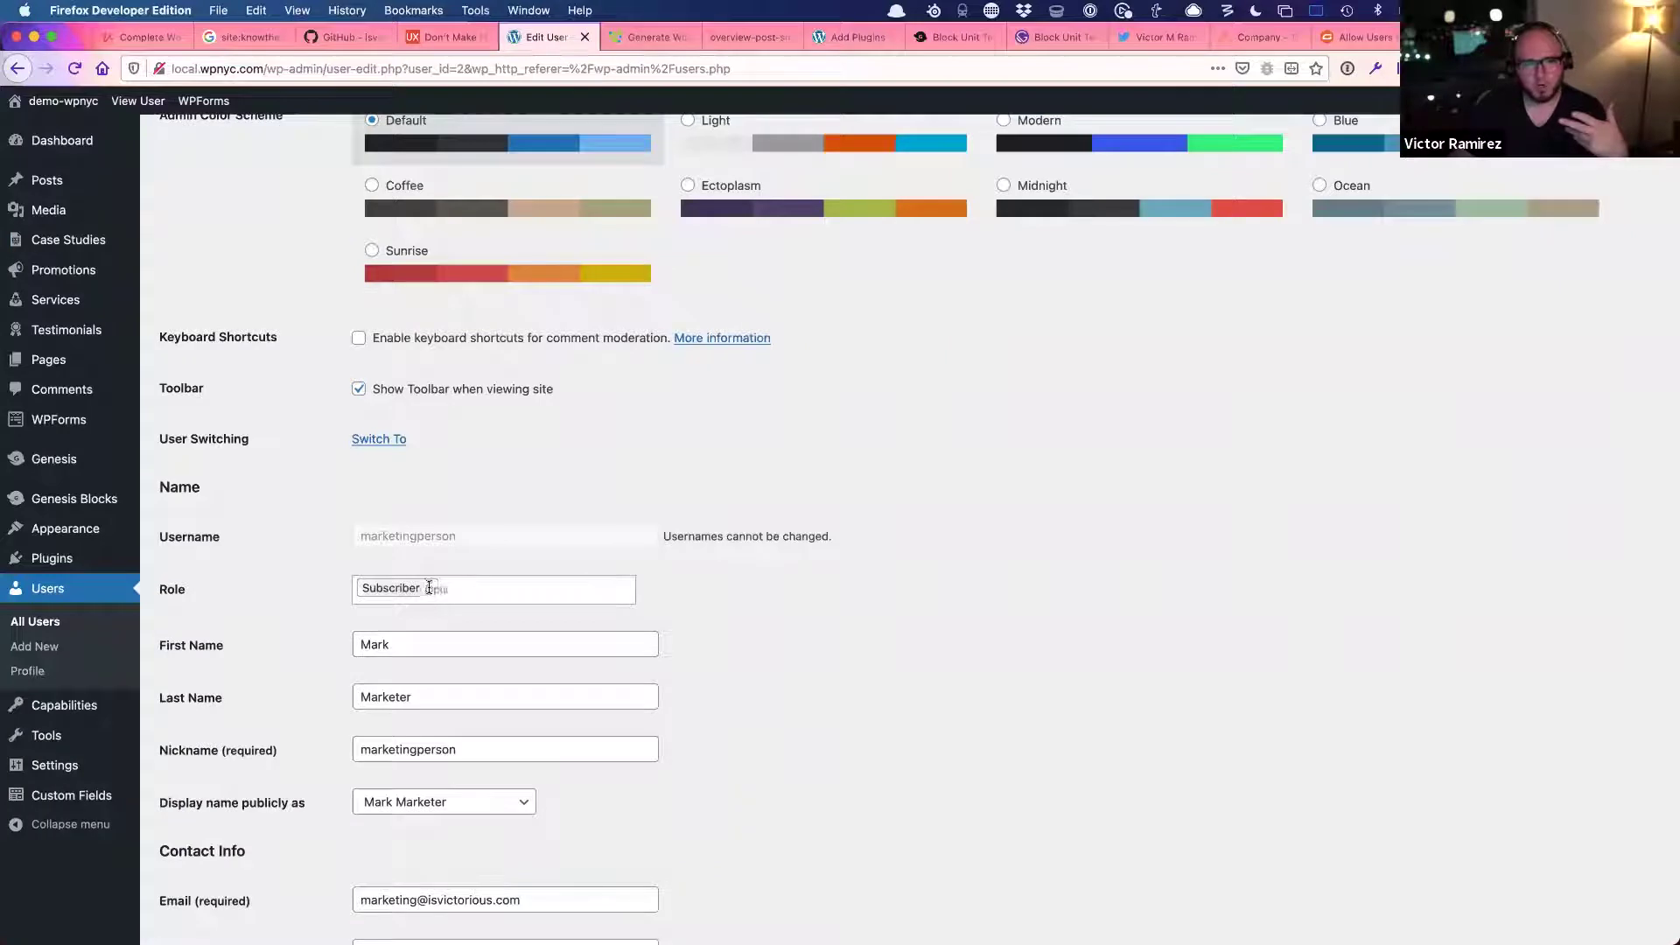
{"action": "left_click", "coordinate": [466, 589]}
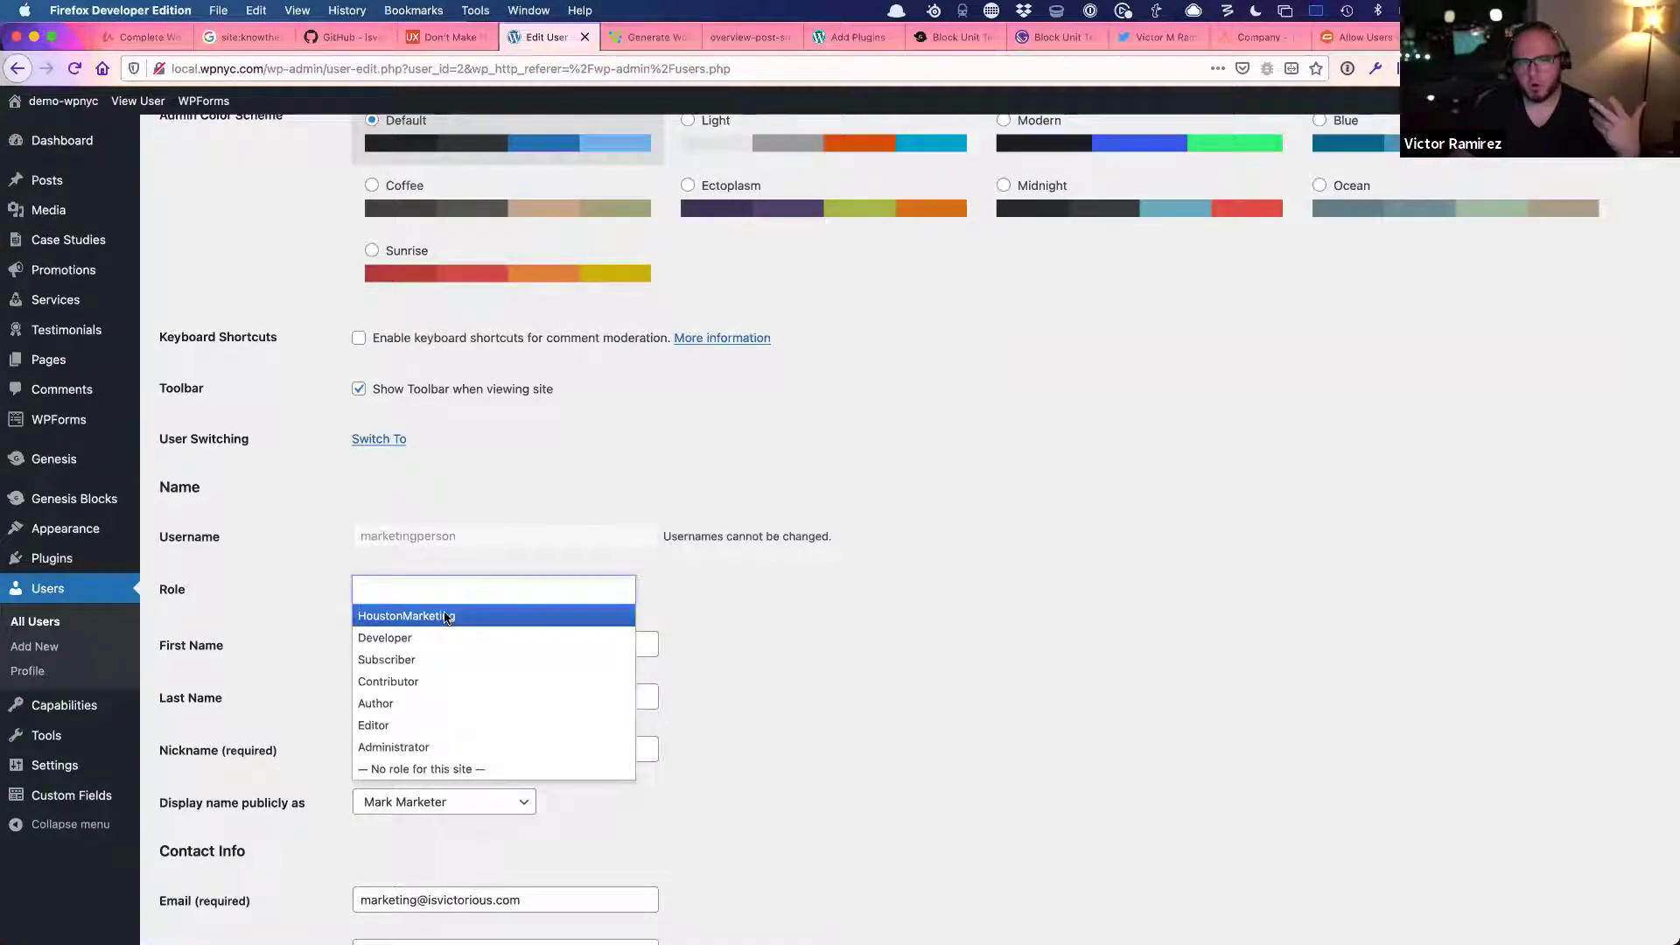
{"action": "left_click", "coordinate": [444, 612]}
{"action": "scroll", "coordinate": [315, 673], "scroll_direction": "down", "scroll_amount": 3}
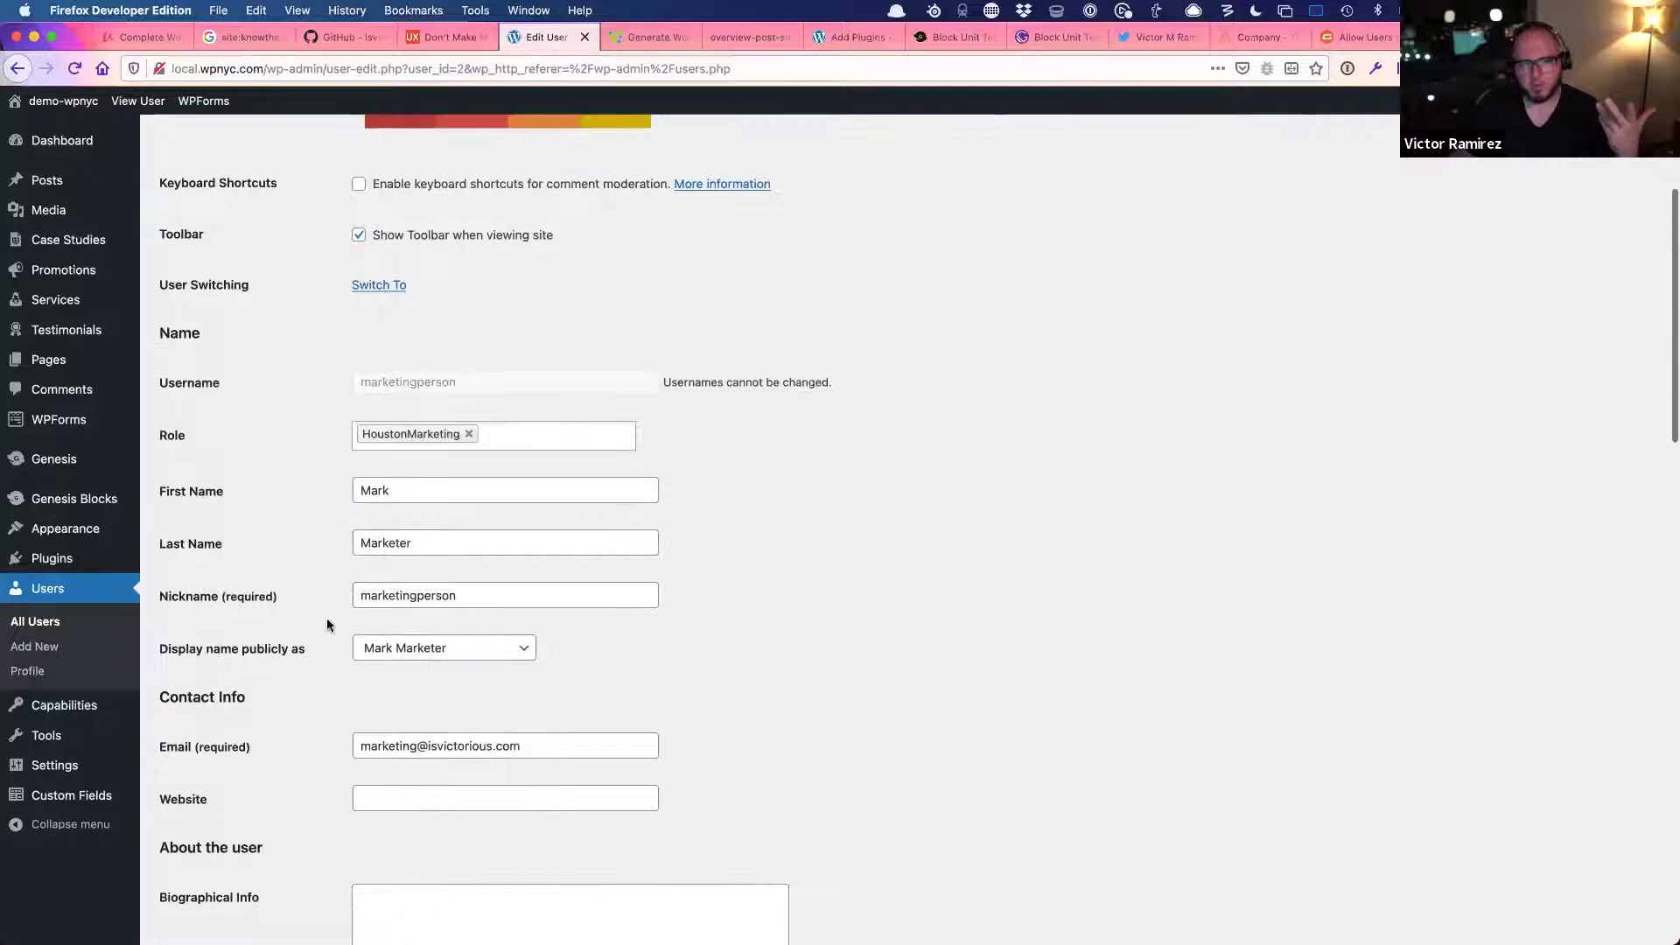
{"action": "scroll", "coordinate": [334, 604], "scroll_direction": "down", "scroll_amount": 15}
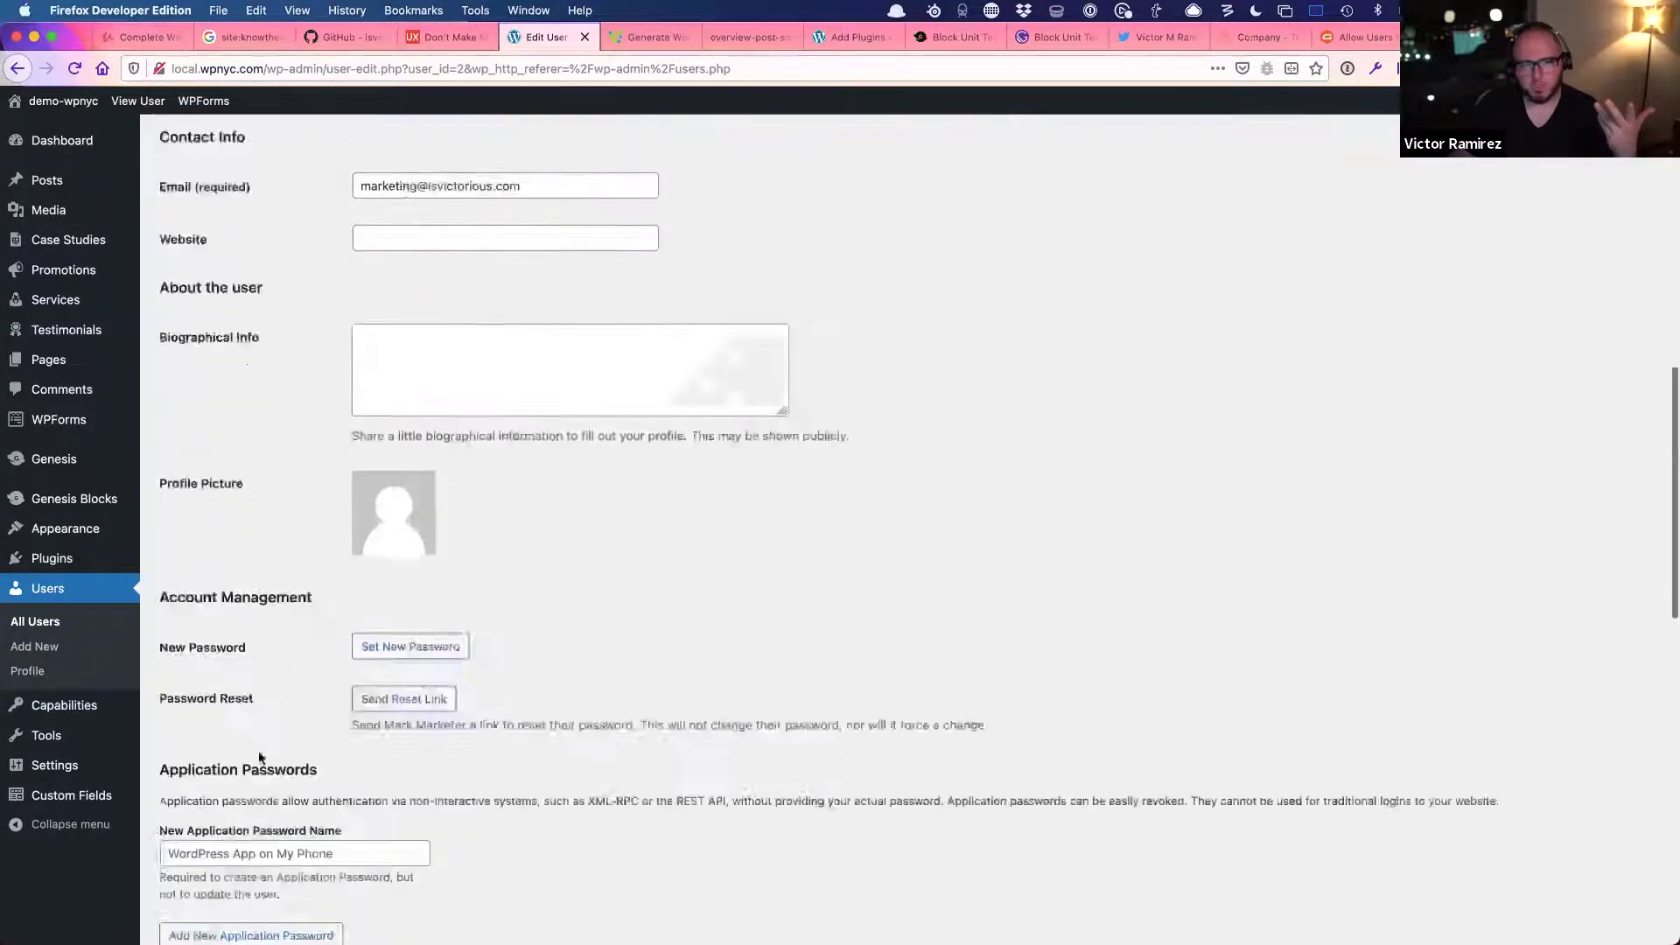
{"action": "scroll", "coordinate": [259, 753], "scroll_direction": "down", "scroll_amount": 15}
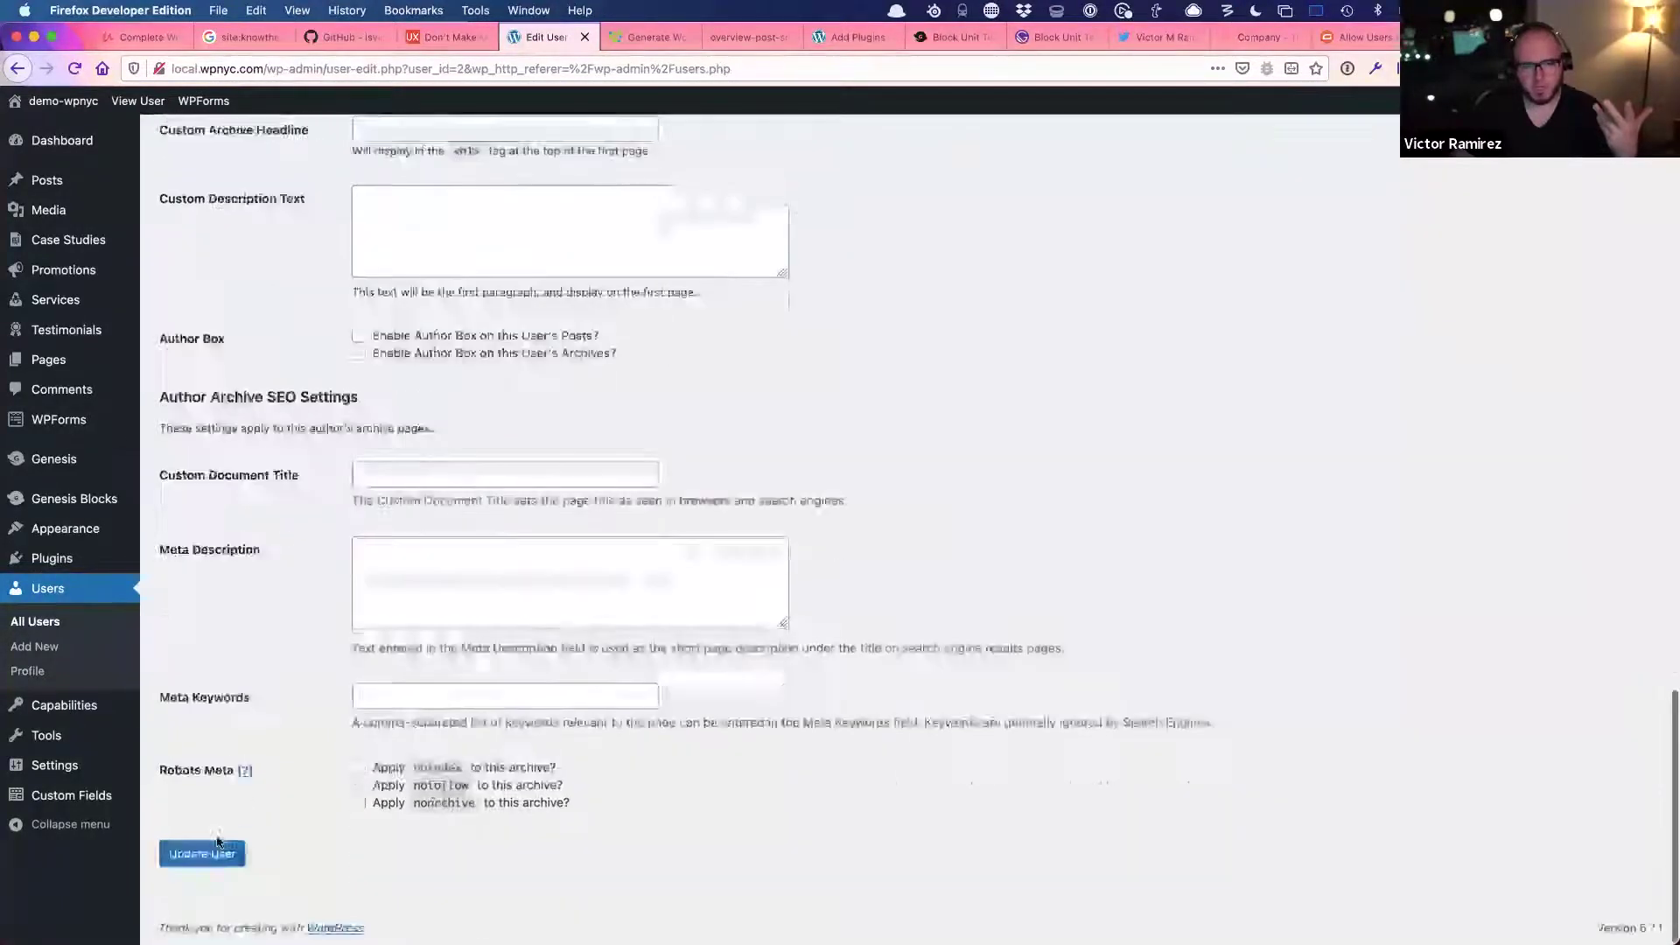
{"action": "left_click", "coordinate": [217, 849]}
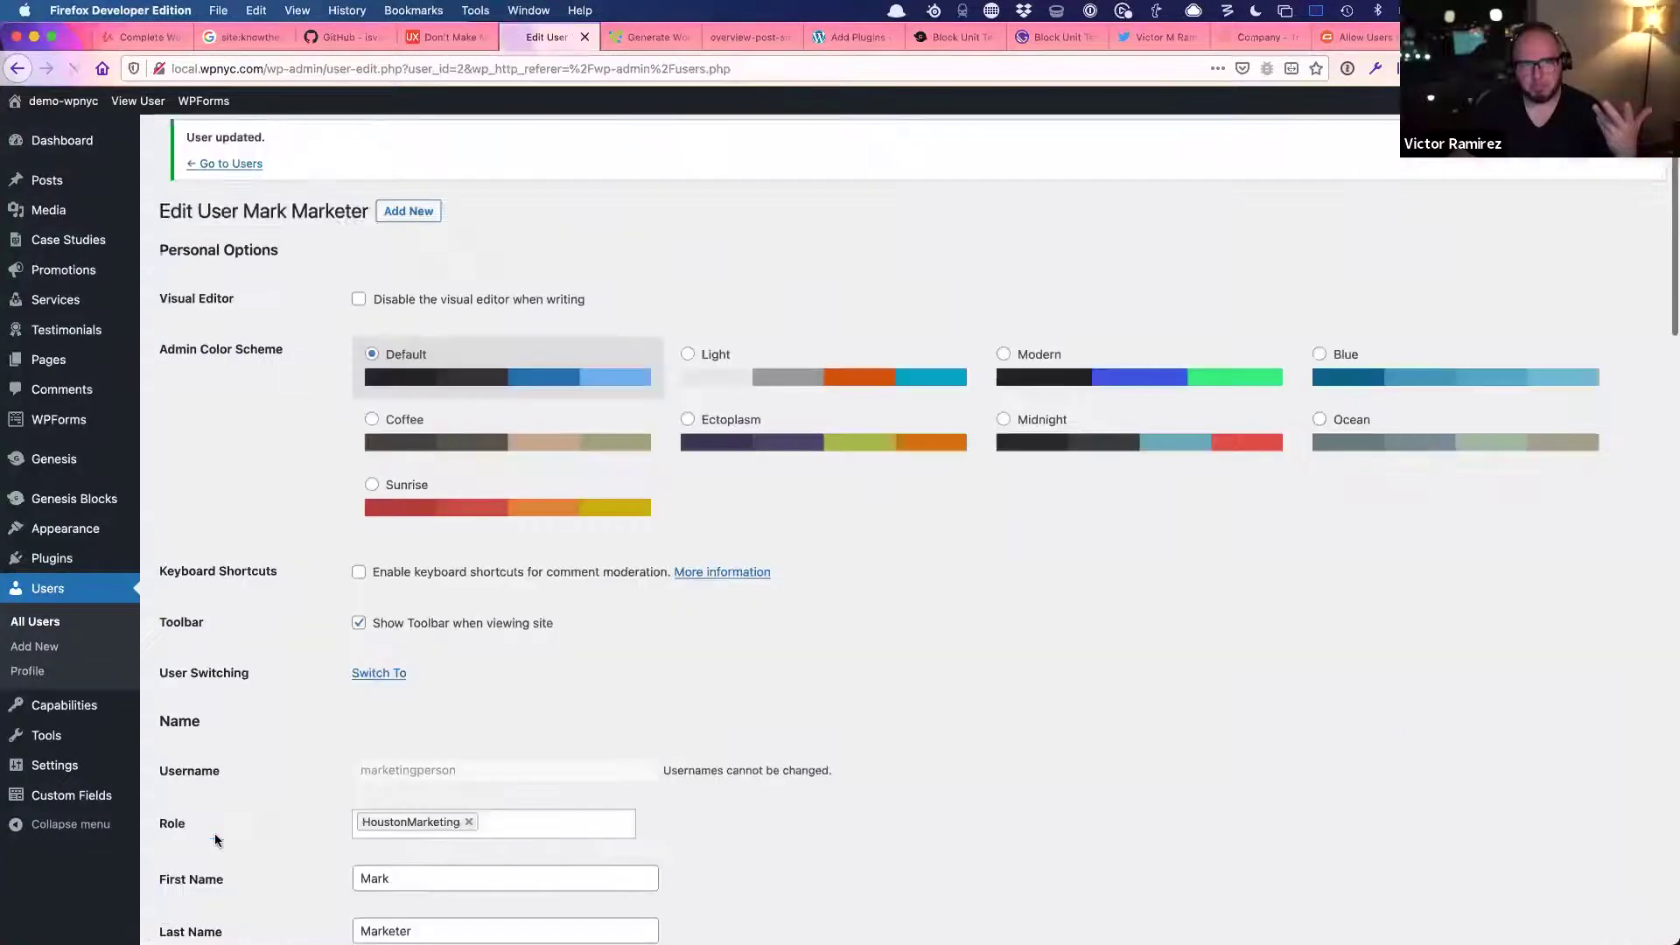
- Check the Defined Roles slide in Deckset, return to the WordPress admin in Firefox, and look through the installed plugins for User Switching
{"action": "left_click", "coordinate": [56, 143]}
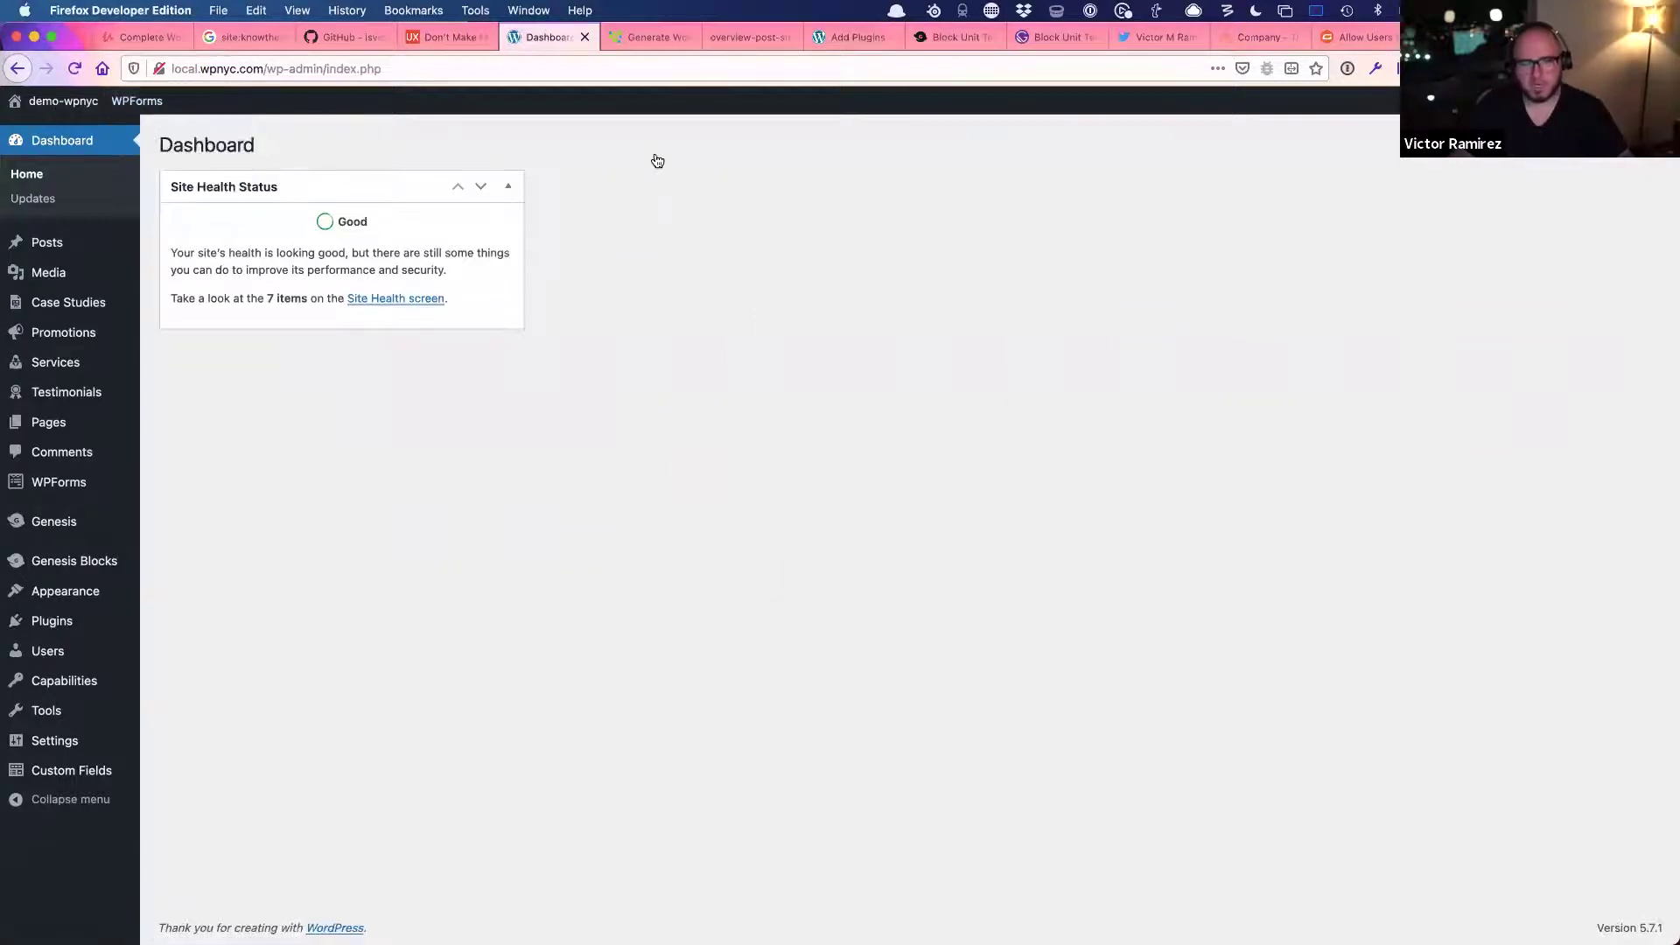
{"action": "key", "text": "super+Tab"}
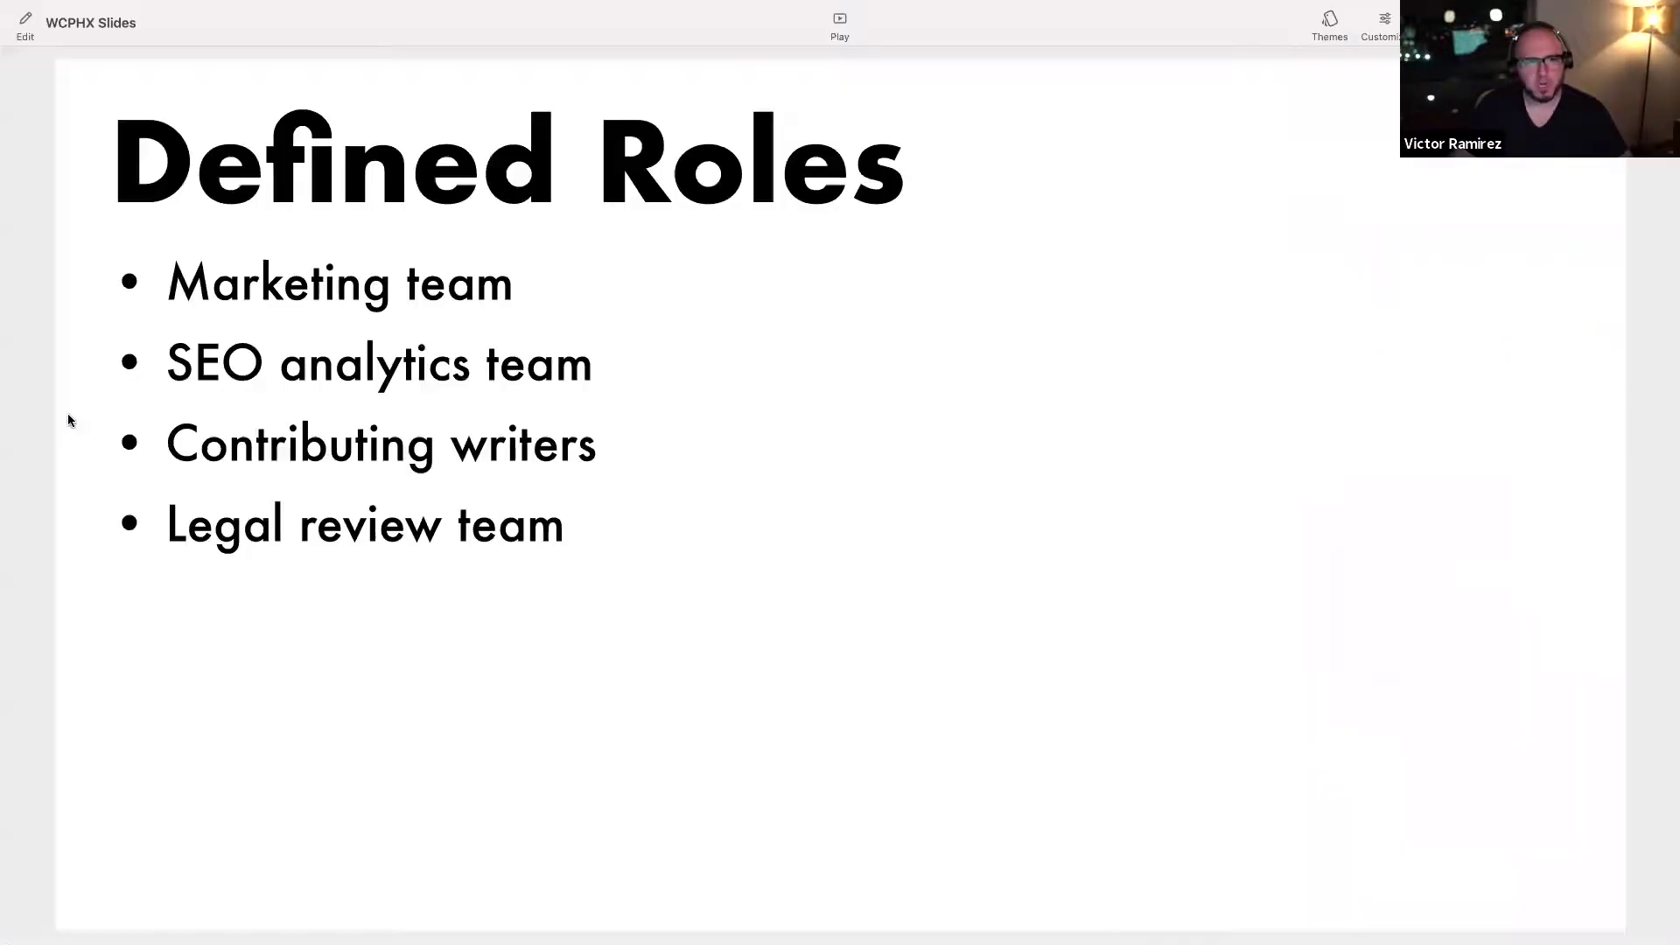
{"action": "key", "text": "super+Tab"}
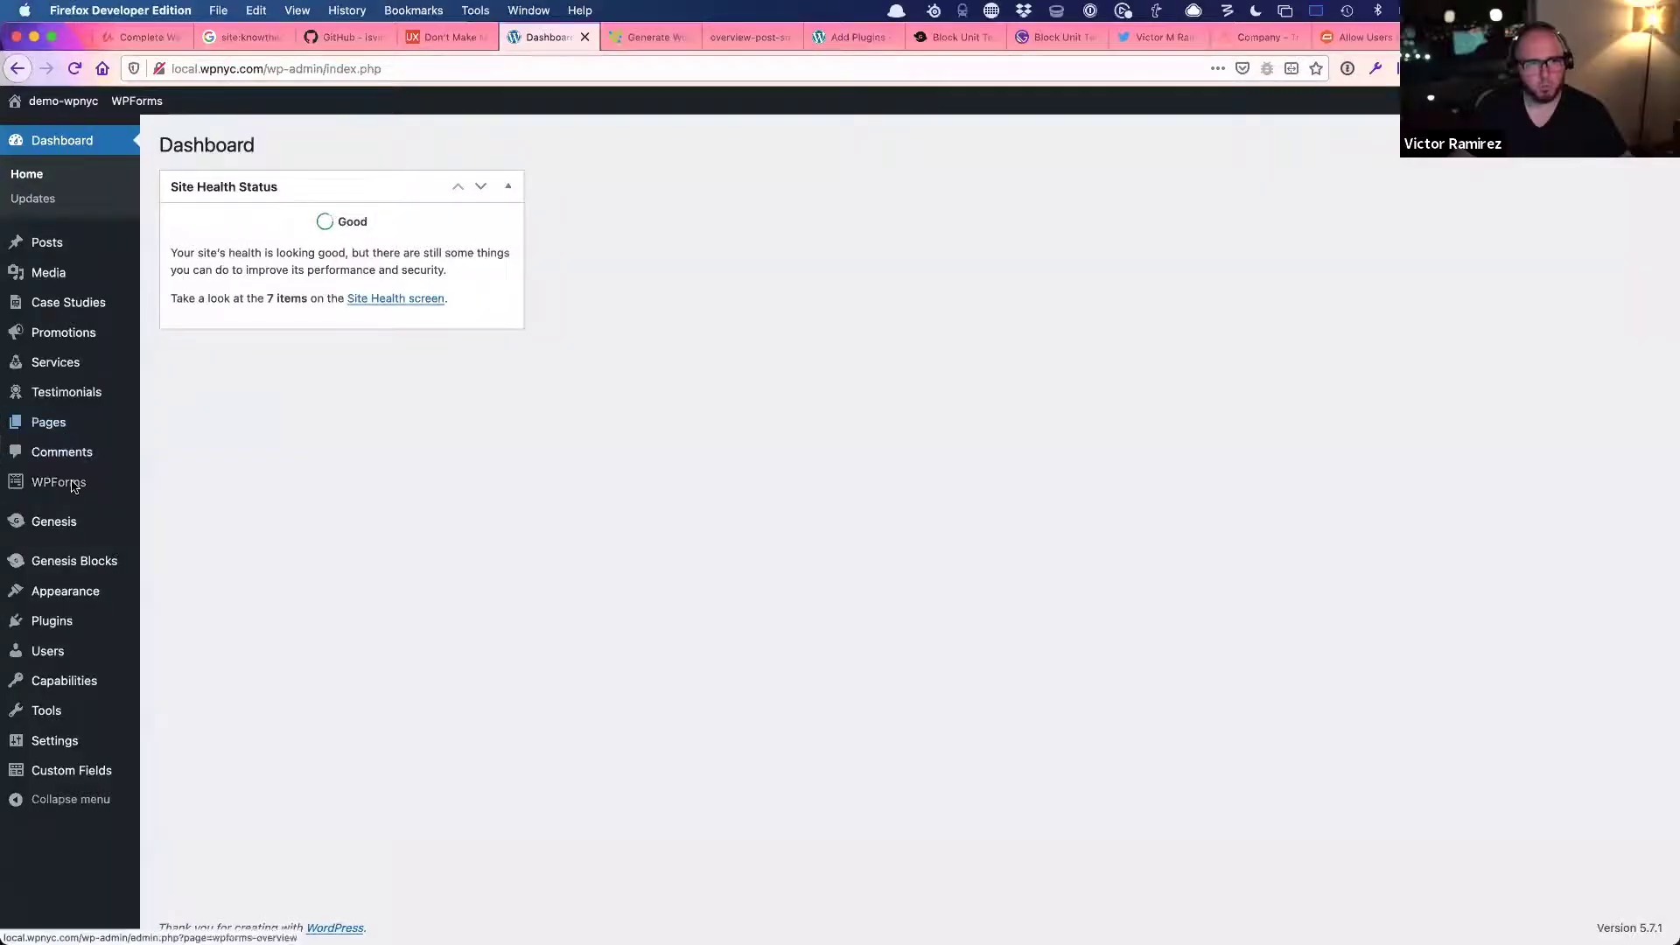
{"action": "left_click", "coordinate": [83, 622]}
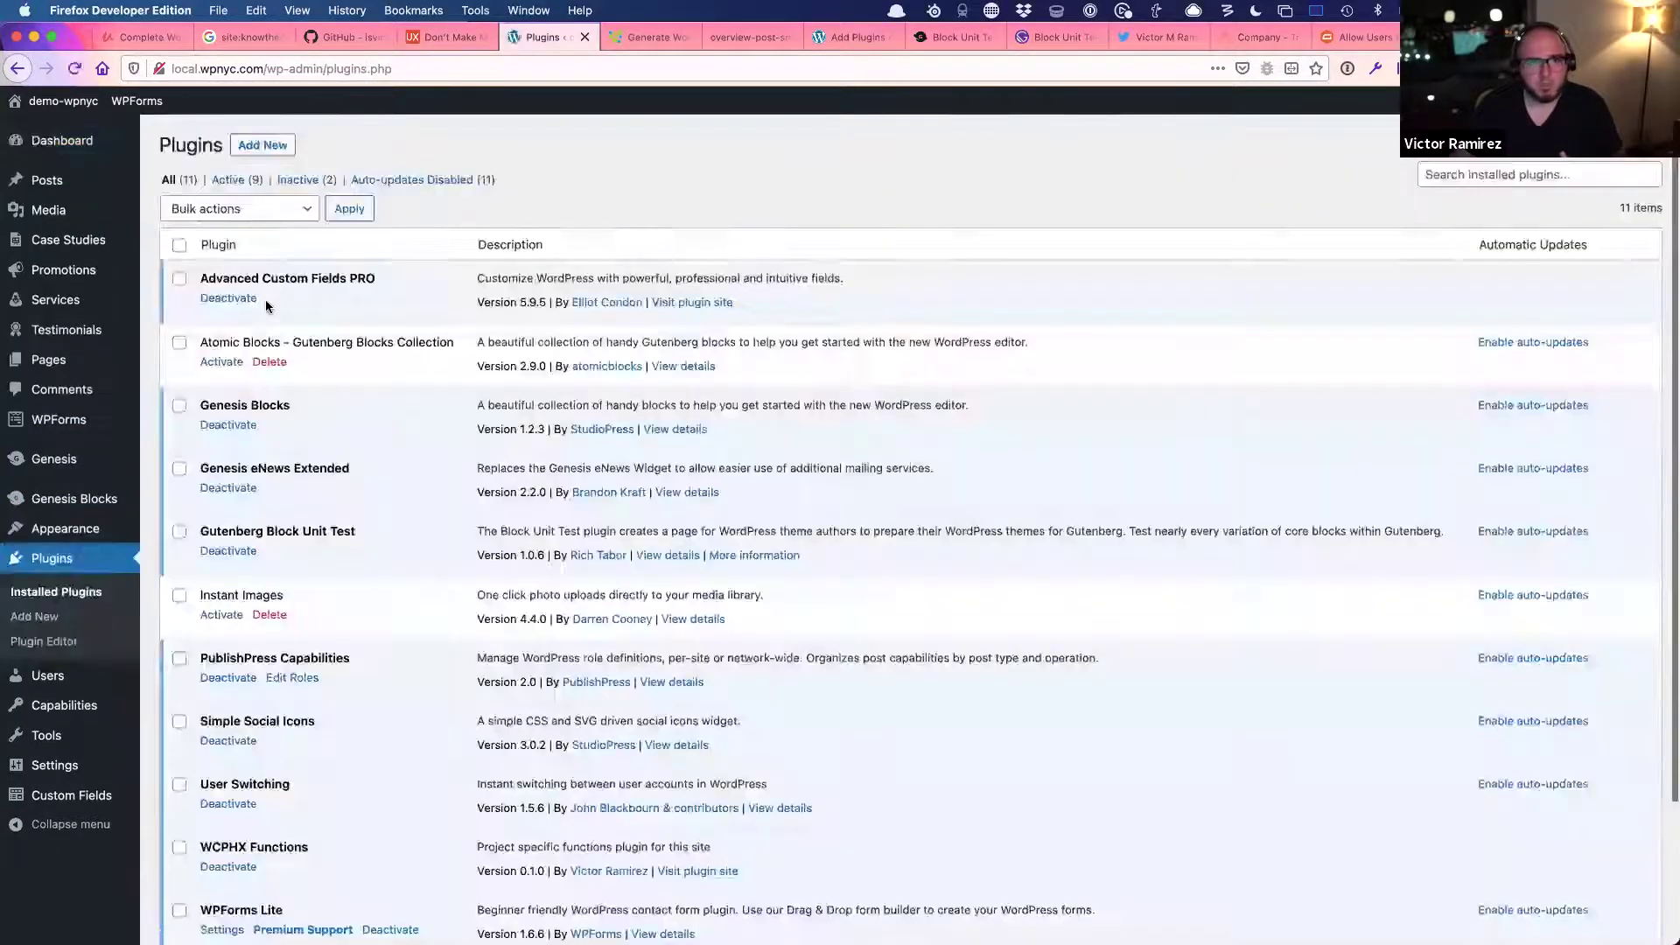
{"action": "scroll", "coordinate": [254, 623], "scroll_direction": "down", "scroll_amount": 4}
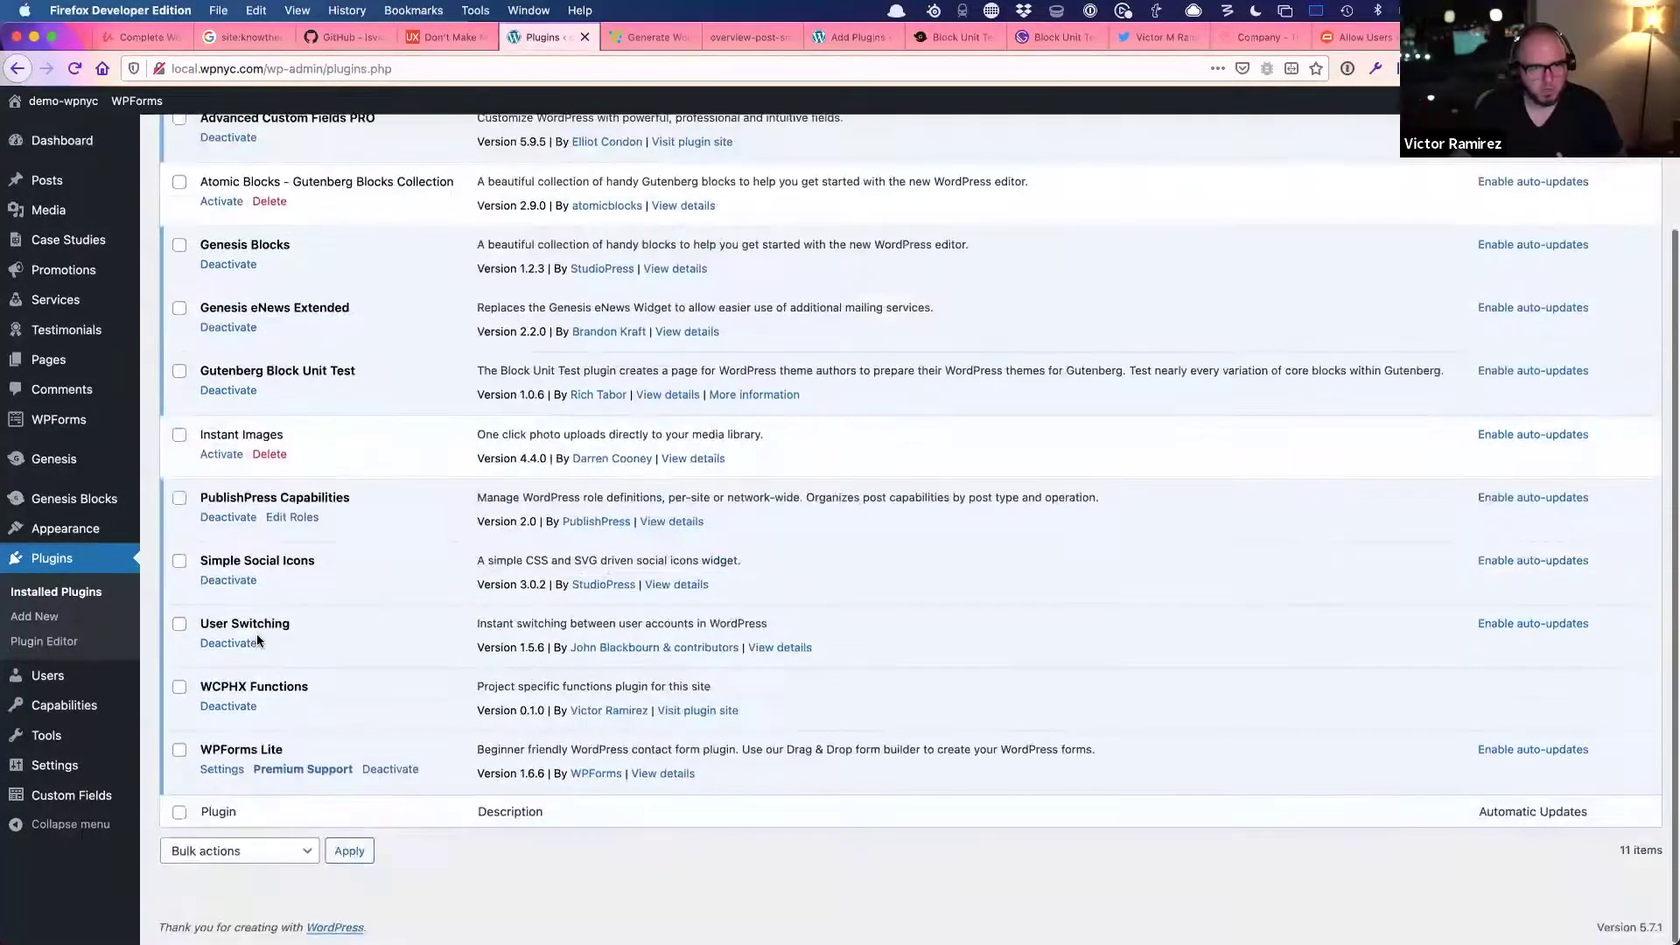
- Deactivate the WCPHX Functions plugin, and check the demo-wpnyc front end and dashboard without it
{"action": "left_click", "coordinate": [238, 706]}
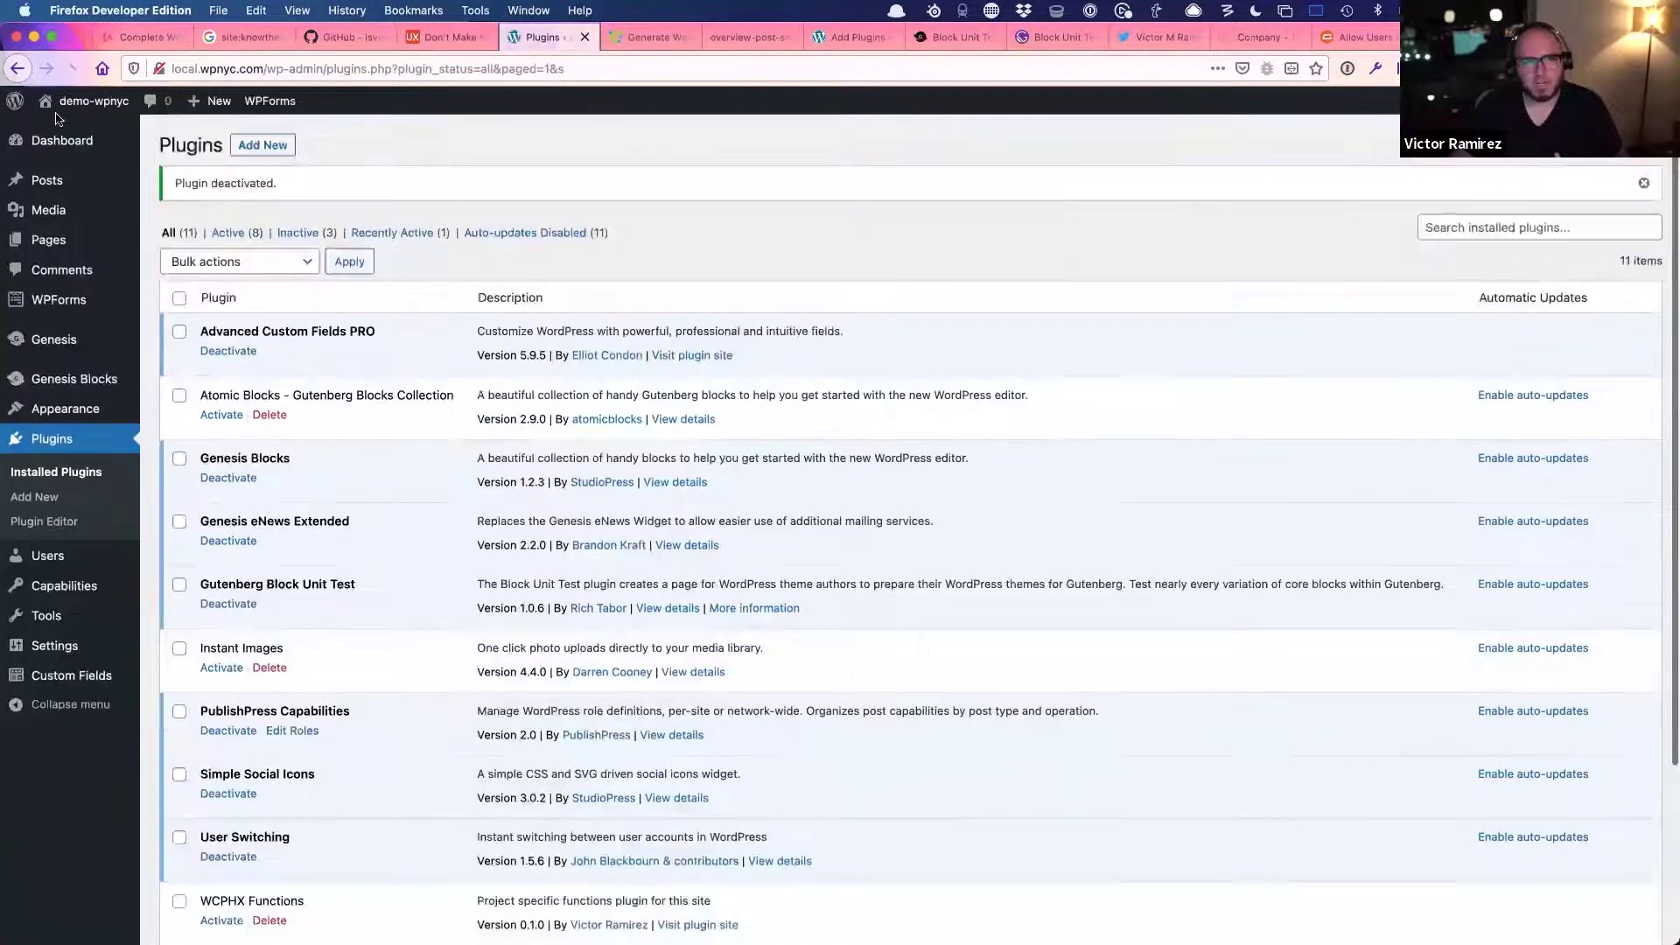
{"action": "left_click", "coordinate": [72, 98]}
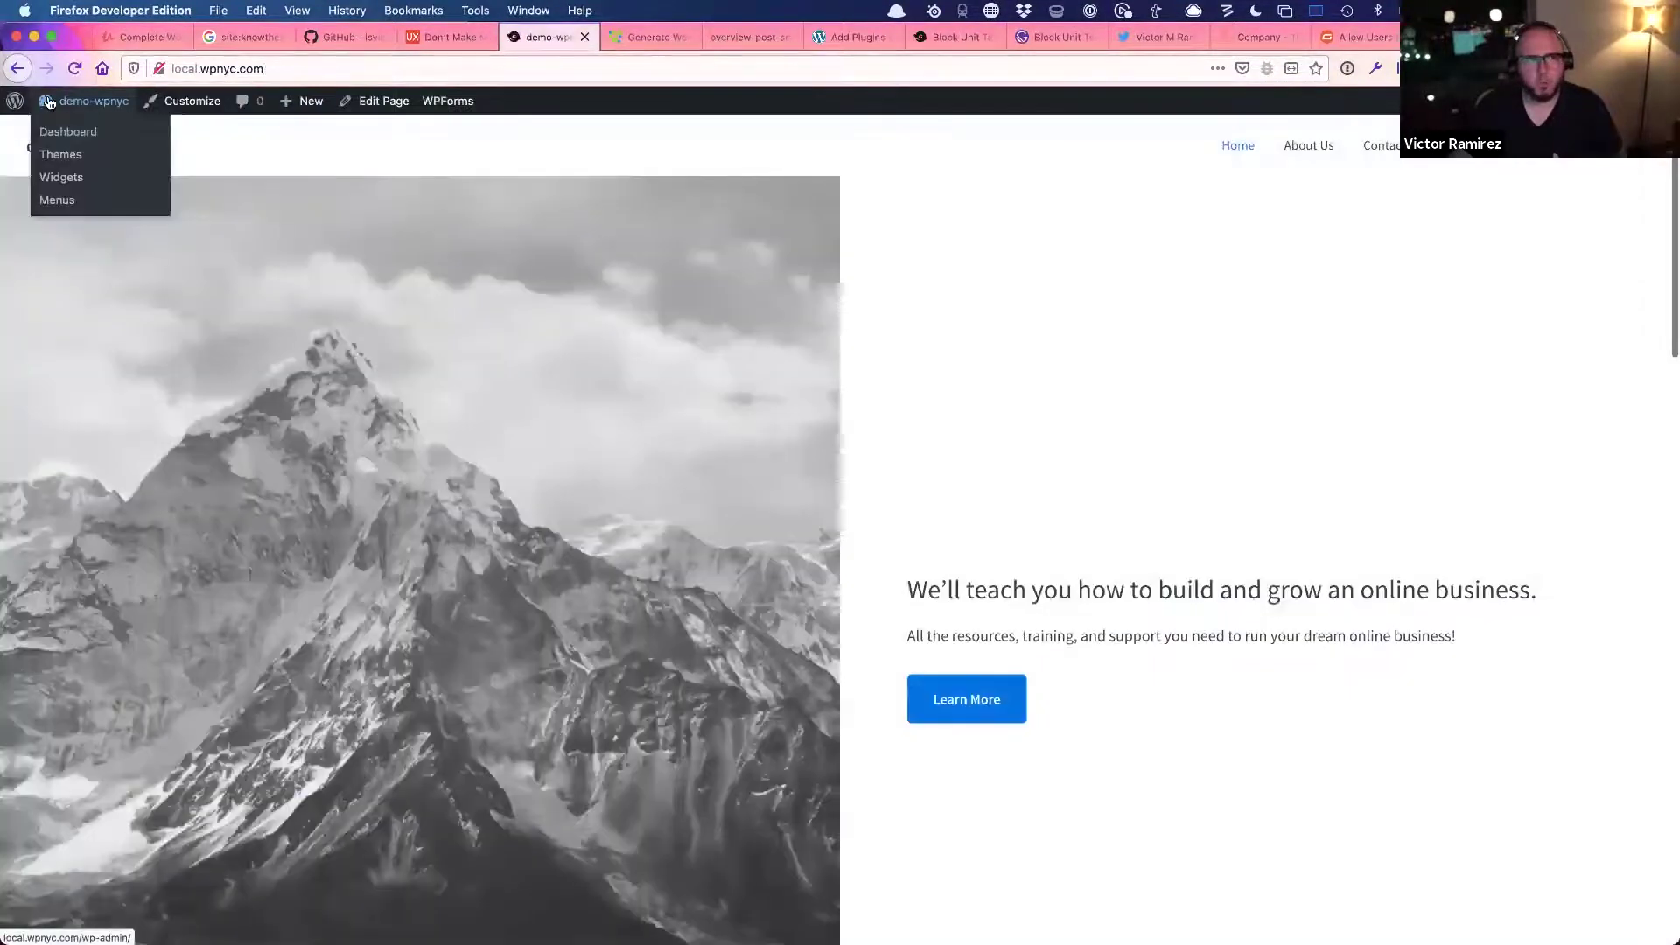
{"action": "left_click", "coordinate": [49, 102]}
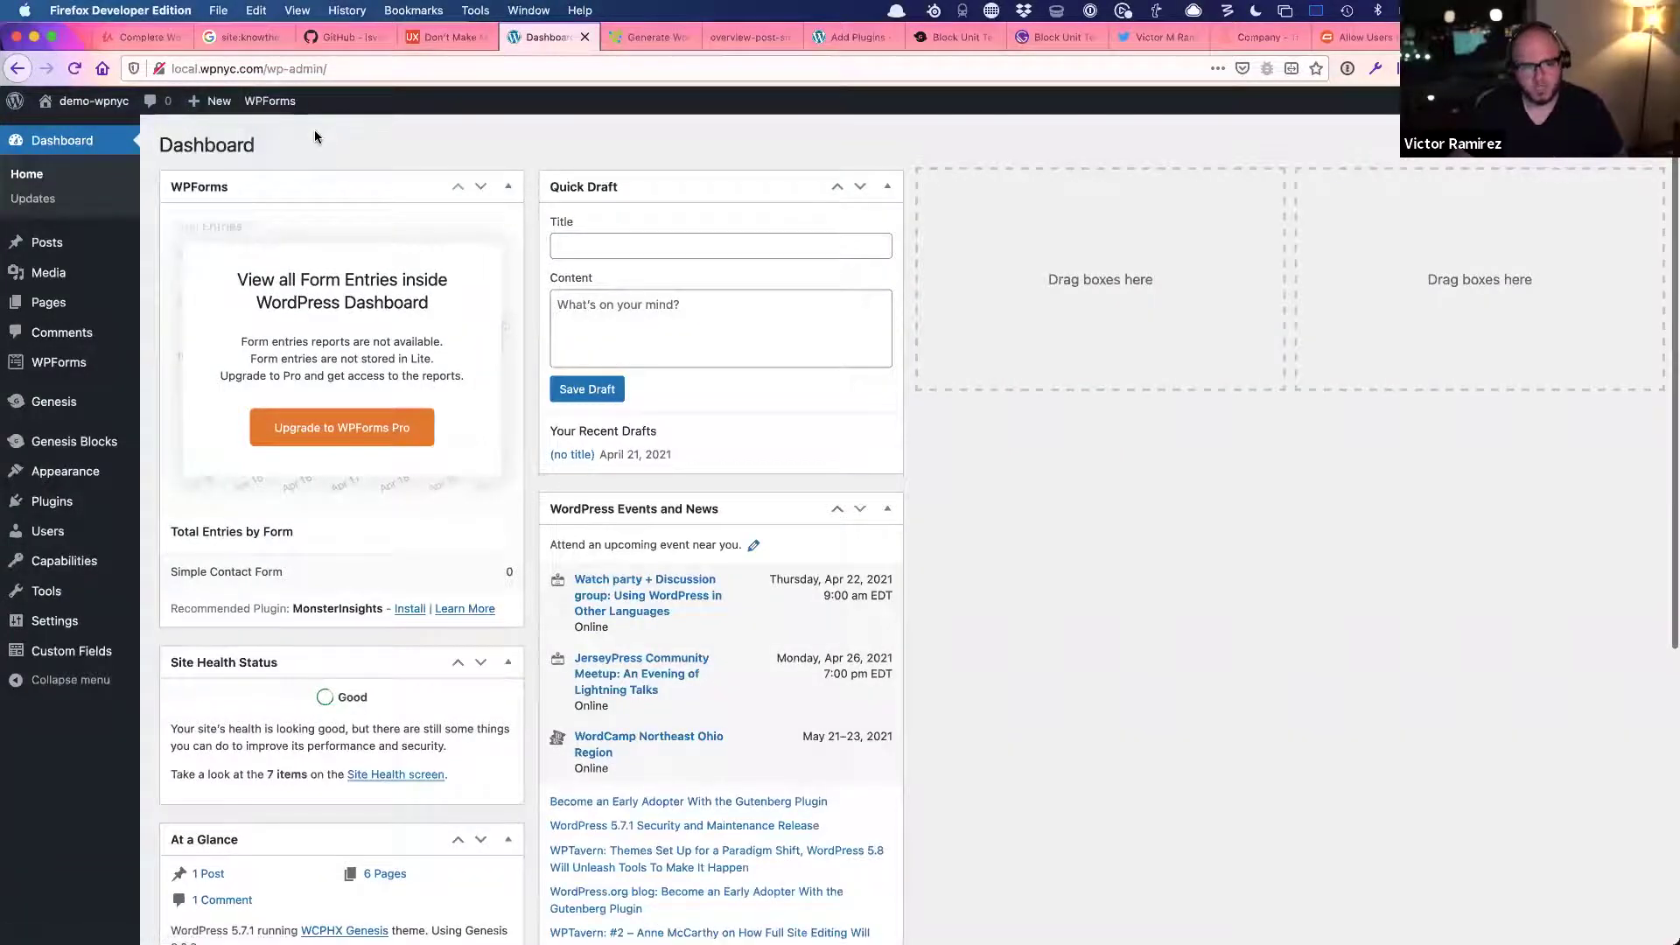
- Reactivate the WCPHX Functions plugin in the installed plugins list
{"action": "mouse_move", "coordinate": [54, 450]}
{"action": "left_click", "coordinate": [53, 501]}
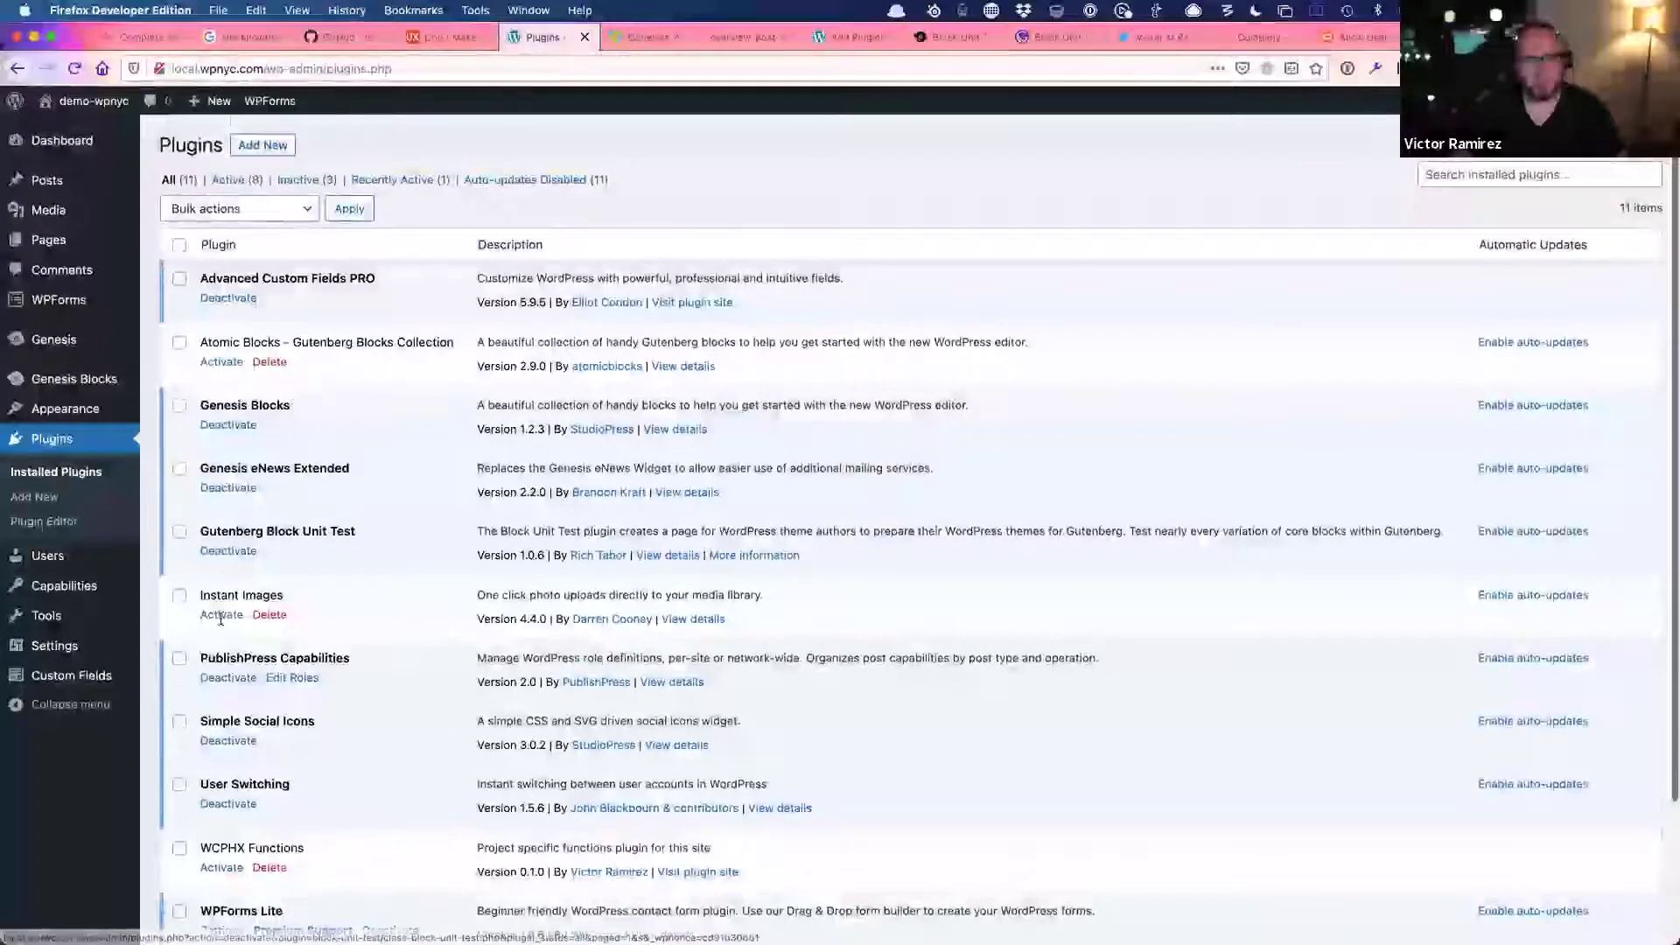
{"action": "scroll", "coordinate": [1050, 438], "scroll_direction": "down", "scroll_amount": 4}
{"action": "scroll", "coordinate": [223, 706], "scroll_direction": "down", "scroll_amount": 1}
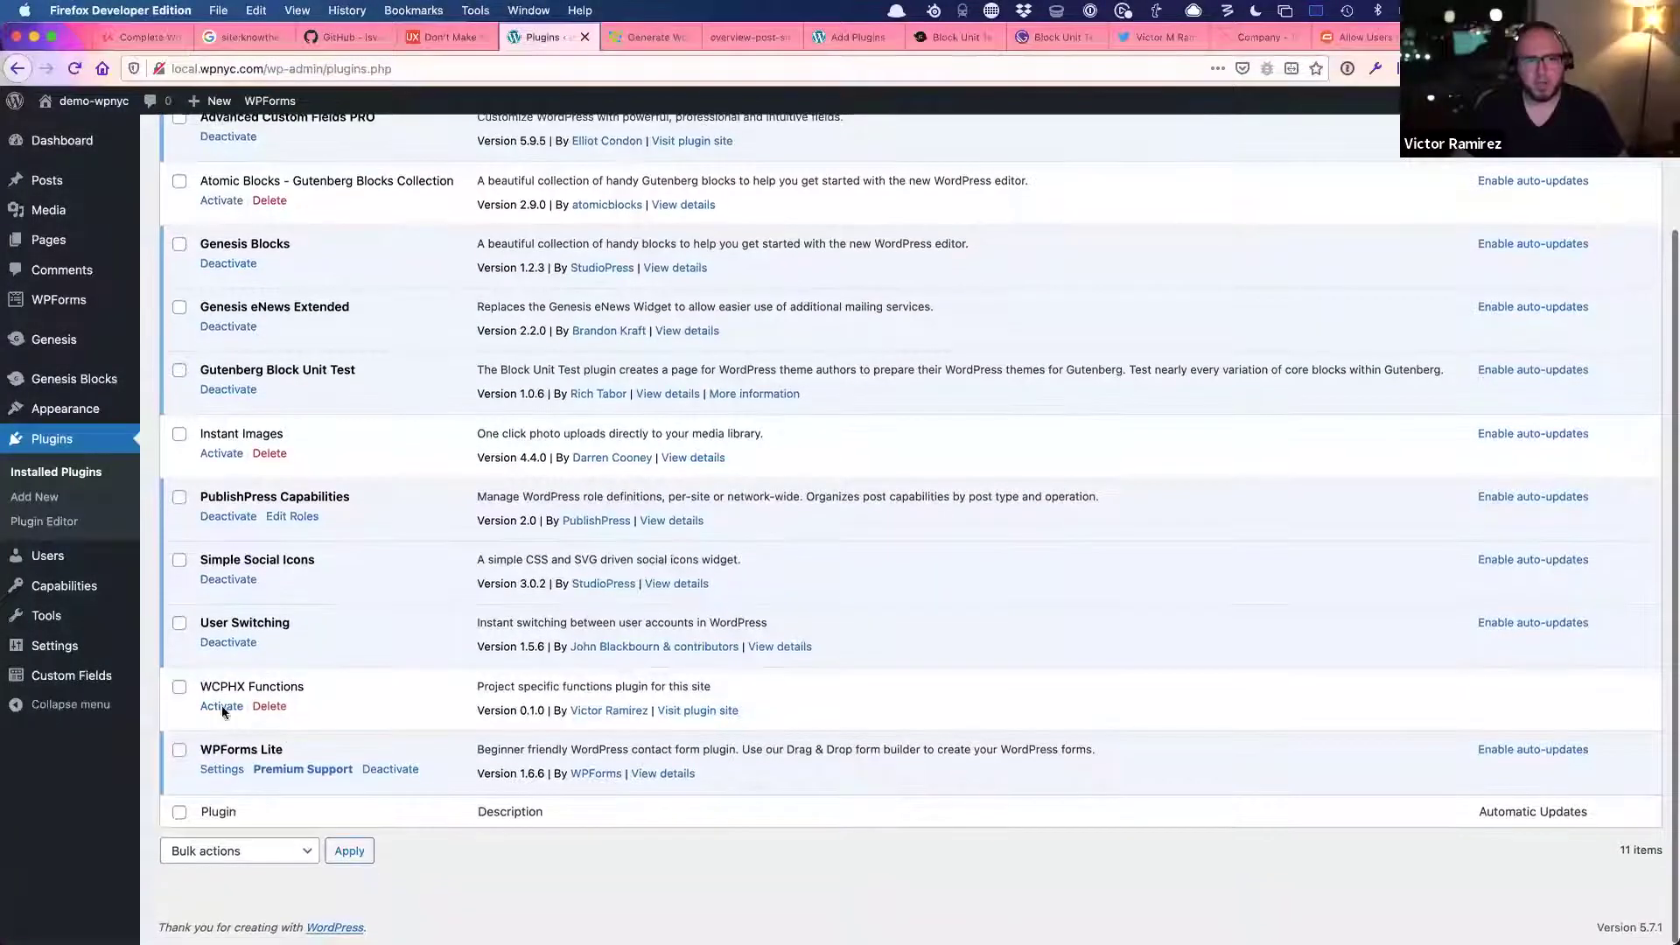
{"action": "scroll", "coordinate": [613, 350], "scroll_direction": "up", "scroll_amount": 5}
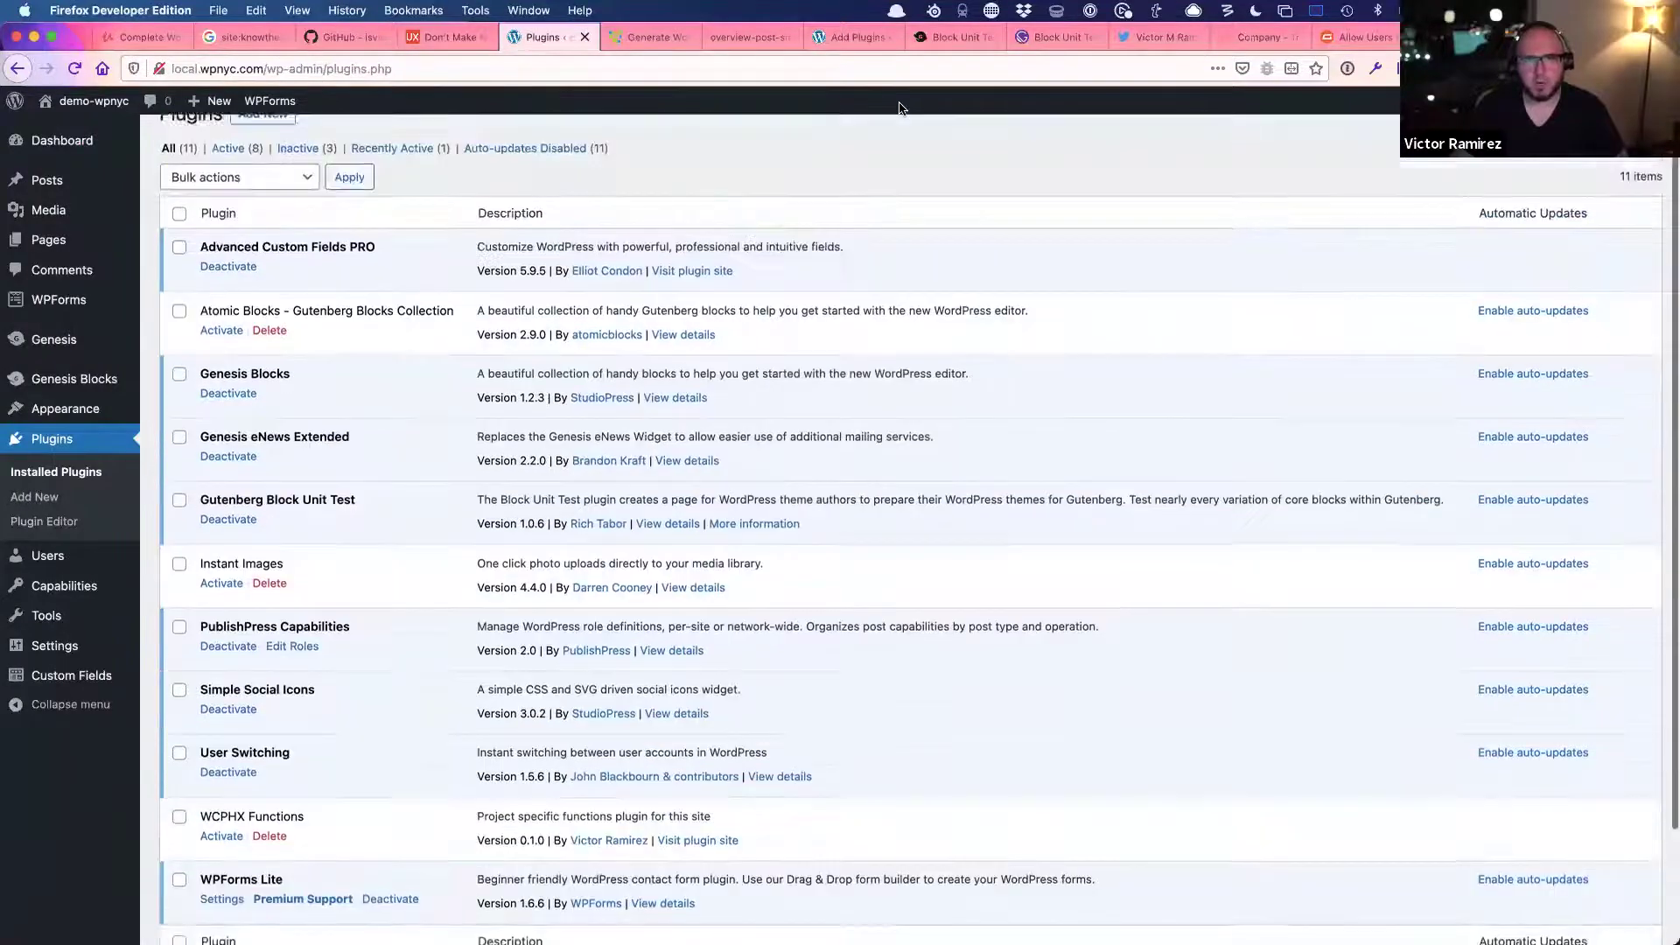
{"action": "scroll", "coordinate": [263, 613], "scroll_direction": "down", "scroll_amount": 5}
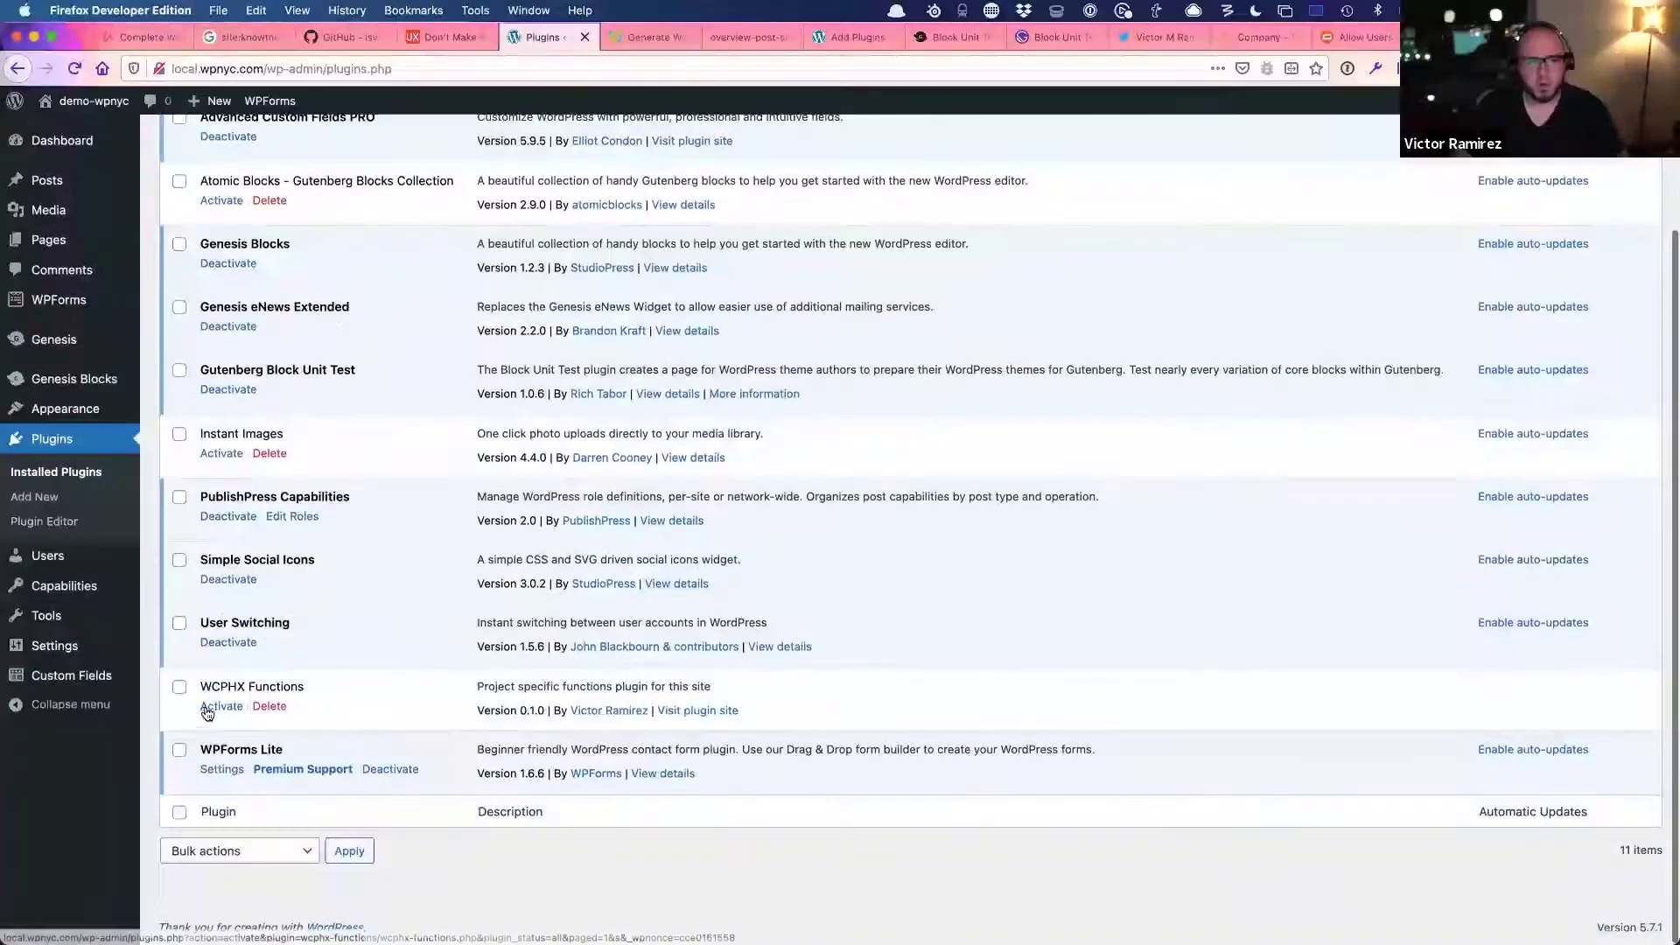
{"action": "left_click", "coordinate": [207, 710]}
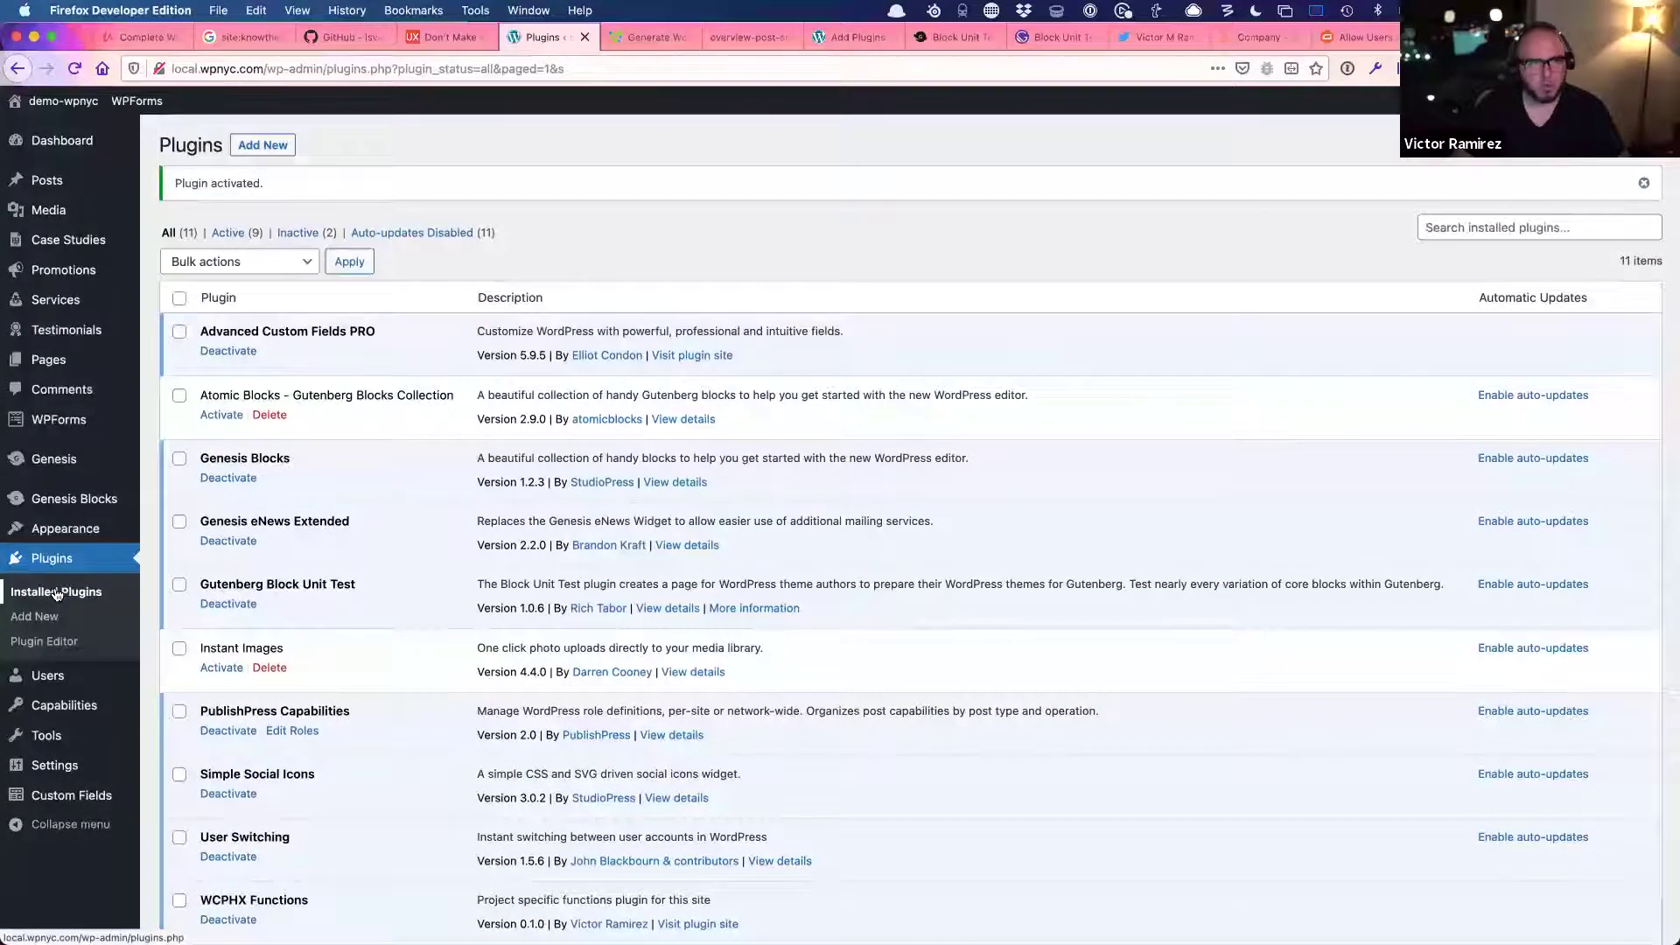
- Switch to the marketing user's account, look through its promotions and testimonials, and switch back to the wordpress account
{"action": "left_click", "coordinate": [53, 688]}
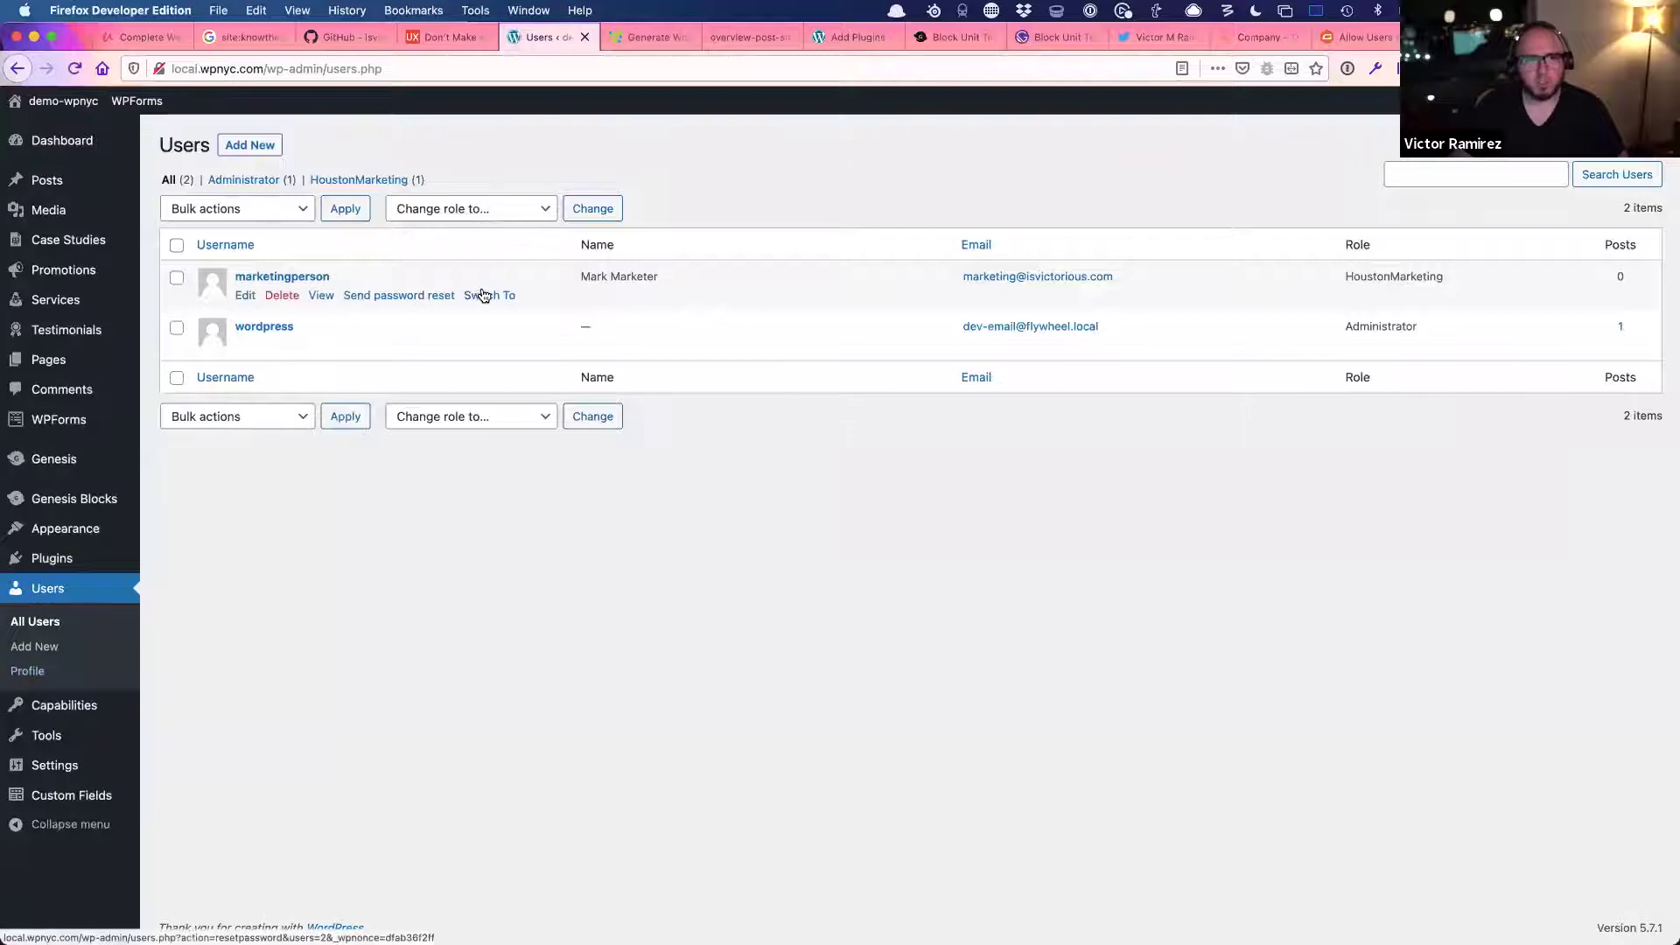
{"action": "left_click", "coordinate": [490, 296]}
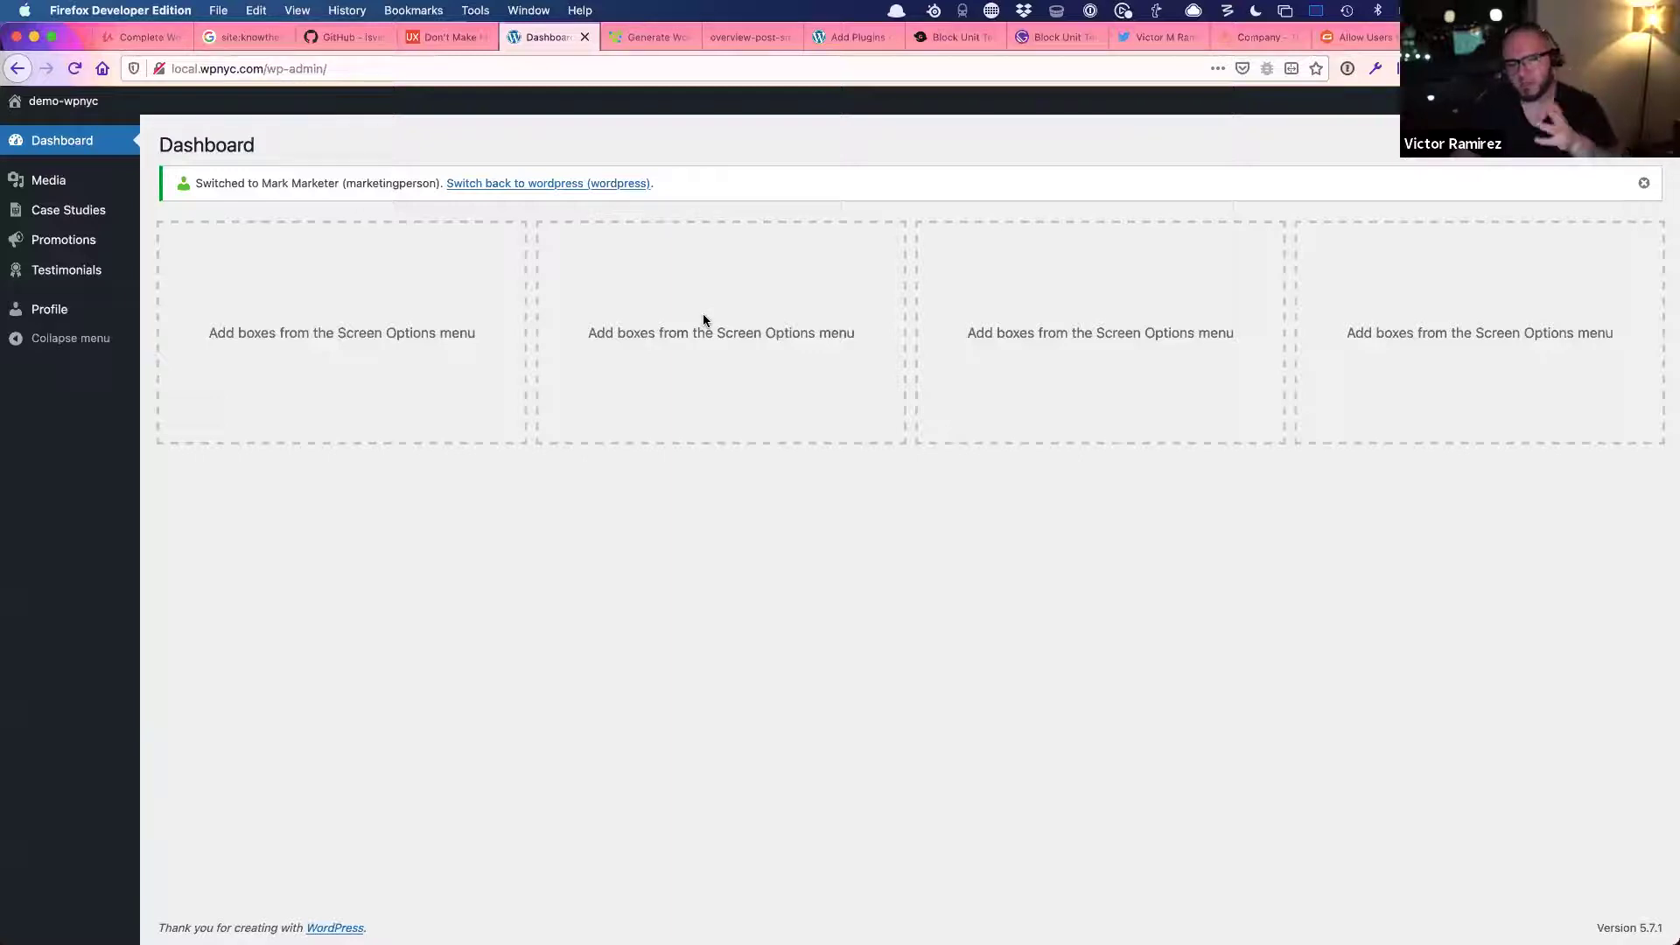
{"action": "left_click", "coordinate": [78, 215]}
{"action": "mouse_move", "coordinate": [67, 304]}
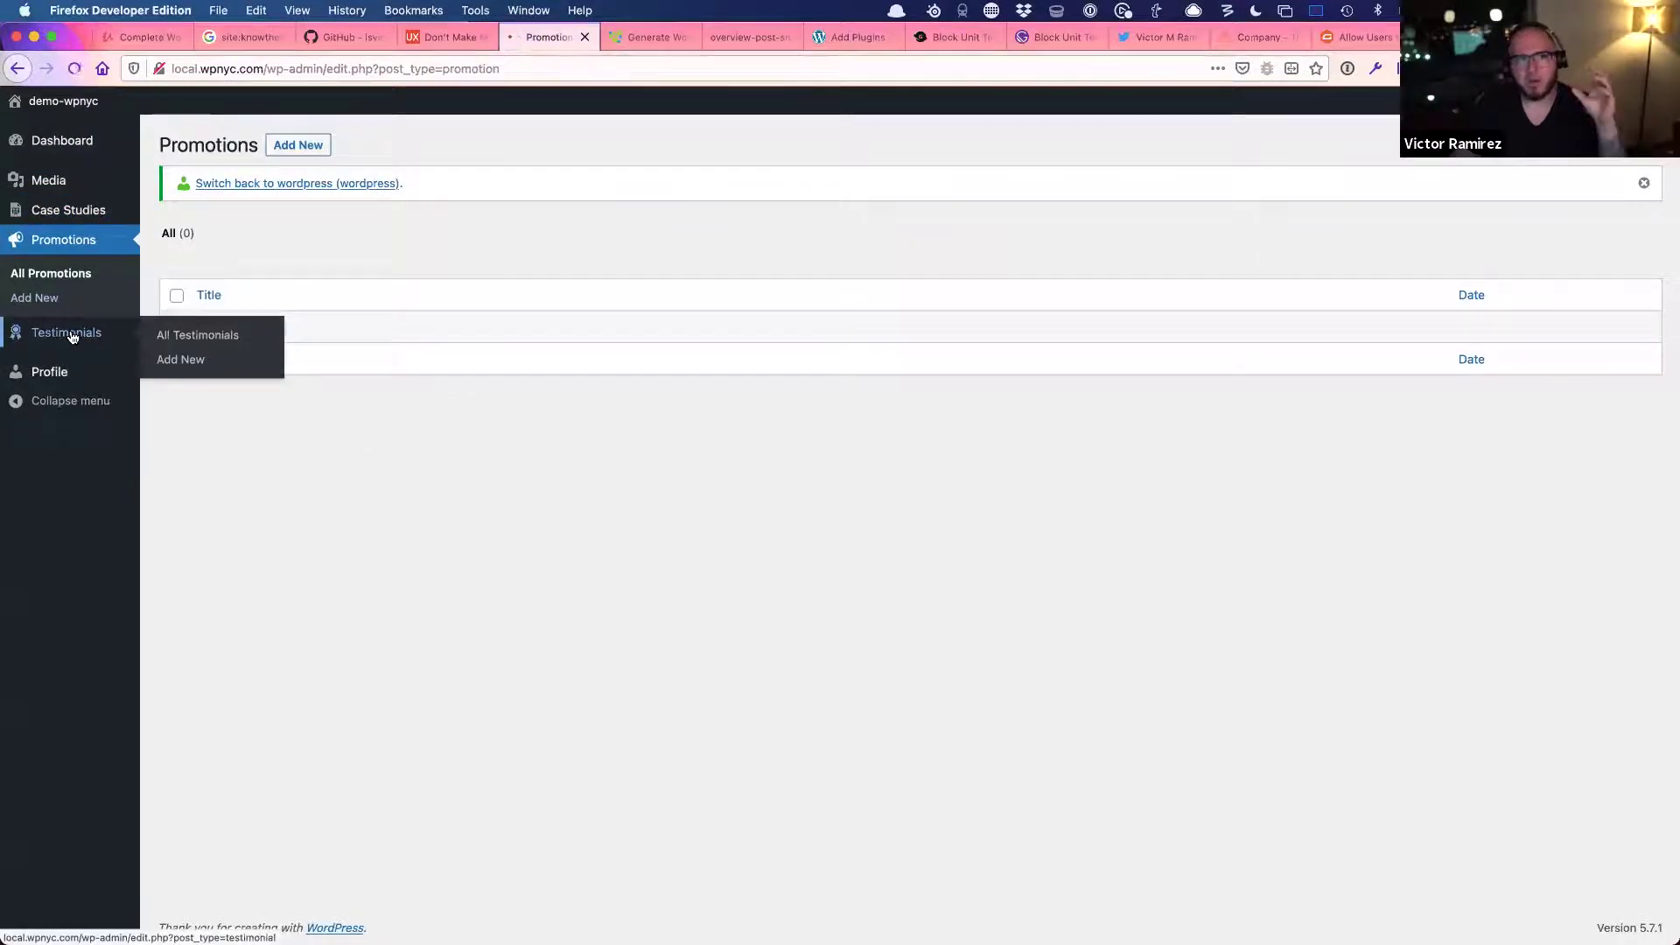
{"action": "left_click", "coordinate": [73, 338]}
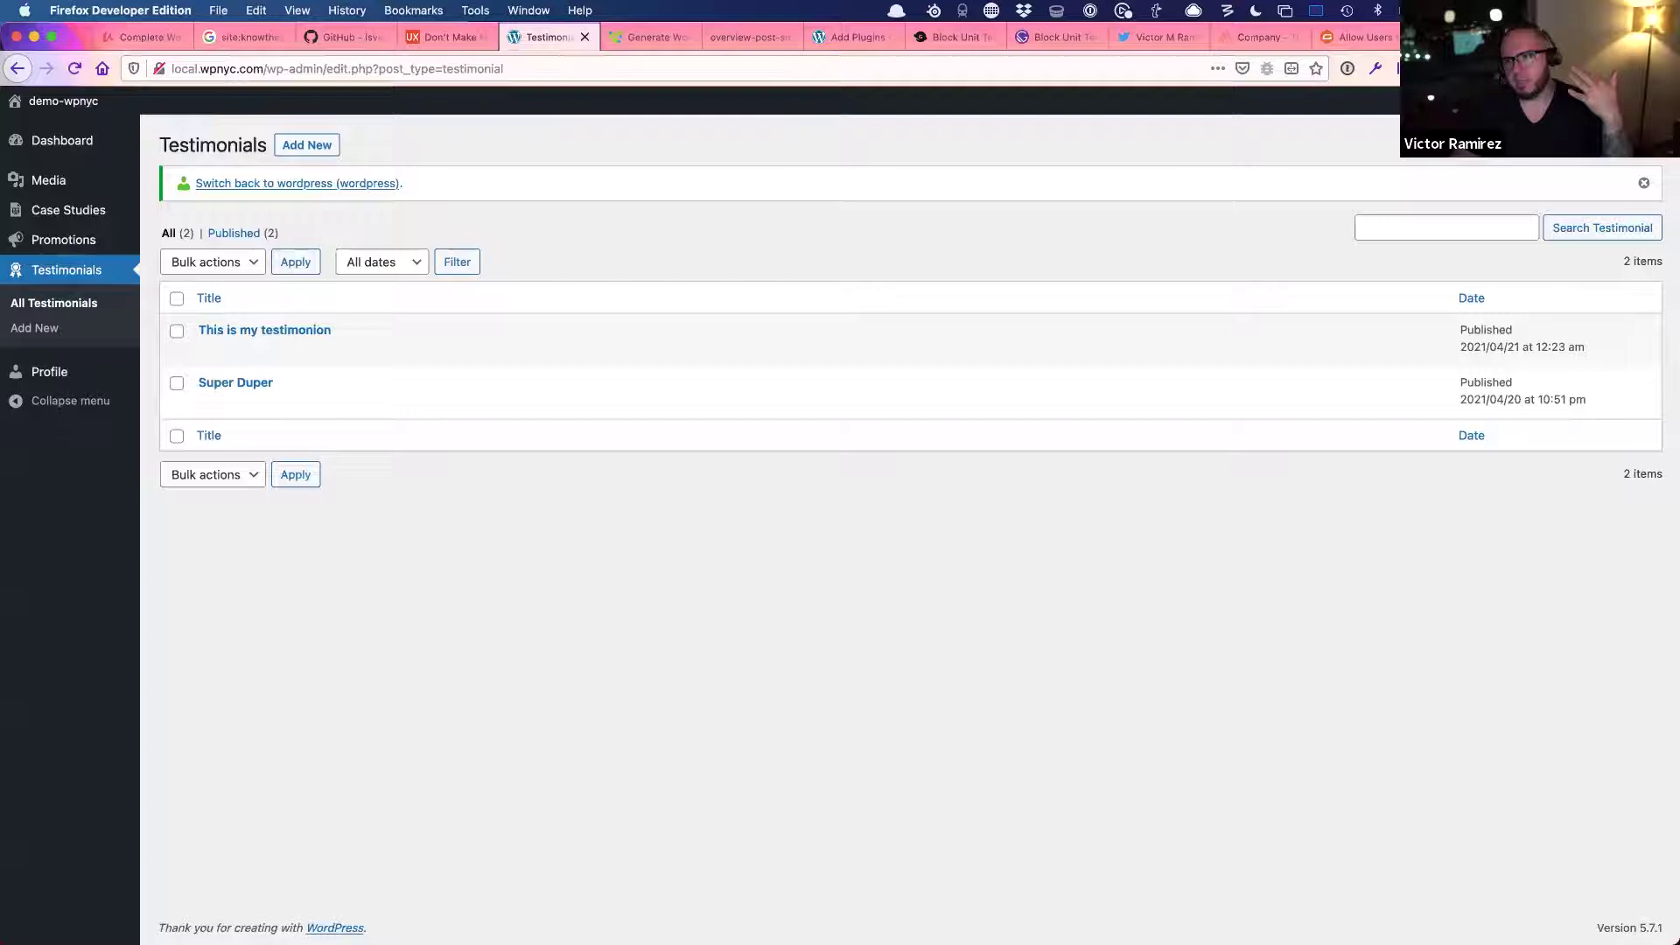
{"action": "left_click", "coordinate": [1488, 226]}
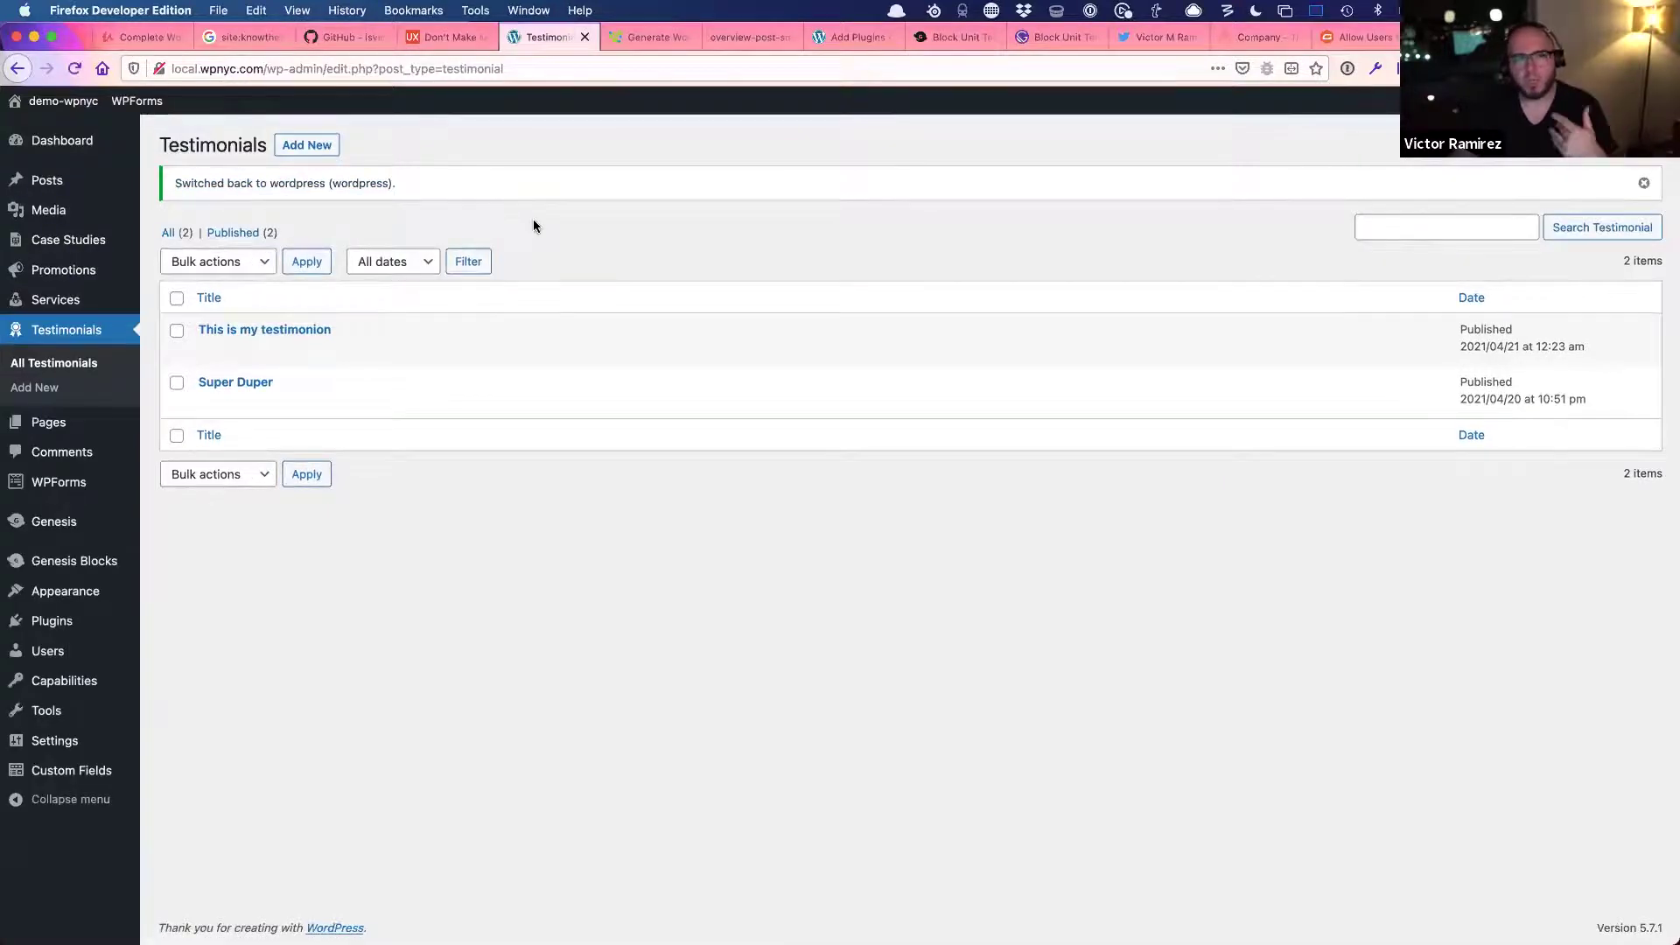
- Open GenerateWP's Post Type Generator and examine the generated custom post type code and the page's address
{"action": "left_click", "coordinate": [664, 46]}
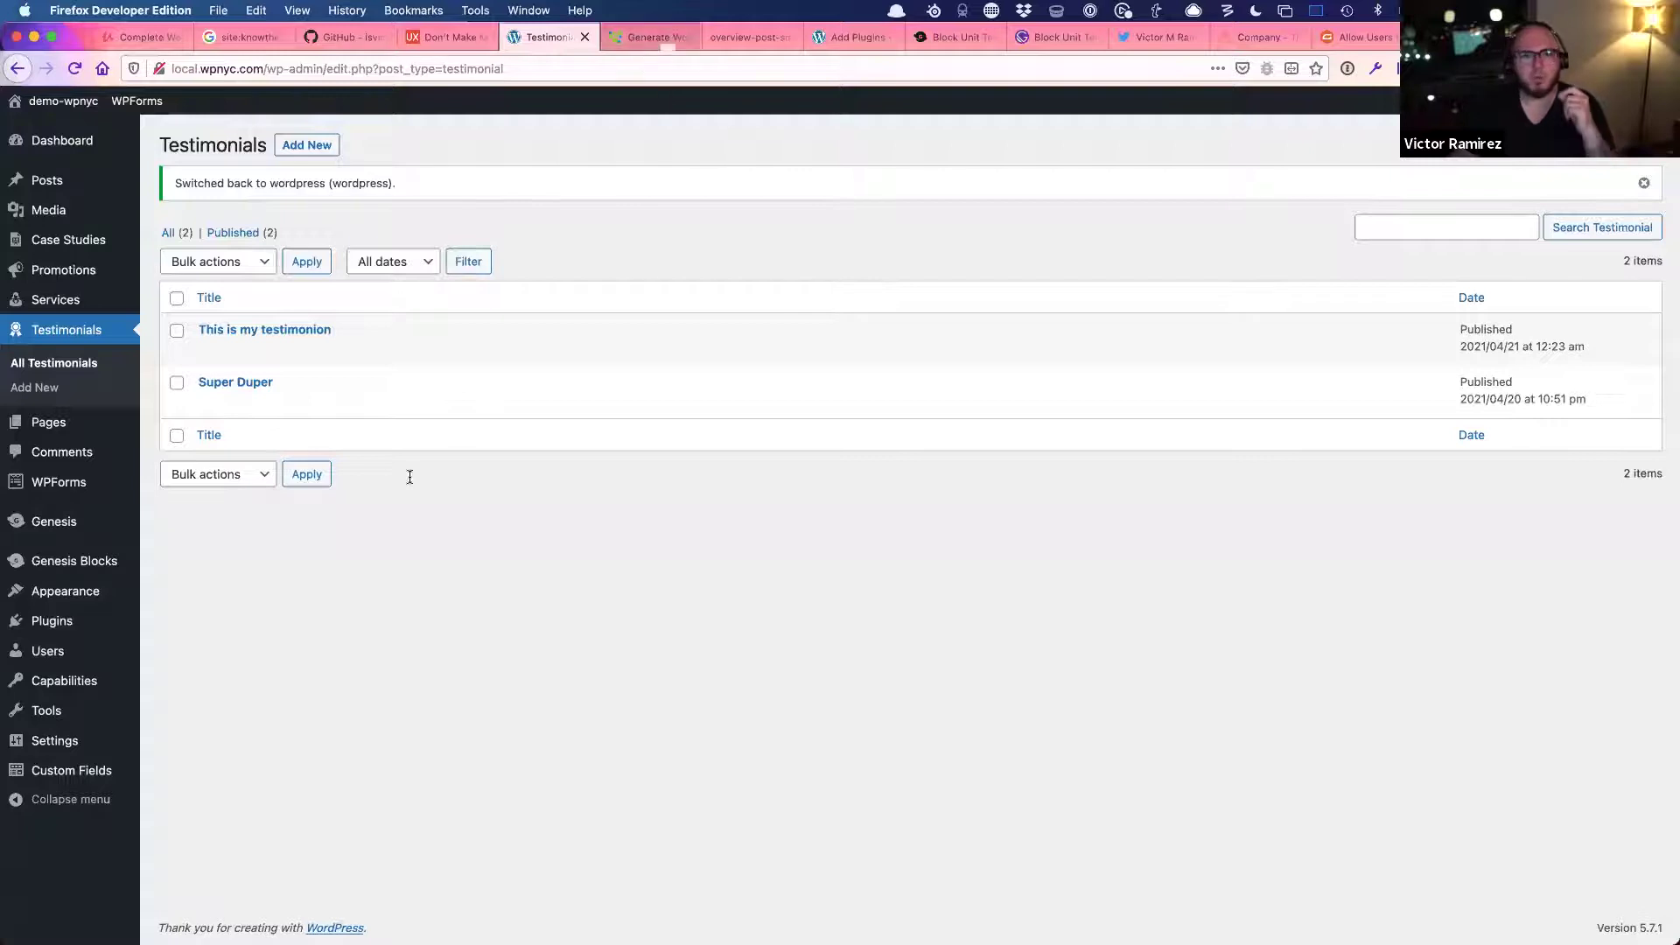
{"action": "scroll", "coordinate": [333, 555], "scroll_direction": "up", "scroll_amount": 10}
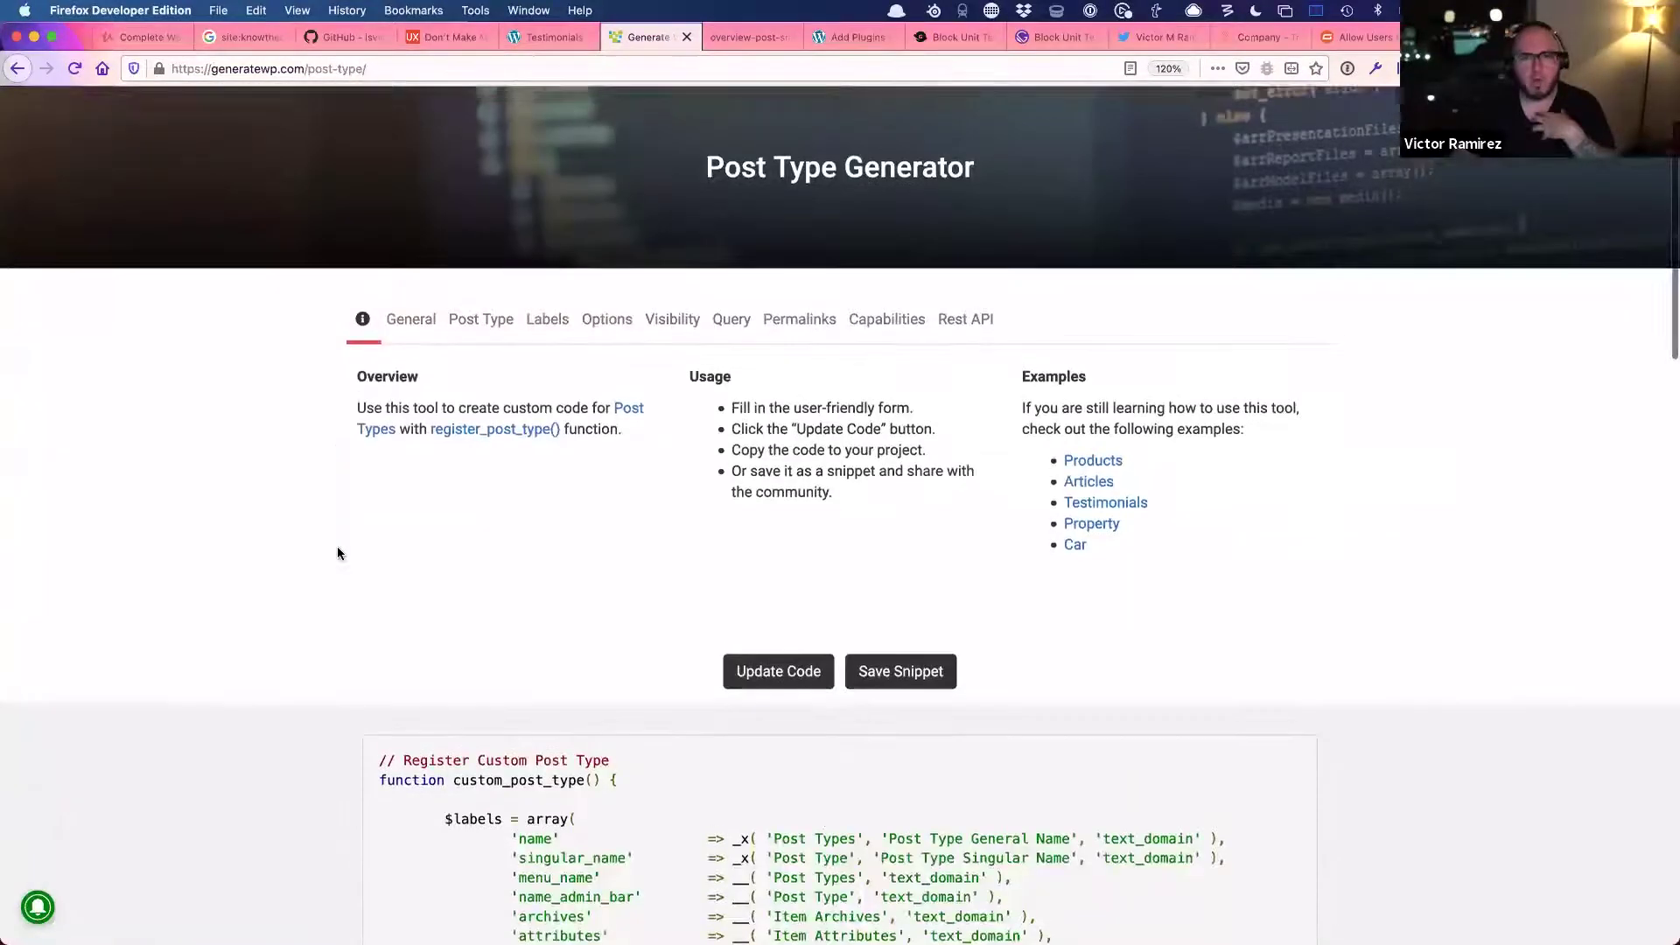
{"action": "scroll", "coordinate": [338, 546], "scroll_direction": "up", "scroll_amount": 2}
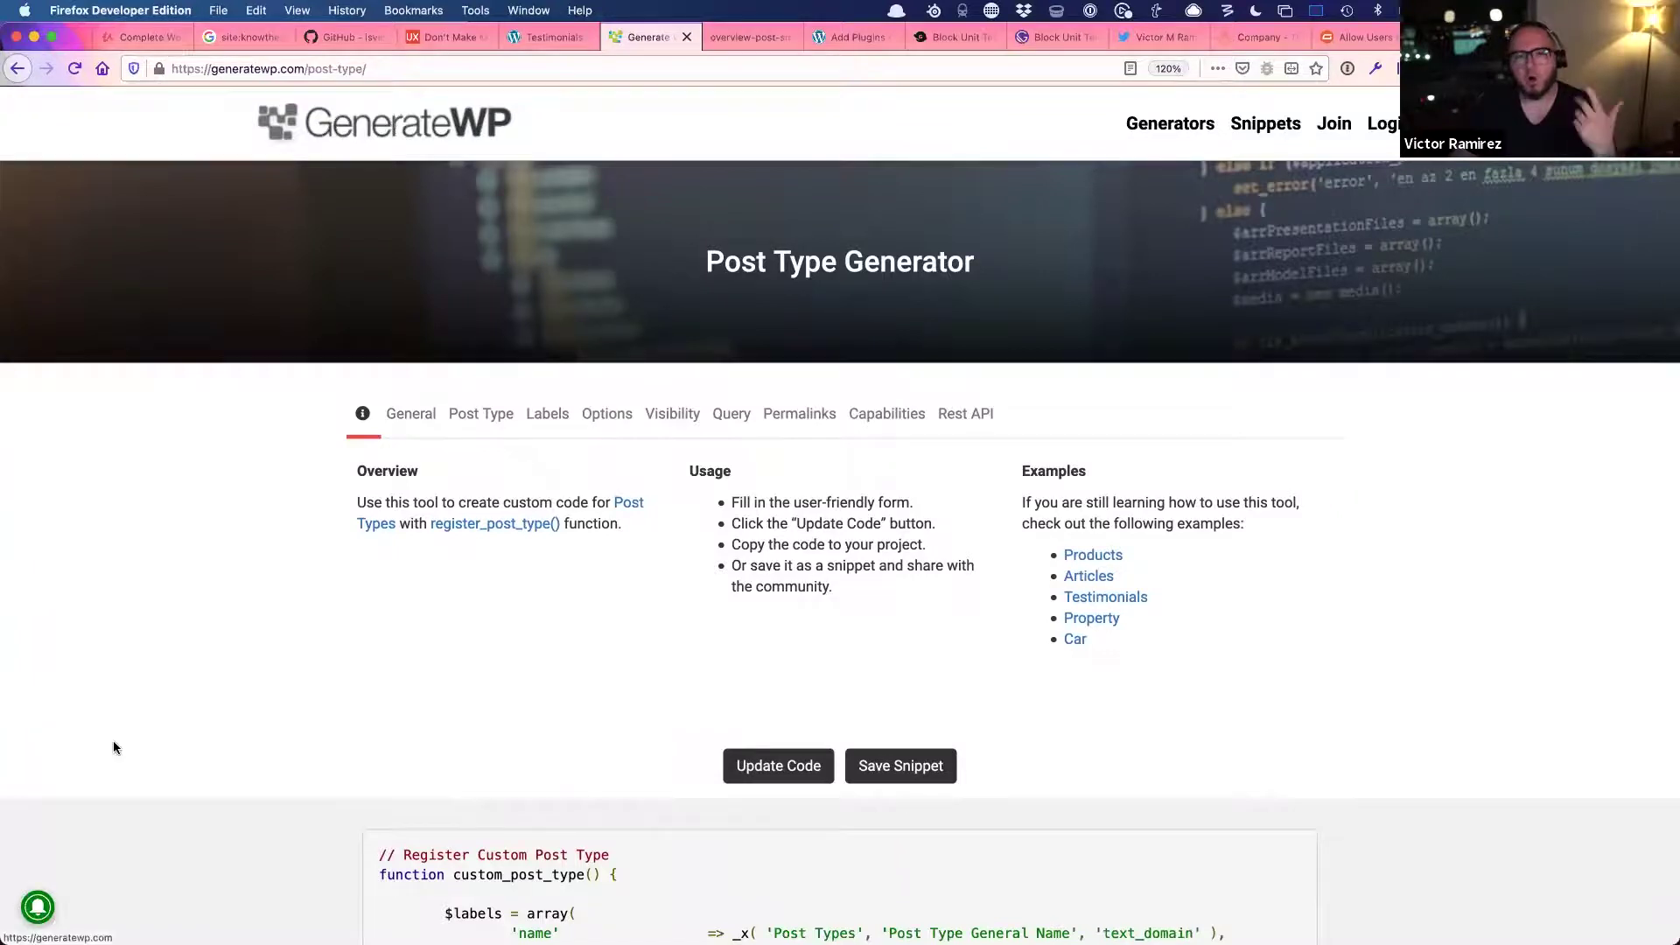
{"action": "scroll", "coordinate": [529, 263], "scroll_direction": "down", "scroll_amount": 9}
{"action": "left_click_drag", "start_coordinate": [516, 183], "coordinate": [1037, 217]}
{"action": "key", "text": "super+a"}
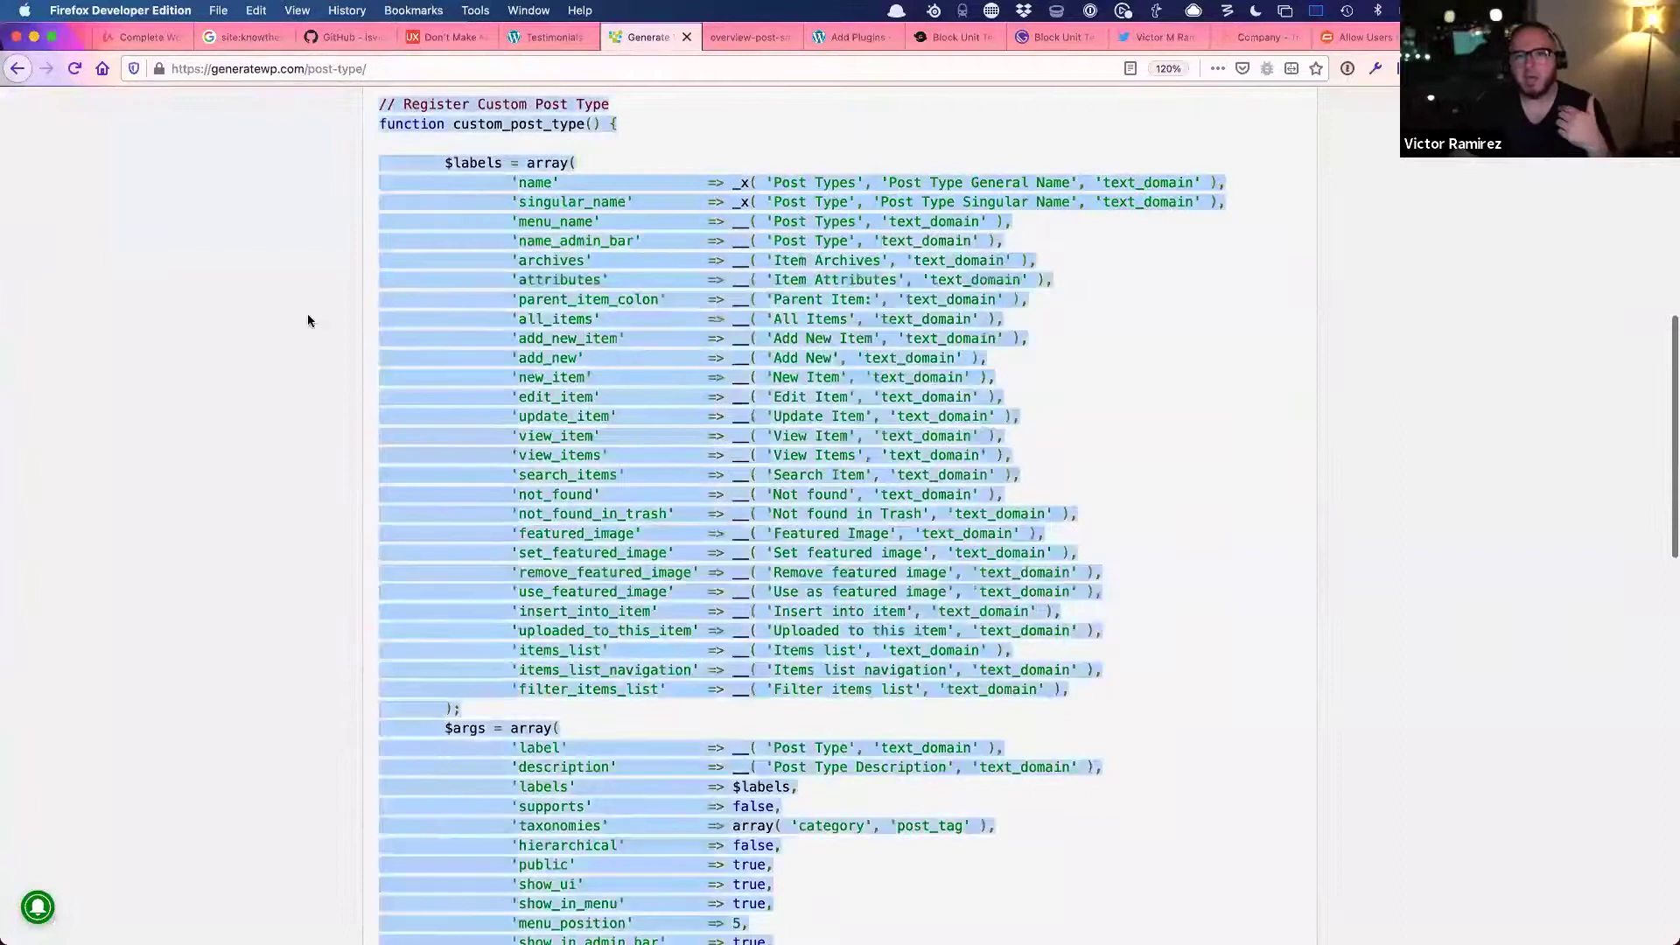
{"action": "left_click", "coordinate": [326, 502]}
{"action": "scroll", "coordinate": [465, 412], "scroll_direction": "down", "scroll_amount": 2}
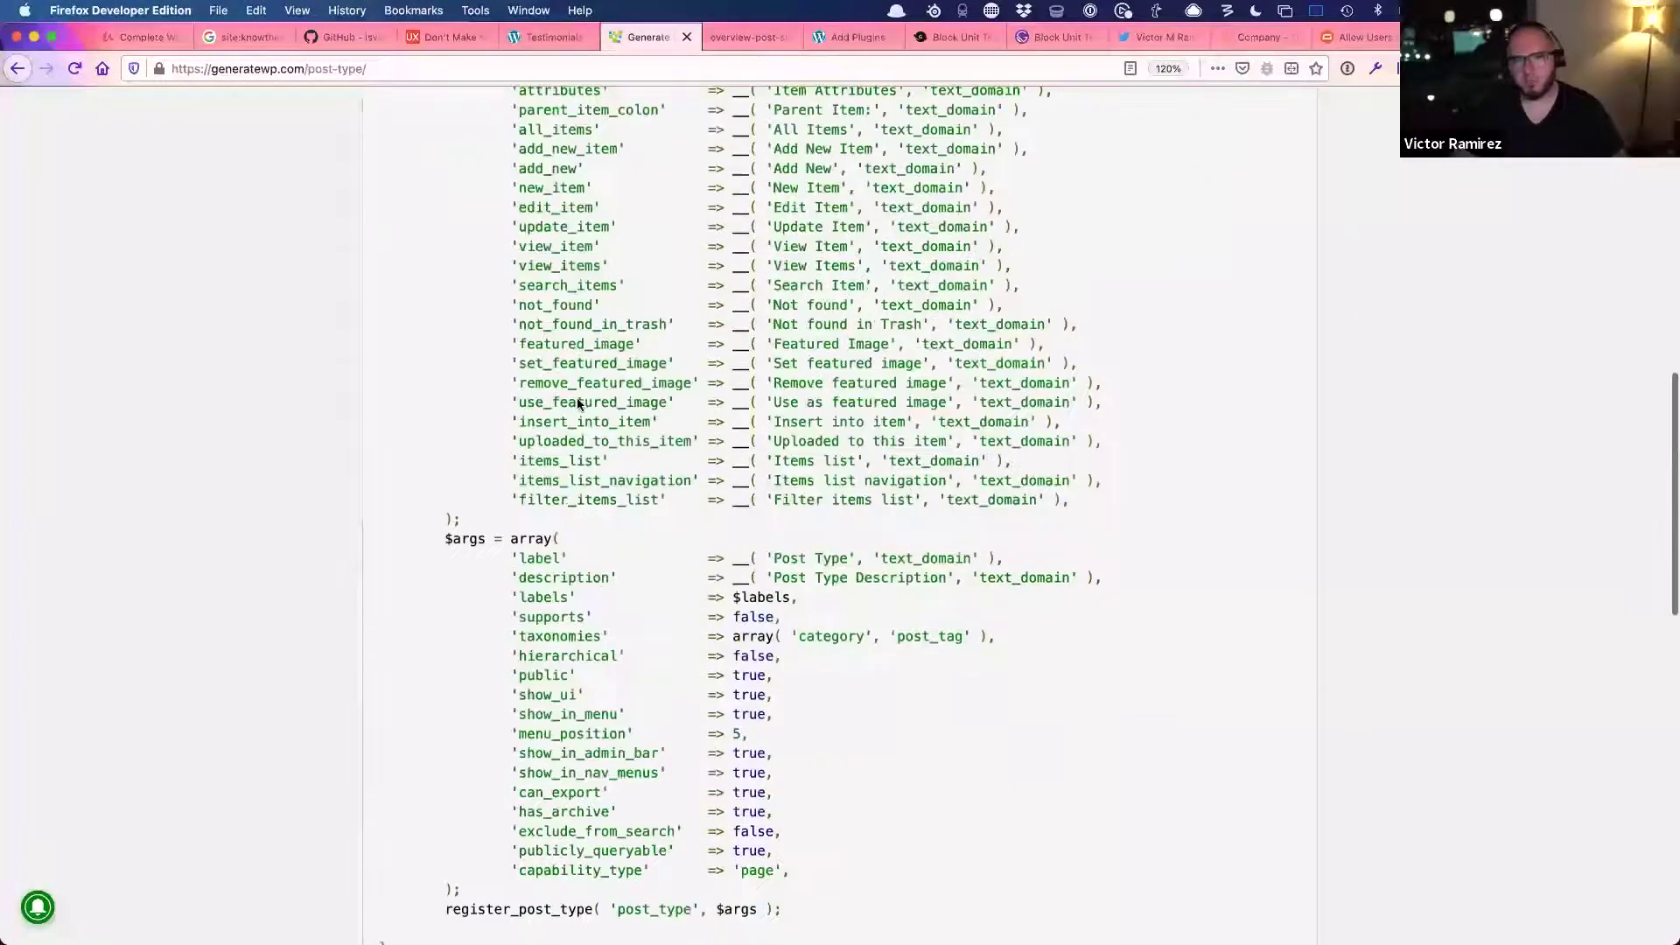
{"action": "scroll", "coordinate": [833, 645], "scroll_direction": "down", "scroll_amount": 3}
{"action": "scroll", "coordinate": [517, 281], "scroll_direction": "up", "scroll_amount": 11}
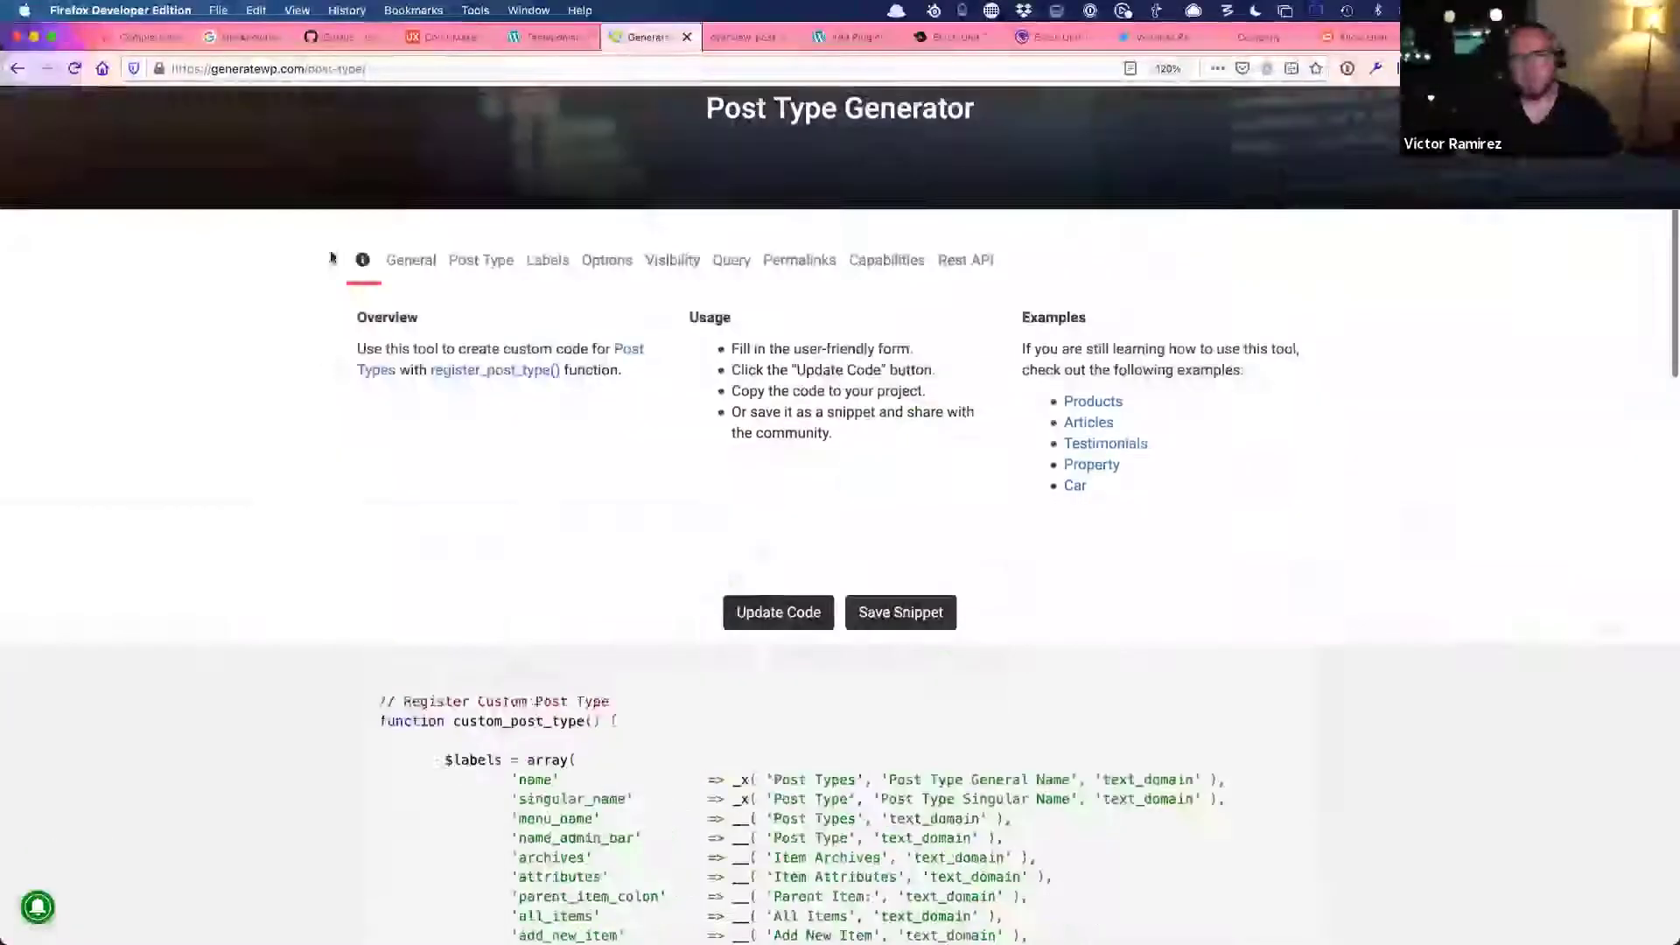
{"action": "scroll", "coordinate": [331, 256], "scroll_direction": "up", "scroll_amount": 2}
{"action": "left_click", "coordinate": [446, 64]}
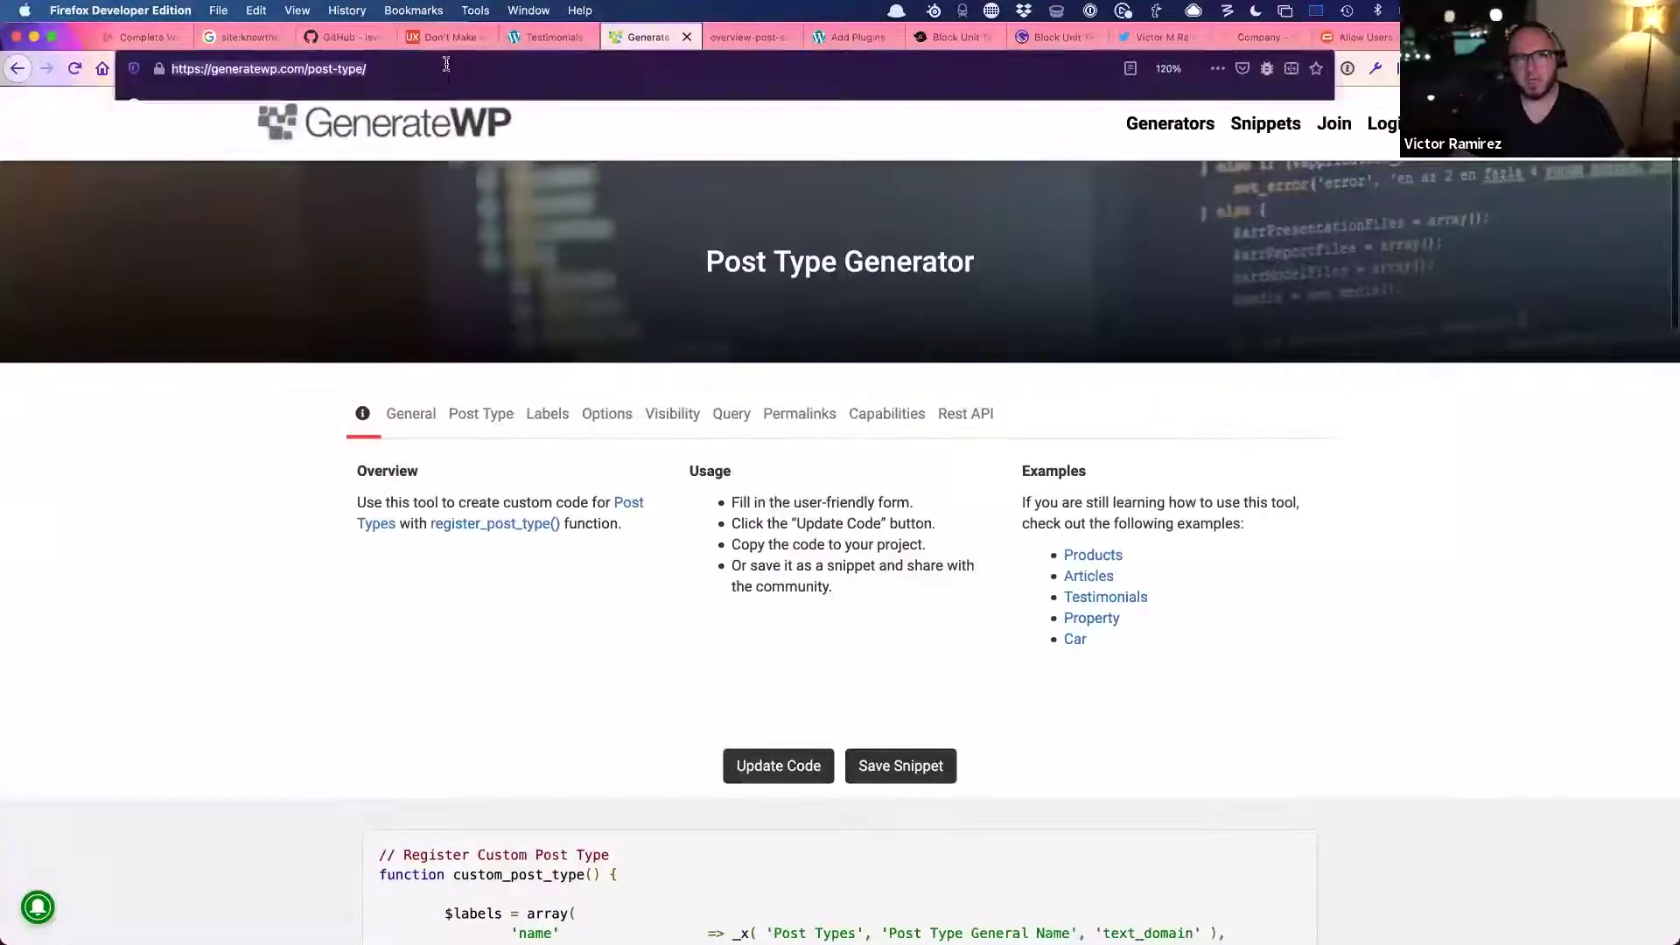
{"action": "left_click", "coordinate": [287, 549]}
- Look through the Post Type Generator's General, Labels, Visibility, Query and Permalinks settings
{"action": "left_click", "coordinate": [407, 412]}
{"action": "left_click", "coordinate": [547, 413]}
{"action": "left_click", "coordinate": [670, 414]}
{"action": "left_click", "coordinate": [729, 414]}
{"action": "left_click", "coordinate": [784, 424]}
{"action": "left_click", "coordinate": [413, 418]}
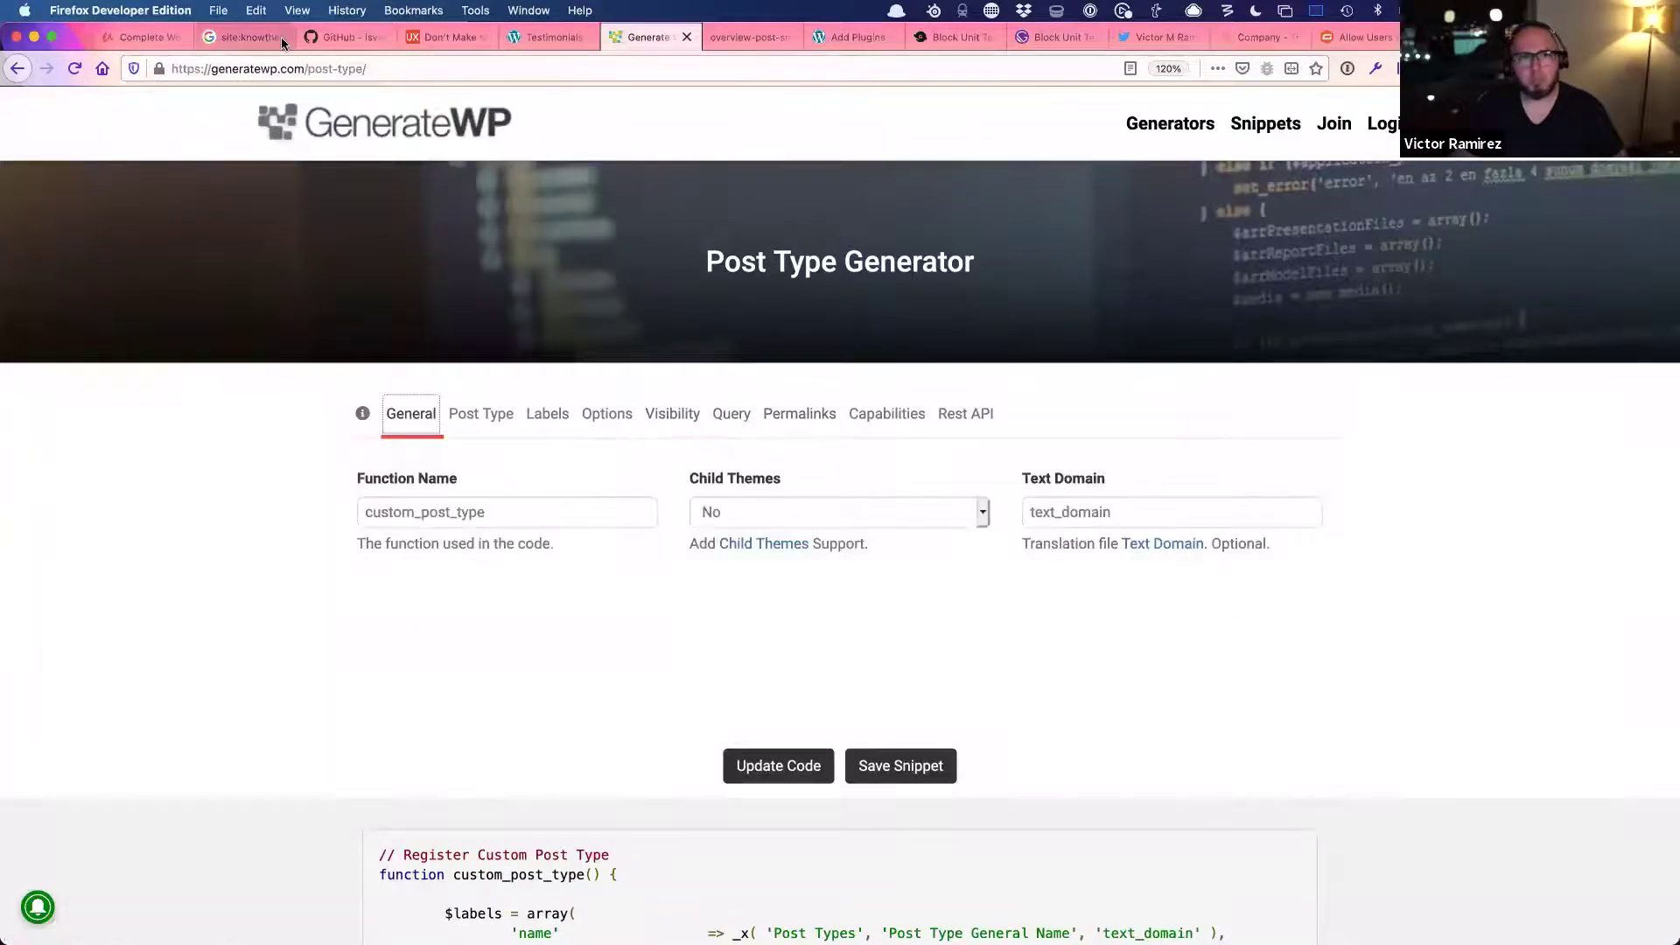
- Compare the WordPress testimonials list with the label definitions in GenerateWP's generated post type code
{"action": "left_click", "coordinate": [548, 37]}
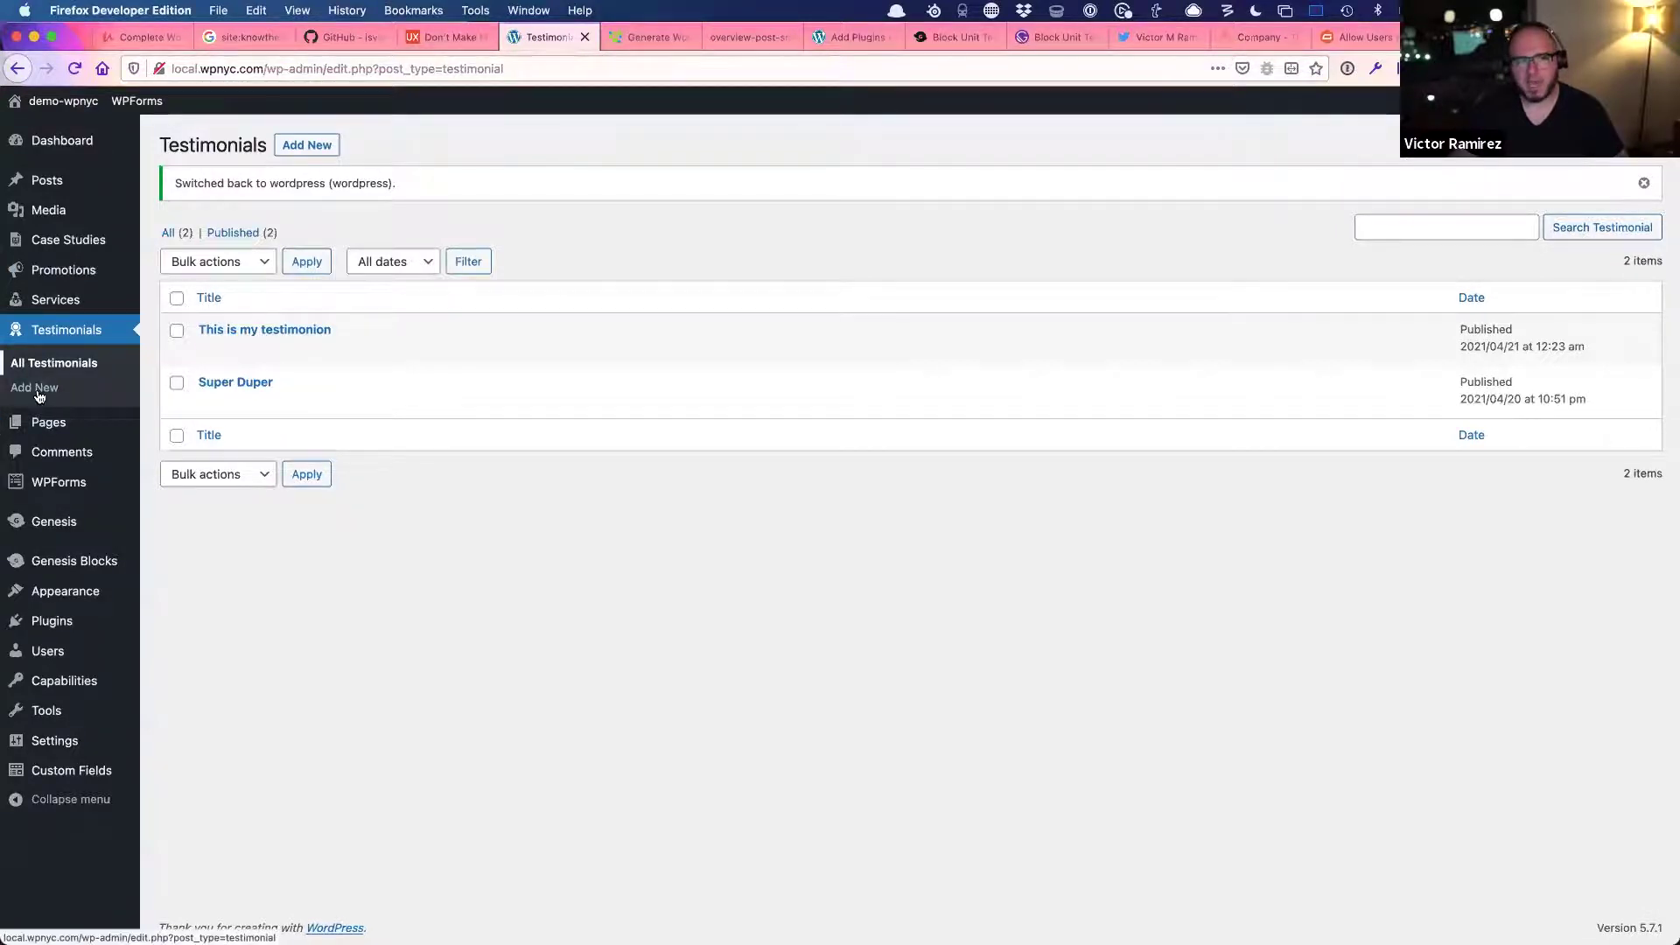
{"action": "left_click", "coordinate": [665, 37]}
{"action": "scroll", "coordinate": [169, 585], "scroll_direction": "down", "scroll_amount": 9}
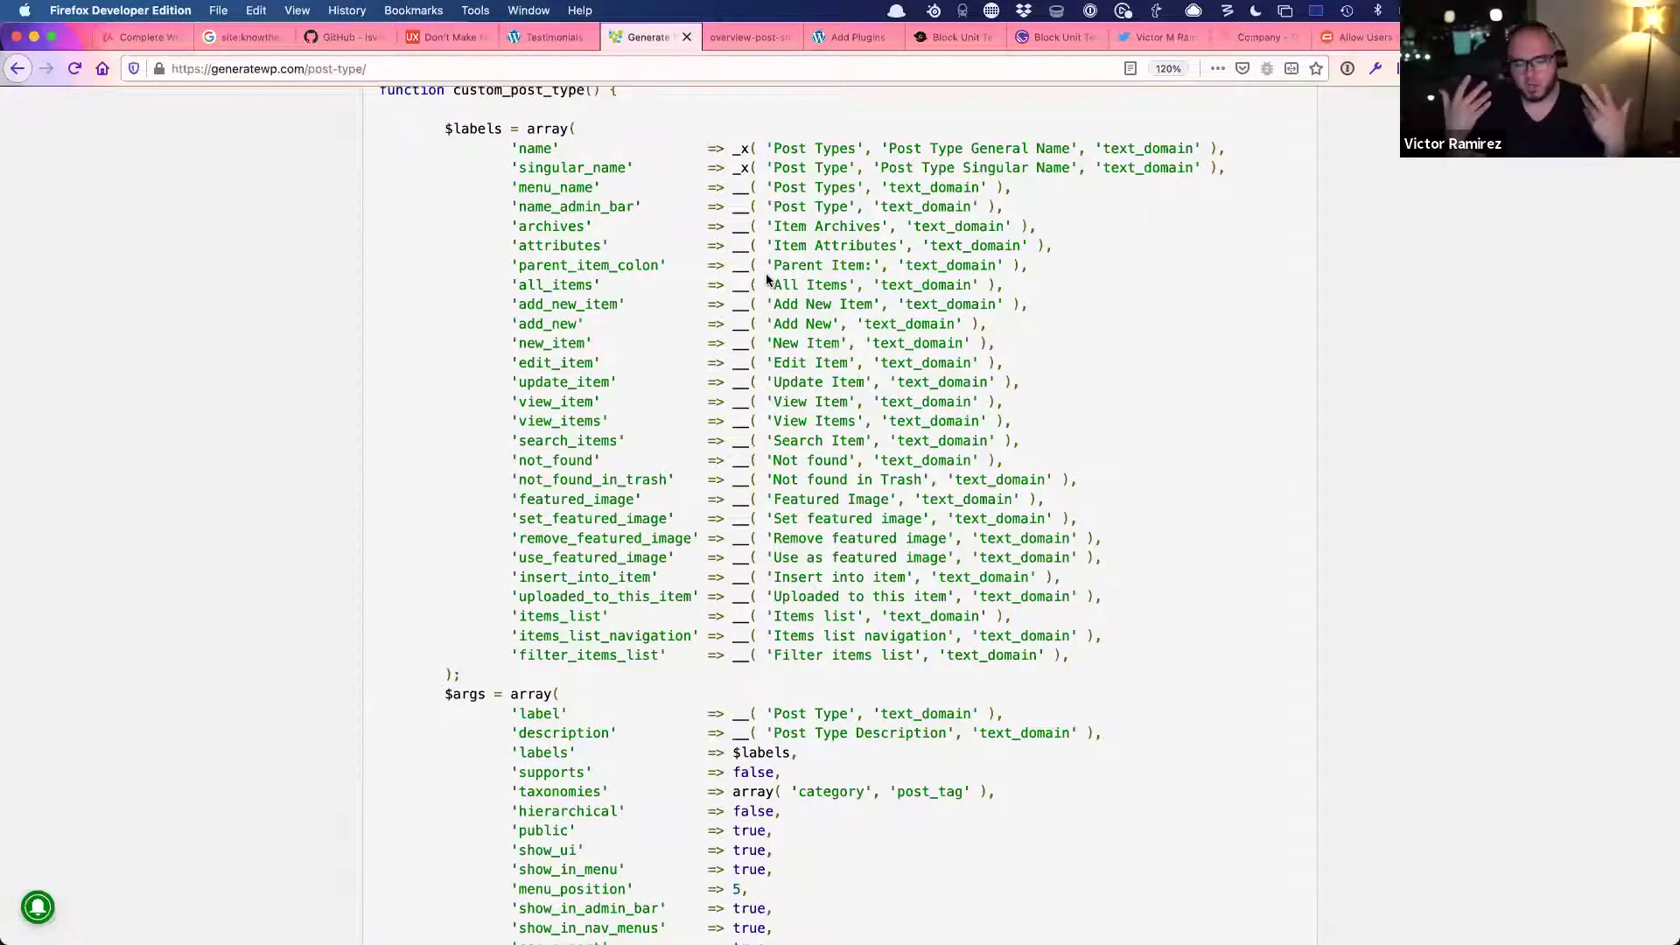
{"action": "scroll", "coordinate": [667, 396], "scroll_direction": "up", "scroll_amount": 8}
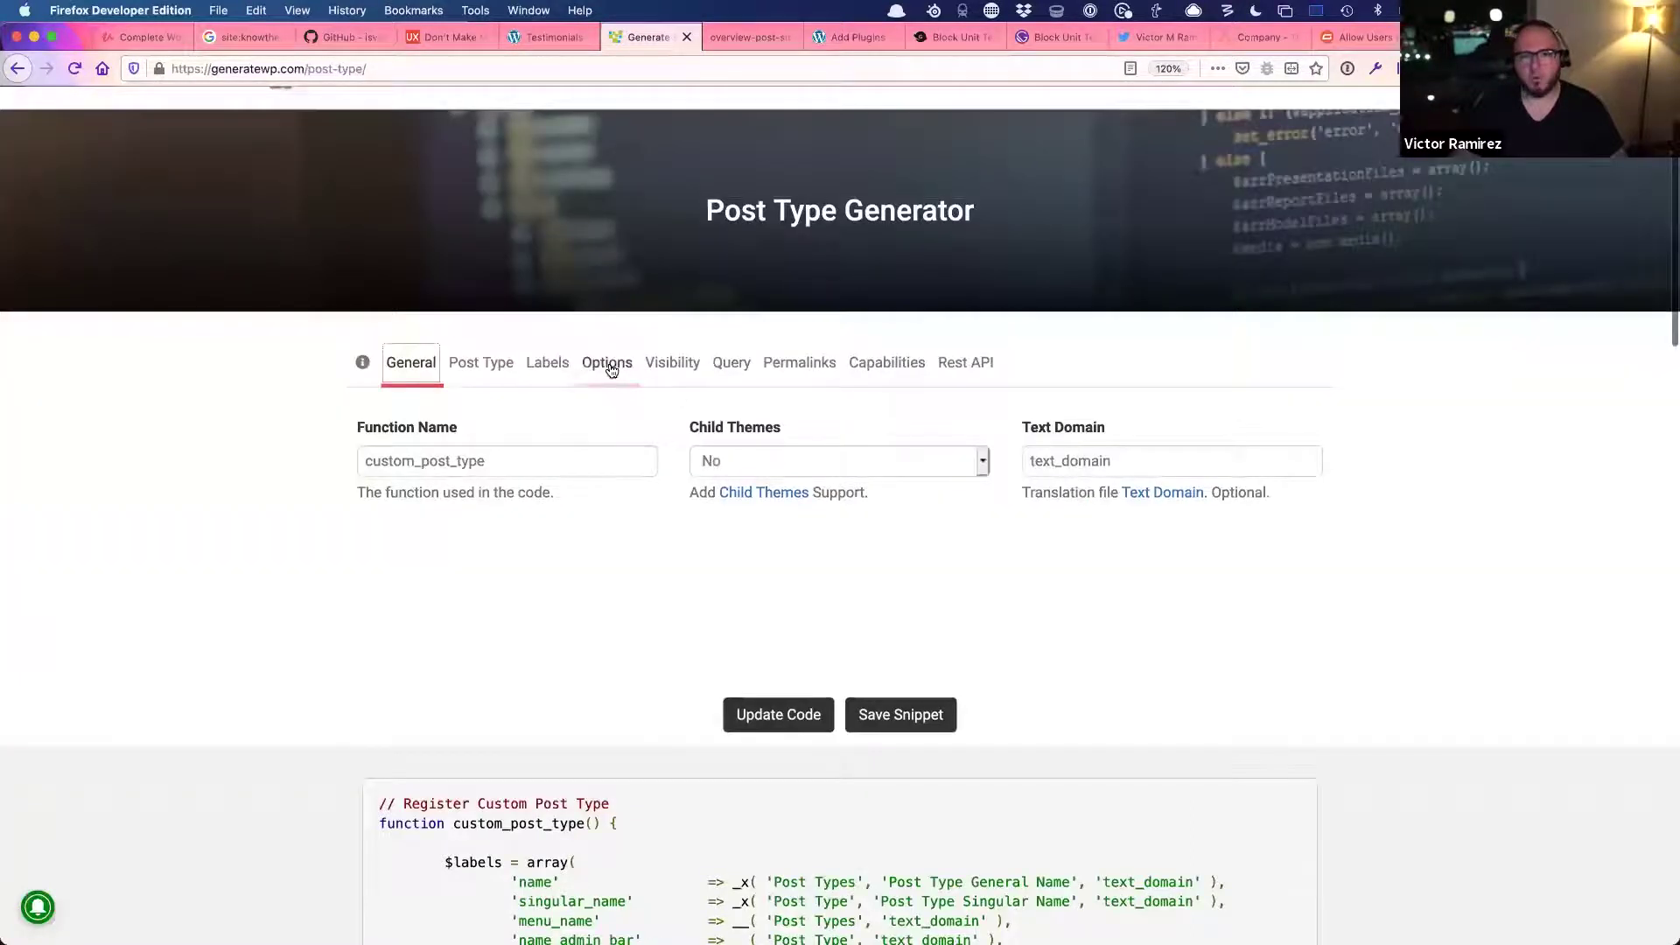
- Set the "Use as featured image" label in the post type generator to "Use as testimonail iamge"
{"action": "left_click", "coordinate": [546, 364]}
{"action": "scroll", "coordinate": [606, 348], "scroll_direction": "down", "scroll_amount": 4}
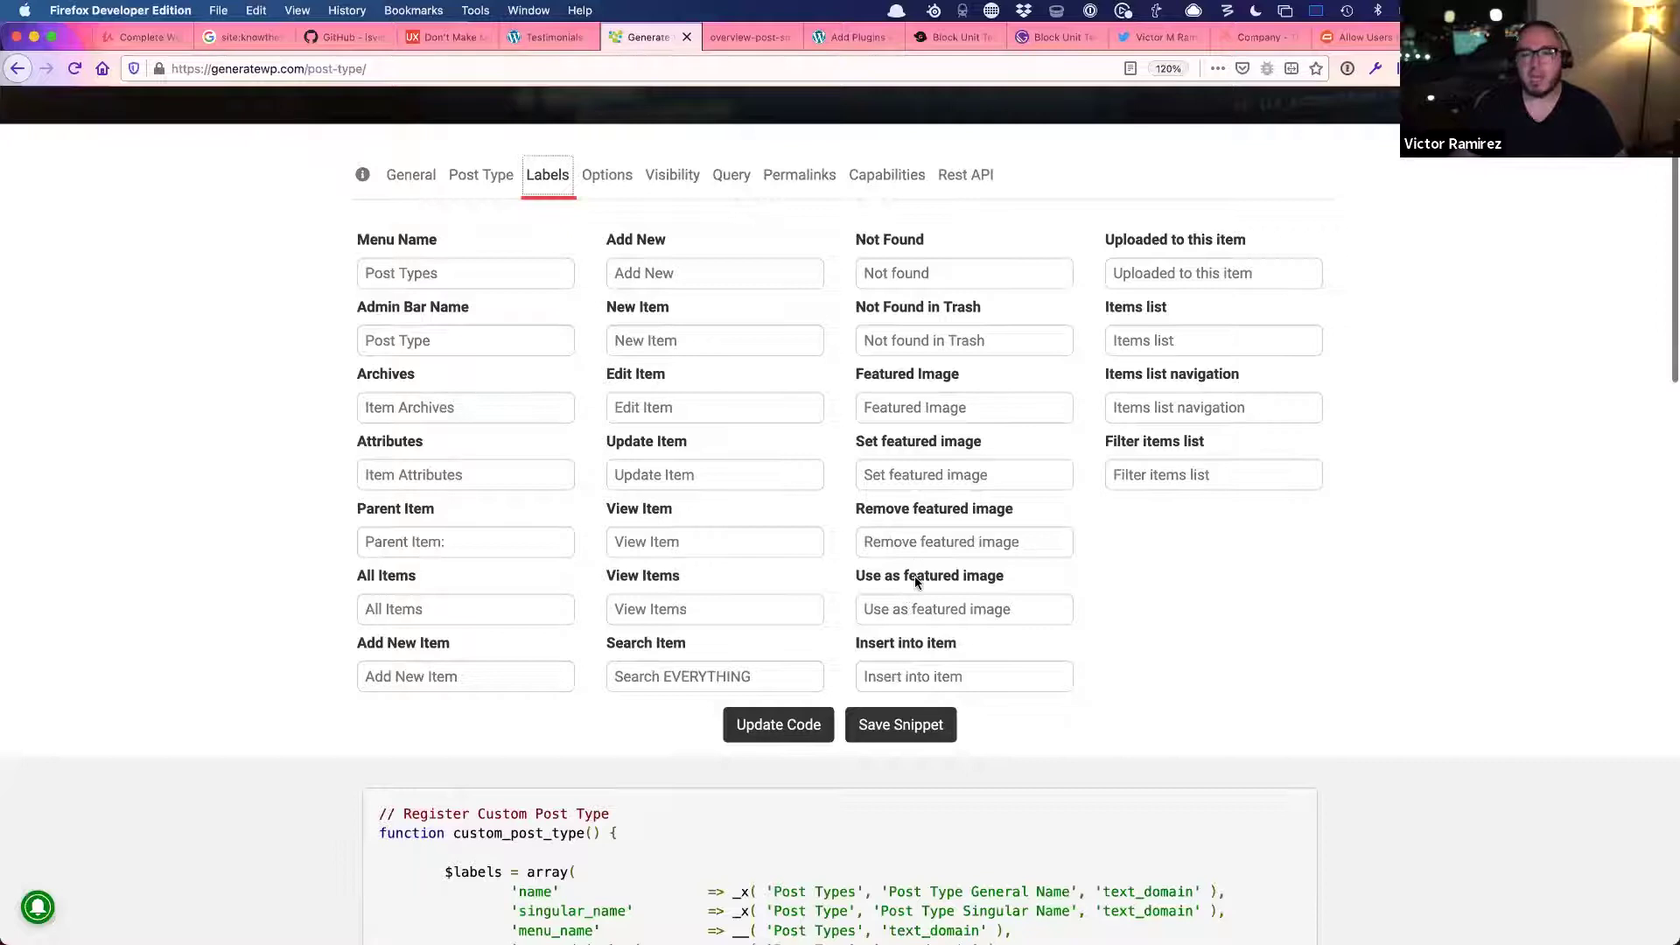
{"action": "left_click", "coordinate": [918, 610]}
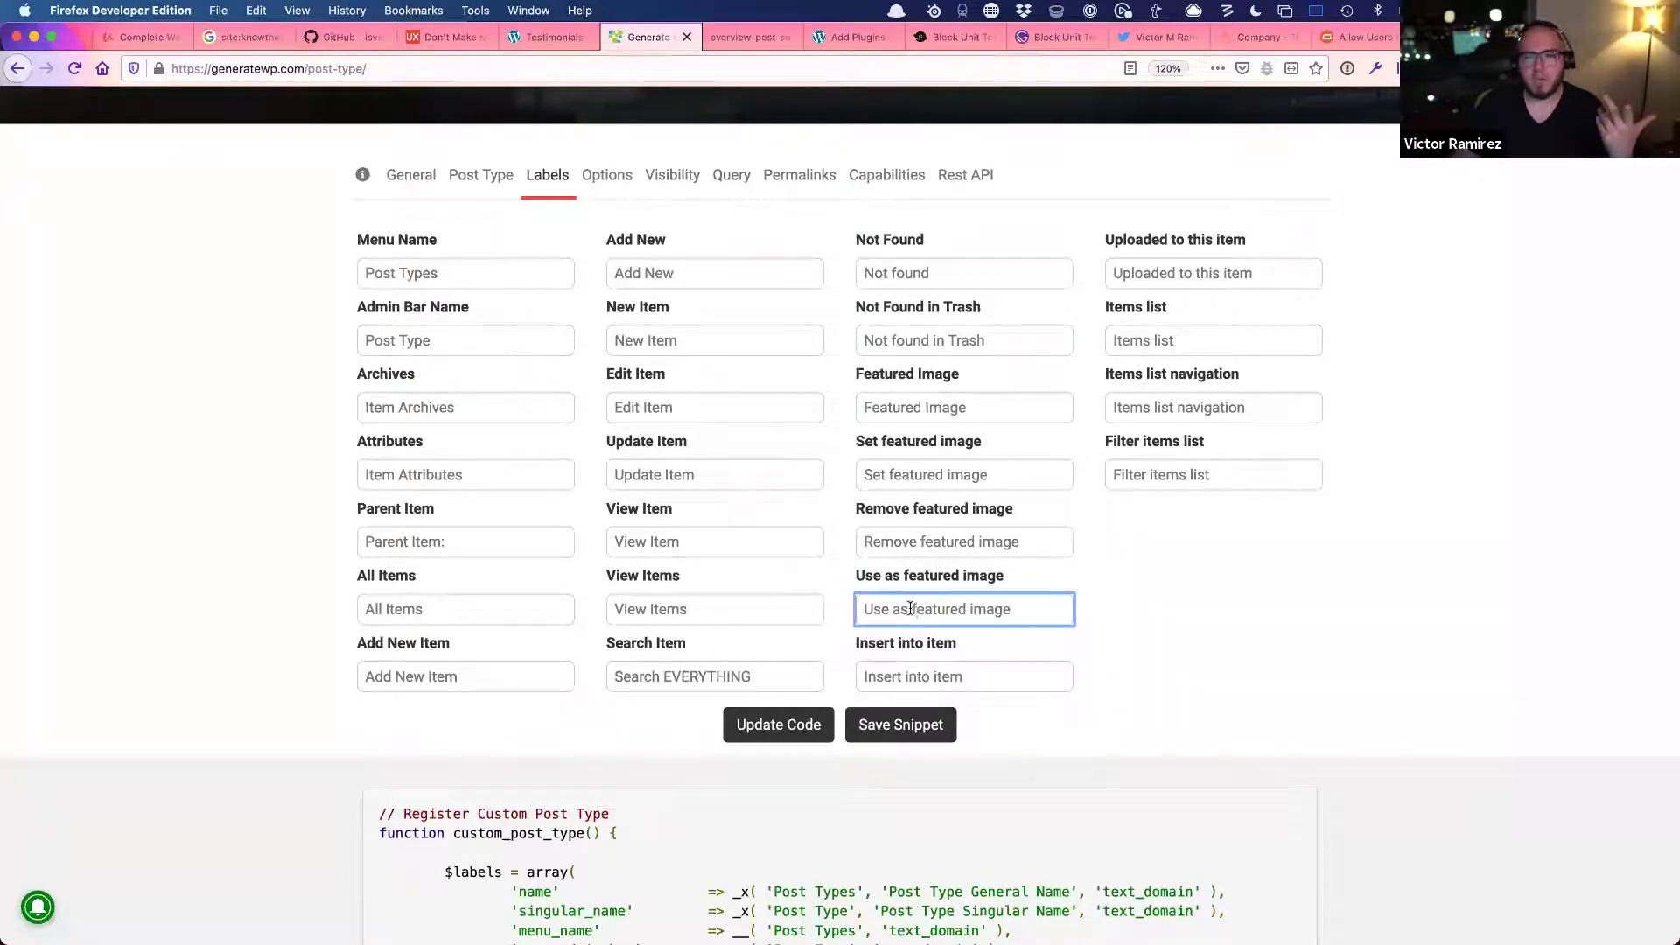
{"action": "left_click_drag", "start_coordinate": [912, 609], "coordinate": [1215, 649]}
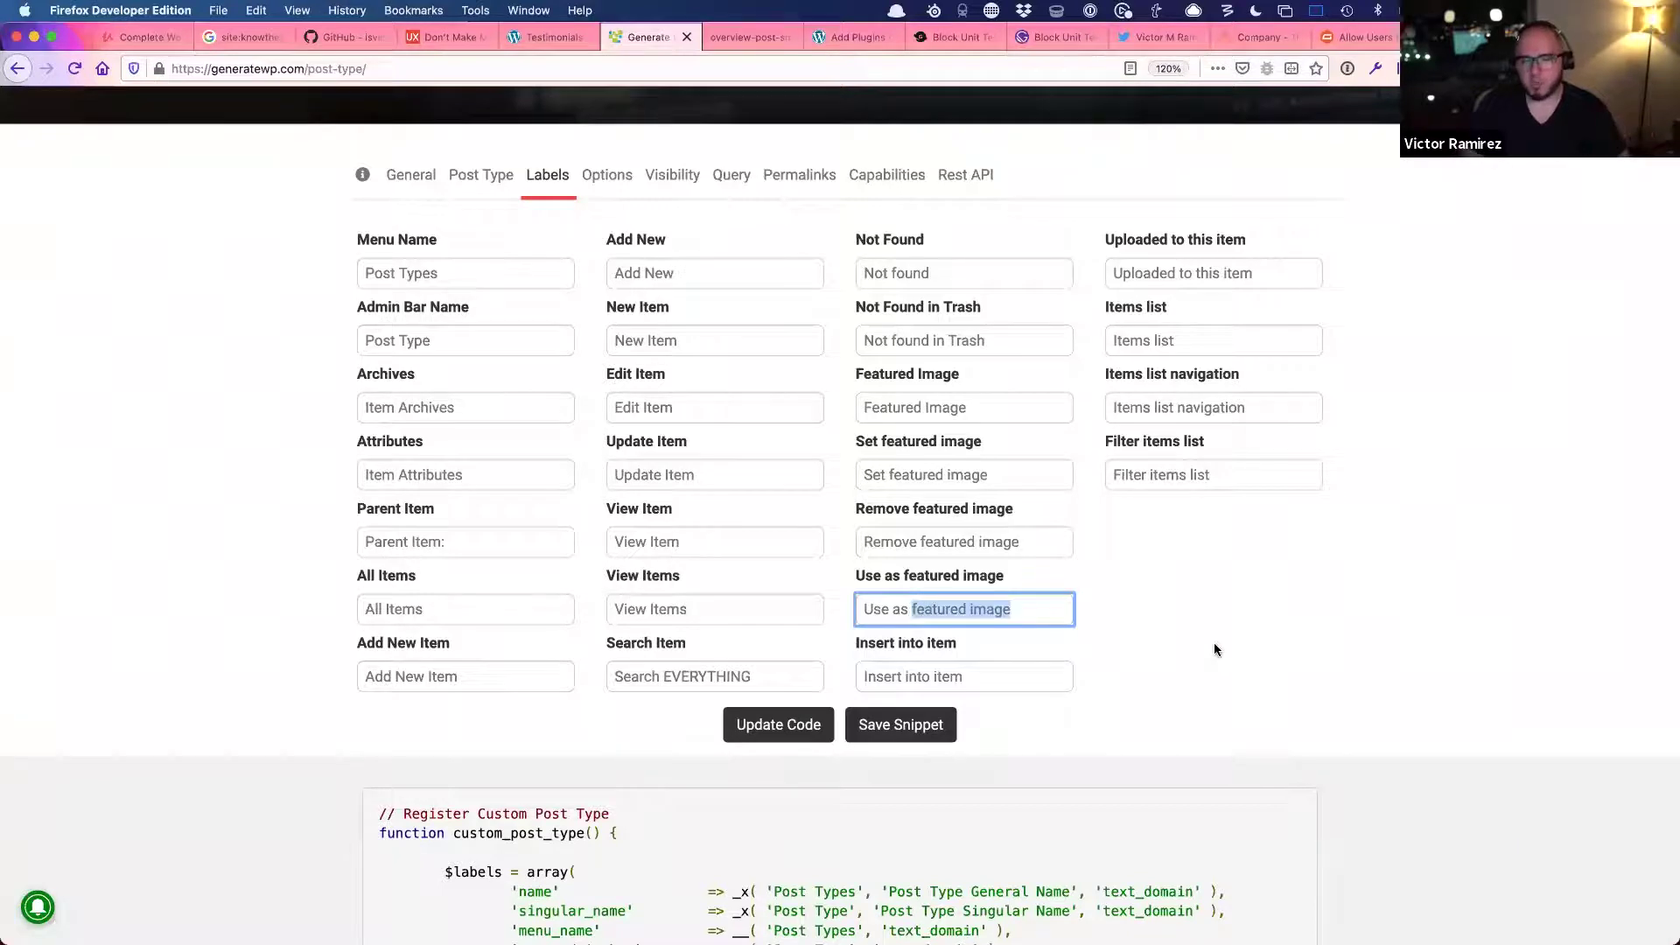
{"action": "type", "text": "test"}
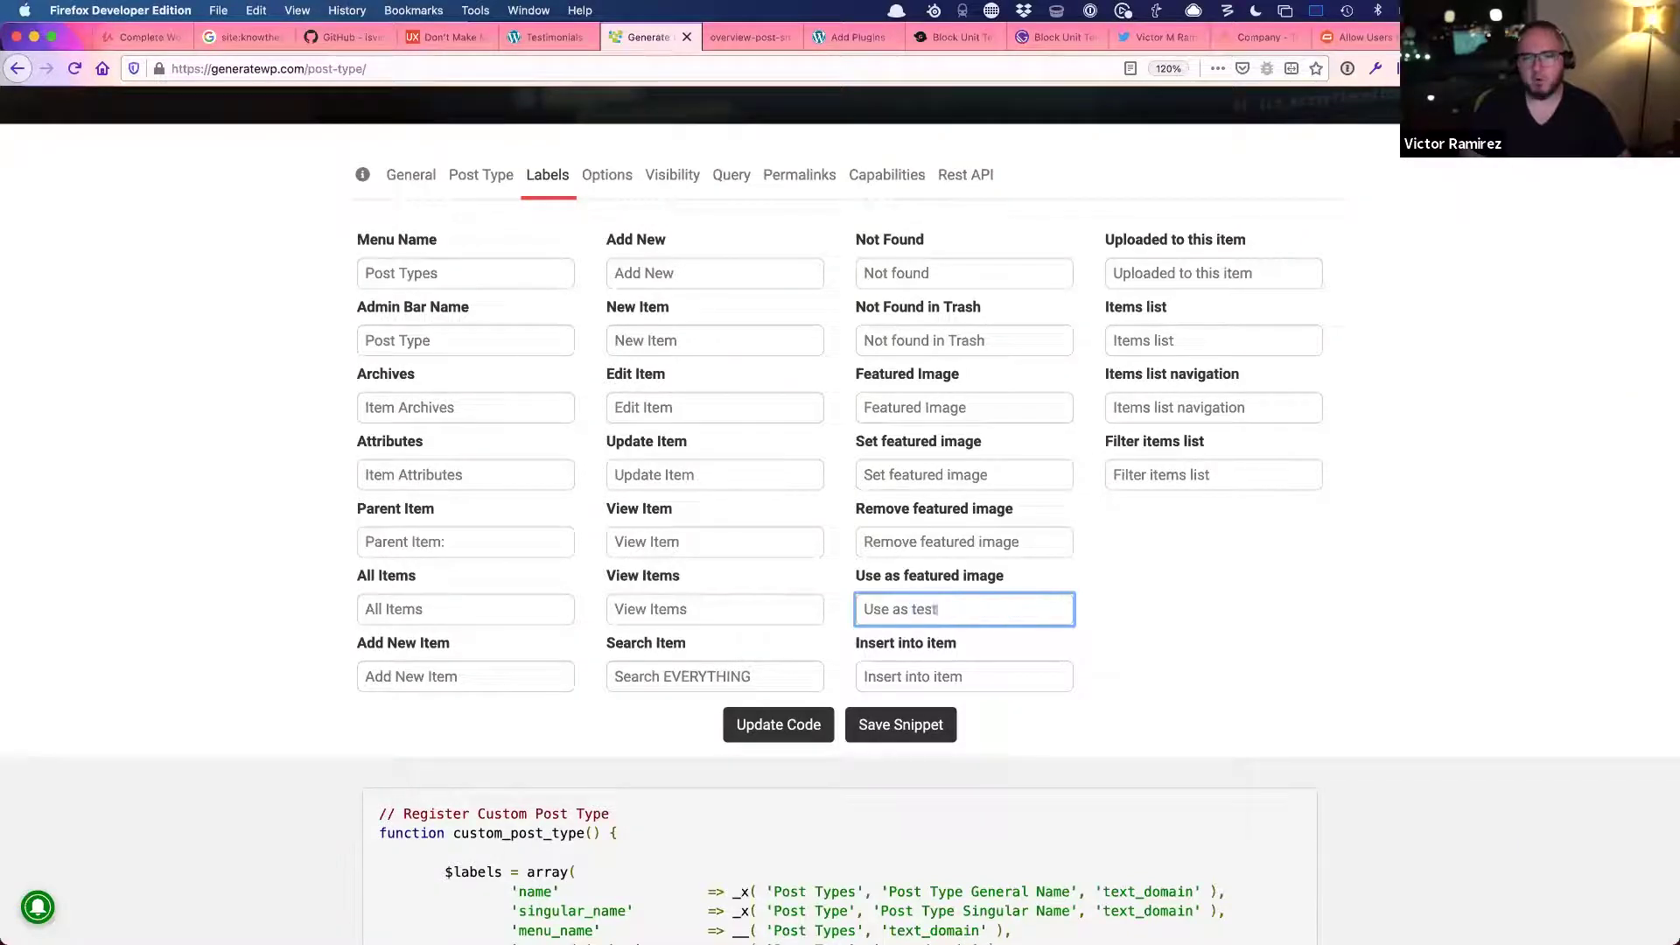
{"action": "type", "text": "imonail iamge"}
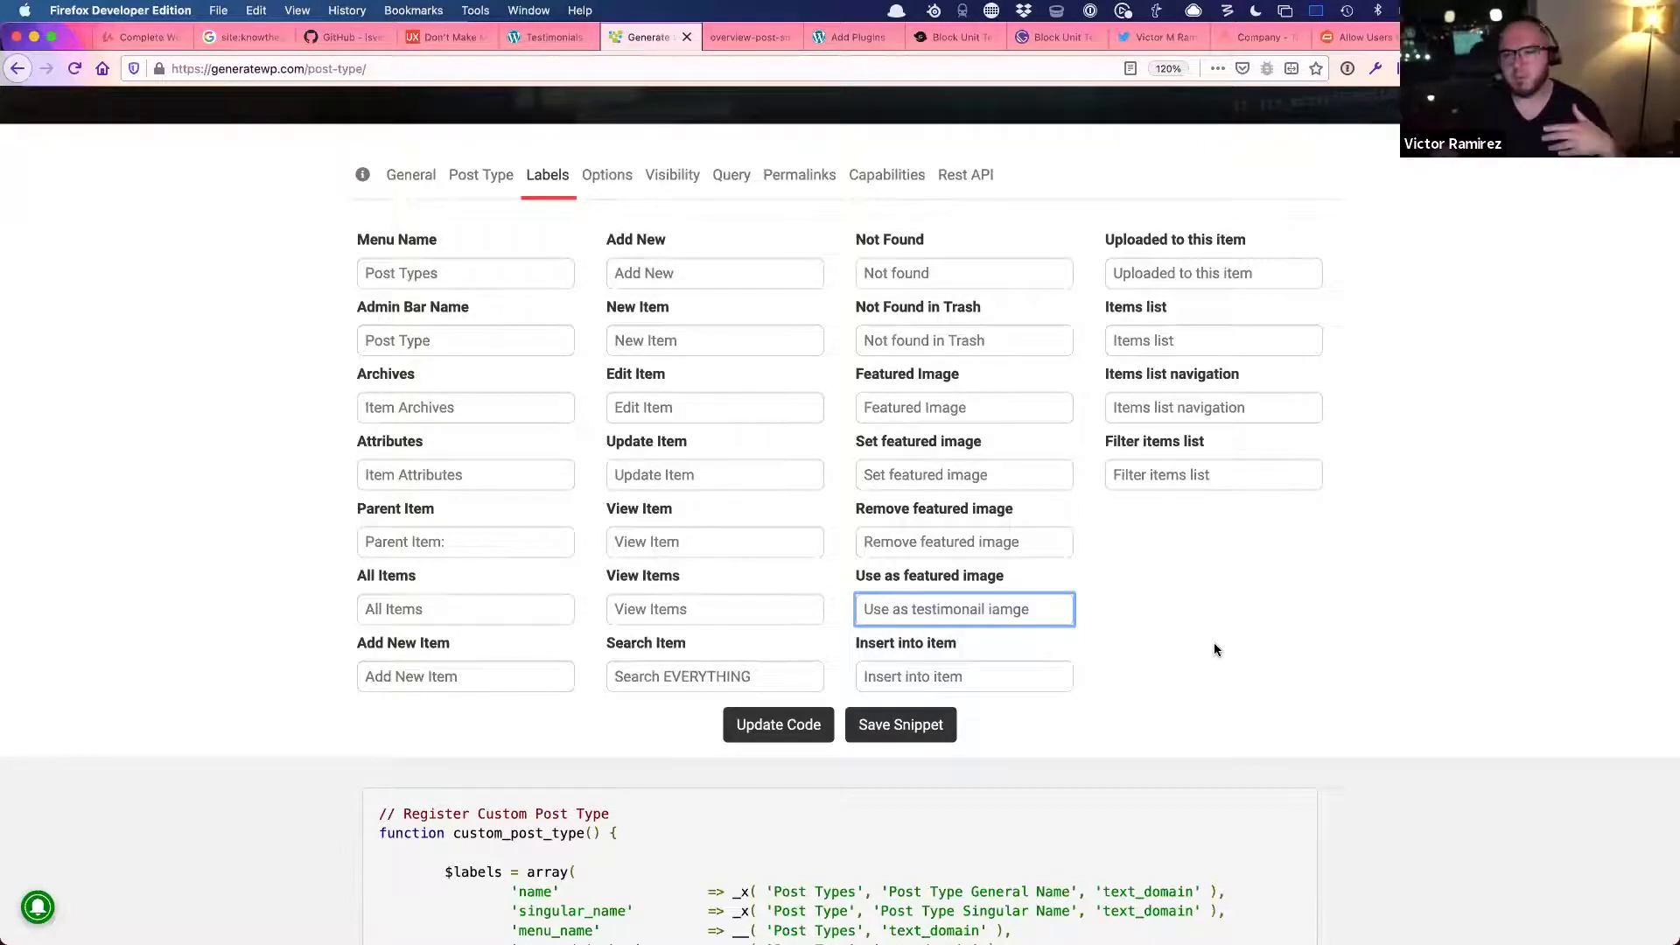
- Open the GenerateWP home page and look through its tools and generators, including the Admin category
{"action": "scroll", "coordinate": [244, 575], "scroll_direction": "up", "scroll_amount": 5}
{"action": "left_click", "coordinate": [244, 574]}
{"action": "left_click", "coordinate": [376, 129]}
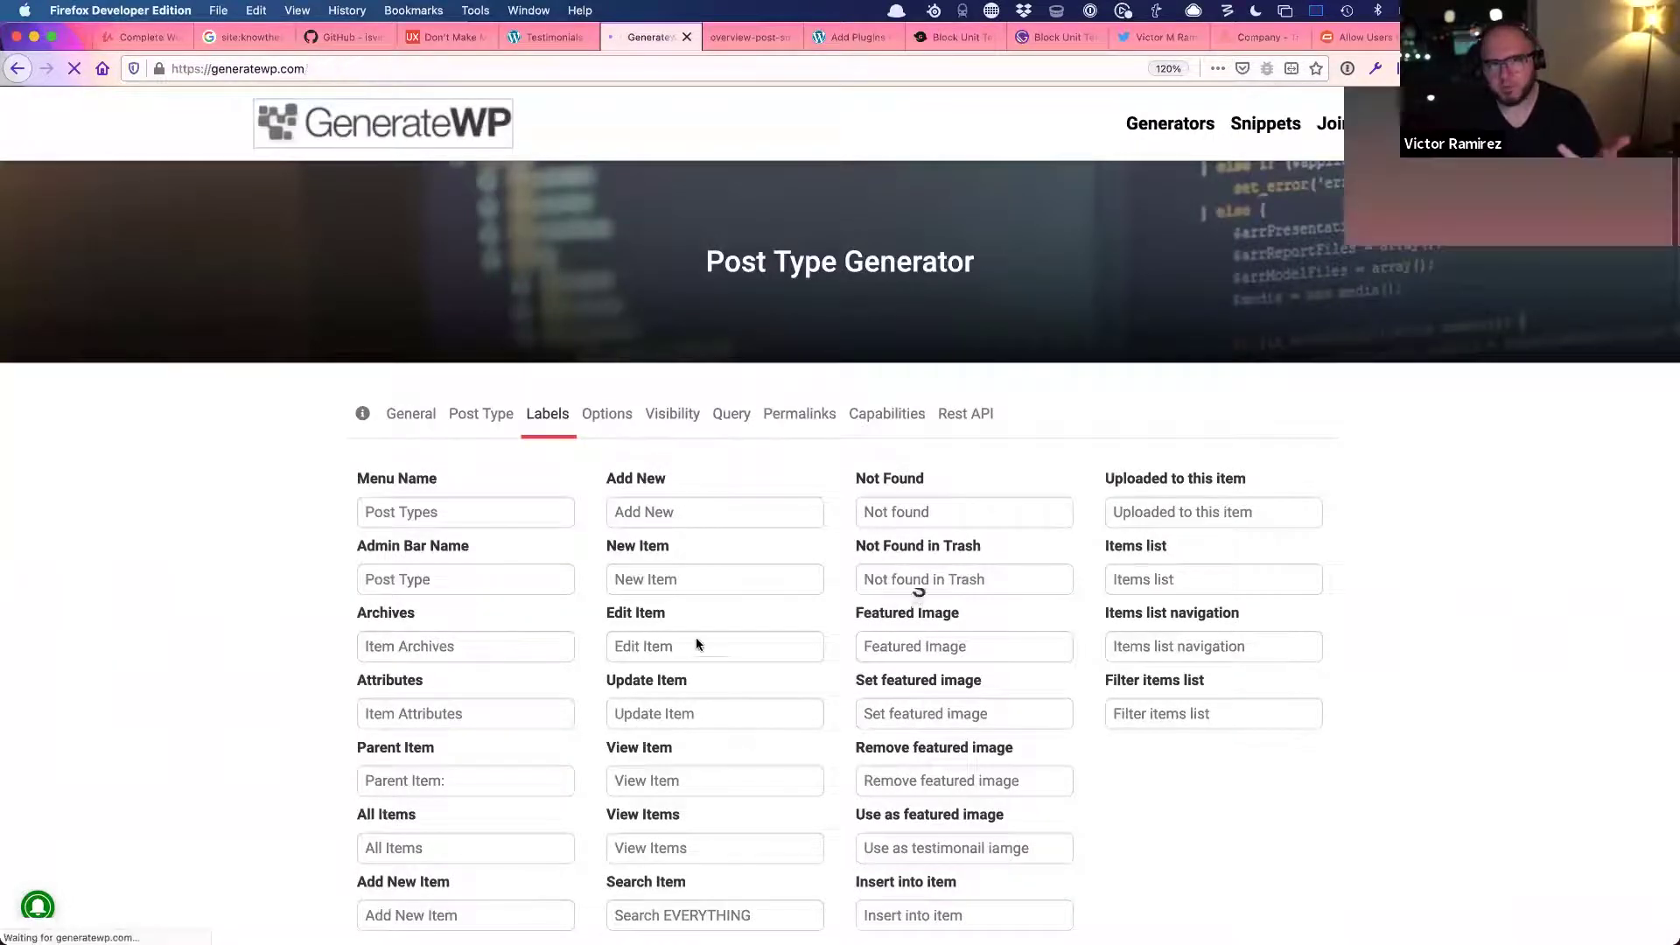
{"action": "scroll", "coordinate": [698, 645], "scroll_direction": "down", "scroll_amount": 10}
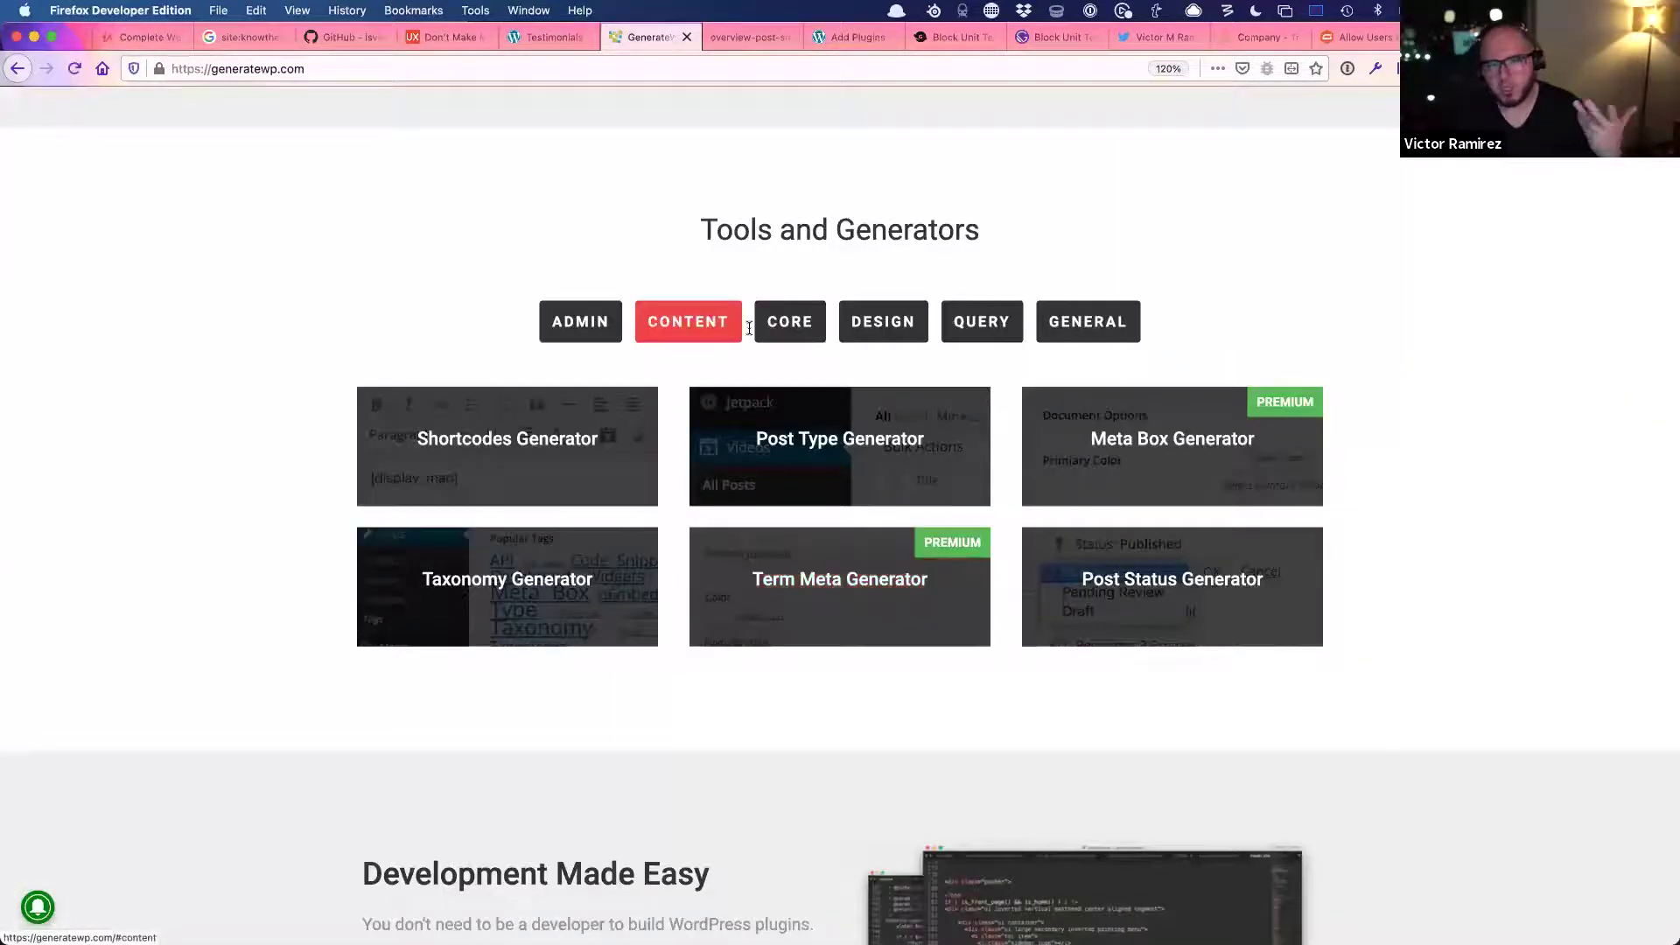
{"action": "left_click", "coordinate": [567, 320]}
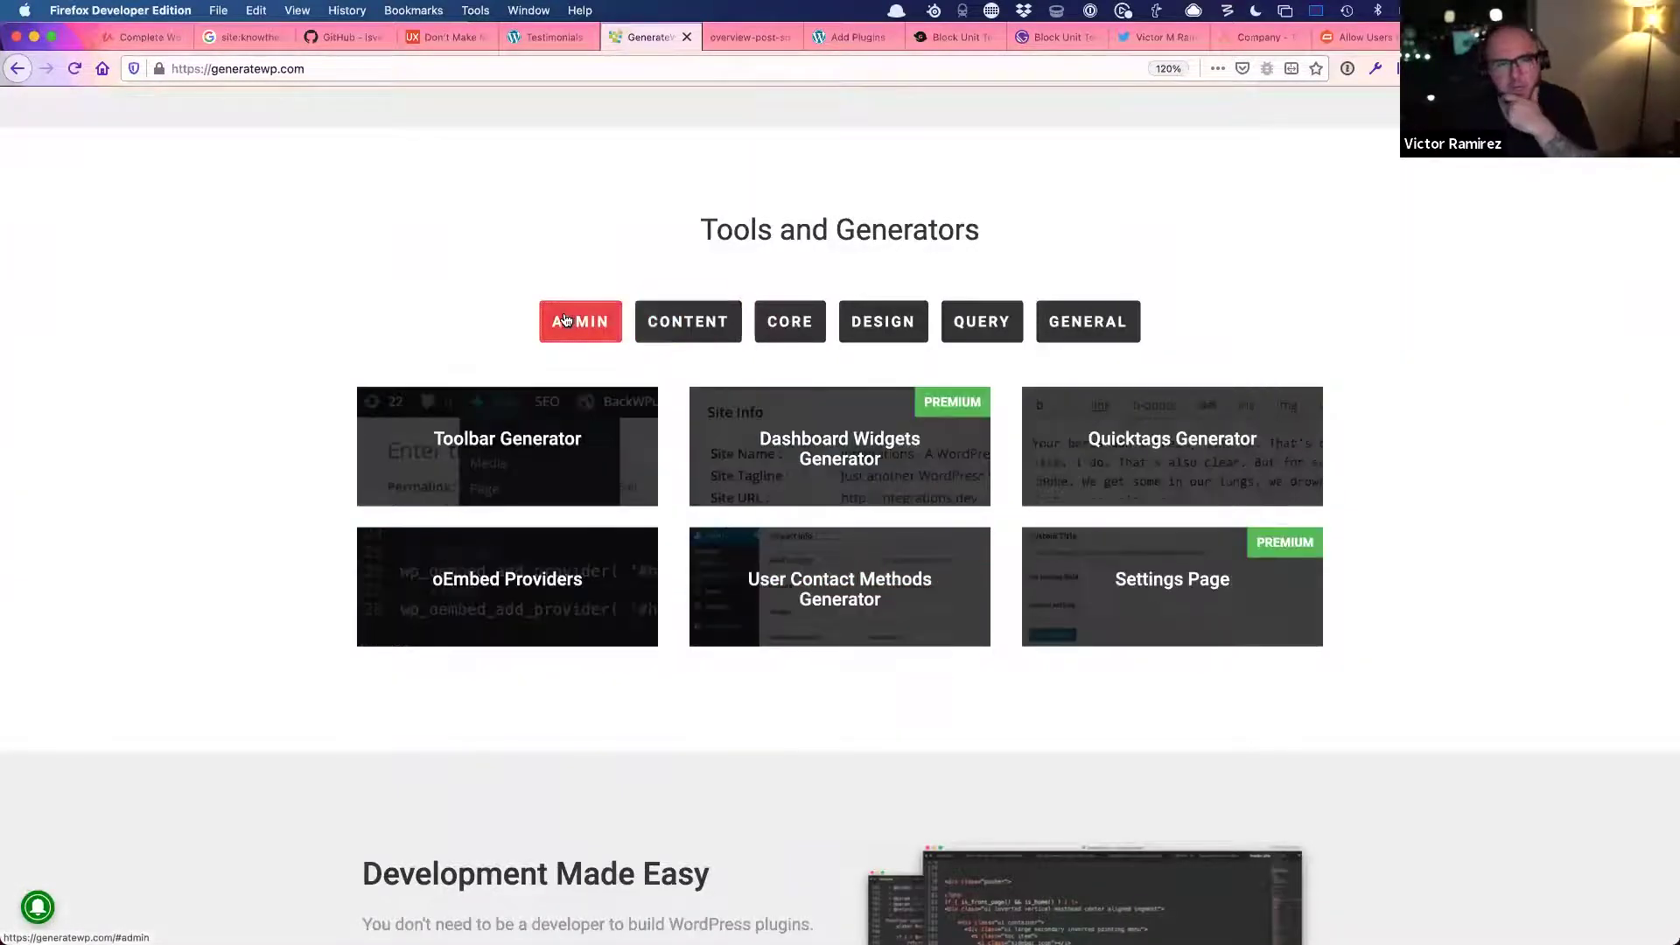
{"action": "scroll", "coordinate": [150, 598], "scroll_direction": "down", "scroll_amount": 2}
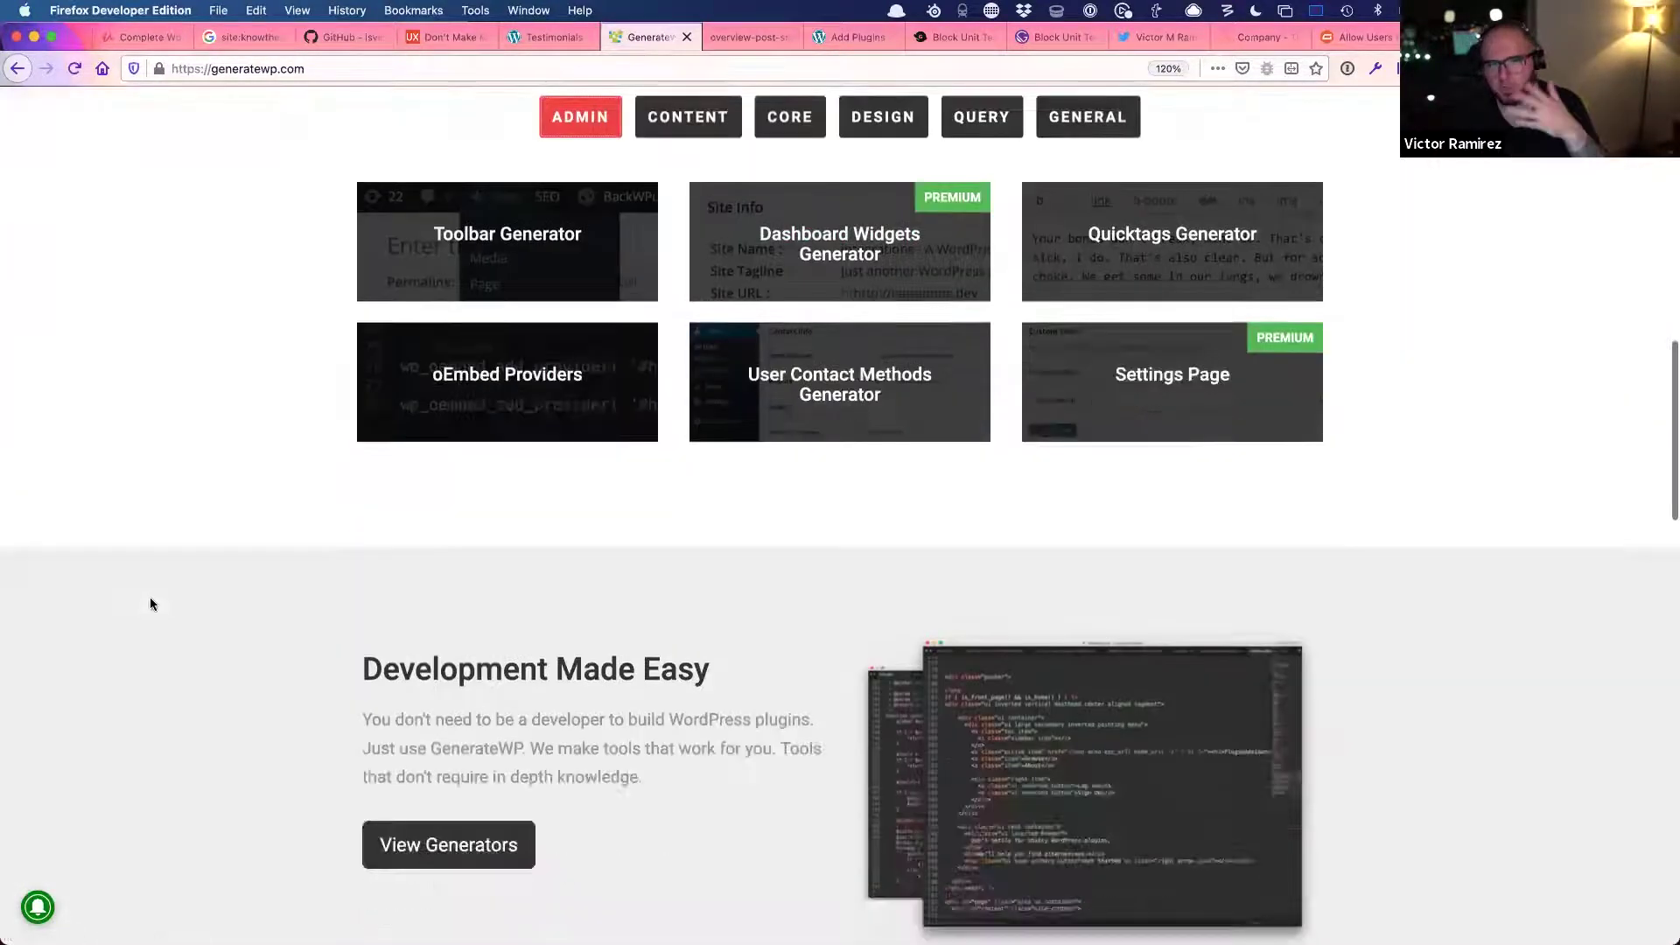
{"action": "scroll", "coordinate": [149, 597], "scroll_direction": "up", "scroll_amount": 8}
- Return to the WordPress testimonials list, switch to Visual Studio Code, and view the start of wcphx-functions.php
{"action": "left_click", "coordinate": [518, 38]}
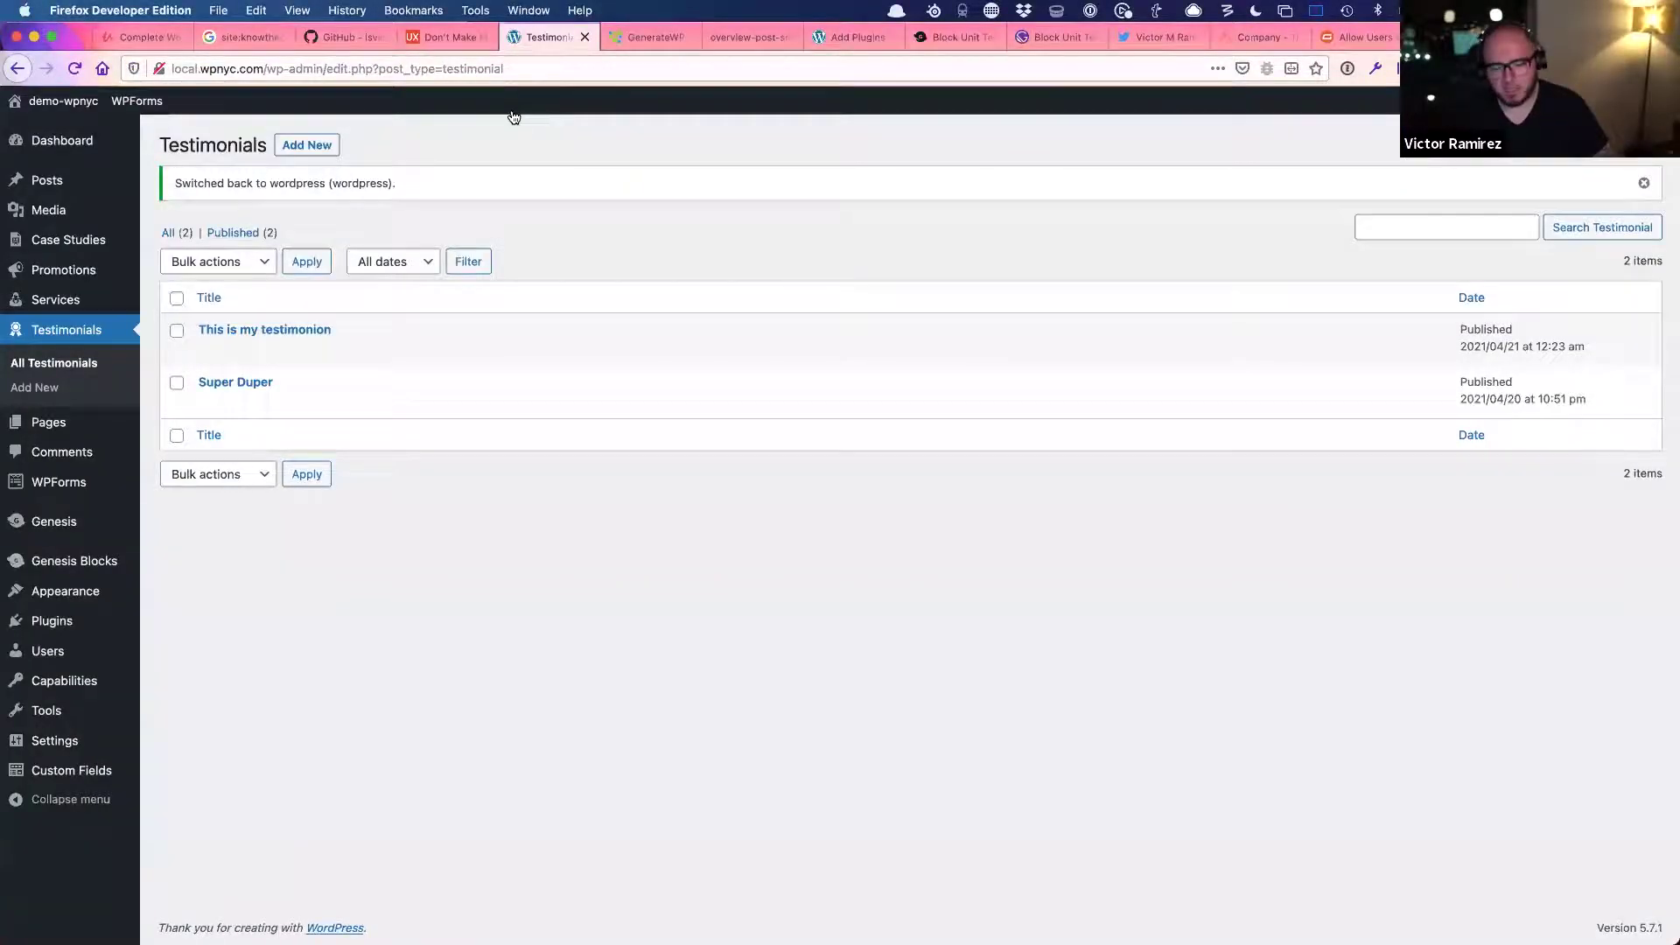
{"action": "key", "text": "super+Tab"}
{"action": "scroll", "coordinate": [244, 439], "scroll_direction": "up", "scroll_amount": 5}
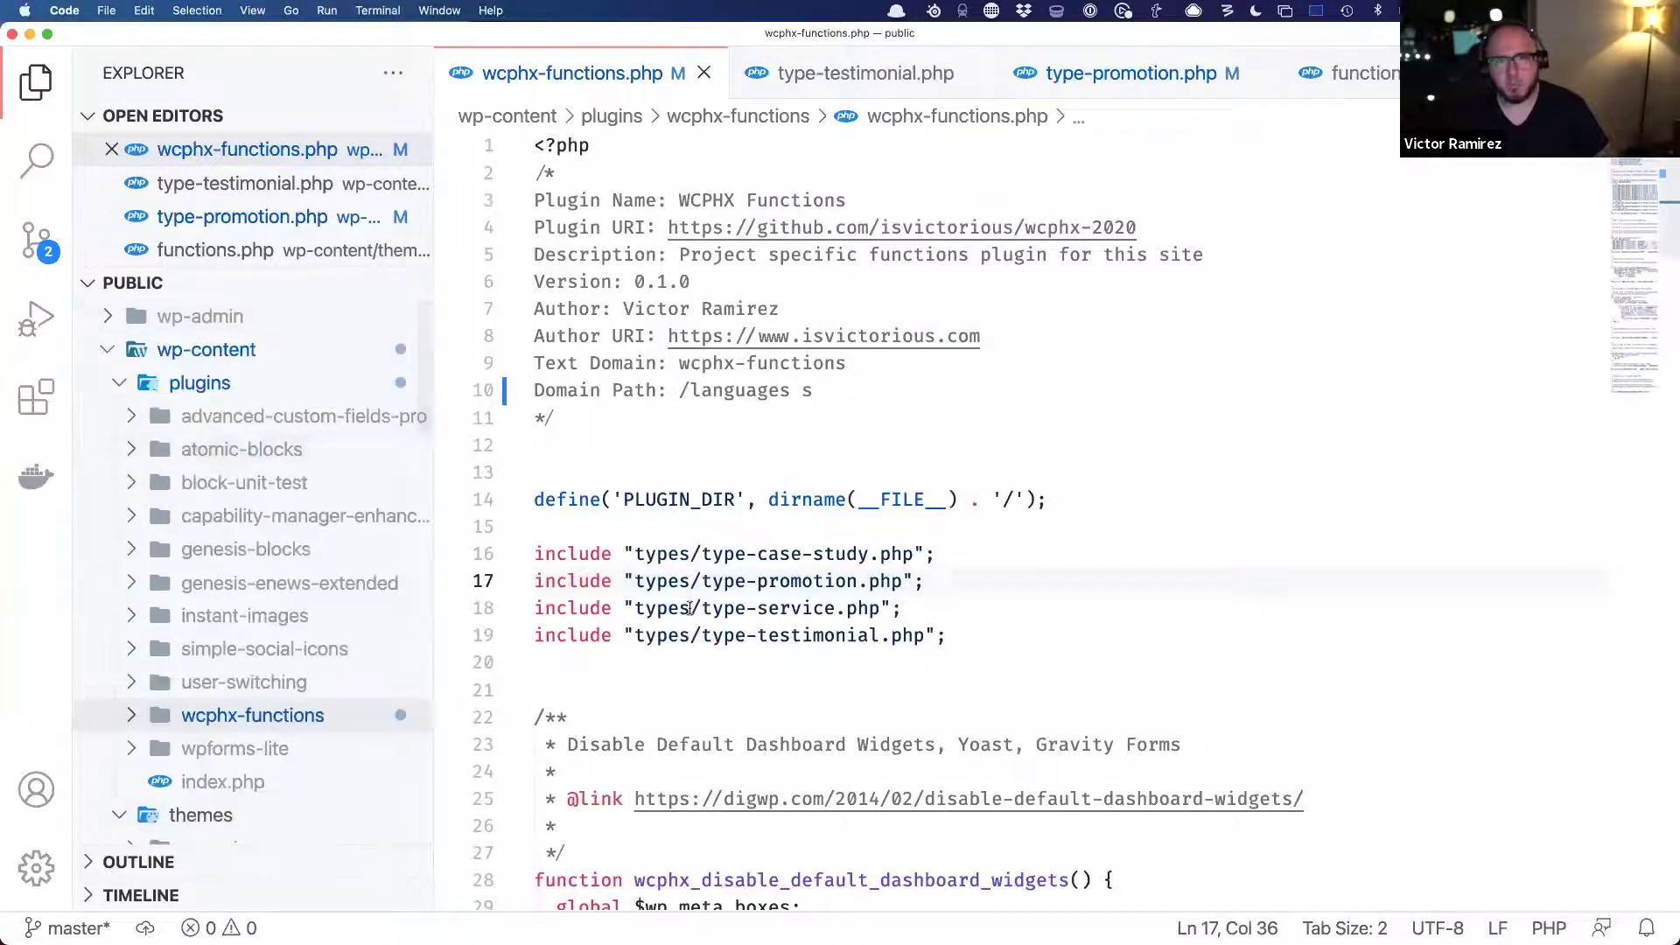
- Expand the wcphx-functions plugin's types folder and review the labels, rewrite and args arrays in type-case-study.php
{"action": "left_click", "coordinate": [134, 716]}
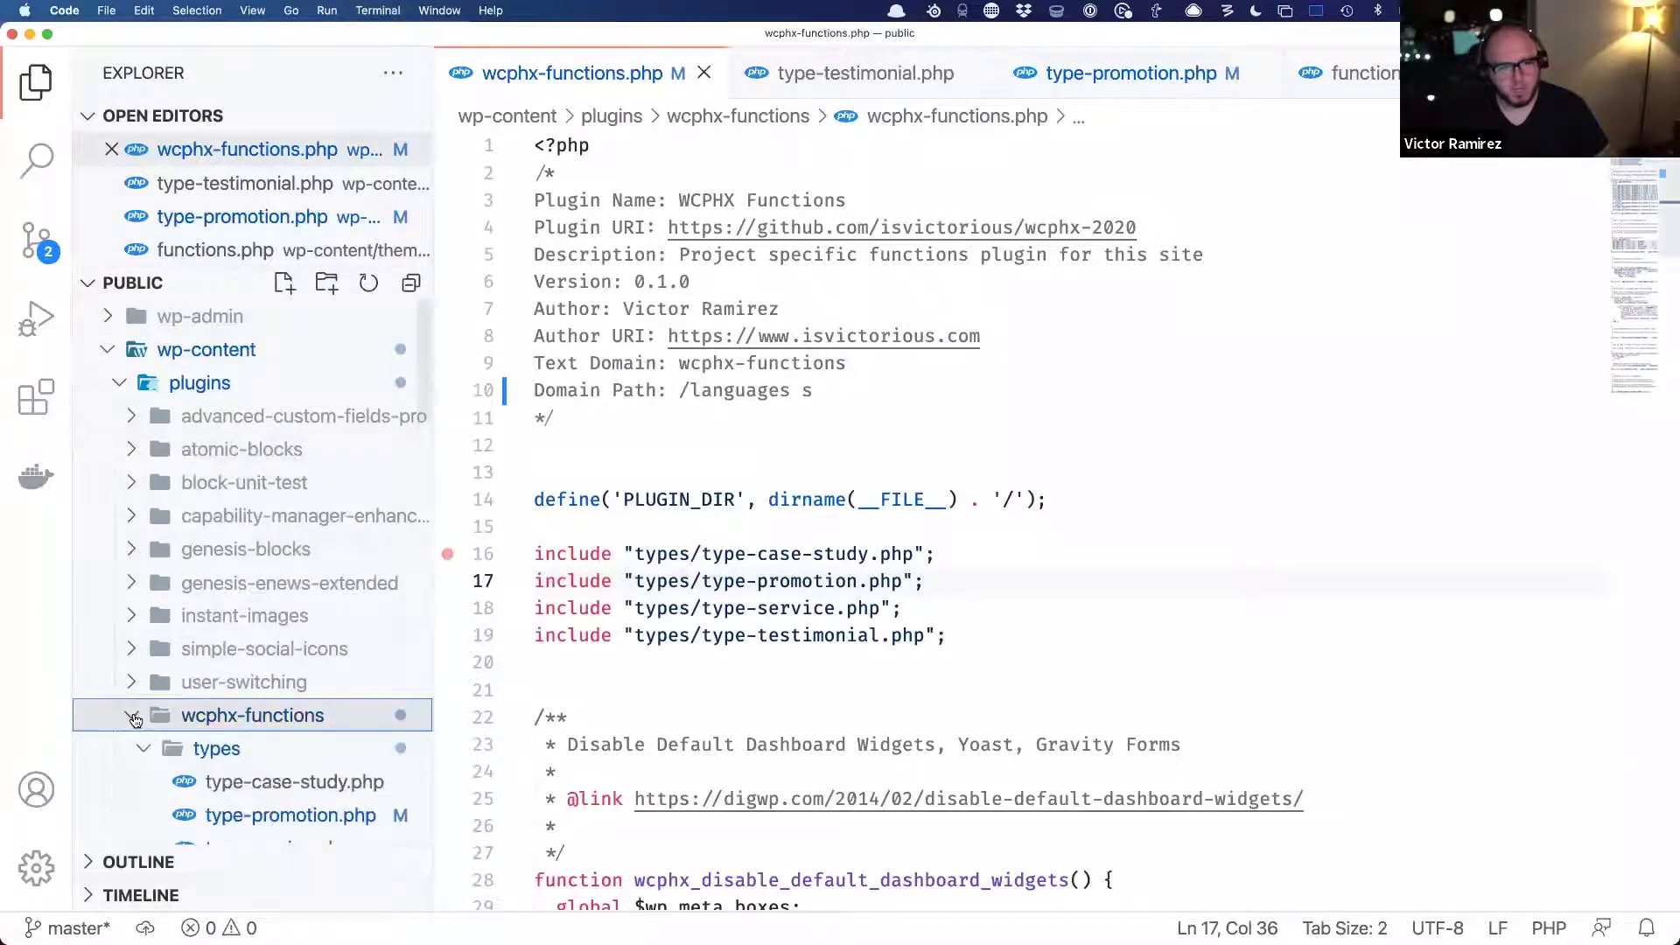
{"action": "scroll", "coordinate": [134, 716], "scroll_direction": "down", "scroll_amount": 3}
{"action": "left_click", "coordinate": [230, 632]}
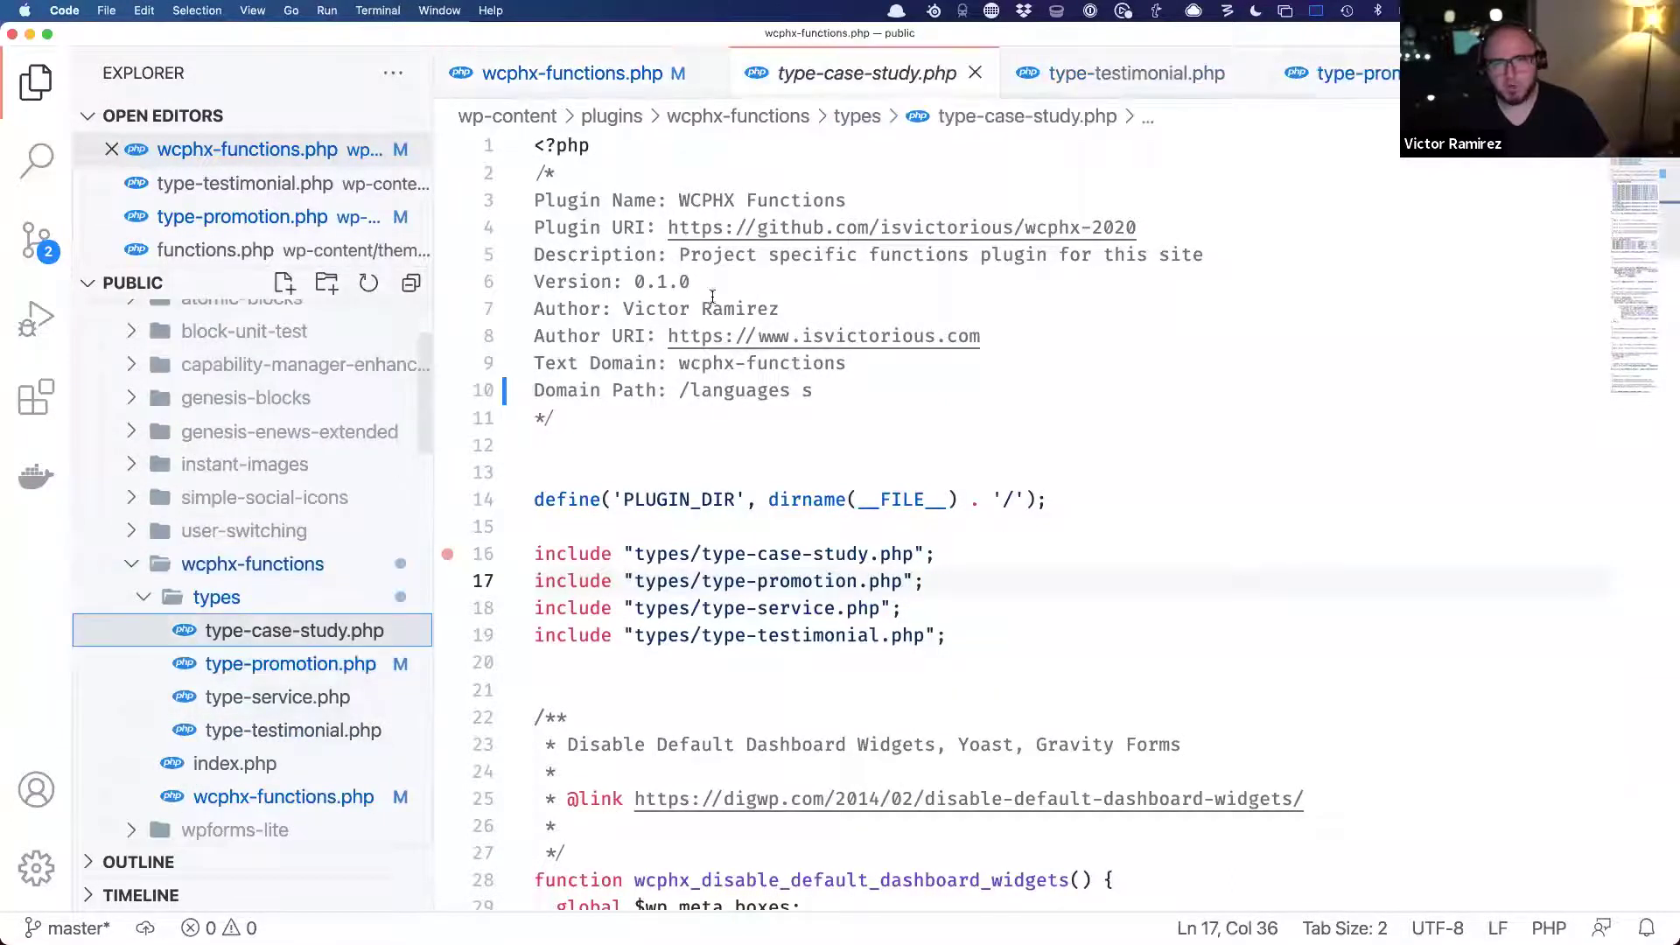
{"action": "scroll", "coordinate": [1069, 515], "scroll_direction": "down", "scroll_amount": 3}
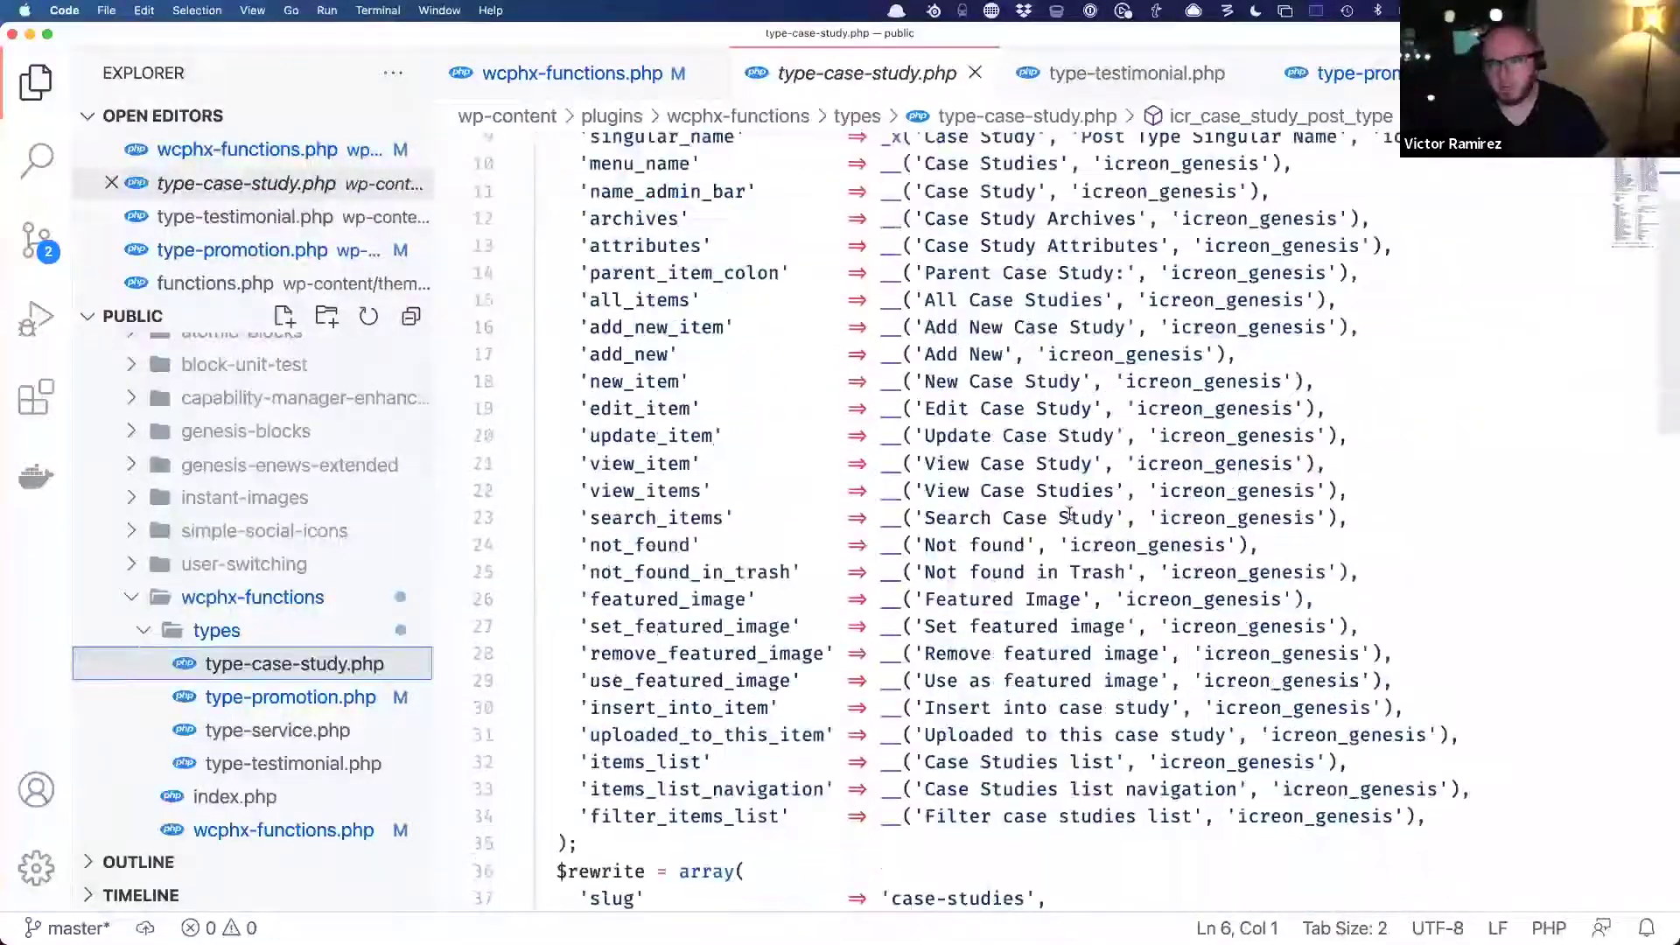
{"action": "scroll", "coordinate": [1070, 514], "scroll_direction": "down", "scroll_amount": 7}
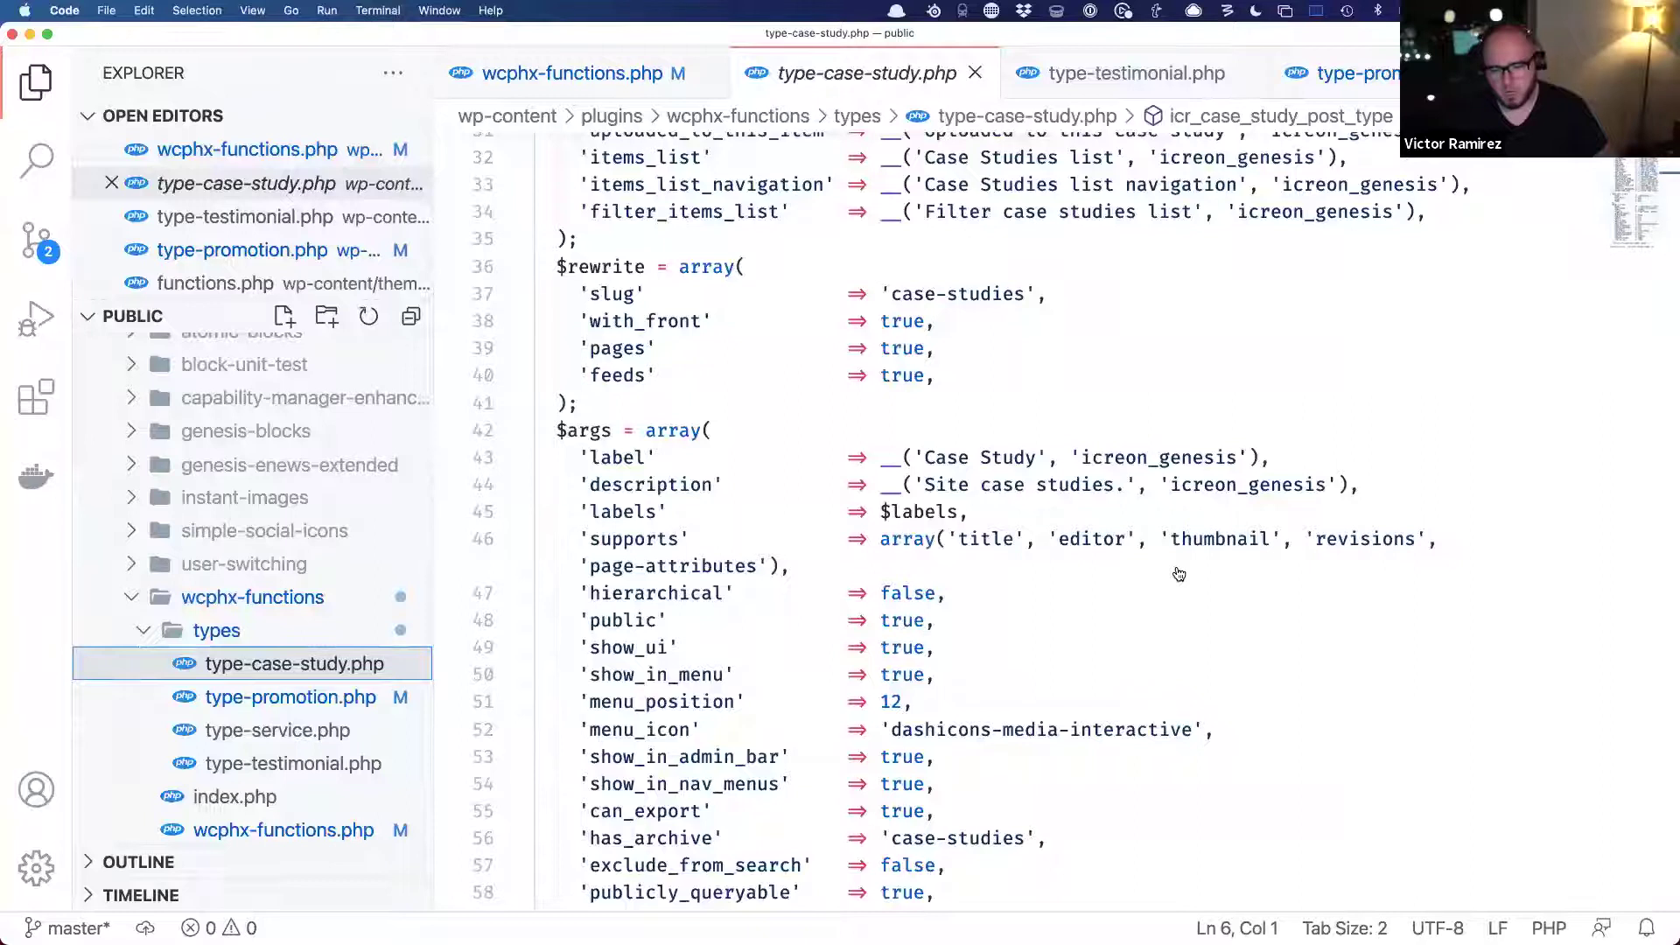
- Switch to the WCPHX Slides presentation and advance to the slide "1. Custom UX in the admin"
{"action": "key", "text": "super+Tab"}
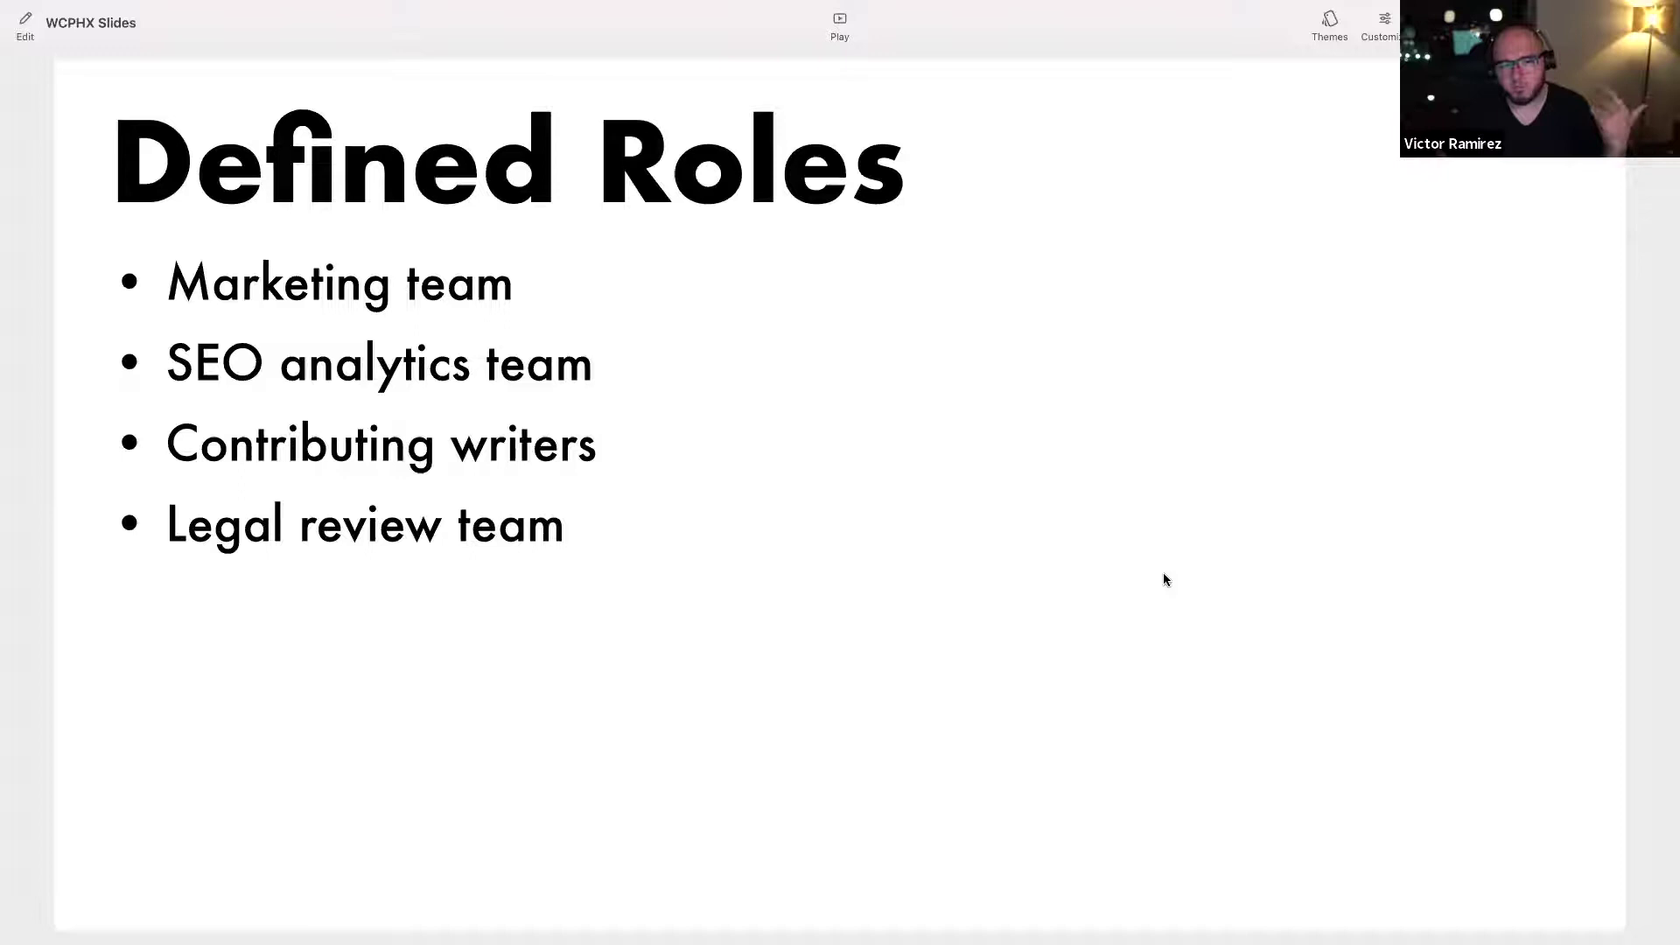
{"action": "key", "text": "Right"}
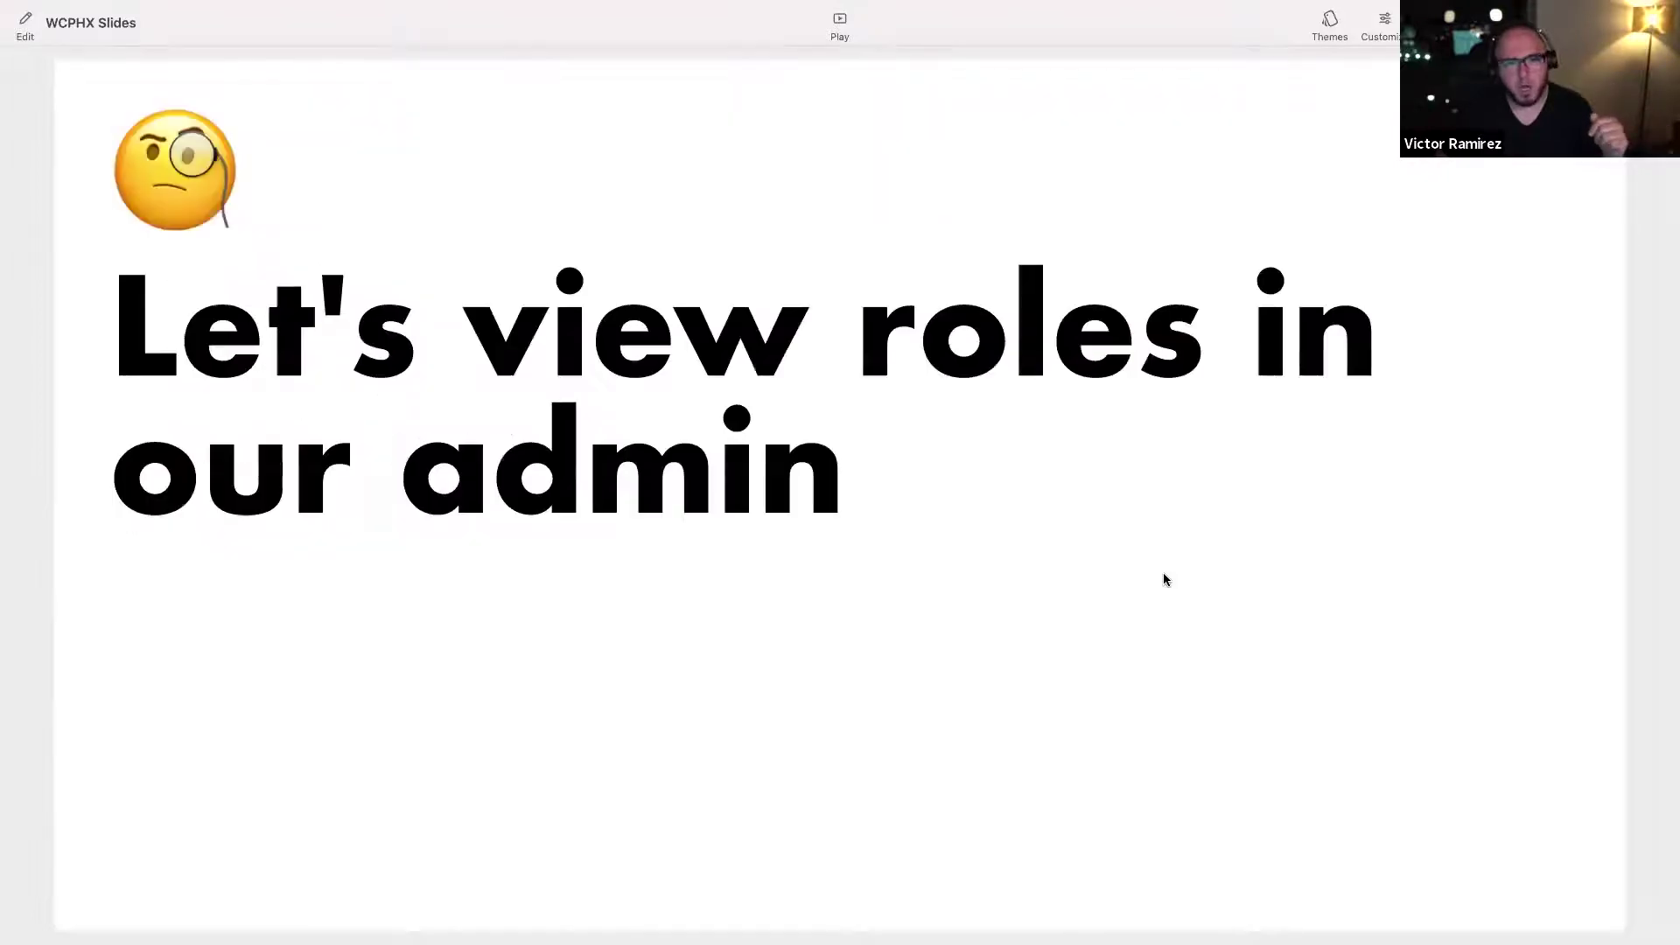
{"action": "key", "text": "Right"}
{"action": "key", "text": "Left"}
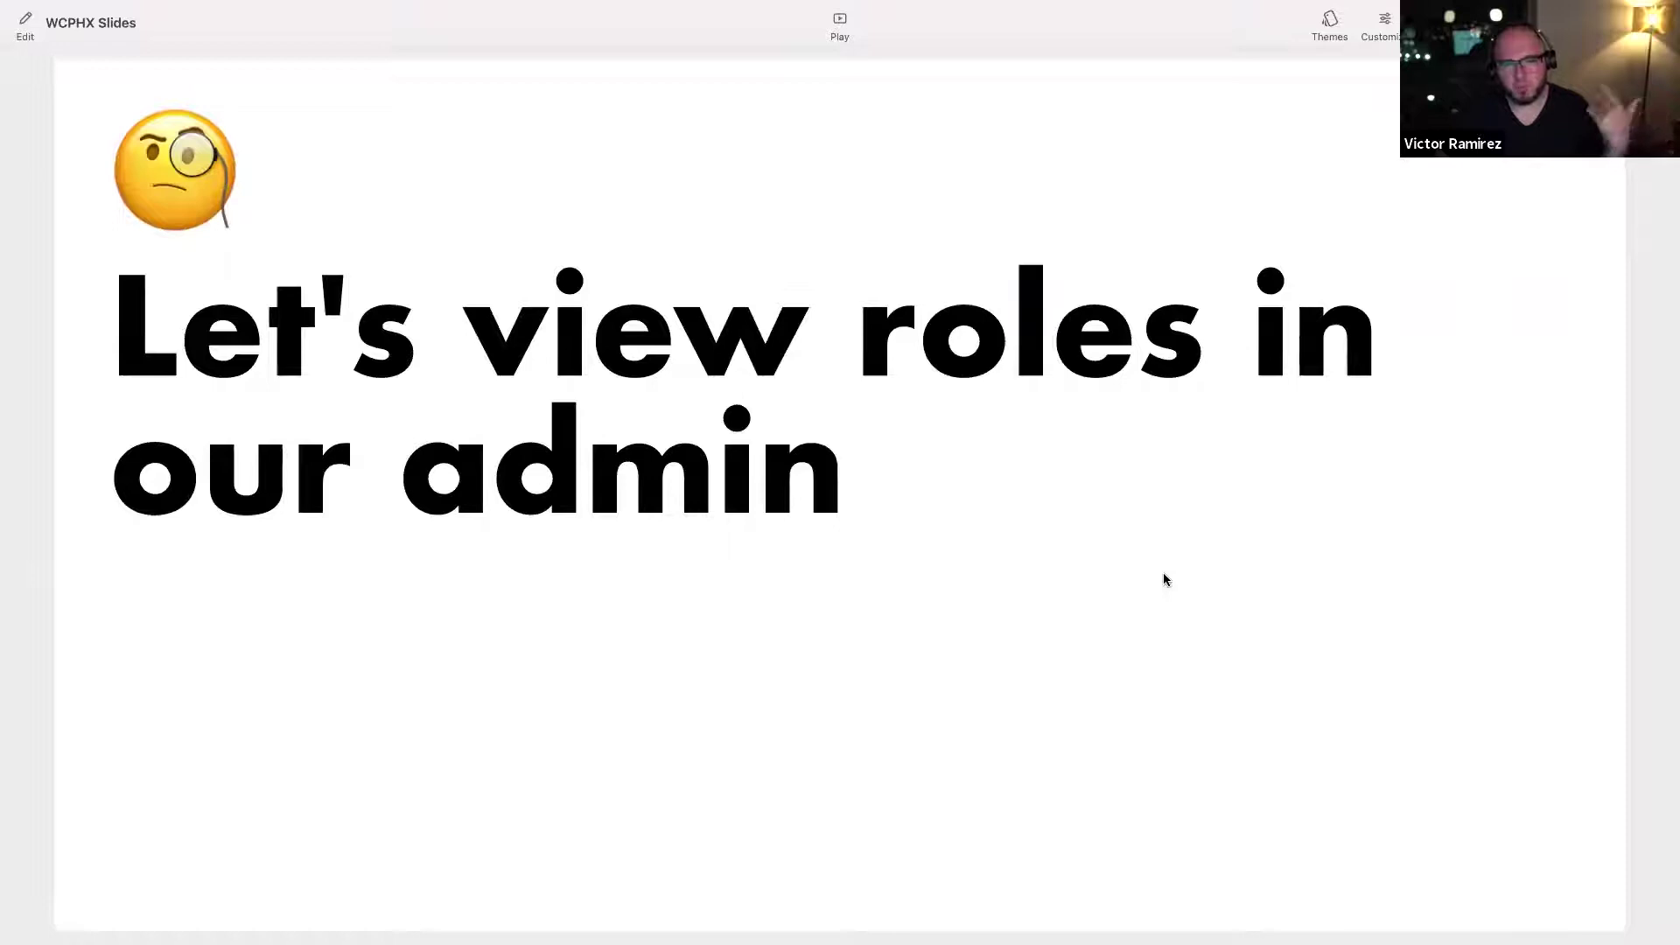
{"action": "key", "text": "Right"}
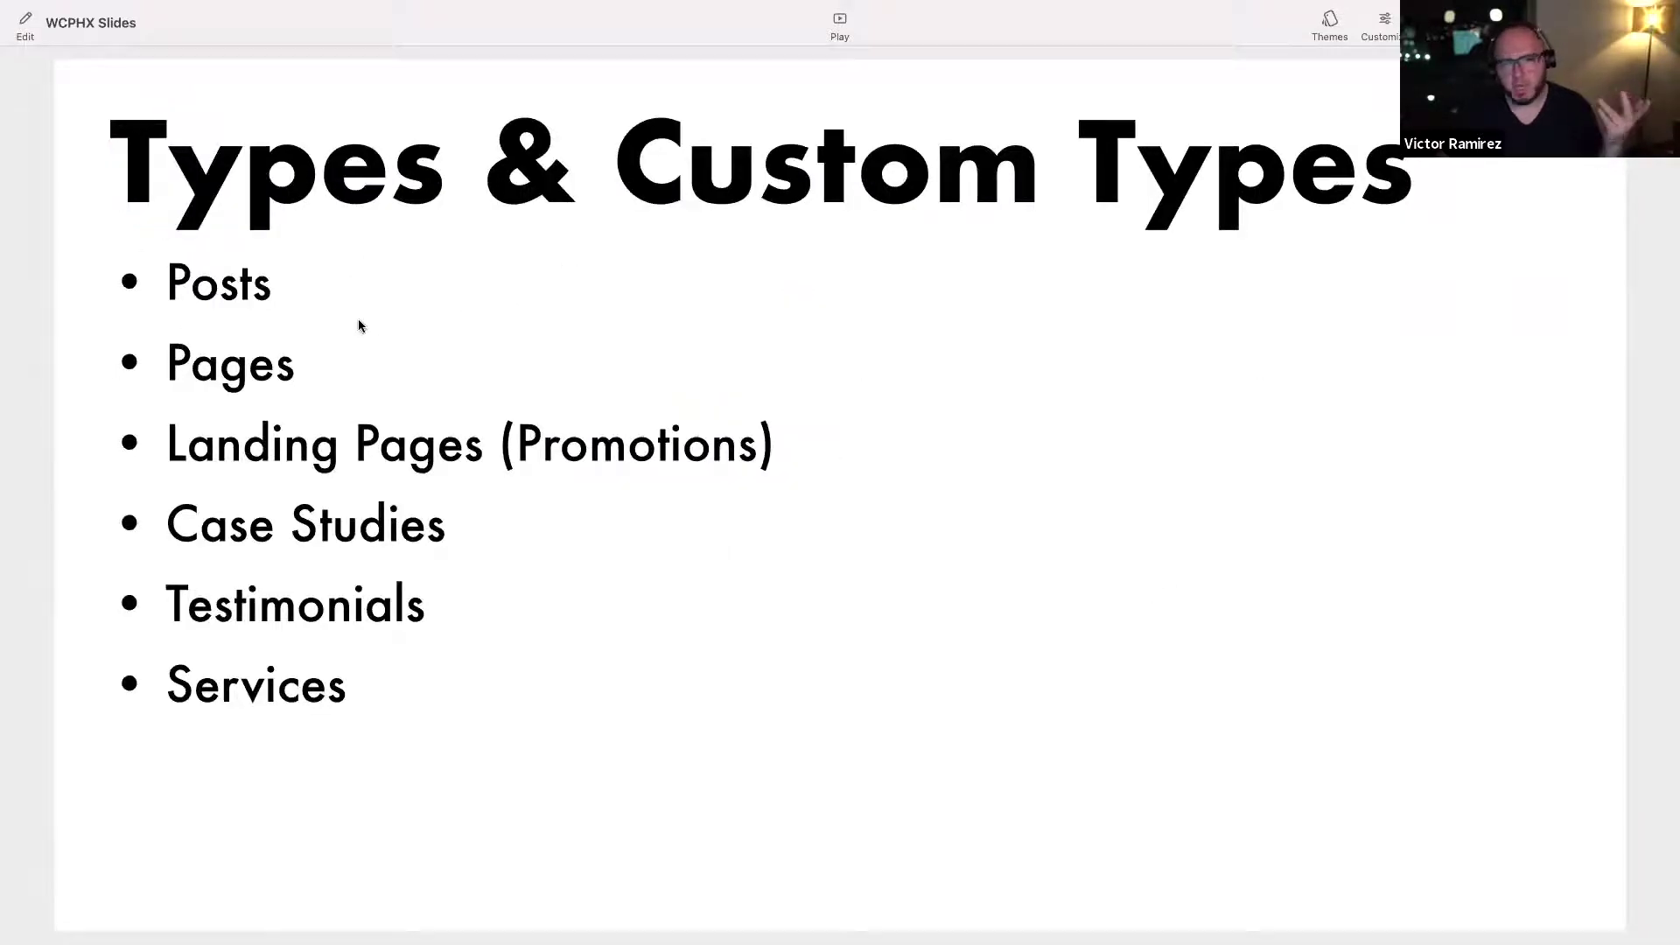
{"action": "key", "text": "Right"}
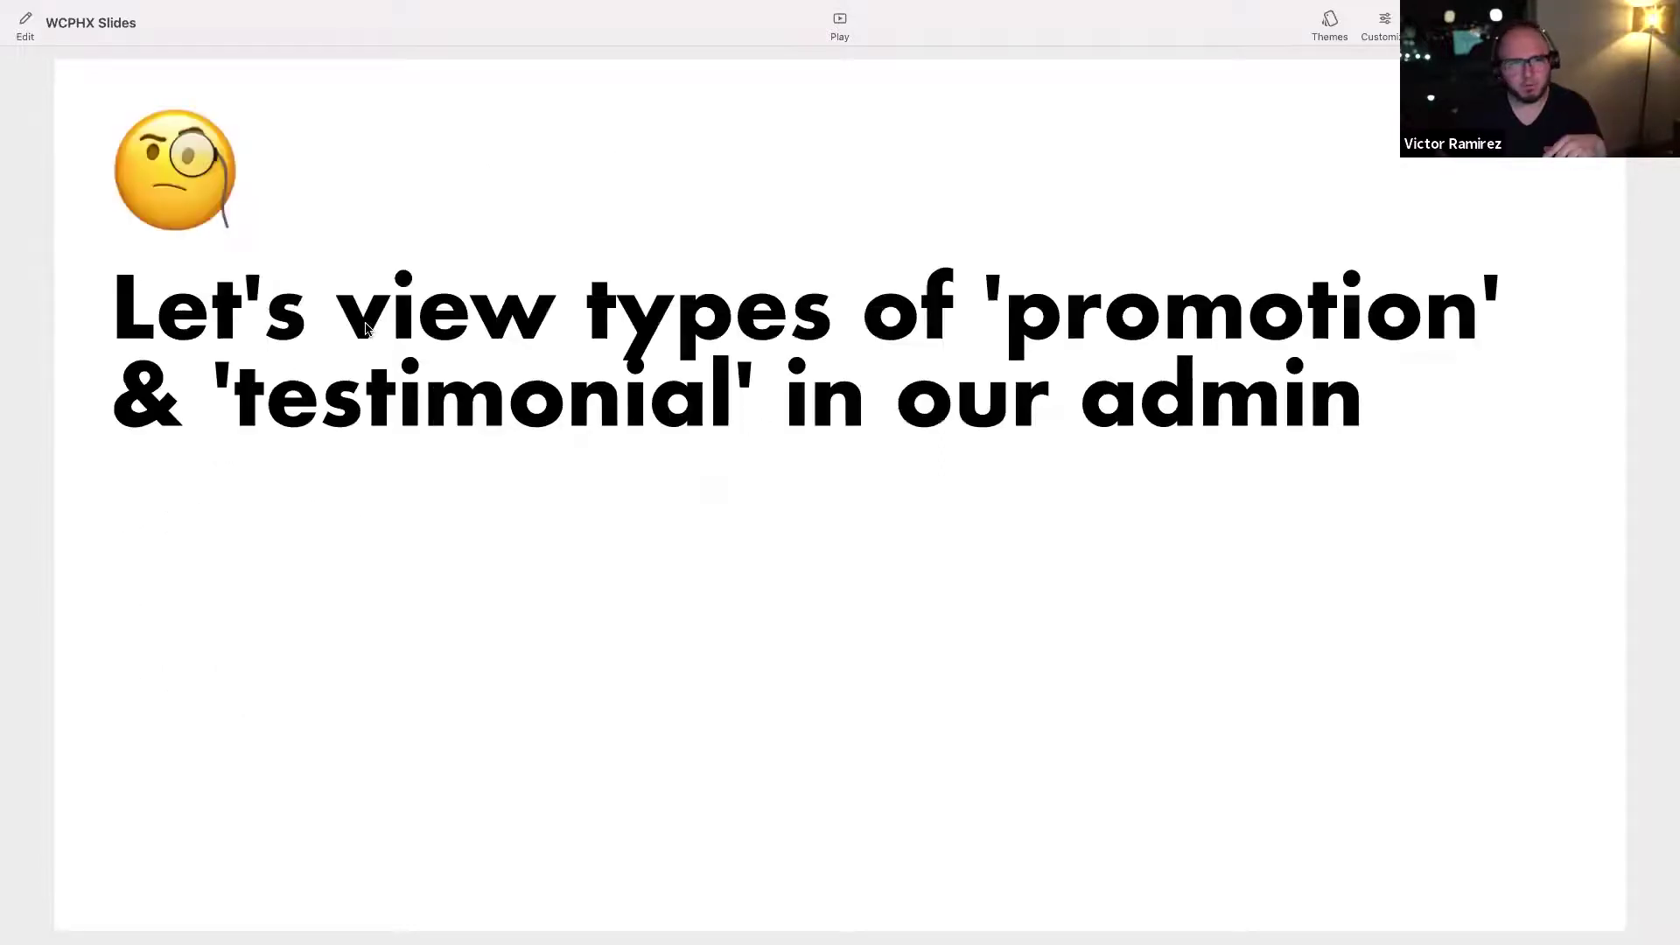
{"action": "key", "text": "Right"}
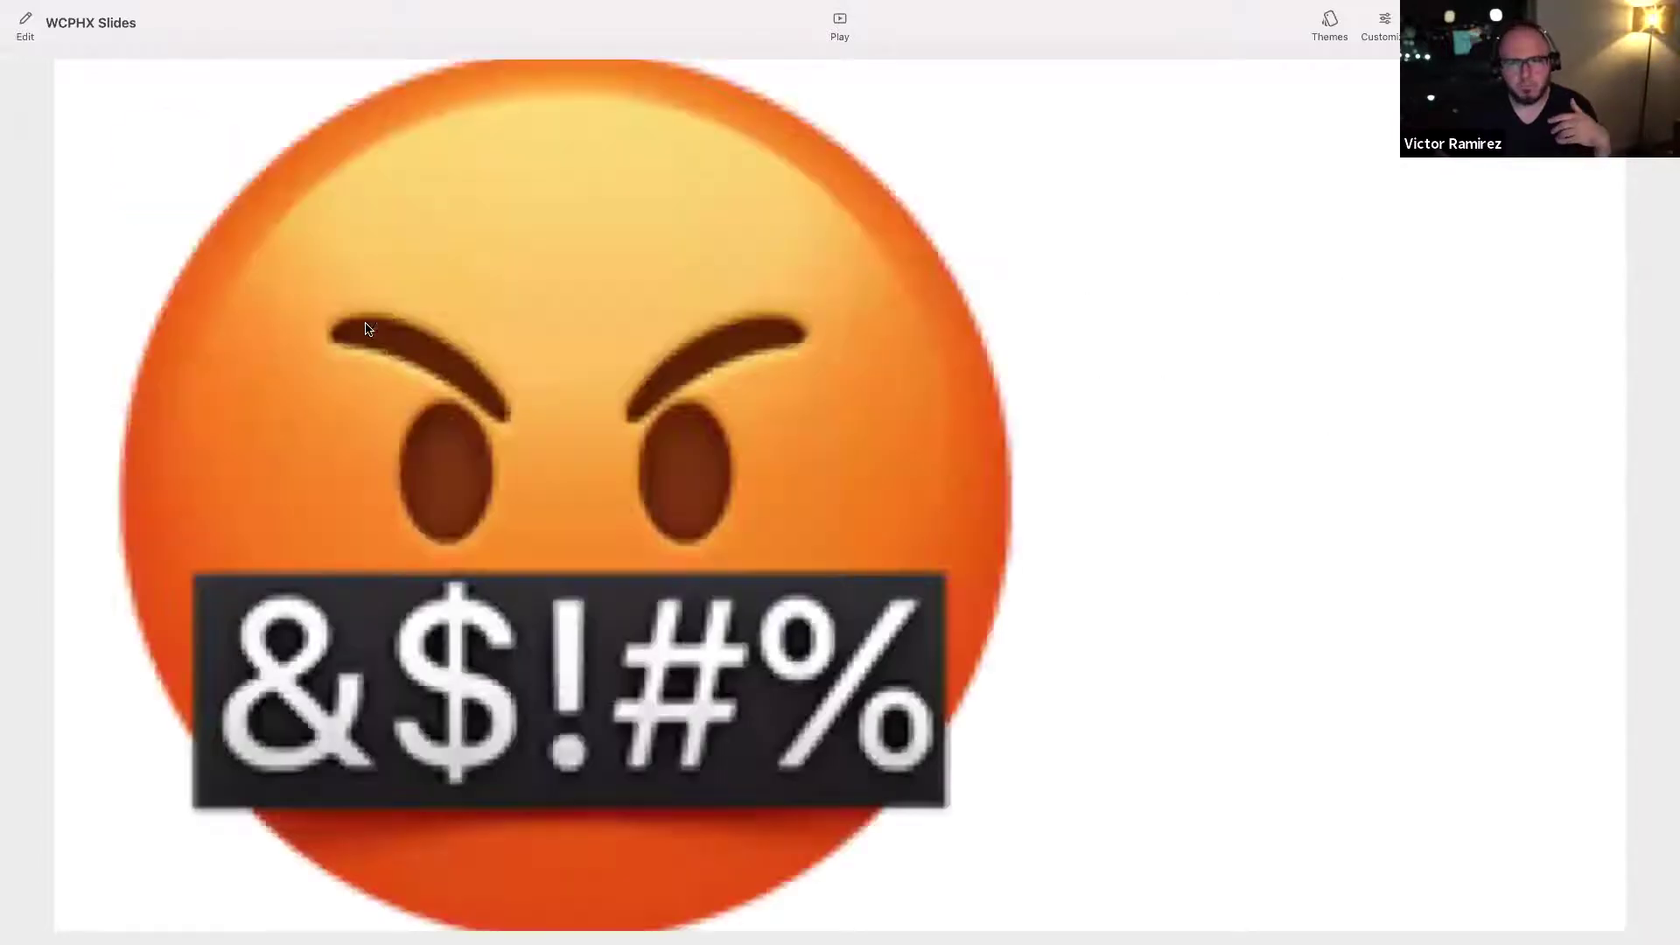
{"action": "key", "text": "Right"}
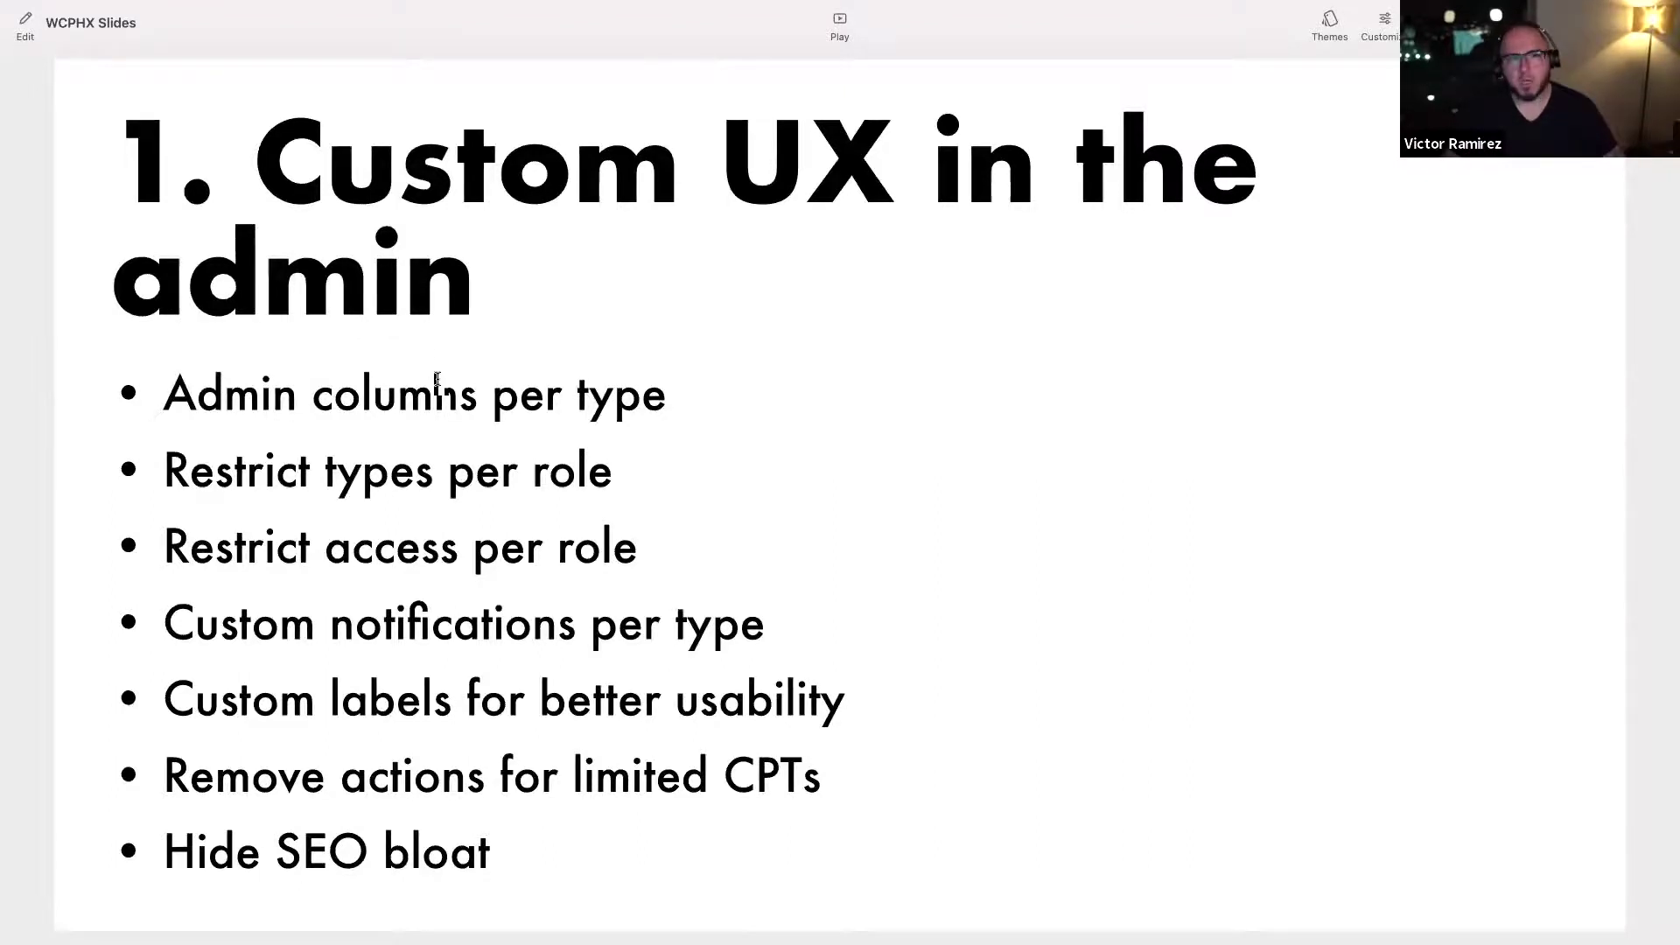
- Return to the WordPress testimonials list in Firefox and view the full and quick edit forms of "This is my testimonion" without changing it
{"action": "key", "text": "ctrl+Right"}
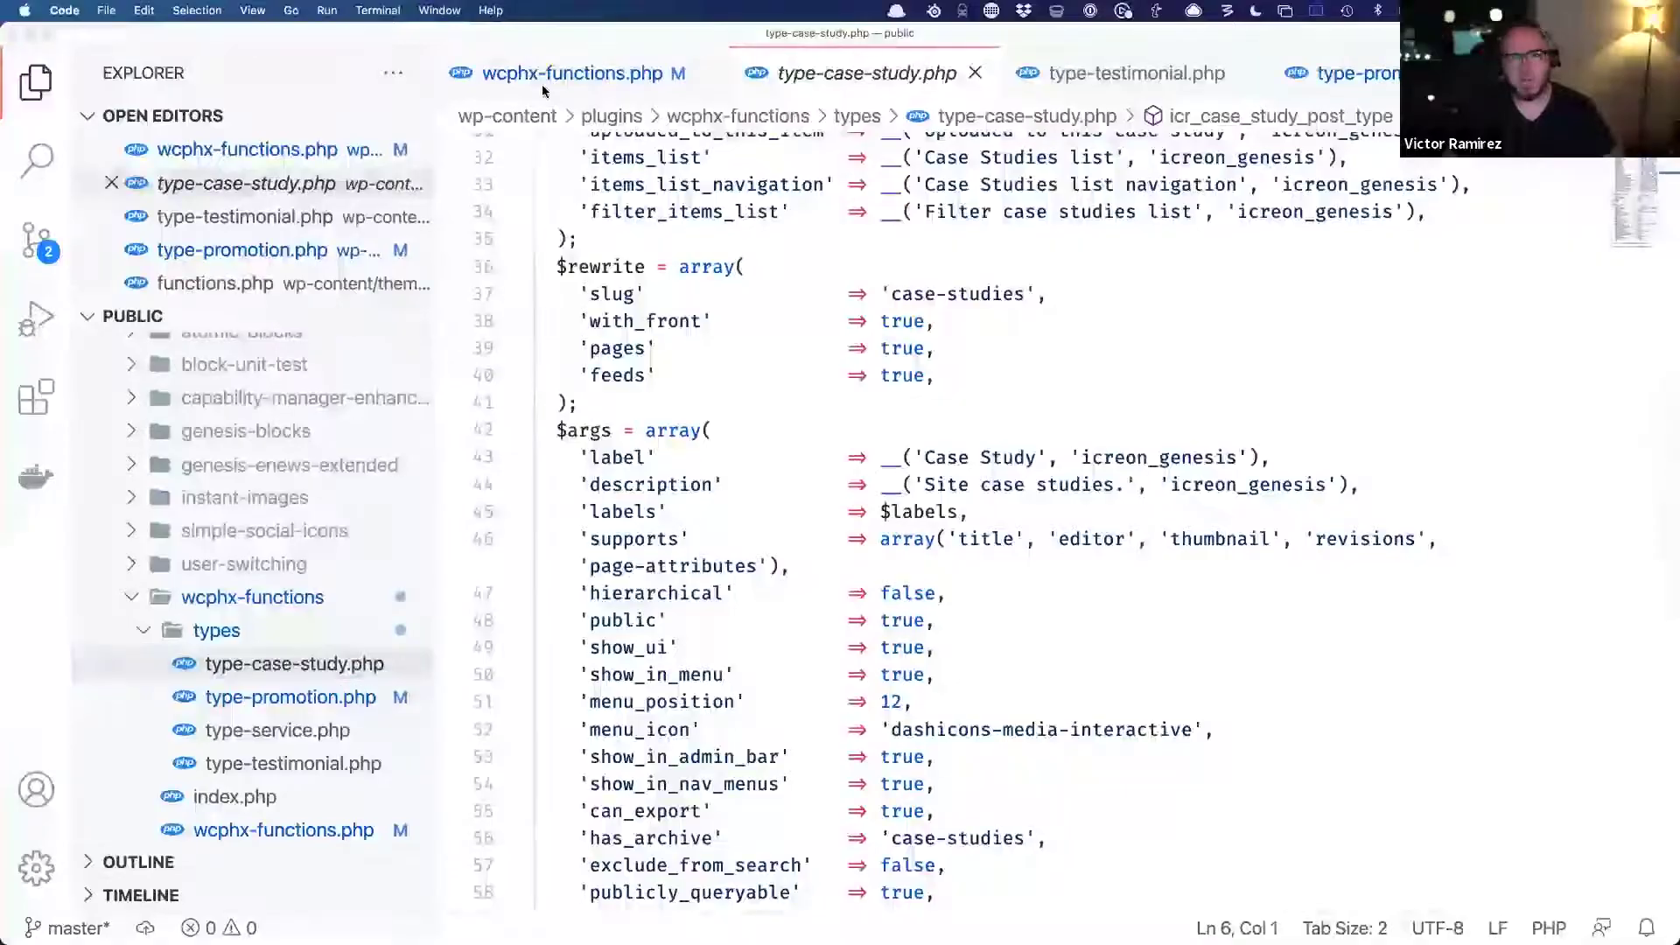
{"action": "key", "text": "ctrl+Right"}
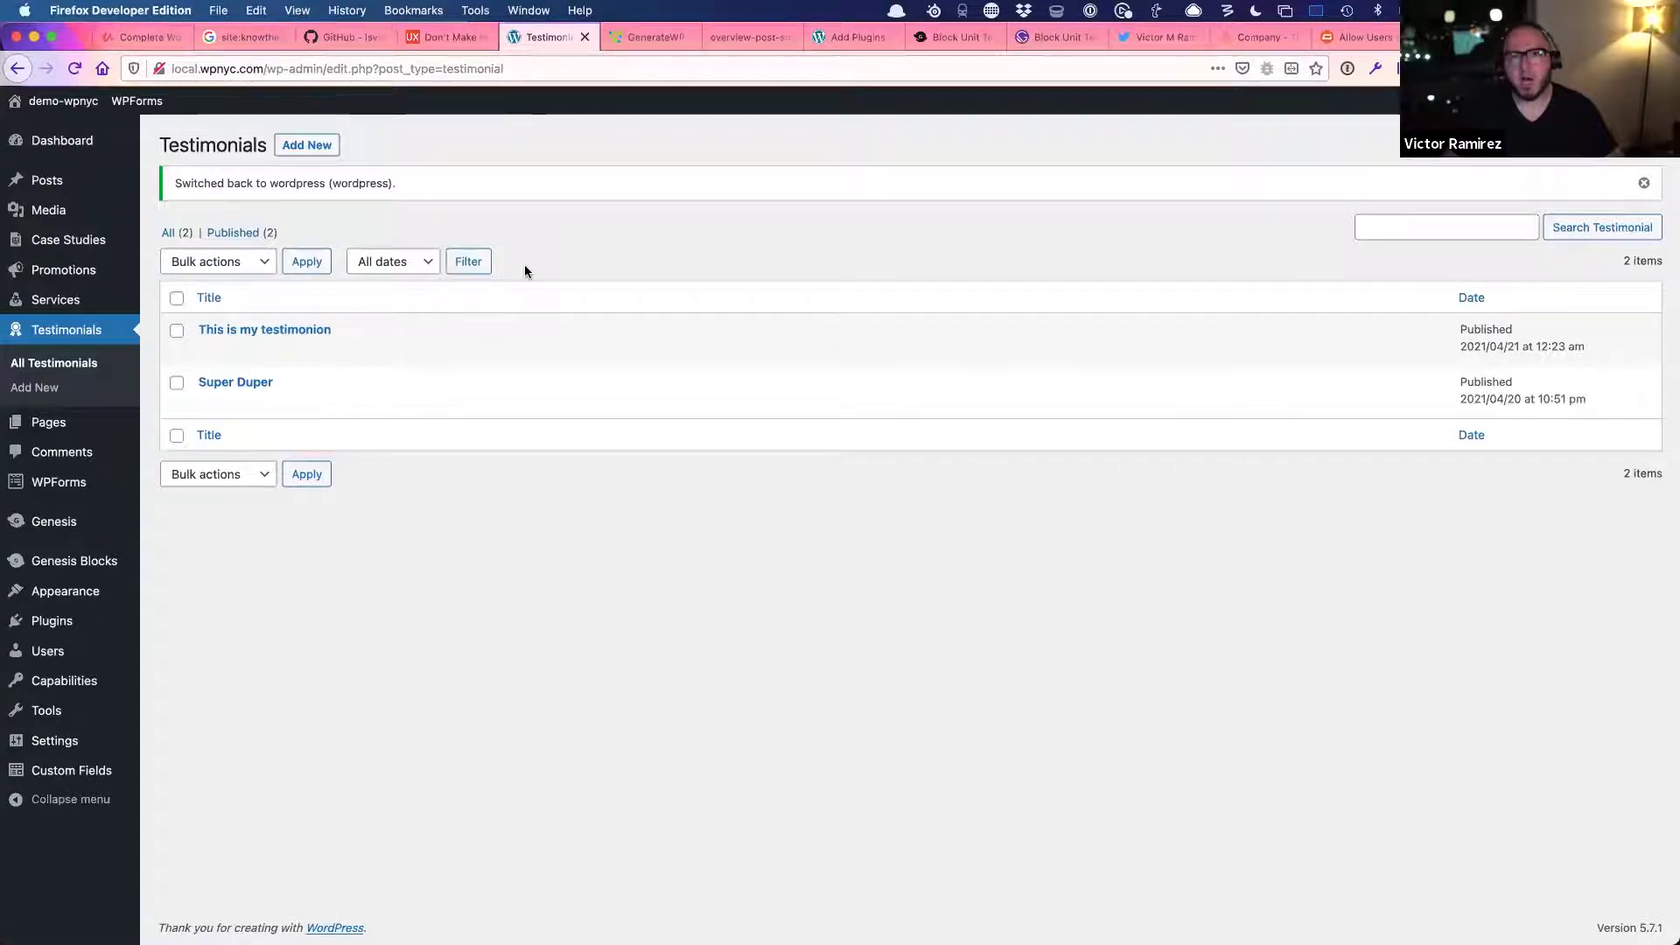
{"action": "left_click", "coordinate": [208, 351]}
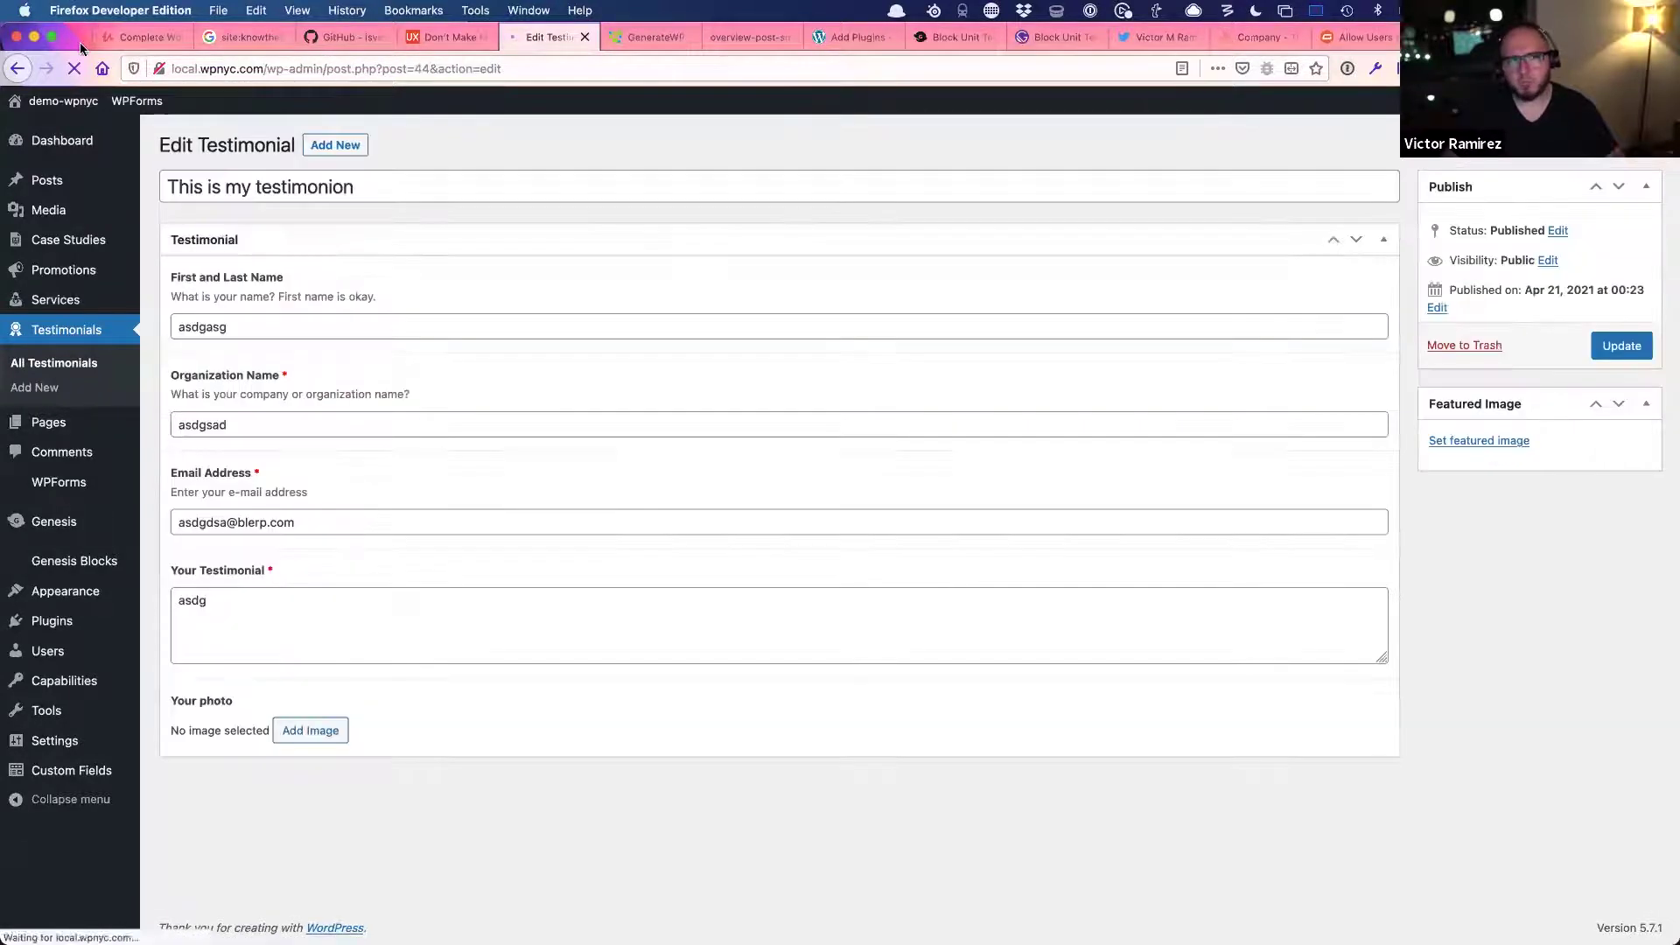
{"action": "left_click", "coordinate": [17, 69]}
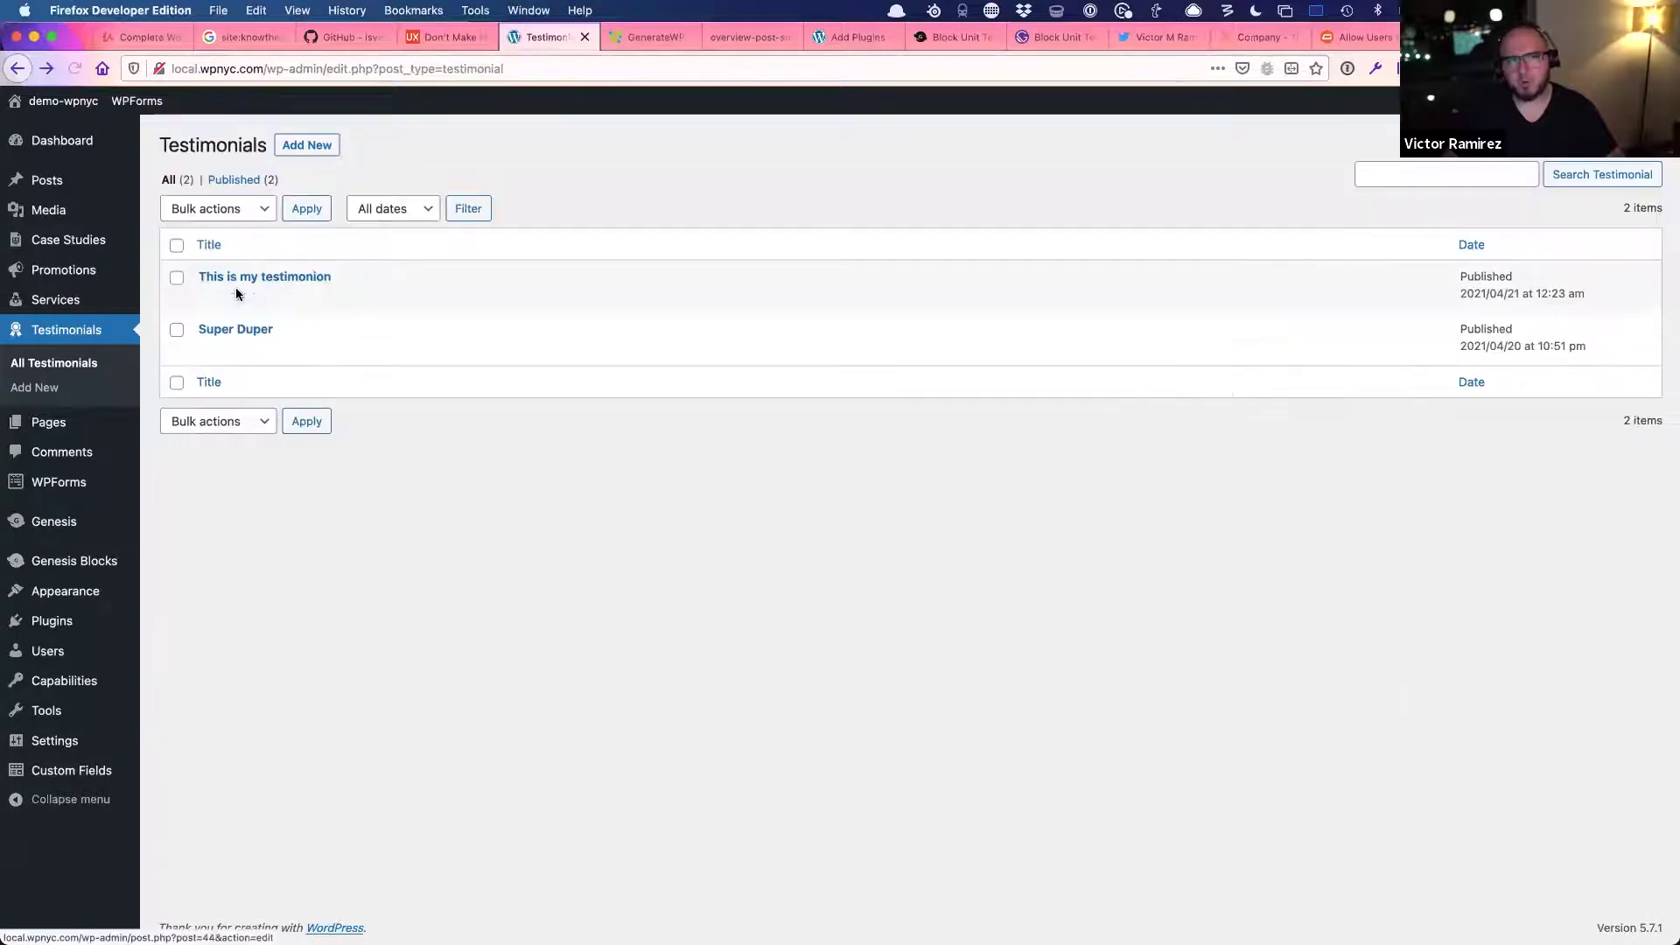
{"action": "left_click", "coordinate": [237, 295]}
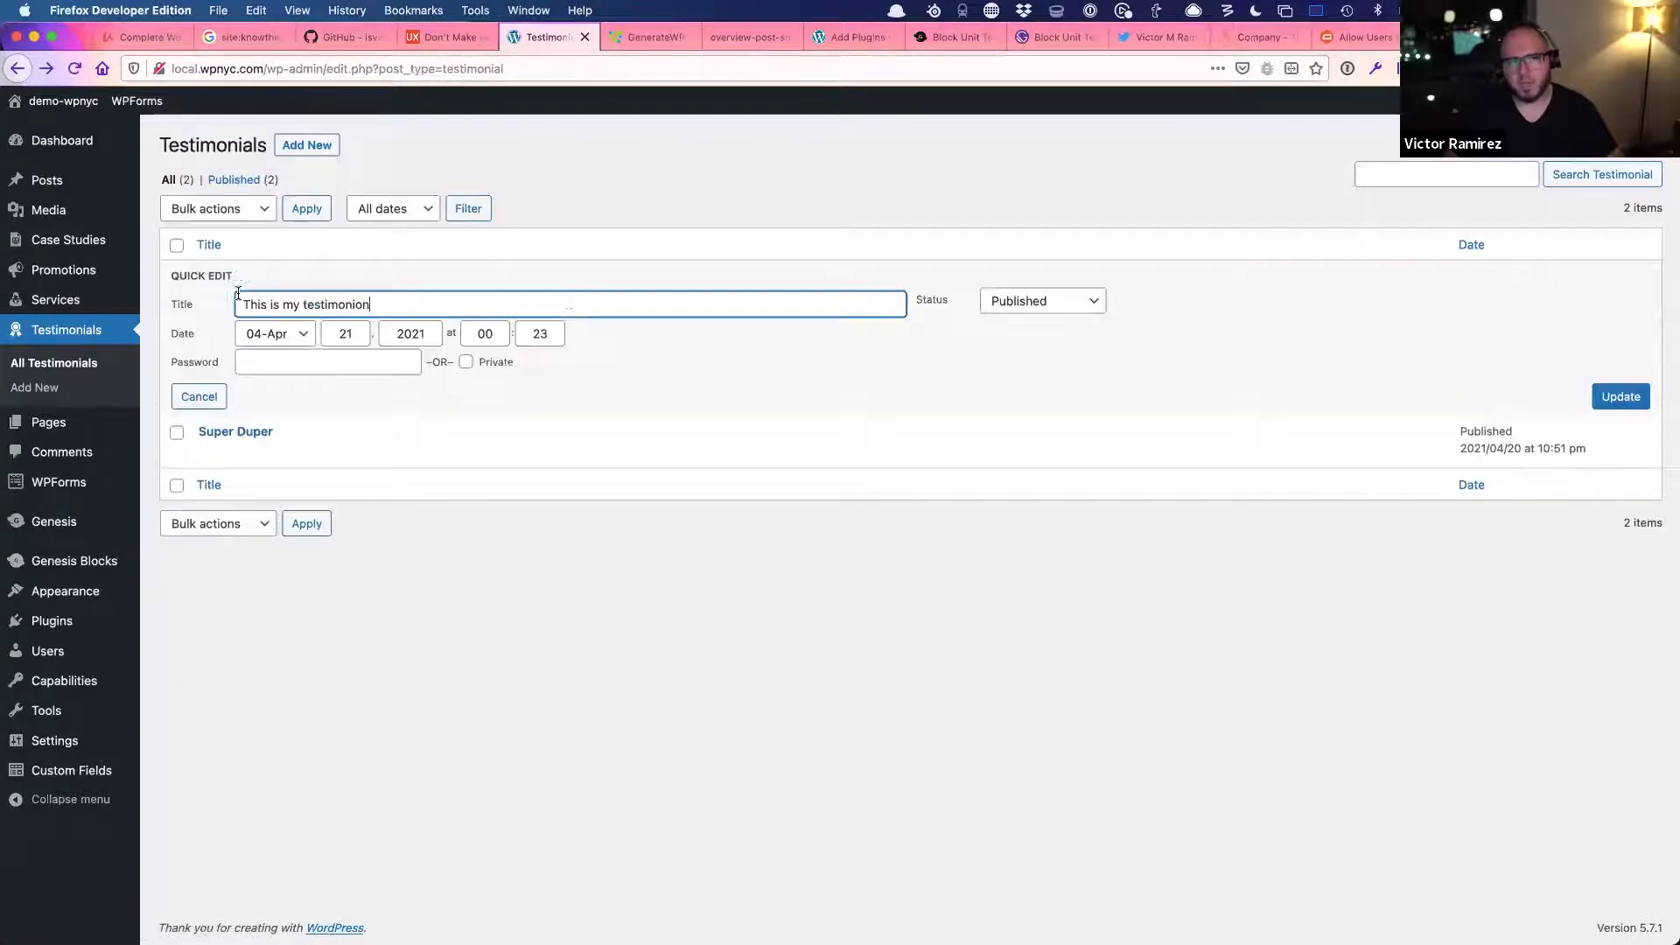
{"action": "left_click", "coordinate": [182, 396]}
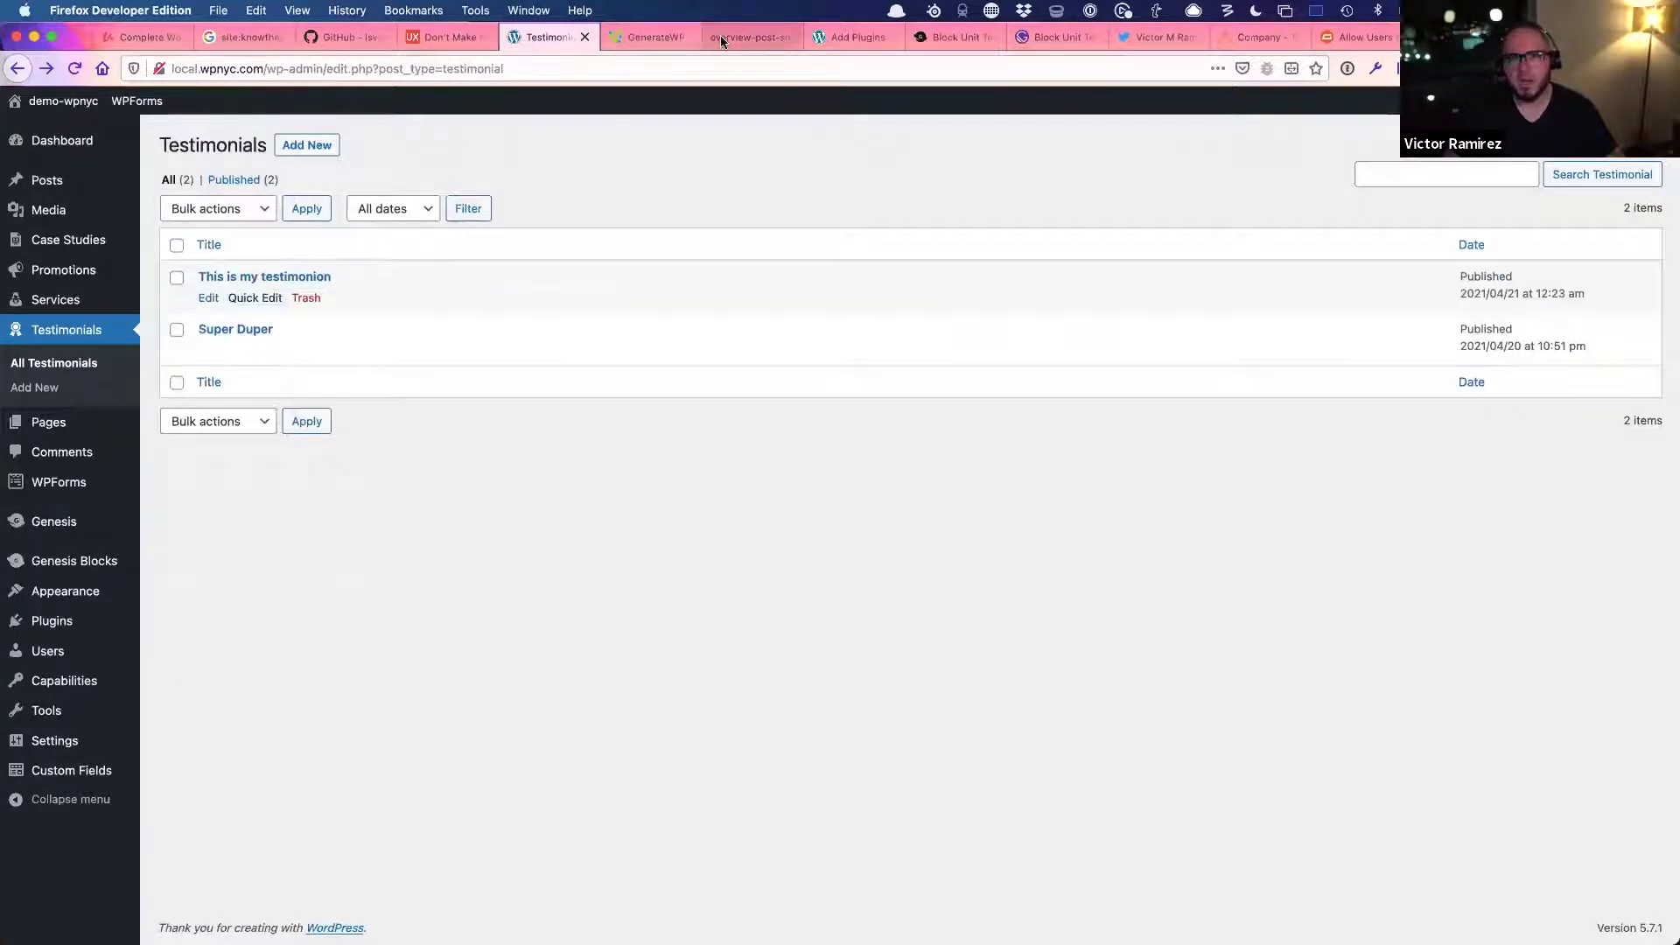
- Examine the enlarged Admin Columns smart-filtering screenshot and the Admin tools on the GenerateWP home page
{"action": "left_click", "coordinate": [721, 35]}
{"action": "key", "text": "super+equal"}
{"action": "key", "text": "super+equal"}
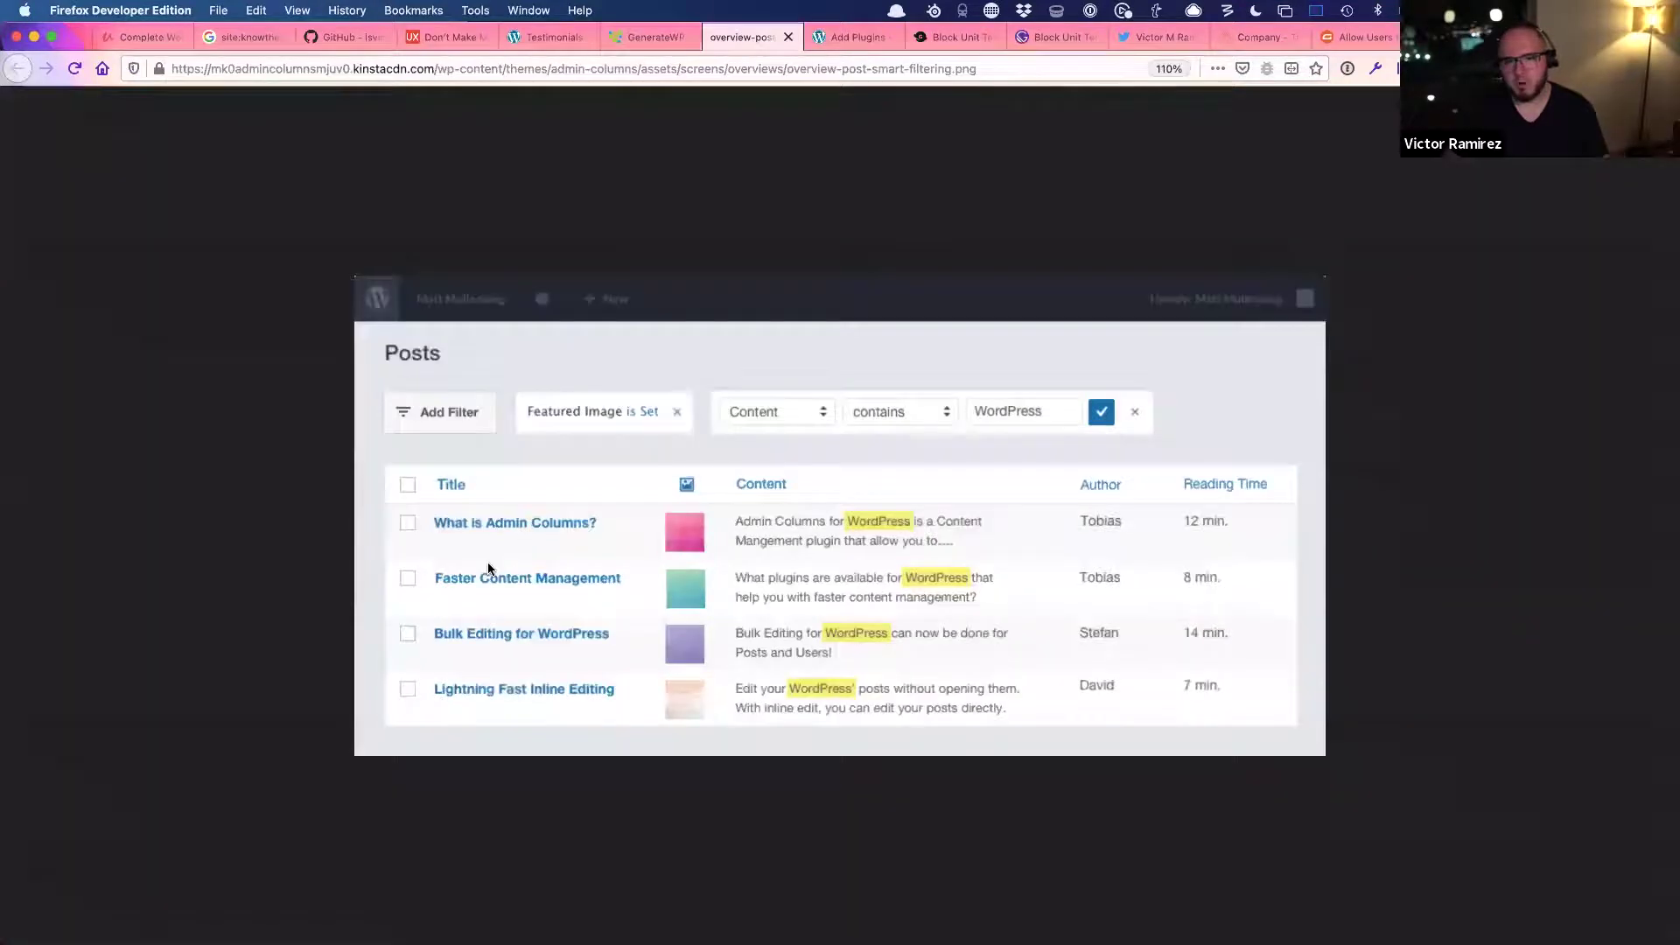
{"action": "mouse_move", "coordinate": [647, 35]}
{"action": "left_mouse_down"}
{"action": "mouse_move", "coordinate": [635, 79]}
{"action": "mouse_move", "coordinate": [643, 40]}
{"action": "left_mouse_up"}
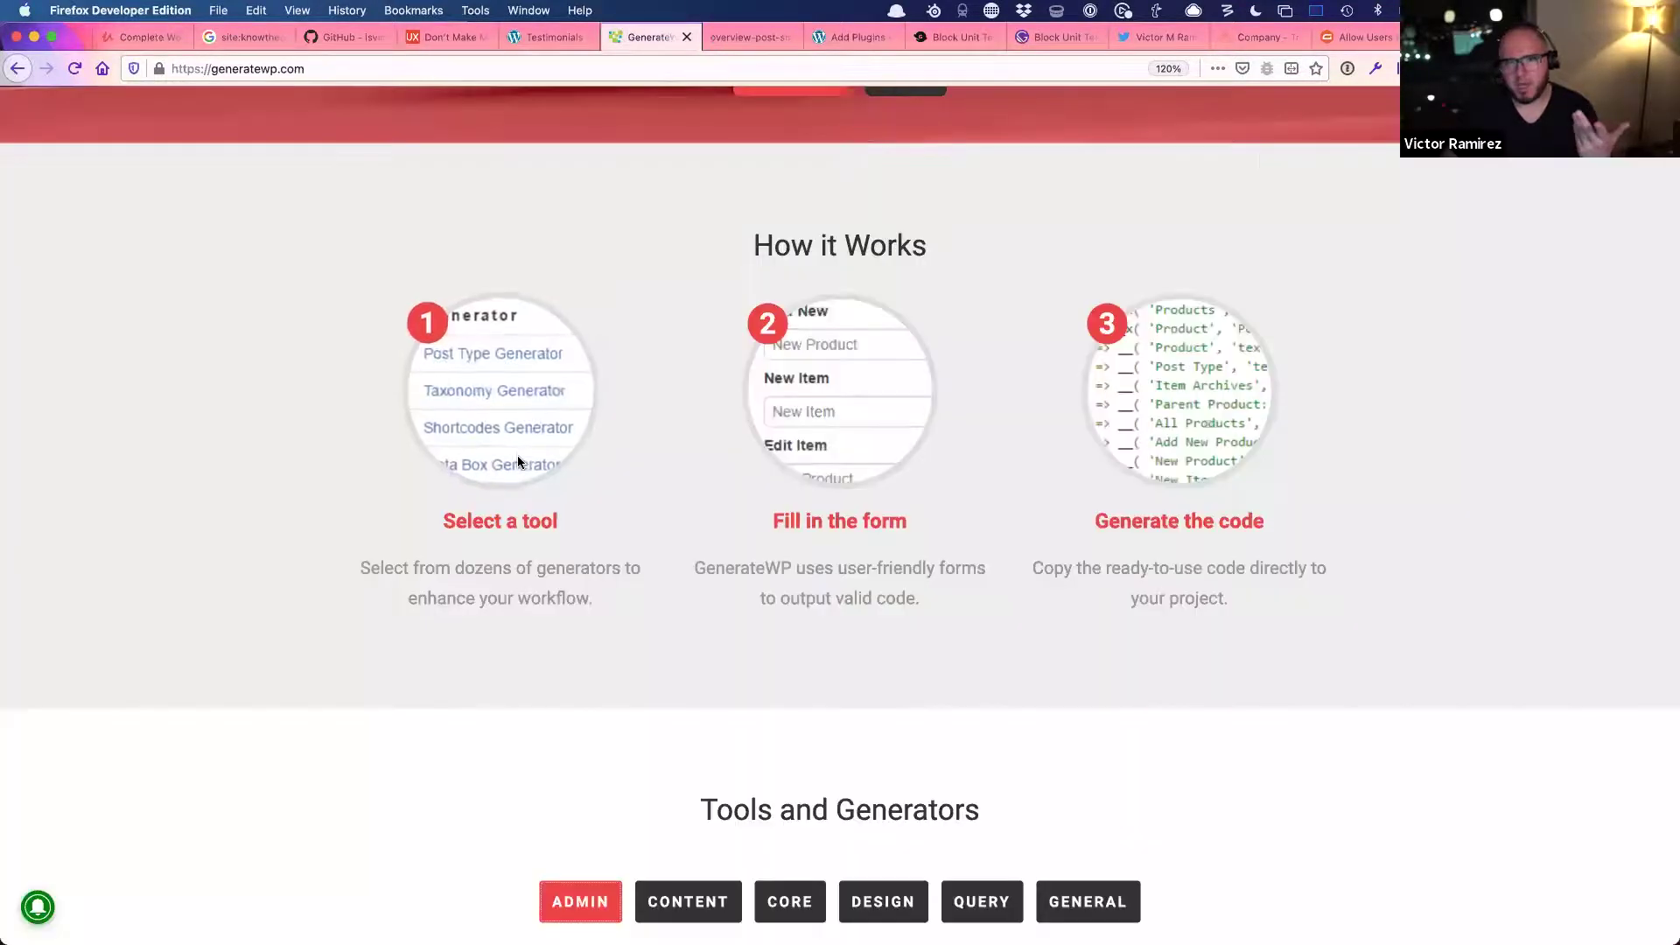
{"action": "scroll", "coordinate": [518, 448], "scroll_direction": "down", "scroll_amount": 7}
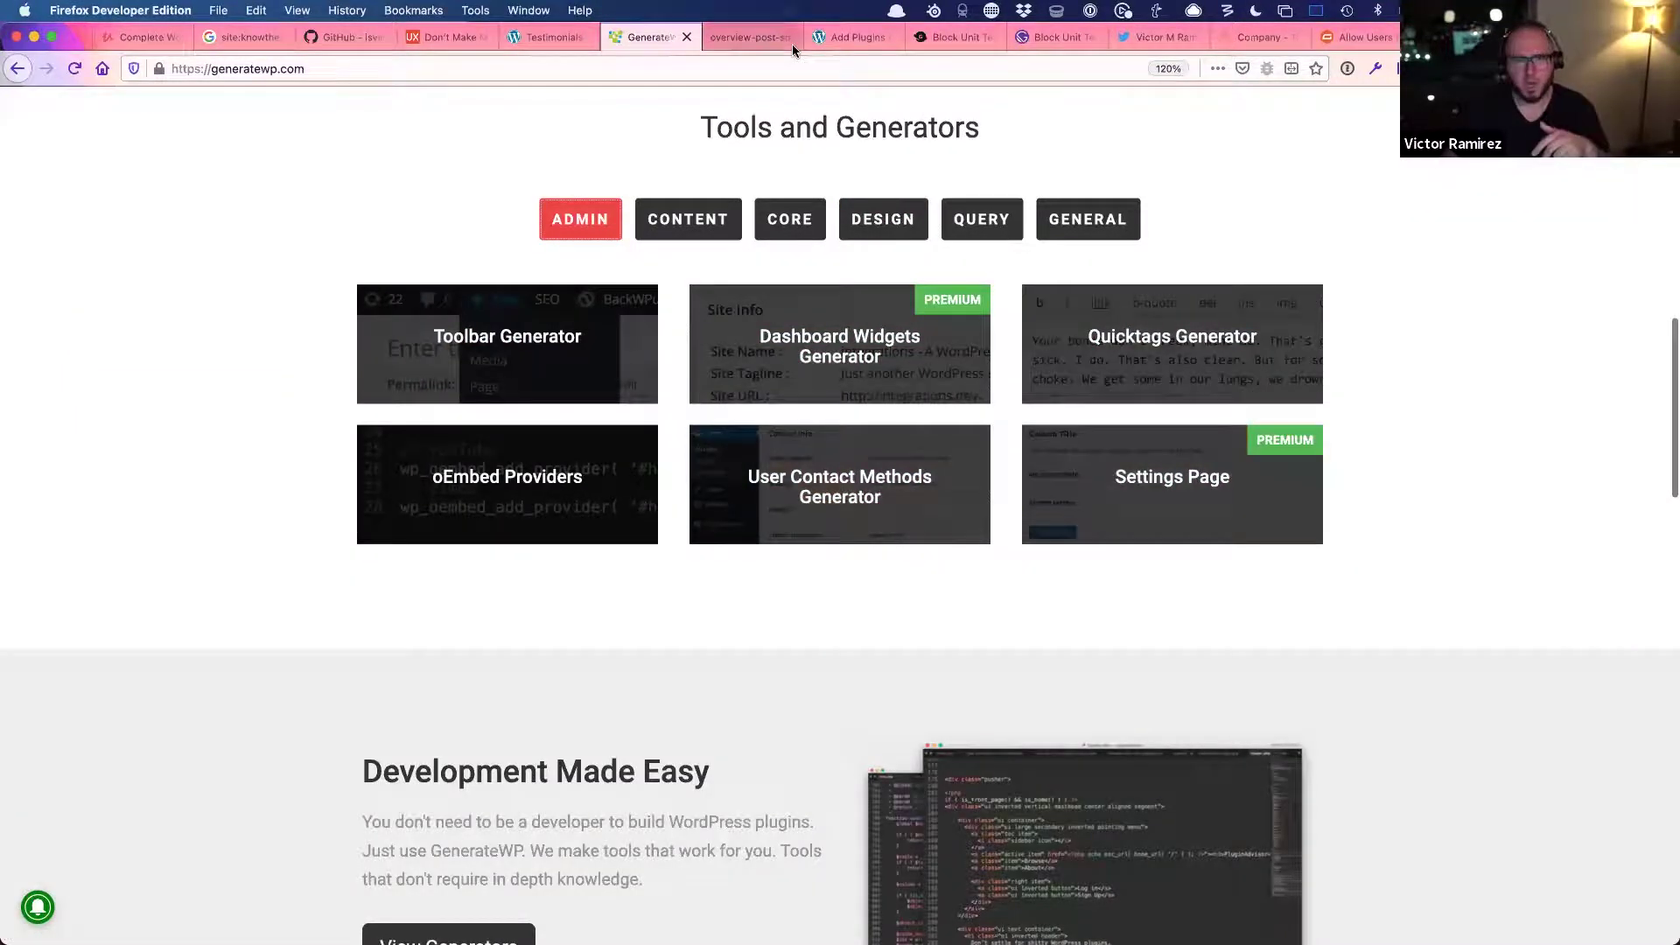
{"action": "left_click", "coordinate": [823, 39]}
{"action": "left_click", "coordinate": [754, 37]}
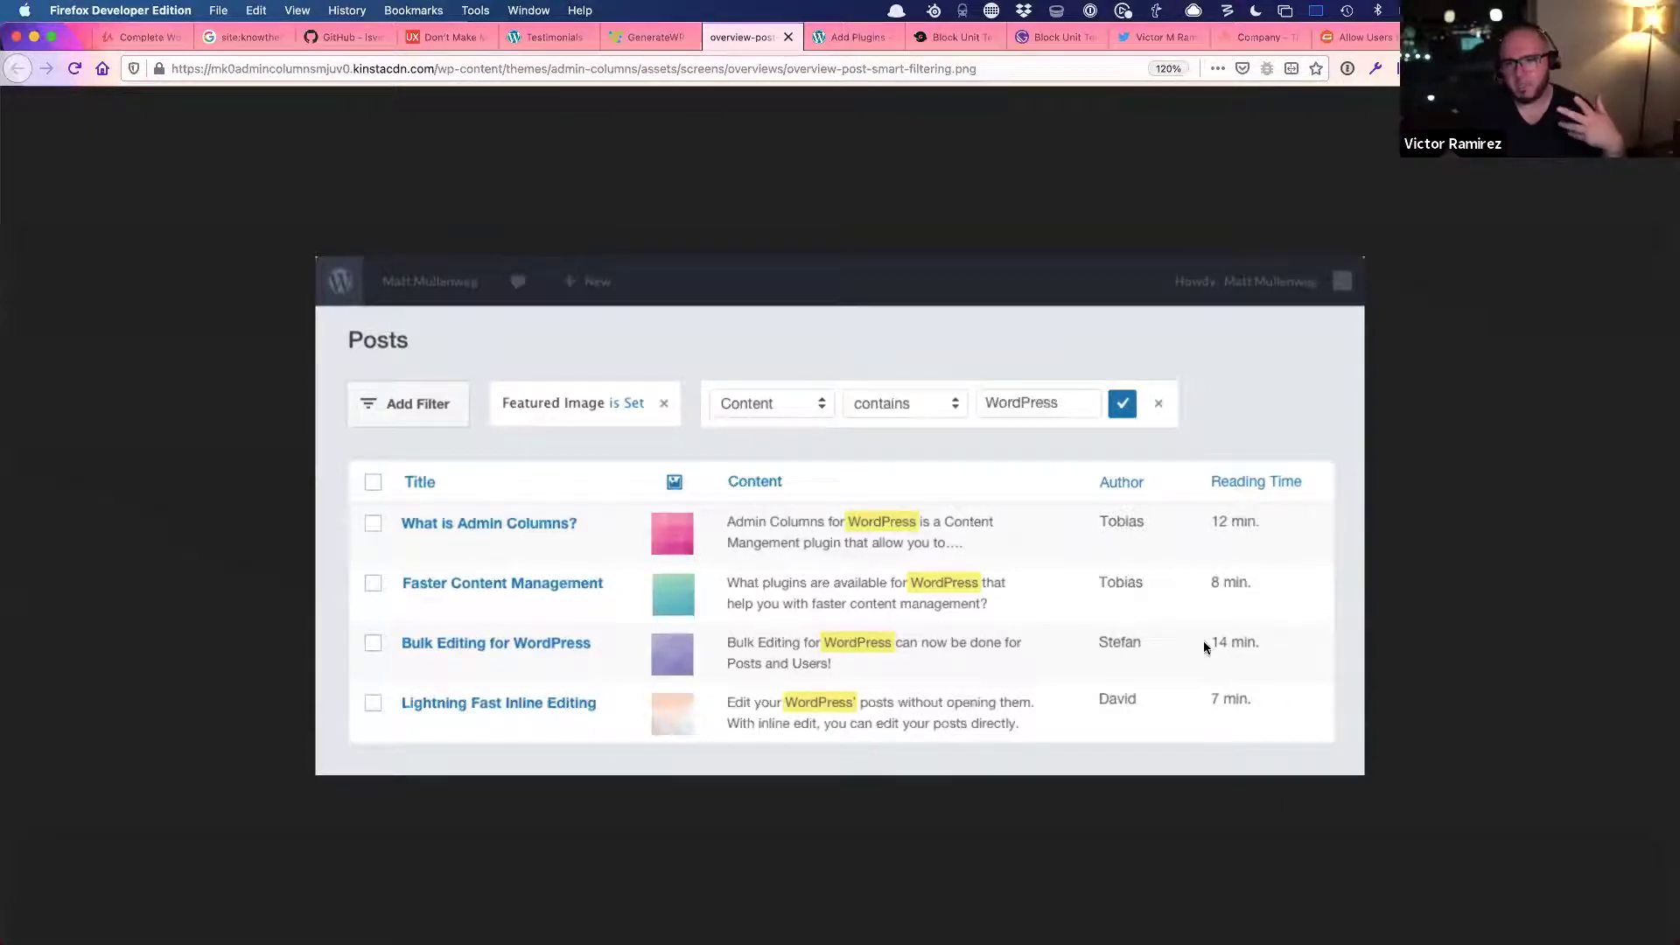
- Recheck the "1. Custom UX in the admin" slide in the presentation, then return to the WordPress list of all testimonials
{"action": "left_click", "coordinate": [546, 42]}
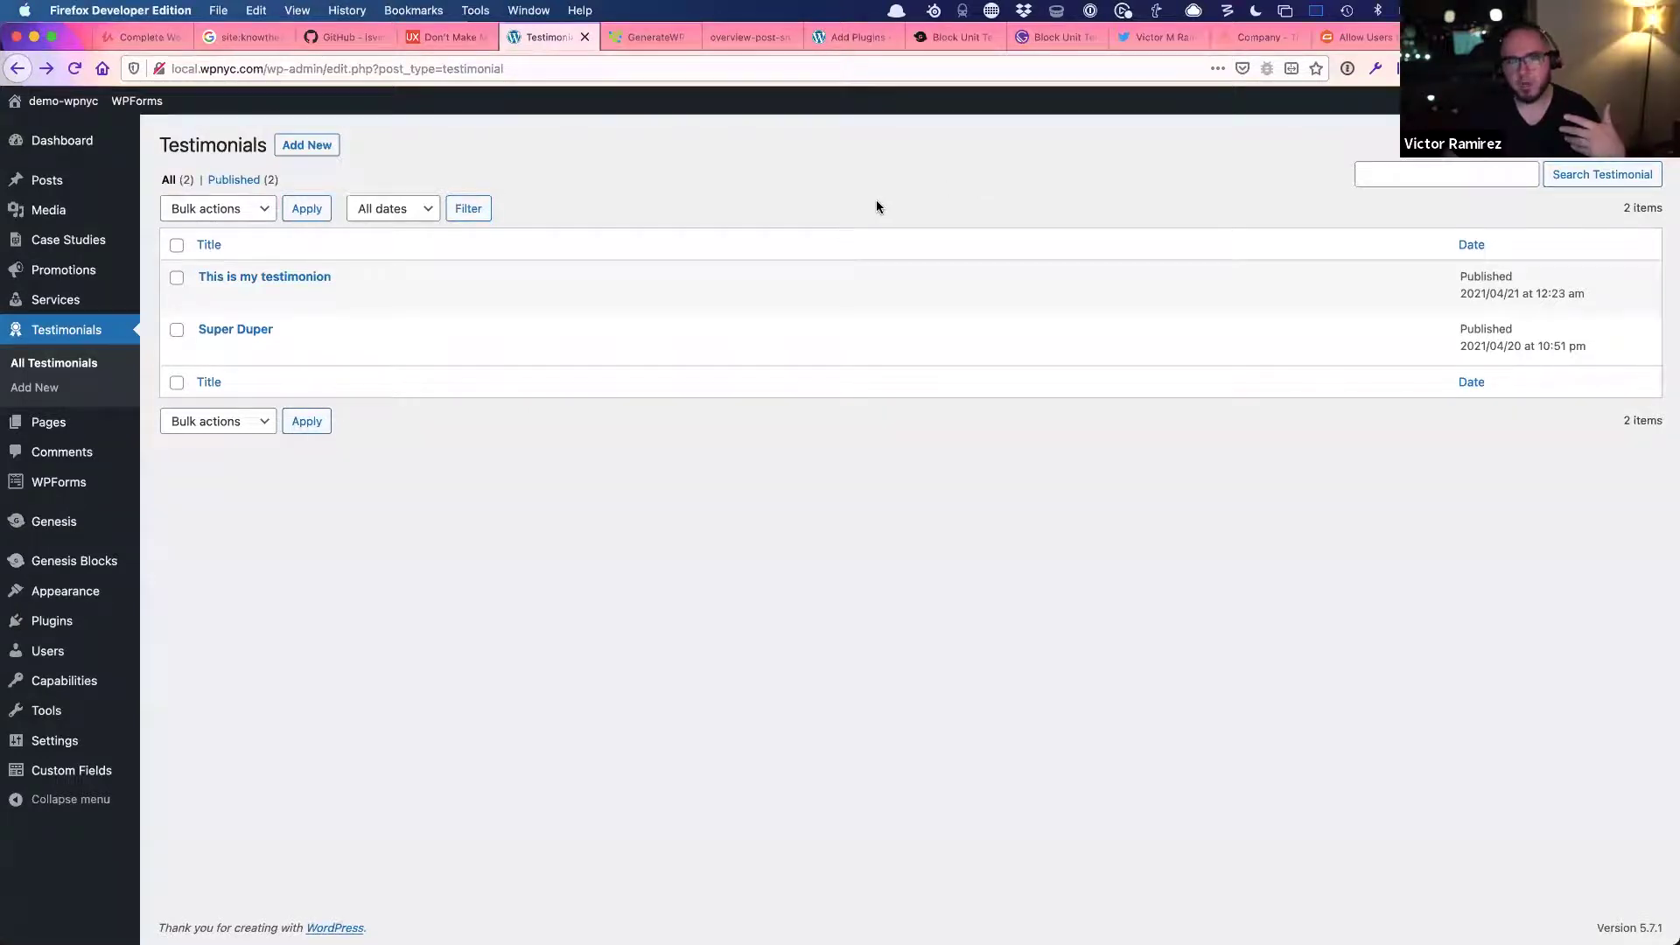
{"action": "key", "text": "ctrl+super+f"}
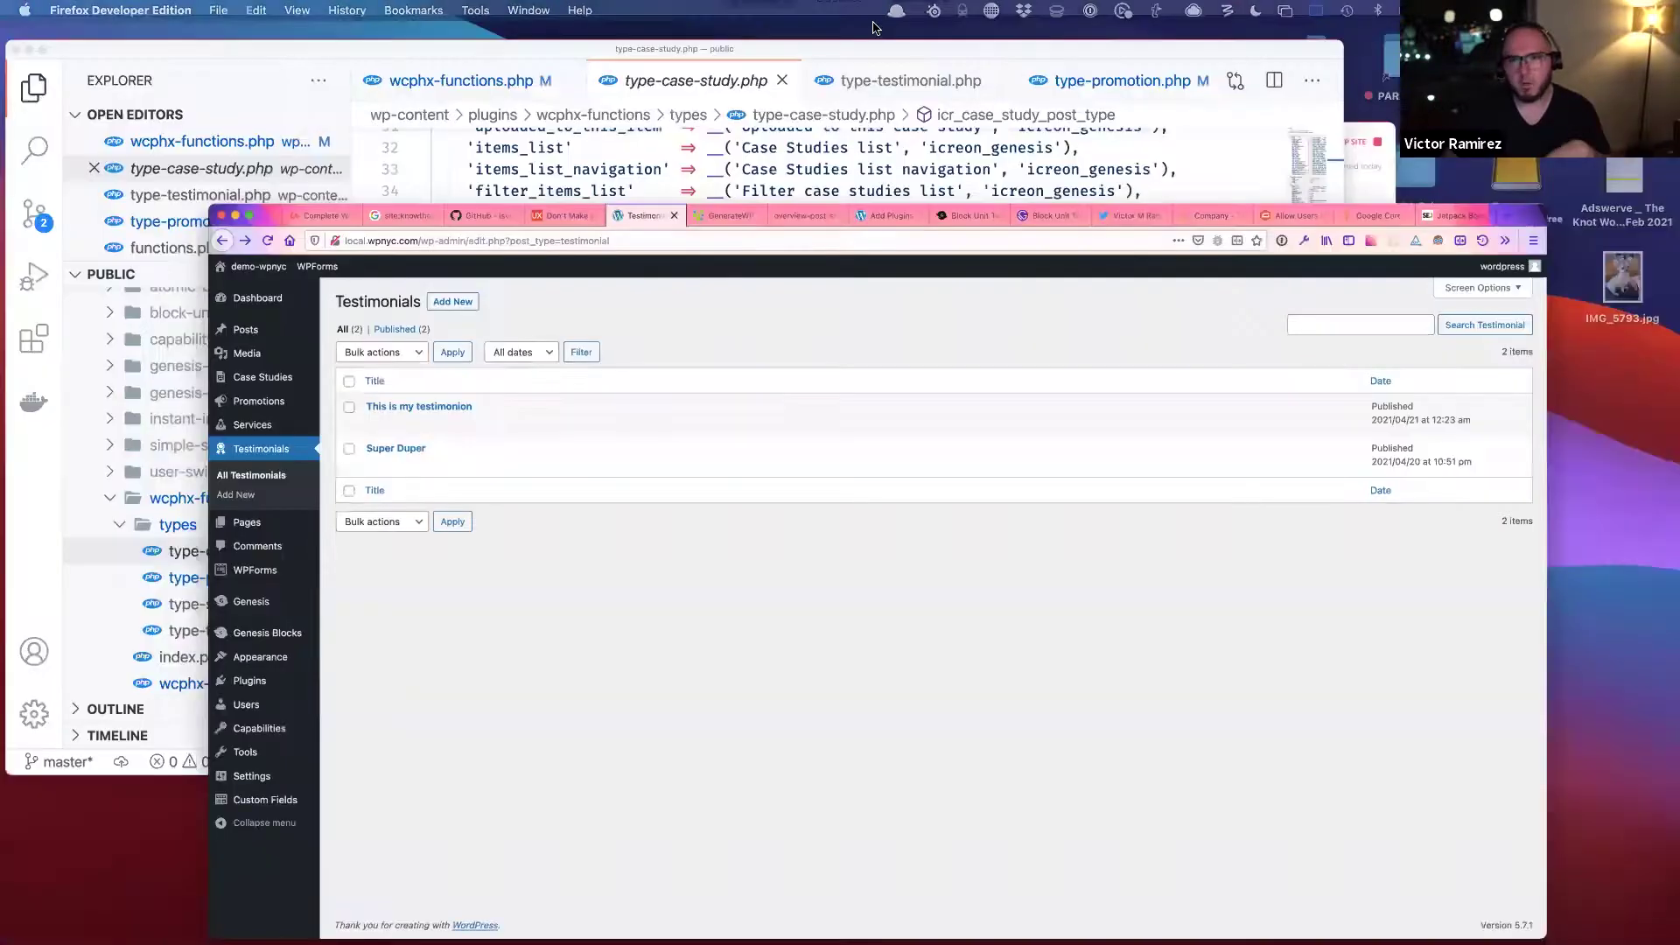
{"action": "key", "text": "ctrl+Up"}
{"action": "left_click", "coordinate": [862, 39]}
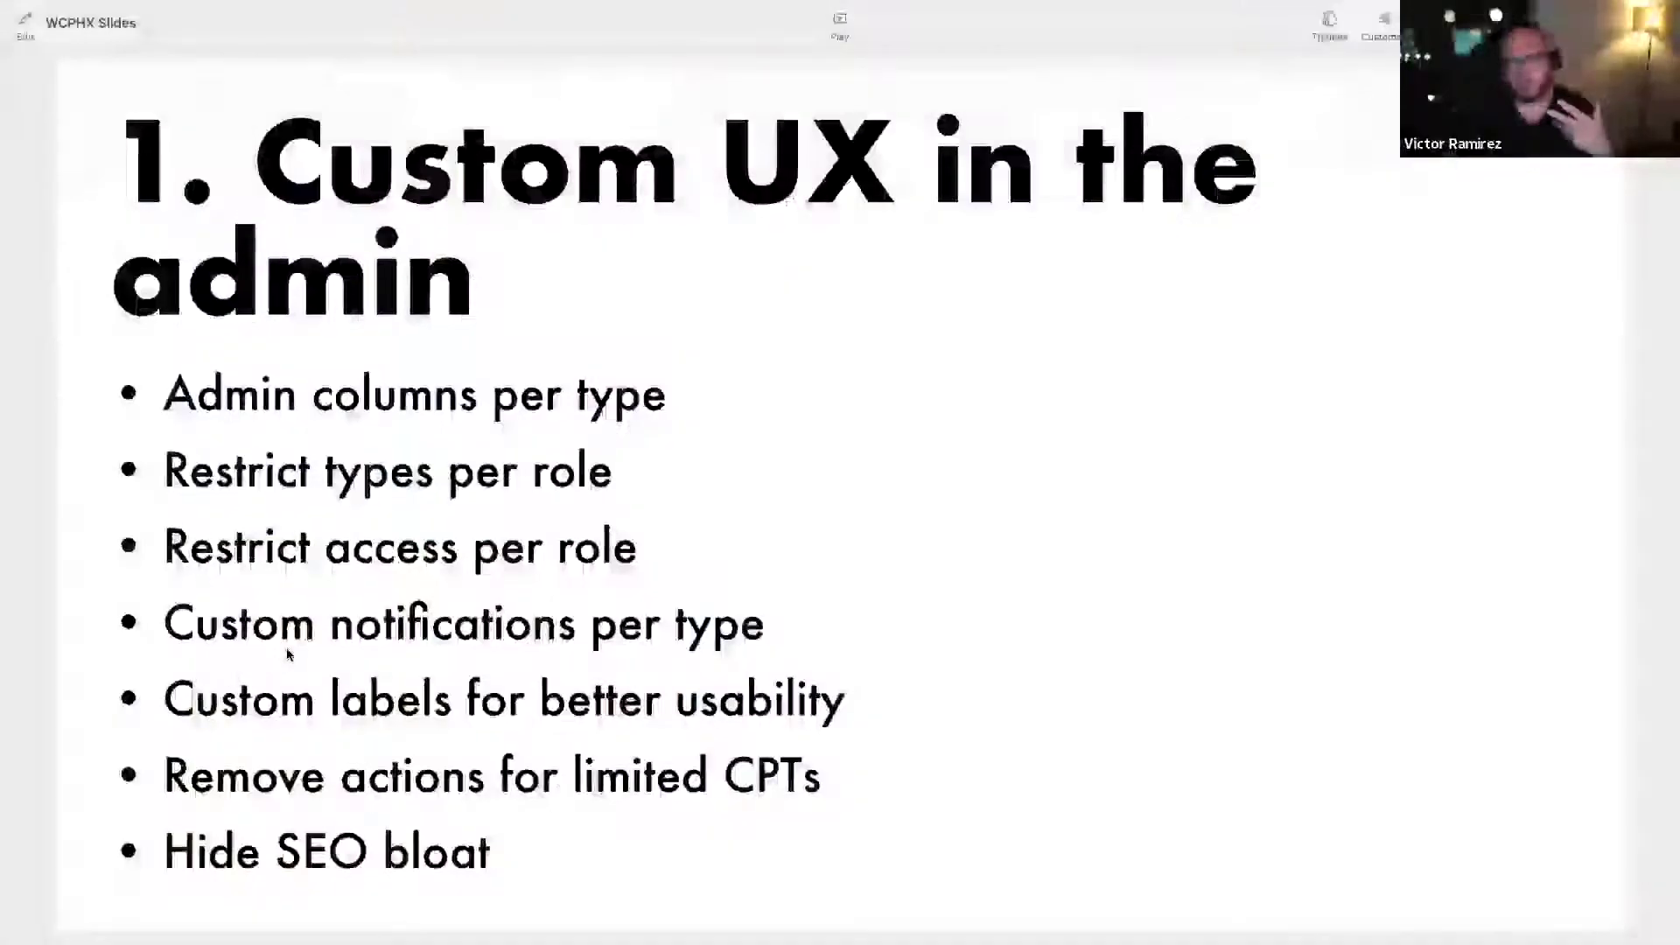
{"action": "key", "text": "ctrl+super+f"}
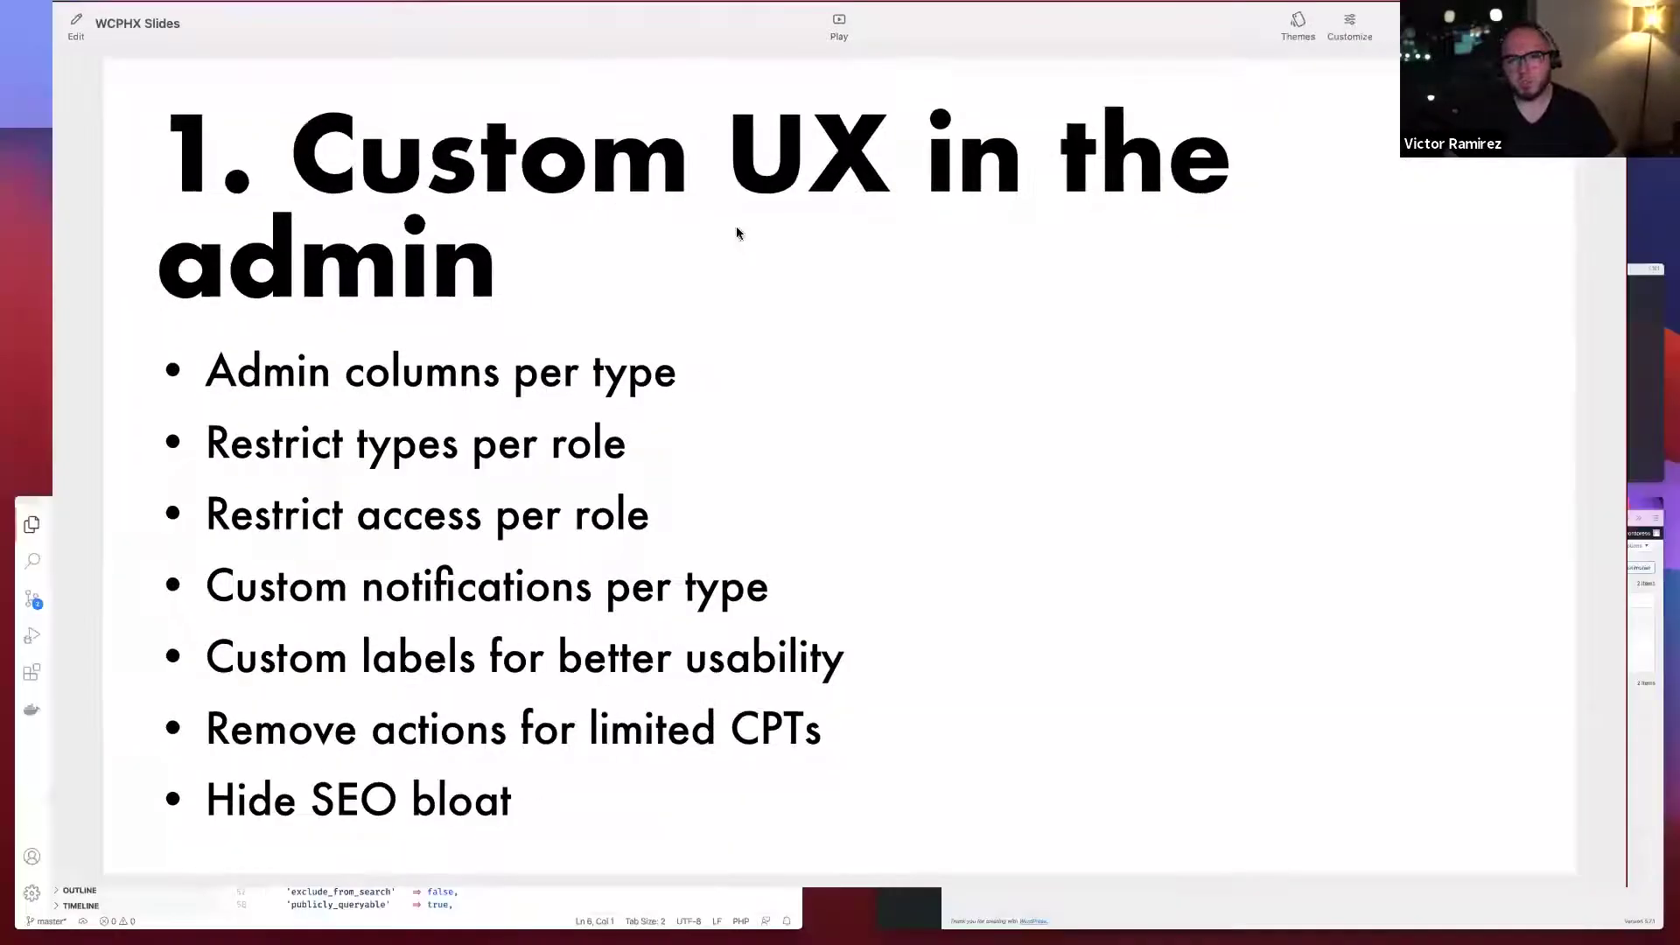
{"action": "key", "text": "ctrl+Up"}
{"action": "left_click", "coordinate": [107, 240]}
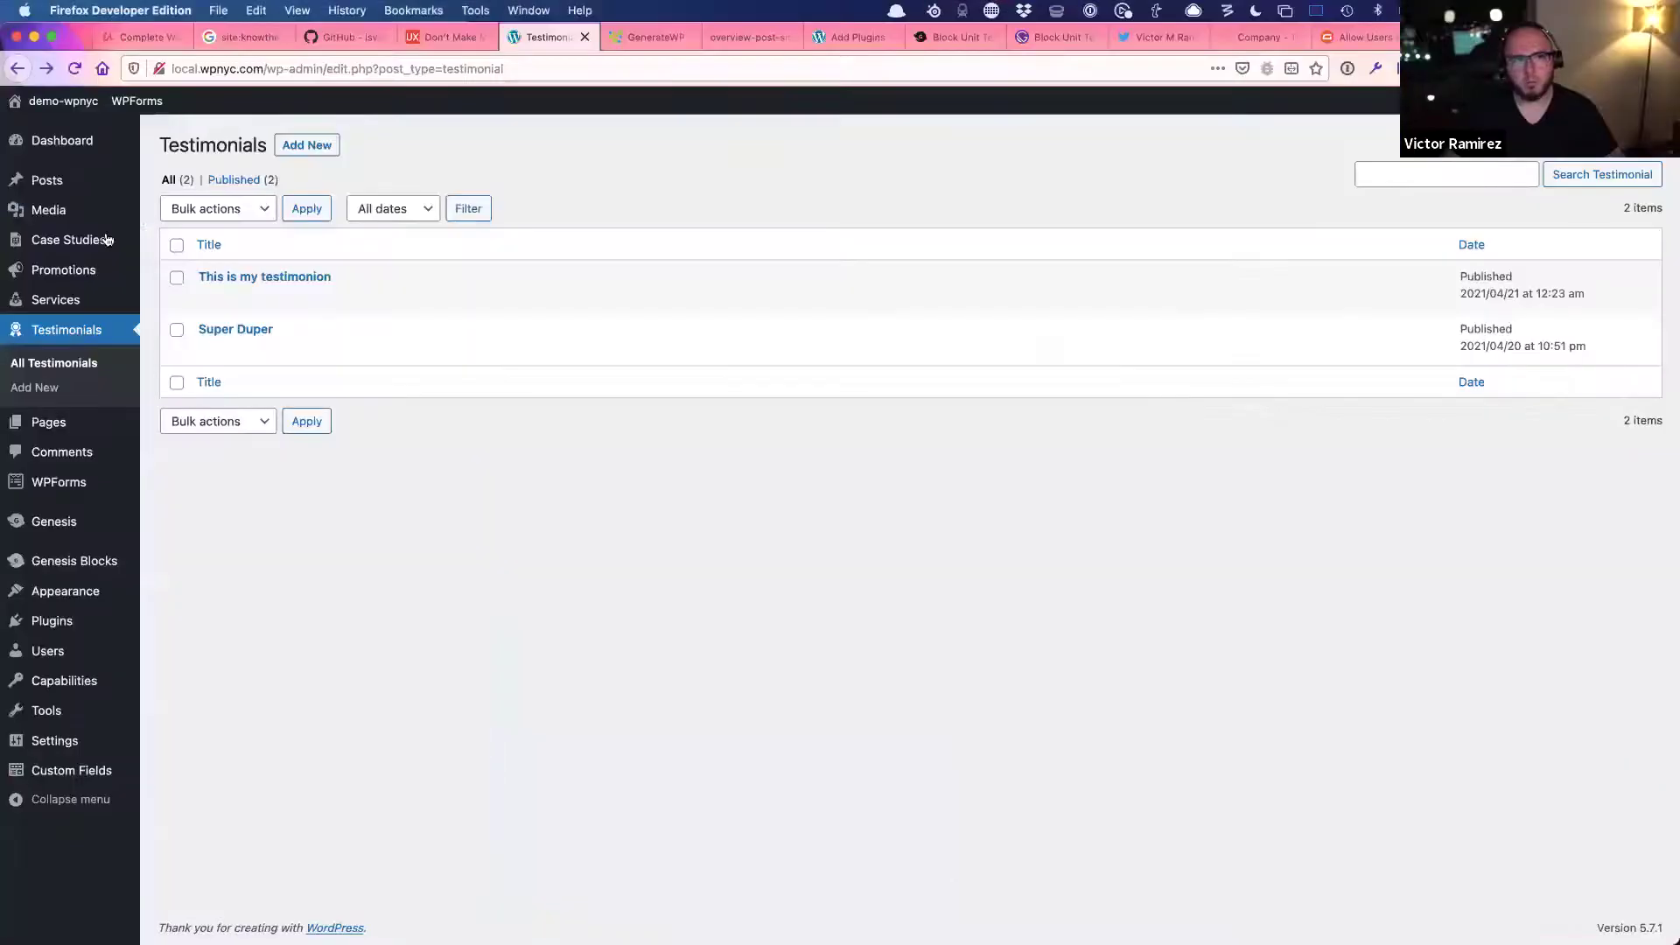
{"action": "left_click", "coordinate": [75, 364]}
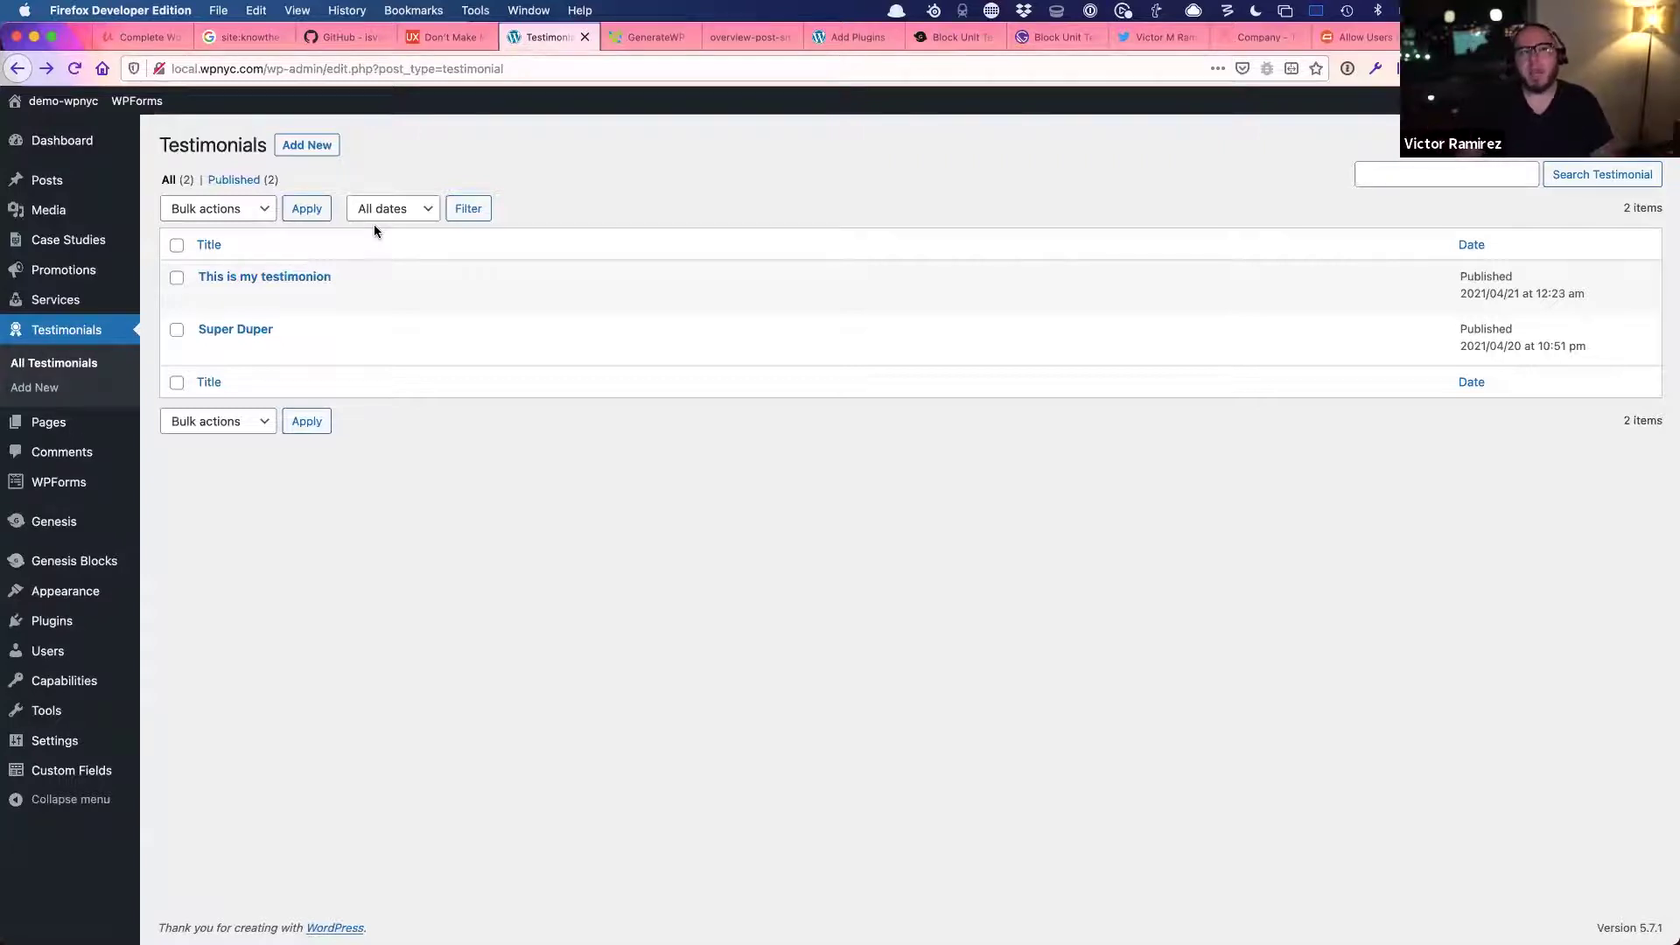
- Start a new testimonial titled "Houston is Awesome" and enter the contributor's first name
{"action": "left_click", "coordinate": [329, 147]}
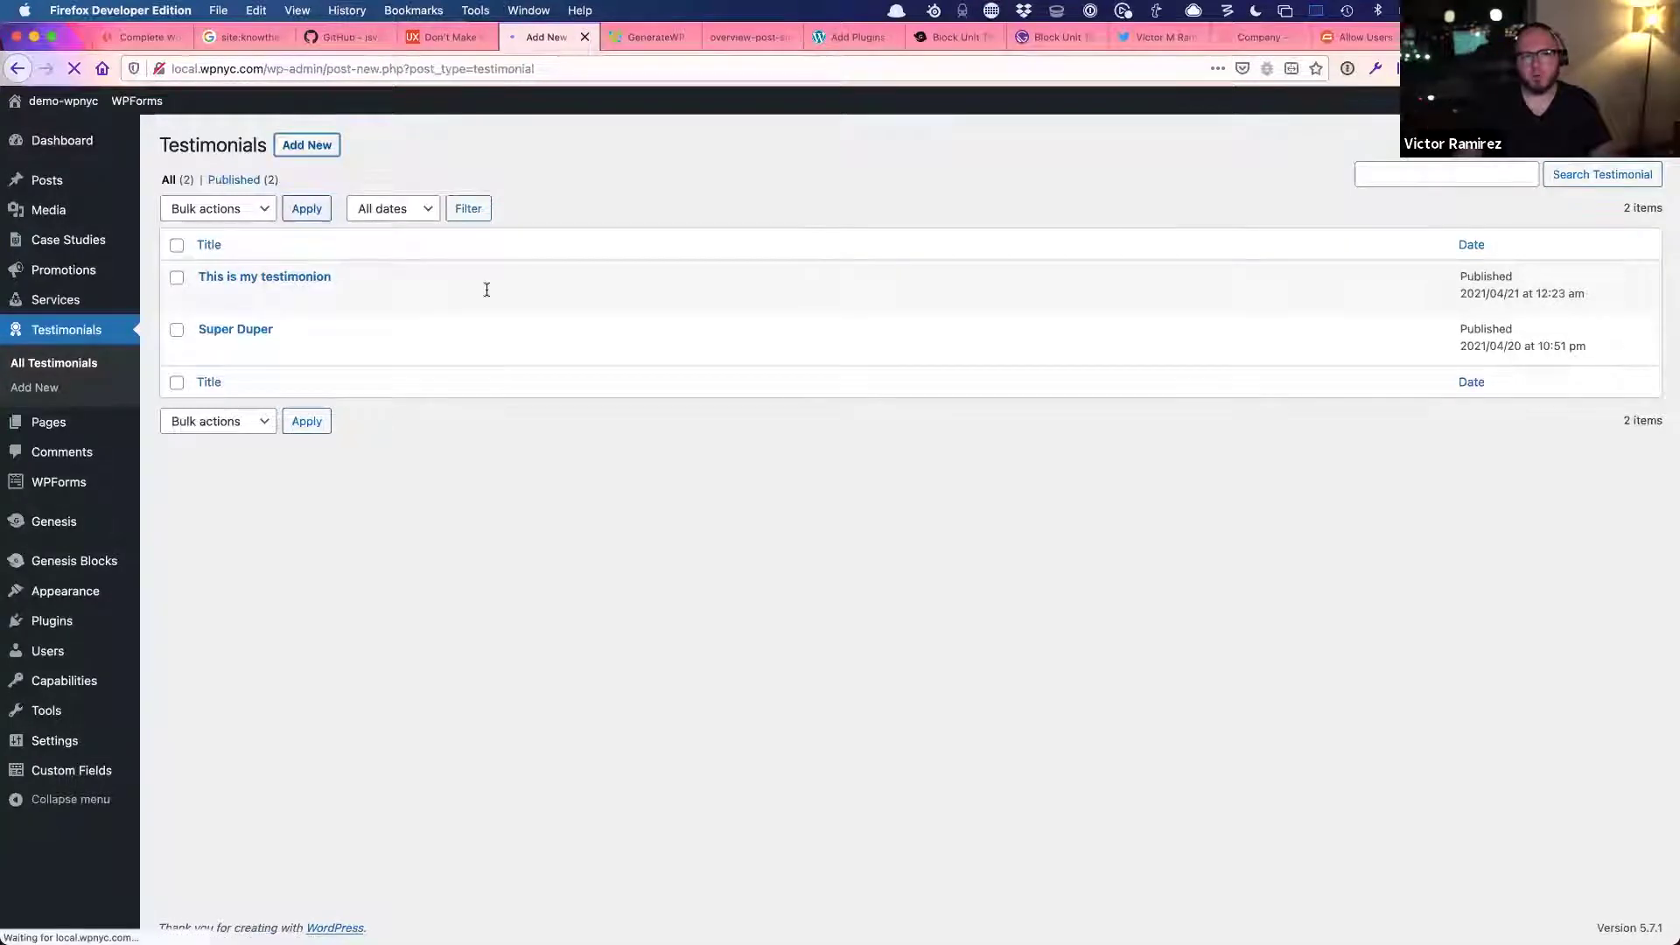
{"action": "type", "text": "Houston is Awesome"}
{"action": "key", "text": "Tab"}
{"action": "key", "text": "Tab"}
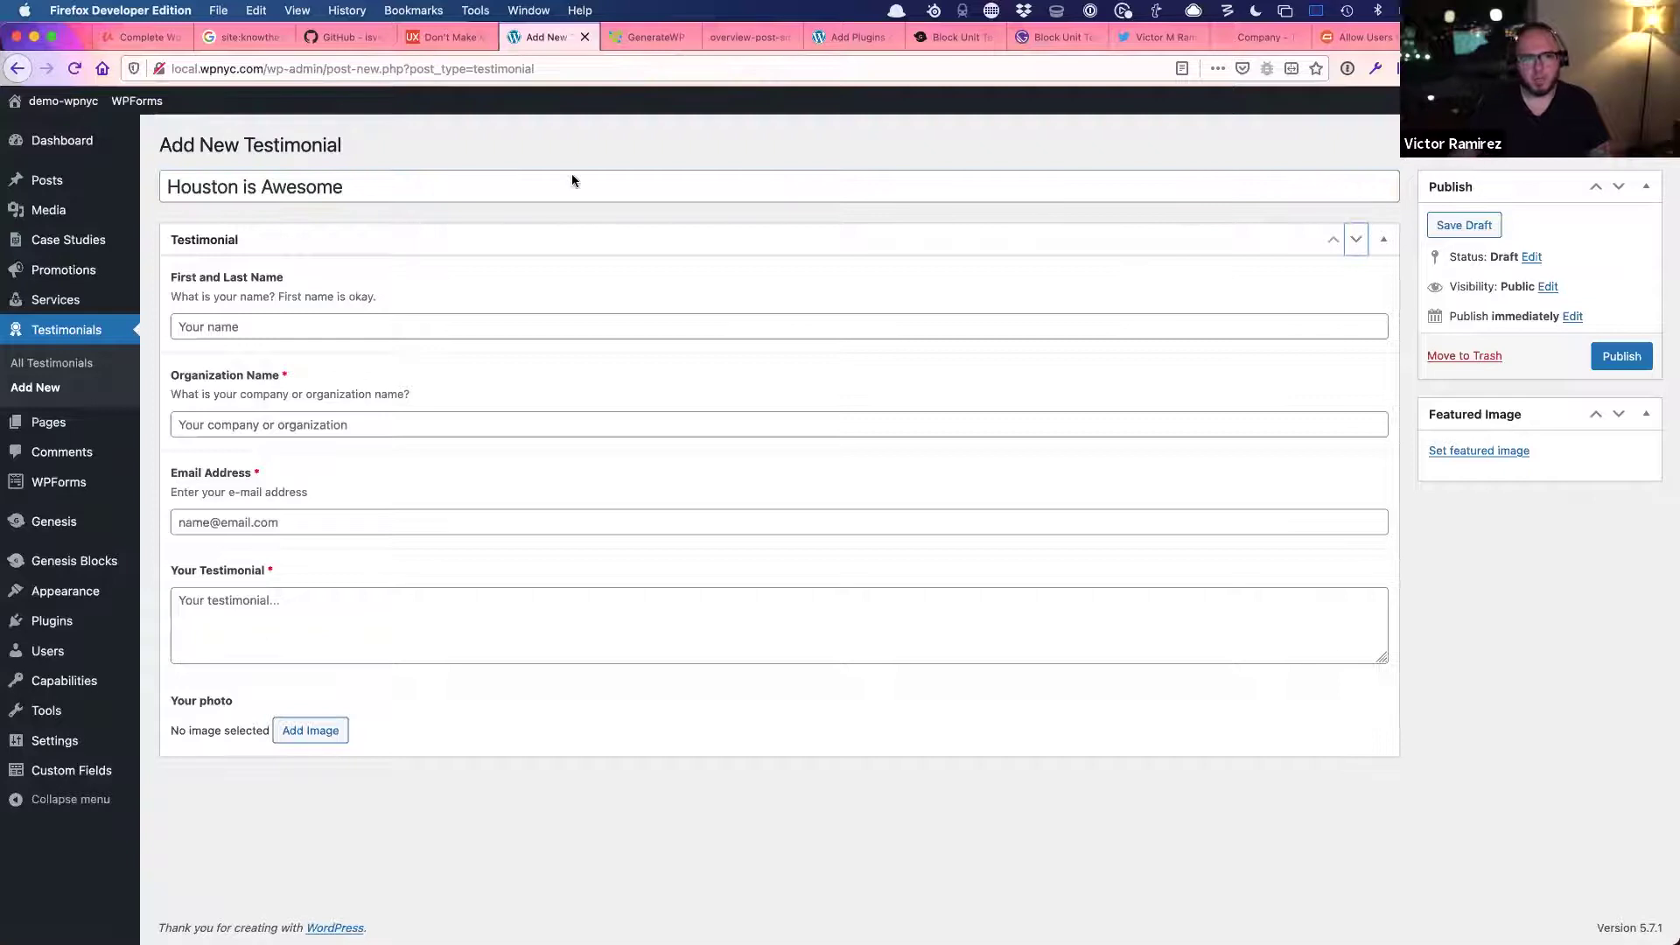
{"action": "left_click", "coordinate": [565, 328]}
{"action": "type", "text": "Chr"}
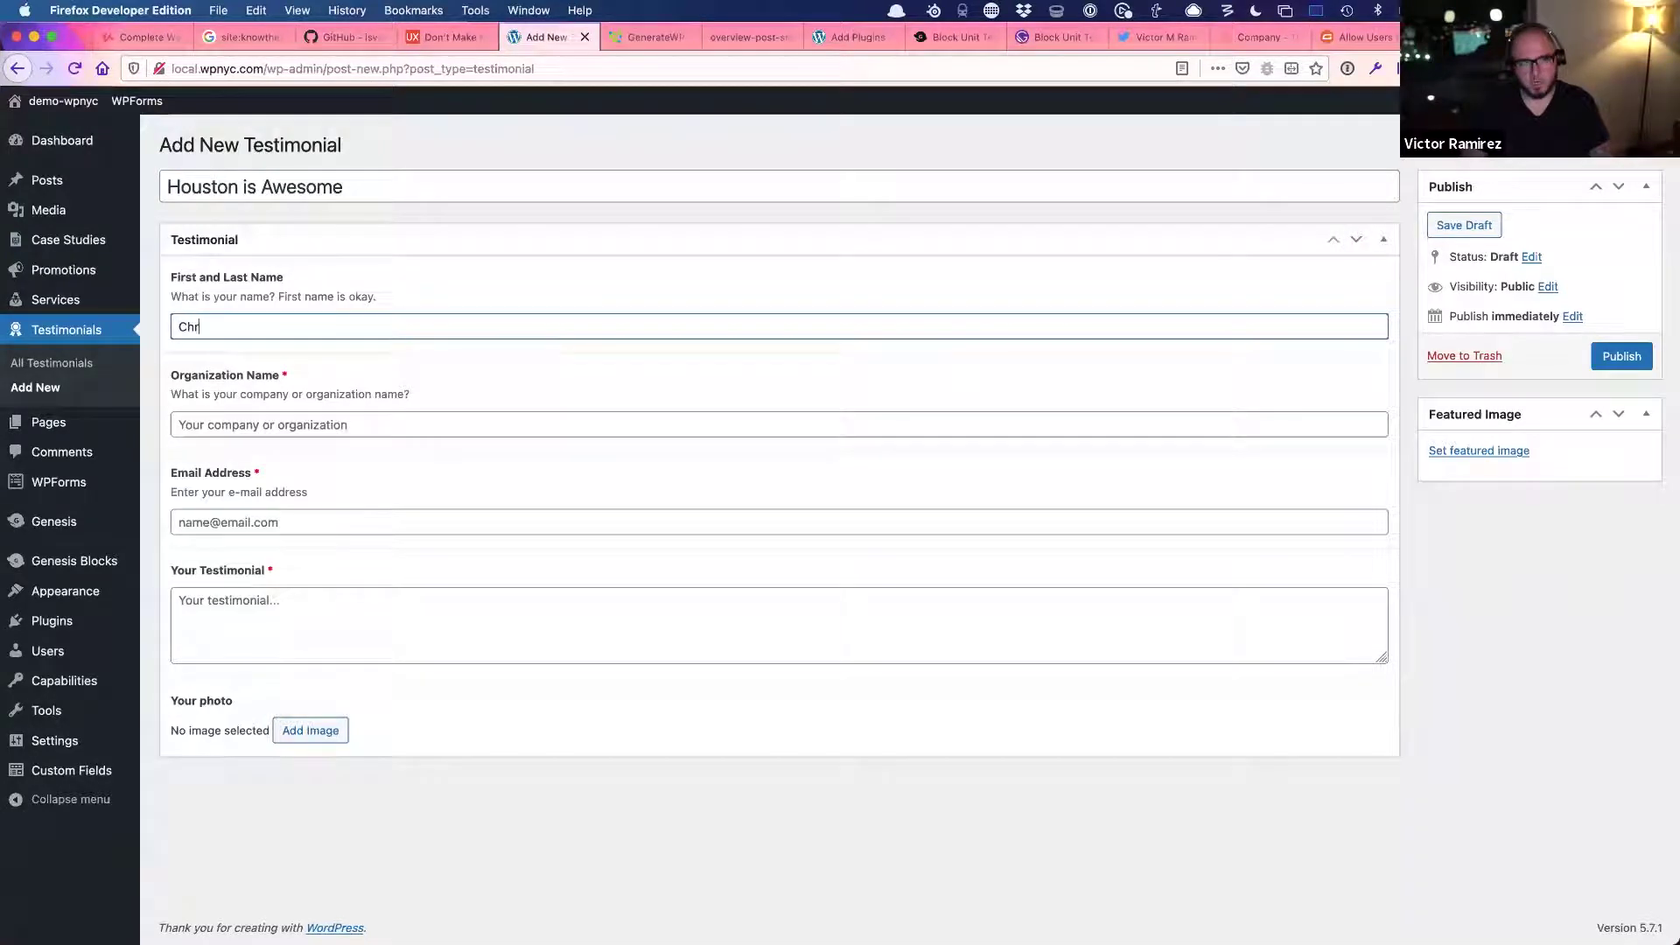
{"action": "type", "text": "ststina"}
{"action": "key", "text": "Tab"}
- Set the testimonial's organization name to "Houston WP Meetup"
{"action": "type", "text": "Wor"}
{"action": "key", "text": "BackSpace"}
{"action": "key", "text": "BackSpace"}
{"action": "key", "text": "BackSpace"}
{"action": "type", "text": "House Wo"}
{"action": "key", "text": "BackSpace"}
{"action": "key", "text": "BackSpace"}
{"action": "key", "text": "BackSpace"}
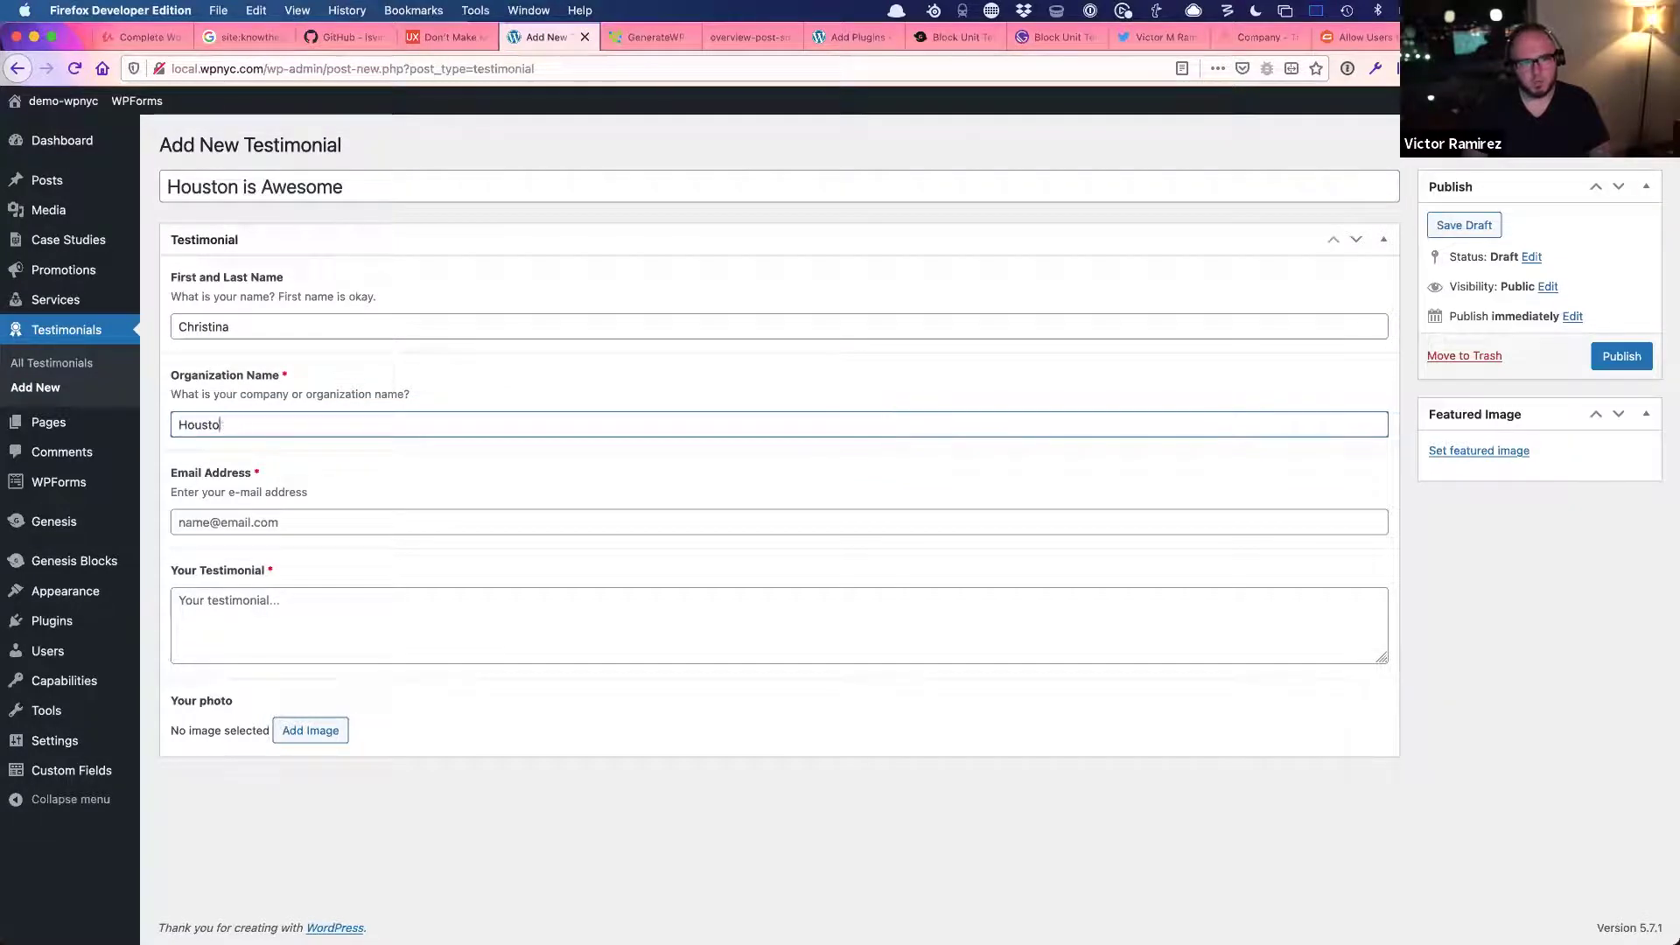
{"action": "type", "text": "on WO"}
{"action": "key", "text": "BackSpace"}
{"action": "type", "text": "P Meetup"}
- Fill in the e-mail address, enter "Hello world!" as the testimonial text, and publish the testimonial
{"action": "key", "text": "Tab"}
{"action": "type", "text": "email"}
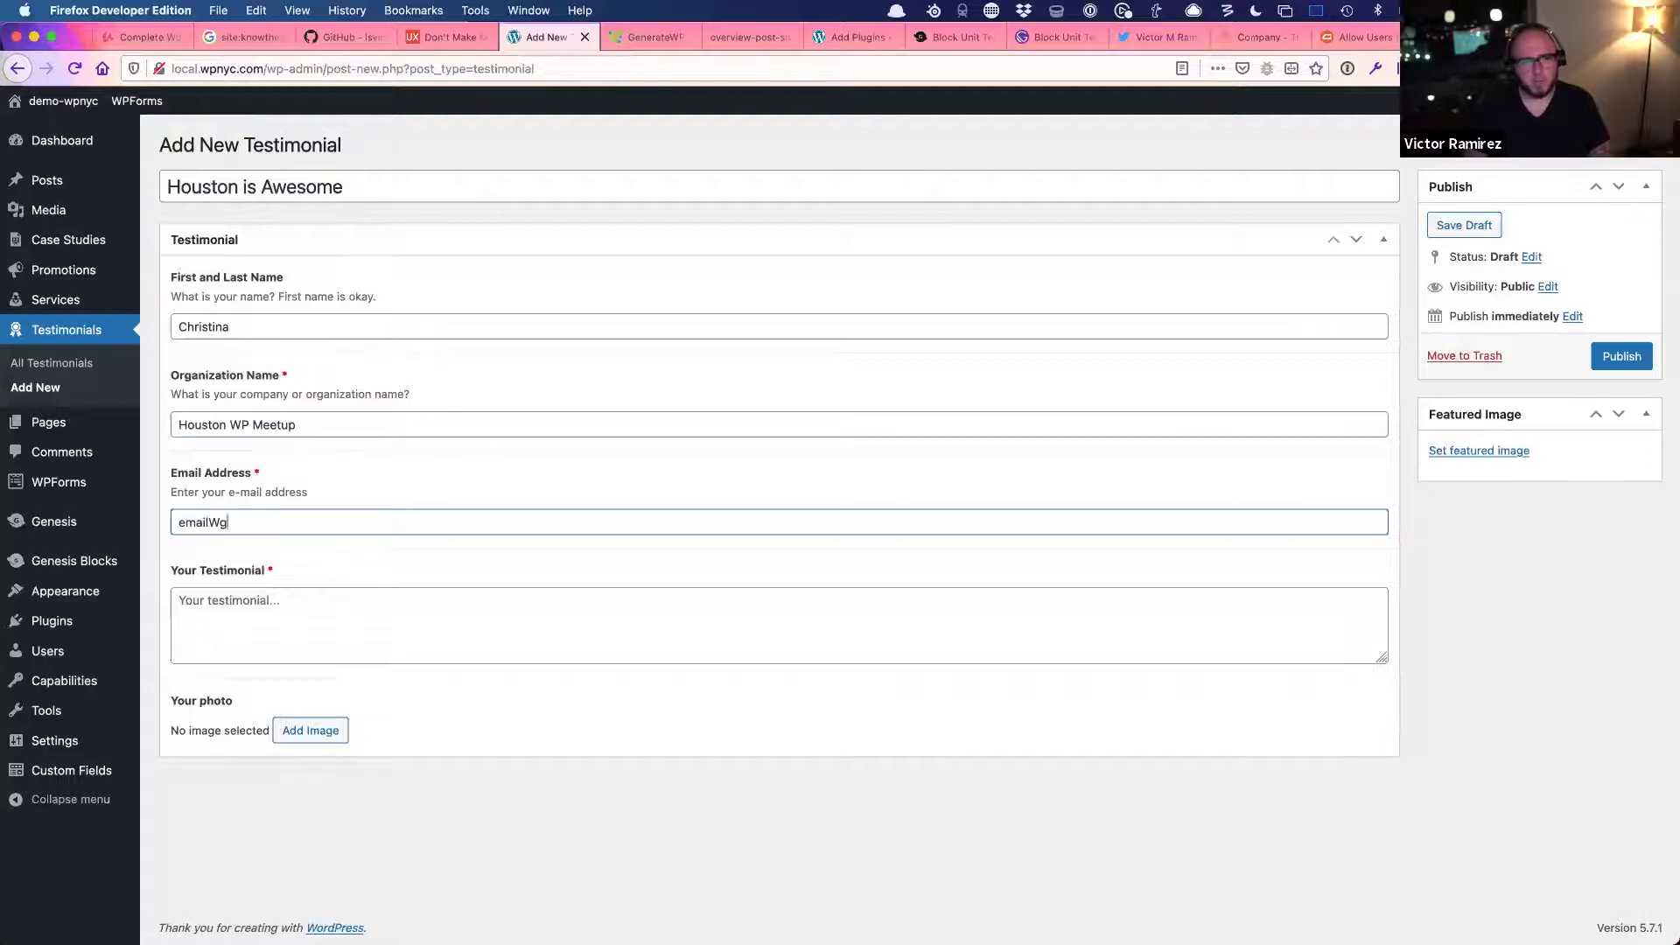
{"action": "key", "text": "Tab"}
{"action": "type", "text": "Hello wor"}
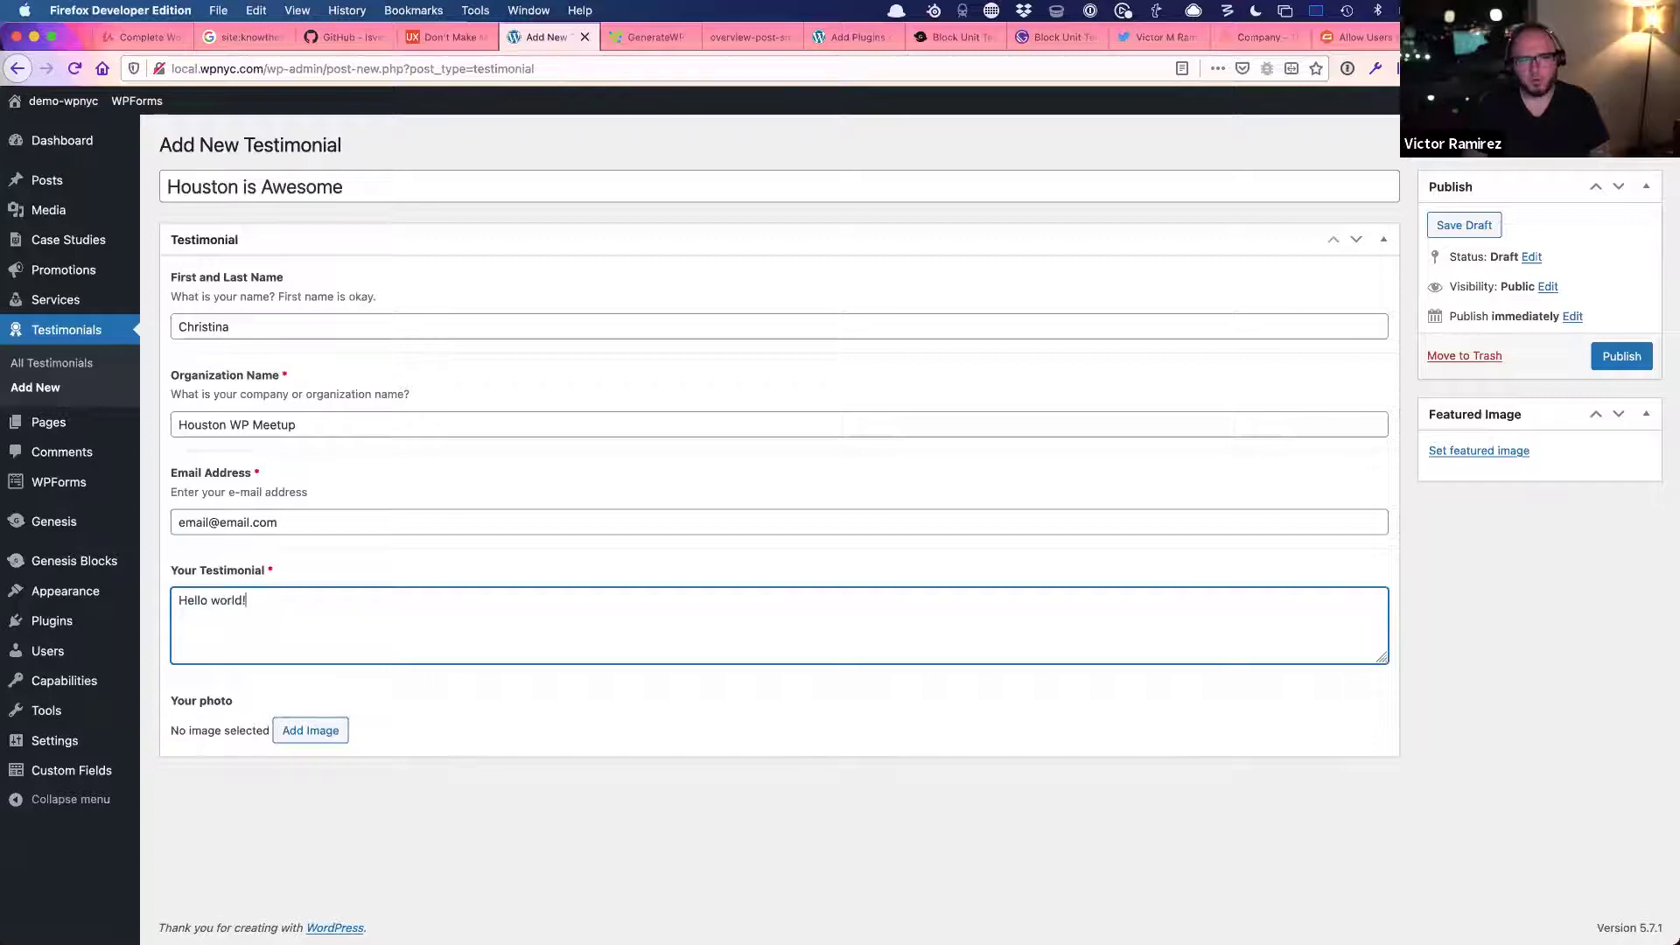
{"action": "left_click", "coordinate": [1598, 356]}
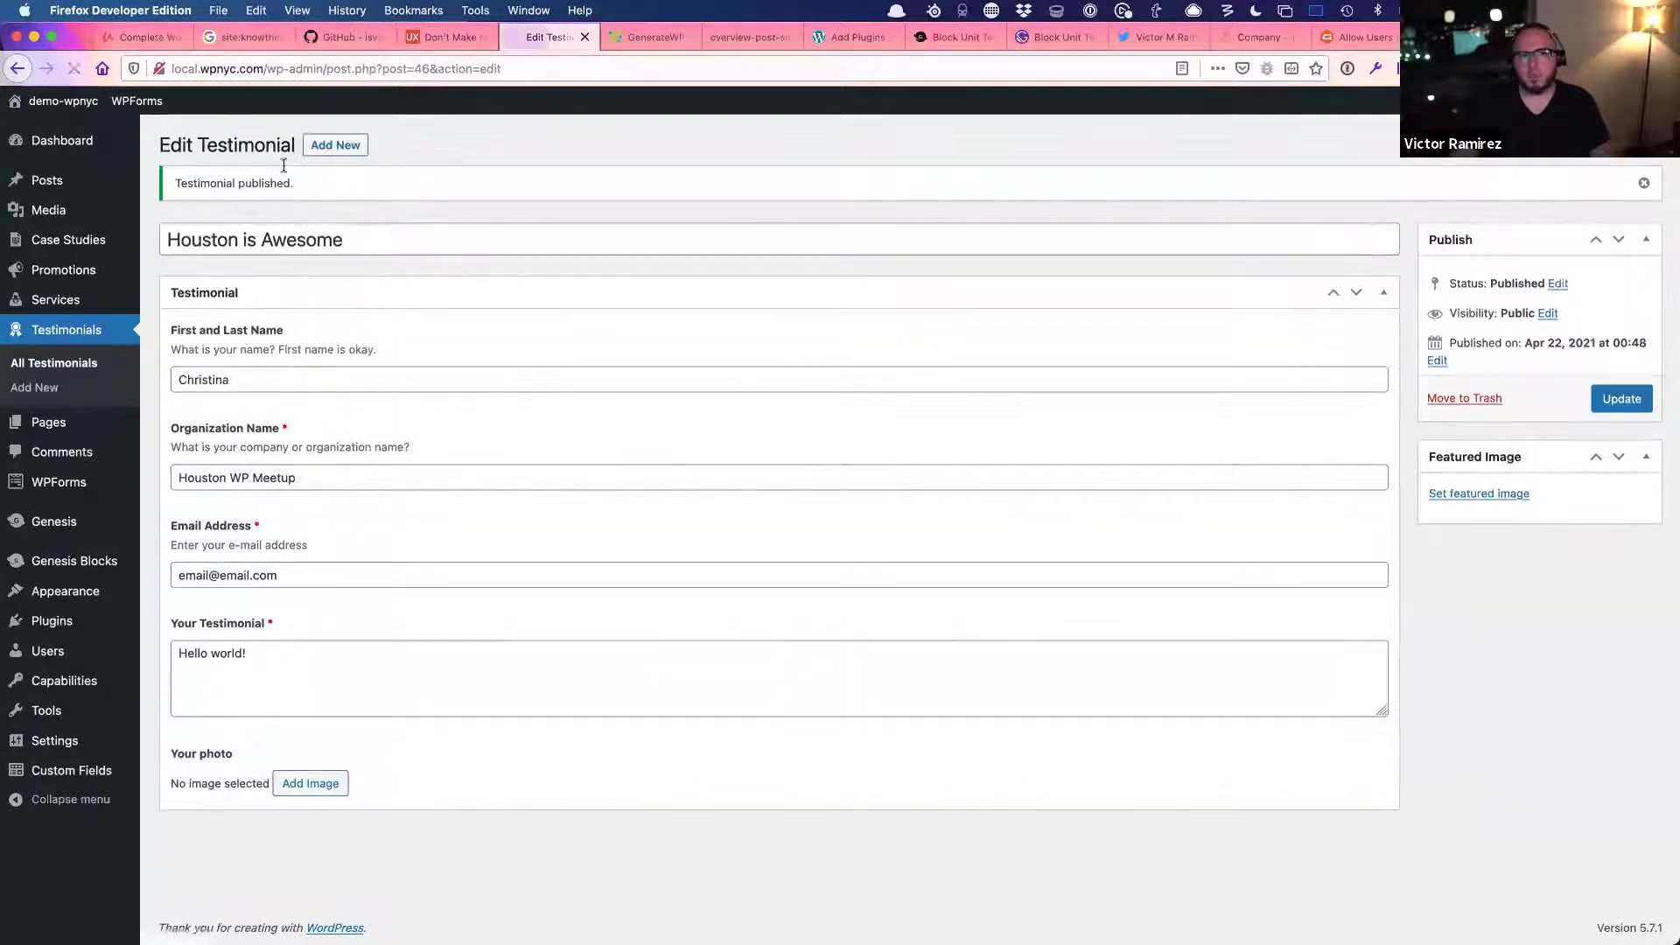
{"action": "left_click_drag", "start_coordinate": [292, 182], "coordinate": [169, 187]}
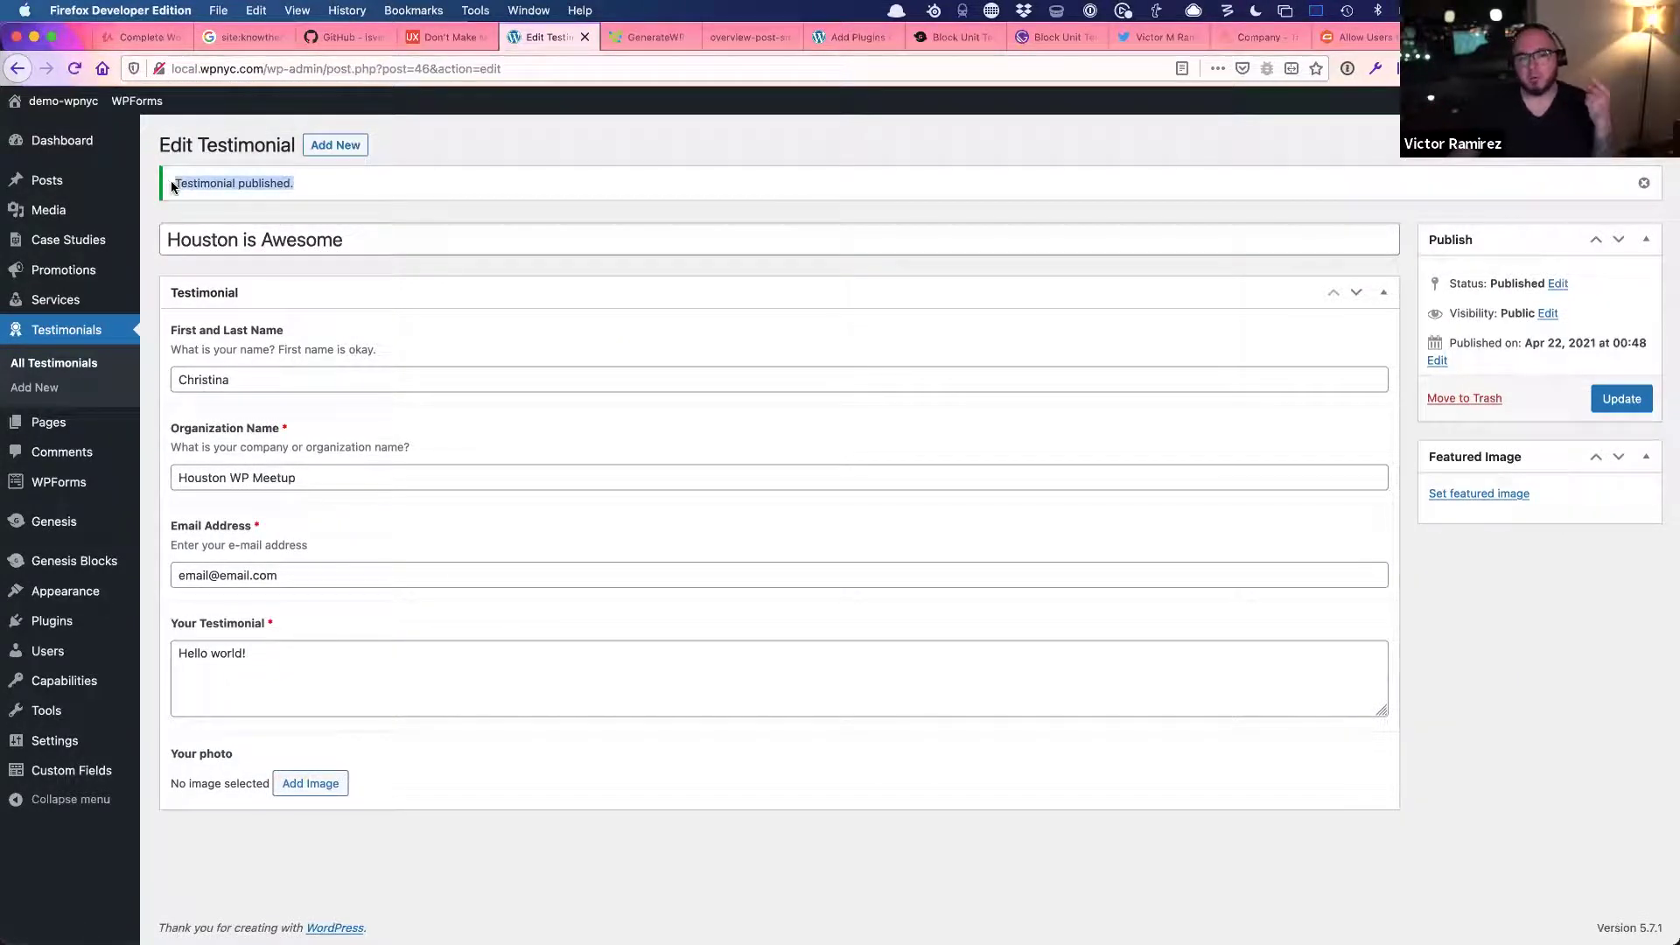
- Switch to VS Code, show type-testimonial.php without the file explorer, and highlight the wcphx_testimonial_post_type function name
{"action": "left_click", "coordinate": [171, 180]}
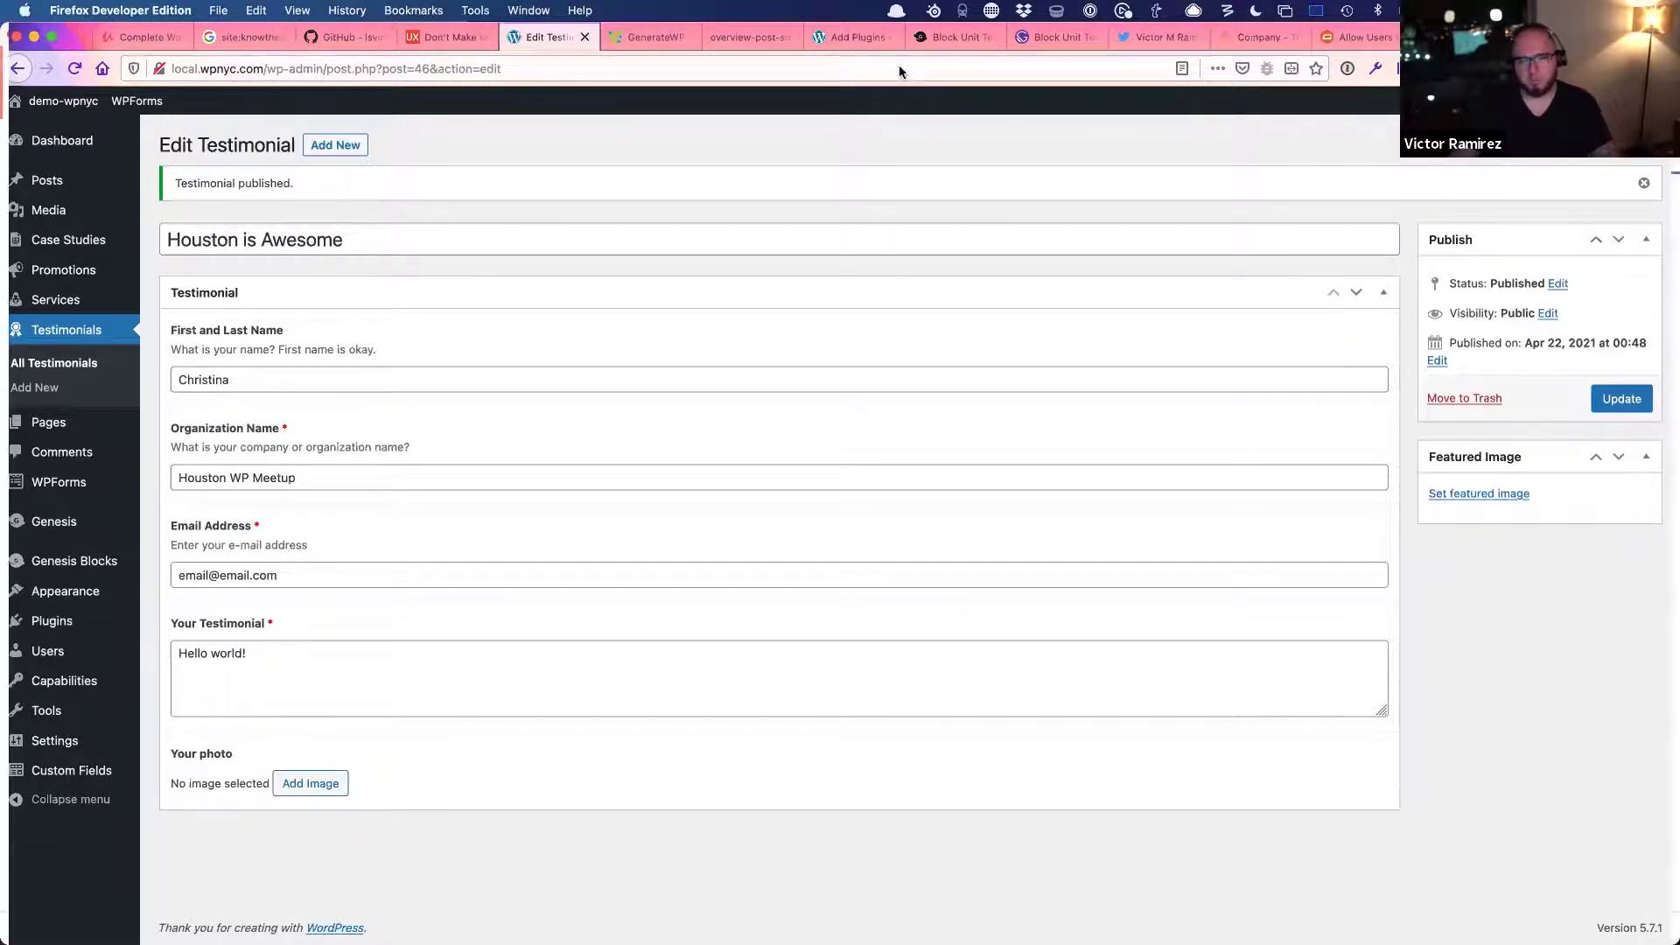
{"action": "key", "text": "super+Tab"}
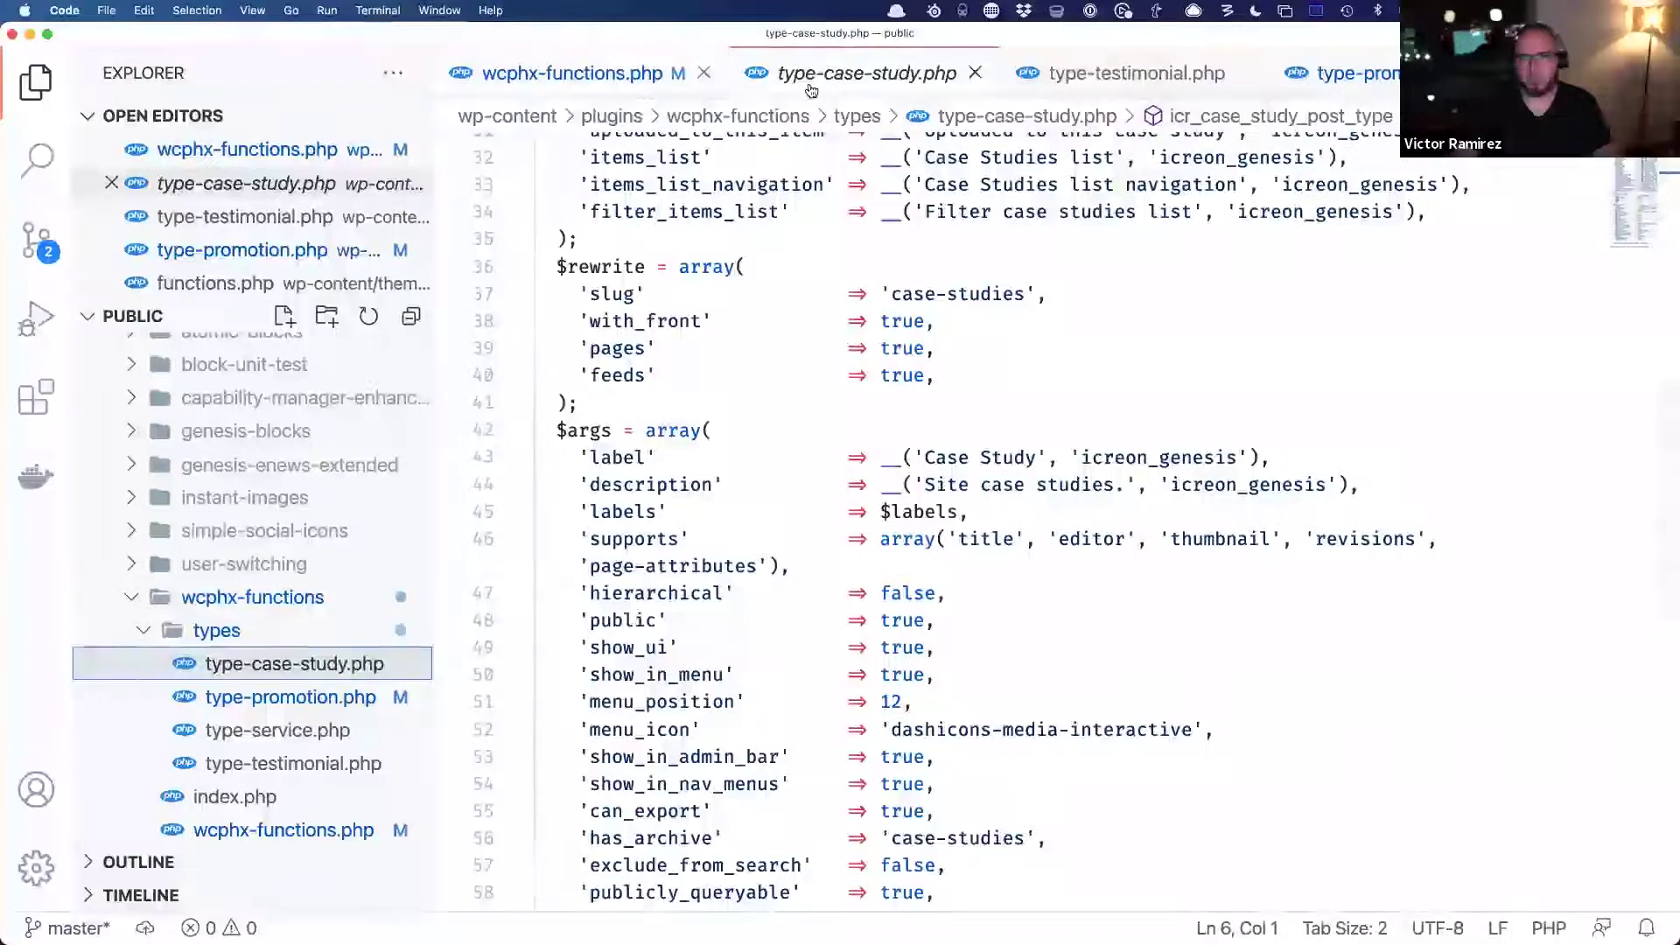
{"action": "left_click", "coordinate": [1105, 75]}
{"action": "scroll", "coordinate": [980, 484], "scroll_direction": "up", "scroll_amount": 20}
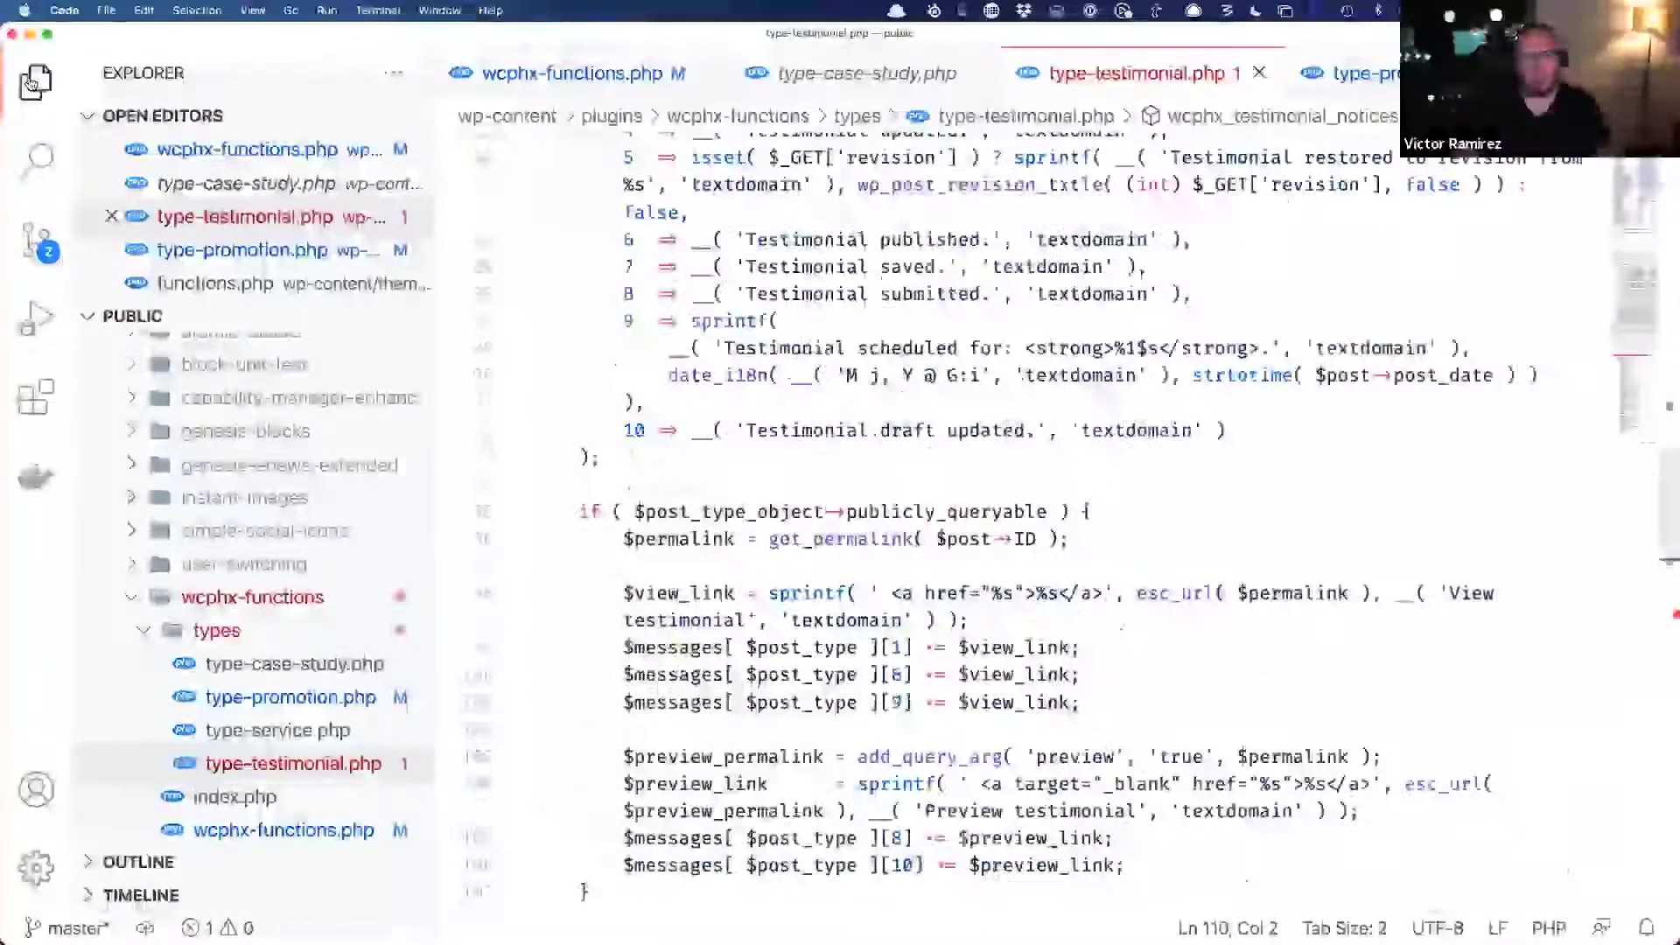
{"action": "key", "text": "super+b"}
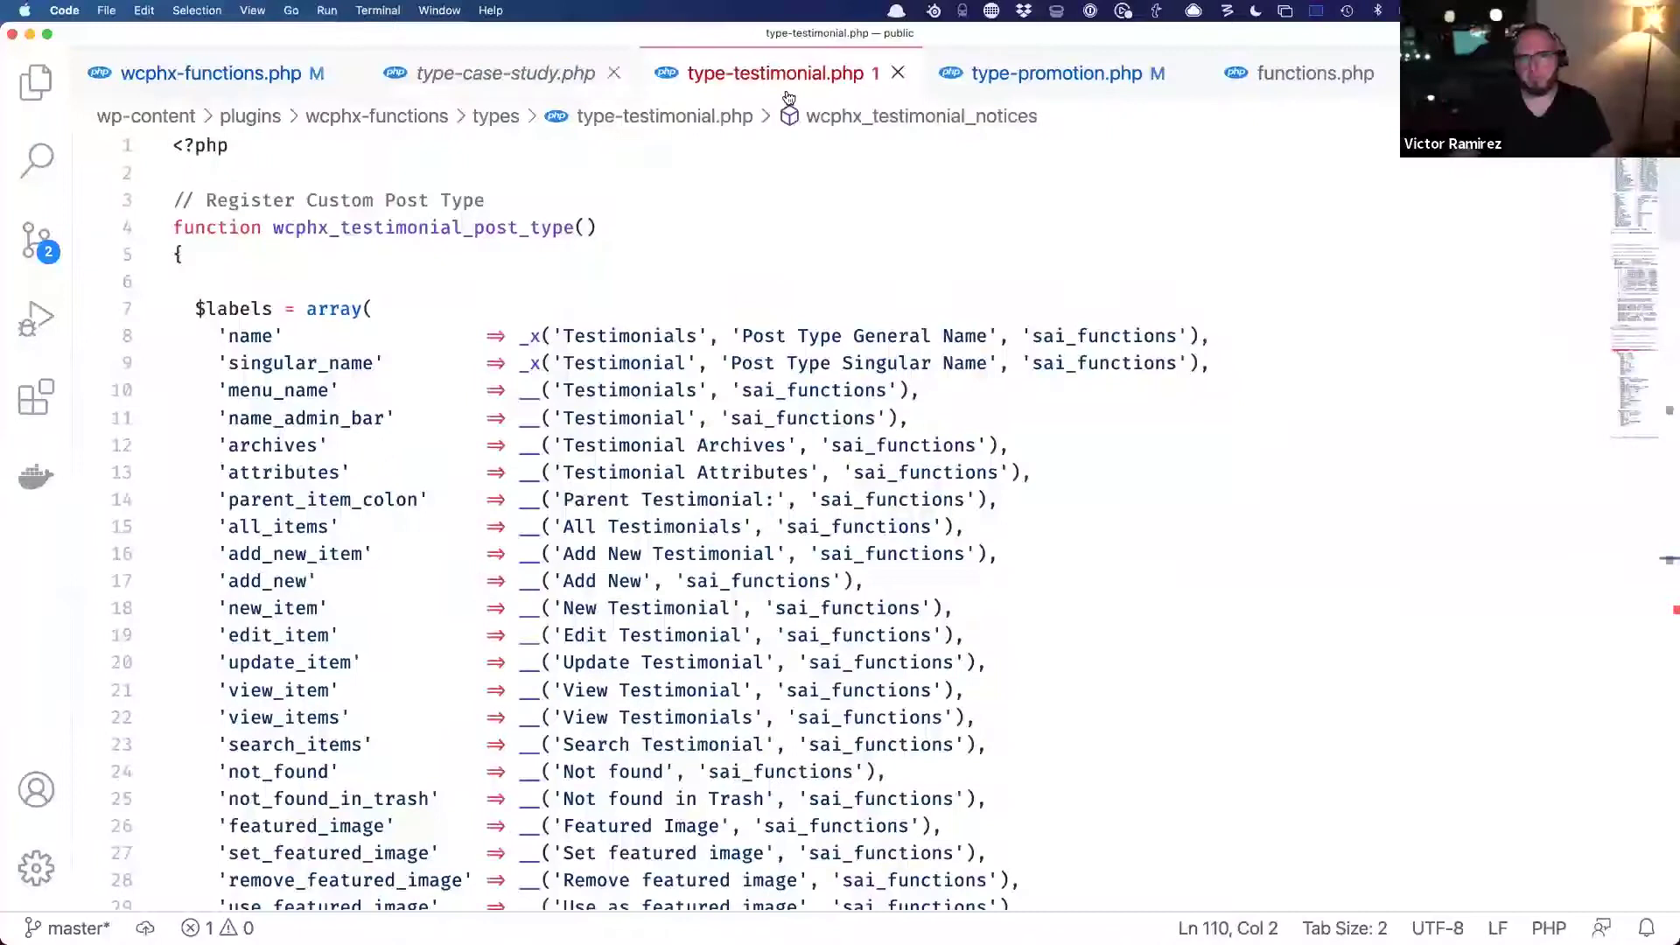
{"action": "left_click_drag", "start_coordinate": [277, 233], "coordinate": [599, 229]}
{"action": "key", "text": "Right"}
{"action": "left_click", "coordinate": [453, 260]}
- Look through type-testimonial.php to the ac_custom_column_settings function that registers the testimonial admin columns, and return towards the notices code
{"action": "scroll", "coordinate": [454, 267], "scroll_direction": "down", "scroll_amount": 20}
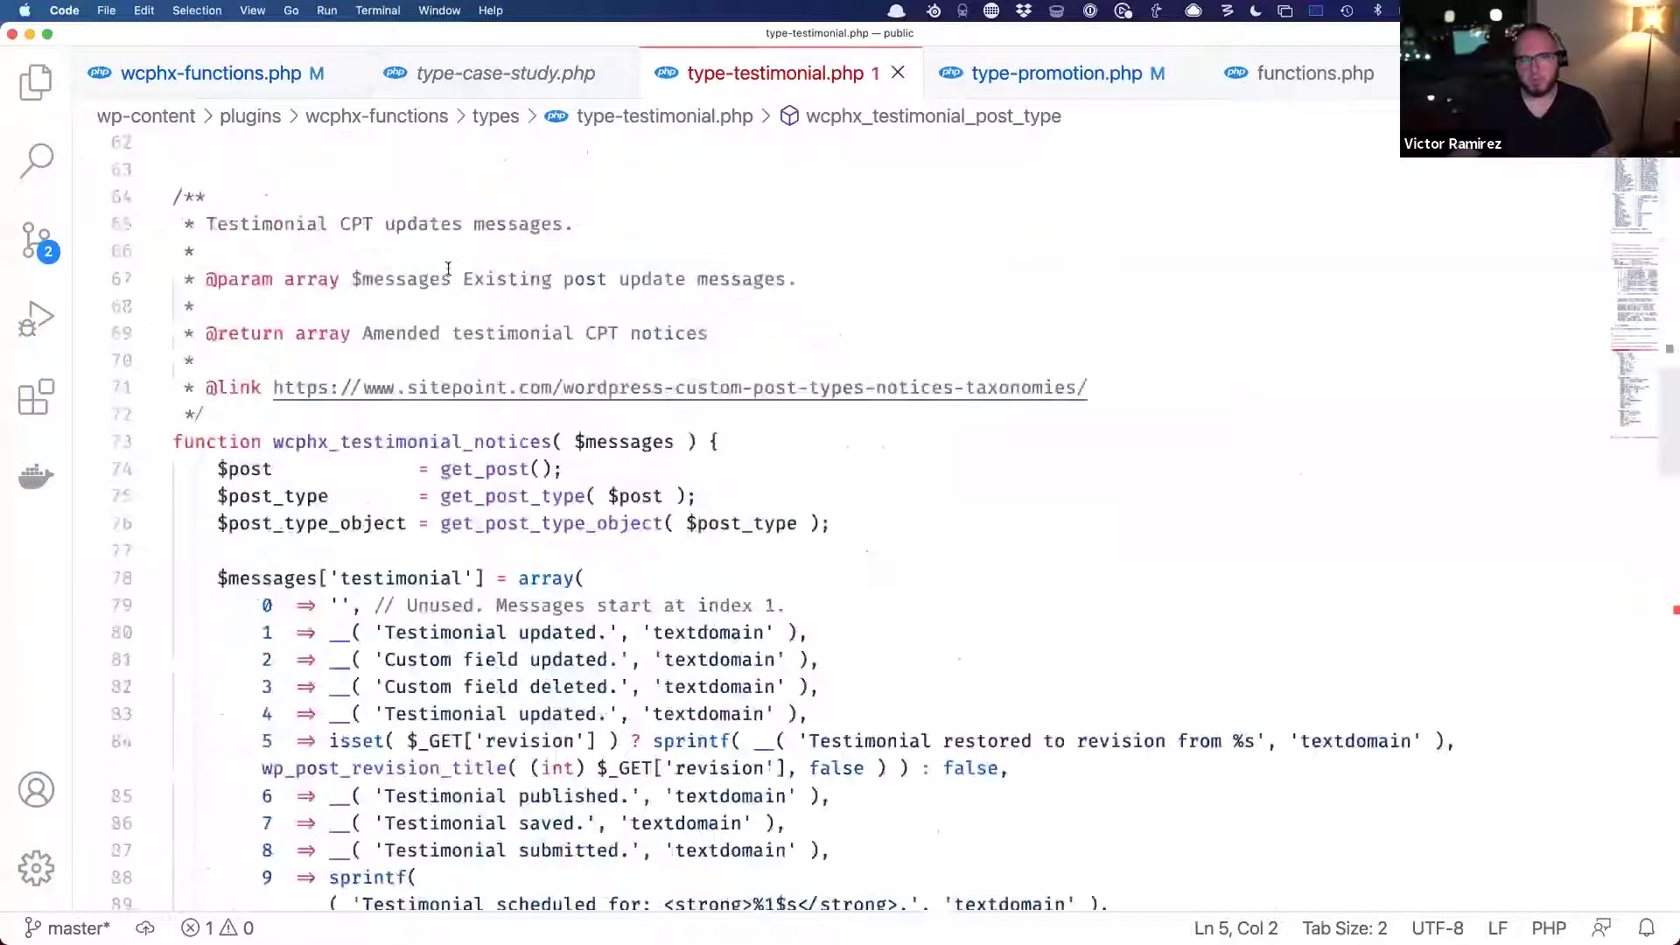
{"action": "scroll", "coordinate": [454, 308], "scroll_direction": "up", "scroll_amount": 5}
{"action": "scroll", "coordinate": [455, 308], "scroll_direction": "down", "scroll_amount": 5}
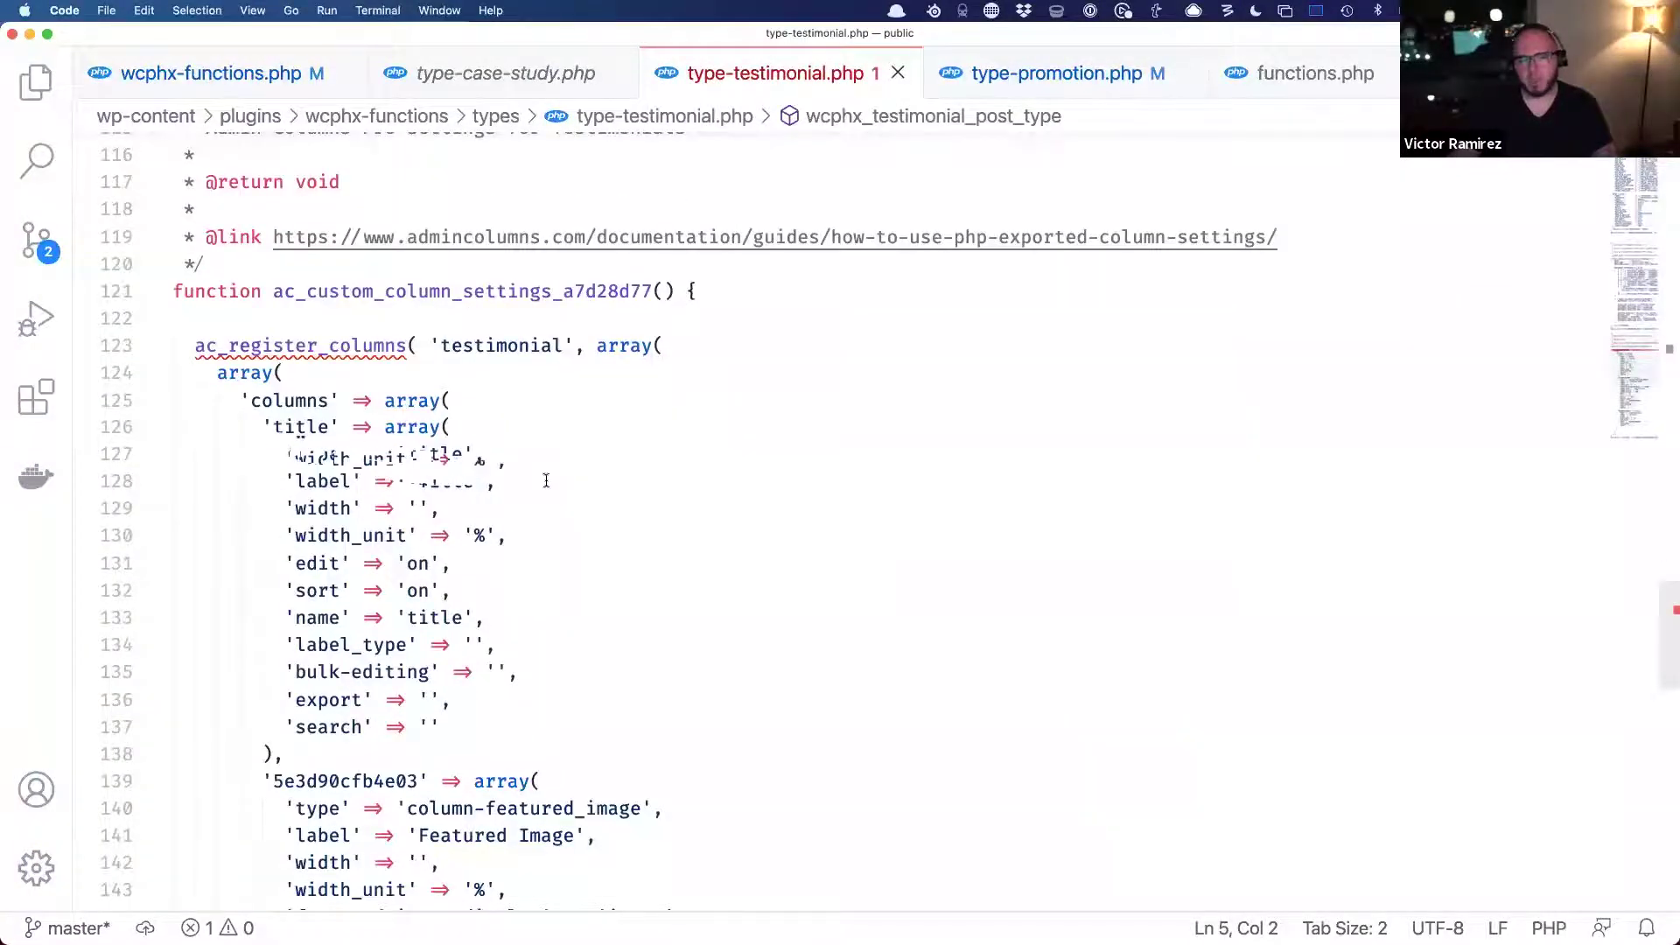
{"action": "scroll", "coordinate": [544, 476], "scroll_direction": "down", "scroll_amount": 3}
{"action": "scroll", "coordinate": [892, 554], "scroll_direction": "up", "scroll_amount": 2}
{"action": "left_click", "coordinate": [889, 550]}
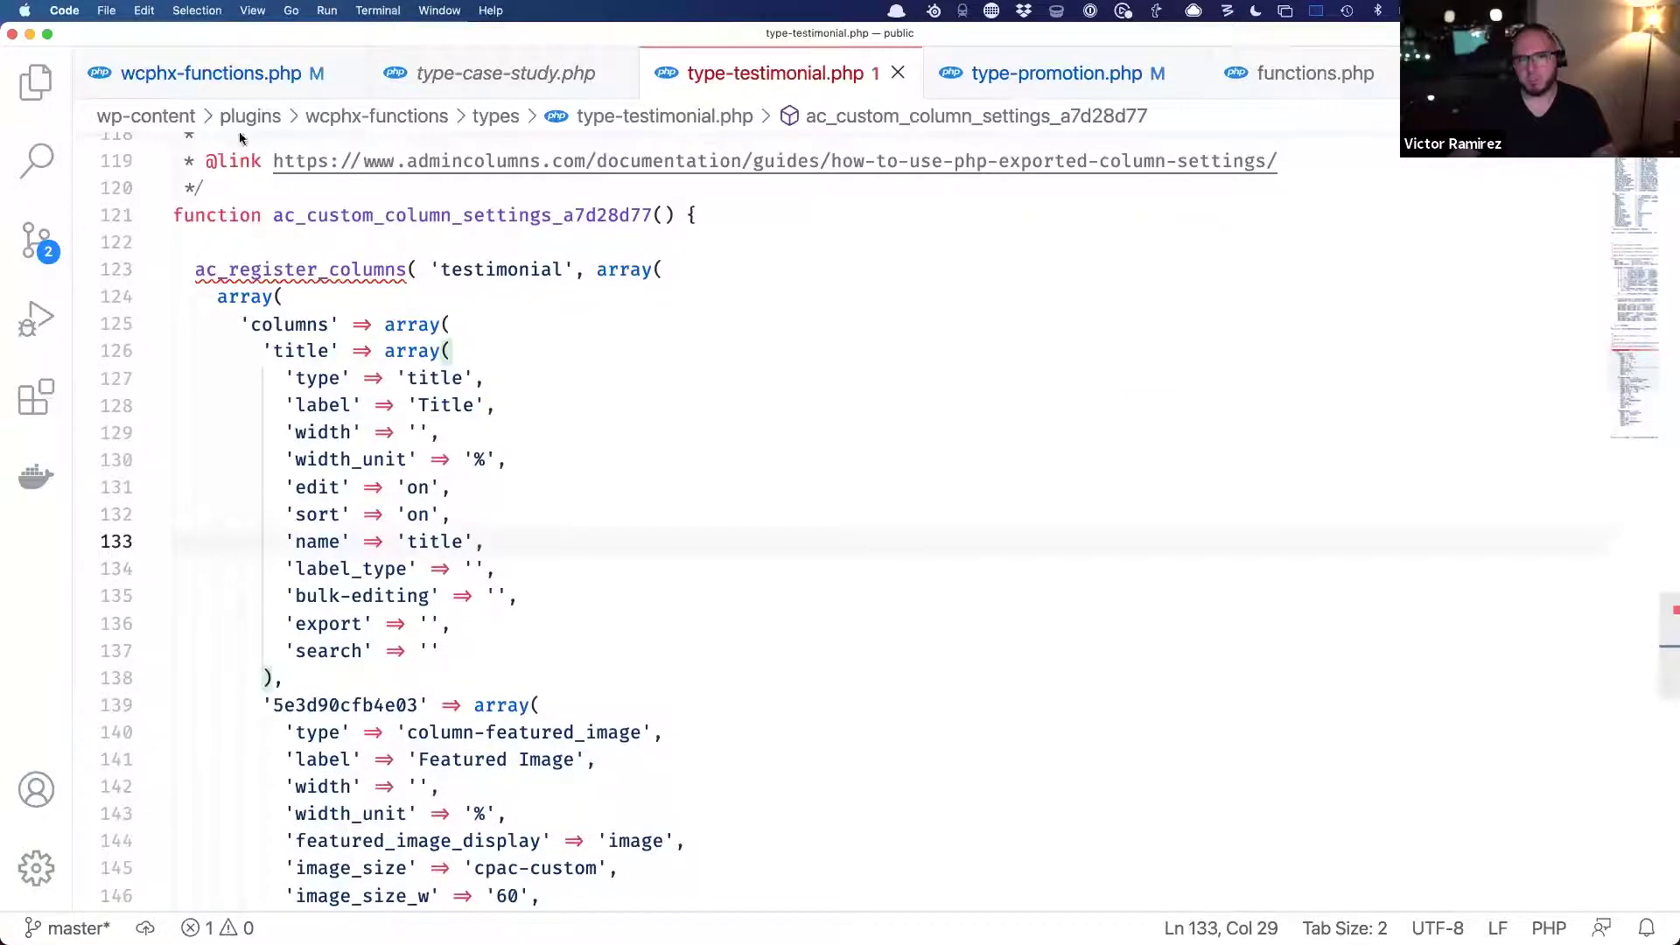
{"action": "scroll", "coordinate": [812, 405], "scroll_direction": "down", "scroll_amount": 10}
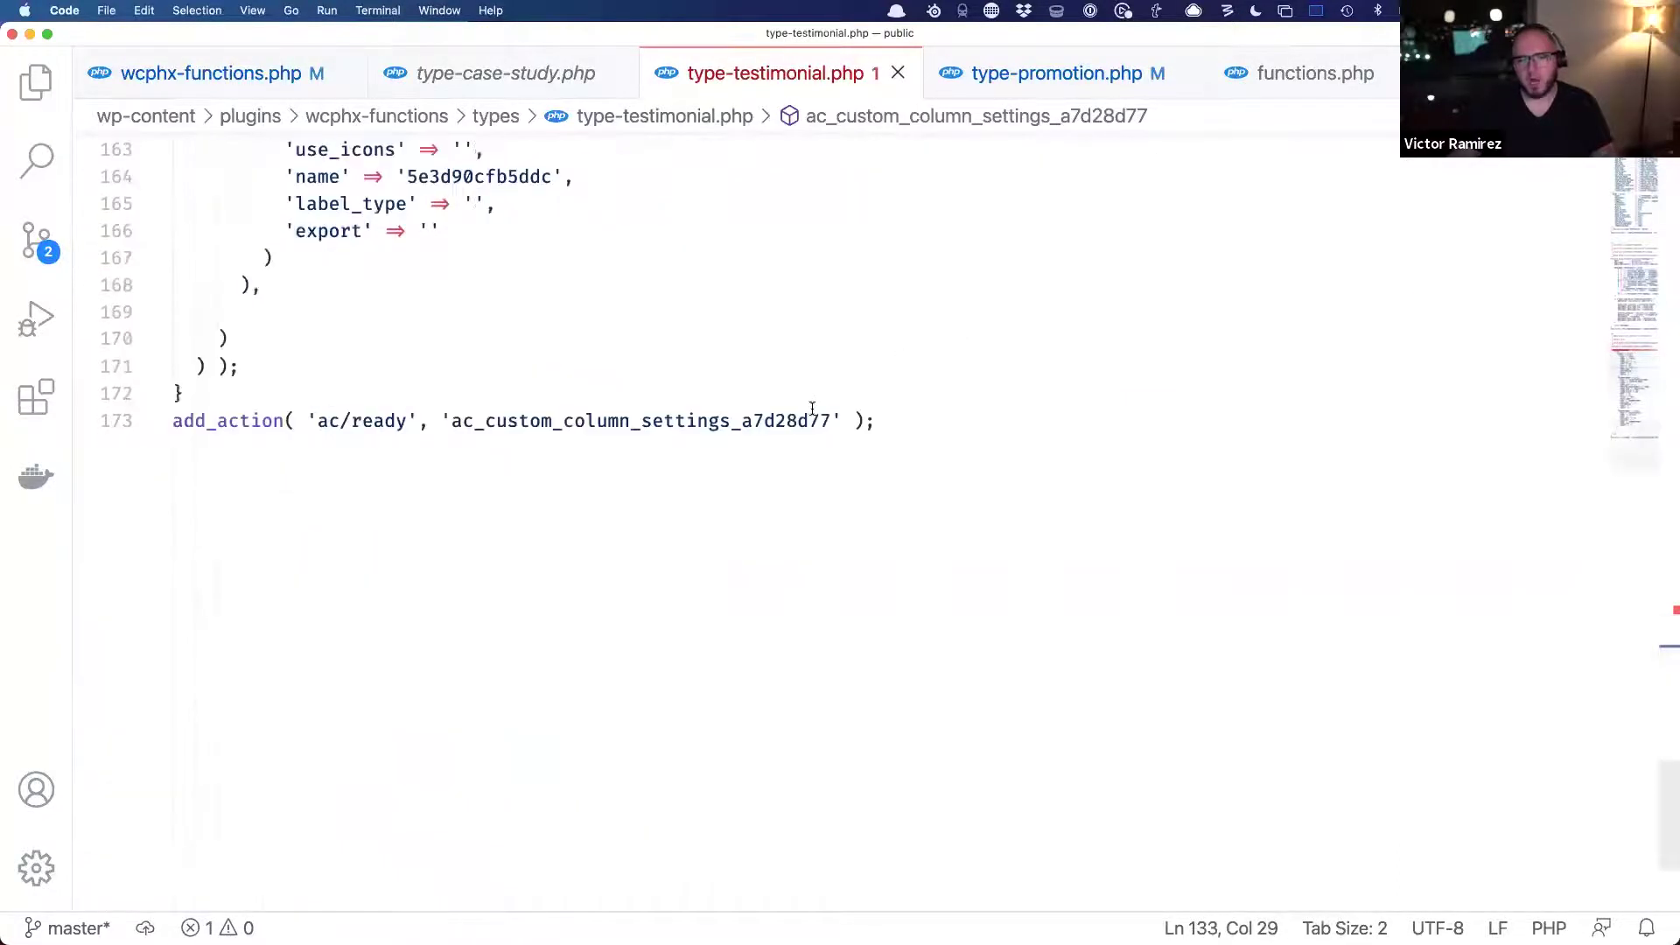
{"action": "scroll", "coordinate": [806, 407], "scroll_direction": "up", "scroll_amount": 15}
{"action": "scroll", "coordinate": [806, 408], "scroll_direction": "up", "scroll_amount": 10}
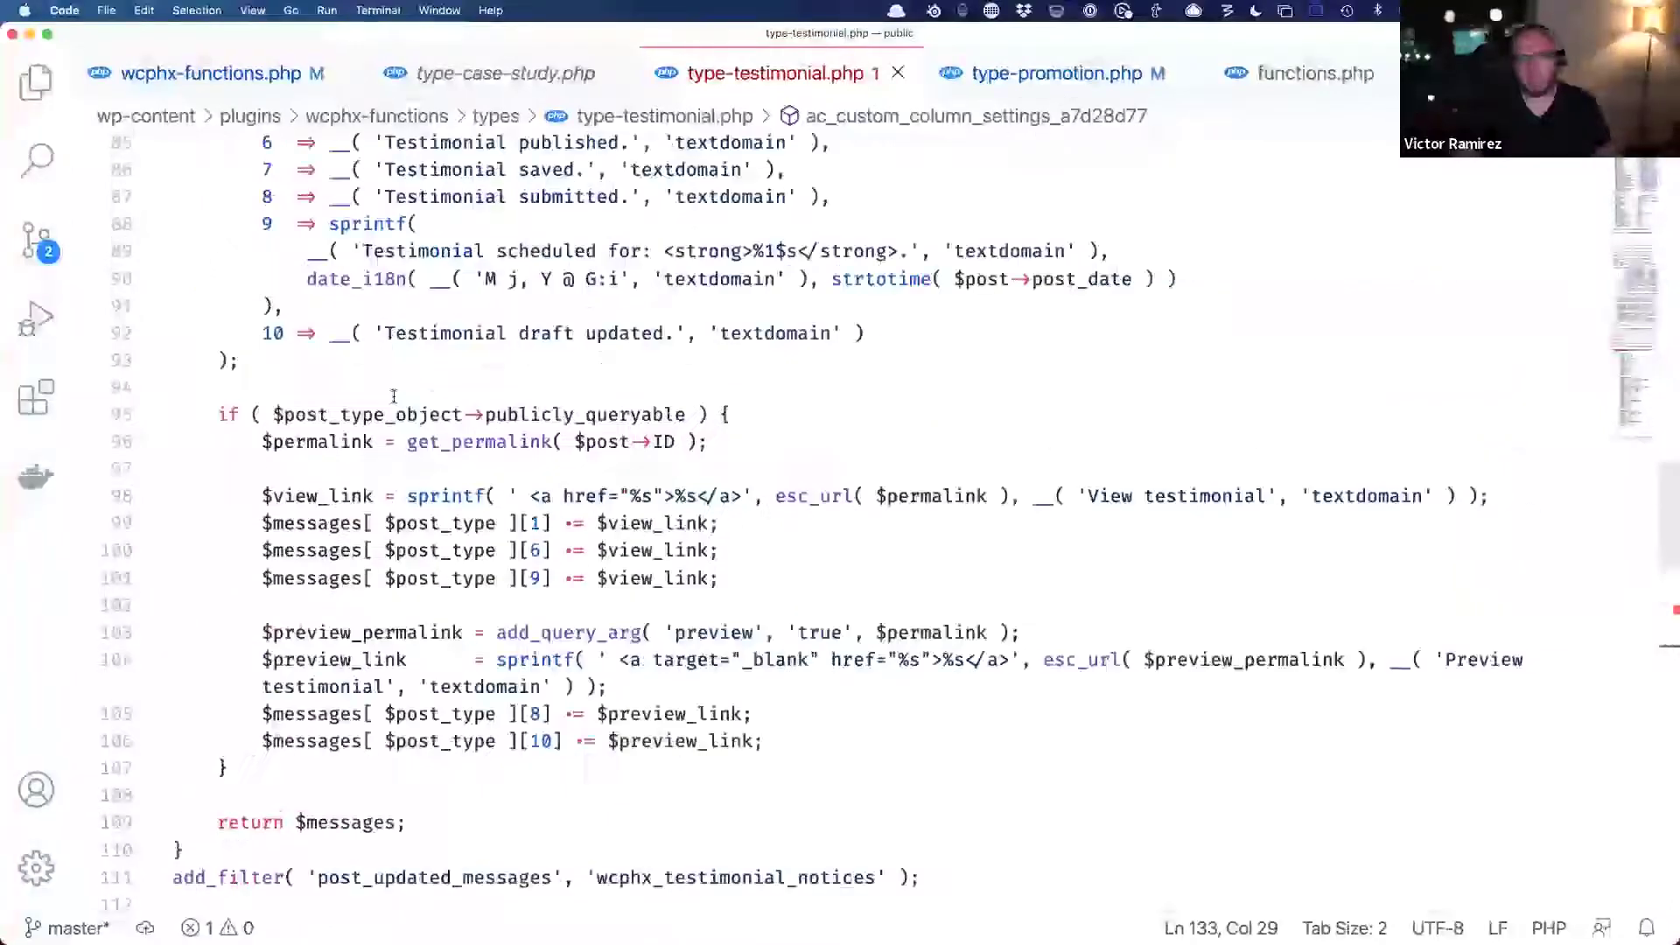
- Examine the comment block above wcphx_testimonial_notices, highlighting its description and the SitePoint reference link
{"action": "left_click", "coordinate": [514, 338]}
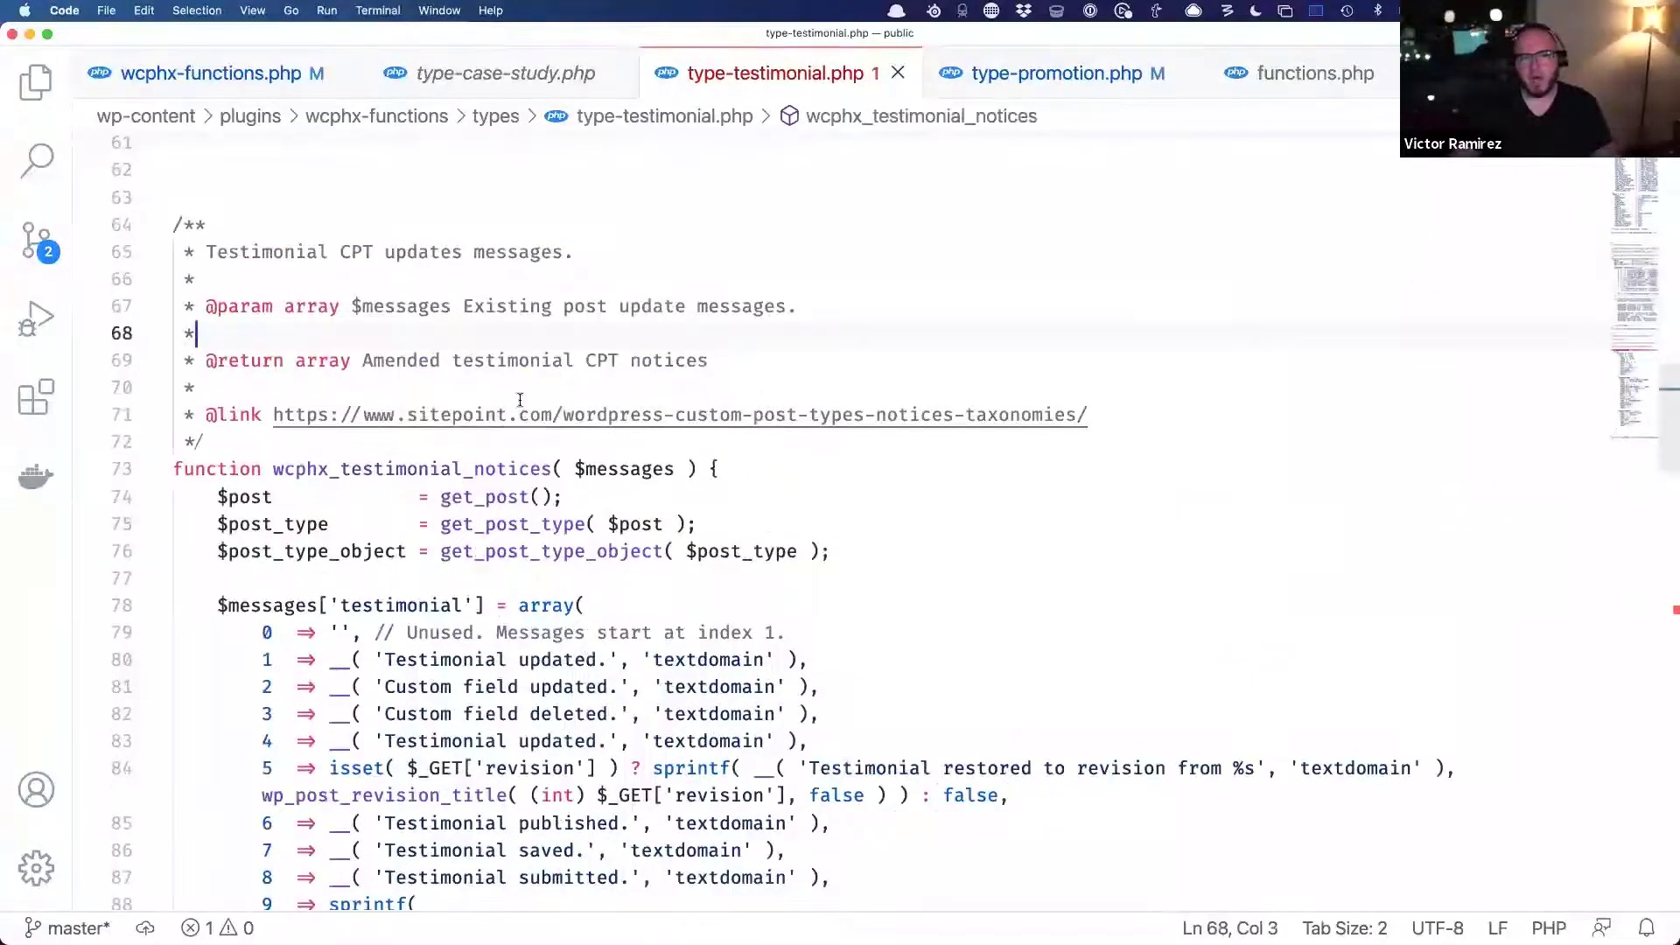
{"action": "left_click", "coordinate": [405, 255]}
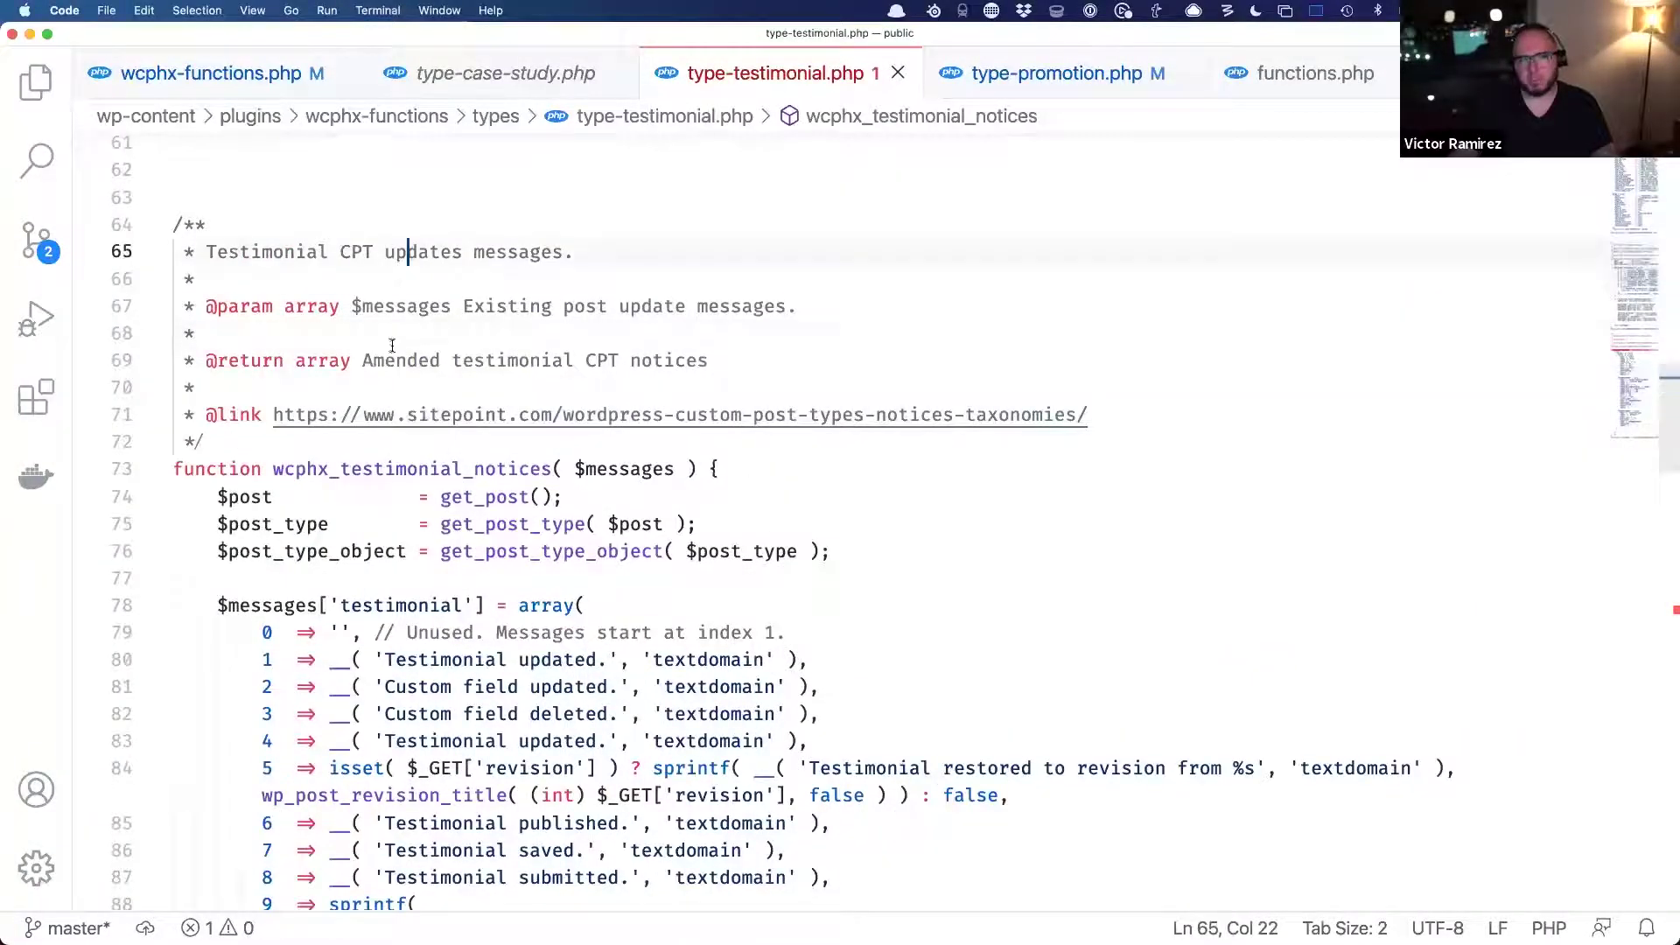
{"action": "left_click", "coordinate": [388, 342]}
{"action": "left_click", "coordinate": [389, 388]}
{"action": "left_click", "coordinate": [372, 284]}
{"action": "left_click_drag", "start_coordinate": [578, 251], "coordinate": [201, 246]}
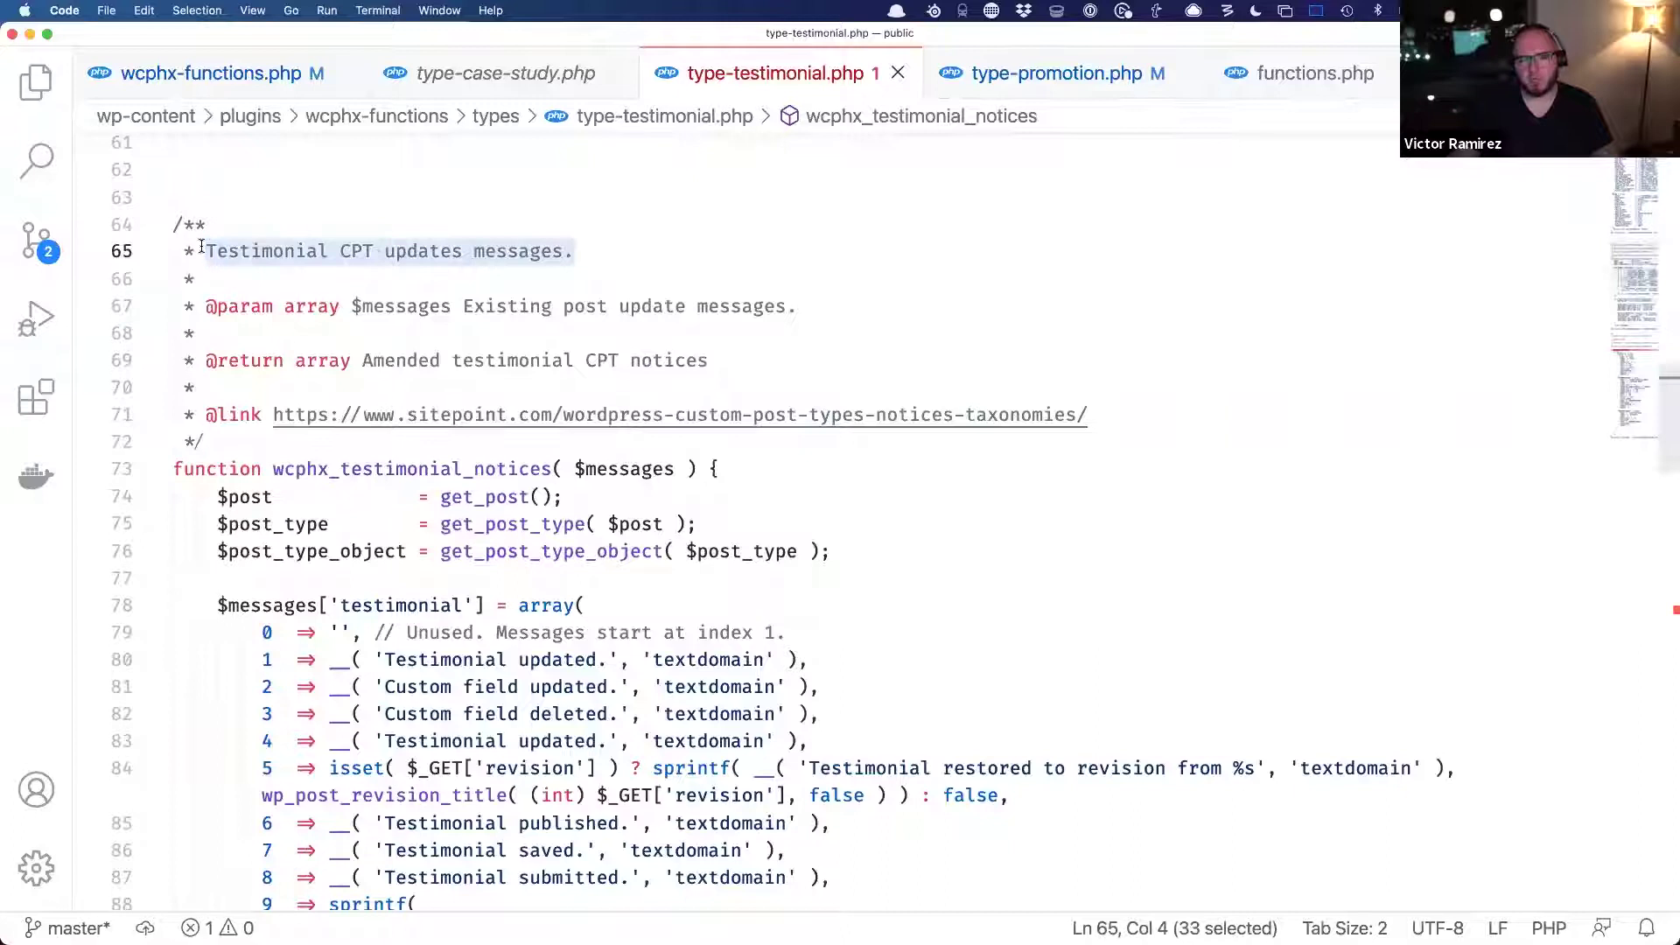
{"action": "left_click", "coordinate": [274, 415]}
{"action": "left_click", "coordinate": [1131, 415], "text": "shift"}
{"action": "left_click", "coordinate": [1131, 415]}
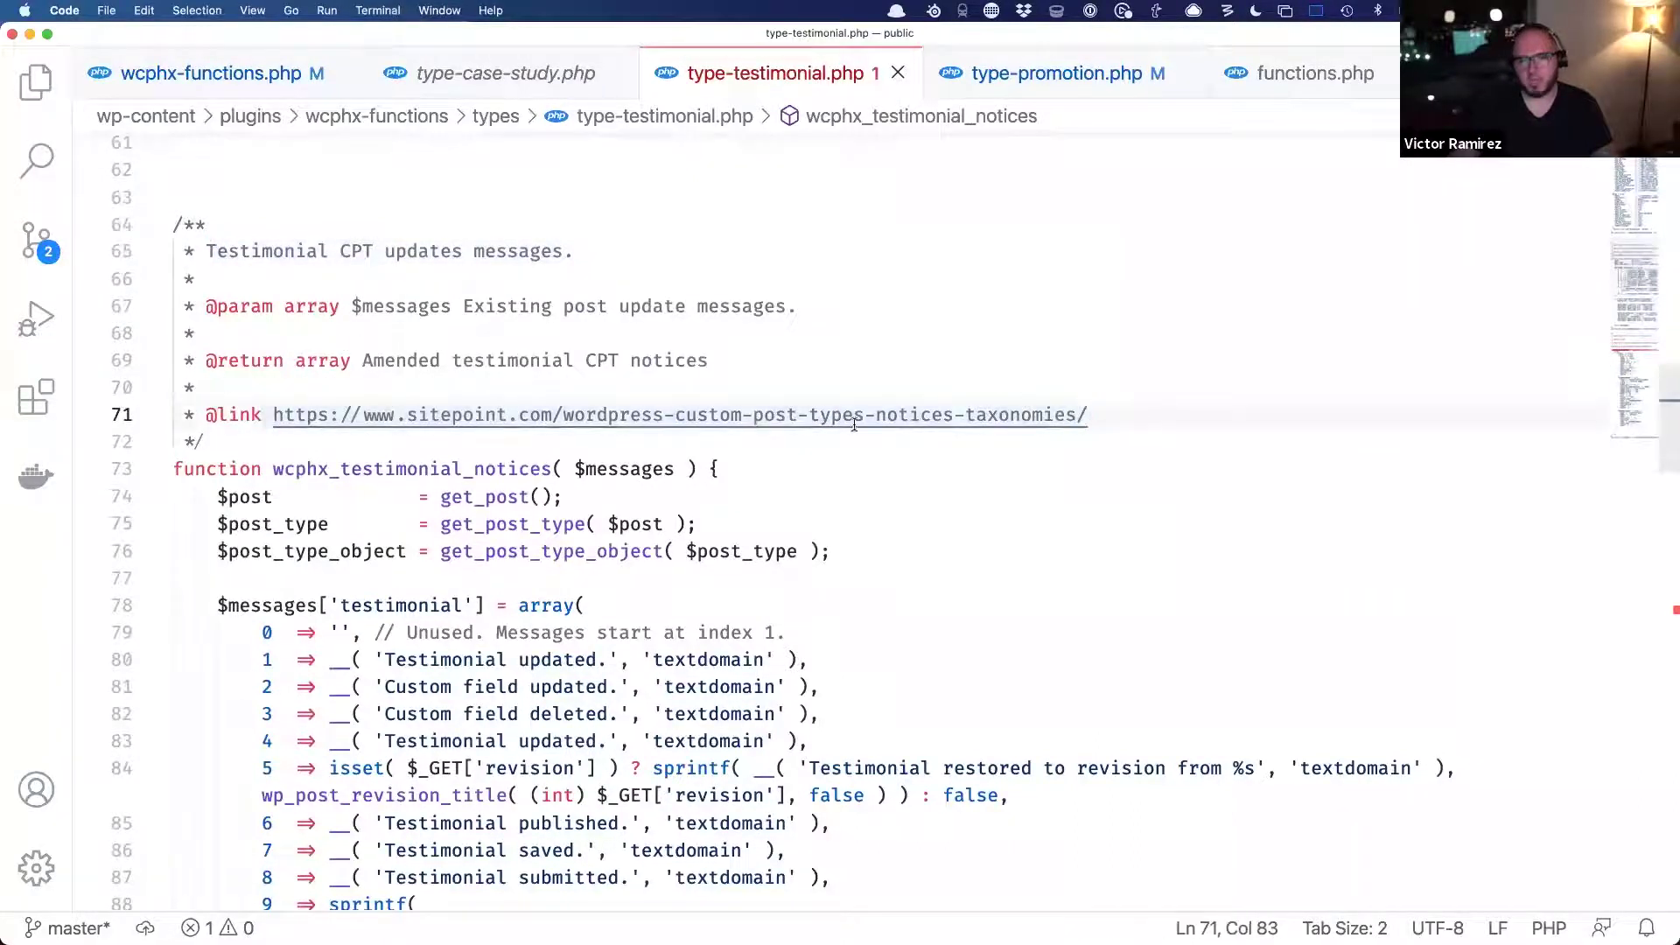
{"action": "left_click", "coordinate": [577, 307]}
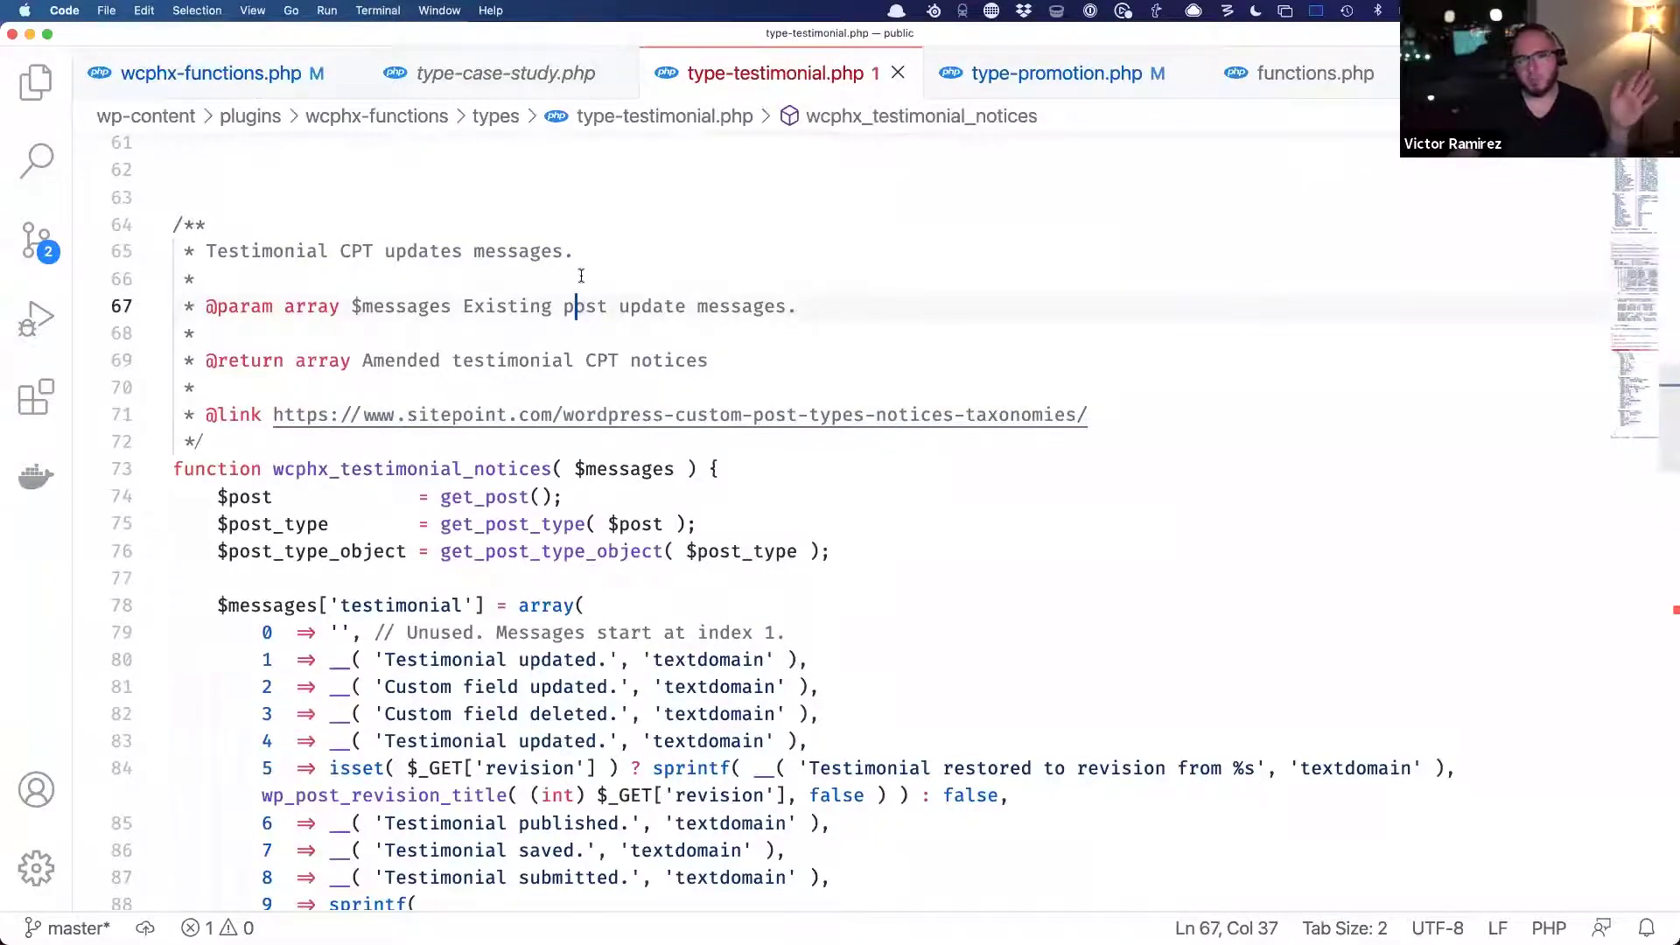
{"action": "left_click", "coordinate": [581, 276]}
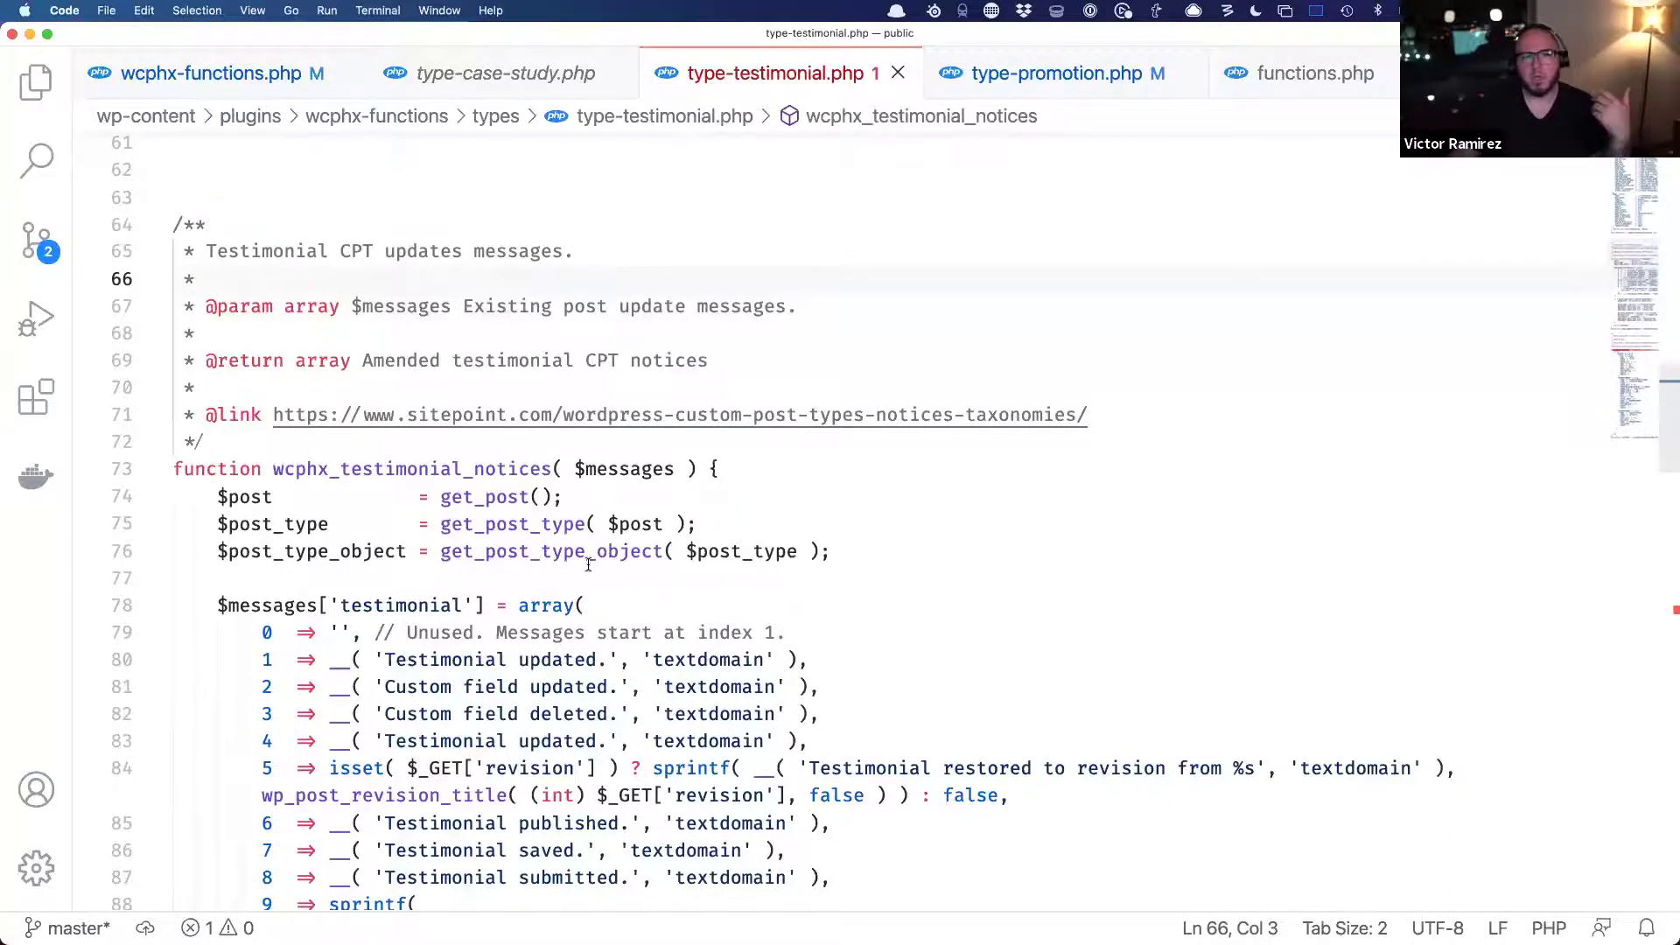
- Review the testimonial messages array in wcphx_testimonial_notices and go back to the function's reference link
{"action": "scroll", "coordinate": [569, 576], "scroll_direction": "down", "scroll_amount": 2}
{"action": "left_click", "coordinate": [322, 322]}
{"action": "left_click", "coordinate": [342, 372]}
{"action": "scroll", "coordinate": [741, 522], "scroll_direction": "down", "scroll_amount": 2}
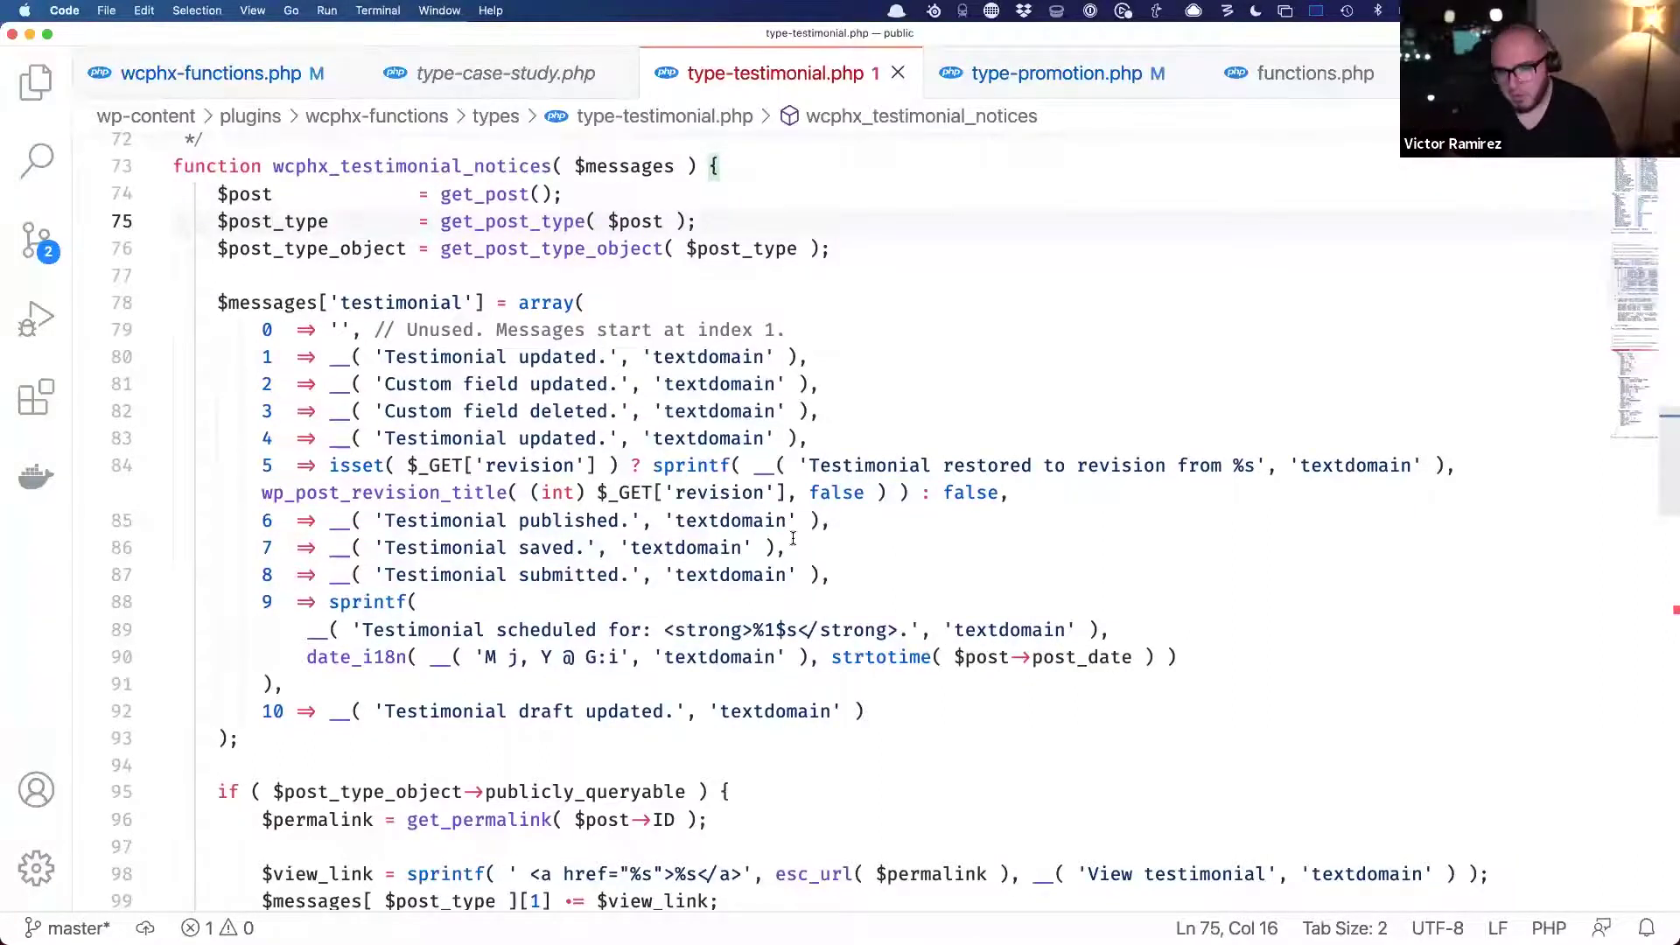
{"action": "left_click", "coordinate": [810, 600]}
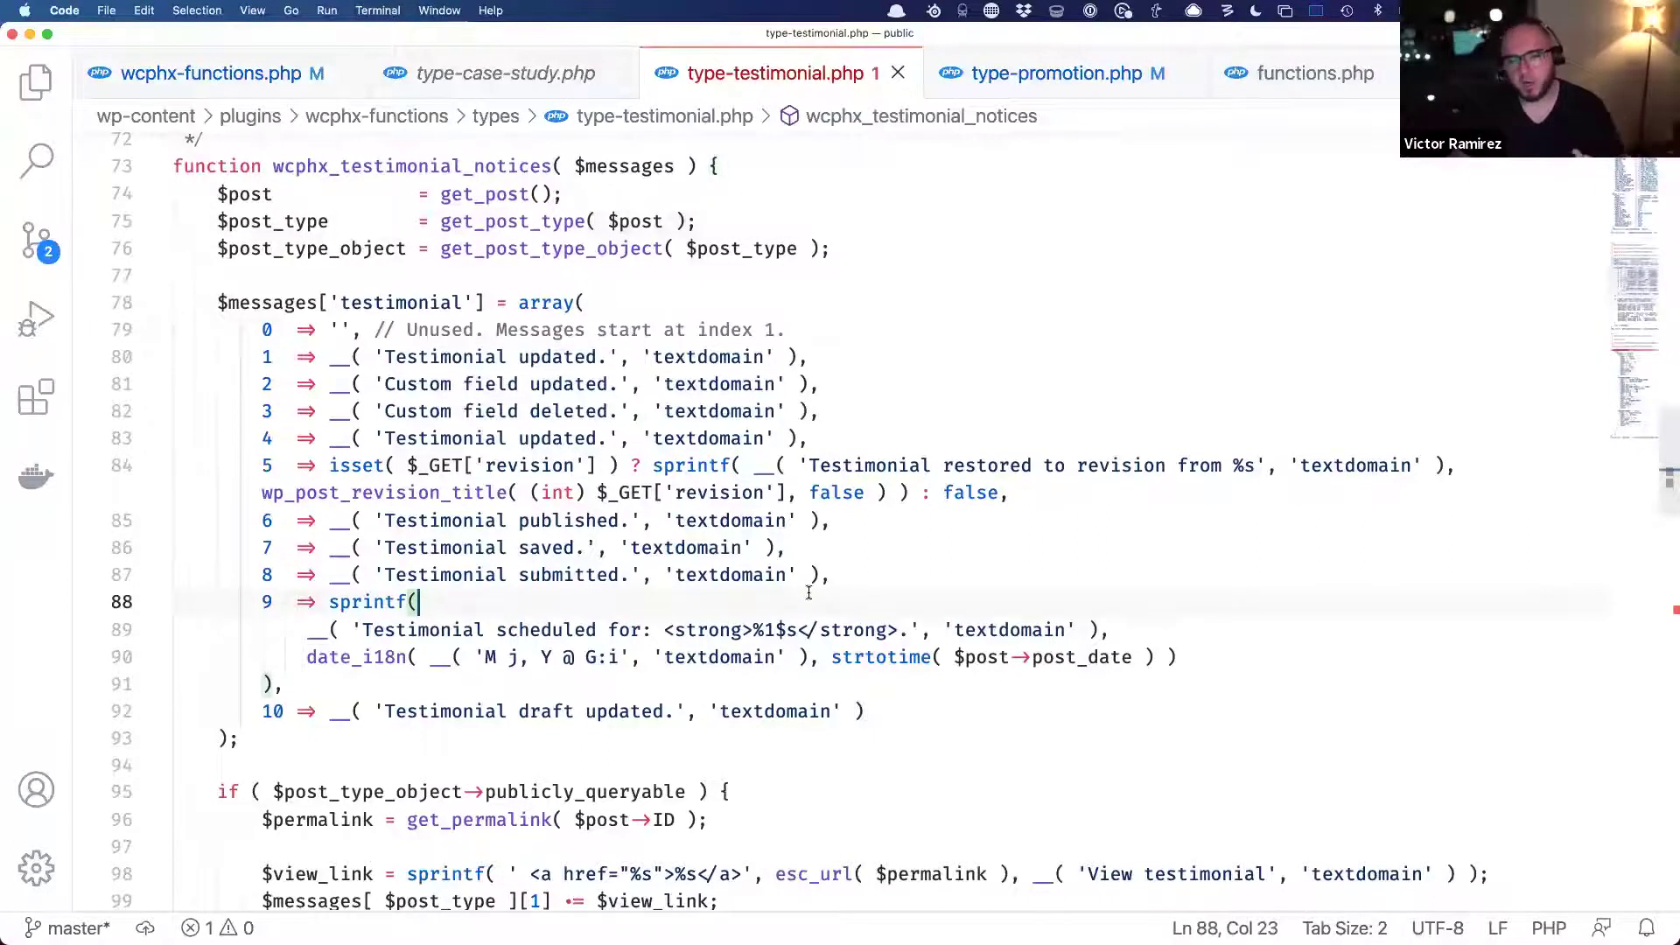
{"action": "scroll", "coordinate": [807, 588], "scroll_direction": "up", "scroll_amount": 2}
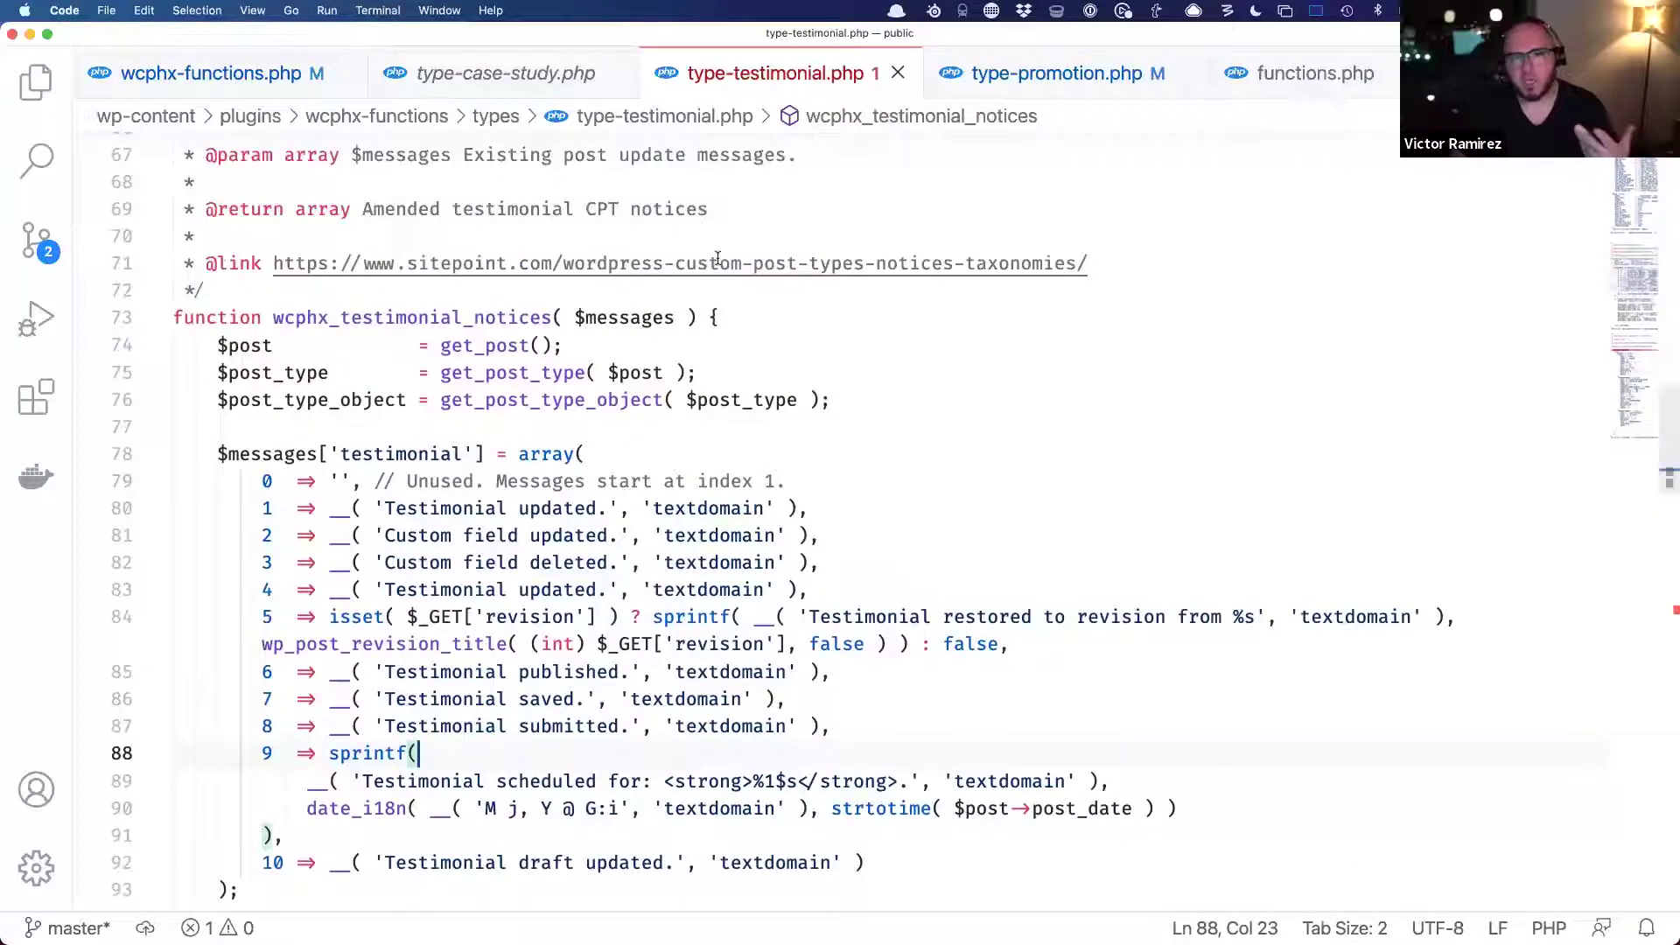
{"action": "left_click", "coordinate": [740, 263]}
{"action": "left_click", "coordinate": [751, 313]}
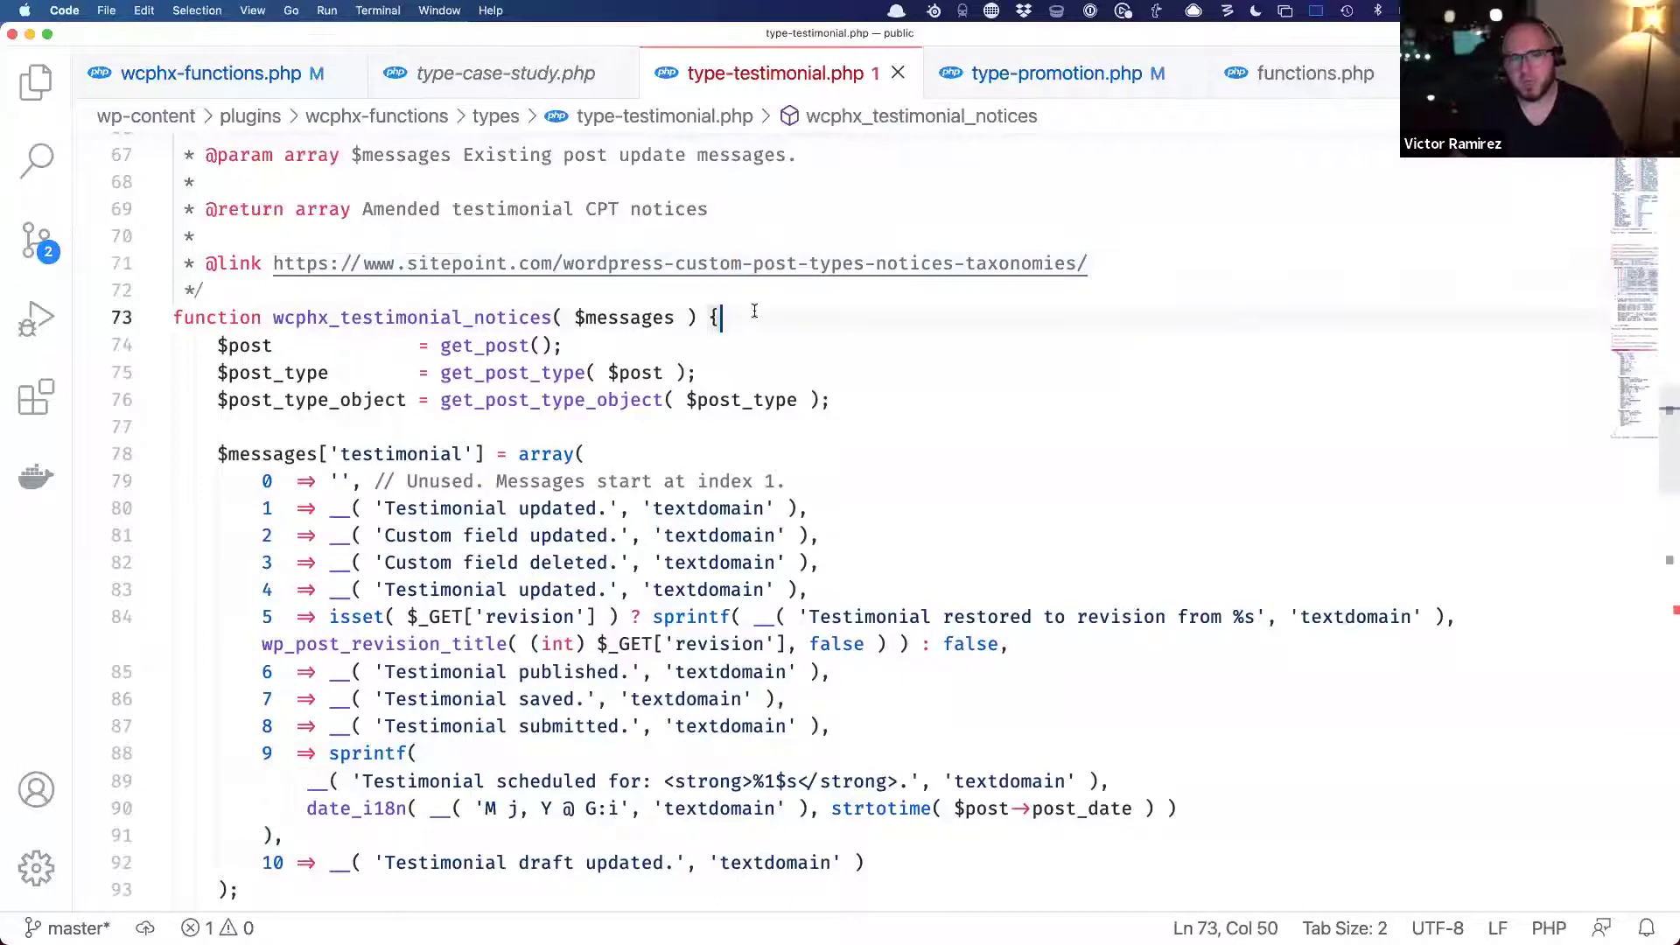
- Read the rest of wcphx_testimonial_notices, including the view and preview links and the post_updated_messages filter
{"action": "scroll", "coordinate": [491, 261], "scroll_direction": "down", "scroll_amount": 2}
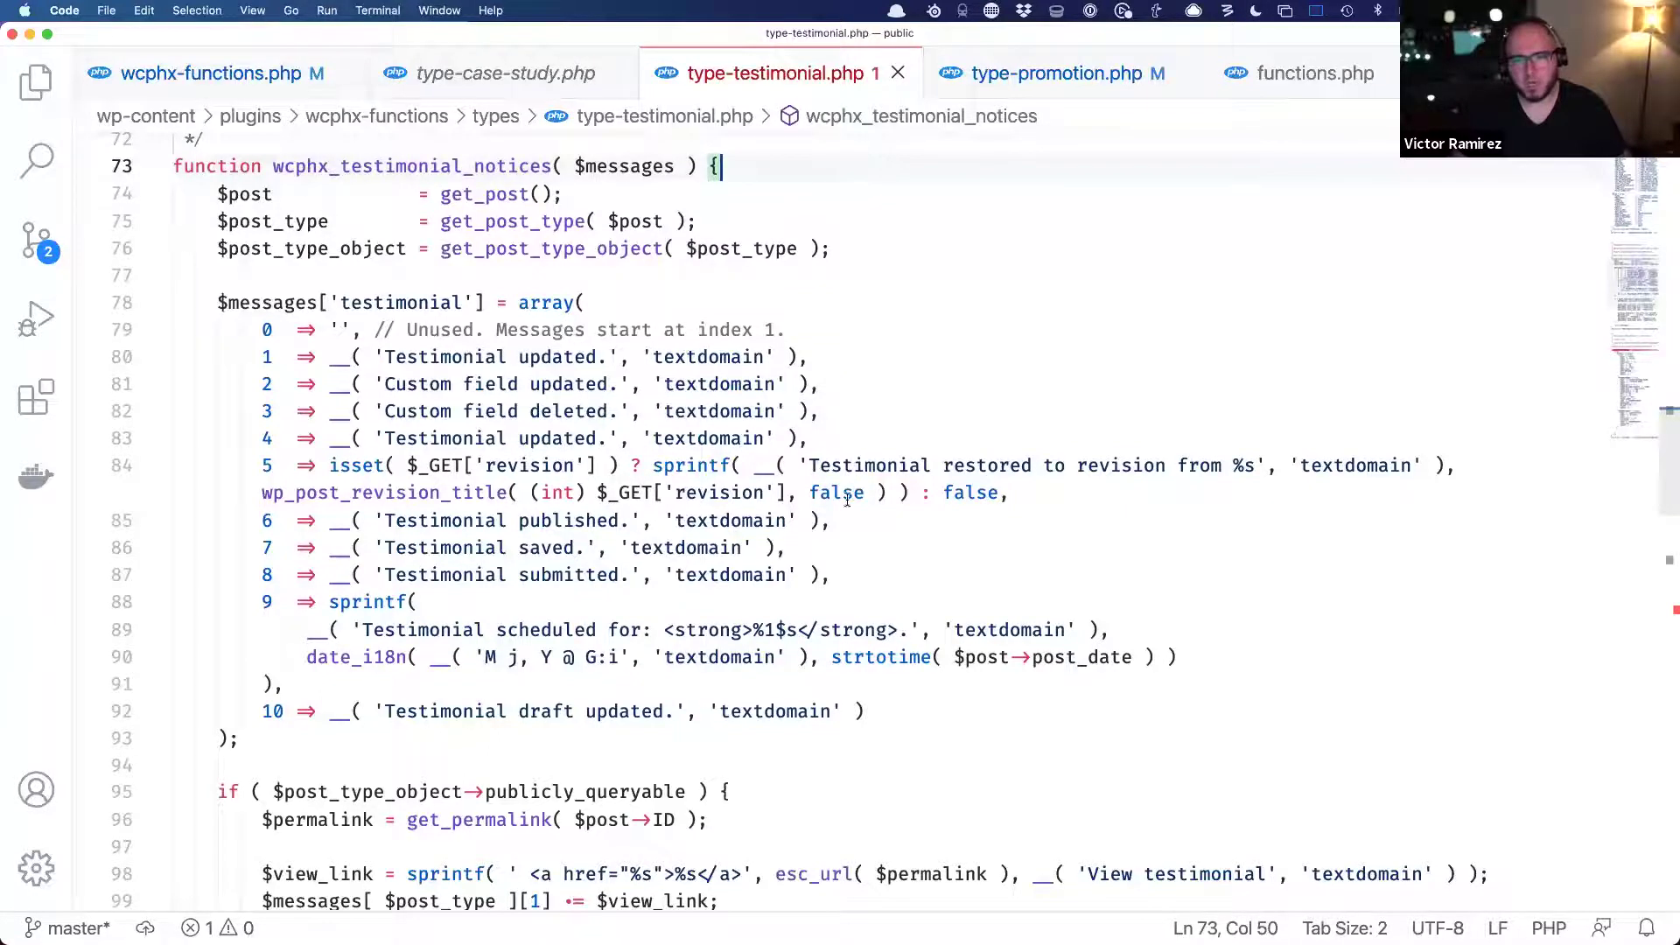
{"action": "scroll", "coordinate": [632, 571], "scroll_direction": "down", "scroll_amount": 3}
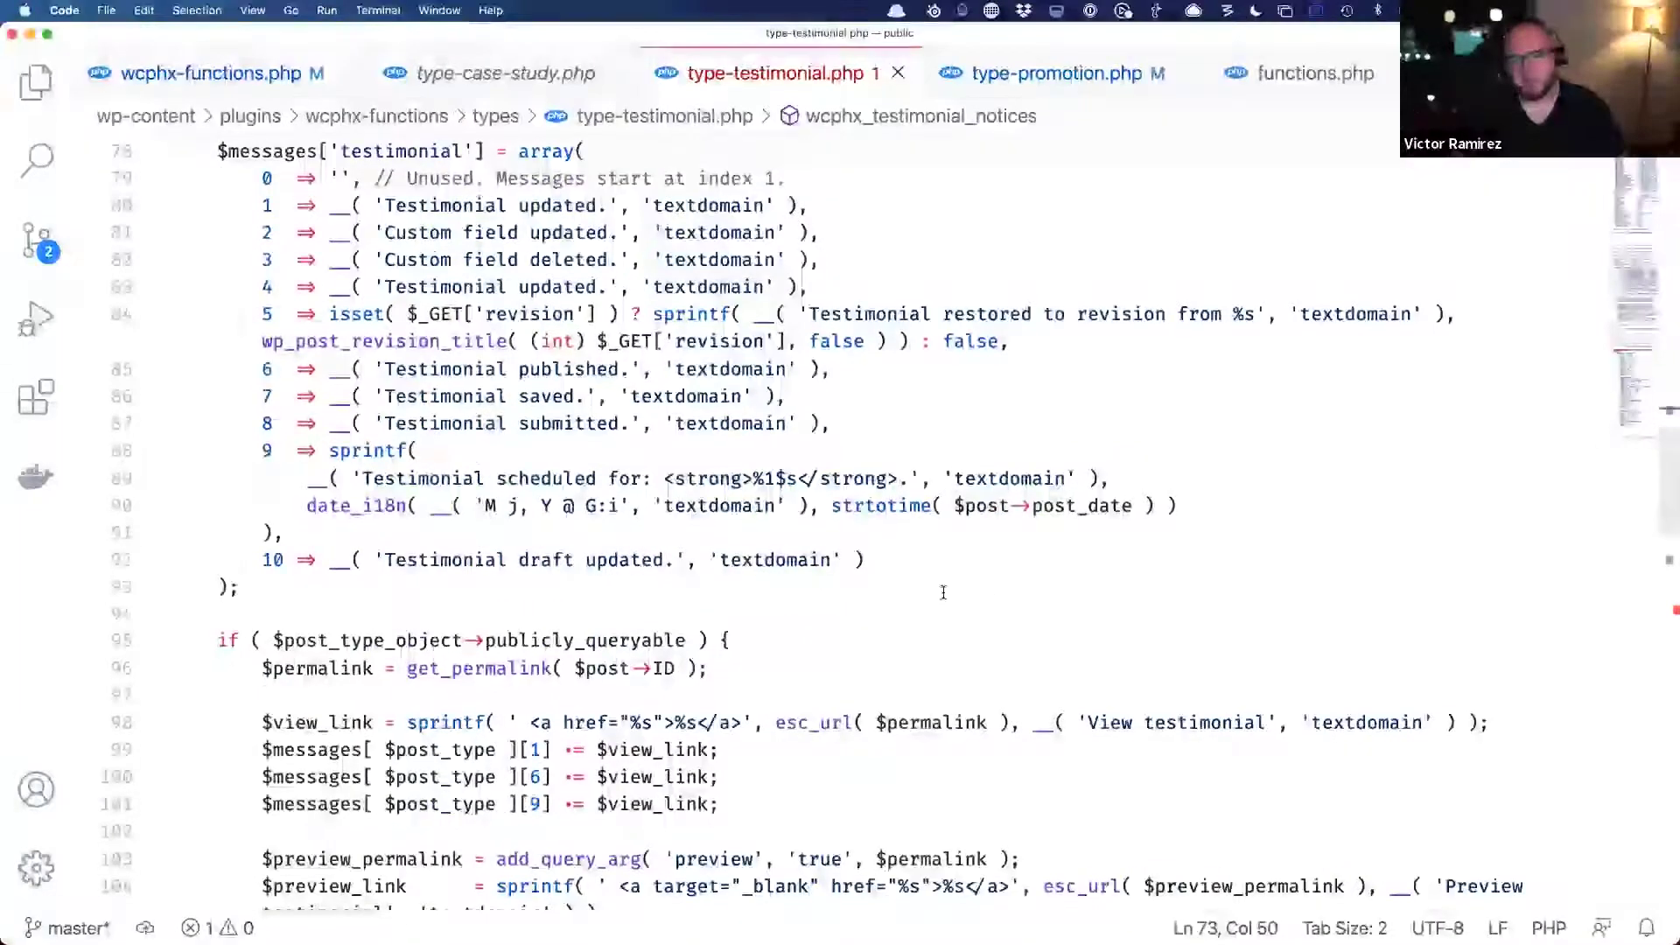
{"action": "scroll", "coordinate": [520, 423], "scroll_direction": "down", "scroll_amount": 3}
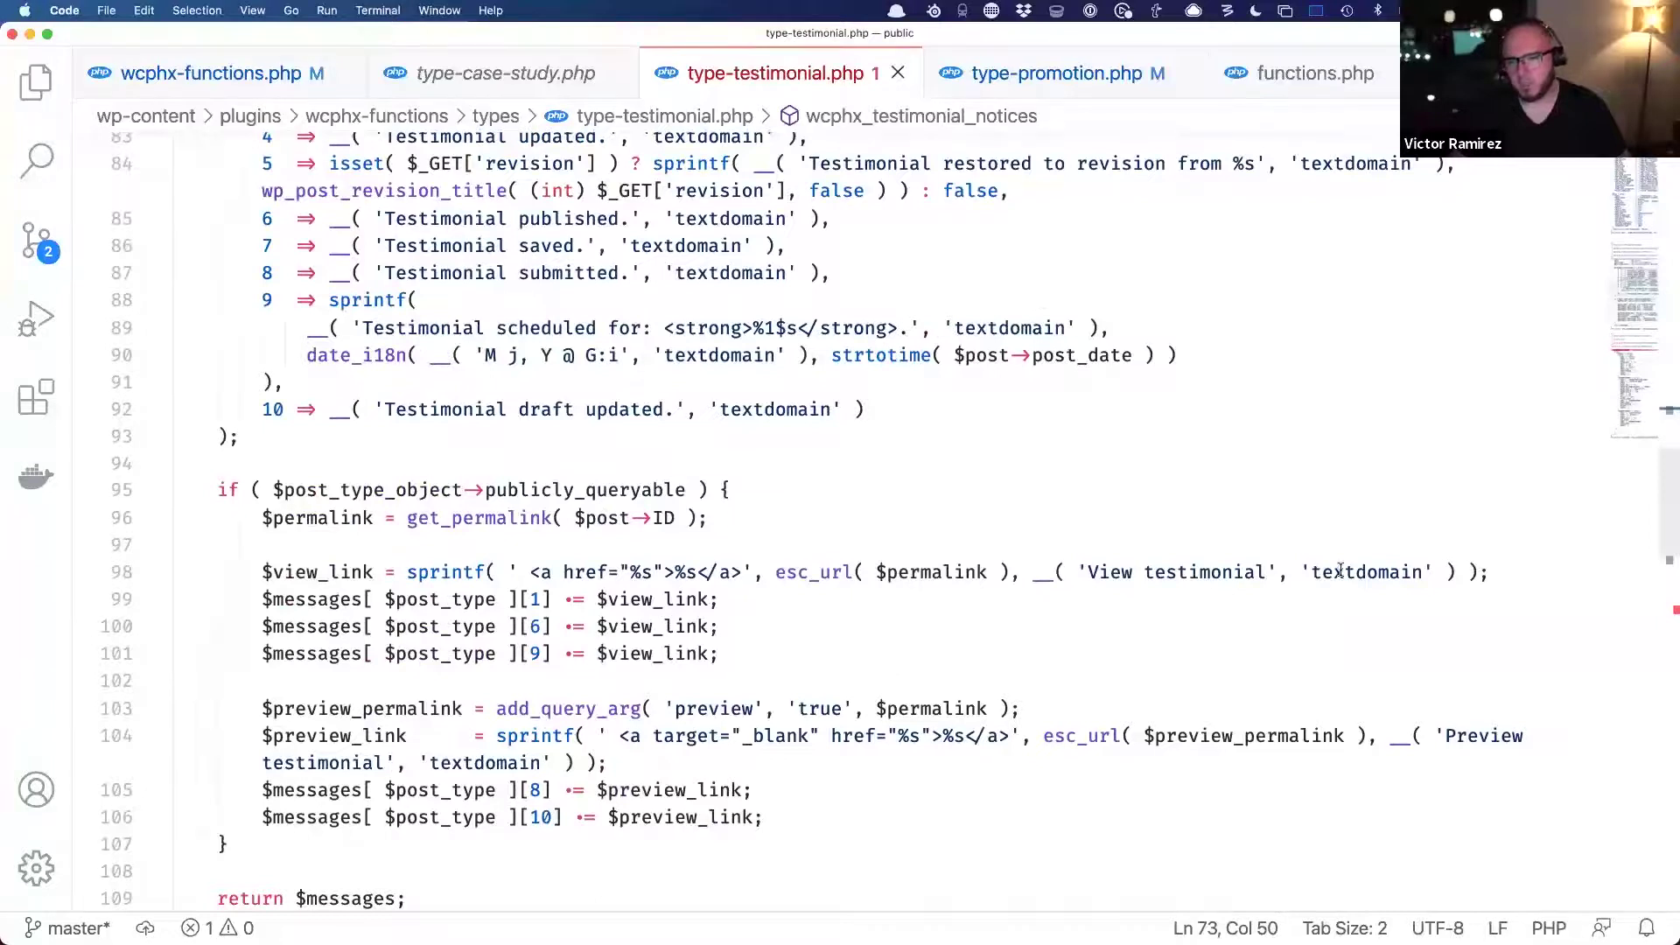
{"action": "scroll", "coordinate": [1225, 647], "scroll_direction": "down", "scroll_amount": 3}
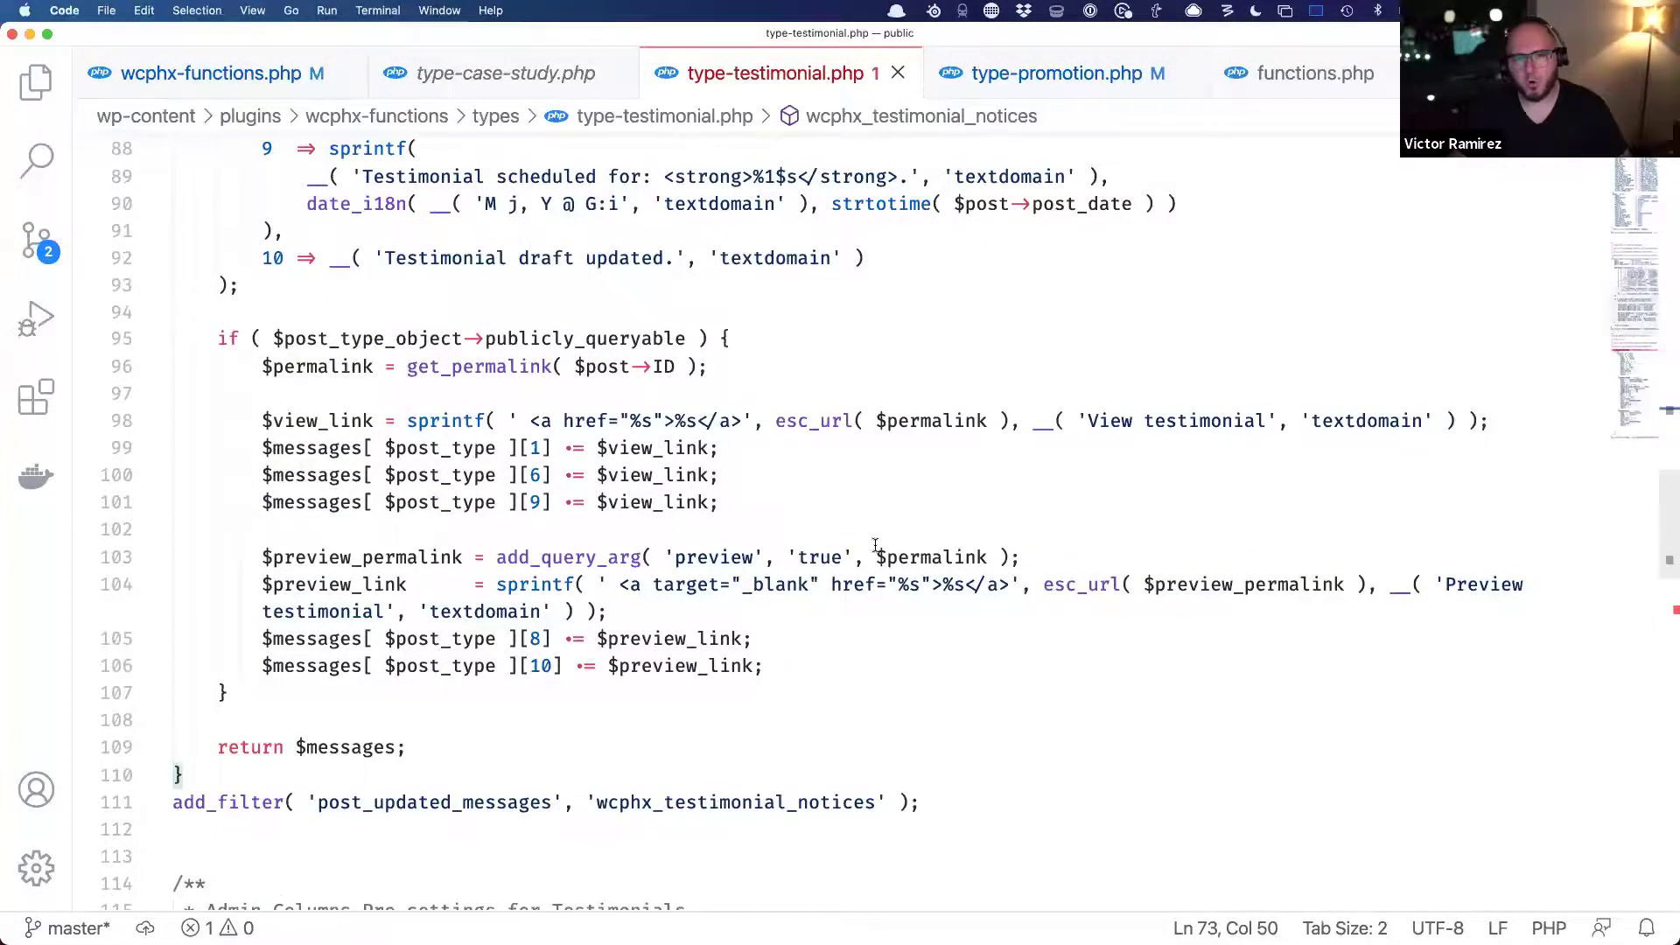
{"action": "scroll", "coordinate": [875, 546], "scroll_direction": "up", "scroll_amount": 10}
- Return to the WordPress admin in Firefox and open the "Block: Testimonial" field group from Custom Fields
{"action": "key", "text": "super+Tab"}
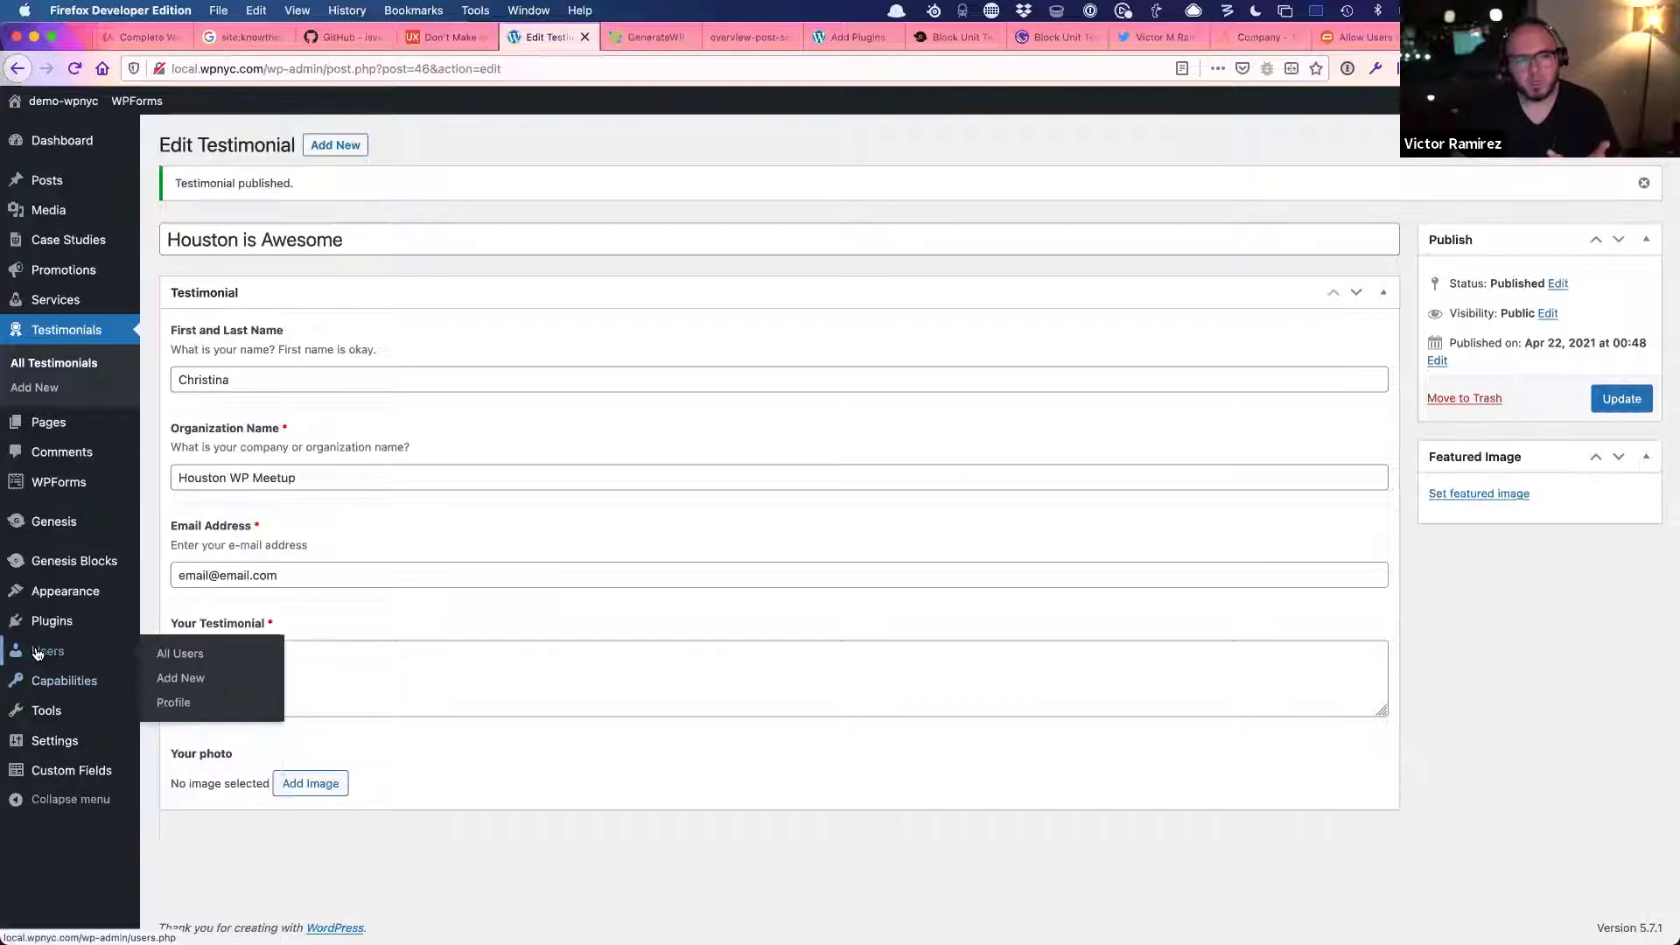
{"action": "mouse_move", "coordinate": [63, 595]}
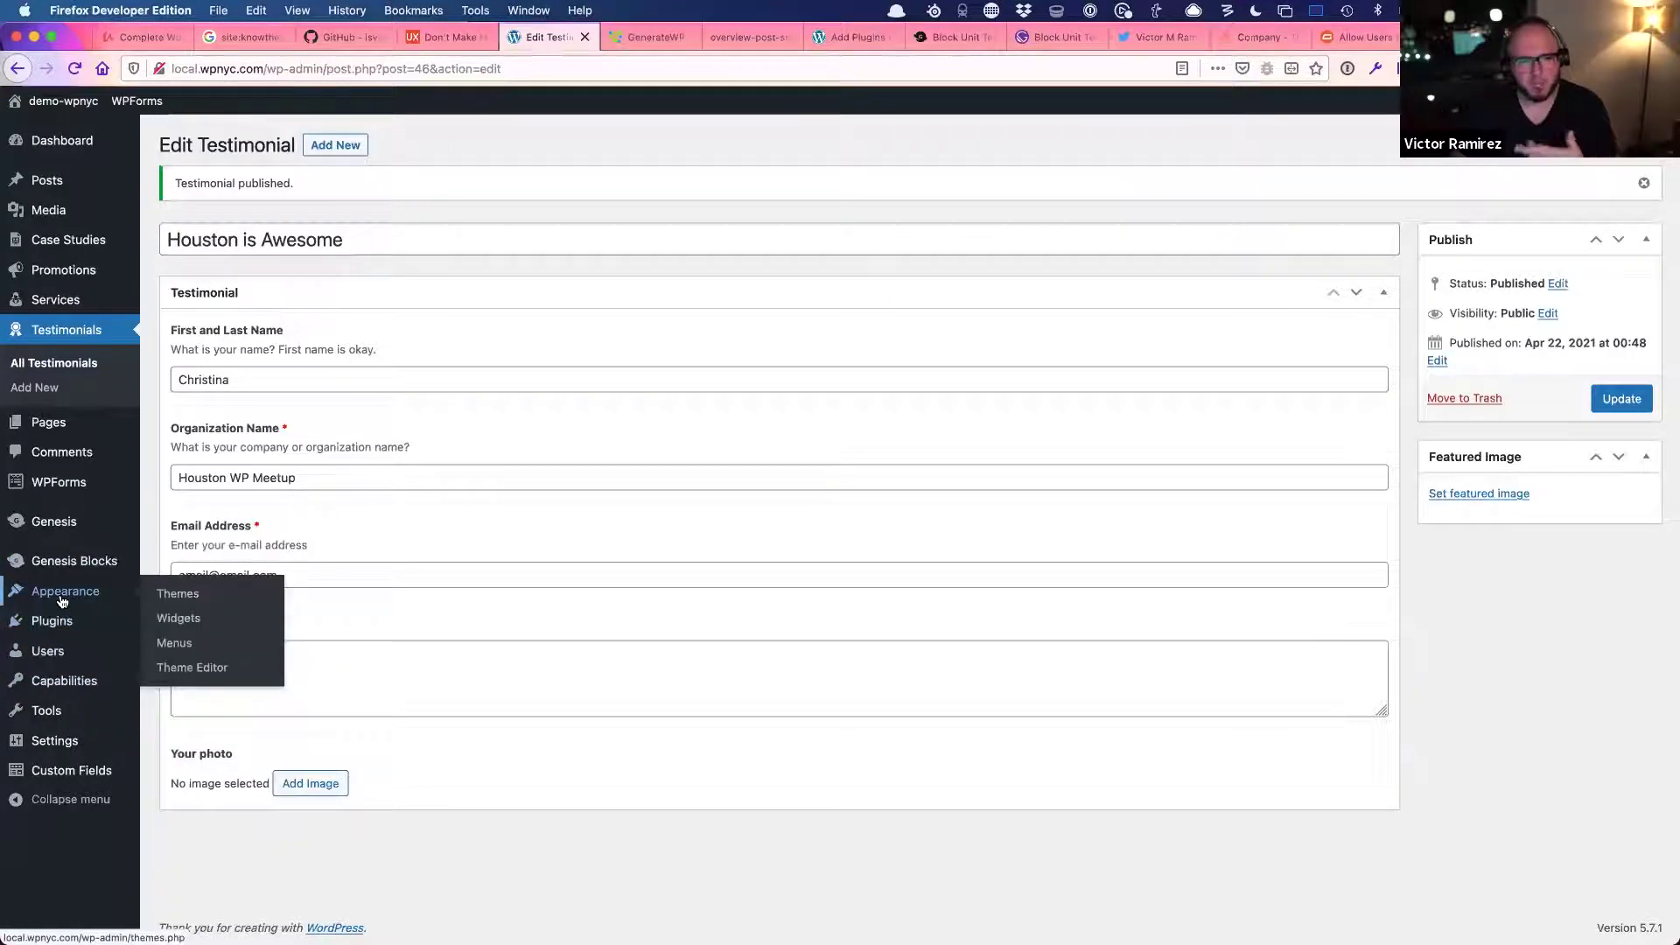
{"action": "mouse_move", "coordinate": [65, 724]}
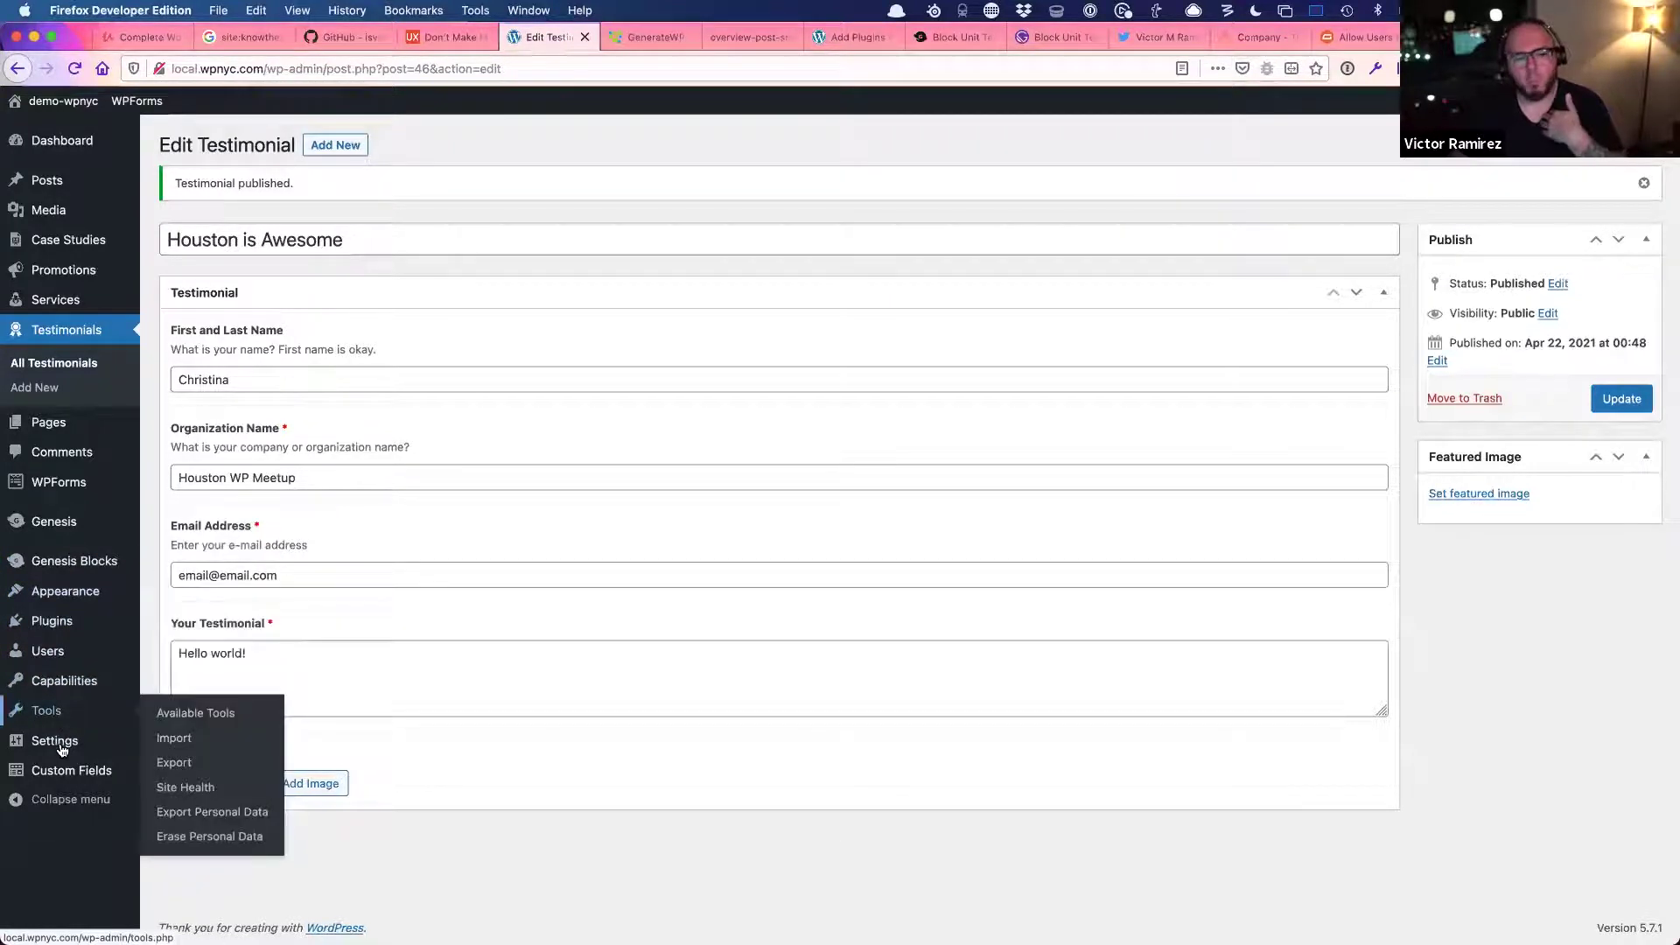
{"action": "mouse_move", "coordinate": [58, 773]}
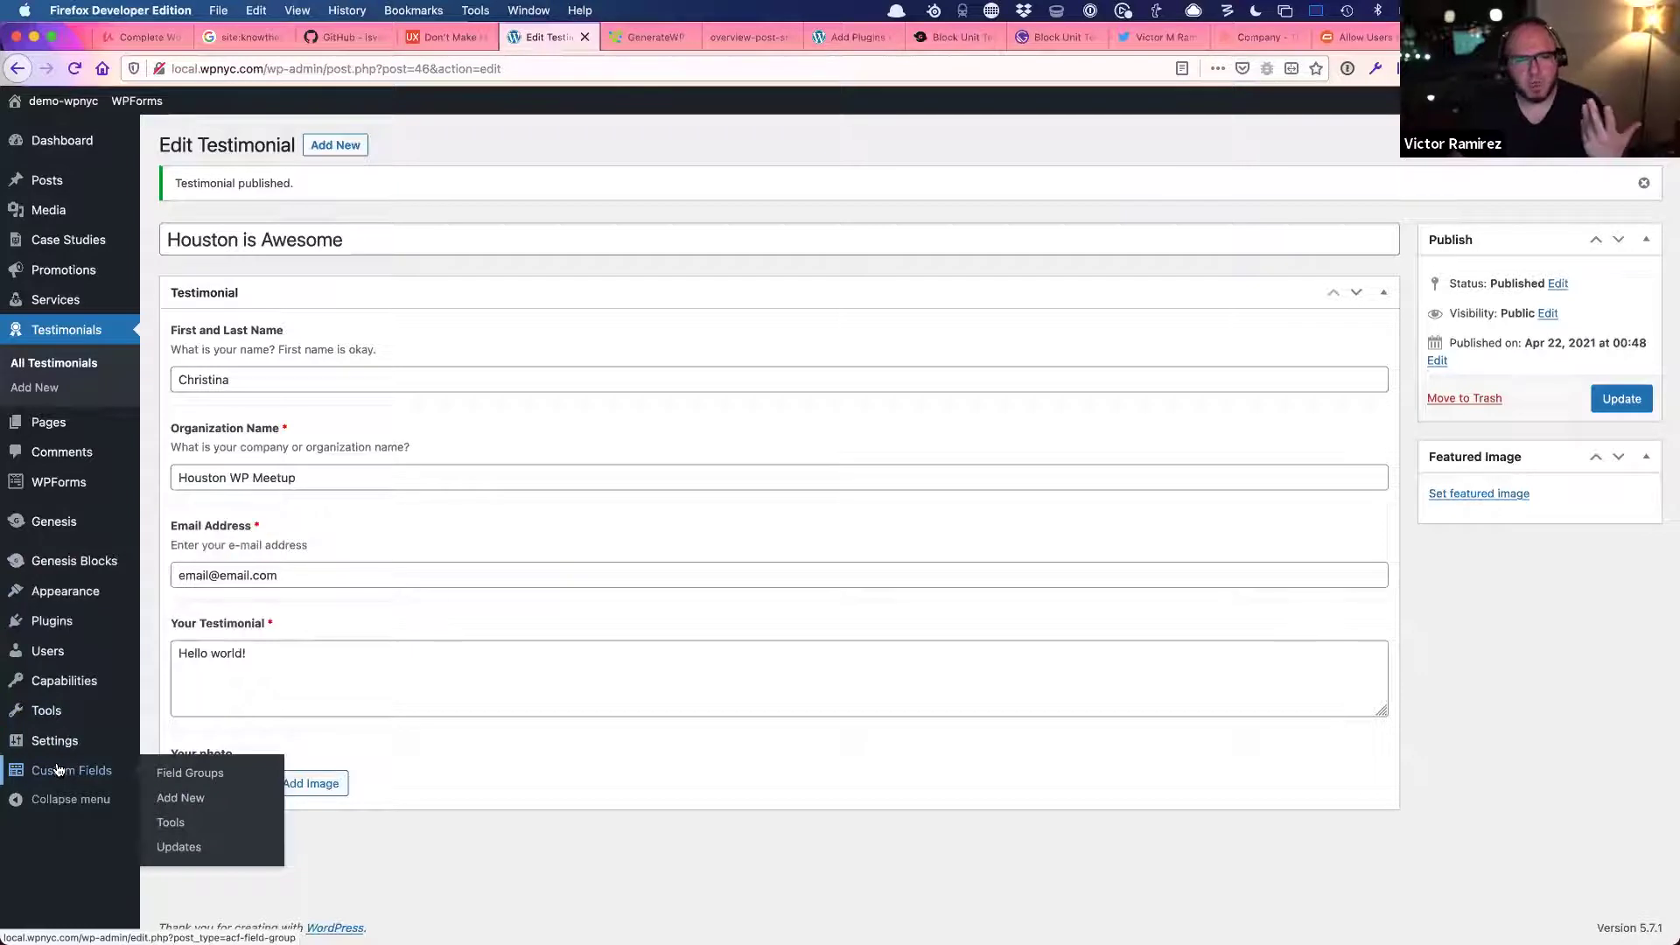
{"action": "left_click", "coordinate": [60, 765]}
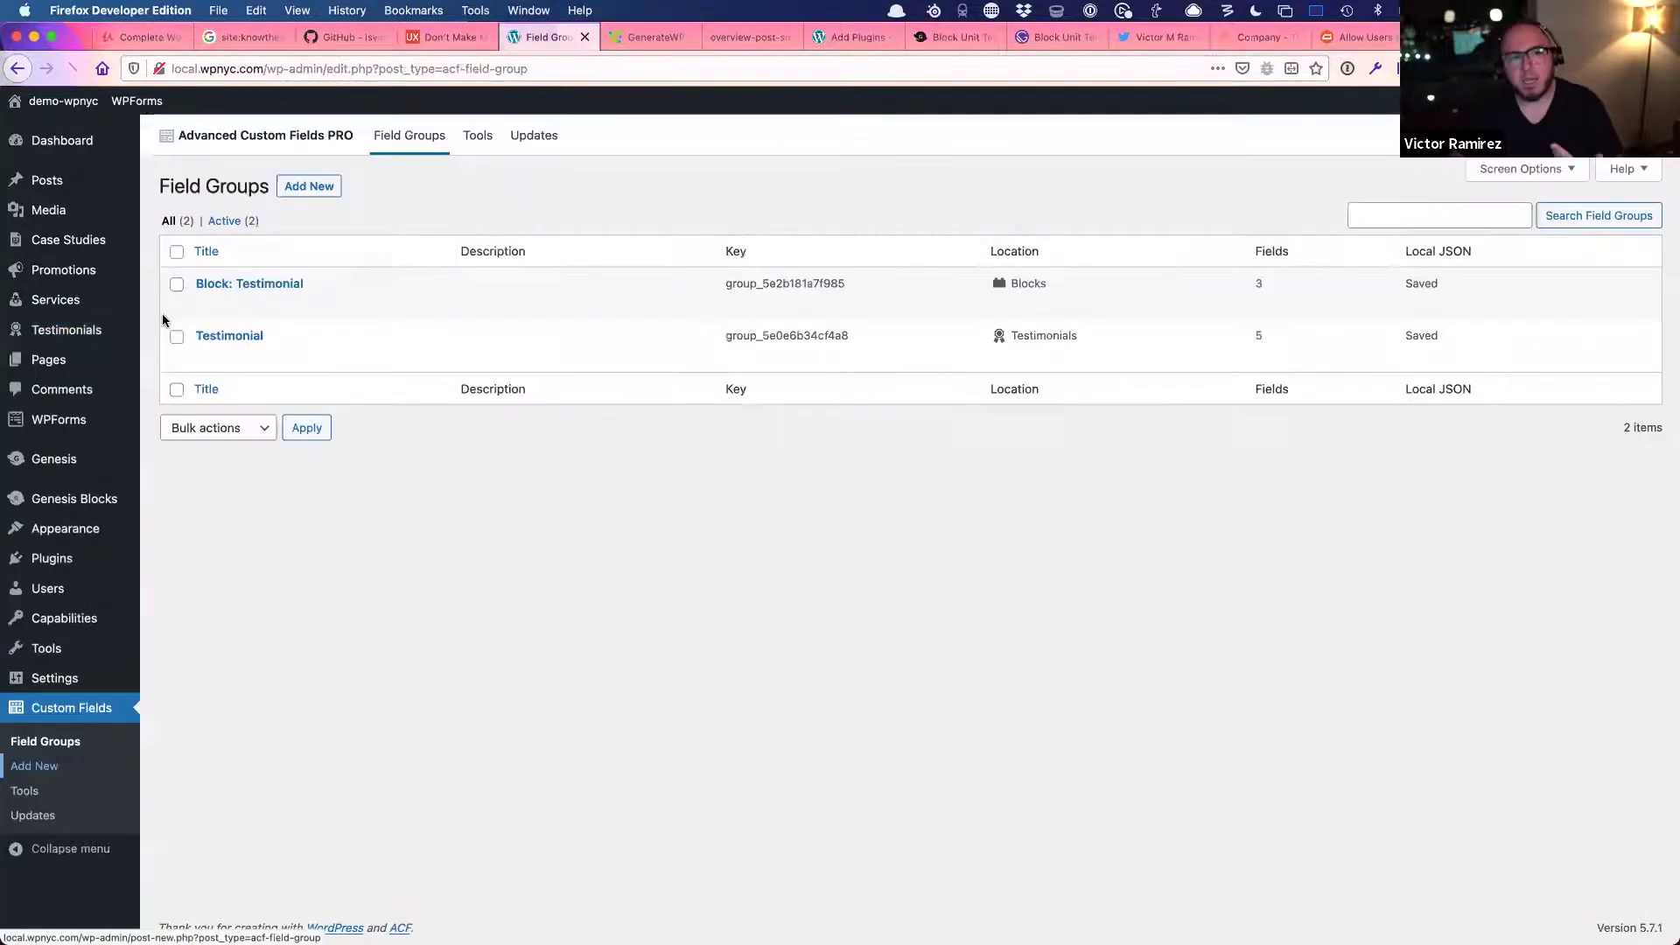
{"action": "mouse_move", "coordinate": [206, 350]}
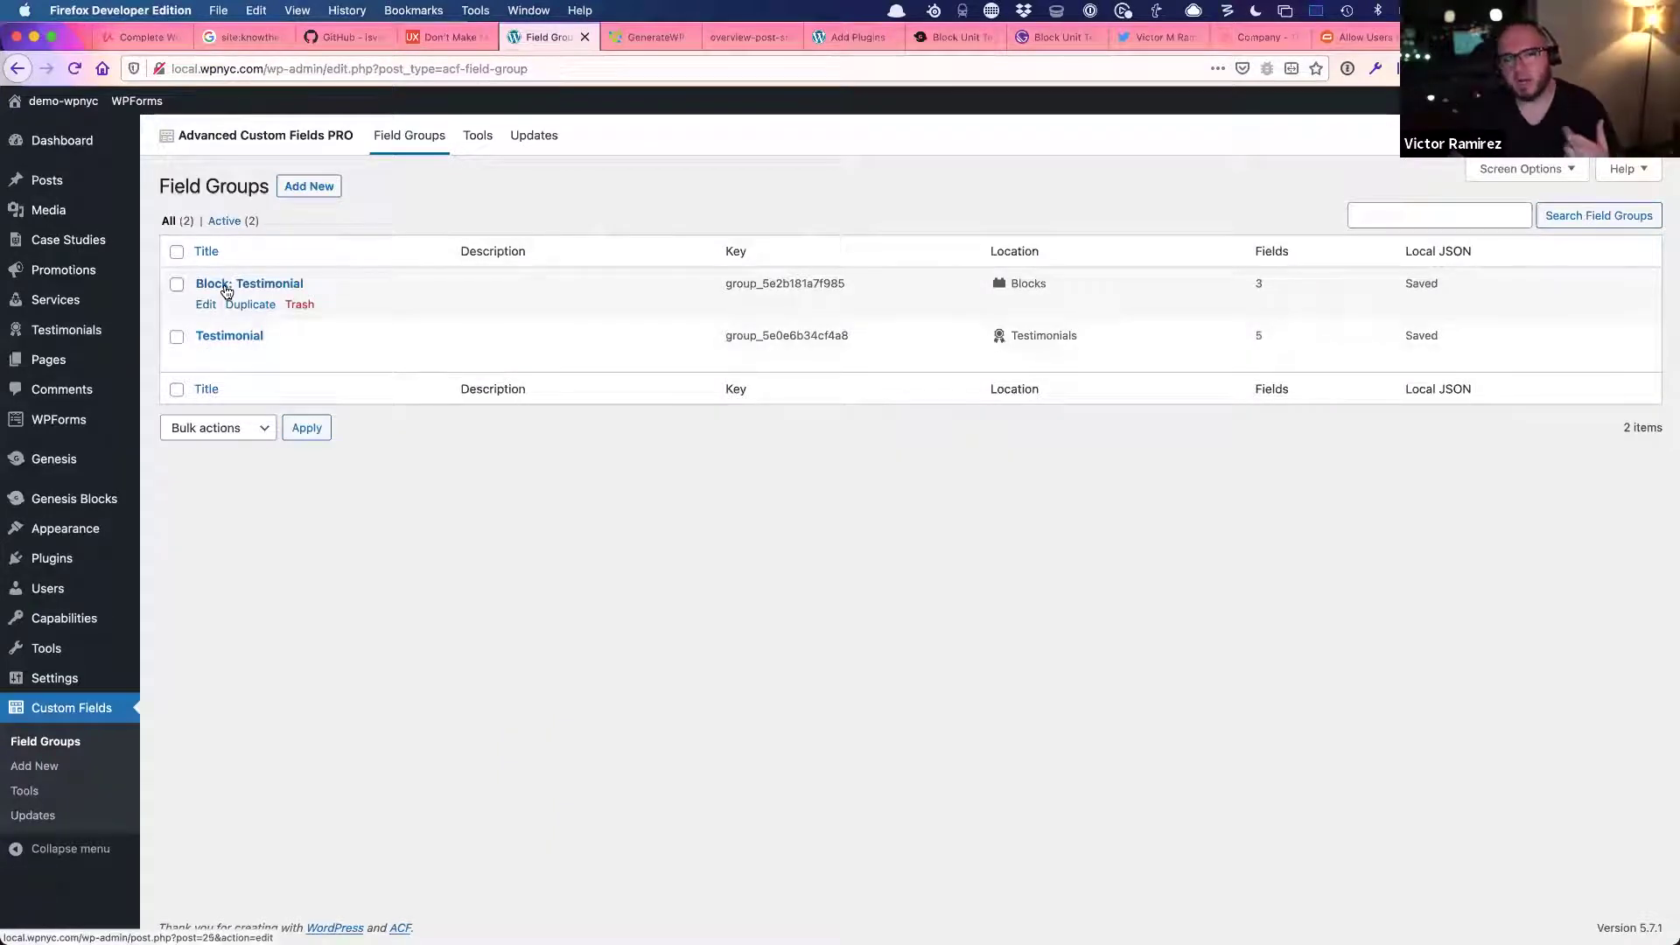
{"action": "left_click", "coordinate": [209, 308]}
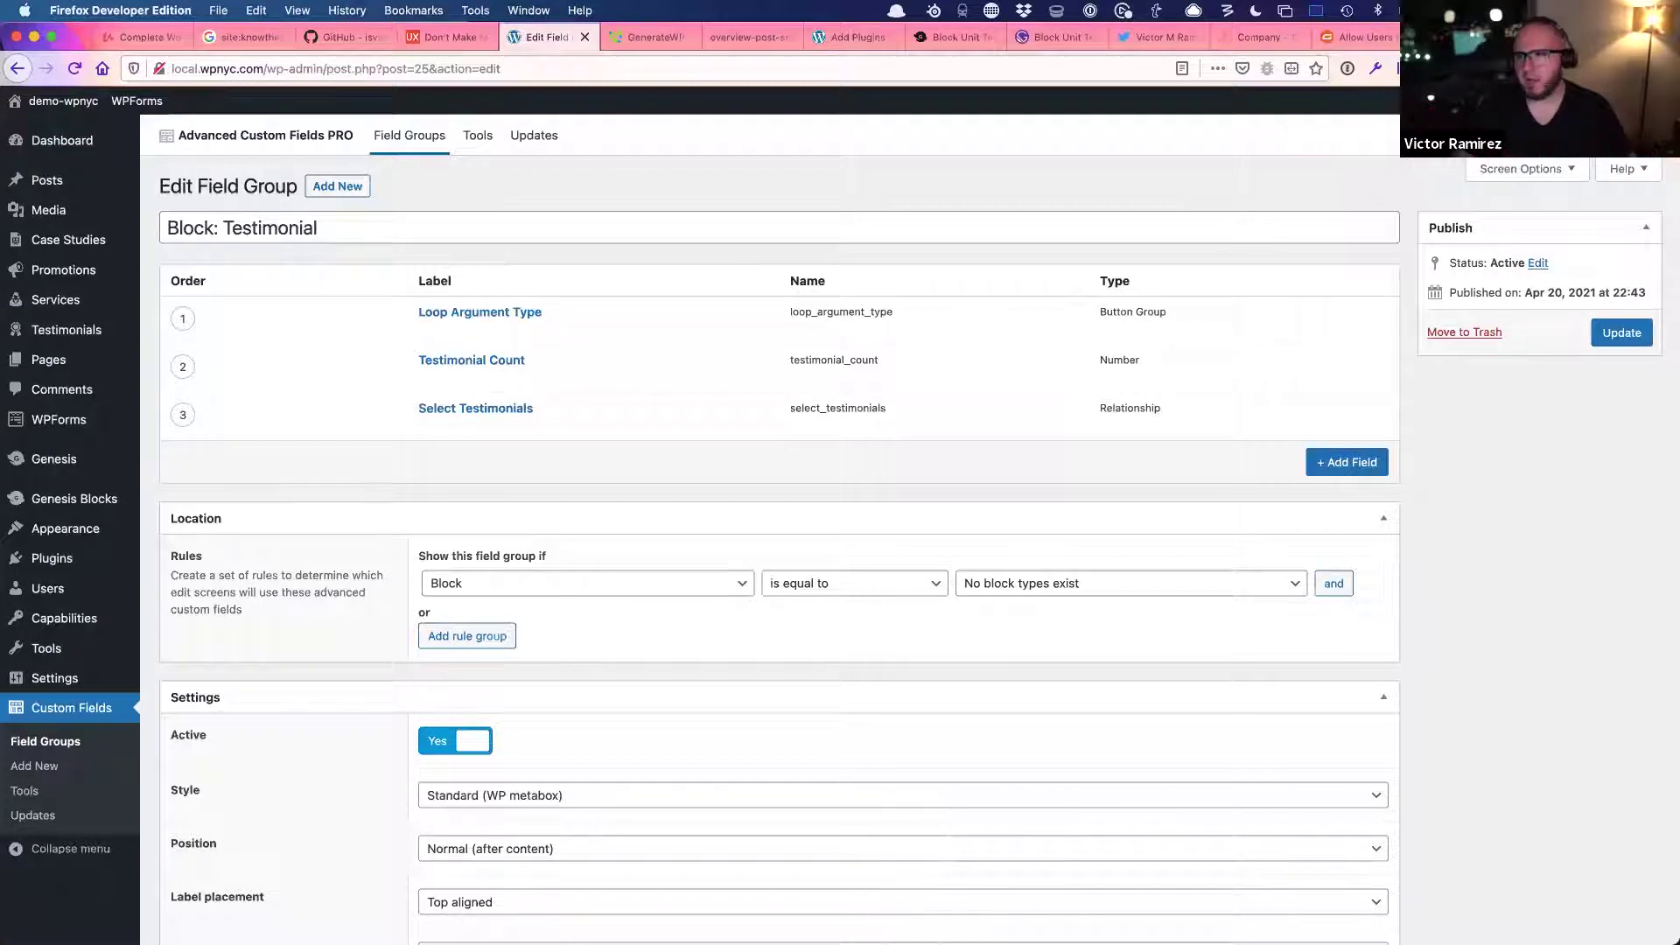
- Search the web in a new browser tab for the block tutorial author's name plus "acf block"
{"action": "key", "text": "cmd+t"}
{"action": "type", "text": "joey faruggio"}
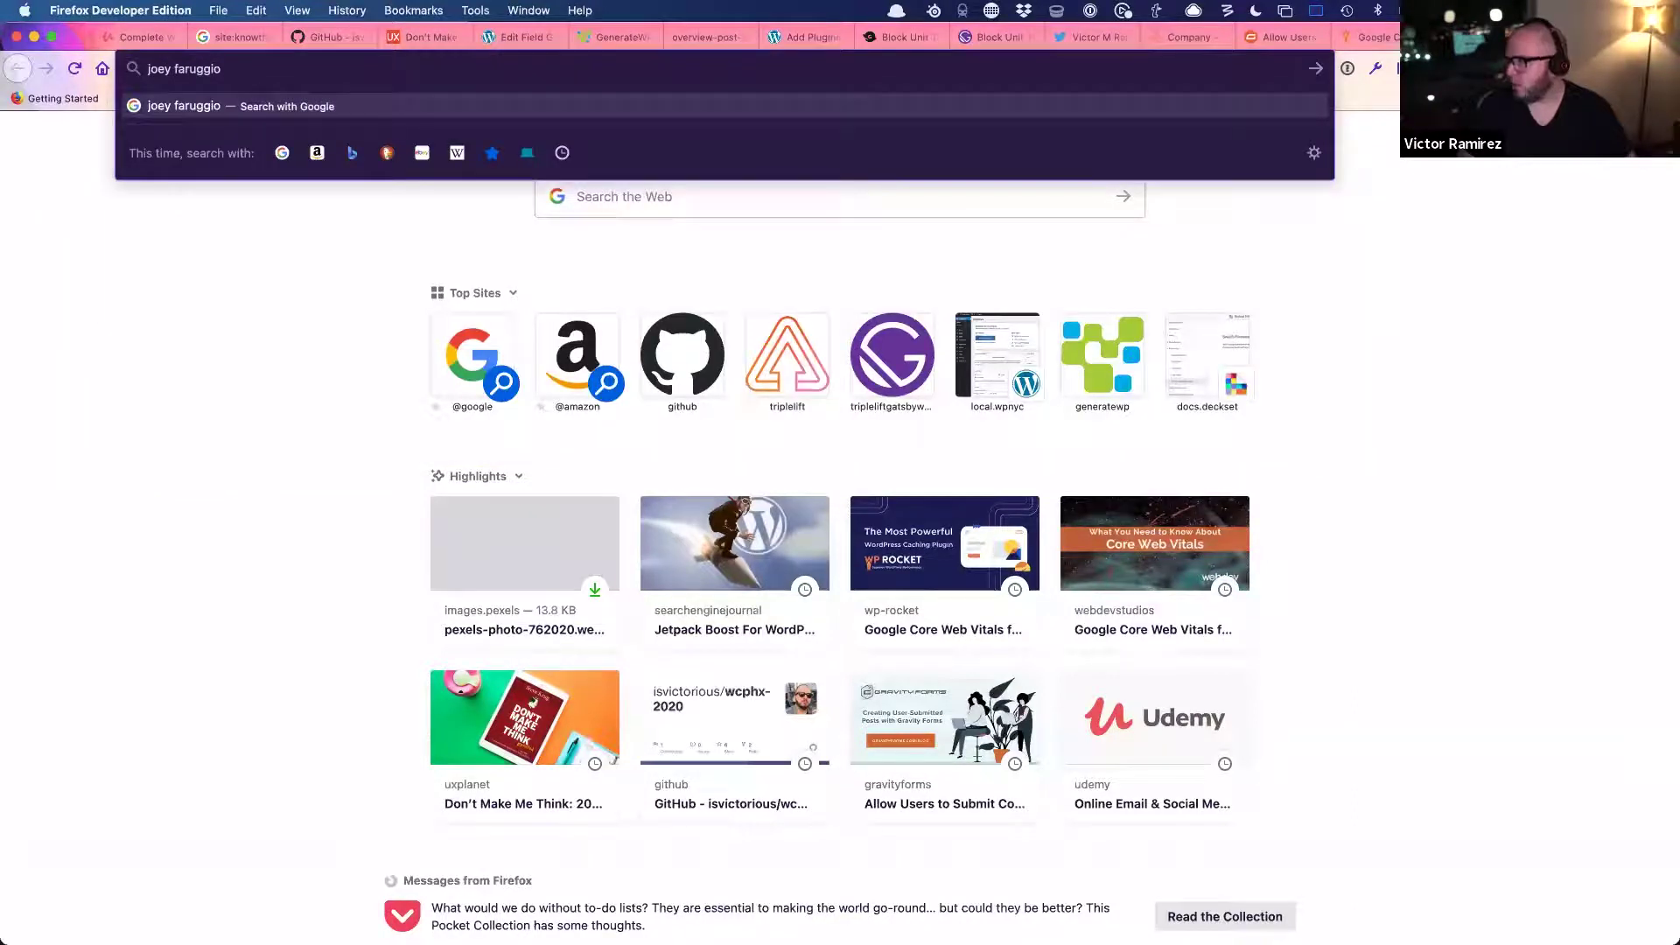
{"action": "type", "text": " acf block"}
{"action": "key", "text": "Return"}
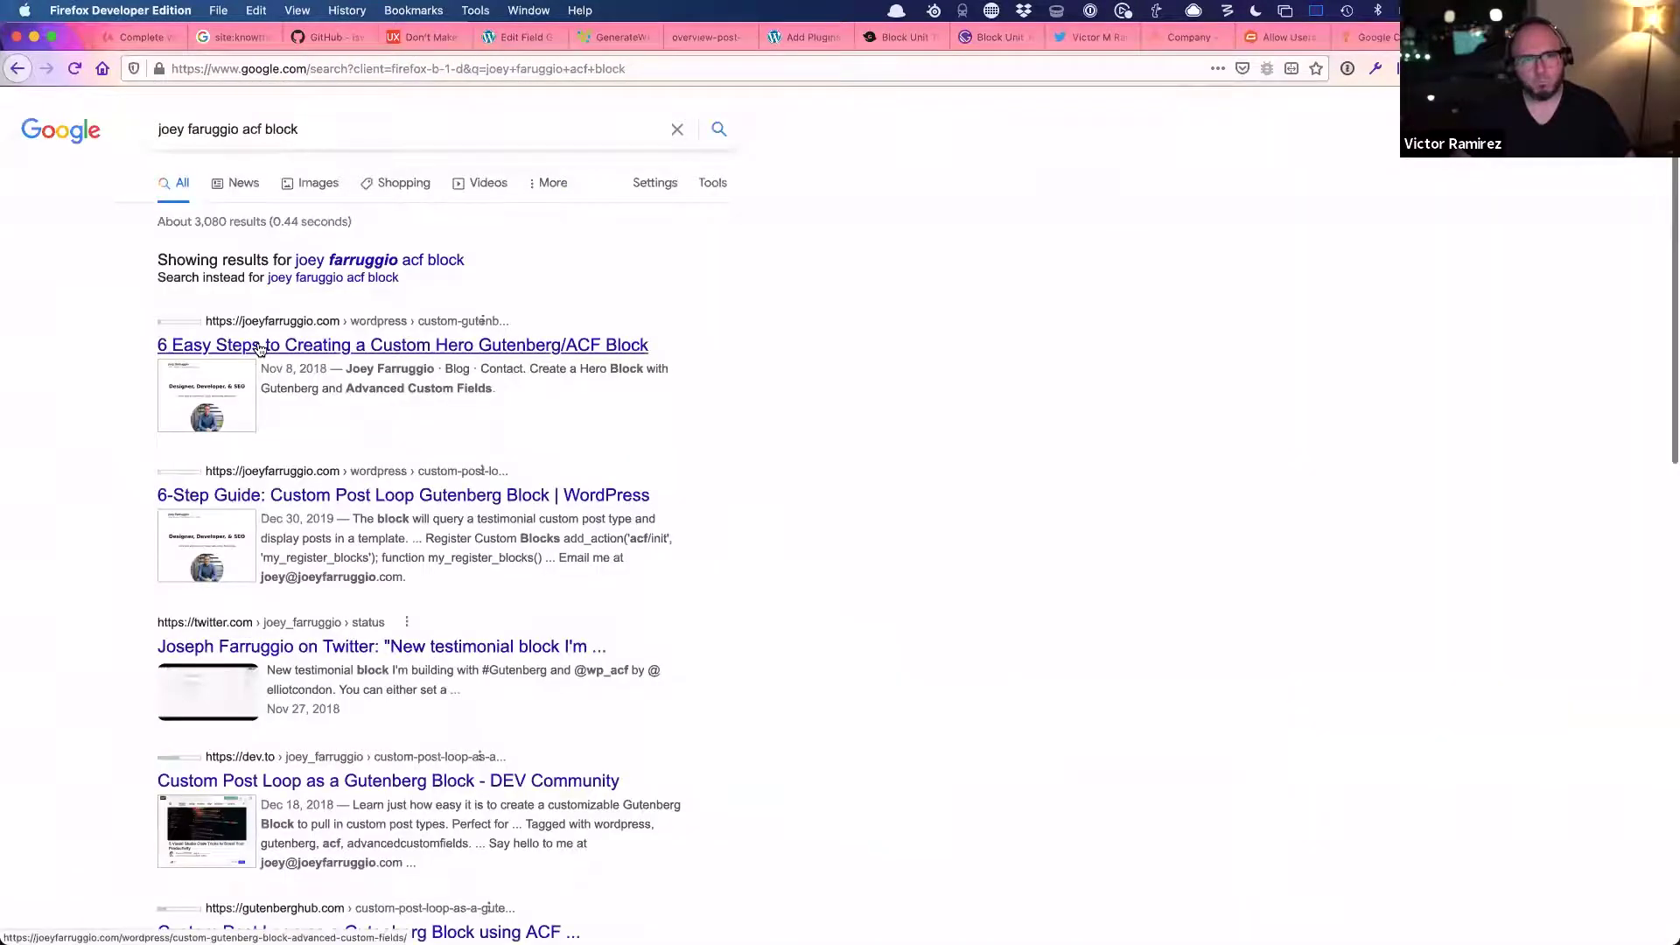
- Open the "6-Step Guide: Custom Post Loop Gutenberg Block" article and read through to its Loop Argument Type examples
{"action": "left_click", "coordinate": [313, 493]}
{"action": "scroll", "coordinate": [886, 529], "scroll_direction": "down", "scroll_amount": 20}
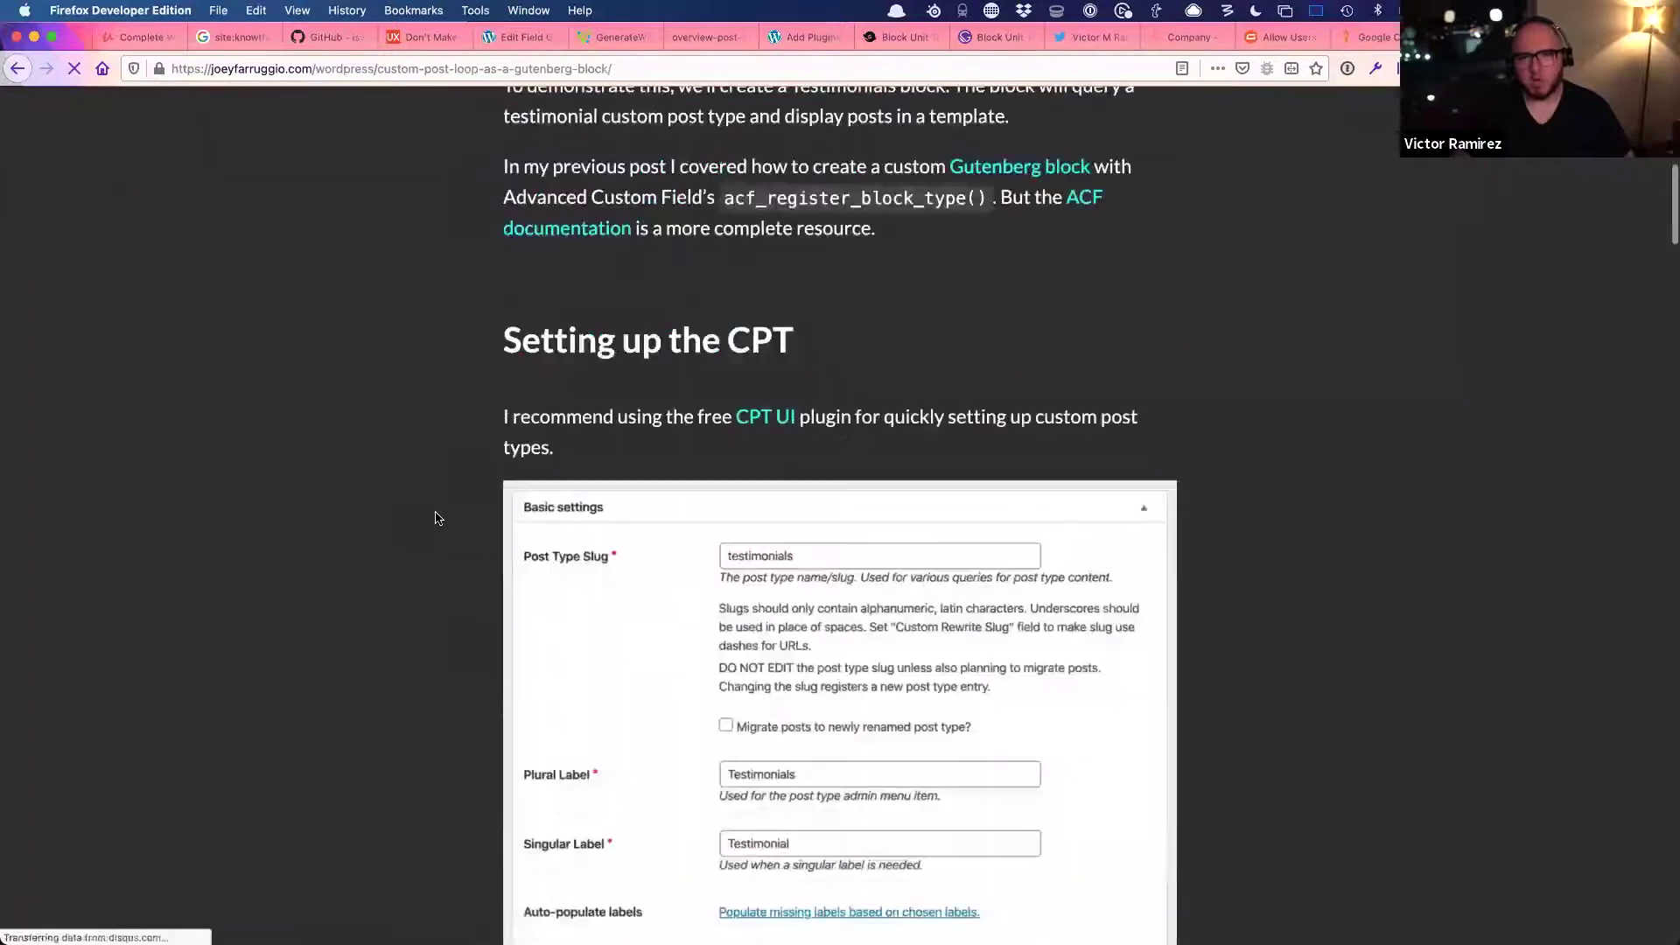
{"action": "scroll", "coordinate": [887, 529], "scroll_direction": "down", "scroll_amount": 20}
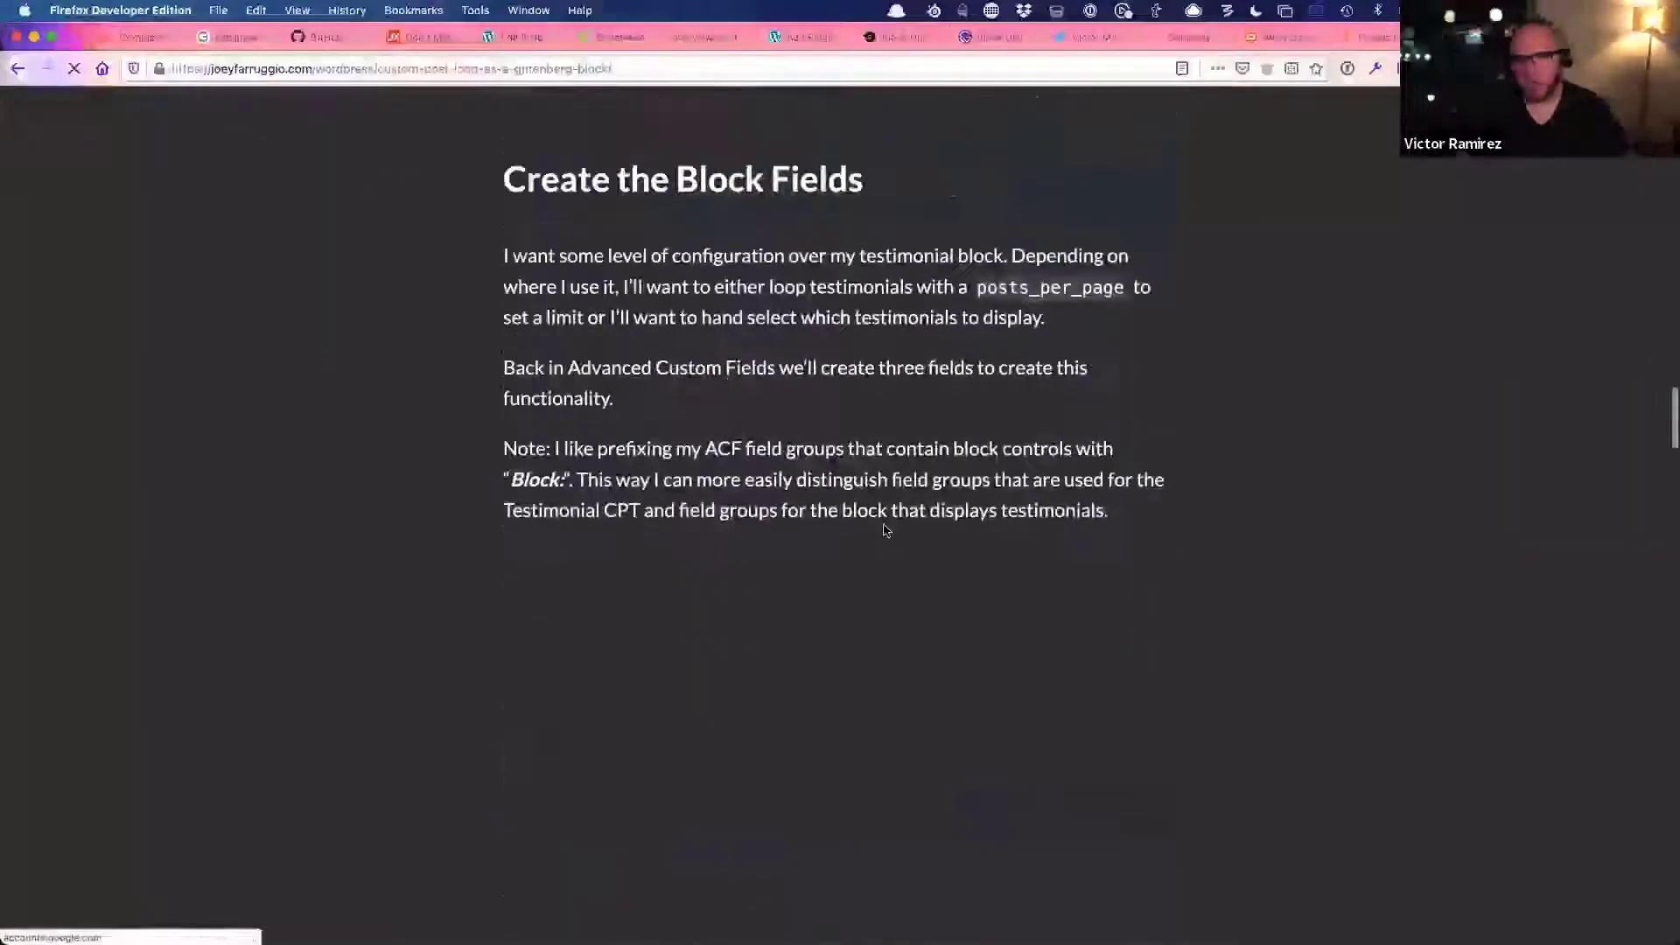
{"action": "scroll", "coordinate": [884, 525], "scroll_direction": "down", "scroll_amount": 20}
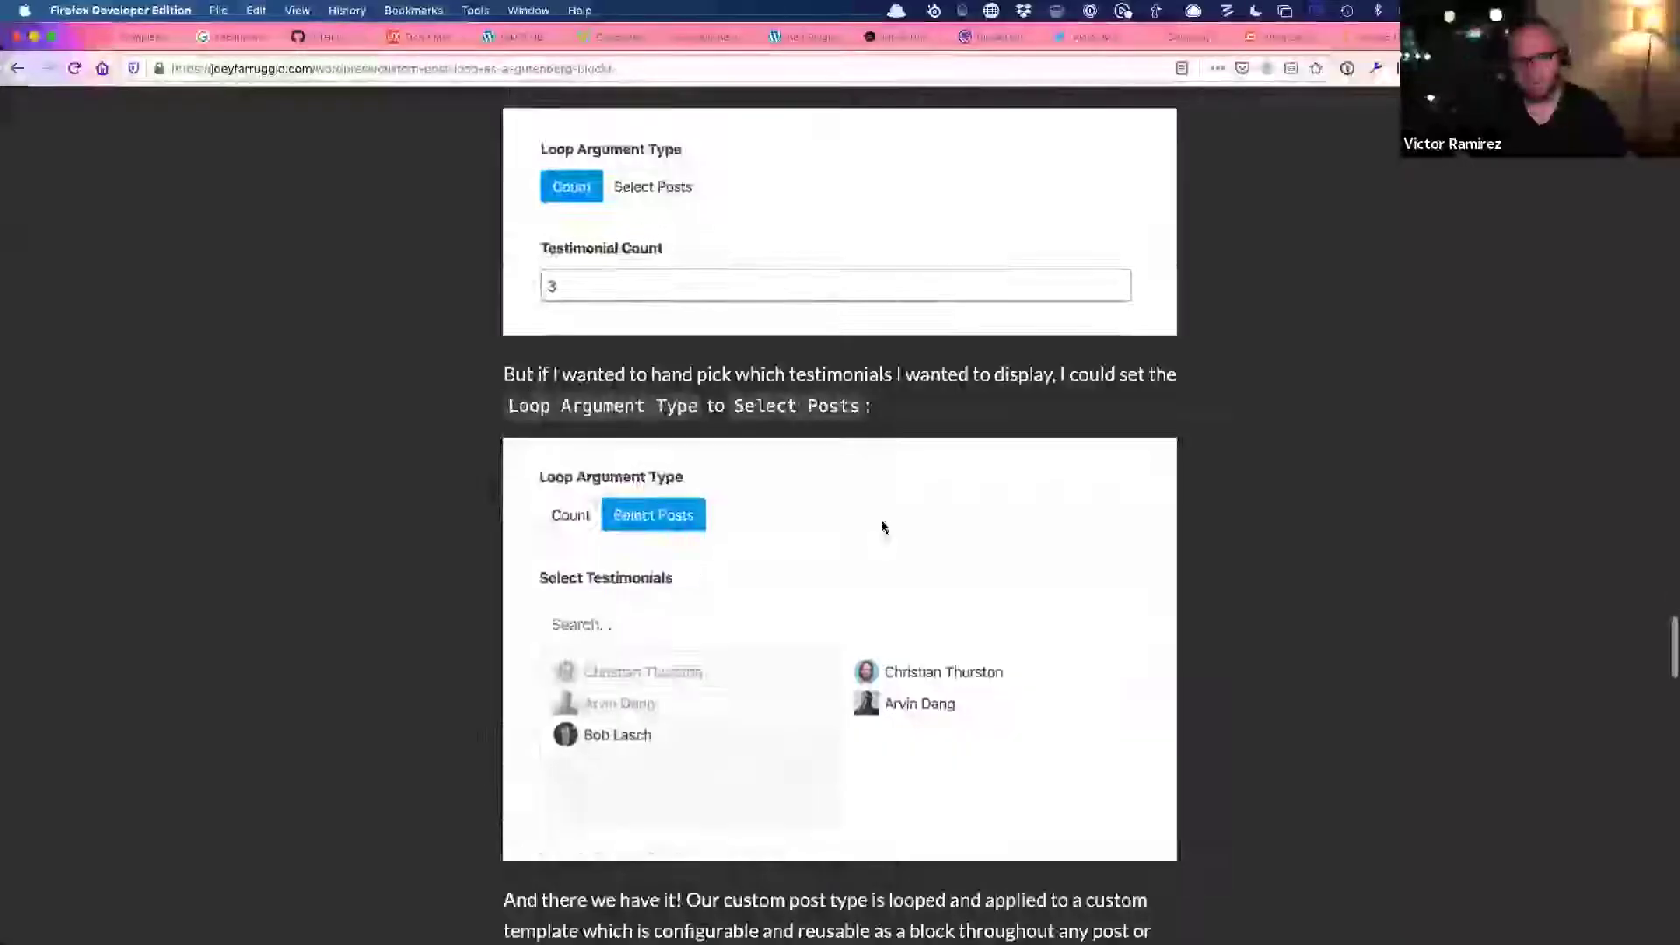
- Read through the article's comments, and return to the "Block: Testimonial" field group in the WordPress admin
{"action": "scroll", "coordinate": [567, 432], "scroll_direction": "down", "scroll_amount": 10}
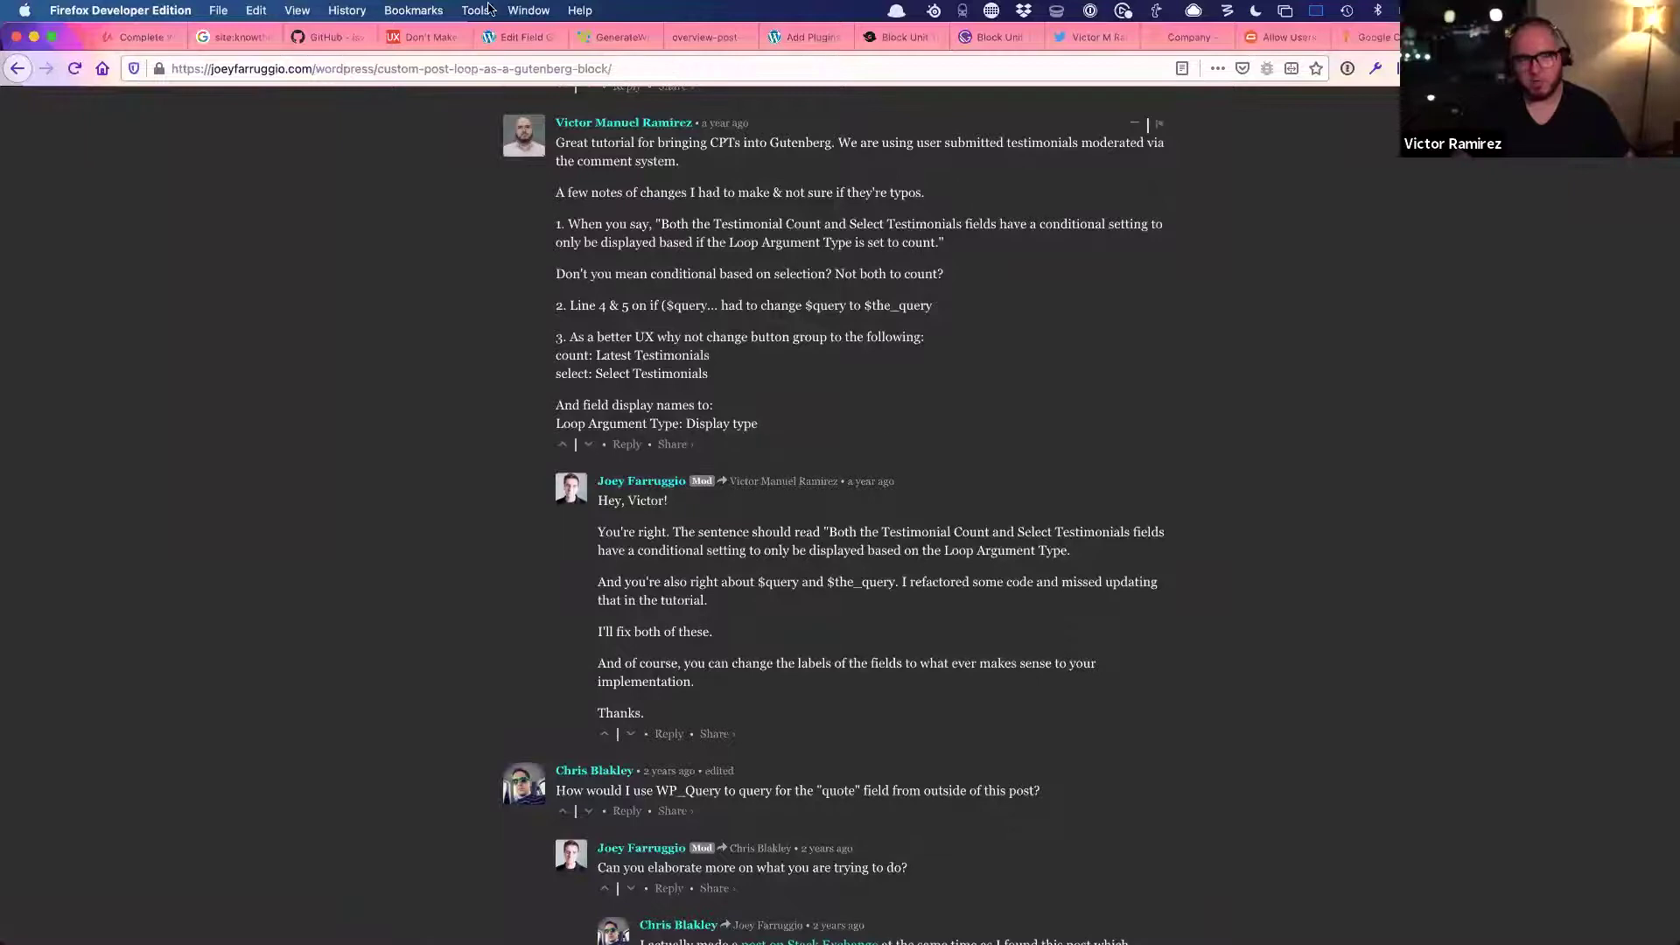
{"action": "left_click", "coordinate": [420, 58]}
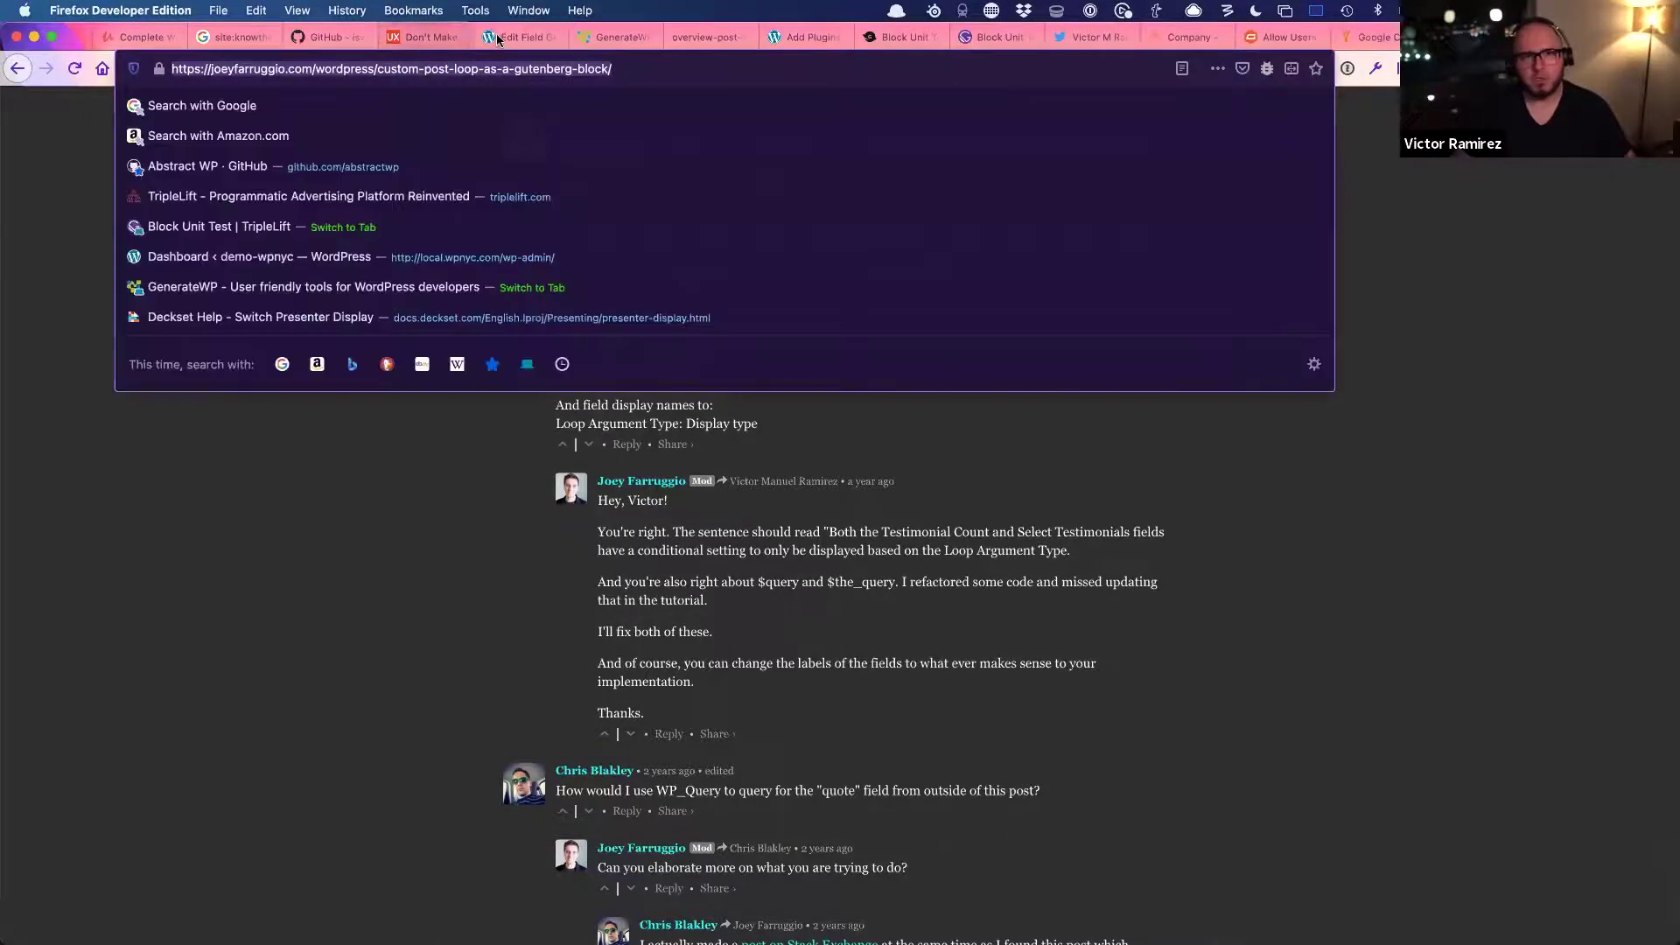
{"action": "left_click", "coordinate": [503, 39]}
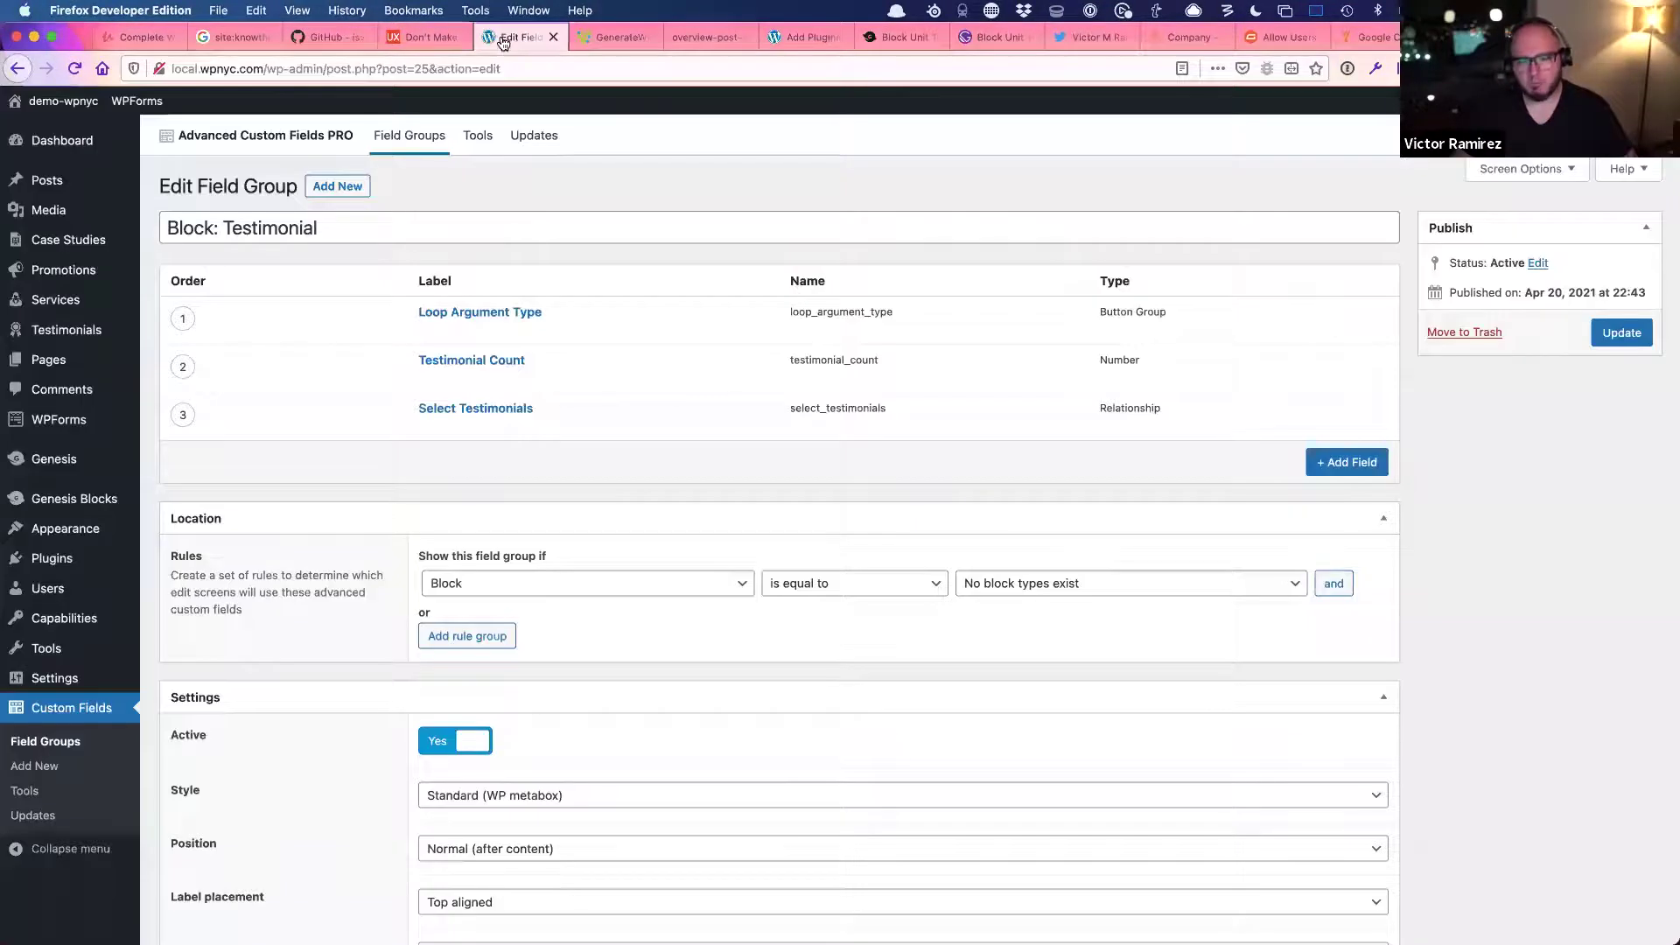
- Switch to the WCPHX Slides presentation and advance to the slide about viewing the editor for 'promotions' and 'testimonials'
{"action": "key", "text": "ctrl+Right"}
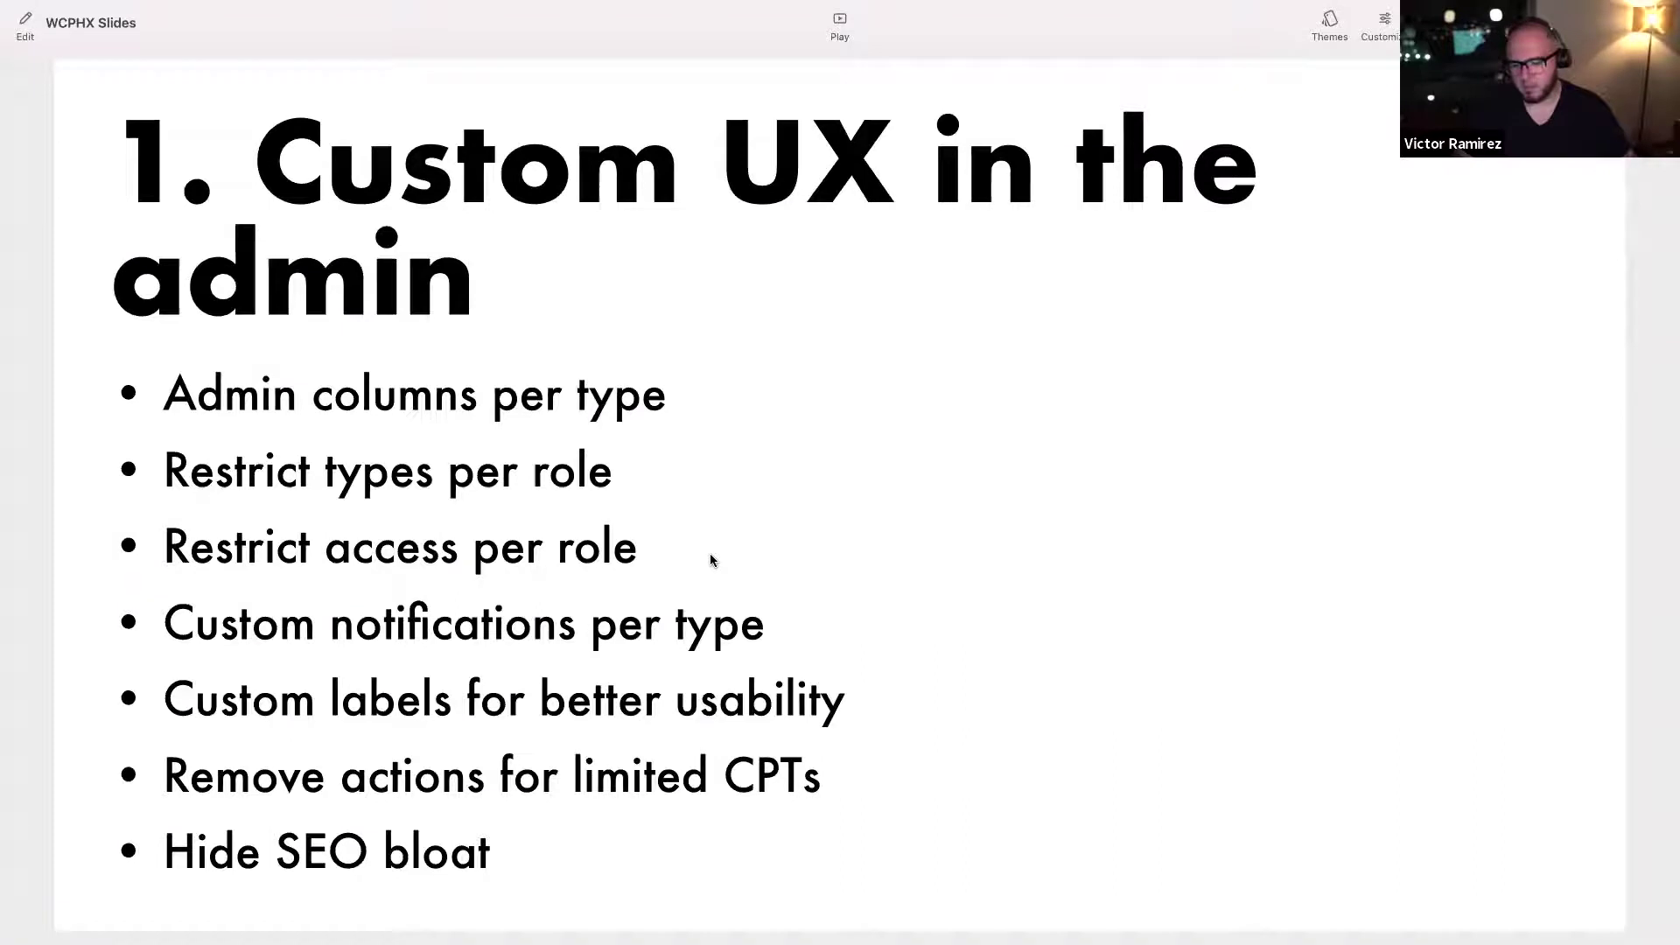
{"action": "key", "text": "Right"}
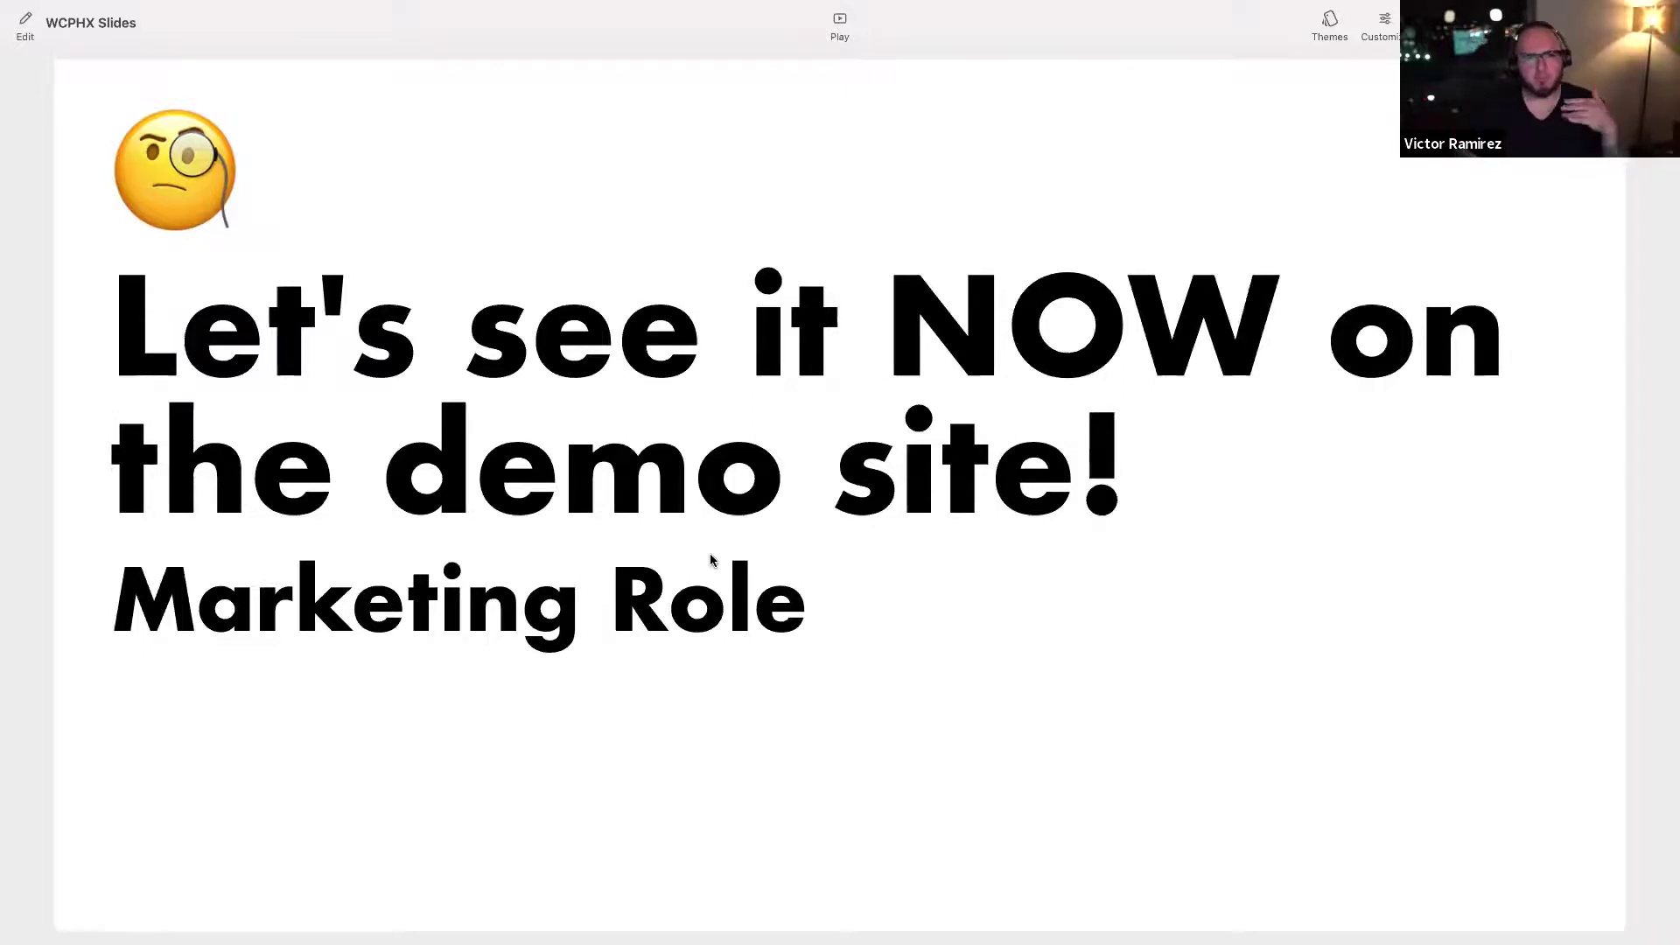
{"action": "key", "text": "Right"}
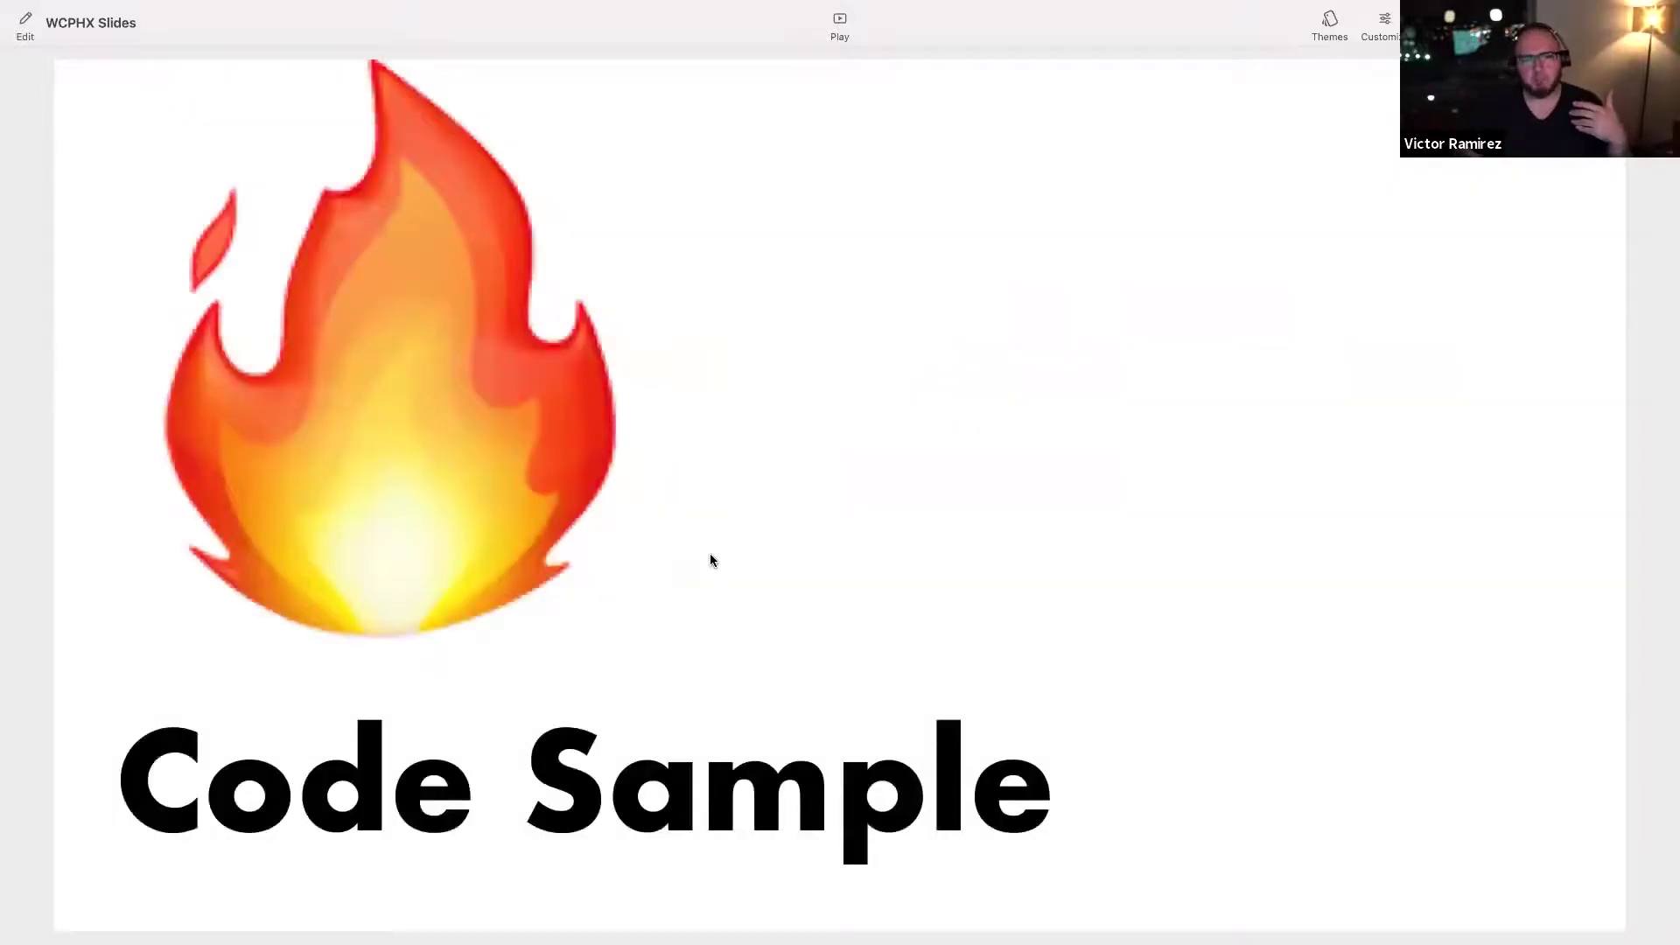
{"action": "key", "text": "Right"}
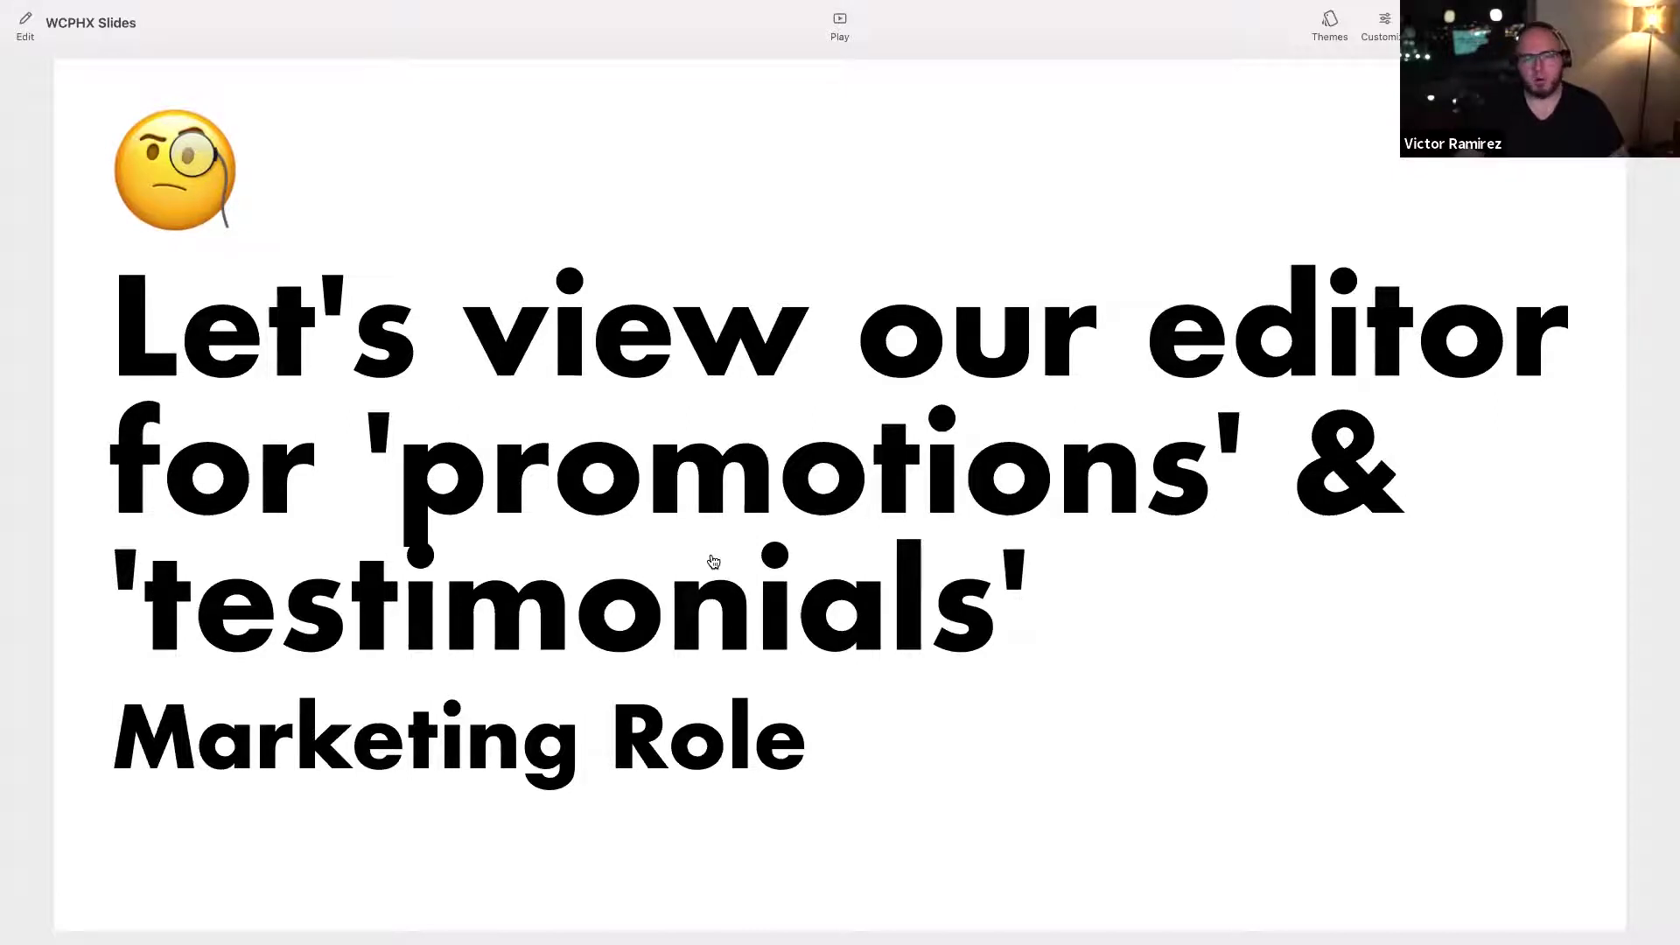
- Return to the WordPress admin in Firefox, search the blocks for "video" in a new post, and leave the editor
{"action": "key", "text": "super+Tab"}
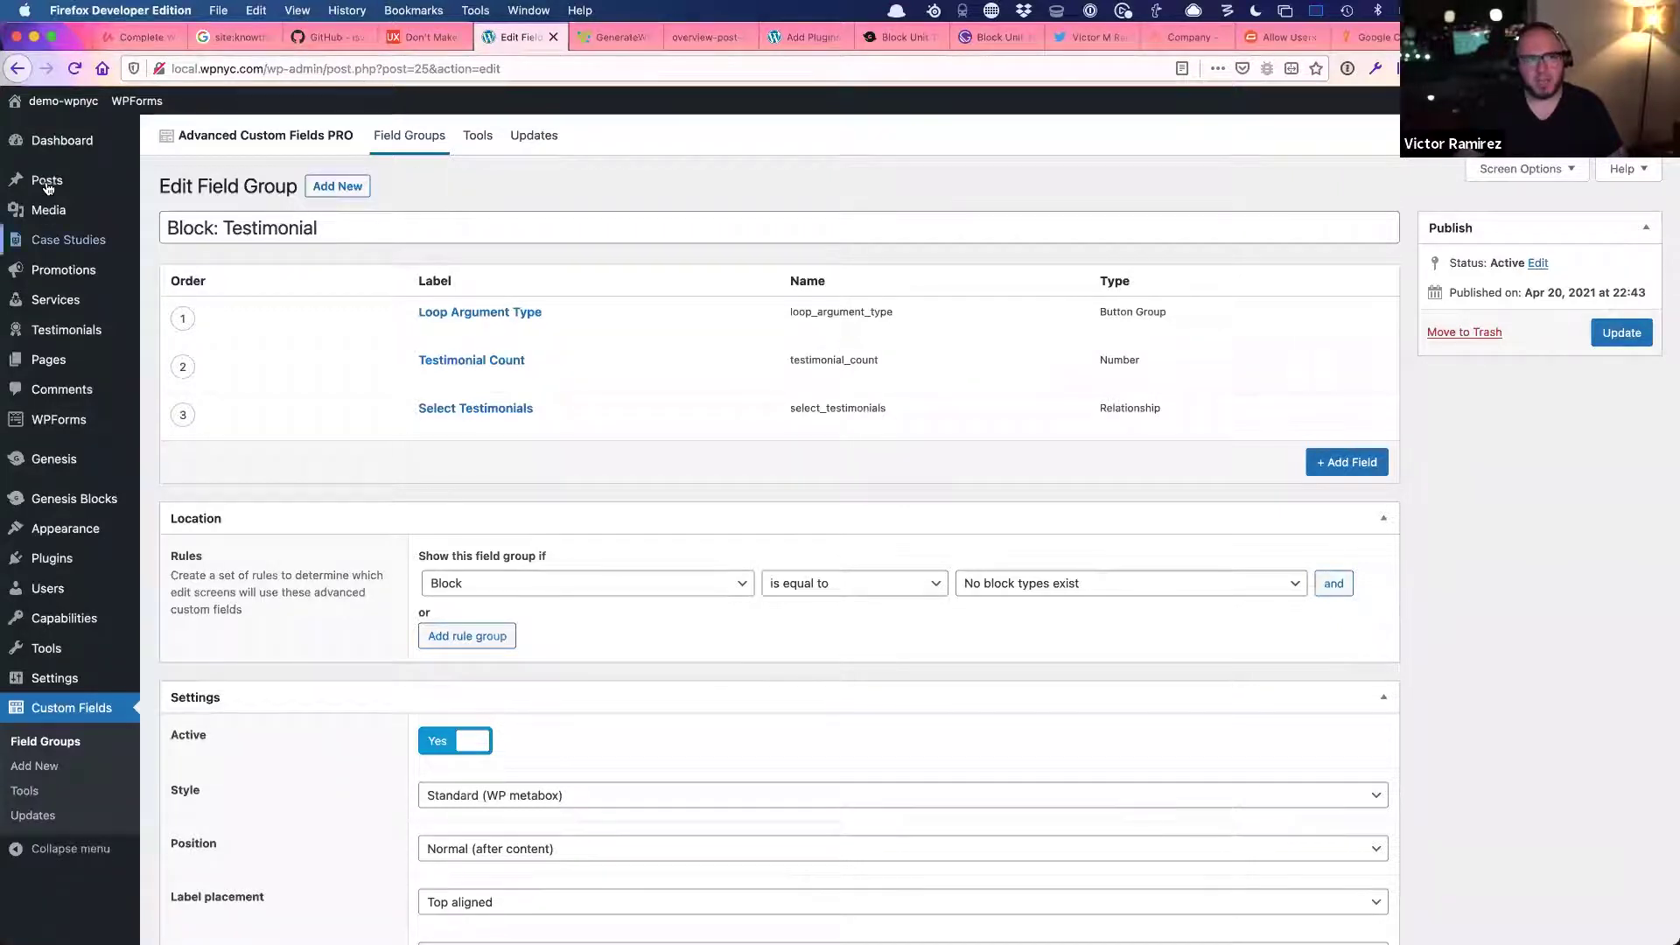
{"action": "mouse_move", "coordinate": [52, 180]}
{"action": "left_click", "coordinate": [225, 184]}
{"action": "left_click", "coordinate": [243, 147]}
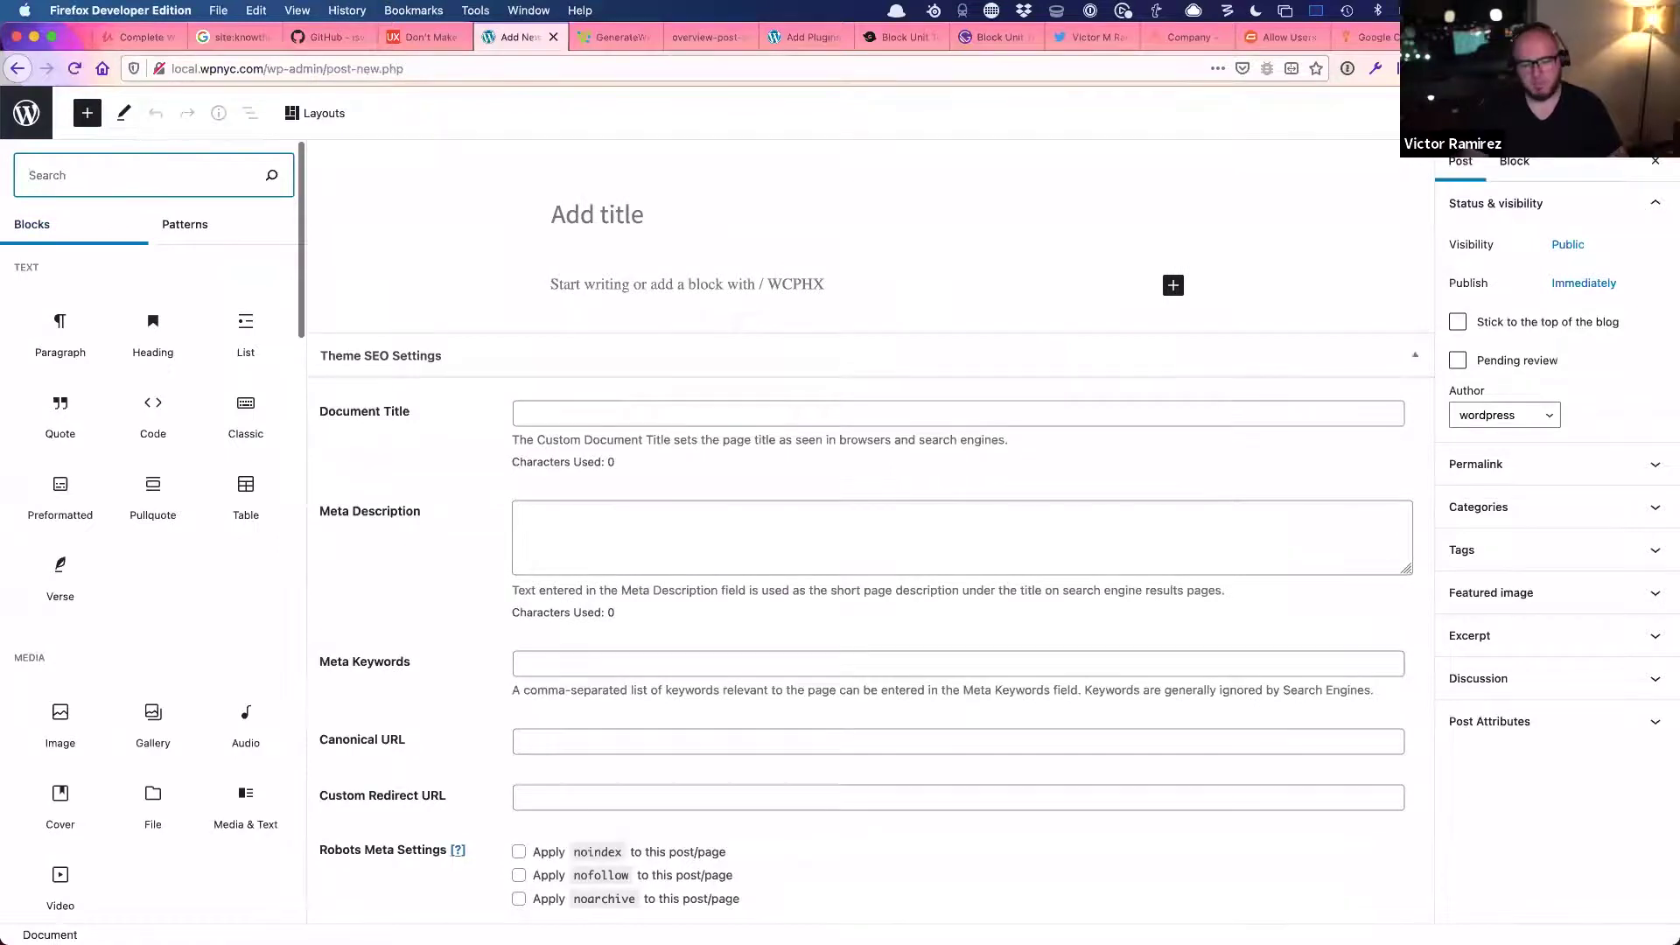
{"action": "type", "text": "video"}
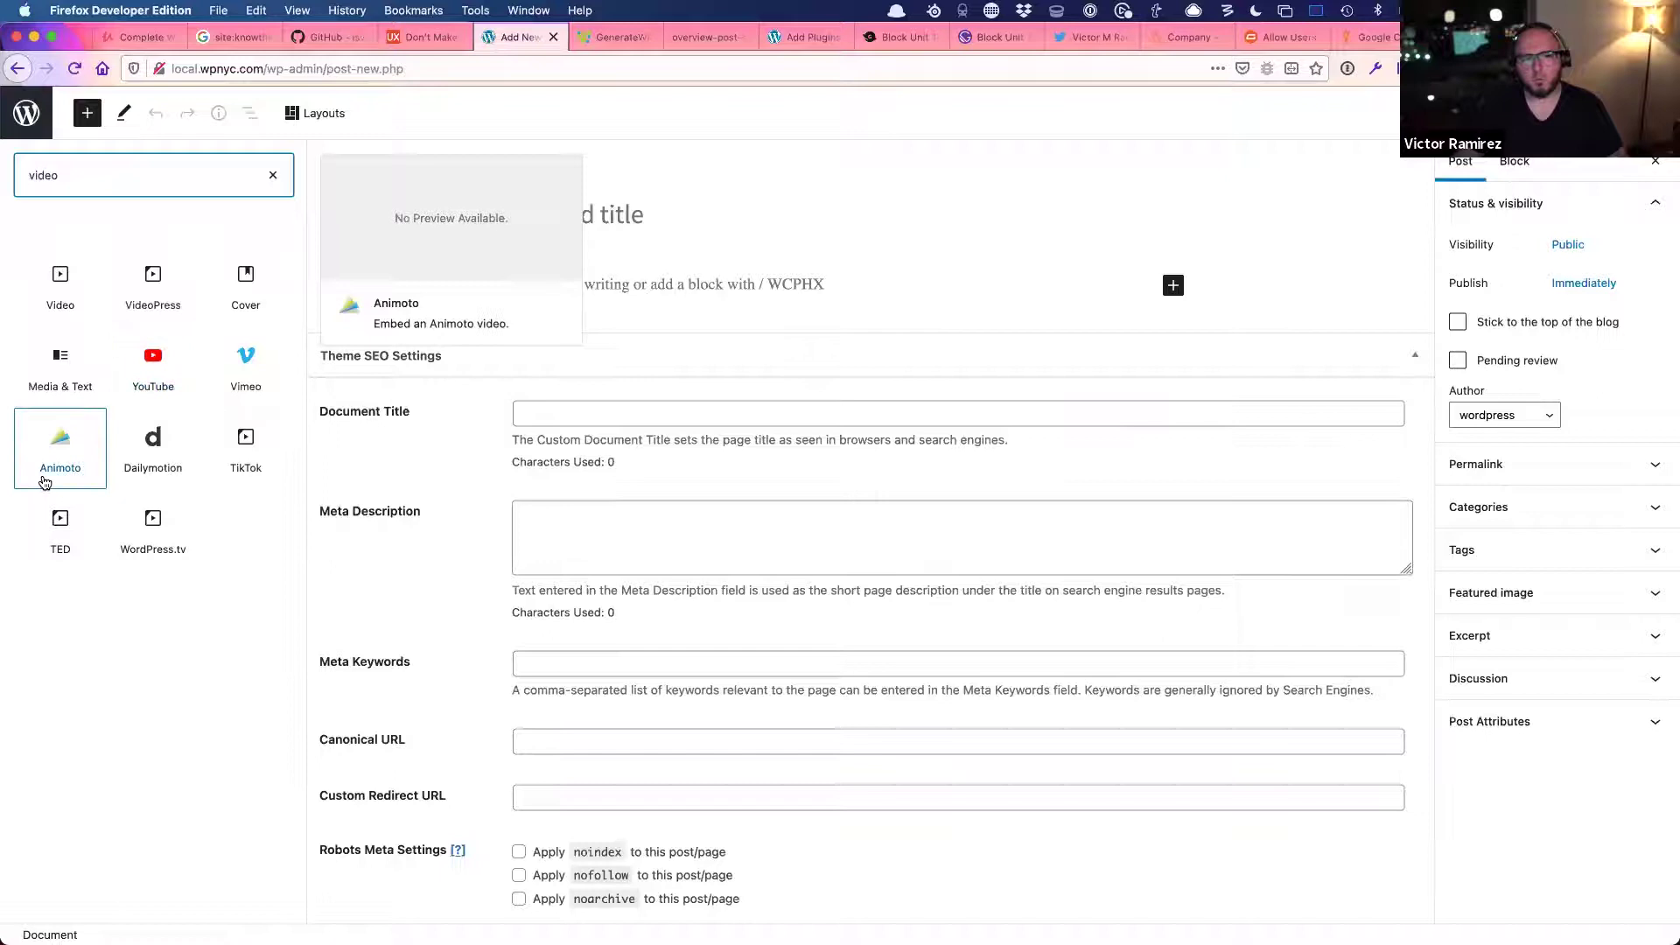
{"action": "key", "text": "Escape"}
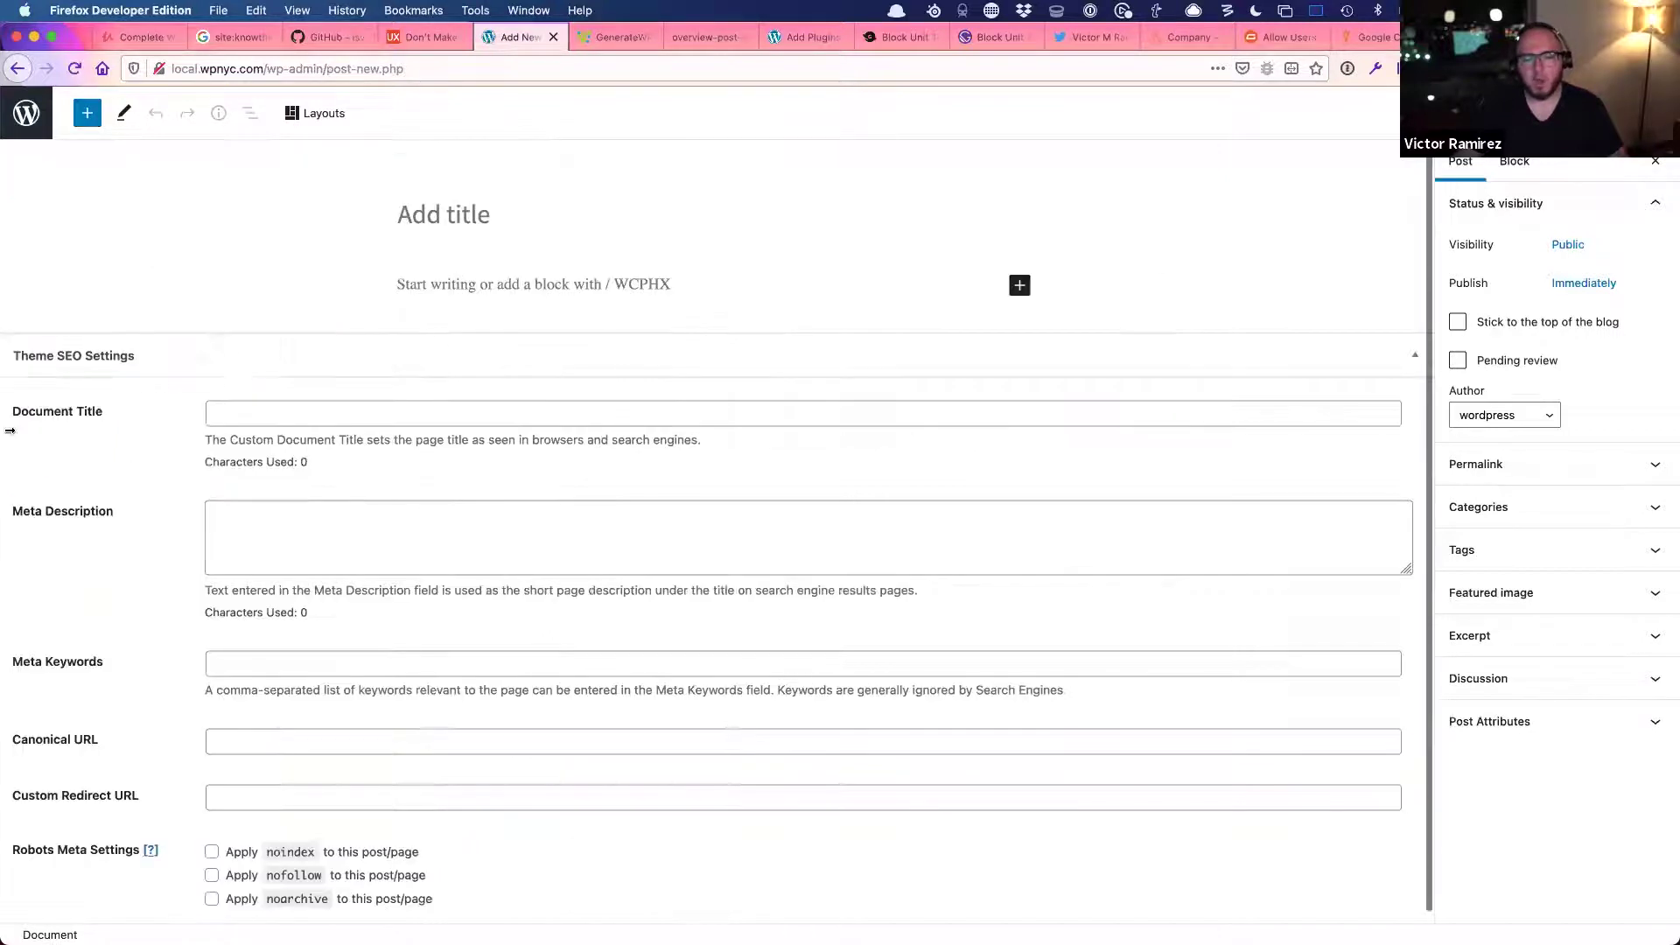
{"action": "left_click", "coordinate": [12, 127]}
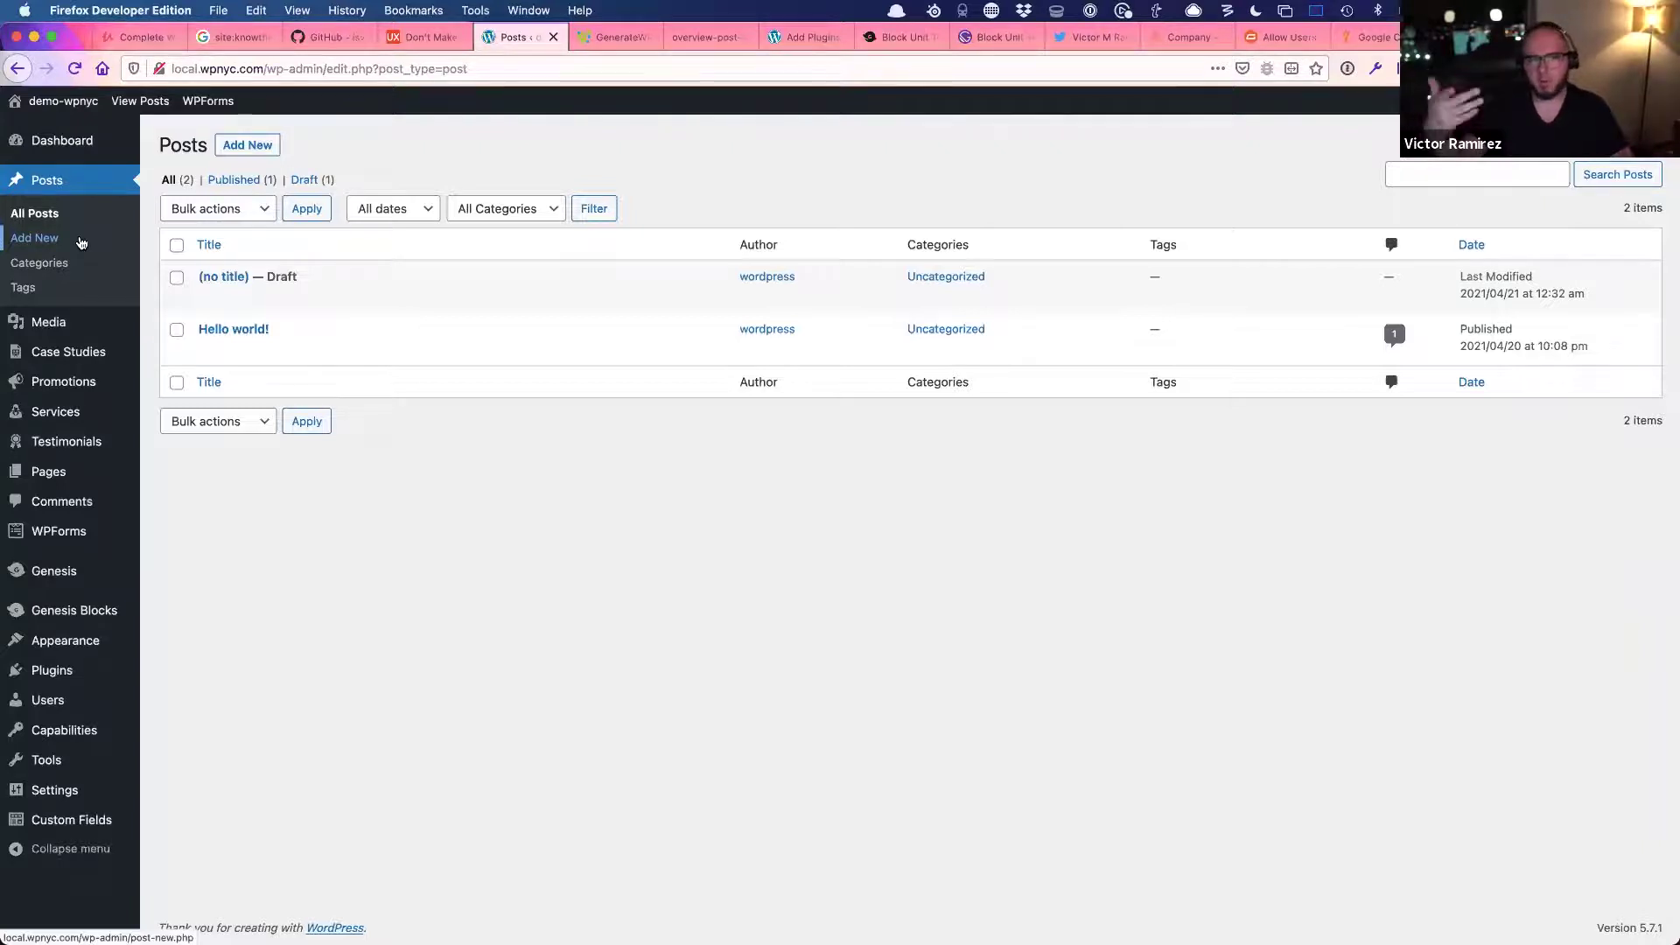
- Switch from the administrator to the marketing user with the HoustonMarketing role
{"action": "mouse_move", "coordinate": [97, 390]}
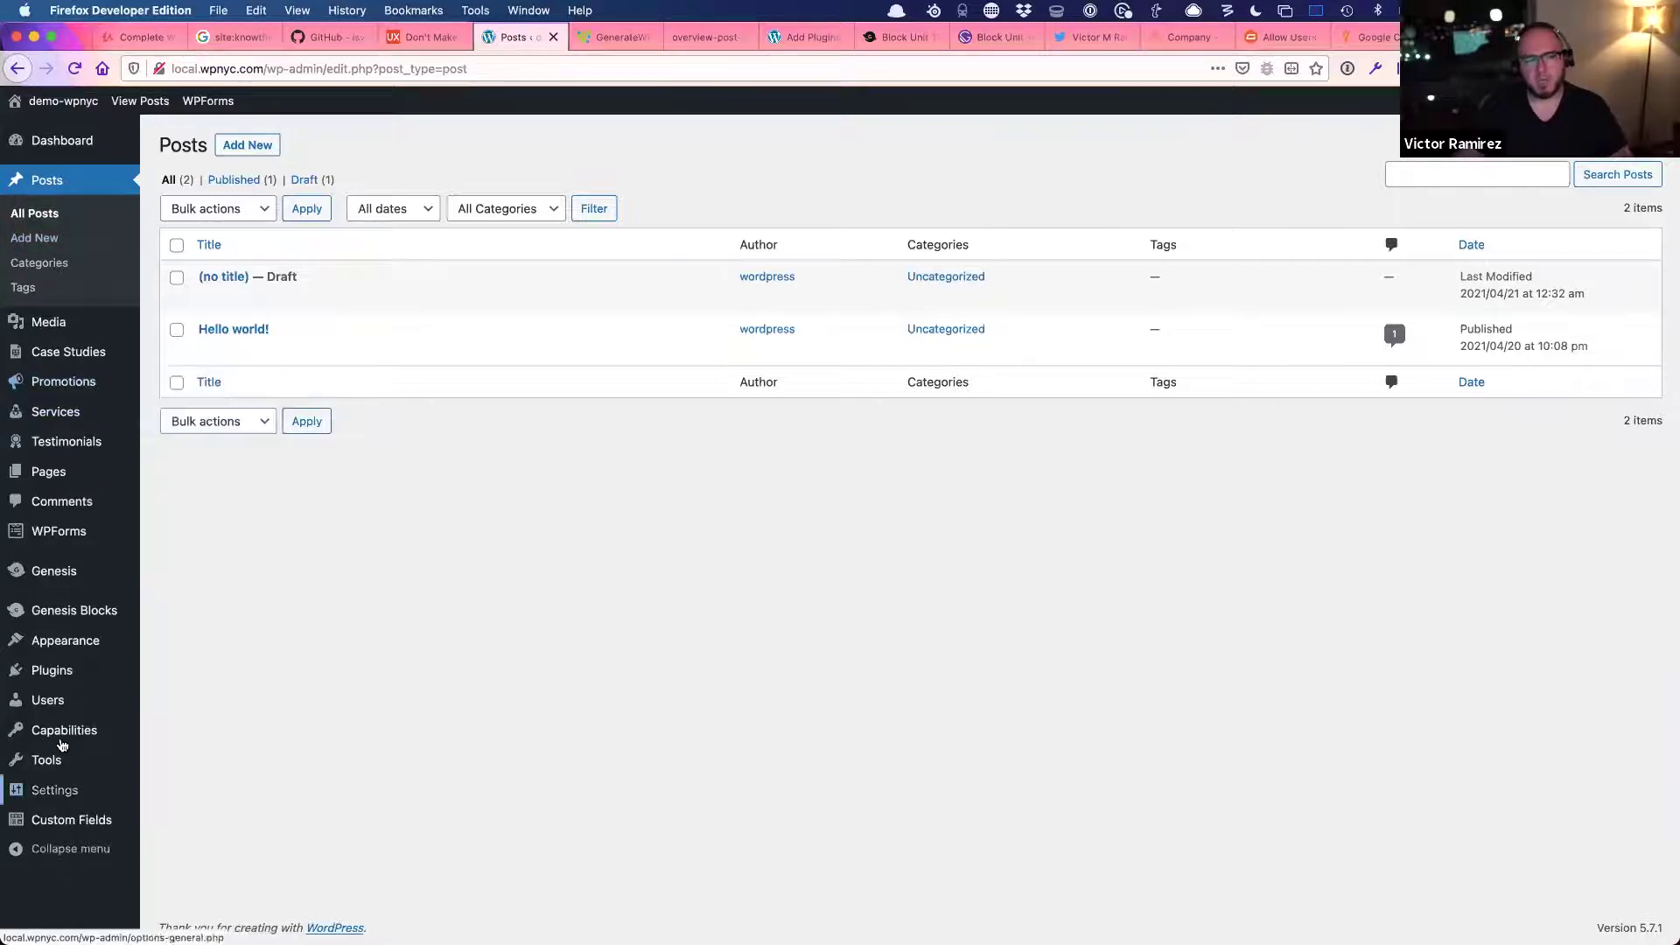
{"action": "mouse_move", "coordinate": [57, 701]}
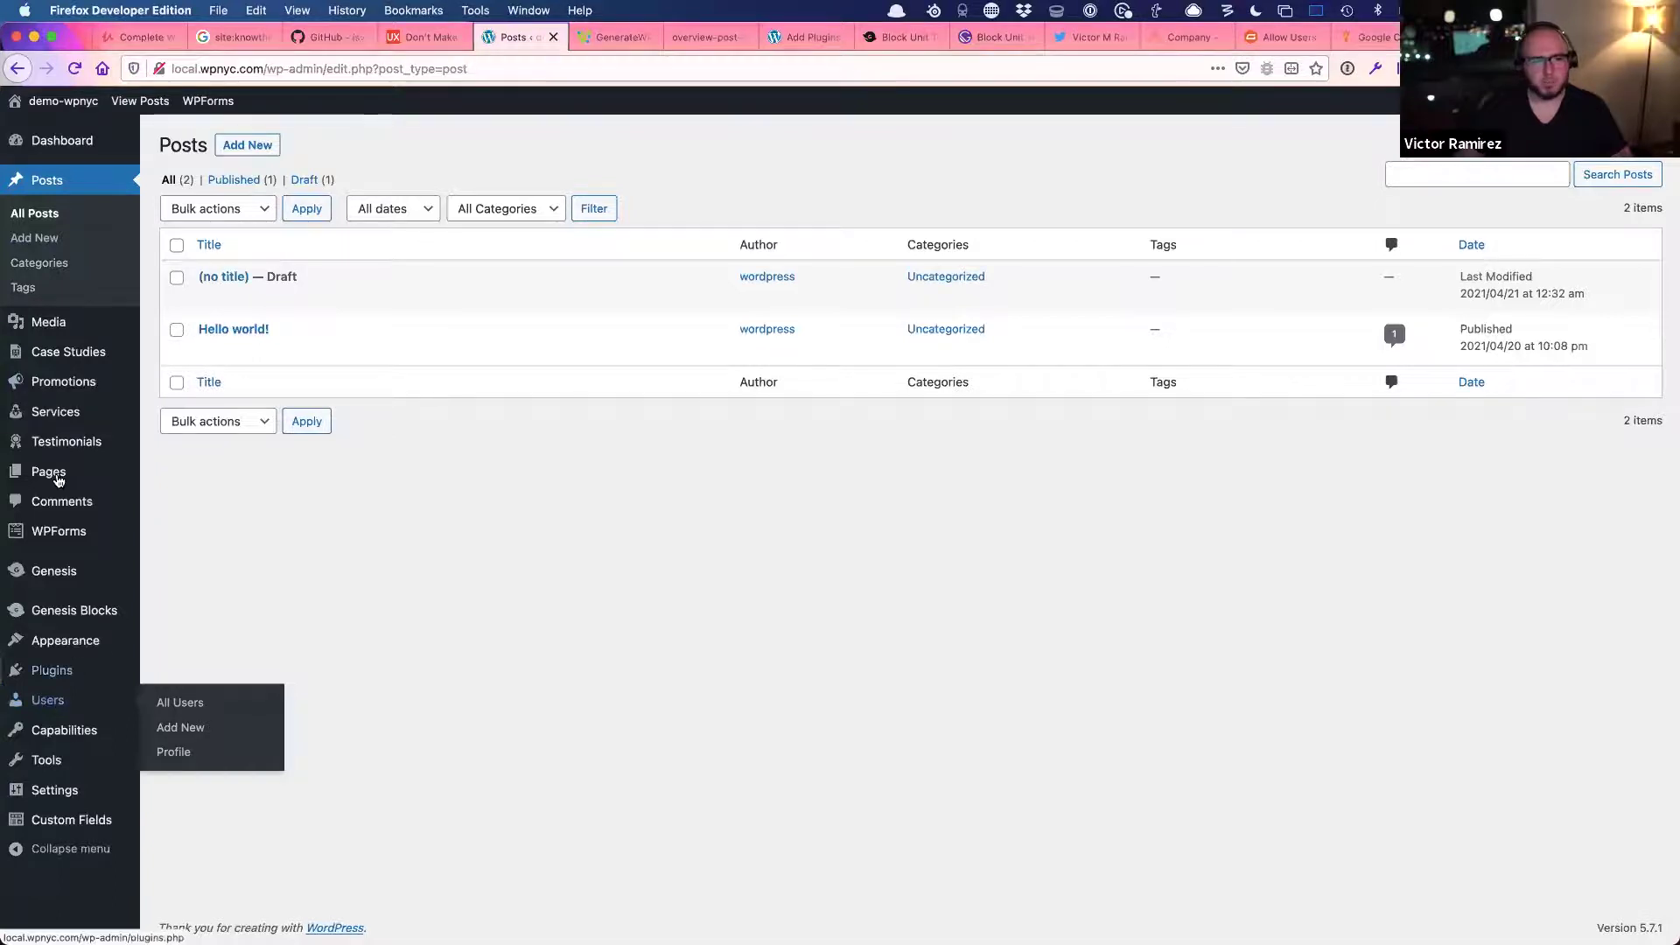
{"action": "mouse_move", "coordinate": [65, 737]}
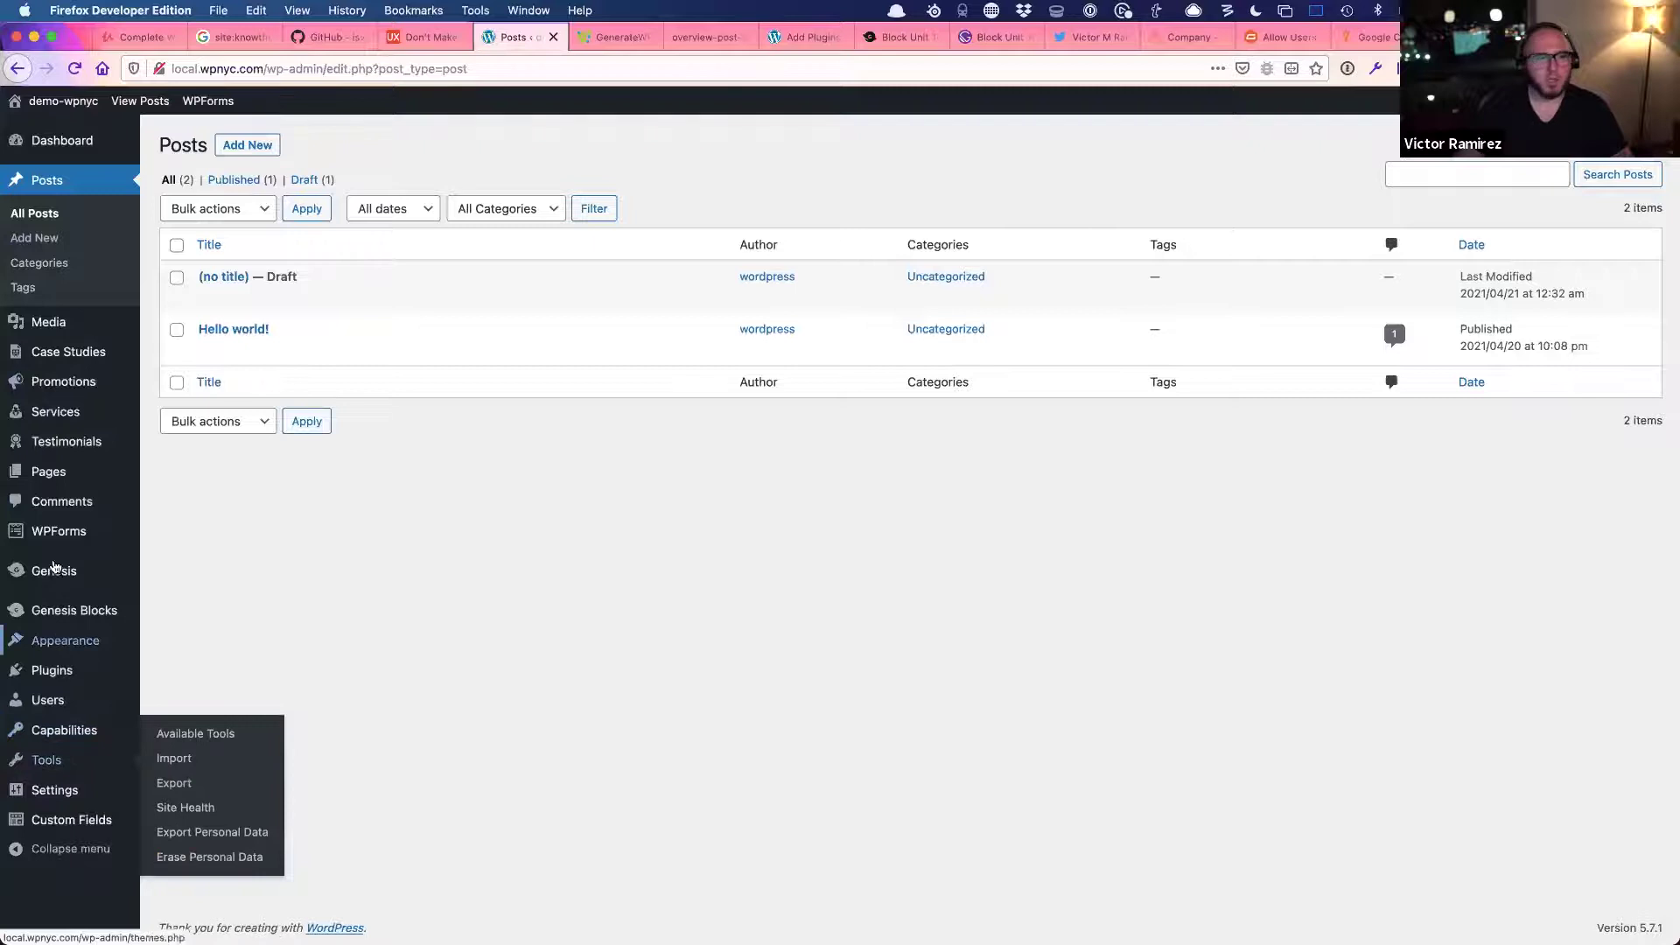
{"action": "left_click", "coordinate": [51, 700]}
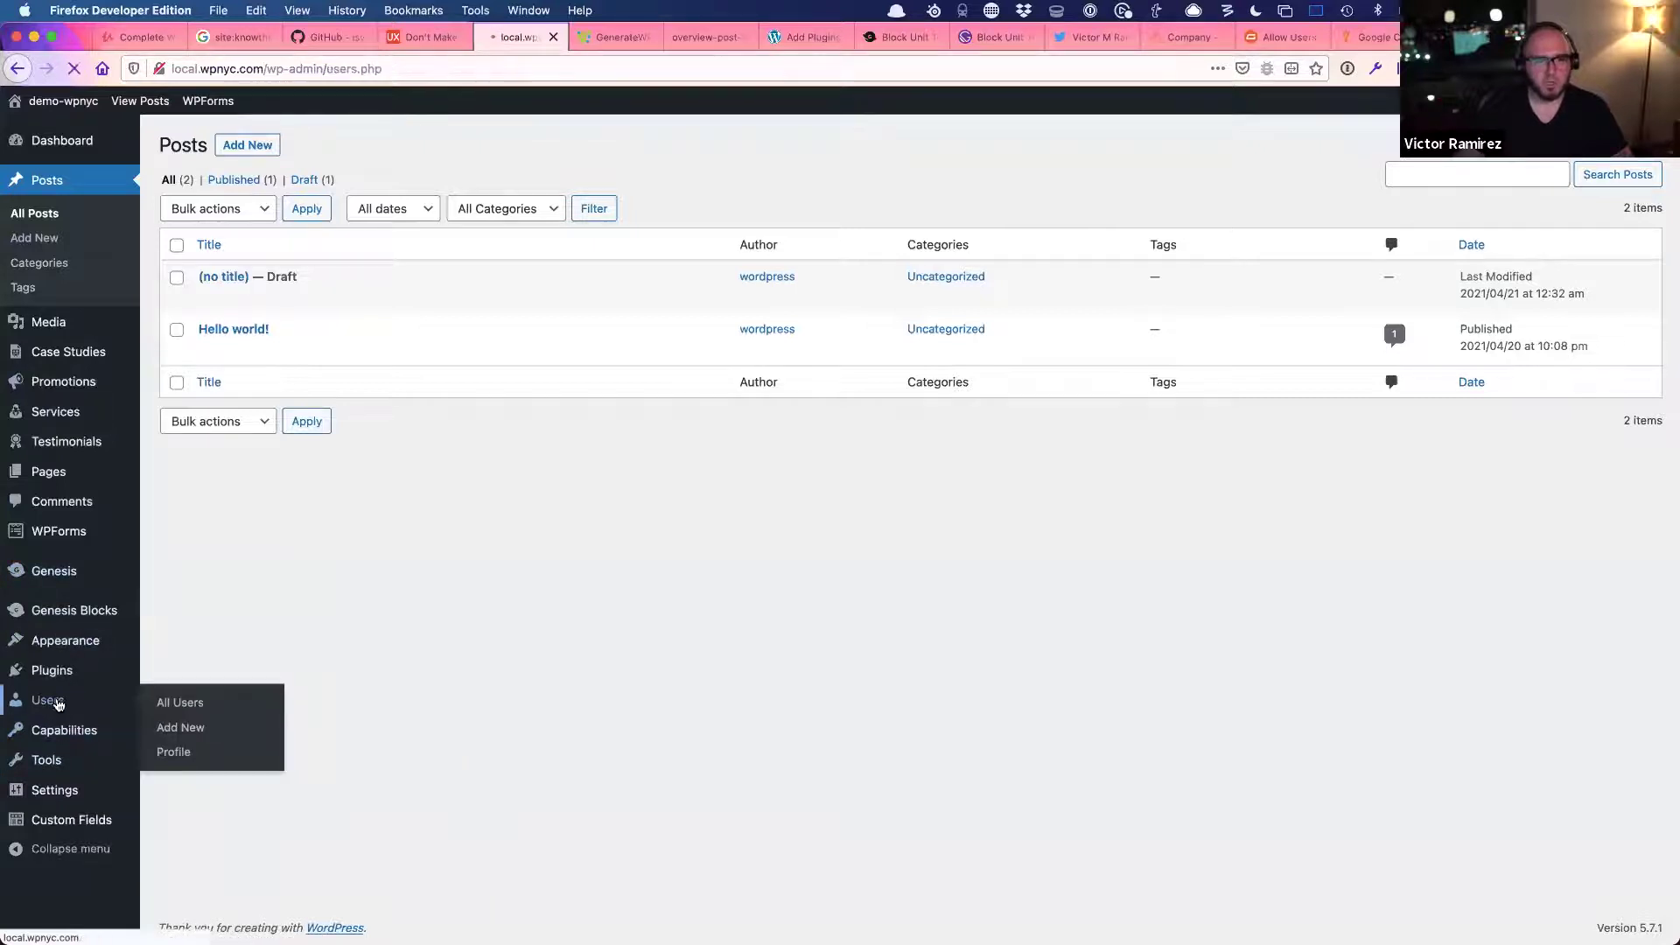
{"action": "mouse_move", "coordinate": [315, 292]}
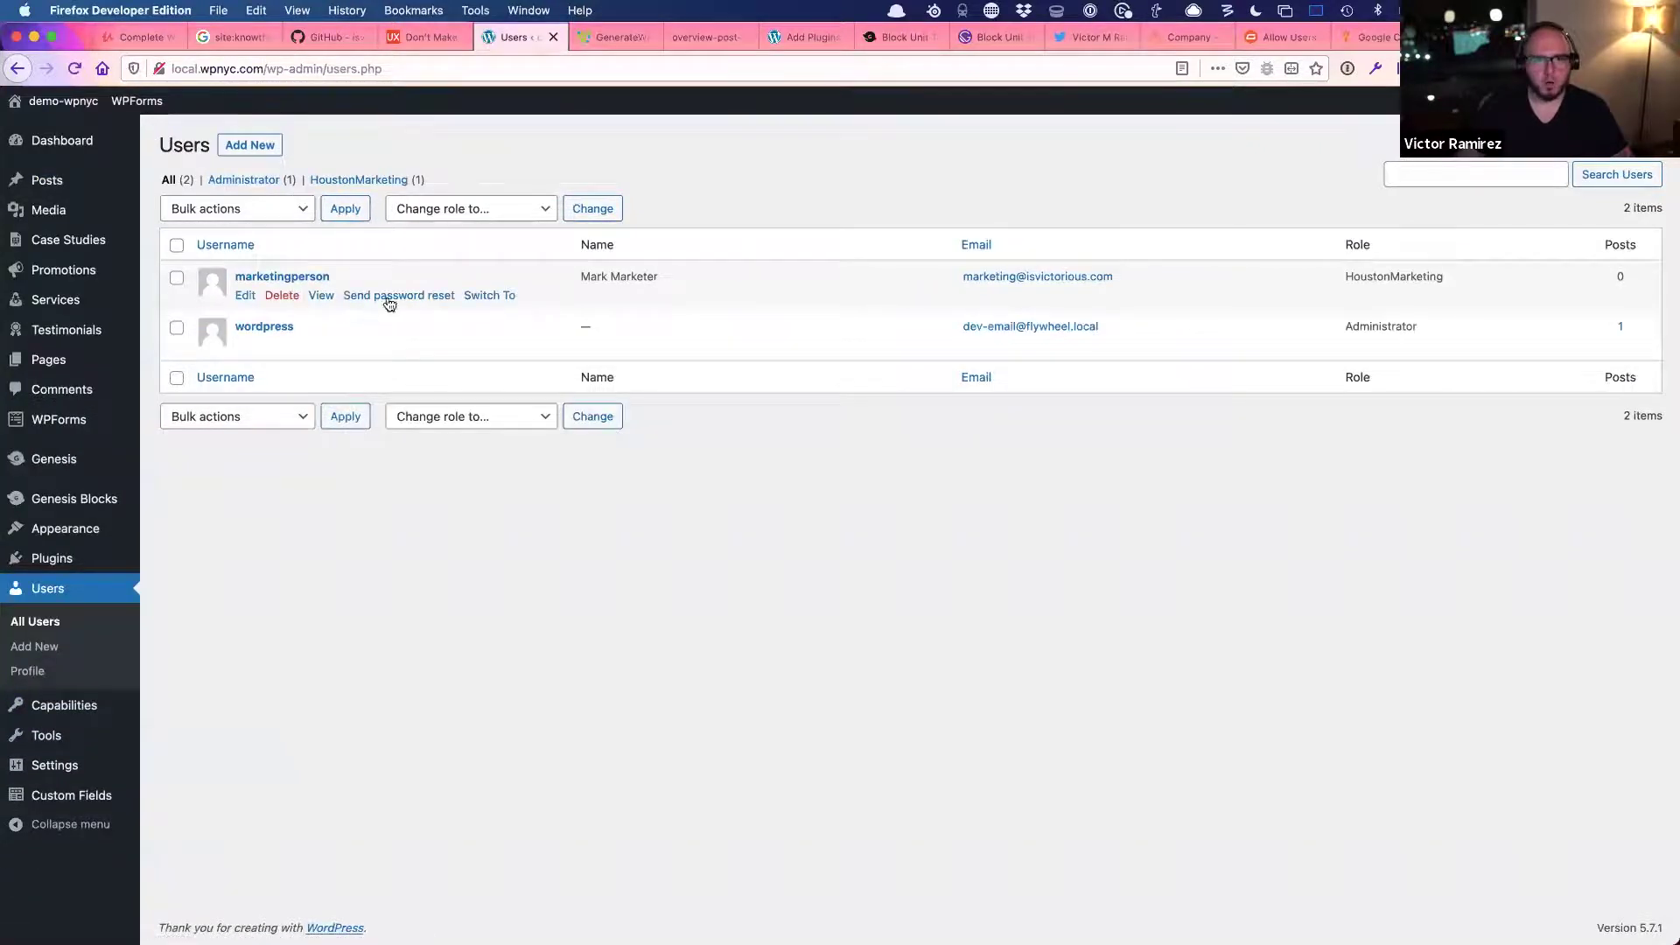
{"action": "left_click", "coordinate": [483, 298]}
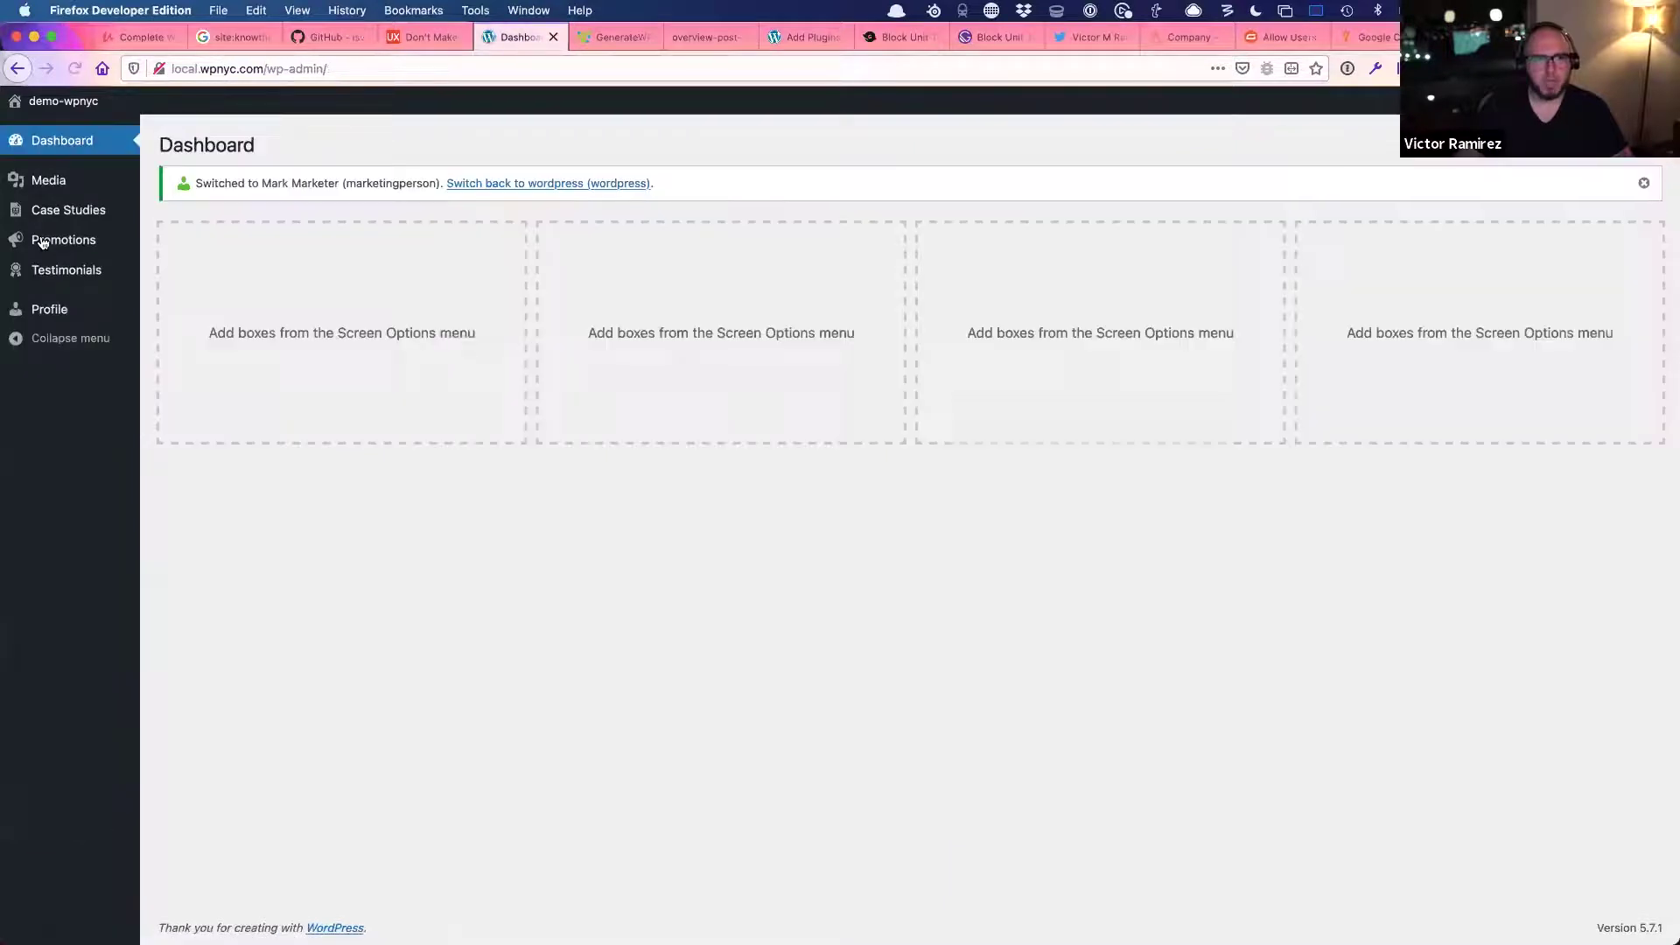
- Start a new promotion as the marketing user and show the blocks available in its editor
{"action": "left_click", "coordinate": [42, 243]}
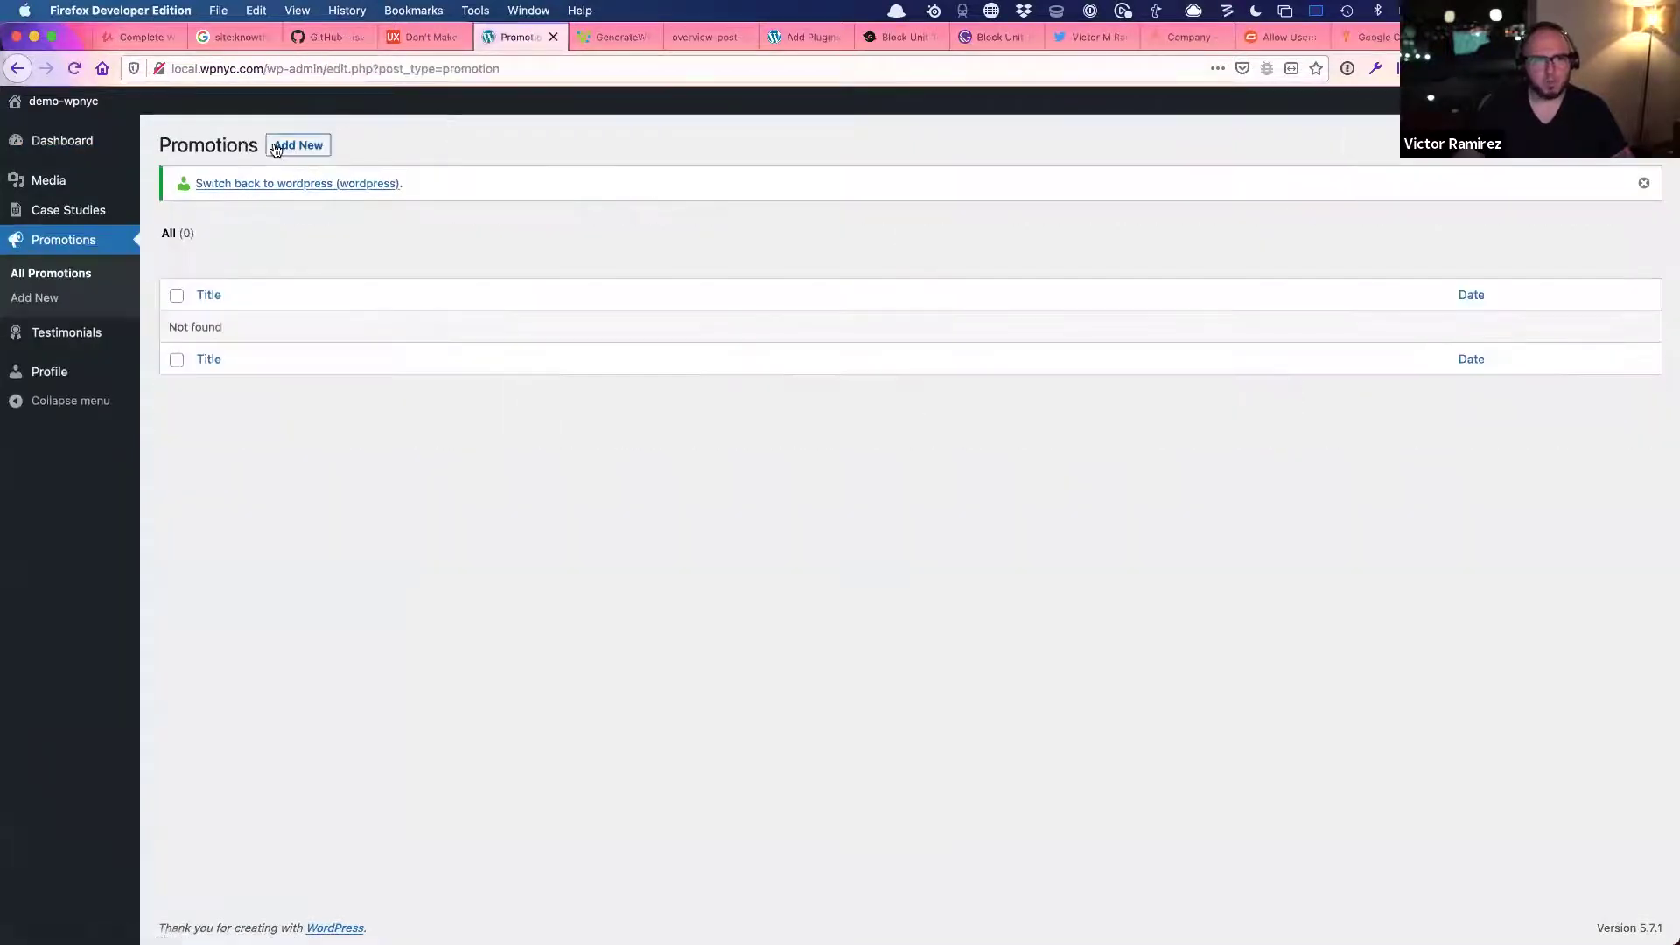
{"action": "left_click", "coordinate": [298, 145]}
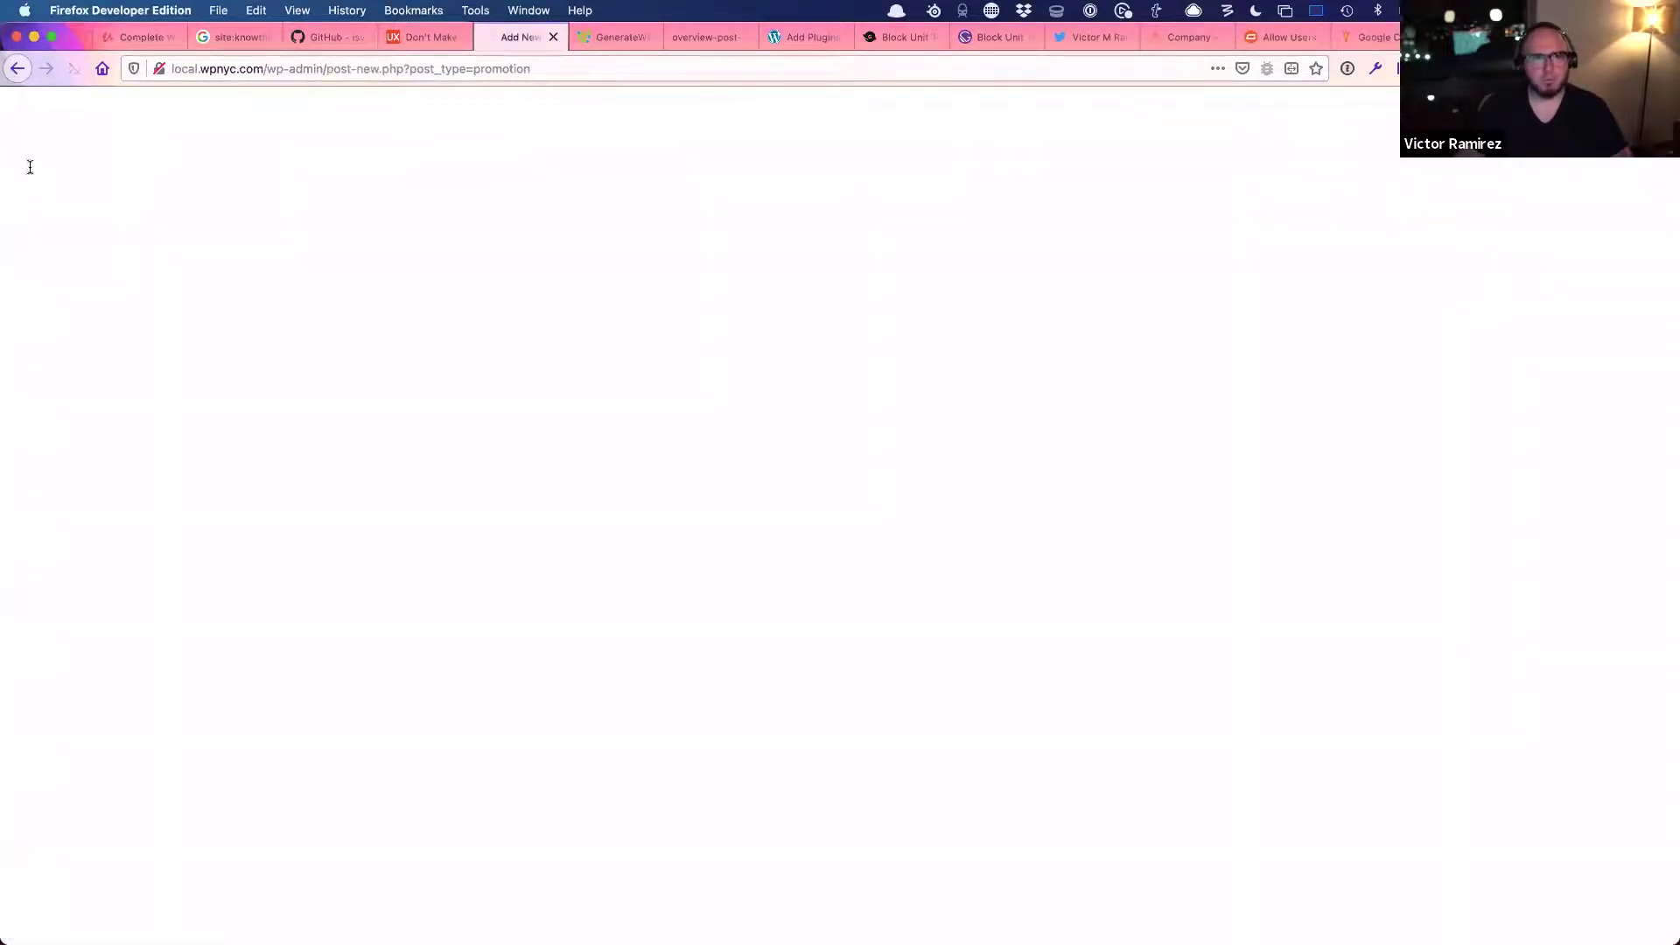
{"action": "left_click", "coordinate": [79, 116]}
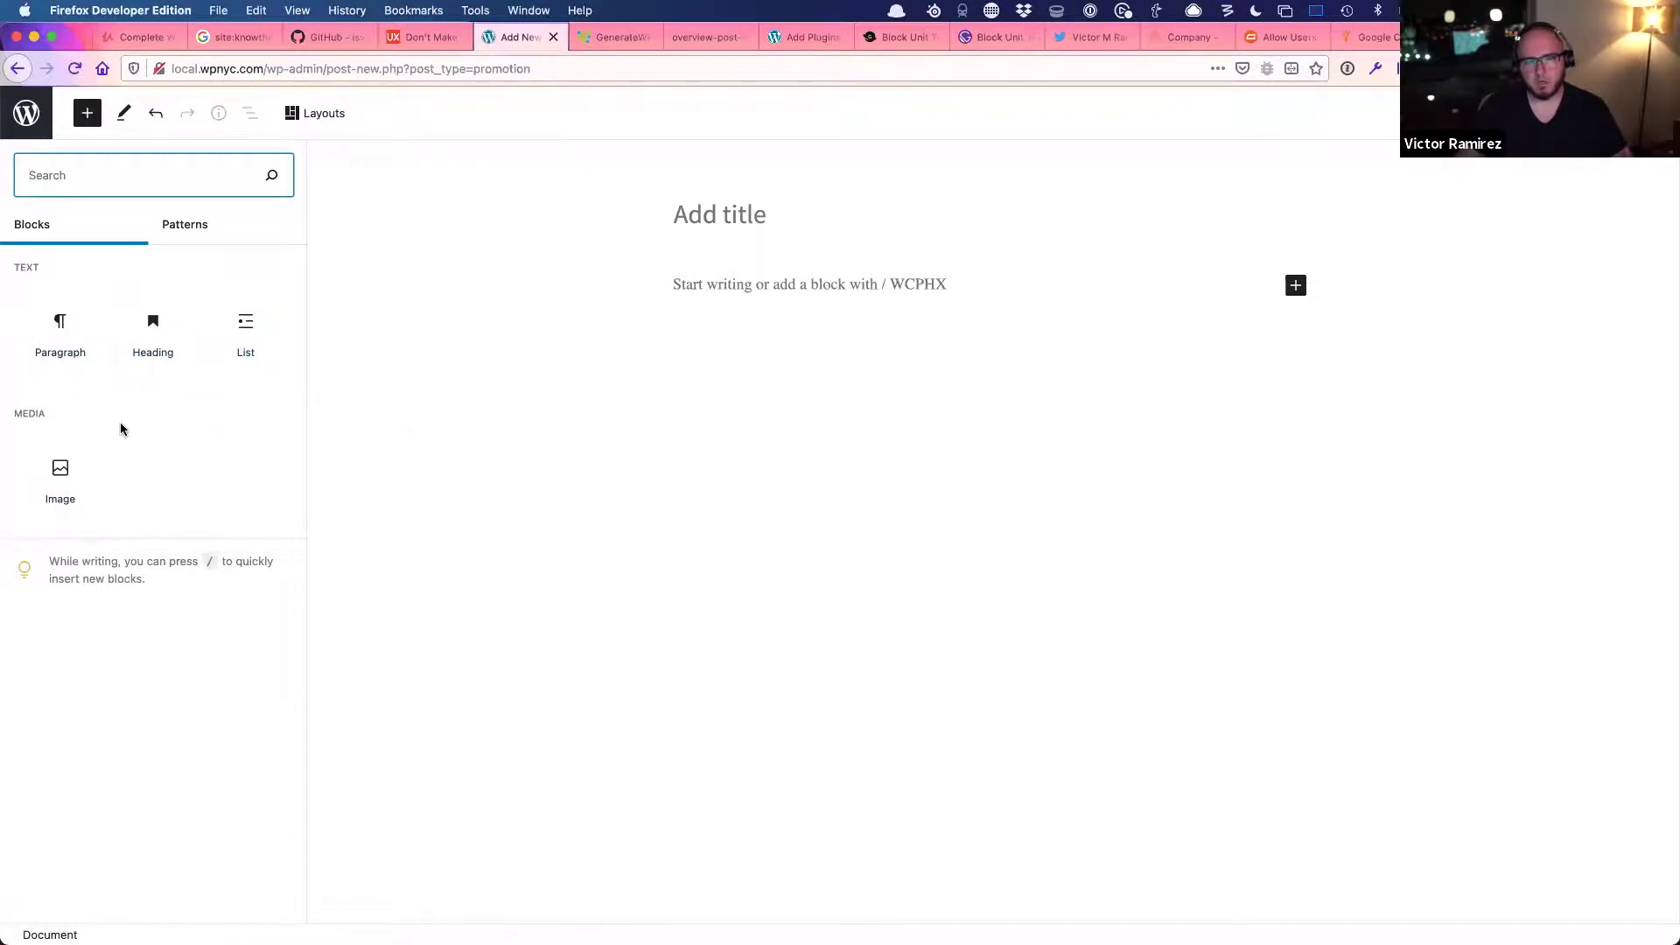
- Switch to VS Code and read the comment above wcphx_promotion_allowed_blocks in type-promotion.php, including its parameters and reference link
{"action": "key", "text": "super+Tab"}
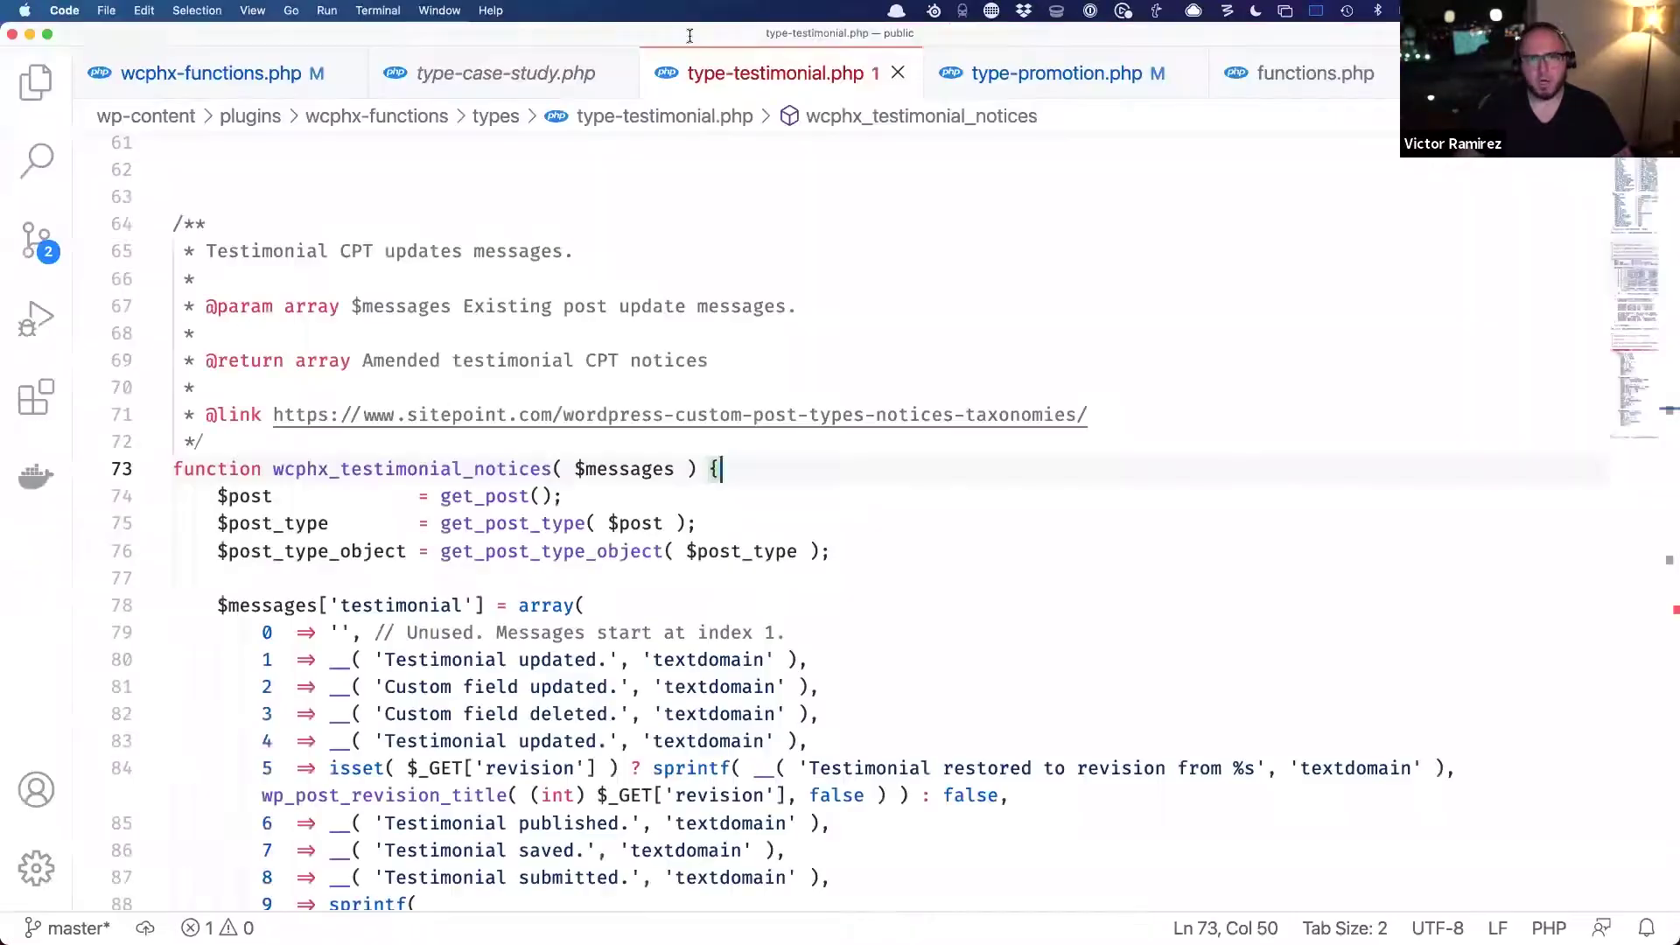
{"action": "left_click", "coordinate": [962, 72]}
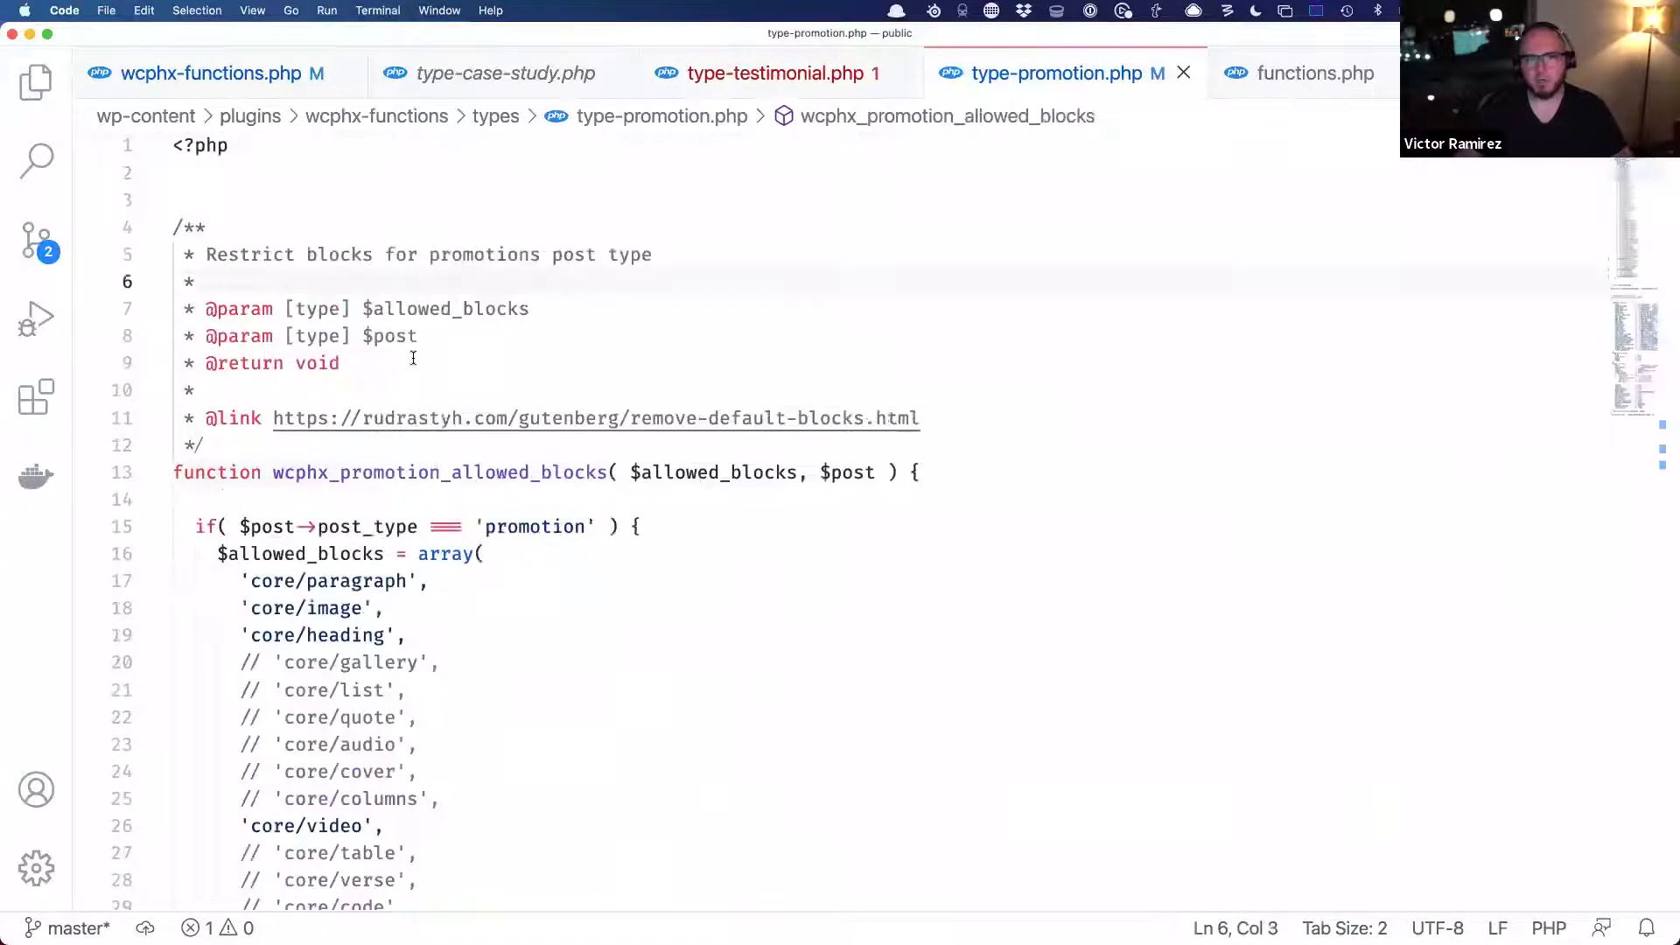
{"action": "left_click", "coordinate": [420, 360]}
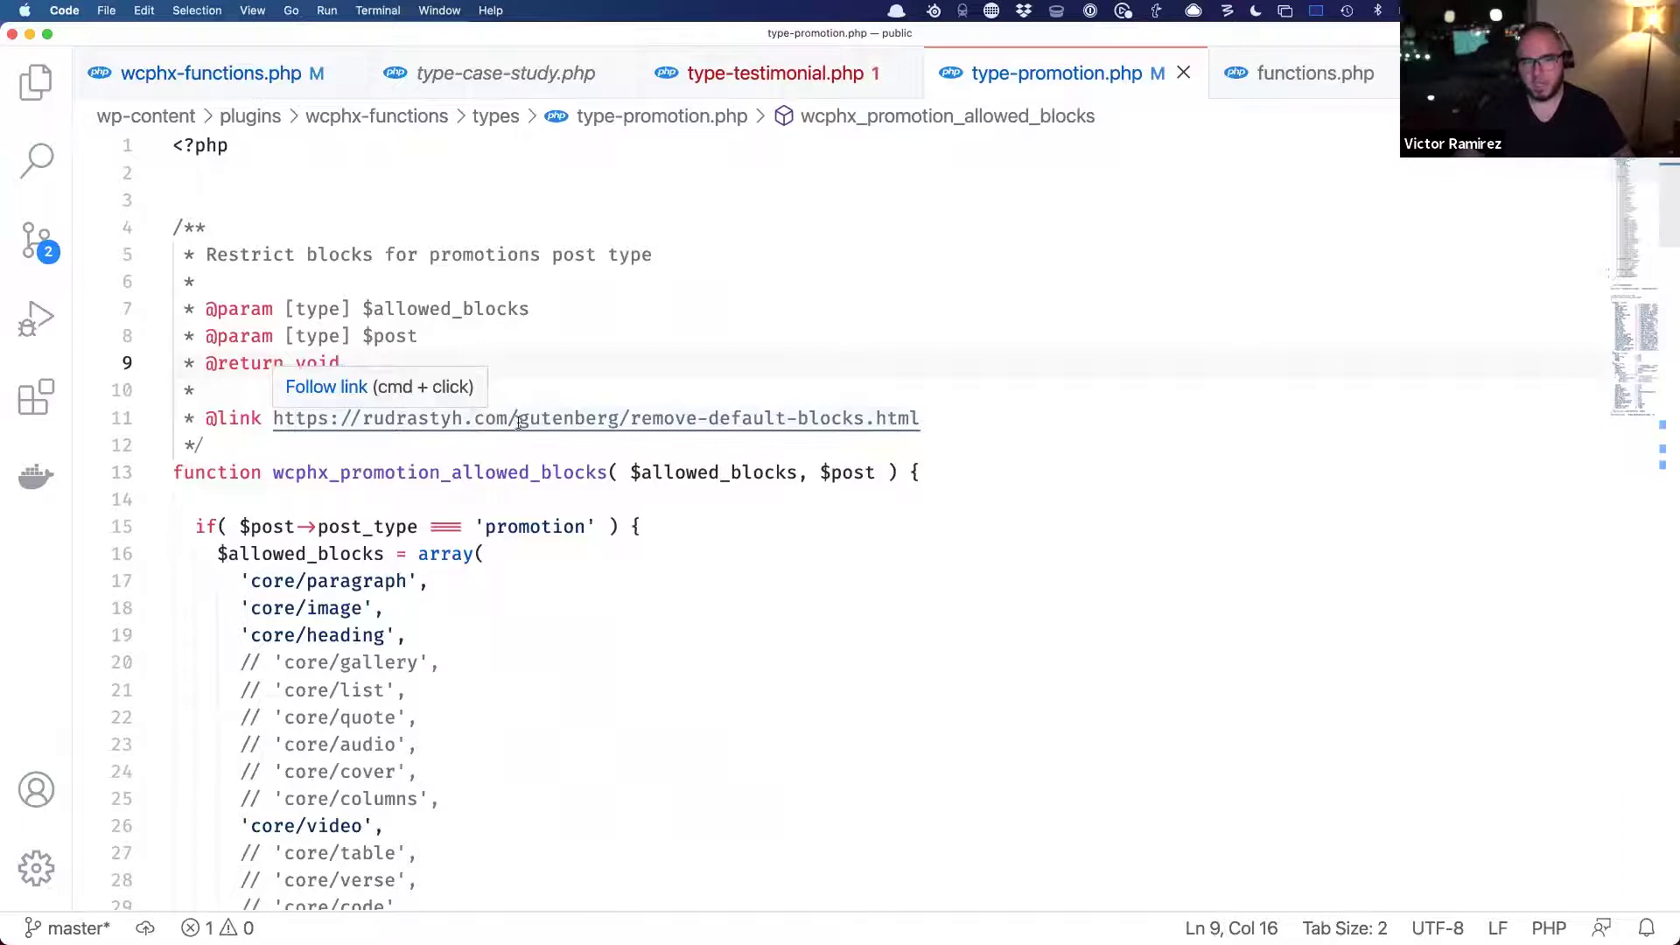
{"action": "key", "text": "Down"}
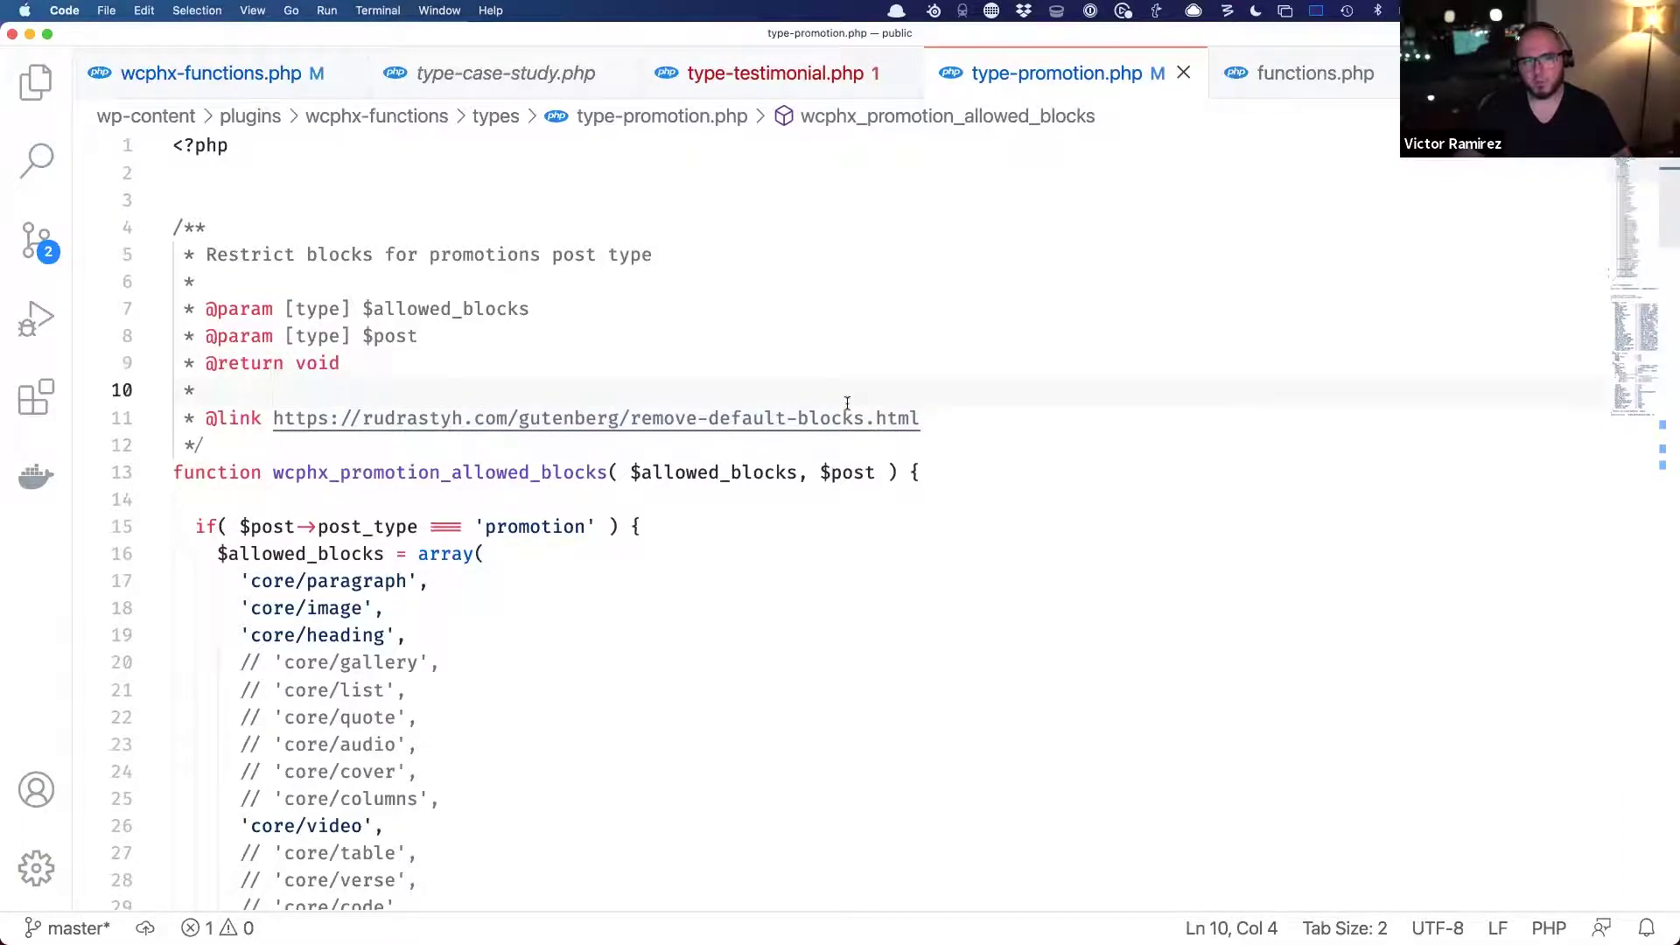
{"action": "left_click", "coordinate": [584, 305]}
- Examine the 'promotion' post type condition and the enabled and commented-out core blocks in the $allowed_blocks array
{"action": "scroll", "coordinate": [499, 517], "scroll_direction": "down", "scroll_amount": 7}
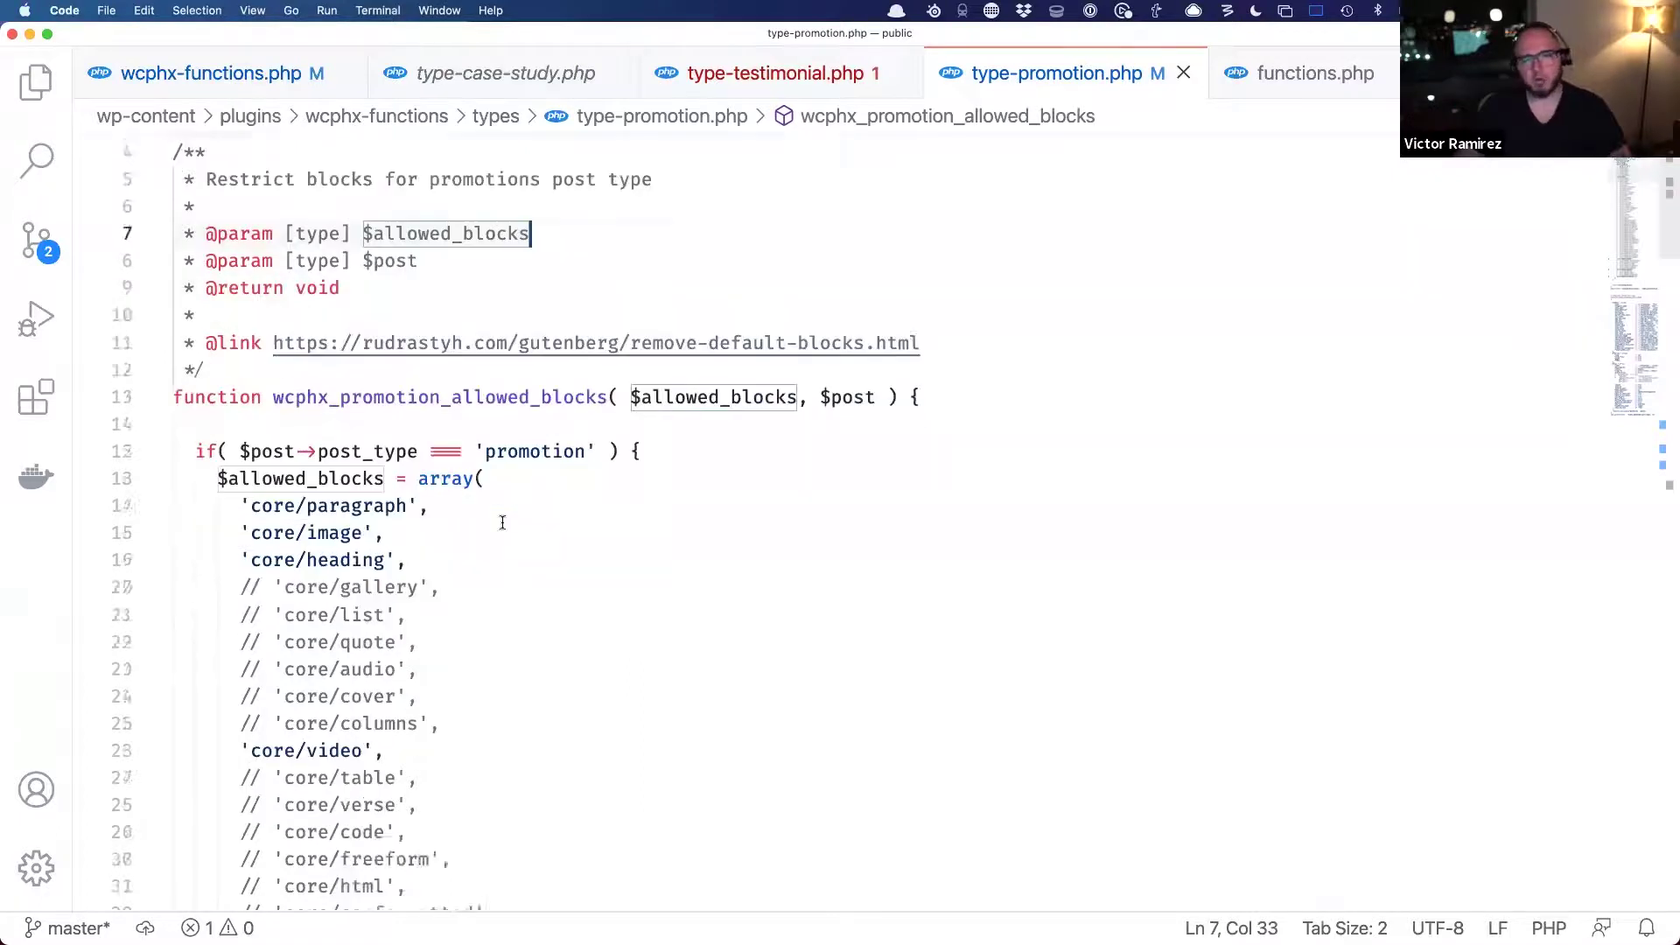
{"action": "scroll", "coordinate": [425, 446], "scroll_direction": "up", "scroll_amount": 4}
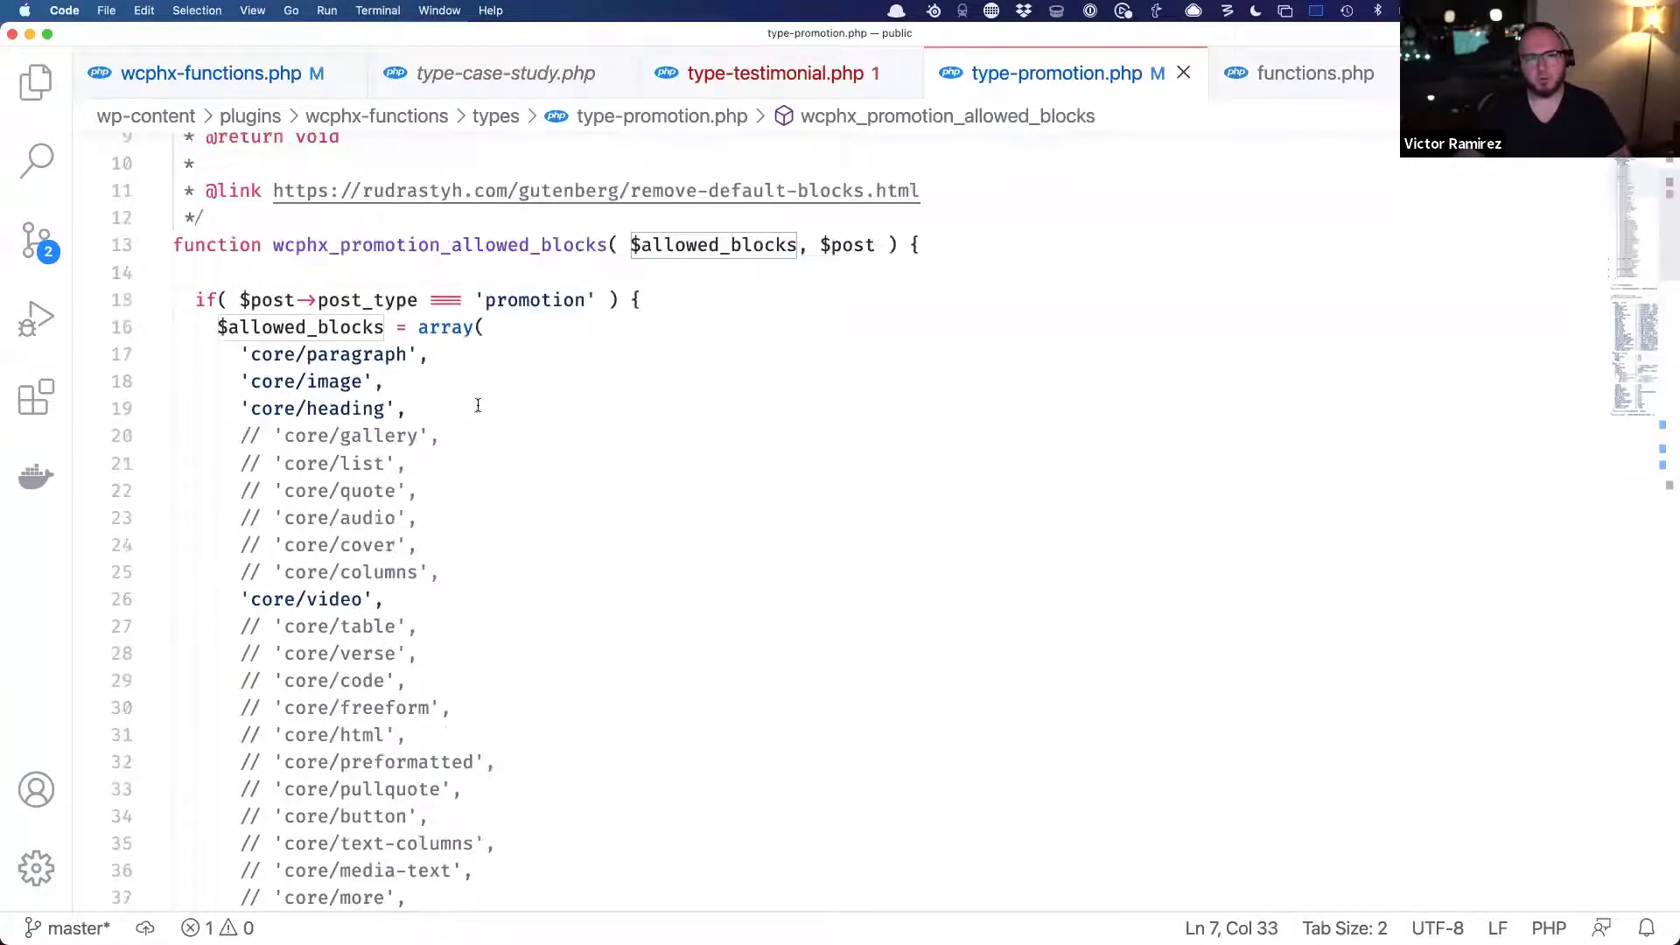
{"action": "scroll", "coordinate": [401, 344], "scroll_direction": "down", "scroll_amount": 2}
{"action": "left_click", "coordinate": [197, 202]}
{"action": "left_click", "coordinate": [467, 280]}
{"action": "scroll", "coordinate": [478, 406], "scroll_direction": "down", "scroll_amount": 2}
{"action": "left_click", "coordinate": [477, 406]}
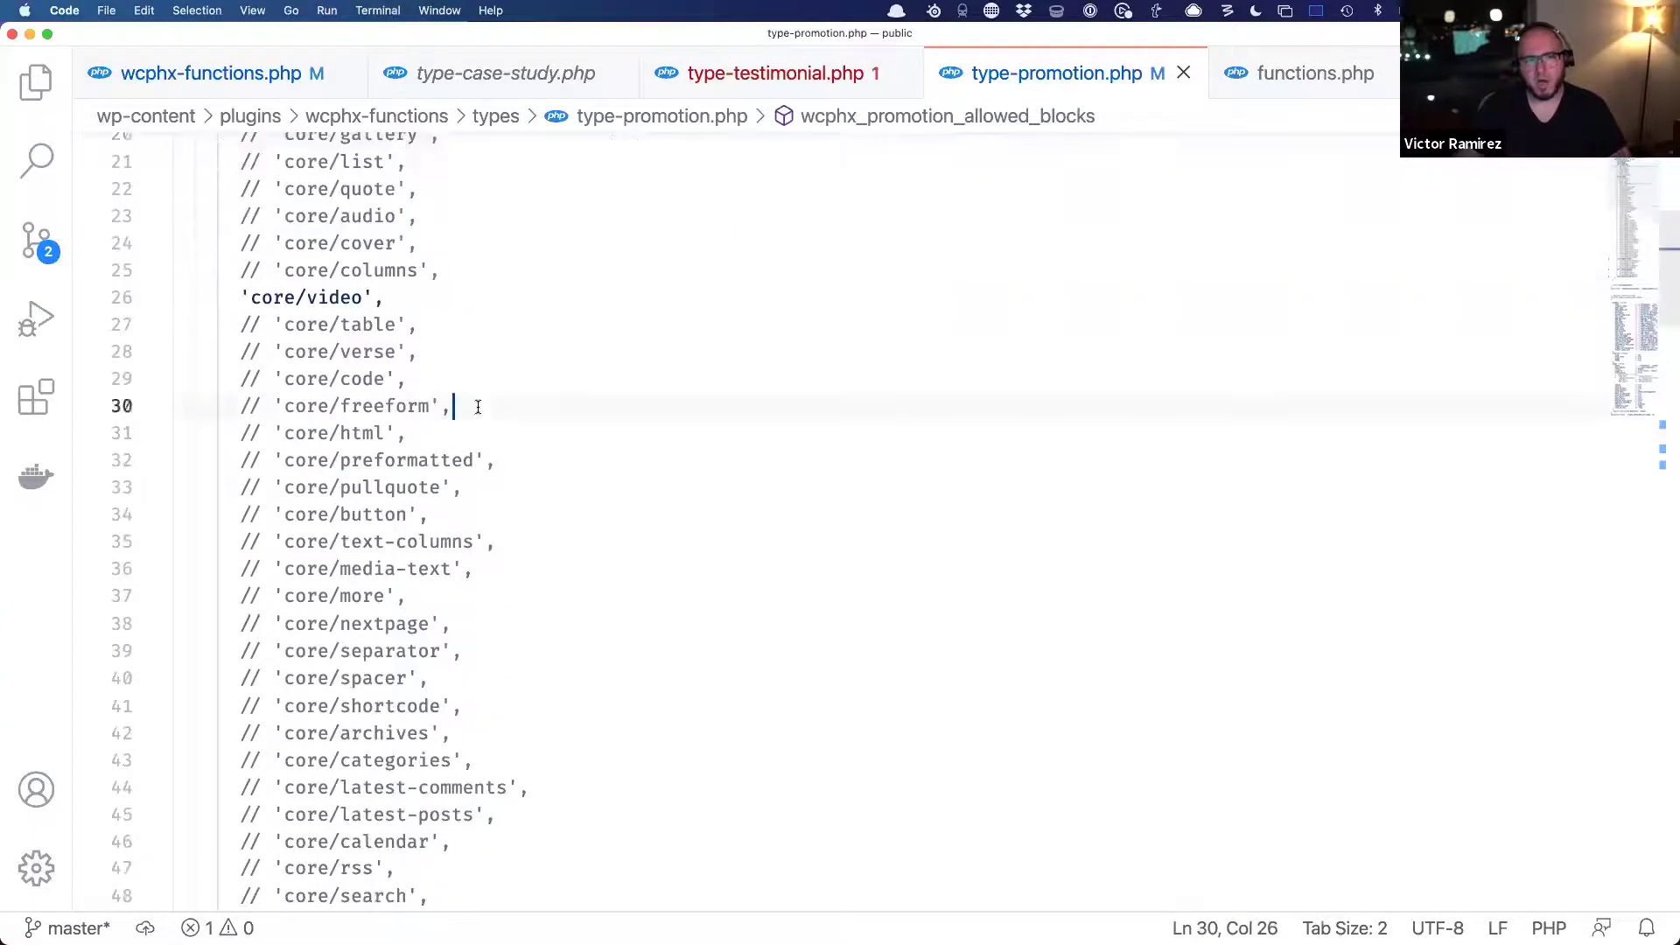
{"action": "scroll", "coordinate": [478, 406], "scroll_direction": "up", "scroll_amount": 2}
{"action": "left_click", "coordinate": [520, 261]}
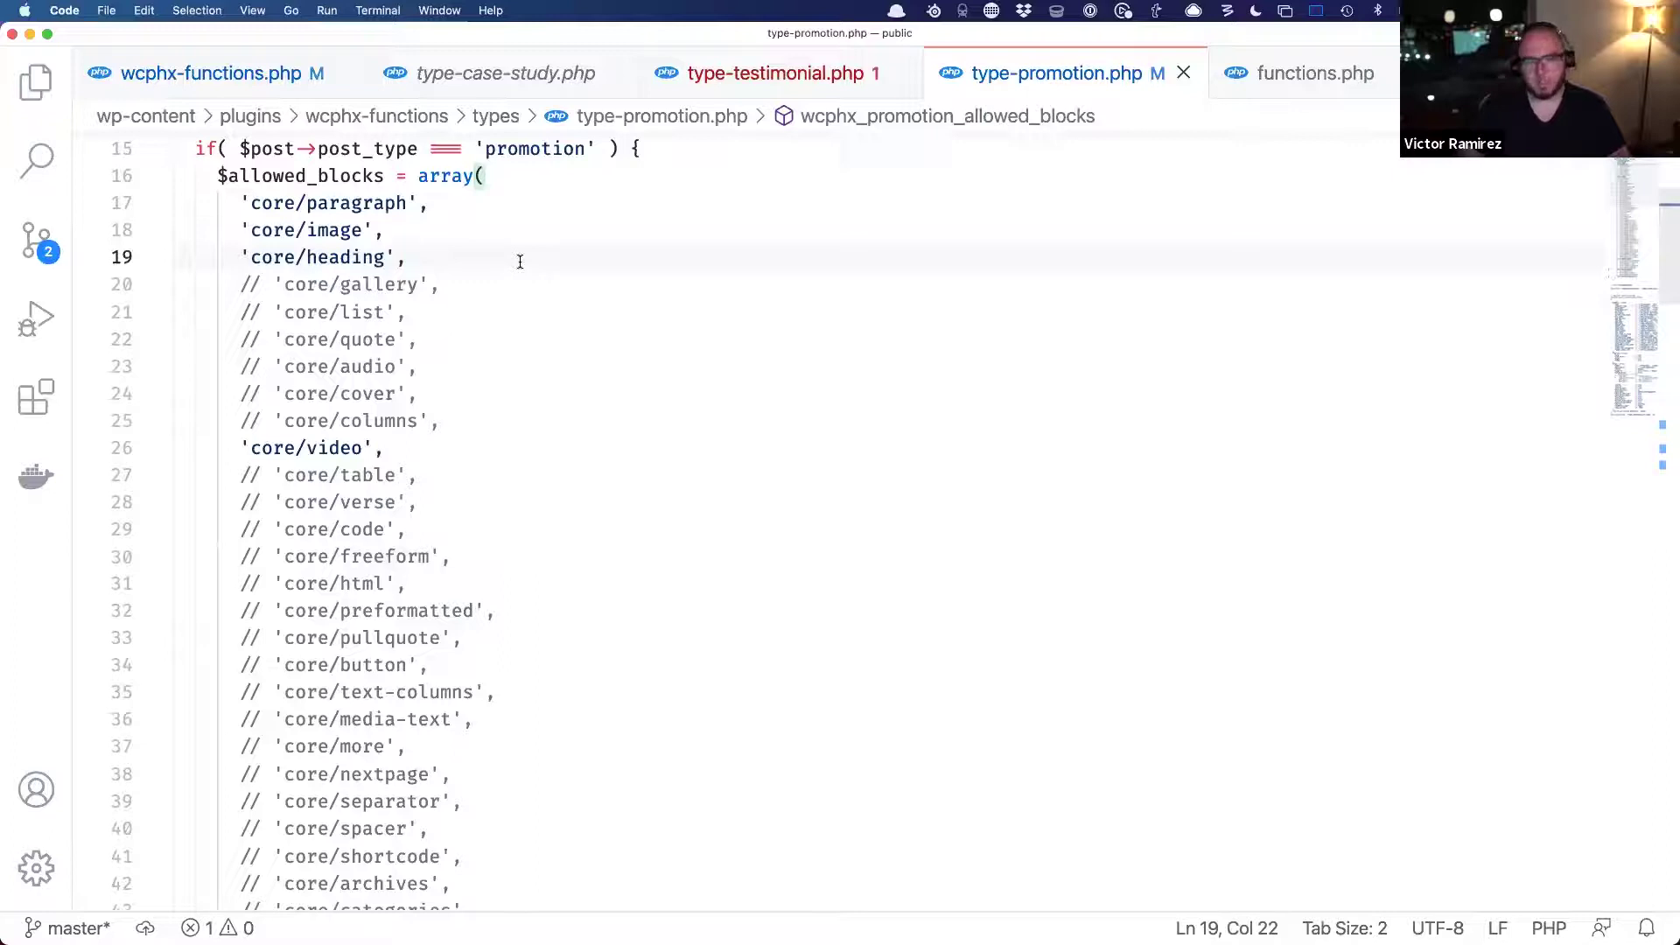
- Examine the core-embed entries, the returned $allowed_blocks and the allowed_block_types filter down to the promotion post type registration
{"action": "scroll", "coordinate": [689, 421], "scroll_direction": "down", "scroll_amount": 10}
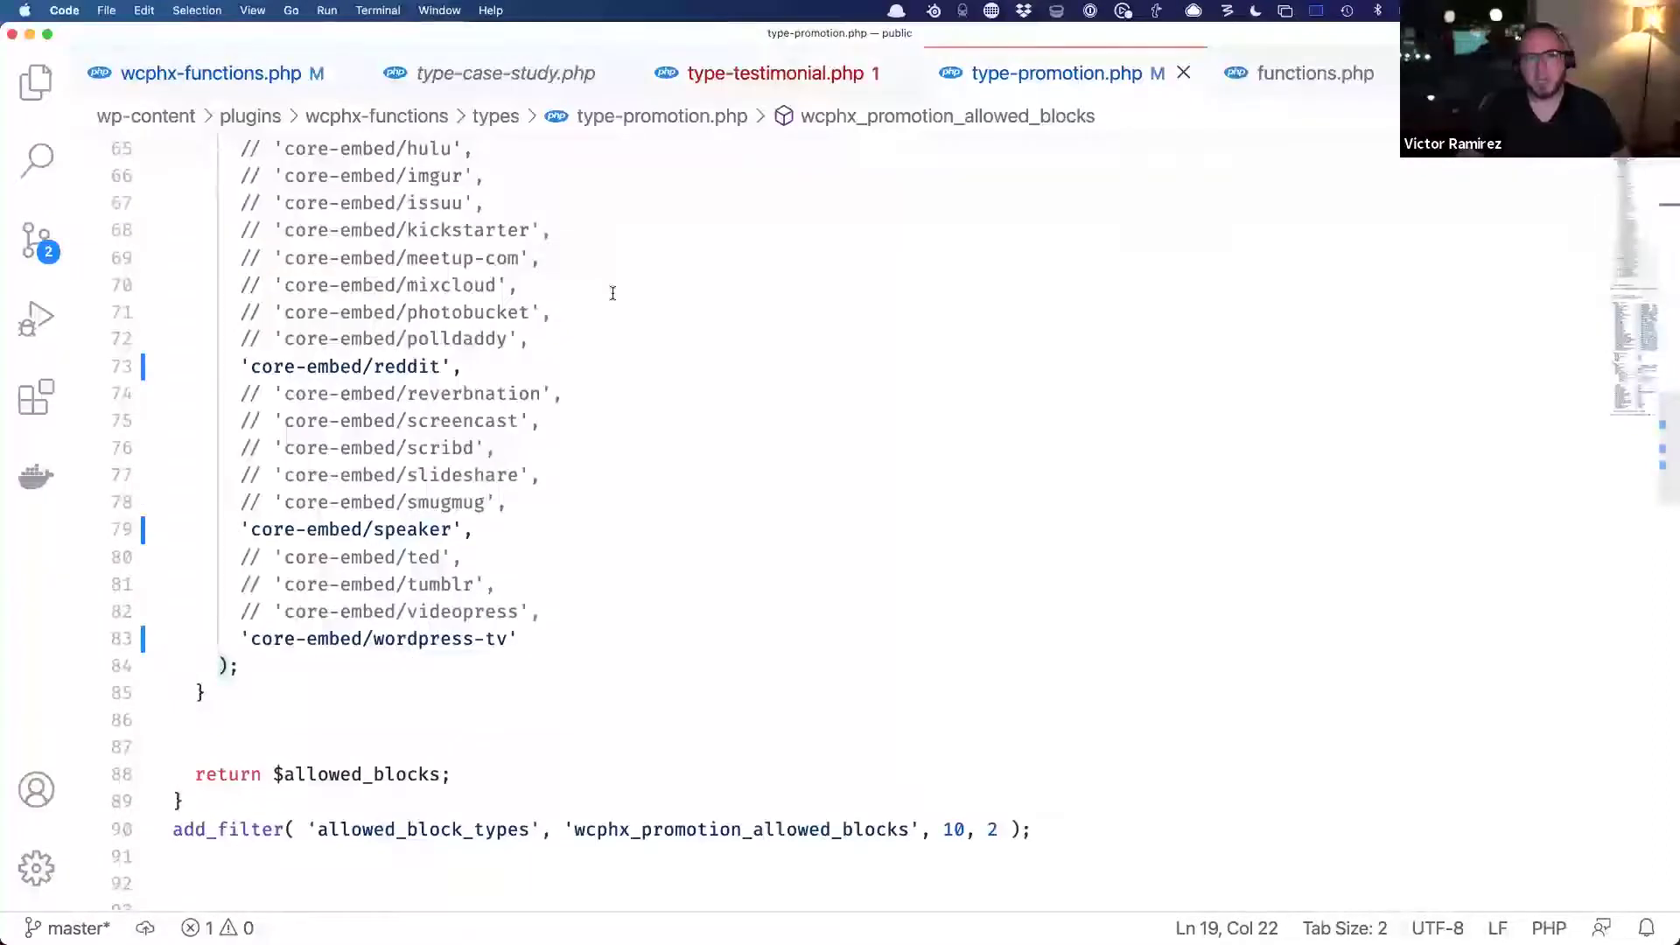
{"action": "left_click", "coordinate": [613, 294]}
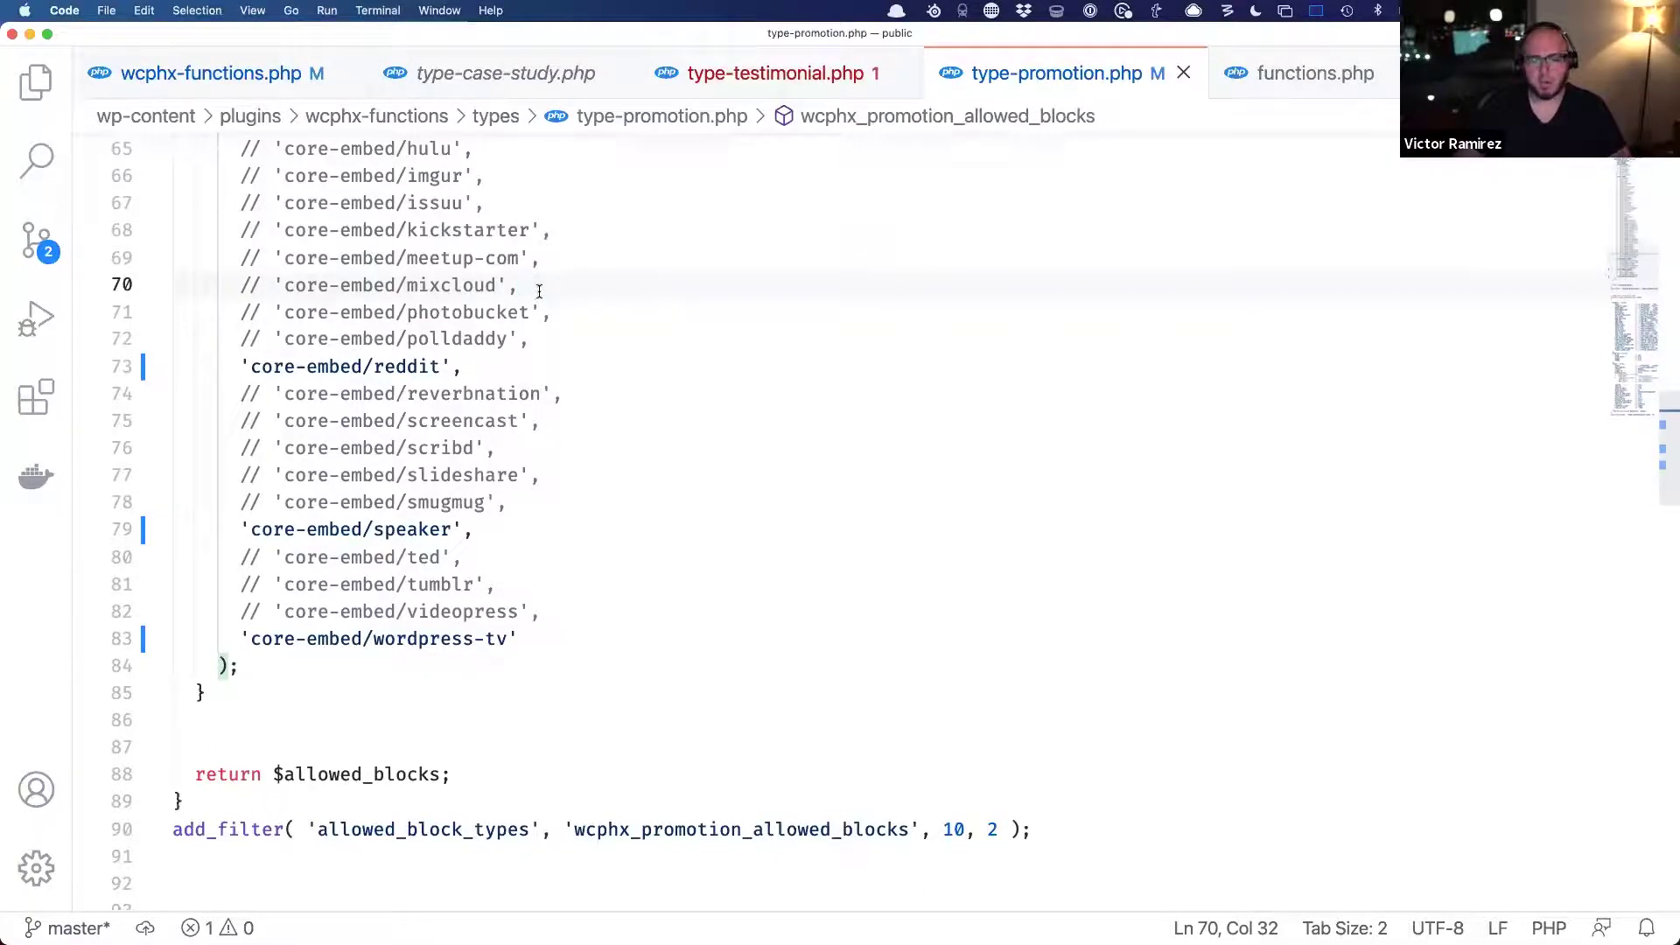
{"action": "left_click", "coordinate": [534, 346]}
{"action": "scroll", "coordinate": [445, 442], "scroll_direction": "down", "scroll_amount": 3}
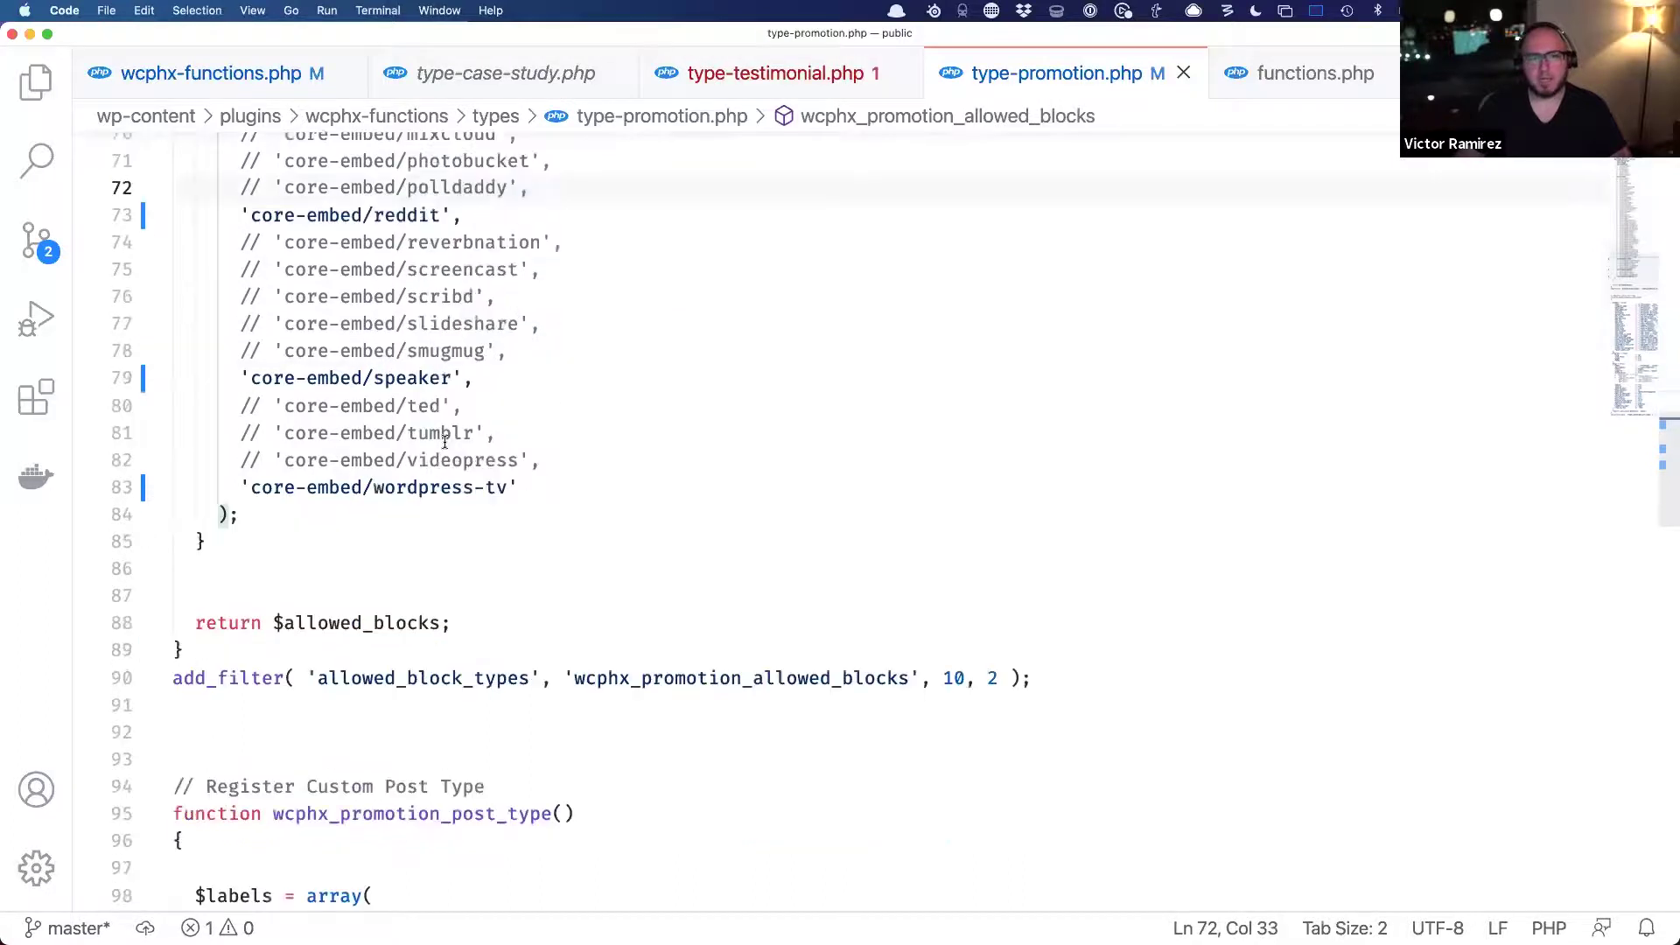
{"action": "left_click", "coordinate": [445, 555]}
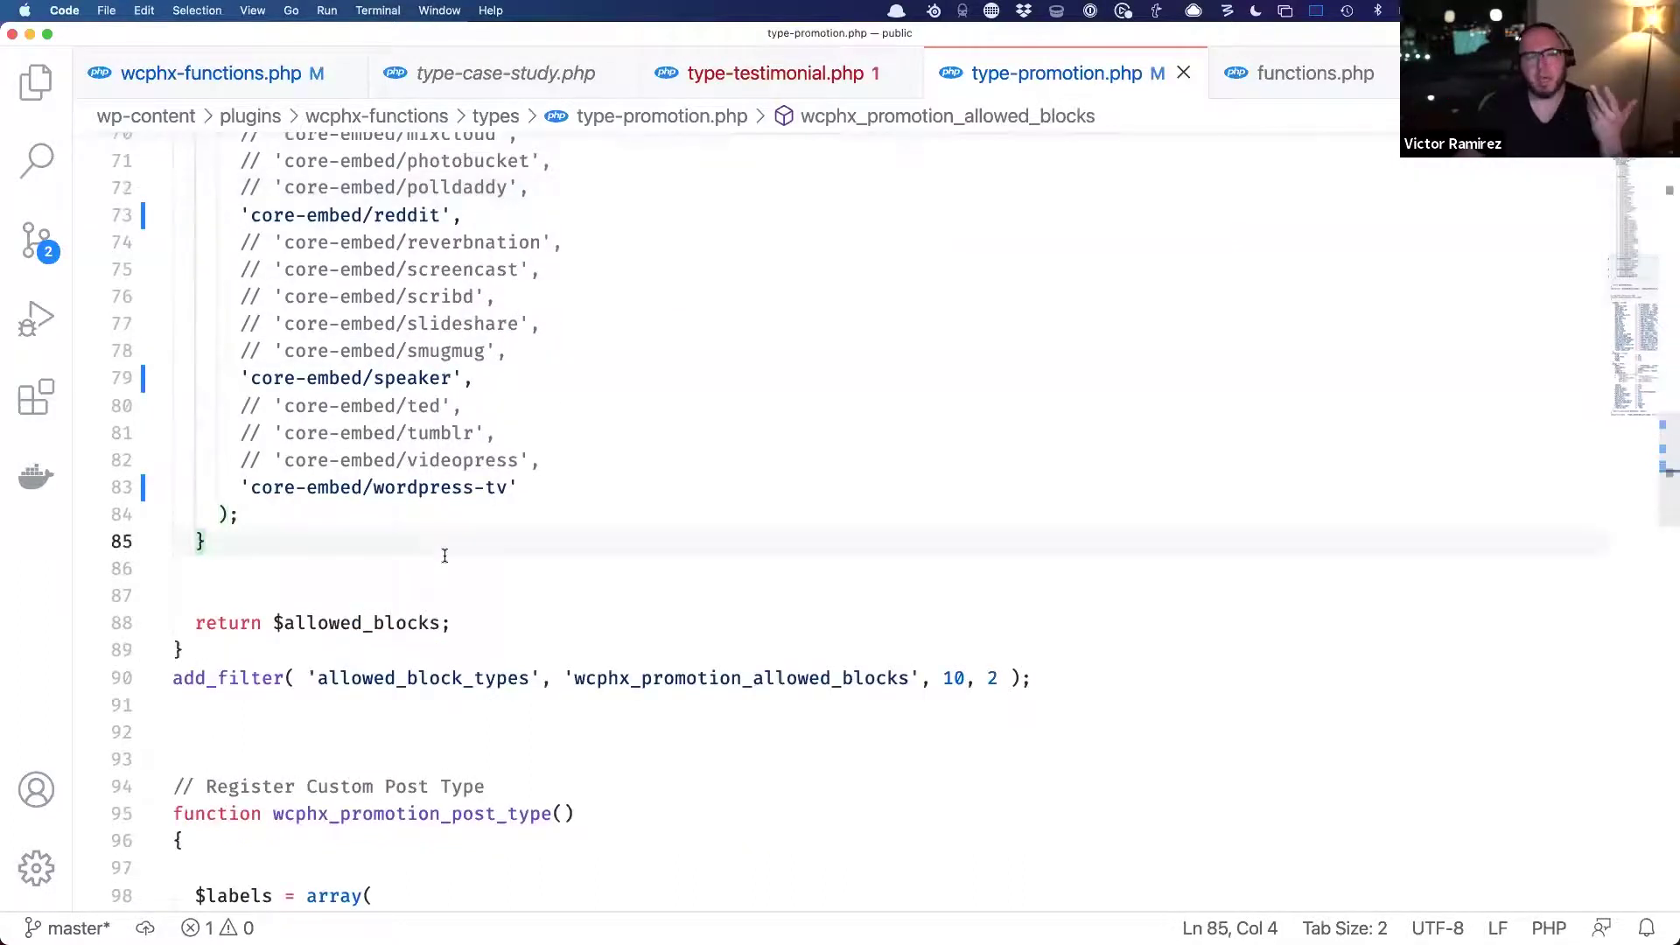
{"action": "left_click", "coordinate": [452, 582]}
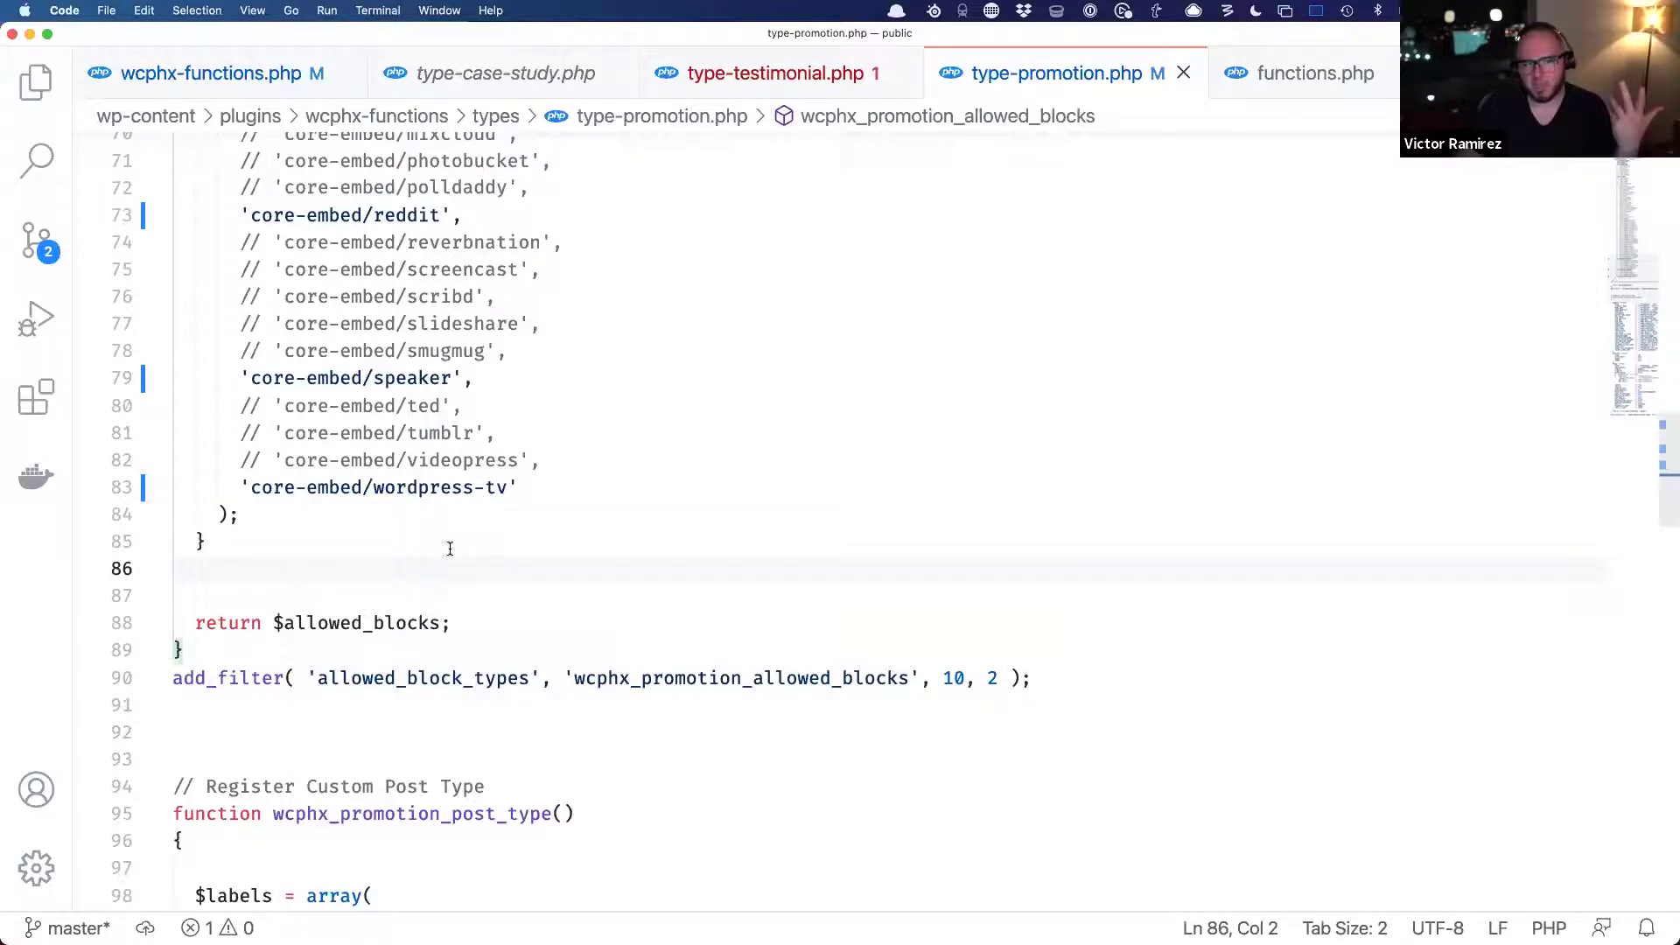
{"action": "scroll", "coordinate": [525, 560], "scroll_direction": "down", "scroll_amount": 1}
{"action": "scroll", "coordinate": [596, 566], "scroll_direction": "down", "scroll_amount": 2}
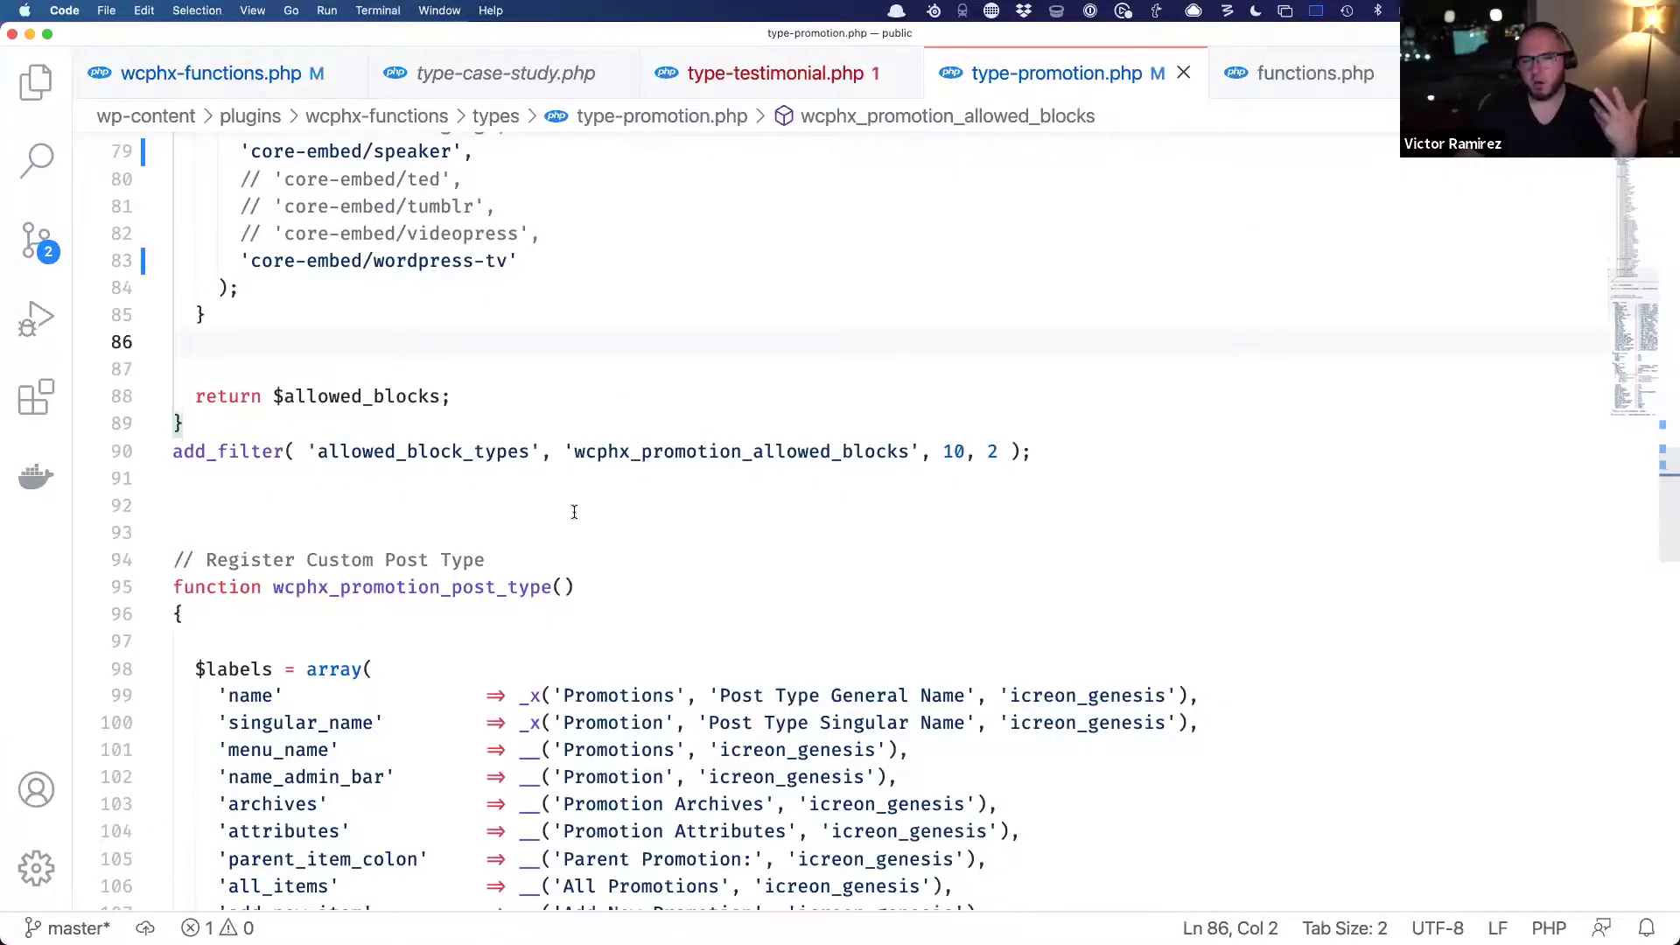
- Examine the rest of type-promotion.php, covering the promotion post type's labels, supports, commented-out capabilities and registration arguments
{"action": "scroll", "coordinate": [574, 512], "scroll_direction": "down", "scroll_amount": 4}
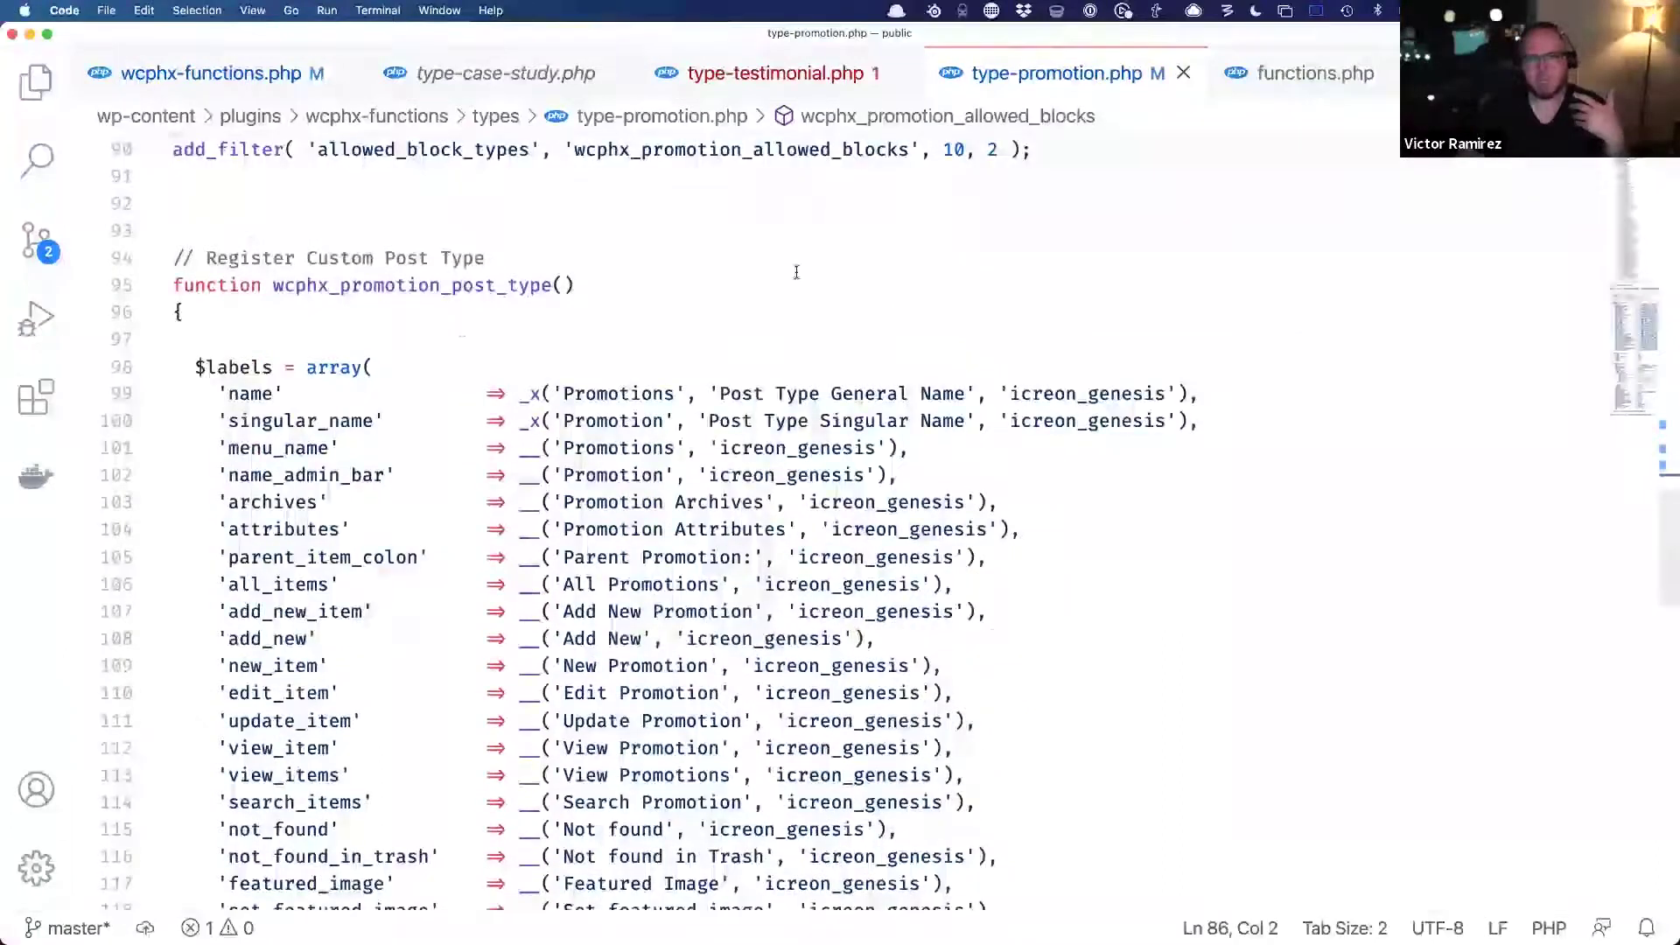
{"action": "scroll", "coordinate": [472, 333], "scroll_direction": "up", "scroll_amount": 10}
{"action": "scroll", "coordinate": [486, 388], "scroll_direction": "down", "scroll_amount": 20}
{"action": "scroll", "coordinate": [487, 387], "scroll_direction": "up", "scroll_amount": 9}
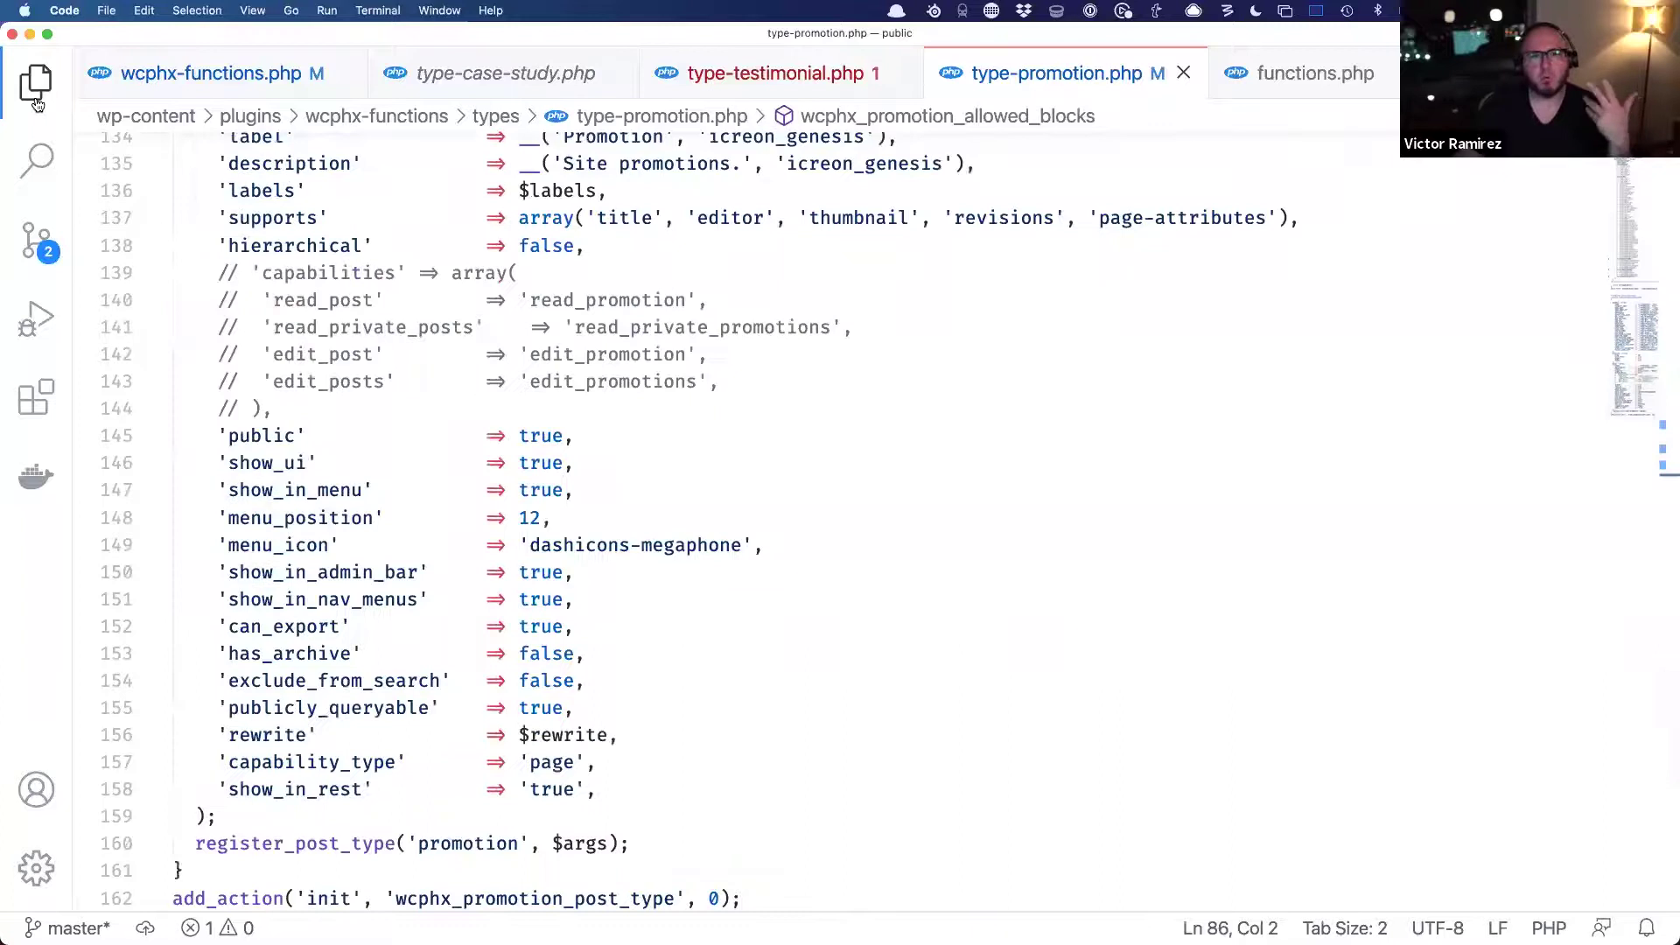
- Open the wcphx-genesis theme's functions.php and examine the allowed block types function and its 'activate_plugins' user-level restriction
{"action": "left_click", "coordinate": [37, 98]}
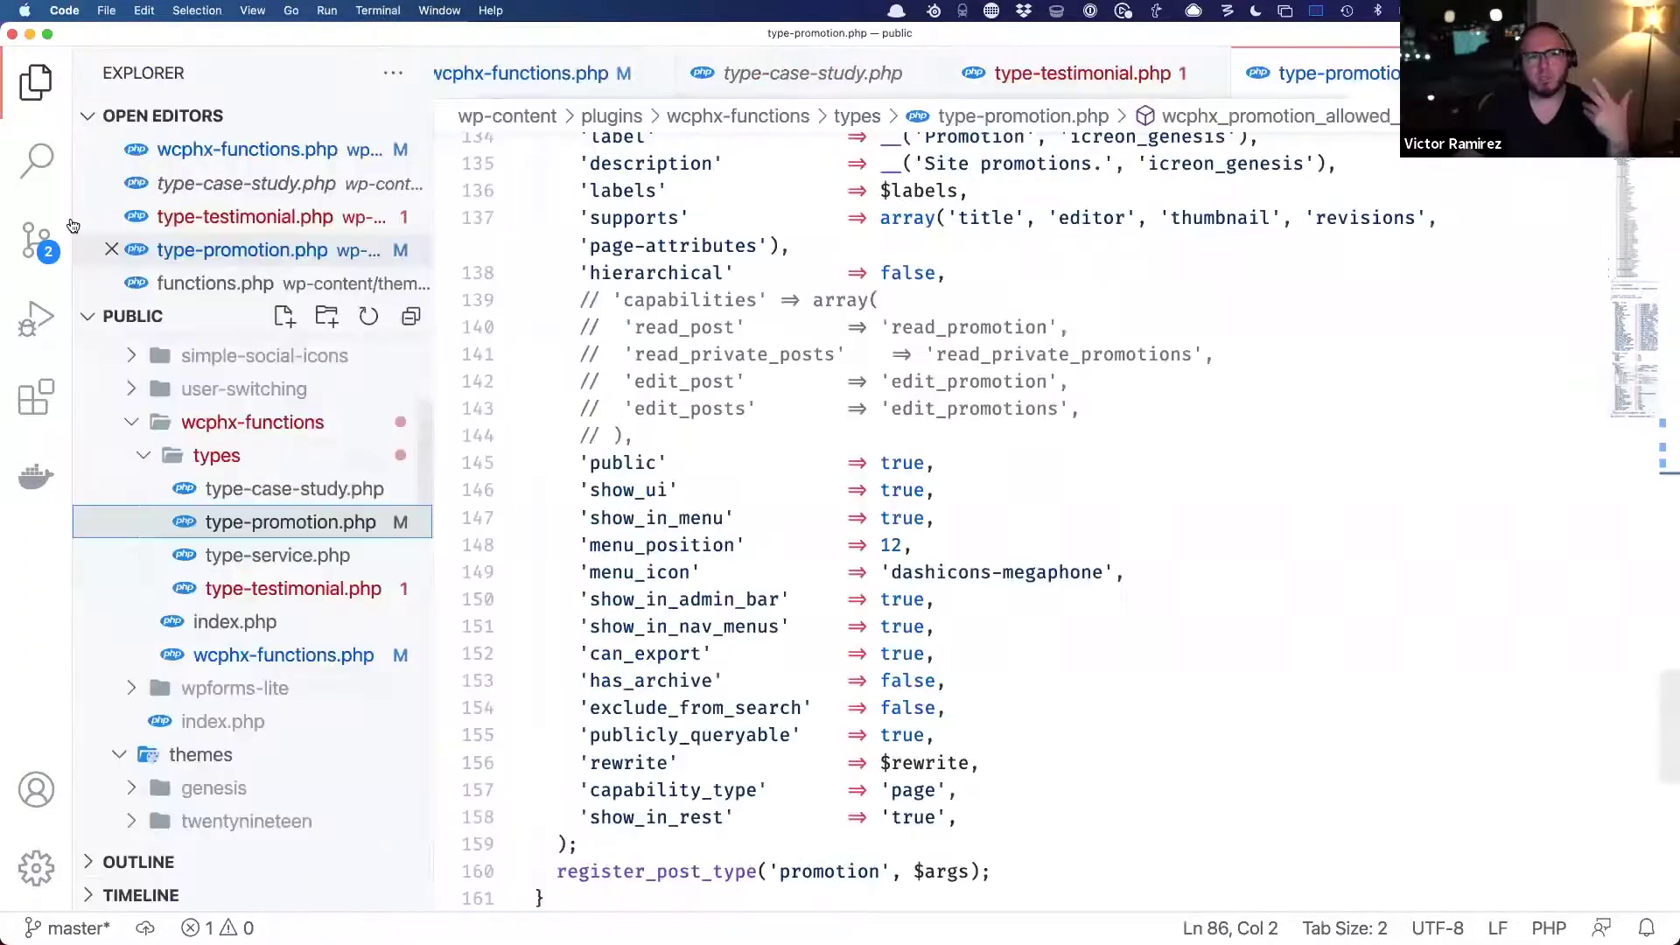
{"action": "left_click", "coordinate": [514, 77]}
{"action": "scroll", "coordinate": [209, 620], "scroll_direction": "down", "scroll_amount": 15}
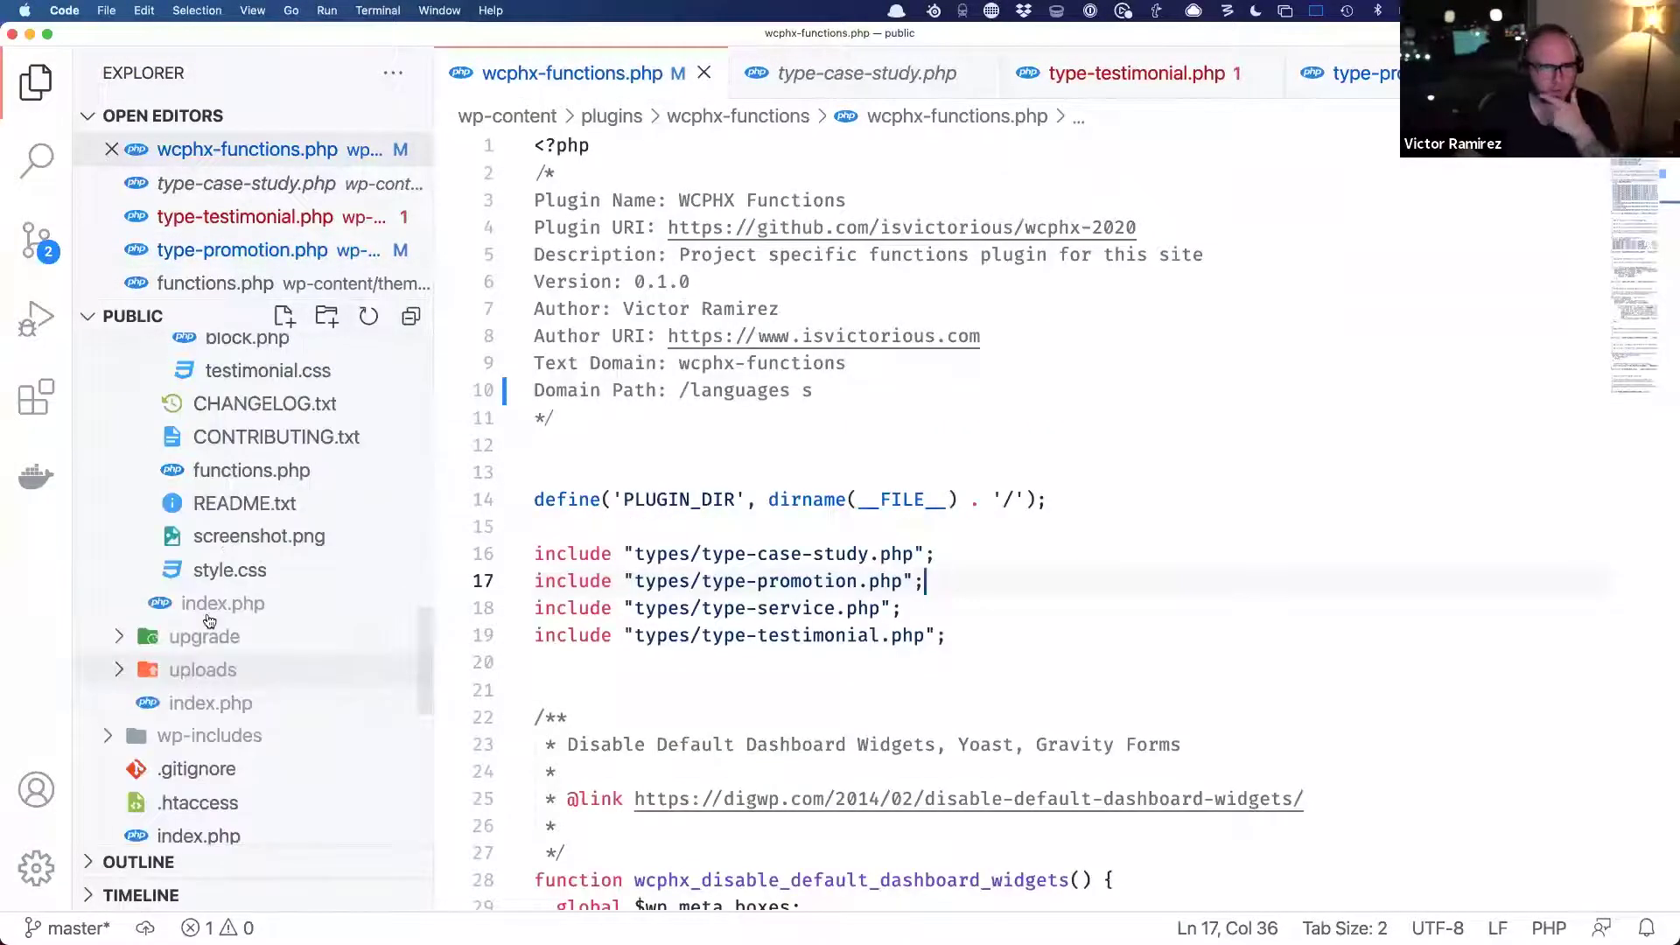
{"action": "left_click", "coordinate": [251, 470]}
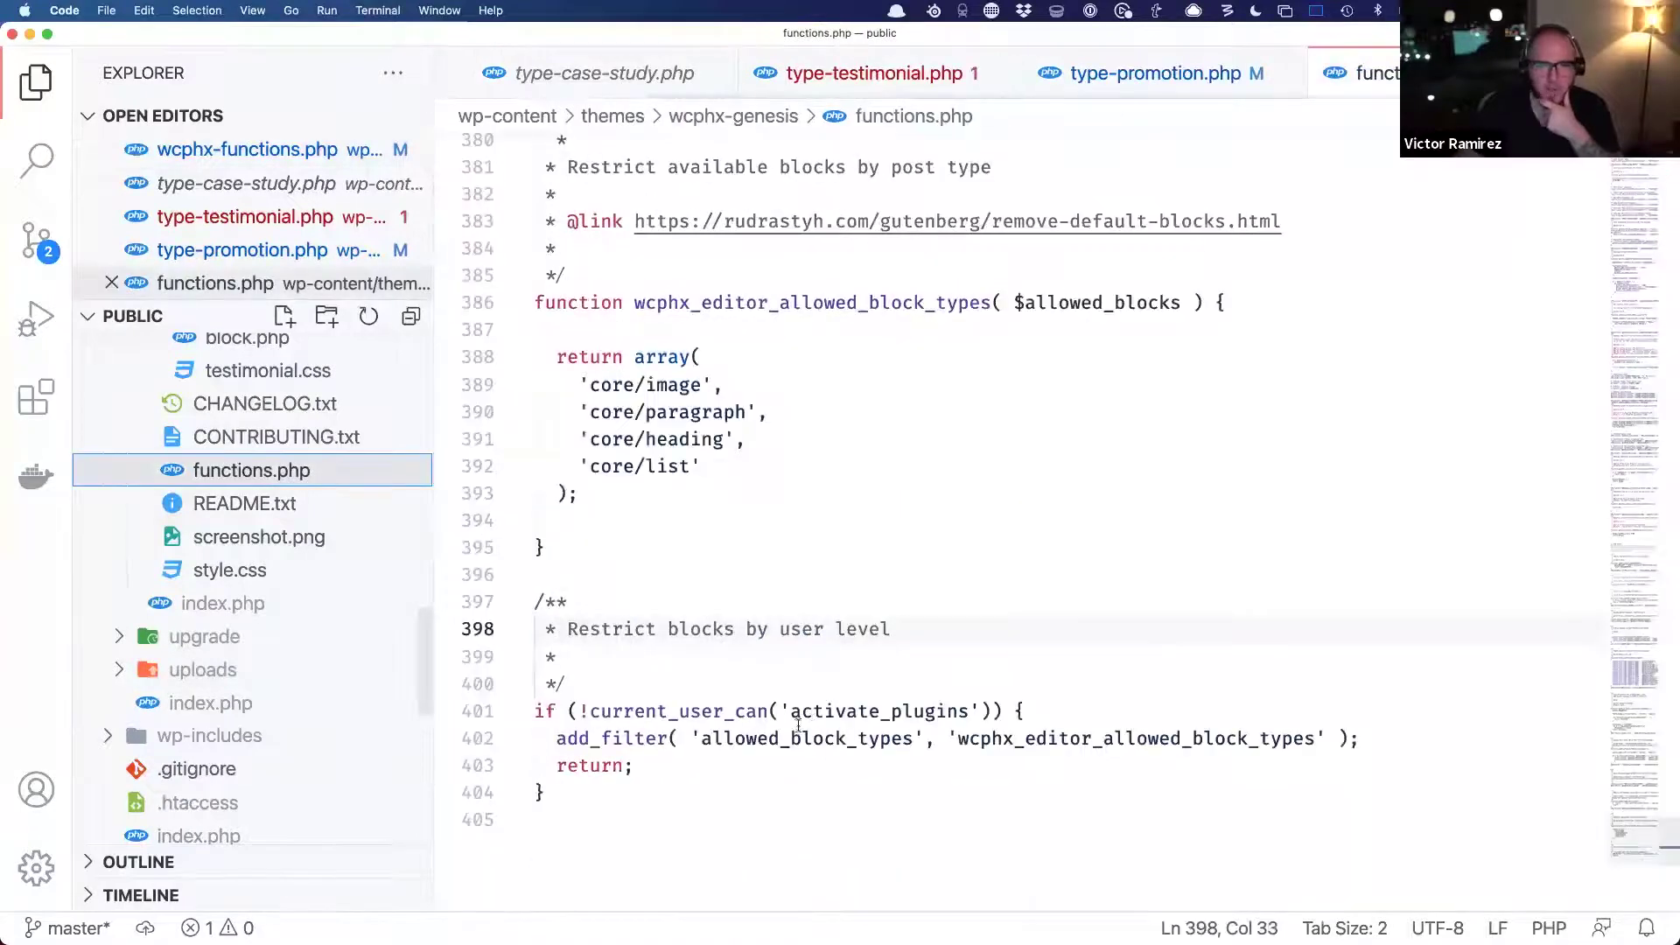
{"action": "scroll", "coordinate": [752, 665], "scroll_direction": "down", "scroll_amount": 3}
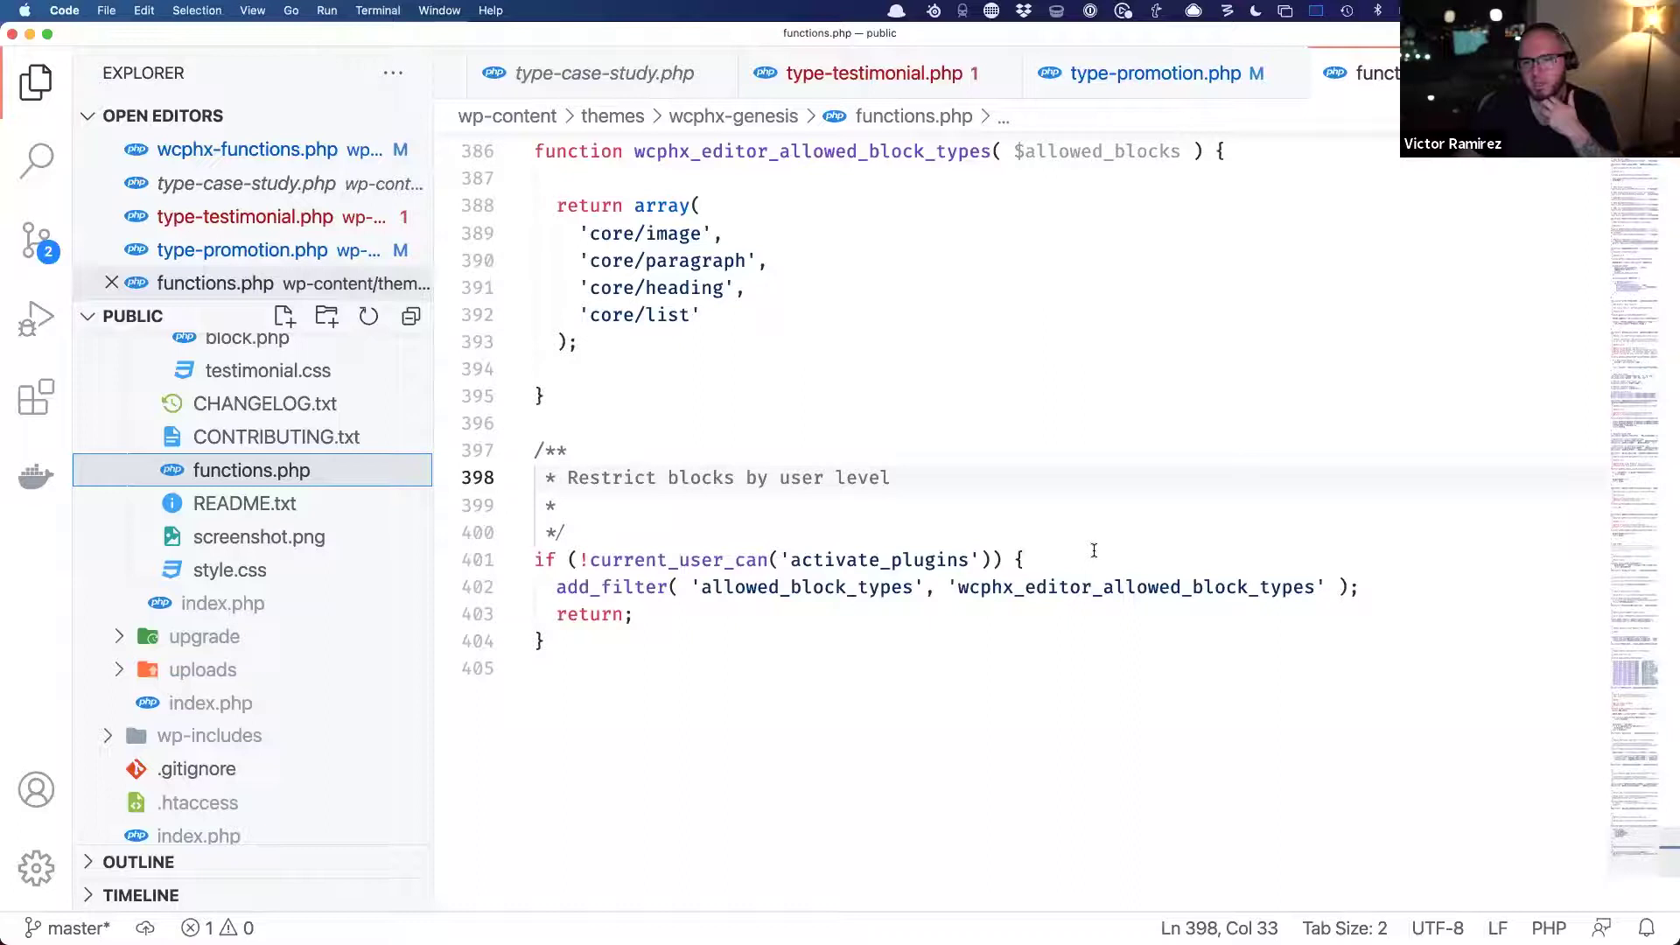
{"action": "left_click_drag", "start_coordinate": [536, 613], "coordinate": [667, 613]}
{"action": "left_click_drag", "start_coordinate": [1361, 586], "coordinate": [557, 586]}
{"action": "left_click", "coordinate": [686, 429]}
{"action": "scroll", "coordinate": [924, 360], "scroll_direction": "up", "scroll_amount": 3}
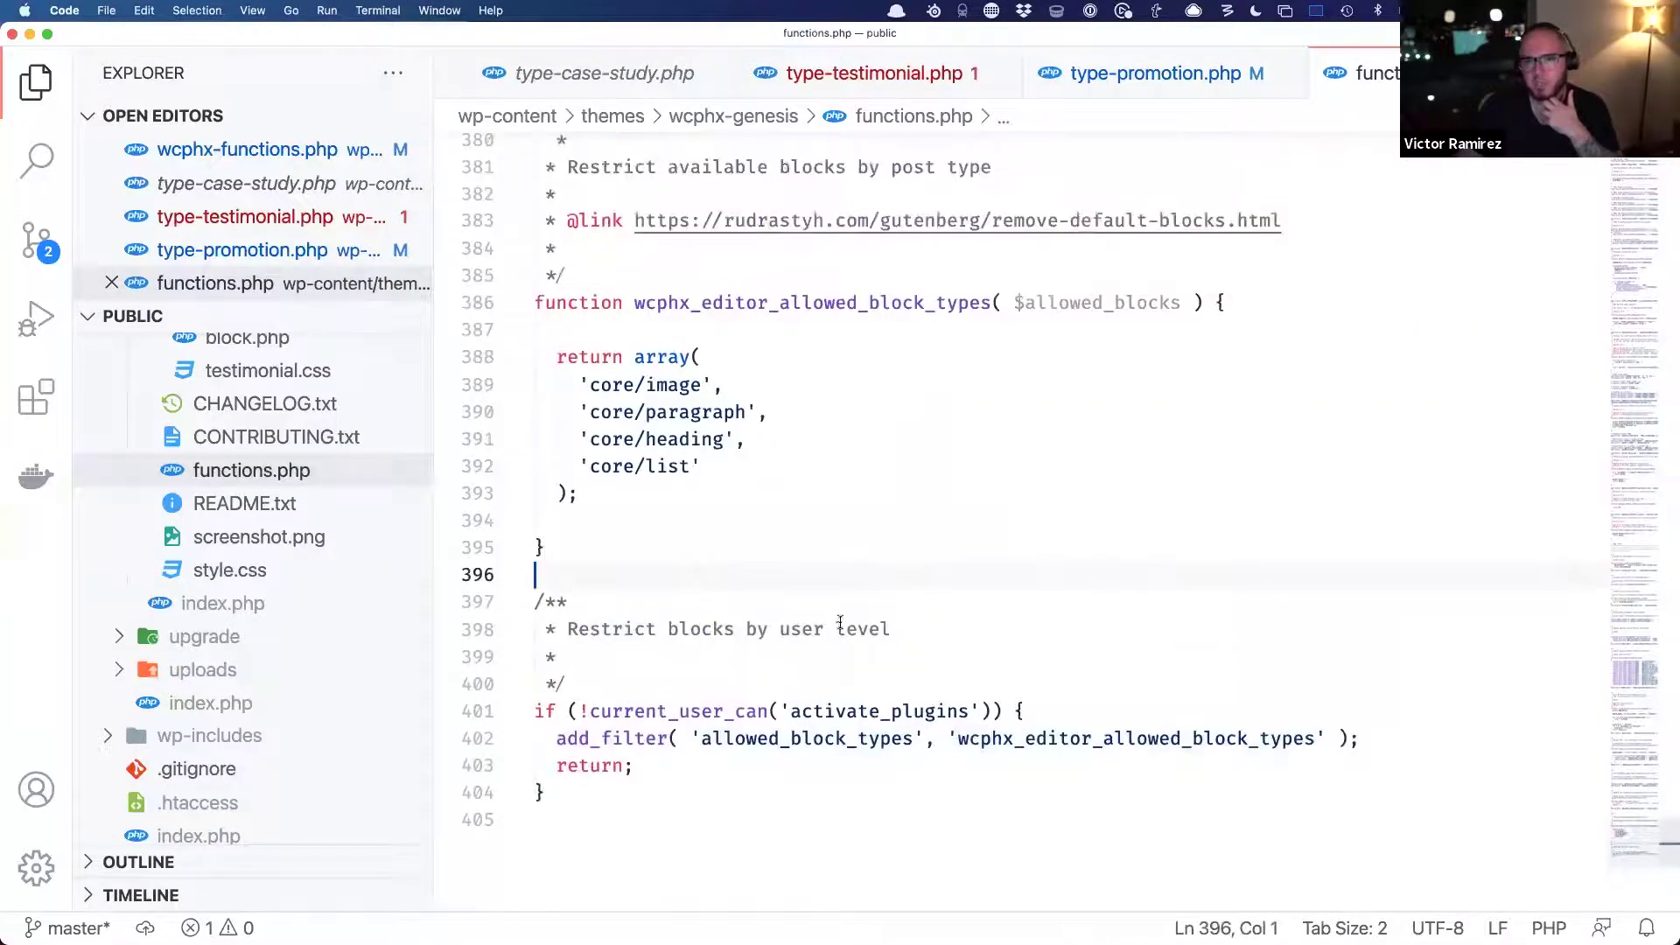
- Look back through functions.php to the wcphx_editor_placeholder function and read its placeholder text and write_your_story filter
{"action": "scroll", "coordinate": [801, 634], "scroll_direction": "up", "scroll_amount": 10}
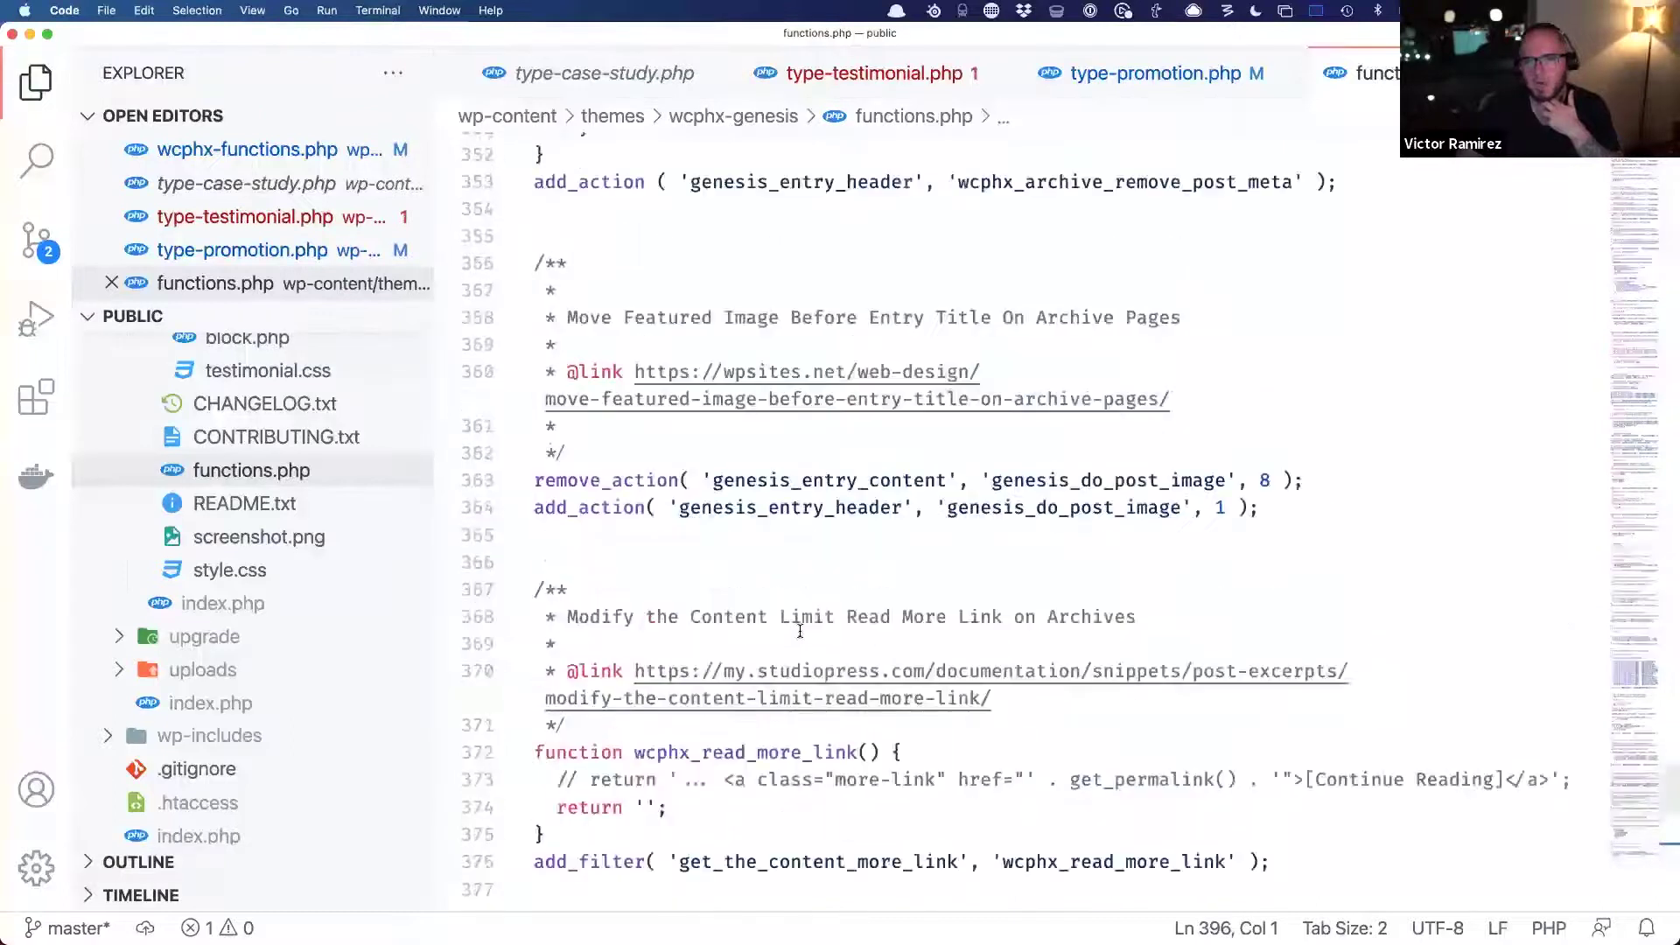
{"action": "scroll", "coordinate": [800, 630], "scroll_direction": "up", "scroll_amount": 20}
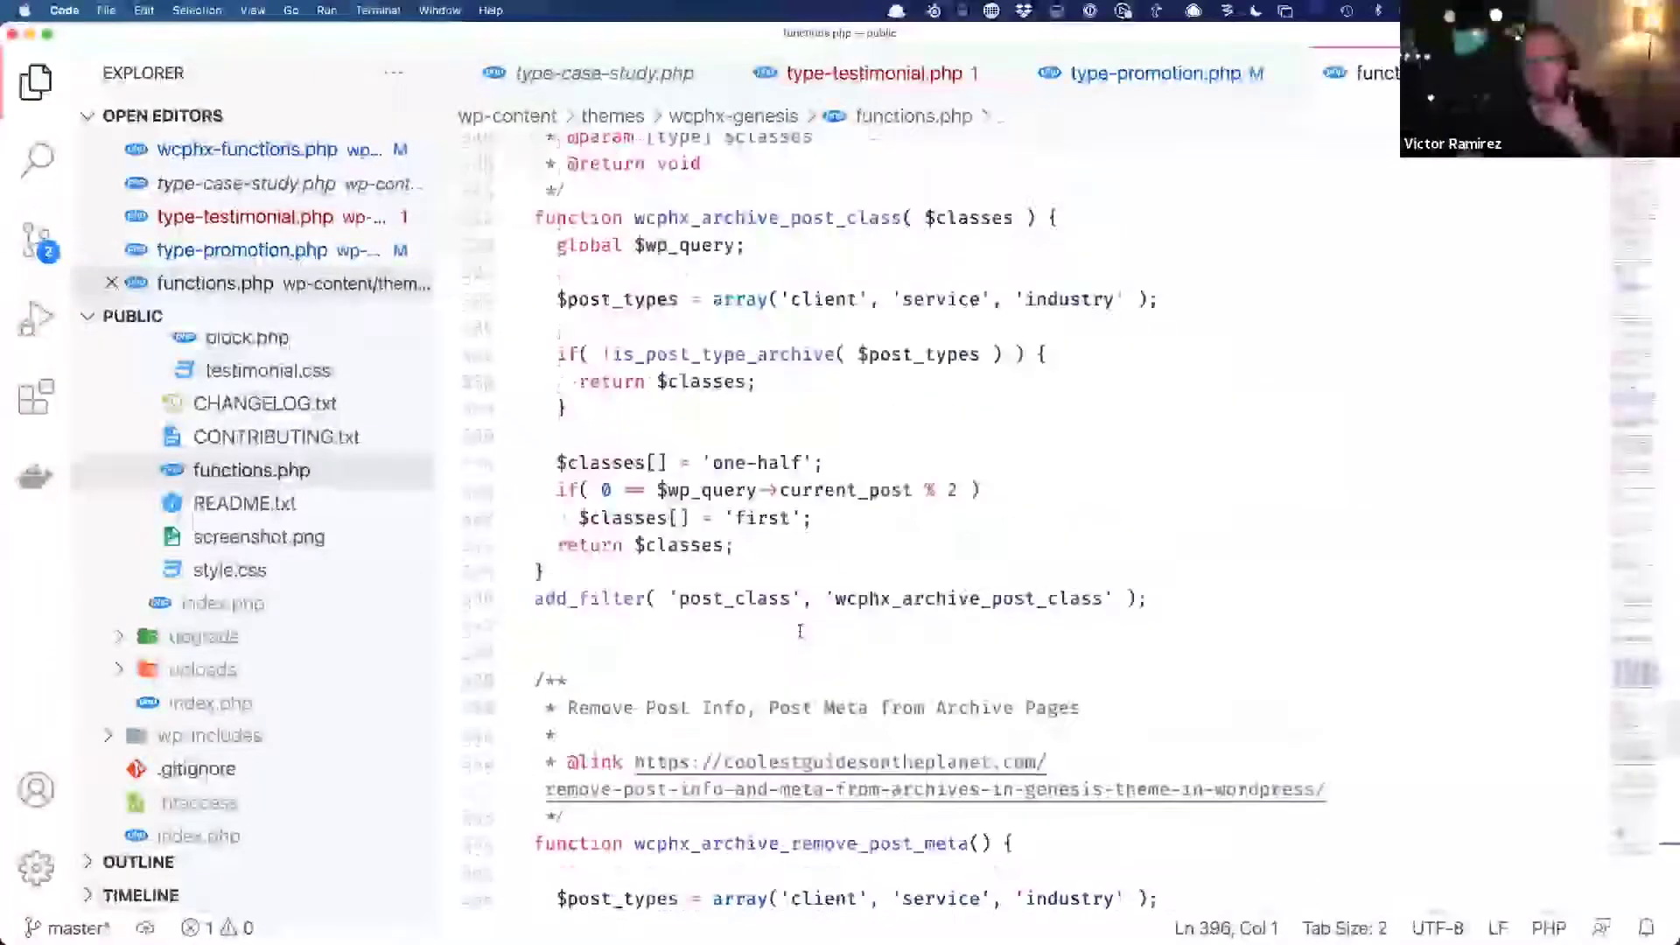
{"action": "scroll", "coordinate": [800, 630], "scroll_direction": "up", "scroll_amount": 2}
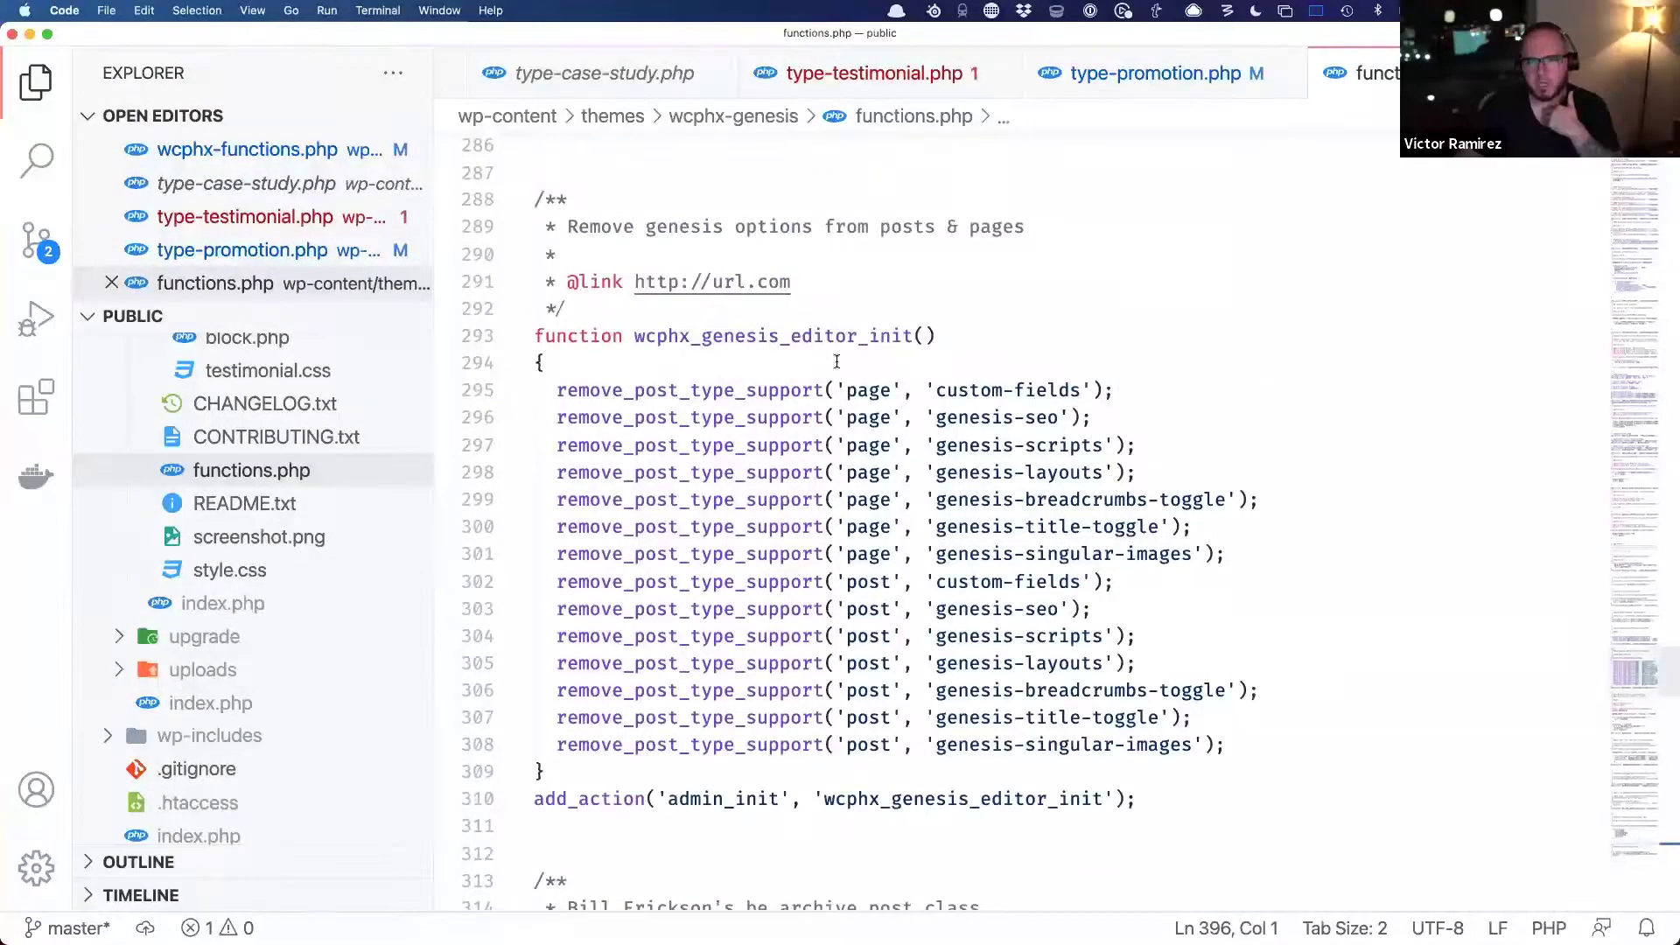
{"action": "scroll", "coordinate": [875, 416], "scroll_direction": "up", "scroll_amount": 8}
{"action": "scroll", "coordinate": [925, 425], "scroll_direction": "up", "scroll_amount": 9}
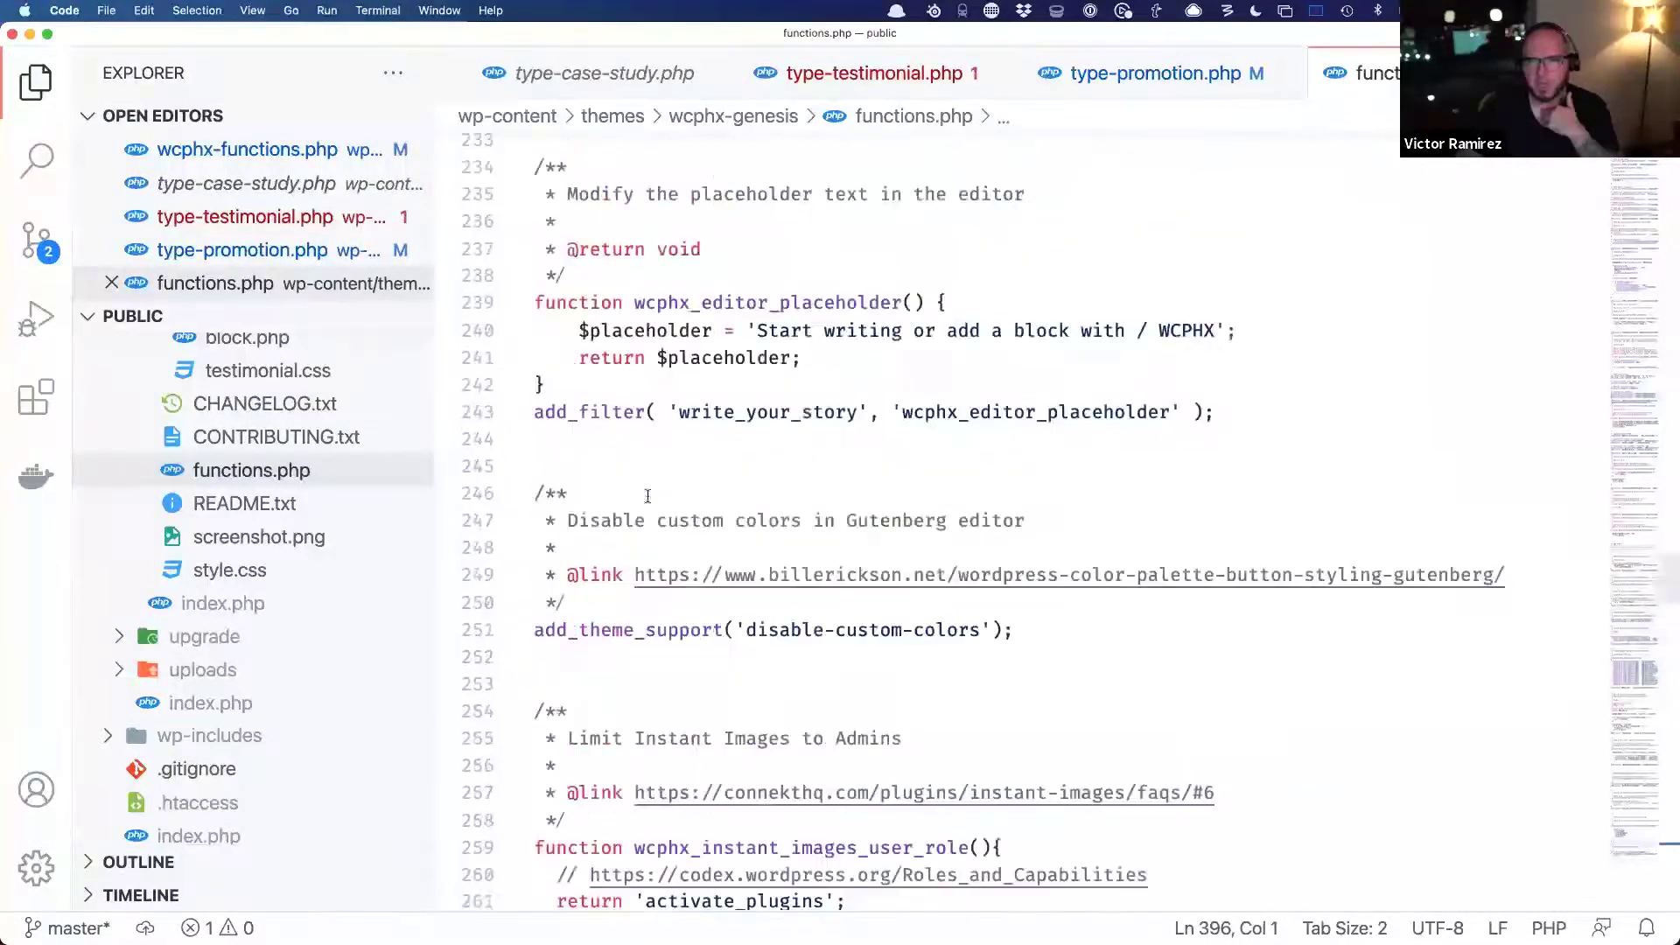
{"action": "left_click", "coordinate": [848, 376]}
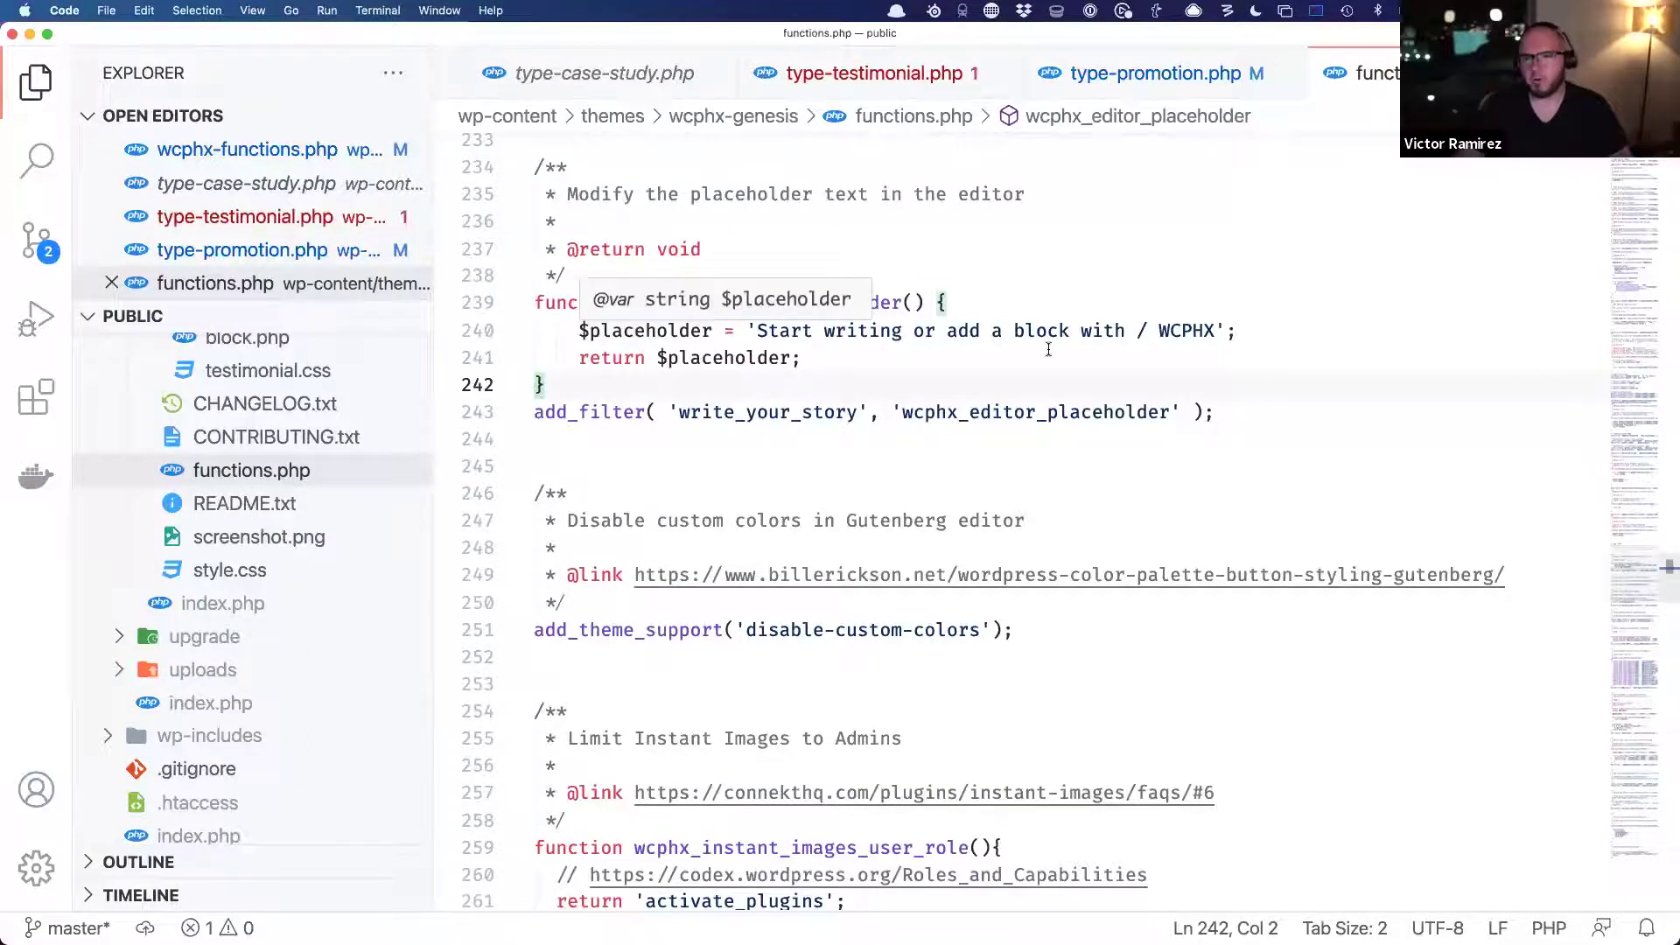
{"action": "scroll", "coordinate": [723, 383], "scroll_direction": "up", "scroll_amount": 3}
{"action": "scroll", "coordinate": [727, 389], "scroll_direction": "down", "scroll_amount": 3}
- Switch to Firefox, leave the open promotion draft and start a new promotion to view the editor's placeholder text
{"action": "key", "text": "super+Tab"}
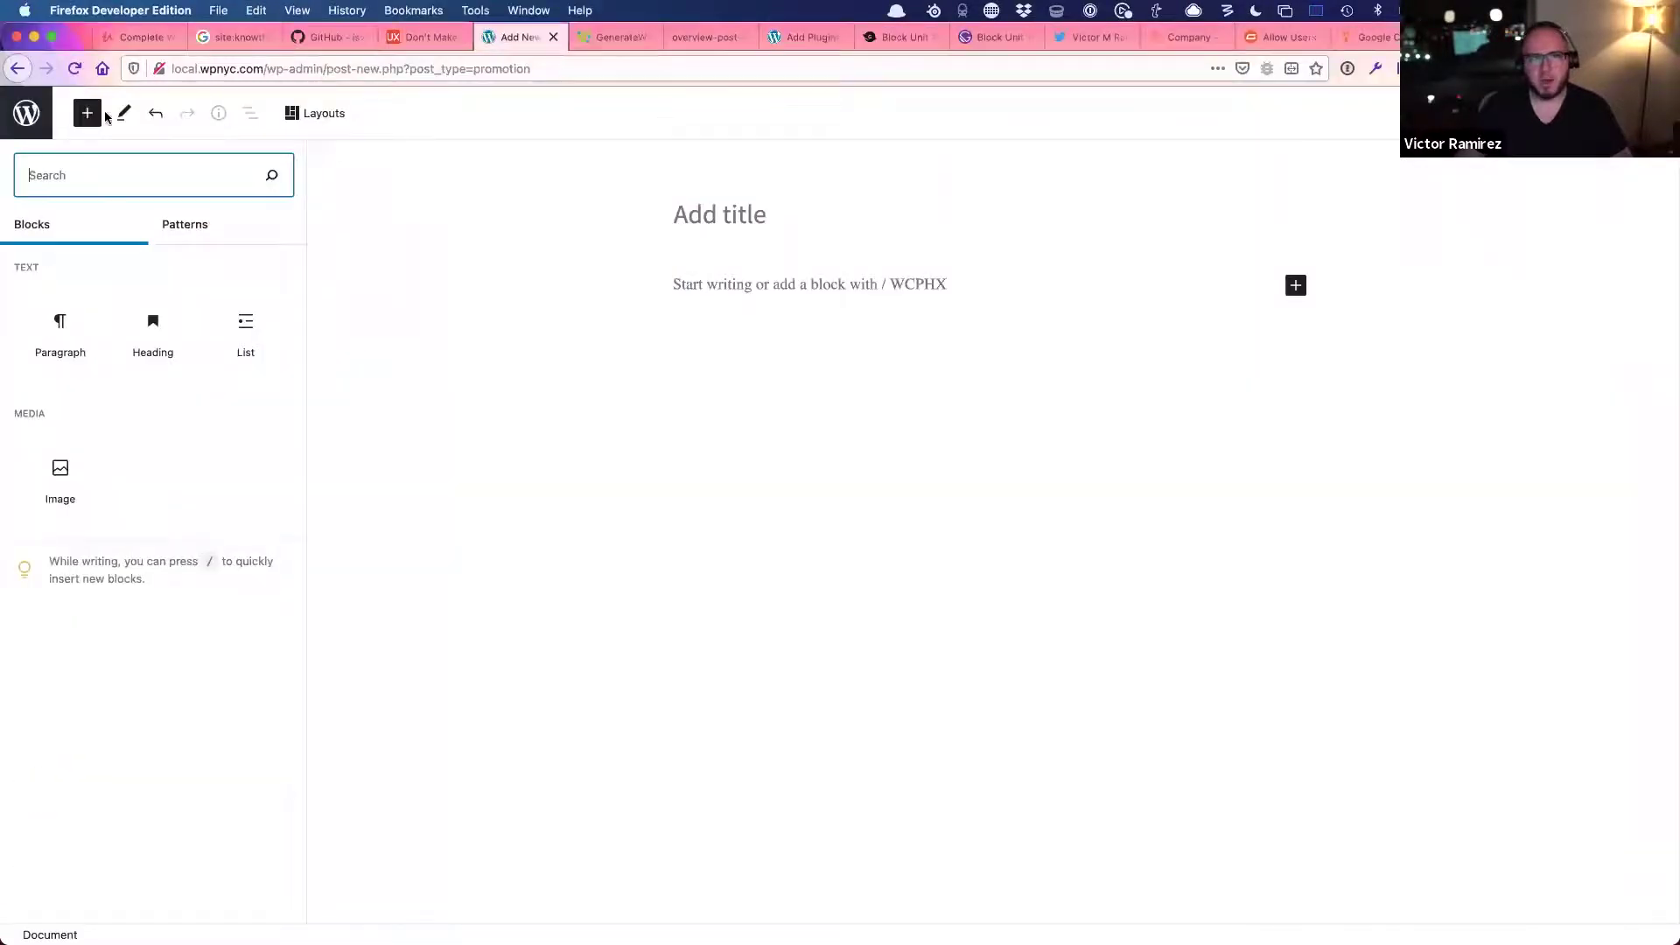
{"action": "left_click", "coordinate": [87, 114]}
{"action": "left_click", "coordinate": [87, 114]}
{"action": "left_click", "coordinate": [26, 113]}
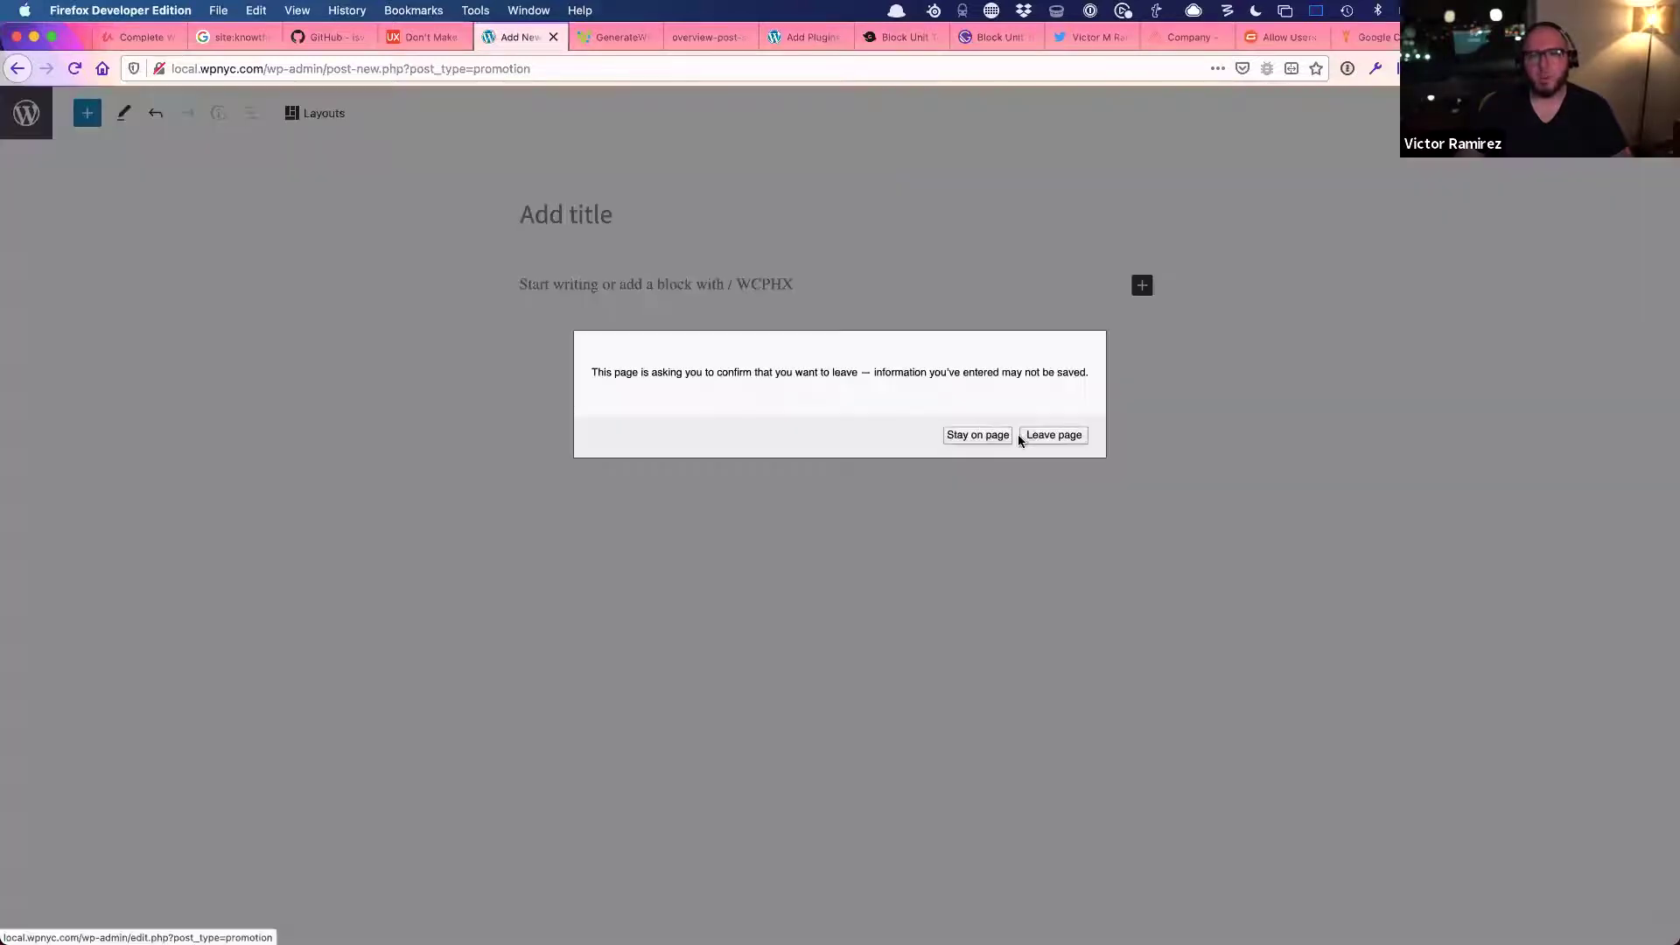
{"action": "left_click", "coordinate": [1052, 435]}
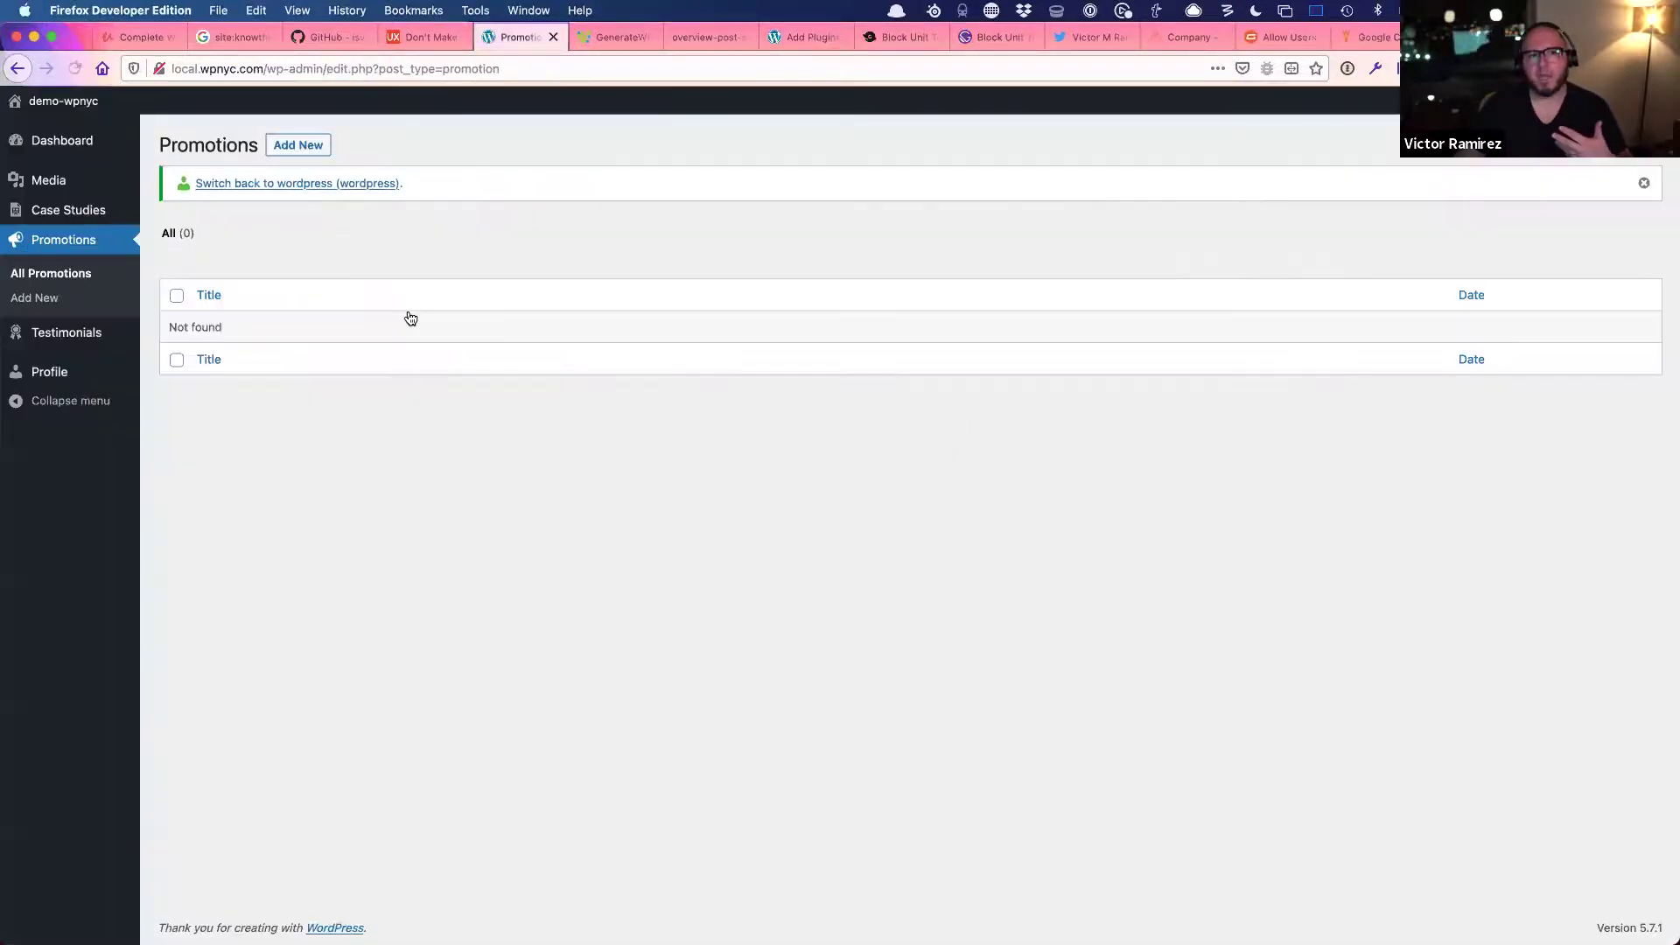
{"action": "left_click", "coordinate": [297, 146]}
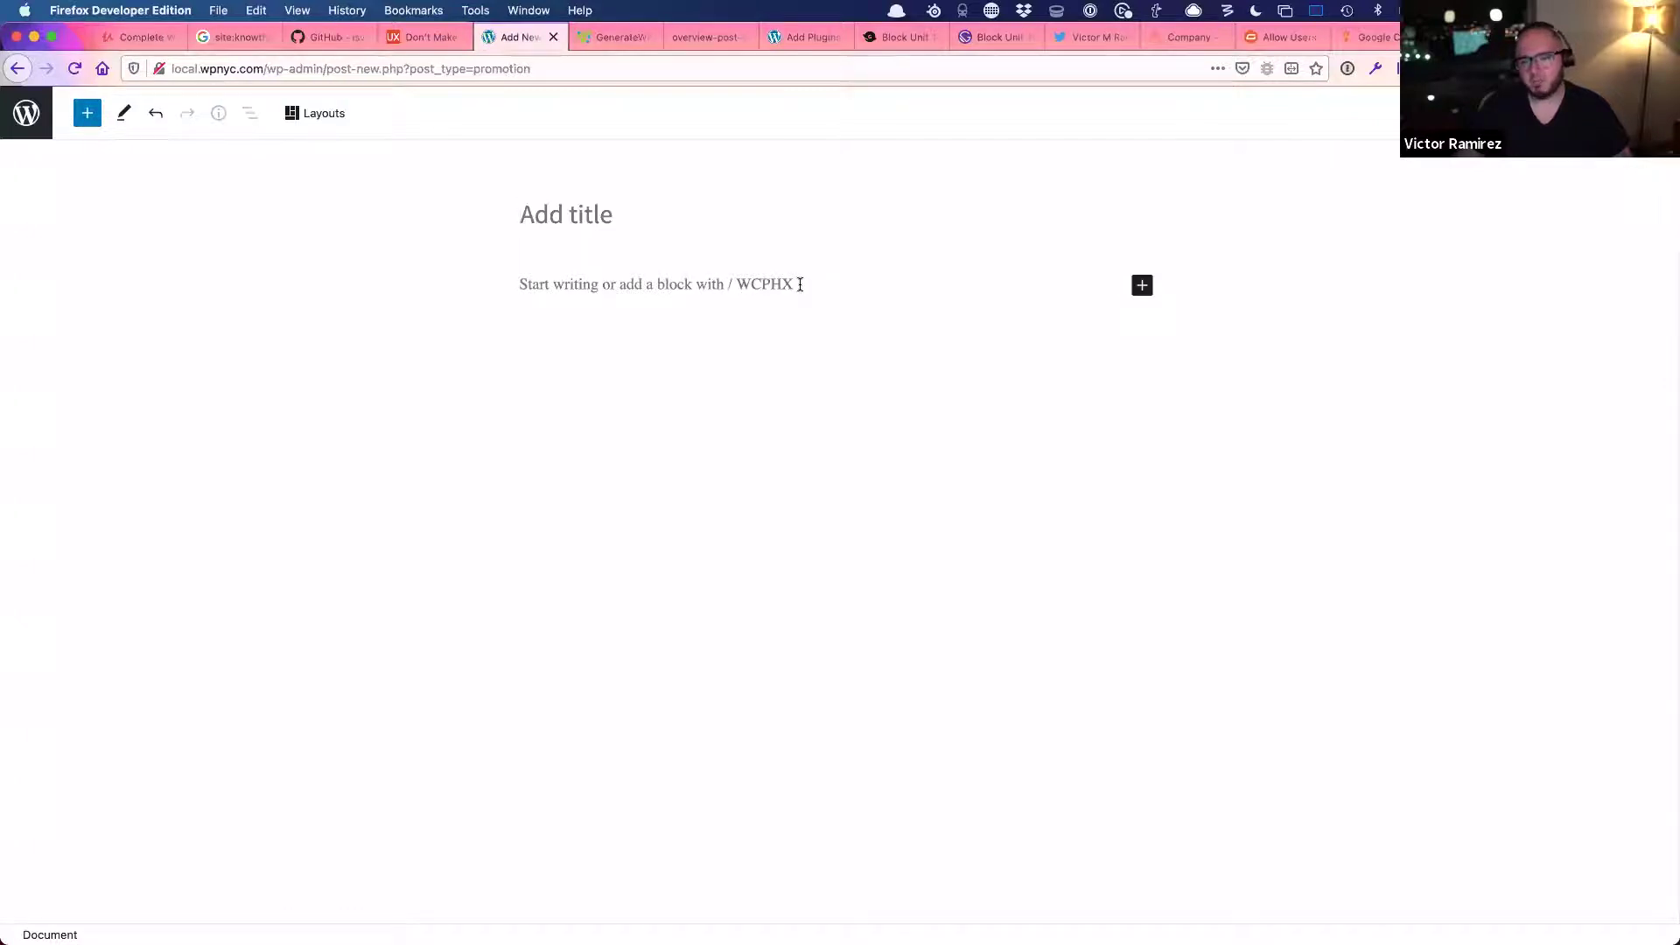
- In VS Code, remove WCPHX from the $placeholder string in wcphx_editor_placeholder and save functions.php
{"action": "key", "text": "super+Tab"}
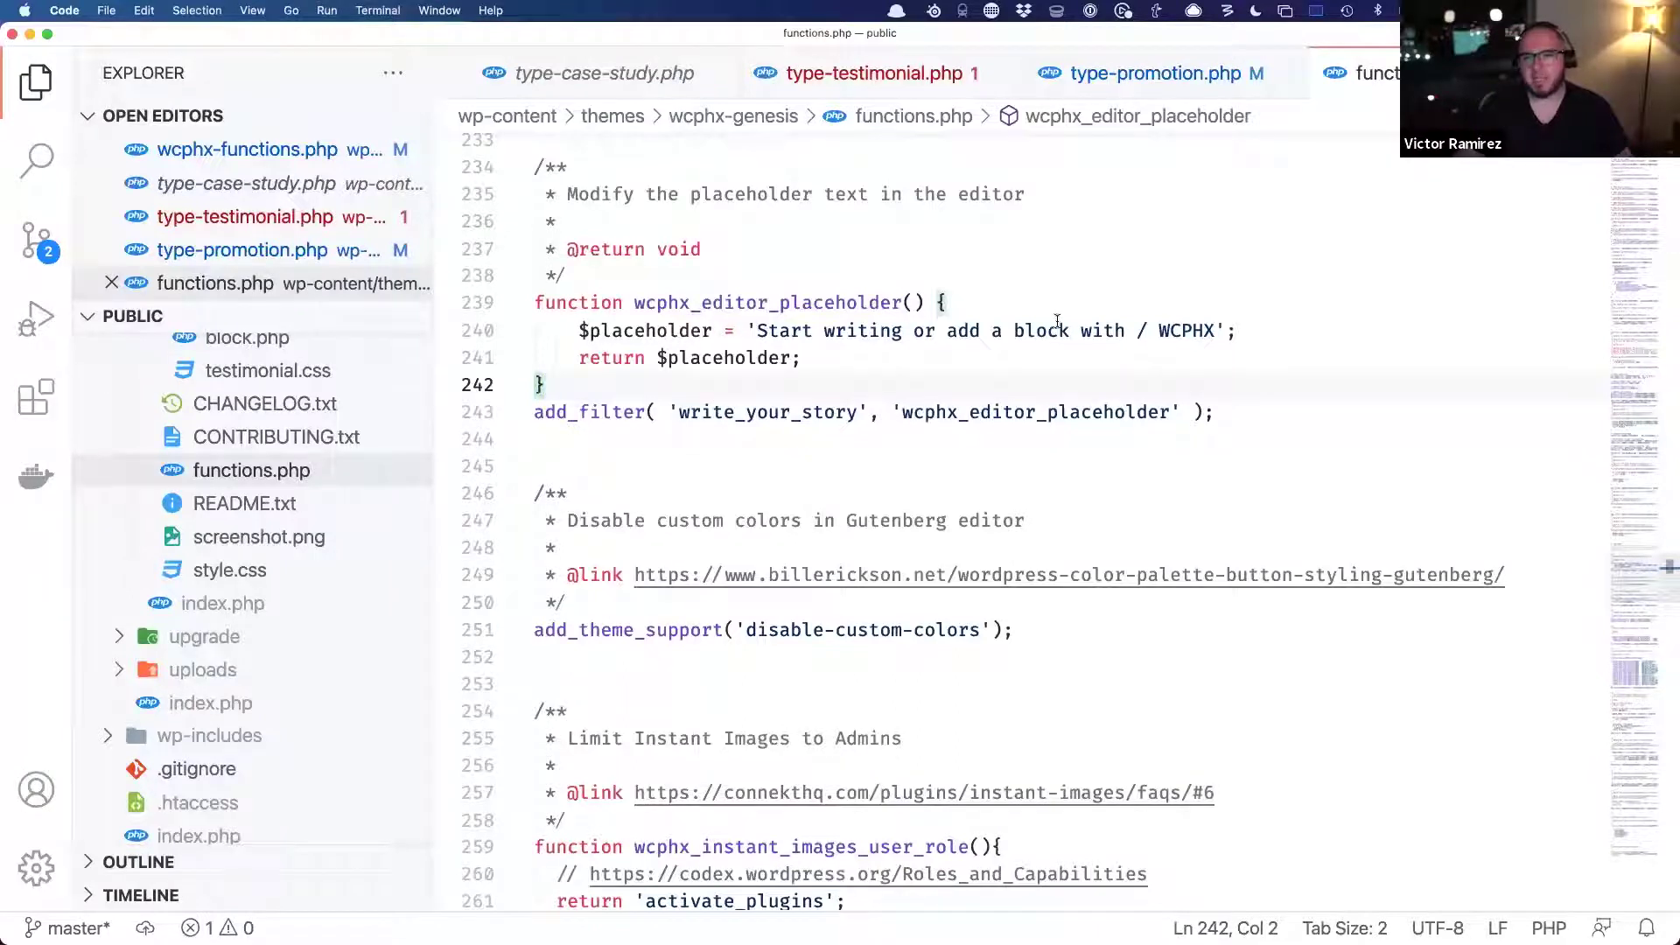
{"action": "left_click", "coordinate": [1217, 331]}
{"action": "key", "text": "alt+shift+Left"}
{"action": "key", "text": "alt+shift+Left"}
{"action": "key", "text": "Left"}
{"action": "key", "text": "Right"}
{"action": "key", "text": "alt+shift+Right"}
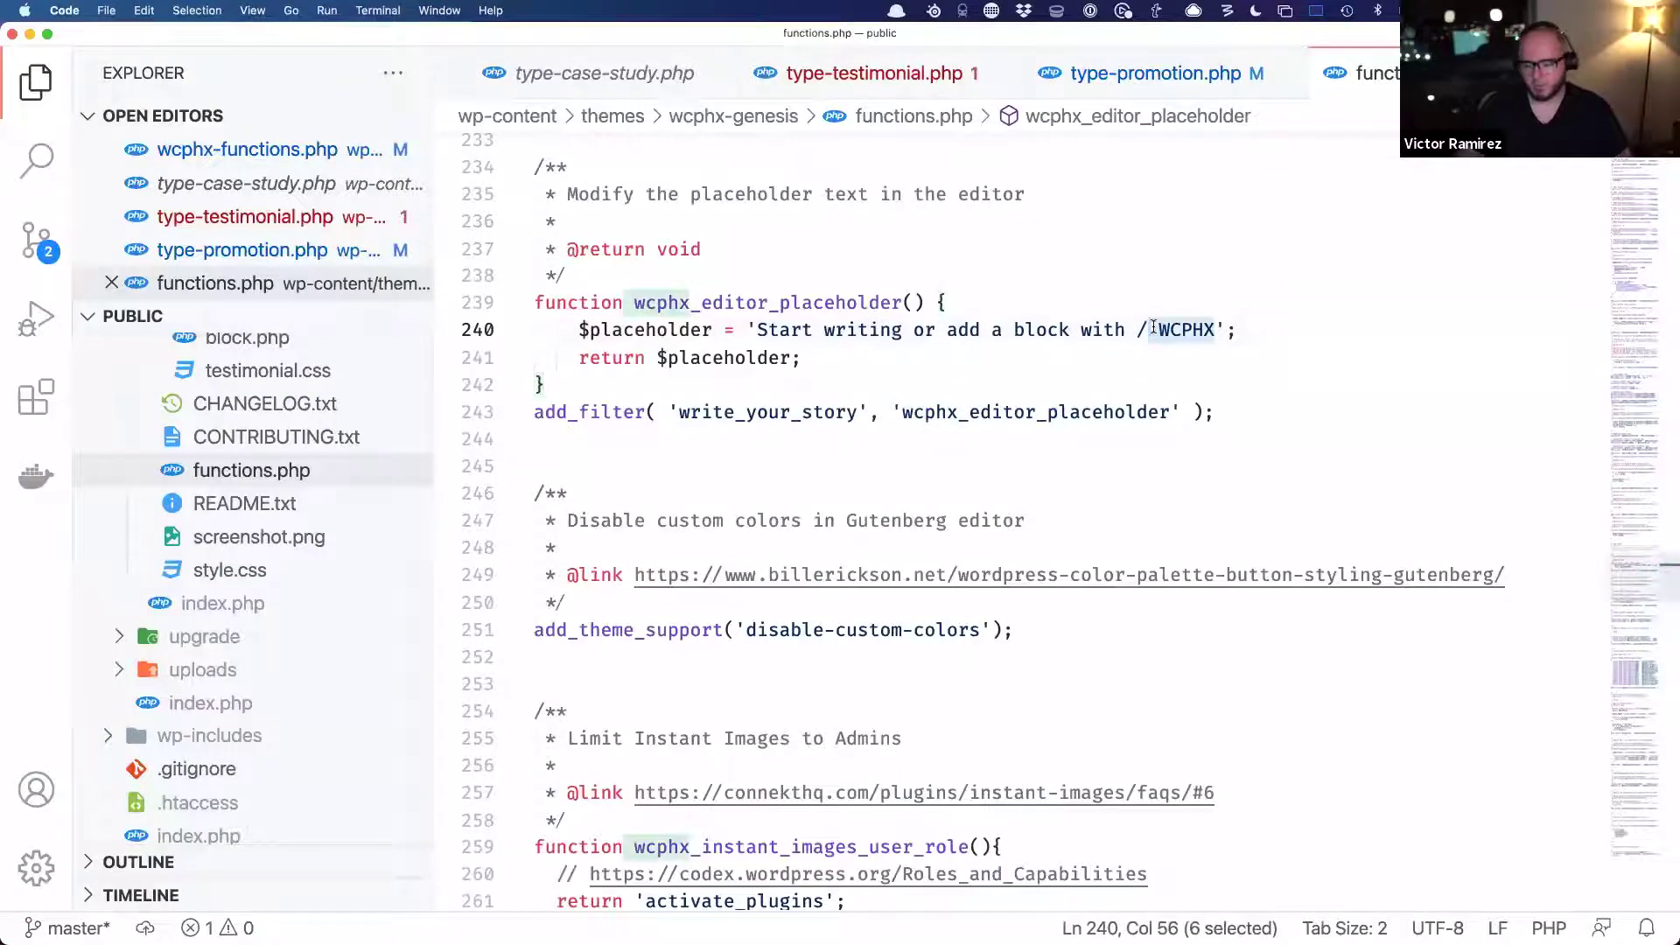
{"action": "key", "text": "BackSpace"}
{"action": "key", "text": "super+s"}
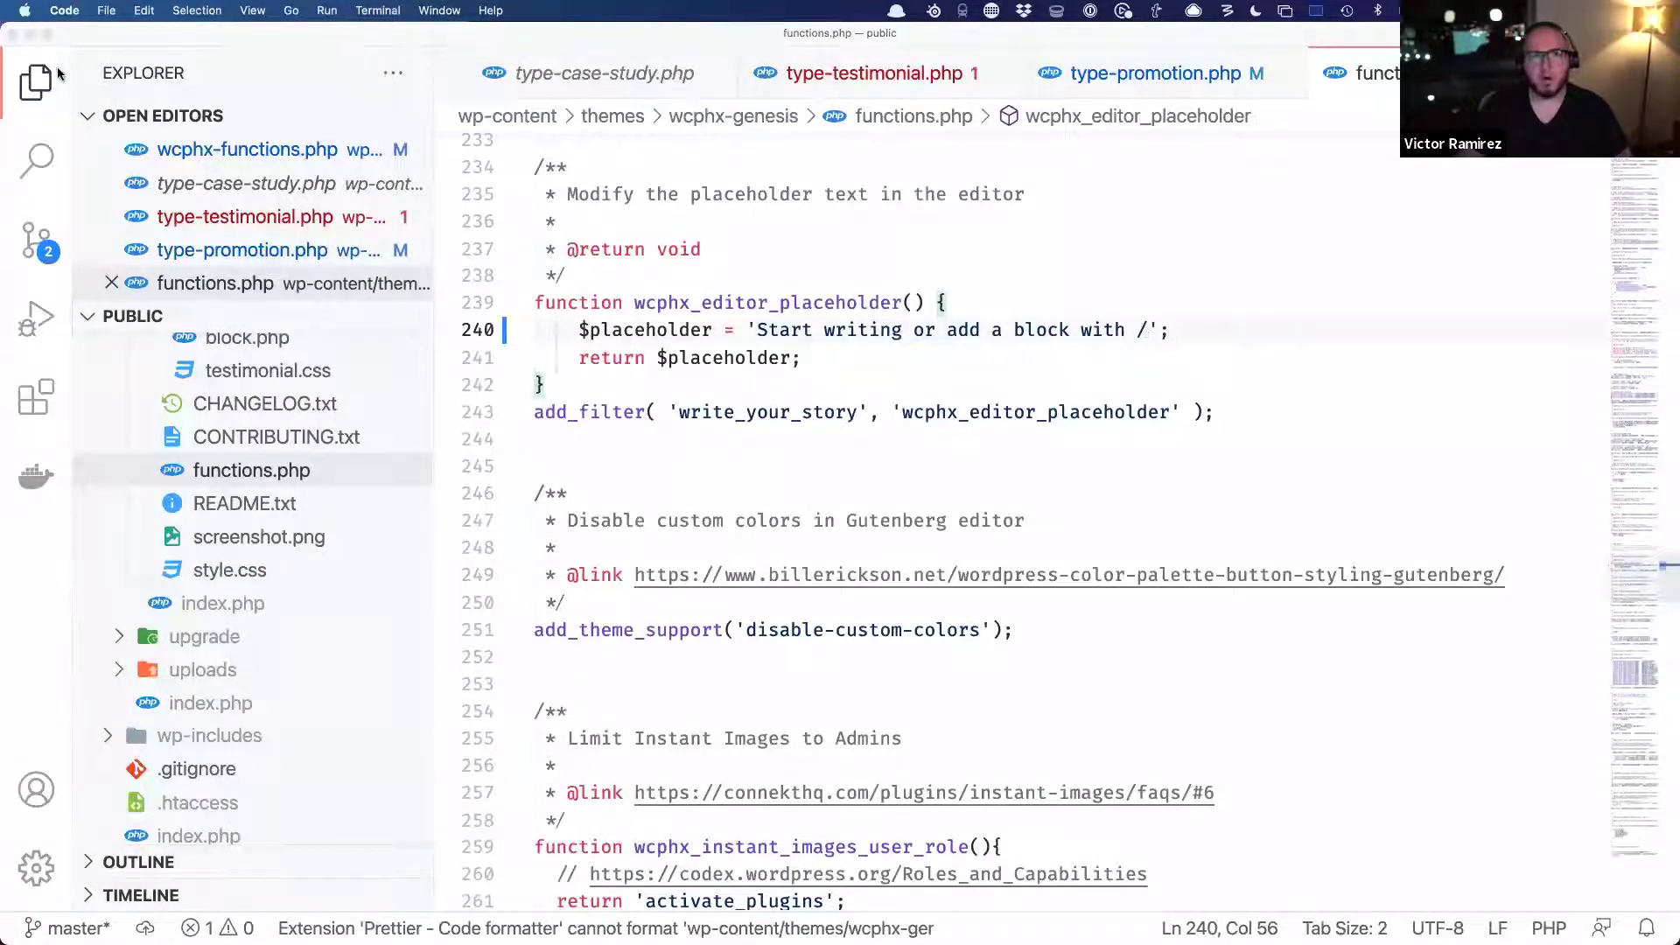
- Switch to Firefox, reload the promotion editor to check the placeholder and insert an Image block with the slash command
{"action": "key", "text": "super+Tab"}
{"action": "left_click", "coordinate": [70, 70]}
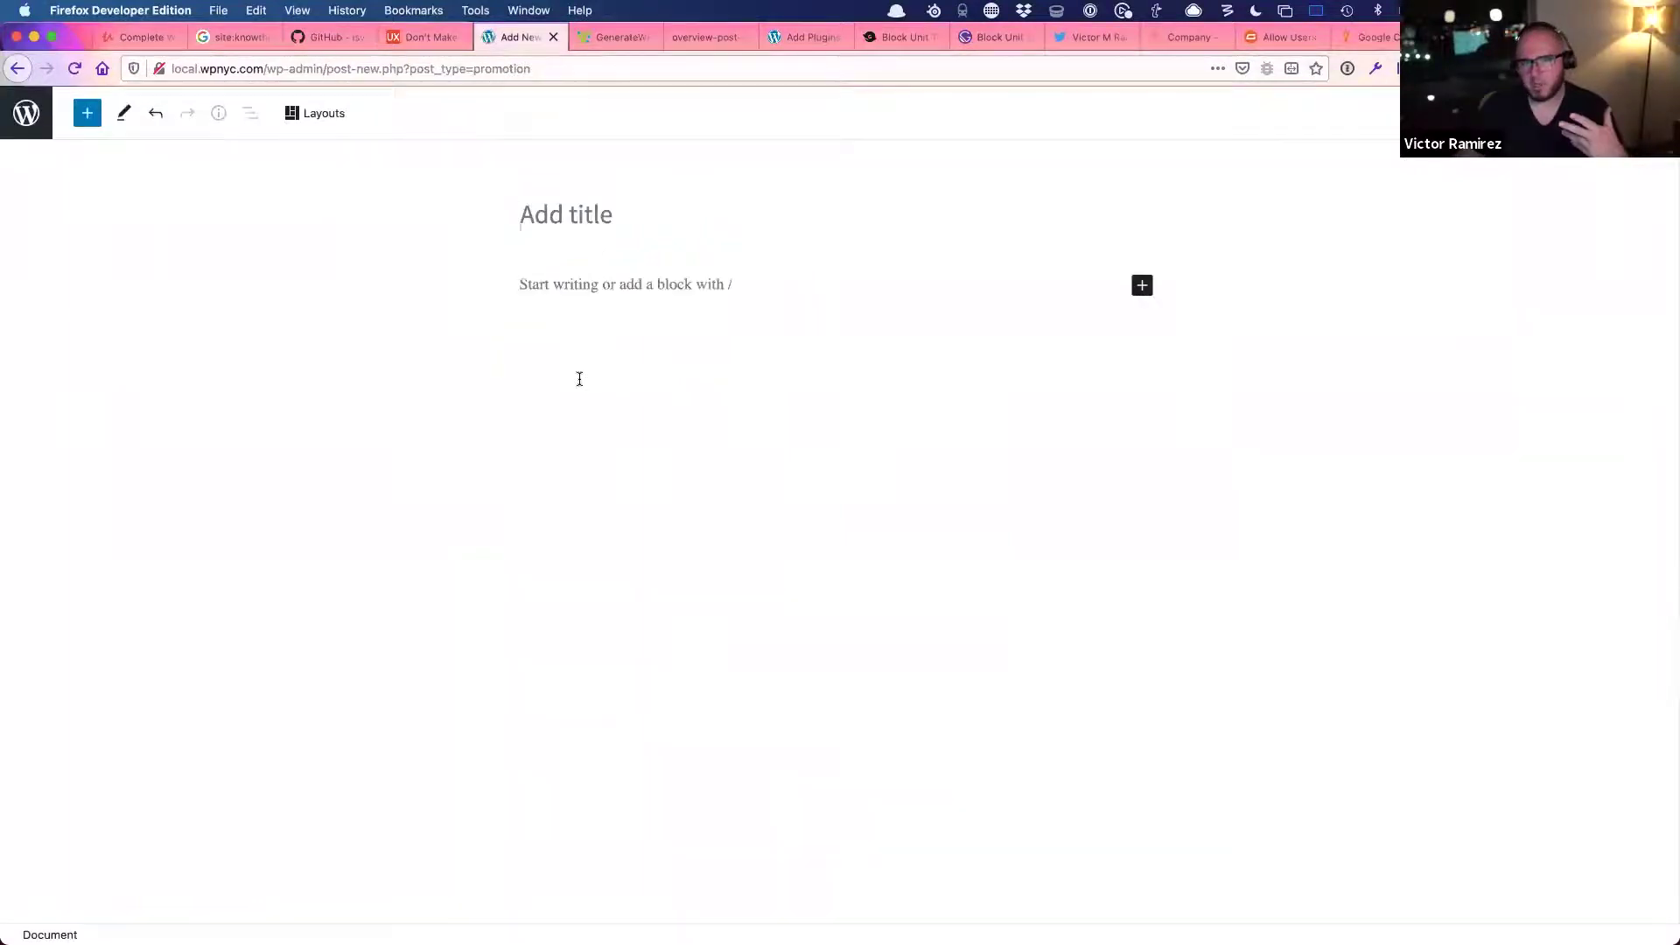
{"action": "left_click", "coordinate": [763, 281]}
{"action": "type", "text": "/"}
{"action": "key", "text": "Return"}
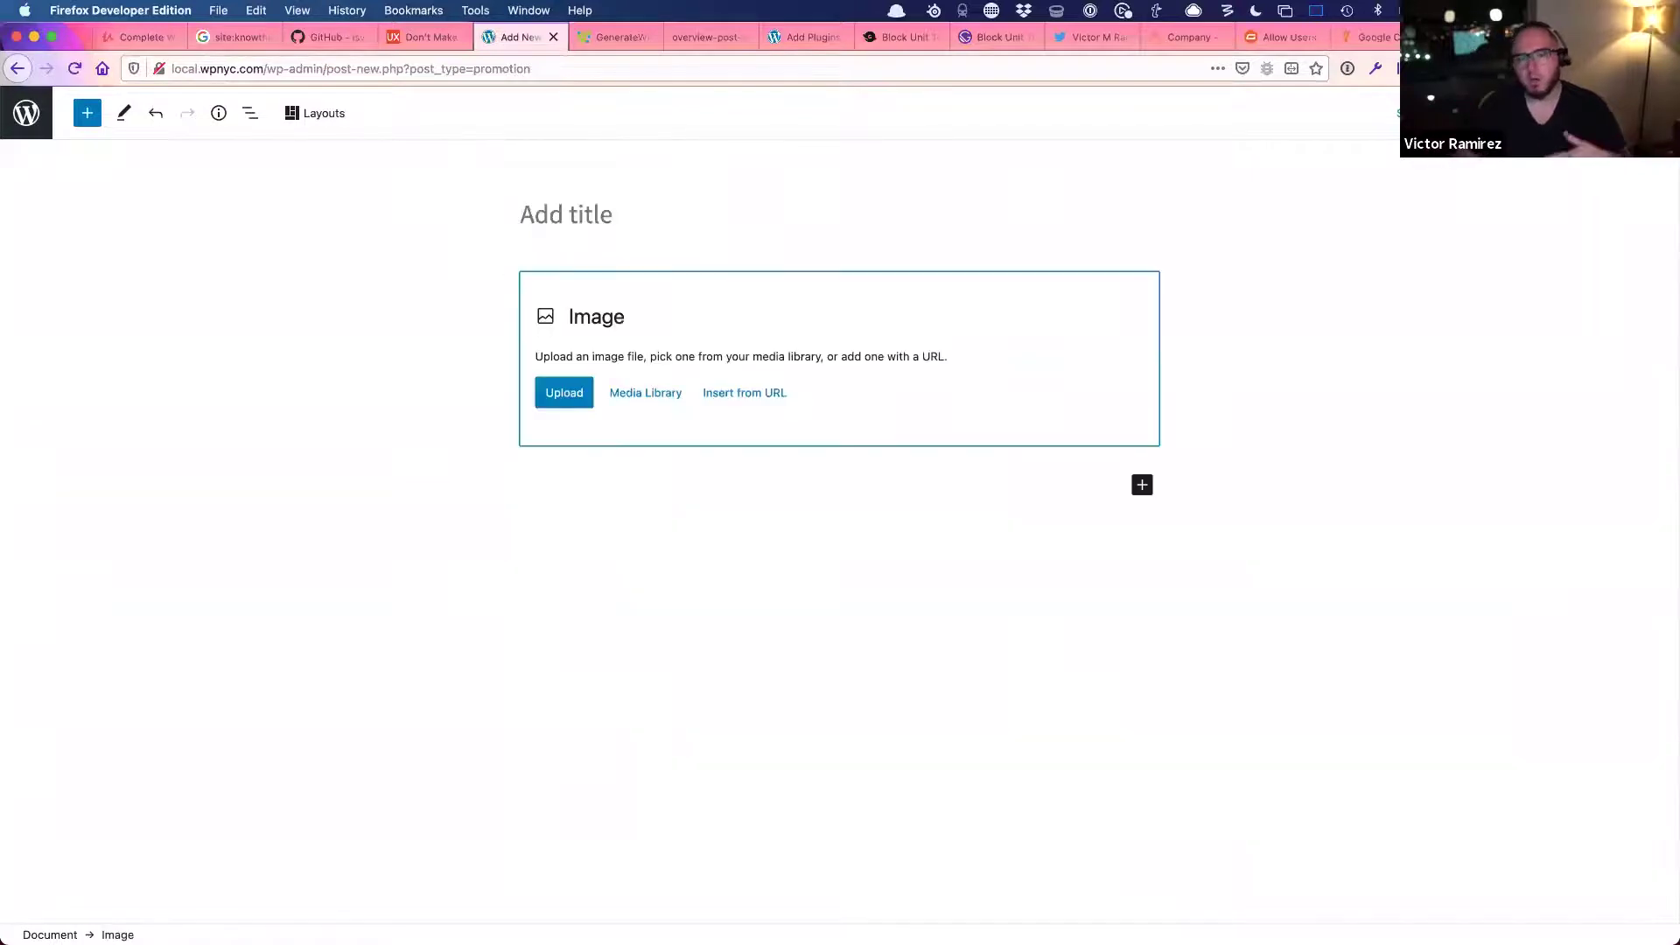
- Switch to VS Code and locate the add_theme_support('disable-custom-colors') line in functions.php
{"action": "key", "text": "super+Tab"}
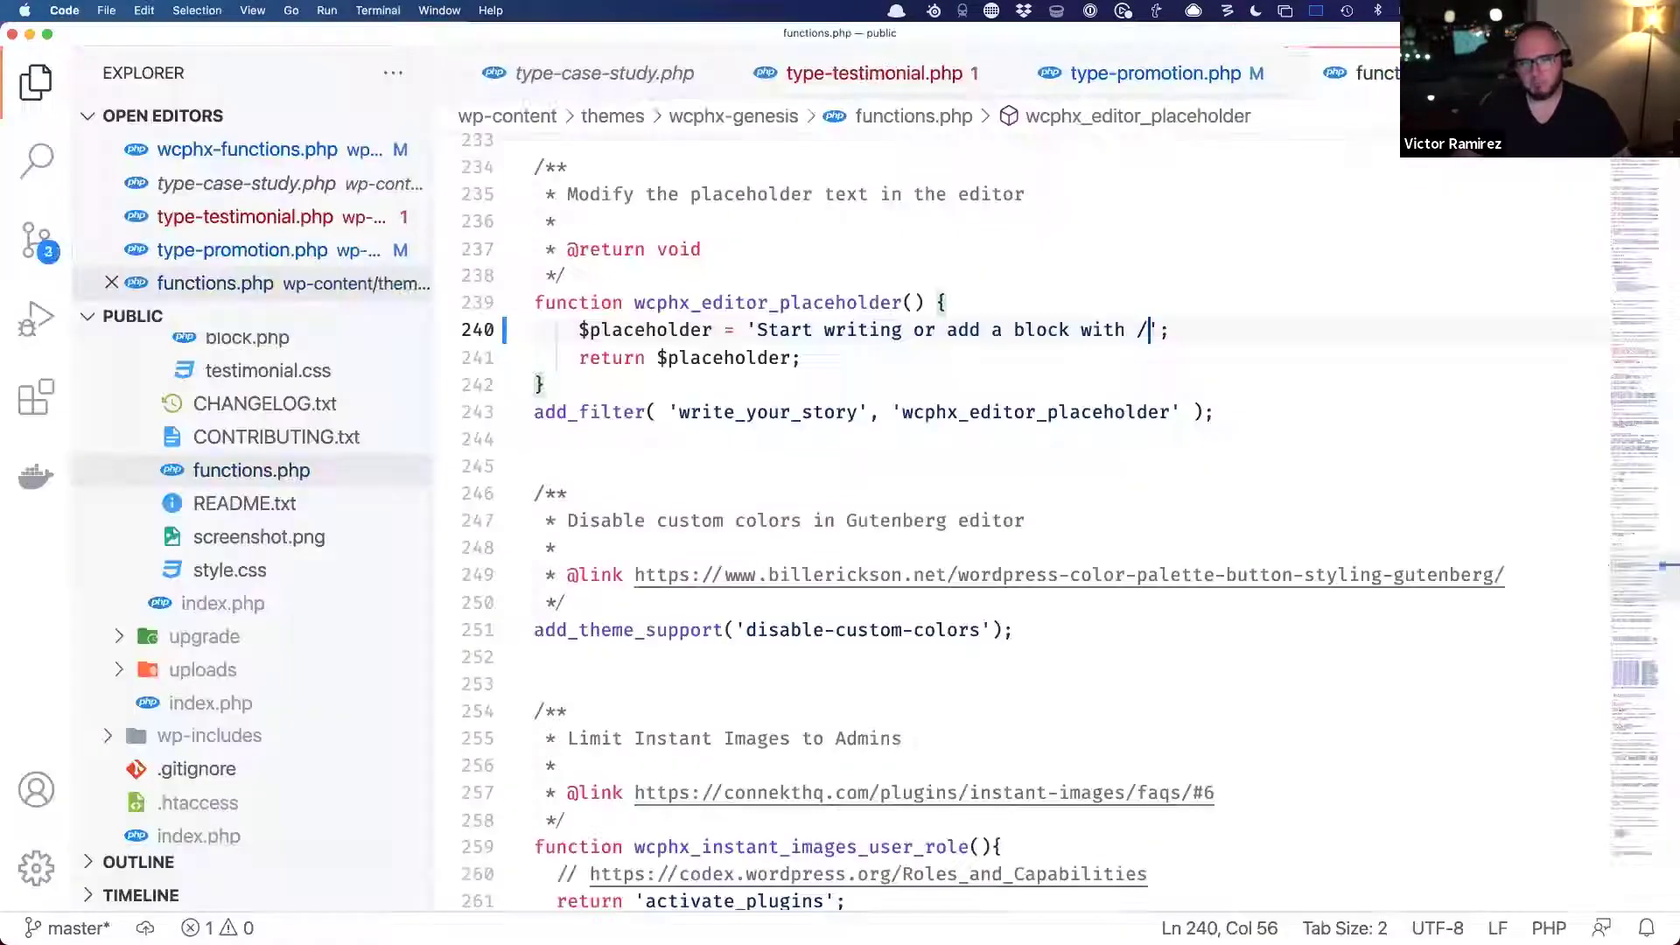
{"action": "scroll", "coordinate": [1015, 525], "scroll_direction": "down", "scroll_amount": 5}
{"action": "scroll", "coordinate": [1015, 525], "scroll_direction": "up", "scroll_amount": 1}
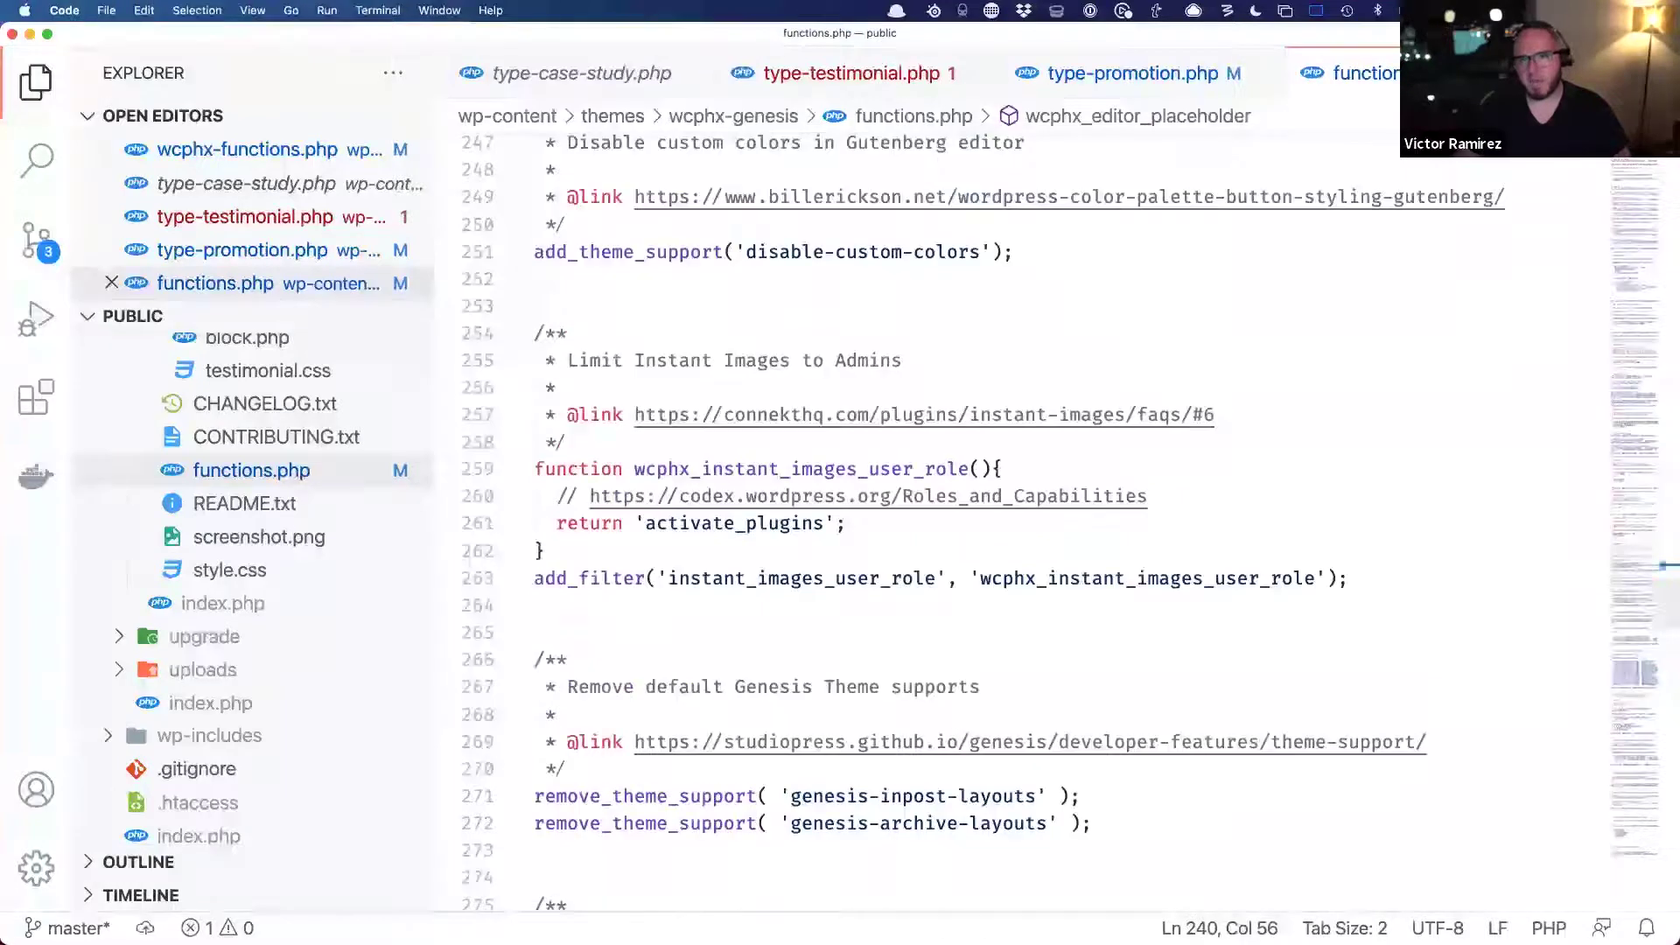
{"action": "left_click", "coordinate": [1015, 252]}
- Switch to Firefox and add a Heading block reading "This is a business!" below the image block
{"action": "key", "text": "super+Tab"}
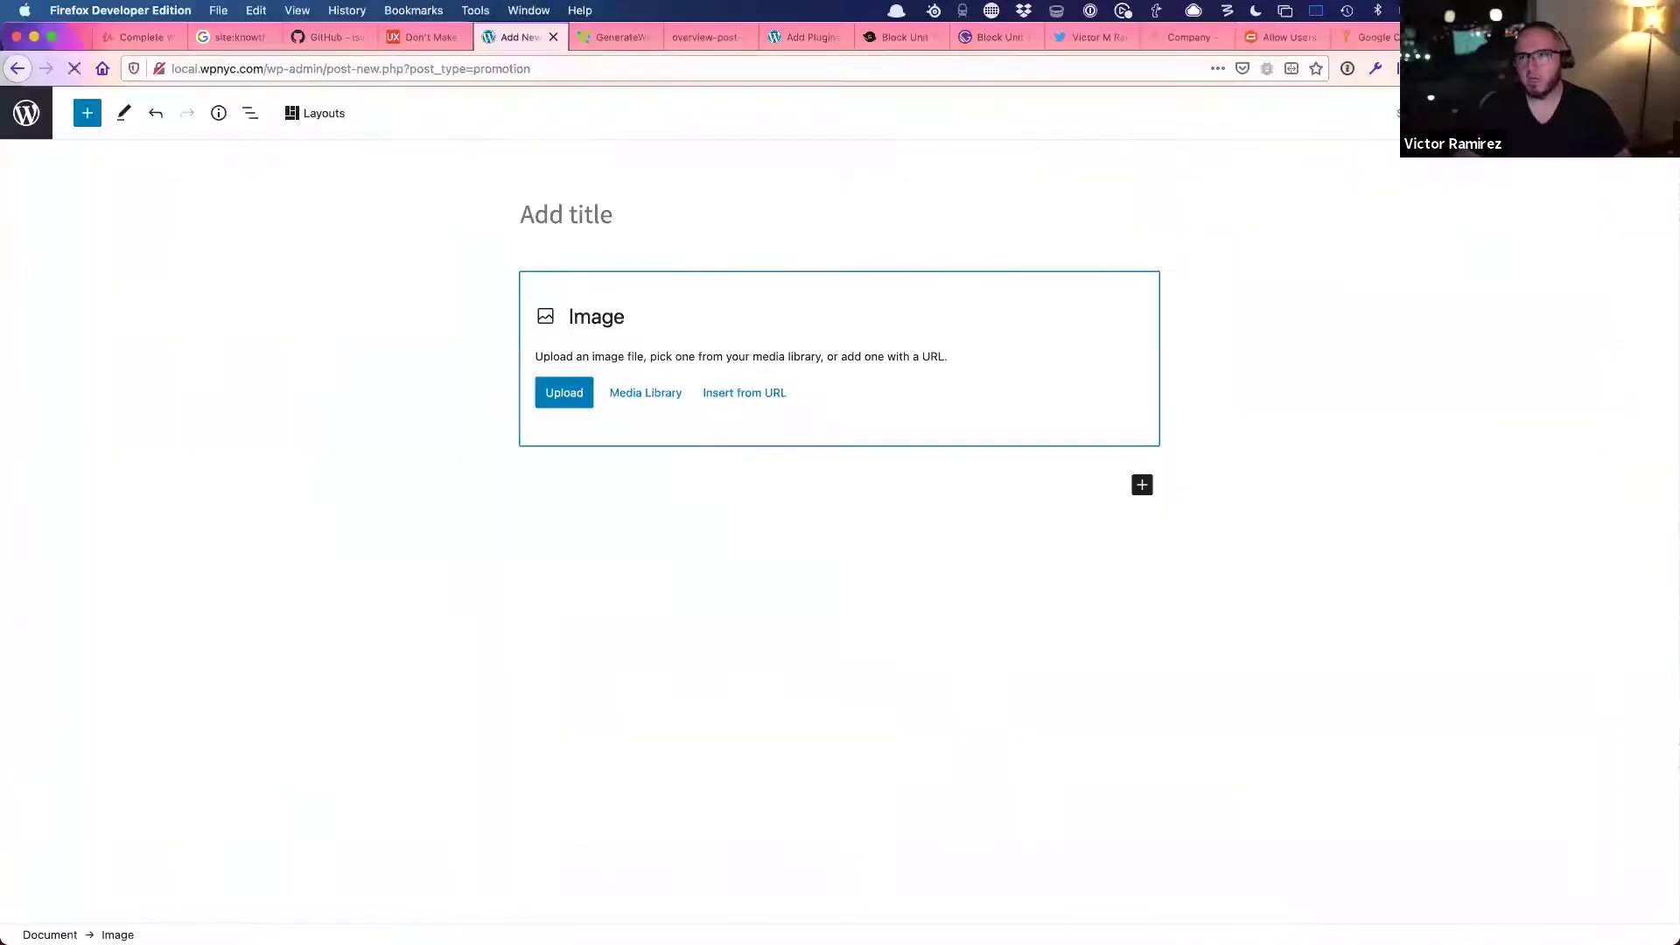
{"action": "left_click", "coordinate": [86, 113]}
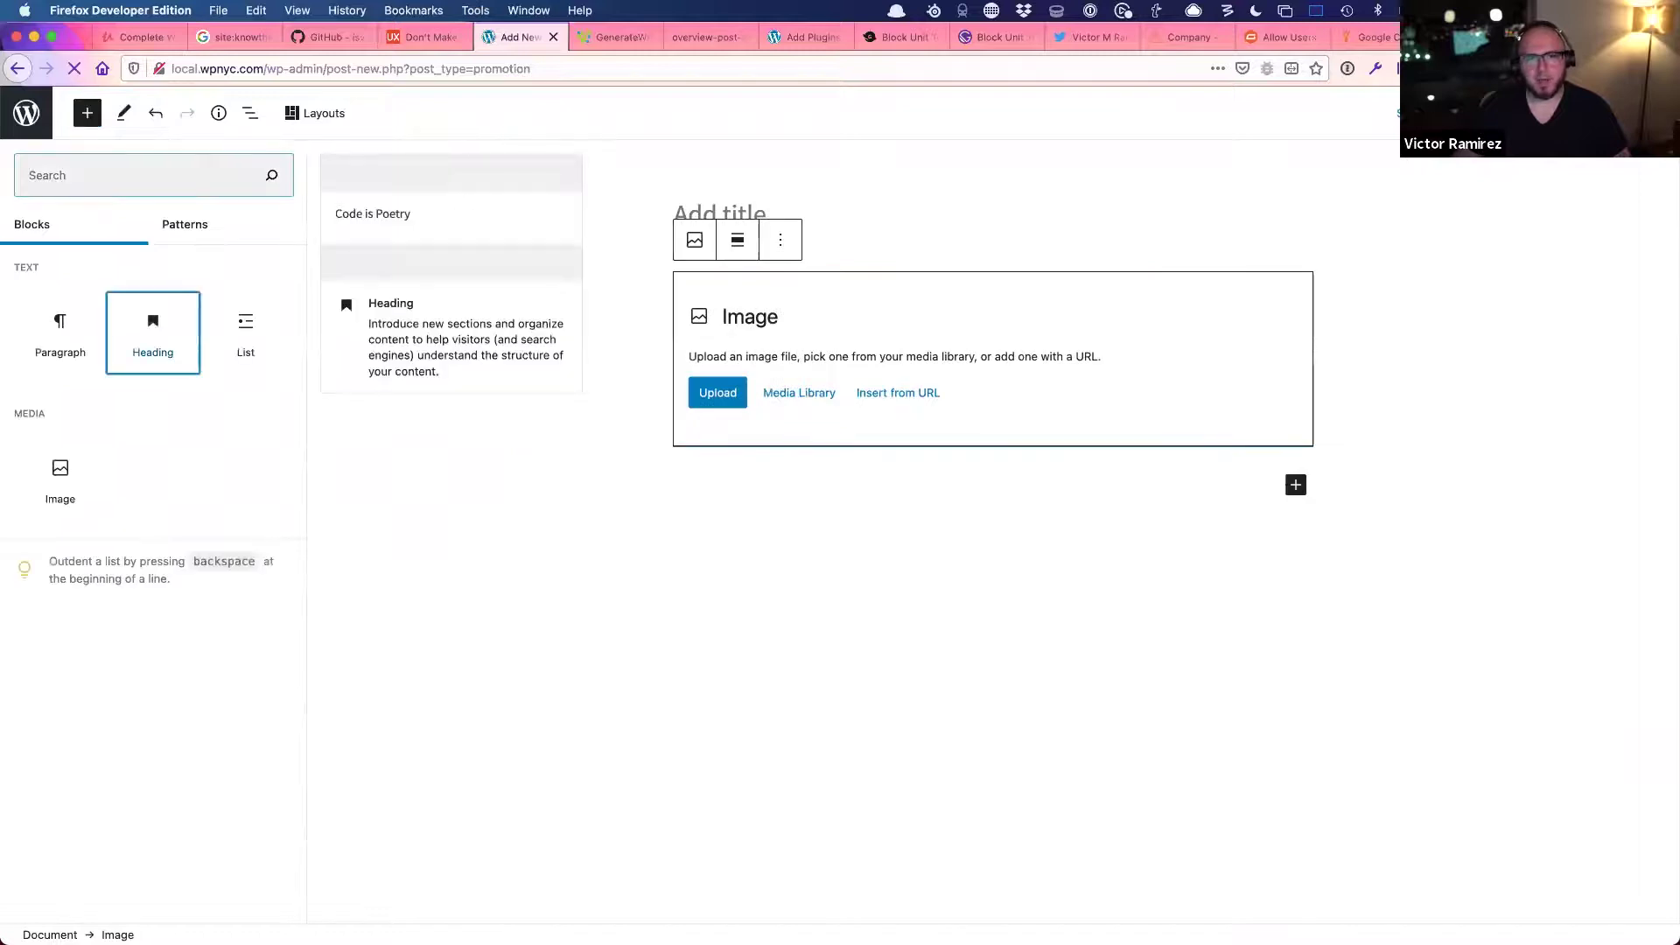
{"action": "key", "text": "Return"}
{"action": "type", "text": "This is a business!"}
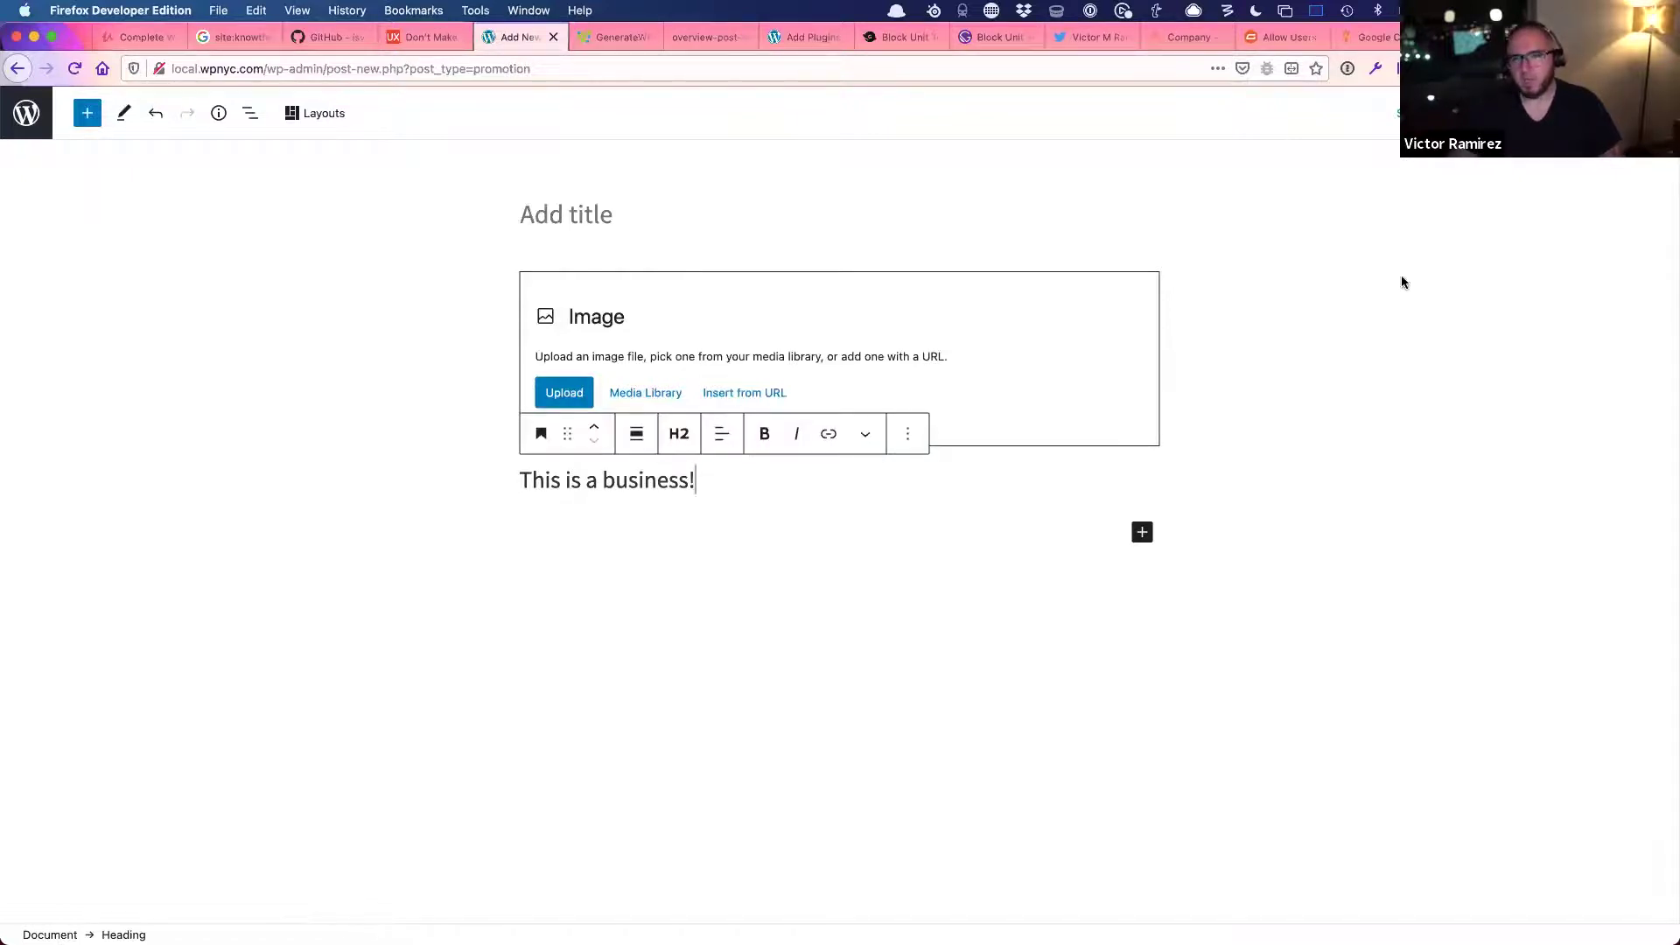
- Show the heading's block settings and inspect its text and background color palettes against the disable-custom-colors line in VS Code
{"action": "left_click", "coordinate": [1642, 113]}
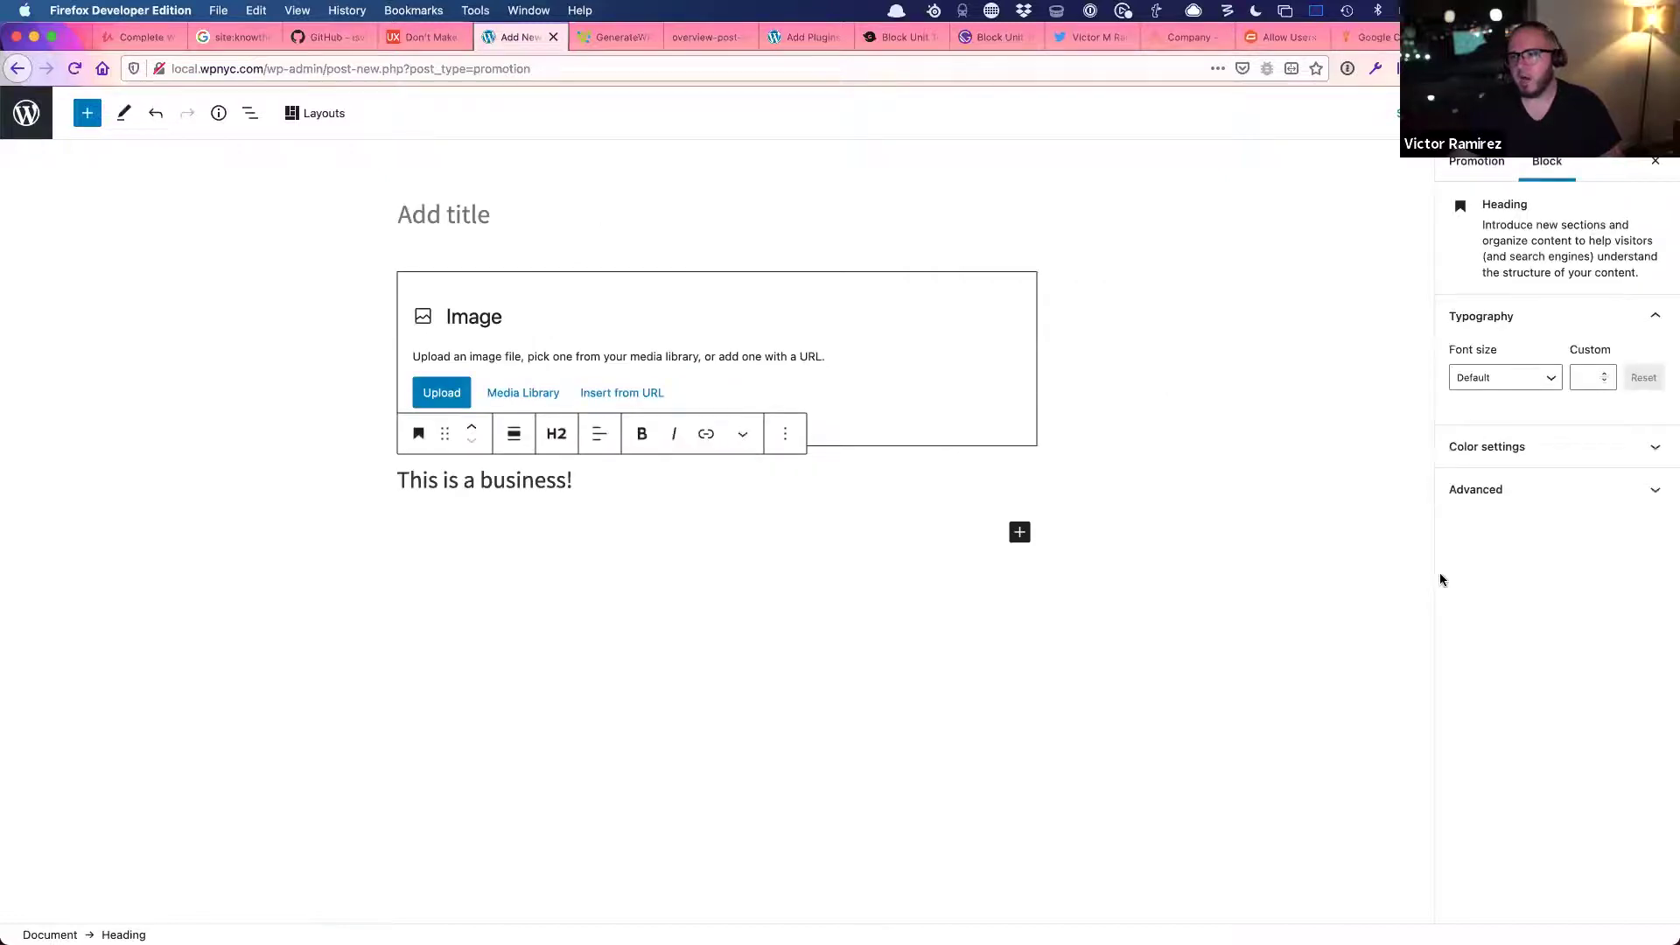
{"action": "key", "text": "super+Tab"}
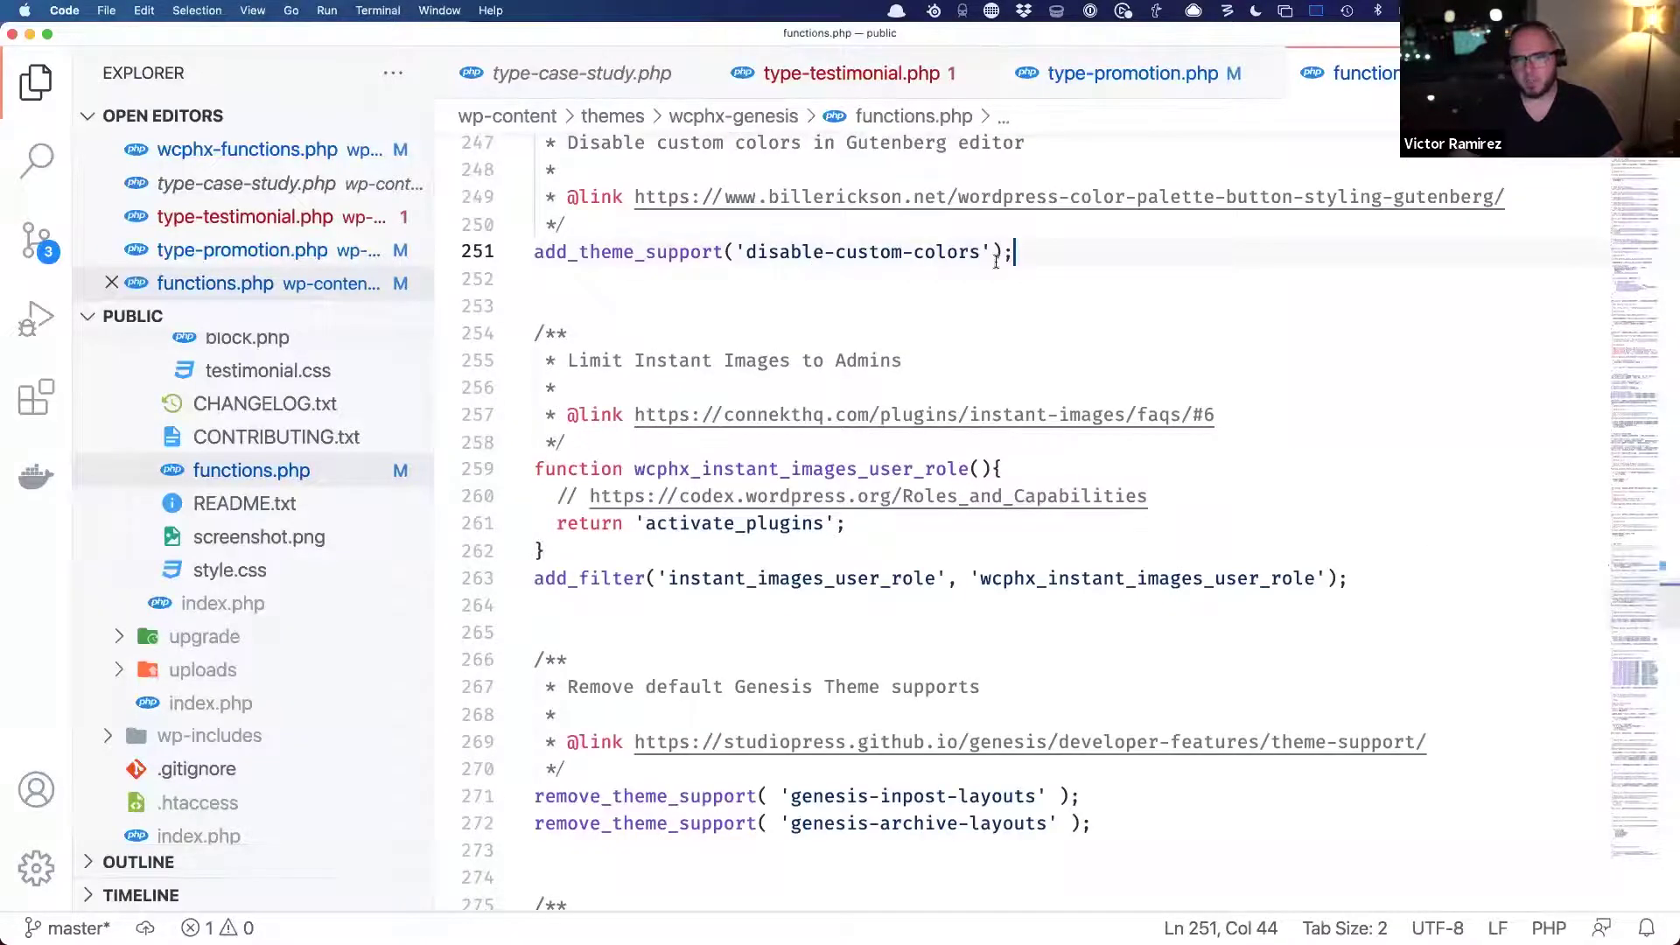
{"action": "key", "text": "super+Tab"}
{"action": "left_click", "coordinate": [1487, 447]}
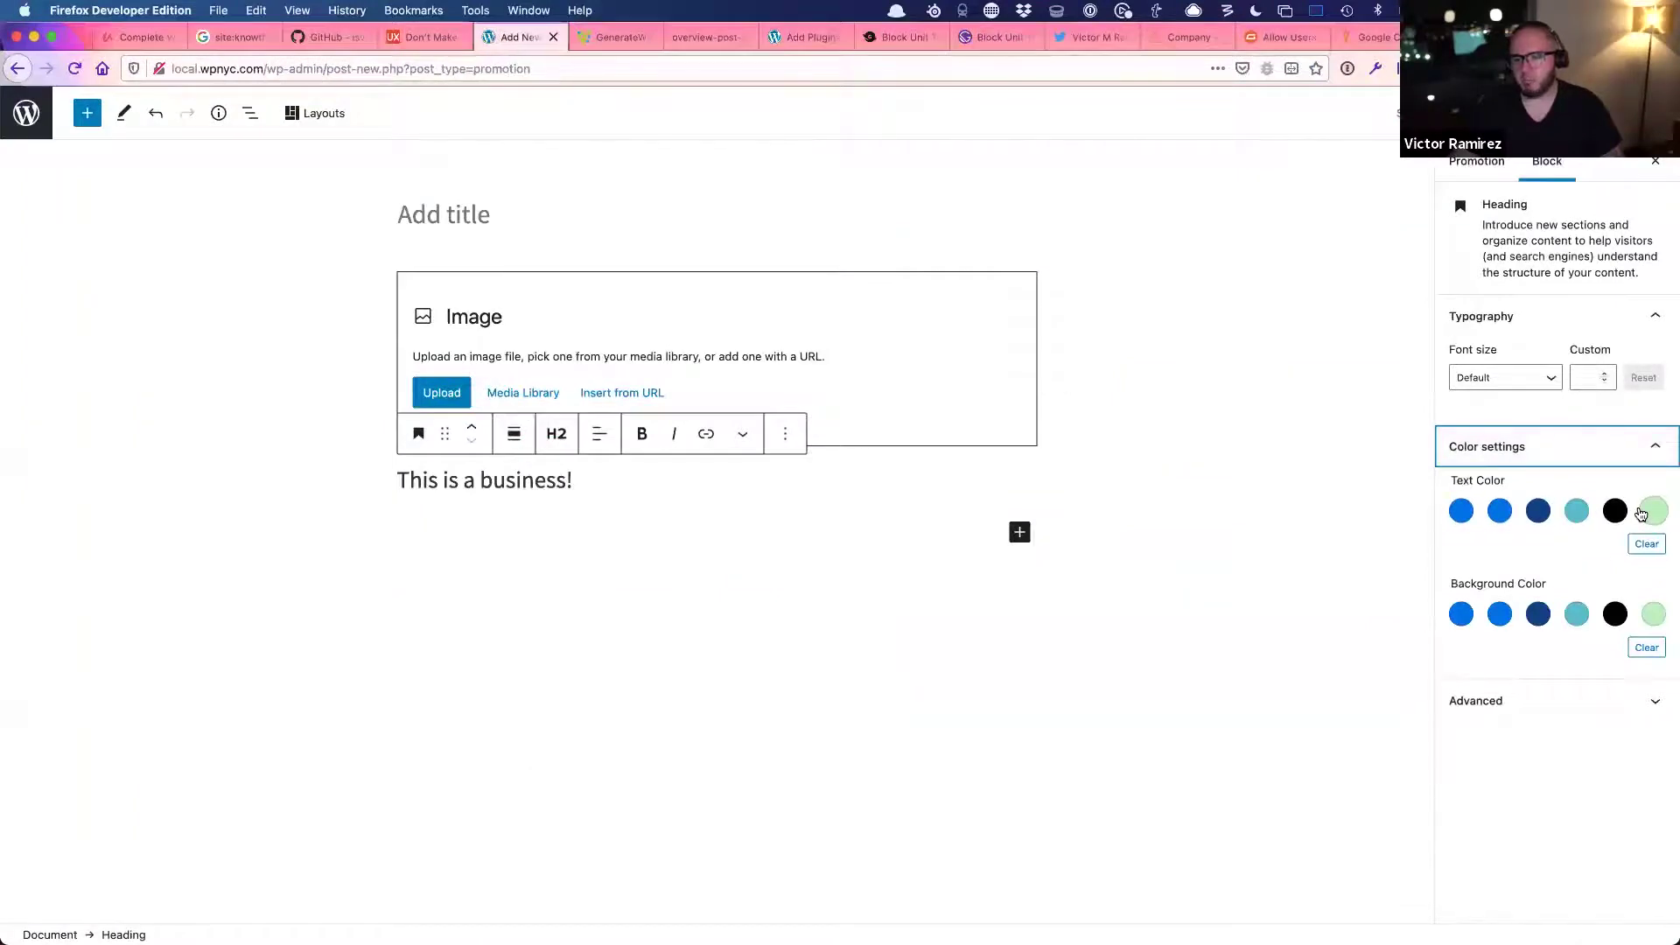
{"action": "left_click", "coordinate": [520, 493]}
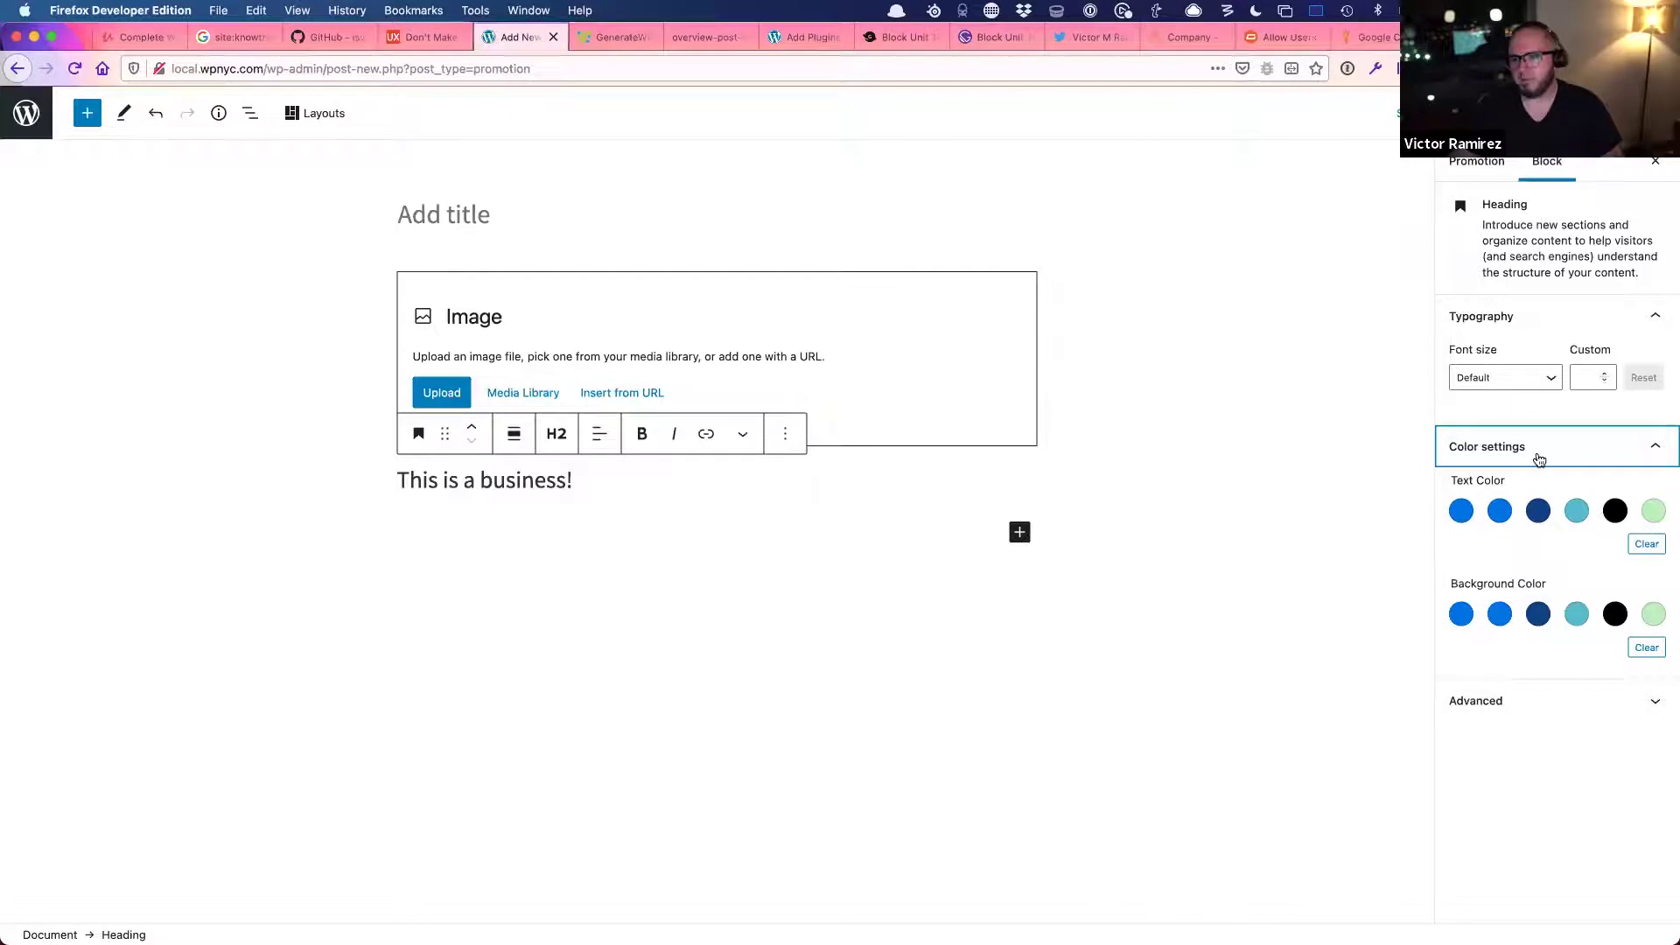
- Check the heading's preset and custom font size settings and leave the promotion editor without saving
{"action": "left_click", "coordinate": [1589, 375]}
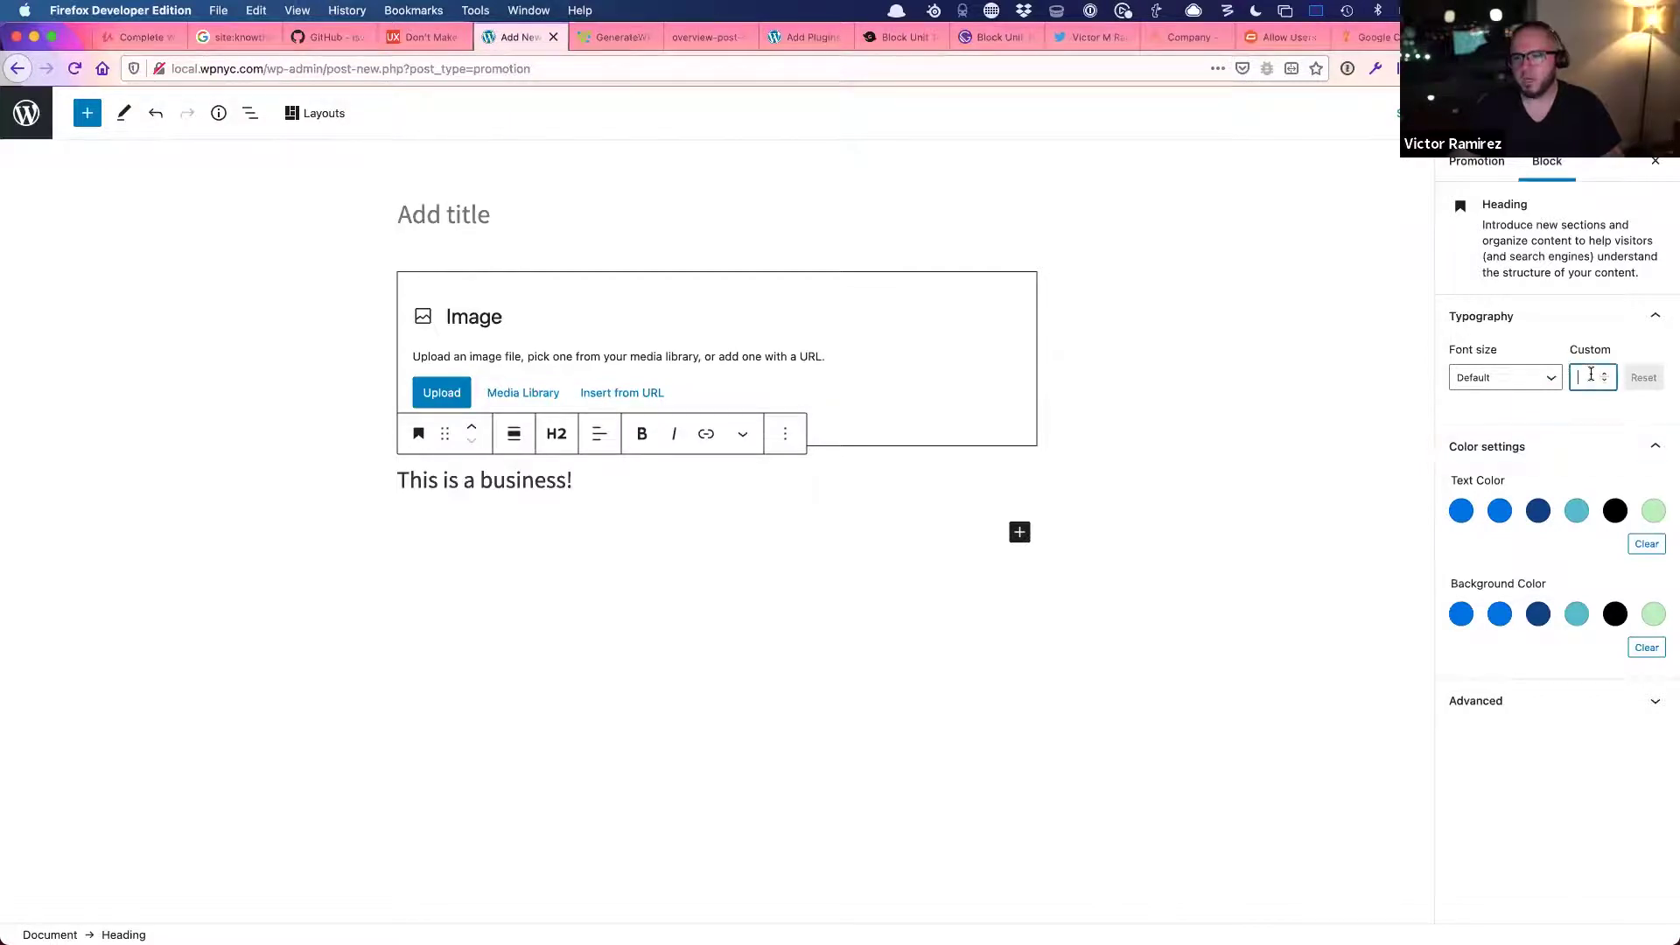
{"action": "left_click", "coordinate": [1519, 380]}
{"action": "left_click", "coordinate": [1588, 380]}
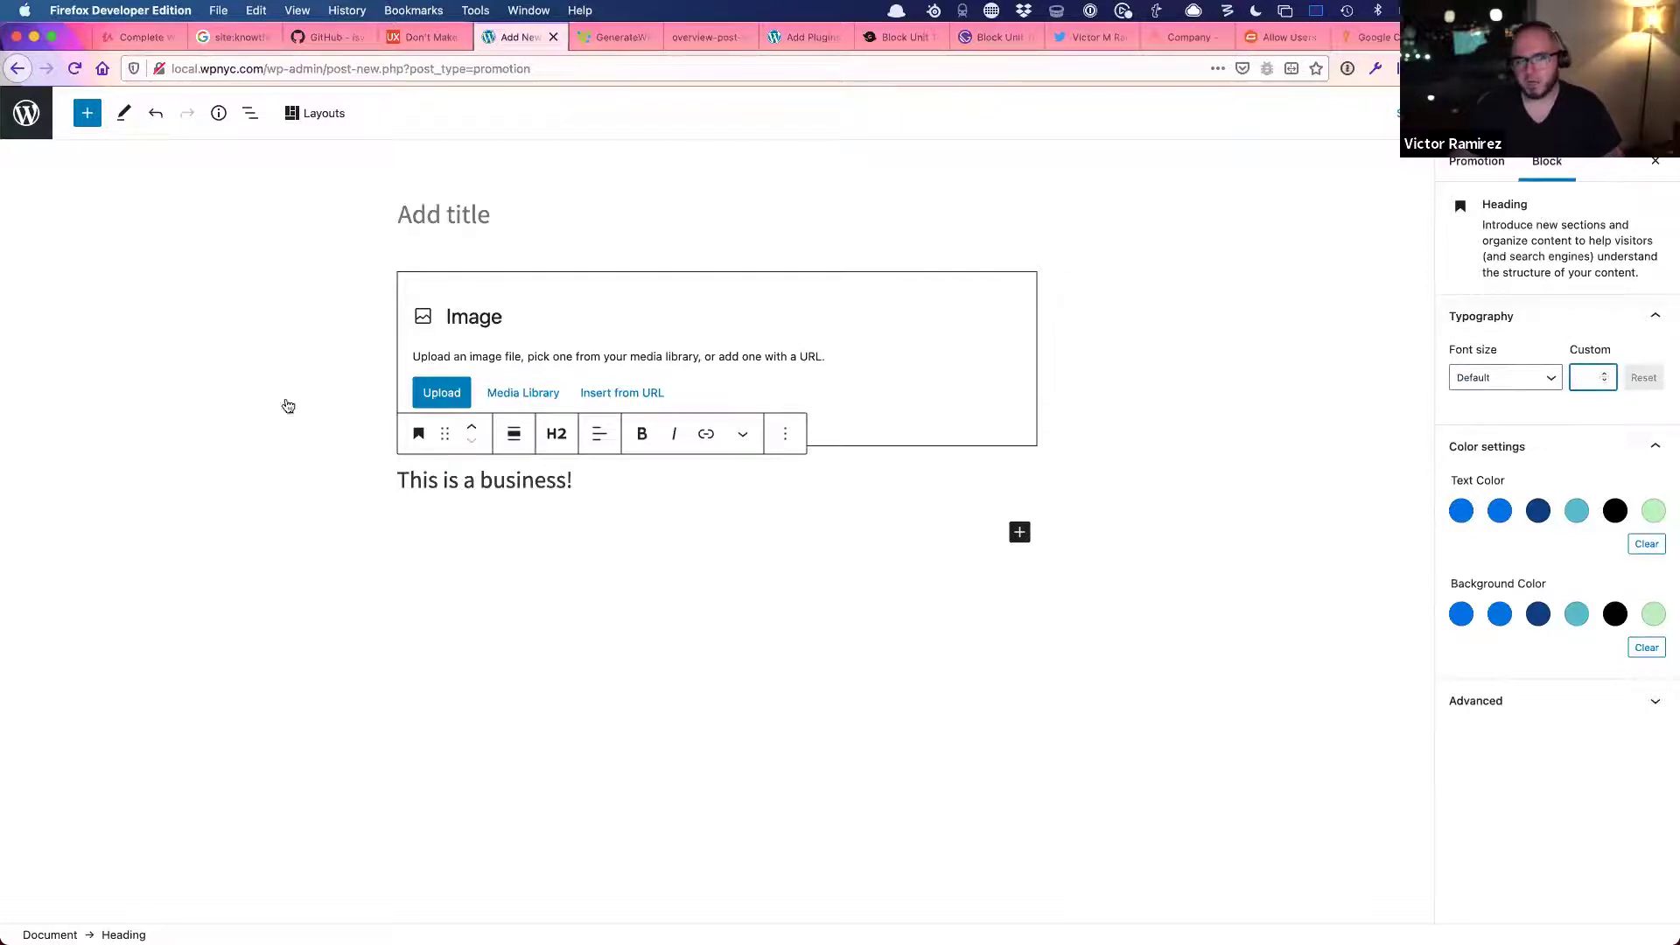
{"action": "key", "text": "Return"}
{"action": "left_click", "coordinate": [26, 122]}
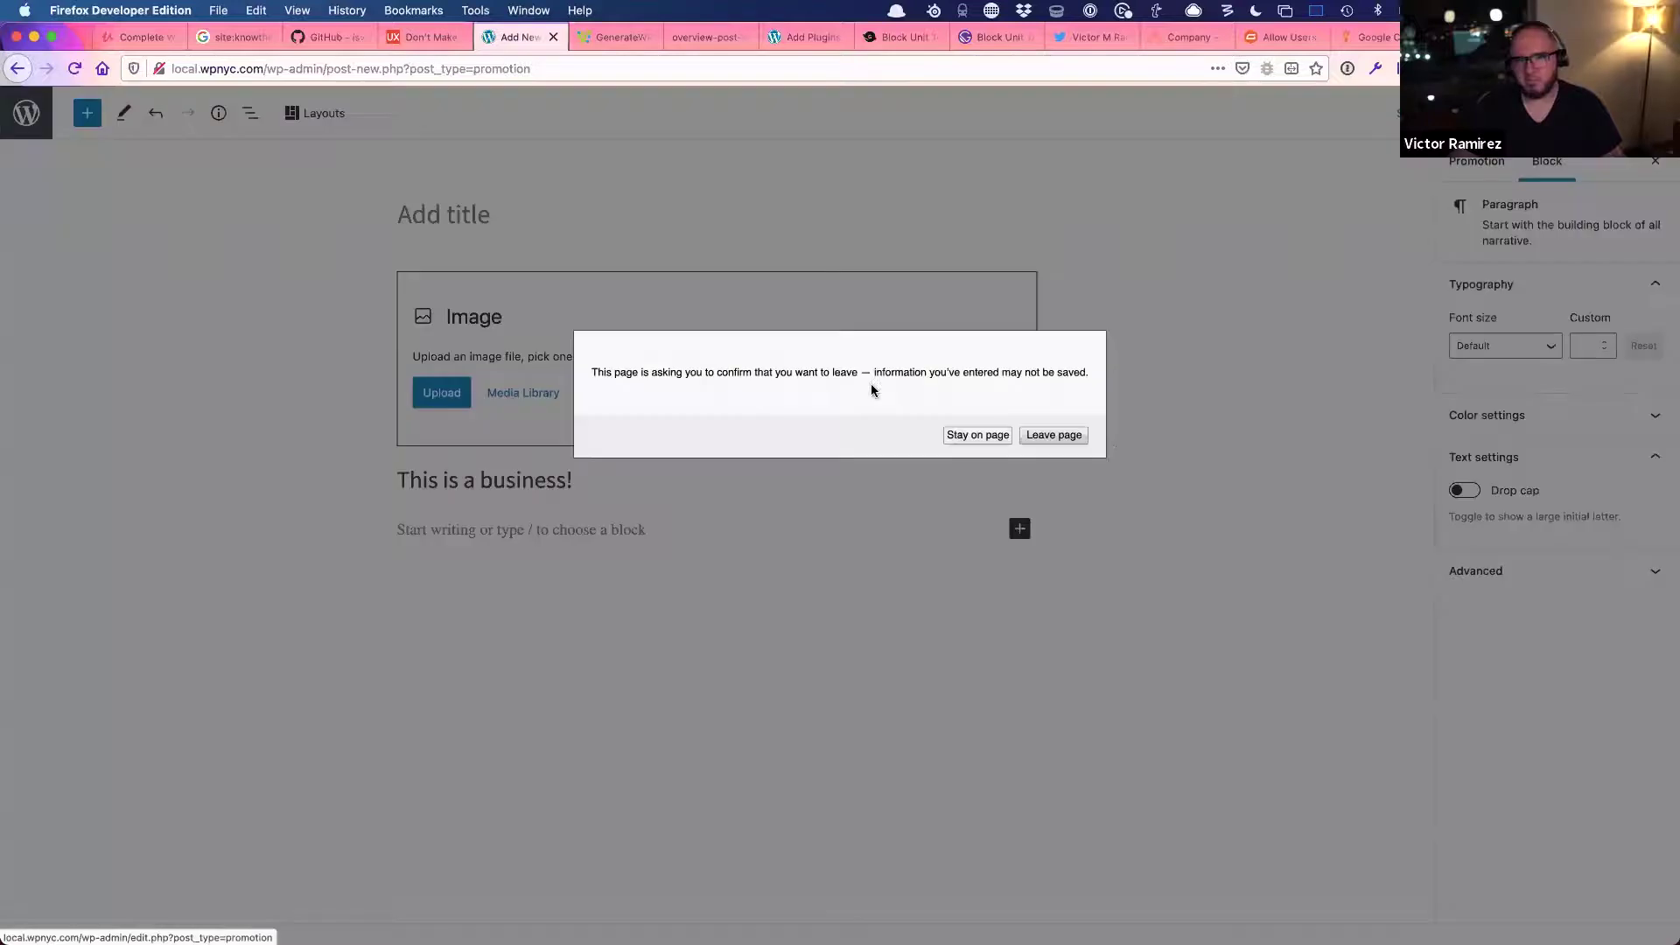
{"action": "left_click", "coordinate": [1054, 435]}
- Switch from the marketing user back to the wordpress administrator account in the WordPress admin
{"action": "key", "text": "super+Tab"}
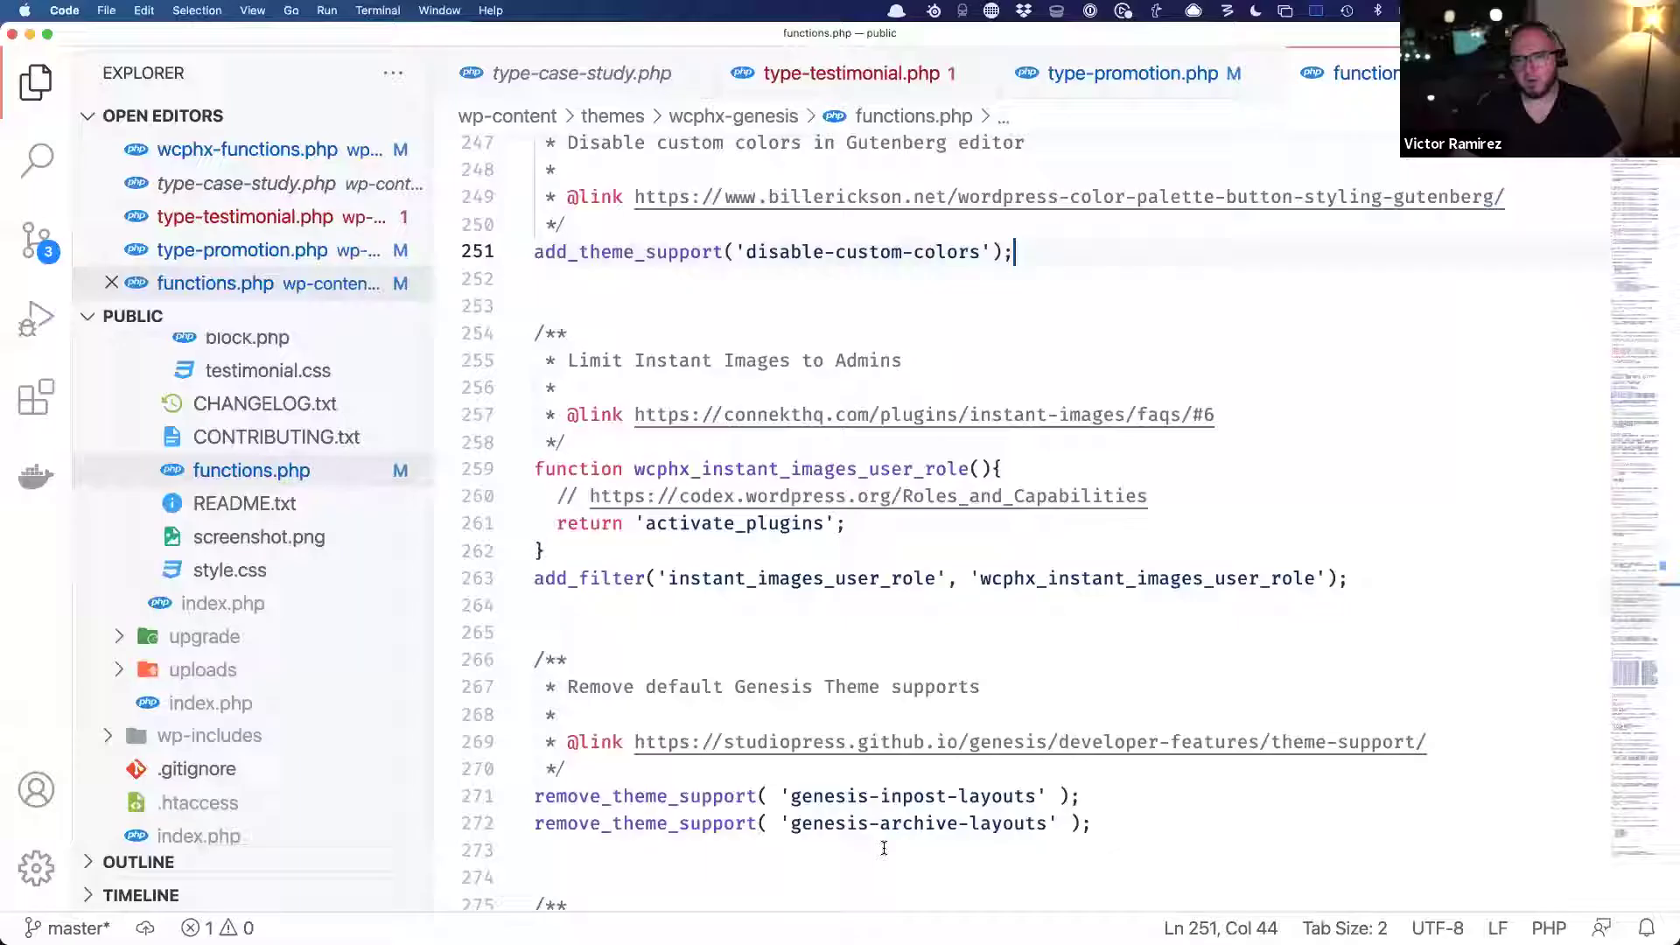
{"action": "key", "text": "super+Tab"}
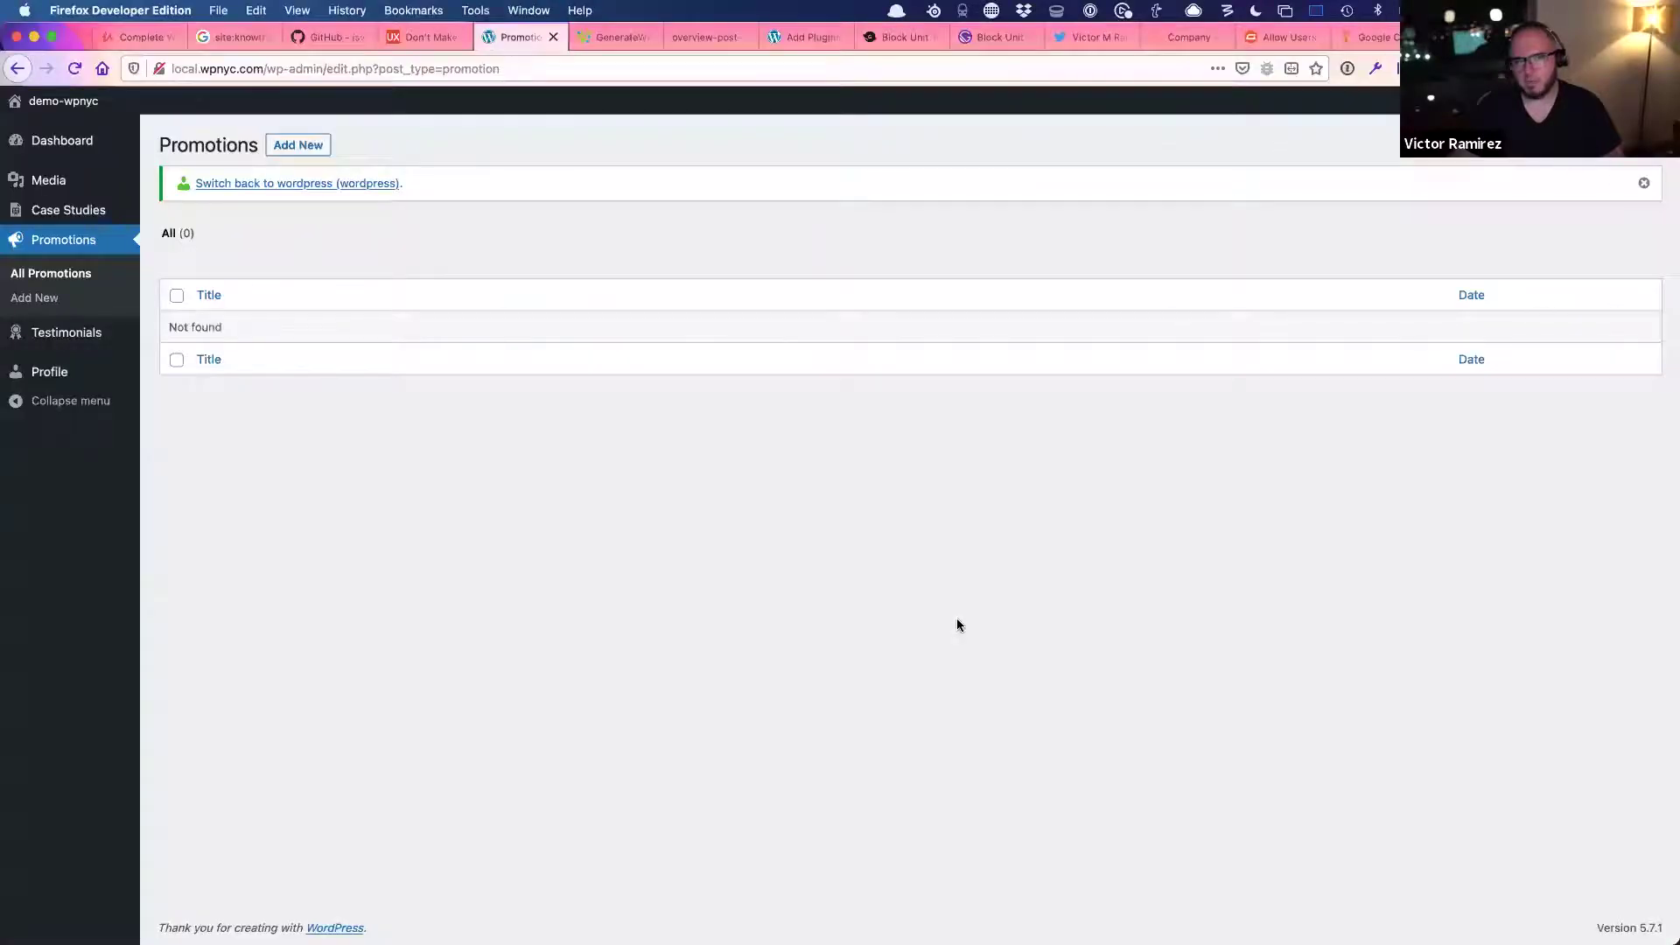
{"action": "mouse_move", "coordinate": [1619, 100]}
{"action": "left_click", "coordinate": [1545, 226]}
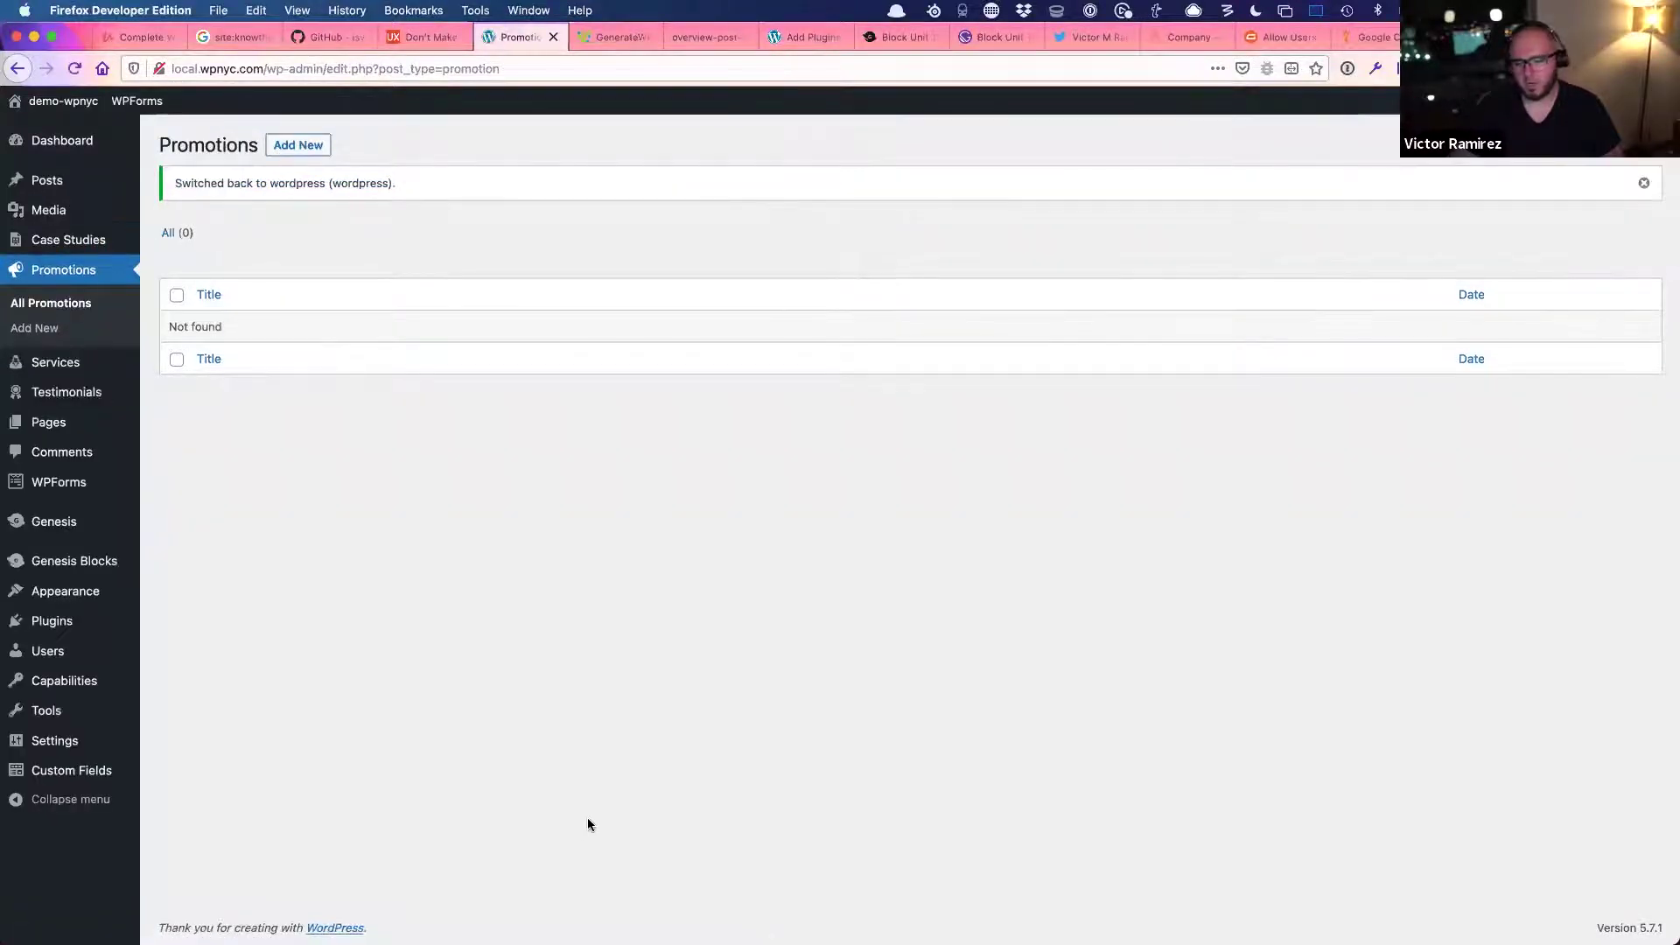
- Switch to the Deckset presentation and advance to the slide "2. Custom UX in the editor"
{"action": "key", "text": "ctrl+Up"}
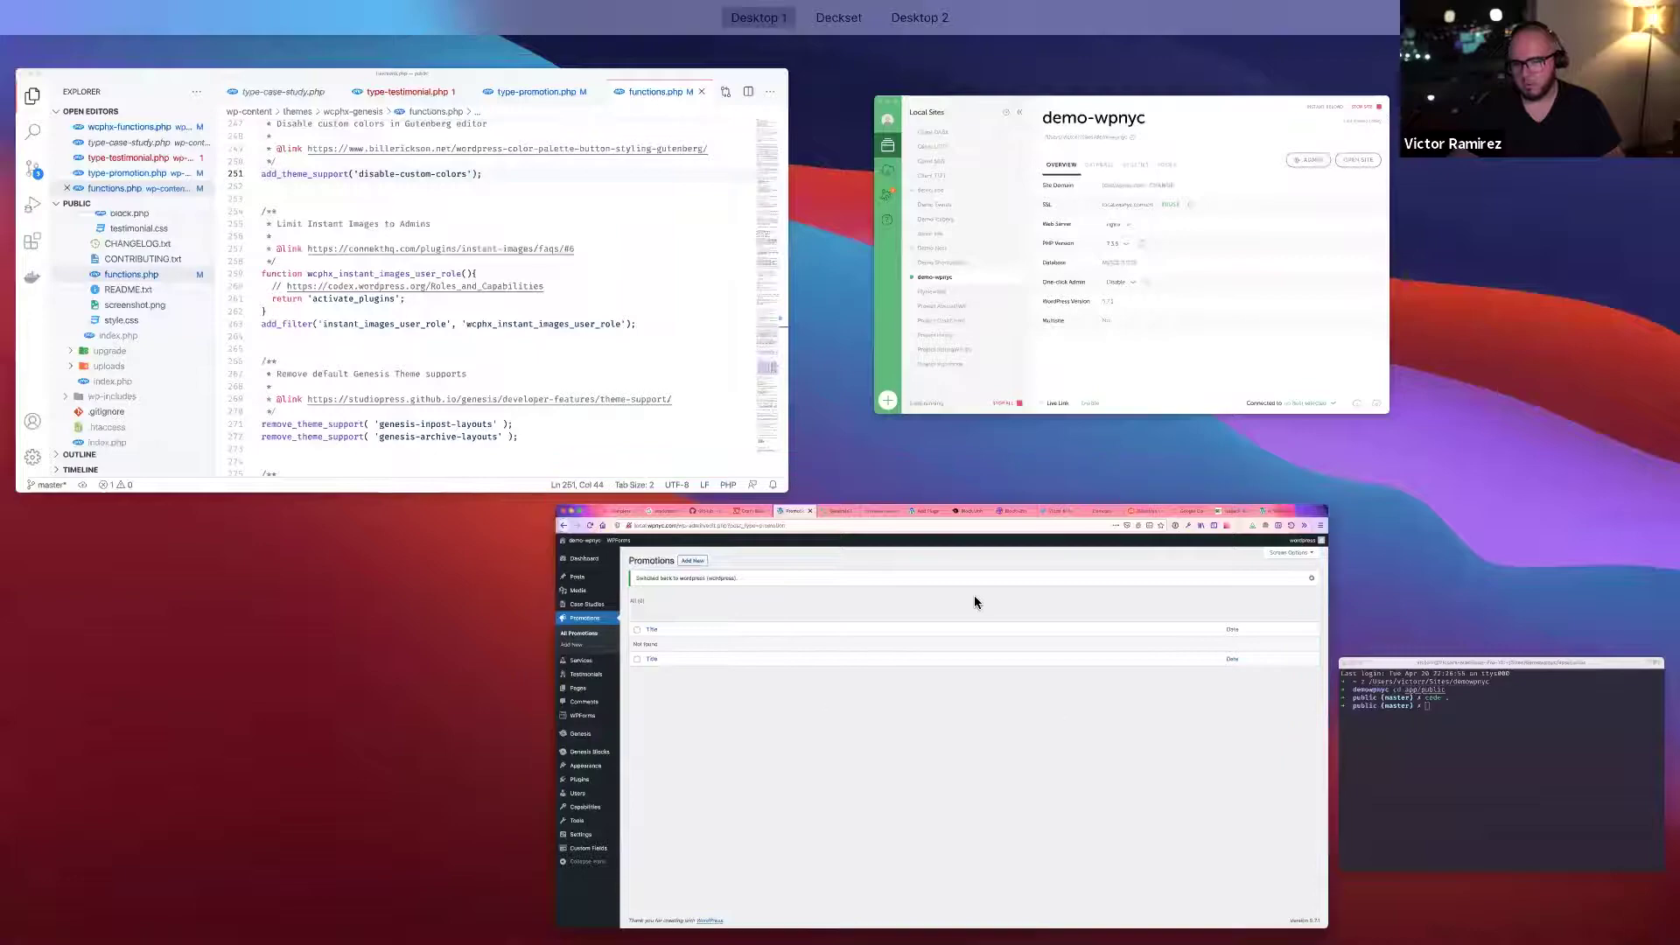
{"action": "left_click", "coordinate": [980, 672]}
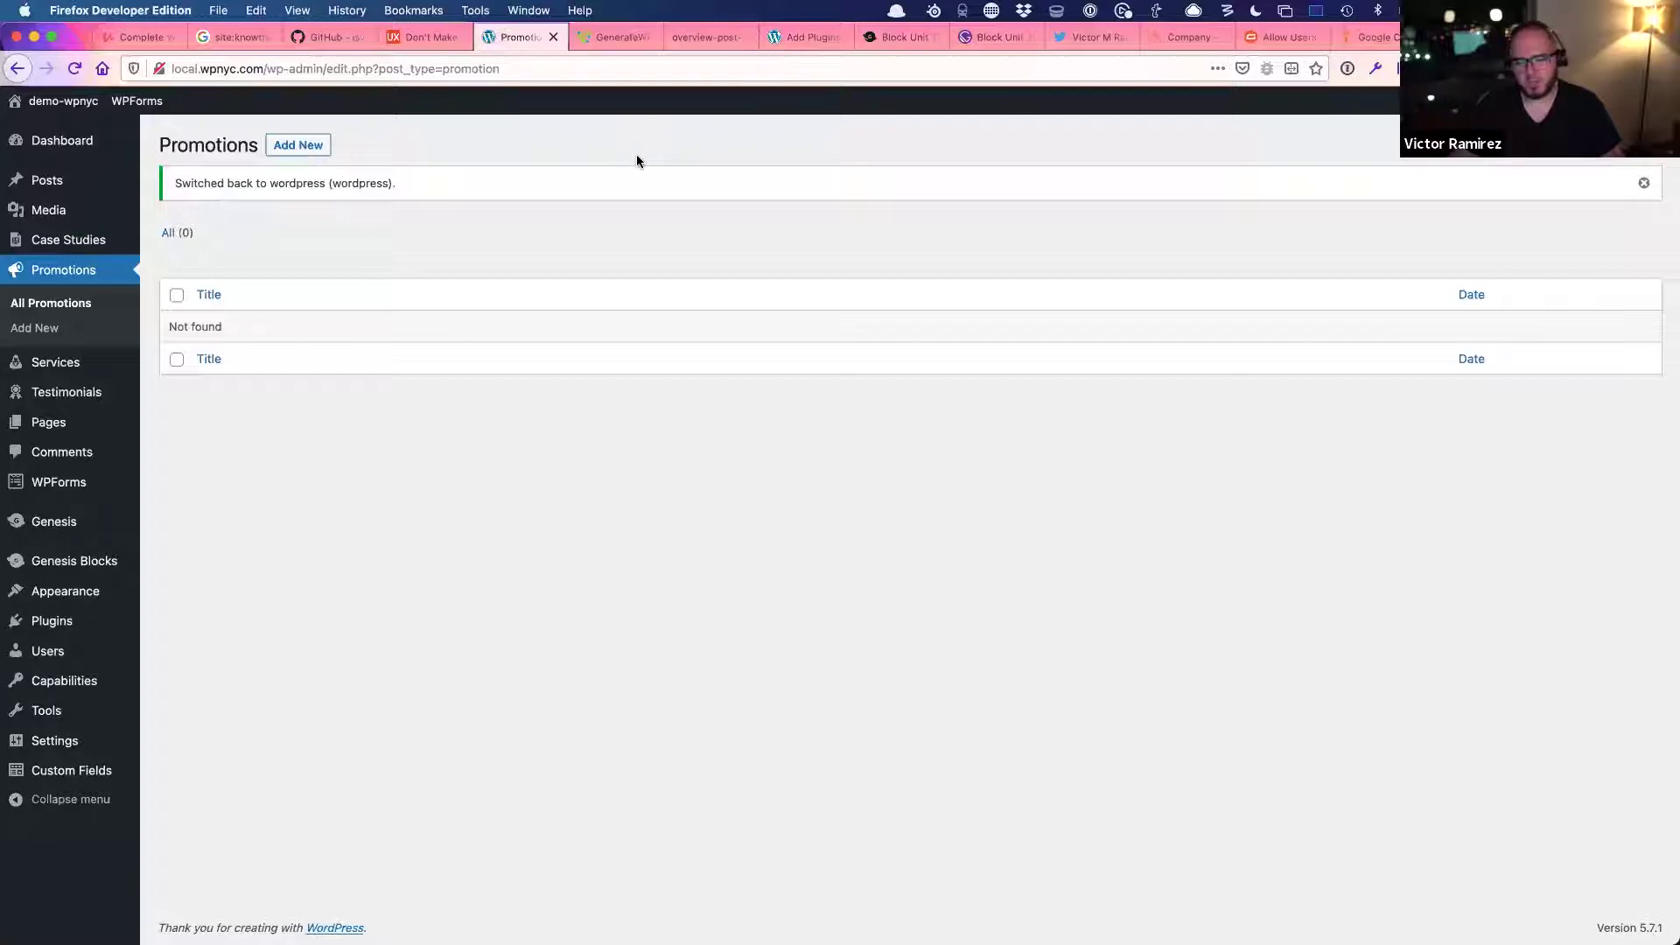
{"action": "key", "text": "super+Tab"}
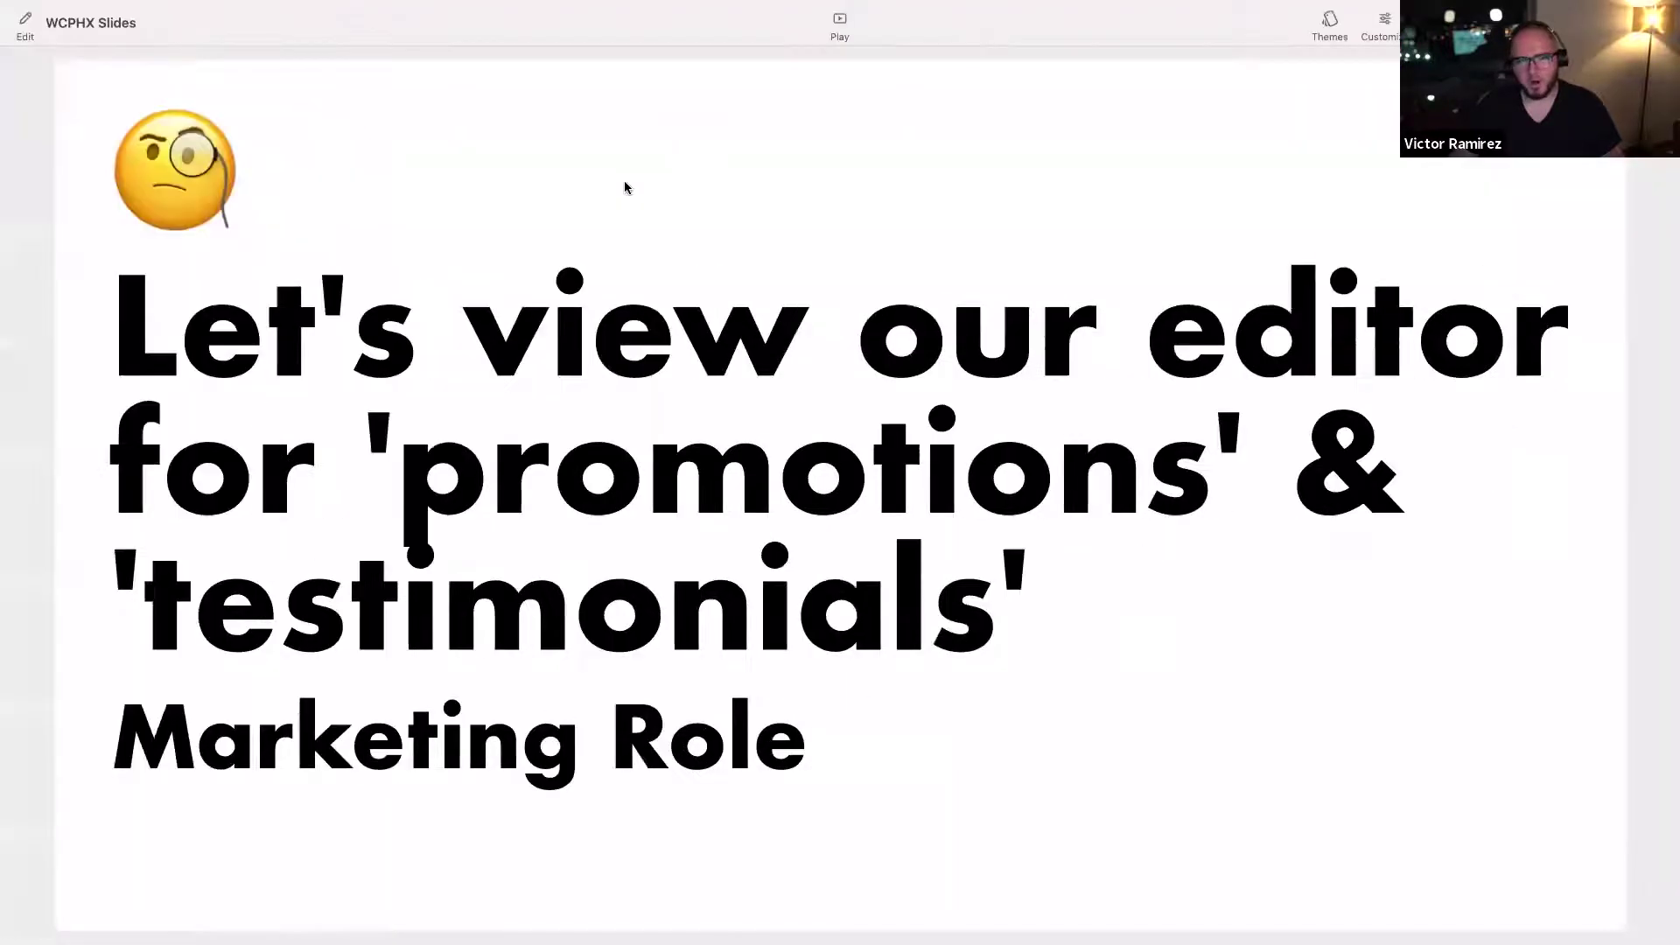
{"action": "key", "text": "Right"}
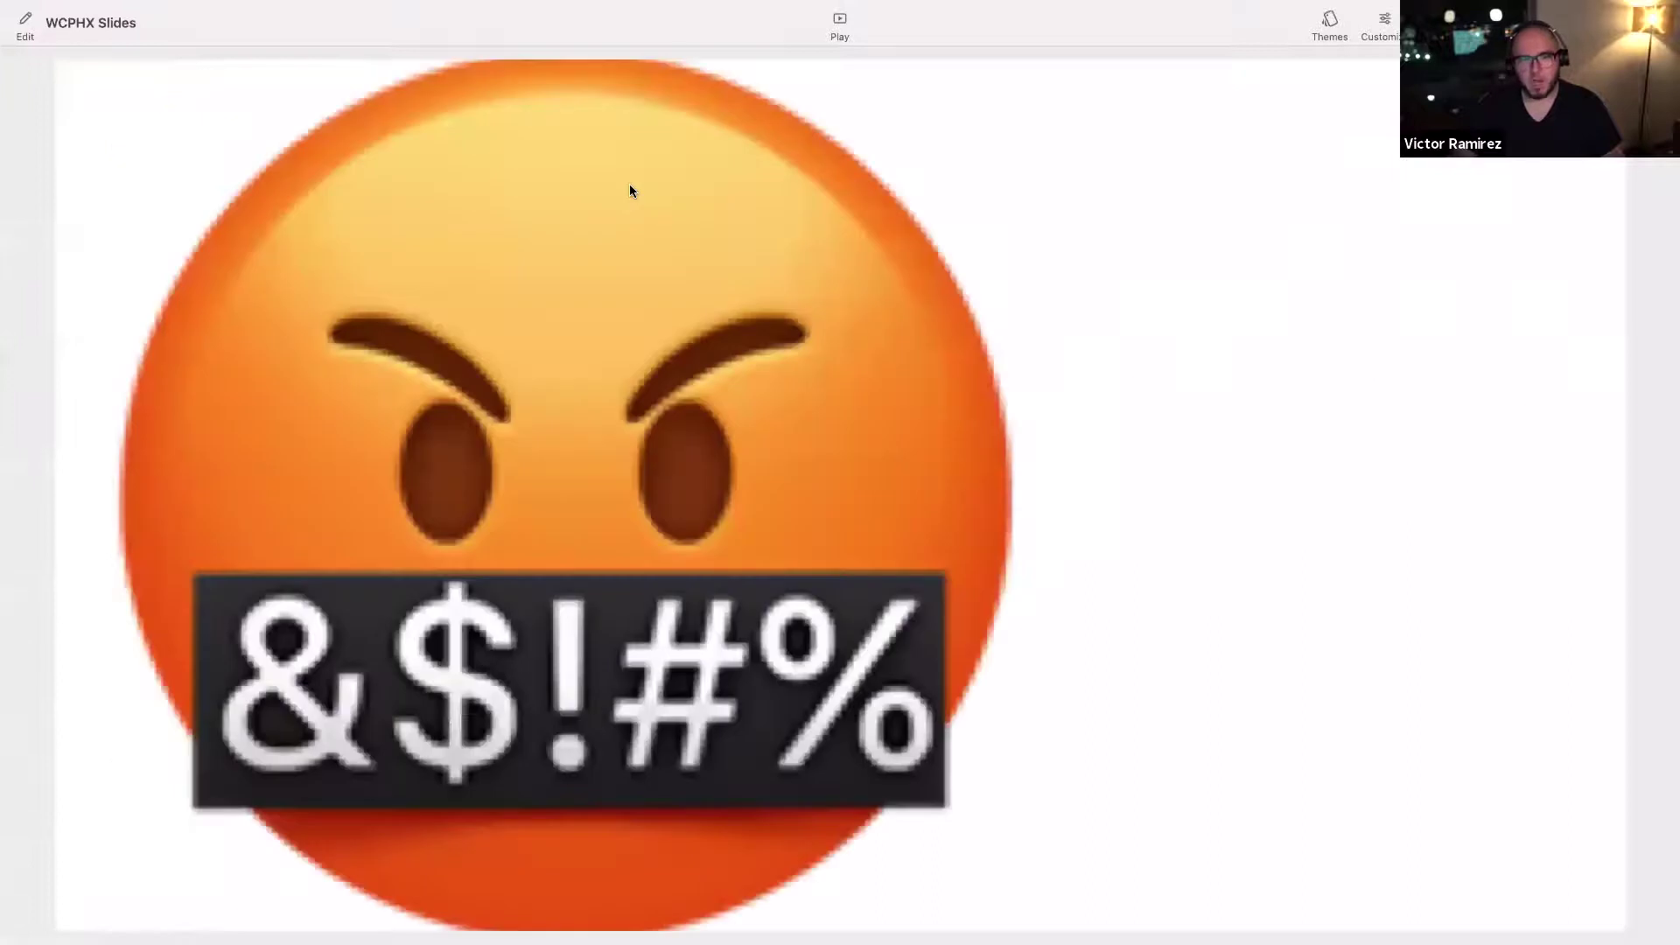
{"action": "key", "text": "Right"}
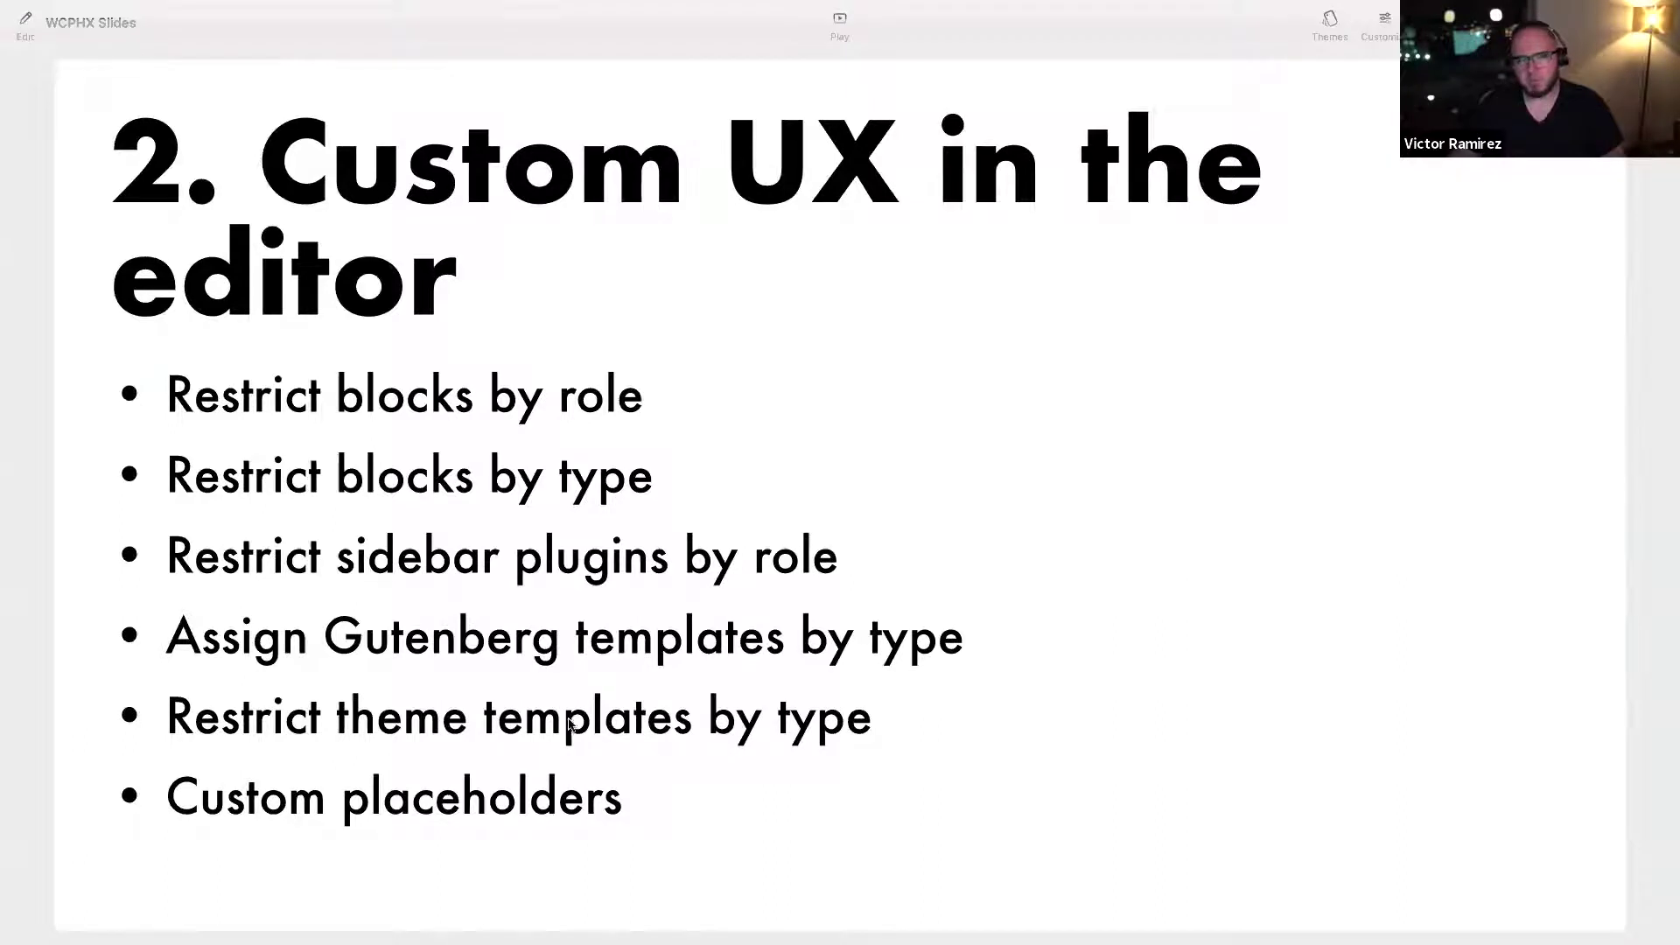
- Return to WordPress in Firefox, open the About Us page for editing and view its template options, keeping Default template
{"action": "key", "text": "super+Tab"}
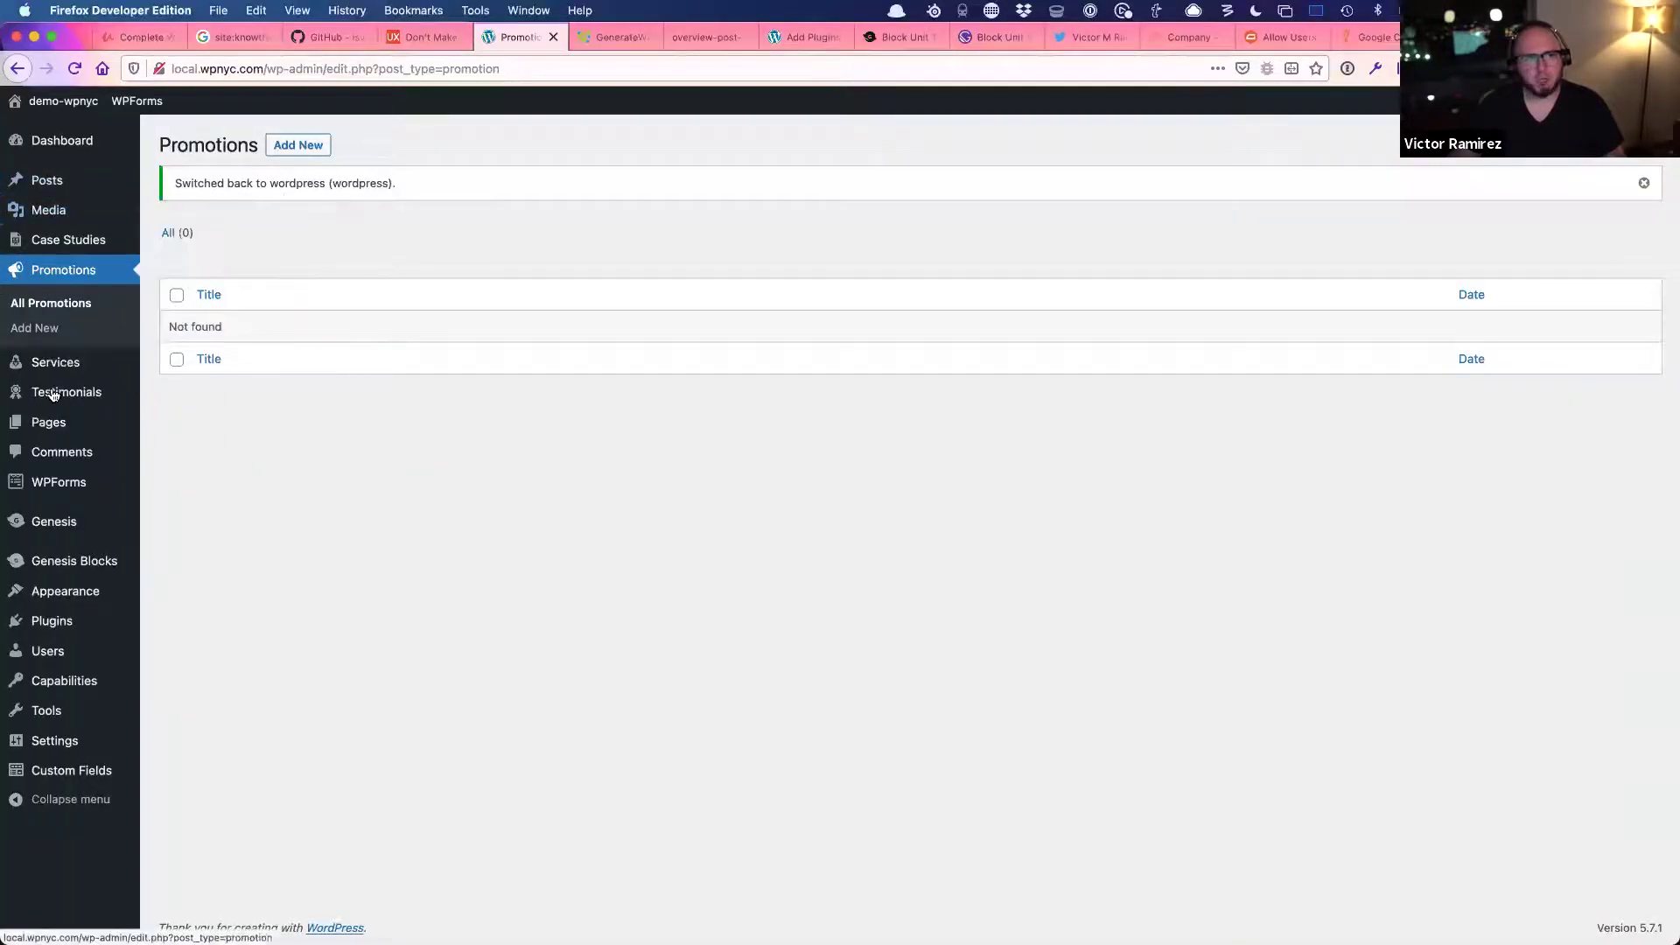
{"action": "left_click", "coordinate": [50, 423]}
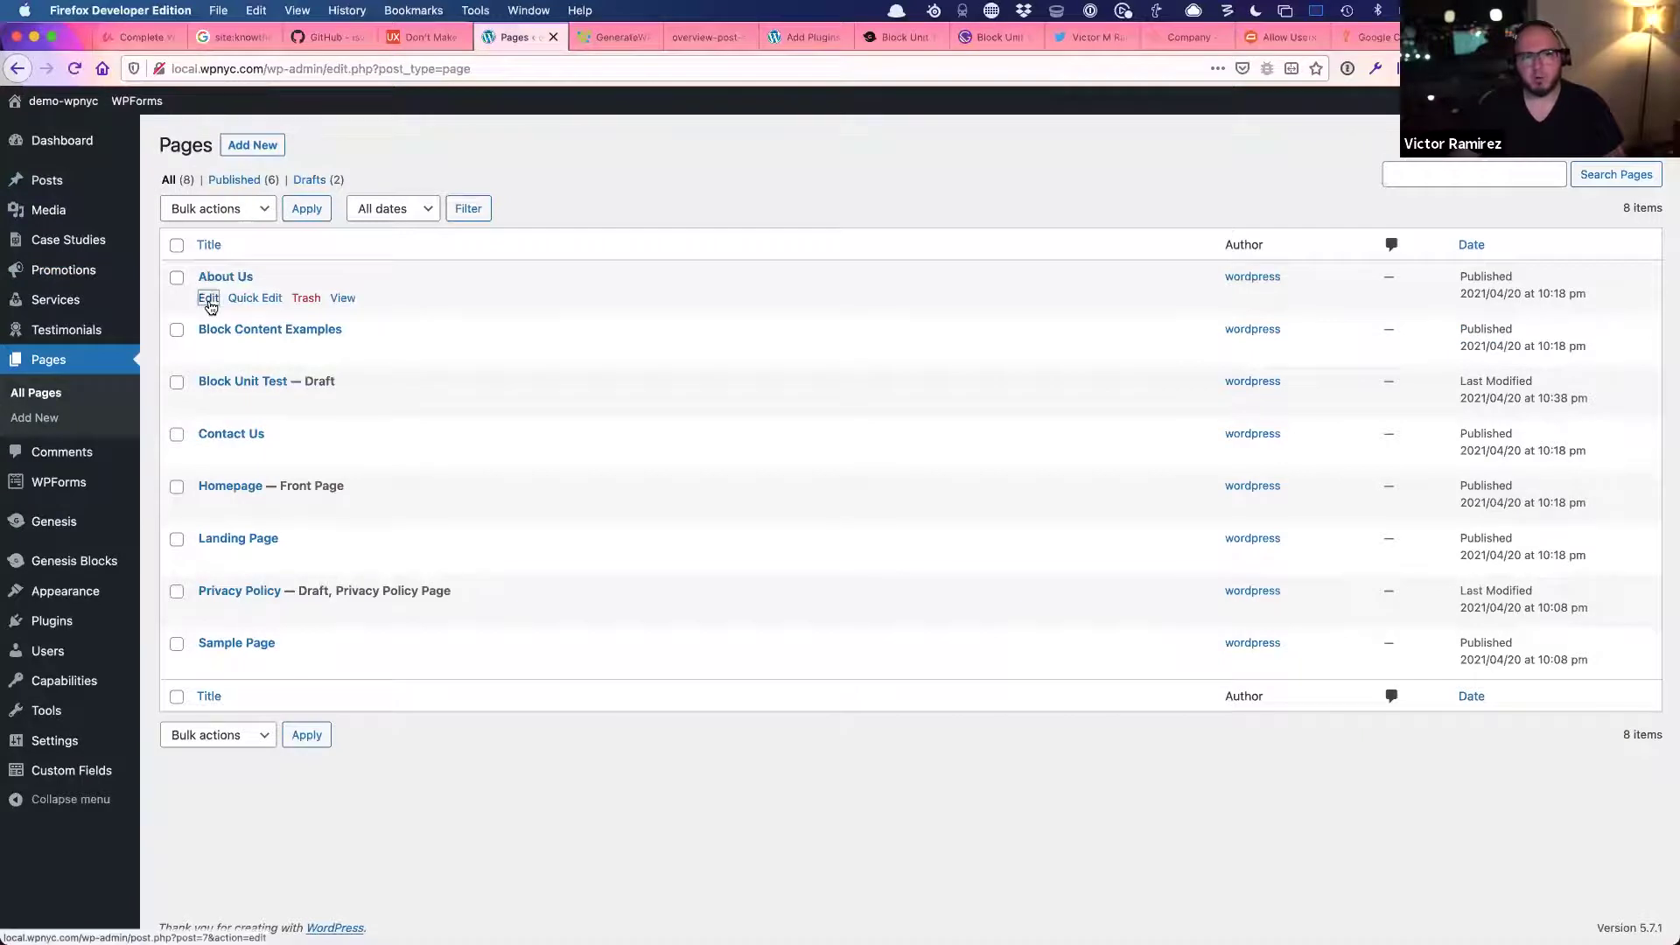
{"action": "left_click", "coordinate": [210, 301]}
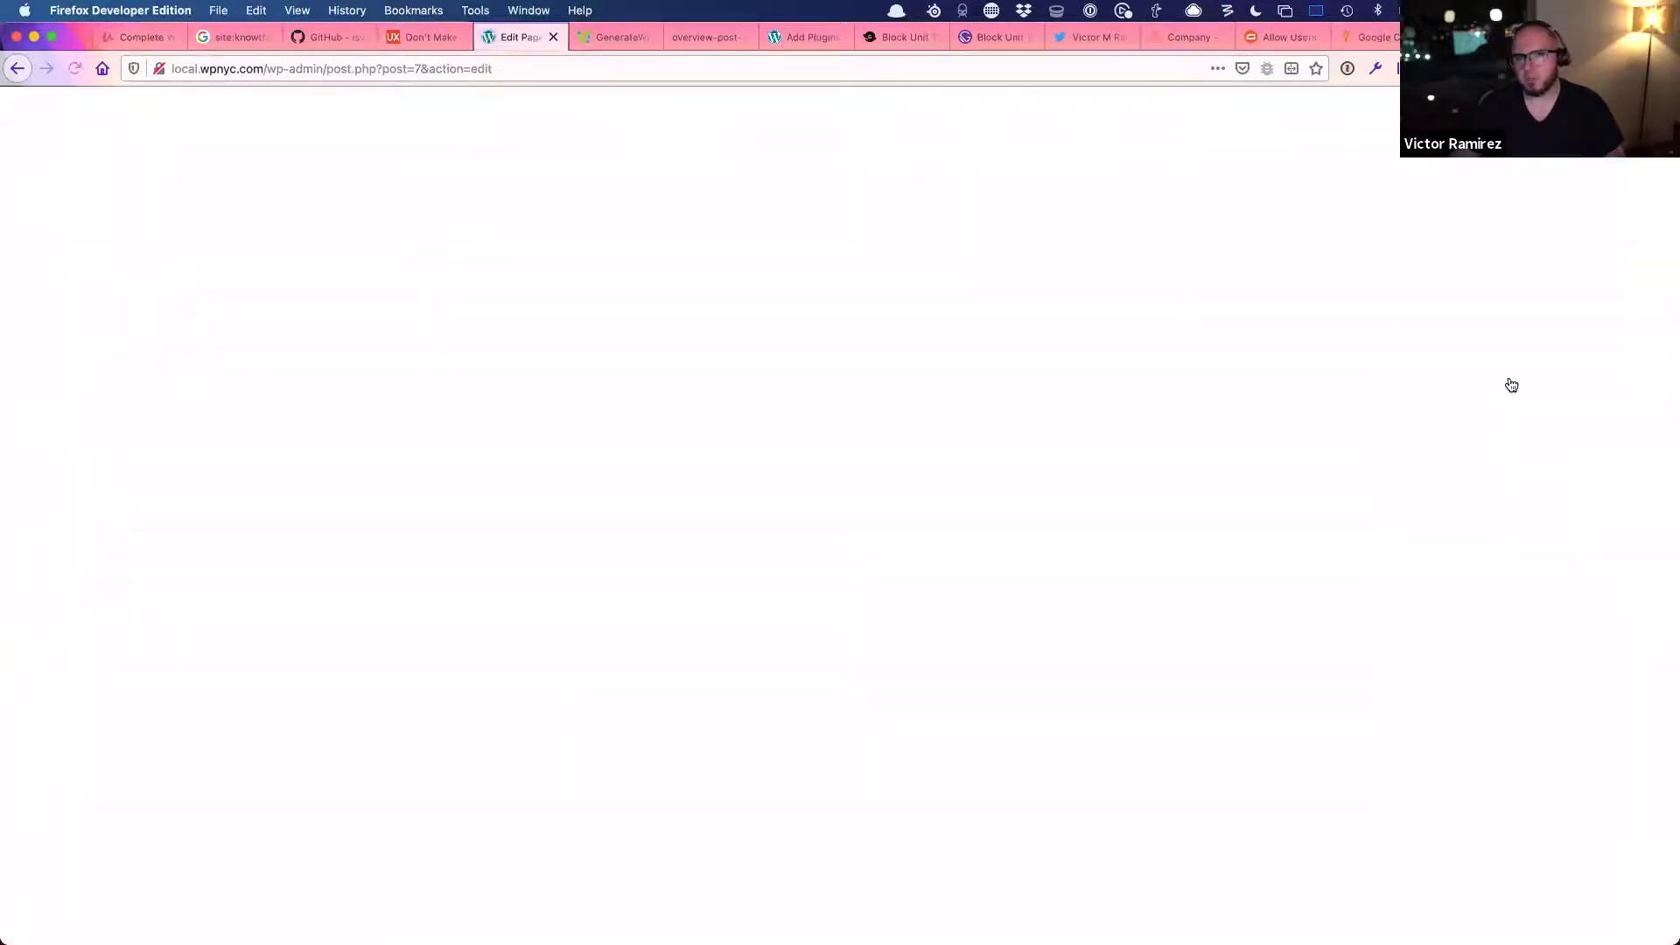
{"action": "left_click", "coordinate": [1548, 552]}
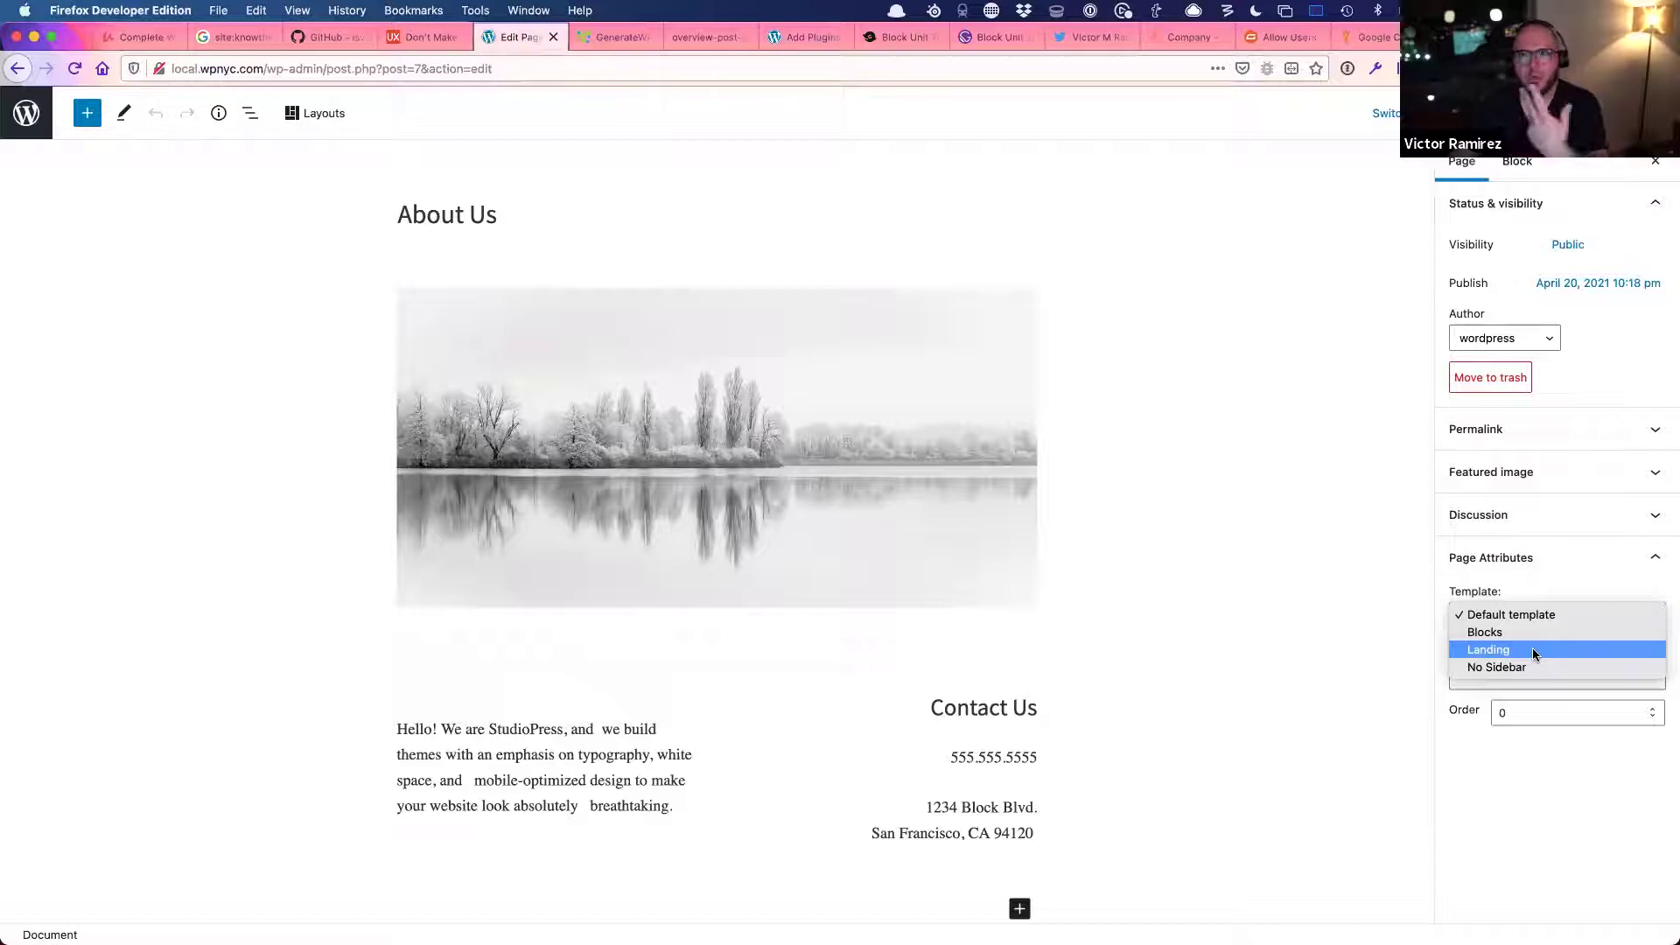
{"action": "left_click", "coordinate": [1483, 822]}
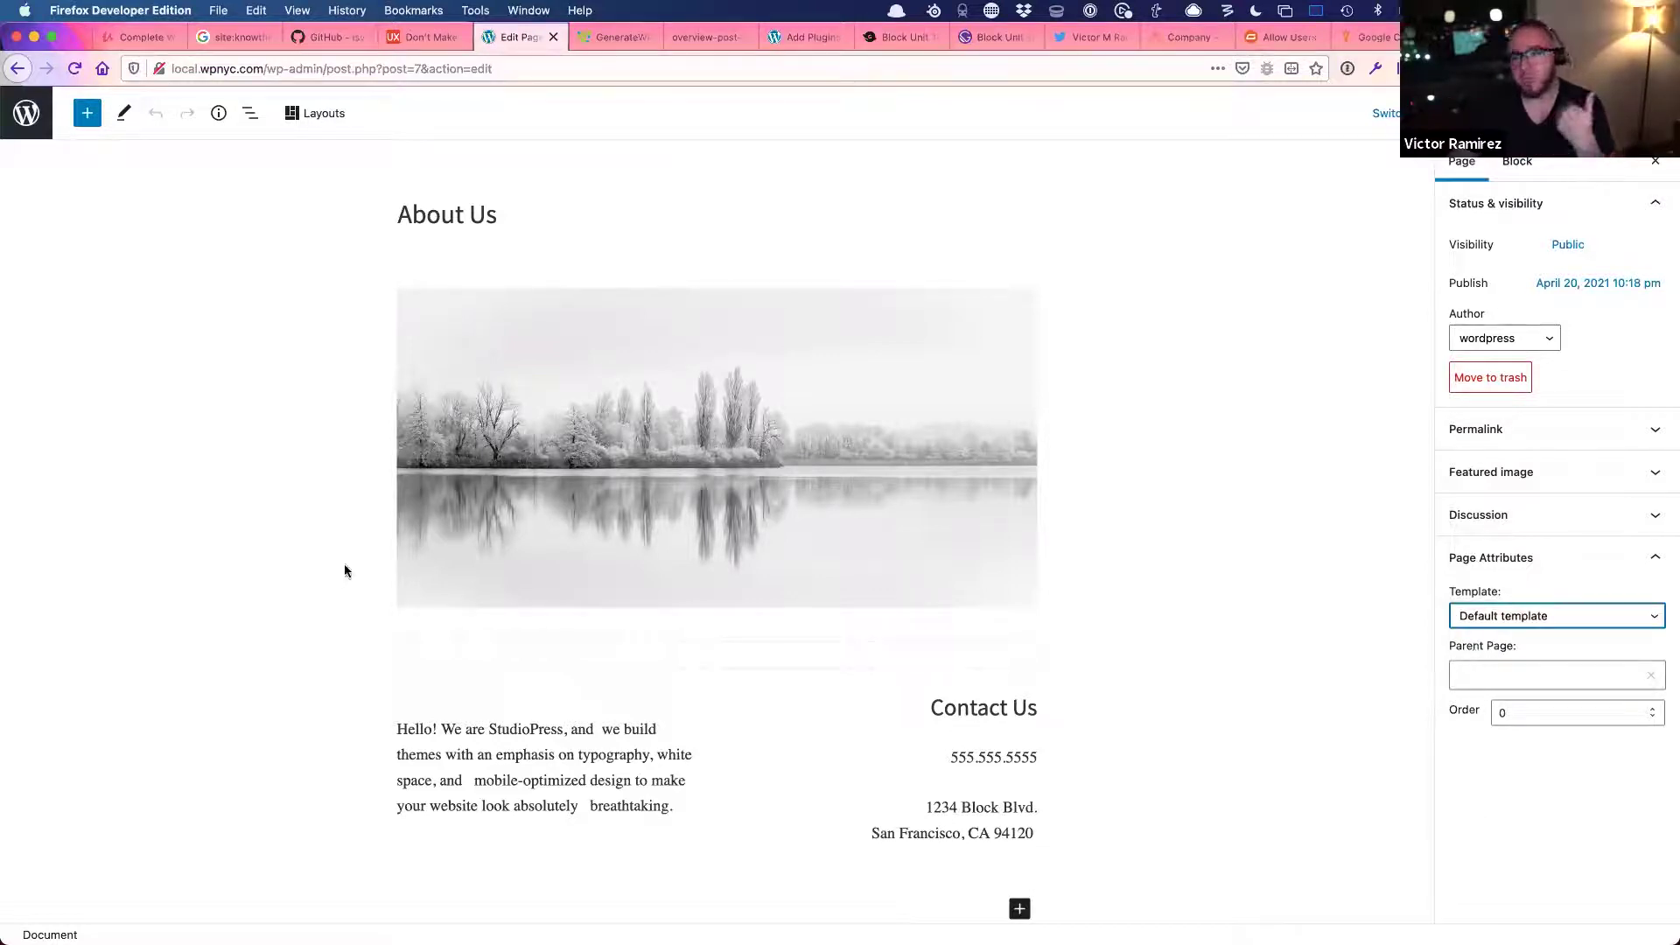
- Switch to the Deckset presentation and advance to the slide "3. Custom UX on the front end"
{"action": "key", "text": "ctrl+Up"}
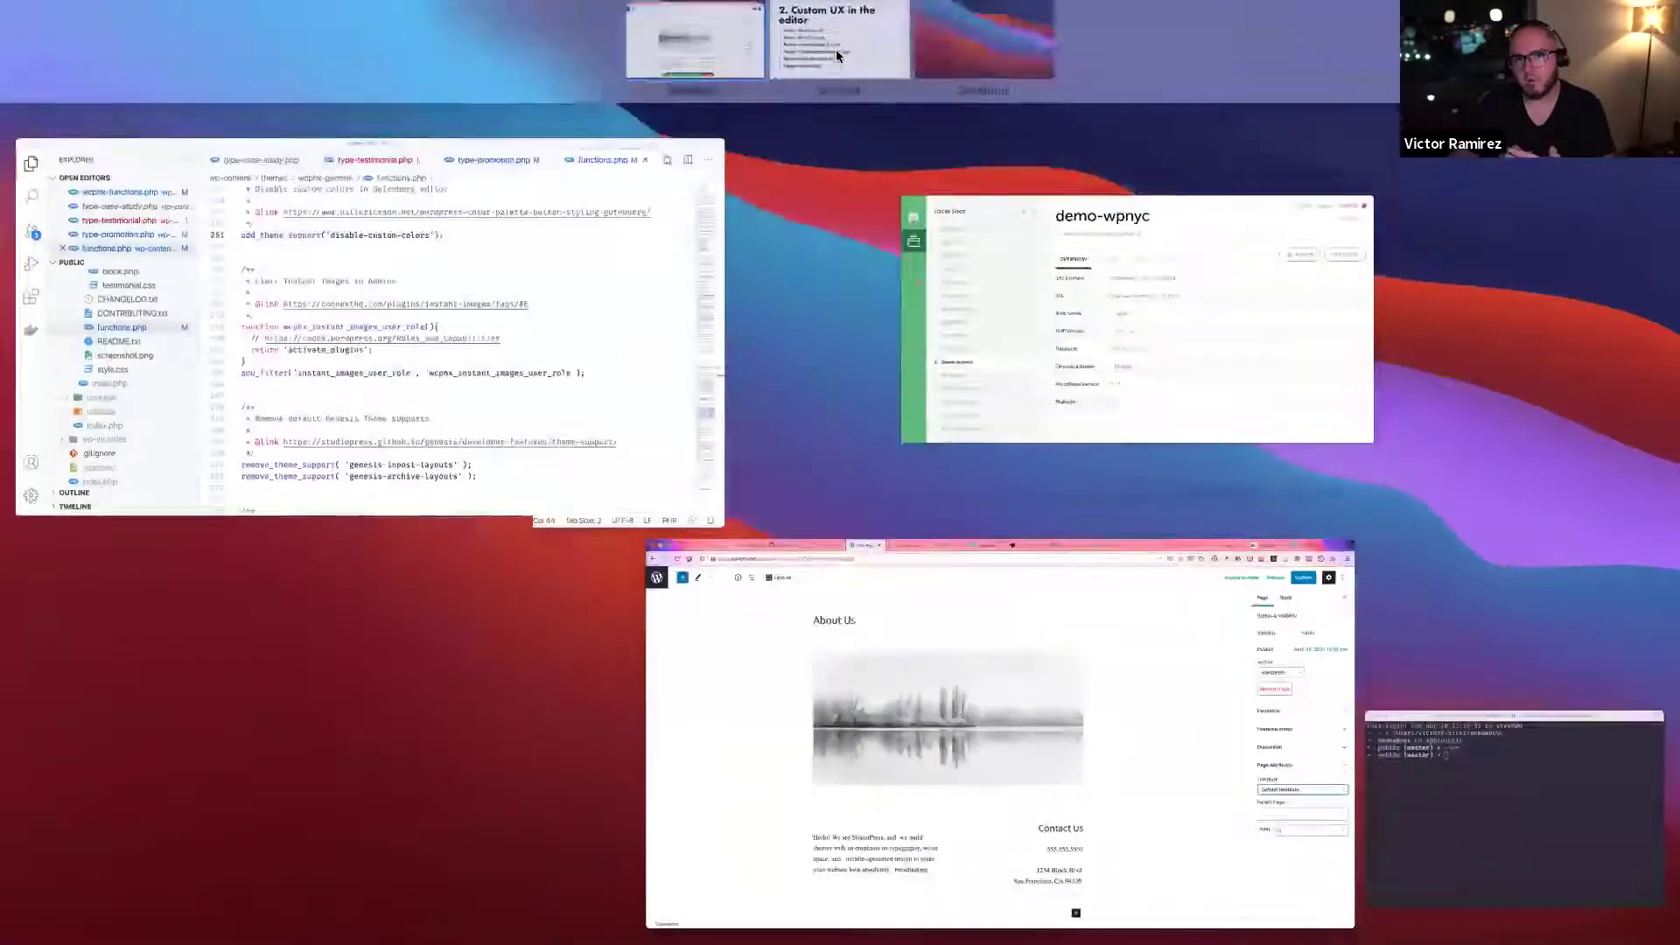
{"action": "left_click", "coordinate": [840, 51]}
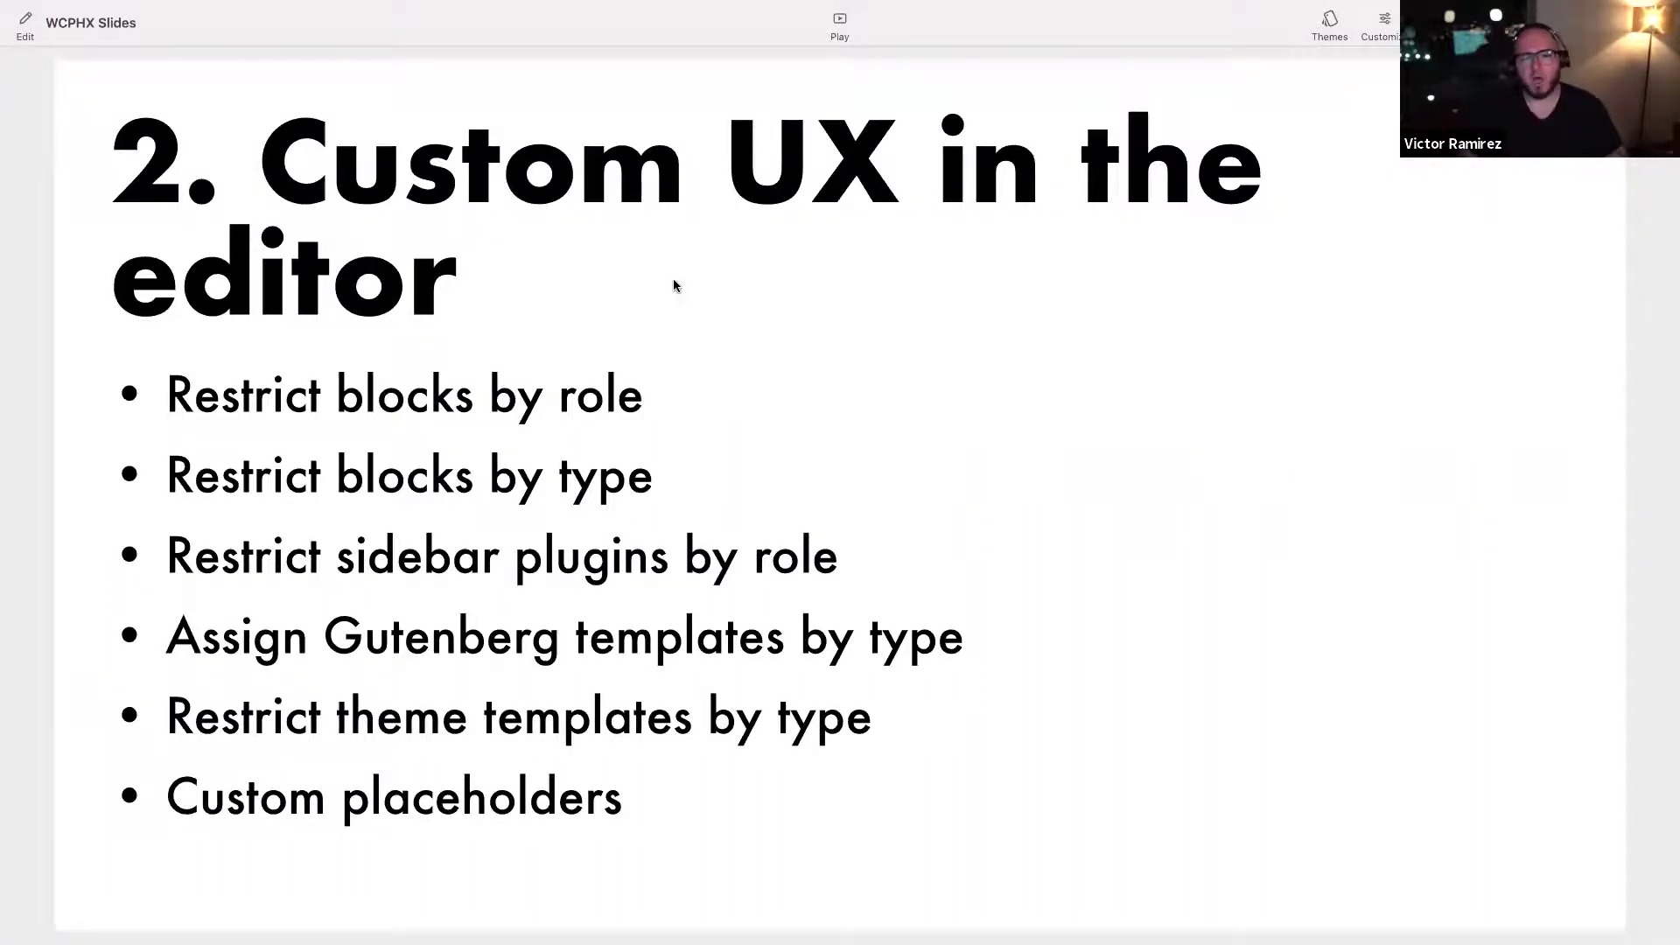
{"action": "key", "text": "Right"}
{"action": "key", "text": "Left"}
{"action": "key", "text": "Right"}
{"action": "key", "text": "Right"}
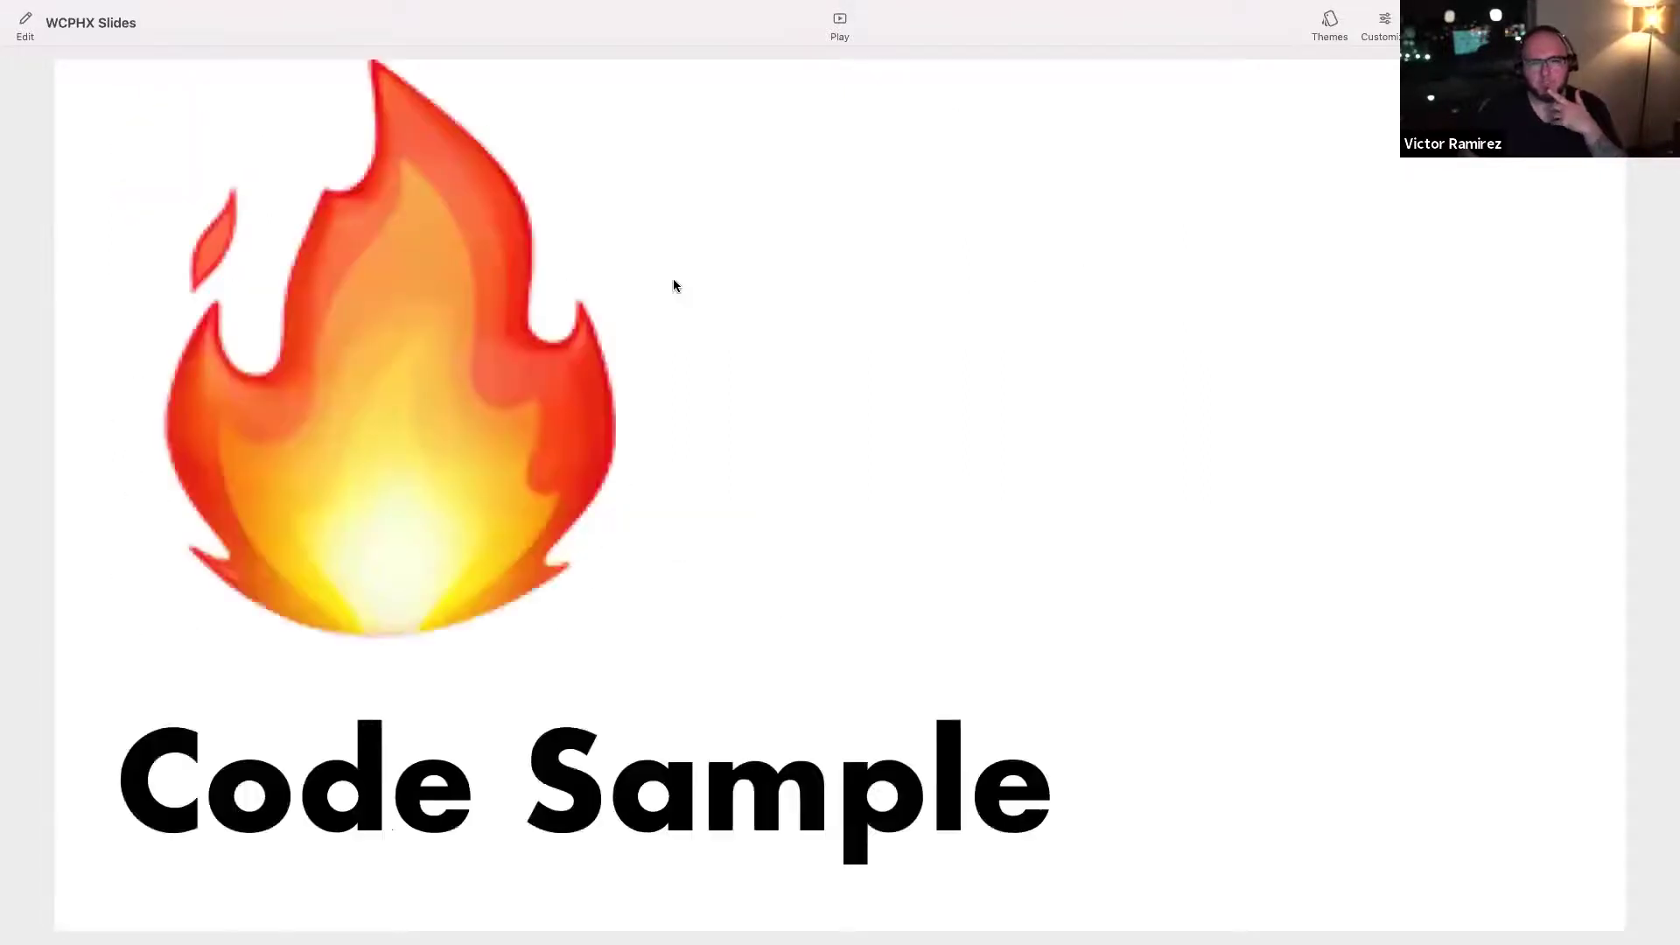
{"action": "key", "text": "Right"}
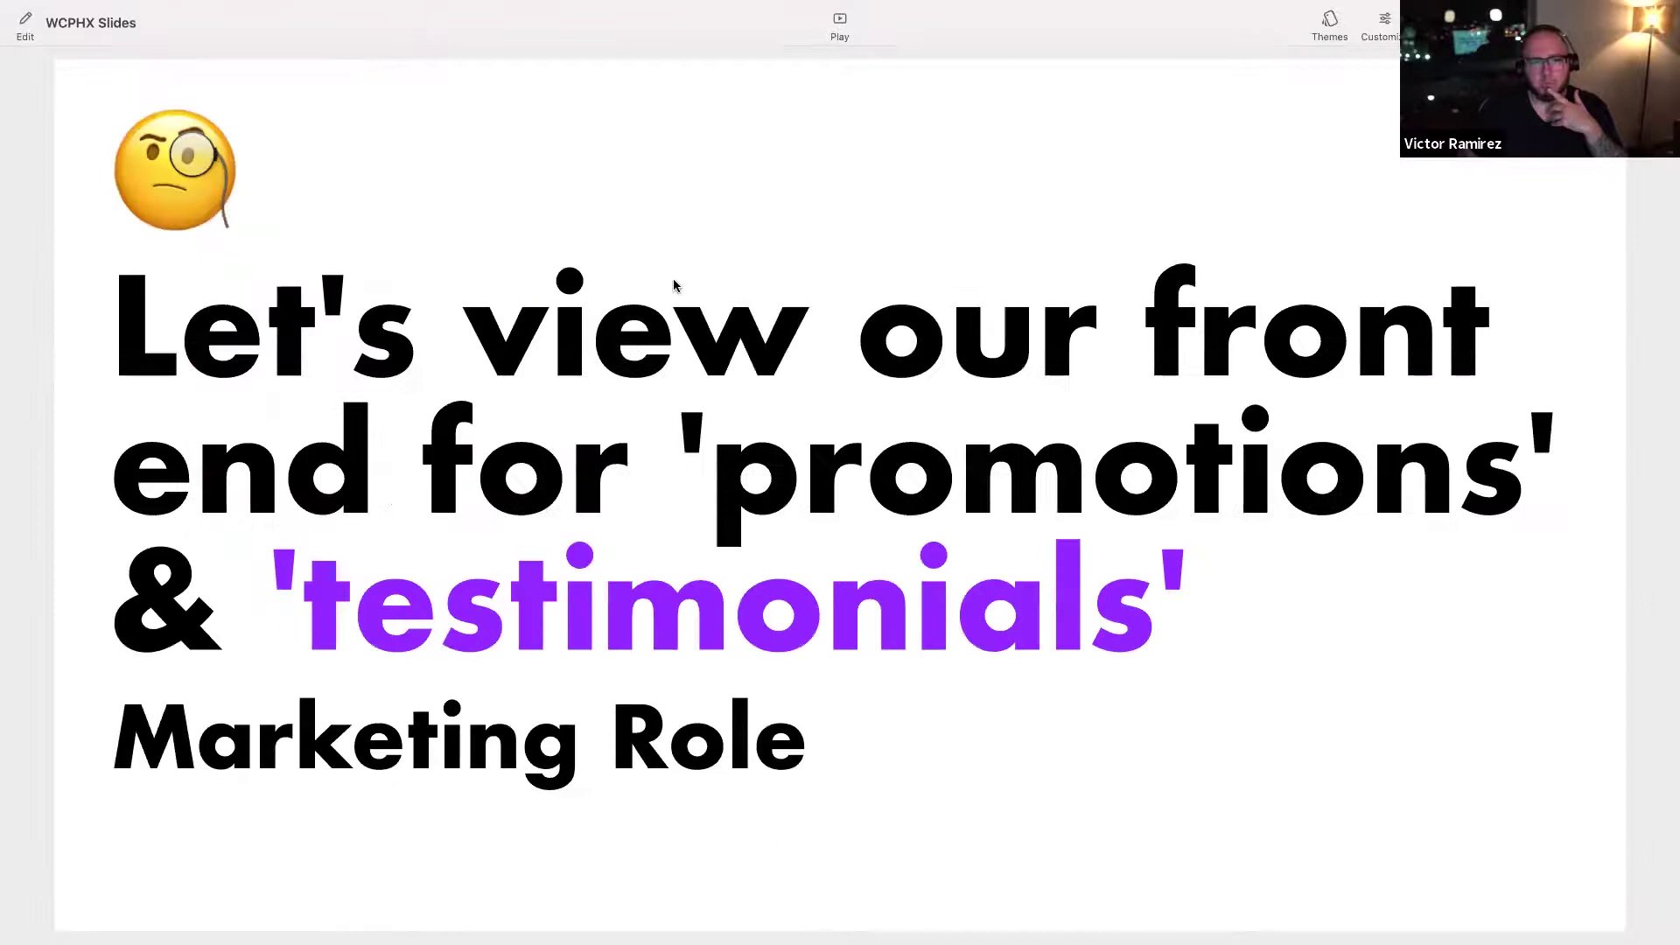
{"action": "key", "text": "Right"}
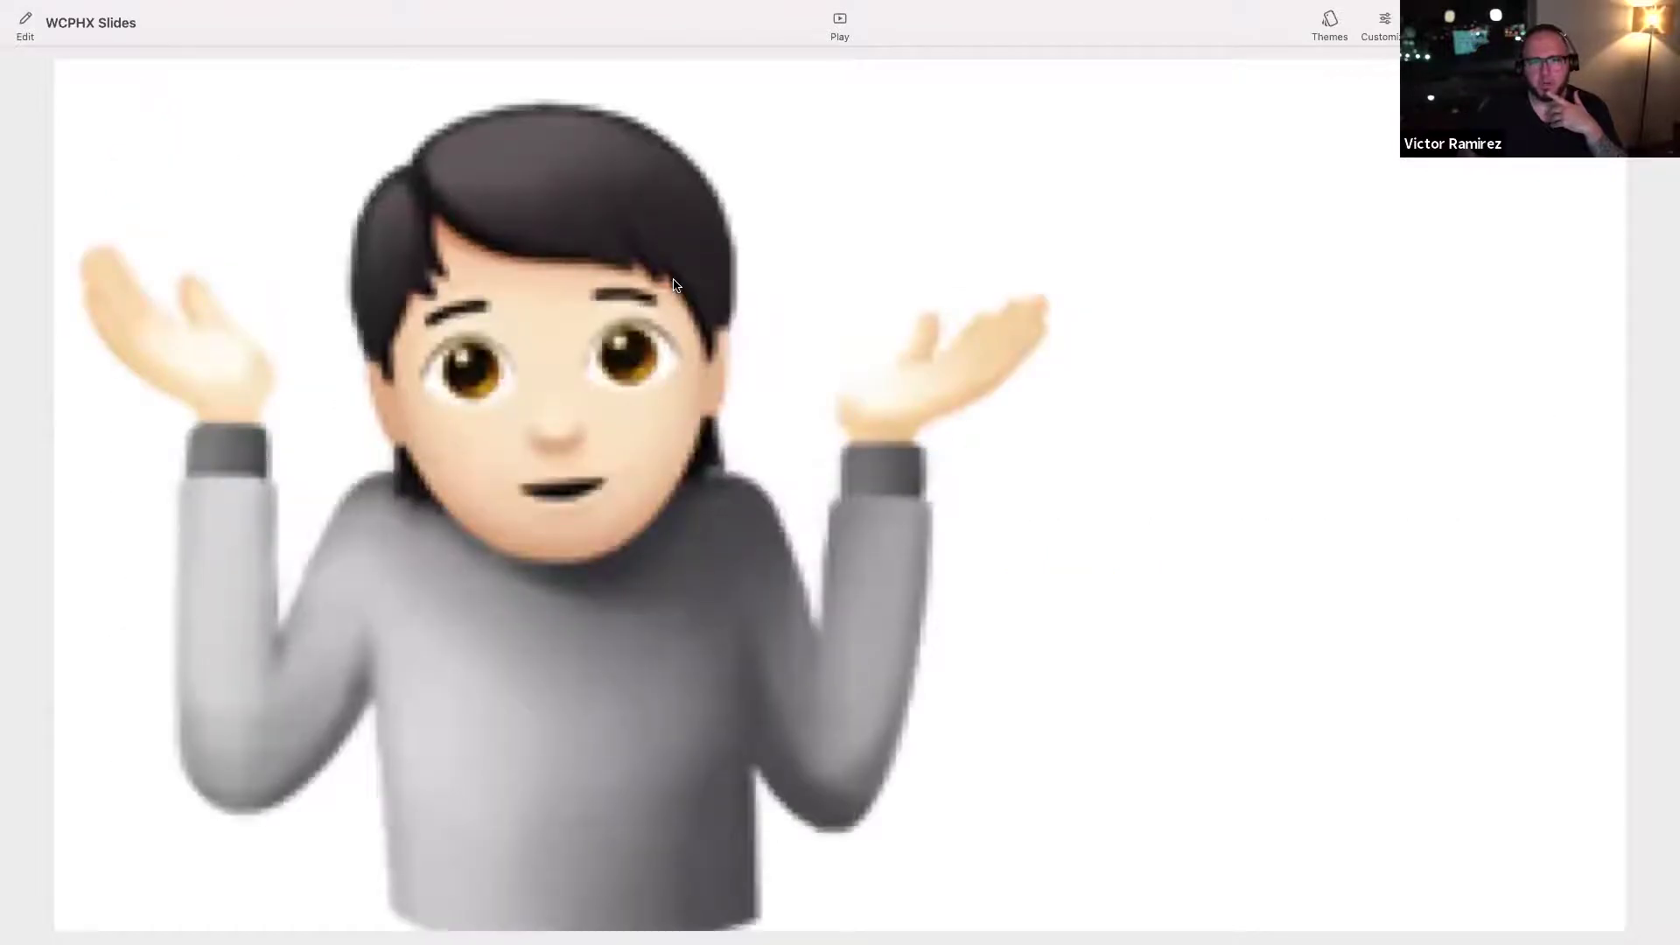
{"action": "key", "text": "Left"}
{"action": "key", "text": "Right"}
{"action": "key", "text": "Right"}
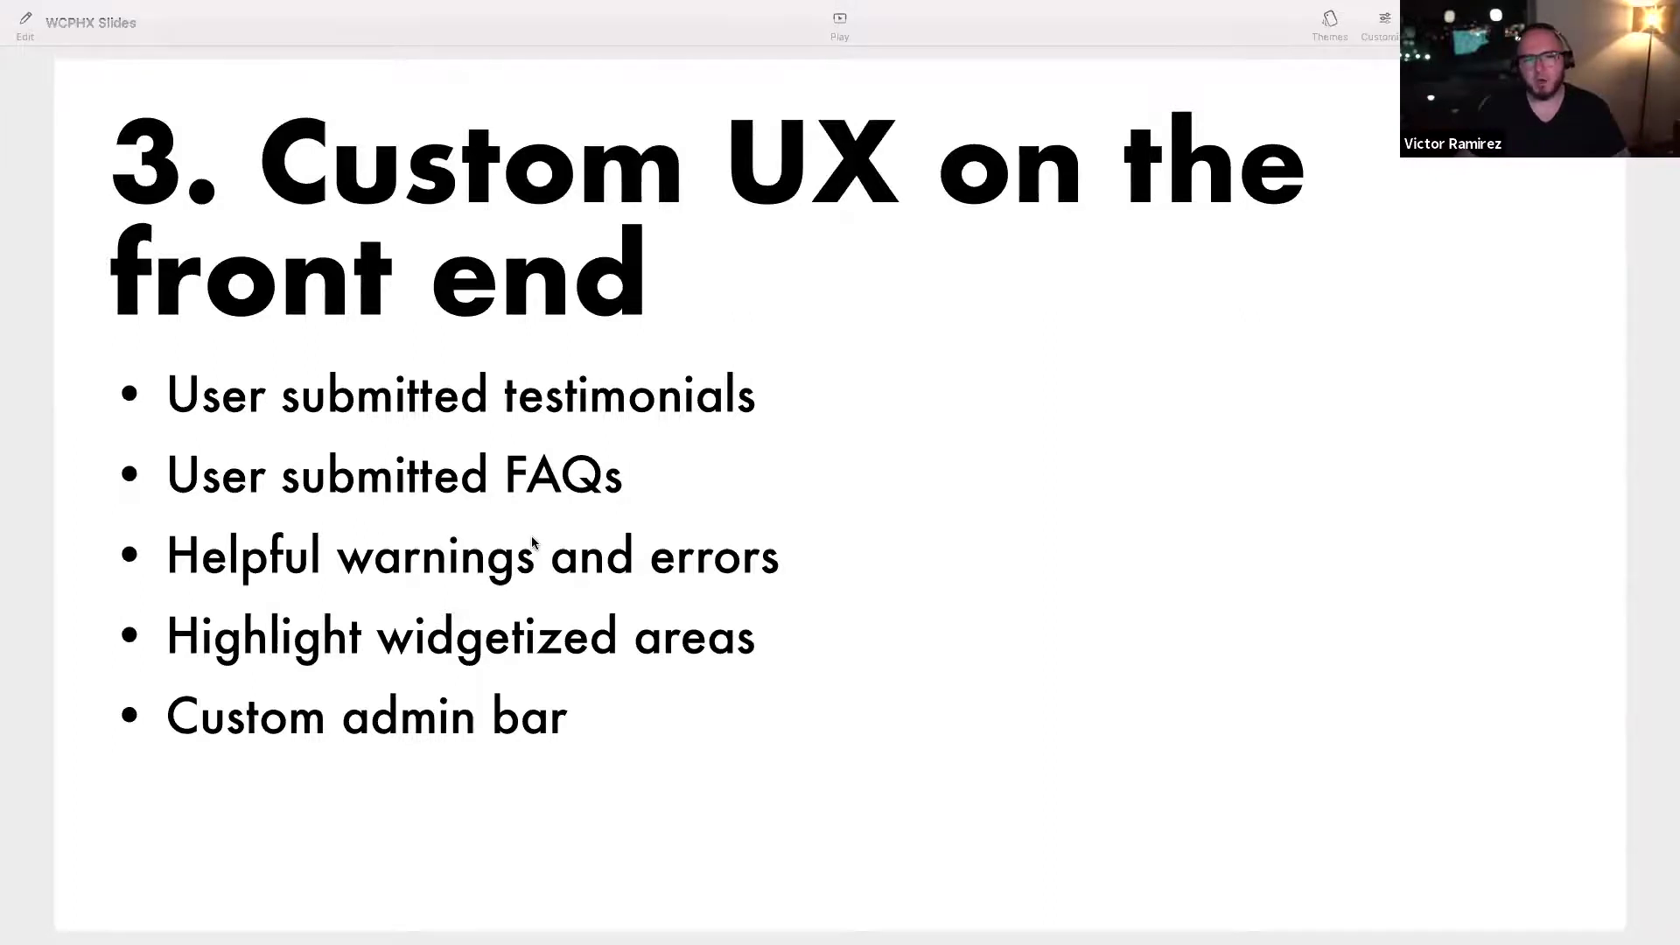
- Return to Firefox, place the Twitter thread's tab beside the page editor's tab and read the thread's opening posts on customizing Gutenberg
{"action": "key", "text": "ctrl+Left"}
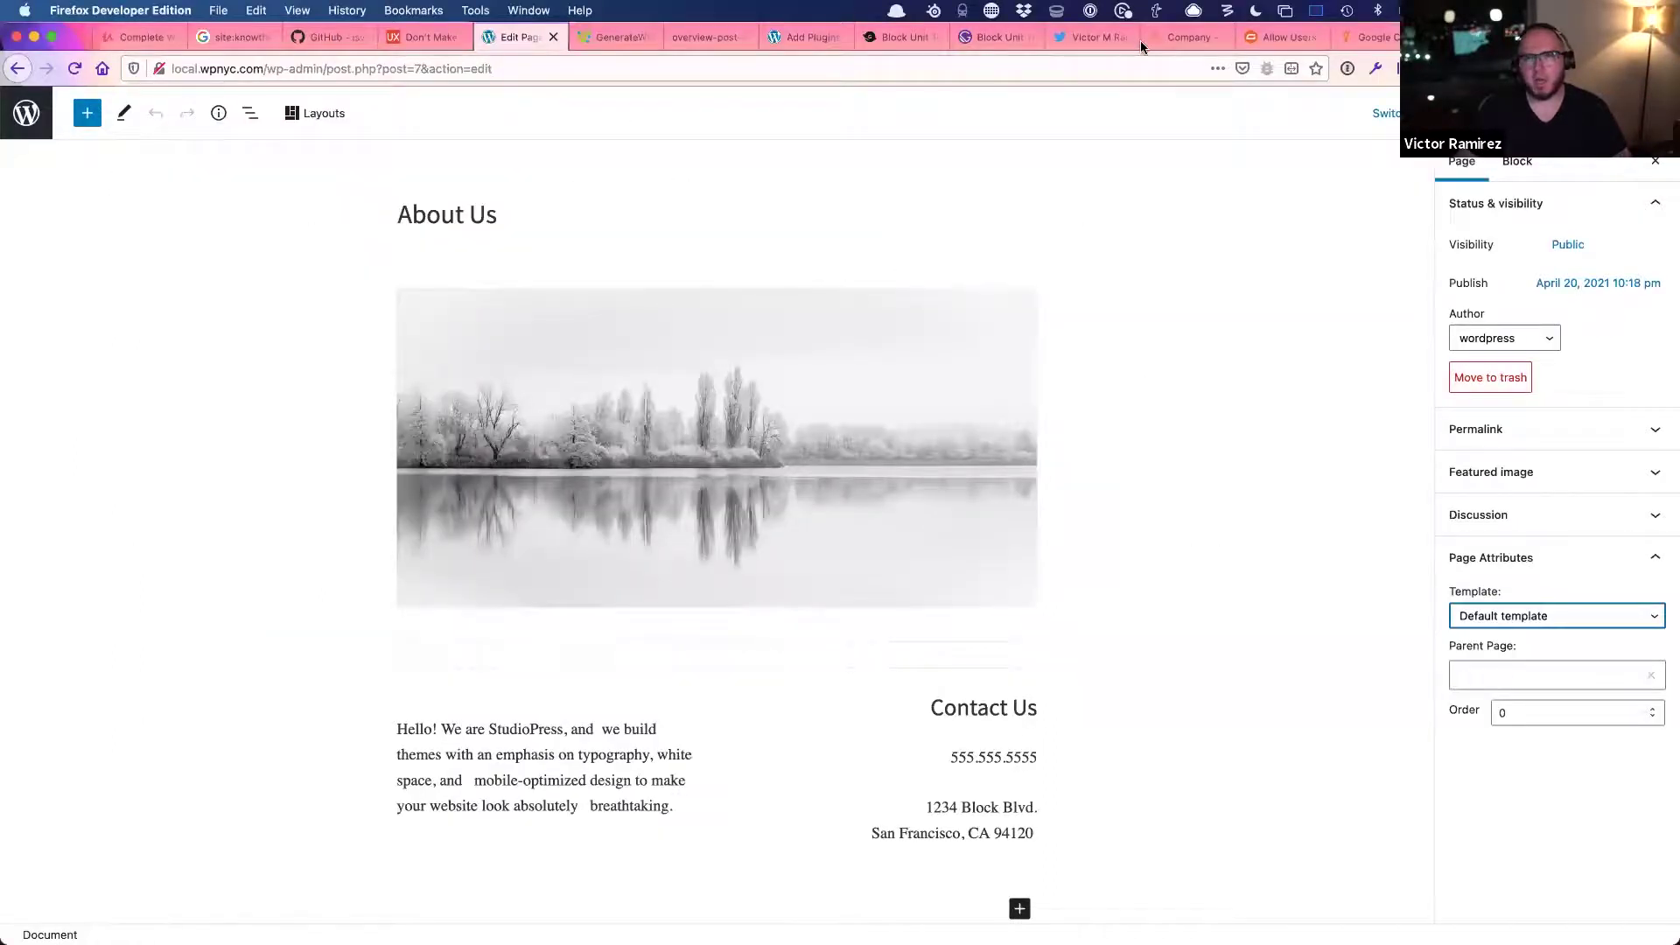
{"action": "left_click_drag", "start_coordinate": [1093, 36], "coordinate": [627, 49]}
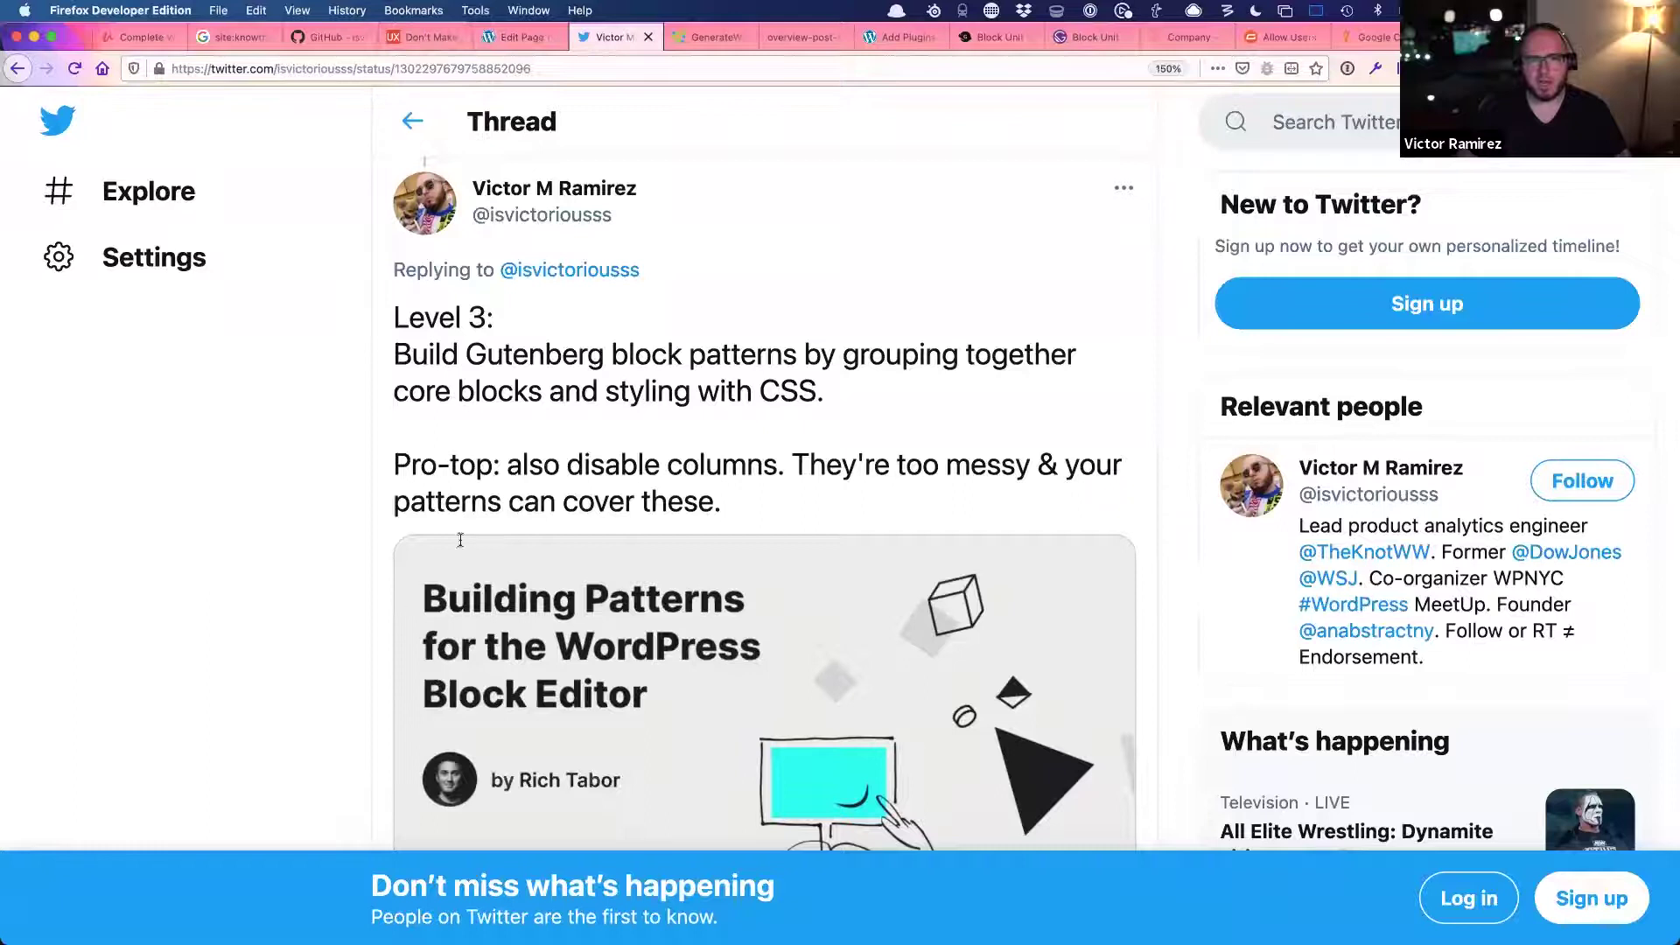
{"action": "scroll", "coordinate": [416, 588], "scroll_direction": "up", "scroll_amount": 15}
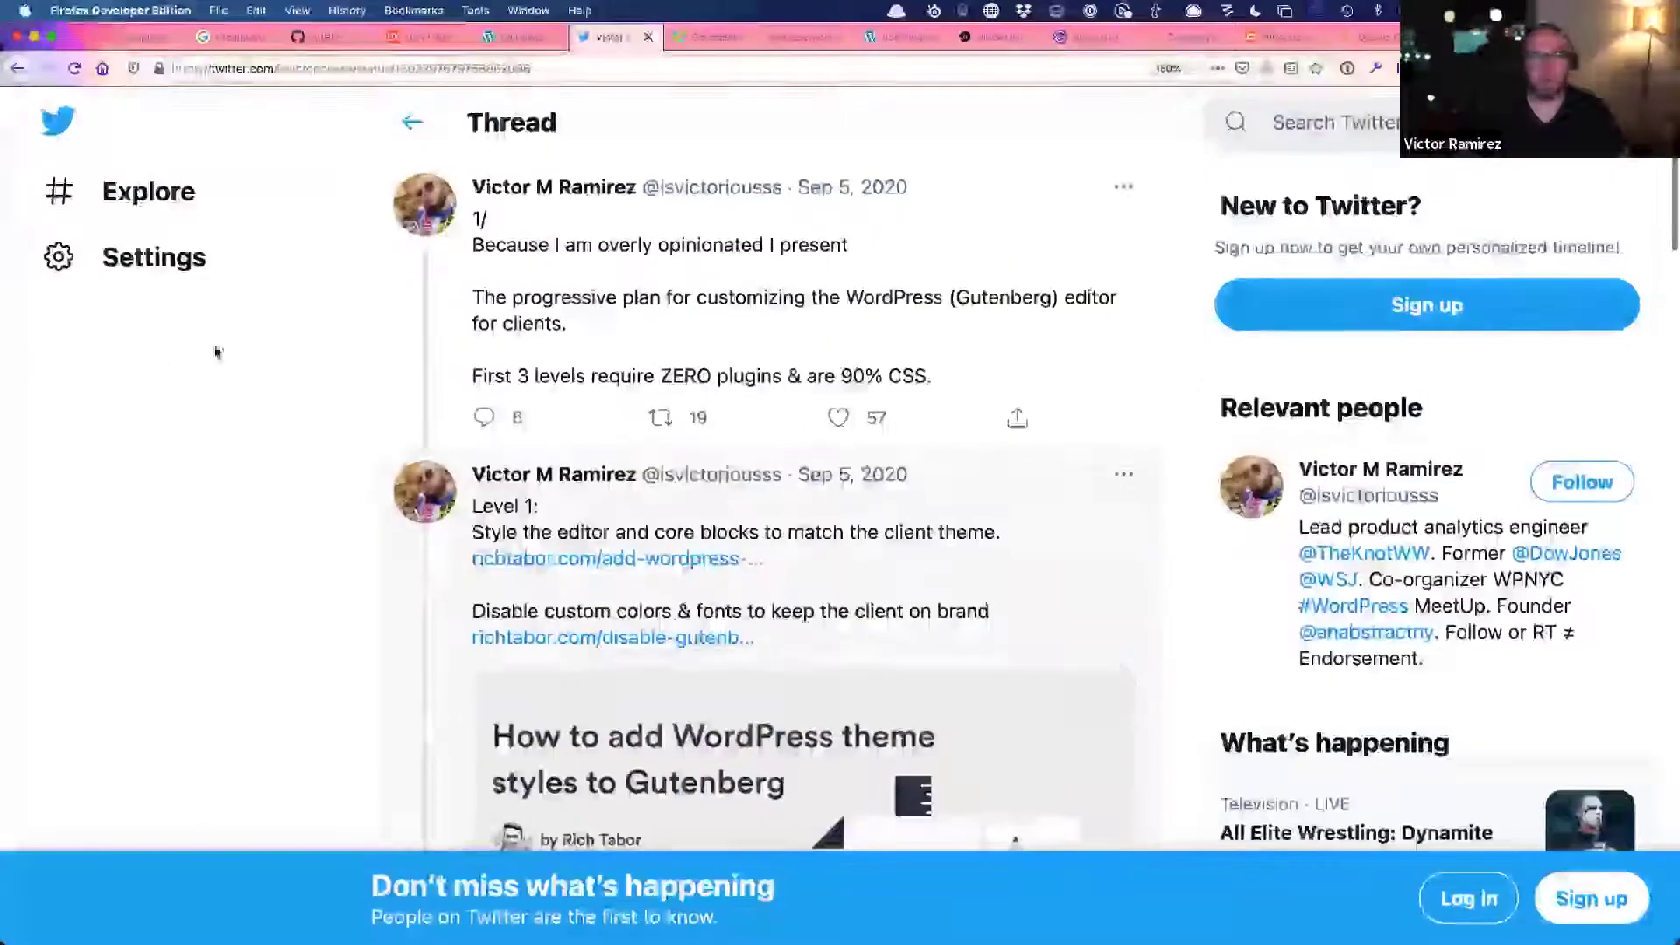
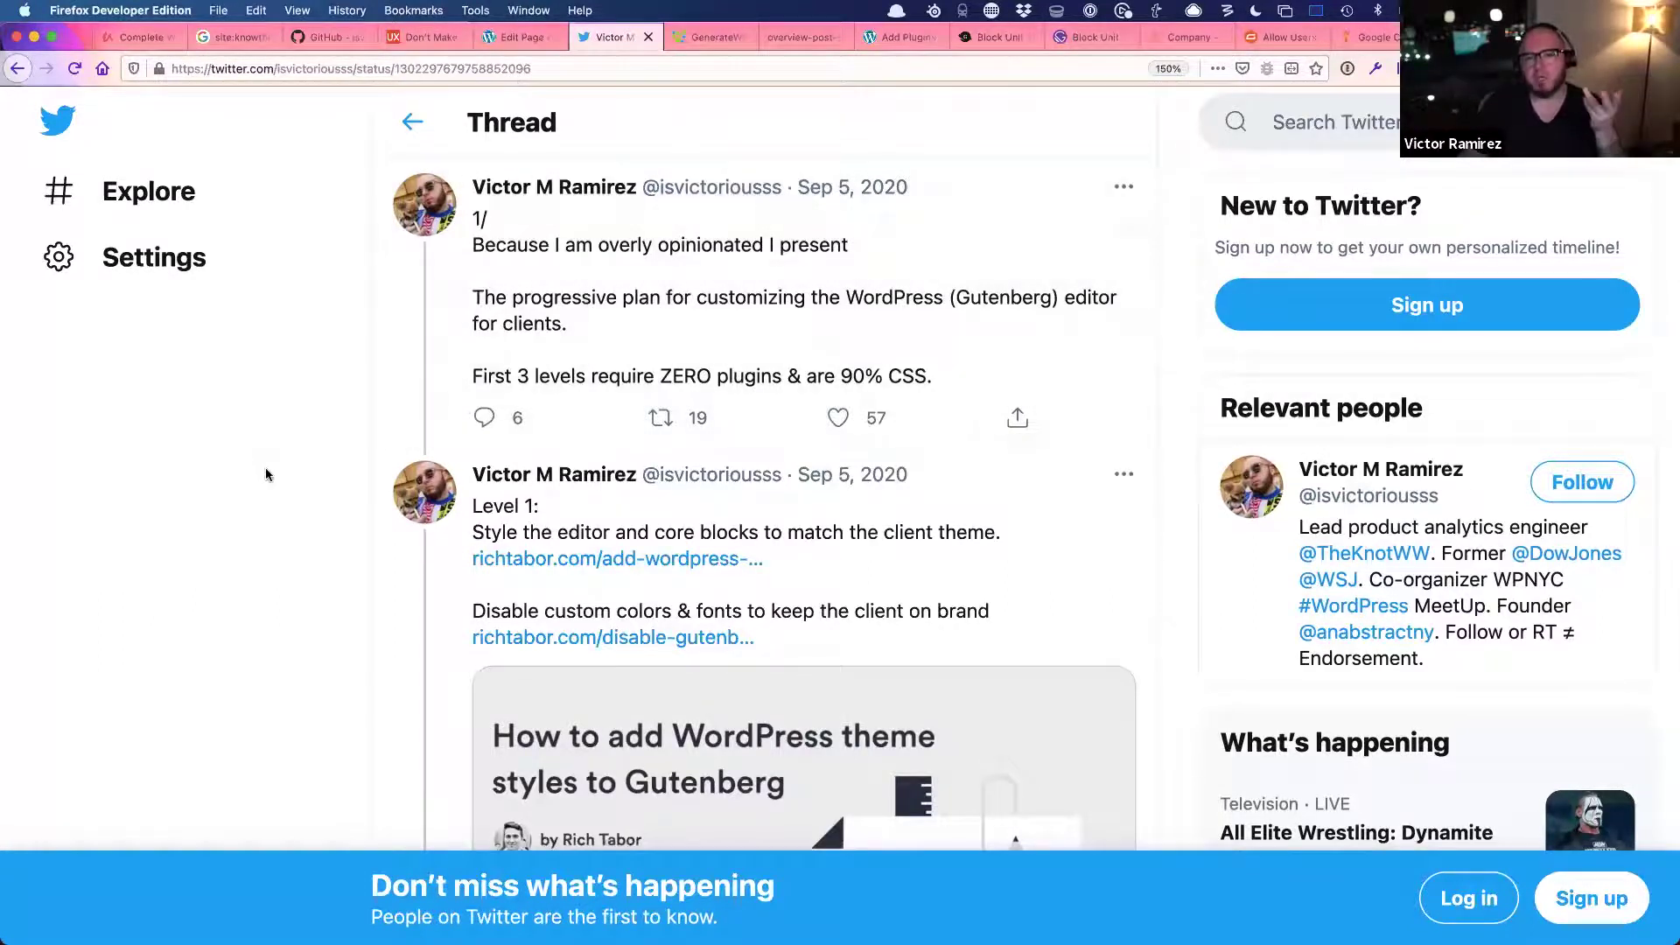
{"action": "scroll", "coordinate": [274, 472], "scroll_direction": "down", "scroll_amount": 3}
{"action": "scroll", "coordinate": [274, 473], "scroll_direction": "up", "scroll_amount": 3}
- Add a heading block reading "This is a block that is a heading" at the end of the About Us page and collapse its typography settings
{"action": "left_click", "coordinate": [518, 37]}
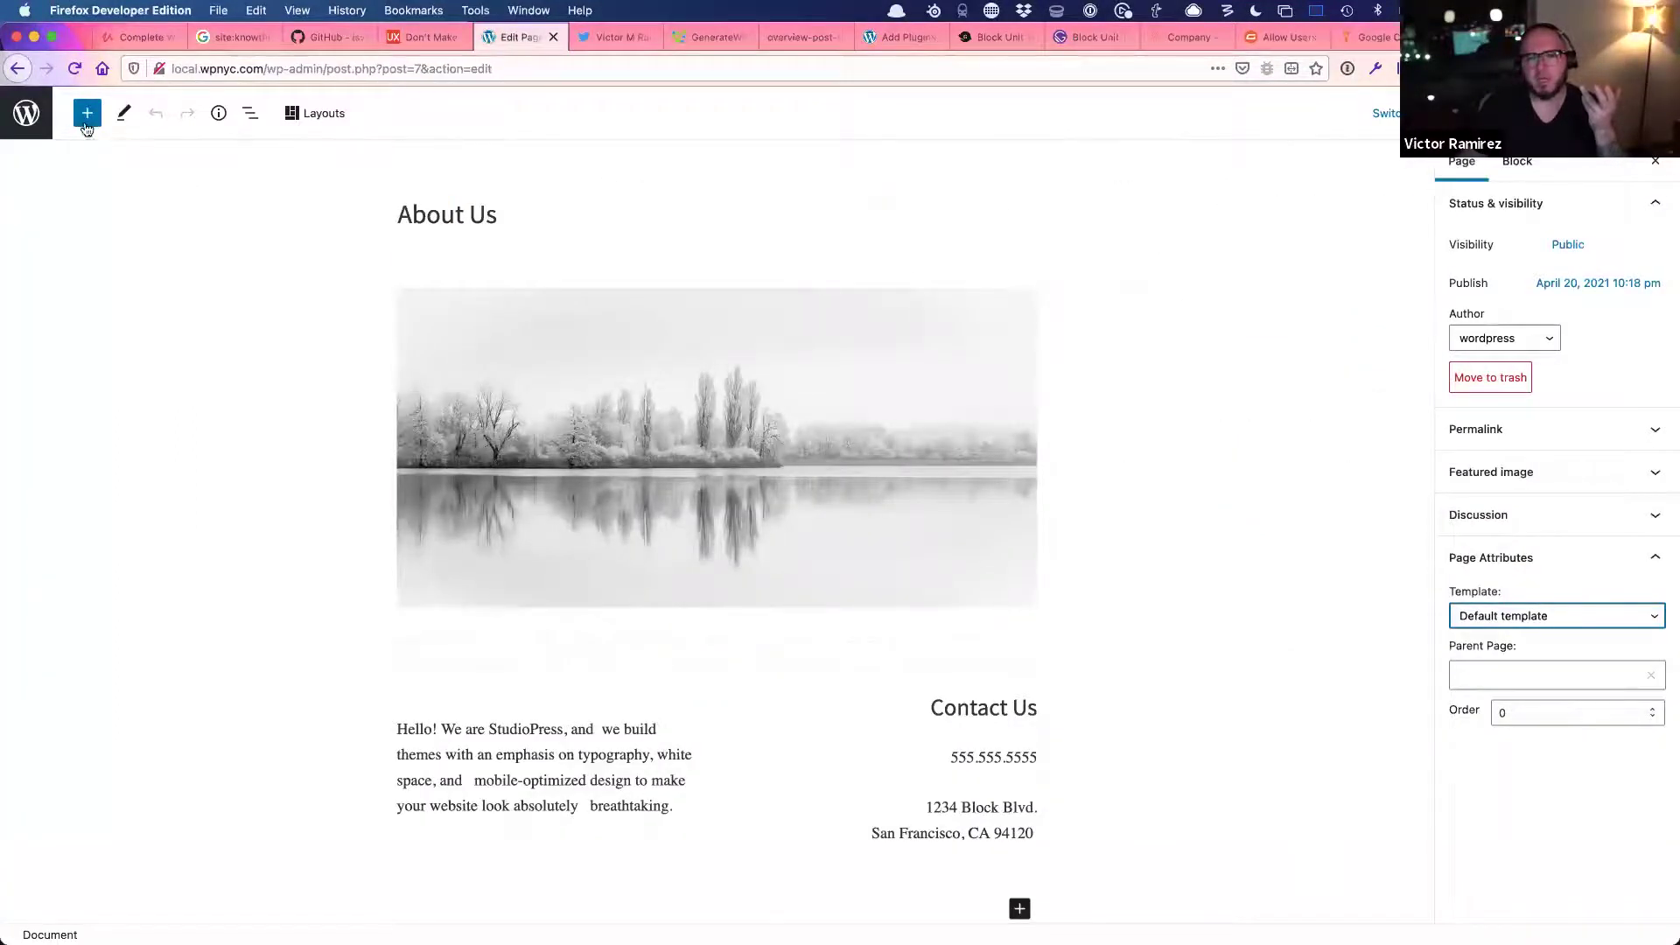
{"action": "left_click", "coordinate": [87, 123]}
{"action": "left_click", "coordinate": [150, 333]}
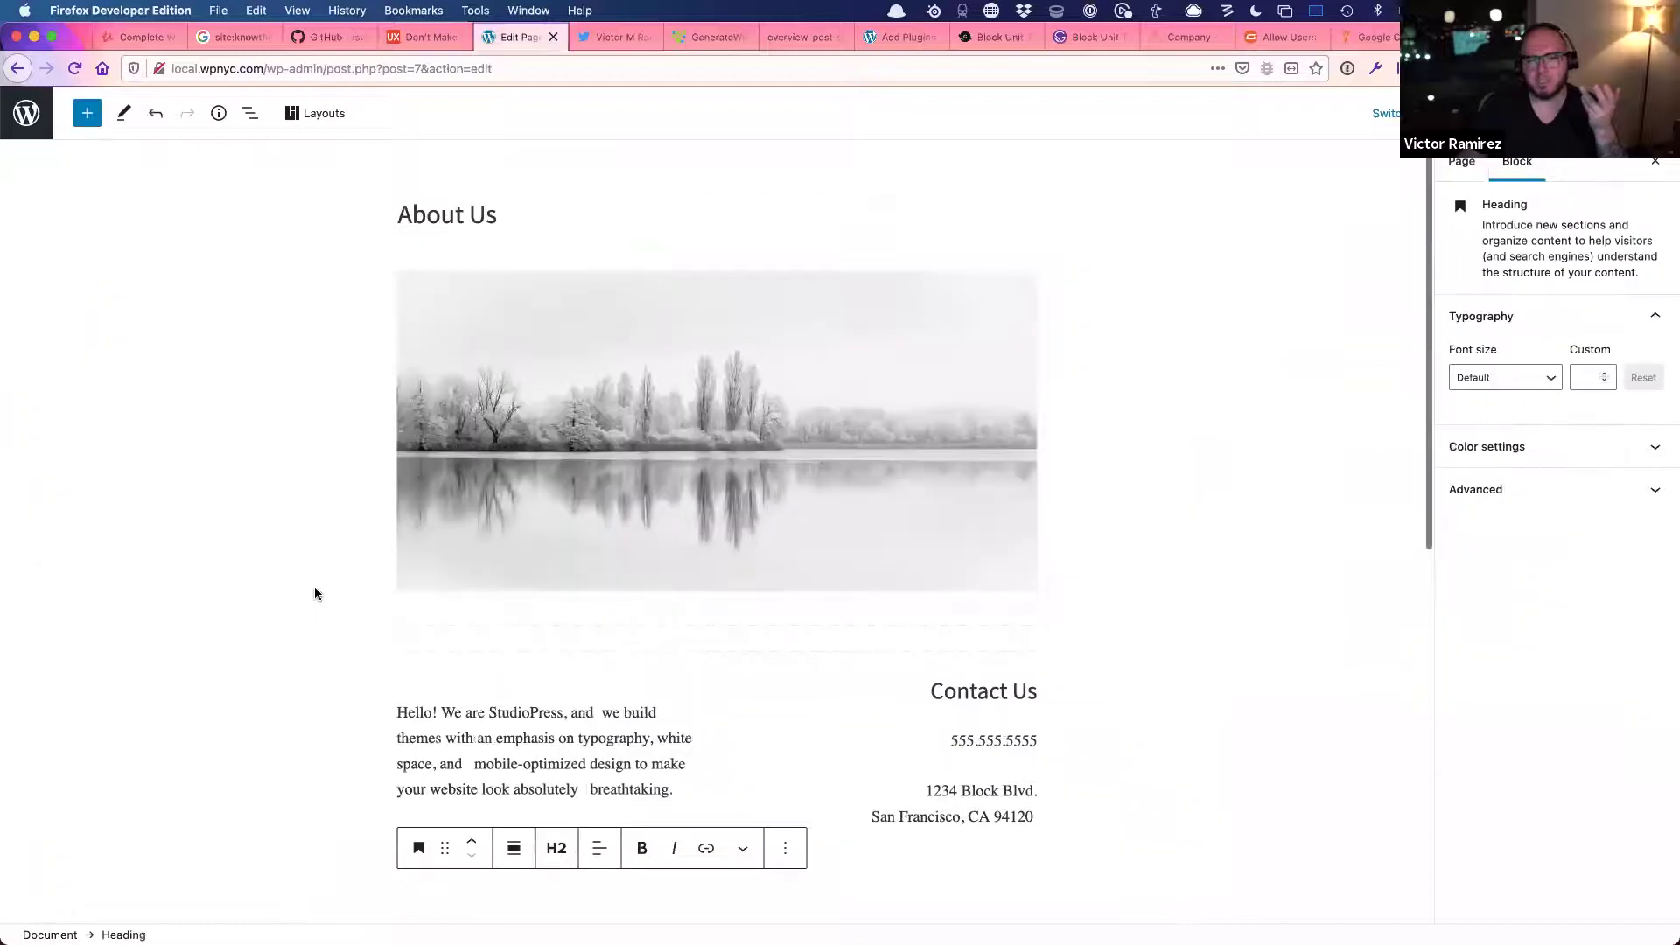
{"action": "scroll", "coordinate": [315, 594], "scroll_direction": "down", "scroll_amount": 2}
{"action": "type", "text": "This is a block"}
{"action": "key", "text": "BackSpace"}
{"action": "type", "text": "ck"}
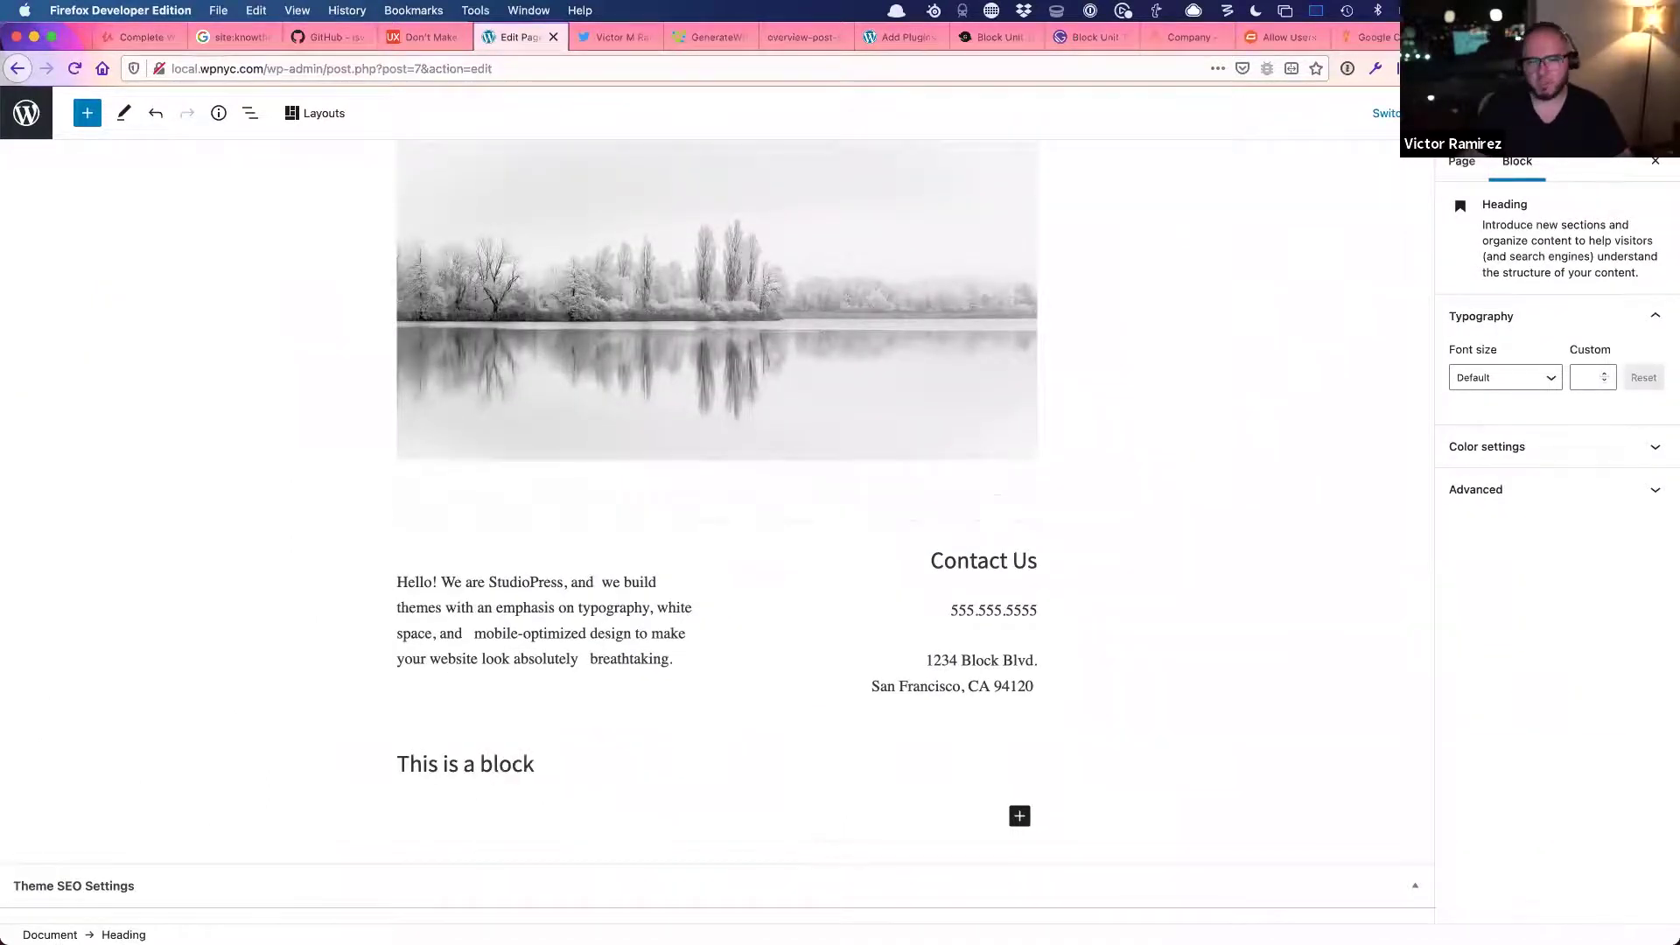
{"action": "type", "text": " that is a p"}
{"action": "type", "text": "eading"}
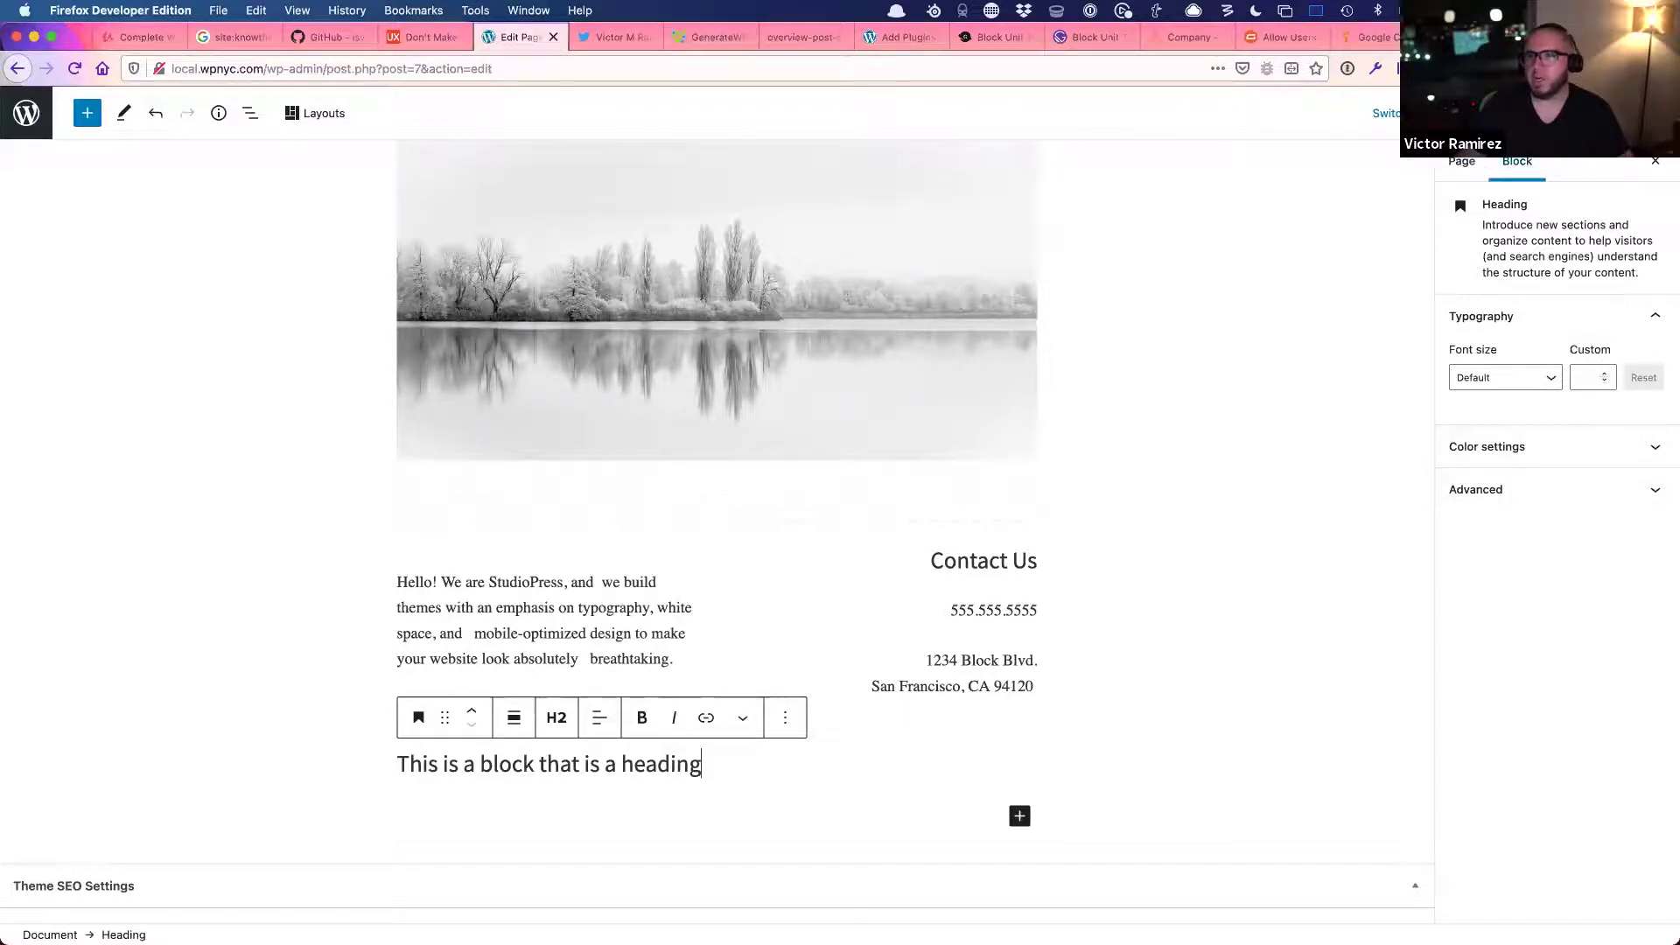
{"action": "left_click", "coordinate": [1523, 322]}
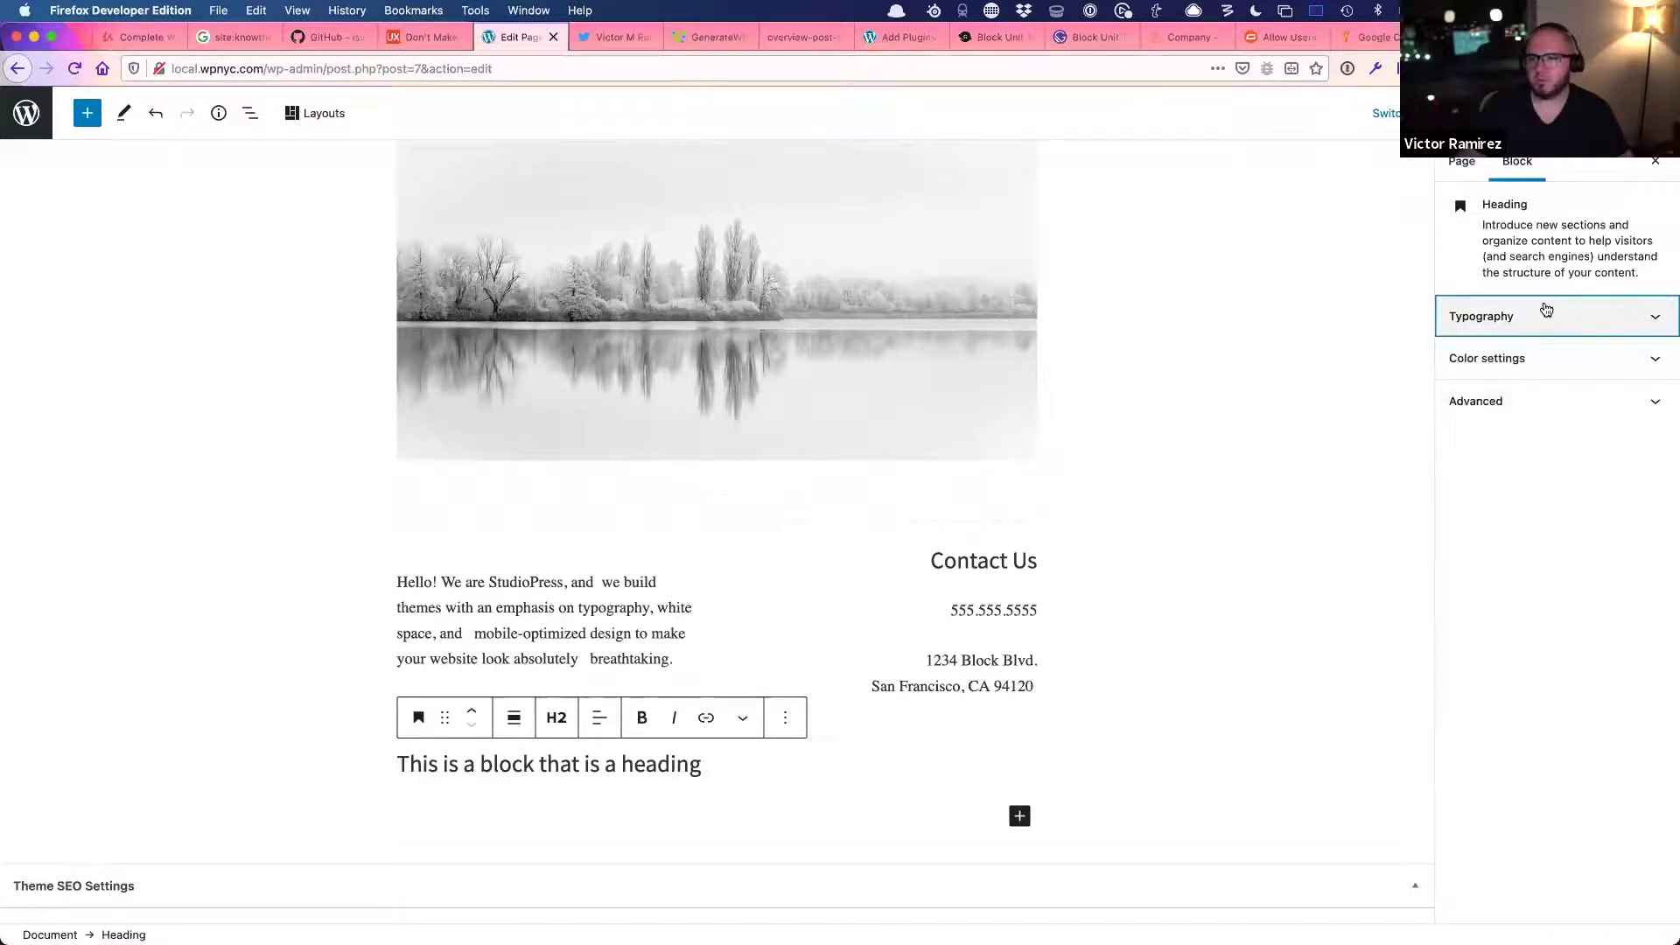
- Open the Level 1 article on adding WordPress theme styles to Gutenberg from the Twitter thread and read through its code examples
{"action": "left_click", "coordinate": [617, 39]}
{"action": "scroll", "coordinate": [645, 421], "scroll_direction": "down", "scroll_amount": 5}
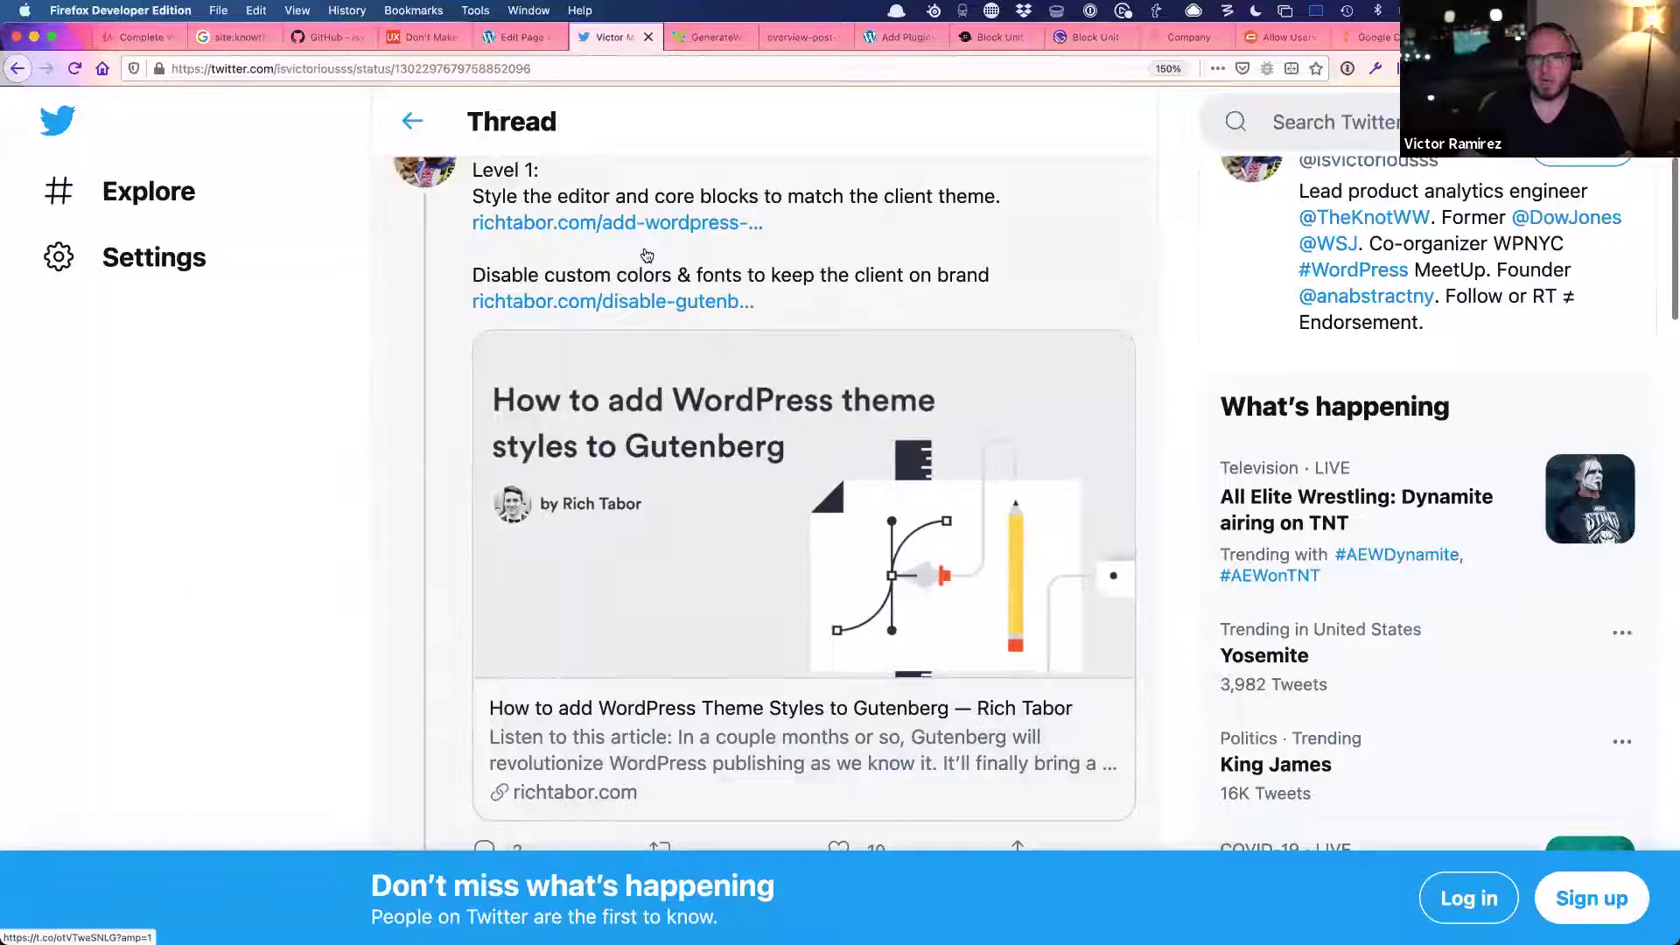
{"action": "left_click", "coordinate": [661, 226]}
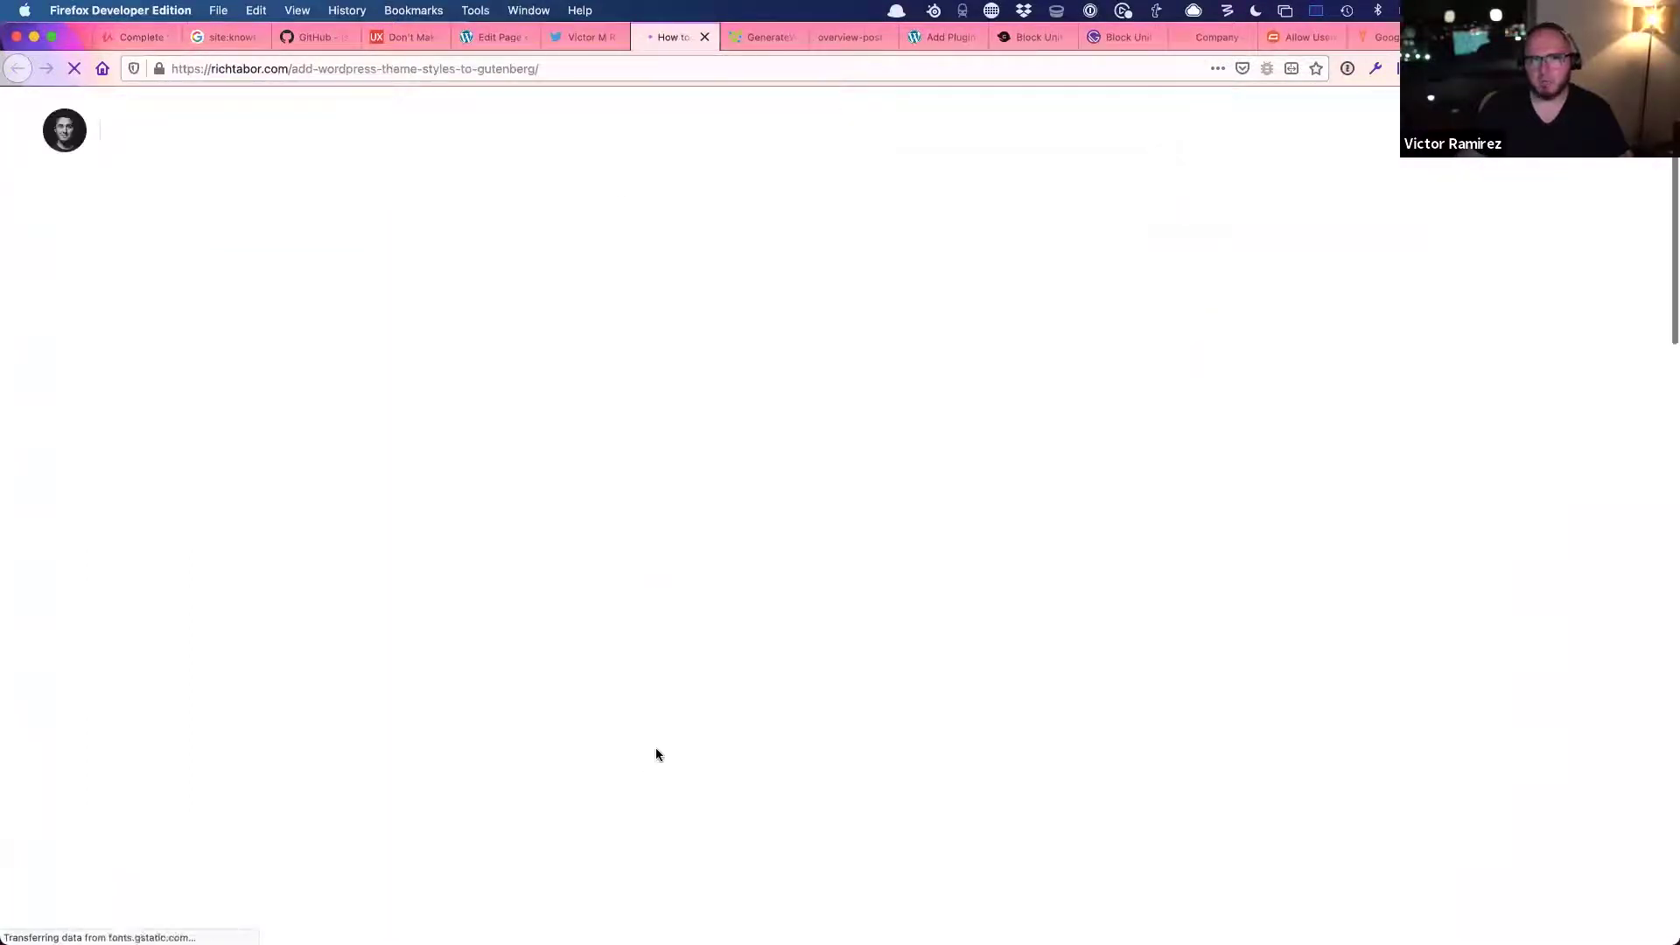
{"action": "scroll", "coordinate": [658, 751], "scroll_direction": "down", "scroll_amount": 15}
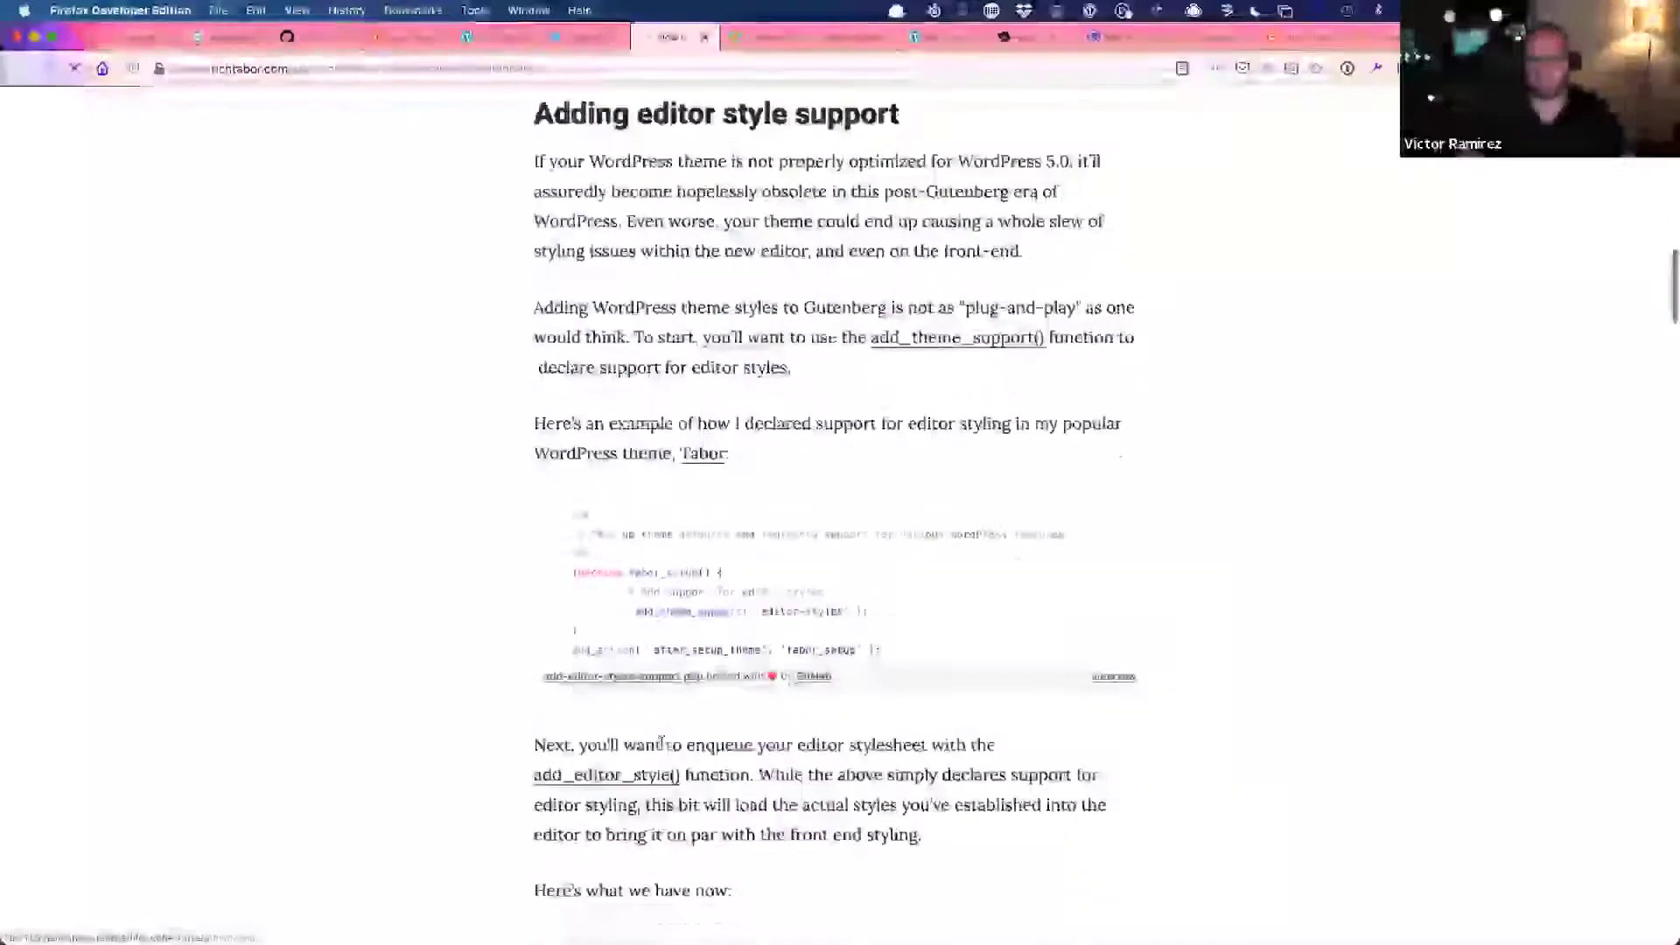
{"action": "scroll", "coordinate": [663, 736], "scroll_direction": "down", "scroll_amount": 15}
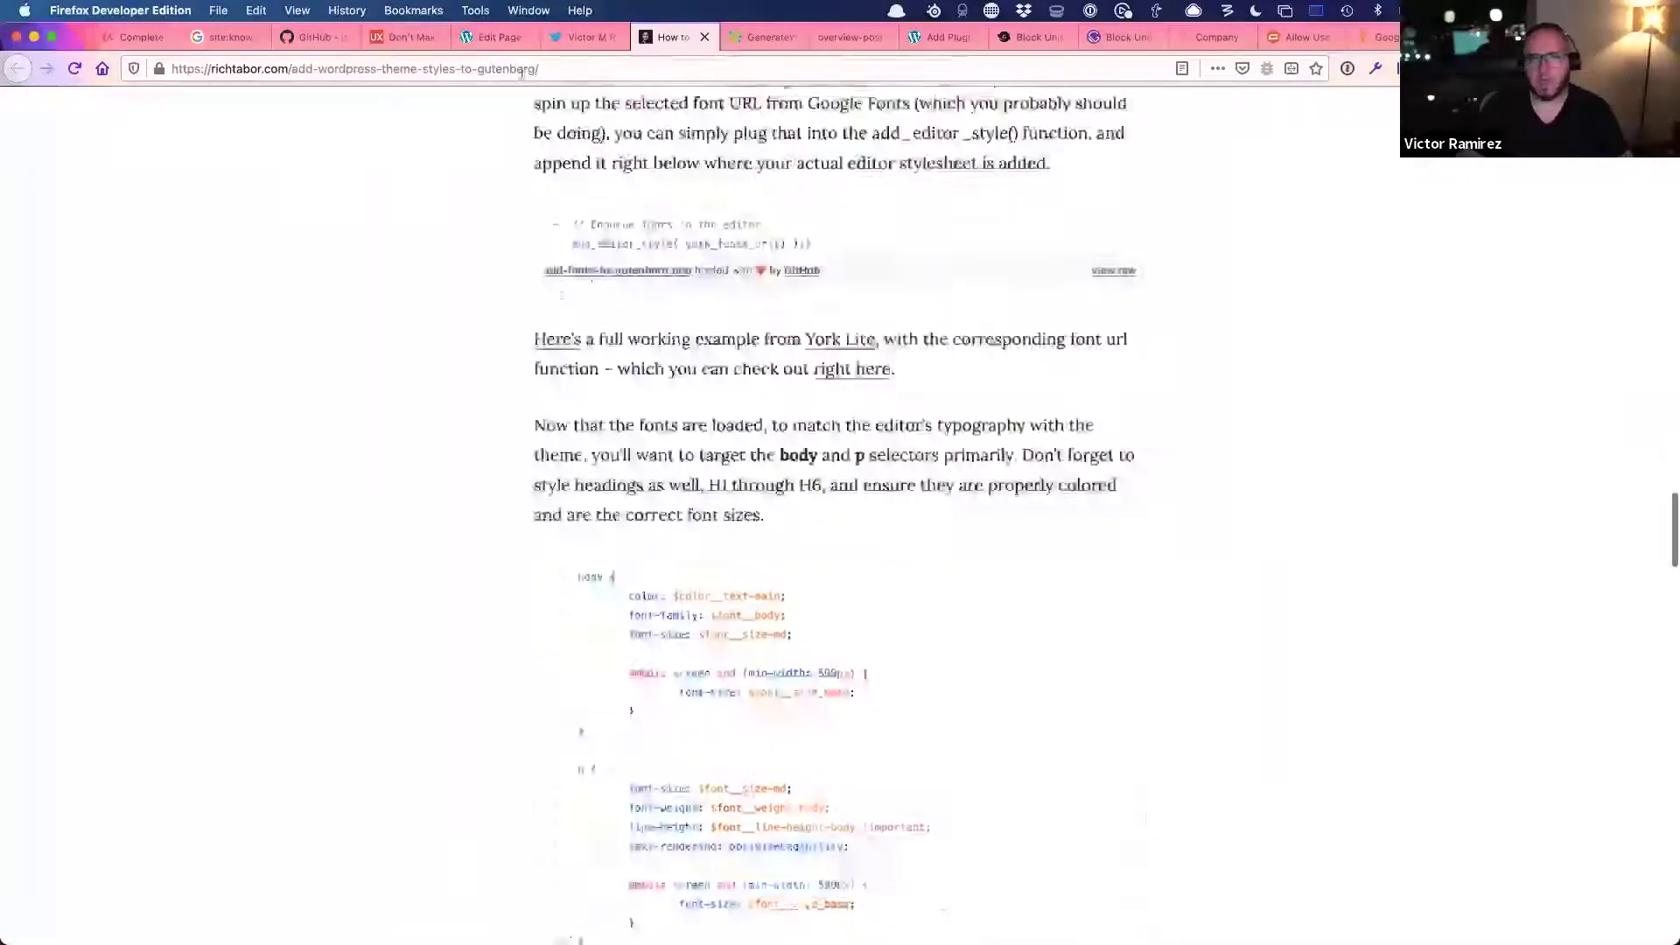
{"action": "key", "text": "super+l"}
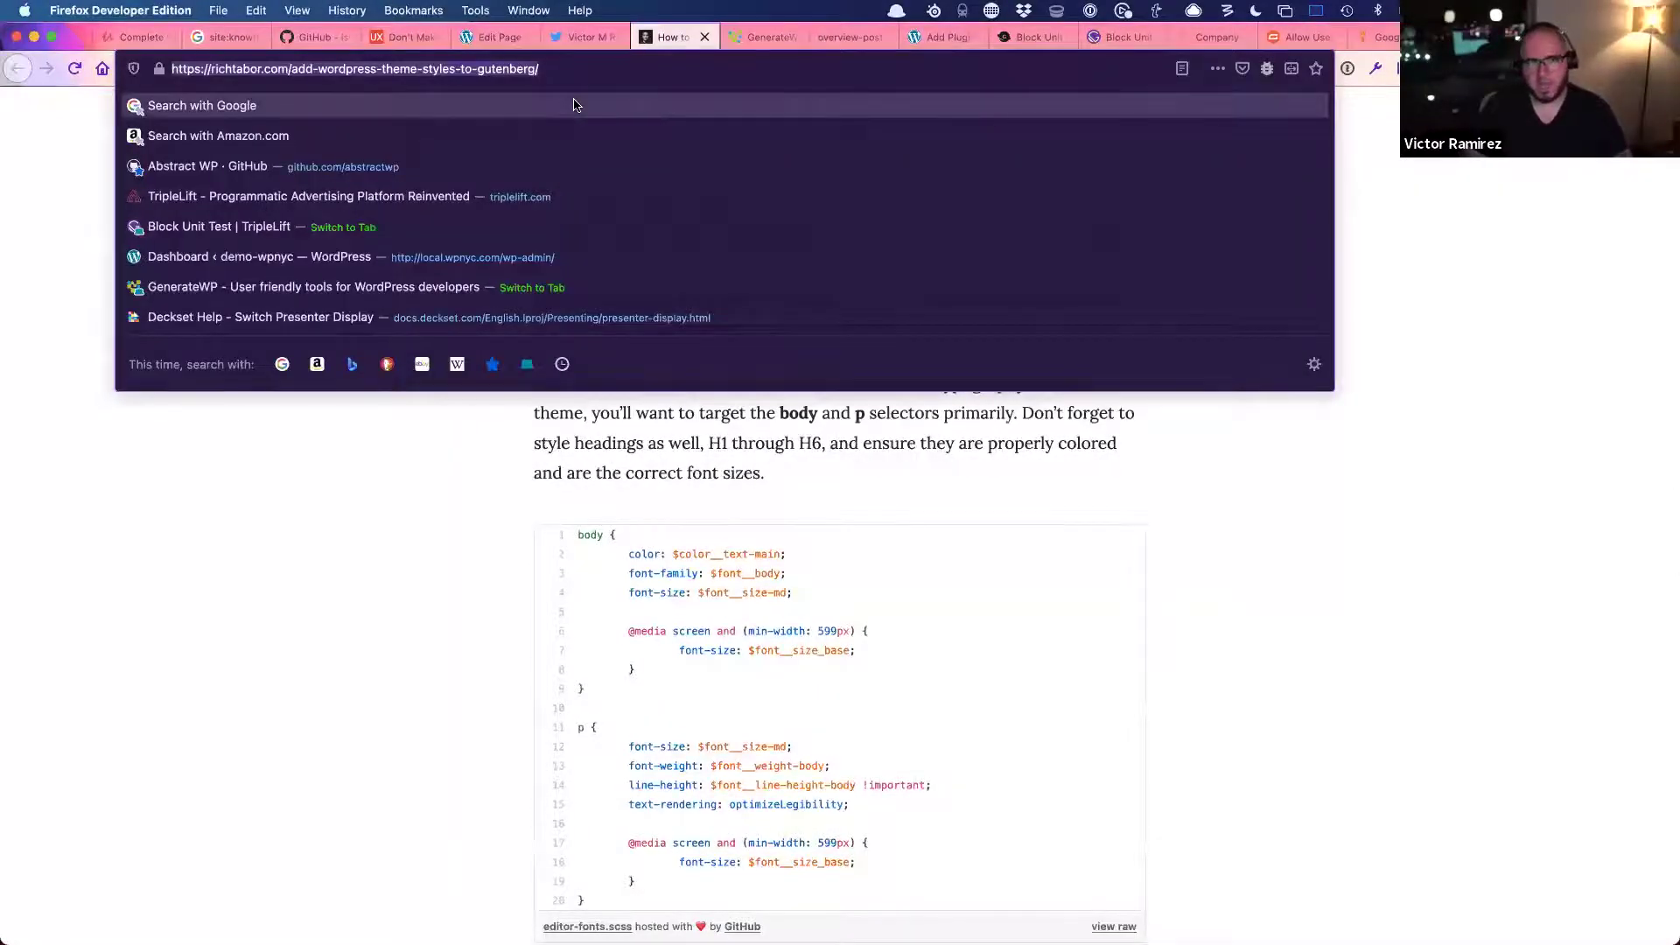
{"action": "type", "text": "local.wpnyc.com/"}
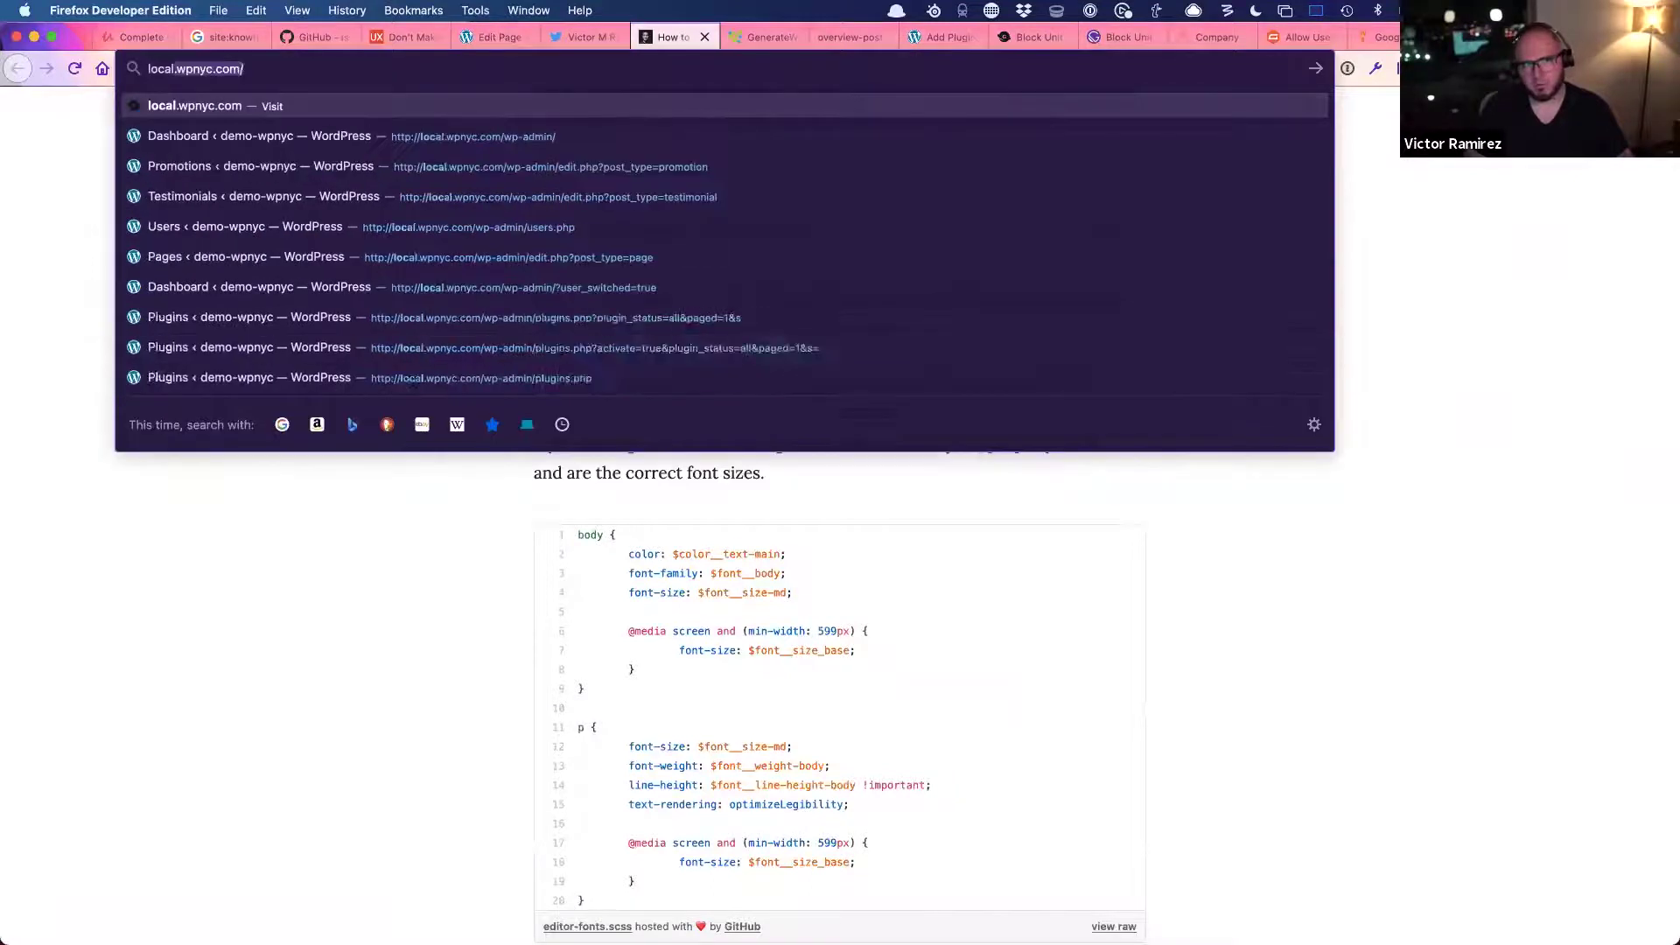
{"action": "key", "text": "Right"}
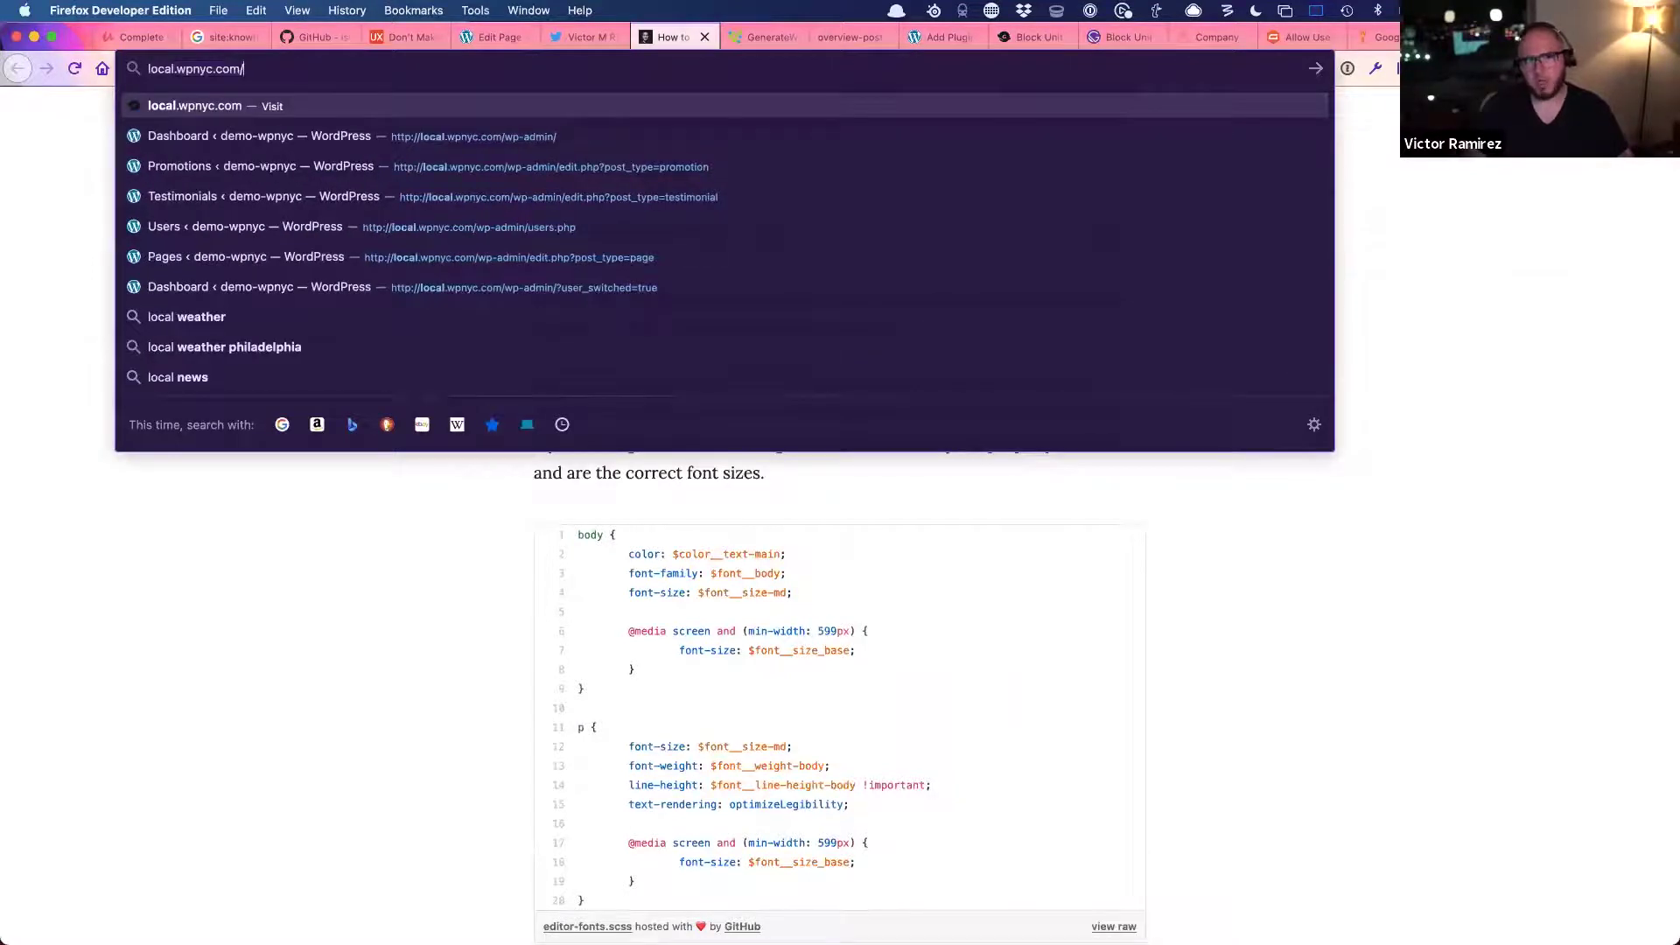
{"action": "type", "text": "block-content-examples/"}
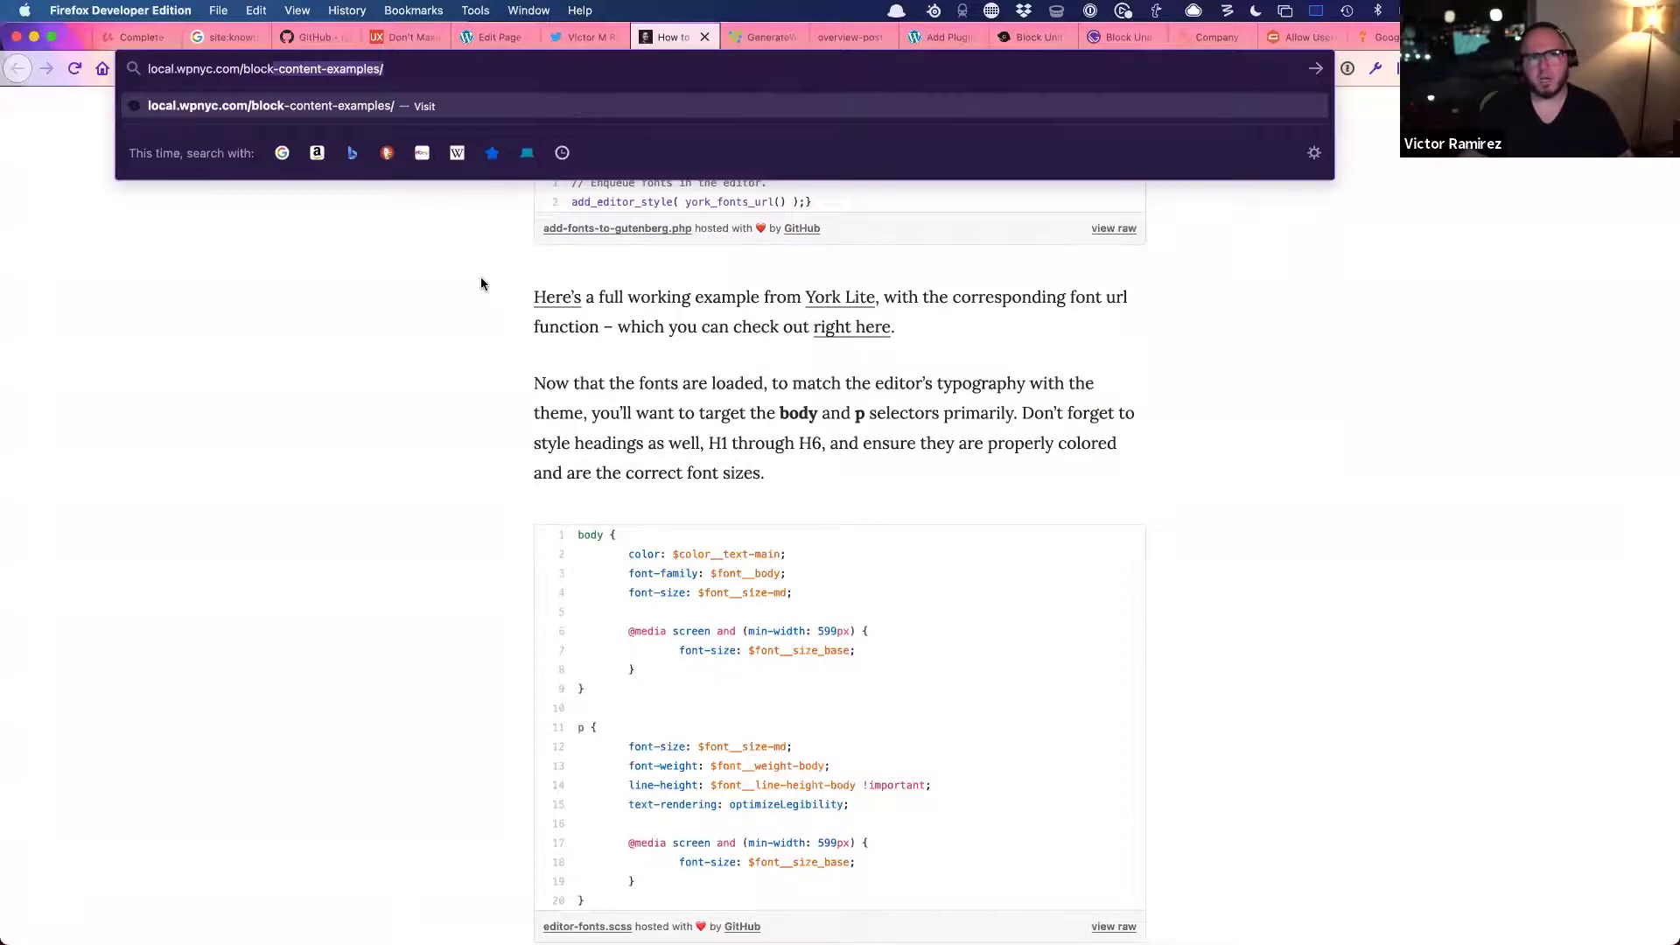
{"action": "left_click", "coordinate": [481, 277]}
- Leave the About Us page editor without saving and go to the list of all pages
{"action": "left_click", "coordinate": [494, 37]}
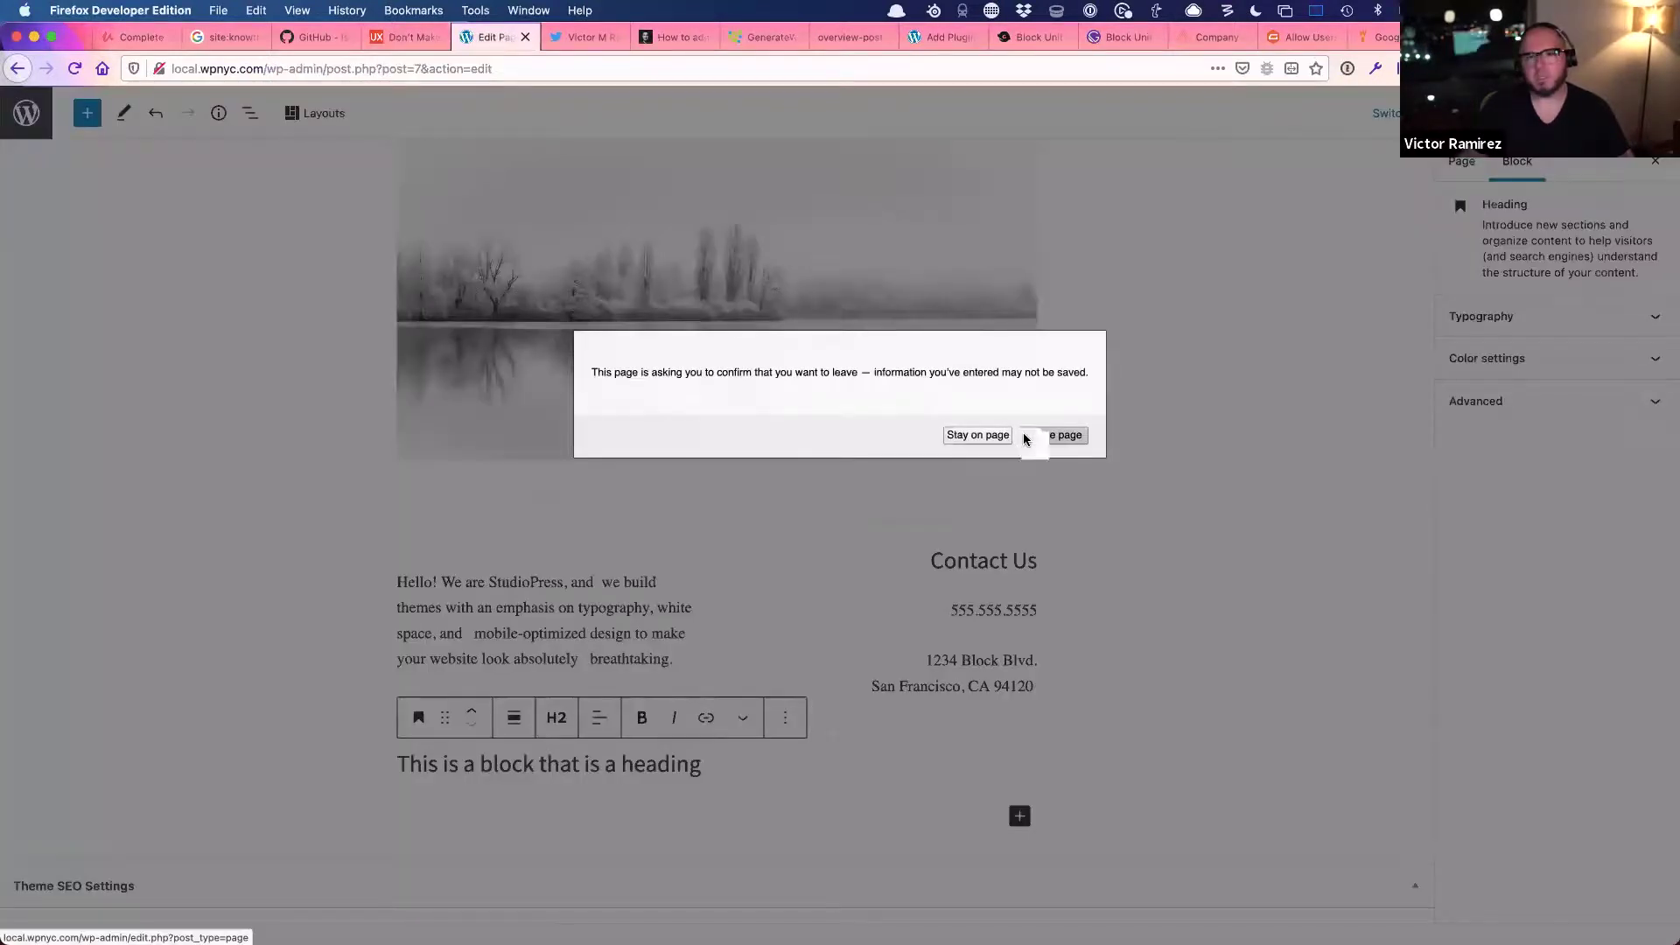
{"action": "left_click", "coordinate": [1033, 440]}
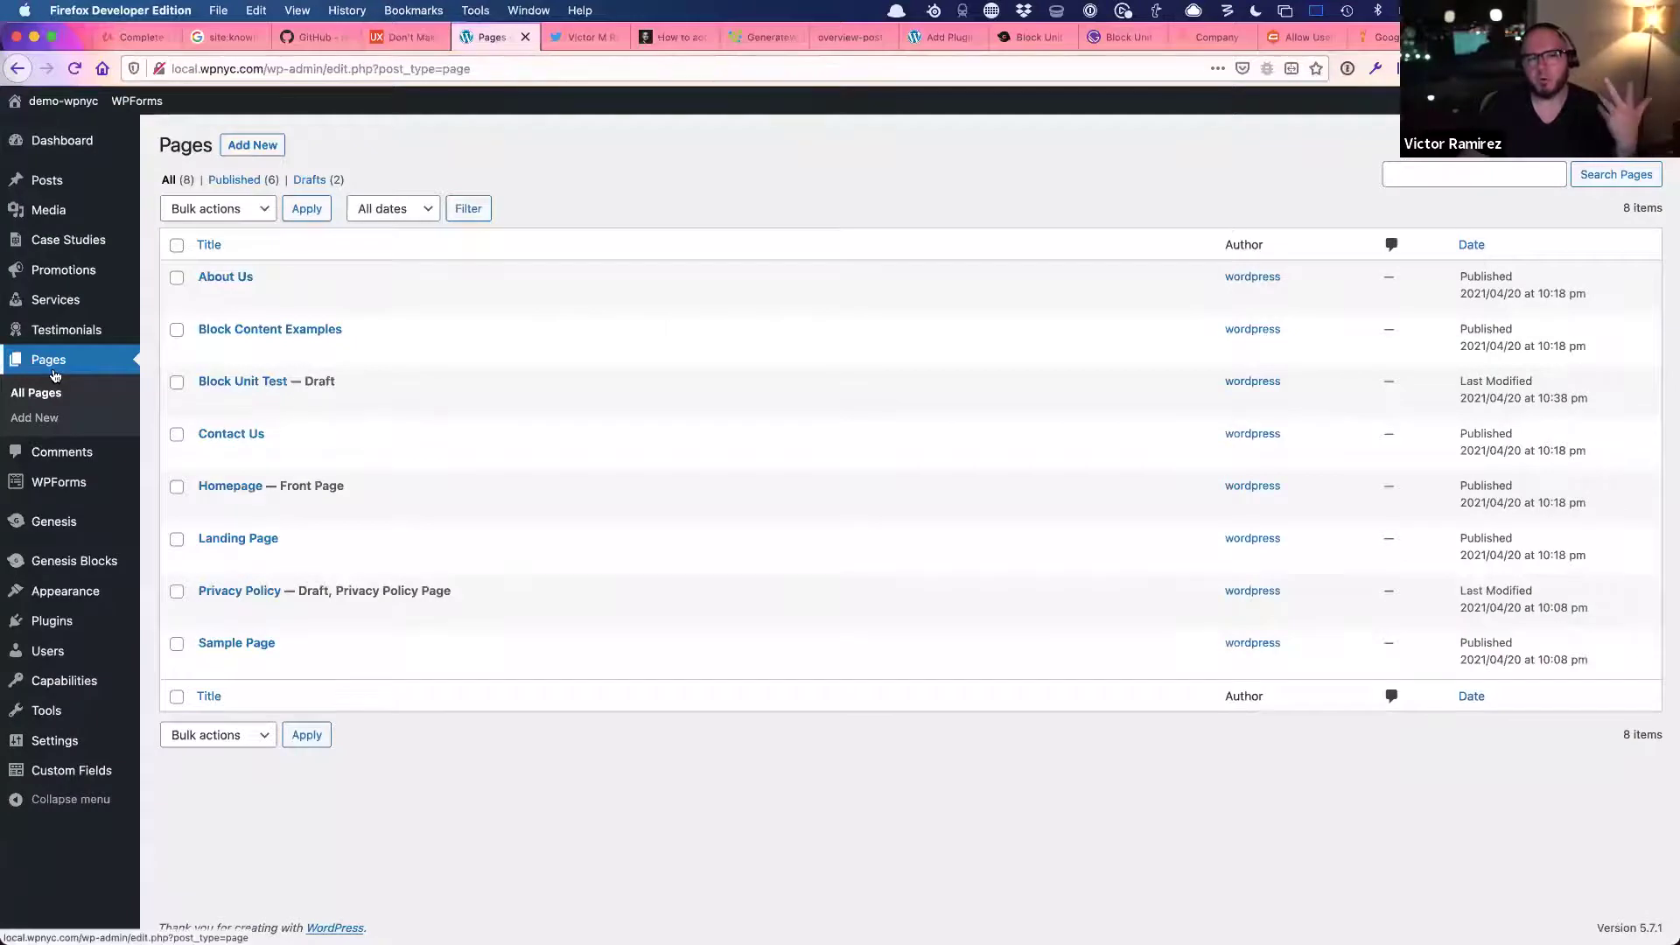
- Preview the Block Unit Test draft page and examine how the theme styles its headings, preformatted text and buttons
{"action": "mouse_move", "coordinate": [207, 350]}
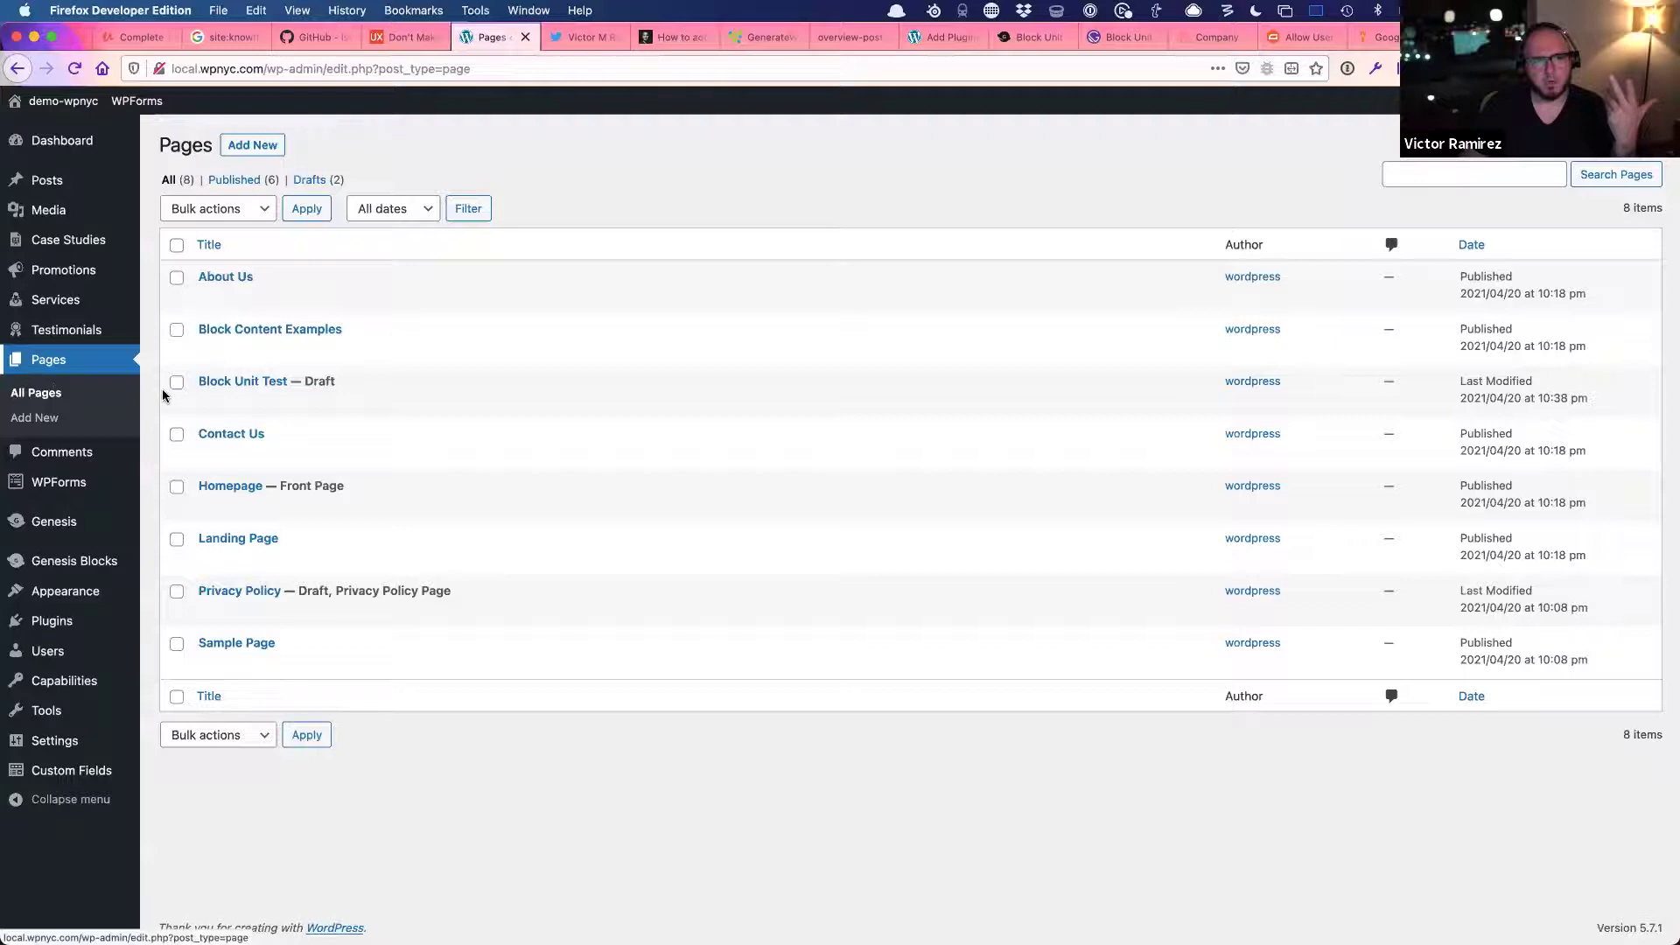
{"action": "left_click", "coordinate": [338, 403]}
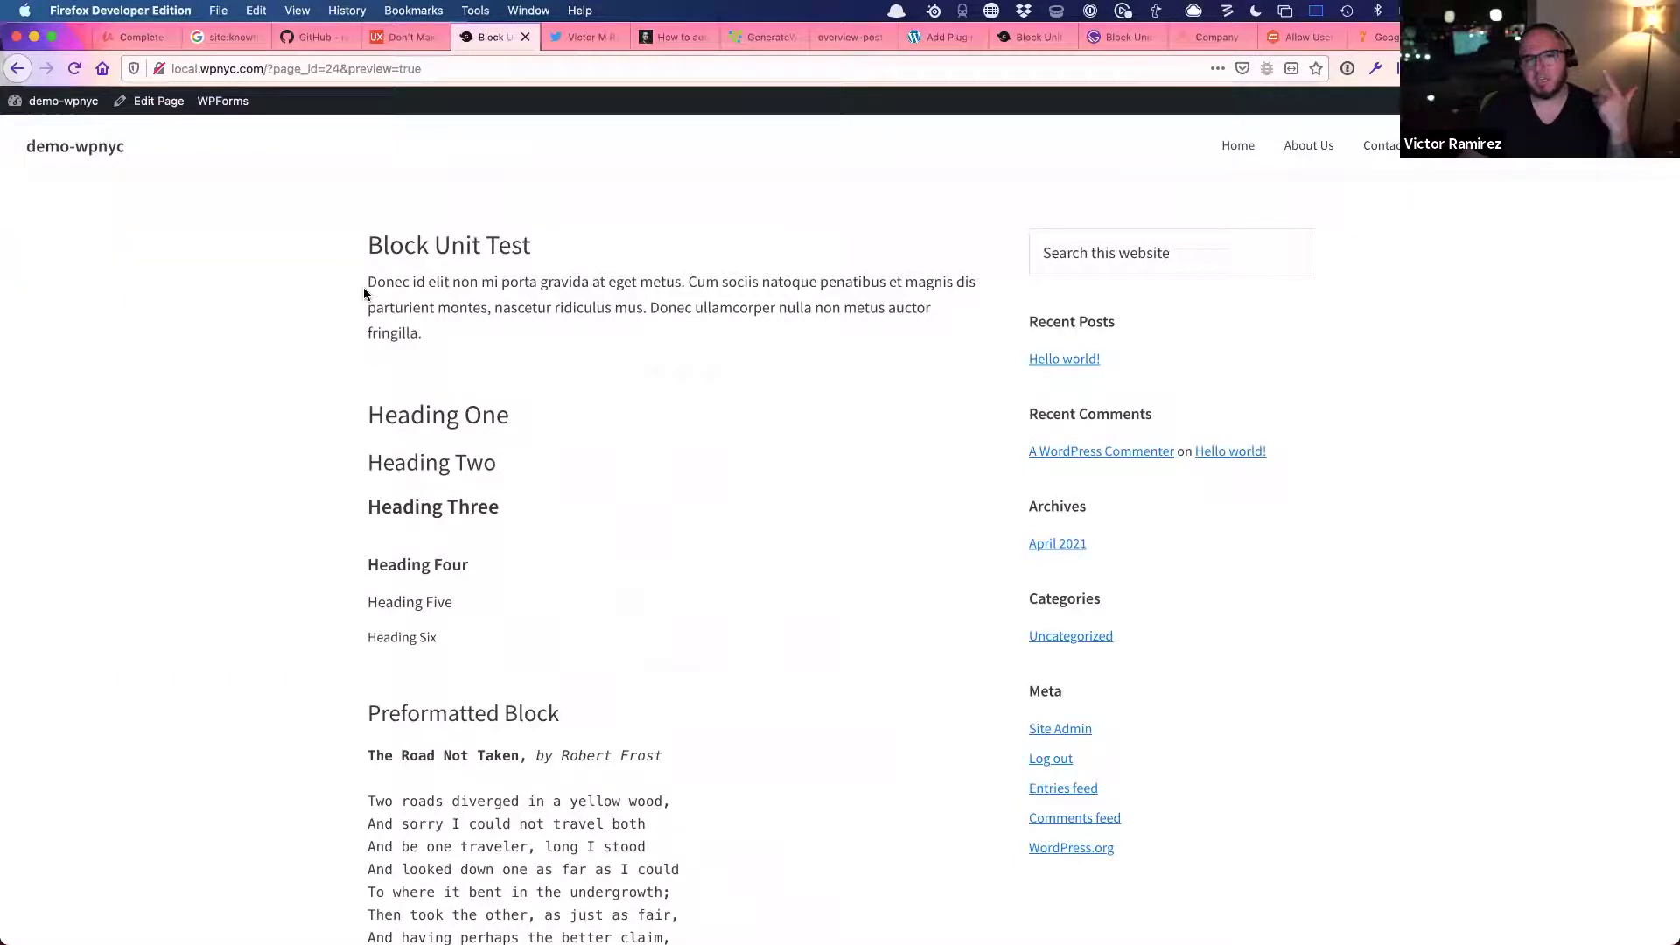
{"action": "scroll", "coordinate": [360, 287], "scroll_direction": "down", "scroll_amount": 6}
{"action": "scroll", "coordinate": [354, 282], "scroll_direction": "down", "scroll_amount": 6}
{"action": "scroll", "coordinate": [354, 282], "scroll_direction": "up", "scroll_amount": 14}
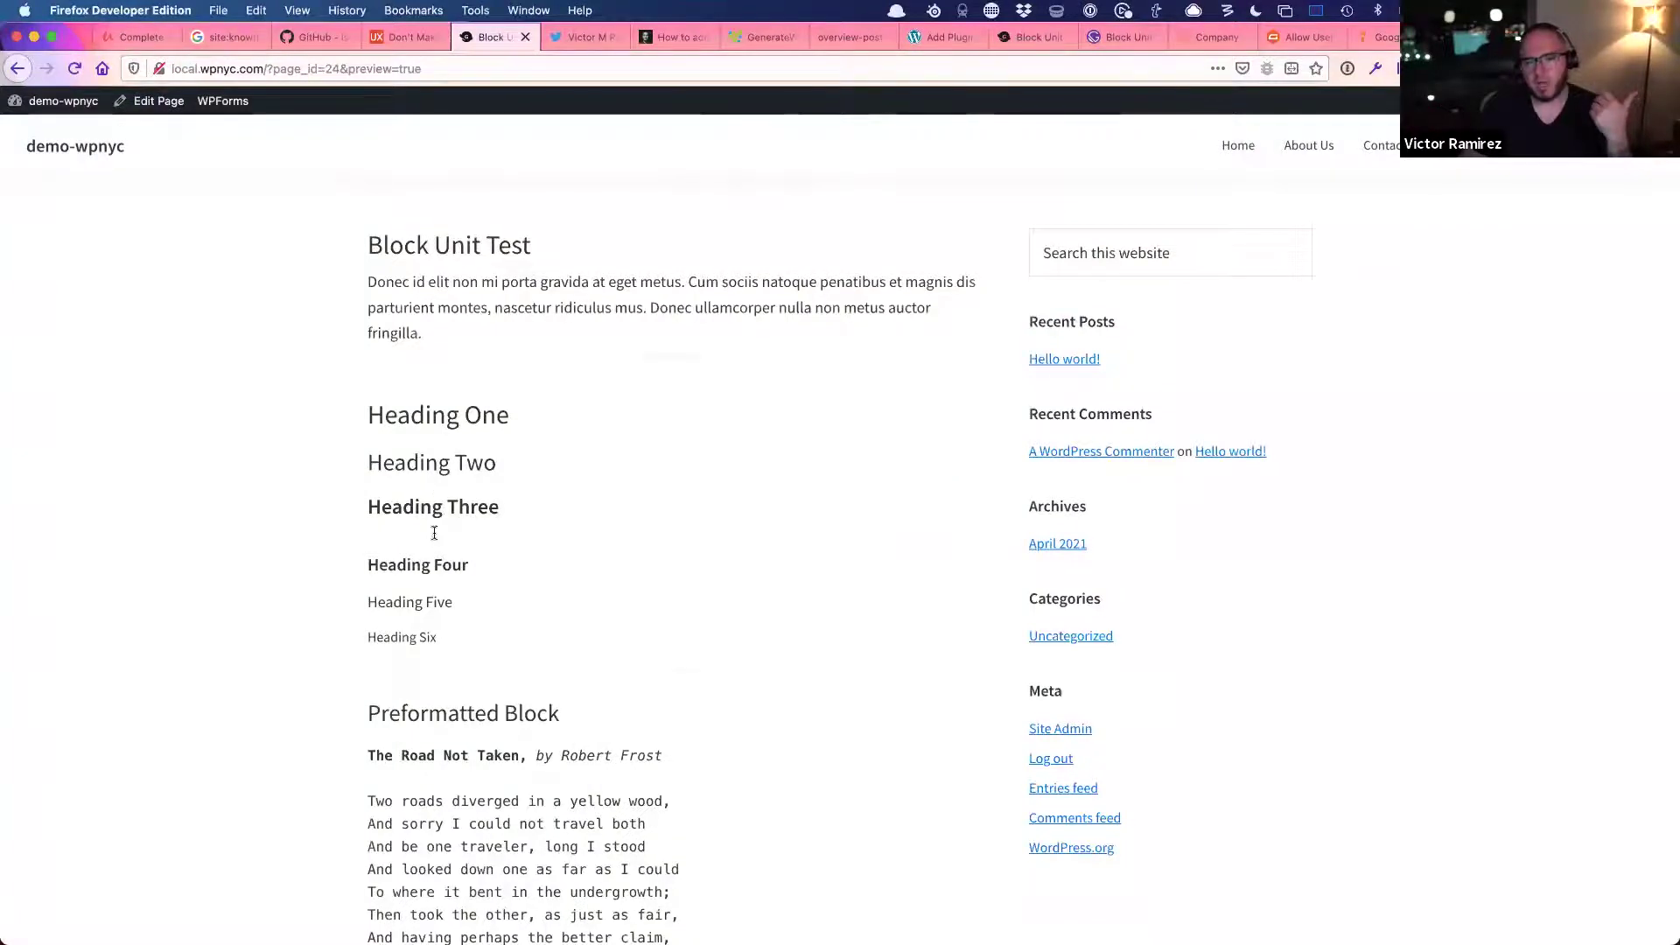
{"action": "scroll", "coordinate": [434, 533], "scroll_direction": "down", "scroll_amount": 16}
{"action": "scroll", "coordinate": [436, 523], "scroll_direction": "down", "scroll_amount": 20}
{"action": "scroll", "coordinate": [448, 659], "scroll_direction": "up", "scroll_amount": 4}
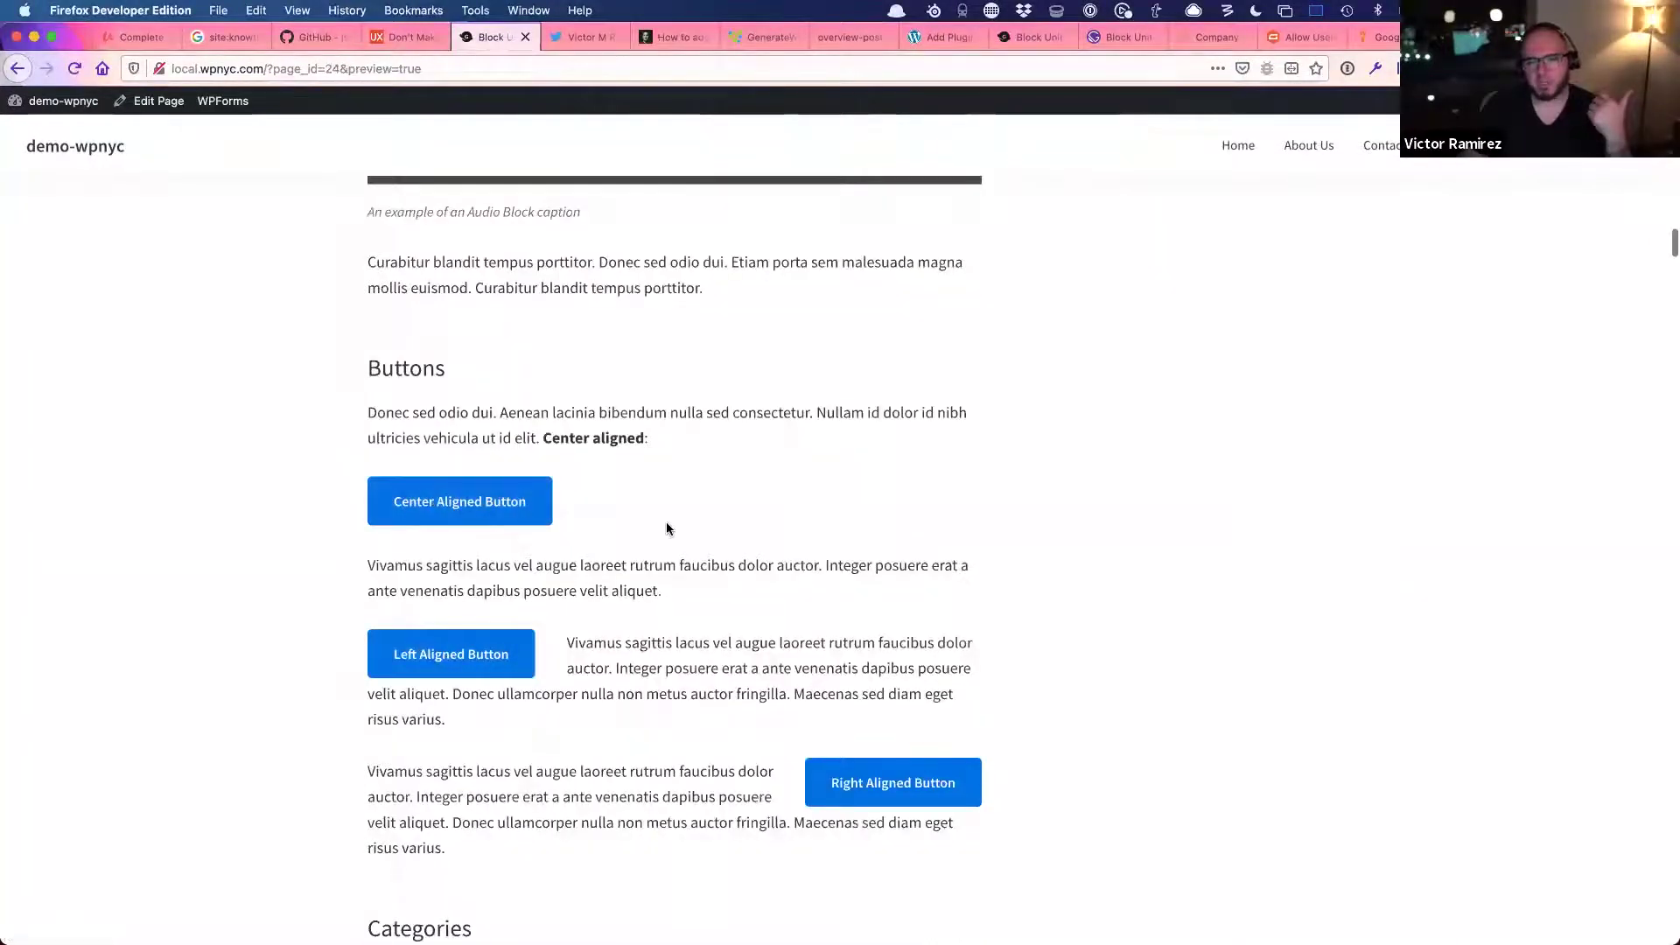
- Examine the preview's columns, pull quotes, image, video, cover image and gallery blocks for alignment and styling
{"action": "scroll", "coordinate": [648, 586], "scroll_direction": "down", "scroll_amount": 15}
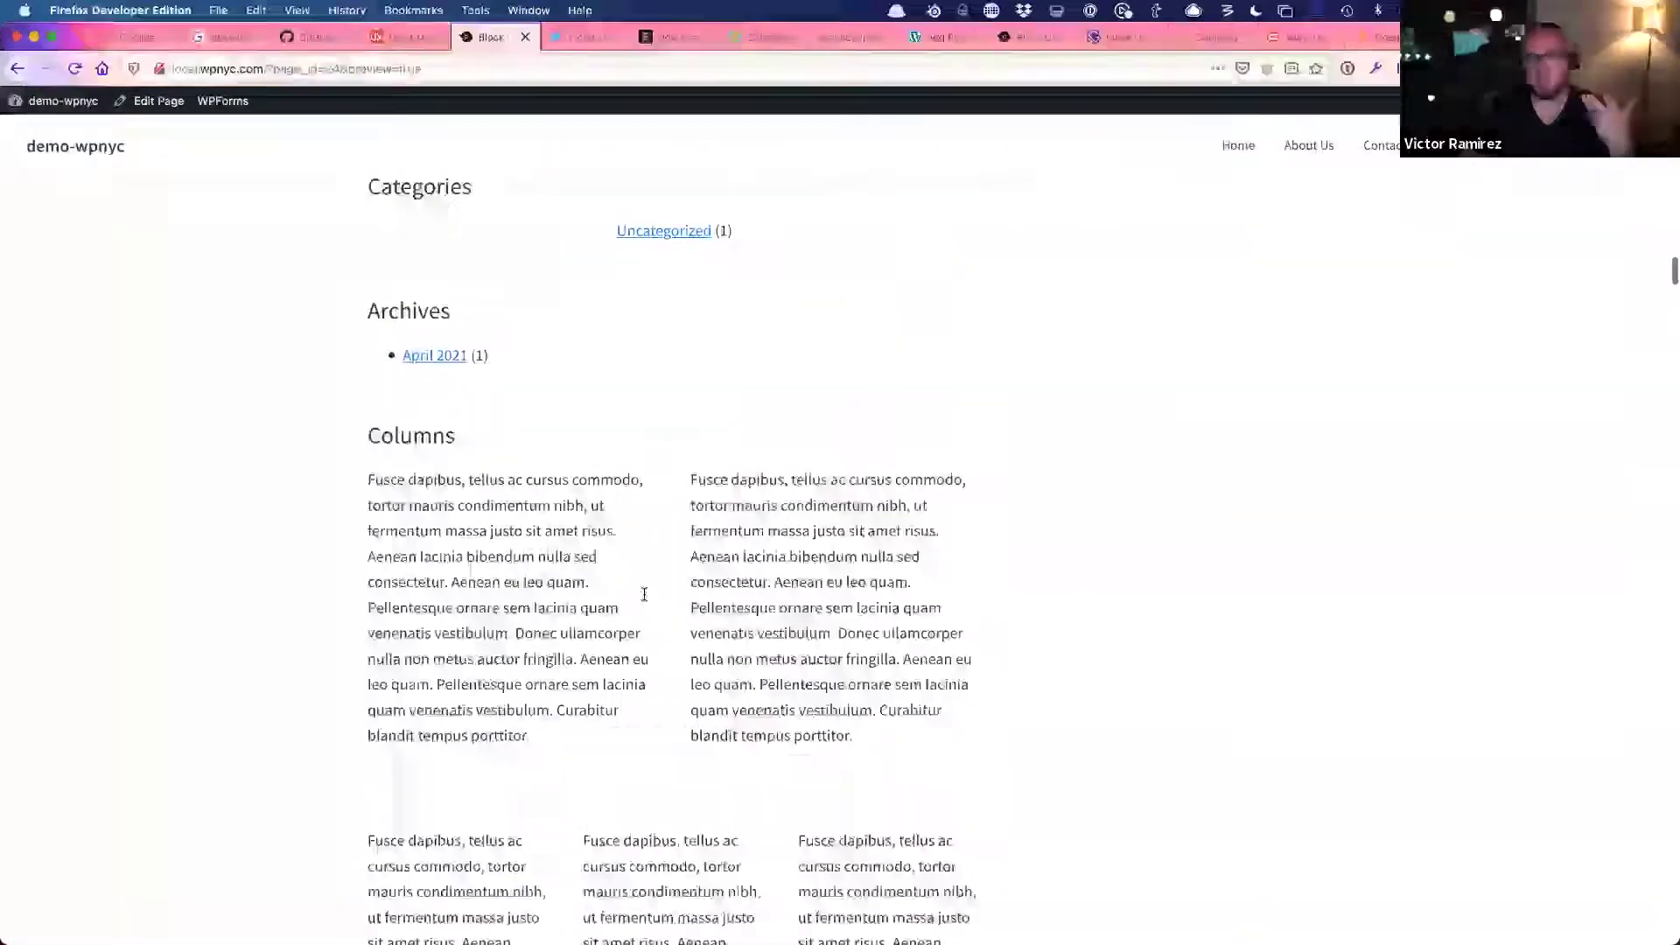
{"action": "scroll", "coordinate": [644, 600], "scroll_direction": "down", "scroll_amount": 20}
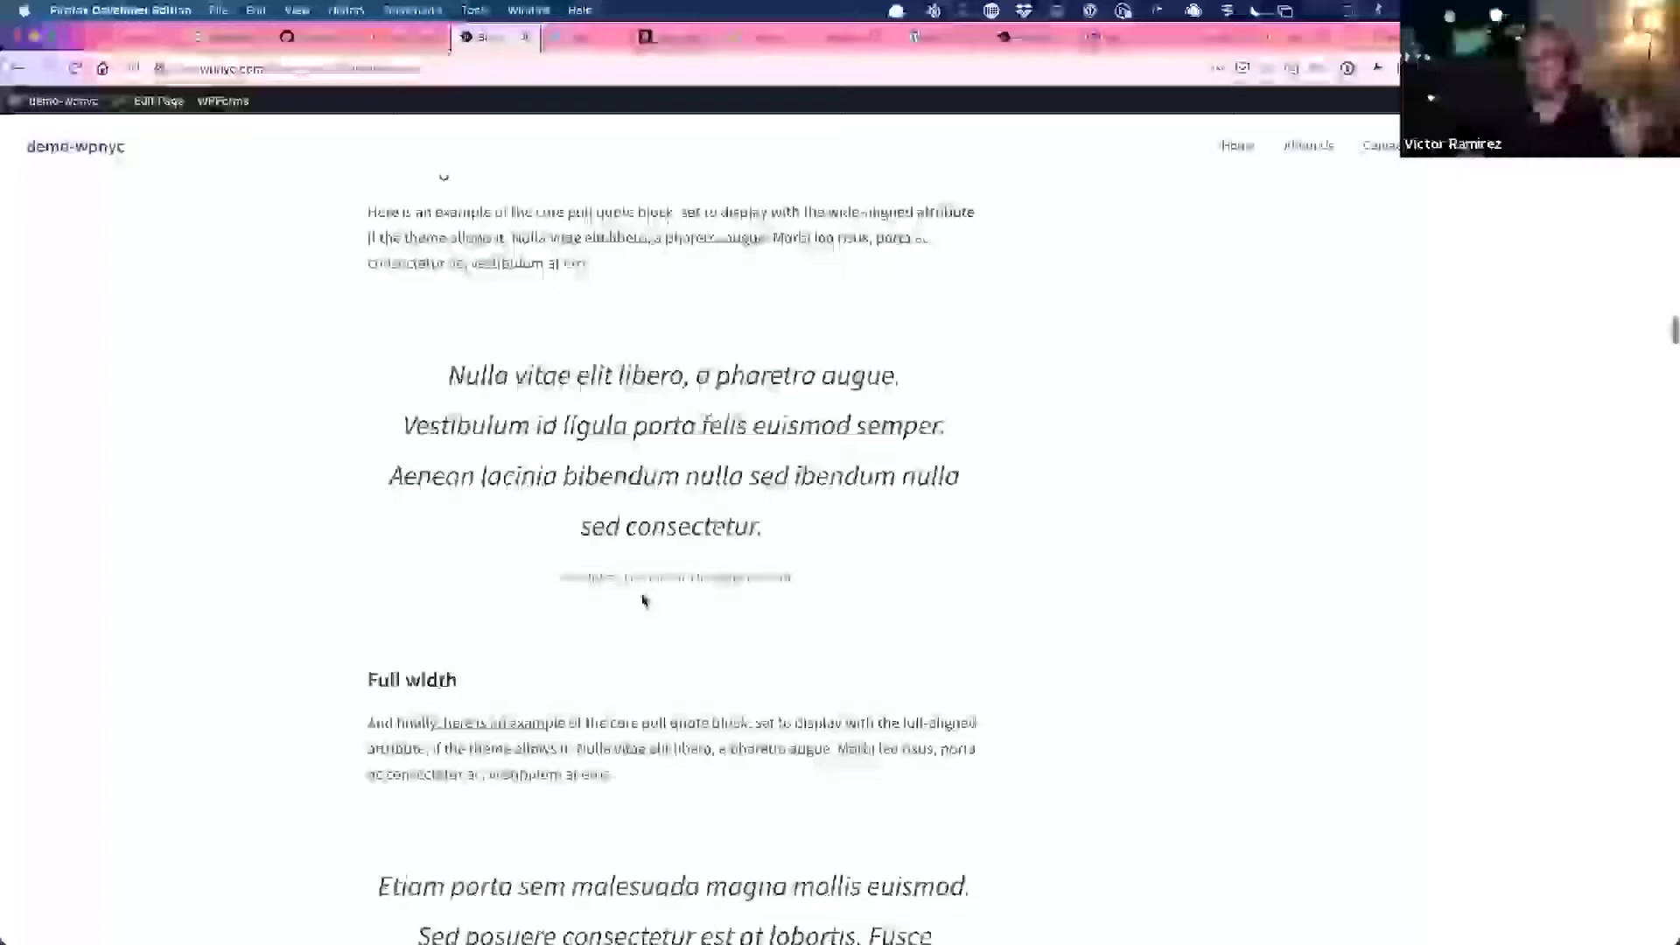
{"action": "scroll", "coordinate": [644, 600], "scroll_direction": "down", "scroll_amount": 20}
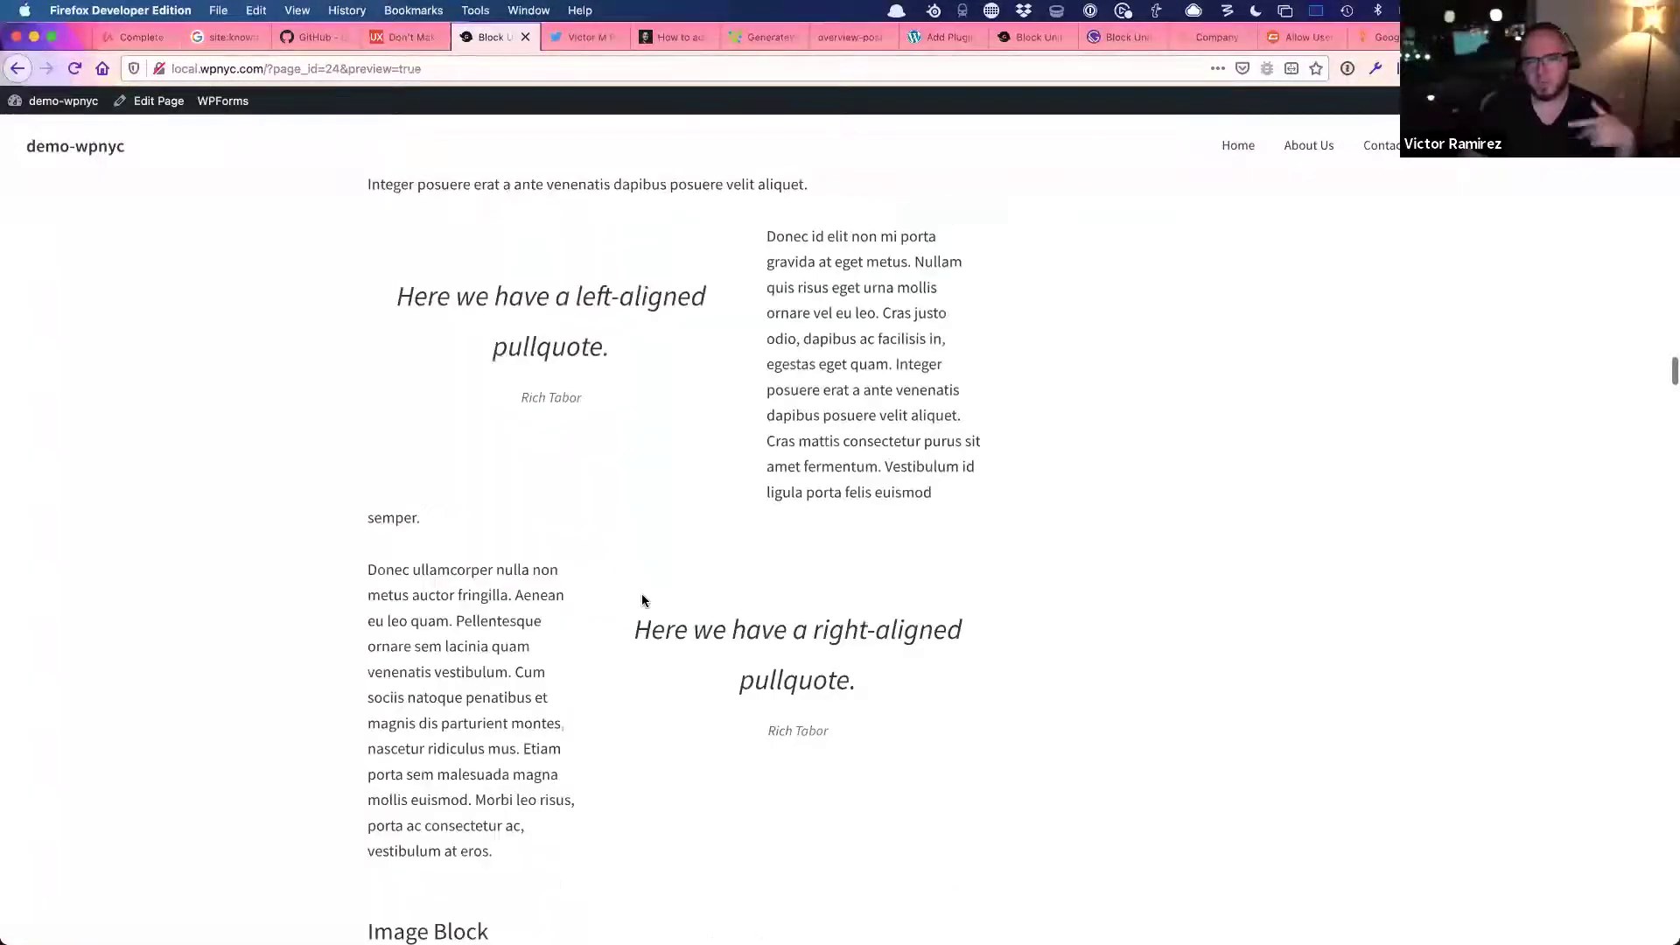
{"action": "scroll", "coordinate": [585, 628], "scroll_direction": "down", "scroll_amount": 20}
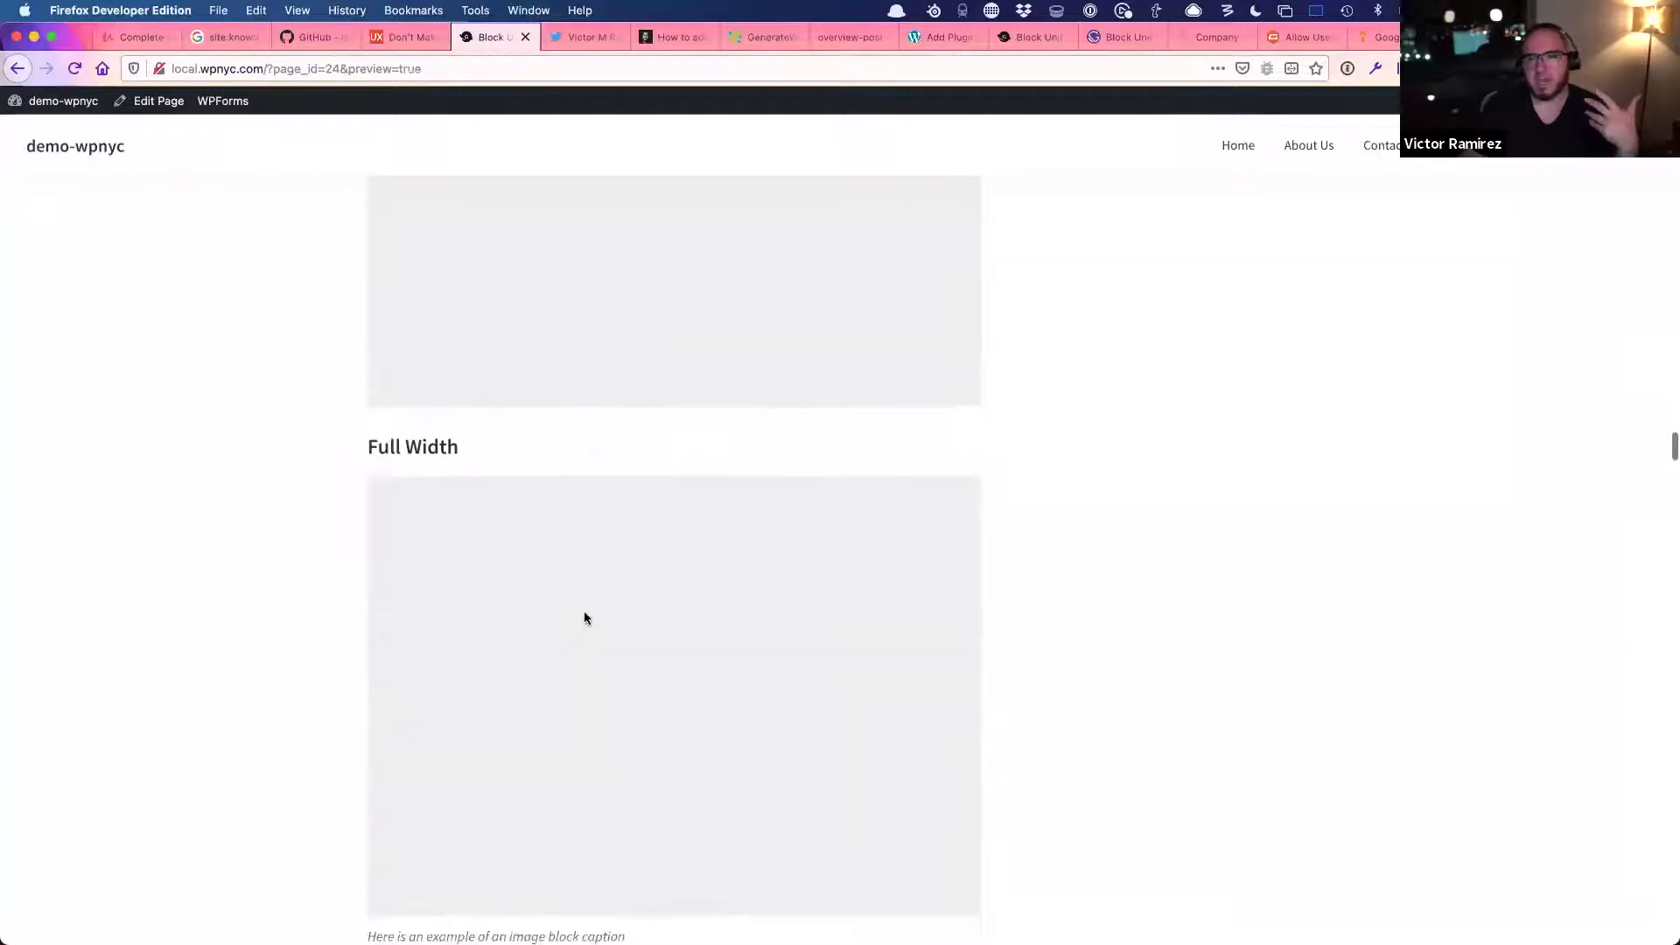
{"action": "scroll", "coordinate": [585, 618], "scroll_direction": "down", "scroll_amount": 15}
{"action": "scroll", "coordinate": [738, 564], "scroll_direction": "up", "scroll_amount": 7}
{"action": "scroll", "coordinate": [822, 587], "scroll_direction": "up", "scroll_amount": 3}
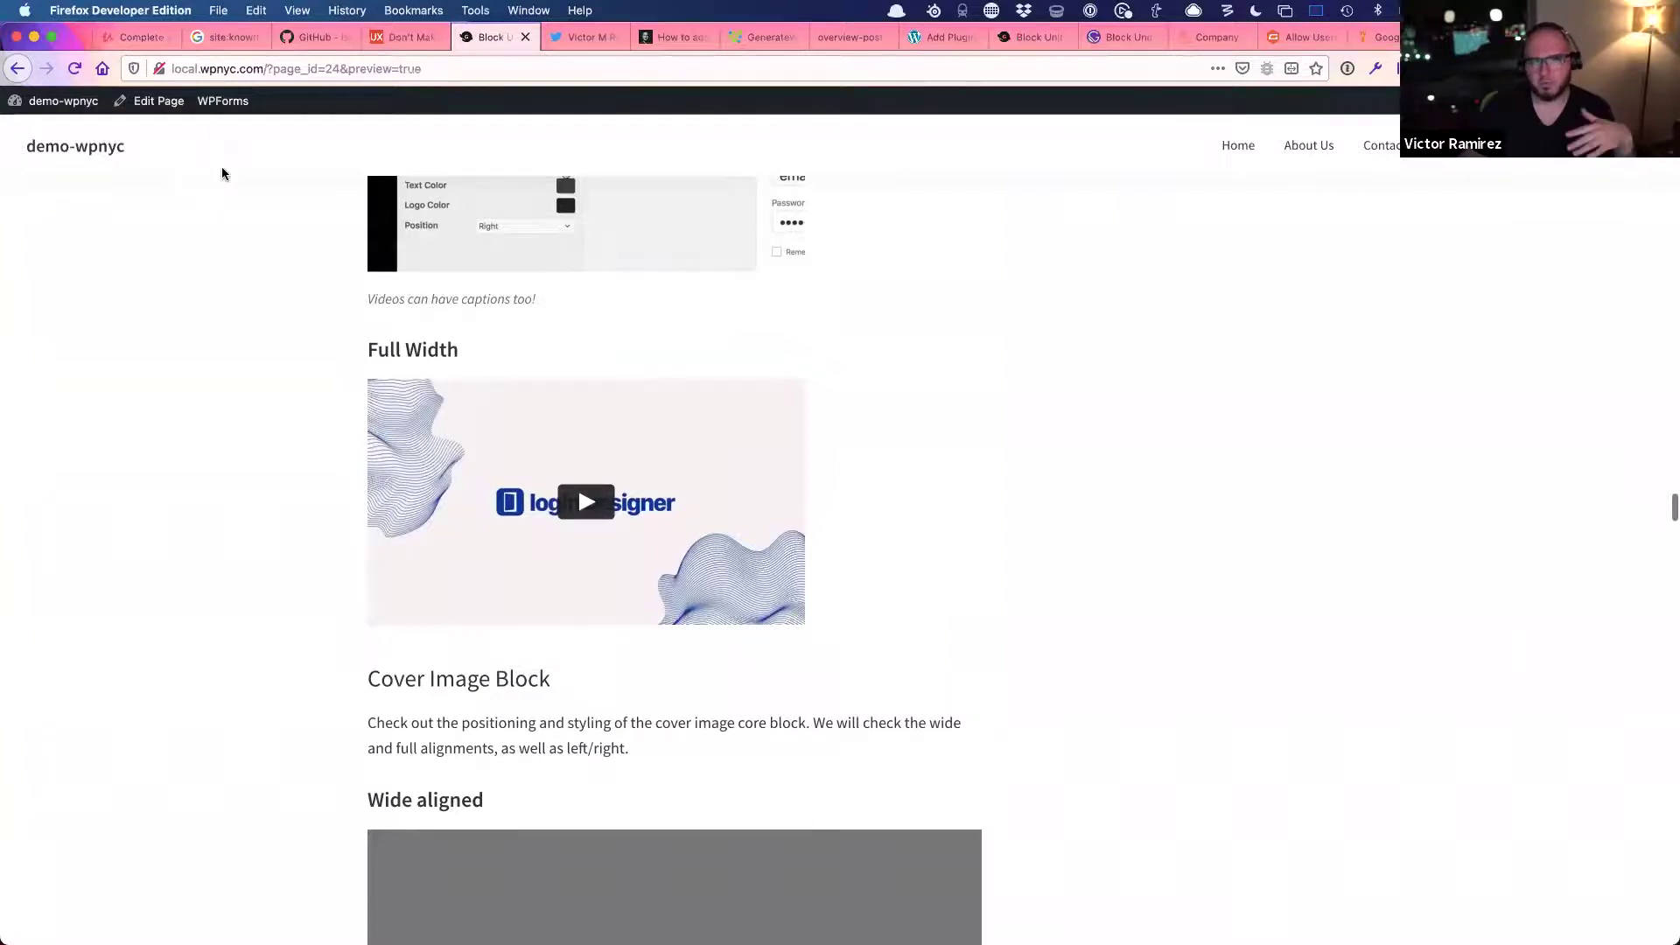
{"action": "scroll", "coordinate": [256, 532], "scroll_direction": "down", "scroll_amount": 20}
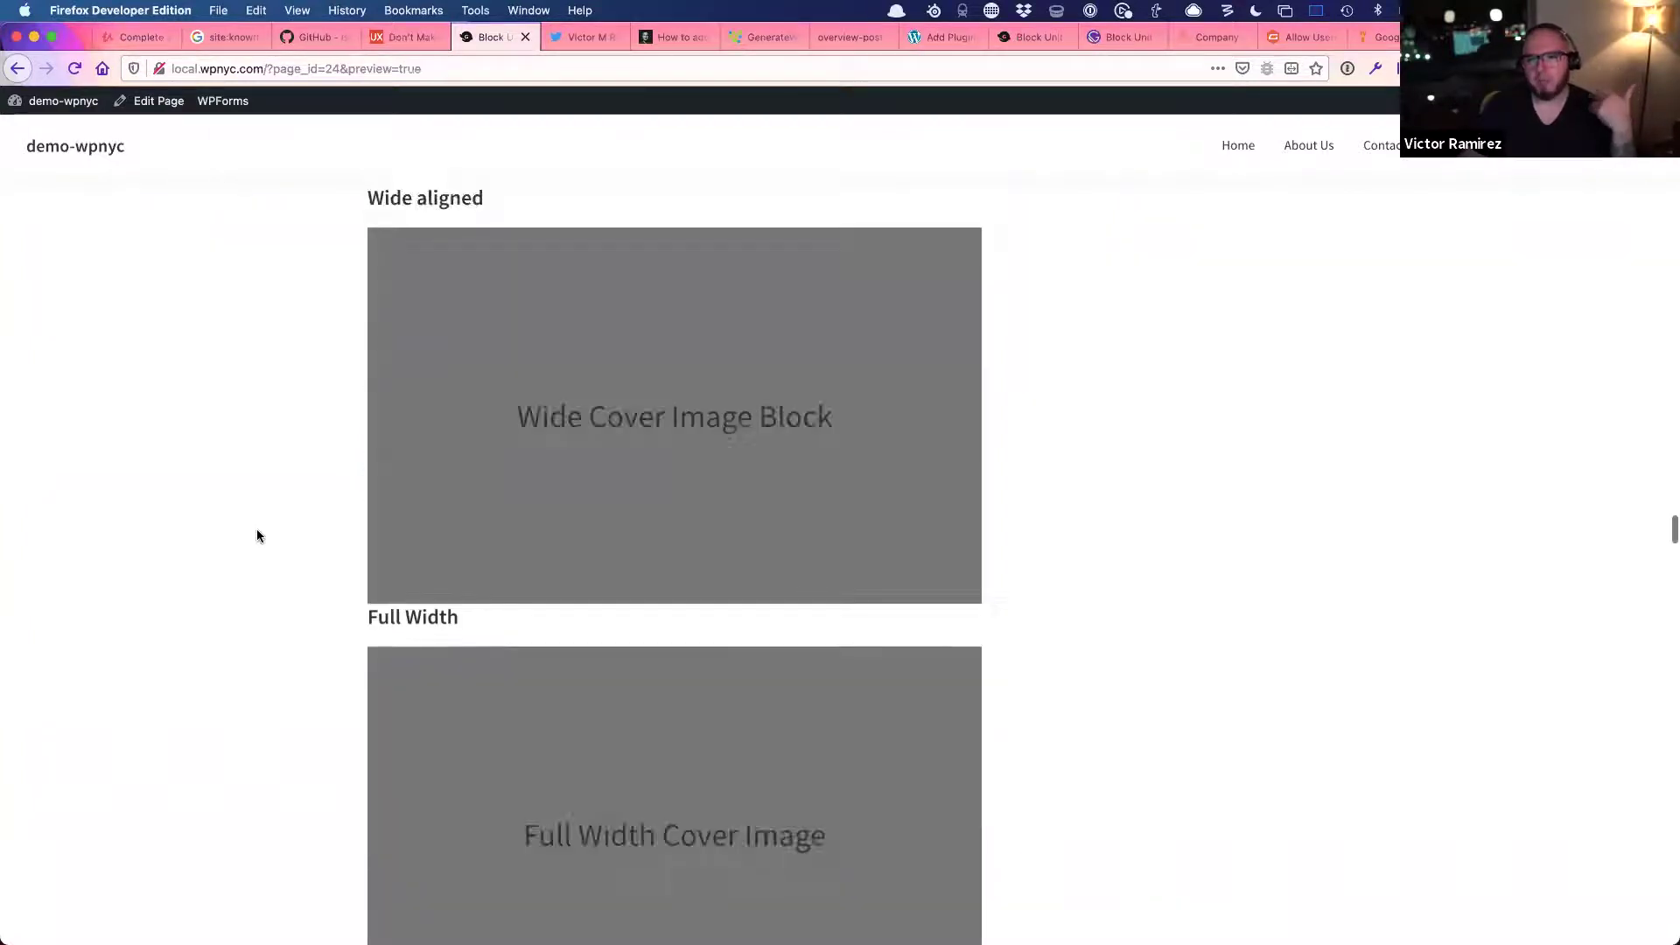
{"action": "scroll", "coordinate": [260, 530], "scroll_direction": "down", "scroll_amount": 10}
{"action": "scroll", "coordinate": [265, 525], "scroll_direction": "up", "scroll_amount": 12}
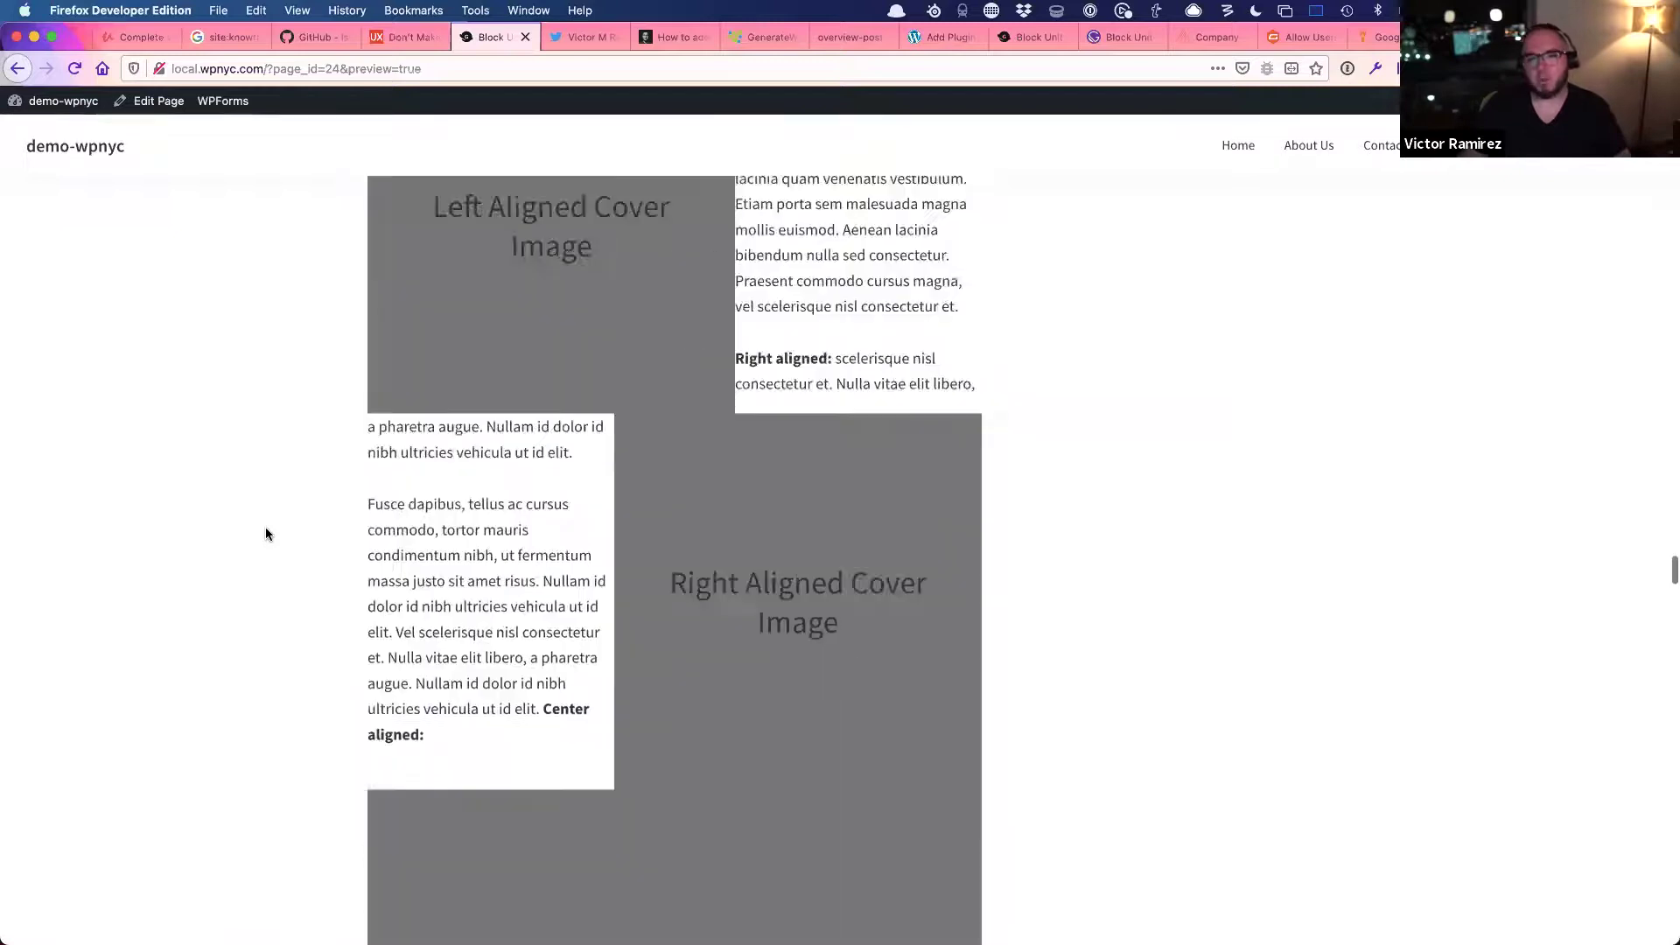
{"action": "scroll", "coordinate": [267, 541], "scroll_direction": "down", "scroll_amount": 20}
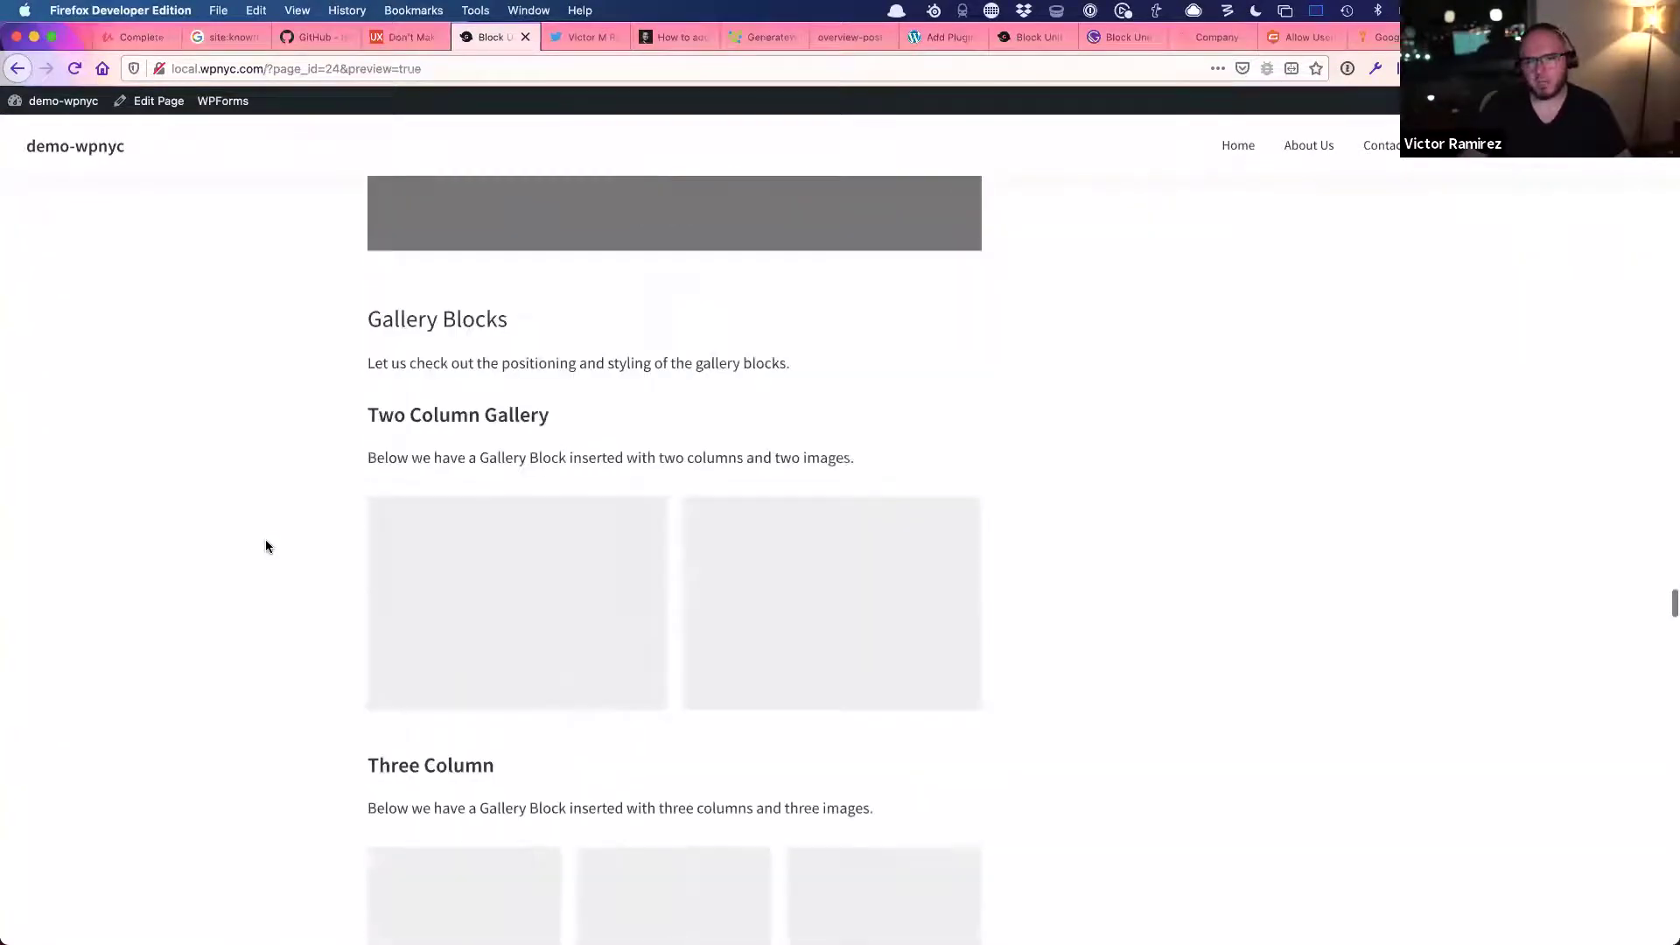
{"action": "scroll", "coordinate": [267, 546], "scroll_direction": "down", "scroll_amount": 15}
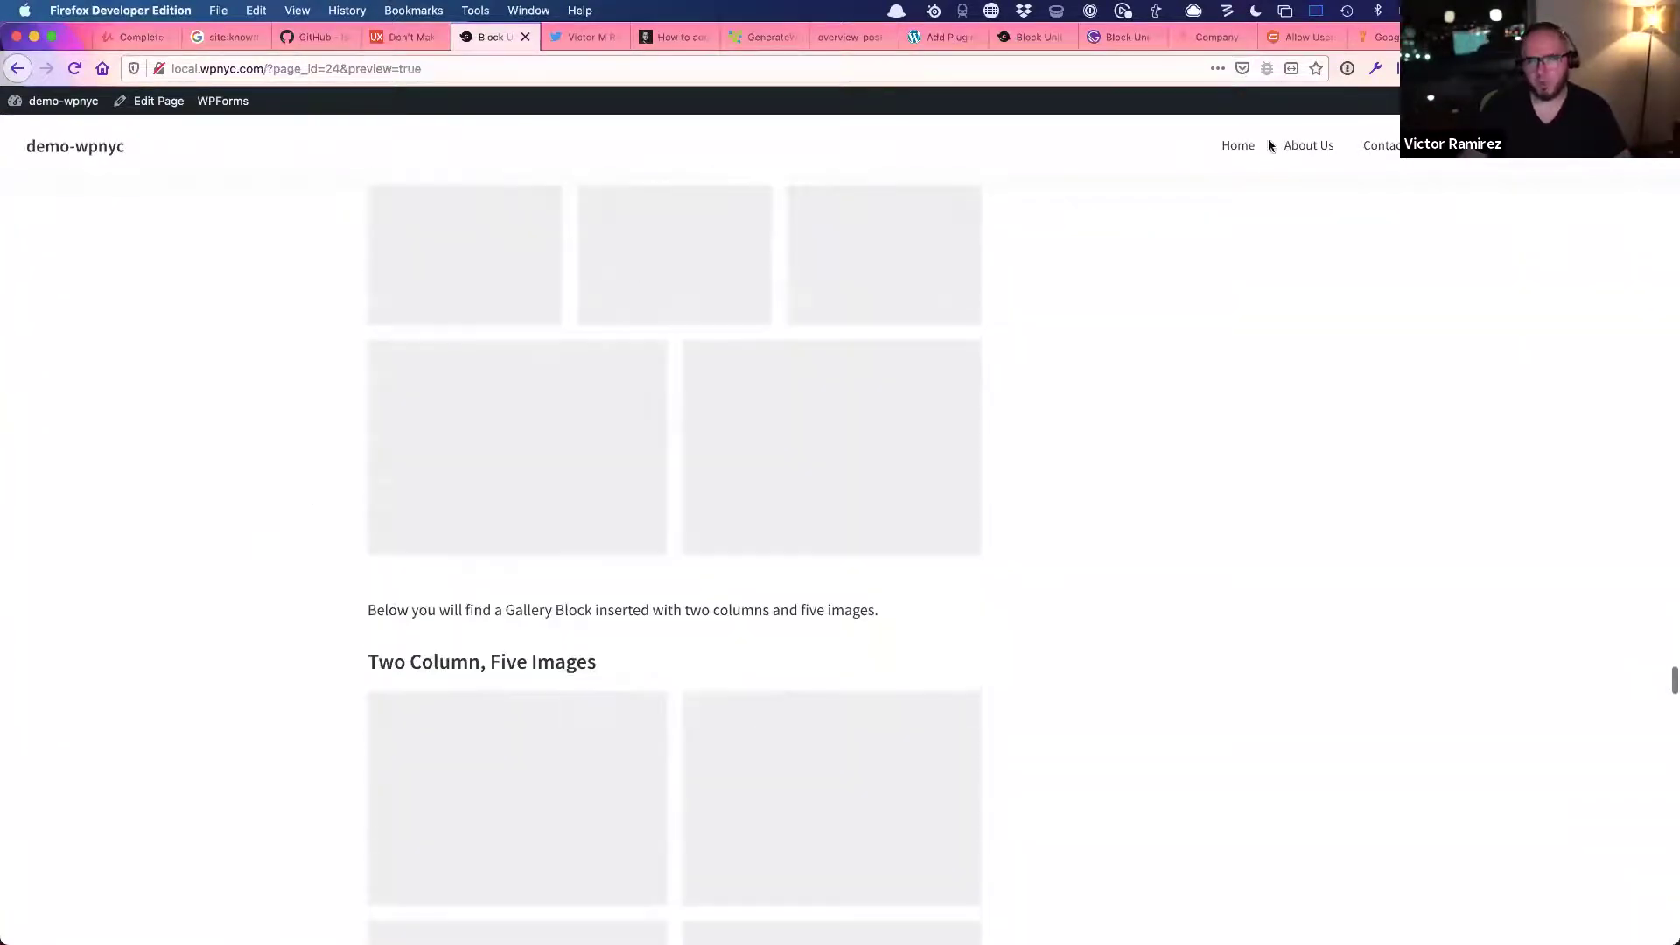
- Search the web for "visual site map" in a new tab, open VisualSitemaps and place its tab beside the Twitter thread's tab
{"action": "key", "text": "super+t"}
{"action": "type", "text": "visual t"}
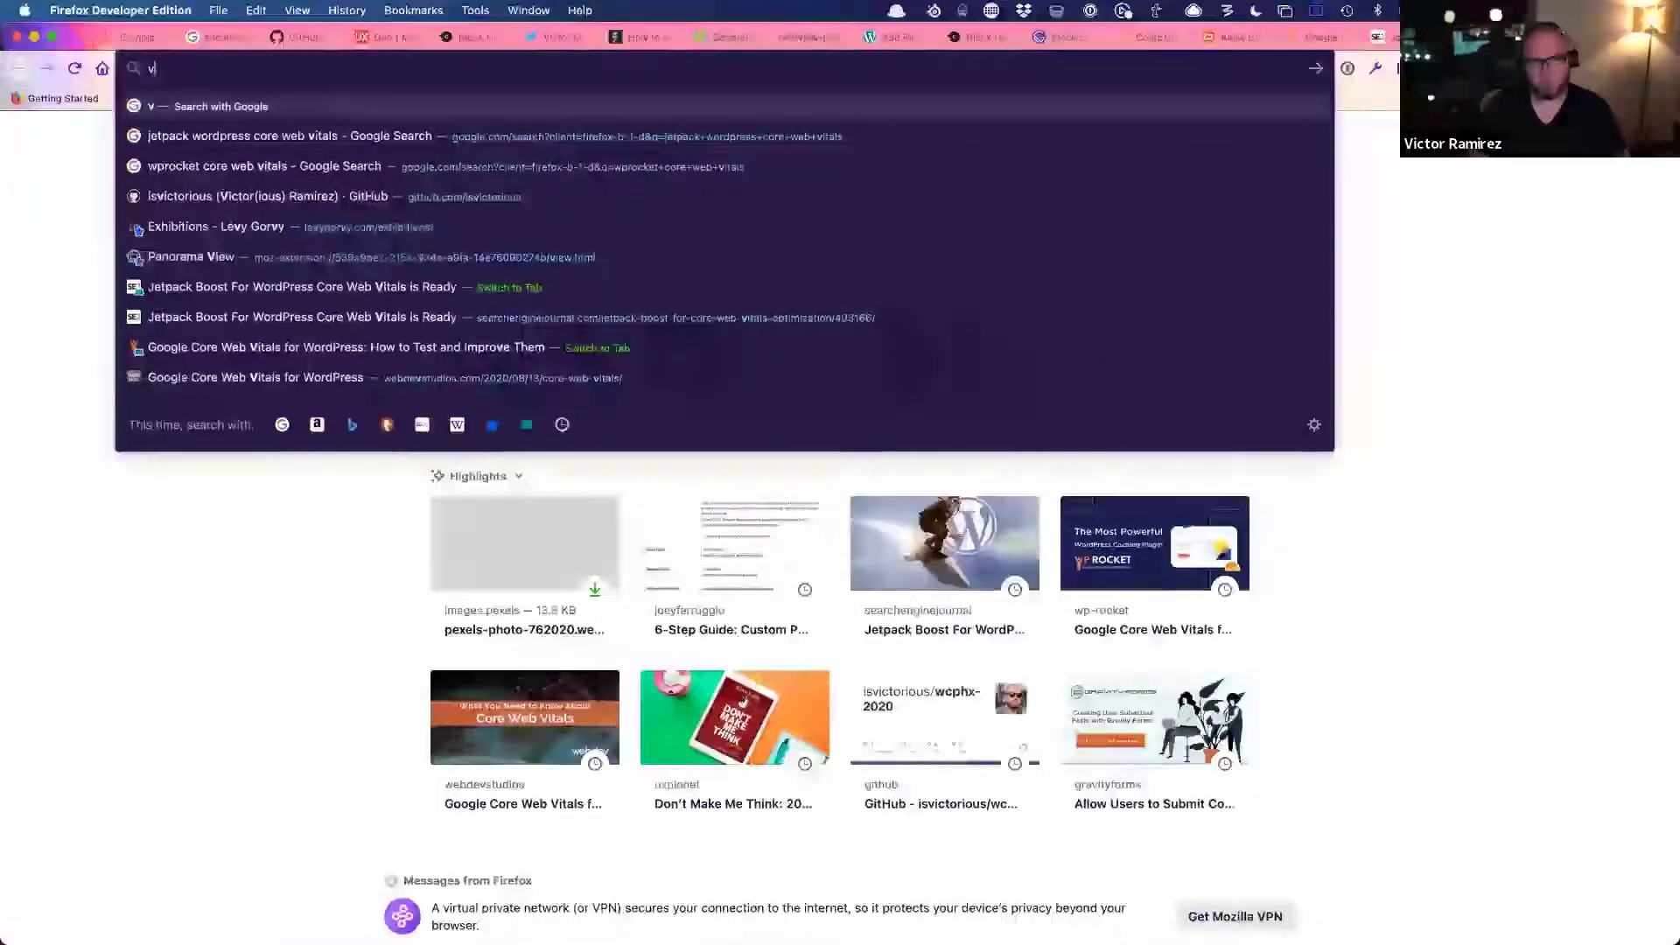
{"action": "key", "text": "BackSpace"}
{"action": "type", "text": "site map"}
{"action": "key", "text": "Return"}
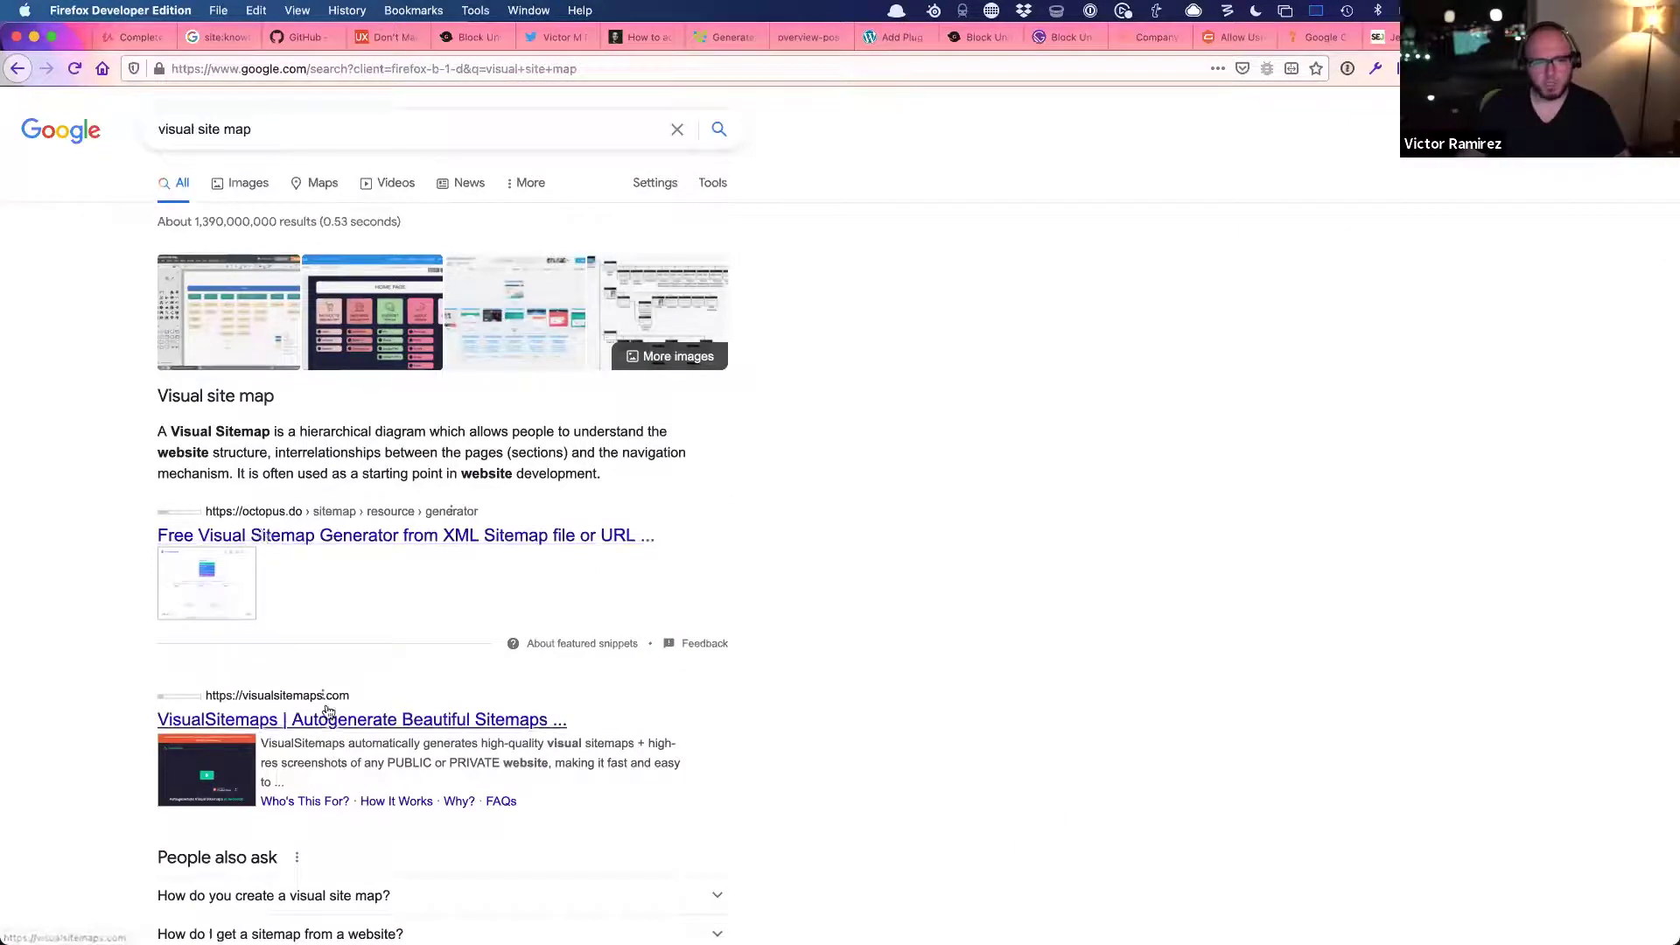
{"action": "left_click", "coordinate": [324, 700]}
{"action": "left_click_drag", "start_coordinate": [1444, 37], "coordinate": [612, 39]}
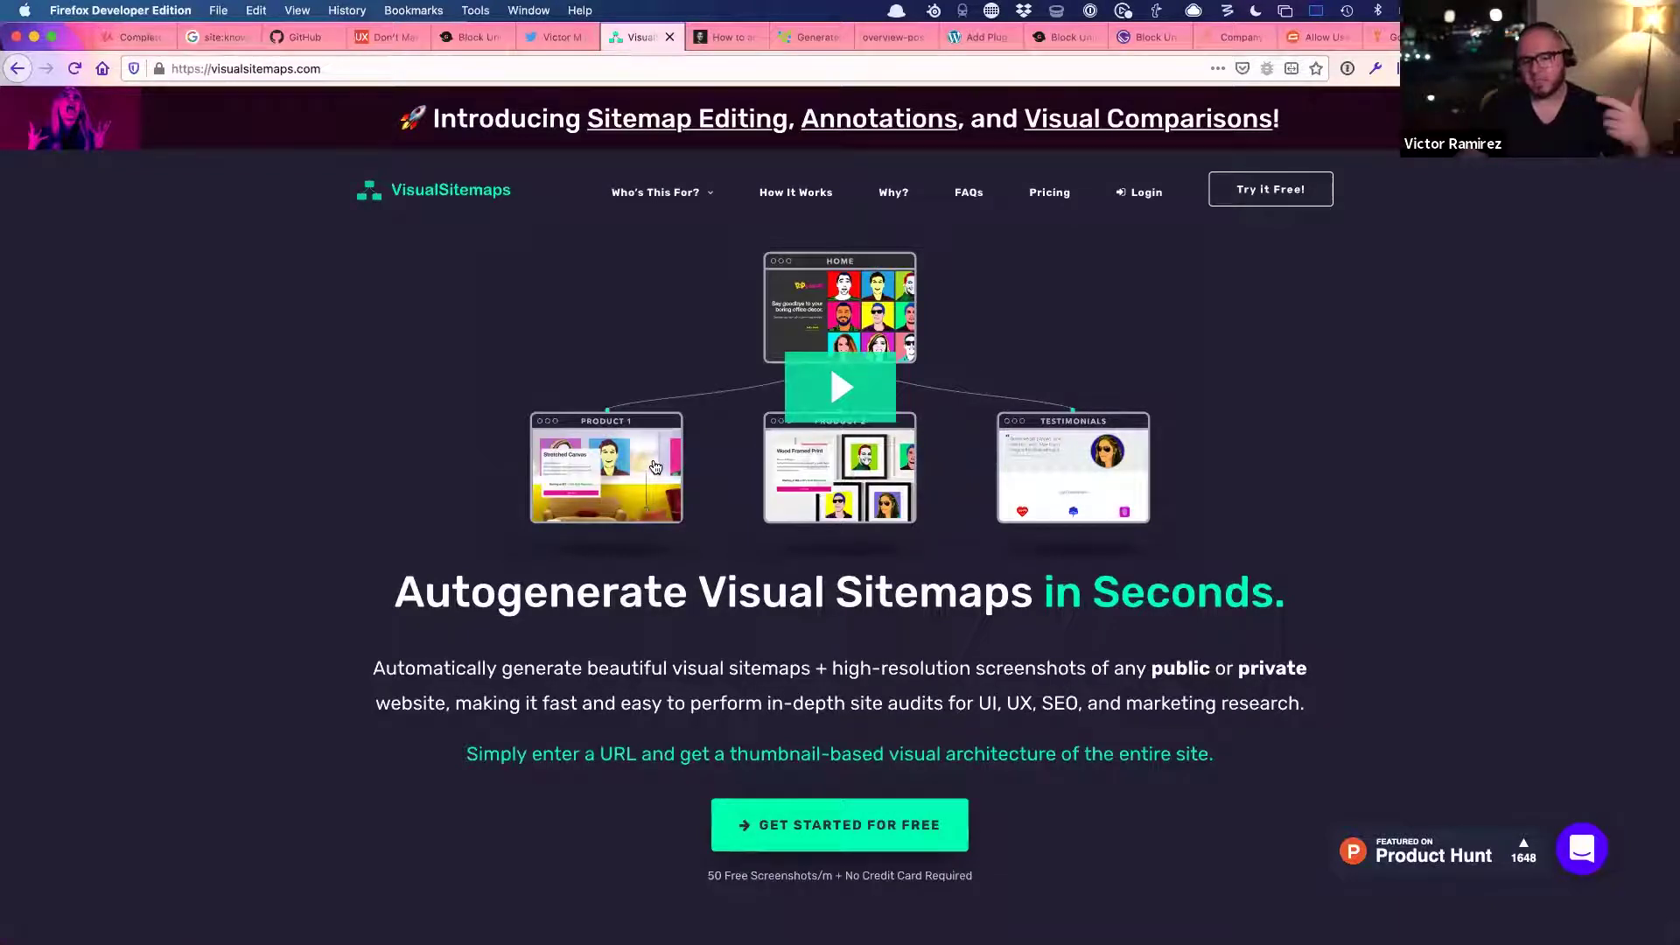
- Return from VisualSitemaps to the Twitter thread and view its opening post on customizing the Gutenberg editor
{"action": "left_click", "coordinate": [557, 37]}
{"action": "left_click", "coordinate": [639, 36]}
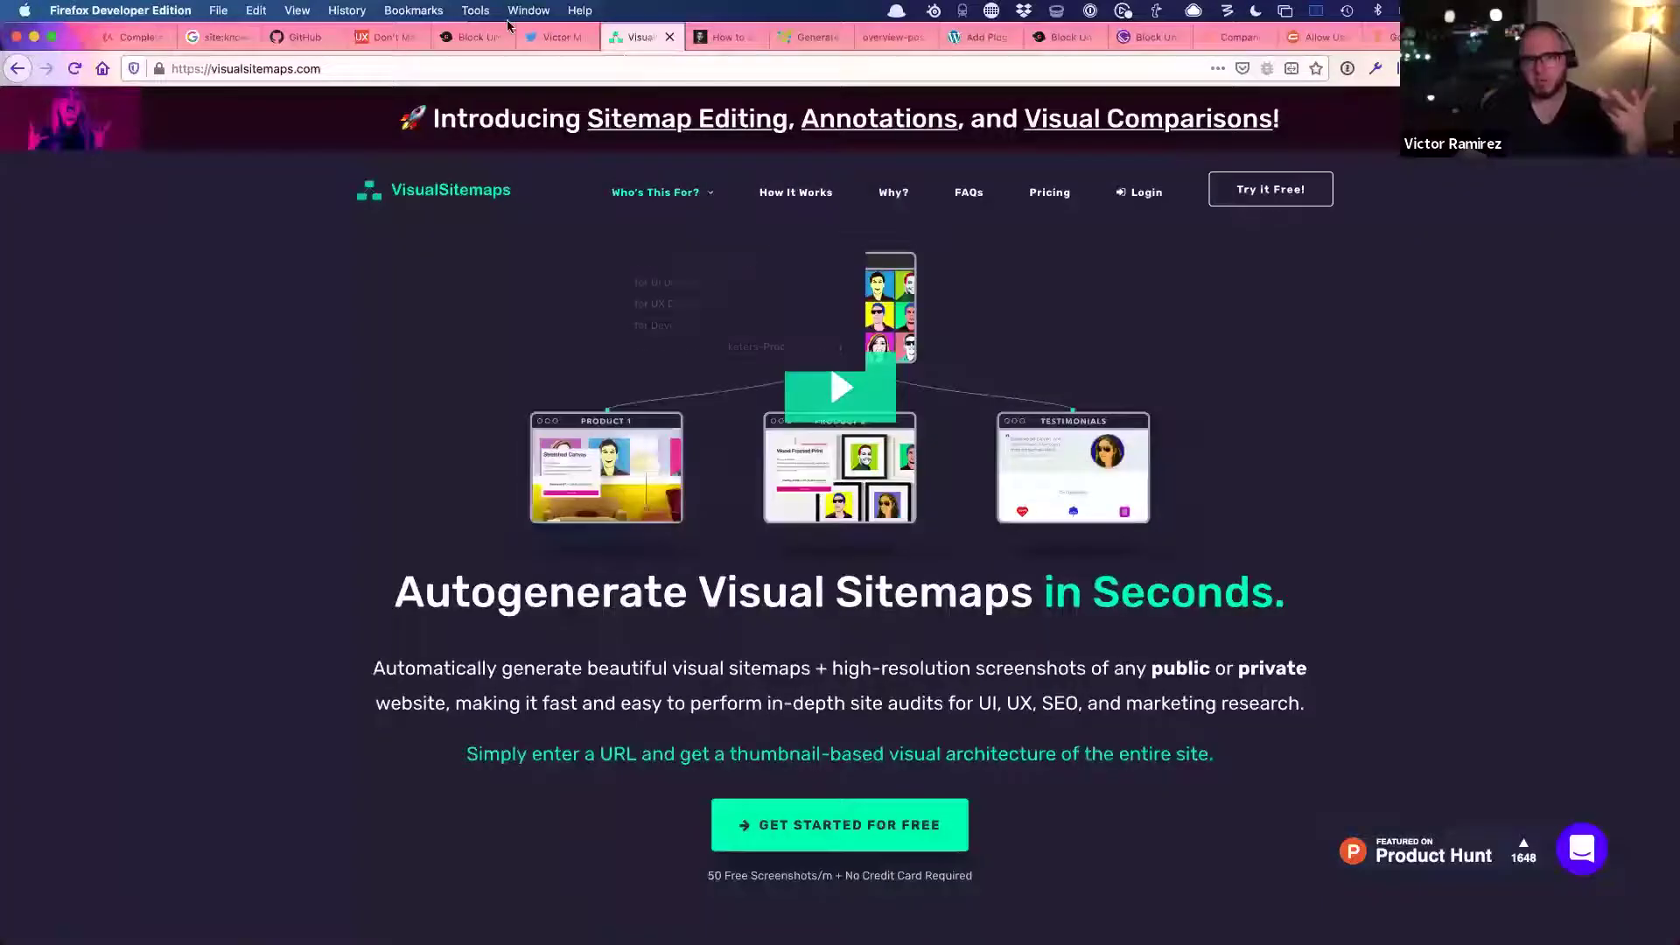
{"action": "left_click", "coordinate": [557, 37]}
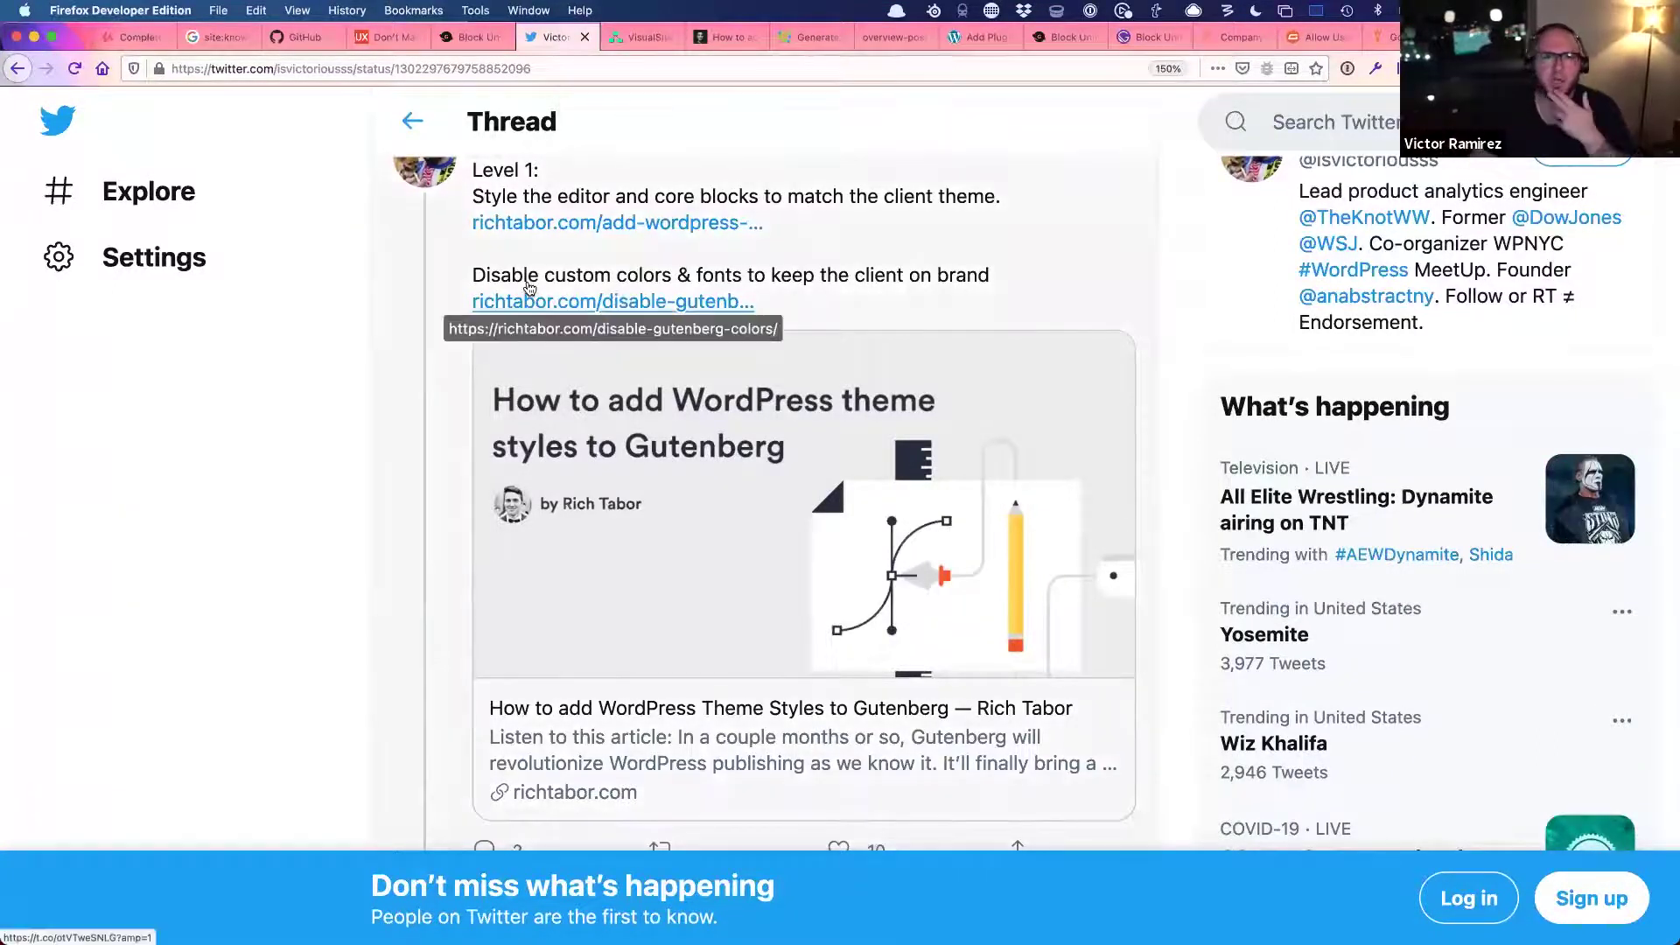
{"action": "scroll", "coordinate": [529, 293], "scroll_direction": "up", "scroll_amount": 4}
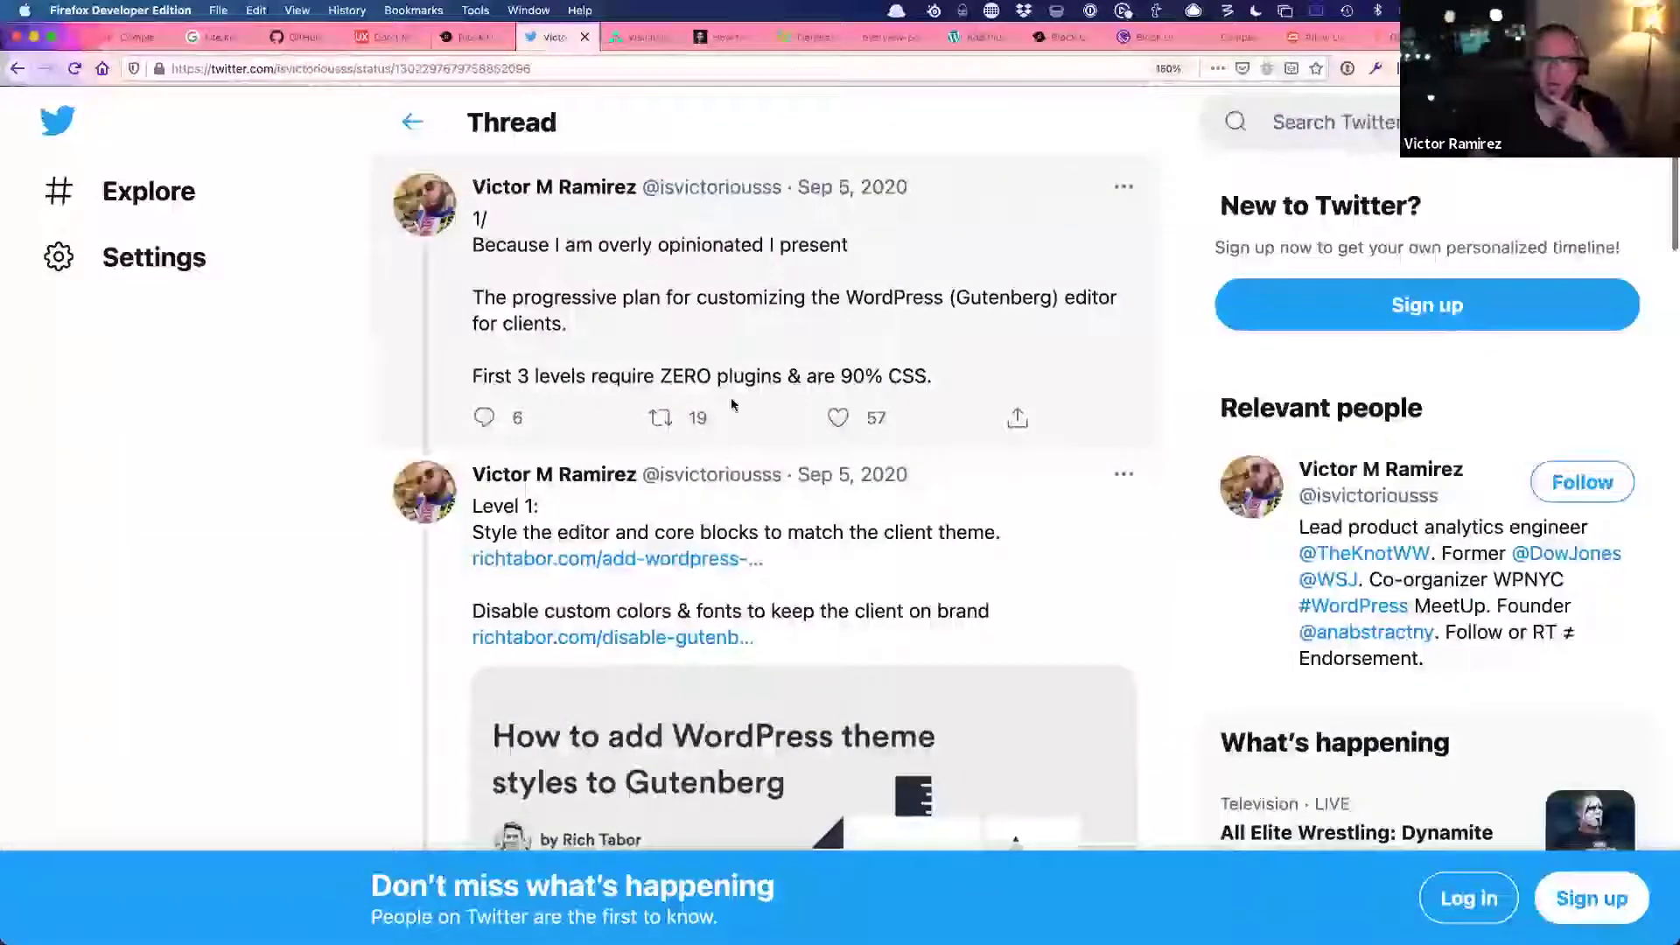
- Switch to Deckset to check the "Custom UX on the front end" slide, and return to the Block Unit Test preview in Firefox
{"action": "key", "text": "ctrl+Up"}
{"action": "left_click", "coordinate": [839, 35]}
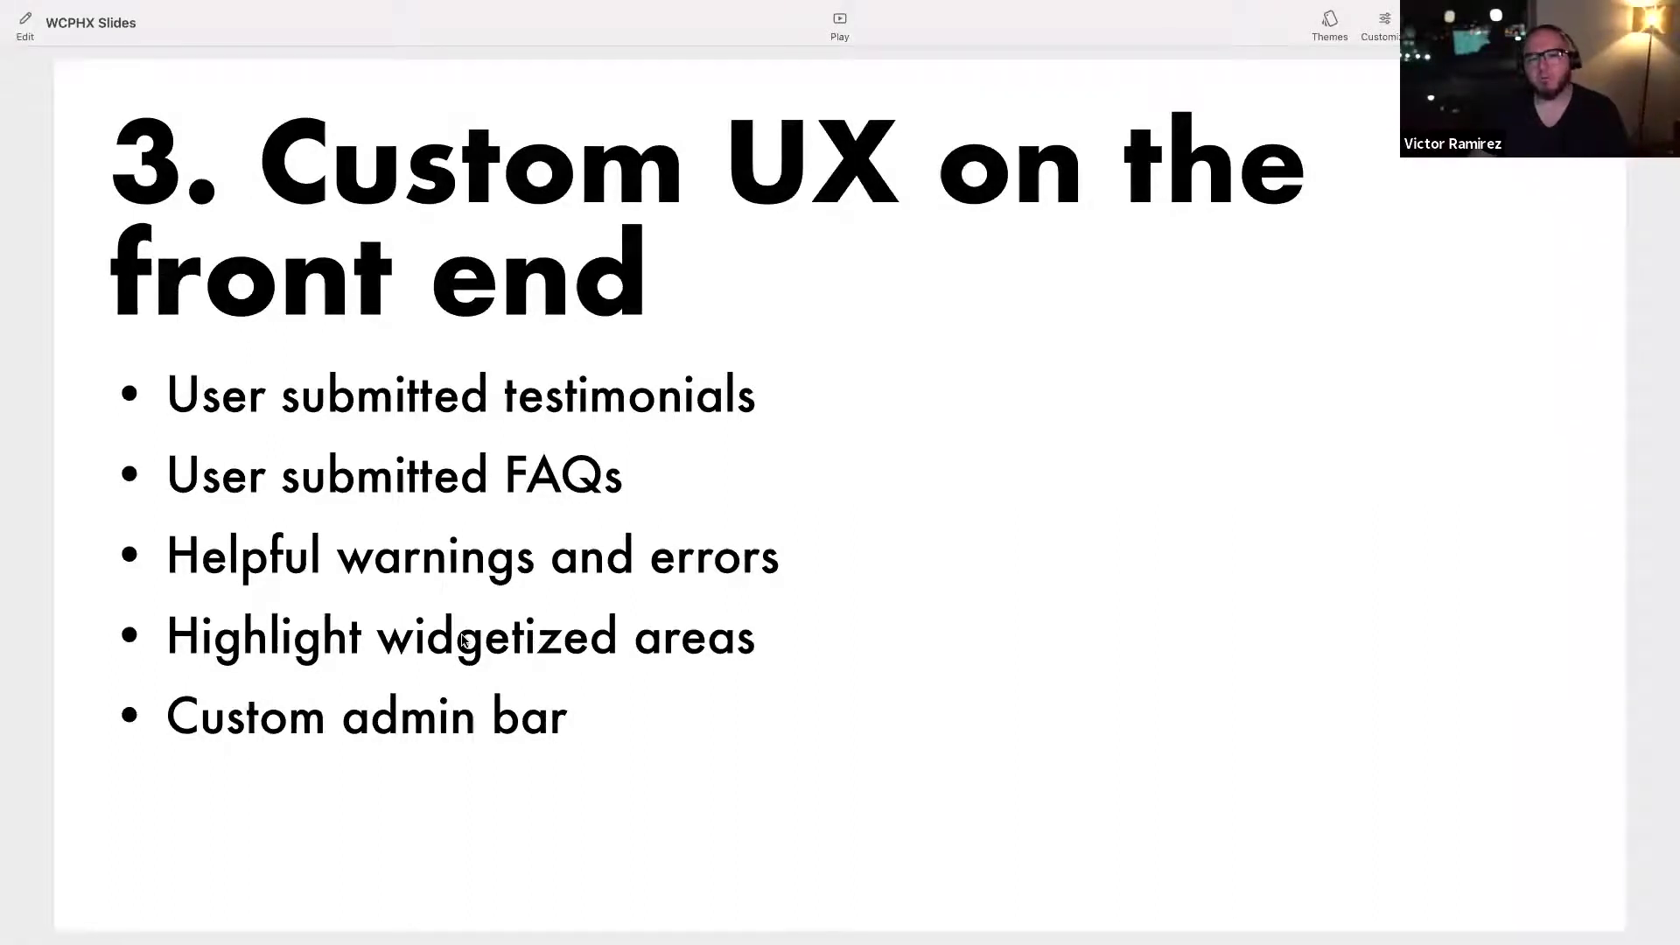
{"action": "key", "text": "ctrl+Up"}
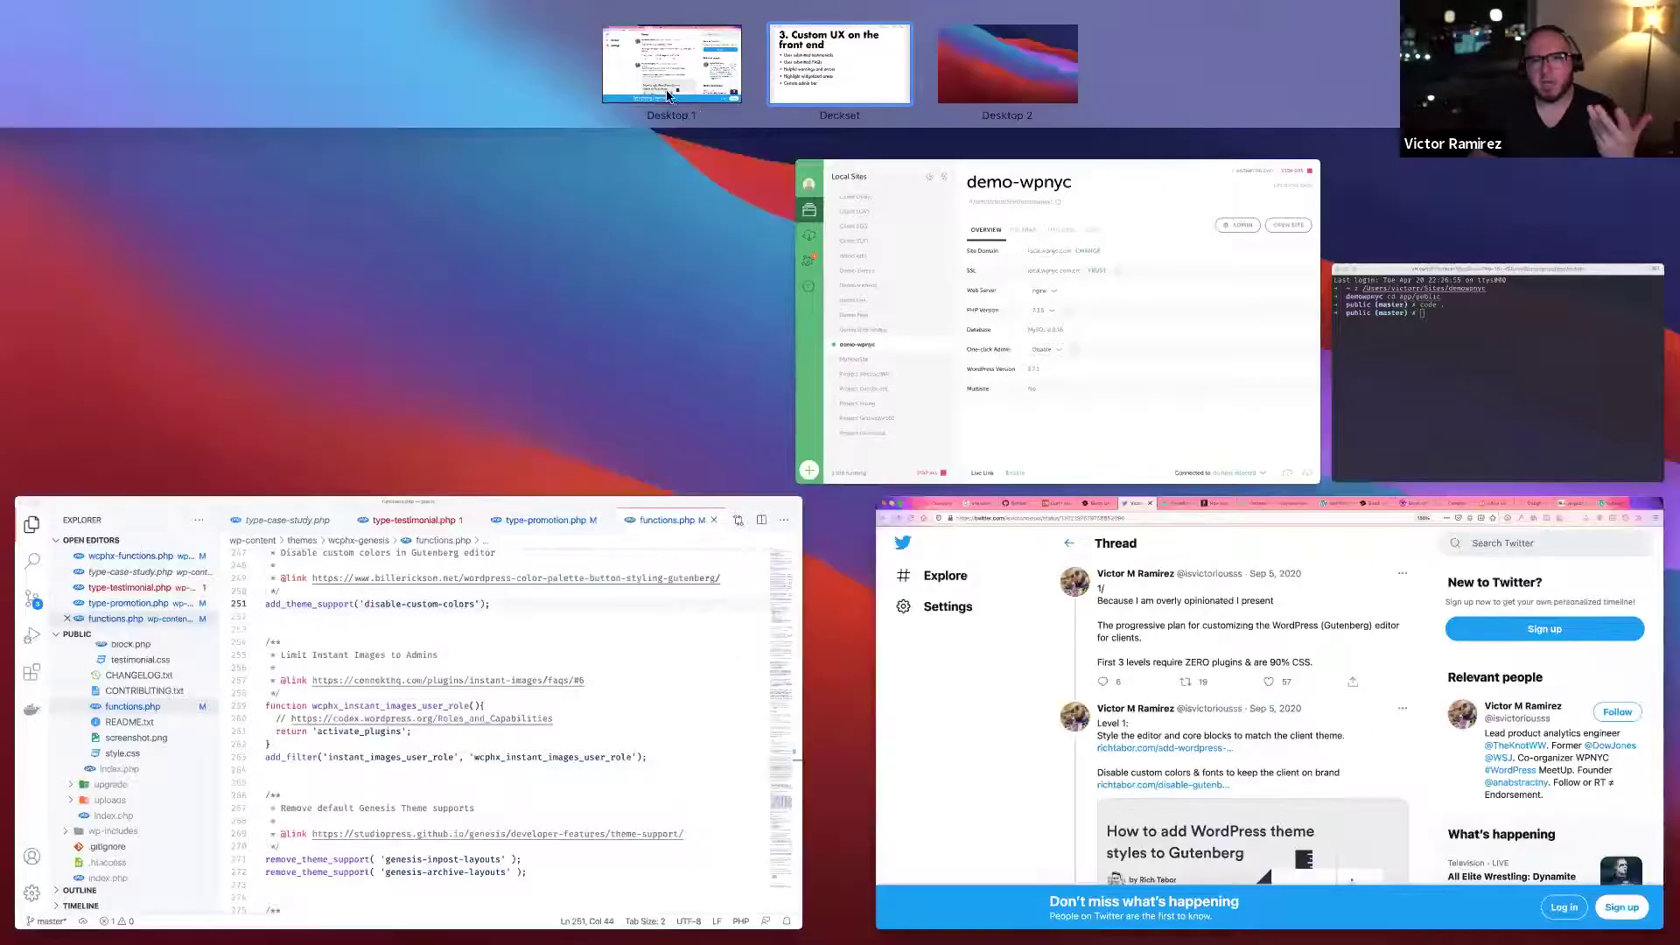
{"action": "left_click", "coordinate": [475, 45]}
{"action": "left_click", "coordinate": [479, 39]}
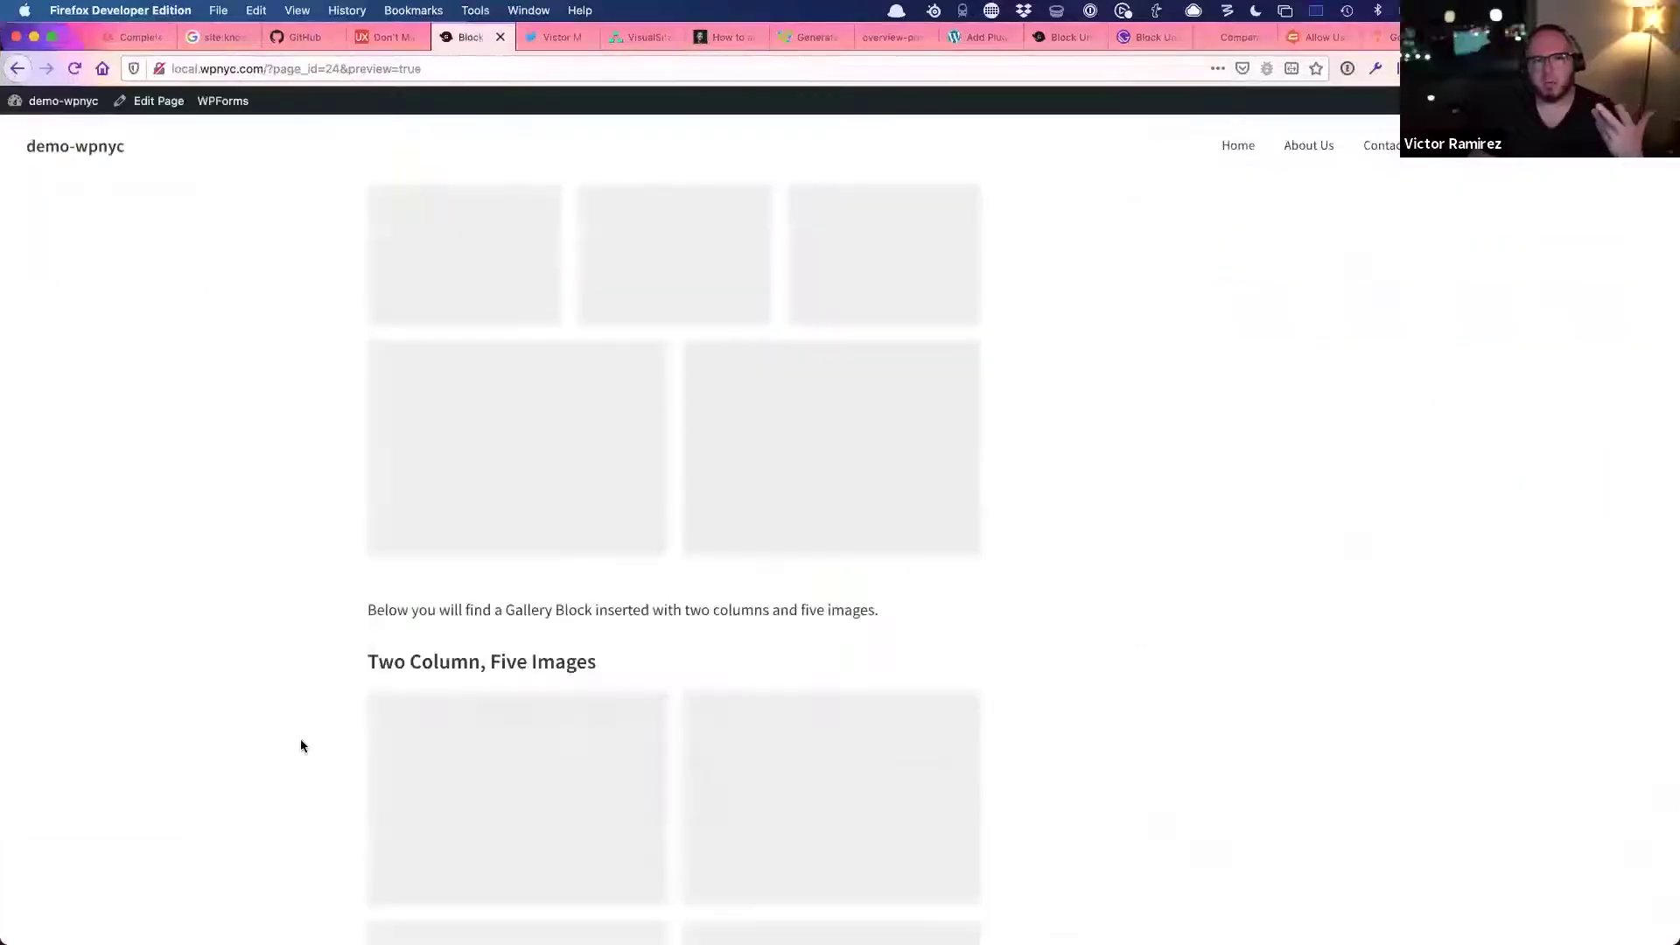
- Open the Block Unit Test page's editor, leave it for the list of all pages and start a new page
{"action": "left_click", "coordinate": [131, 107]}
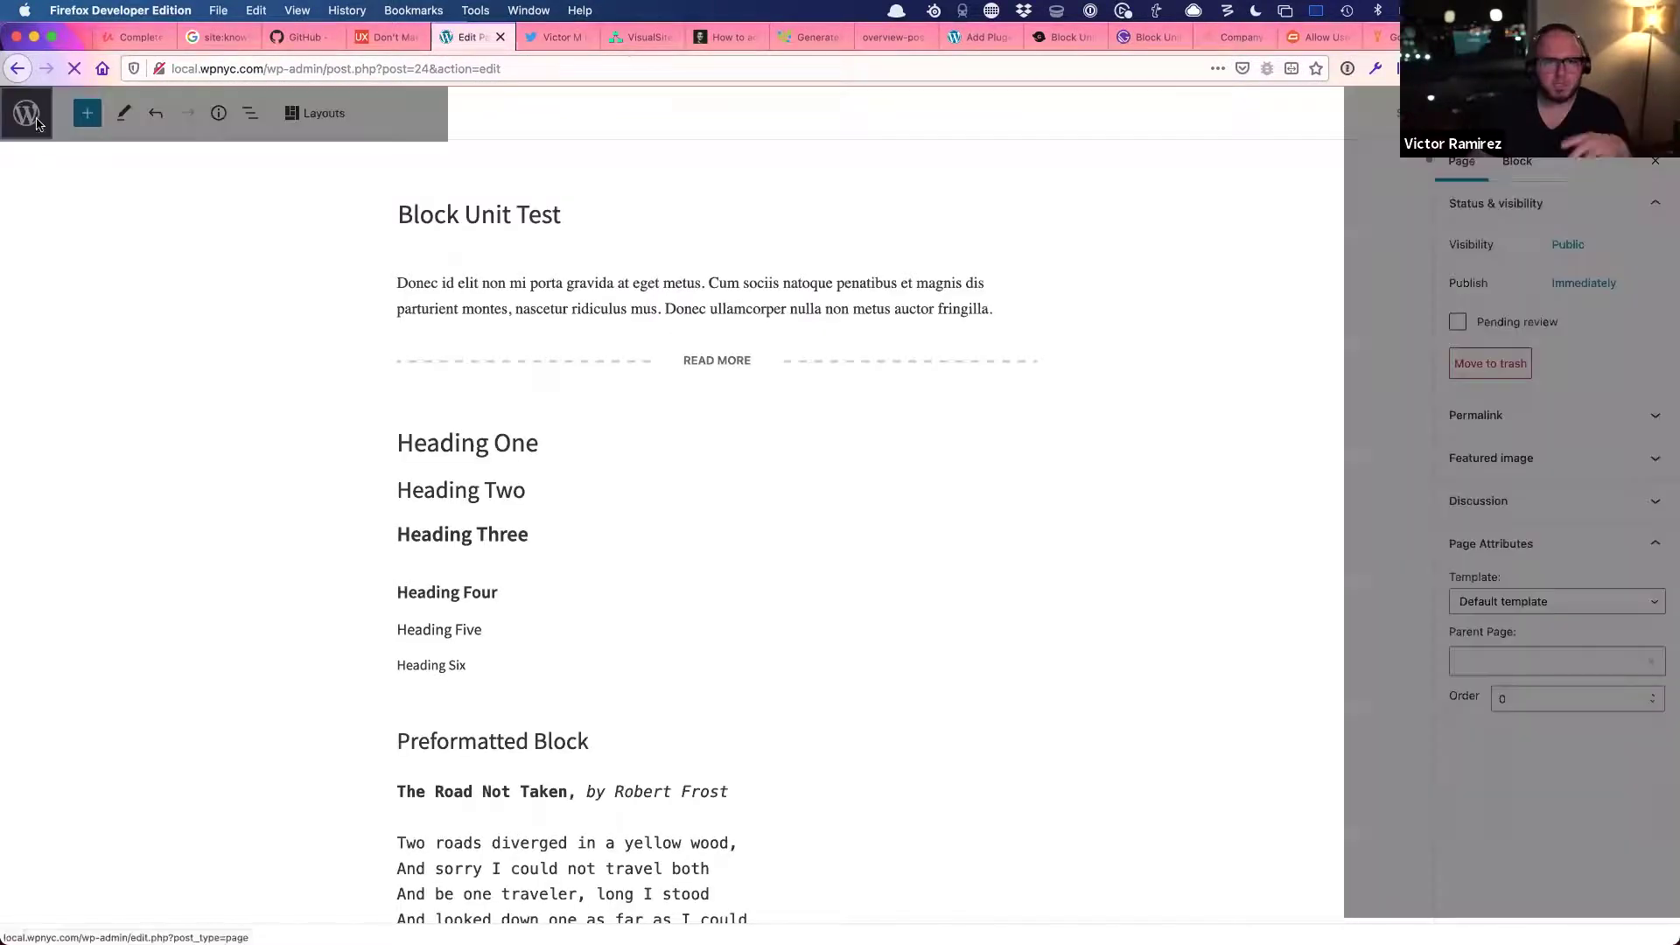
{"action": "left_click", "coordinate": [27, 115]}
{"action": "left_click", "coordinate": [1059, 440]}
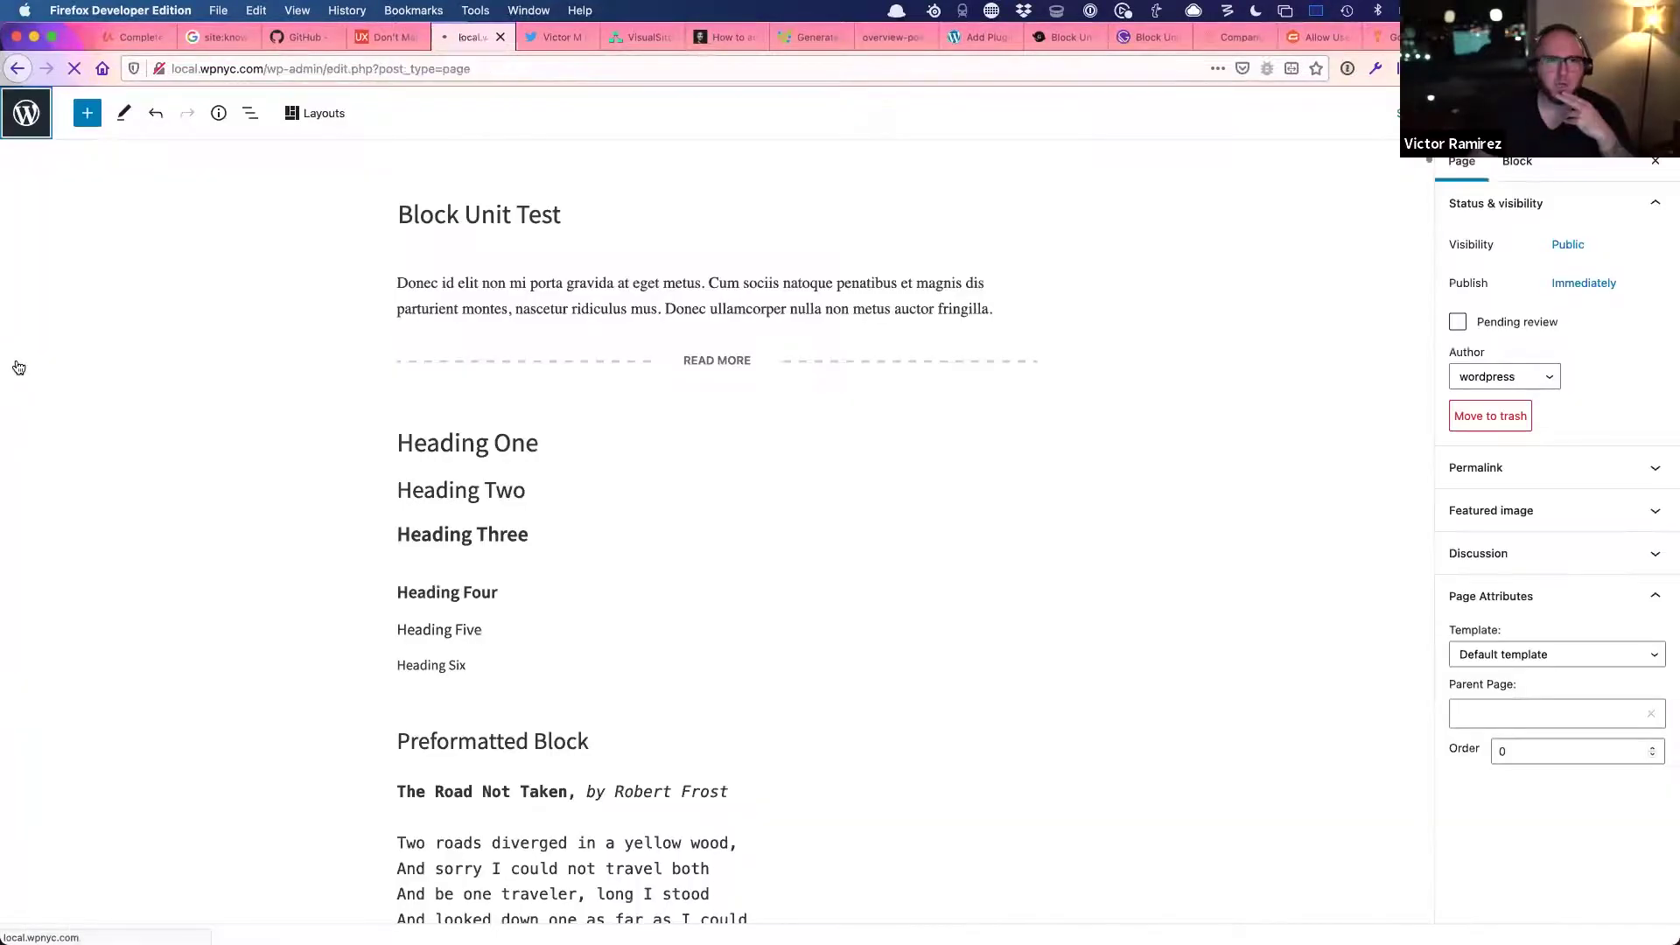
{"action": "left_click", "coordinate": [257, 145]}
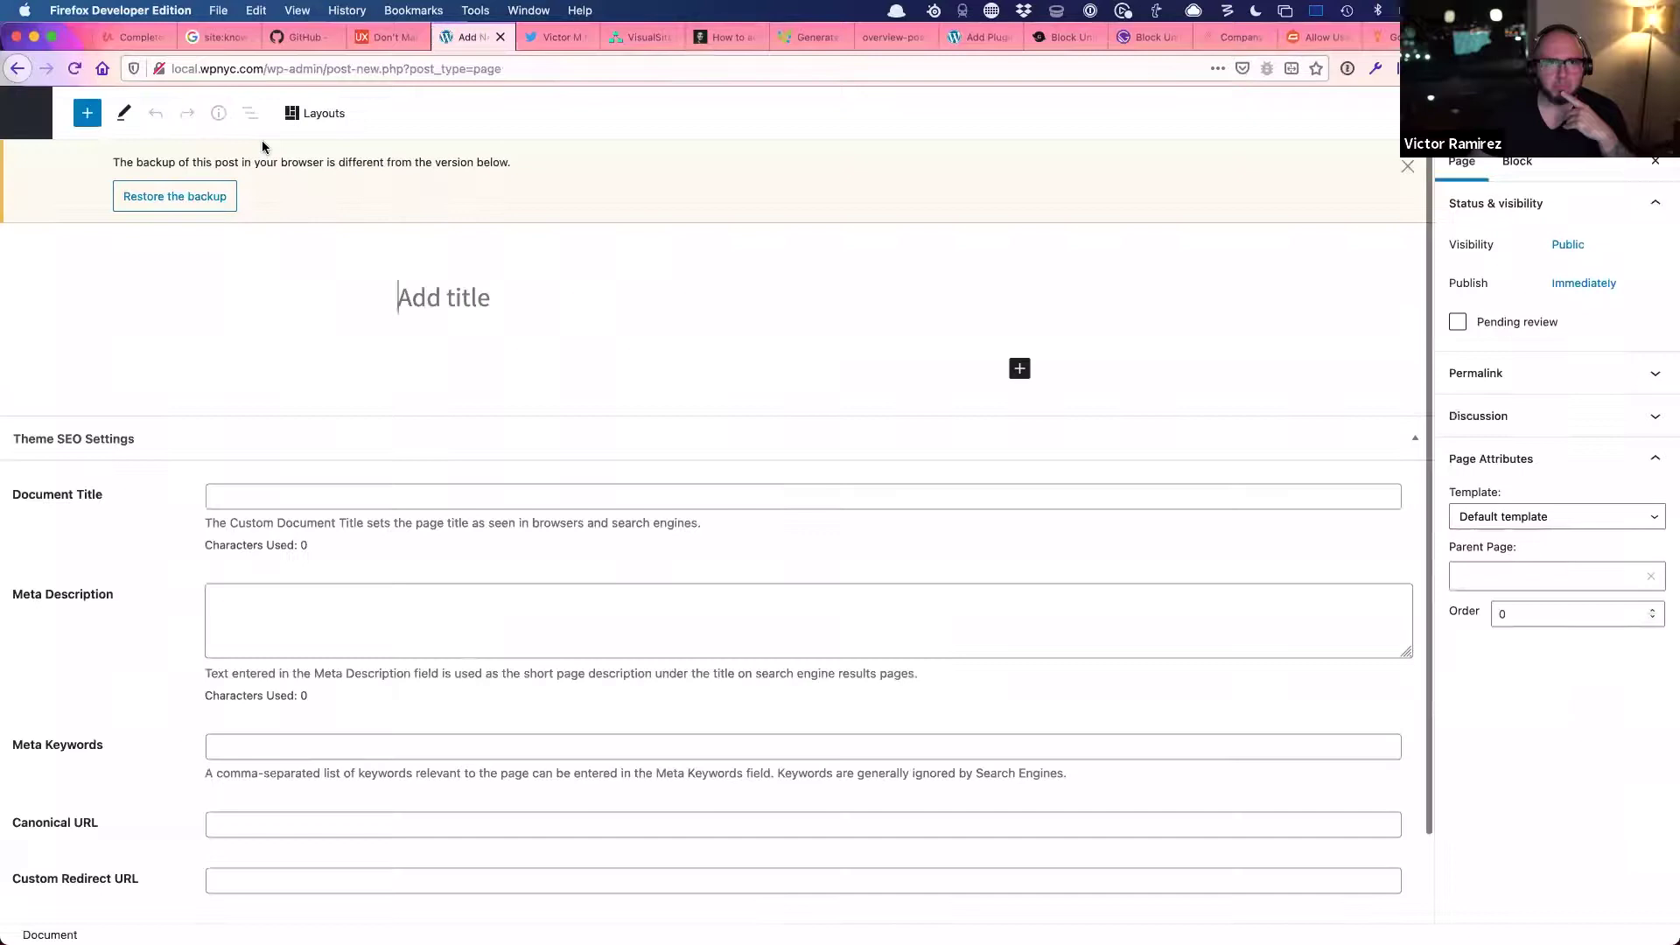
- Insert a Media & Text block into the body of the new page
{"action": "left_click", "coordinate": [420, 336]}
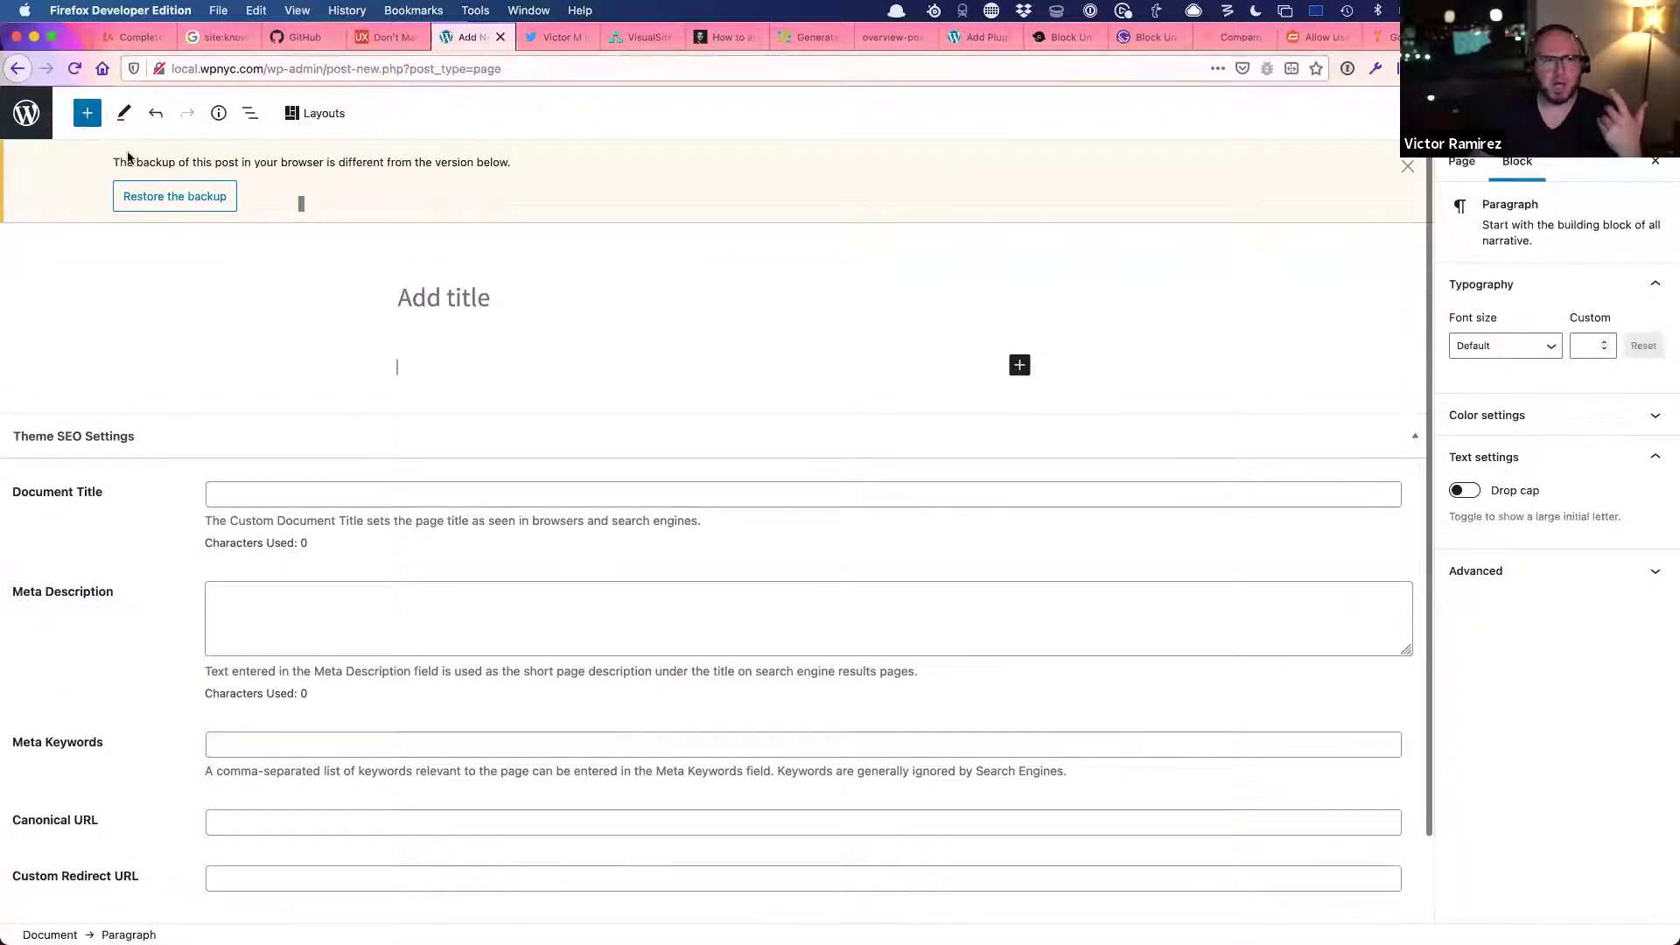
{"action": "left_click", "coordinate": [86, 114]}
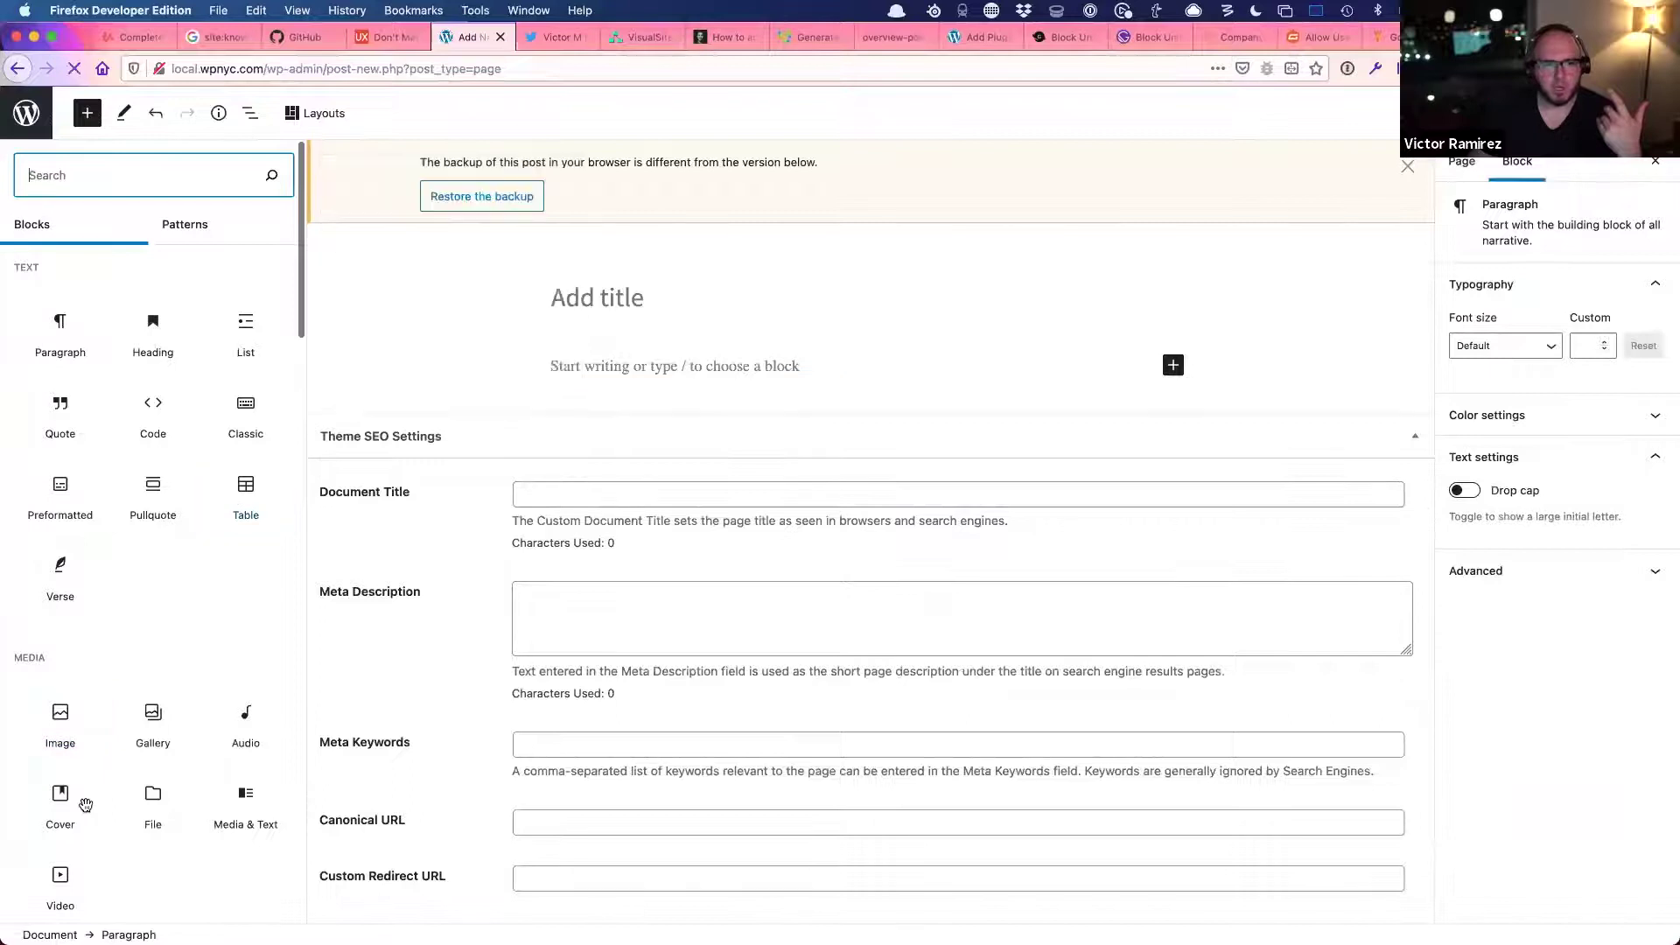
{"action": "scroll", "coordinate": [245, 647], "scroll_direction": "down", "scroll_amount": 3}
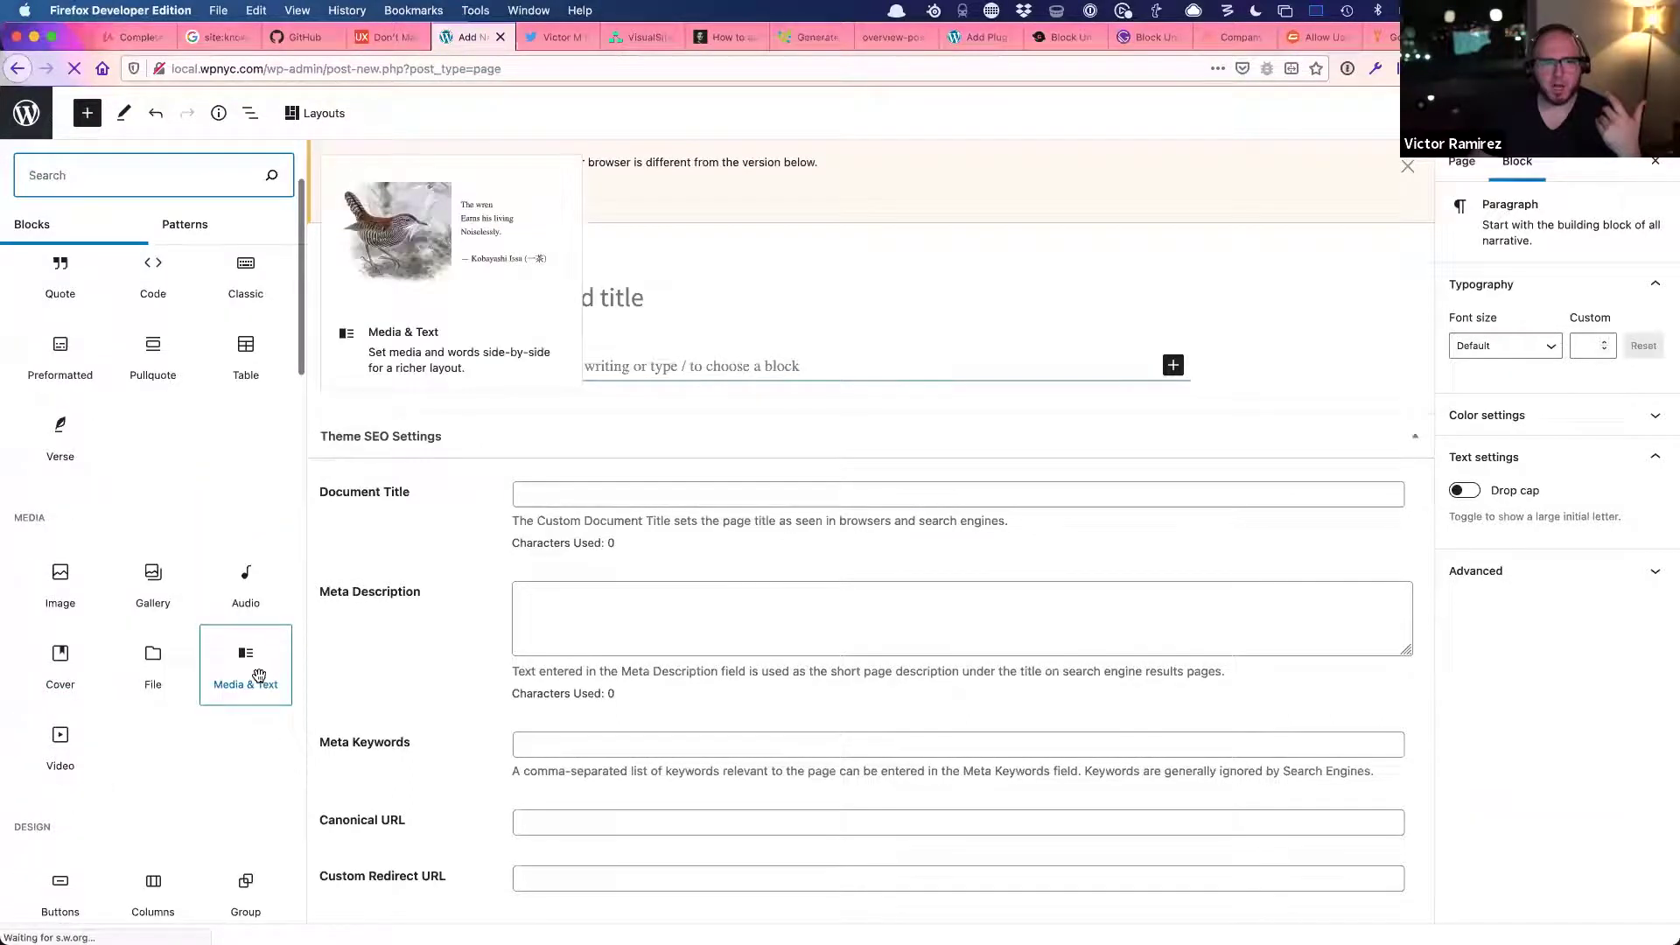
{"action": "left_click", "coordinate": [258, 669]}
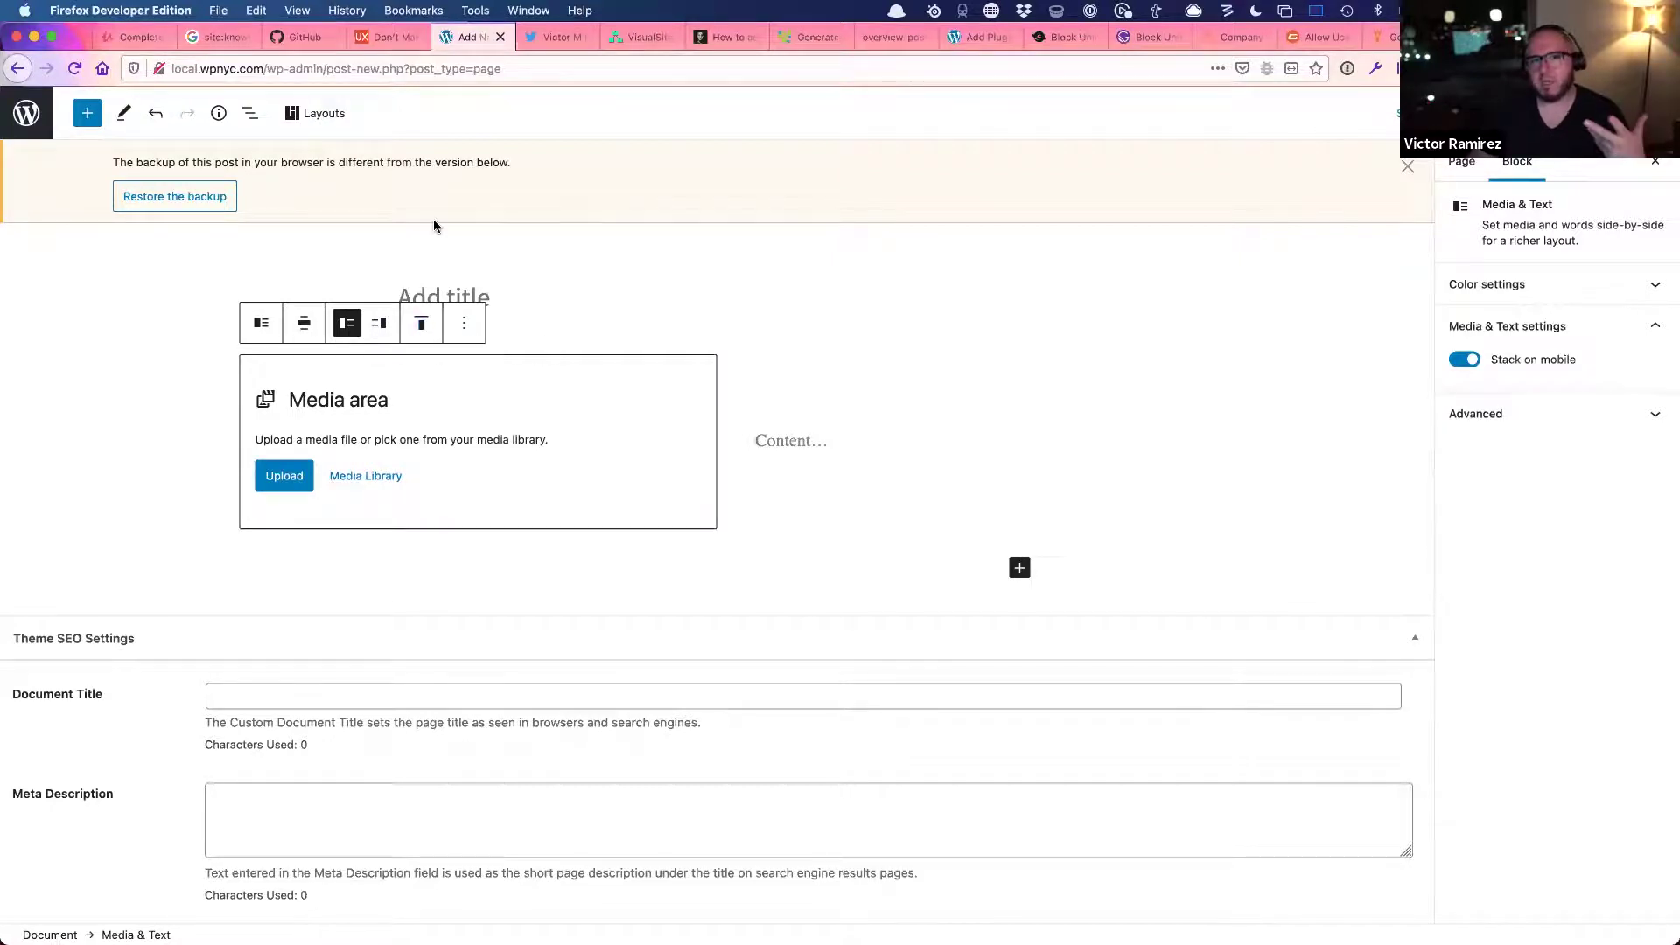
- Read the Twitter thread's Level 2 to Level 4 posts on block styles, block patterns and custom ACF blocks, ending at Level 2
{"action": "left_click", "coordinate": [534, 36]}
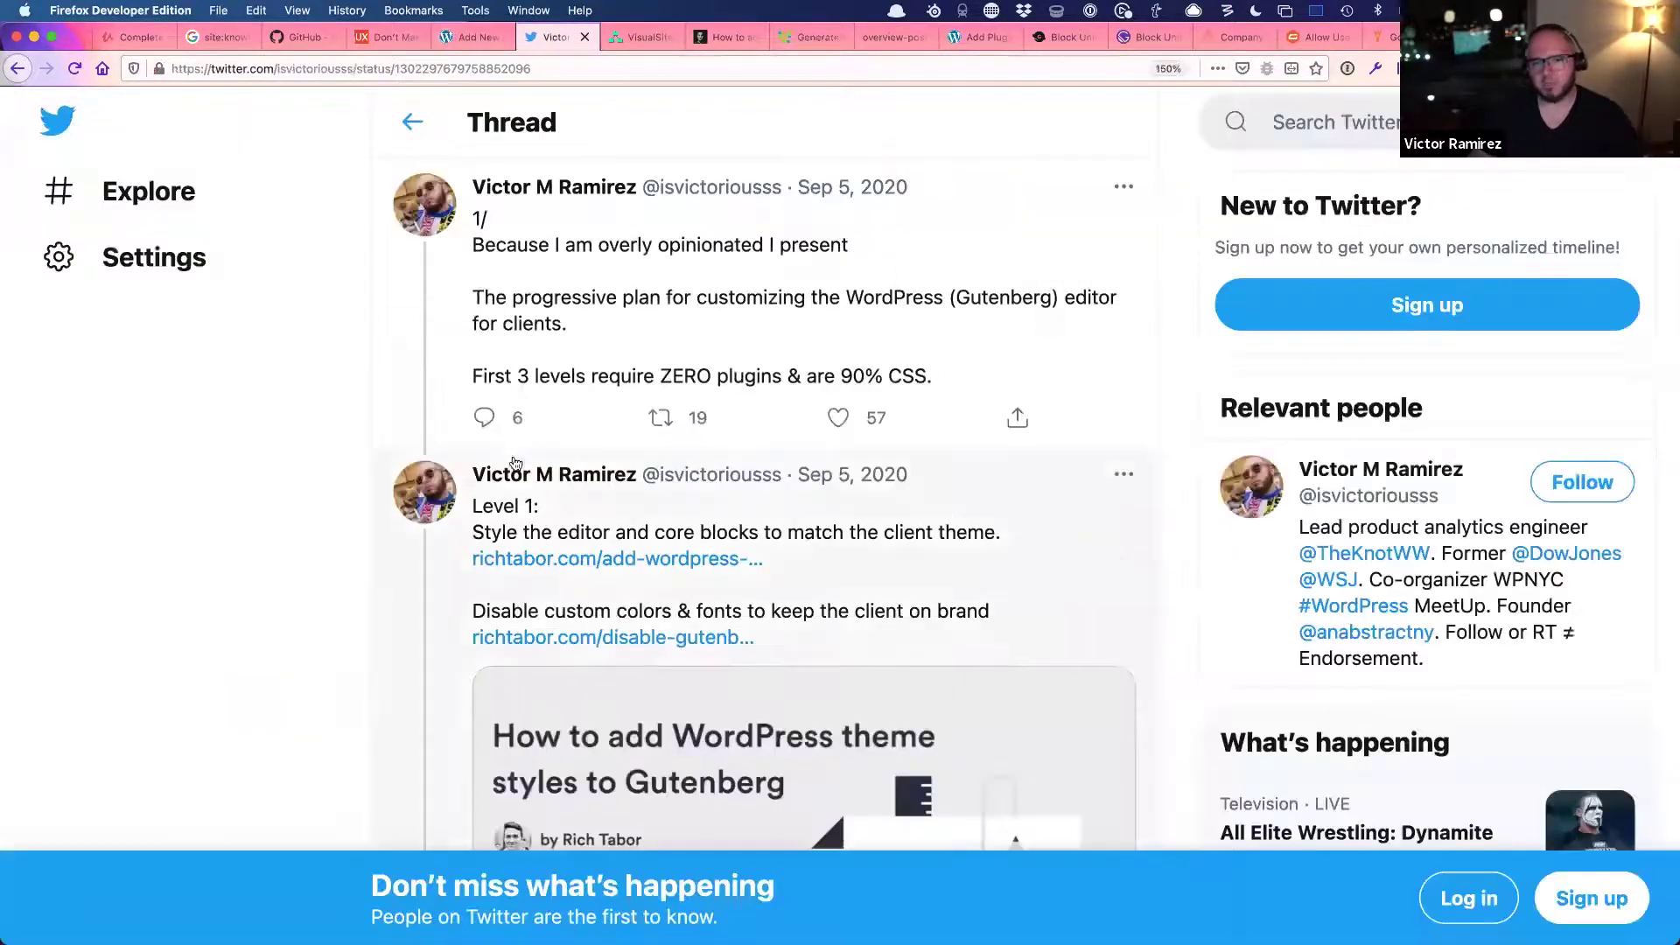
{"action": "scroll", "coordinate": [748, 523], "scroll_direction": "down", "scroll_amount": 10}
{"action": "scroll", "coordinate": [748, 523], "scroll_direction": "down", "scroll_amount": 5}
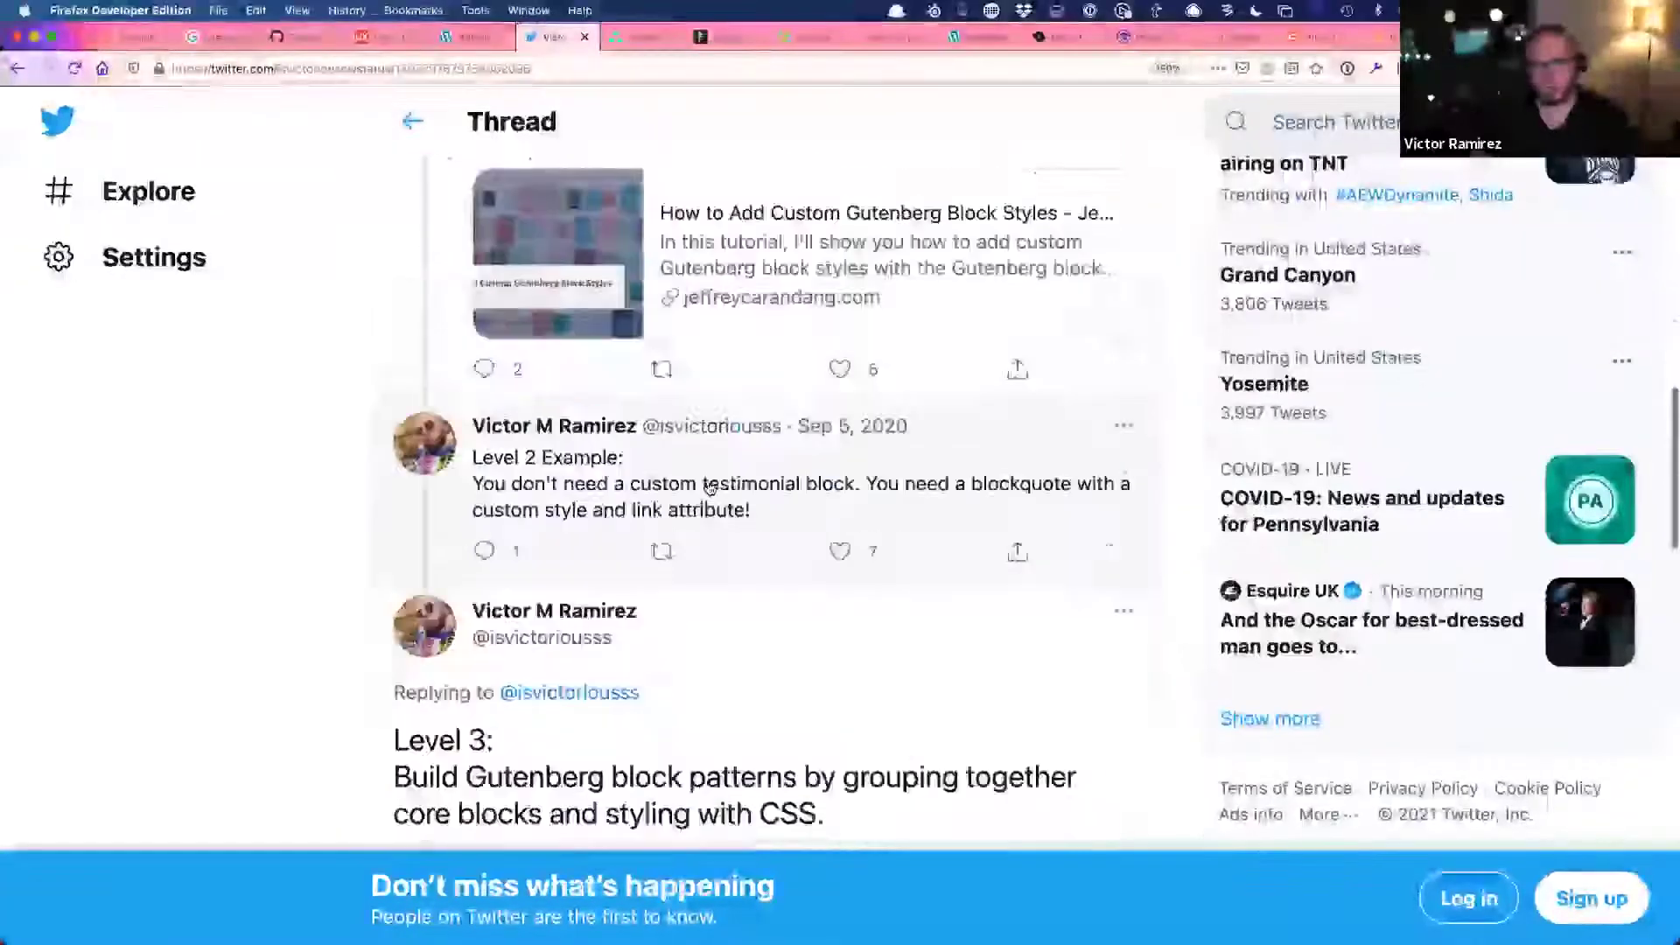
{"action": "scroll", "coordinate": [726, 517], "scroll_direction": "up", "scroll_amount": 2}
{"action": "scroll", "coordinate": [710, 514], "scroll_direction": "down", "scroll_amount": 6}
{"action": "scroll", "coordinate": [711, 513], "scroll_direction": "down", "scroll_amount": 6}
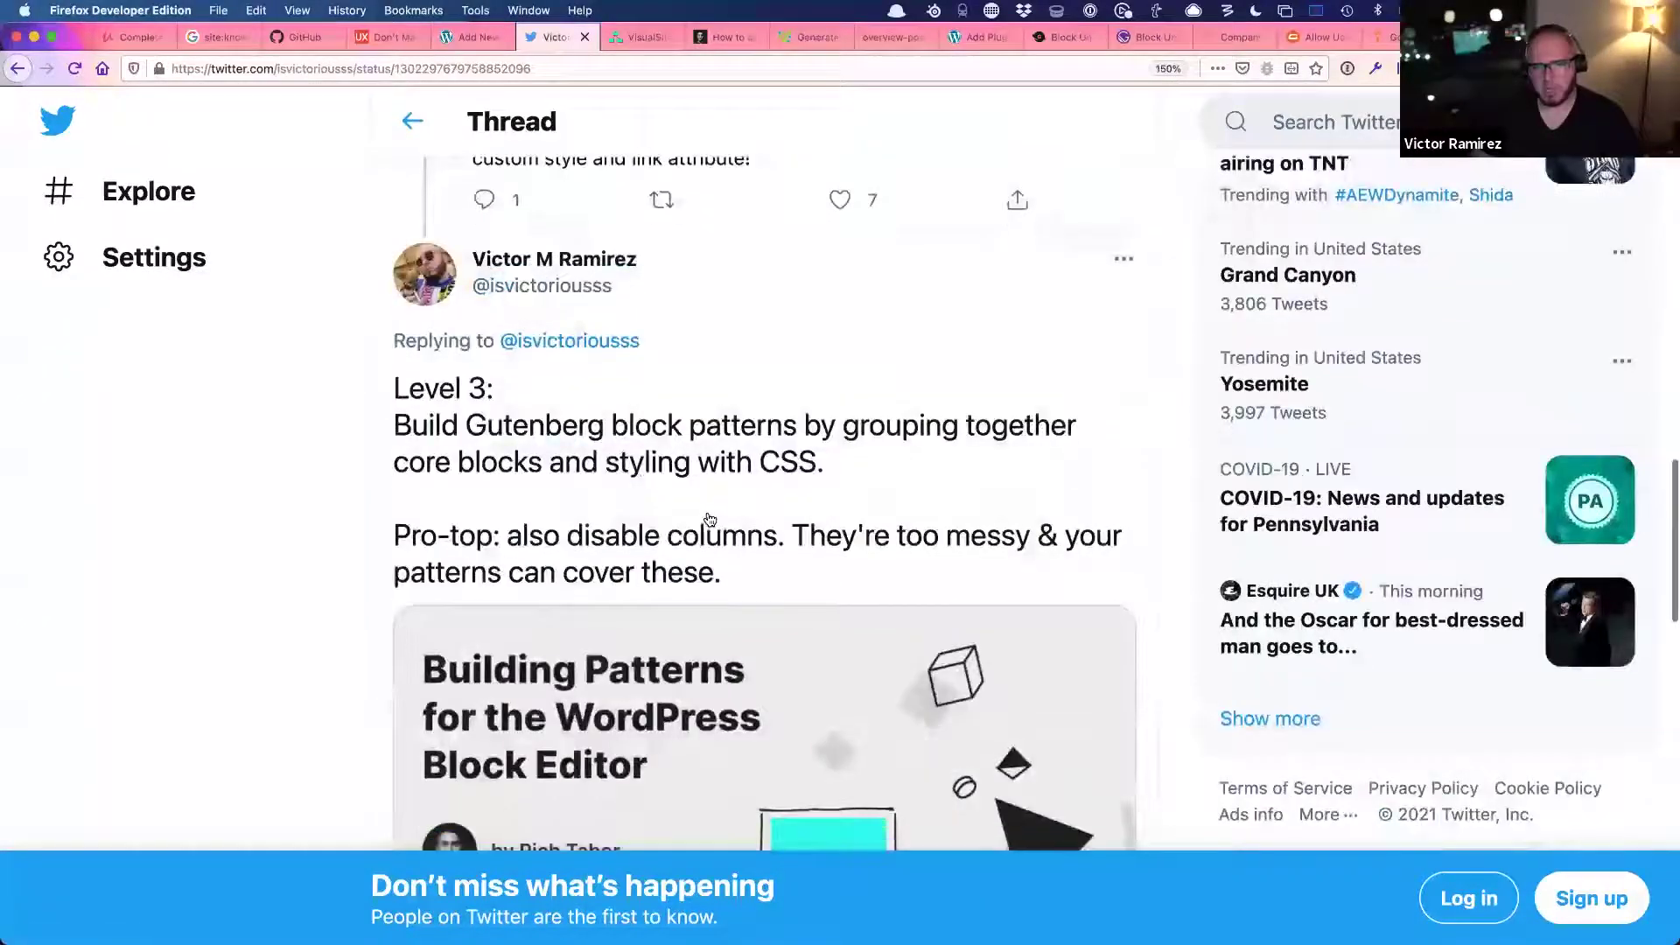
{"action": "scroll", "coordinate": [712, 524], "scroll_direction": "down", "scroll_amount": 15}
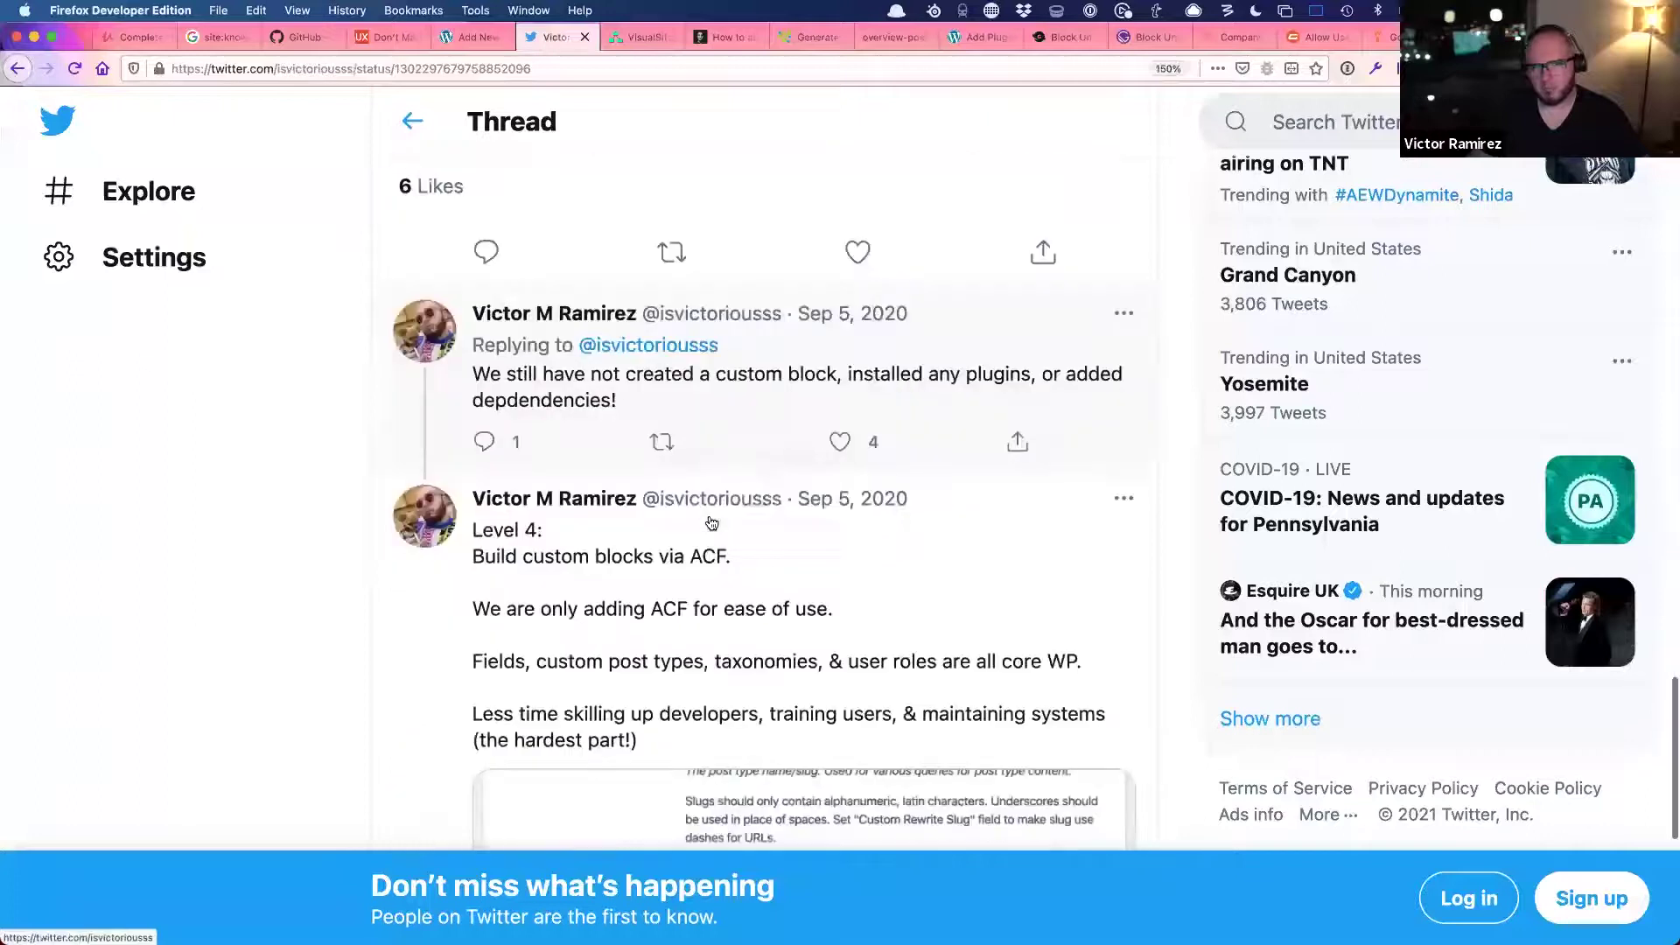
{"action": "scroll", "coordinate": [709, 522], "scroll_direction": "up", "scroll_amount": 4}
{"action": "scroll", "coordinate": [709, 522], "scroll_direction": "up", "scroll_amount": 10}
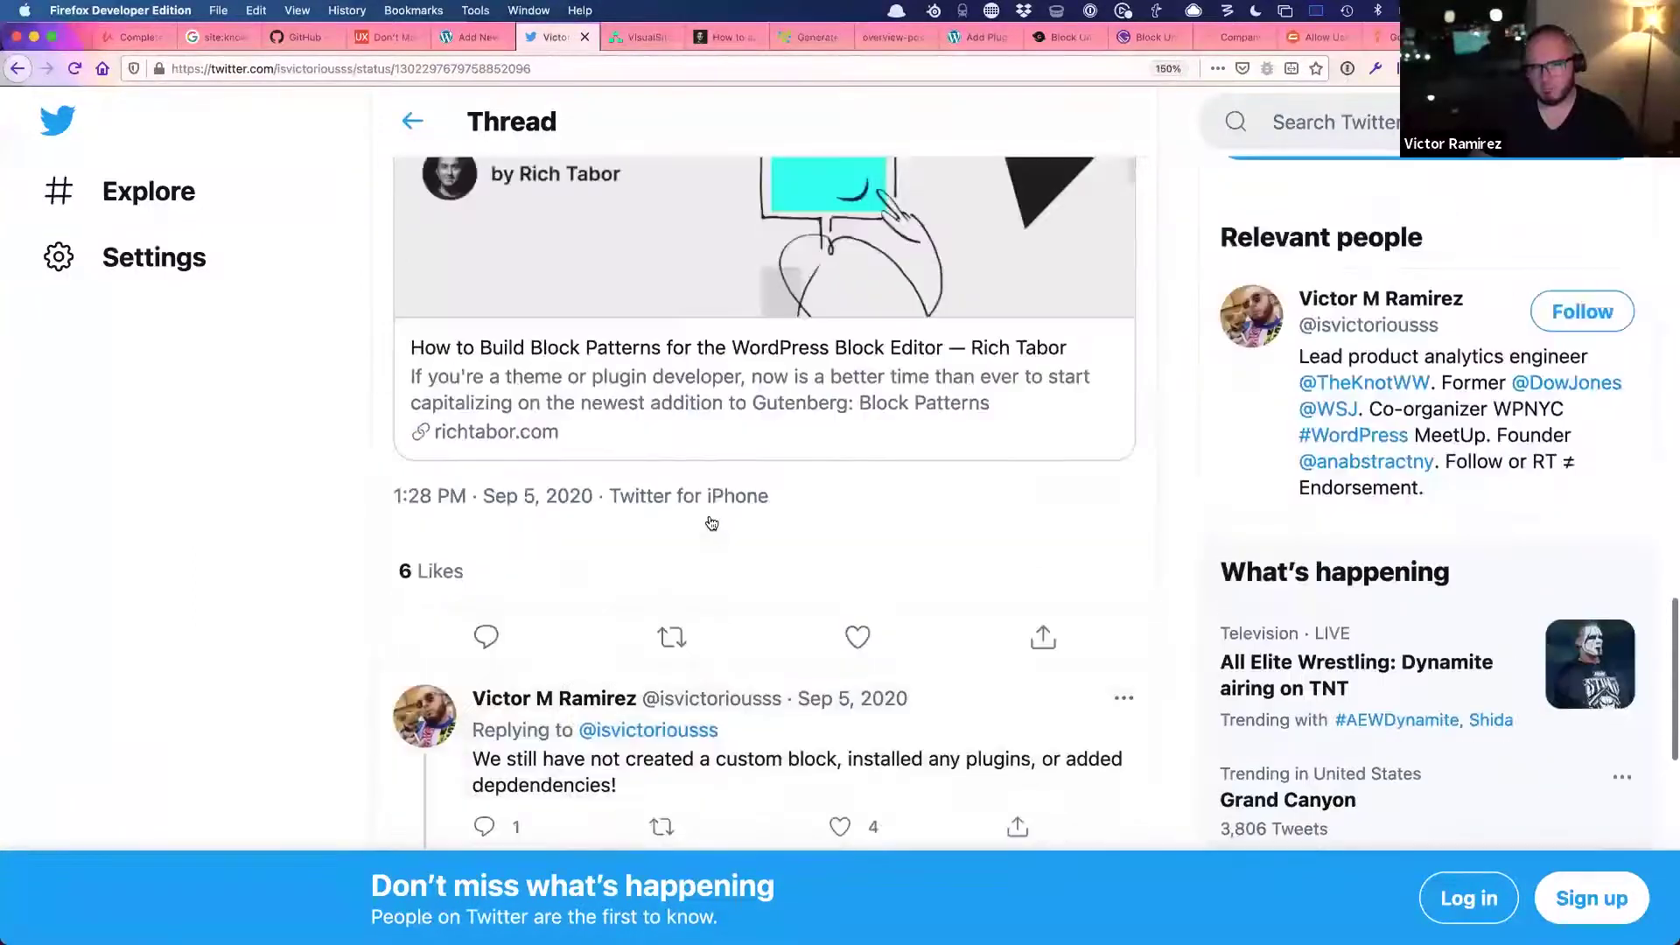
{"action": "scroll", "coordinate": [713, 524], "scroll_direction": "up", "scroll_amount": 10}
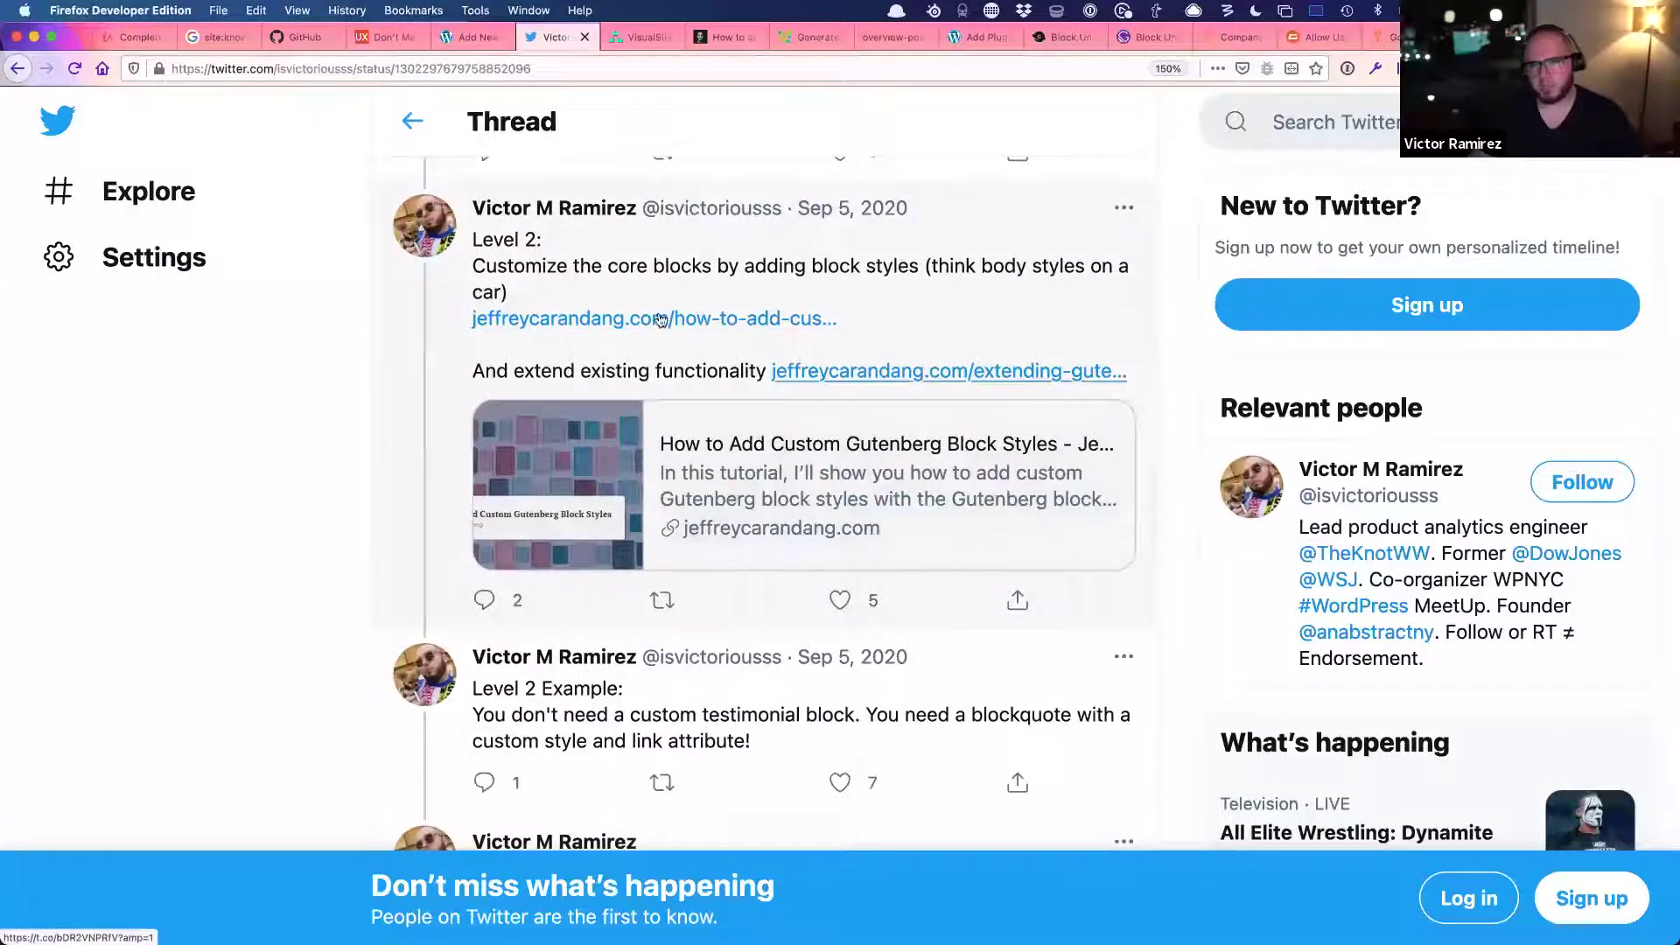
- Open the Level 2 post's linked article on extending Gutenberg core blocks and skim down to the custom attribute code
{"action": "left_click", "coordinate": [881, 372]}
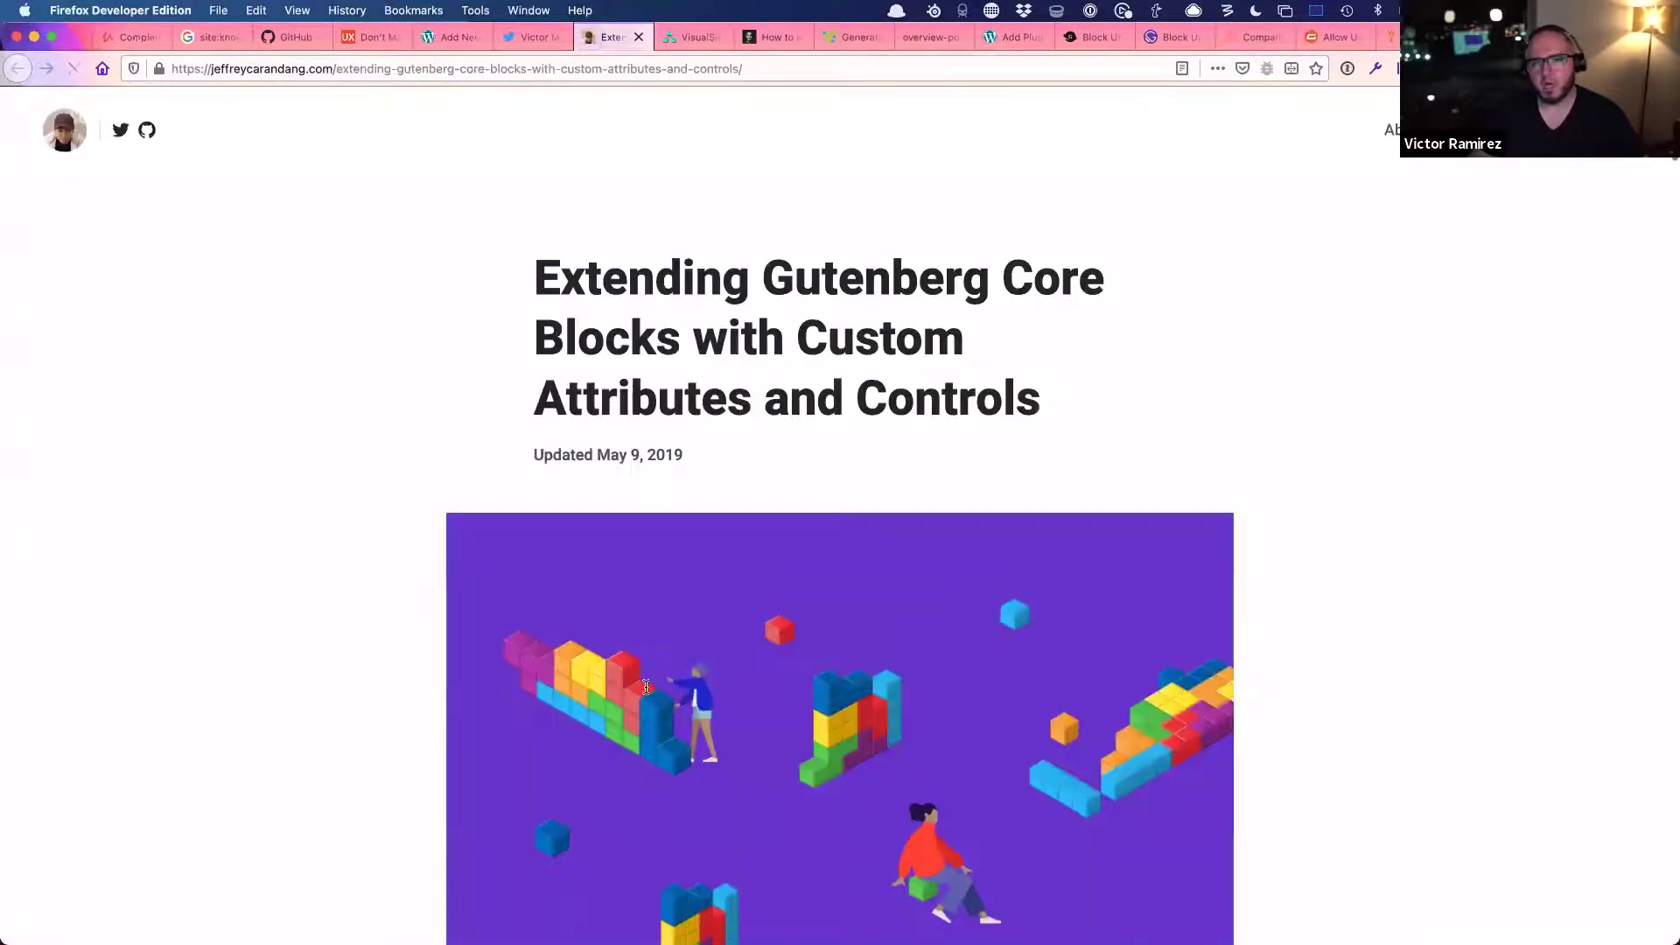
{"action": "scroll", "coordinate": [646, 686], "scroll_direction": "down", "scroll_amount": 8}
{"action": "scroll", "coordinate": [647, 685], "scroll_direction": "down", "scroll_amount": 10}
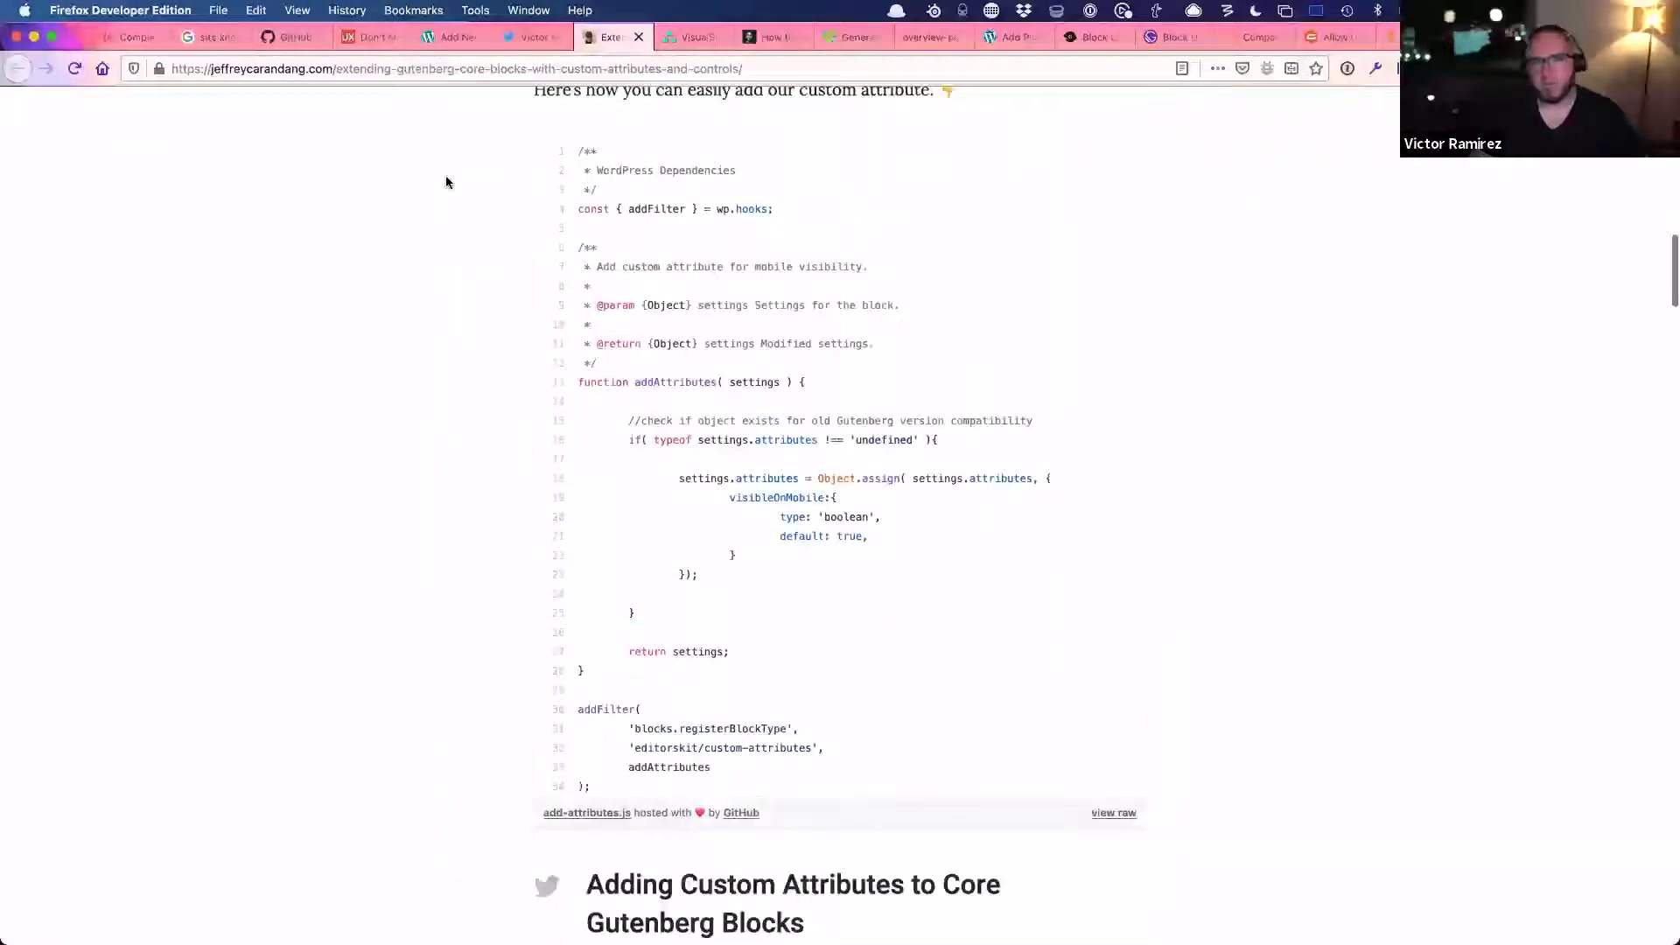
- Insert a Buttons block below the Media & Text block on the new page and label its button "I am a button"
{"action": "left_click", "coordinate": [450, 36]}
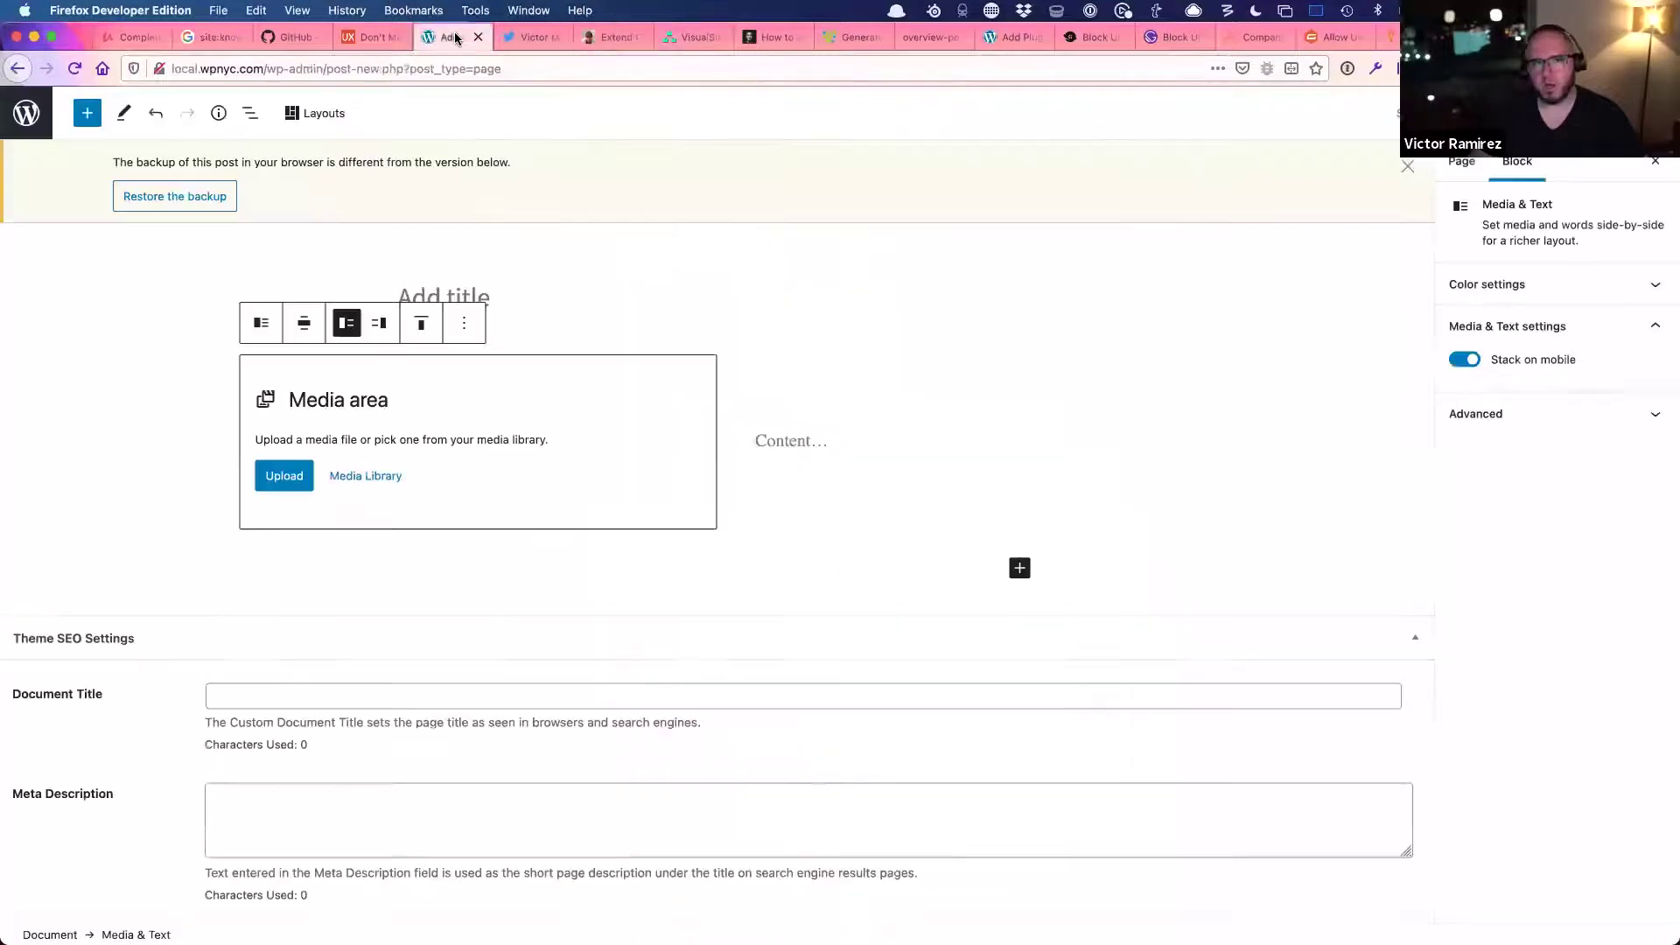
{"action": "left_click", "coordinate": [402, 351]}
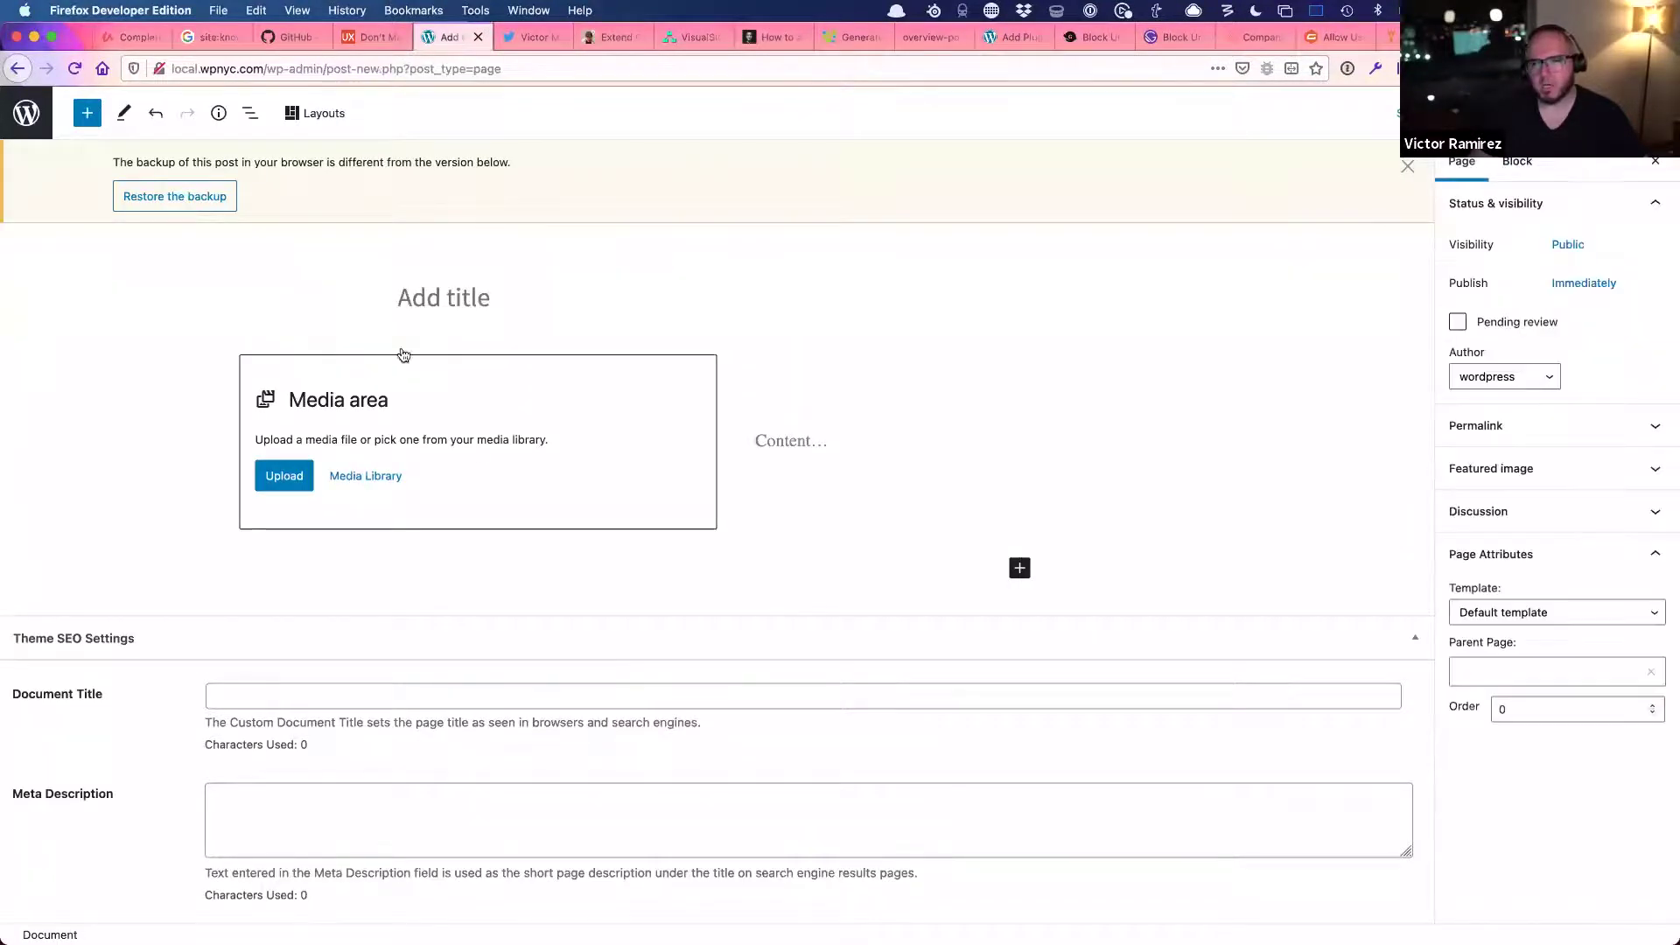
{"action": "left_click", "coordinate": [87, 113]}
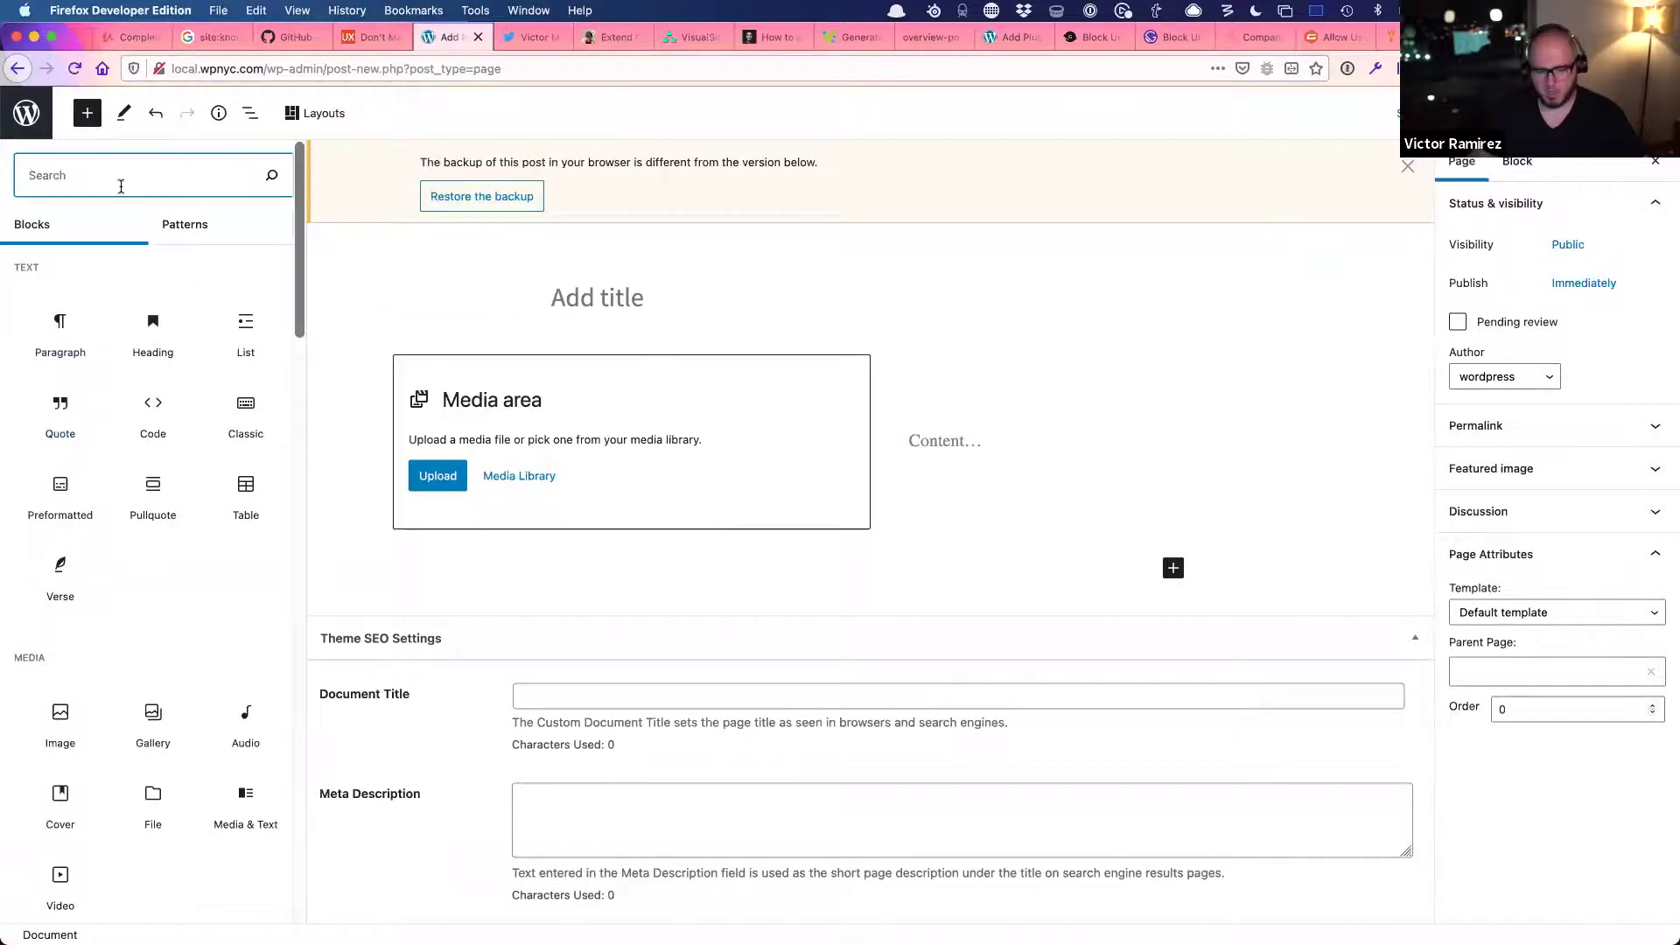
{"action": "type", "text": "button"}
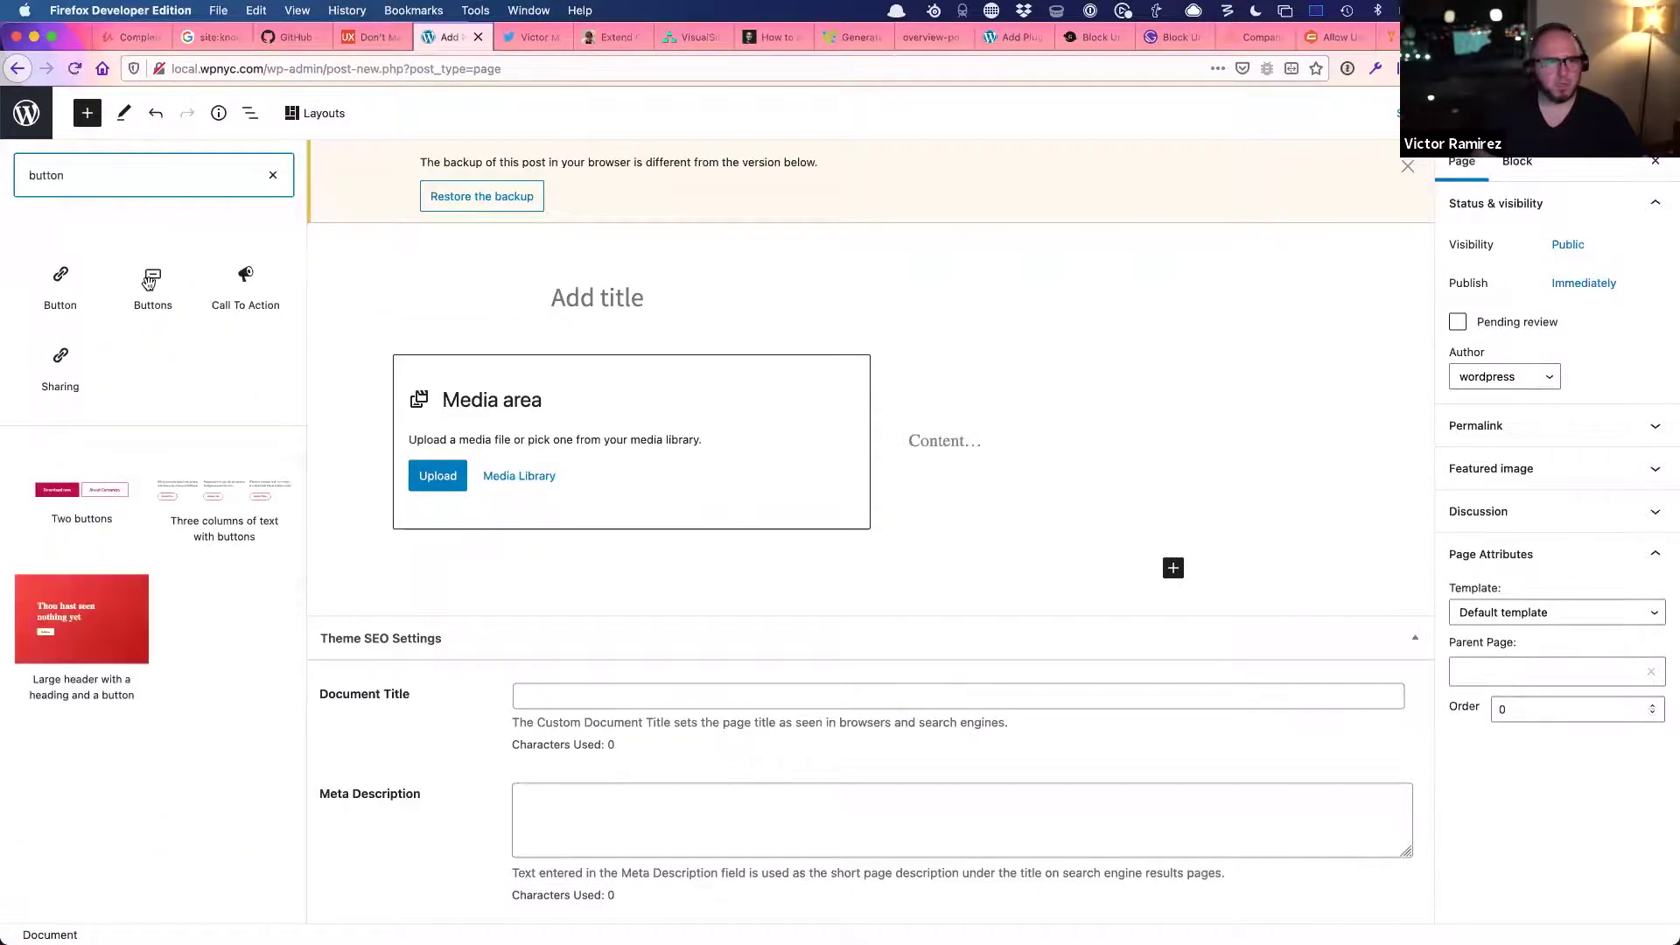
{"action": "left_click", "coordinate": [151, 282]}
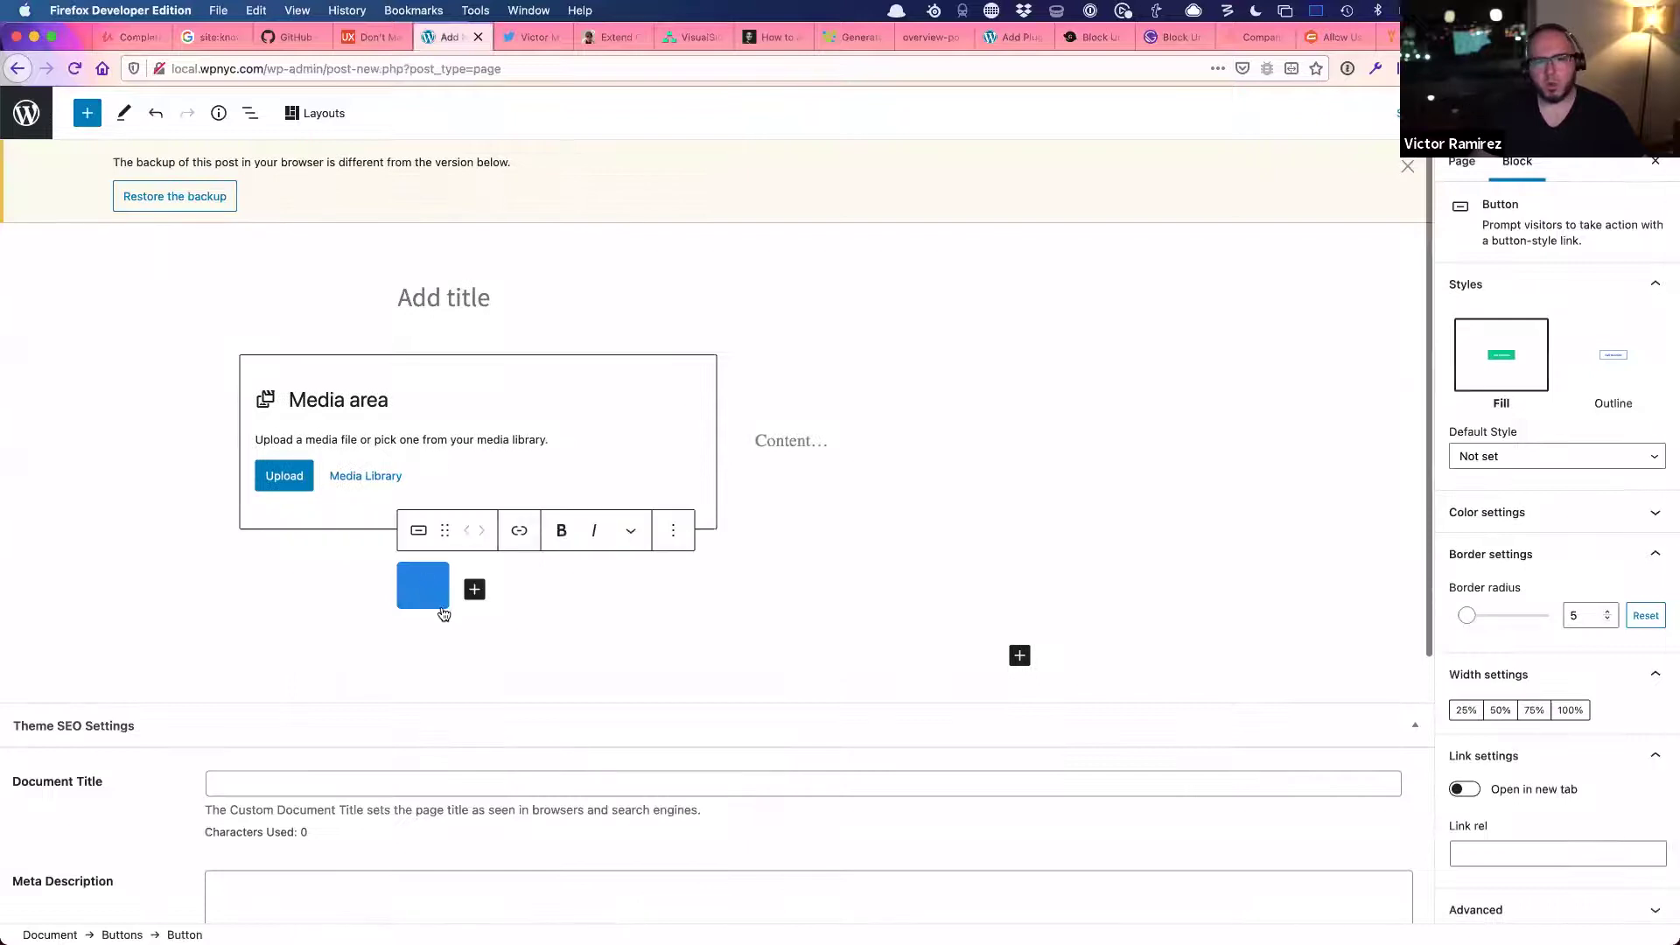
{"action": "type", "text": "I"}
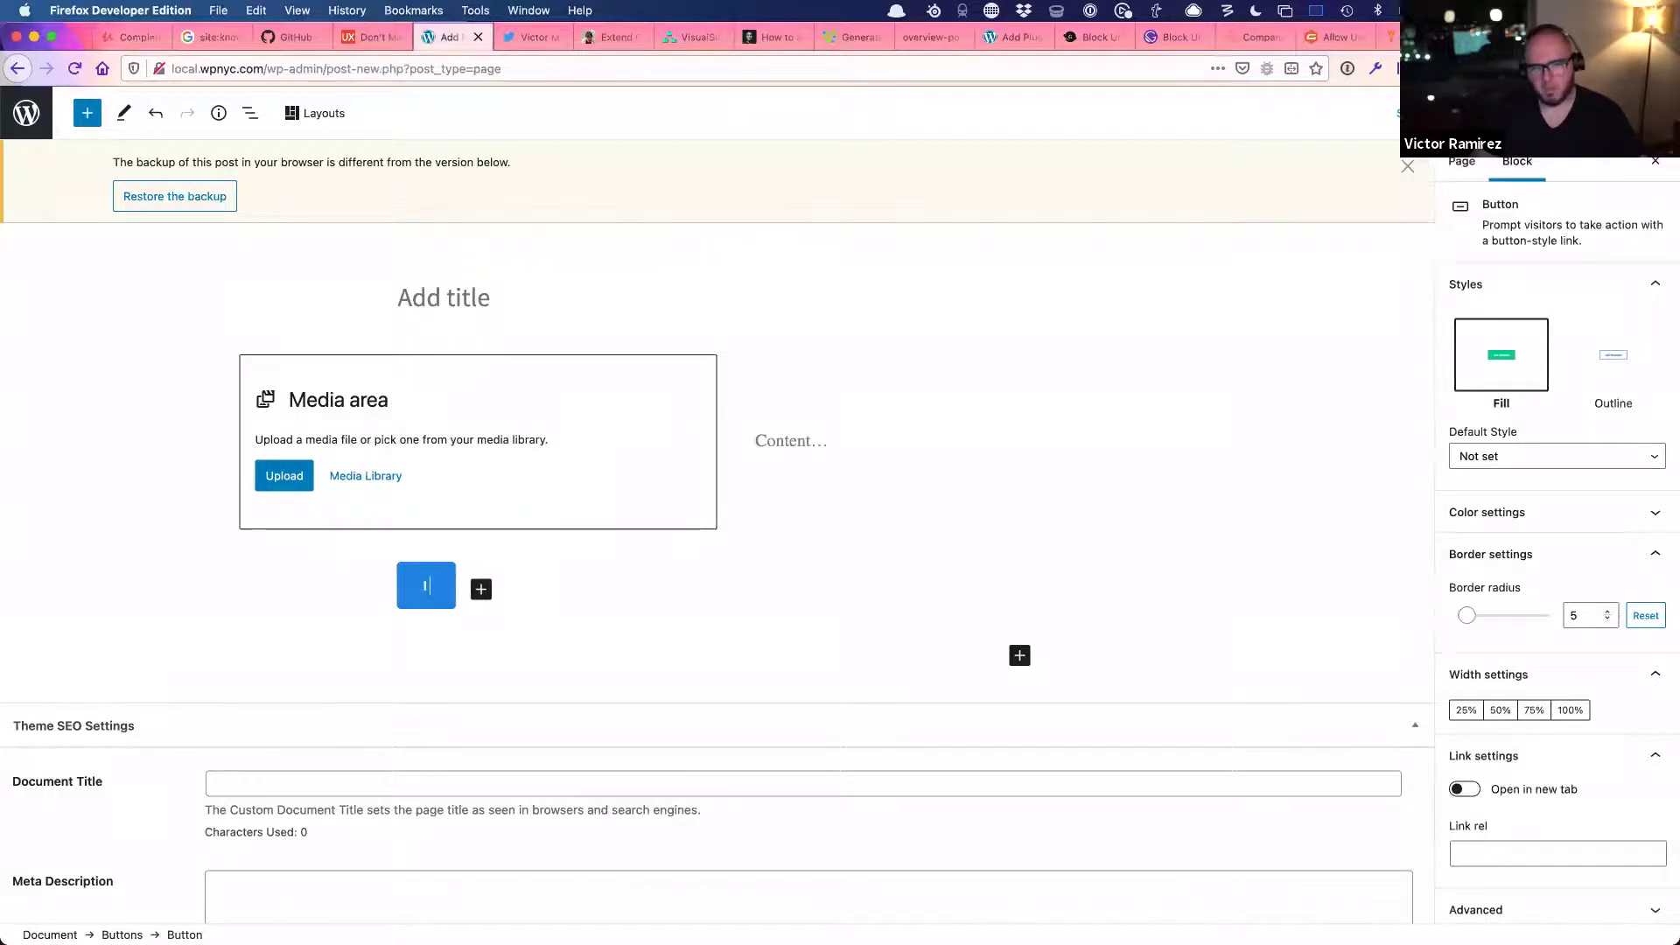
{"action": "type", "text": " am a buttonm"}
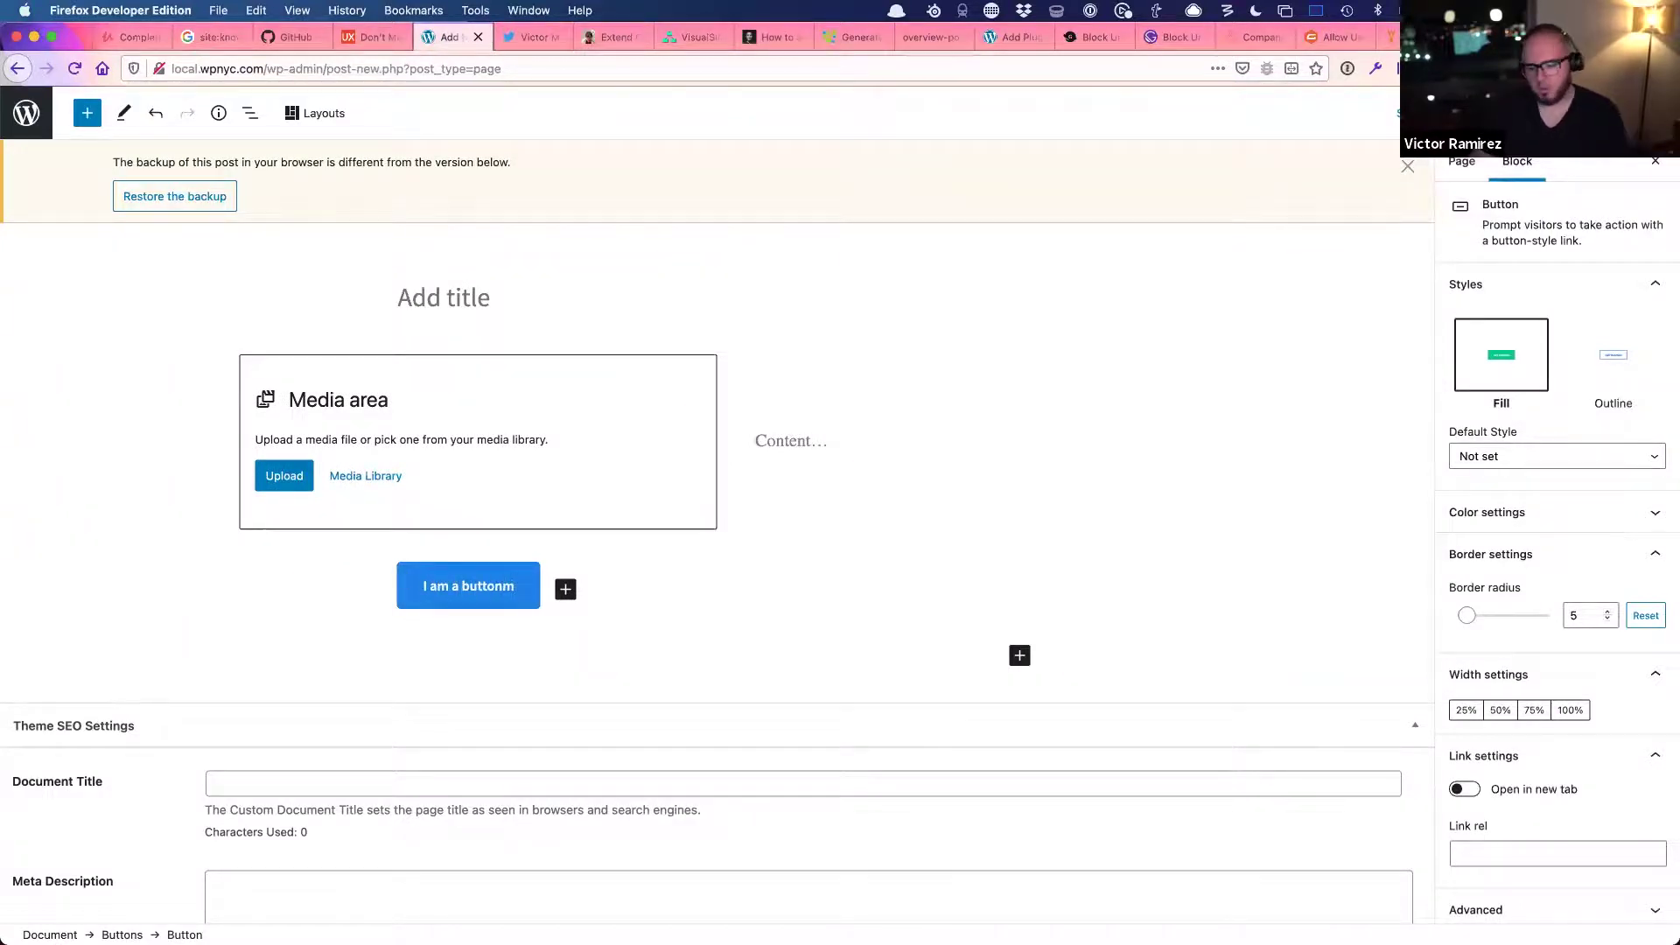
{"action": "left_click", "coordinate": [400, 642]}
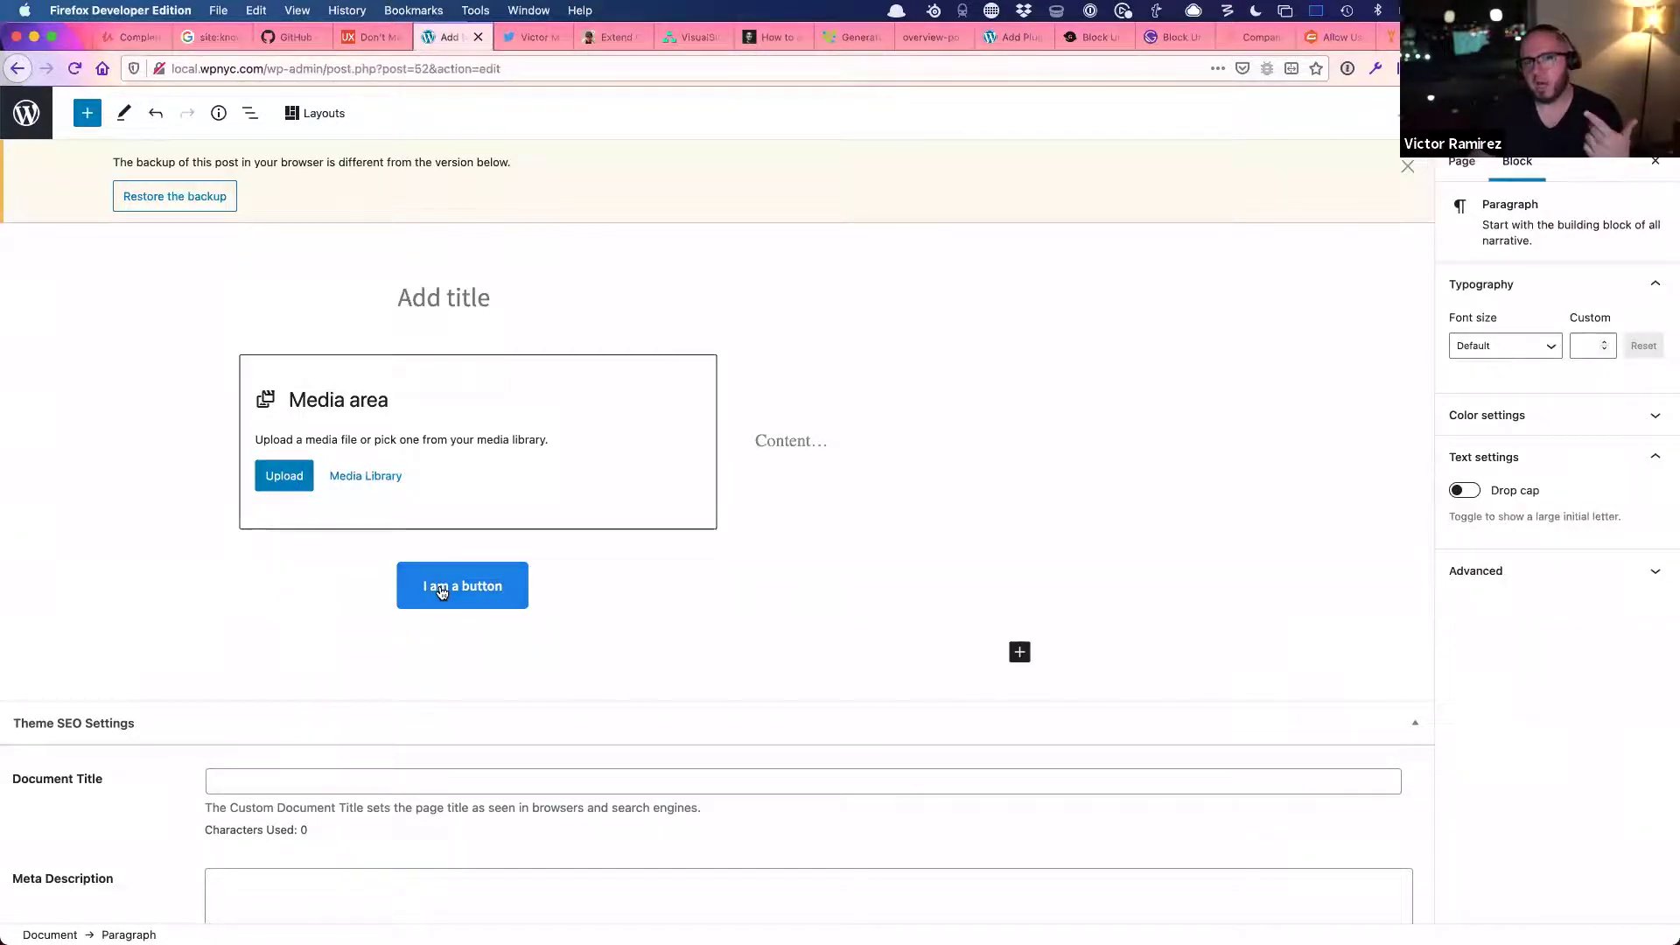
- Inspect the button's link rel setting and check the Level 1 post in the Twitter thread before returning to the page editor
{"action": "left_click", "coordinate": [489, 598]}
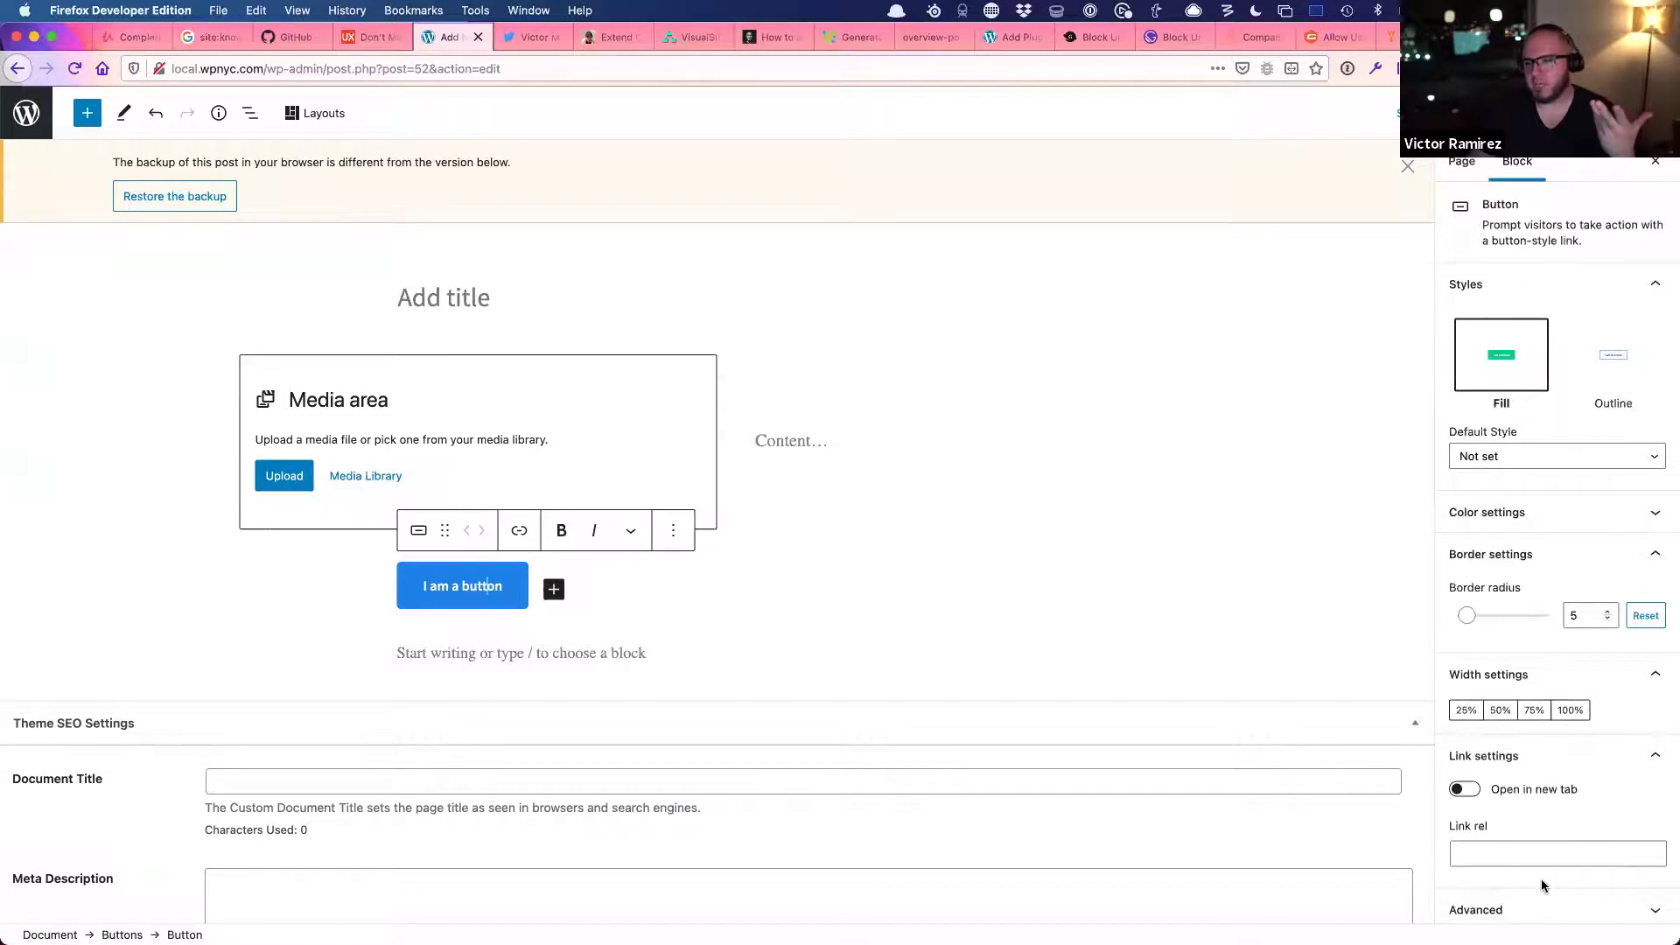
{"action": "left_click", "coordinate": [1524, 853]}
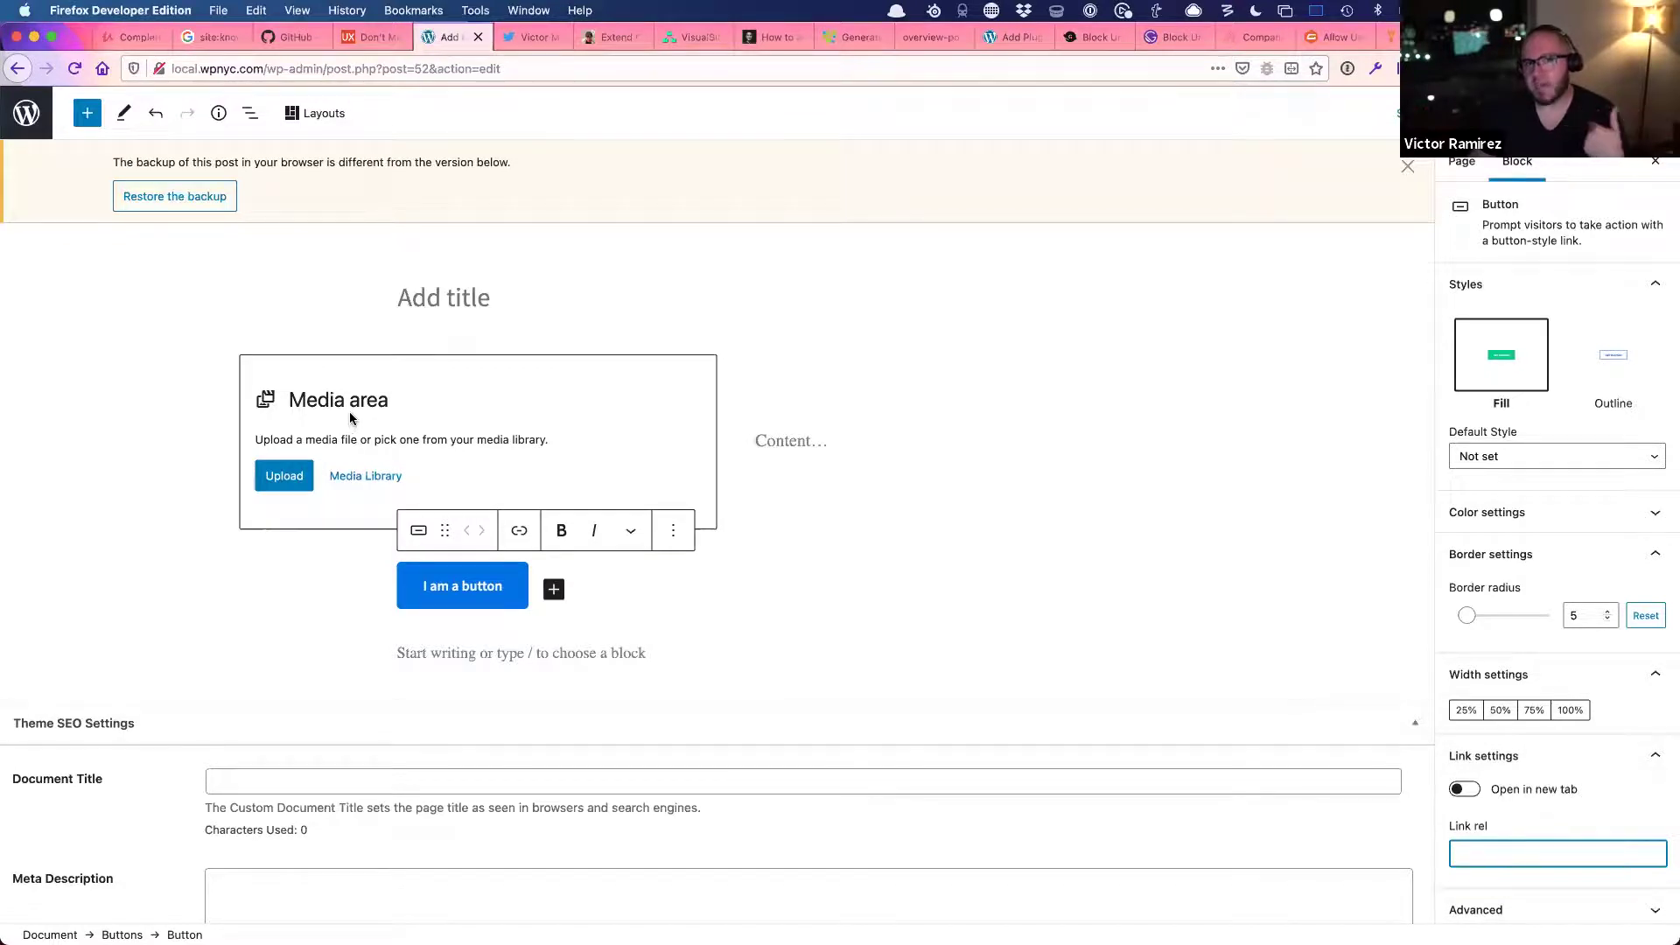
{"action": "left_click", "coordinate": [511, 37]}
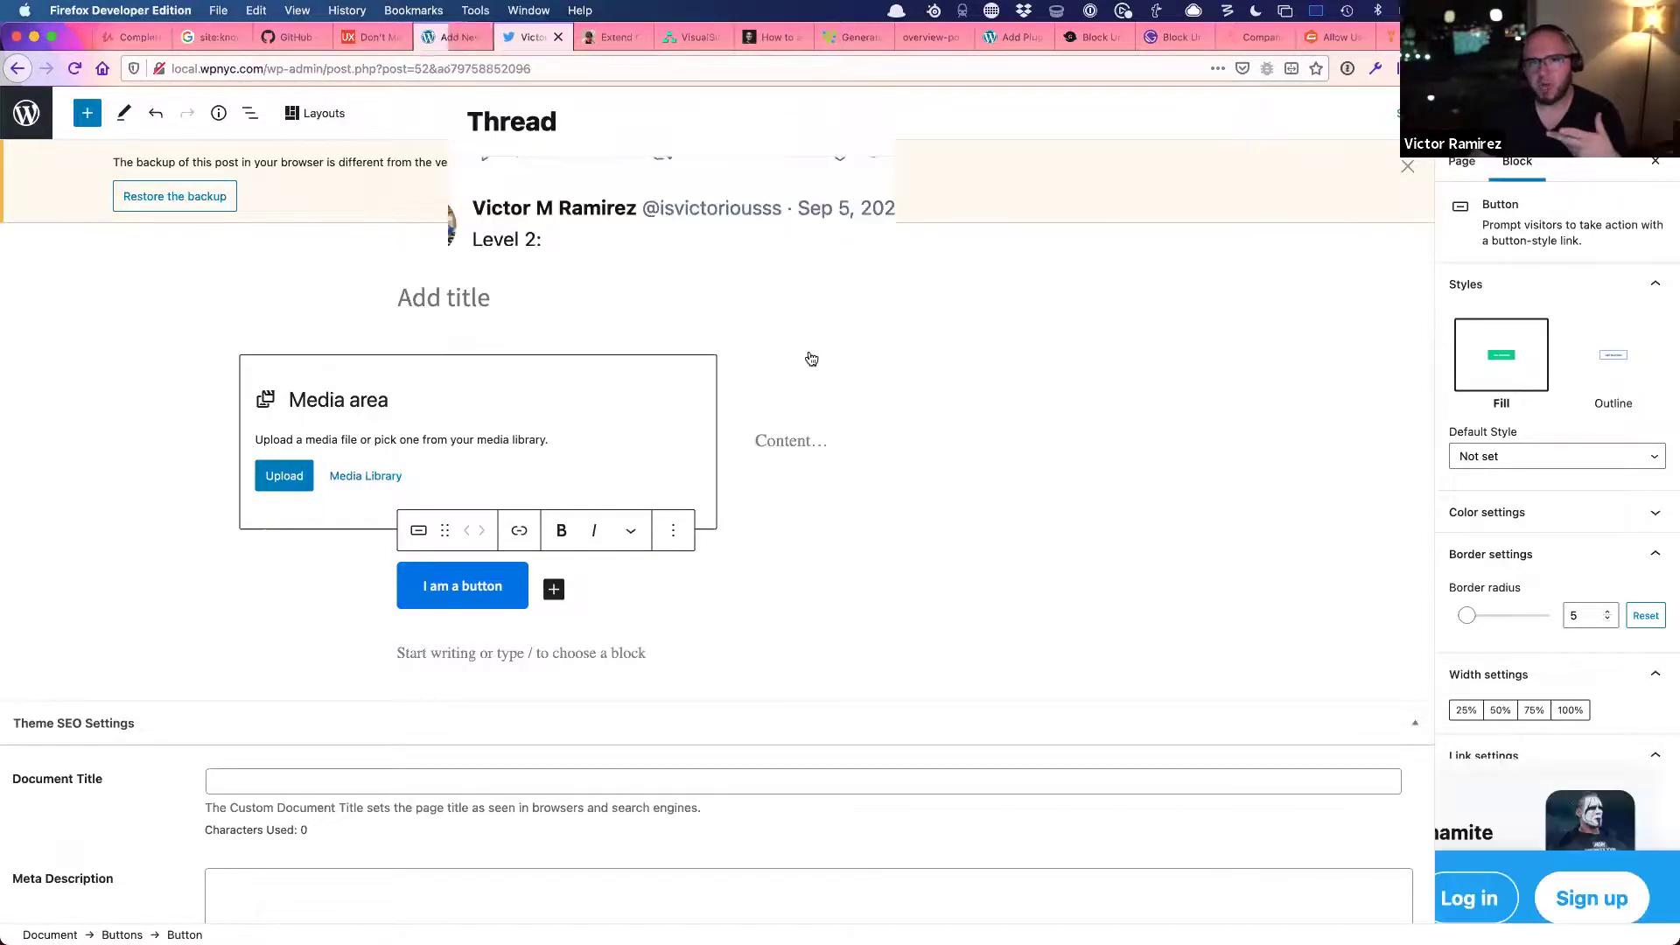
{"action": "scroll", "coordinate": [795, 342], "scroll_direction": "up", "scroll_amount": 5}
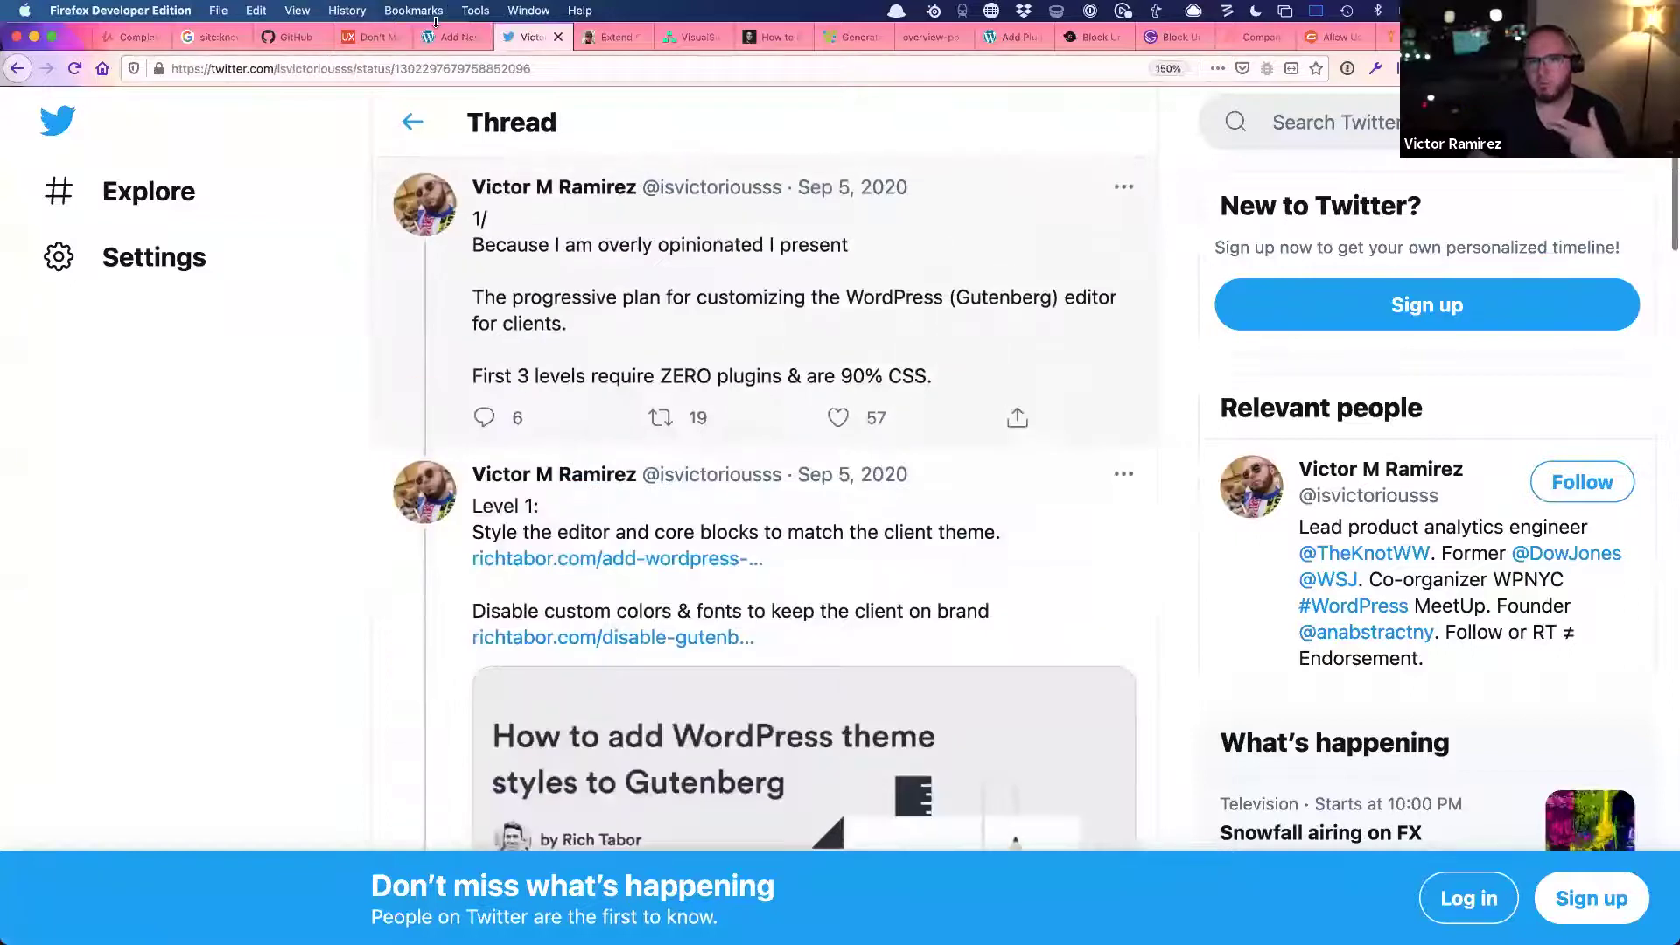
{"action": "left_click", "coordinate": [444, 39]}
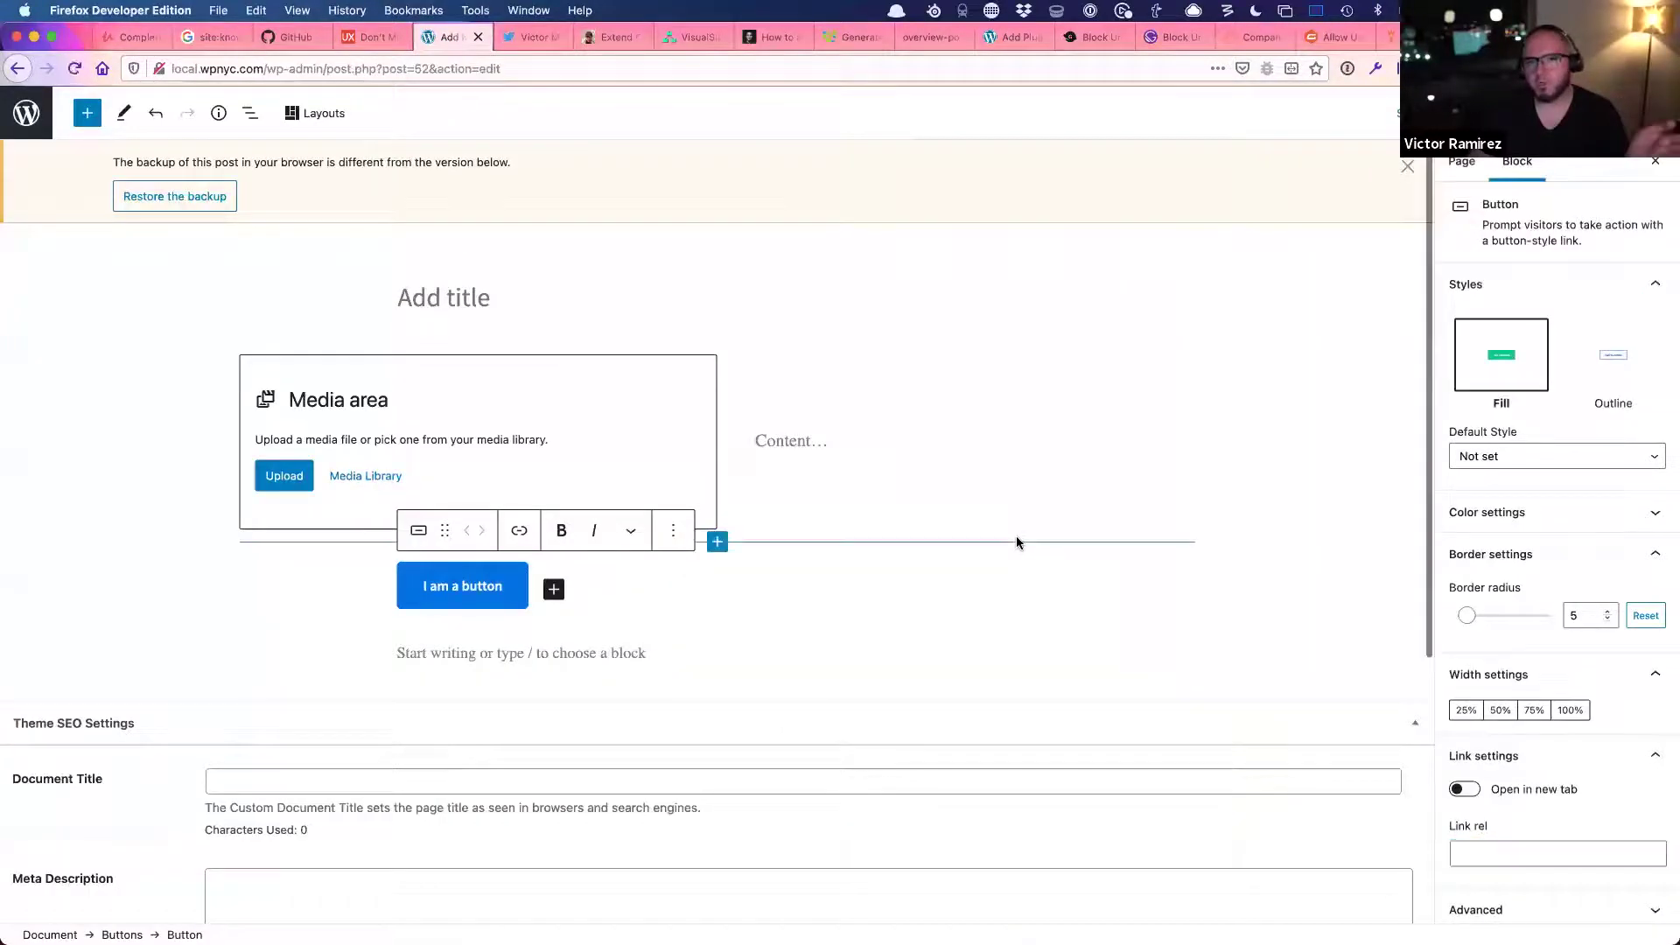
{"action": "left_click", "coordinate": [1016, 538]}
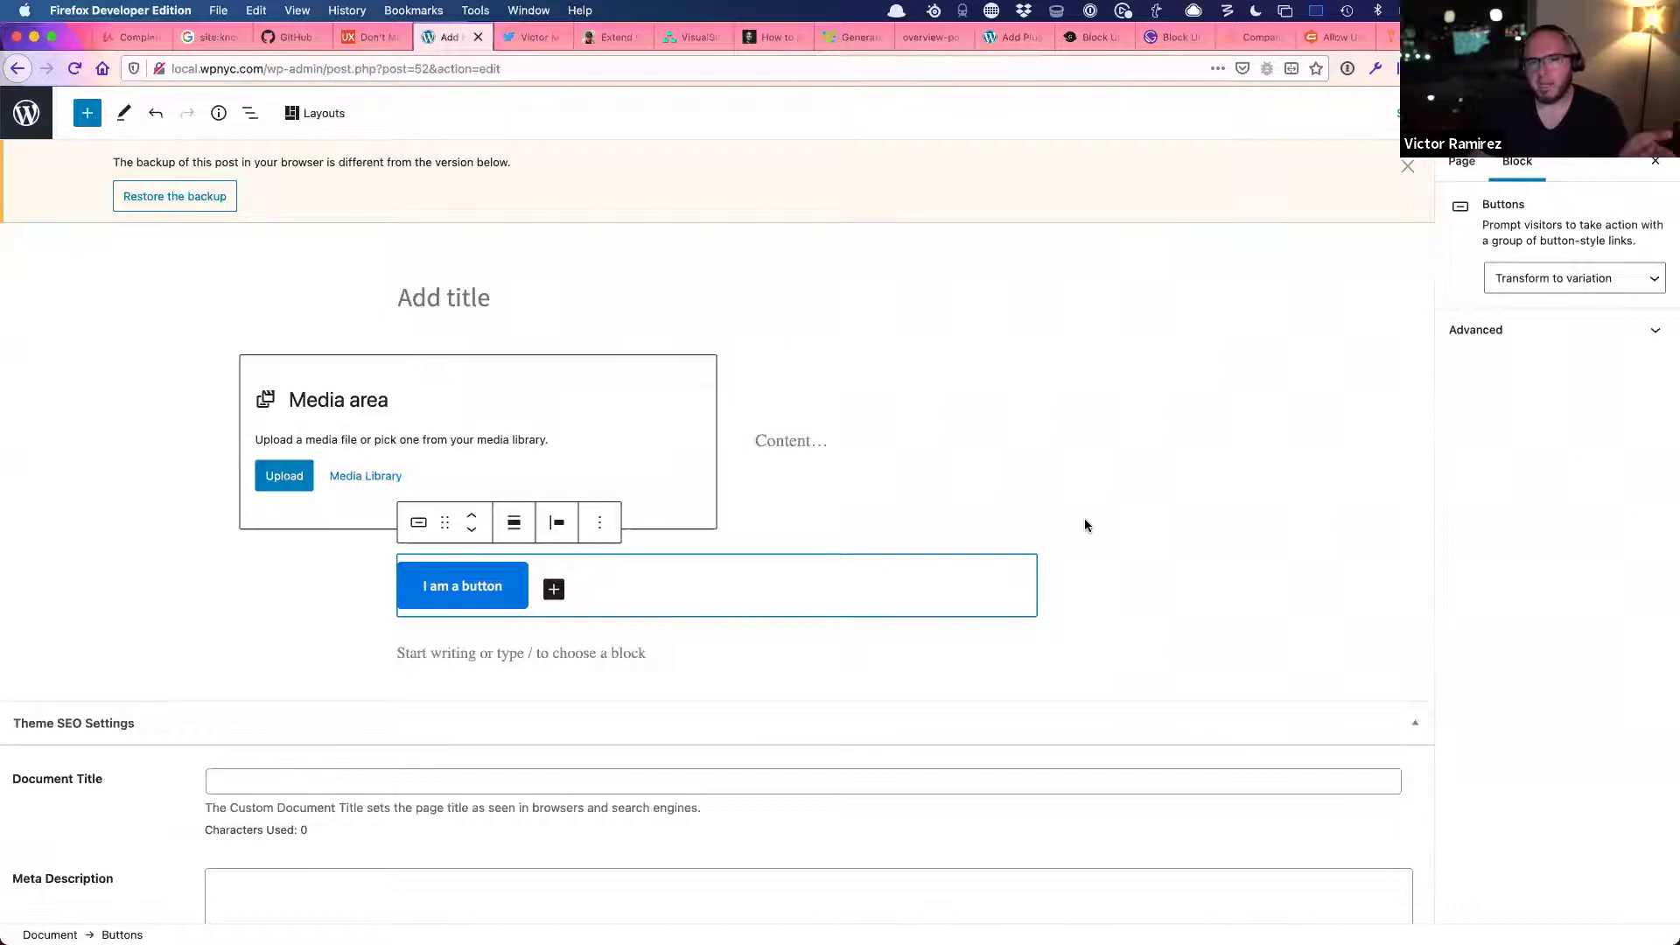
- Switch to Deckset and advance through the PHP slide to the "Documented for cut & paste to other projects!" slide
{"action": "key", "text": "ctrl+Up"}
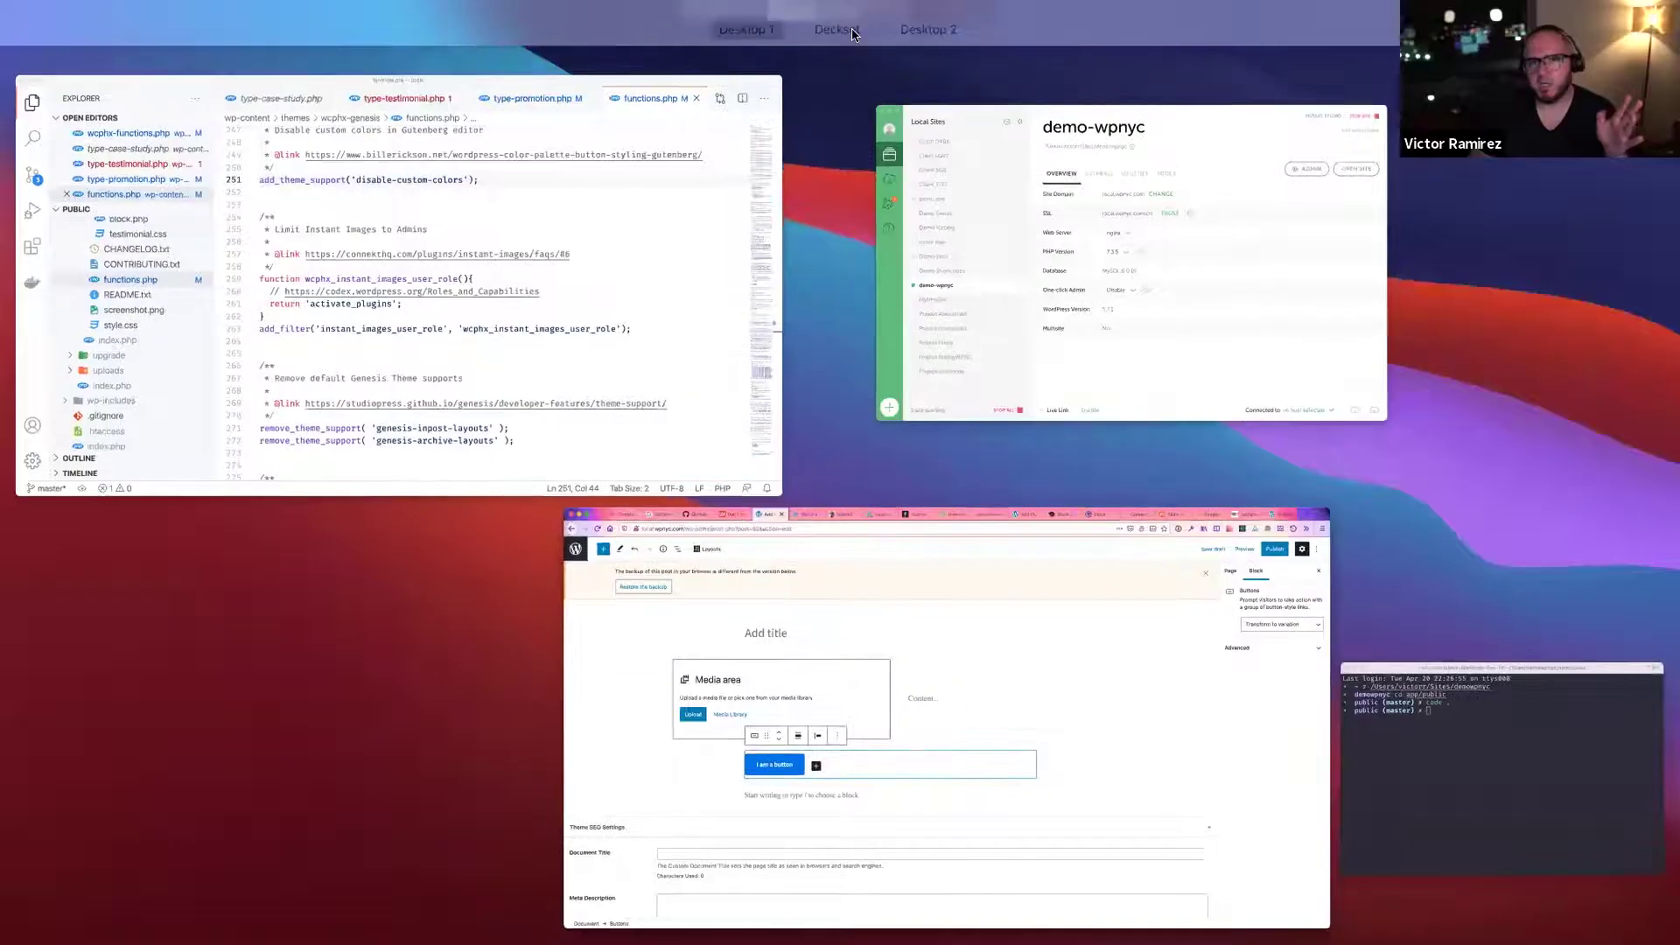
{"action": "key", "text": "ctrl+Right"}
{"action": "key", "text": "Right"}
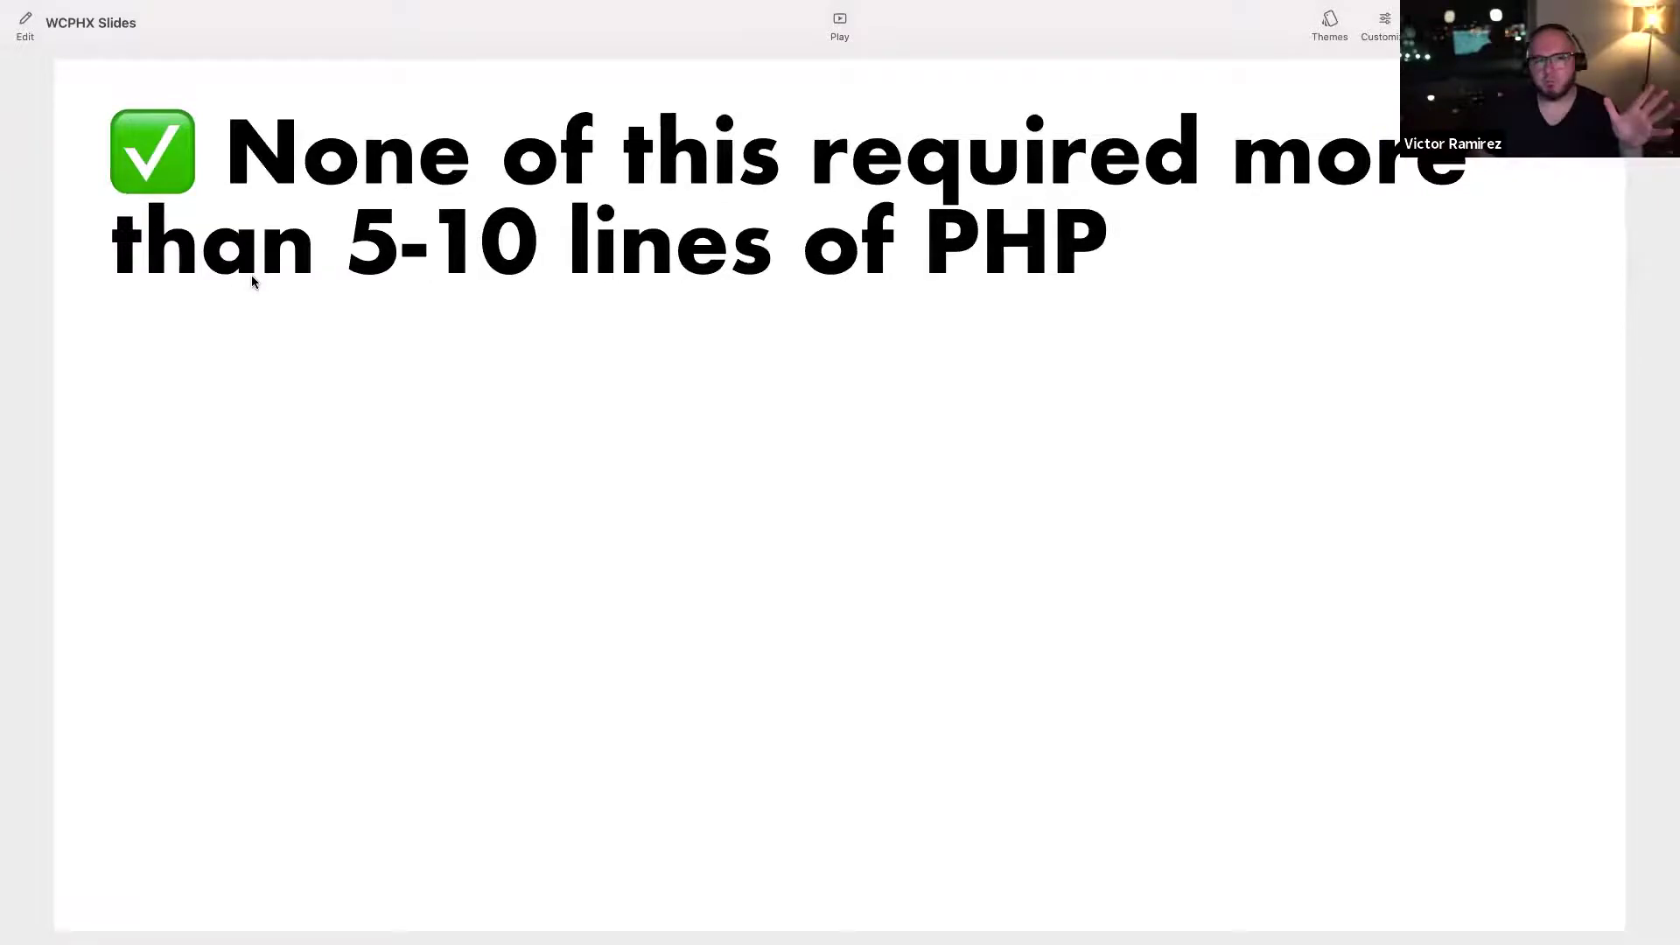
{"action": "key", "text": "Right"}
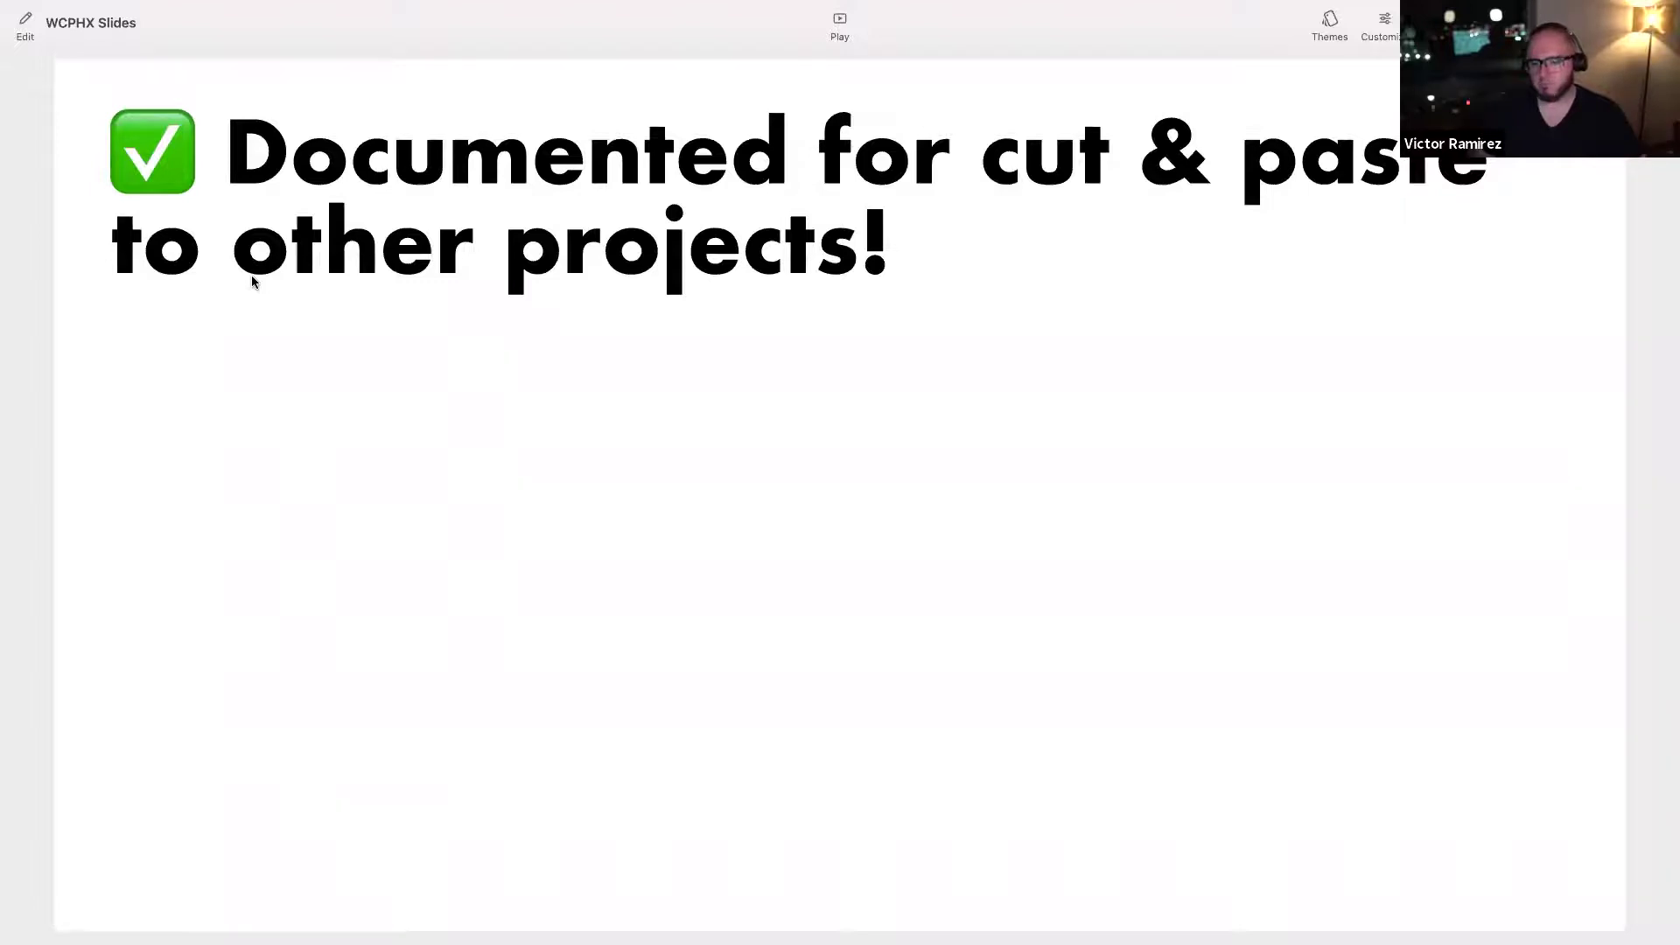
- Return to Firefox, search the web for "code owners github" in a new tab and open GitHub Docs' "About code owners" article
{"action": "key", "text": "super+Tab"}
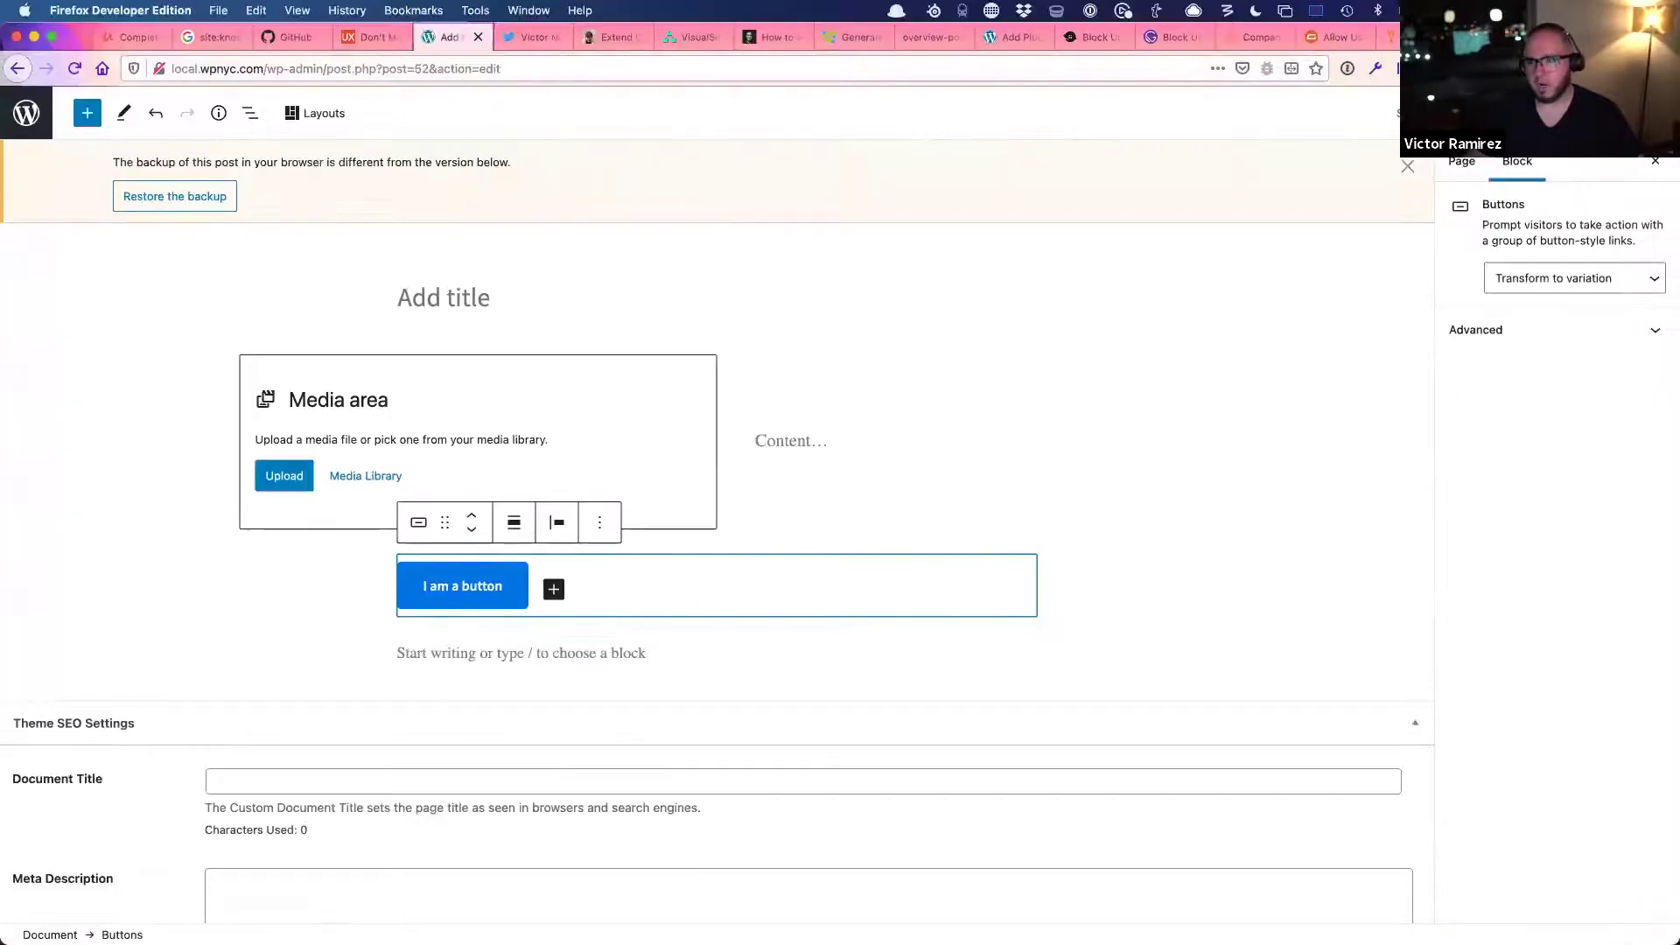
{"action": "key", "text": "super+t"}
{"action": "type", "text": "code o"}
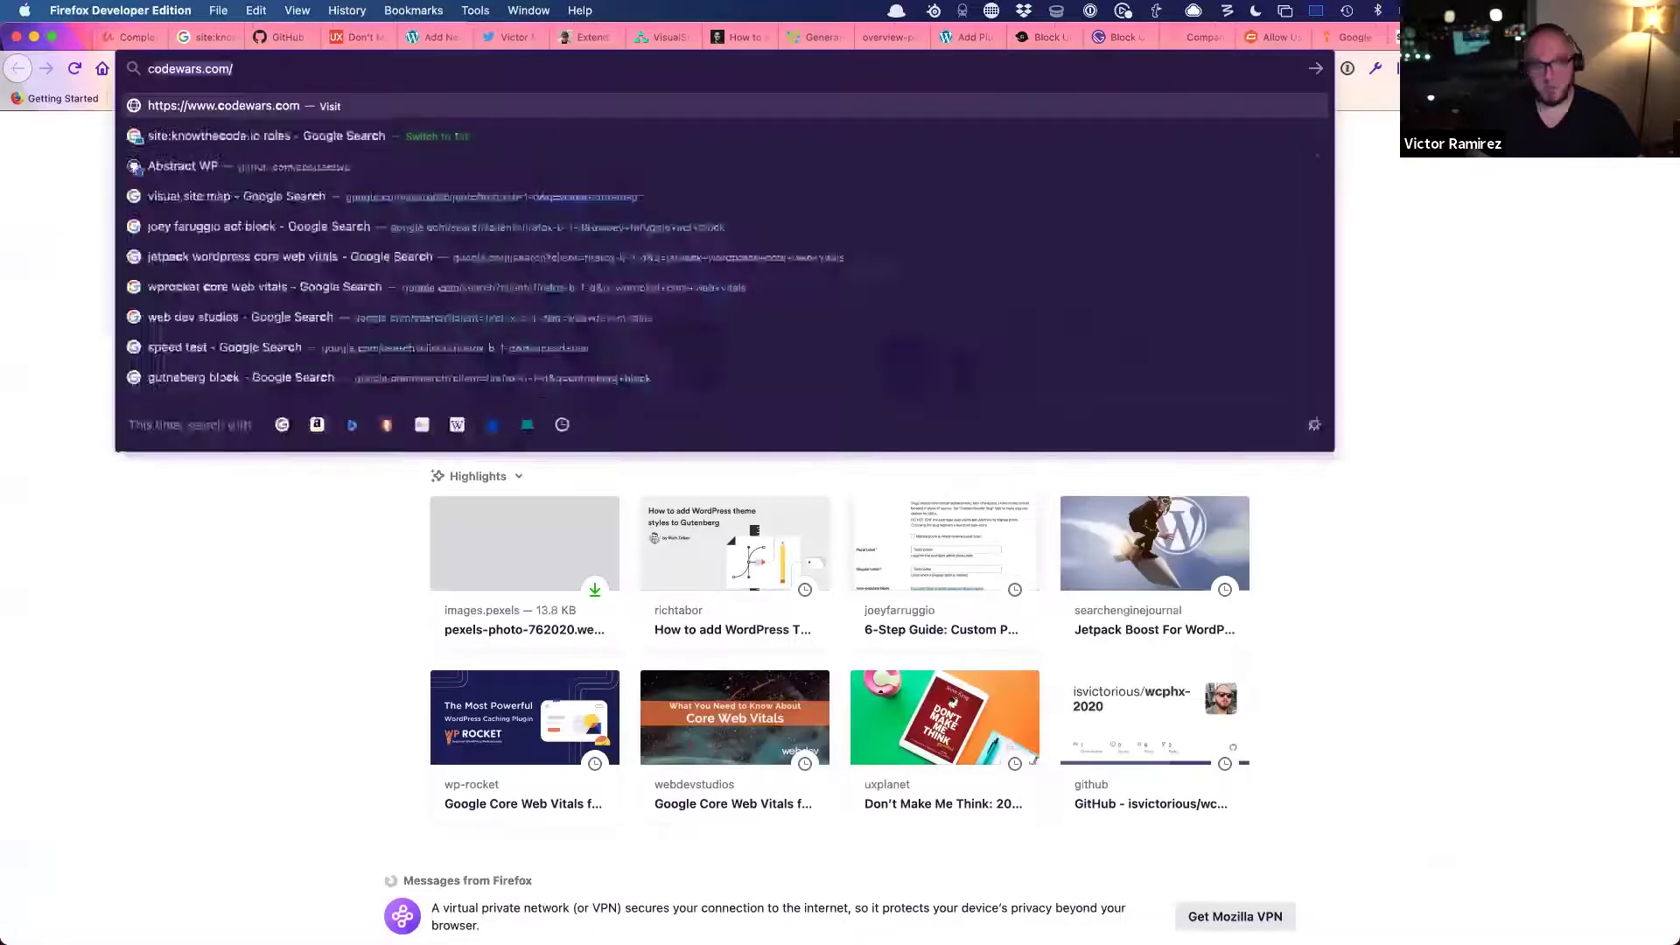
{"action": "type", "text": "wners"}
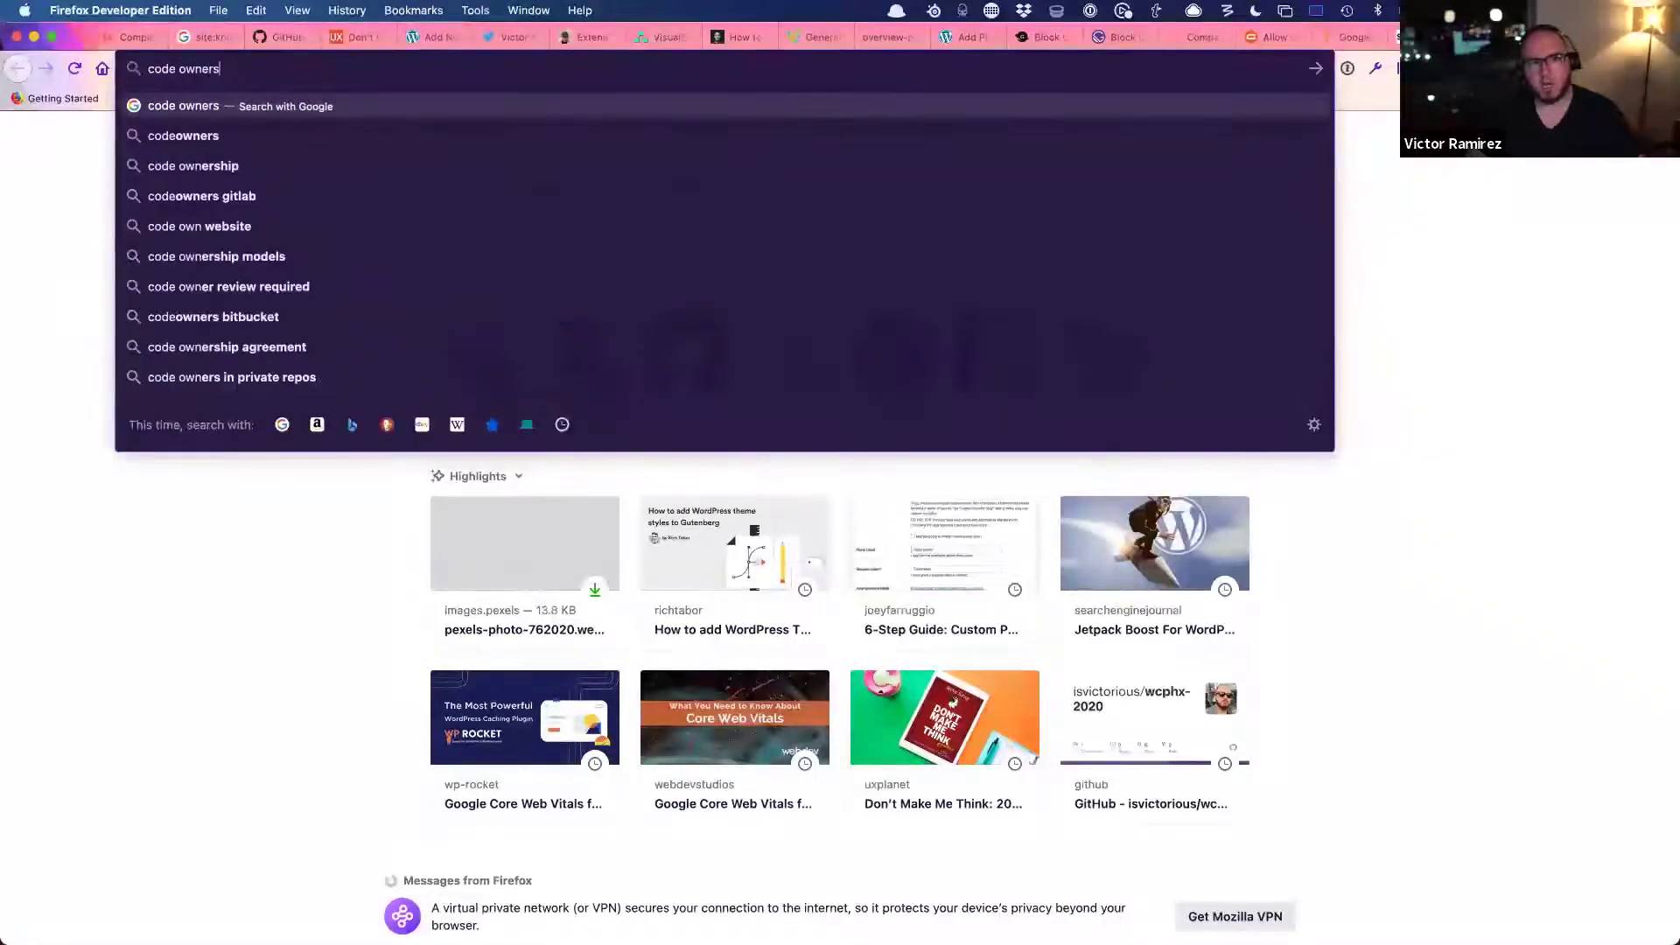
{"action": "type", "text": " github"}
{"action": "key", "text": "Return"}
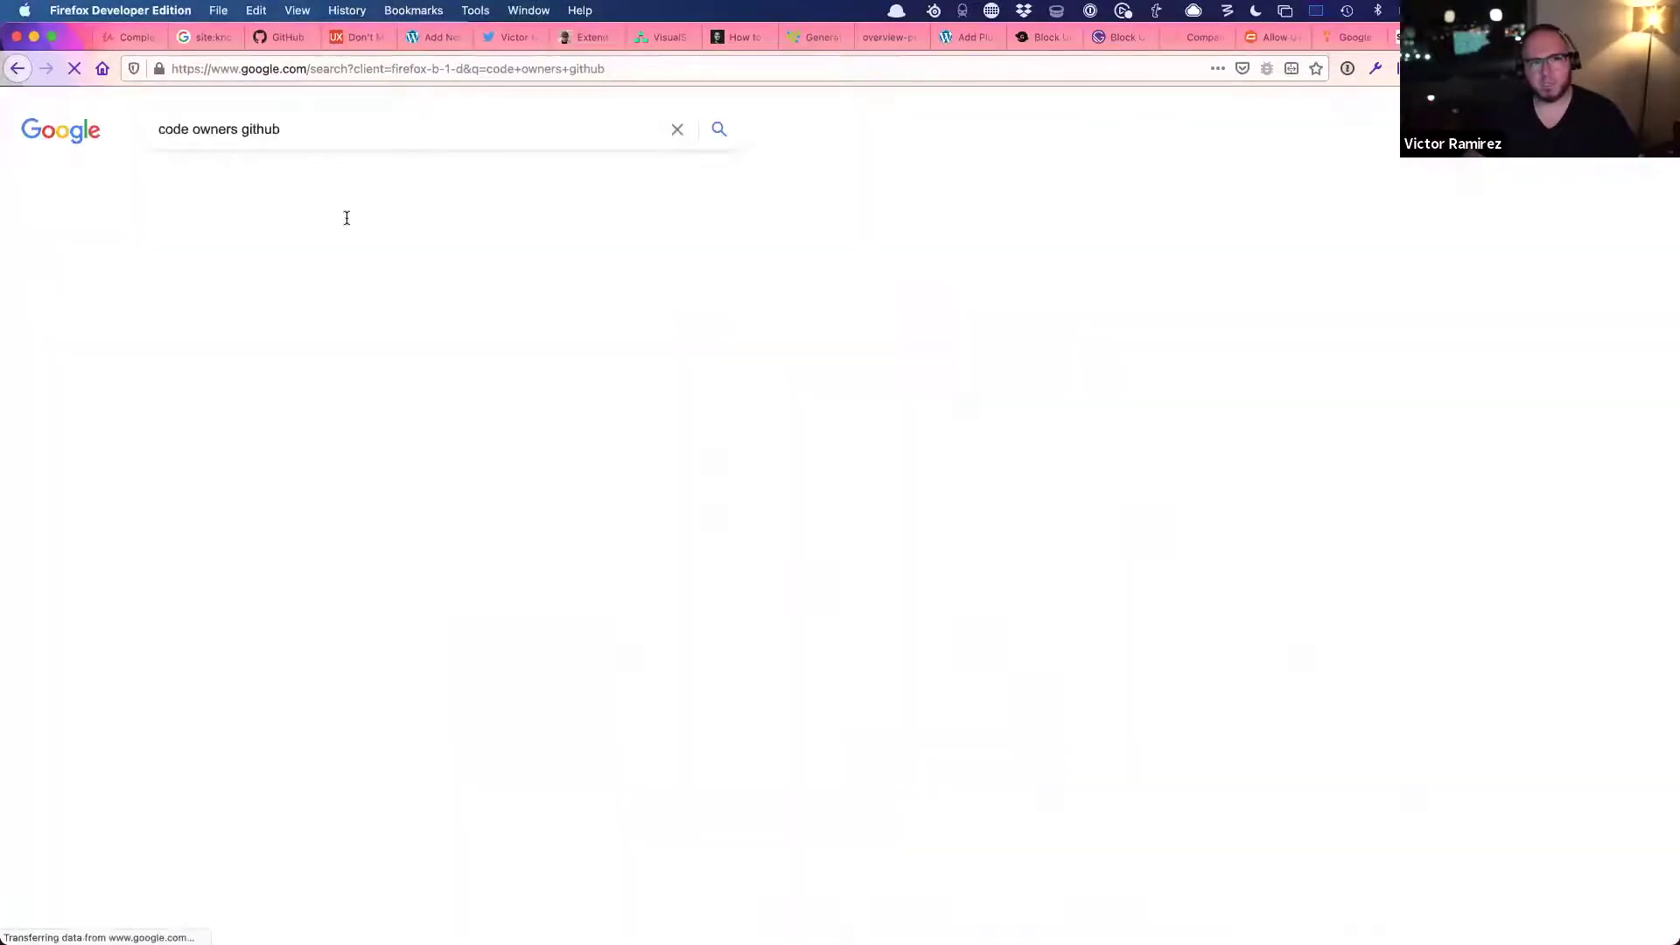
{"action": "left_click", "coordinate": [280, 315]}
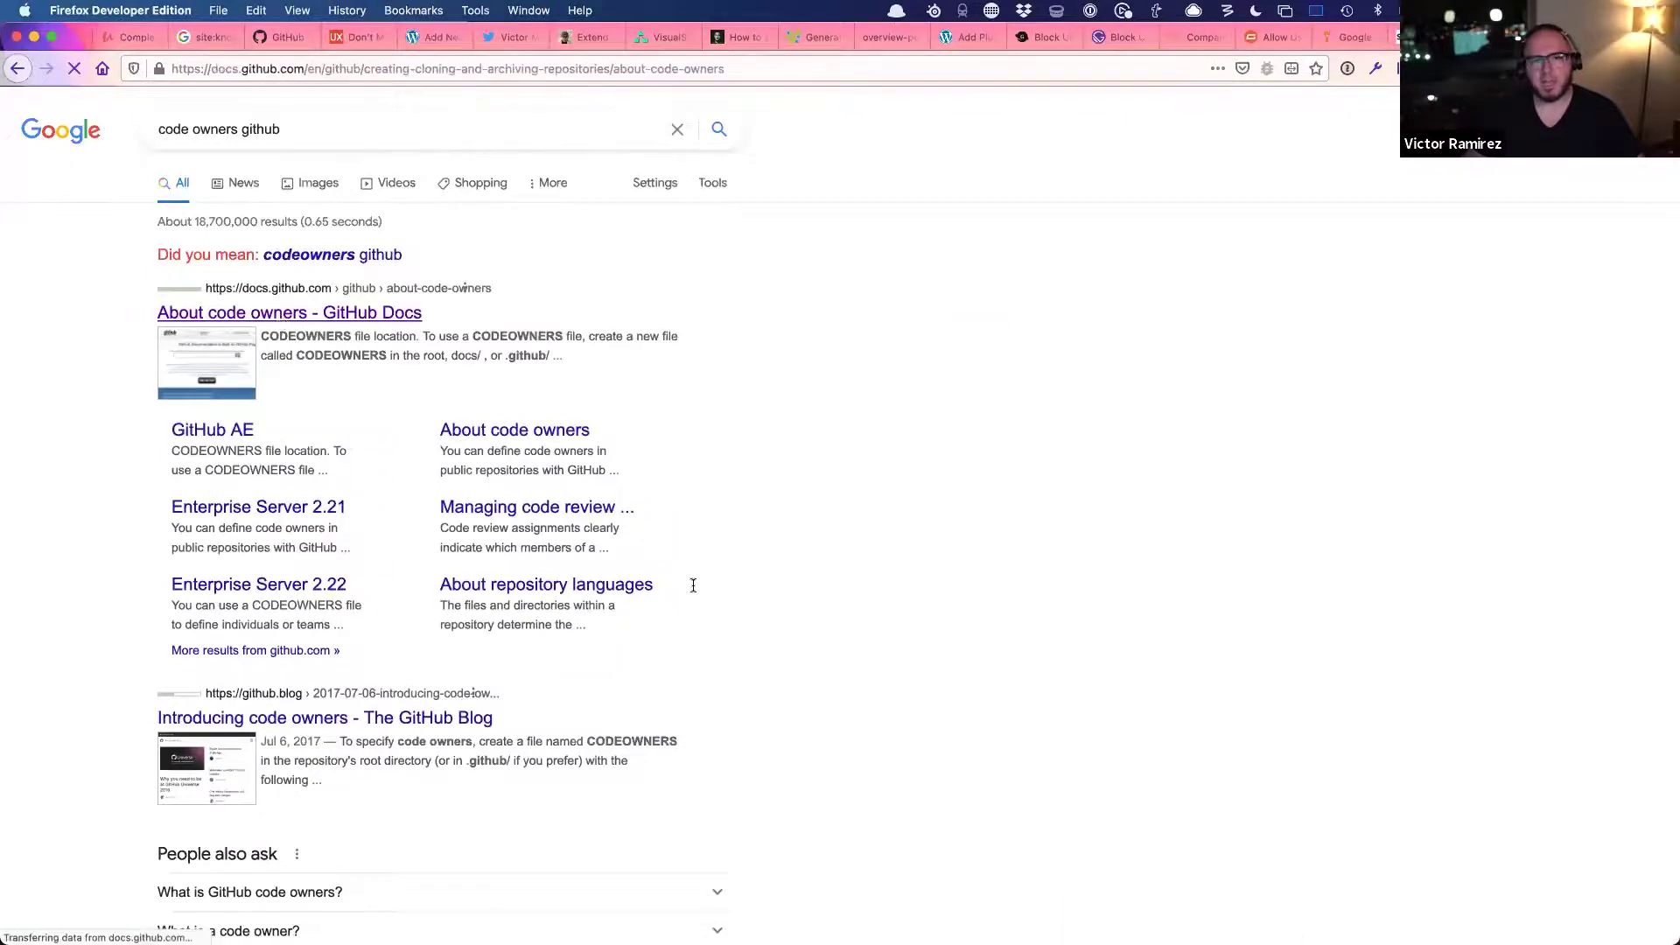
- Read the code owners article down to the example CODEOWNERS file and enlarge the page to 120%
{"action": "scroll", "coordinate": [695, 583], "scroll_direction": "down", "scroll_amount": 8}
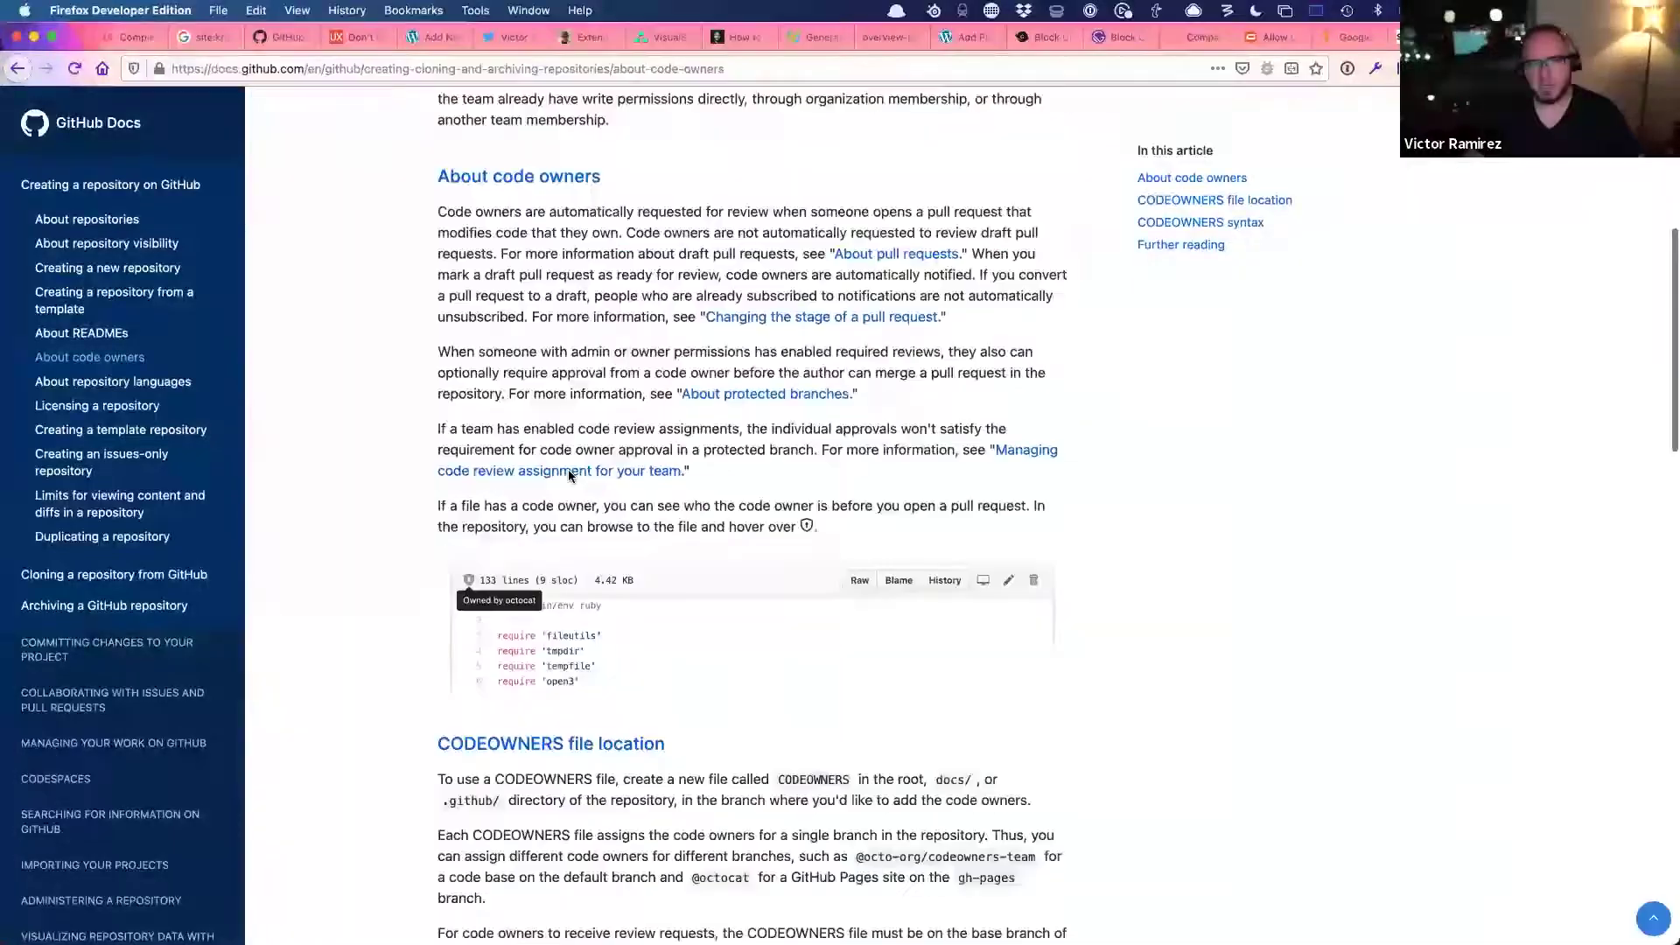
{"action": "scroll", "coordinate": [460, 510], "scroll_direction": "down", "scroll_amount": 5}
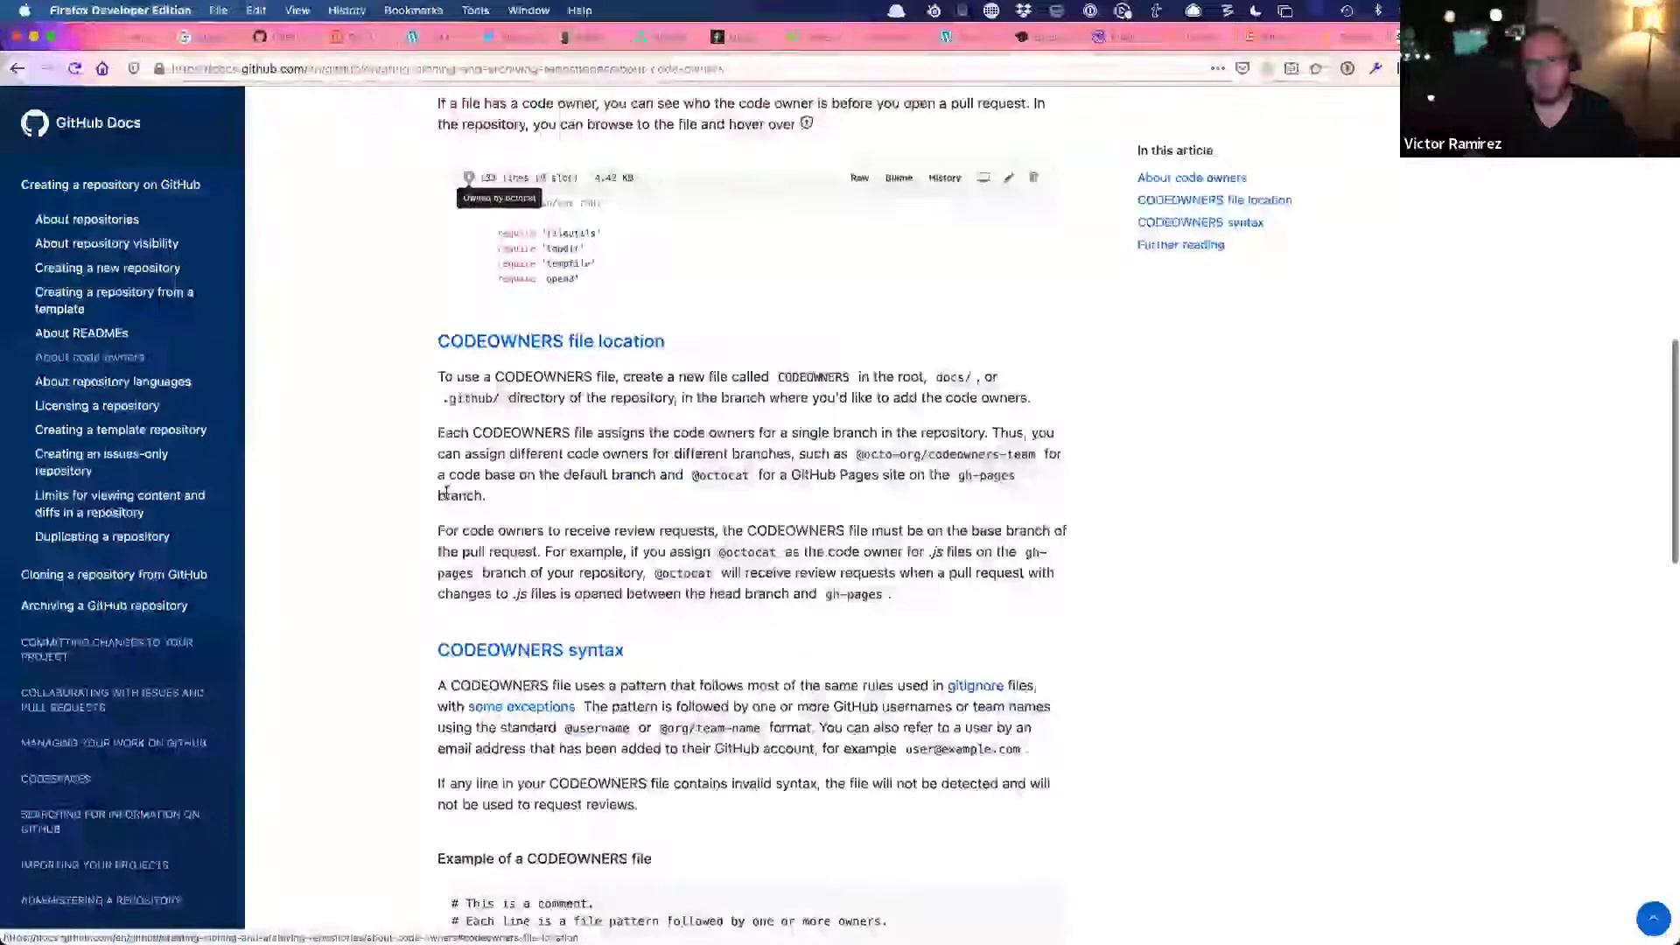
{"action": "scroll", "coordinate": [460, 510], "scroll_direction": "down", "scroll_amount": 6}
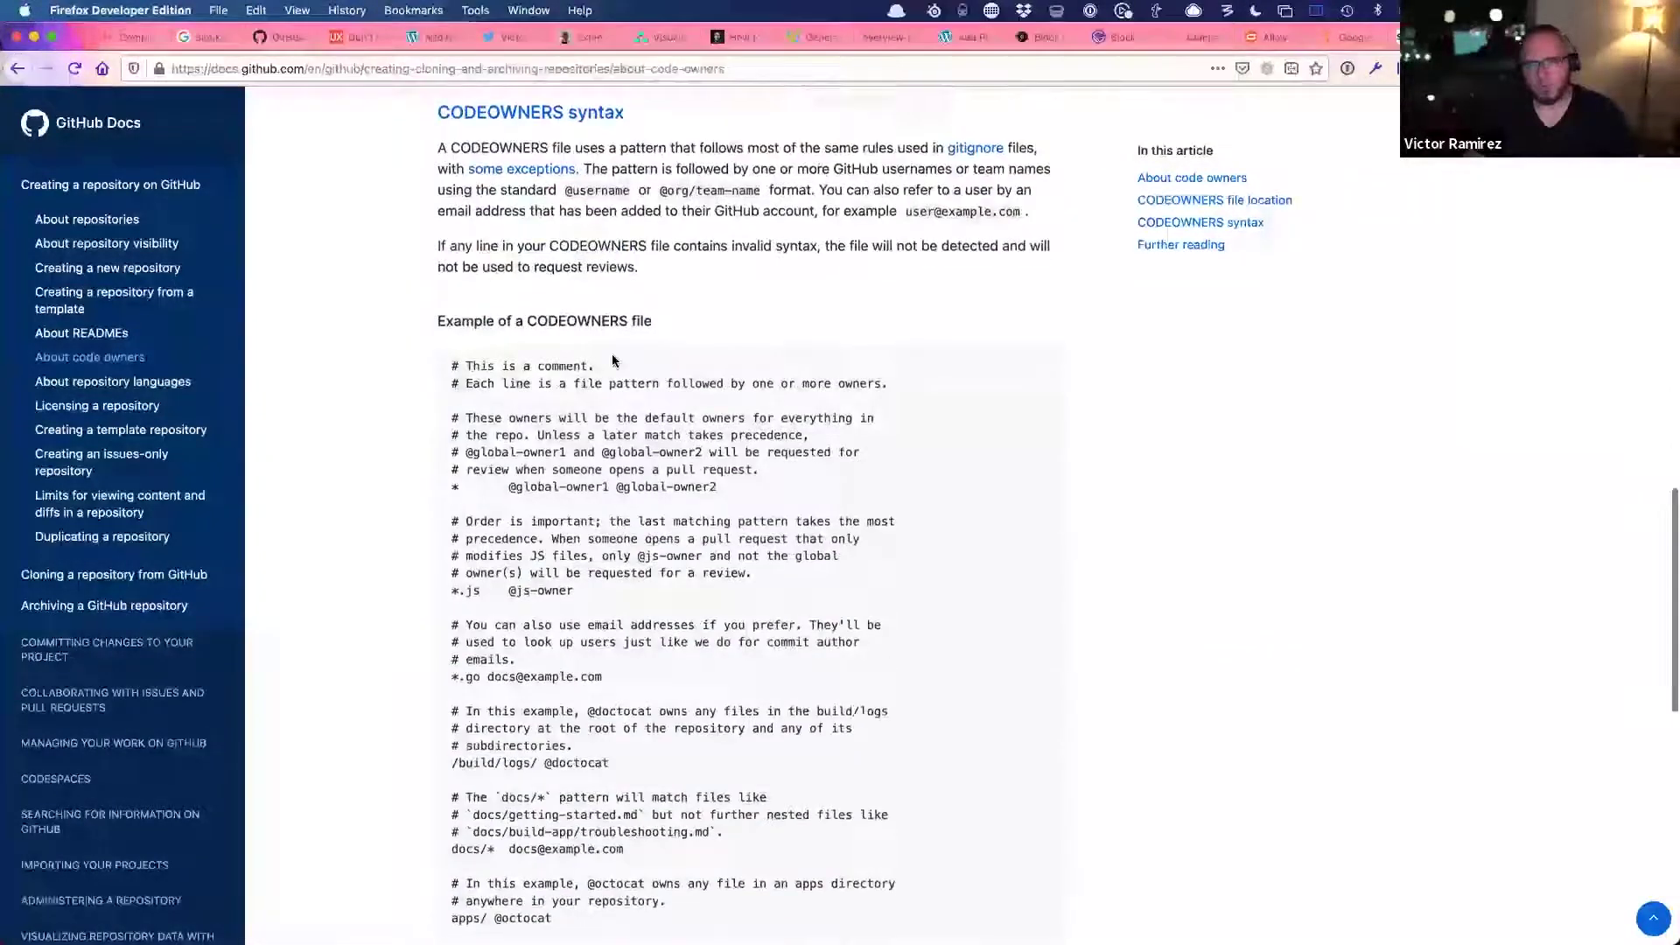
{"action": "key", "text": "super+equal"}
{"action": "key", "text": "super+equal"}
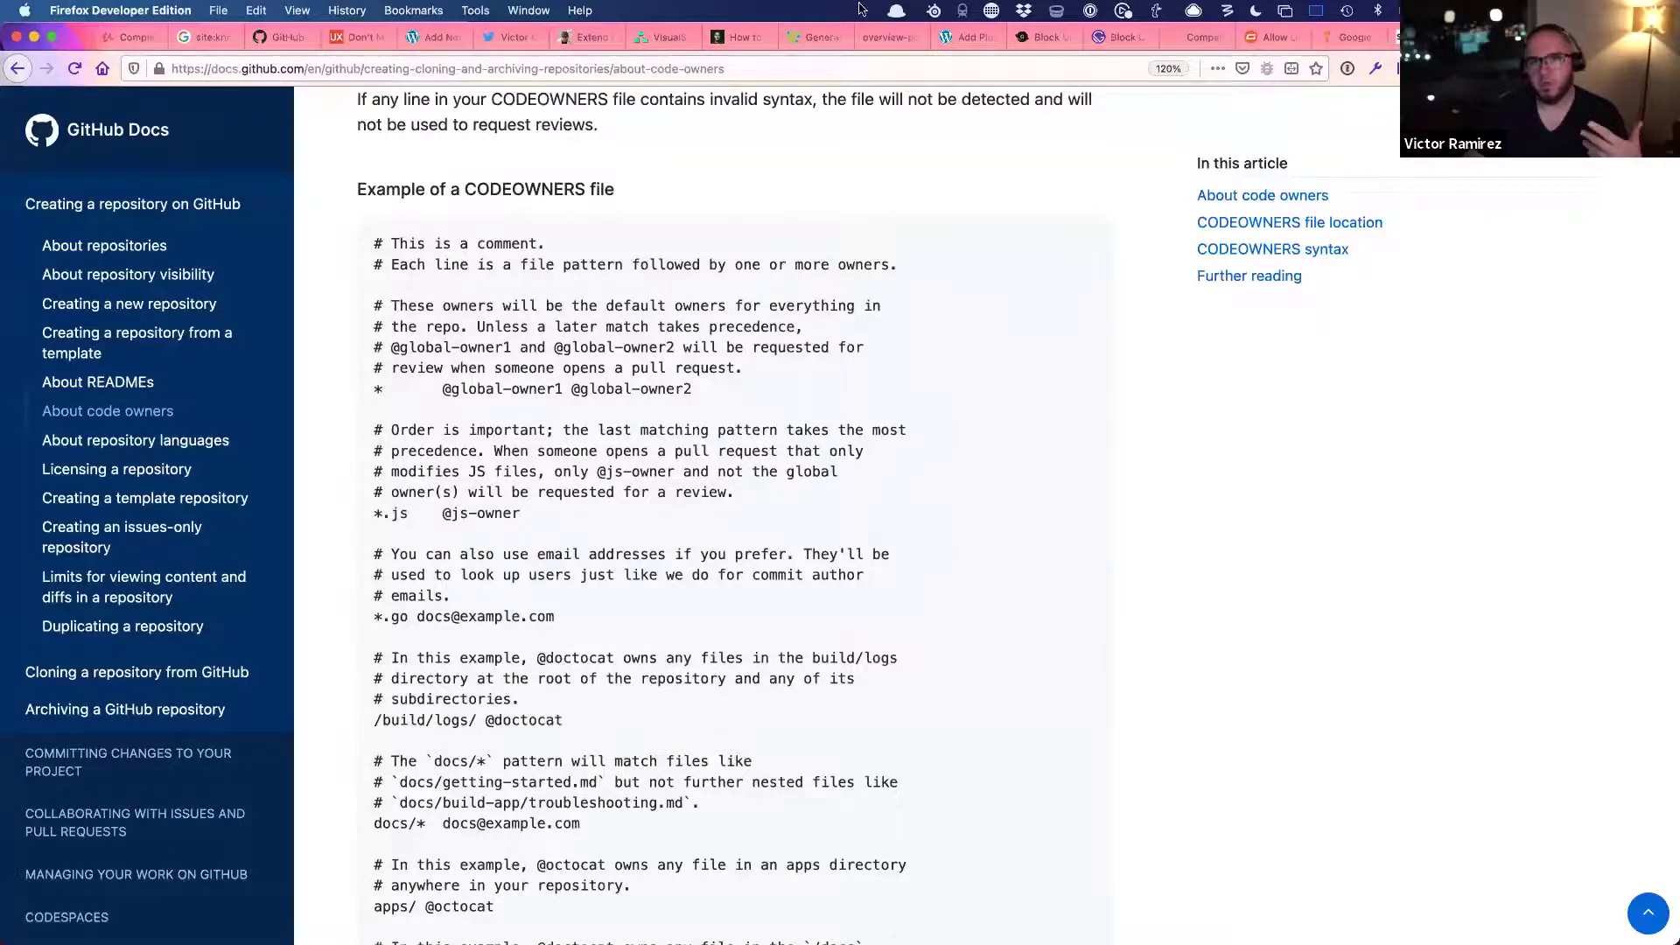
- Switch to Deckset and advance to the "All of these functionalities are default WordPress - no extra plugins" slide
{"action": "key", "text": "ctrl+Up"}
{"action": "left_click", "coordinate": [705, 38]}
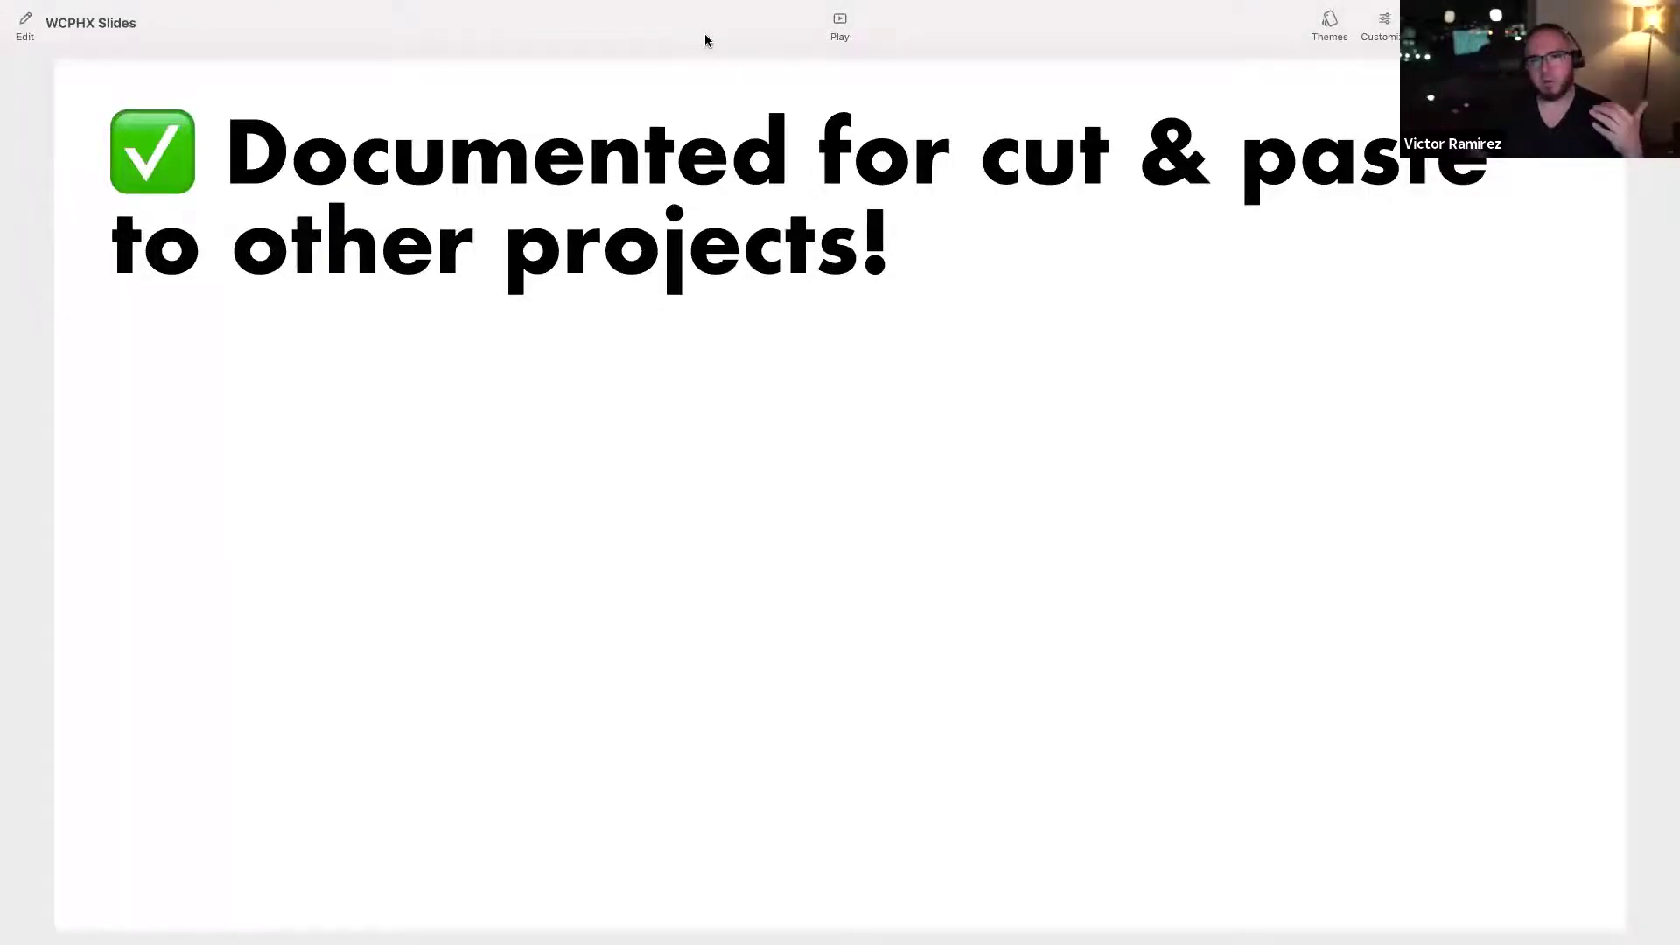
{"action": "key", "text": "Right"}
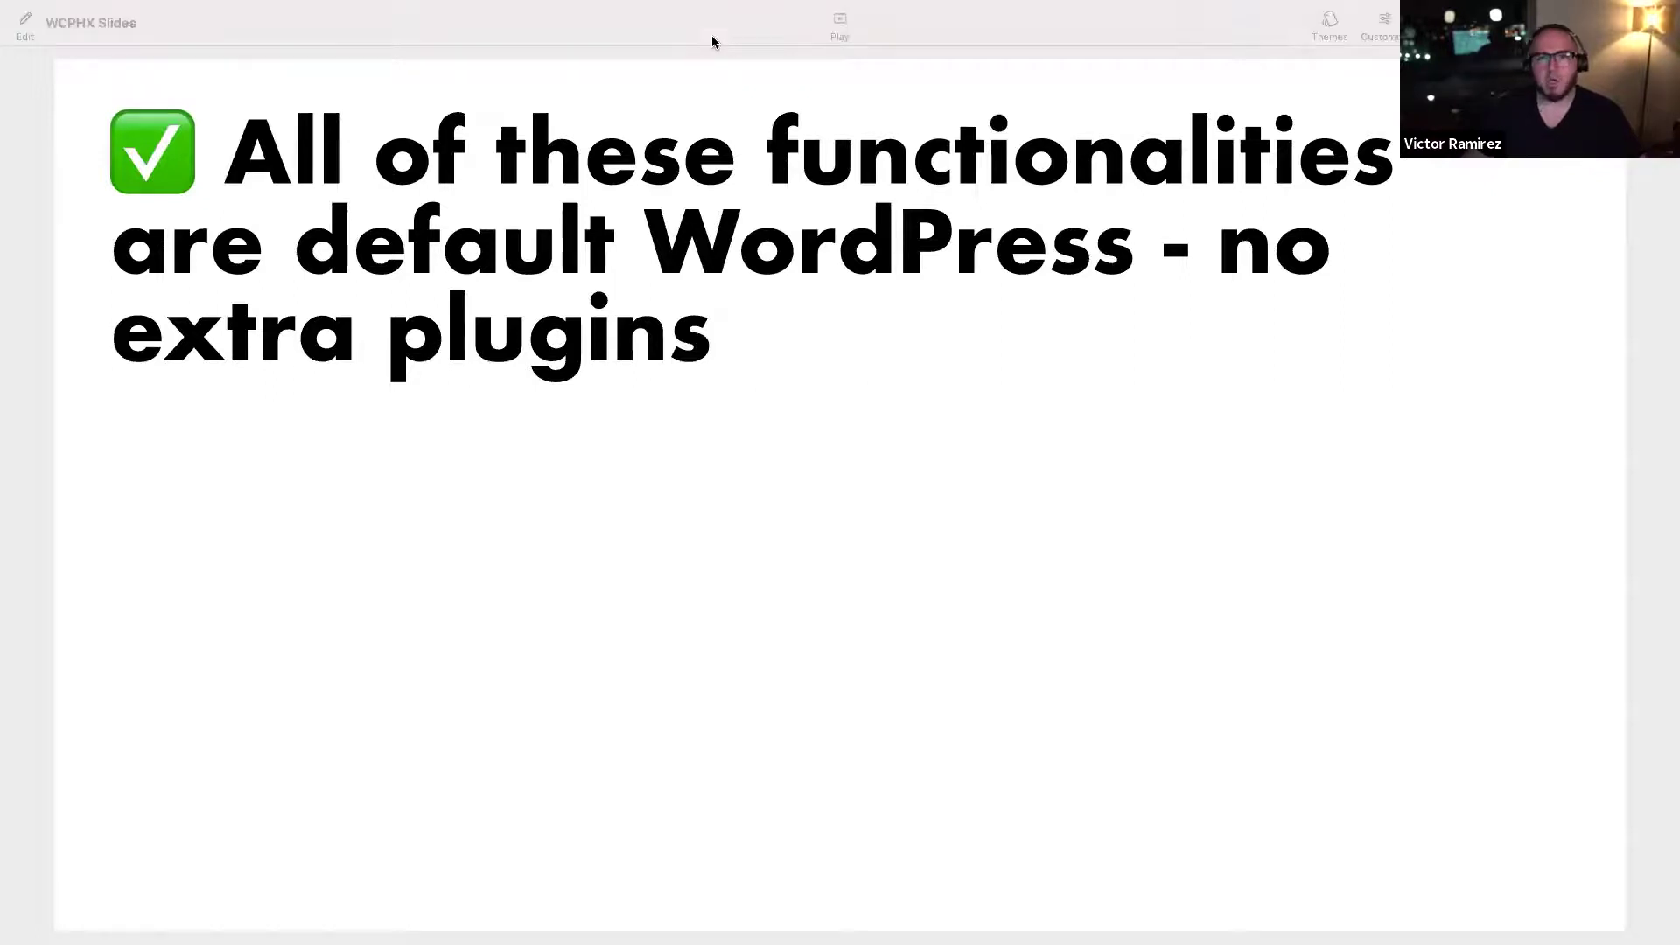
- Return to Firefox, search the web for "gutenberg media text block" in a new tab and look through the results
{"action": "key", "text": "ctrl+Left"}
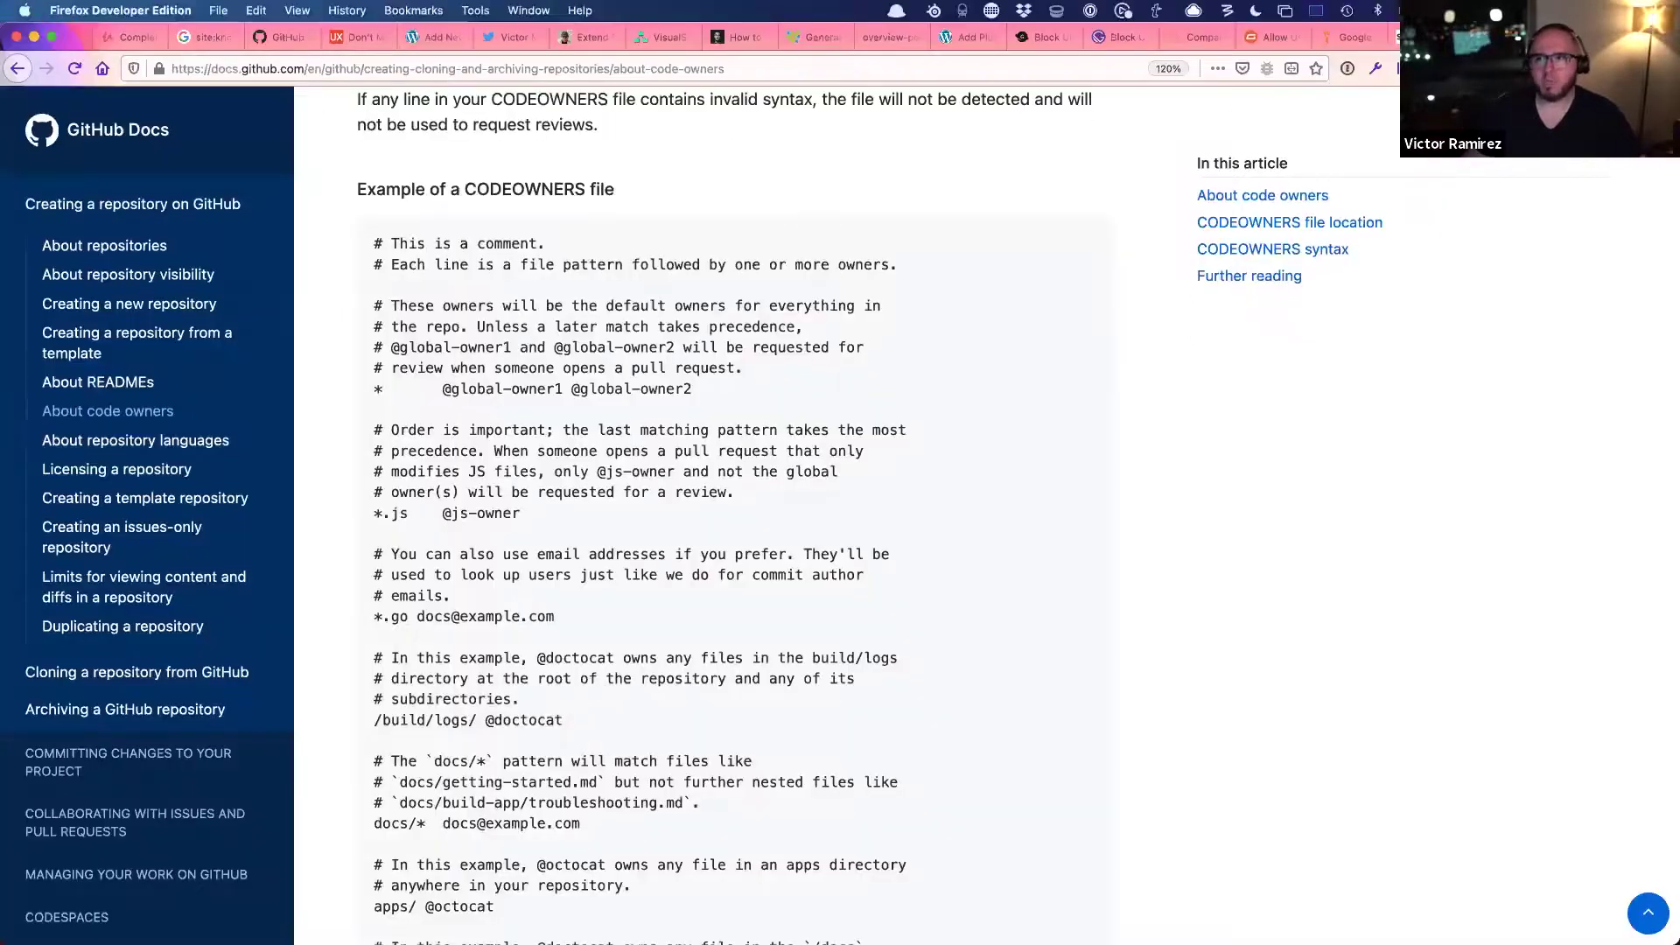
{"action": "key", "text": "super+t"}
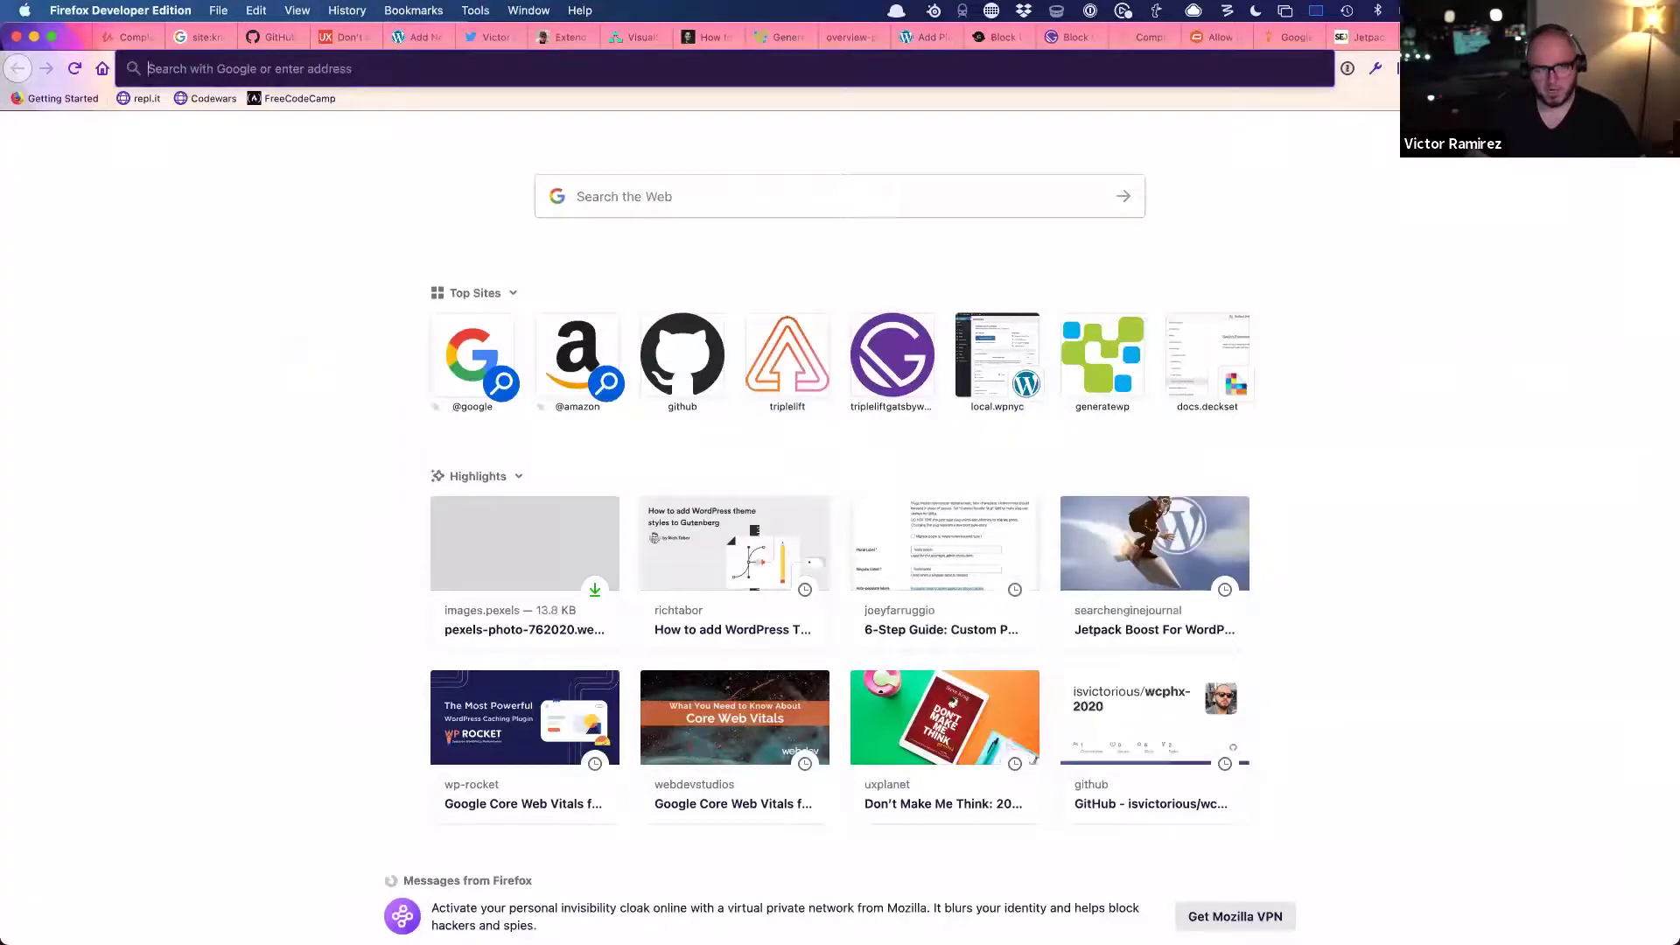
{"action": "type", "text": "gutenberg "}
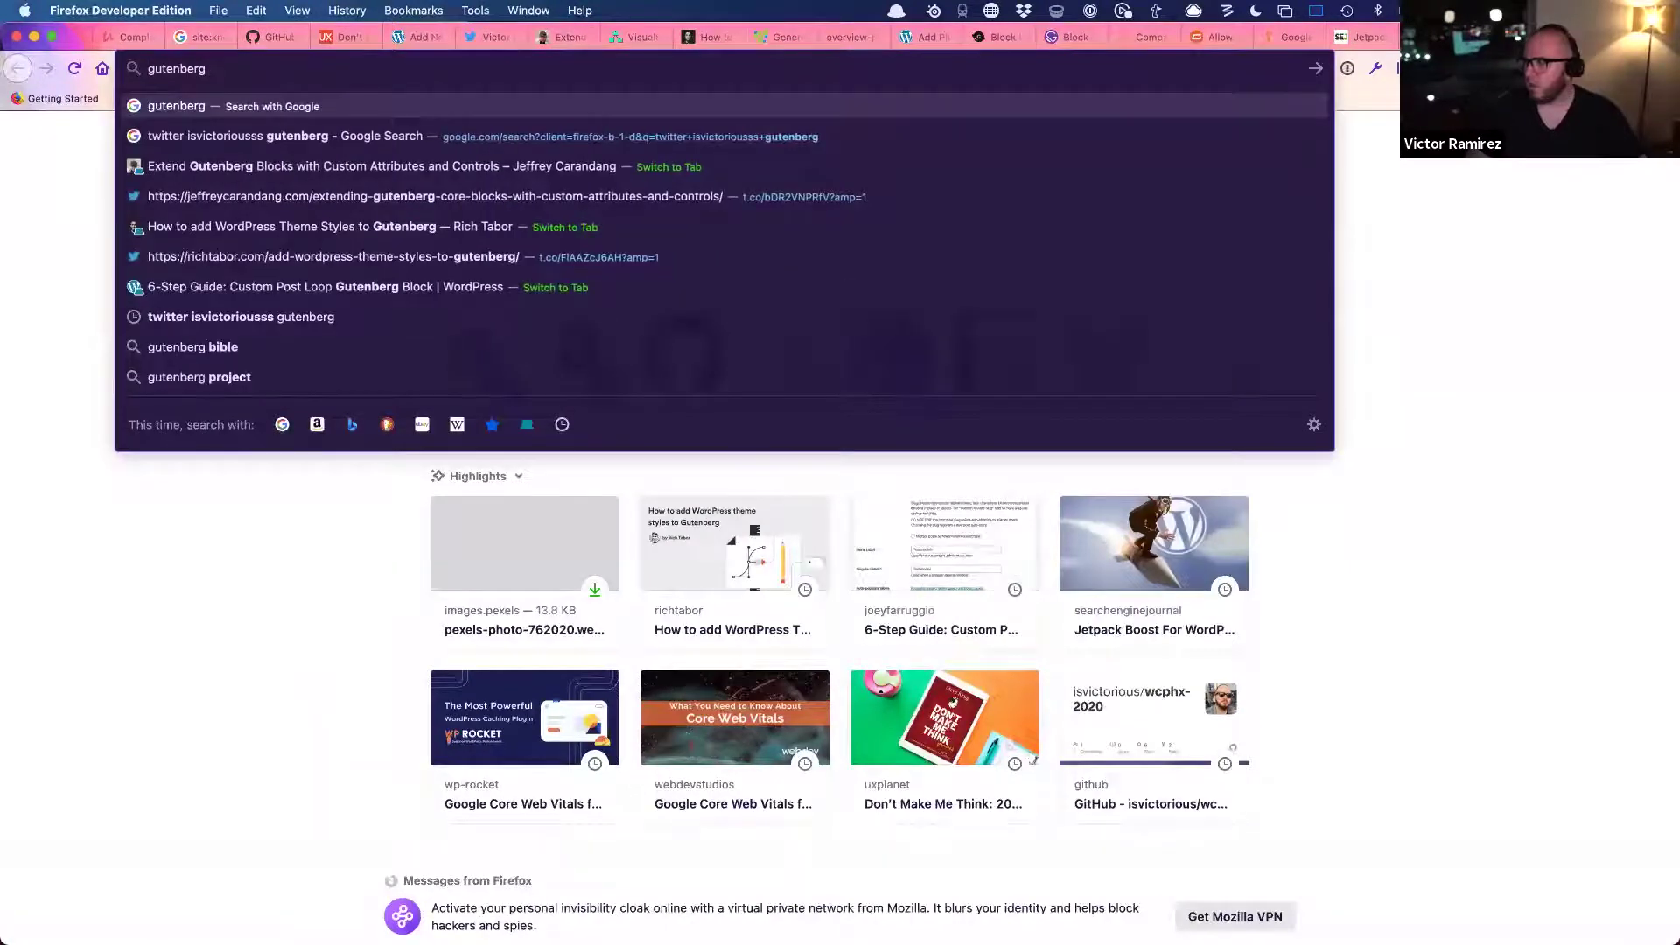
{"action": "type", "text": "media"}
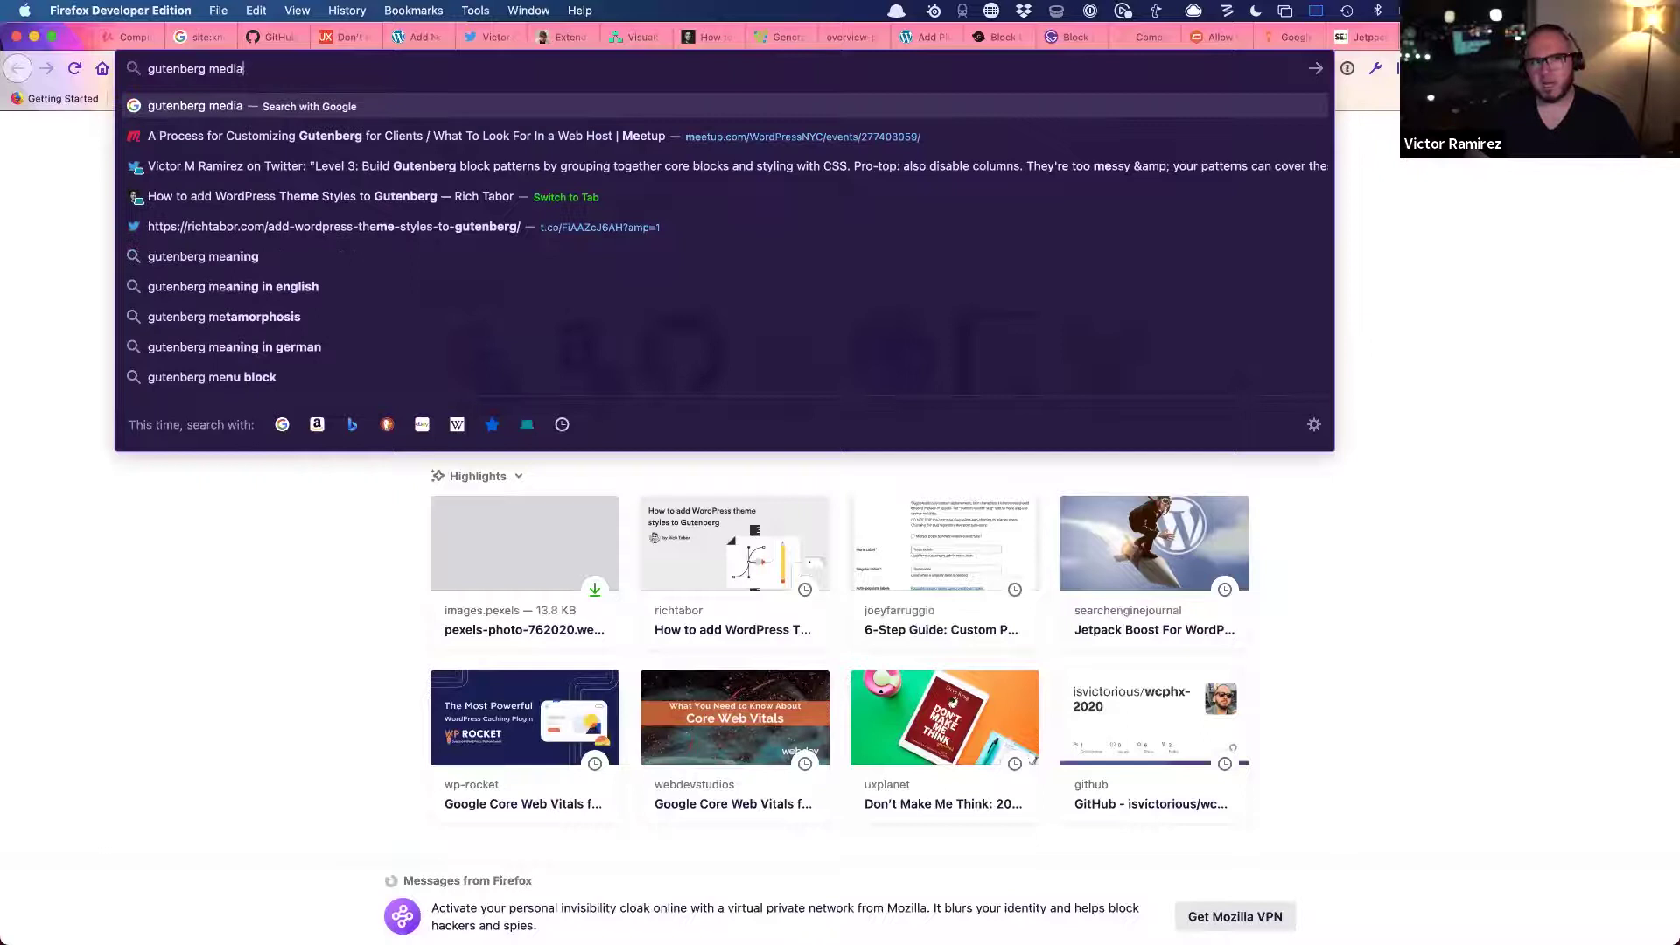
{"action": "type", "text": " text block"}
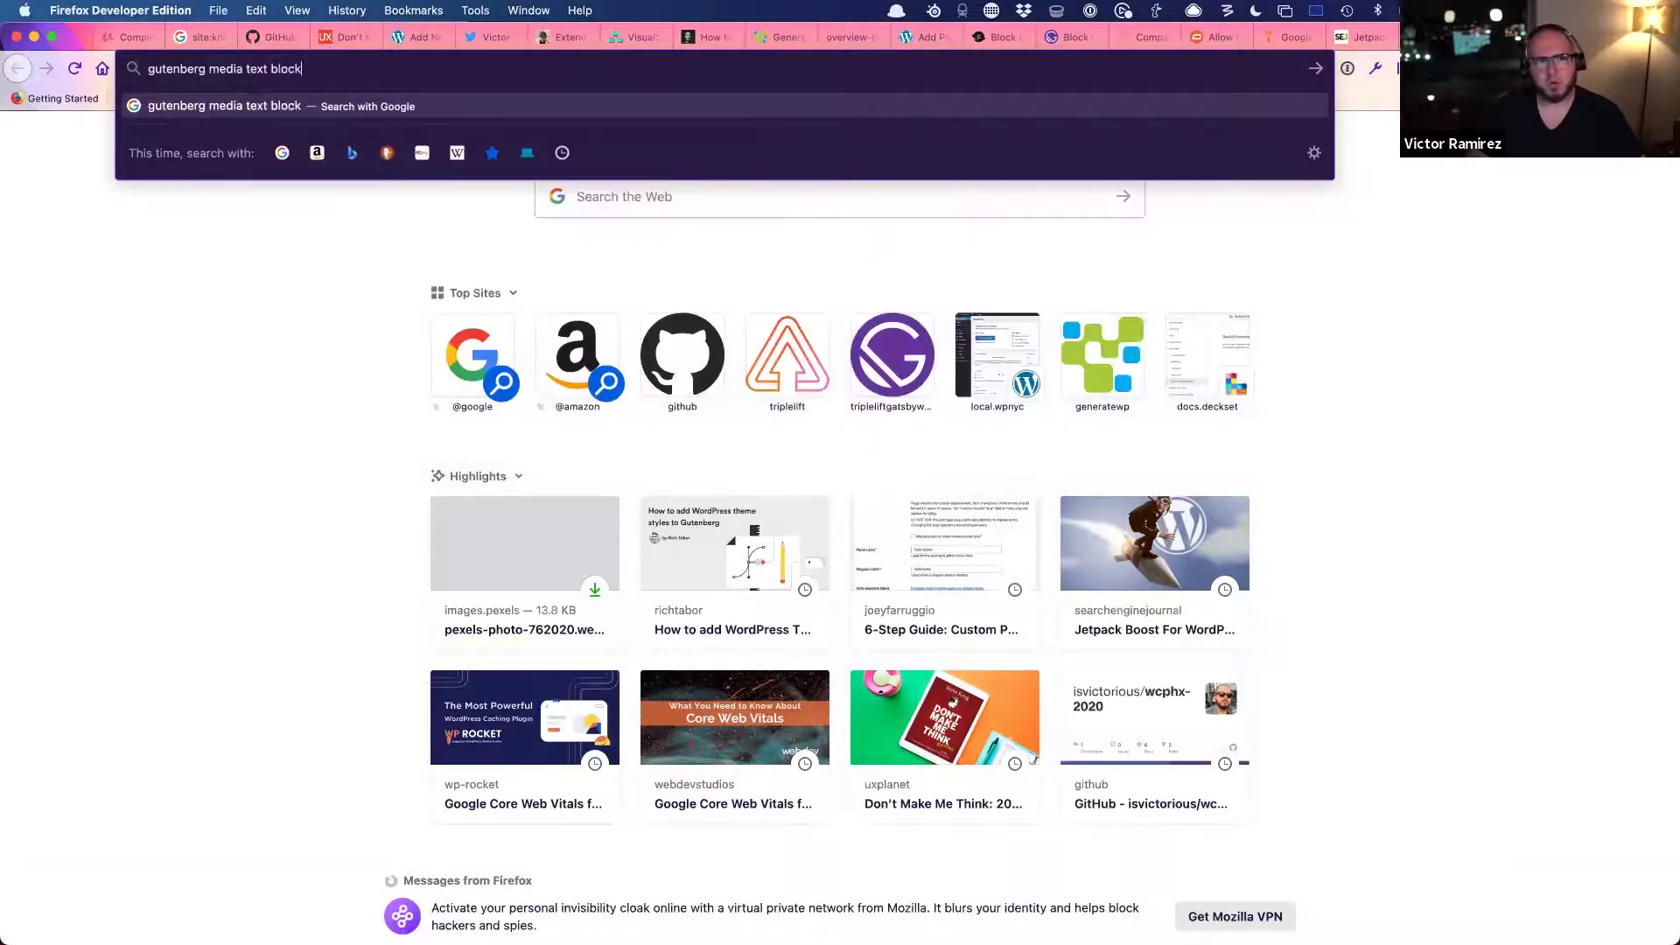
{"action": "key", "text": "Return"}
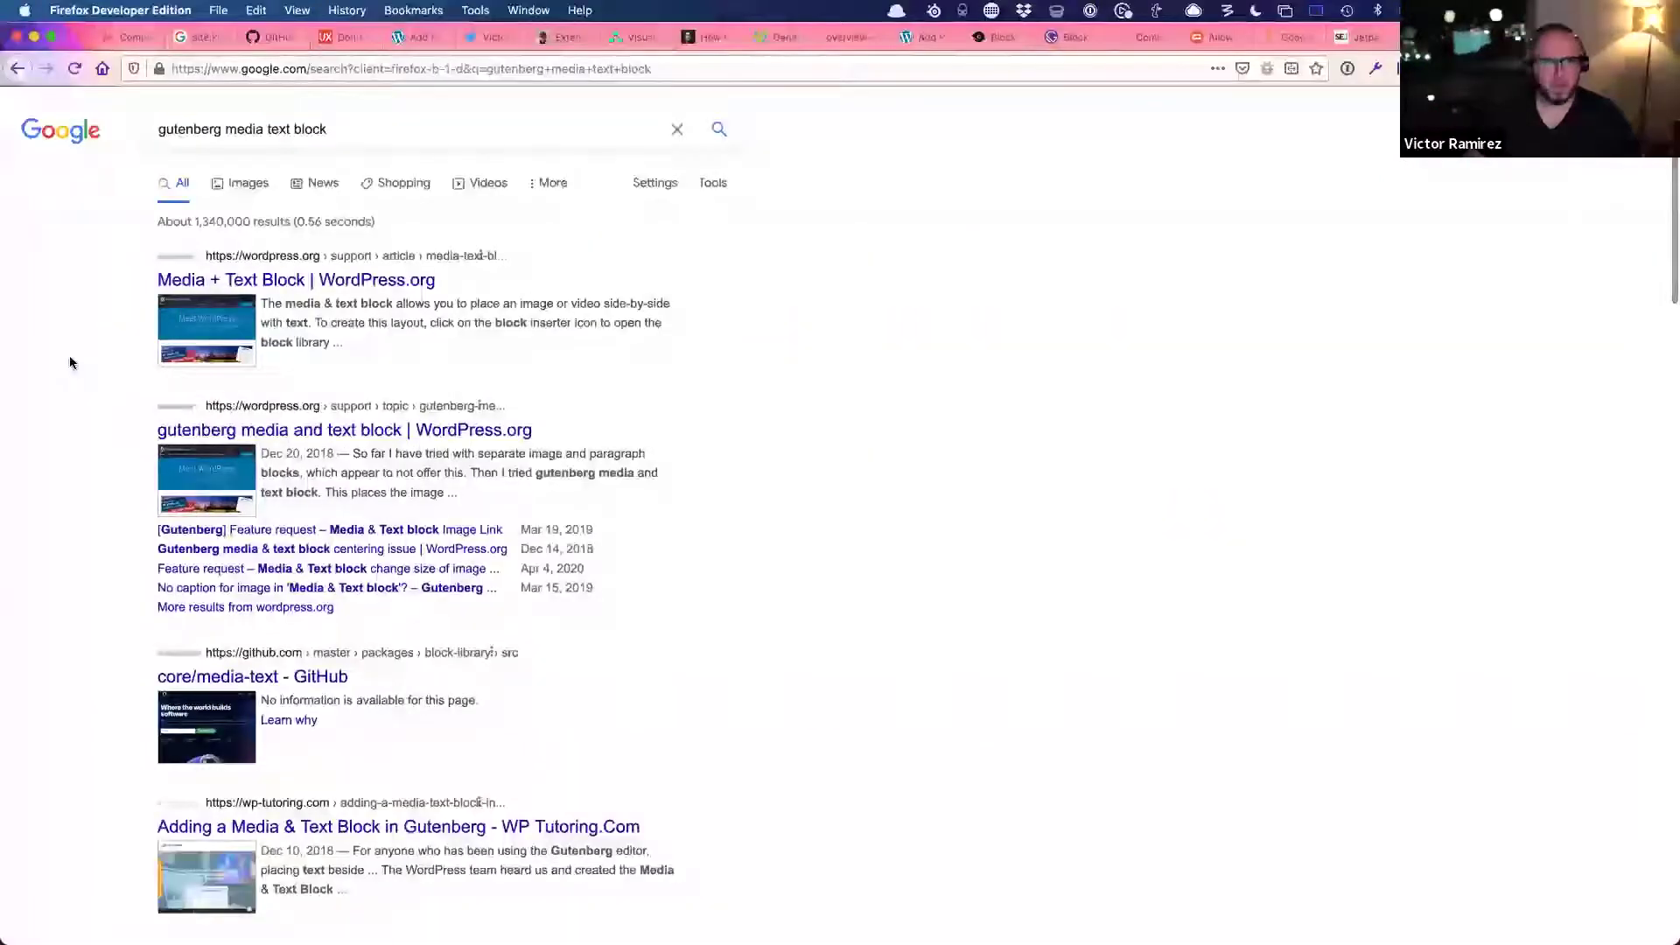
{"action": "scroll", "coordinate": [91, 571], "scroll_direction": "down", "scroll_amount": 4}
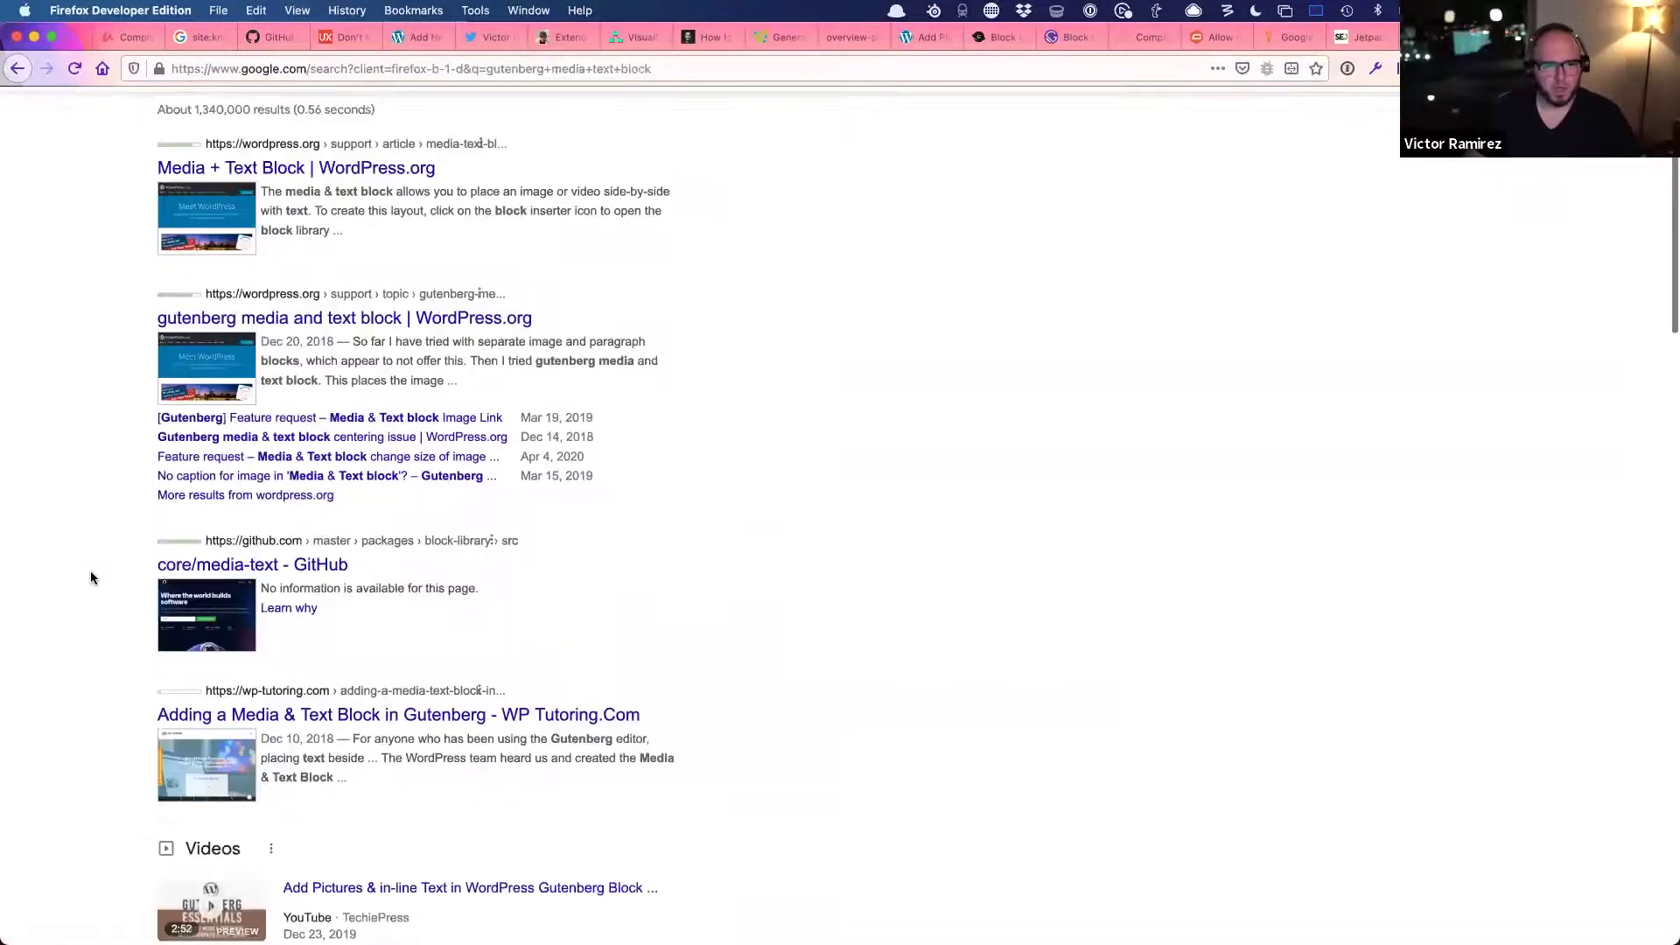
{"action": "scroll", "coordinate": [94, 576], "scroll_direction": "down", "scroll_amount": 10}
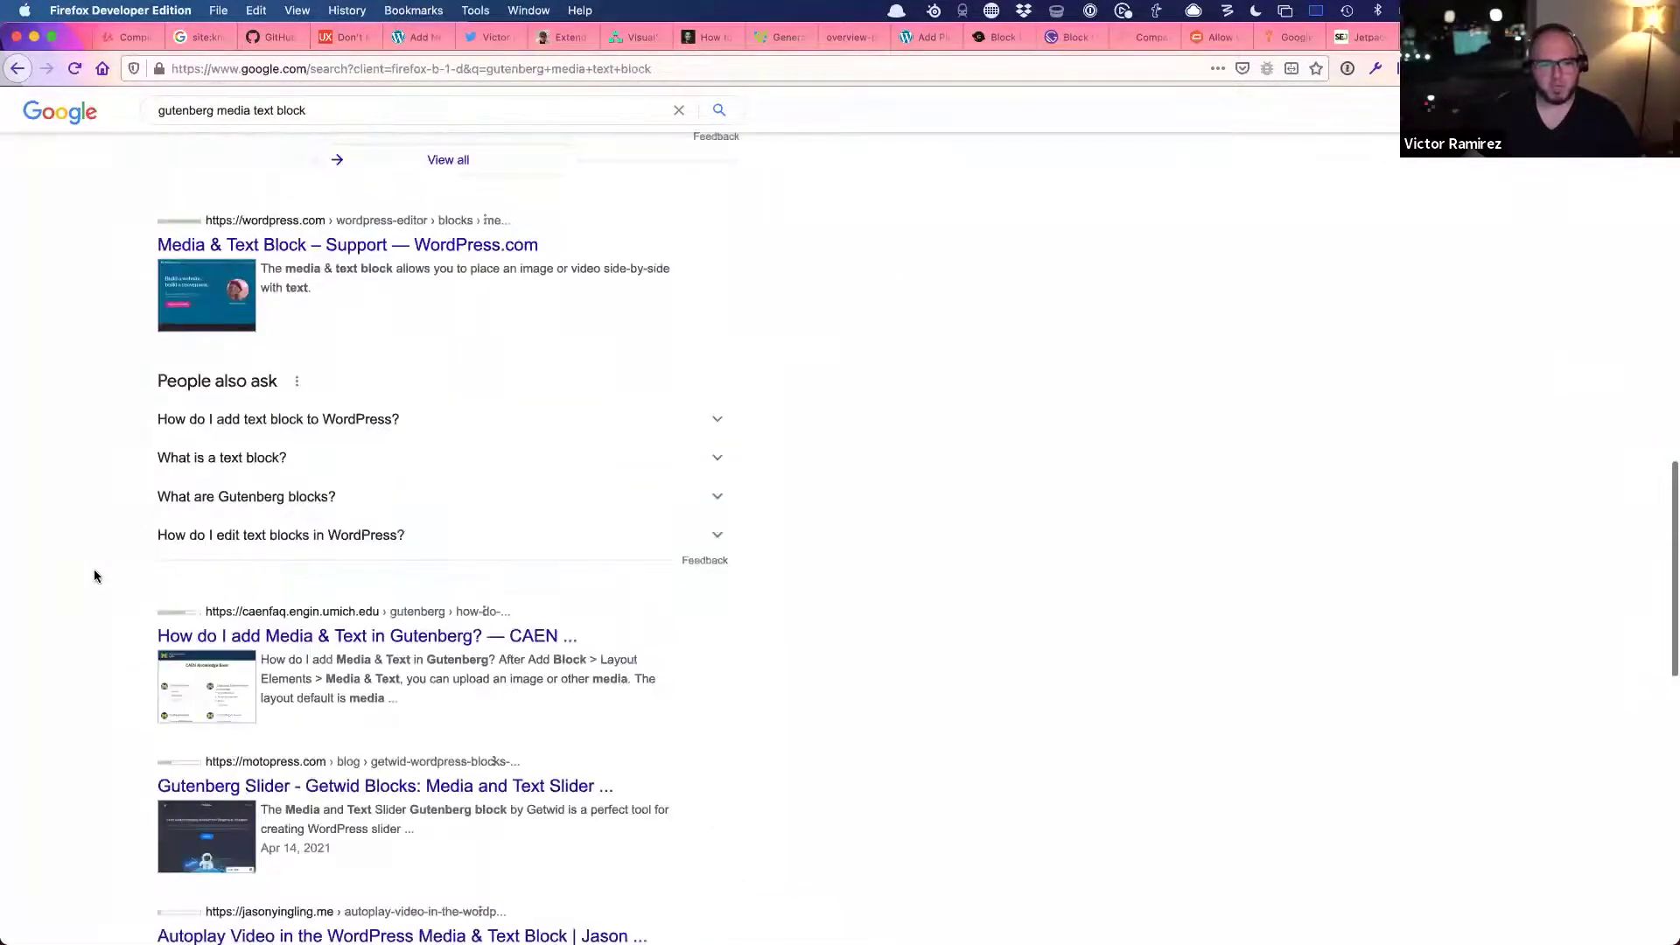
{"action": "scroll", "coordinate": [95, 595], "scroll_direction": "down", "scroll_amount": 2}
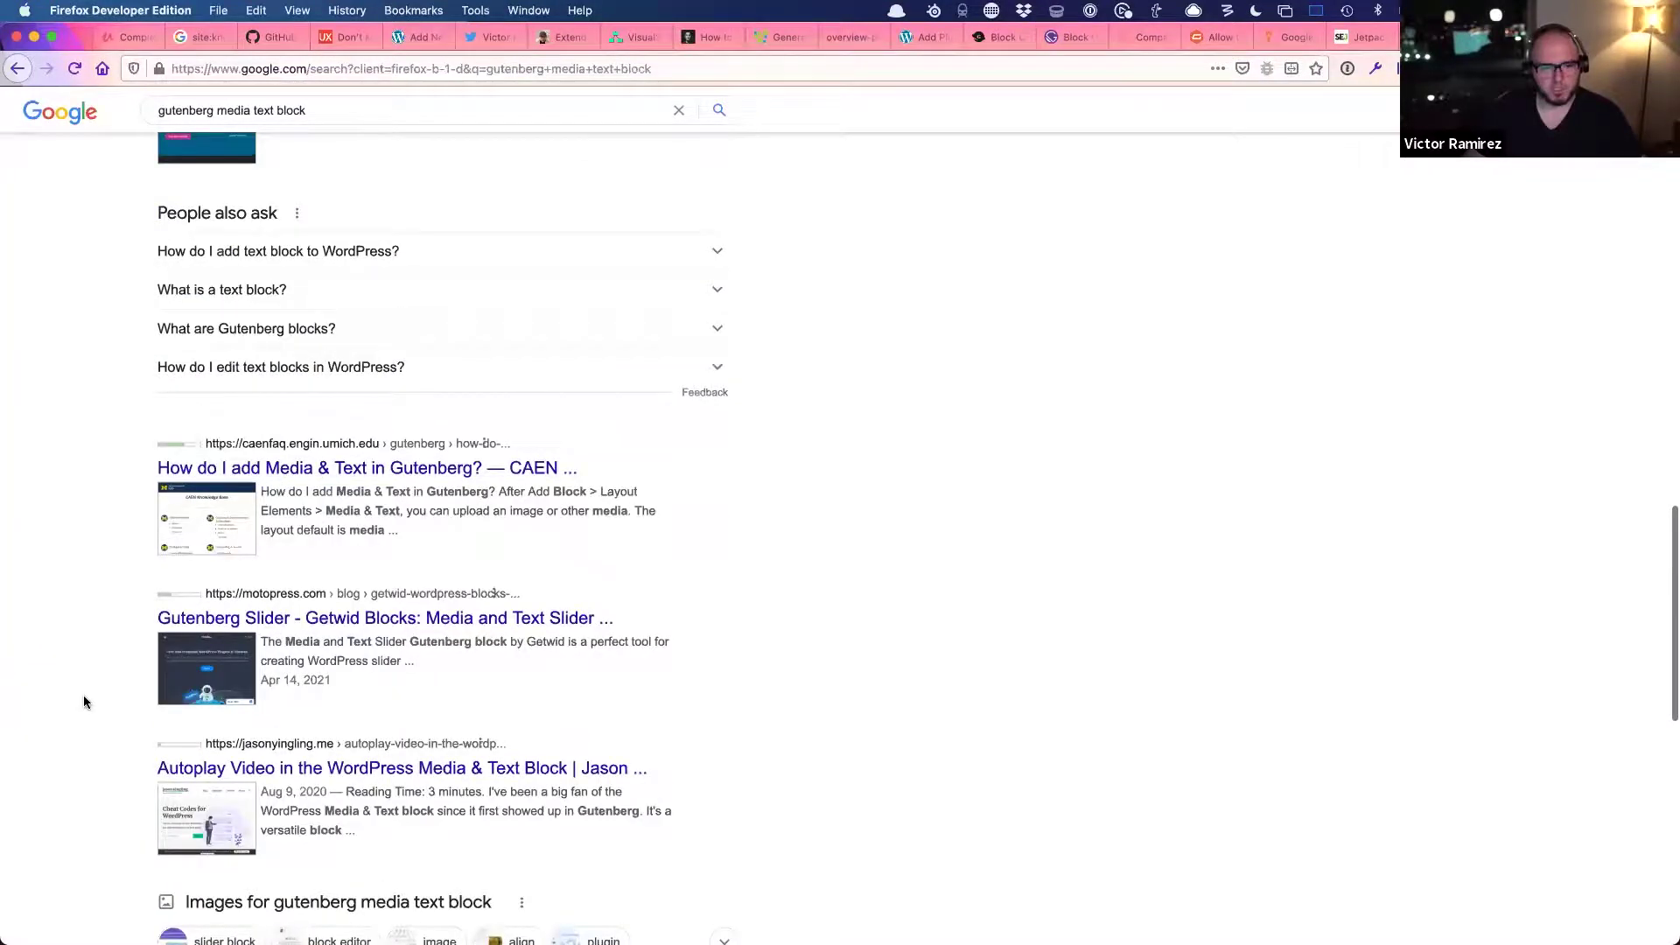
{"action": "scroll", "coordinate": [88, 696], "scroll_direction": "down", "scroll_amount": 4}
{"action": "scroll", "coordinate": [95, 686], "scroll_direction": "up", "scroll_amount": 15}
{"action": "scroll", "coordinate": [96, 684], "scroll_direction": "up", "scroll_amount": 5}
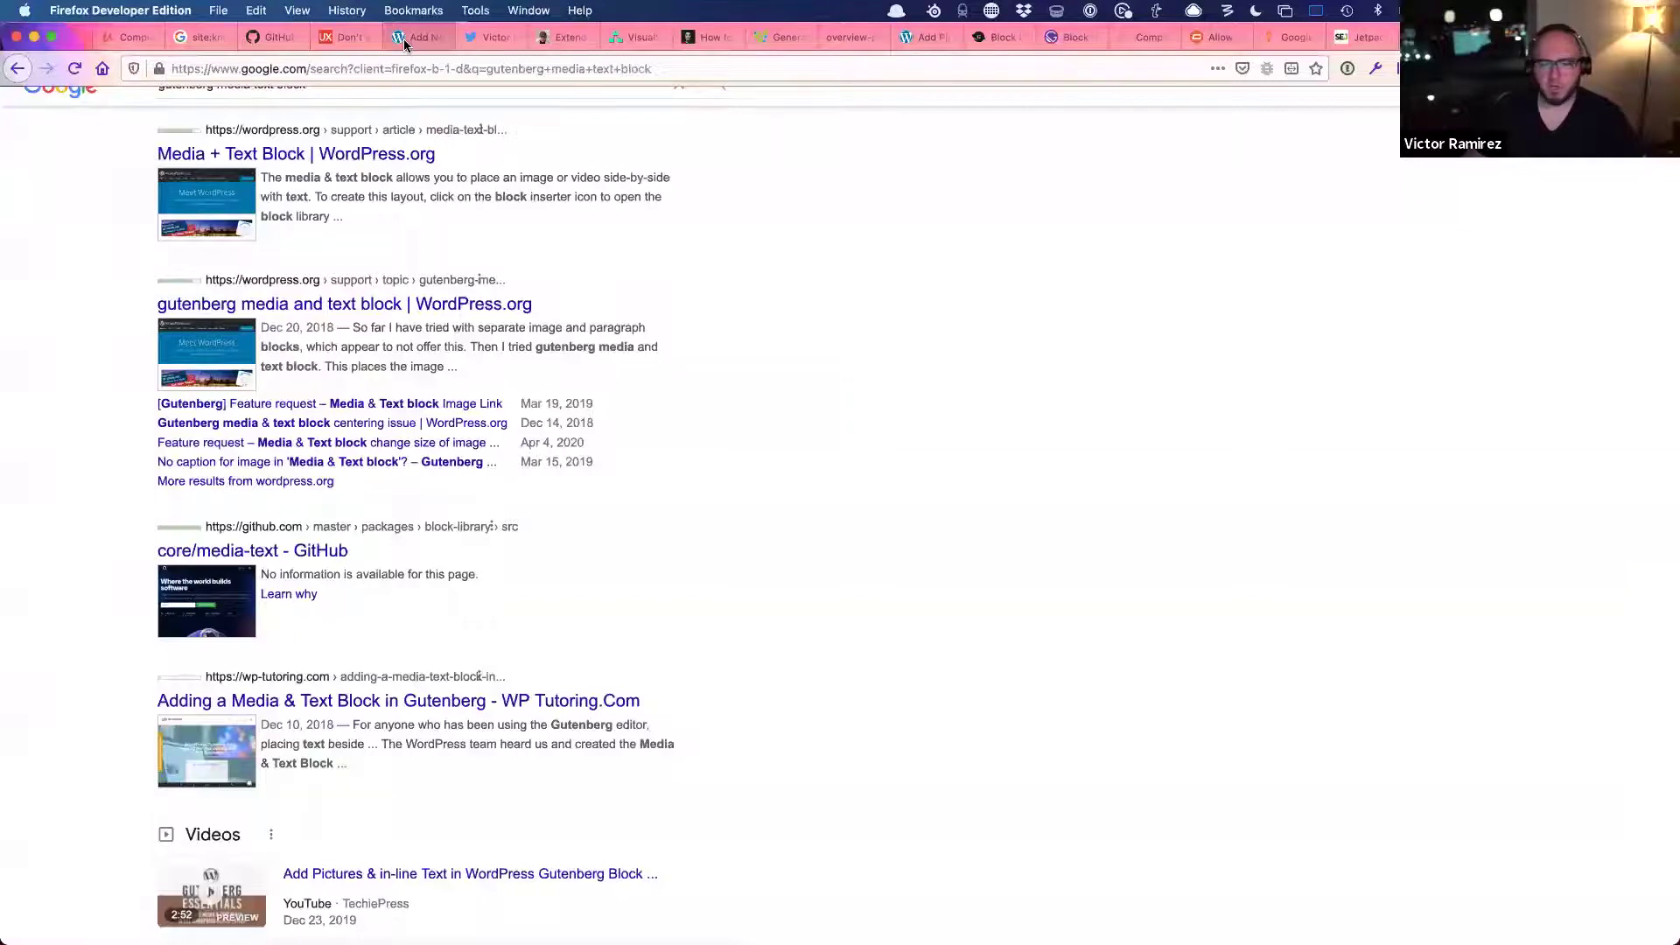
- Switch to Deckset and advance through the WordPress help and custom work slides to the "Try it yourself" slide
{"action": "key", "text": "ctrl+Right"}
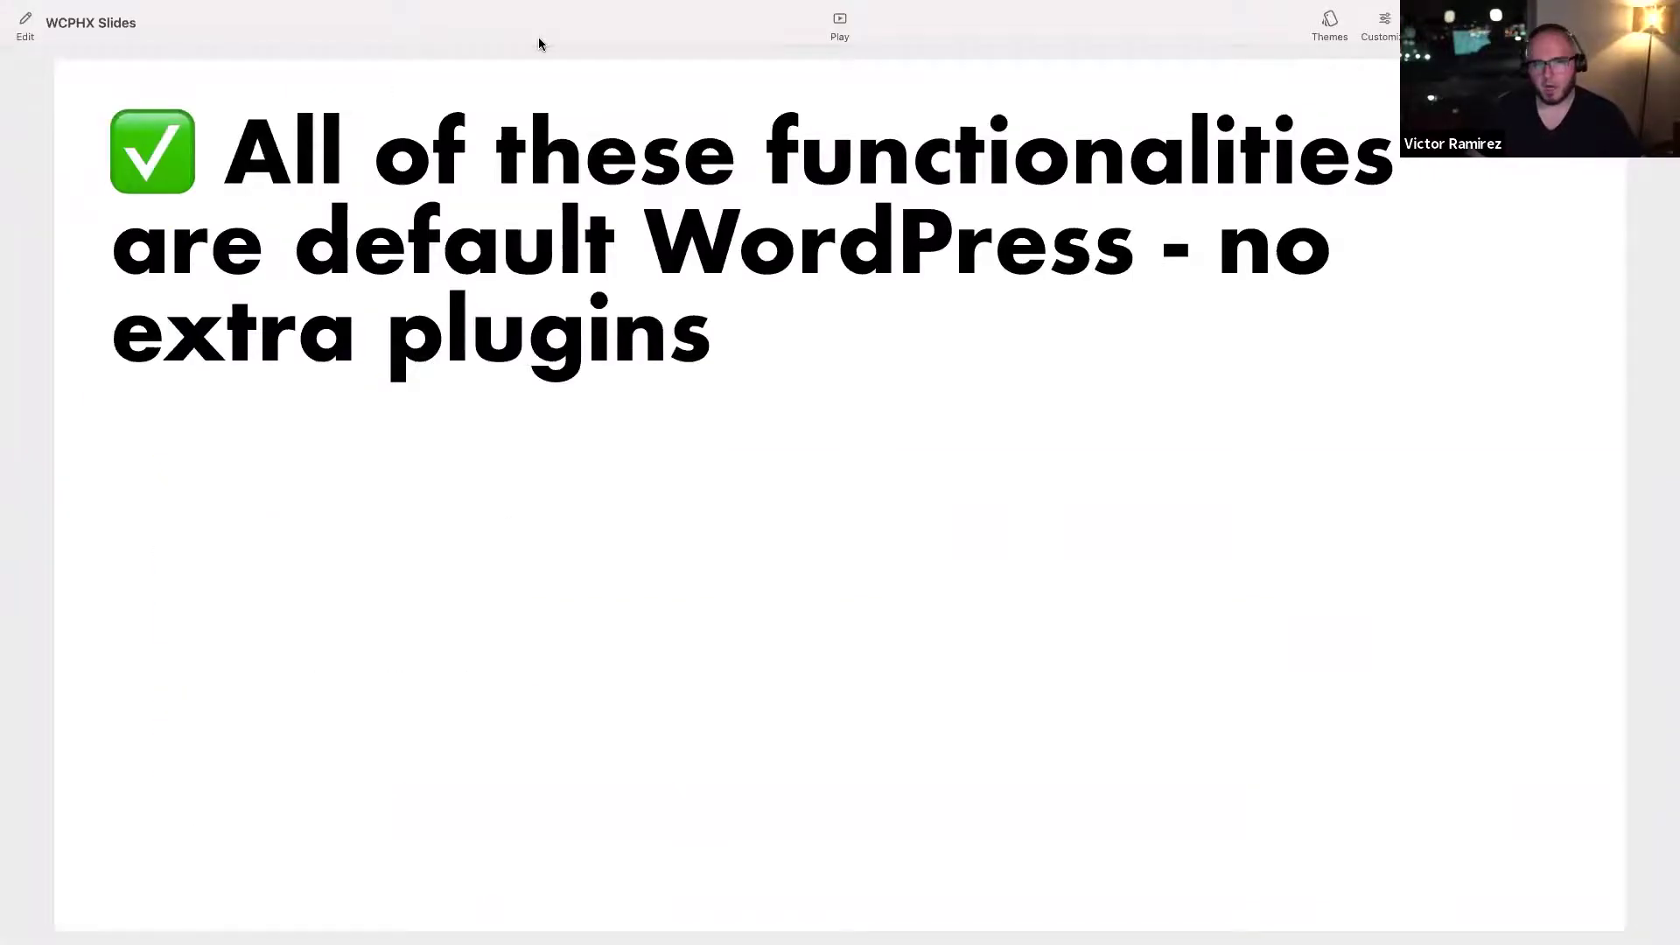
{"action": "key", "text": "Right"}
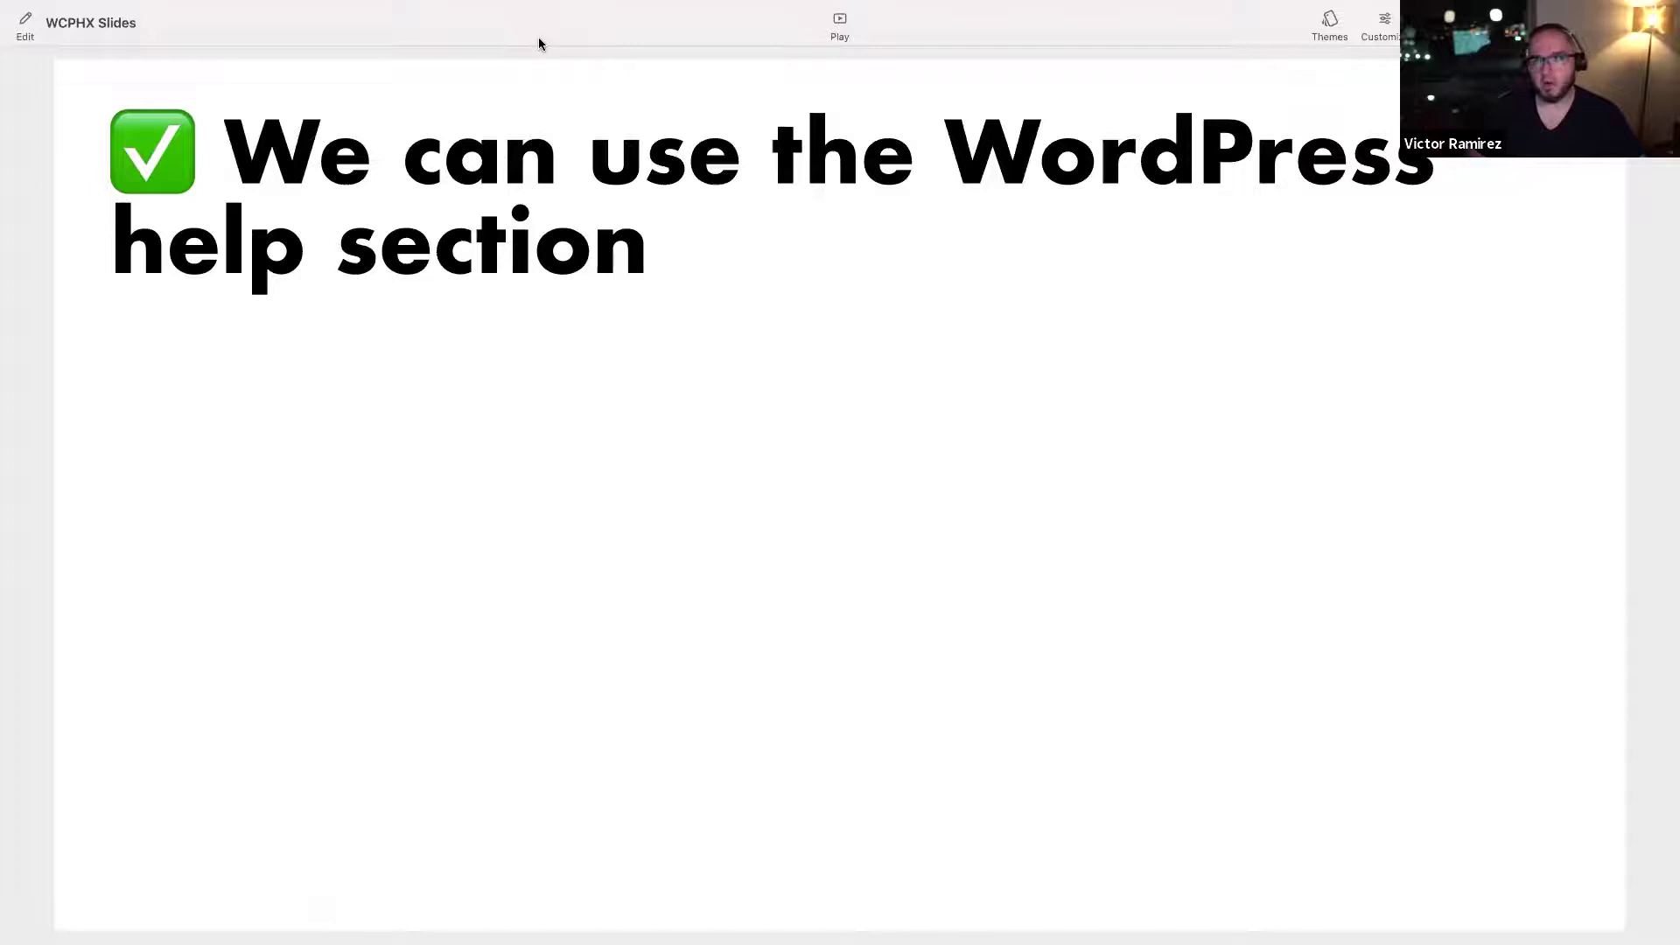
{"action": "key", "text": "Right"}
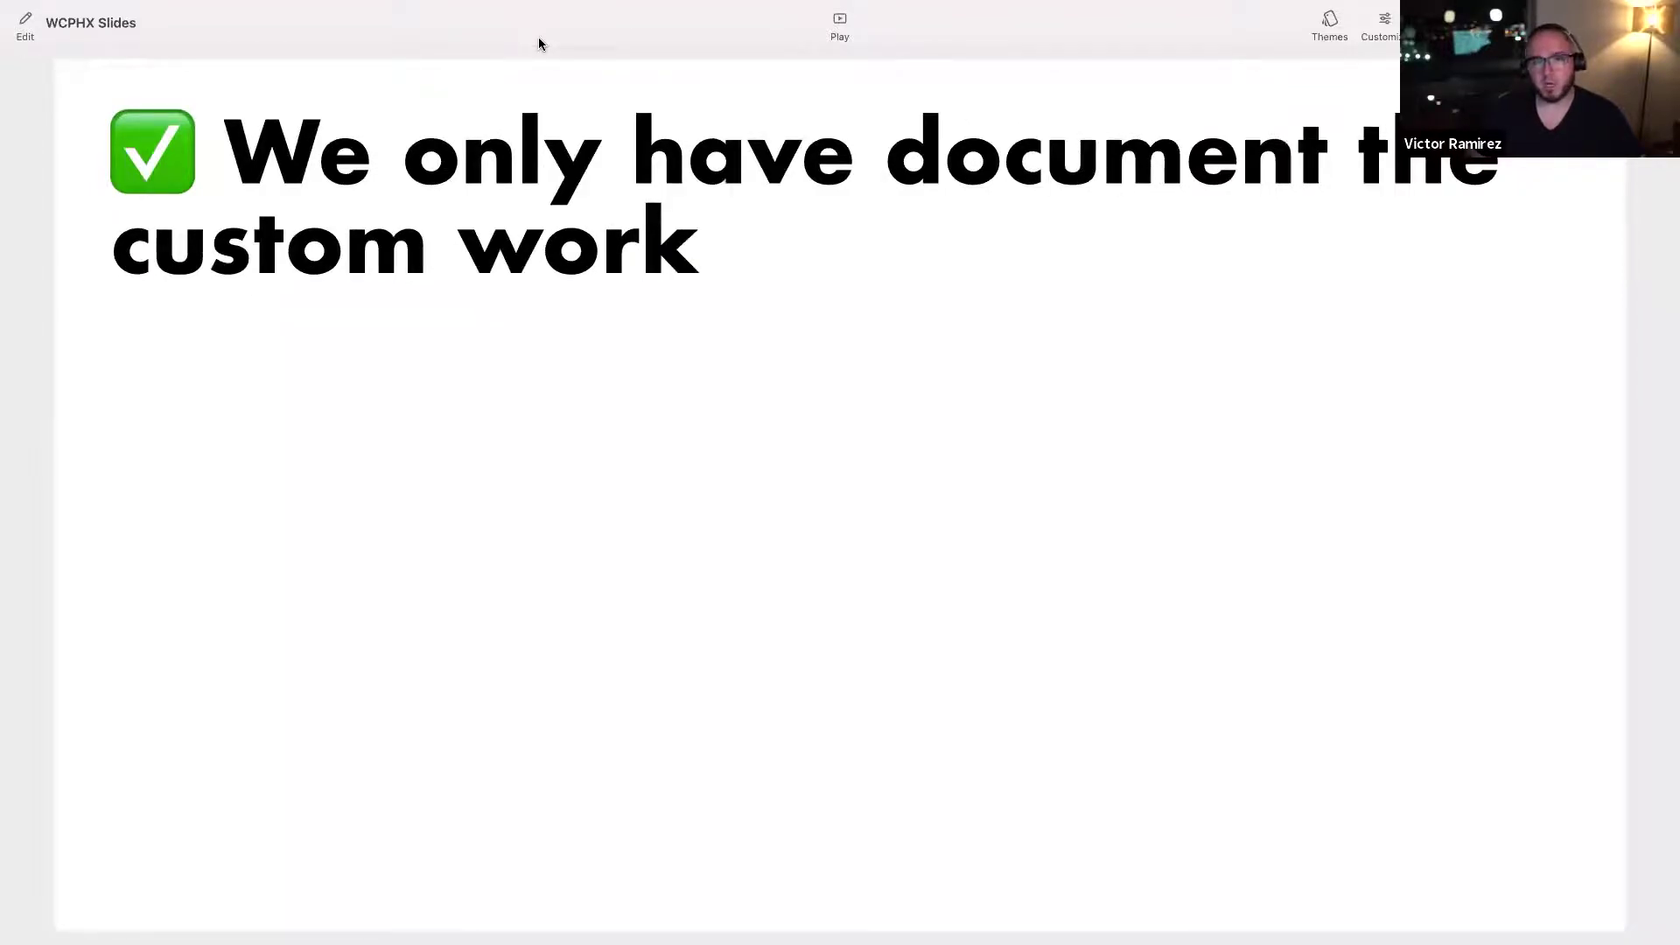
{"action": "key", "text": "Right"}
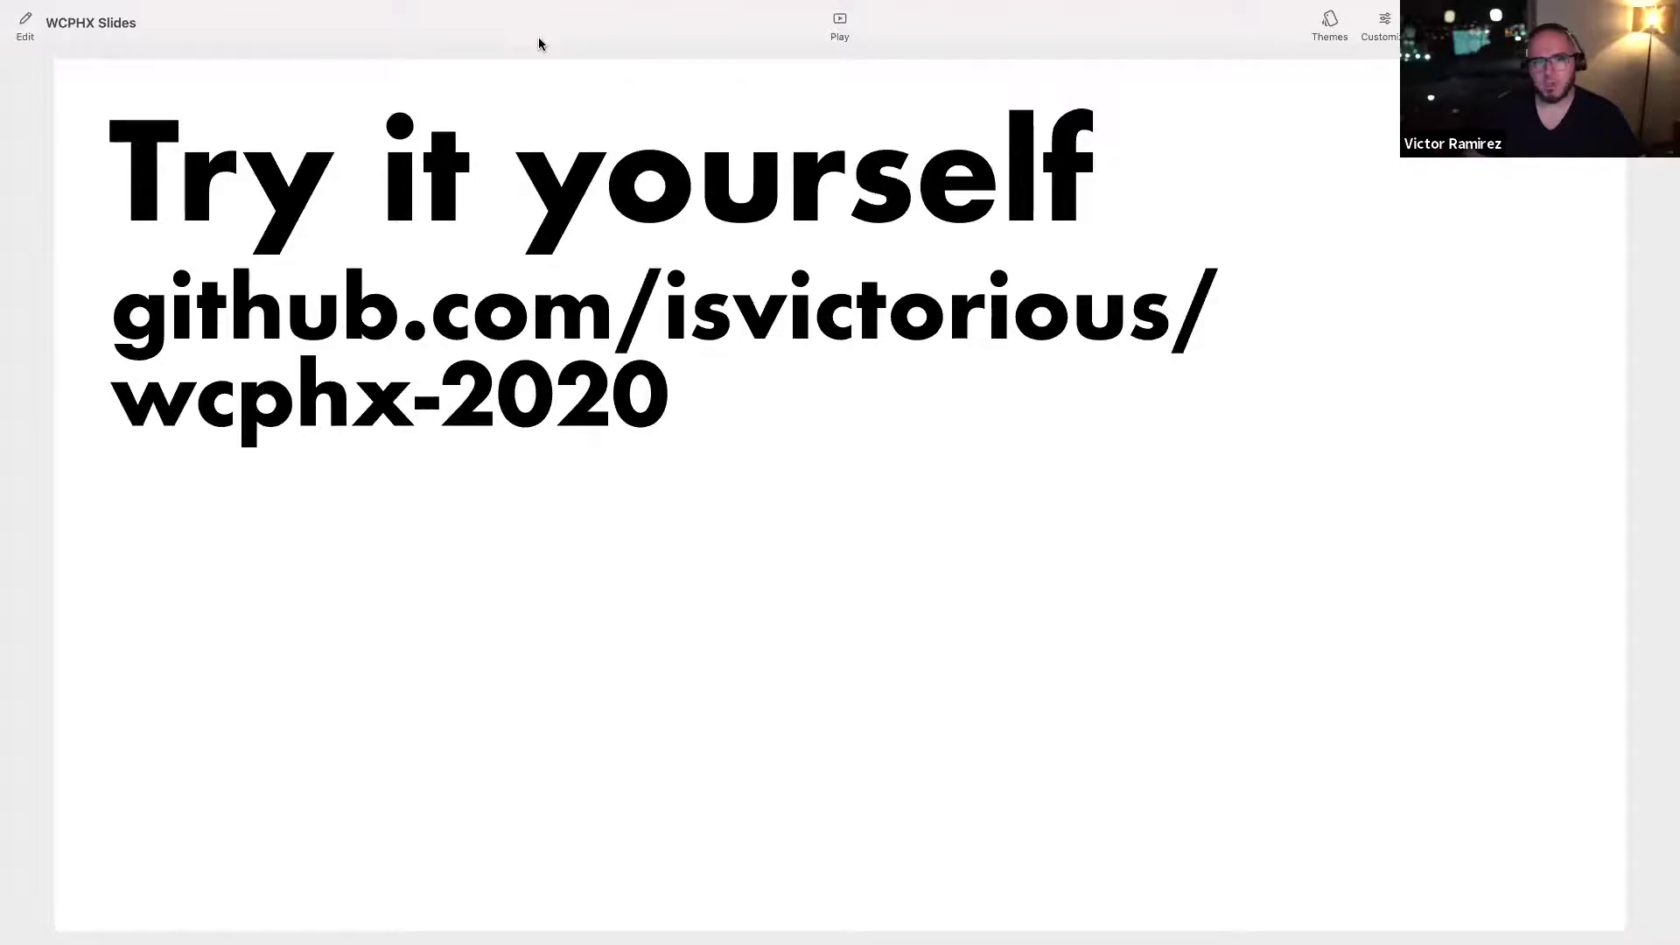
- Switch to Firefox, open wcphx-functions.php from the wcphx-2020 repository's wp-content plugin folder and read through the dashboard and admin bar code
{"action": "key", "text": "super+Tab"}
{"action": "left_click", "coordinate": [267, 37]}
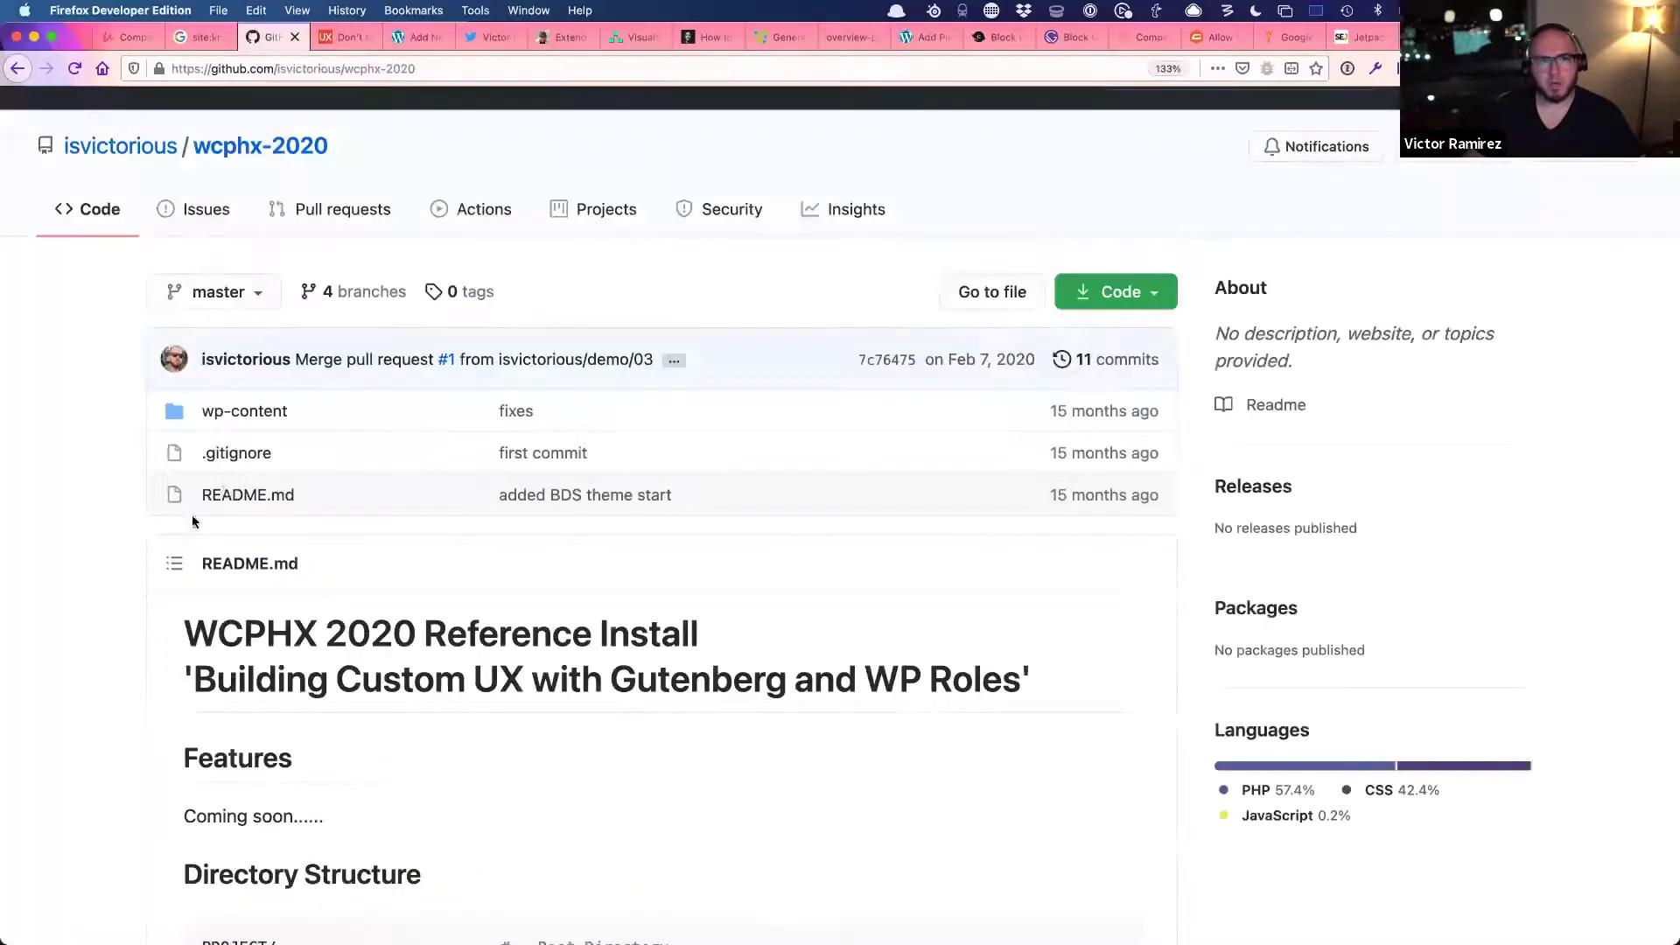
{"action": "left_click", "coordinate": [220, 415]}
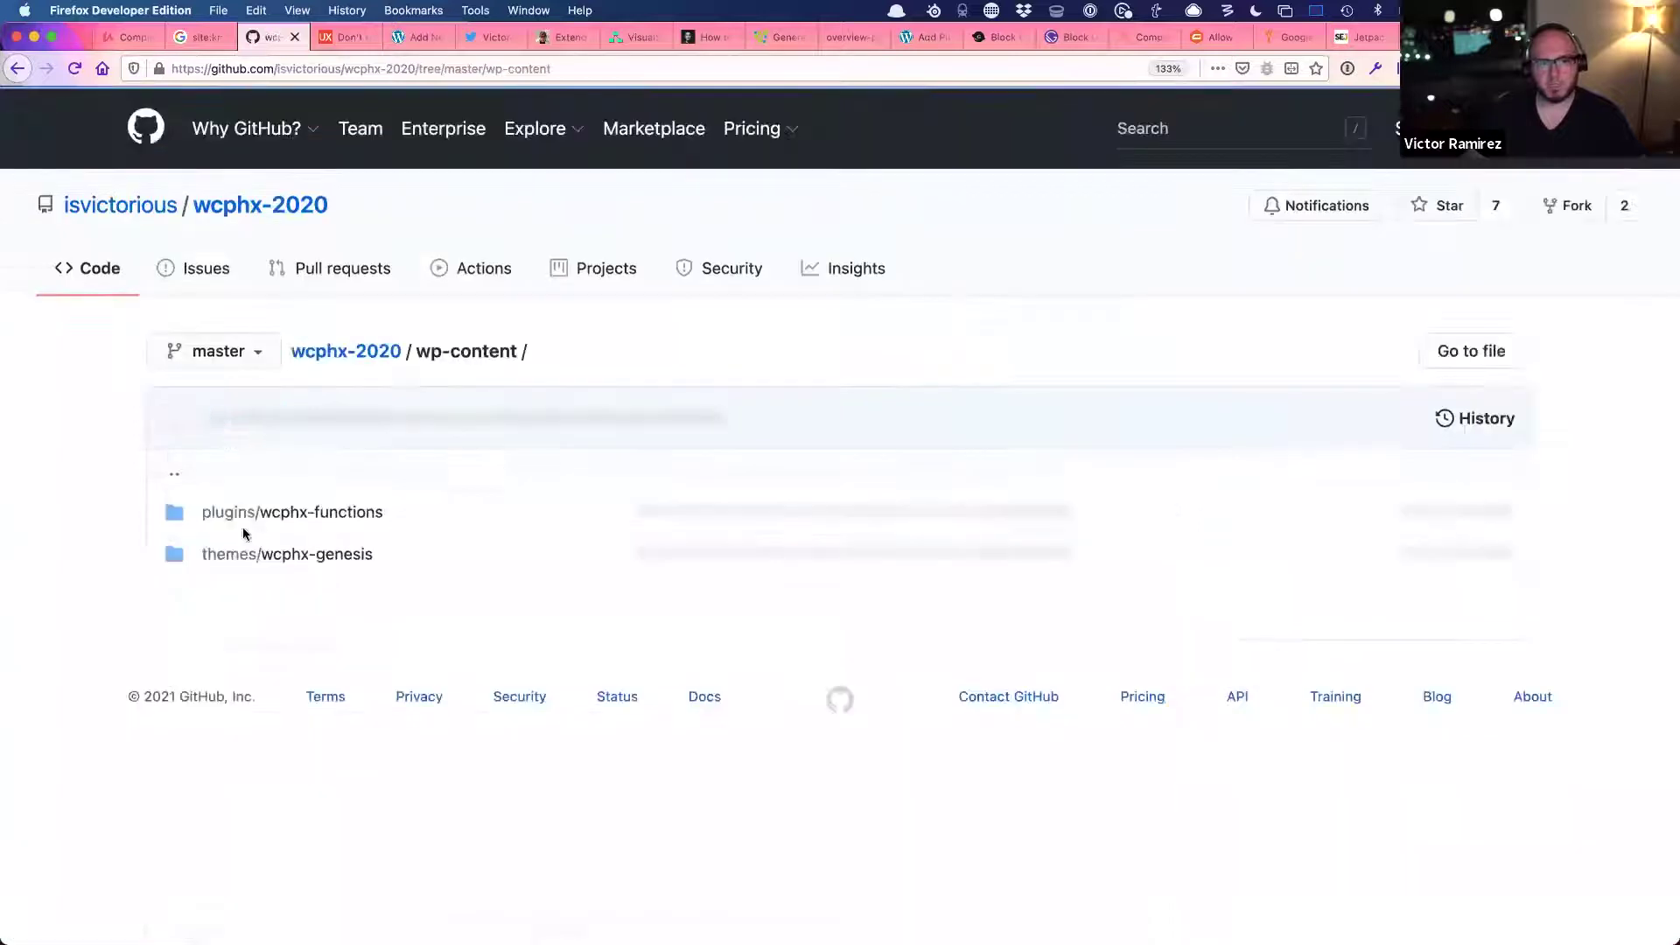
{"action": "left_click", "coordinate": [272, 515]}
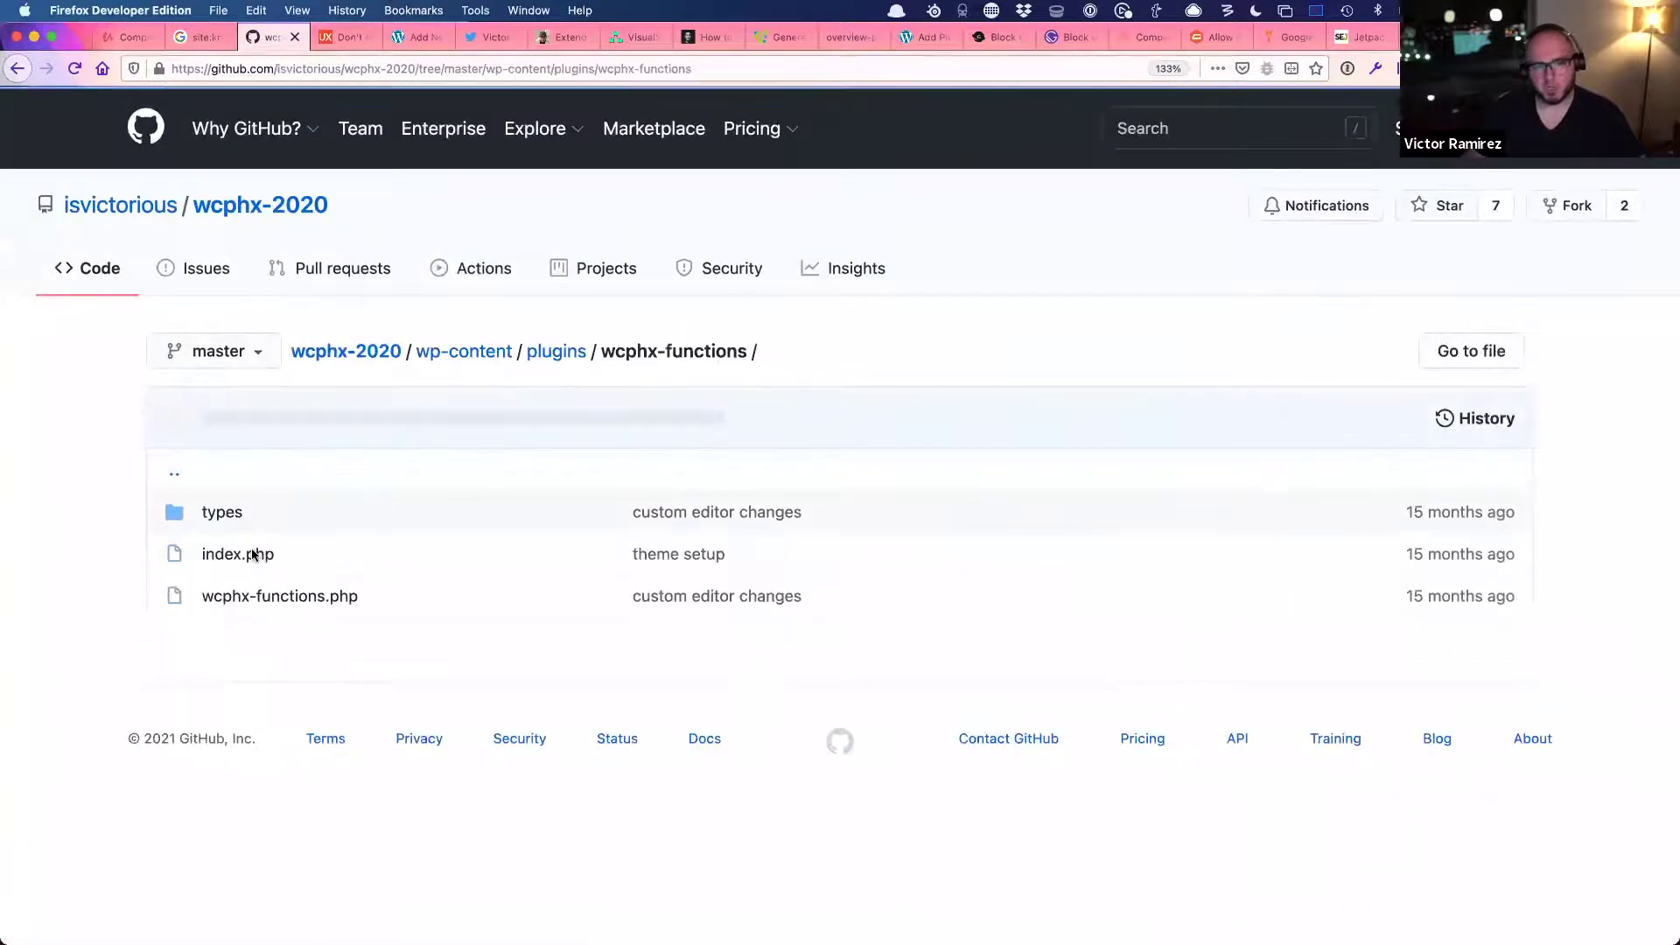
{"action": "left_click", "coordinate": [278, 595]}
{"action": "scroll", "coordinate": [612, 688], "scroll_direction": "down", "scroll_amount": 8}
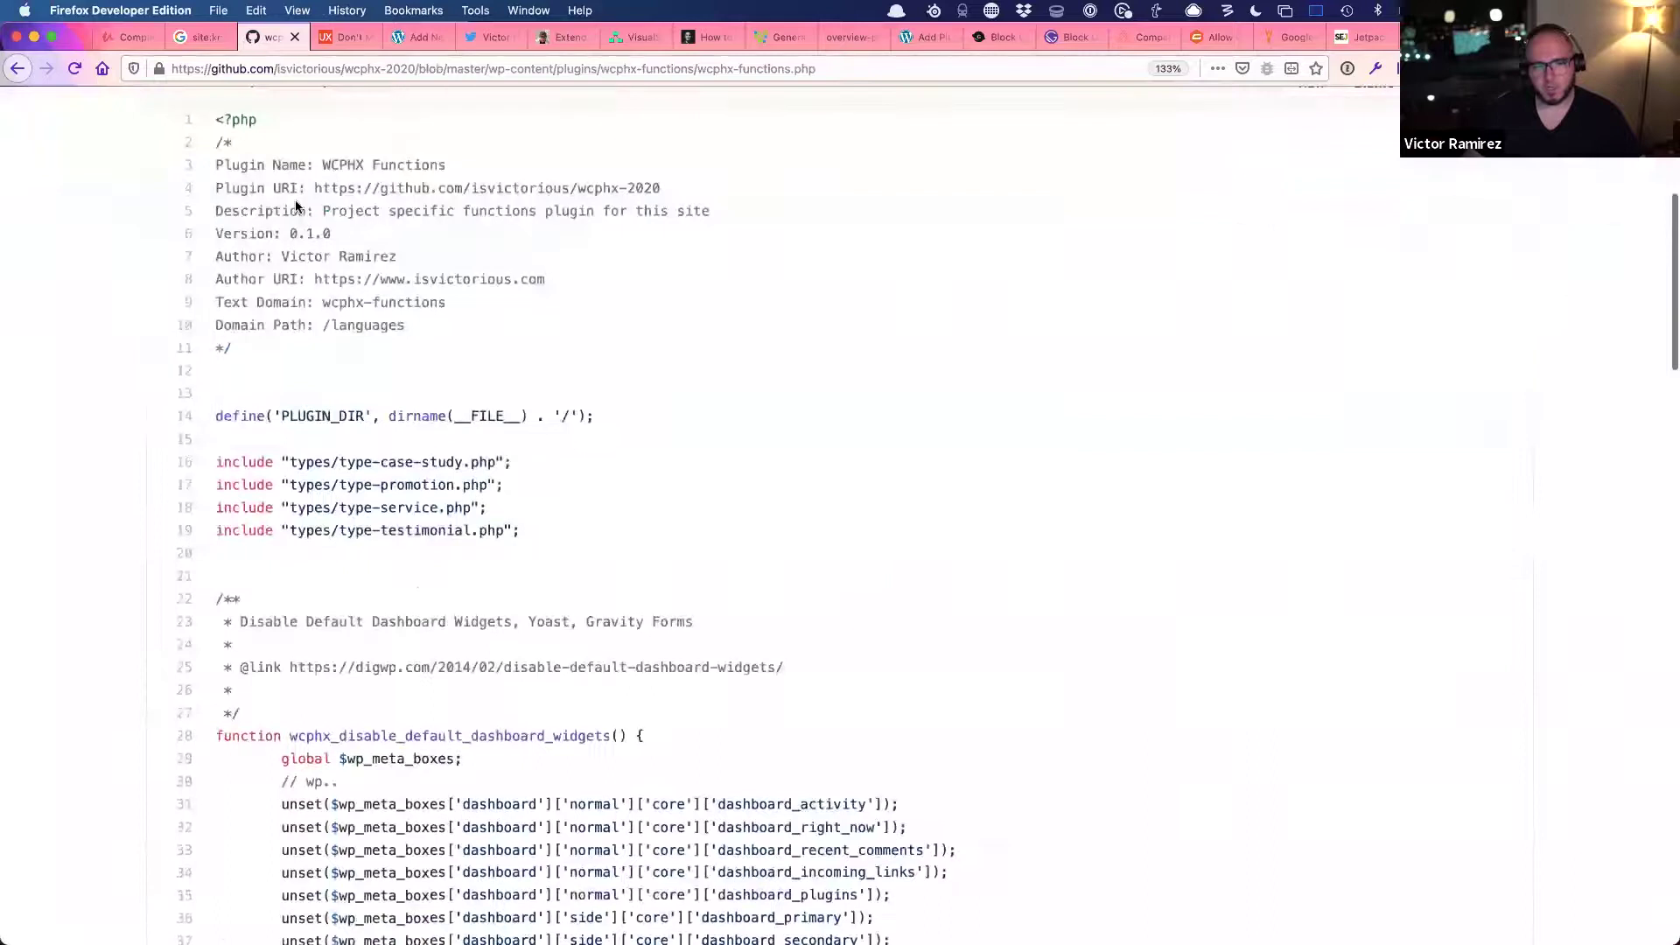
{"action": "scroll", "coordinate": [517, 438], "scroll_direction": "down", "scroll_amount": 6}
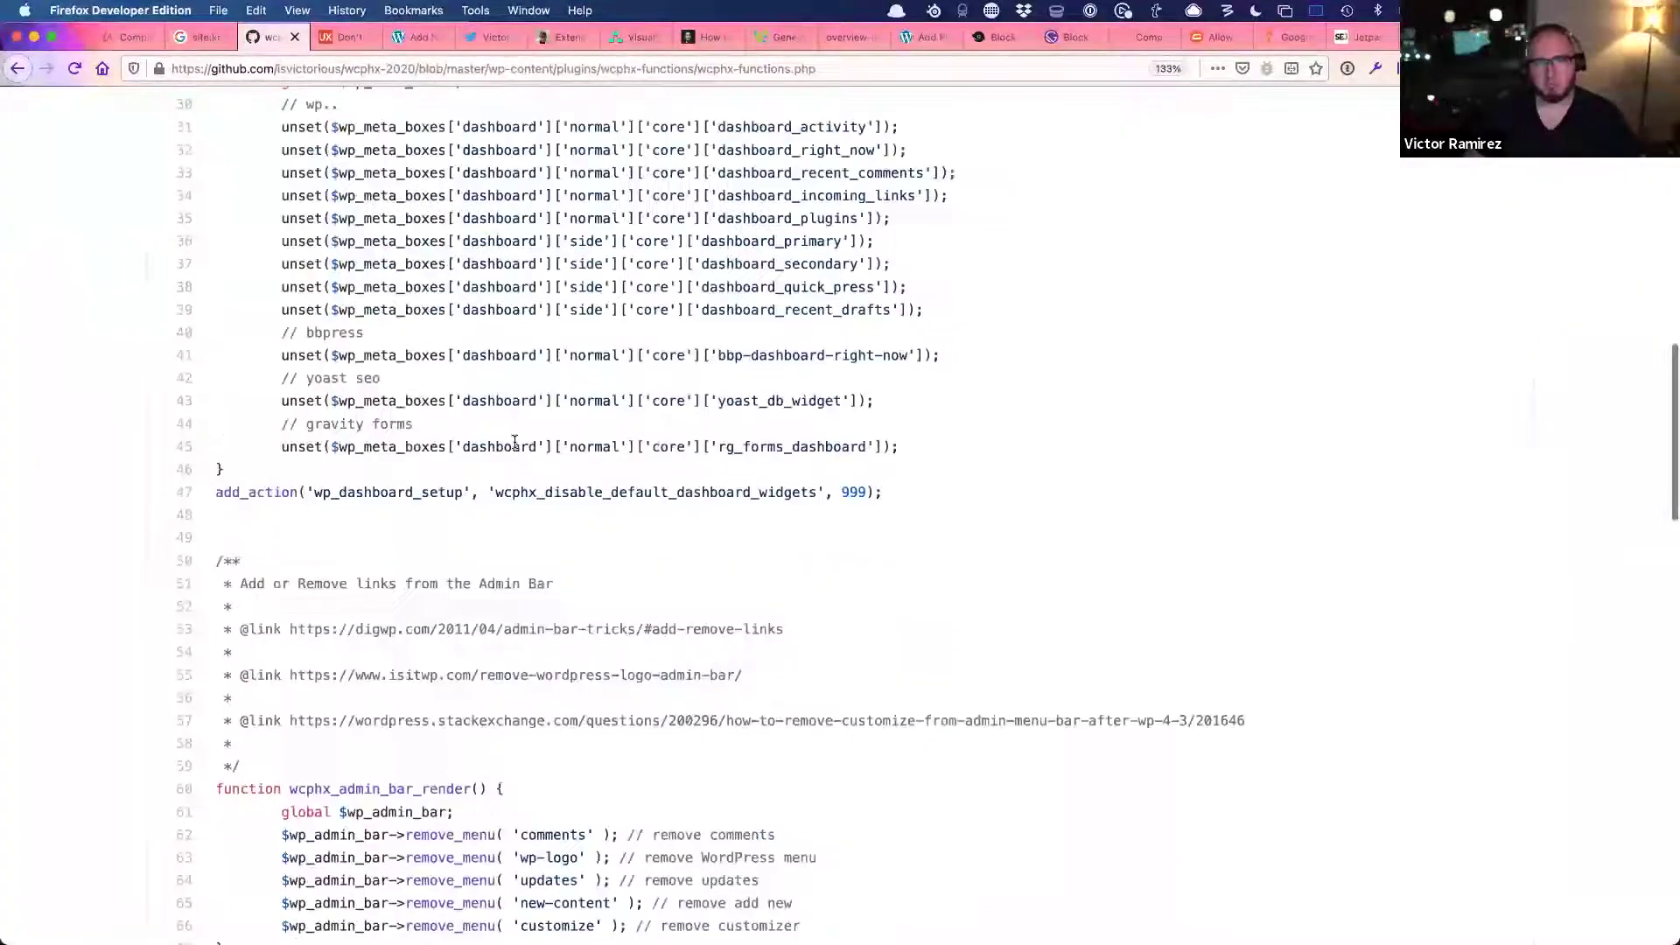
{"action": "scroll", "coordinate": [768, 221], "scroll_direction": "up", "scroll_amount": 3}
{"action": "scroll", "coordinate": [136, 652], "scroll_direction": "down", "scroll_amount": 5}
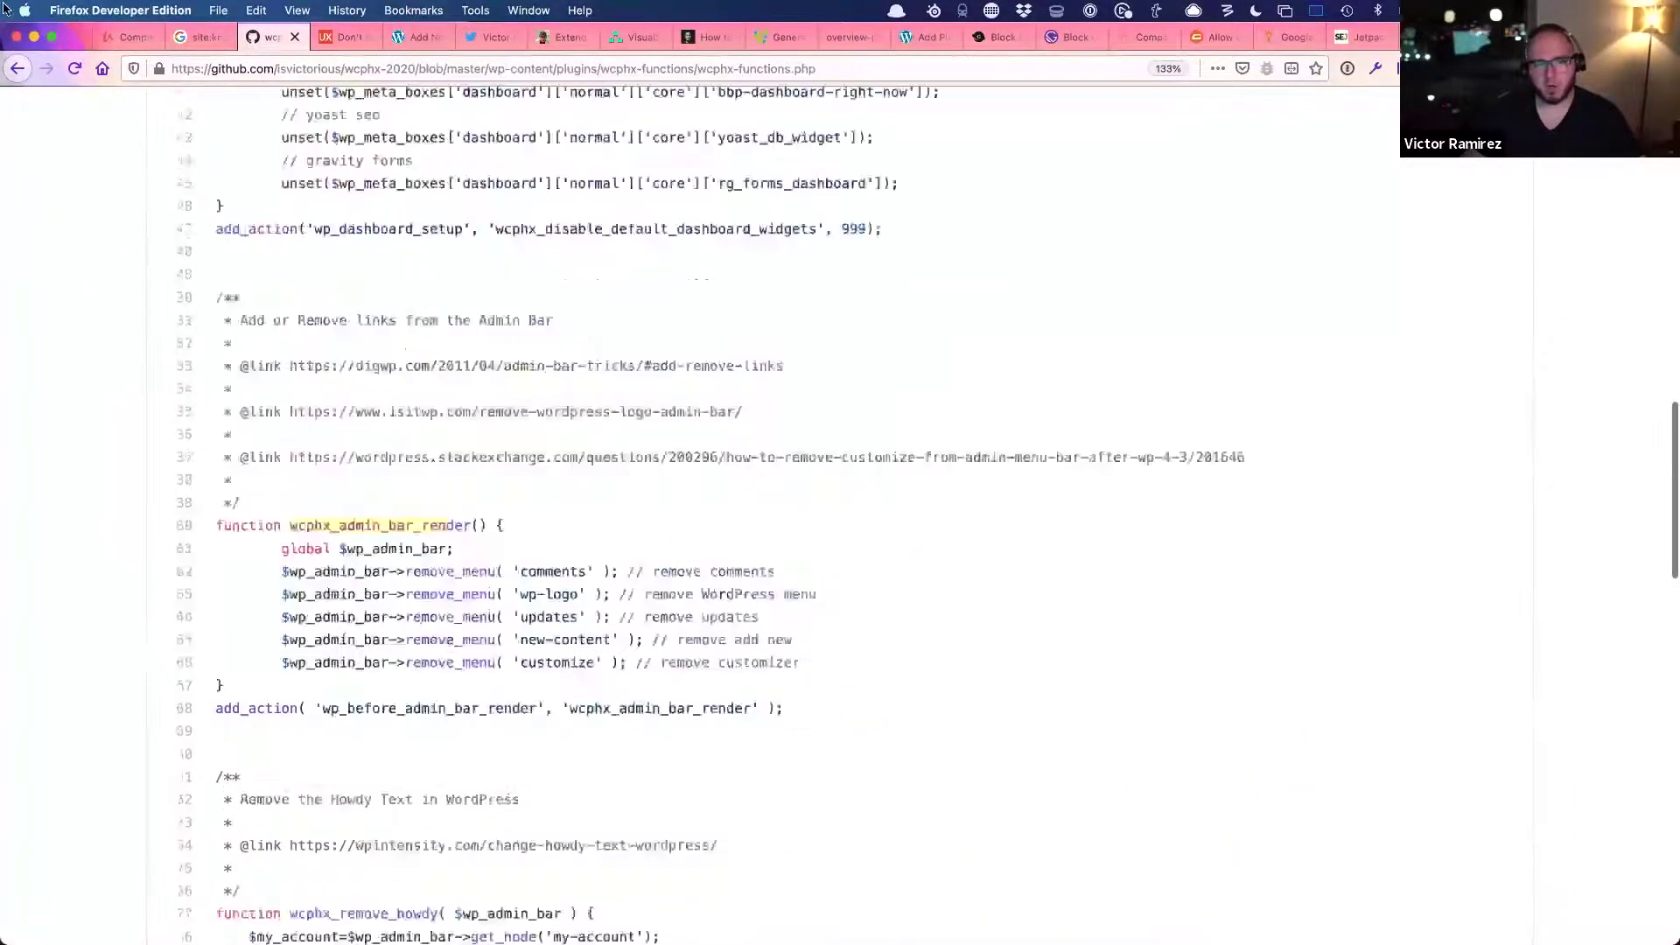
- Go back to the wcphx-functions folder and open type-testimonial.php from its types folder
{"action": "left_click", "coordinate": [17, 69]}
{"action": "left_click", "coordinate": [229, 517]}
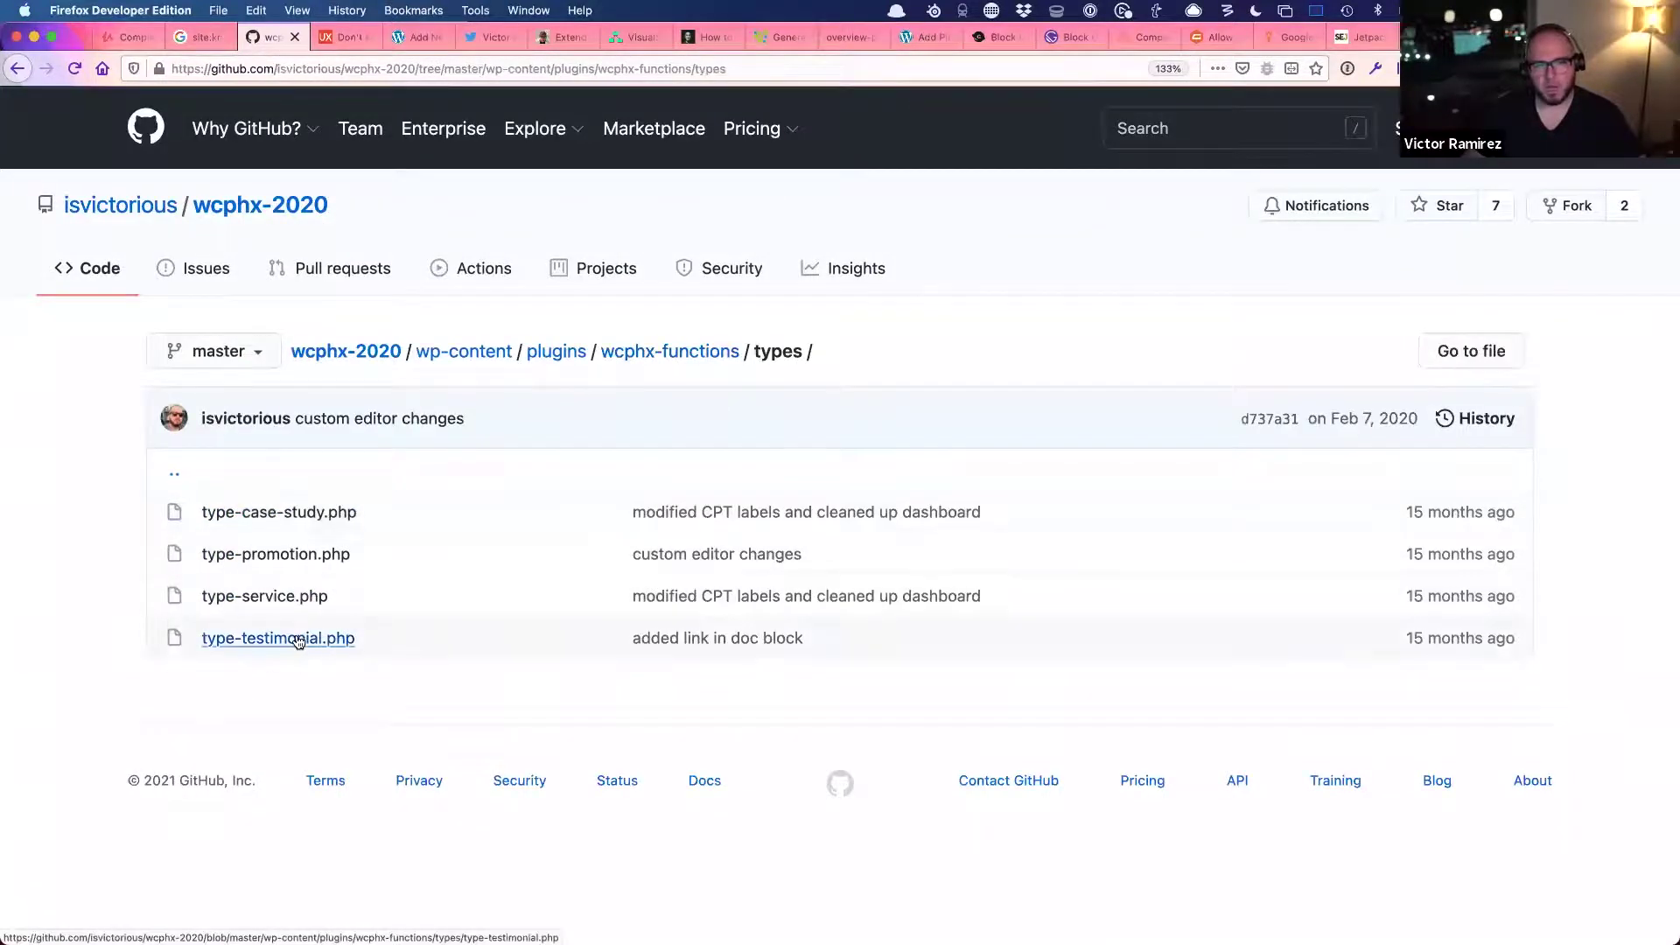
{"action": "left_click", "coordinate": [296, 641]}
- Return to the repository root, open its commit history and review the "modified CPT labels and cleaned up dashboard" commit
{"action": "left_click", "coordinate": [17, 68]}
{"action": "left_click", "coordinate": [18, 69]}
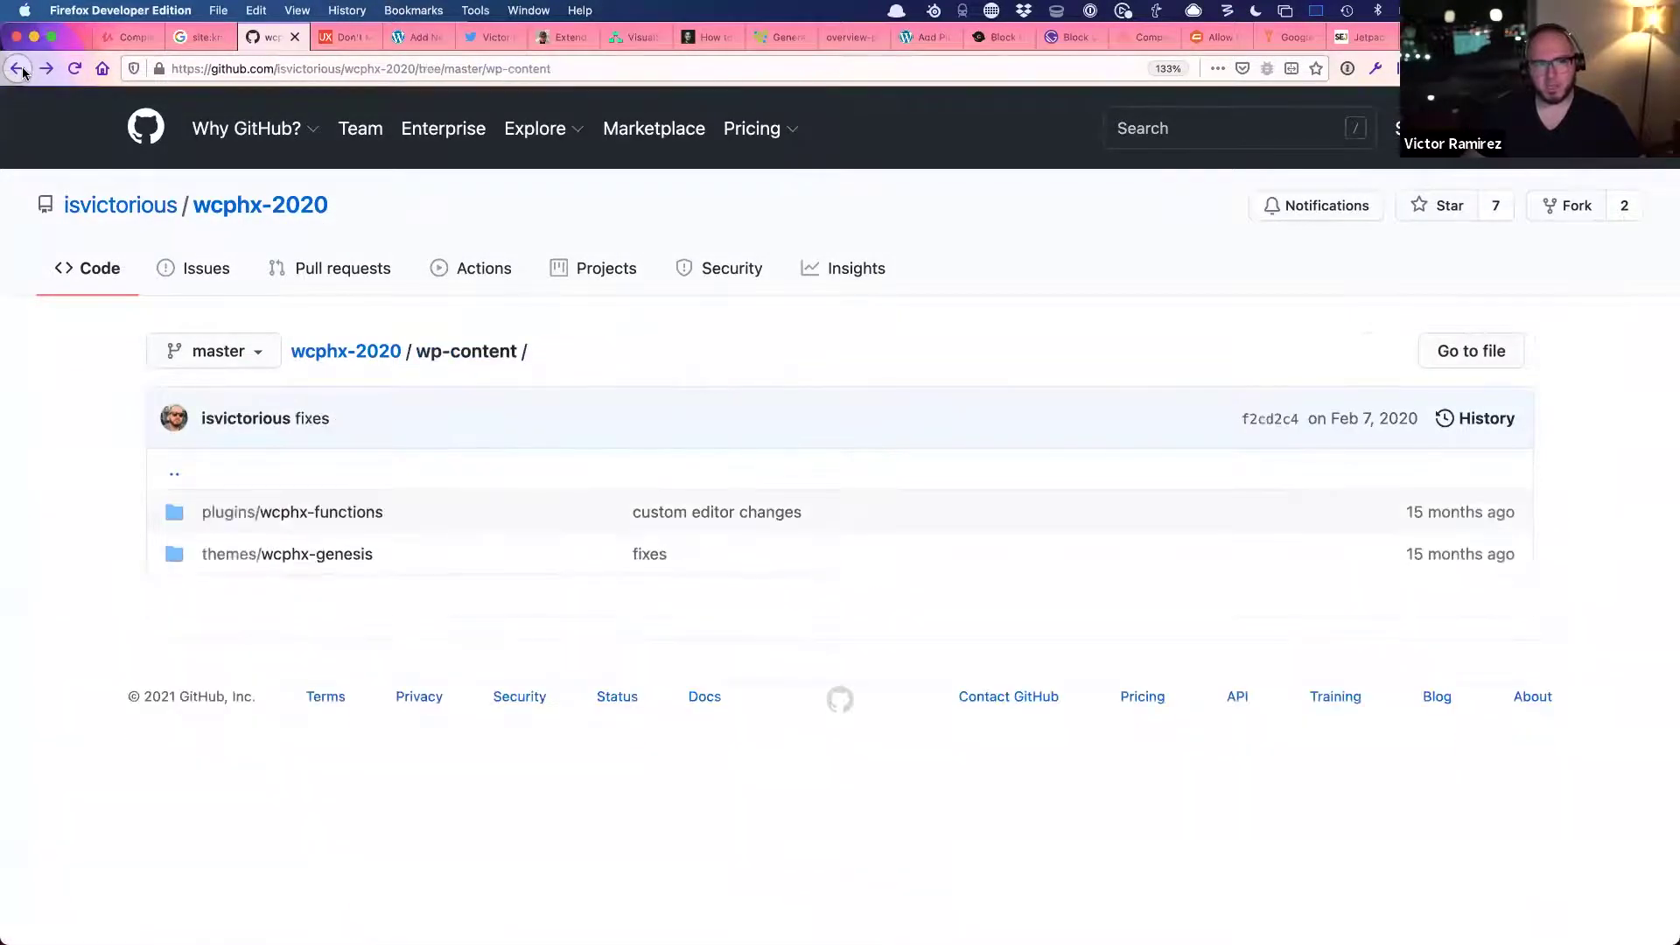
{"action": "left_click", "coordinate": [17, 68]}
{"action": "left_click", "coordinate": [213, 412]}
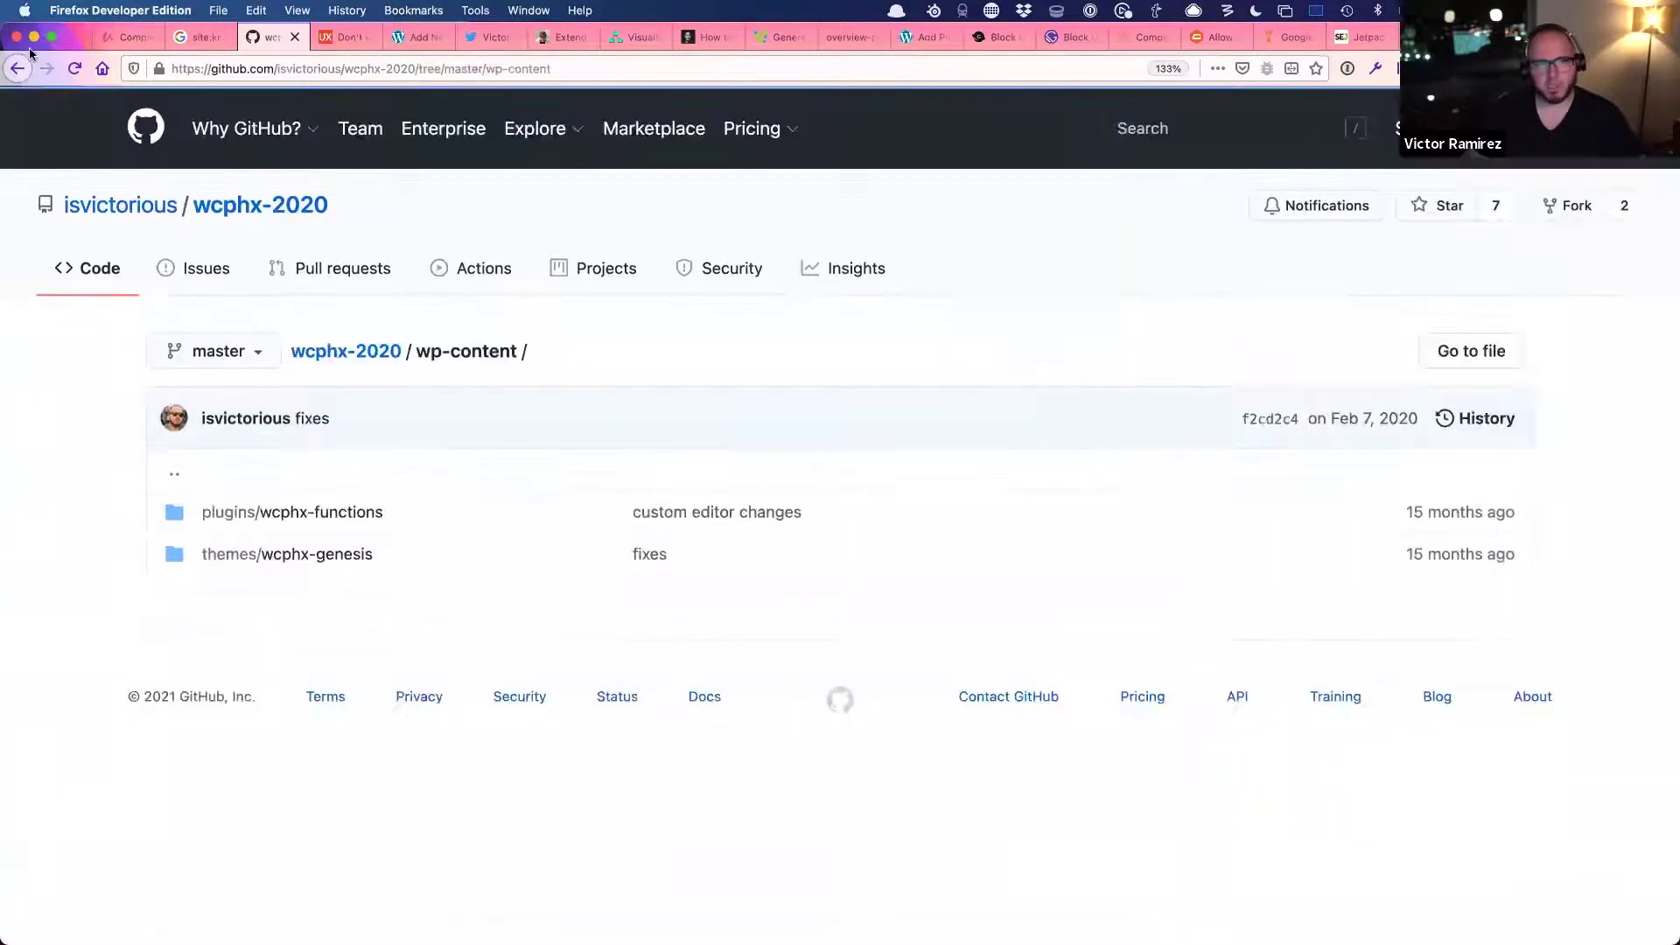
{"action": "key", "text": "super+bracketleft"}
{"action": "left_click", "coordinate": [1105, 360]}
{"action": "scroll", "coordinate": [306, 600], "scroll_direction": "down", "scroll_amount": 6}
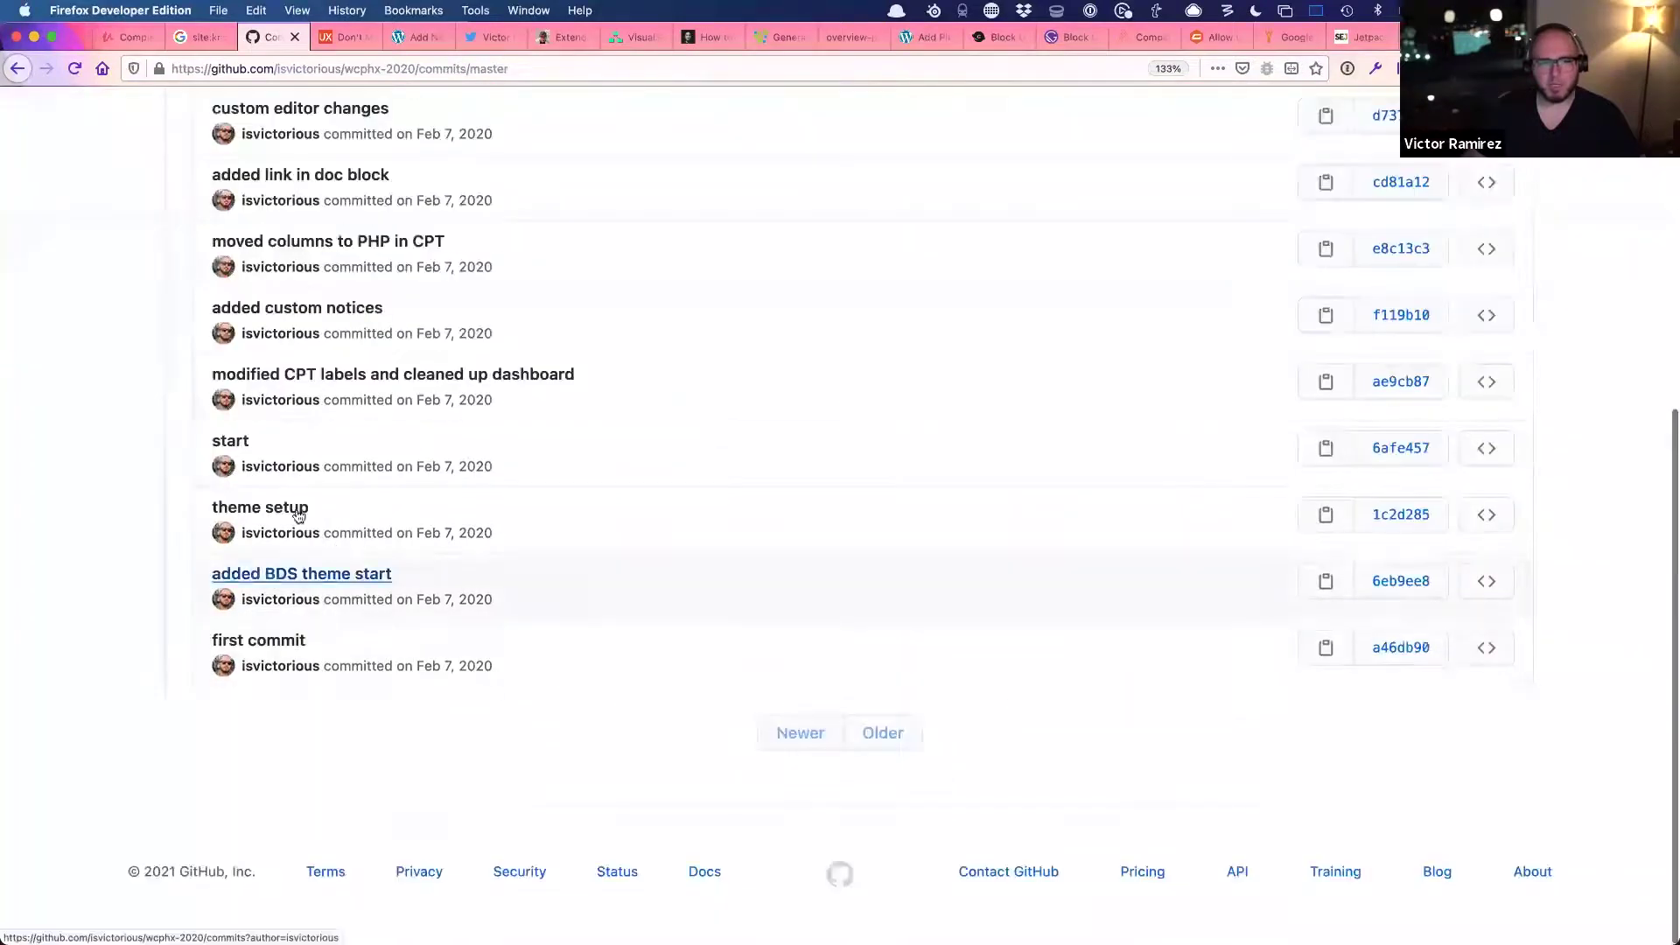
{"action": "left_click", "coordinate": [376, 375]}
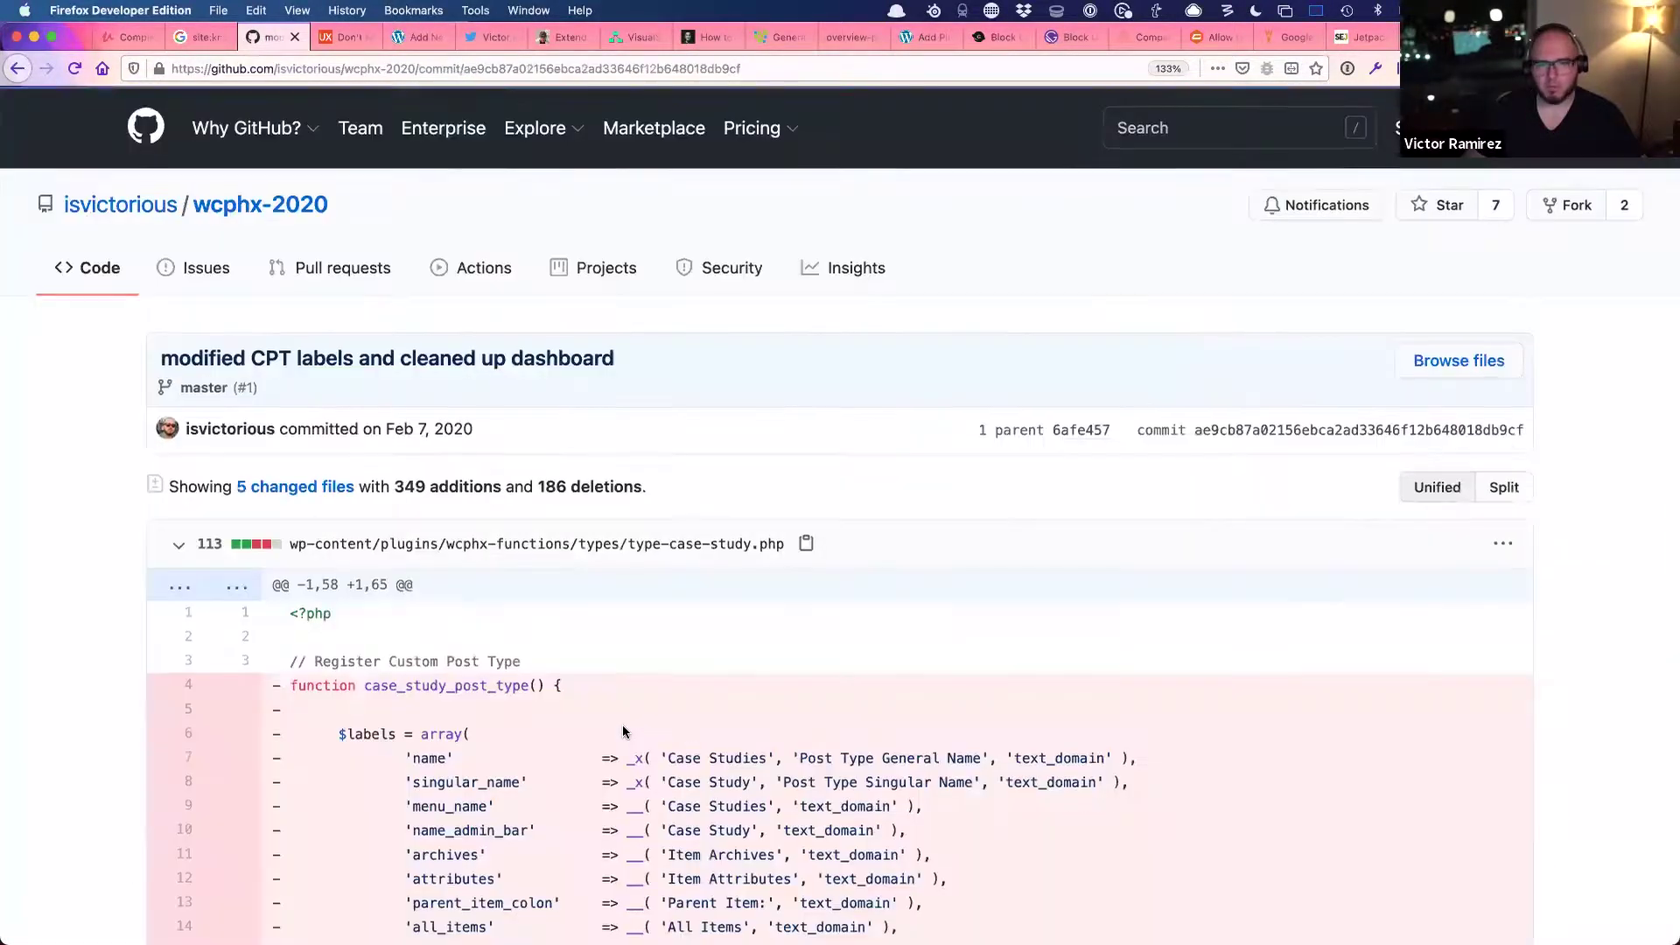
{"action": "scroll", "coordinate": [622, 725], "scroll_direction": "down", "scroll_amount": 20}
{"action": "scroll", "coordinate": [623, 725], "scroll_direction": "up", "scroll_amount": 20}
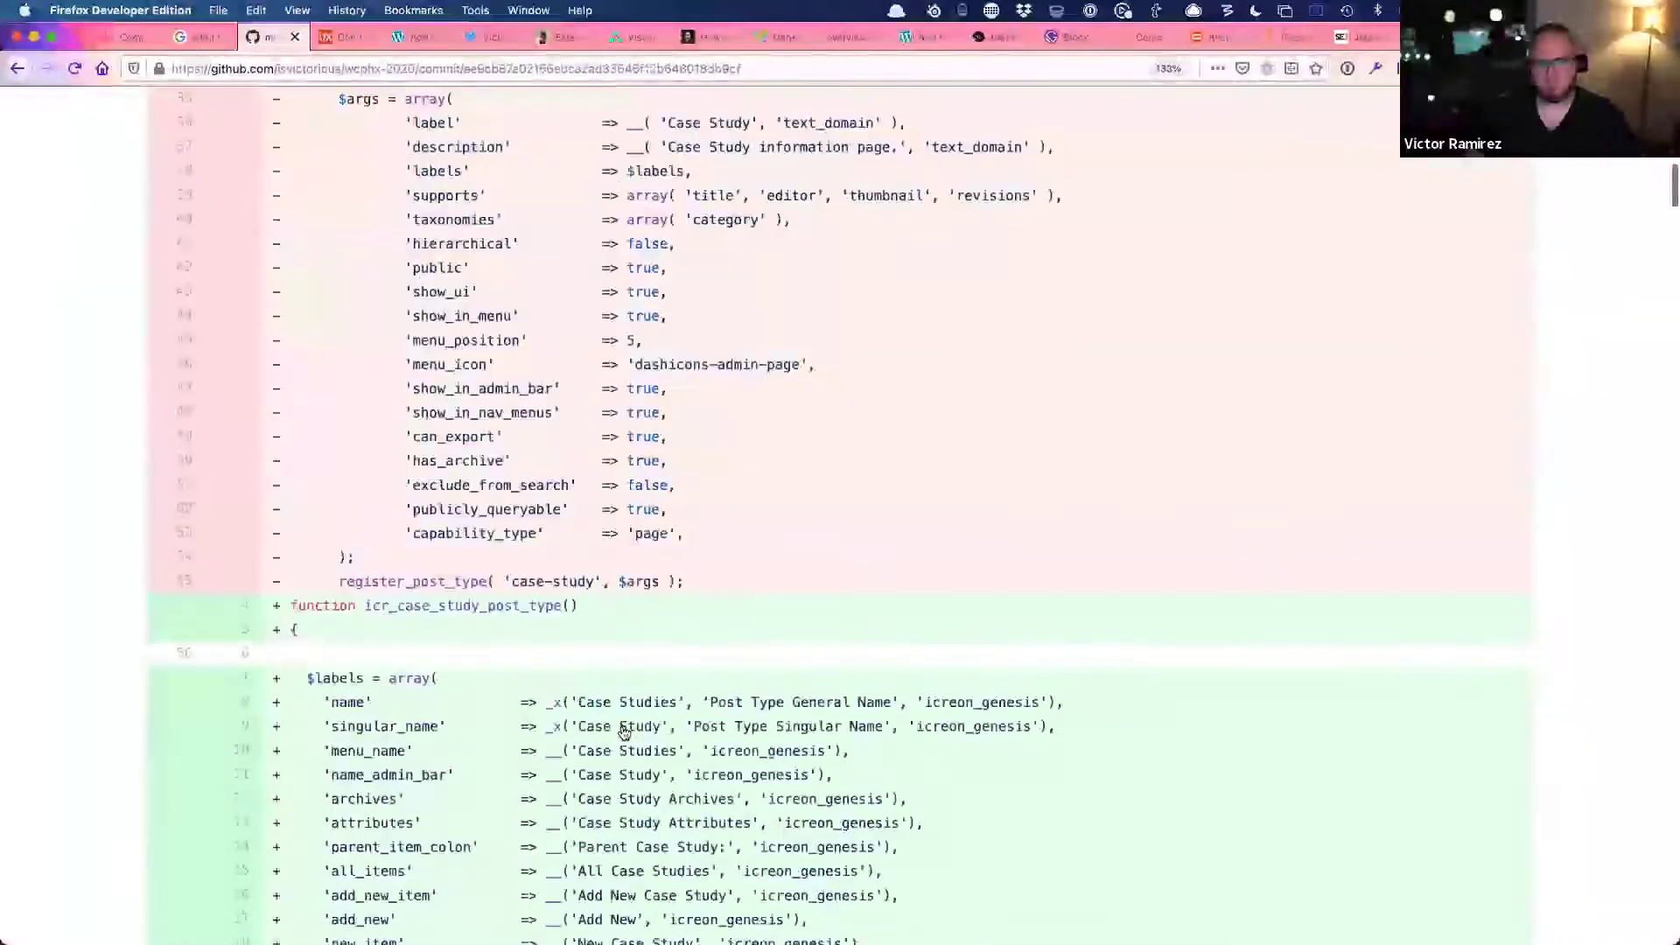
- Switch to Deckset and advance to the closing "Thanks" Q&A slide
{"action": "key", "text": "super+Tab"}
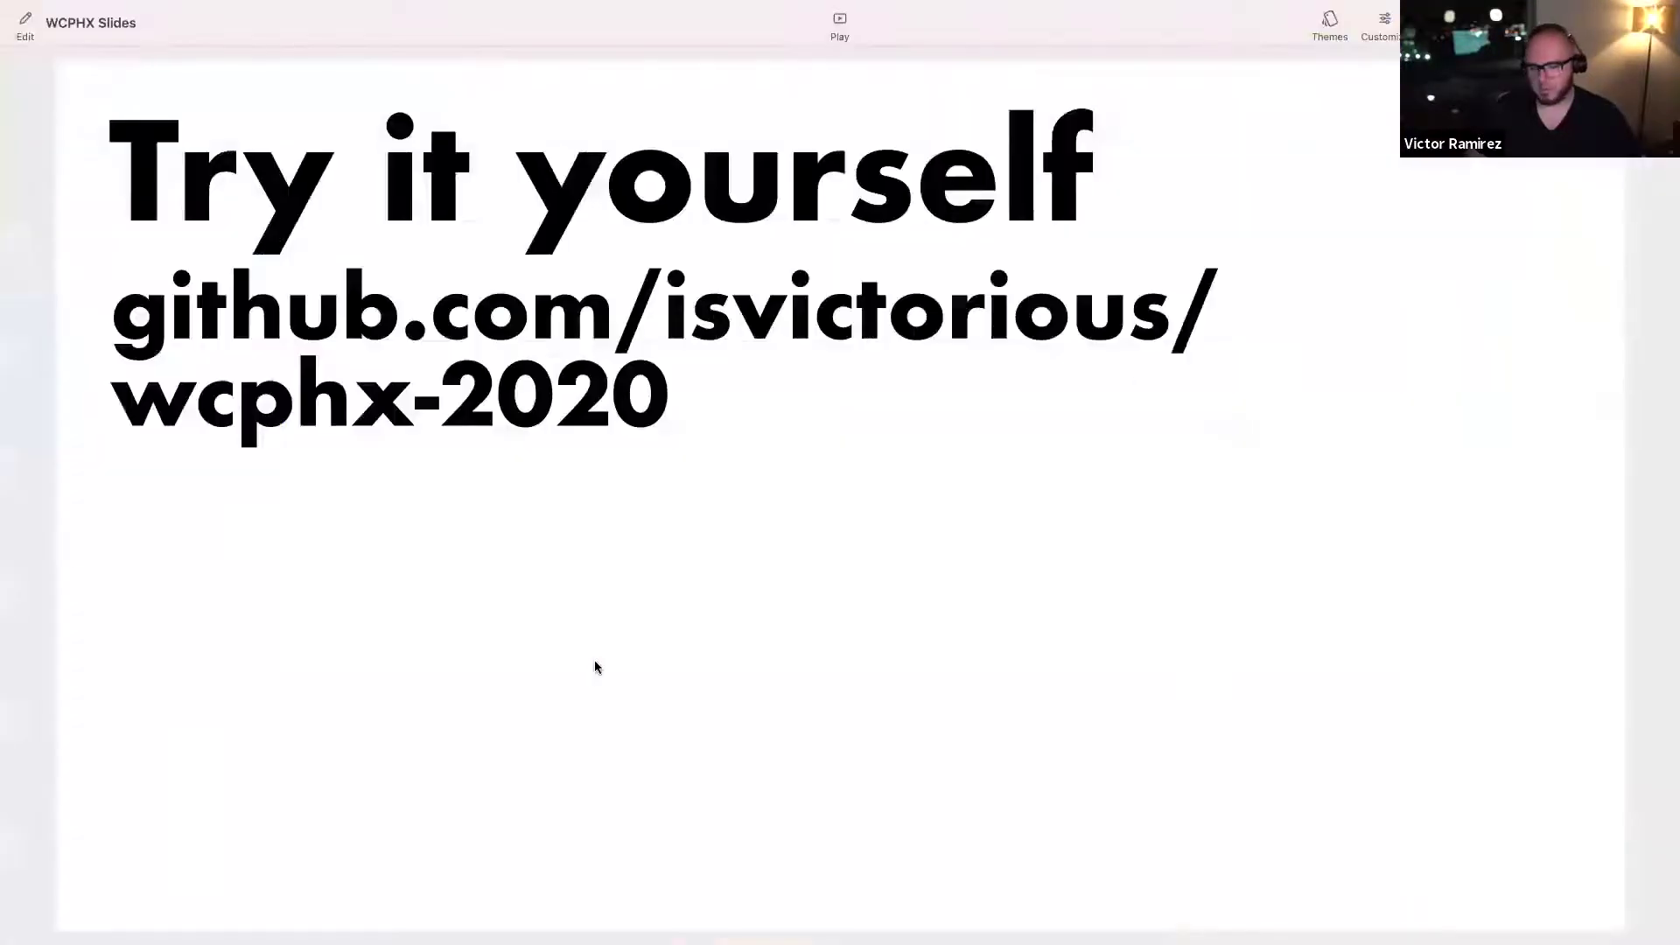
{"action": "key", "text": "Right"}
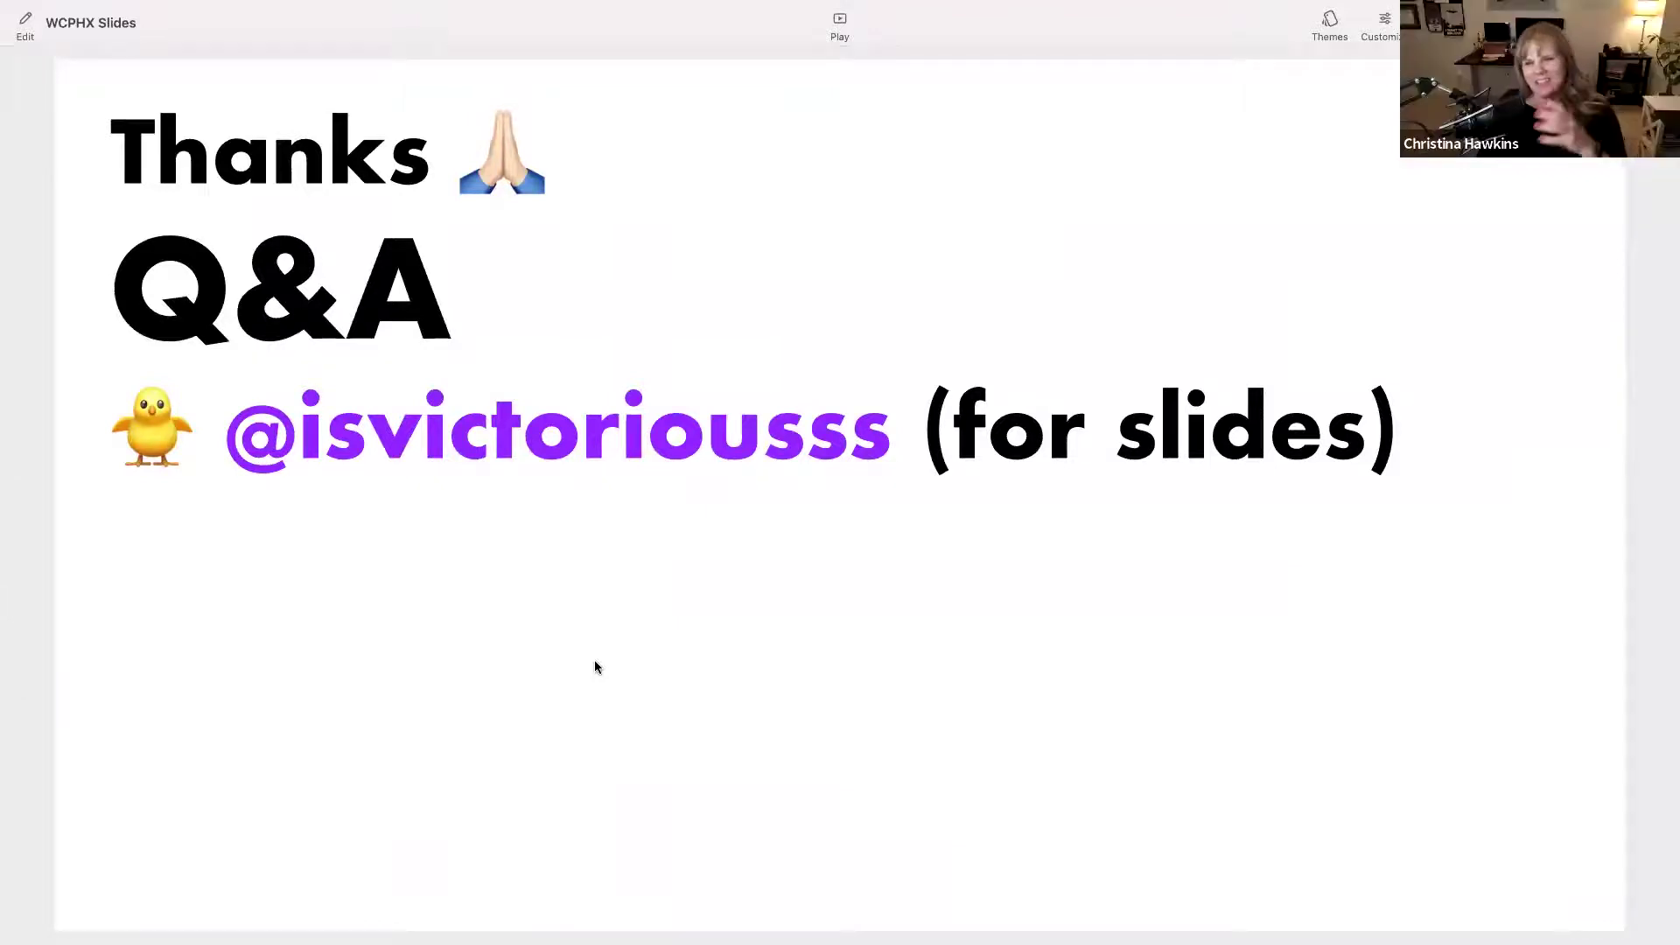
- Return to Firefox, leave the untitled draft page in the WordPress editor without saving and open the site's Dashboard
{"action": "key", "text": "super+Tab"}
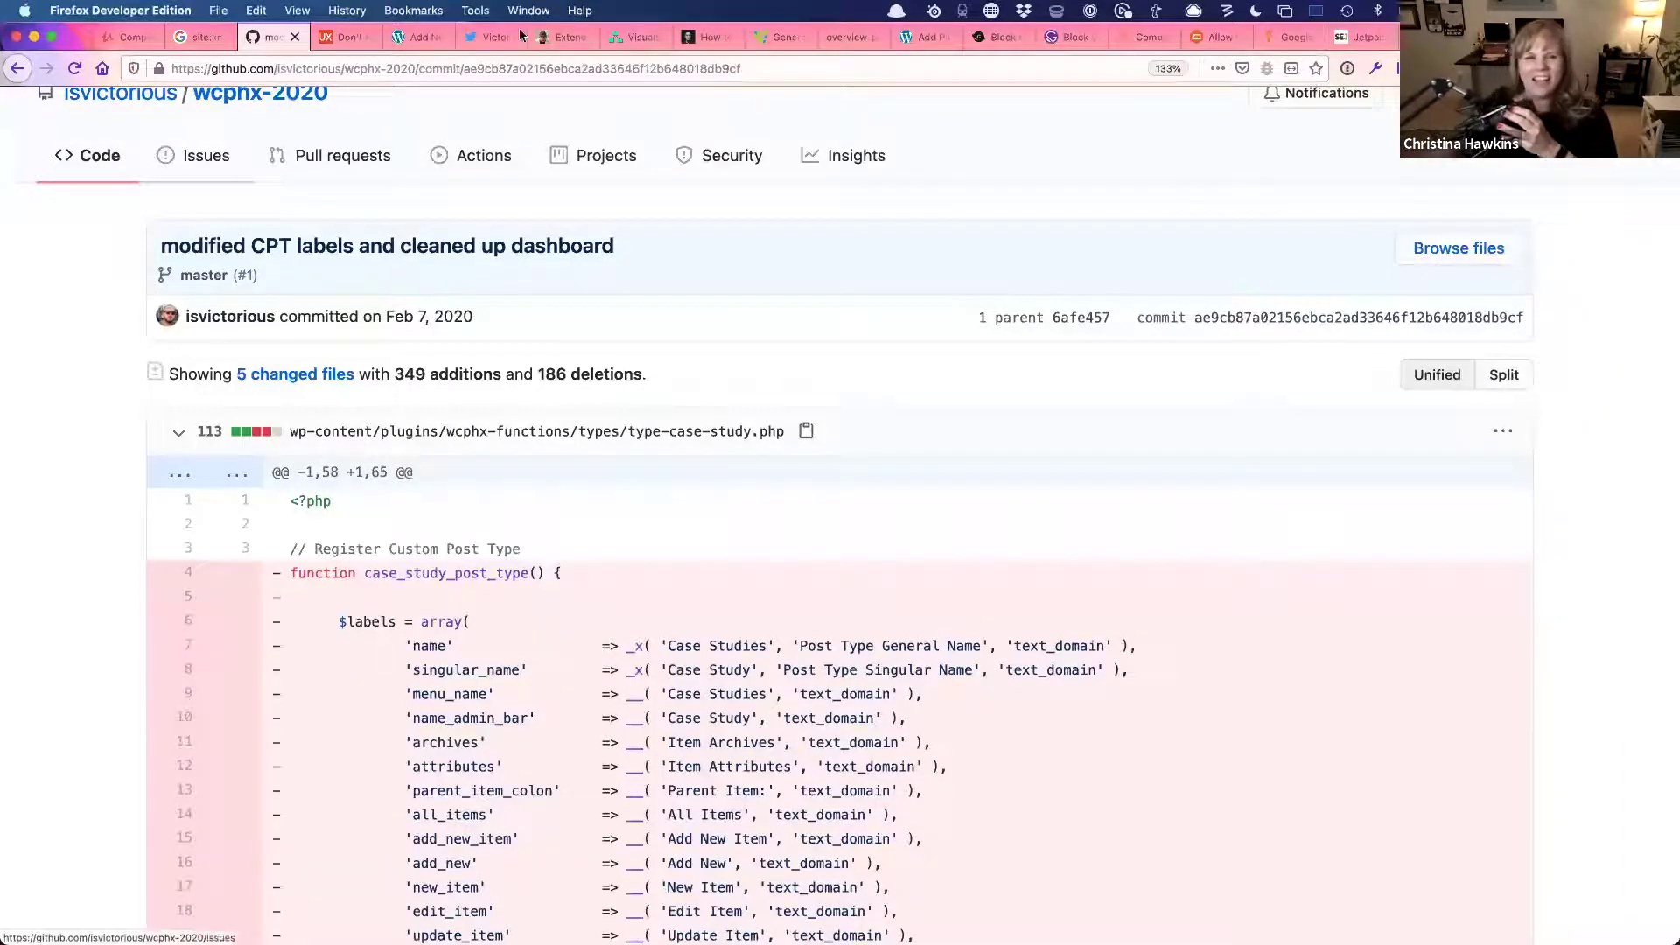
{"action": "left_click", "coordinate": [415, 37]}
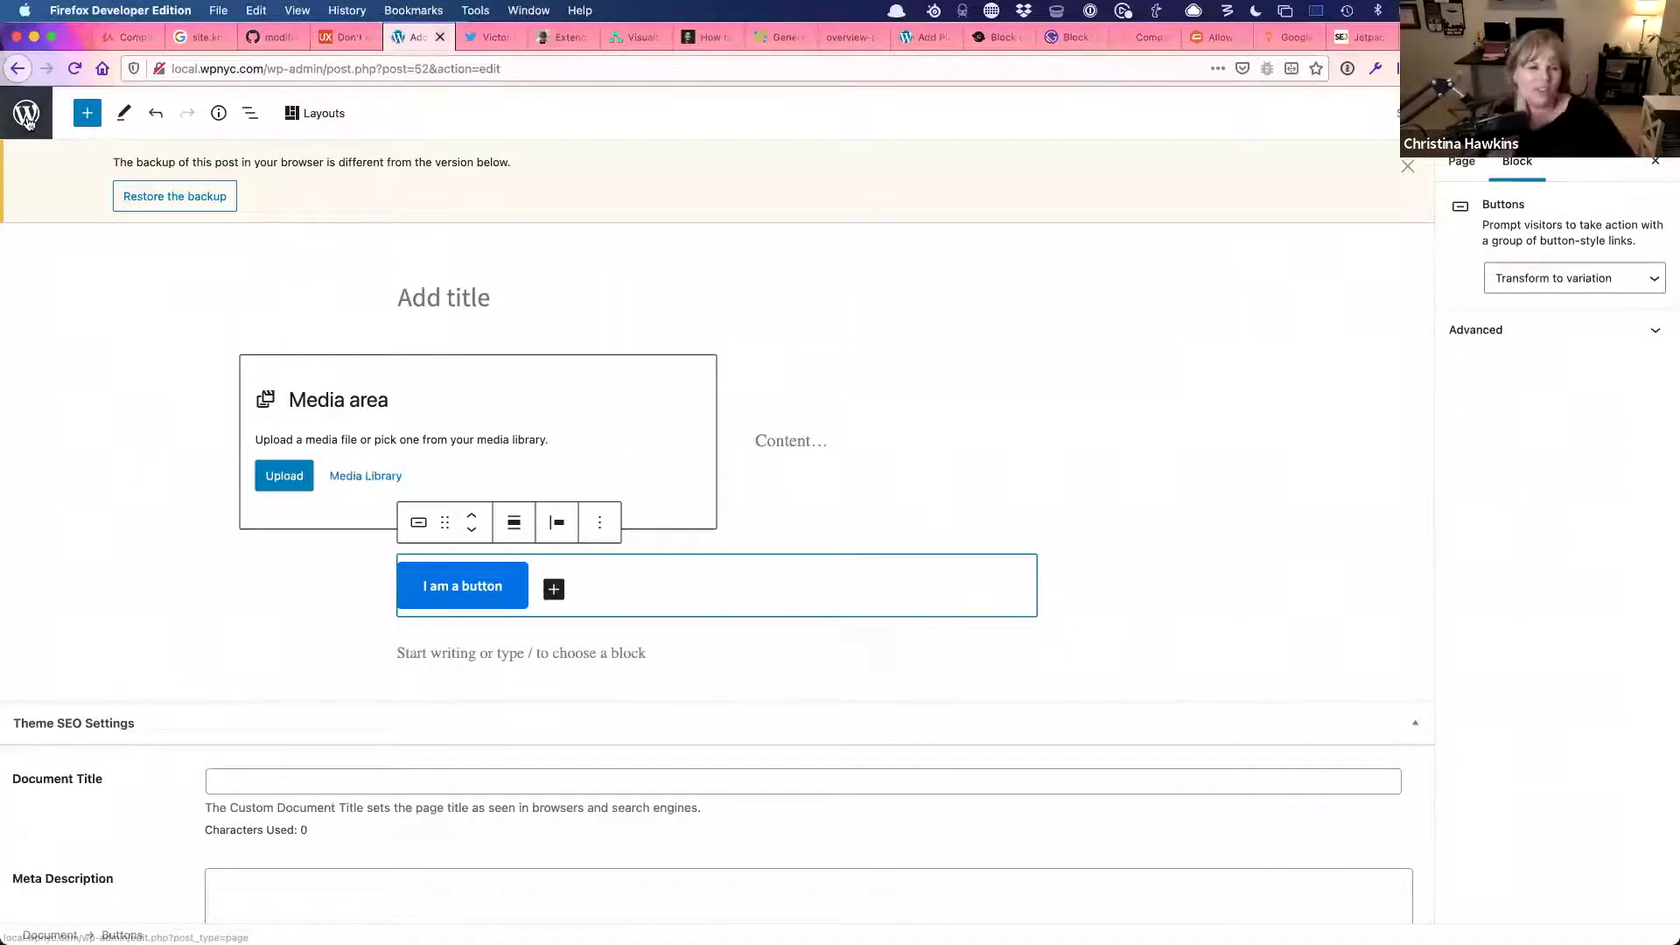
{"action": "left_click", "coordinate": [27, 122]}
{"action": "left_click", "coordinate": [1054, 435]}
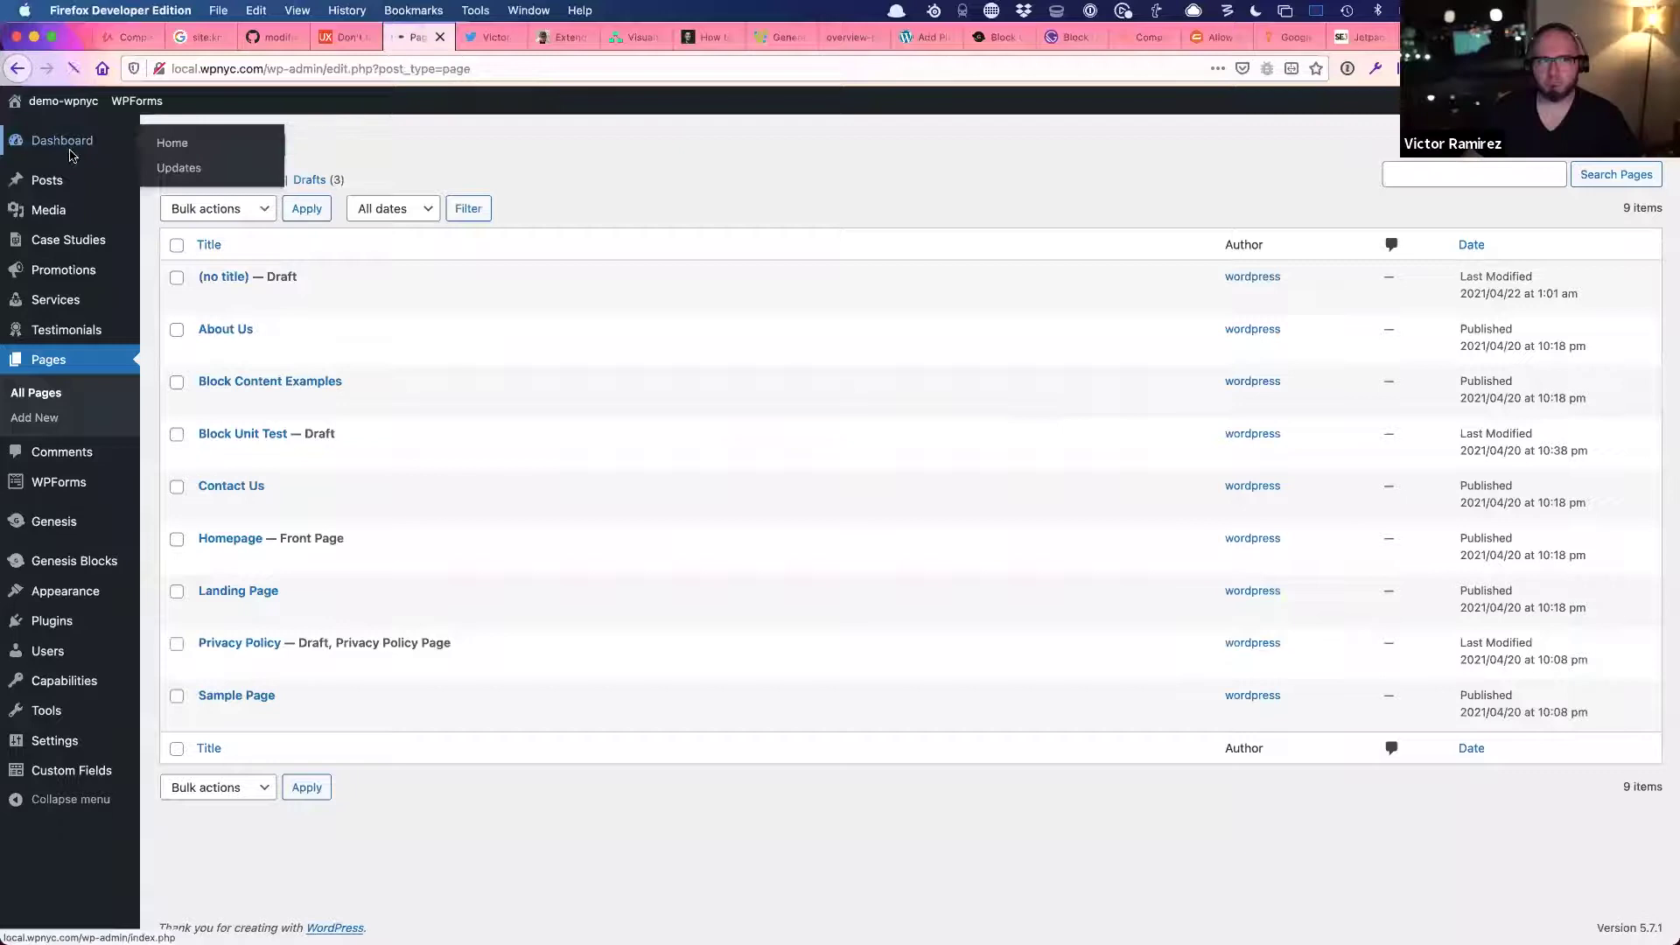
{"action": "left_click", "coordinate": [73, 156]}
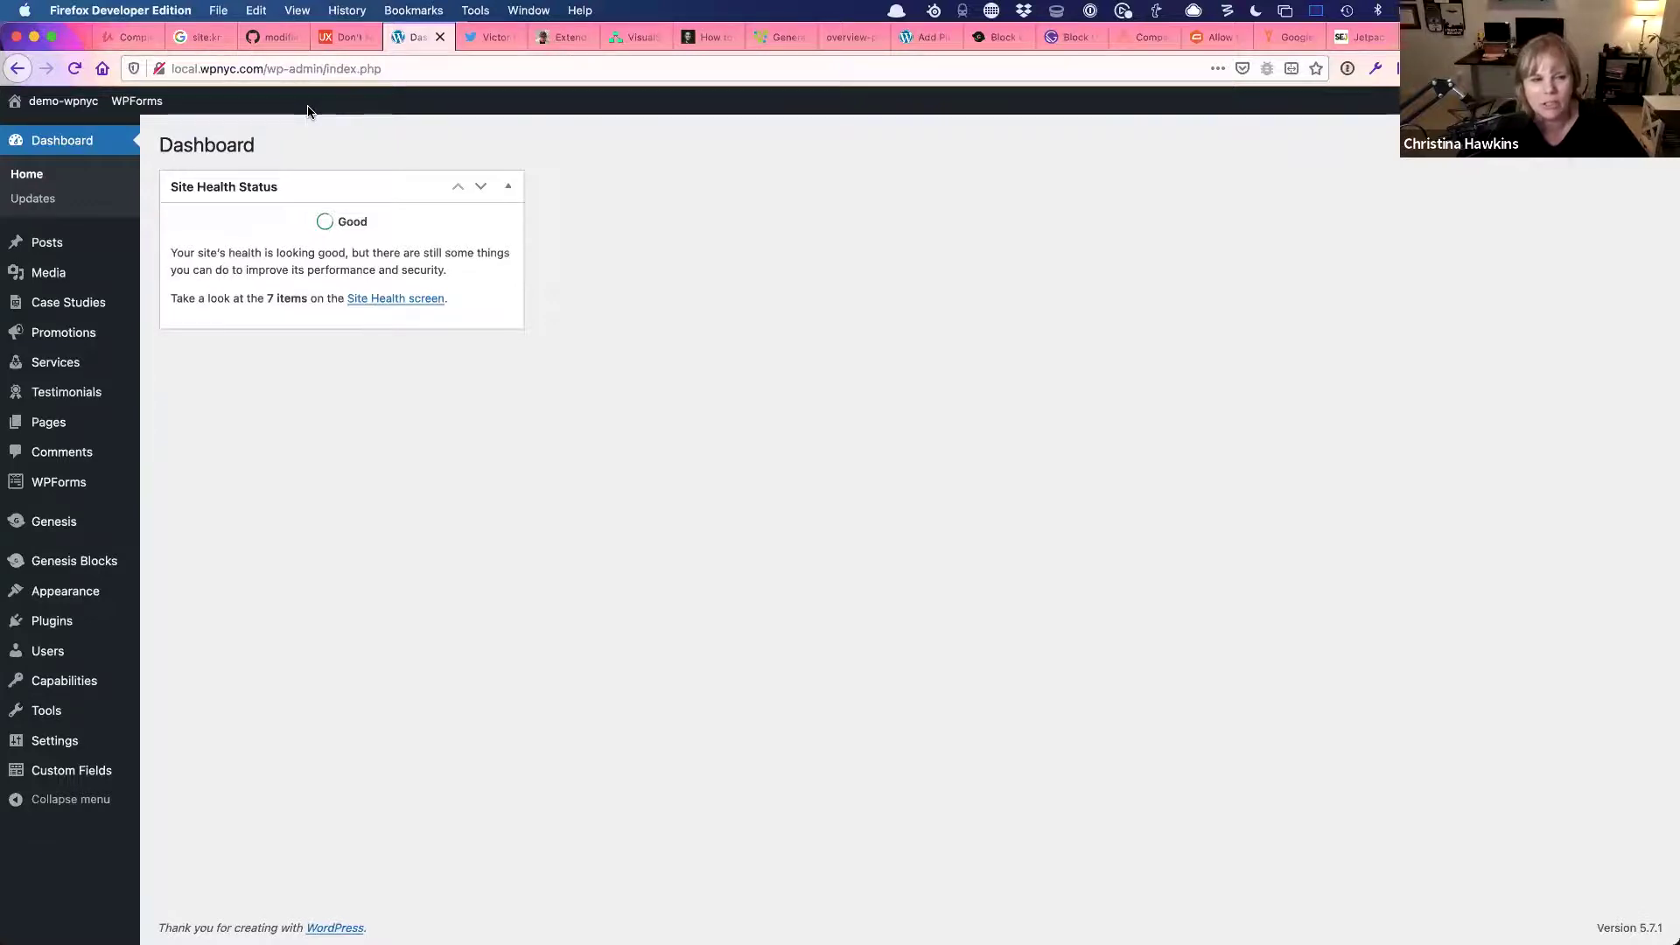
{"action": "key", "text": "ctrl+alt+super+space"}
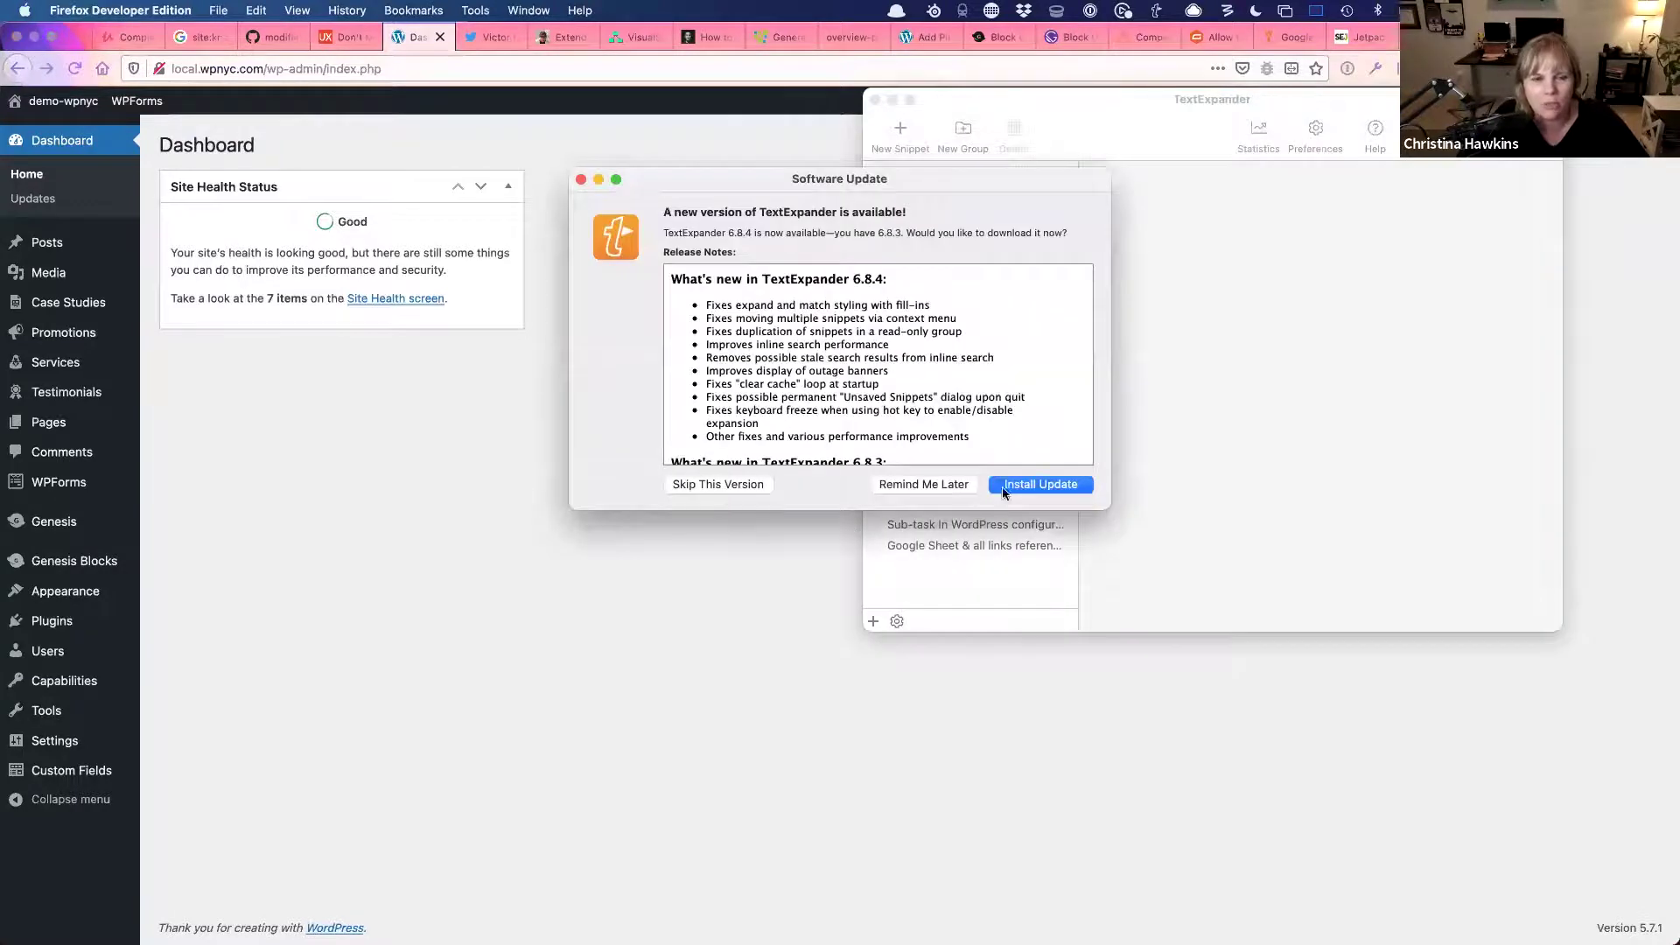
{"action": "left_click", "coordinate": [959, 481]}
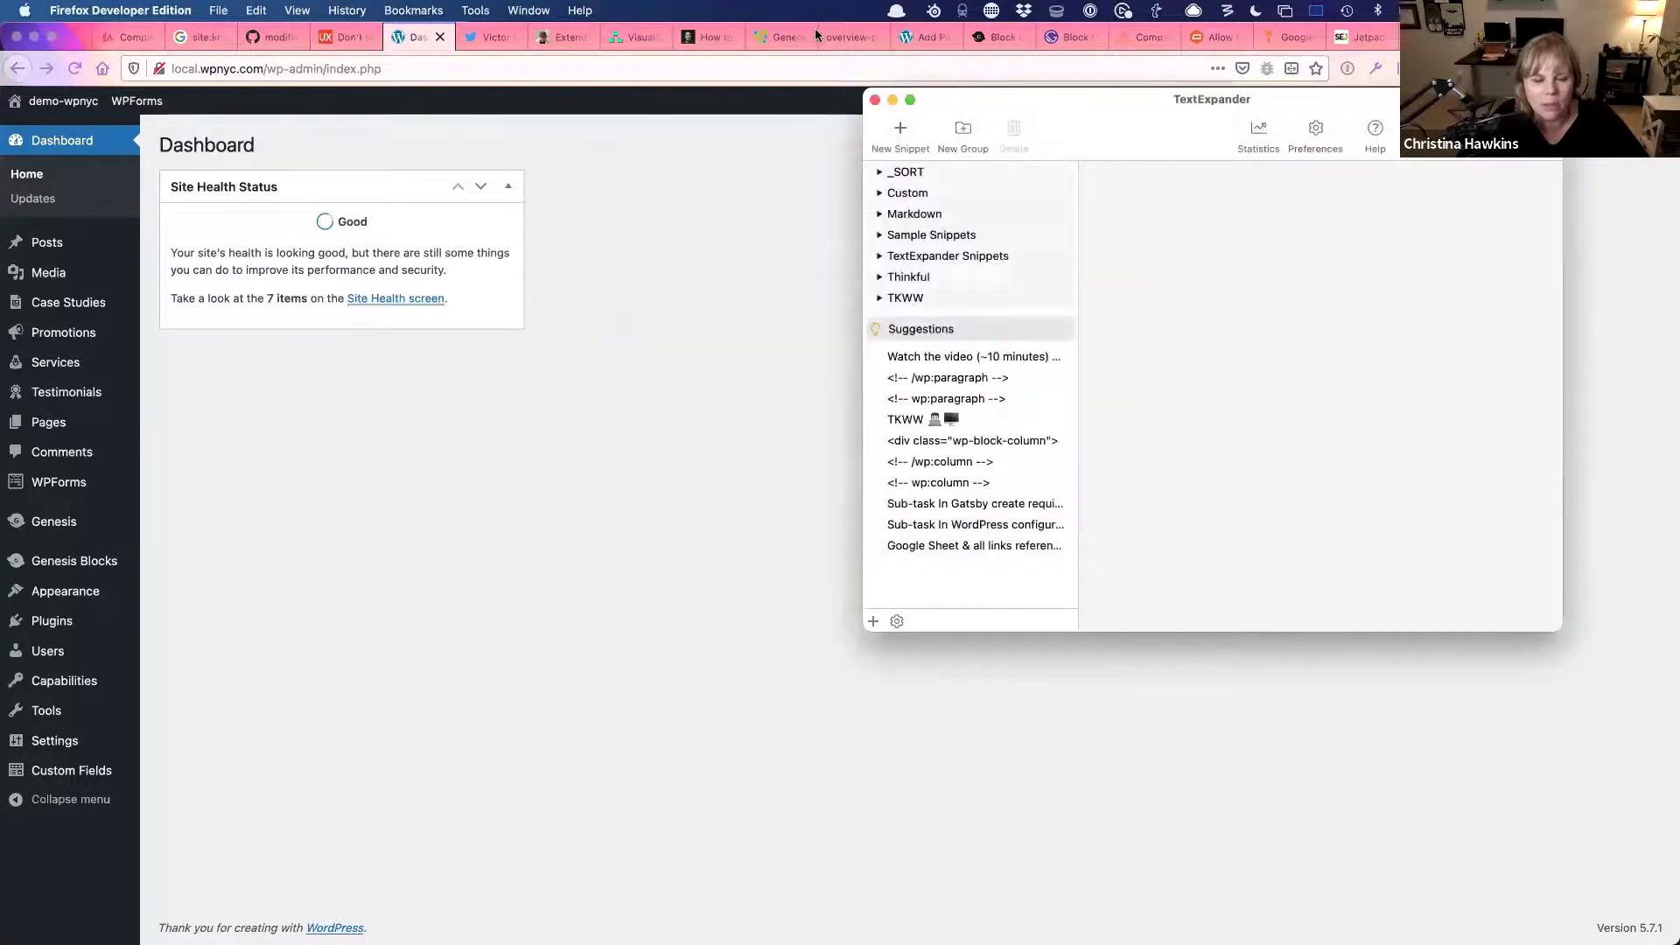
{"action": "left_click", "coordinate": [875, 100]}
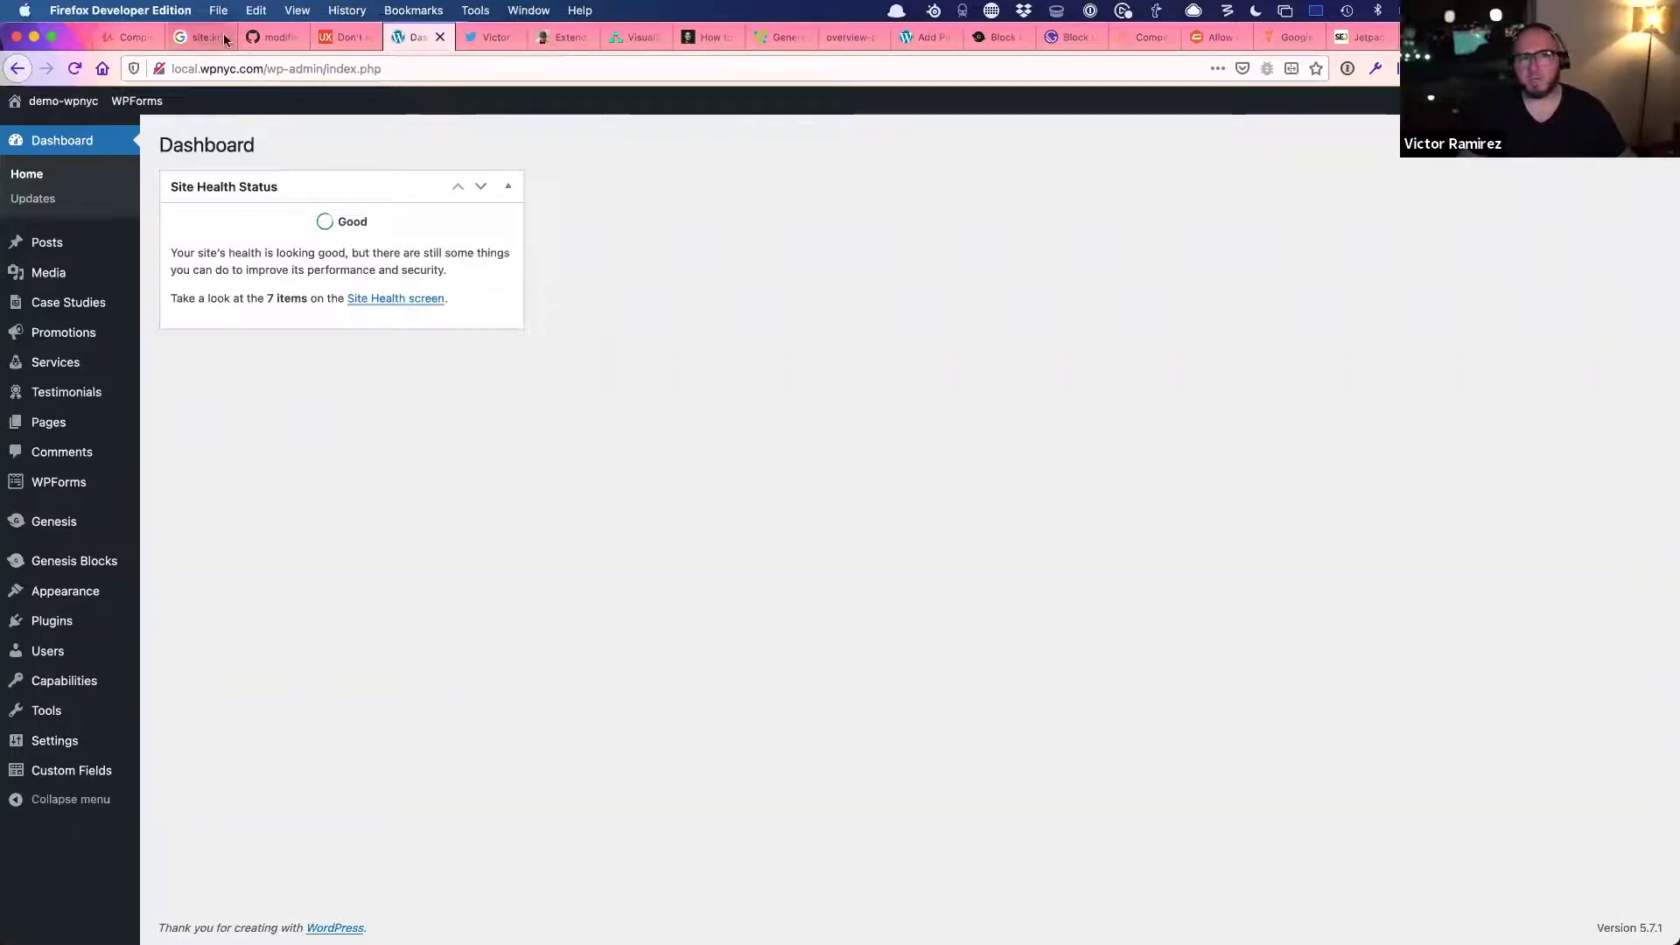
- Show the Know the Code homepage and the Udemy theme and plugin development course, and return to the demo site's Dashboard
{"action": "left_click", "coordinate": [189, 41]}
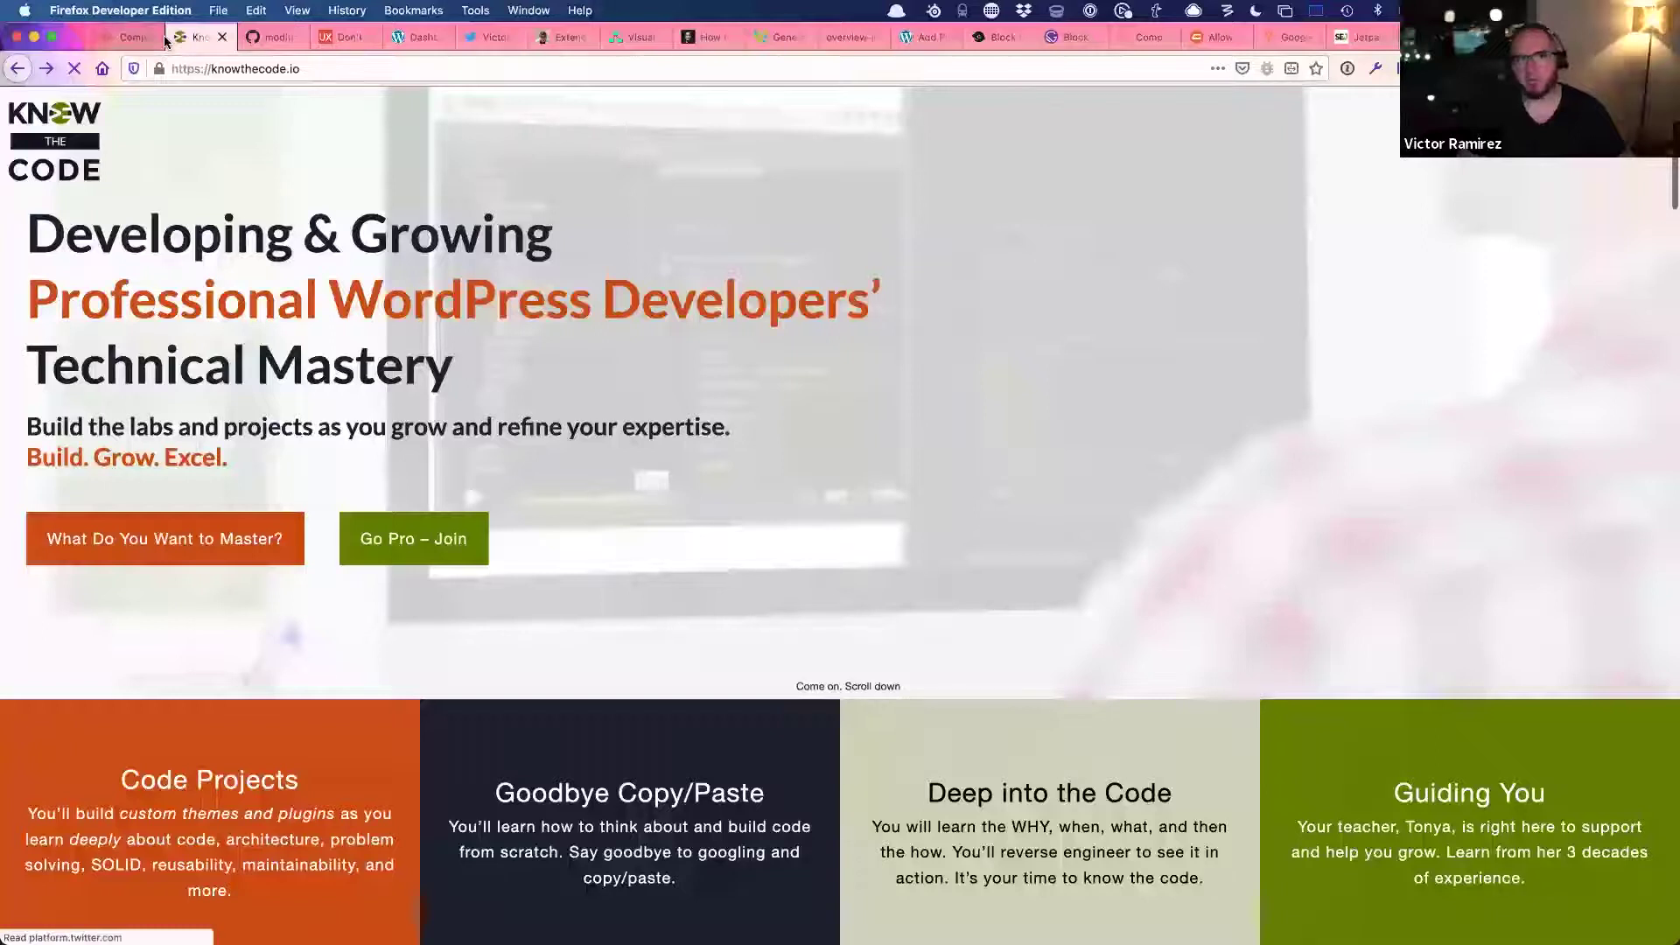
{"action": "left_click", "coordinate": [127, 37]}
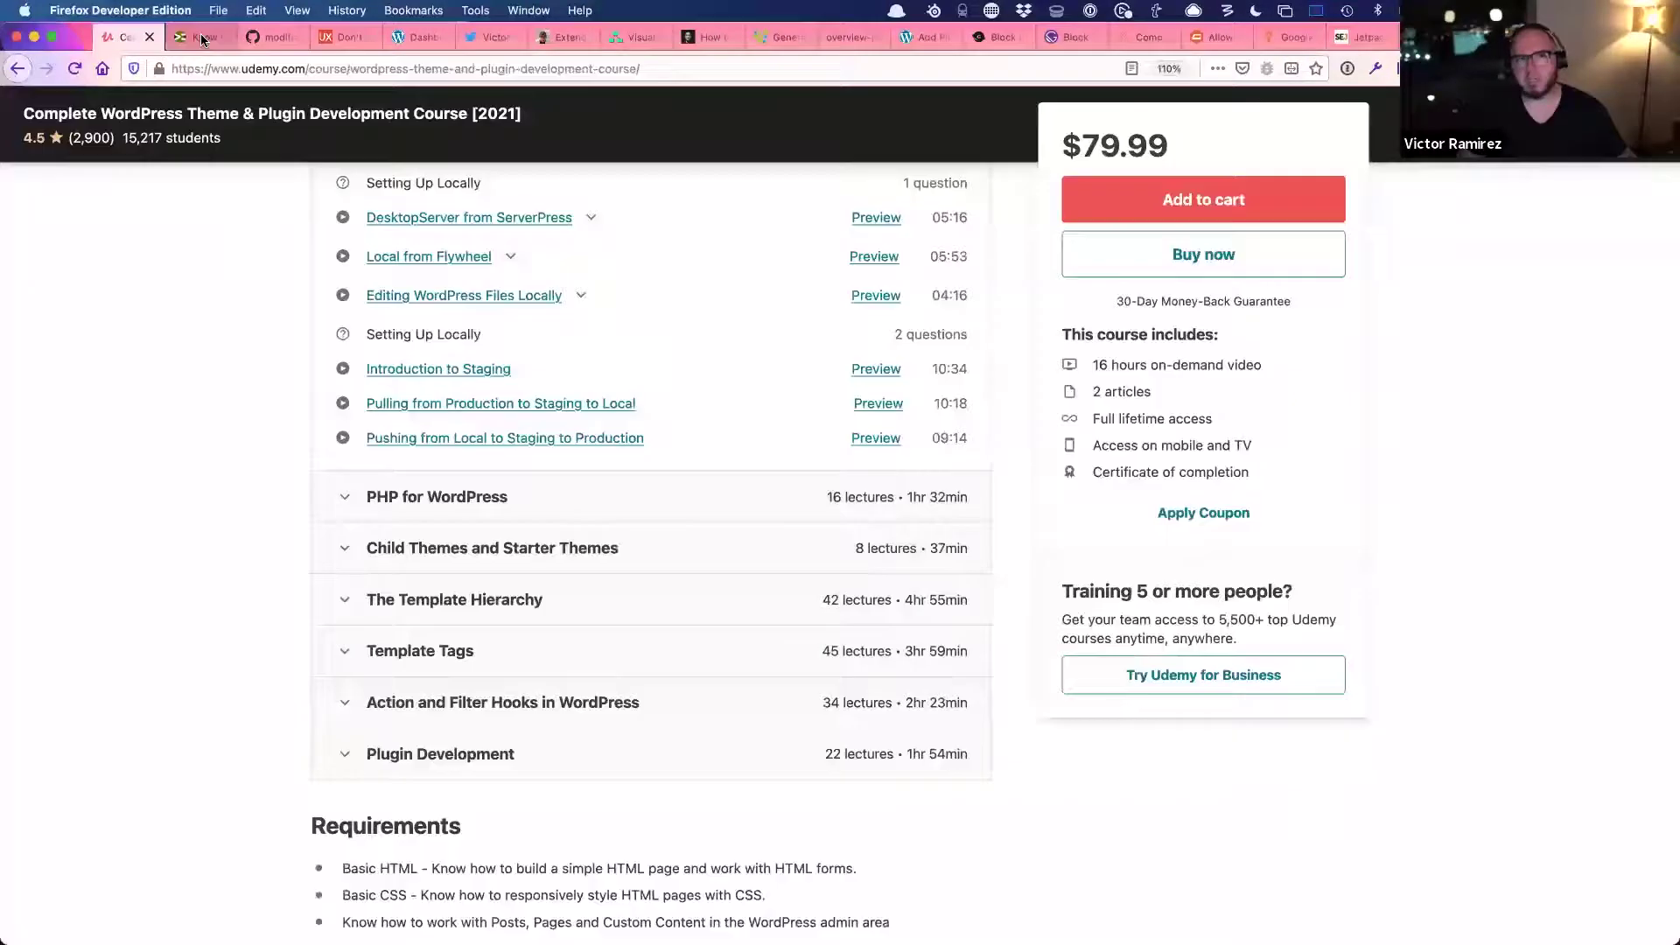
{"action": "left_click", "coordinate": [398, 33]}
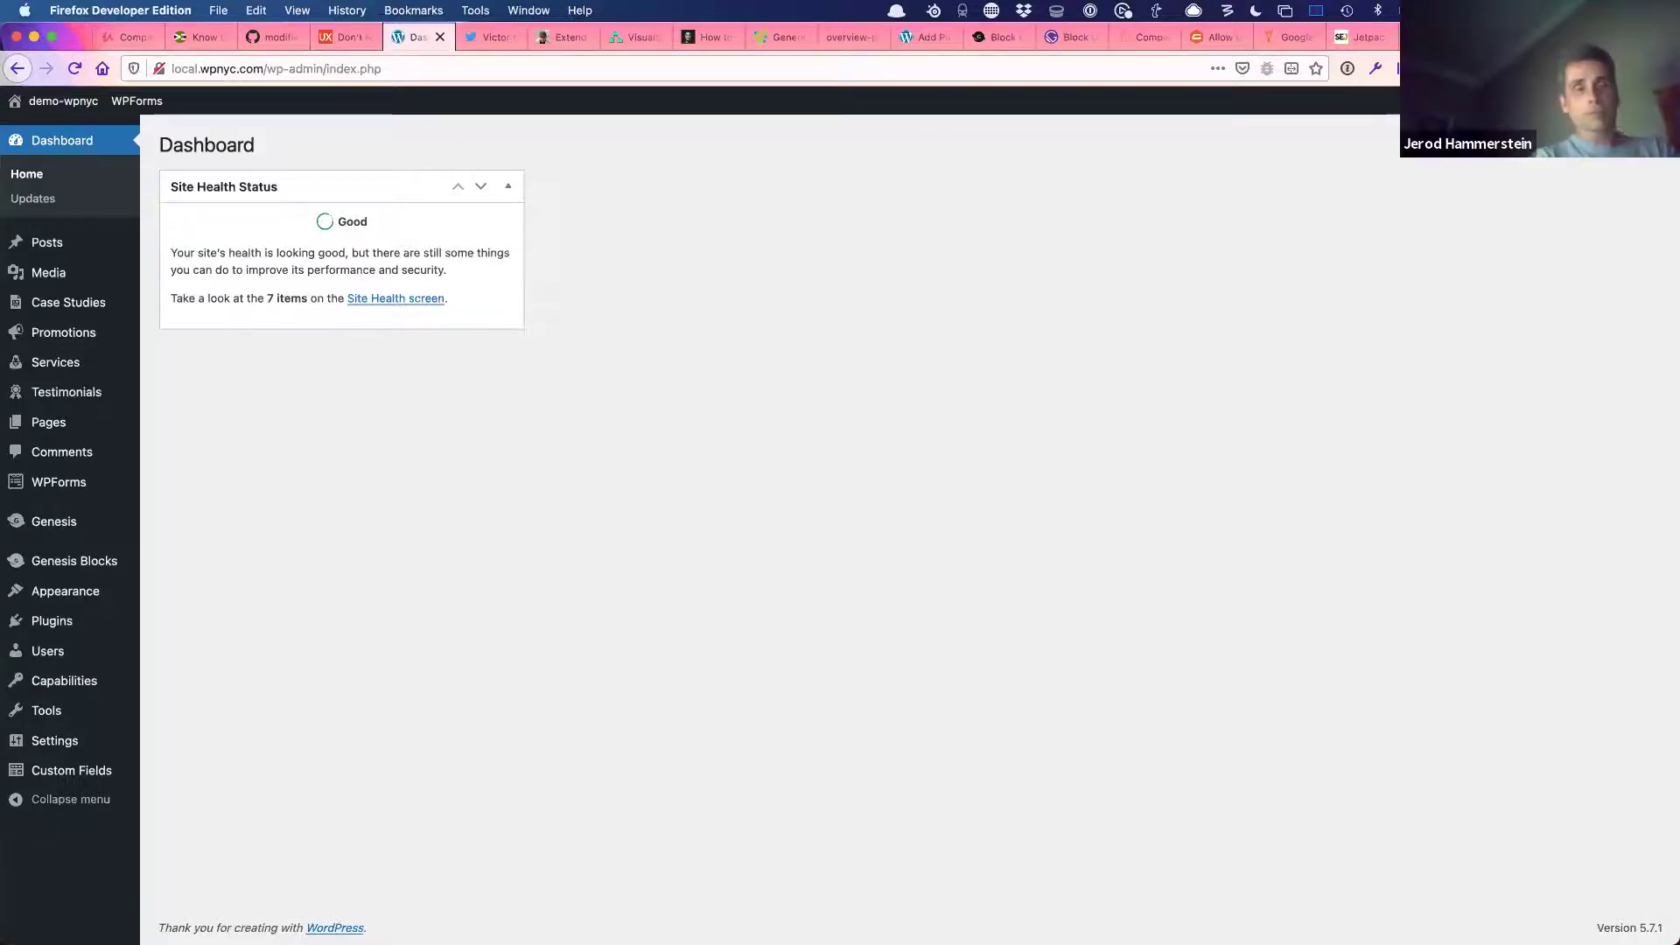
{"action": "mouse_move", "coordinate": [1619, 101]}
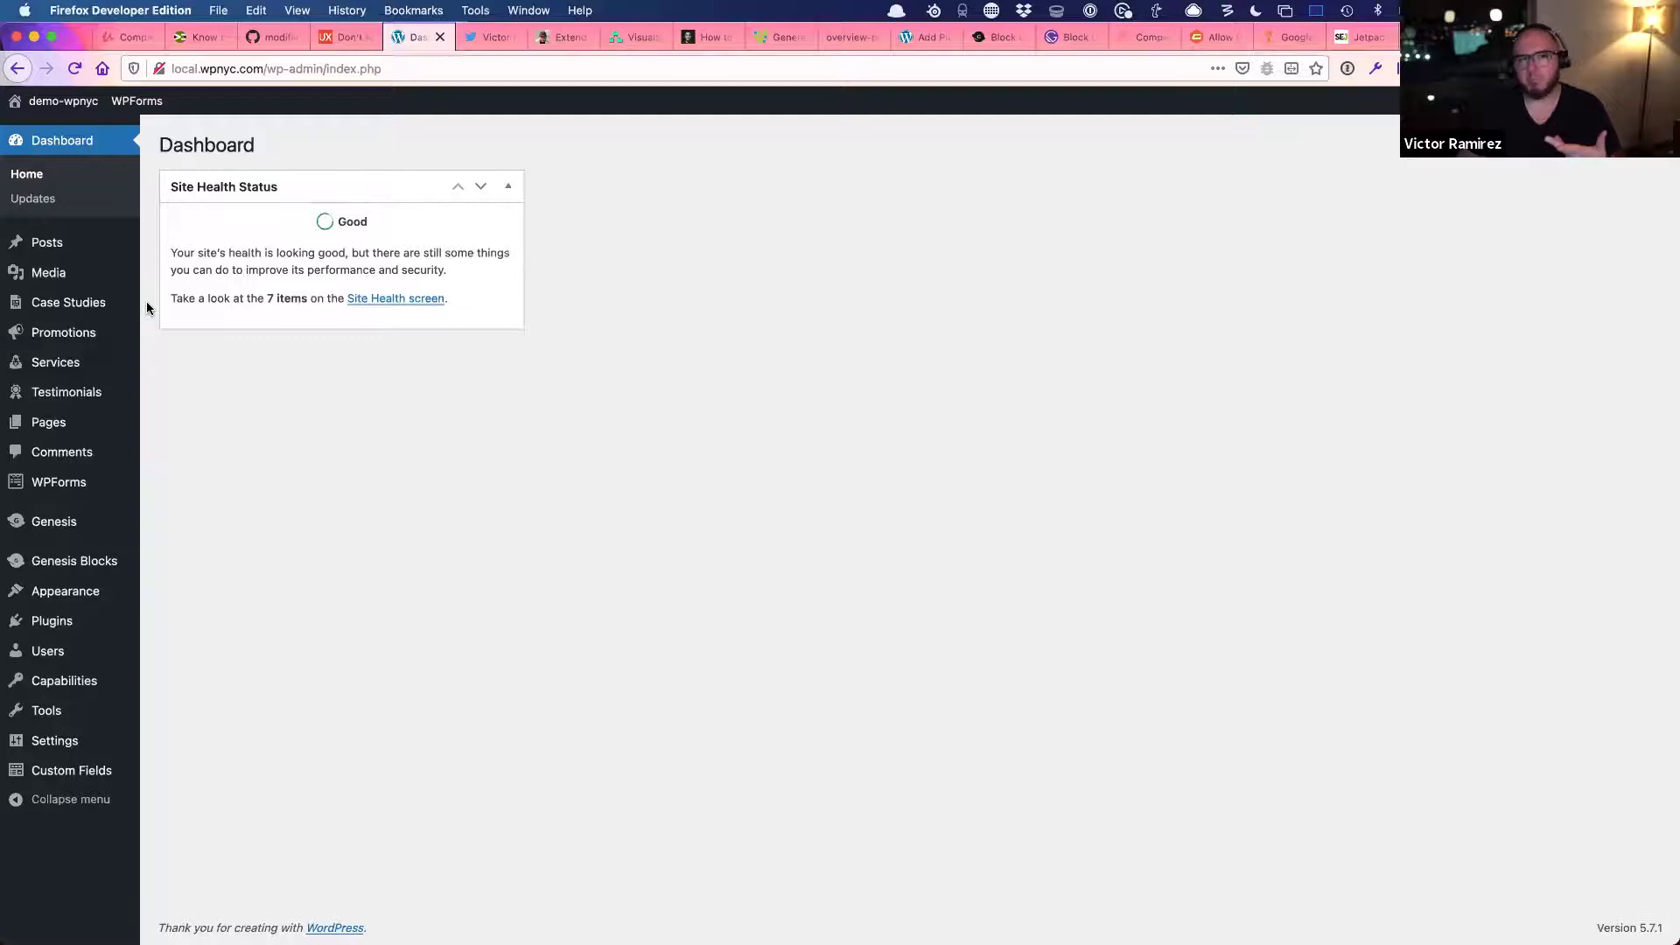
- Go back to the wcphx-2020 repository root on GitHub and open functions.php from the wp-content/themes/wcphx-genesis folder
{"action": "left_click", "coordinate": [267, 37]}
{"action": "left_click", "coordinate": [234, 111]}
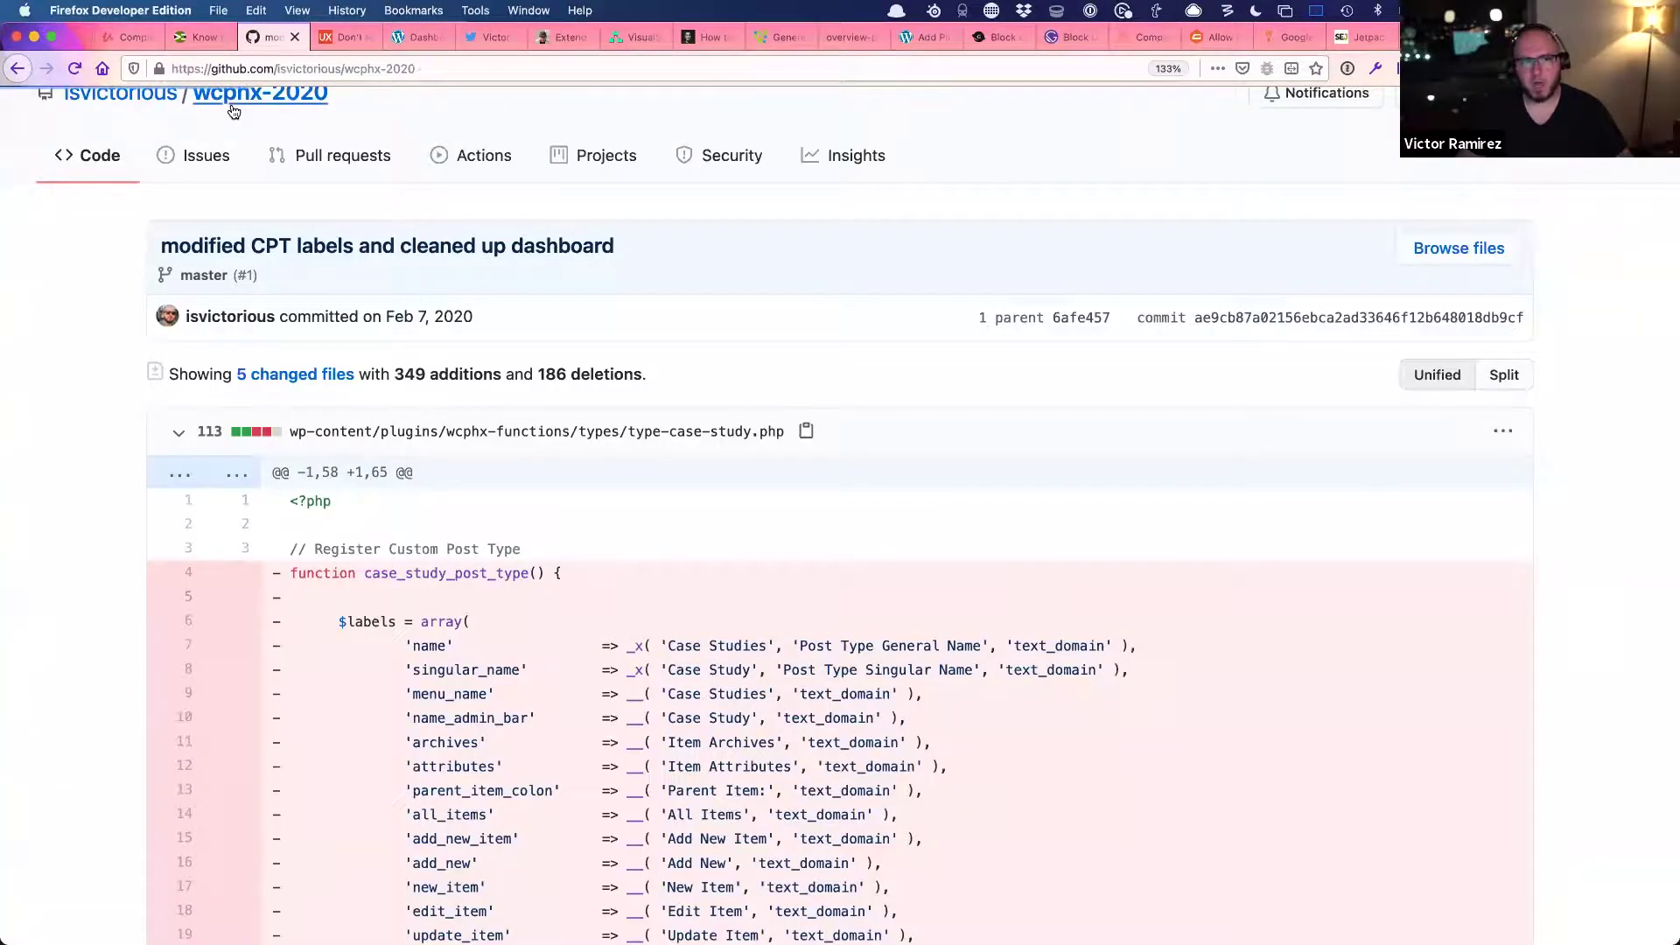
{"action": "scroll", "coordinate": [275, 679], "scroll_direction": "down", "scroll_amount": 3}
{"action": "scroll", "coordinate": [275, 679], "scroll_direction": "down", "scroll_amount": 2}
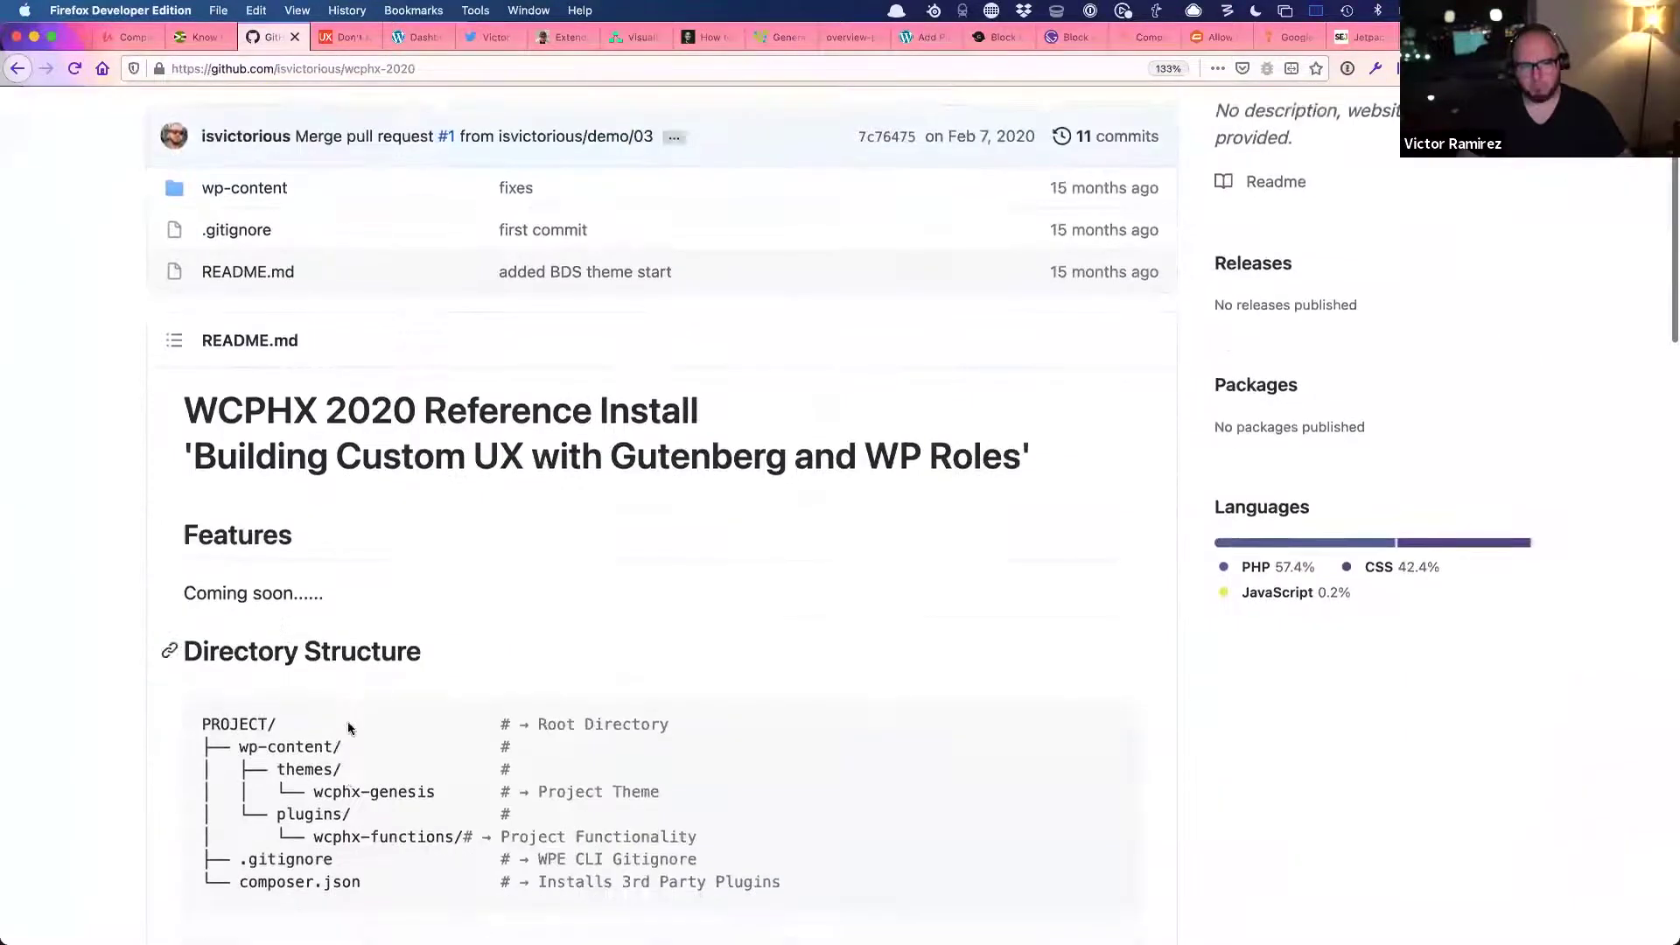
{"action": "scroll", "coordinate": [350, 526], "scroll_direction": "up", "scroll_amount": 3}
{"action": "left_click", "coordinate": [241, 377]}
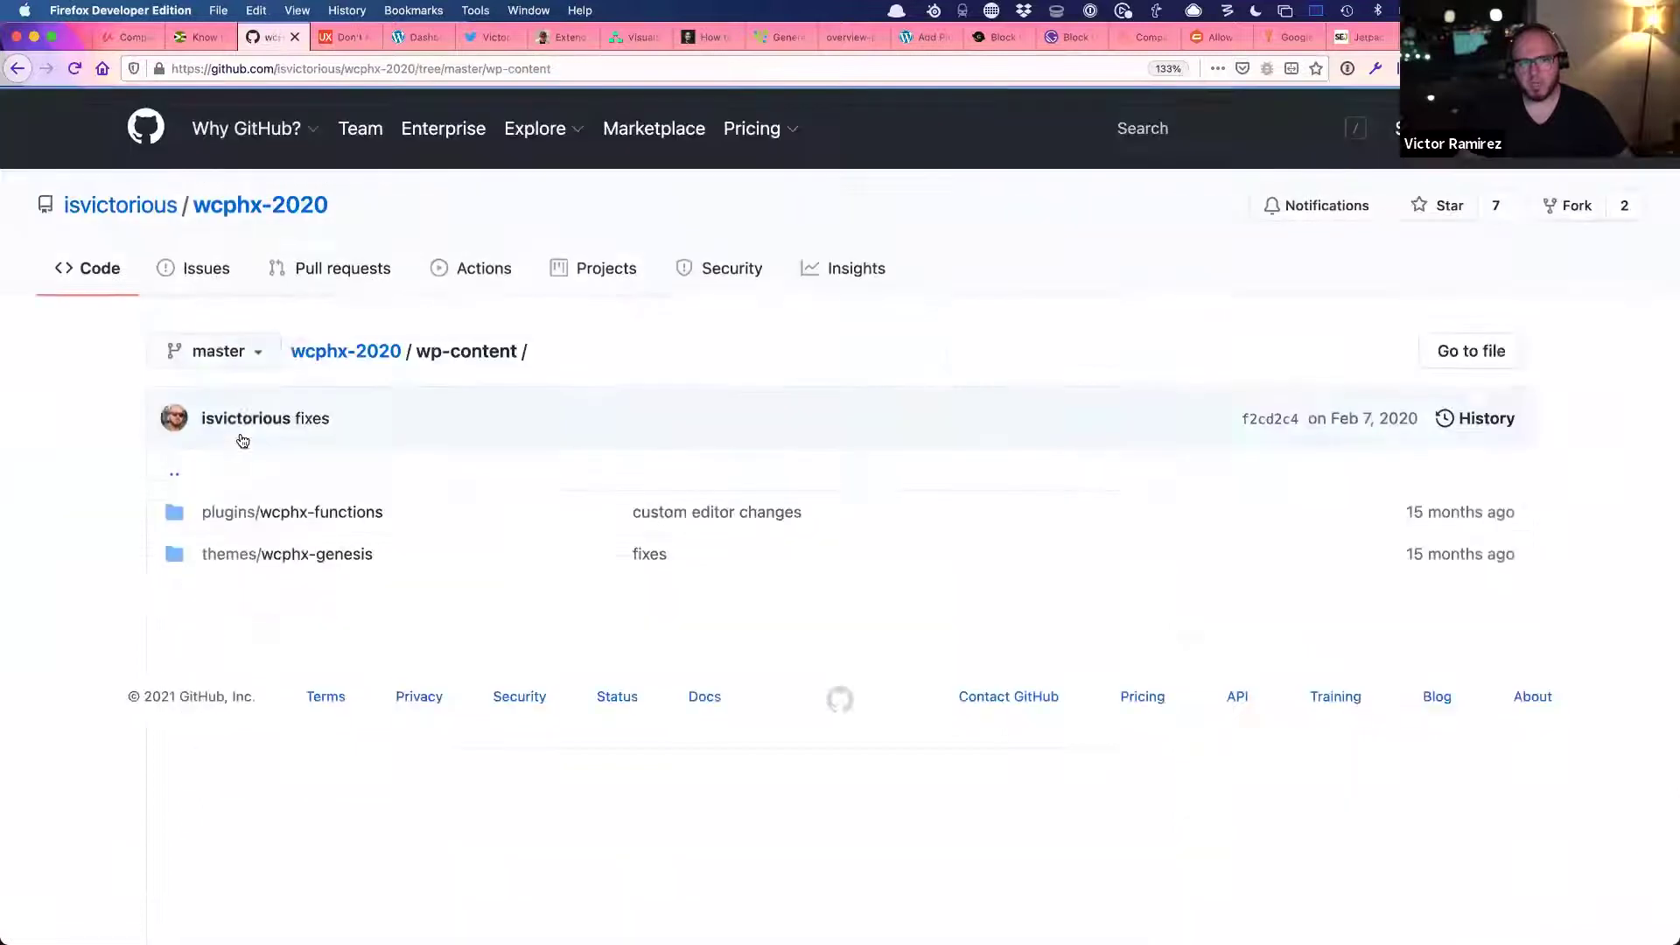
{"action": "left_click", "coordinate": [296, 555]}
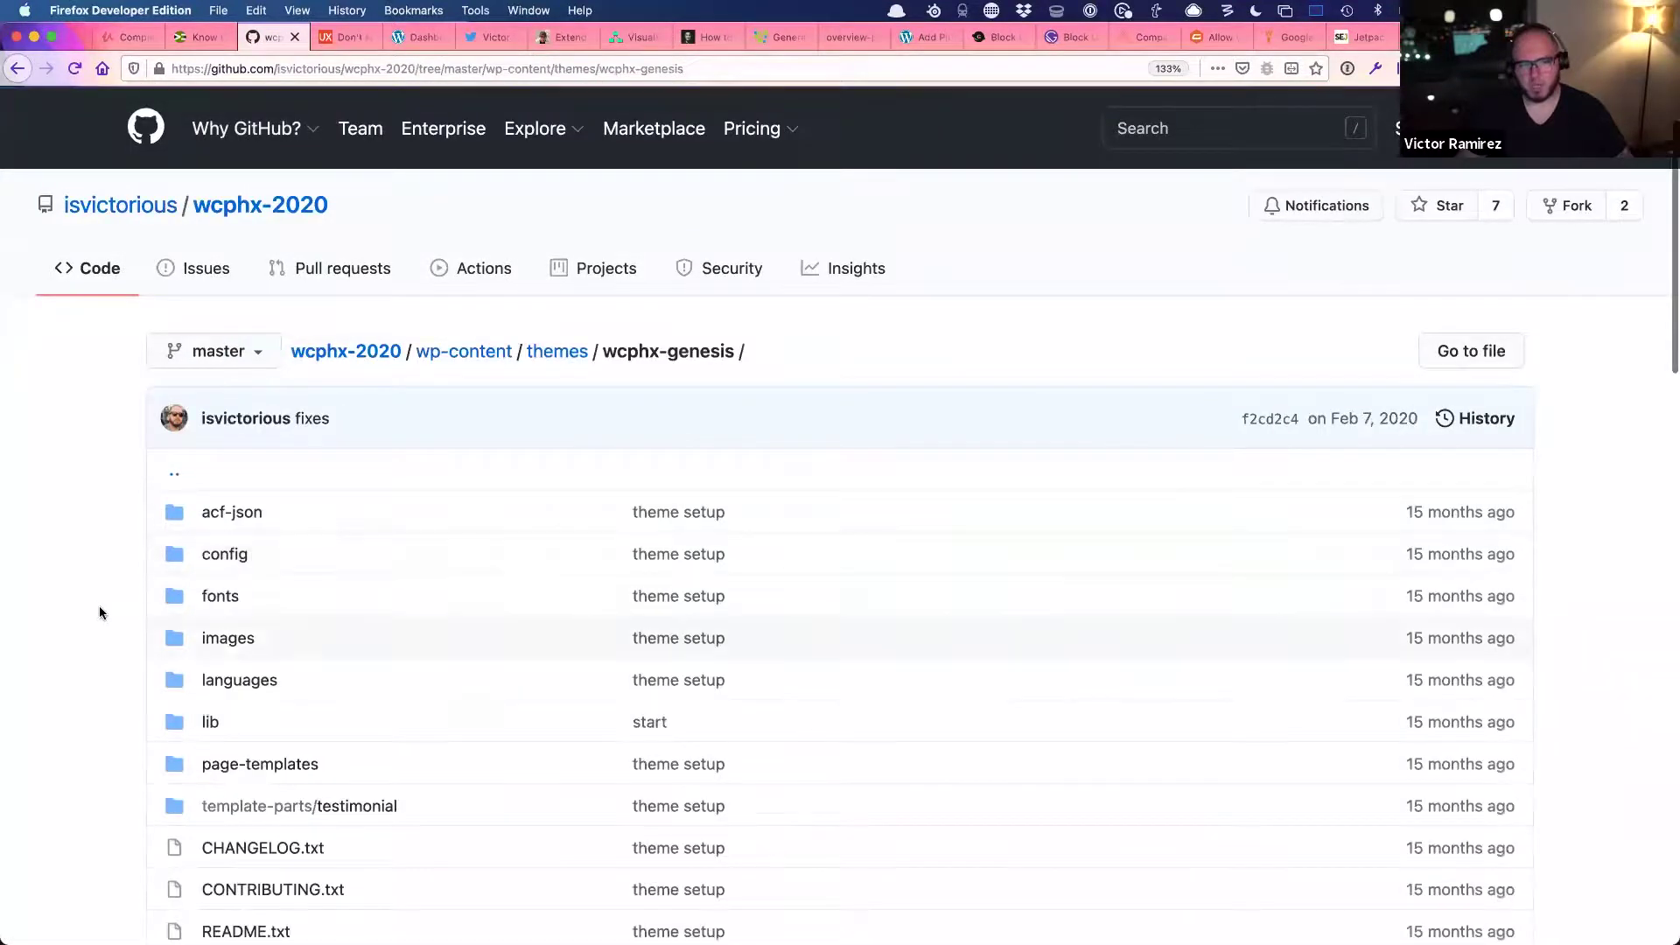
{"action": "scroll", "coordinate": [270, 495], "scroll_direction": "down", "scroll_amount": 5}
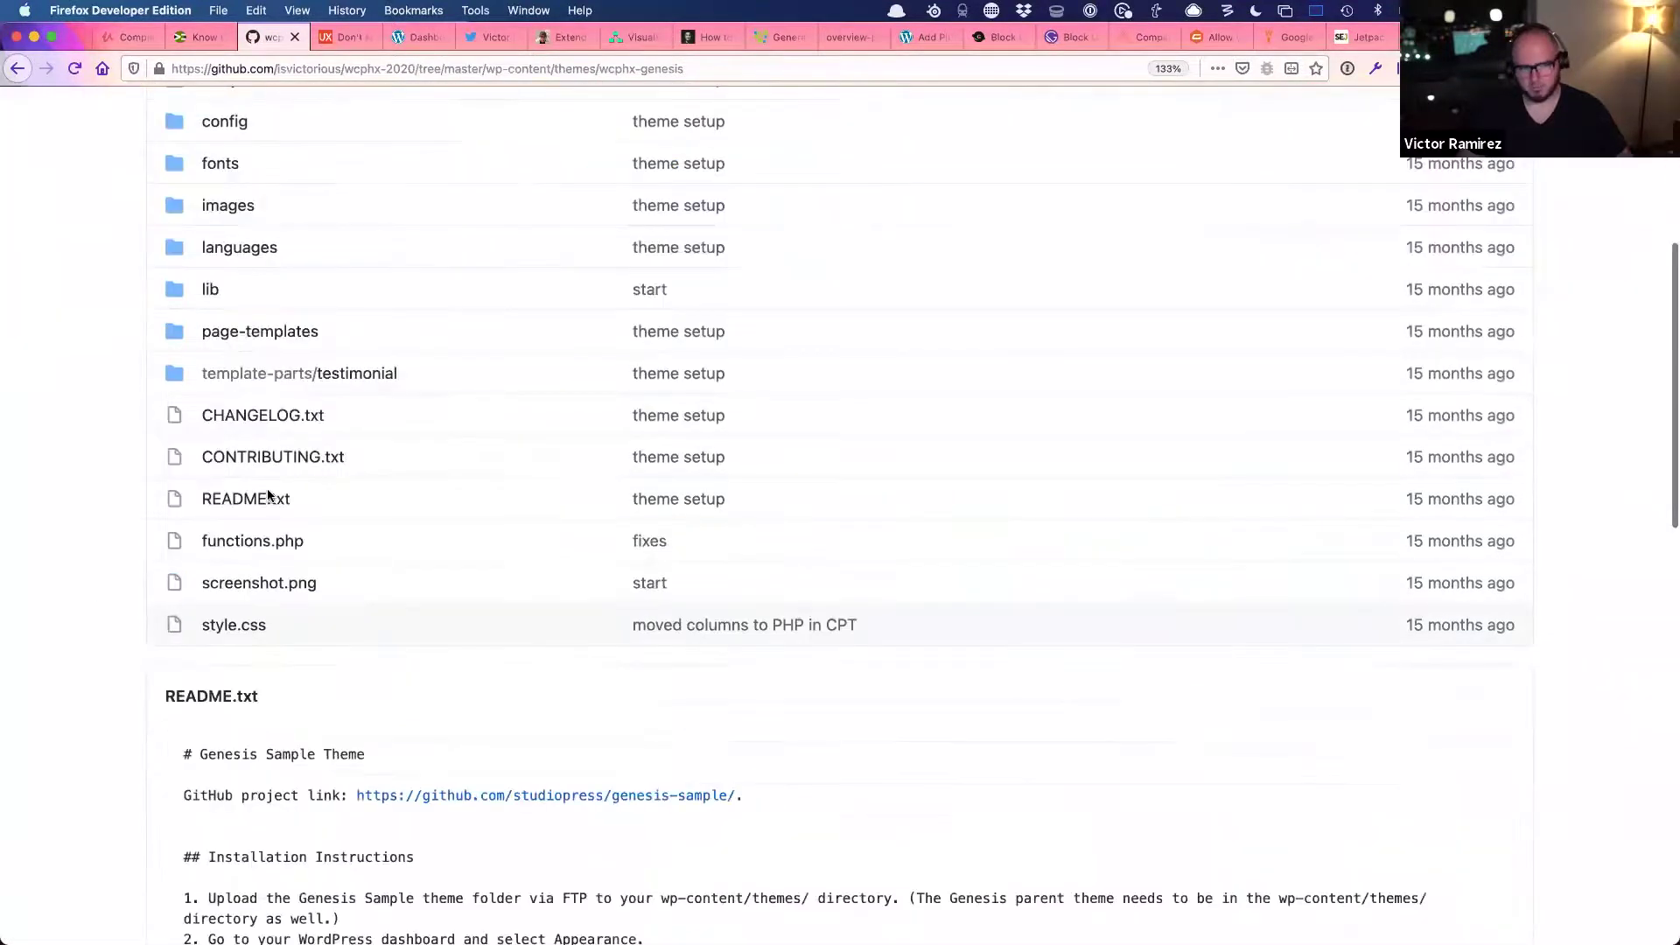
{"action": "left_click", "coordinate": [243, 539]}
- Read through functions.php to the code restricting available blocks by post type and user level, and return to the theme folder
{"action": "scroll", "coordinate": [499, 665], "scroll_direction": "down", "scroll_amount": 15}
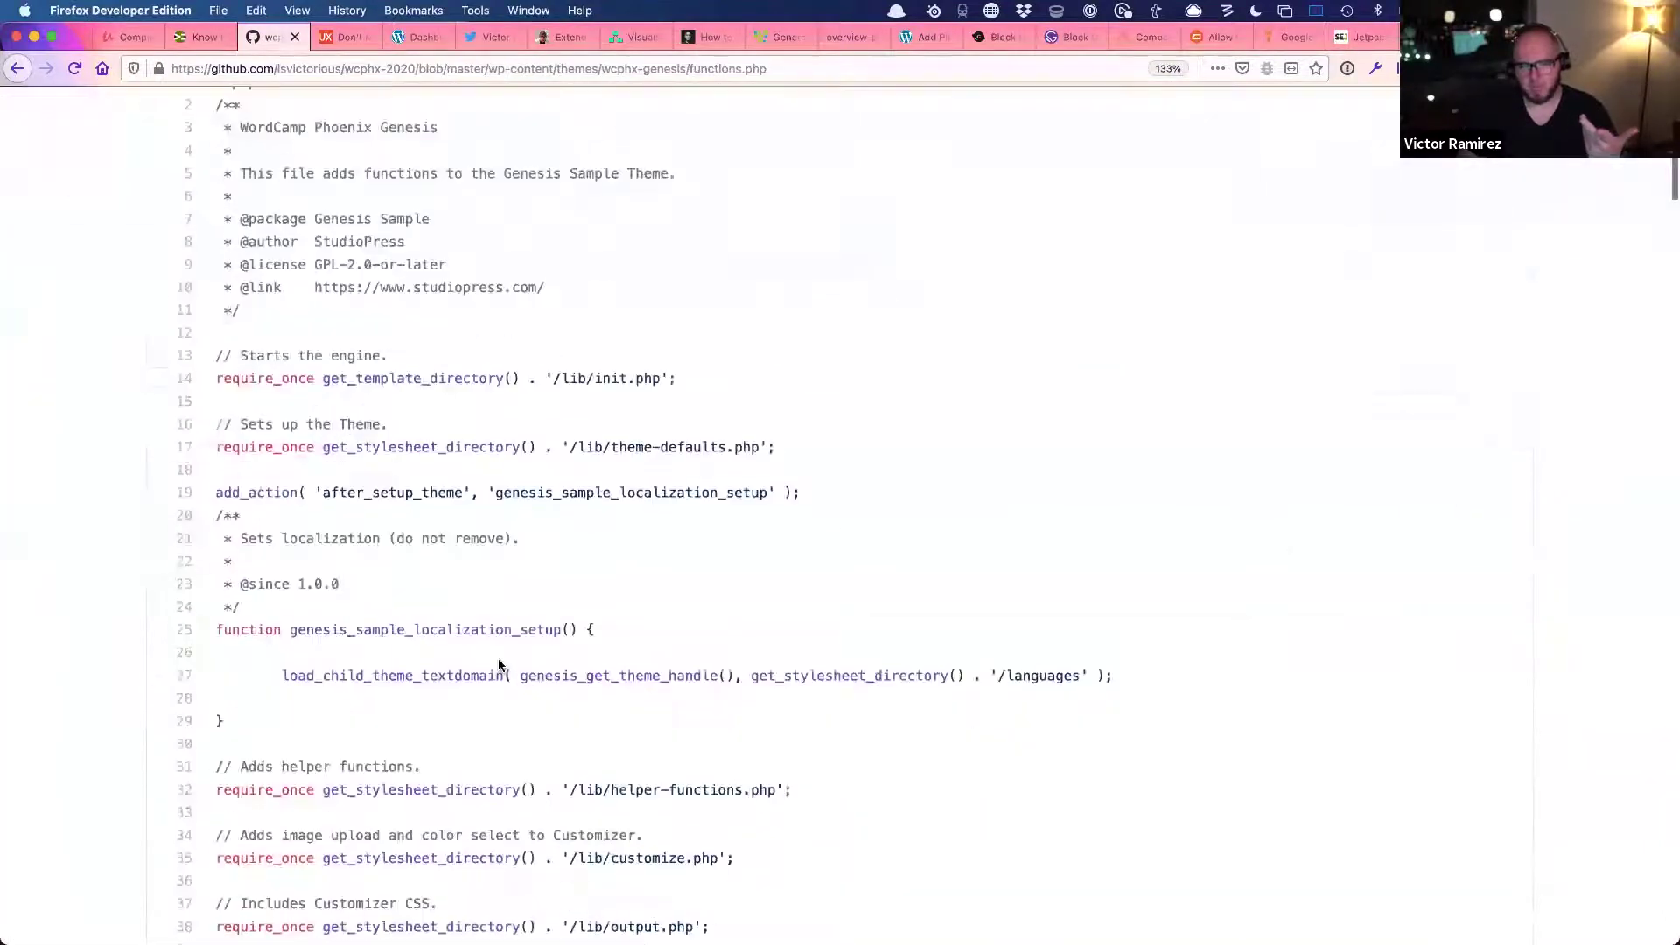
{"action": "scroll", "coordinate": [499, 663], "scroll_direction": "down", "scroll_amount": 10}
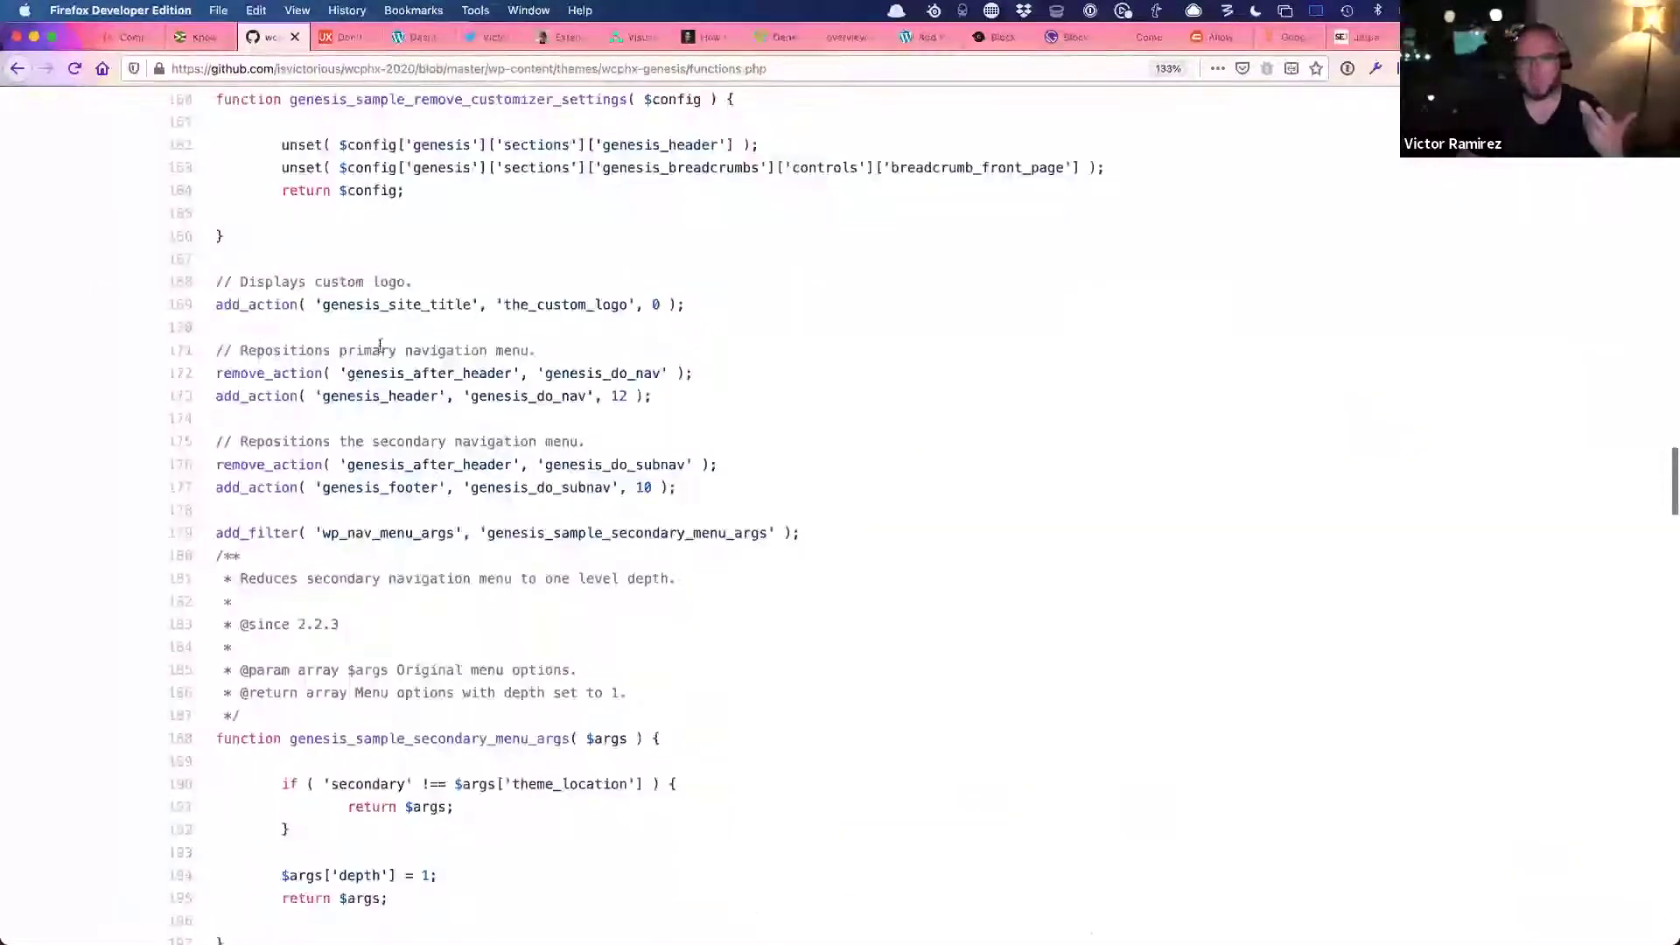
{"action": "scroll", "coordinate": [464, 420], "scroll_direction": "down", "scroll_amount": 10}
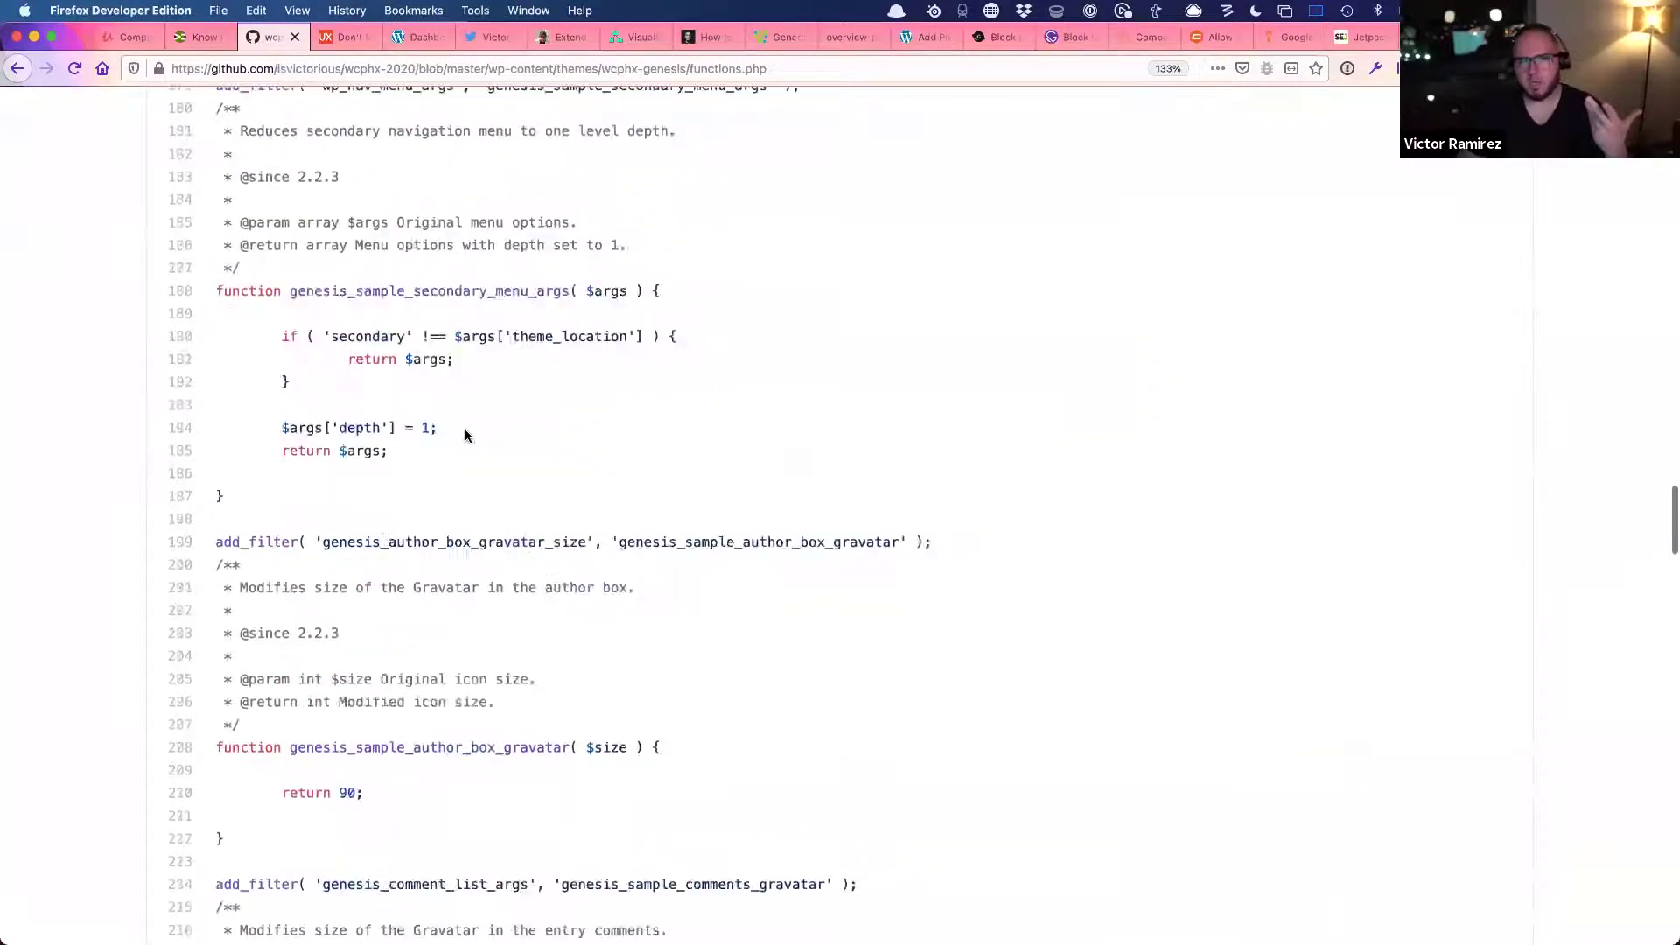
{"action": "scroll", "coordinate": [358, 403], "scroll_direction": "down", "scroll_amount": 10}
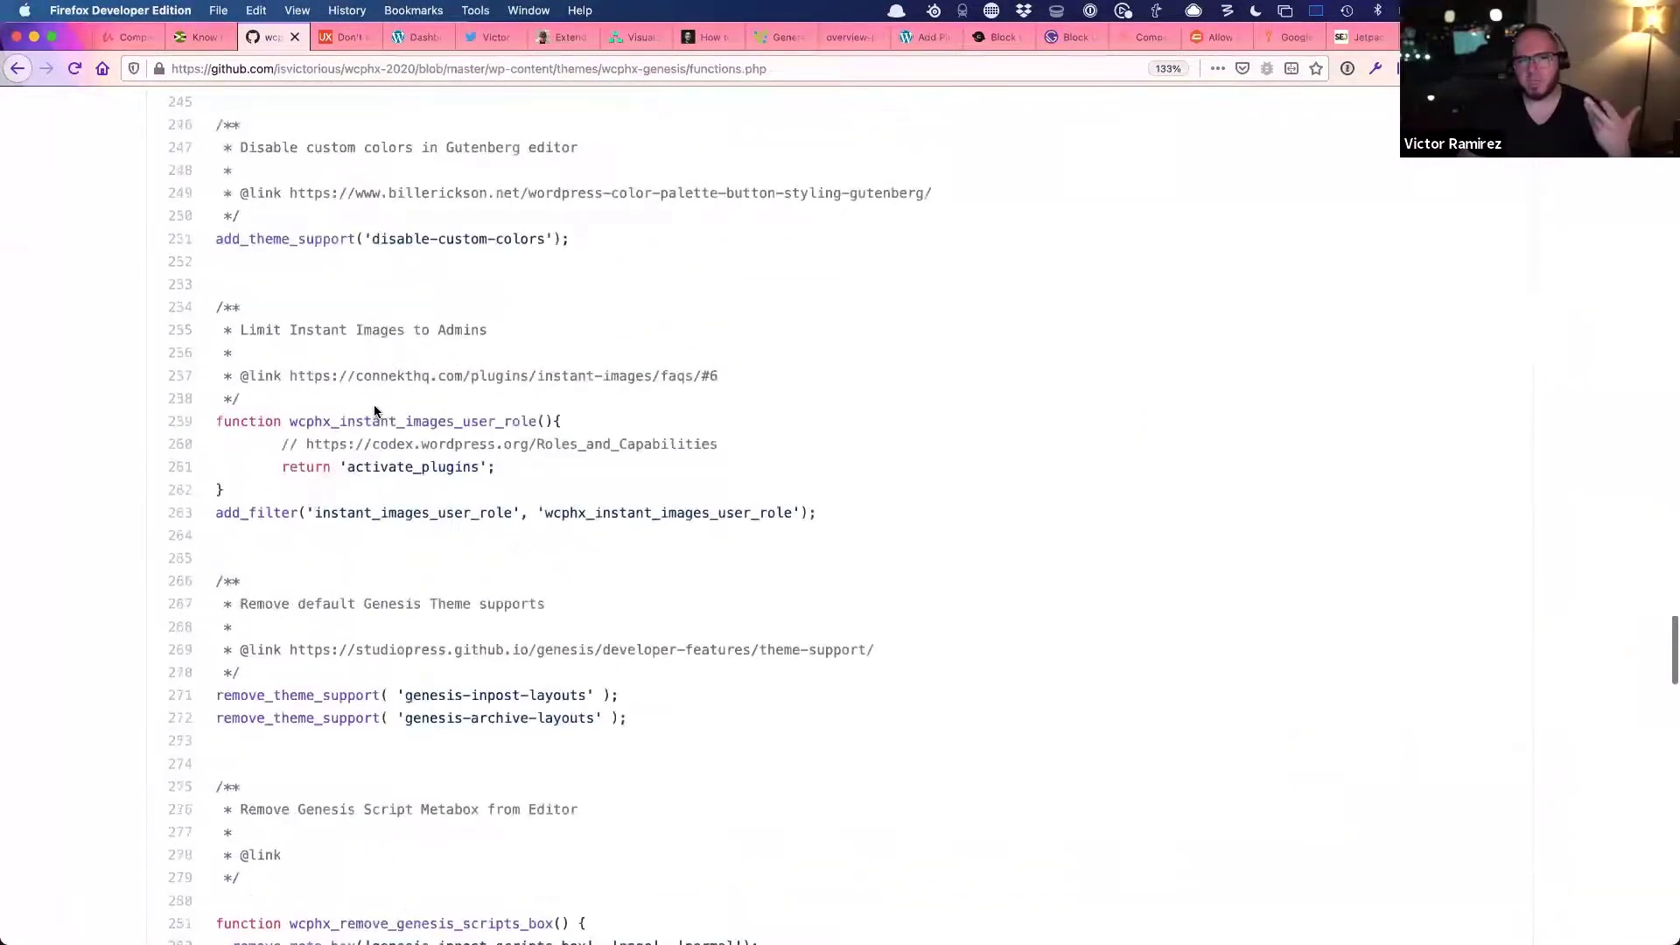
{"action": "scroll", "coordinate": [374, 412], "scroll_direction": "down", "scroll_amount": 15}
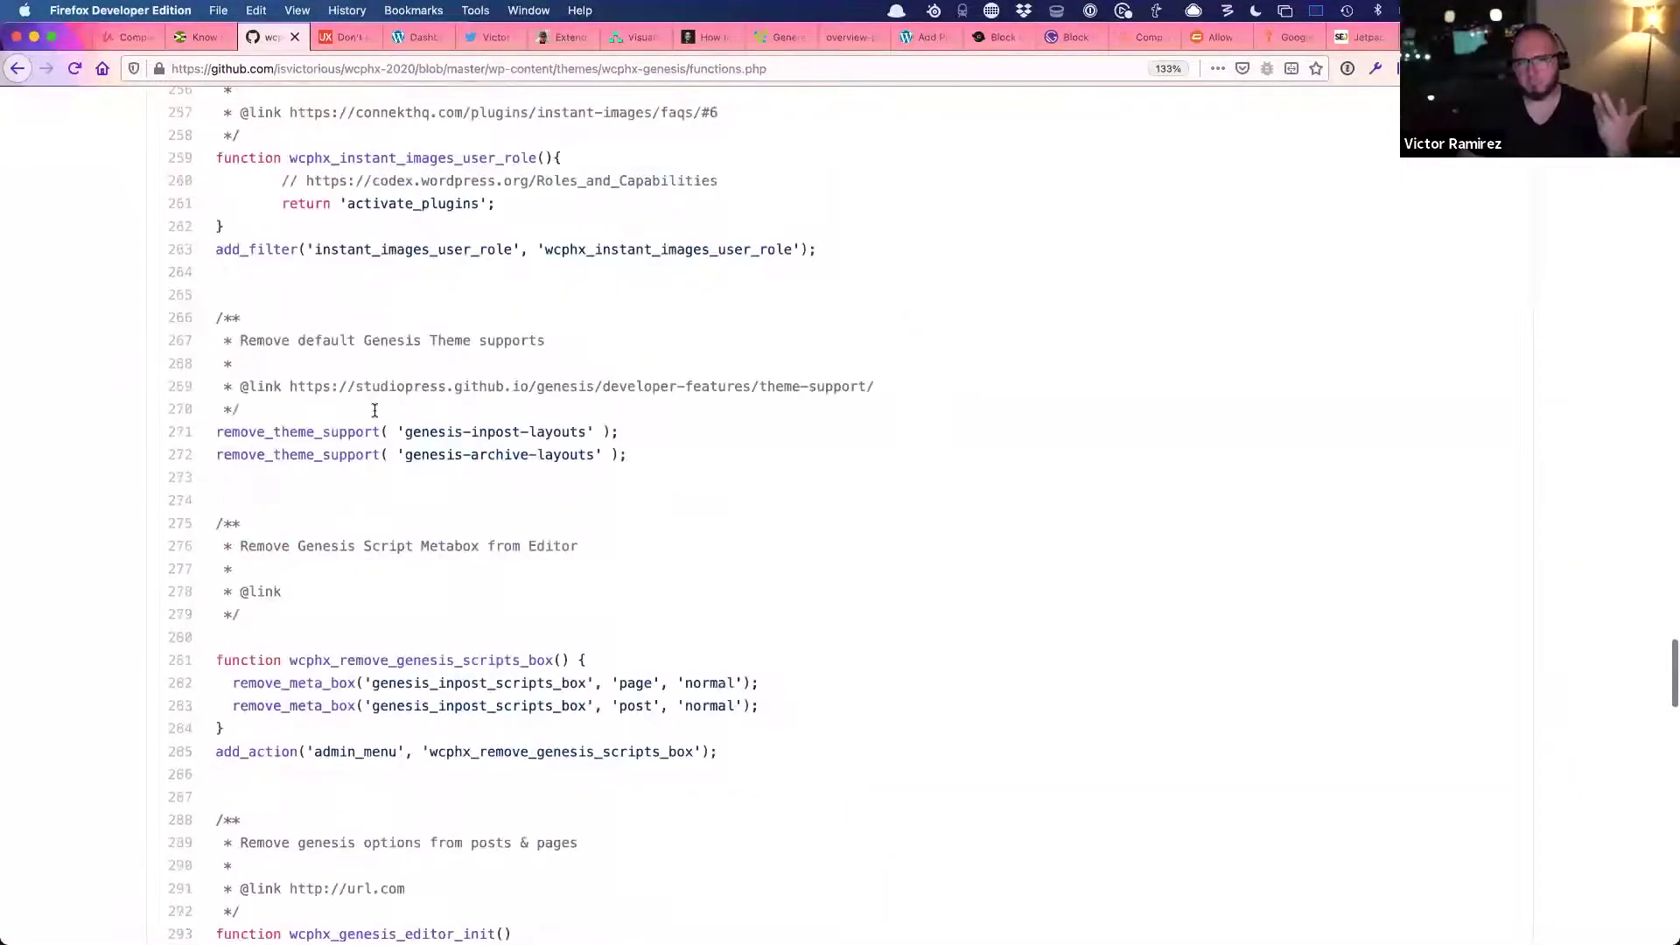
{"action": "scroll", "coordinate": [375, 412], "scroll_direction": "down", "scroll_amount": 18}
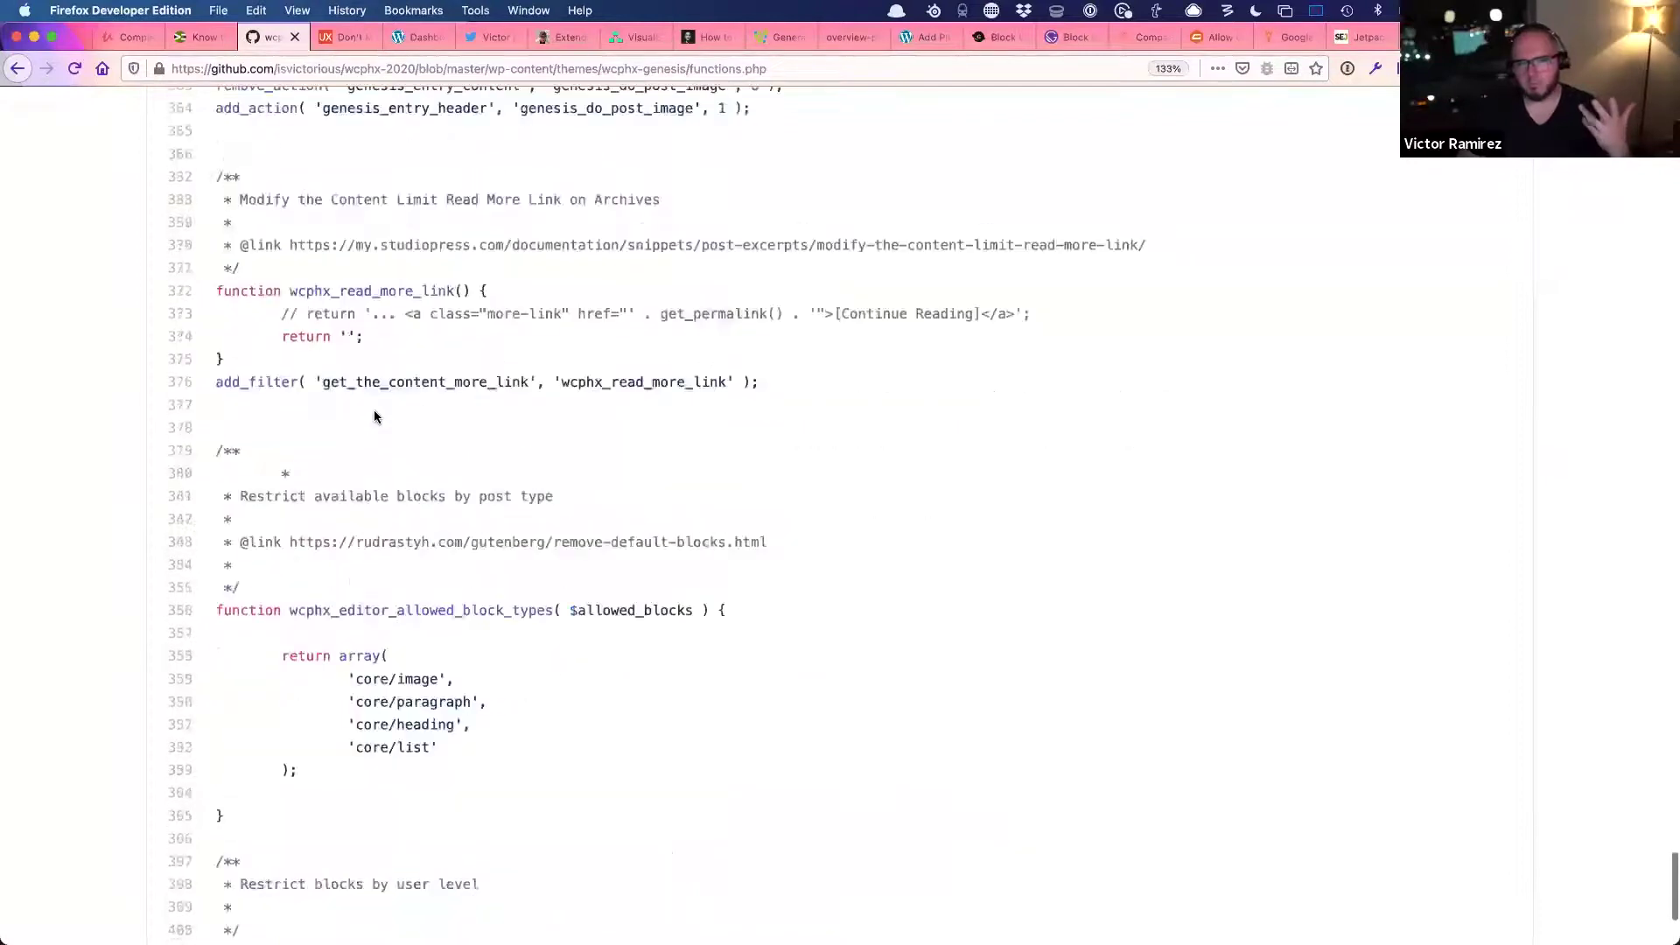
{"action": "scroll", "coordinate": [374, 410], "scroll_direction": "down", "scroll_amount": 5}
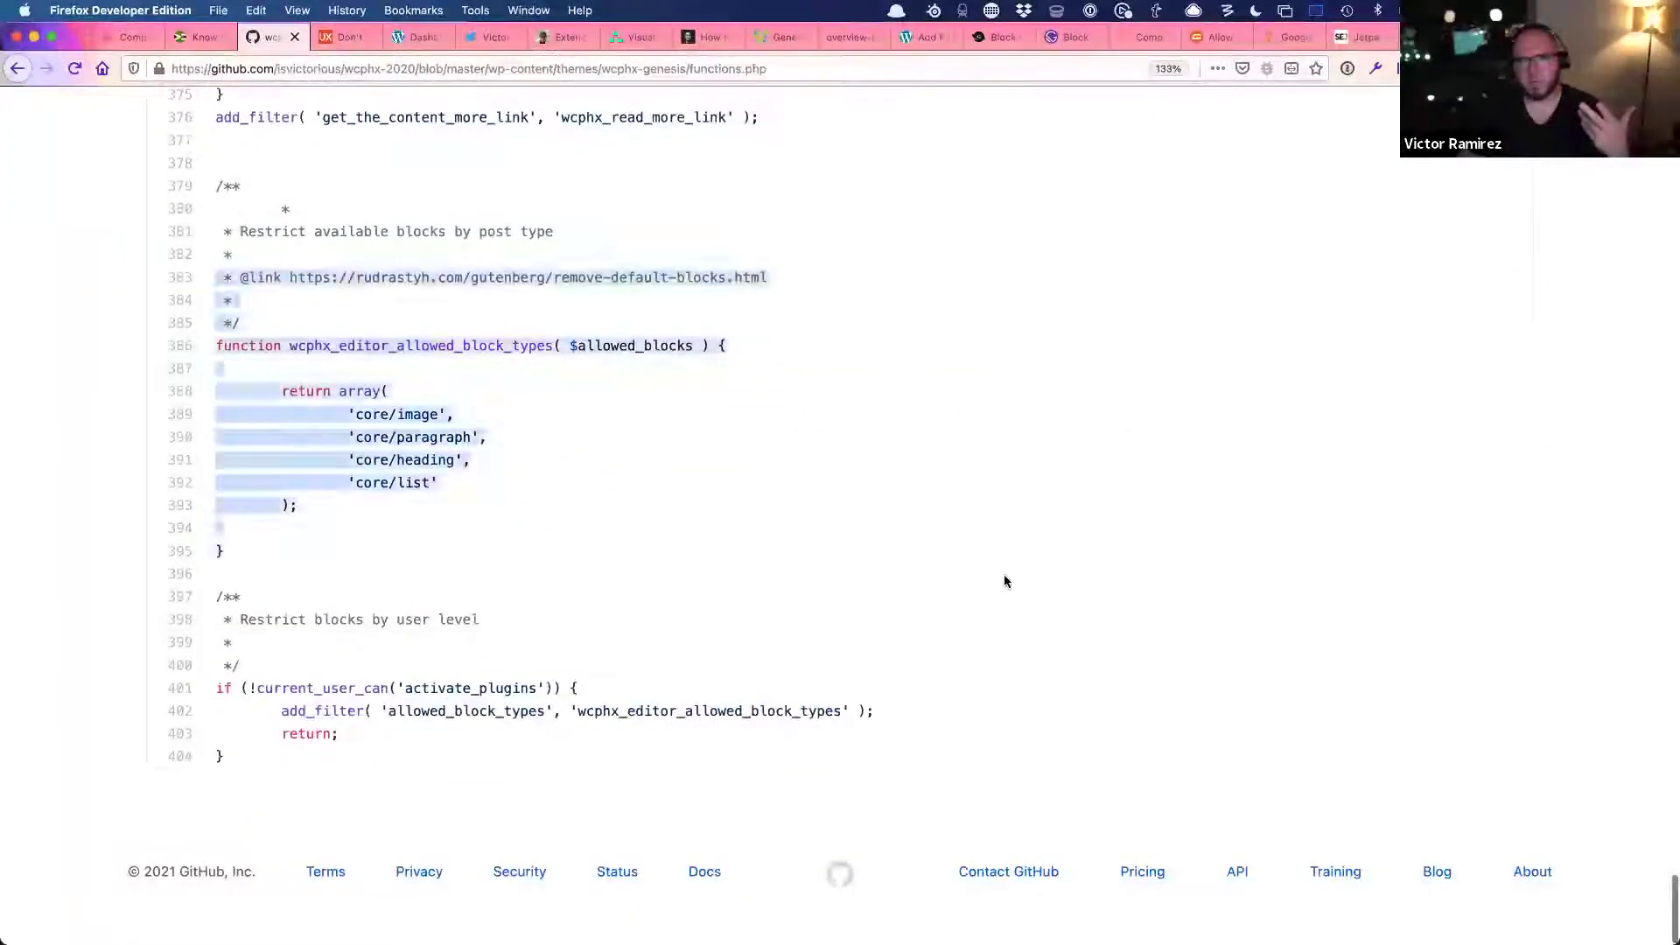
{"action": "scroll", "coordinate": [1002, 577], "scroll_direction": "up", "scroll_amount": 3}
{"action": "left_click_drag", "start_coordinate": [759, 361], "coordinate": [216, 271]}
{"action": "left_click", "coordinate": [908, 467]}
{"action": "scroll", "coordinate": [898, 449], "scroll_direction": "down", "scroll_amount": 4}
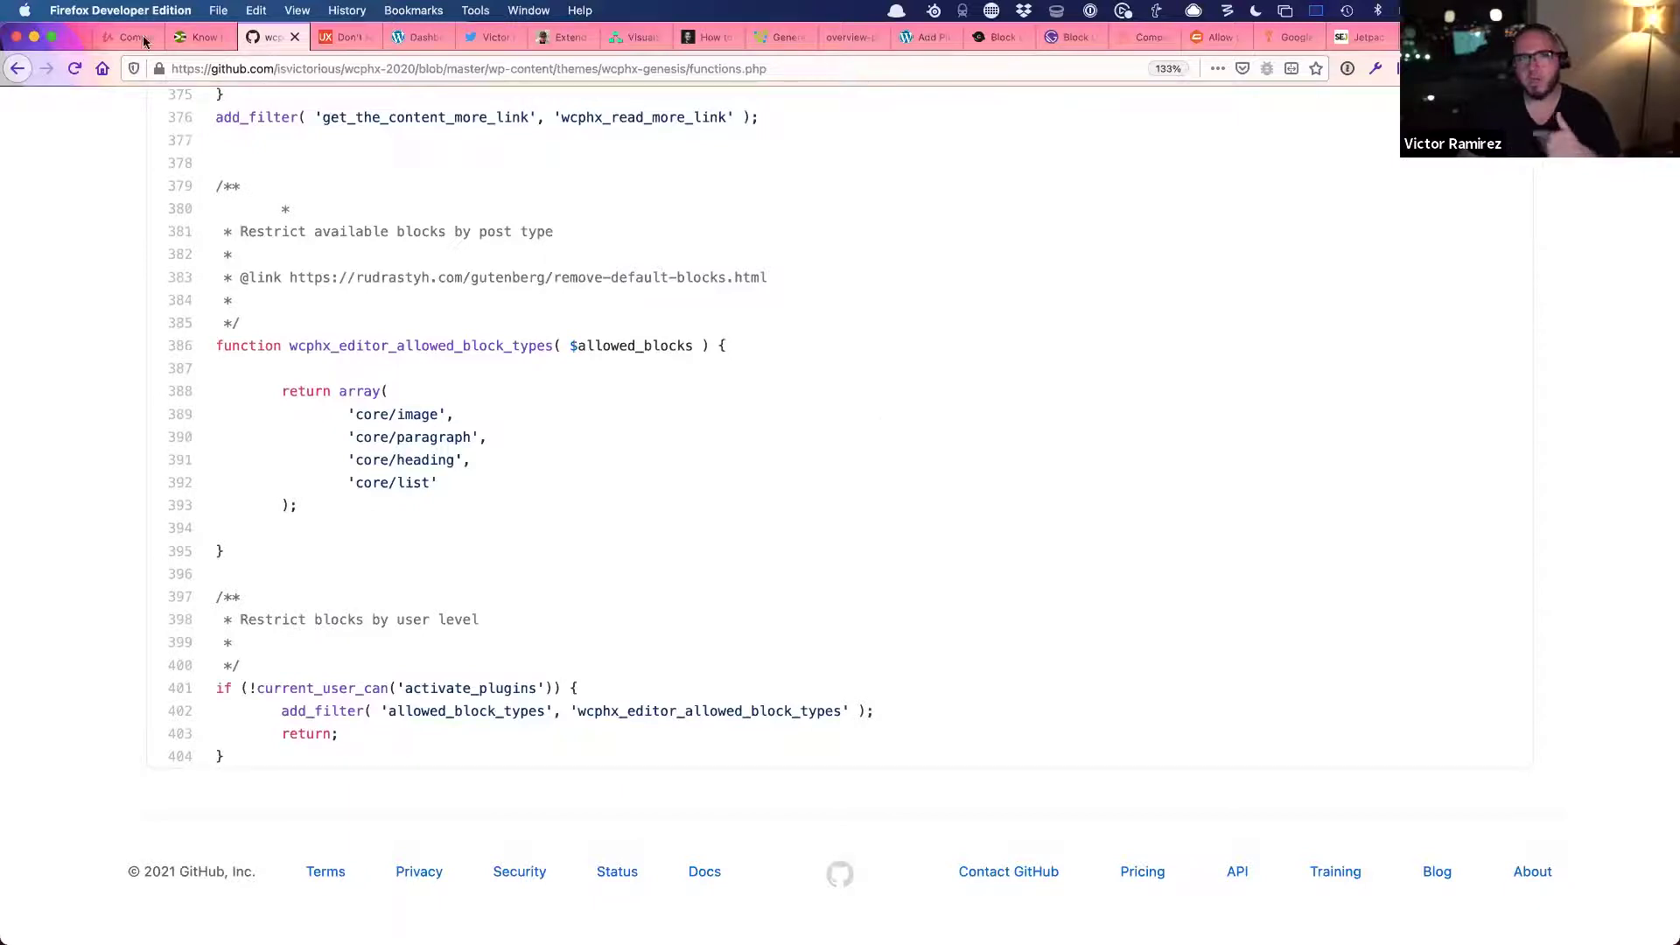
{"action": "left_click", "coordinate": [15, 74]}
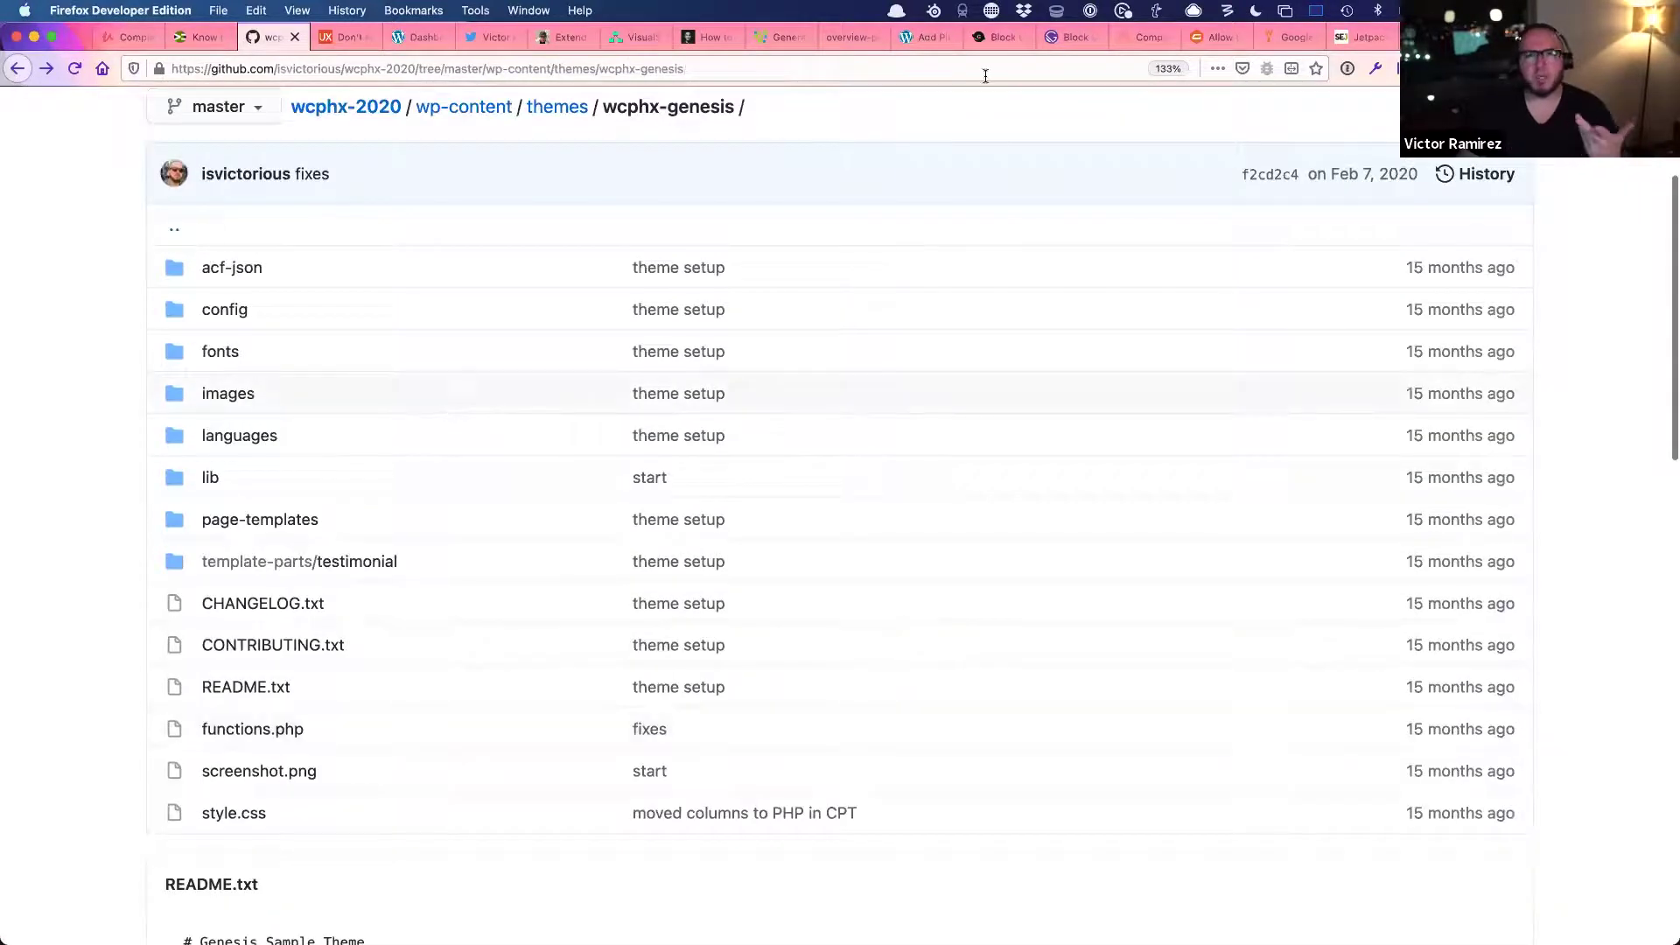
- Open the Block Unit Test page on the personal site and examine its heading, preformatted and list block styles
{"action": "left_click", "coordinate": [982, 39]}
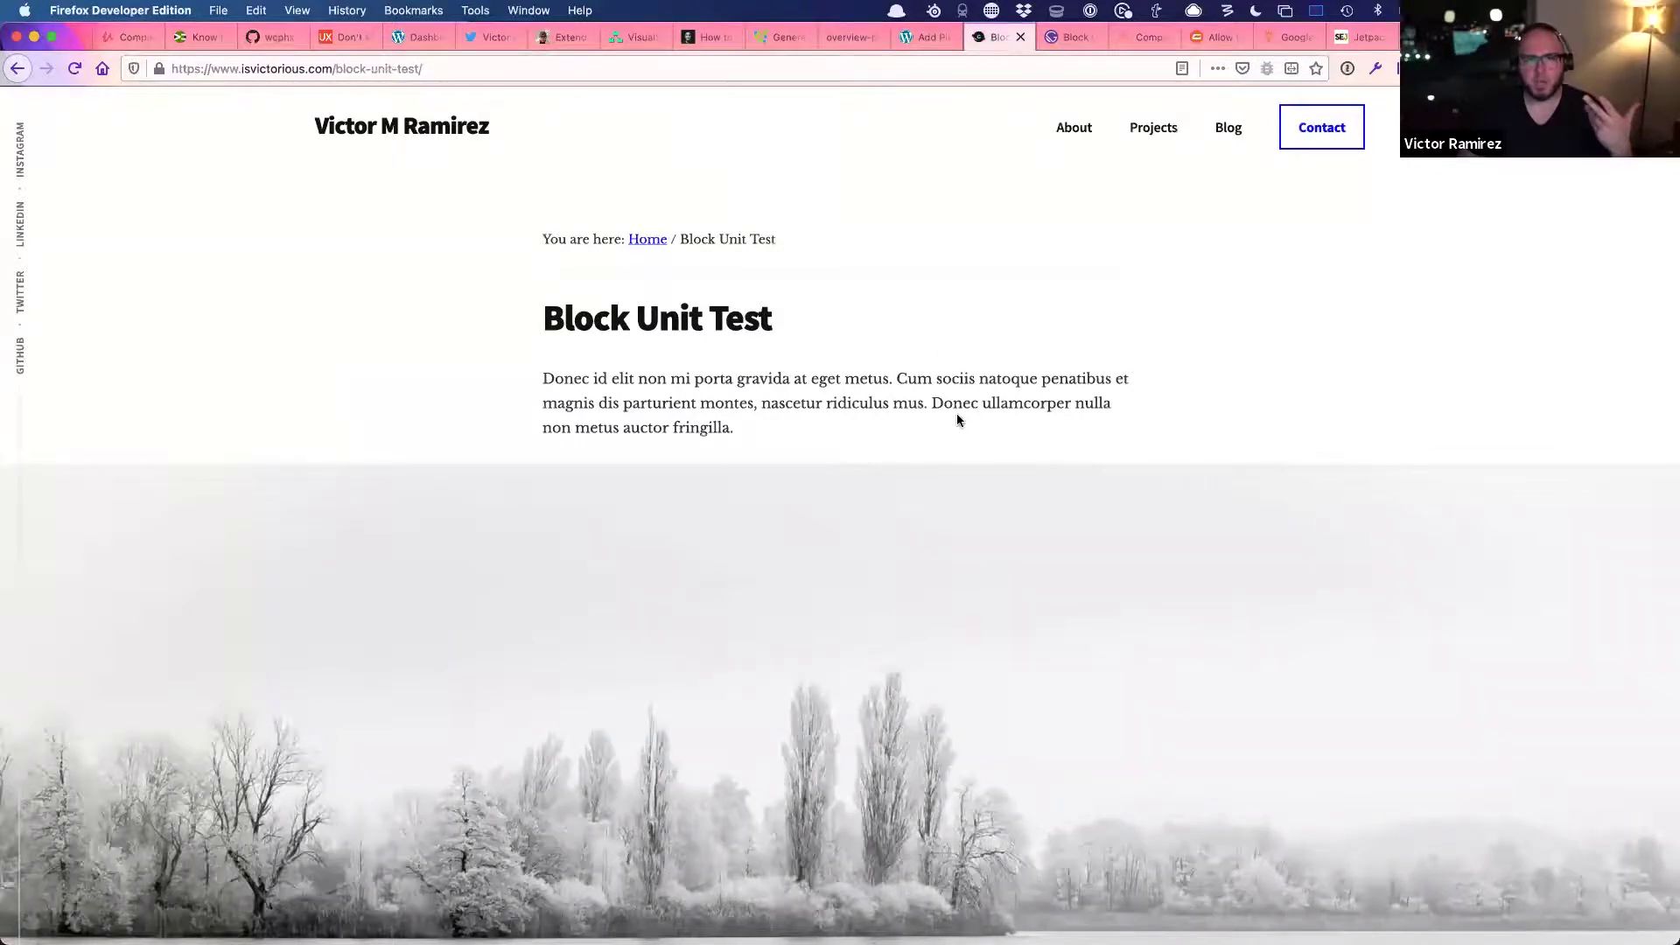
{"action": "scroll", "coordinate": [957, 413], "scroll_direction": "down", "scroll_amount": 20}
{"action": "scroll", "coordinate": [954, 420], "scroll_direction": "down", "scroll_amount": 7}
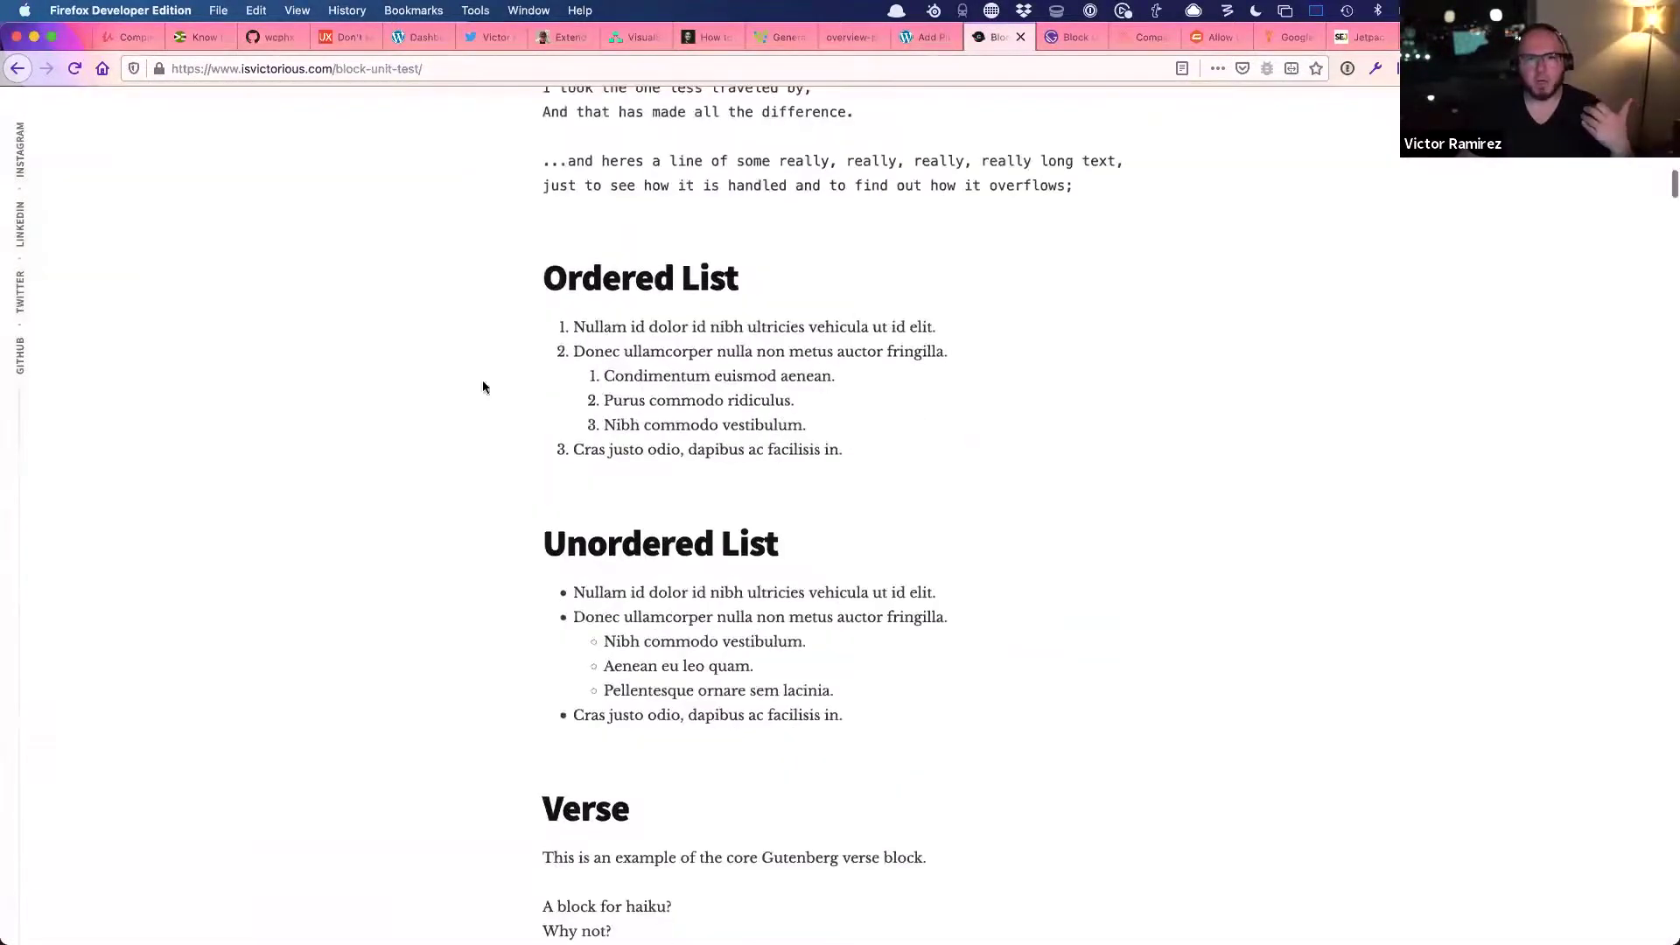
{"action": "scroll", "coordinate": [486, 389], "scroll_direction": "up", "scroll_amount": 7}
{"action": "scroll", "coordinate": [604, 210], "scroll_direction": "up", "scroll_amount": 6}
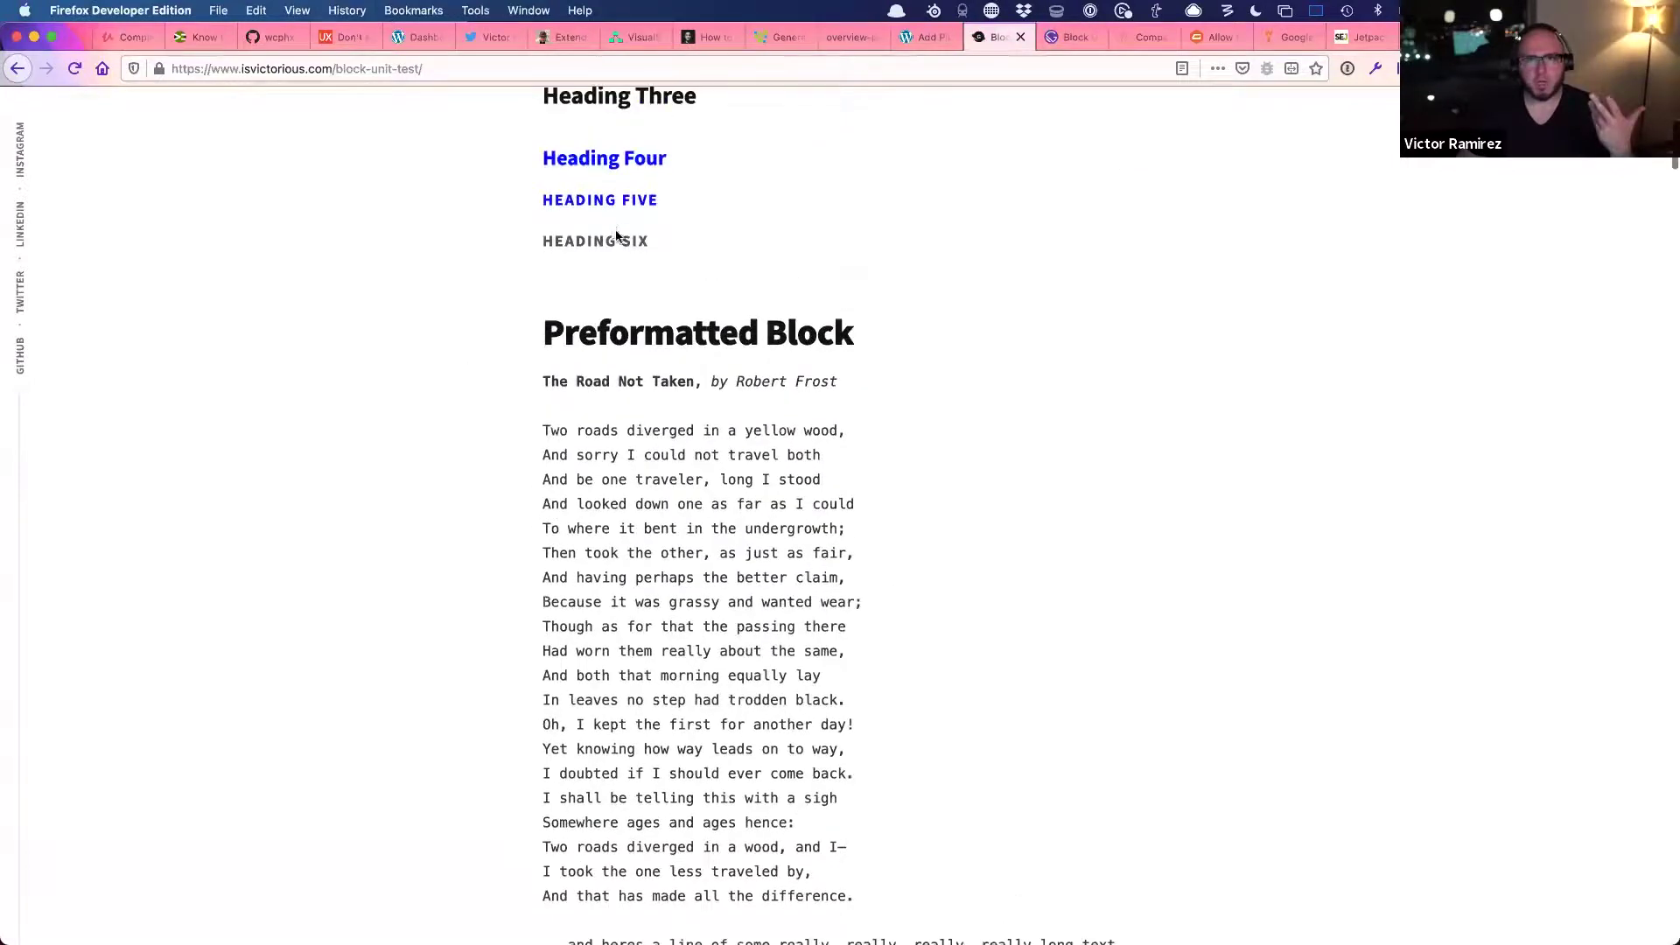
- Place the Dashboard tab beside the Block Unit Test tab, try opening local.wpnyc.com/block-unit-test, and go back to the Dashboard
{"action": "left_click_drag", "start_coordinate": [412, 37], "coordinate": [905, 58]}
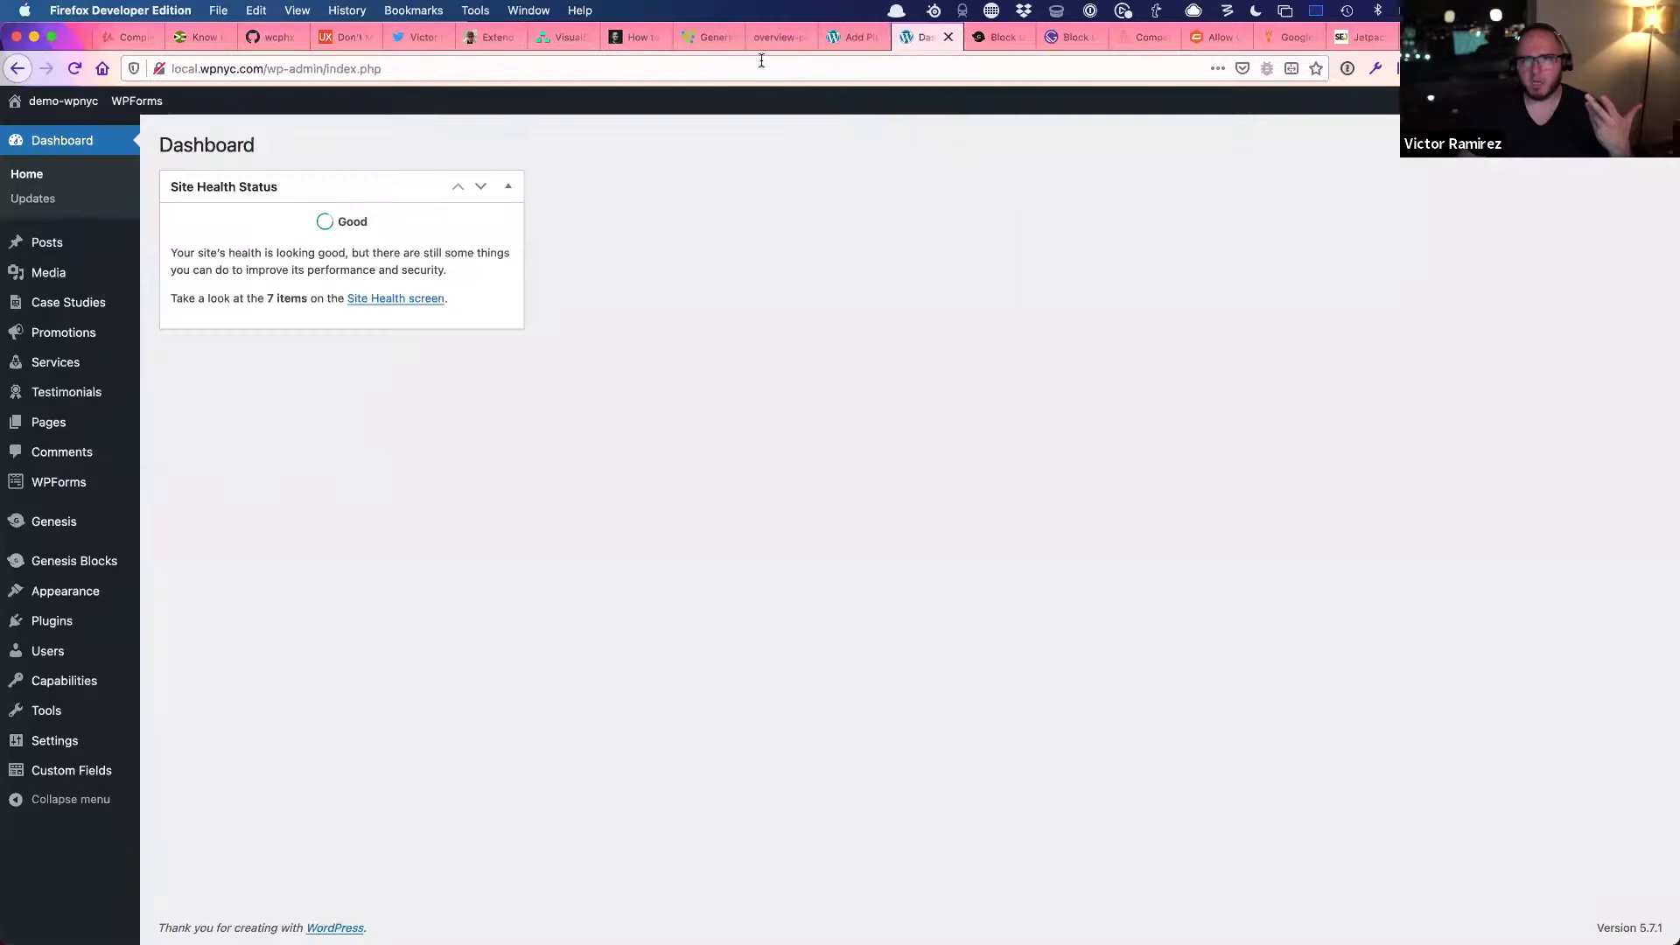
{"action": "left_click", "coordinate": [761, 61]}
{"action": "left_click_drag", "start_coordinate": [267, 68], "coordinate": [582, 131]}
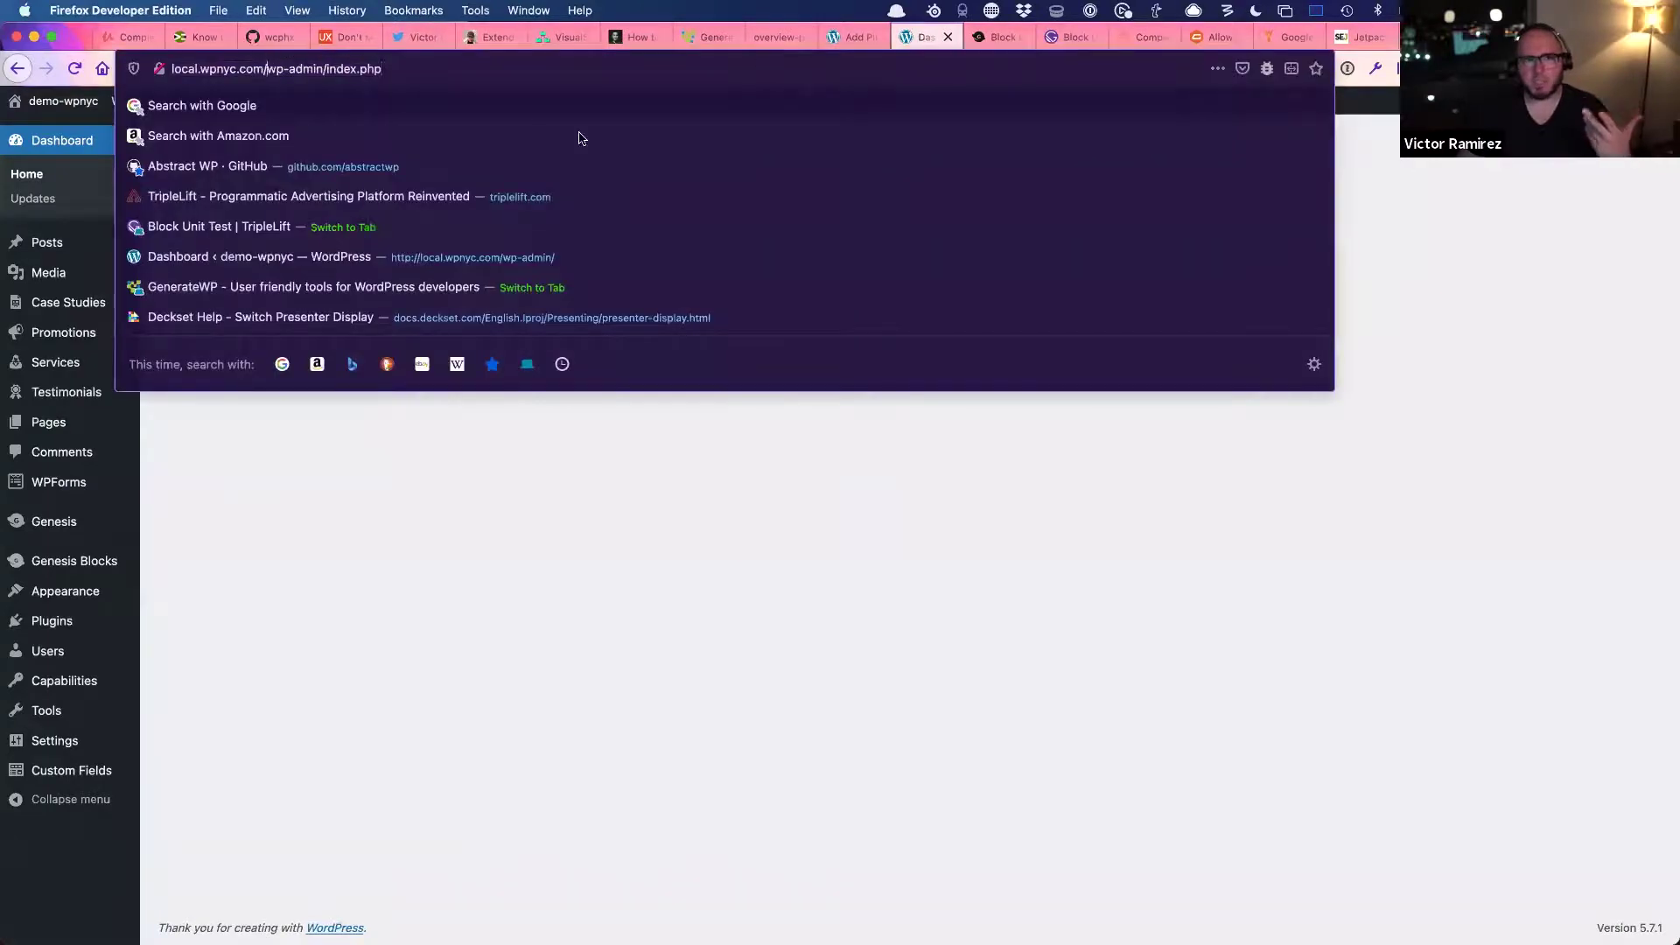
{"action": "type", "text": "block-unit-test"}
{"action": "key", "text": "Return"}
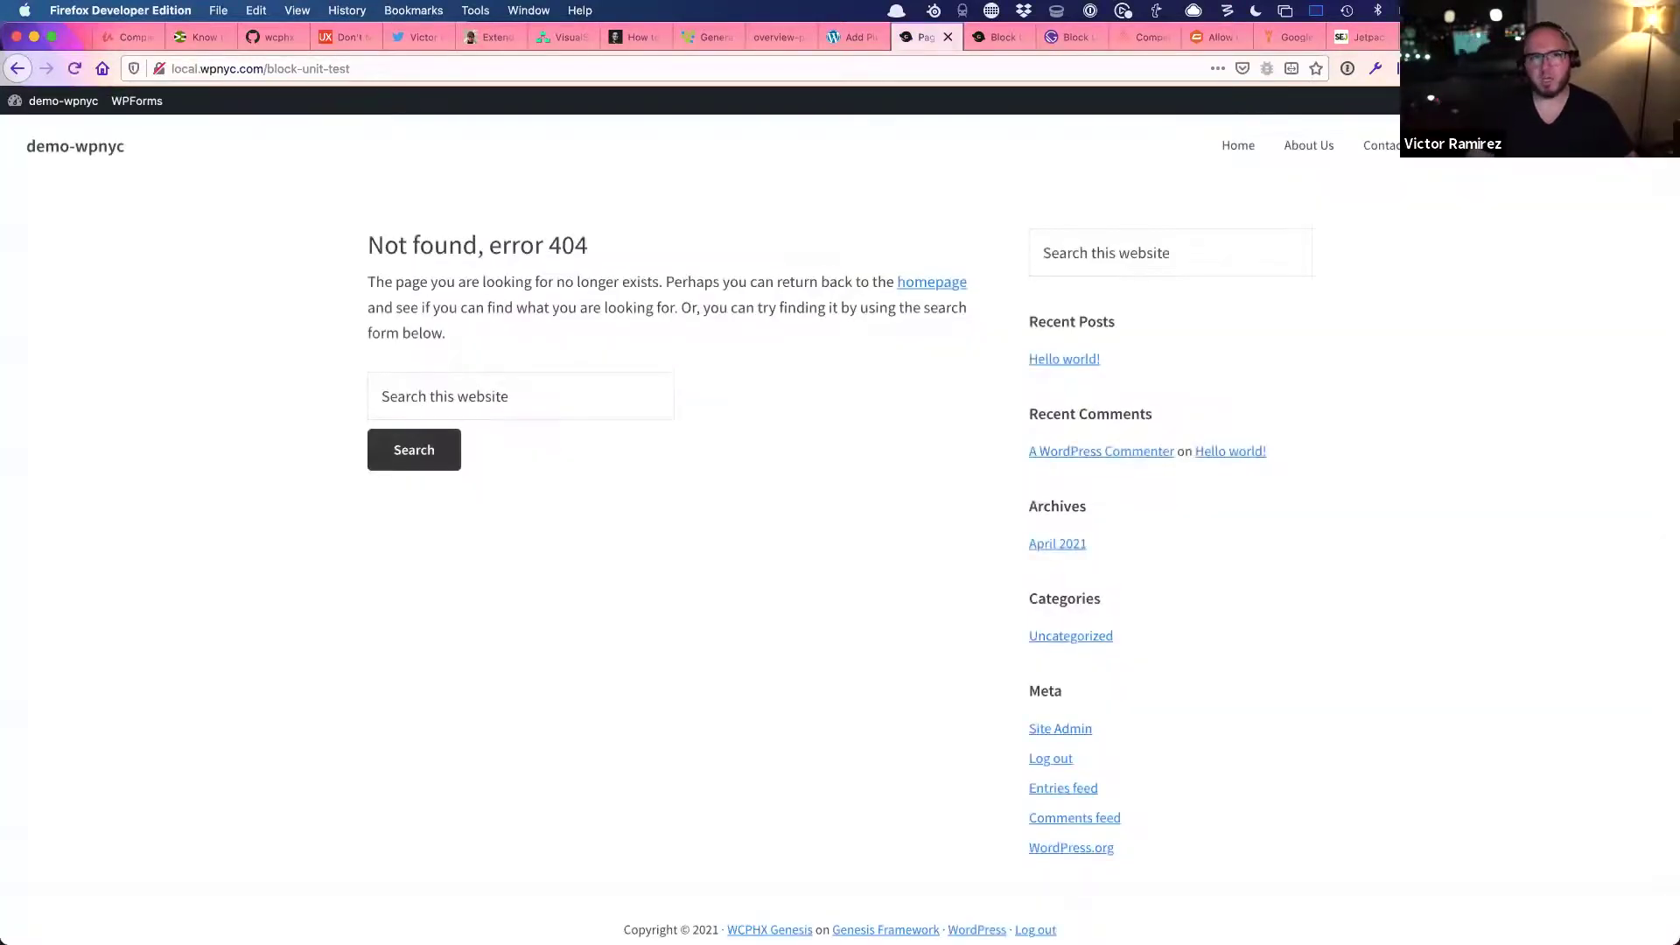
{"action": "left_click", "coordinate": [38, 131]}
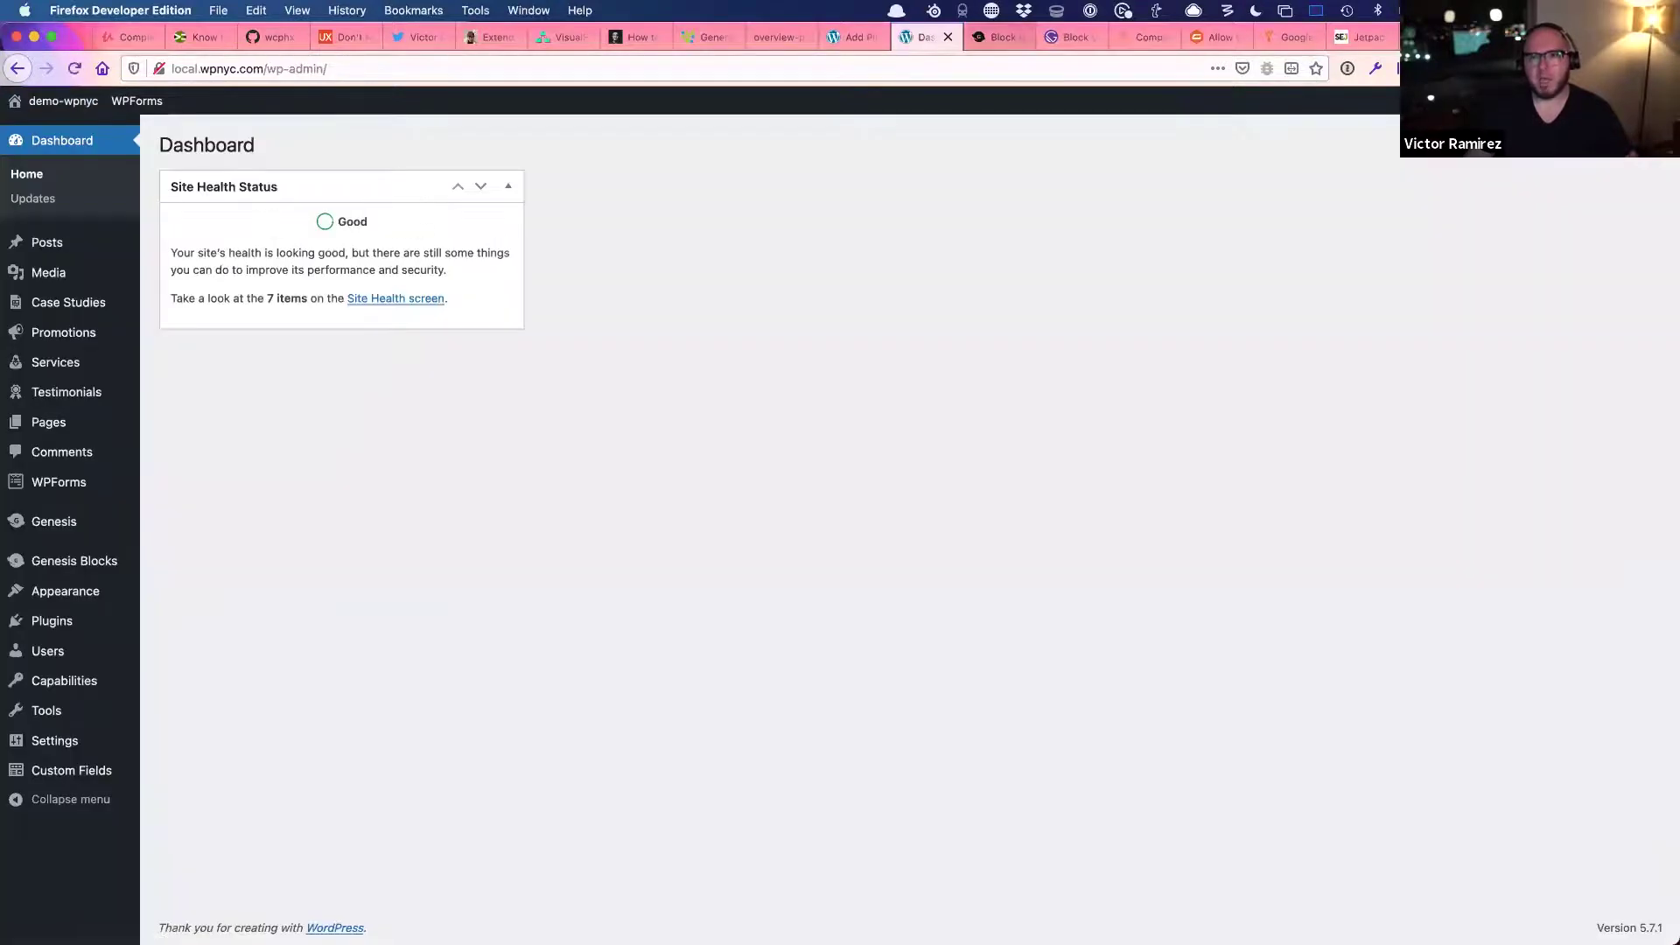
- Compare the personal site's Block Unit Test page with the TripleLift Gatsby version, examining its headings, columns, pull quotes and video blocks
{"action": "left_click", "coordinate": [997, 36]}
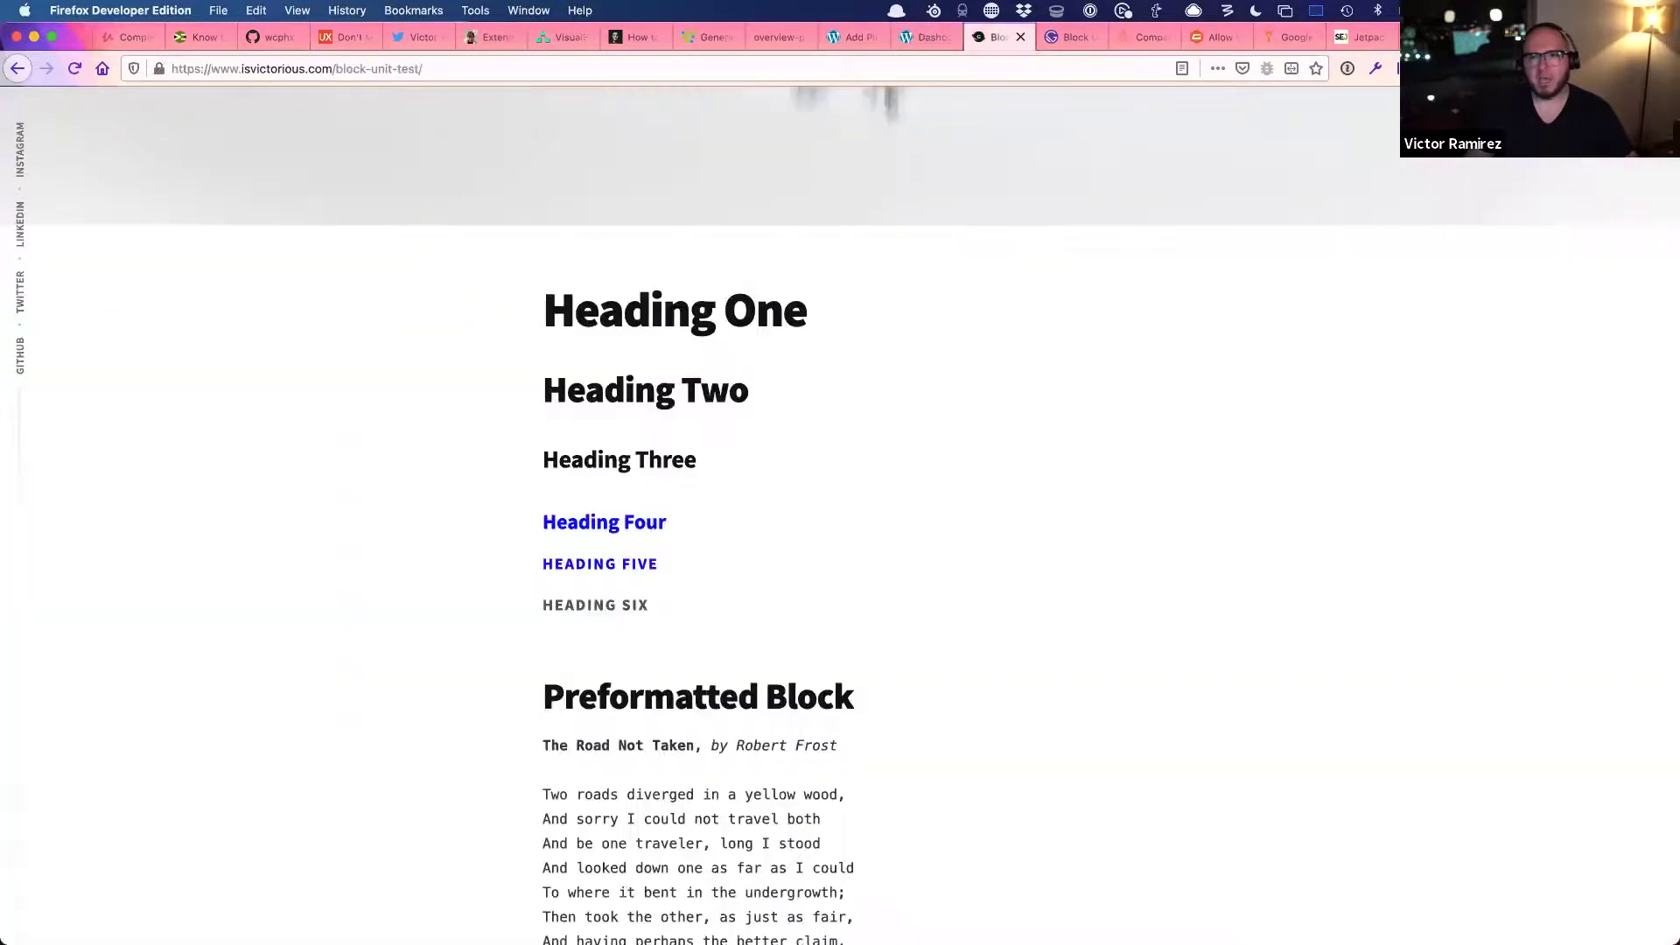
{"action": "scroll", "coordinate": [840, 514], "scroll_direction": "up", "scroll_amount": 12}
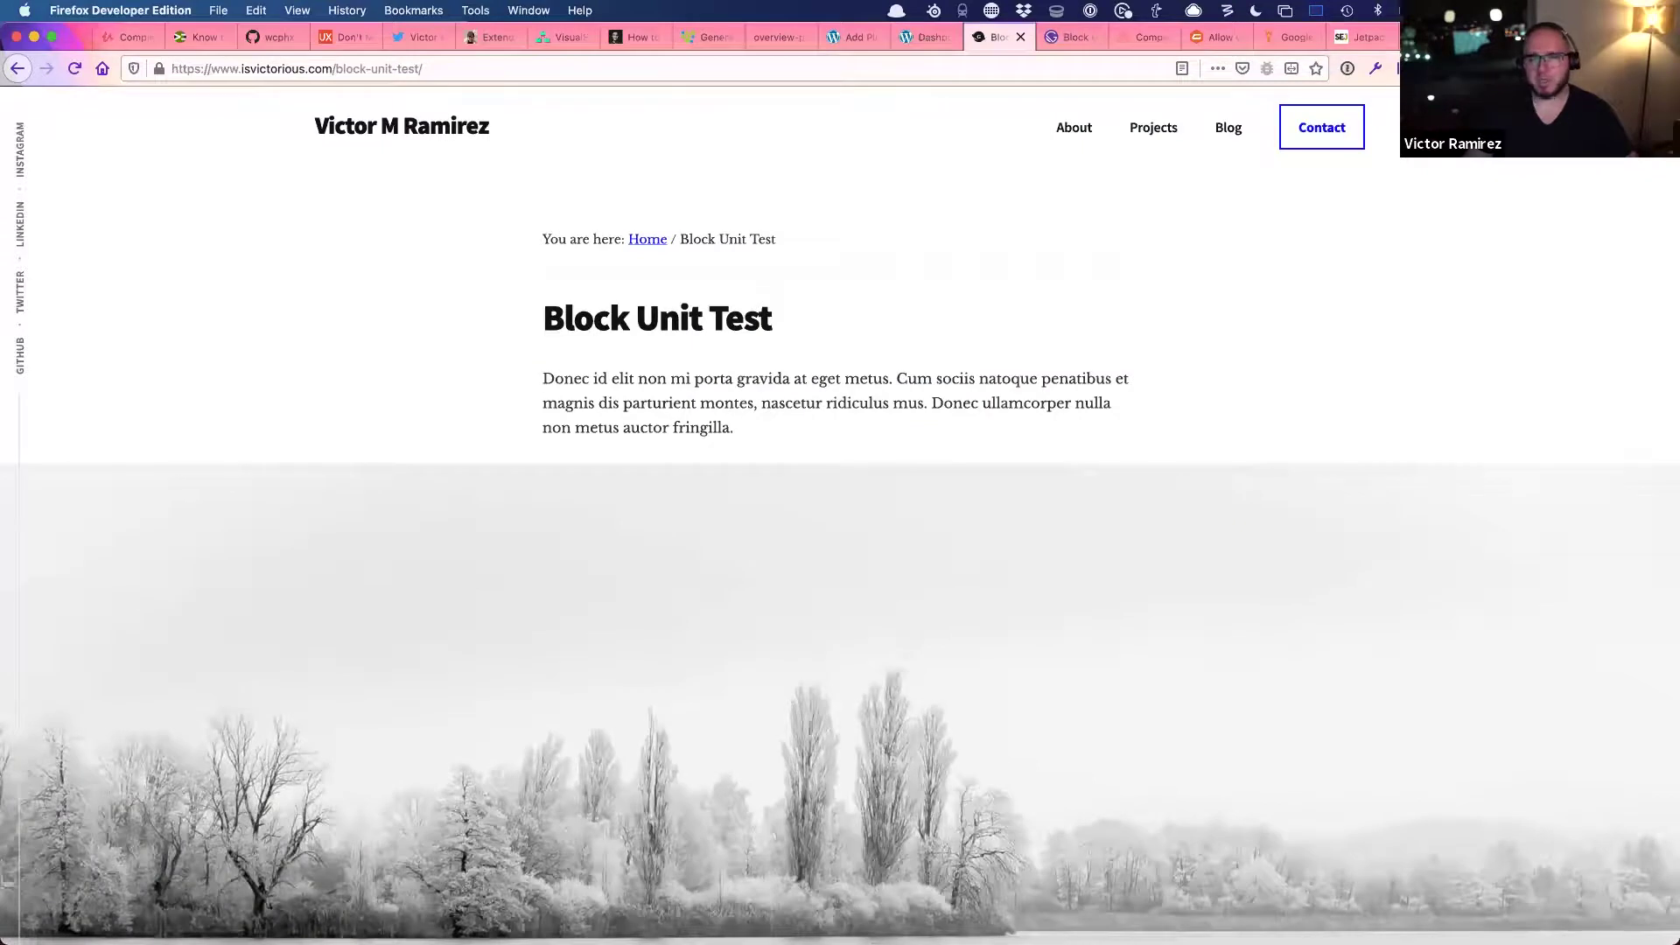
{"action": "left_click", "coordinate": [1073, 37]}
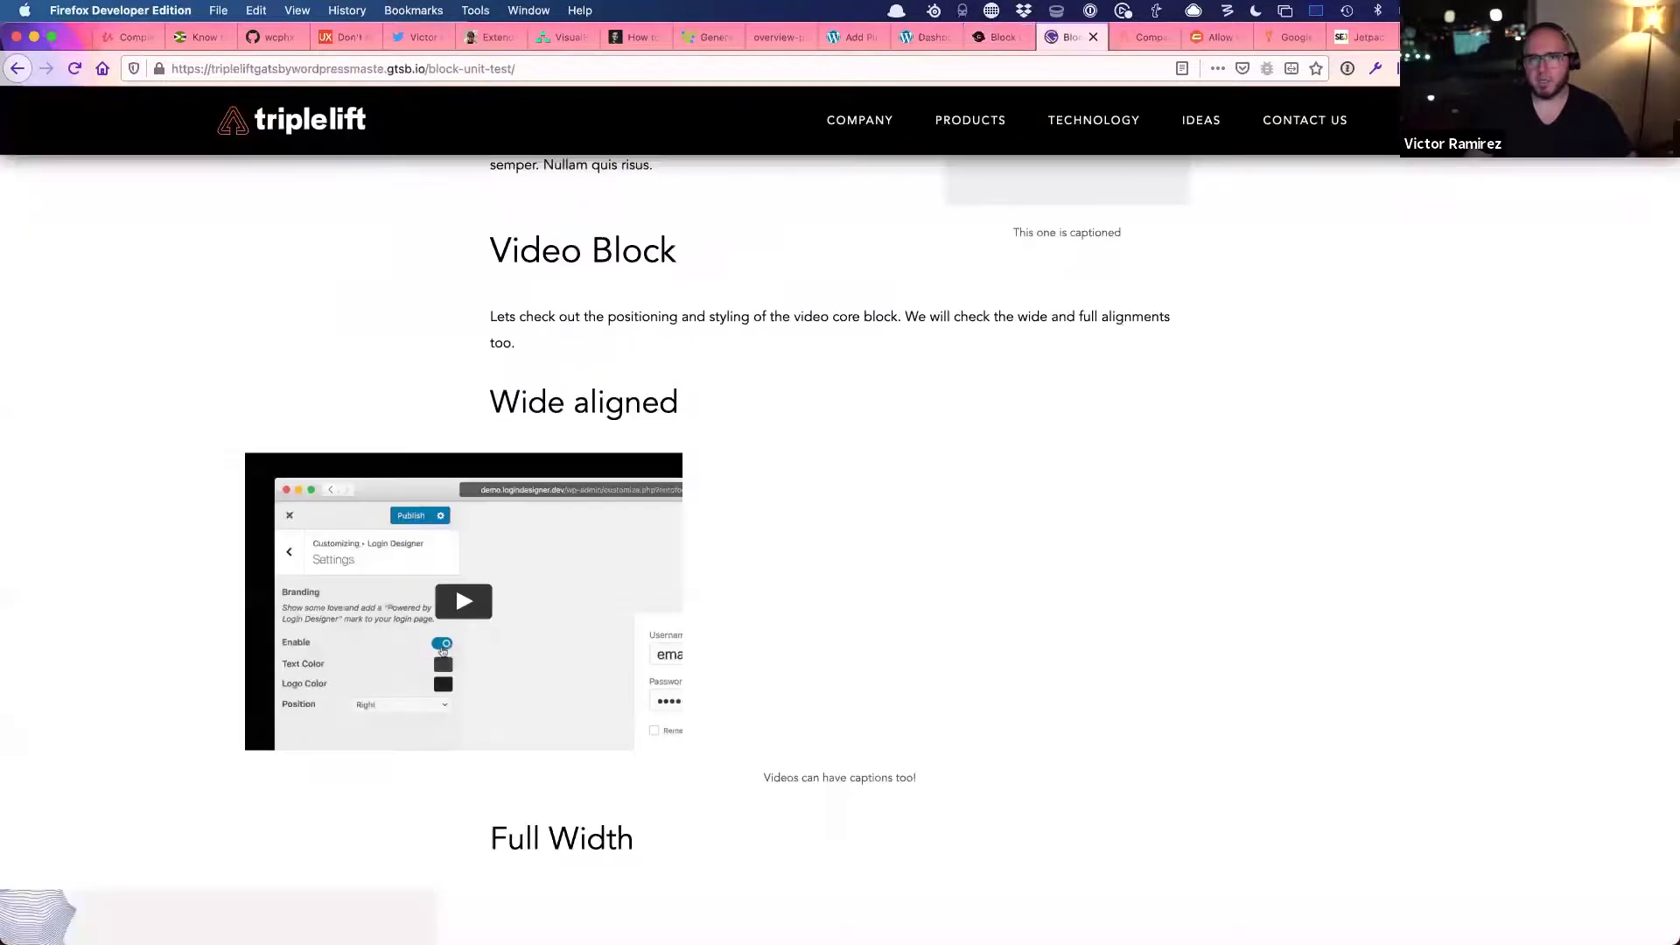
{"action": "key", "text": "super+l"}
{"action": "key", "text": "Return"}
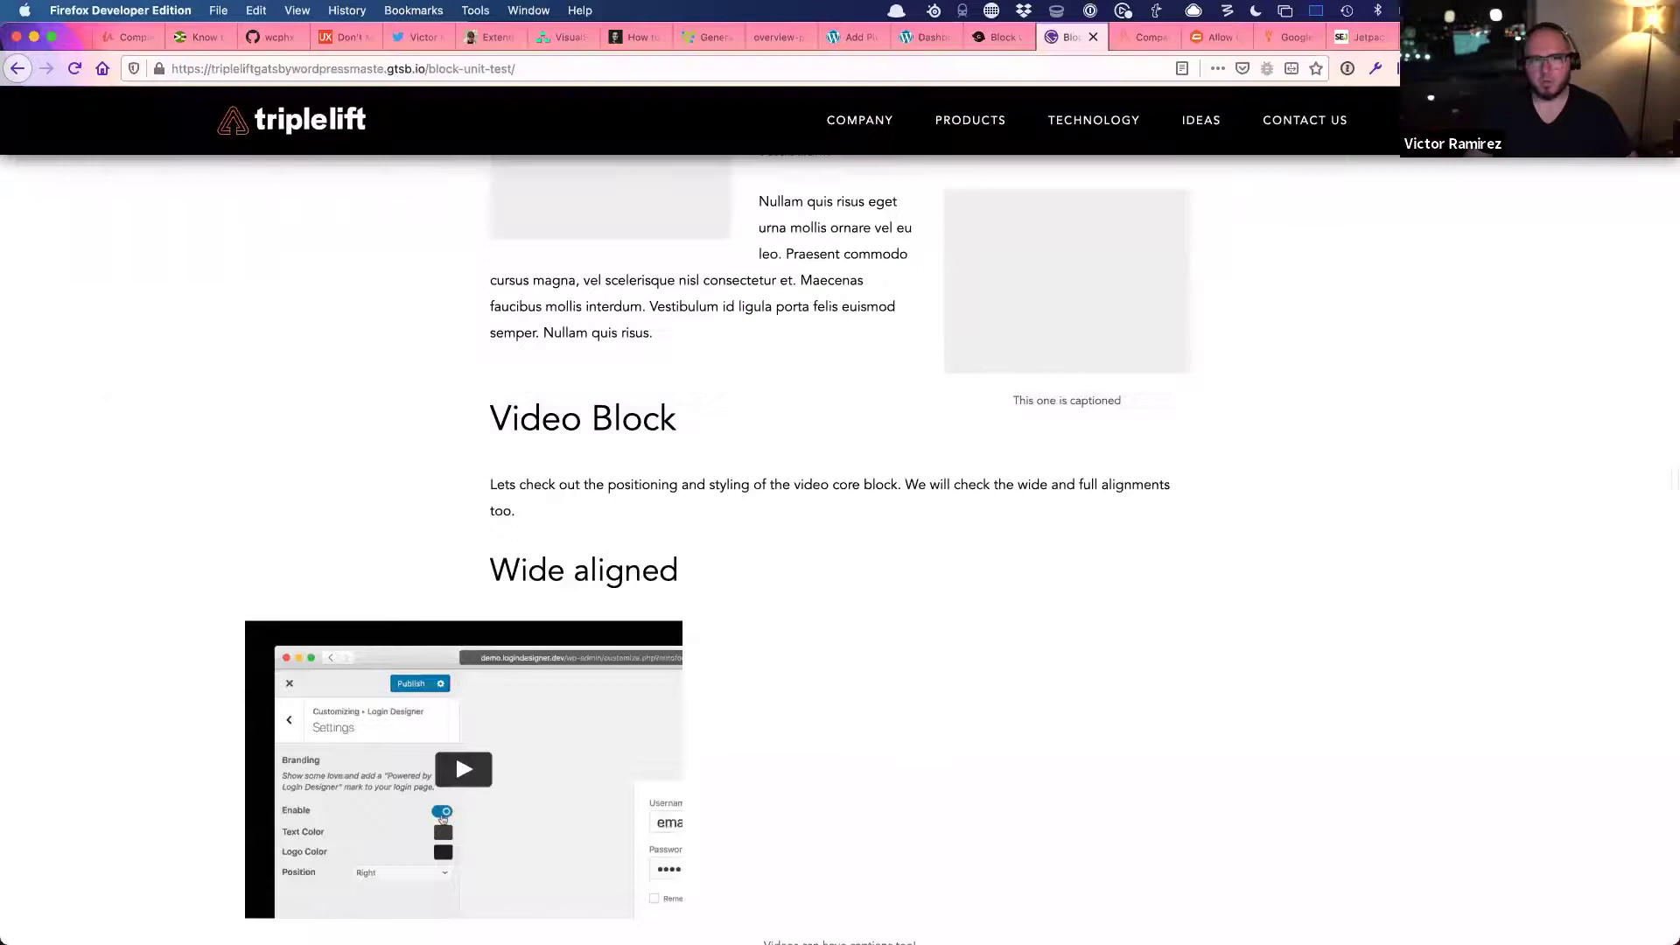
{"action": "scroll", "coordinate": [840, 543], "scroll_direction": "down", "scroll_amount": 20}
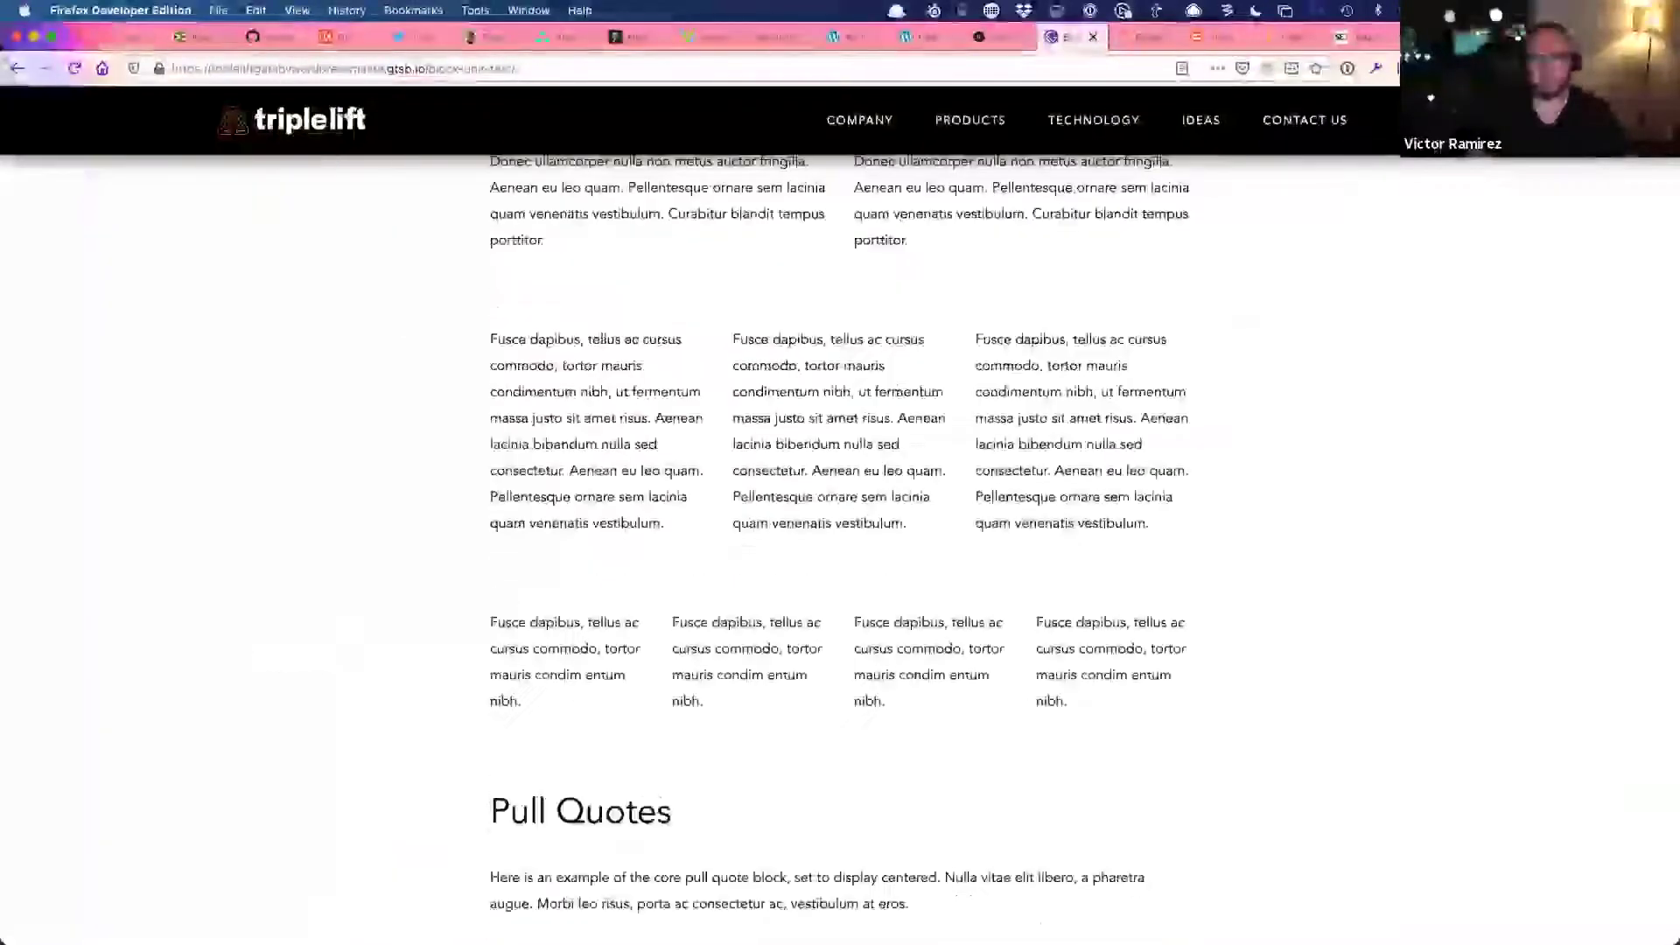
{"action": "scroll", "coordinate": [840, 542], "scroll_direction": "down", "scroll_amount": 20}
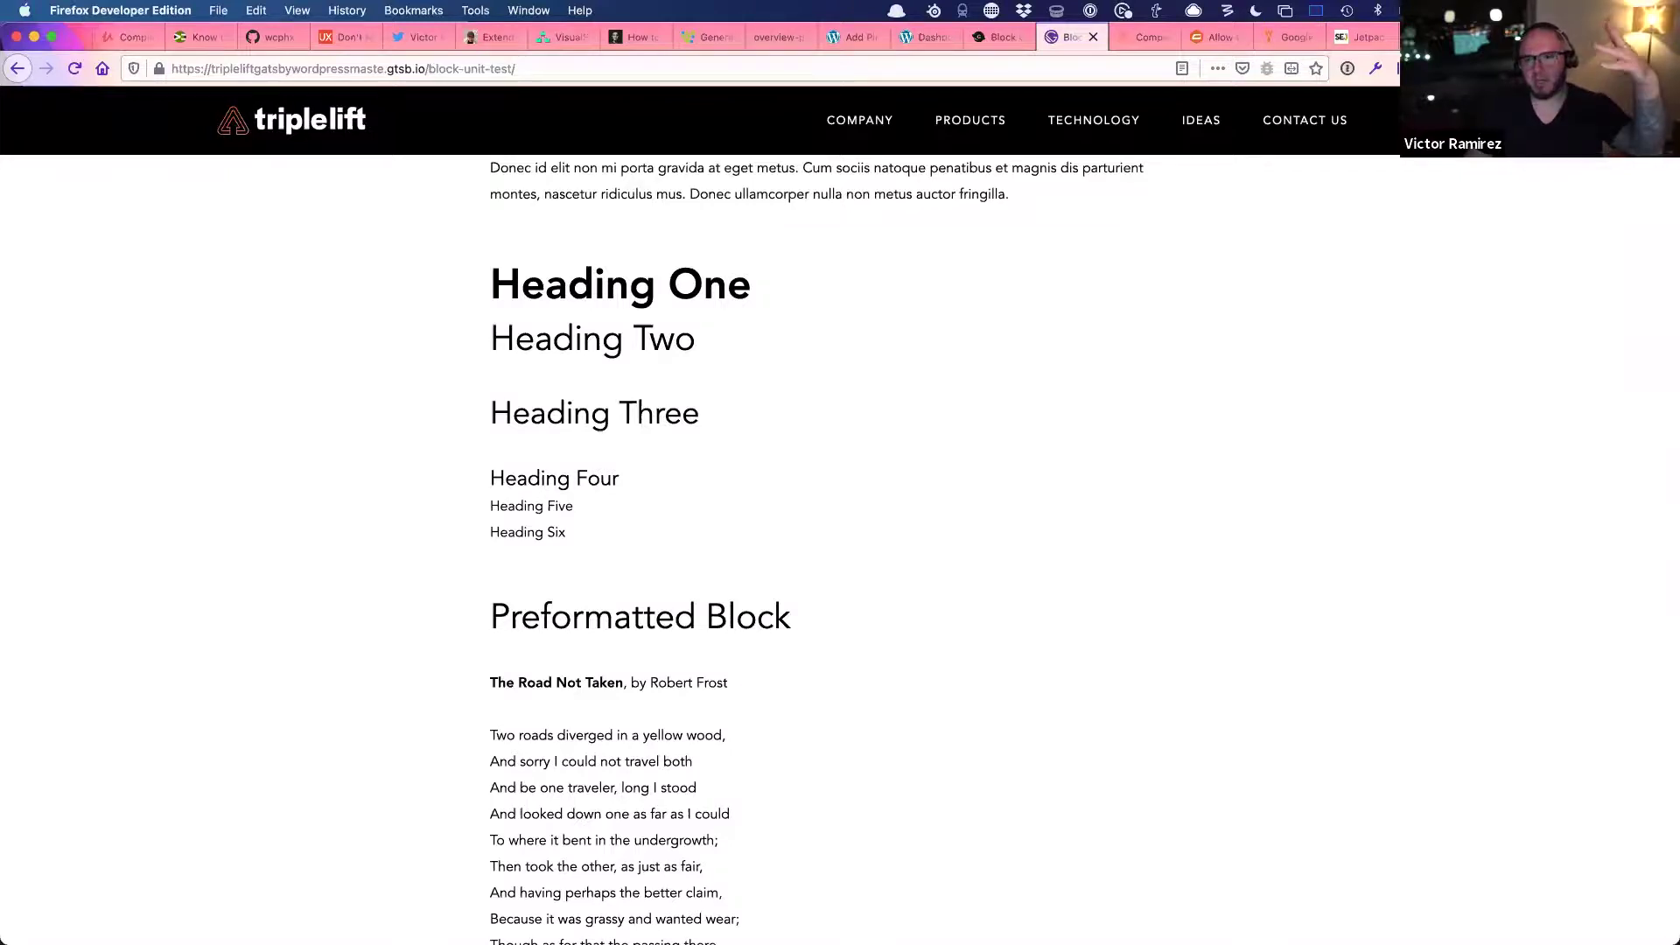
{"action": "scroll", "coordinate": [841, 525], "scroll_direction": "down", "scroll_amount": 7}
{"action": "scroll", "coordinate": [840, 525], "scroll_direction": "down", "scroll_amount": 7}
{"action": "scroll", "coordinate": [840, 525], "scroll_direction": "up", "scroll_amount": 14}
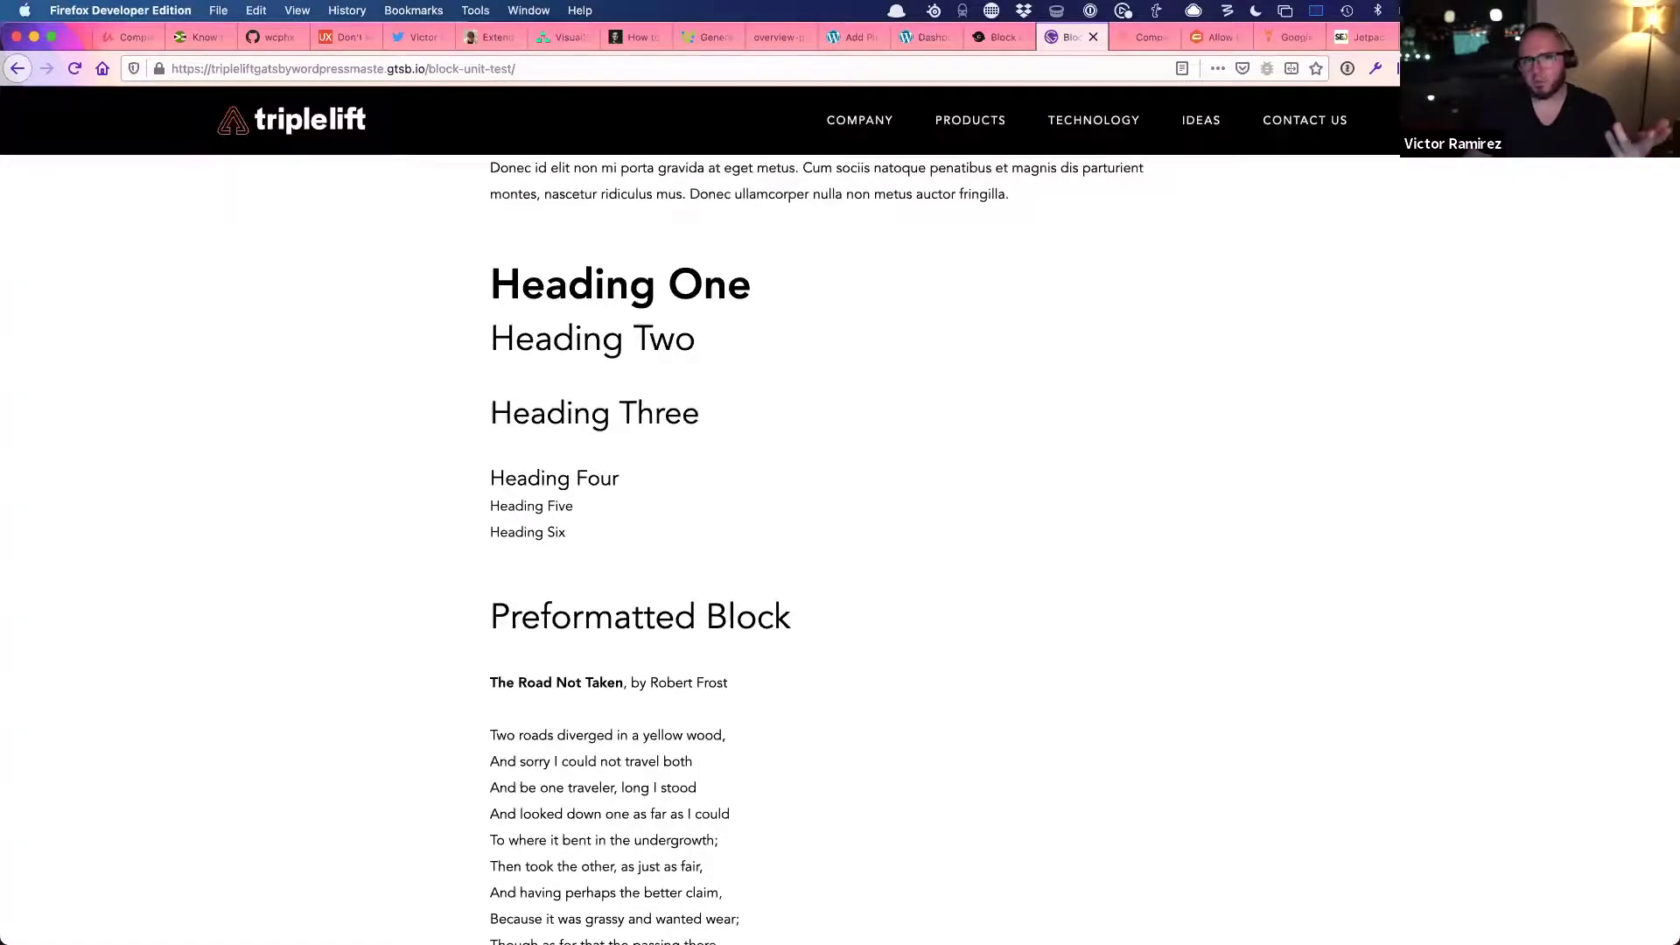
{"action": "key", "text": "super+l"}
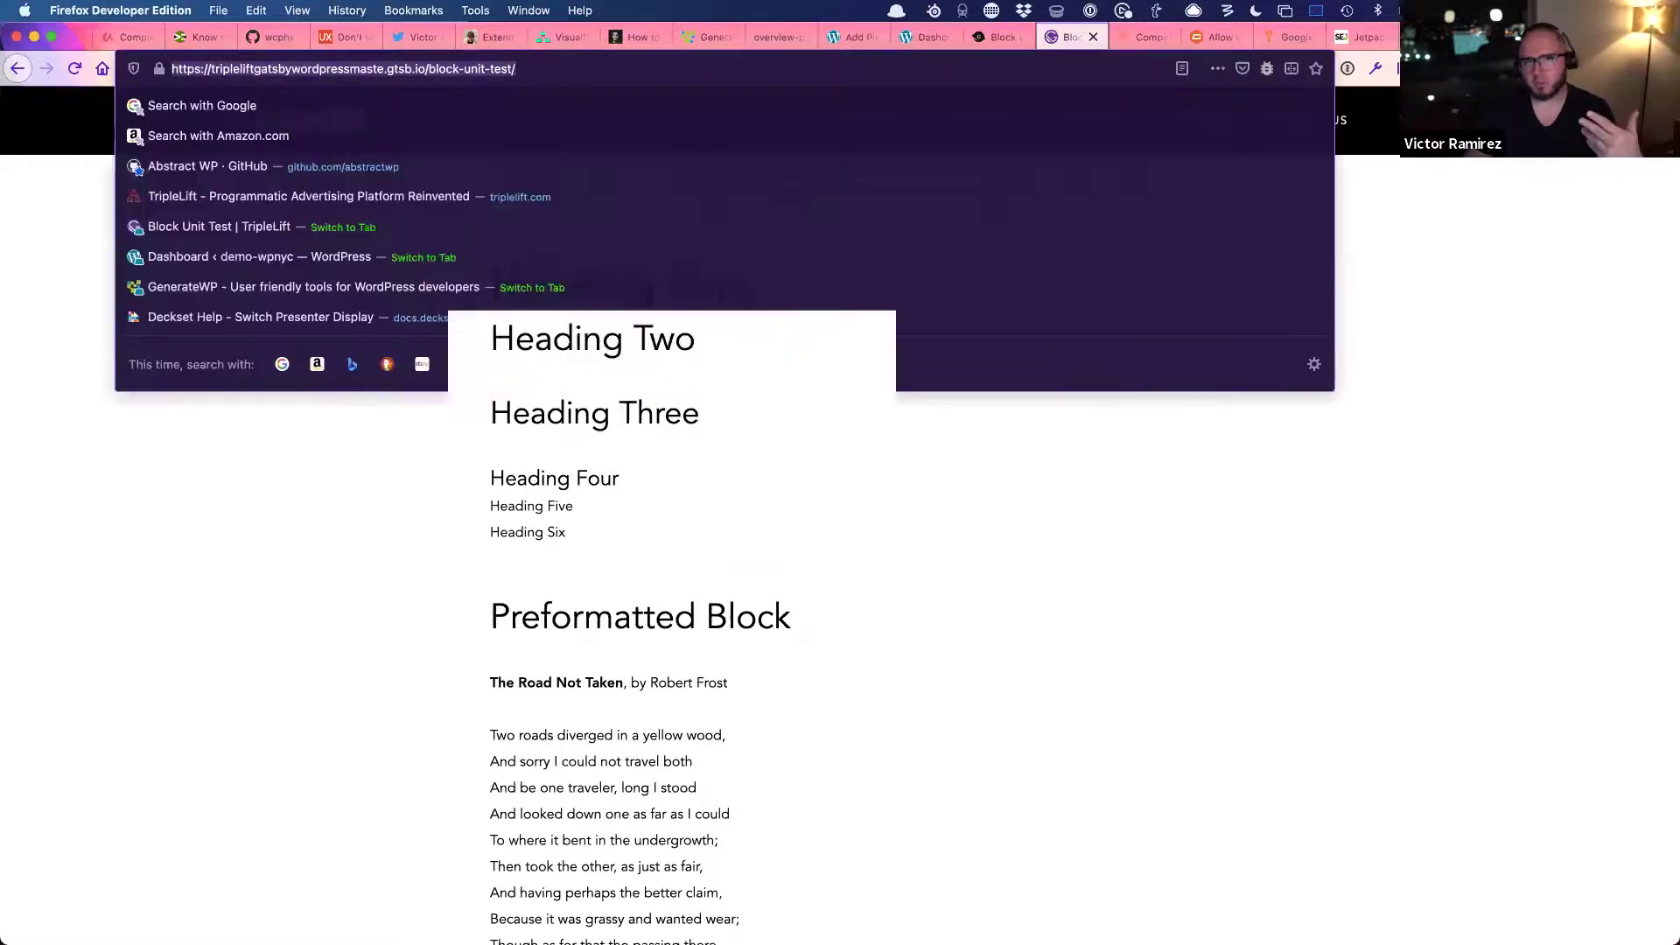
{"action": "key", "text": "Escape"}
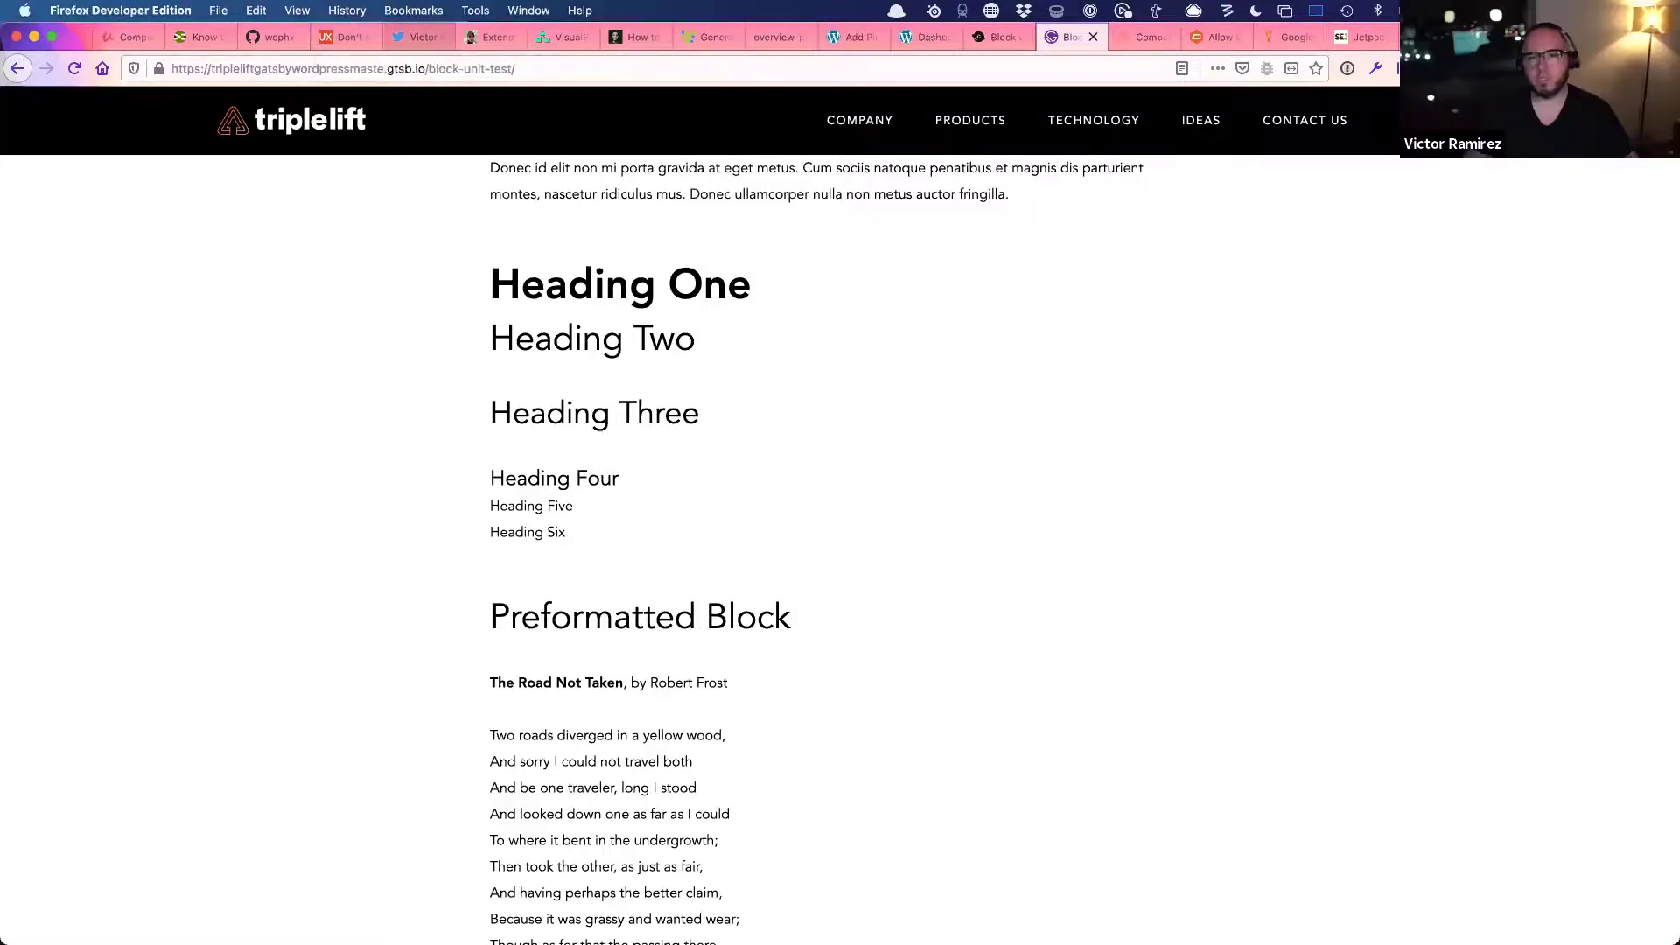
- Go through the Gutenberg customization Twitter thread down to the Level 3 tweet on building block patterns
{"action": "left_click", "coordinate": [418, 37]}
{"action": "scroll", "coordinate": [805, 503], "scroll_direction": "down", "scroll_amount": 4}
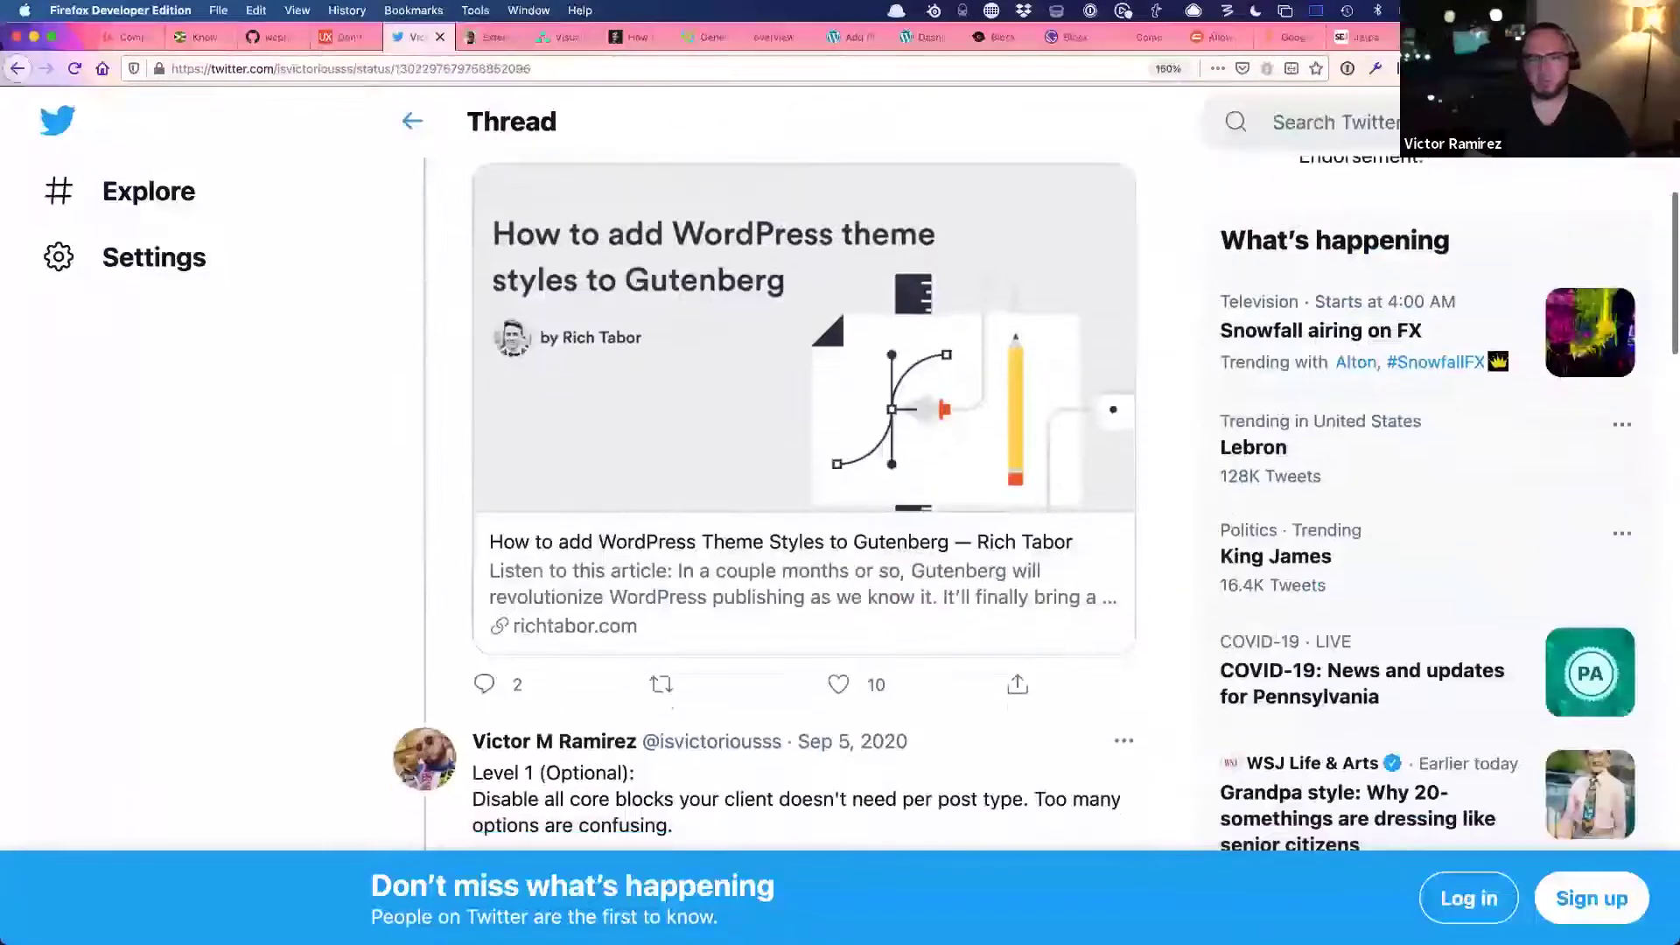
{"action": "scroll", "coordinate": [805, 503], "scroll_direction": "down", "scroll_amount": 5}
{"action": "scroll", "coordinate": [805, 503], "scroll_direction": "down", "scroll_amount": 8}
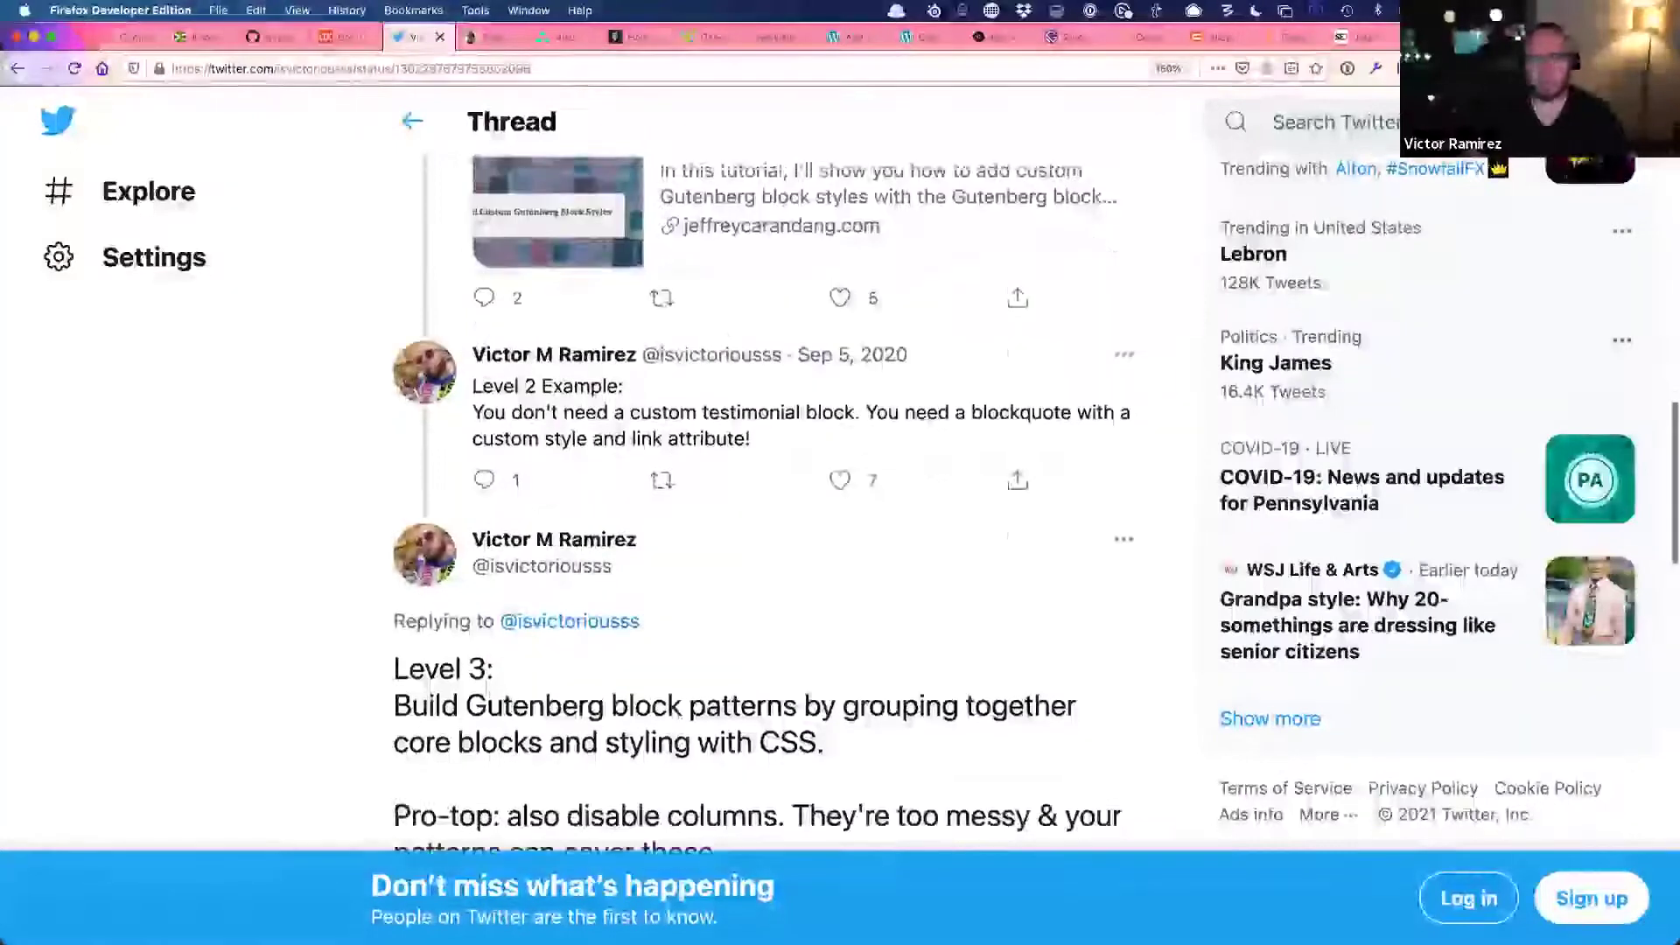
{"action": "scroll", "coordinate": [805, 503], "scroll_direction": "down", "scroll_amount": 1}
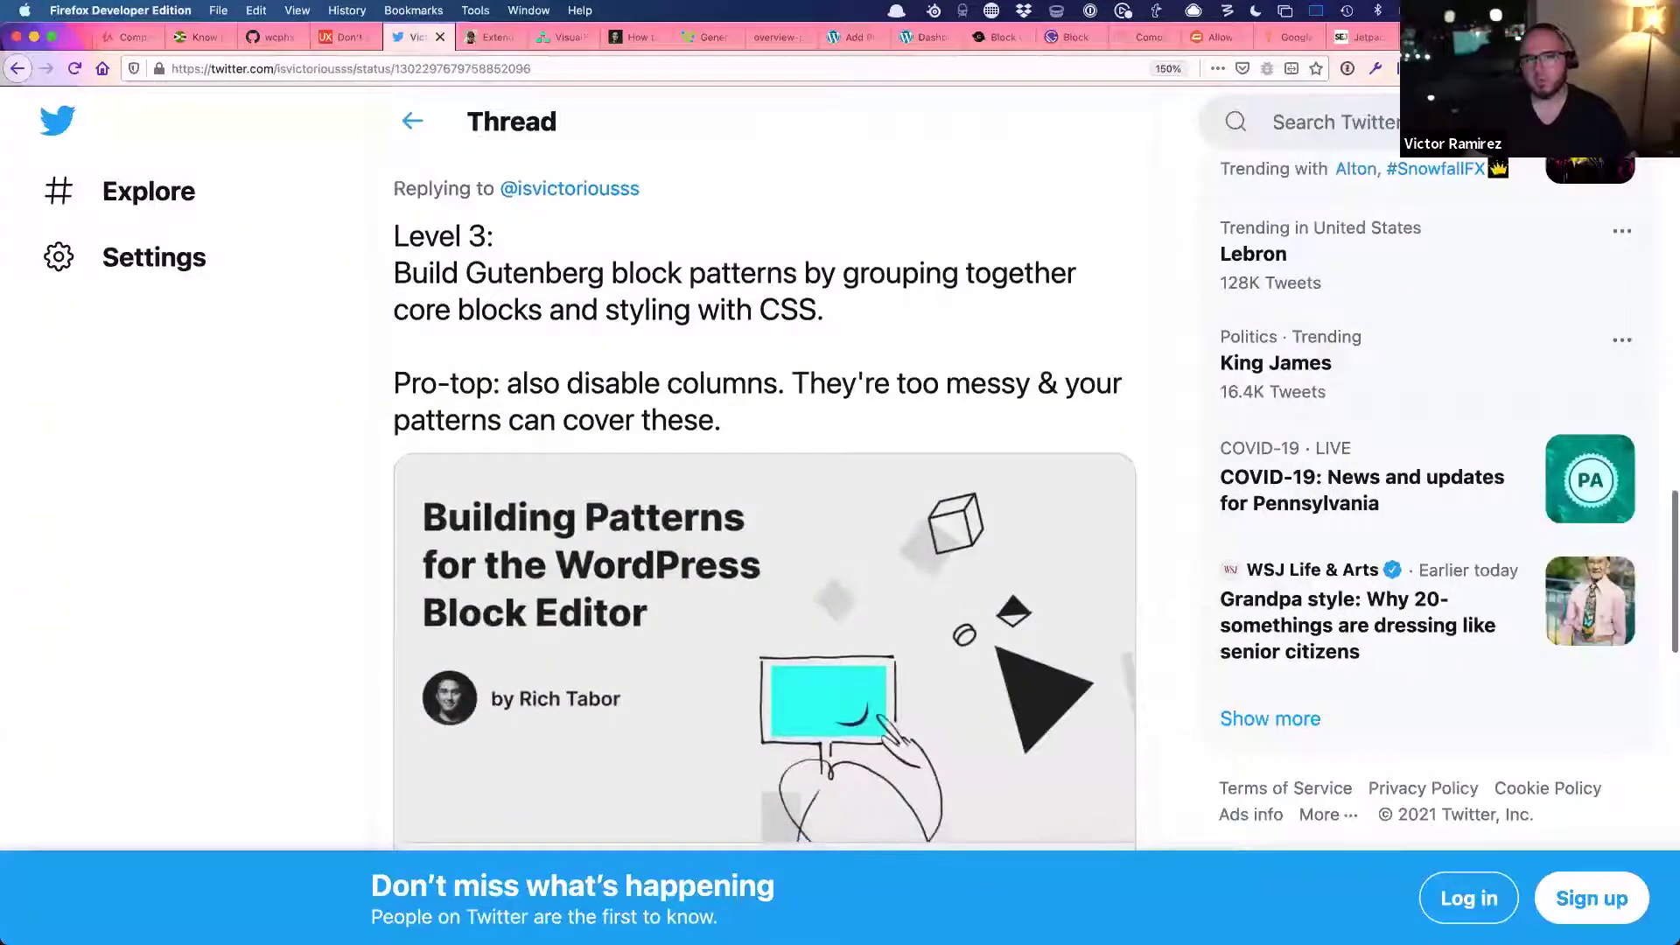
{"action": "scroll", "coordinate": [805, 503], "scroll_direction": "down", "scroll_amount": 1}
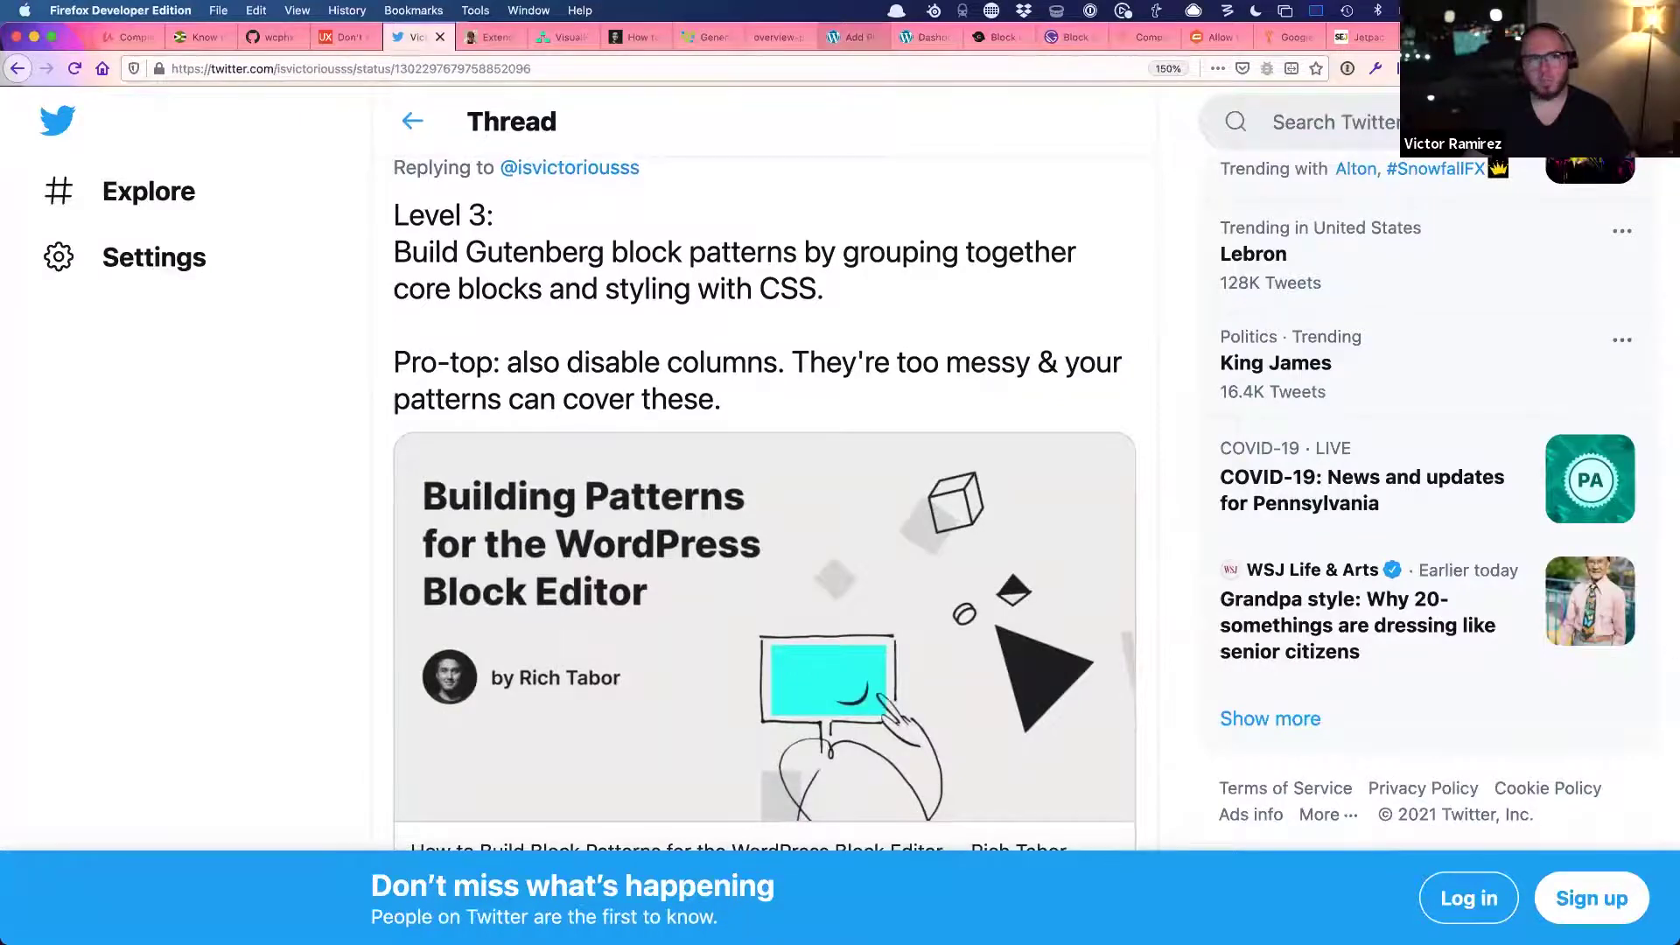
- Start a new page in the local WordPress site and insert a Cover block as its first block
{"action": "left_click", "coordinate": [850, 37]}
{"action": "left_click", "coordinate": [48, 360]}
{"action": "left_click", "coordinate": [34, 417]}
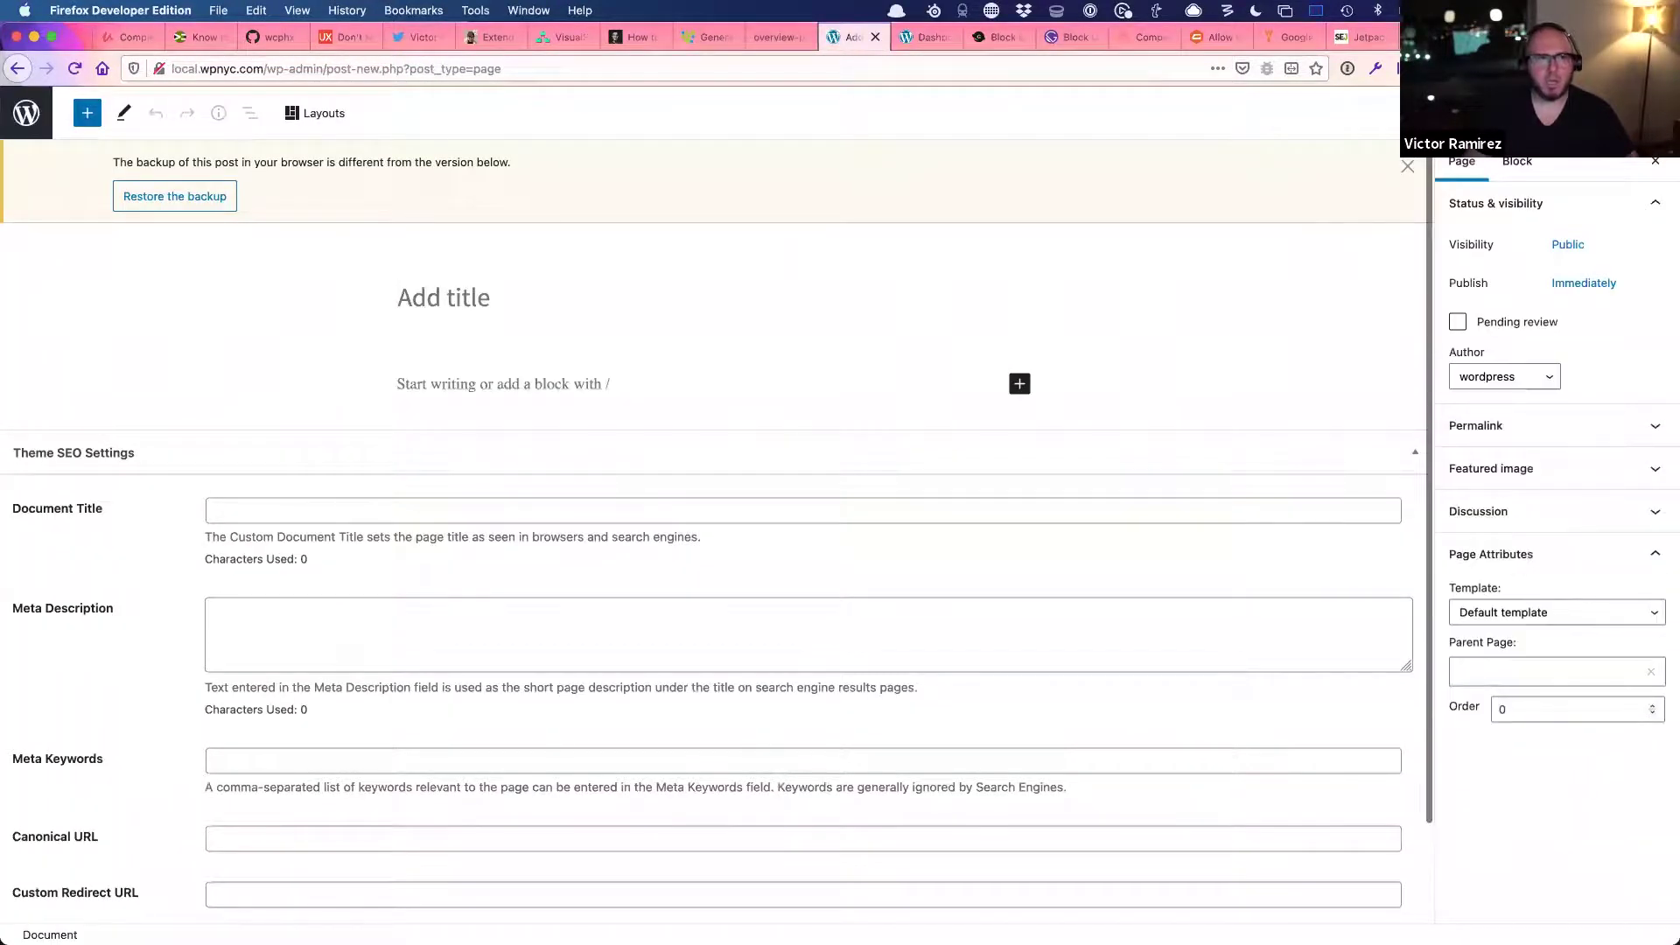
{"action": "left_click", "coordinate": [87, 112]}
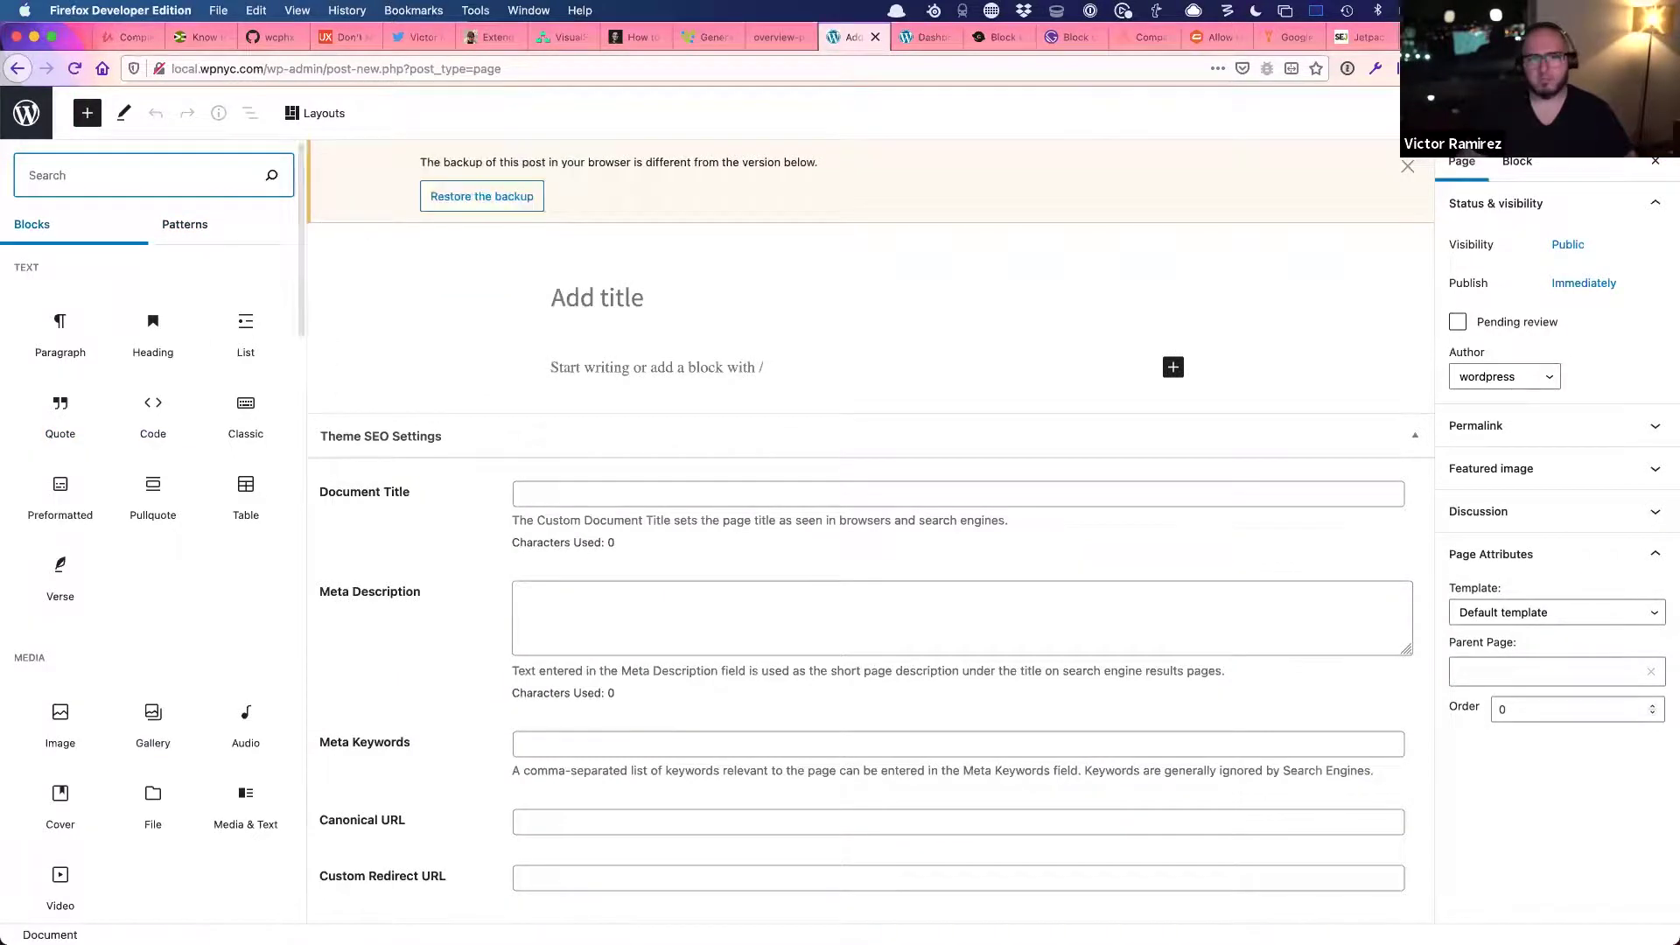
{"action": "left_click", "coordinate": [60, 333]}
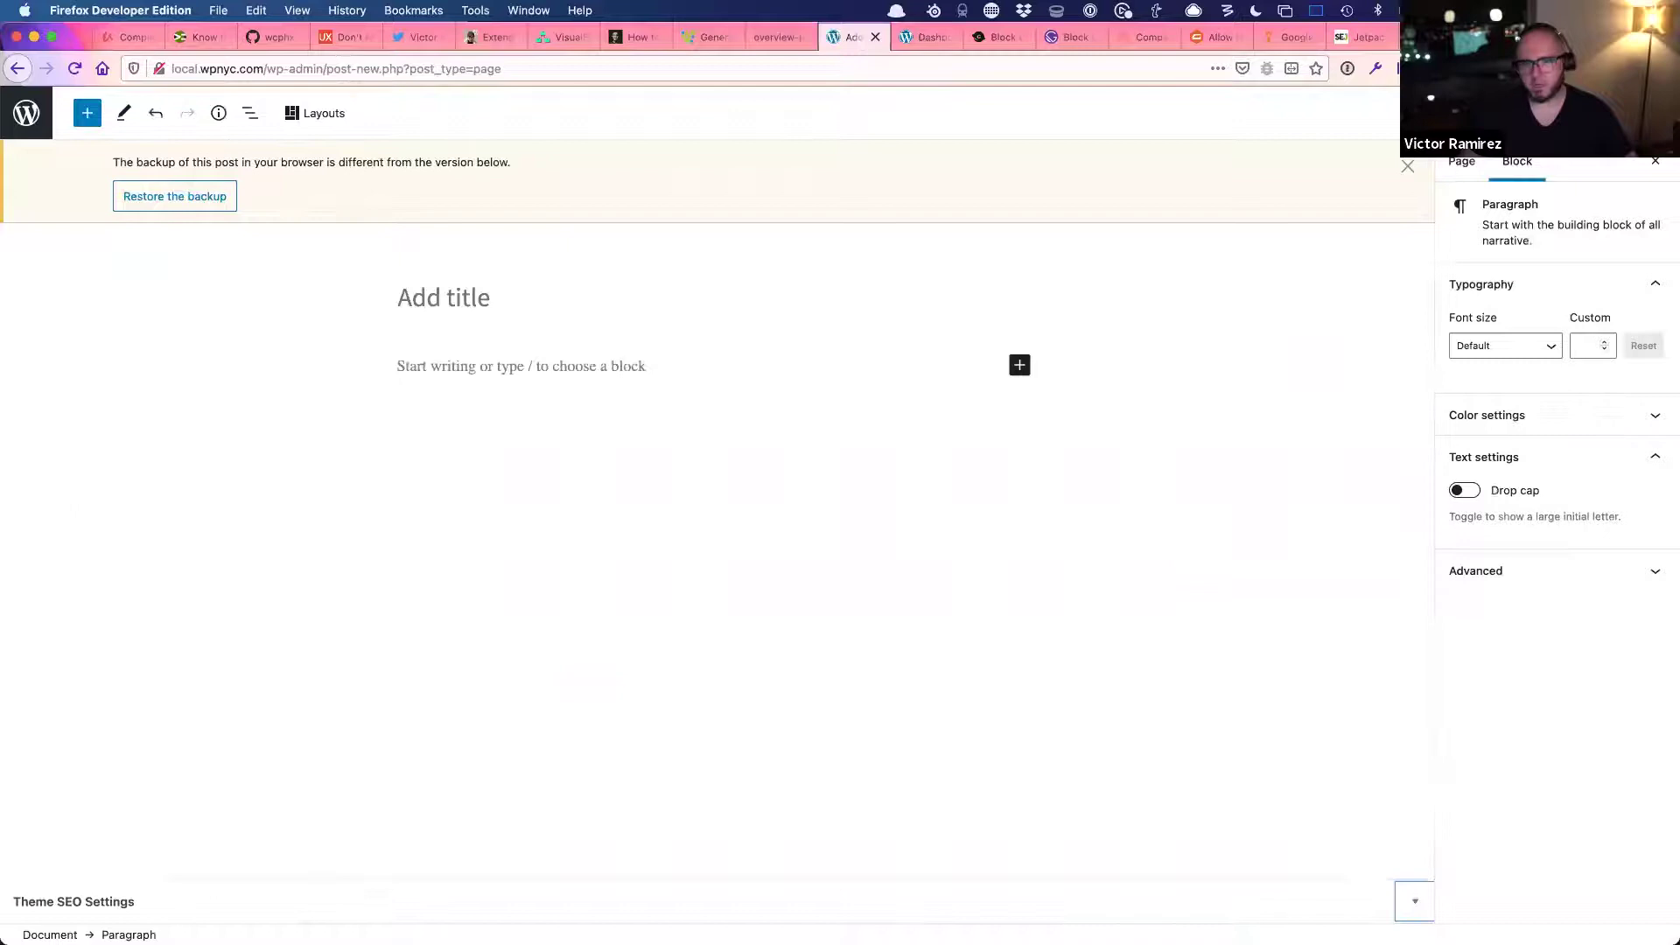
{"action": "type", "text": "/cov"}
{"action": "key", "text": "Return"}
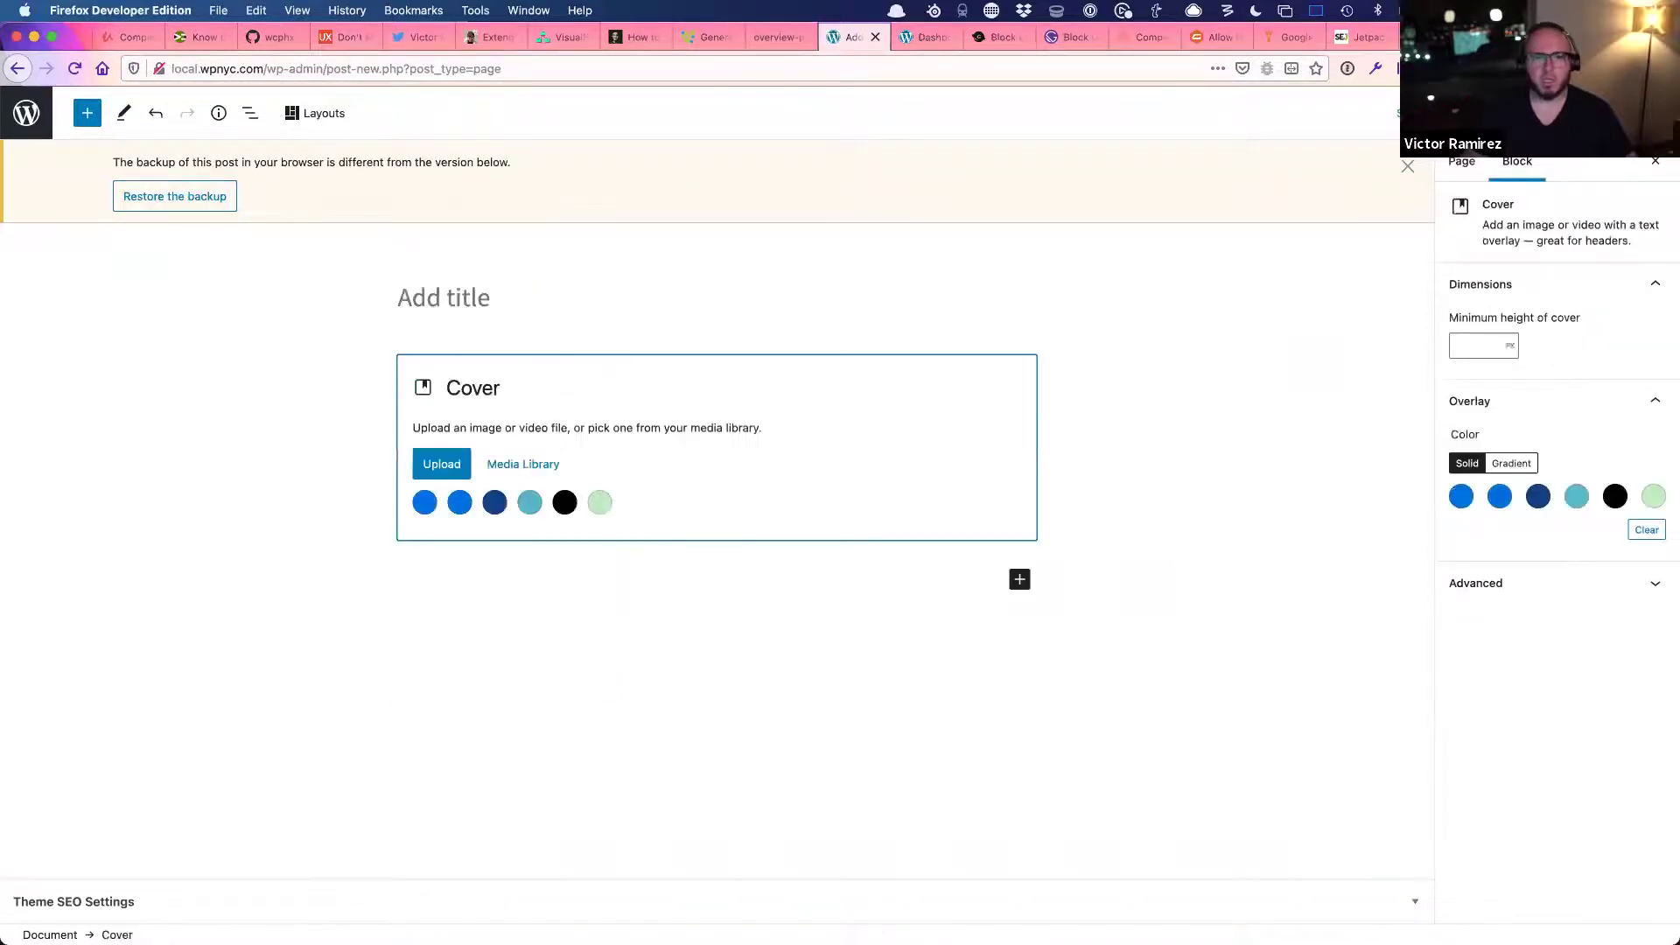
- Use the puppy photo from the media library as the cover's background and set the block to full width
{"action": "left_click", "coordinate": [523, 463]}
{"action": "left_click", "coordinate": [101, 319]}
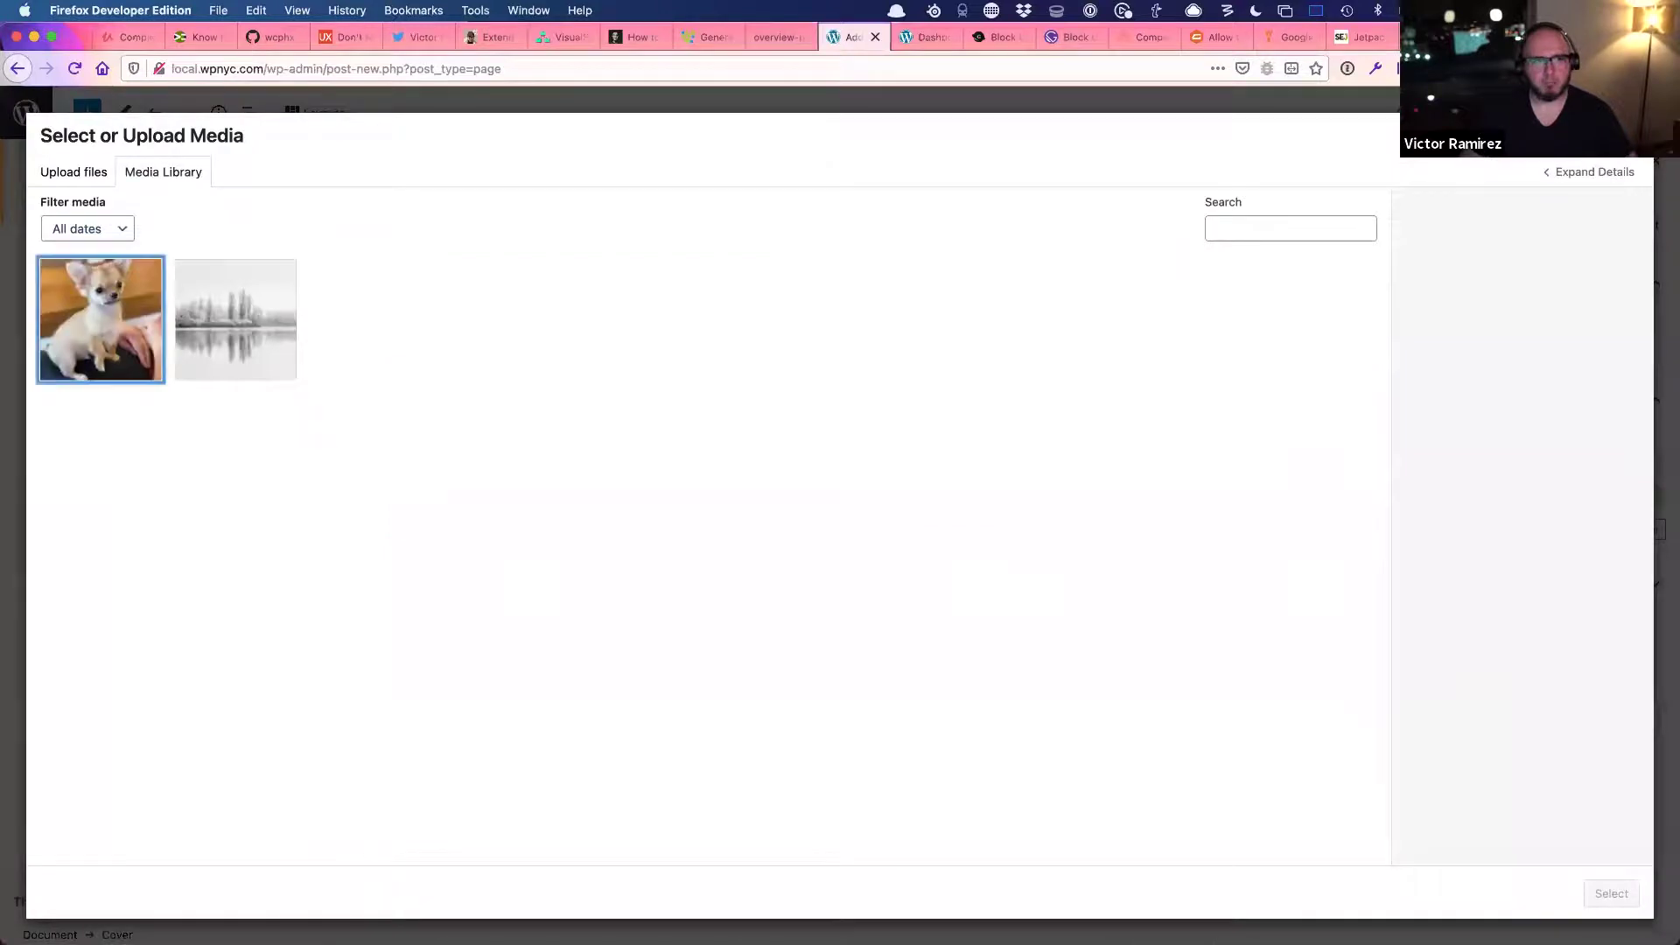
{"action": "key", "text": "Return"}
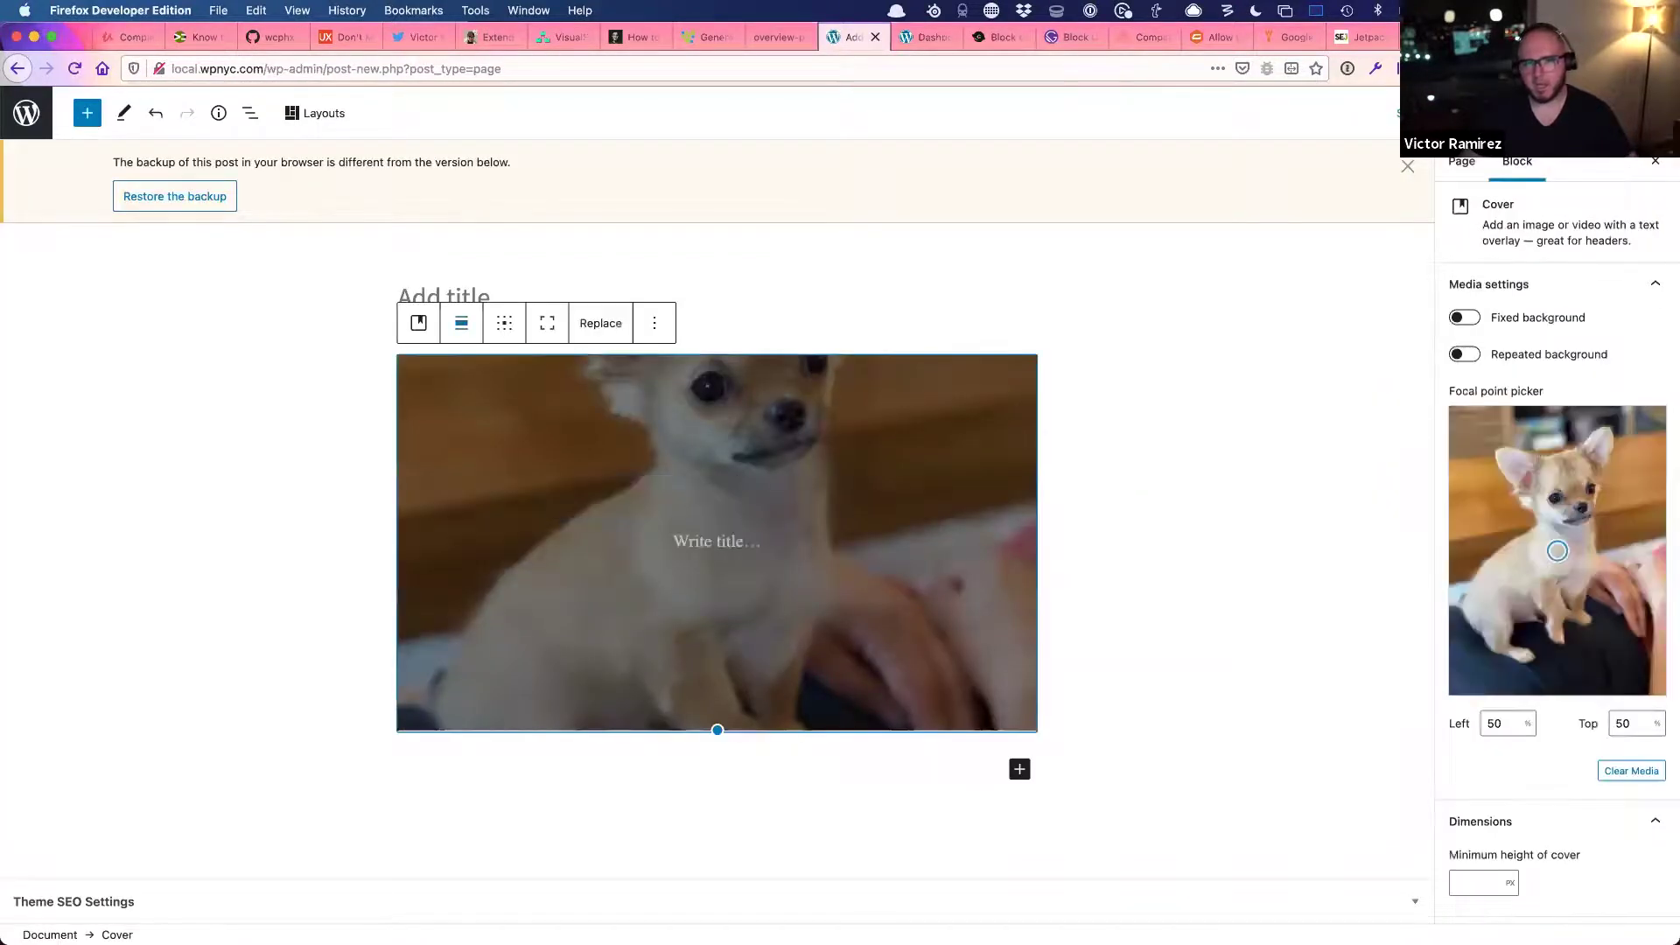
{"action": "left_click", "coordinate": [461, 323]}
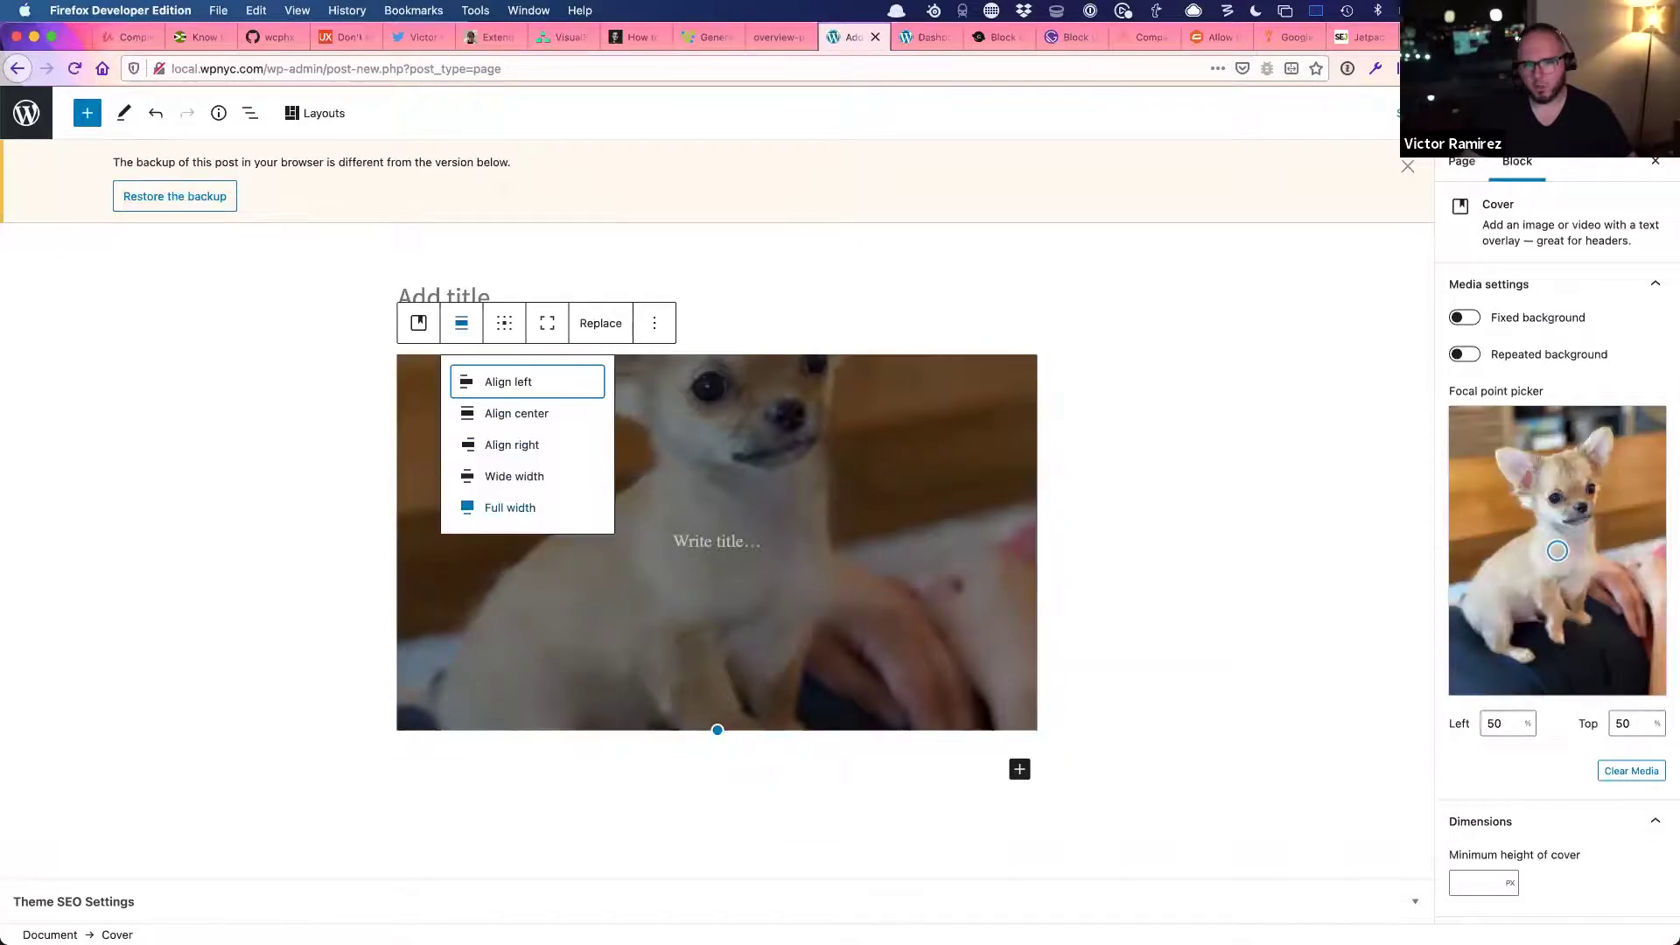
{"action": "left_click", "coordinate": [495, 508]}
- Enter DOGE as the cover's title text and look at the paragraph block's further options
{"action": "left_click", "coordinate": [717, 542]}
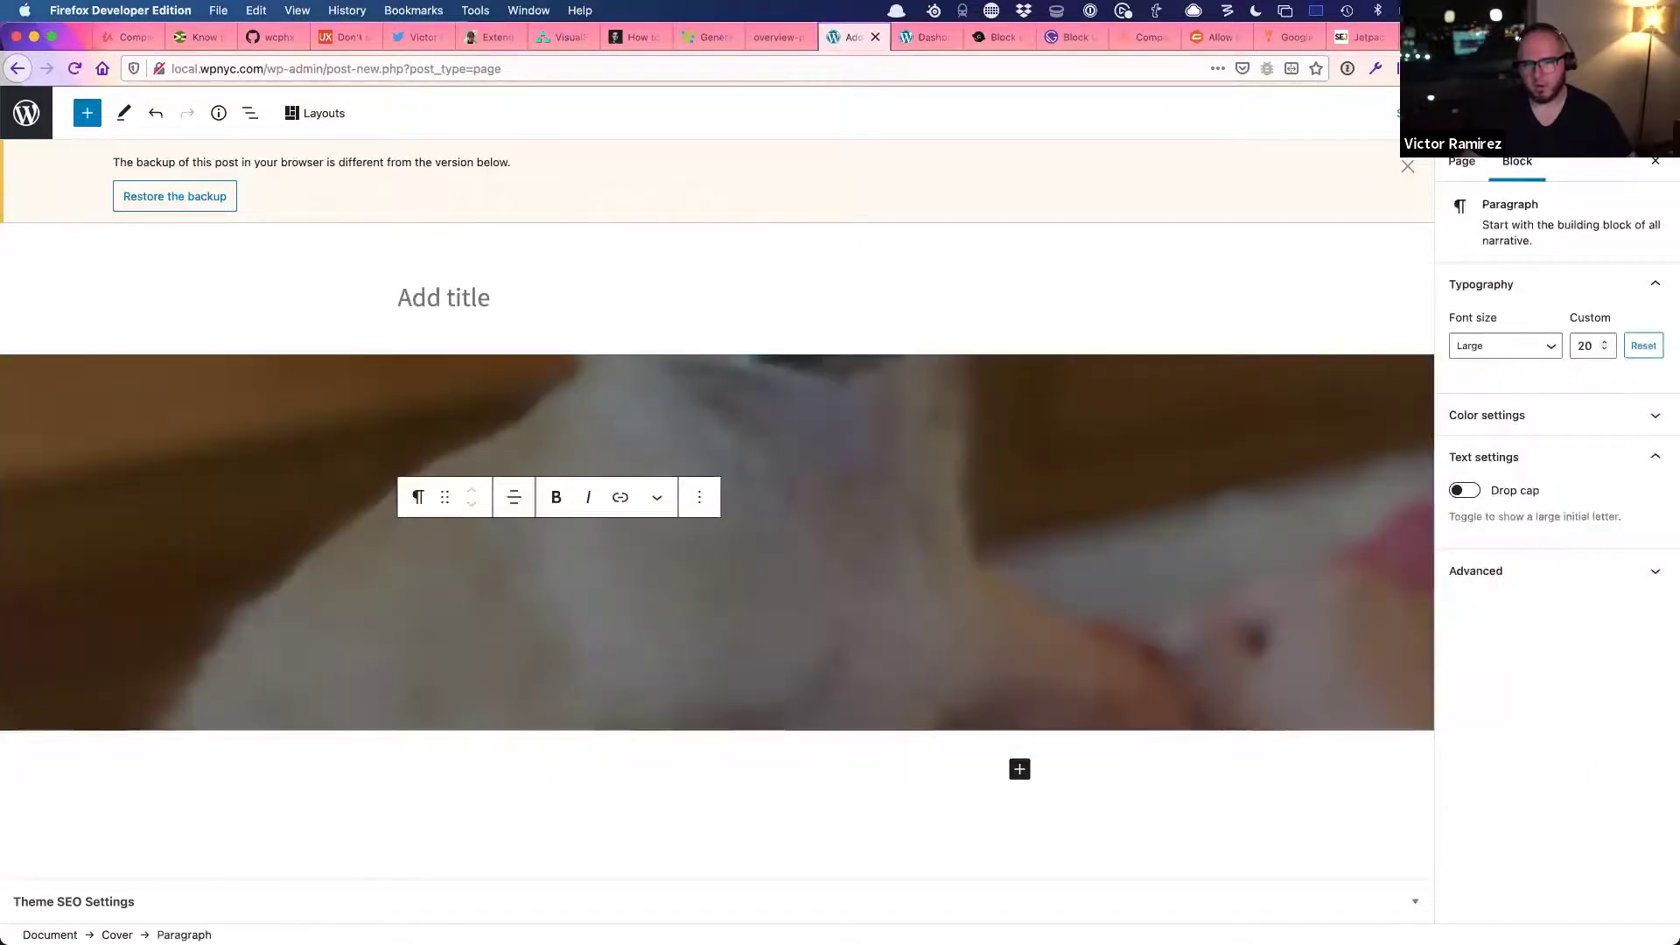
{"action": "type", "text": "DOGE"}
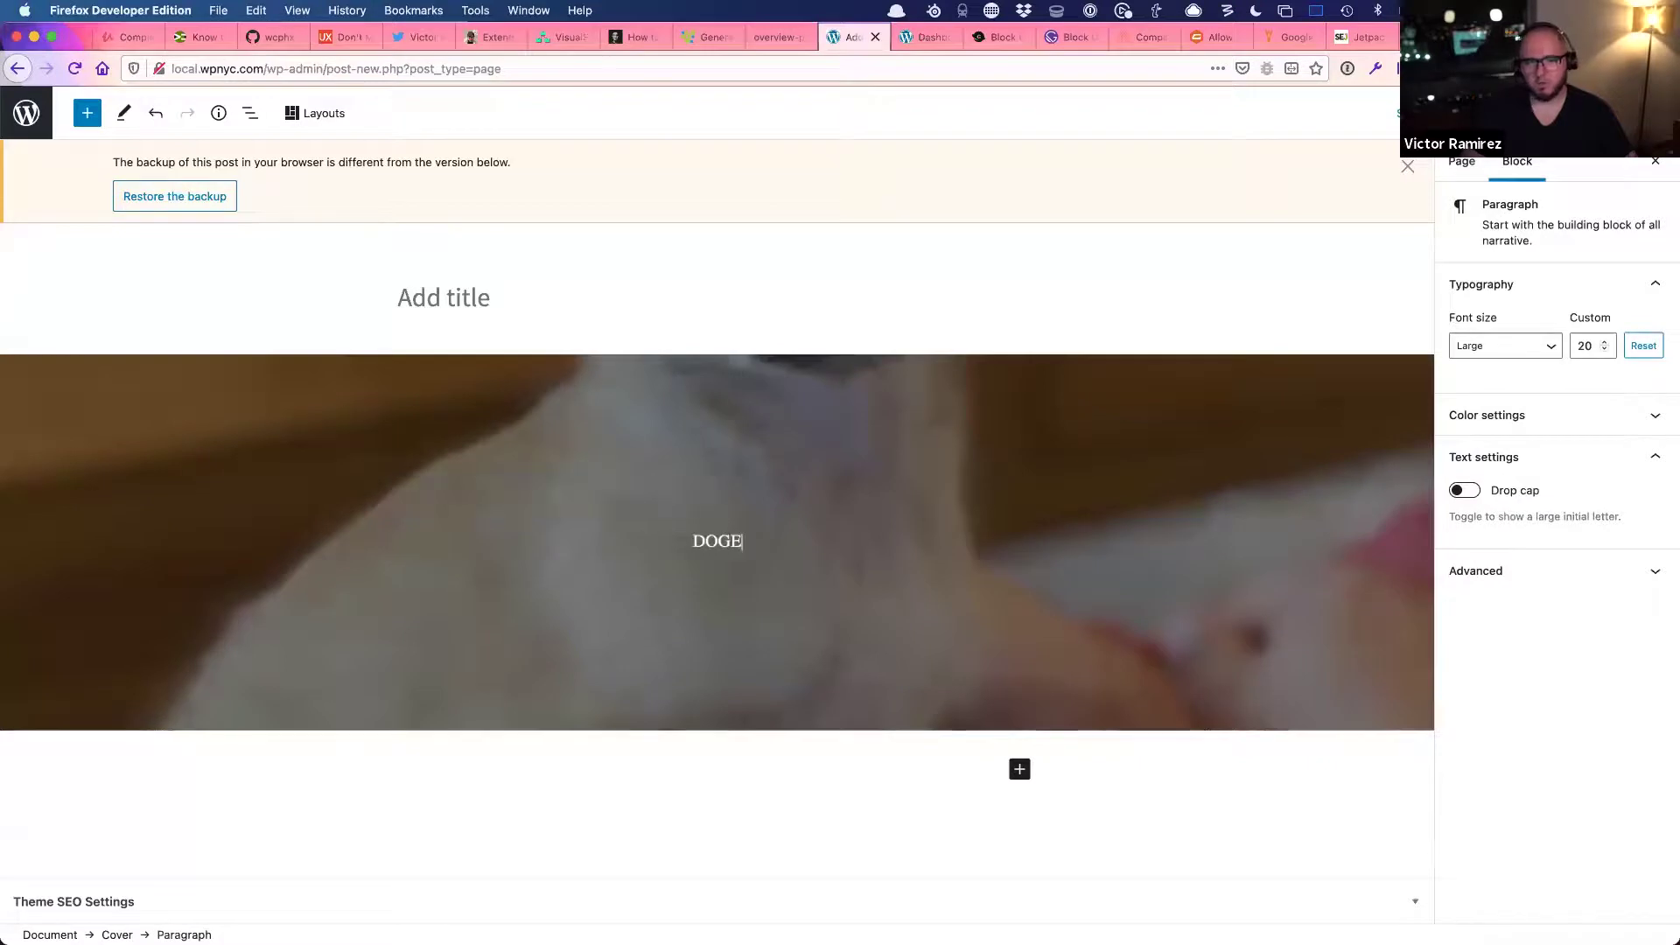
{"action": "left_click", "coordinate": [667, 524]}
{"action": "left_click", "coordinate": [717, 540]}
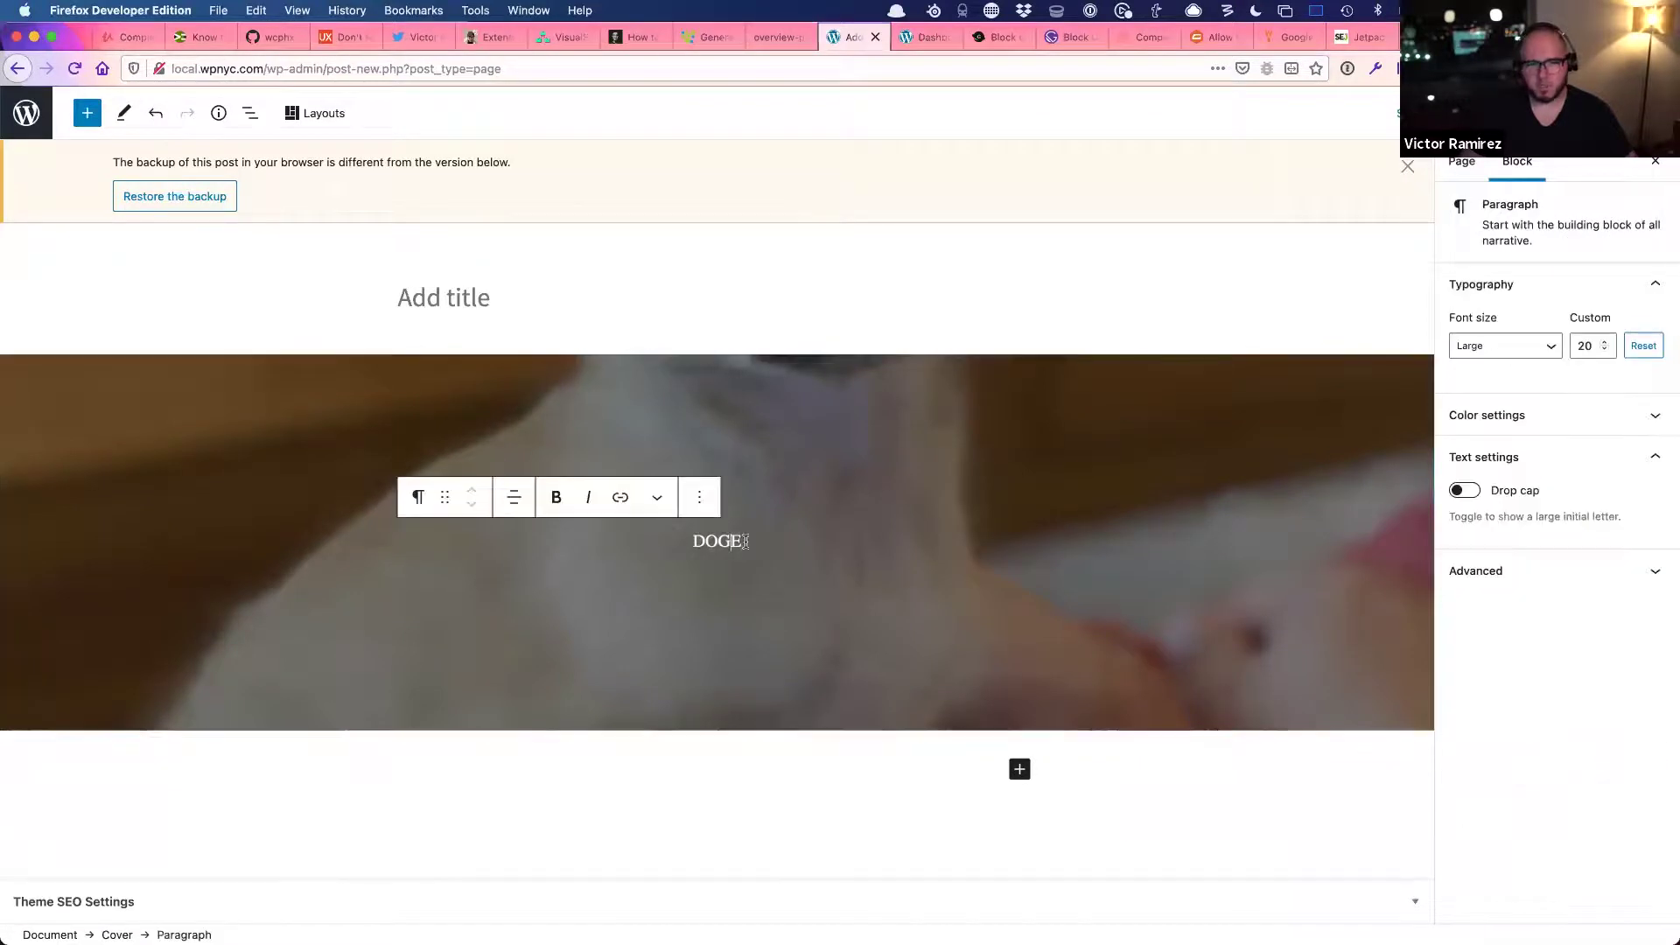
{"action": "left_click", "coordinate": [659, 498]}
{"action": "left_click", "coordinate": [698, 499]}
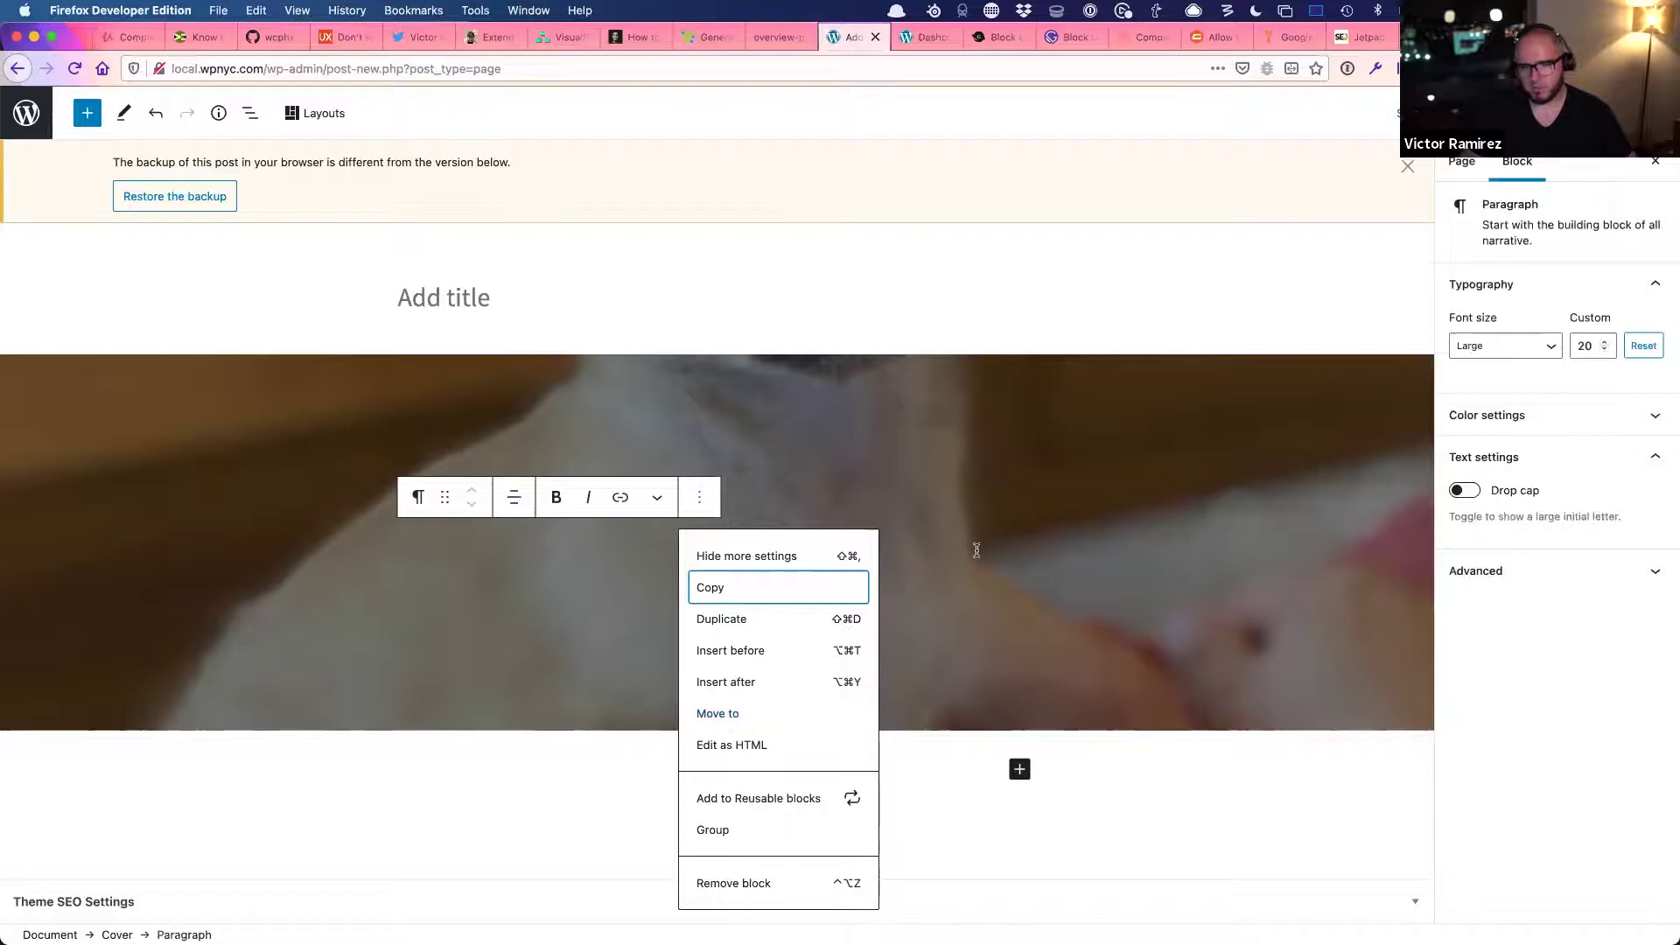
- Add a Heading block reading DOGE! below the DOGE paragraph inside the cover
{"action": "left_click", "coordinate": [908, 543]}
{"action": "key", "text": "Return"}
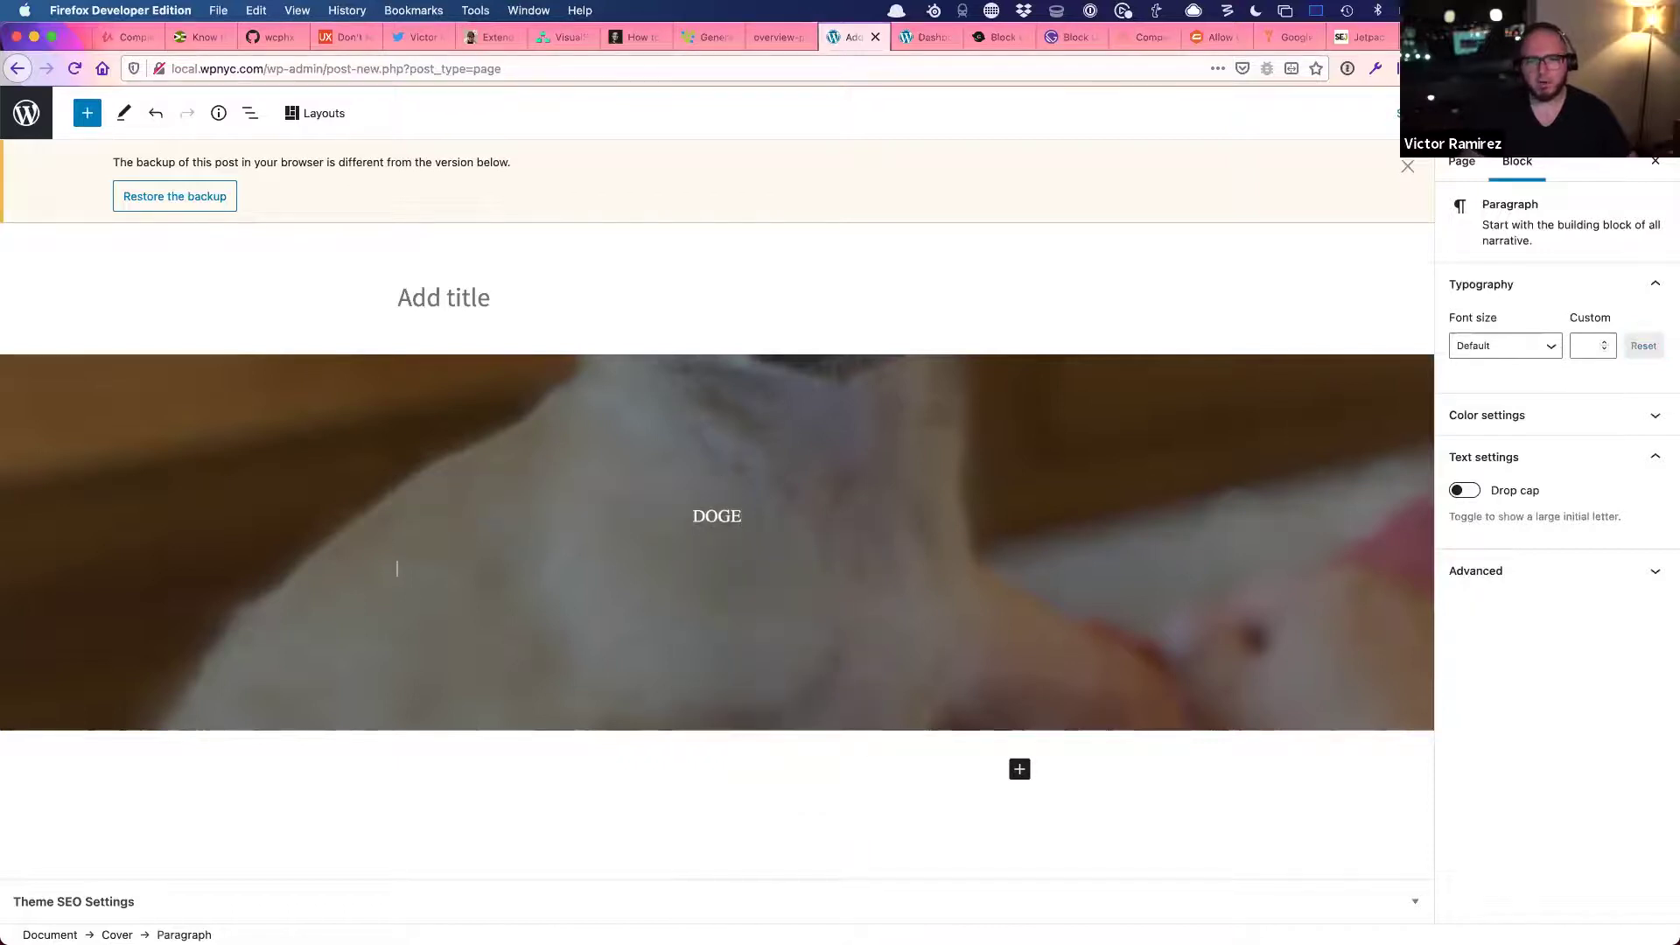
{"action": "type", "text": "/h"}
{"action": "key", "text": "Return"}
{"action": "type", "text": "DOGE!"}
{"action": "left_click", "coordinate": [840, 490]}
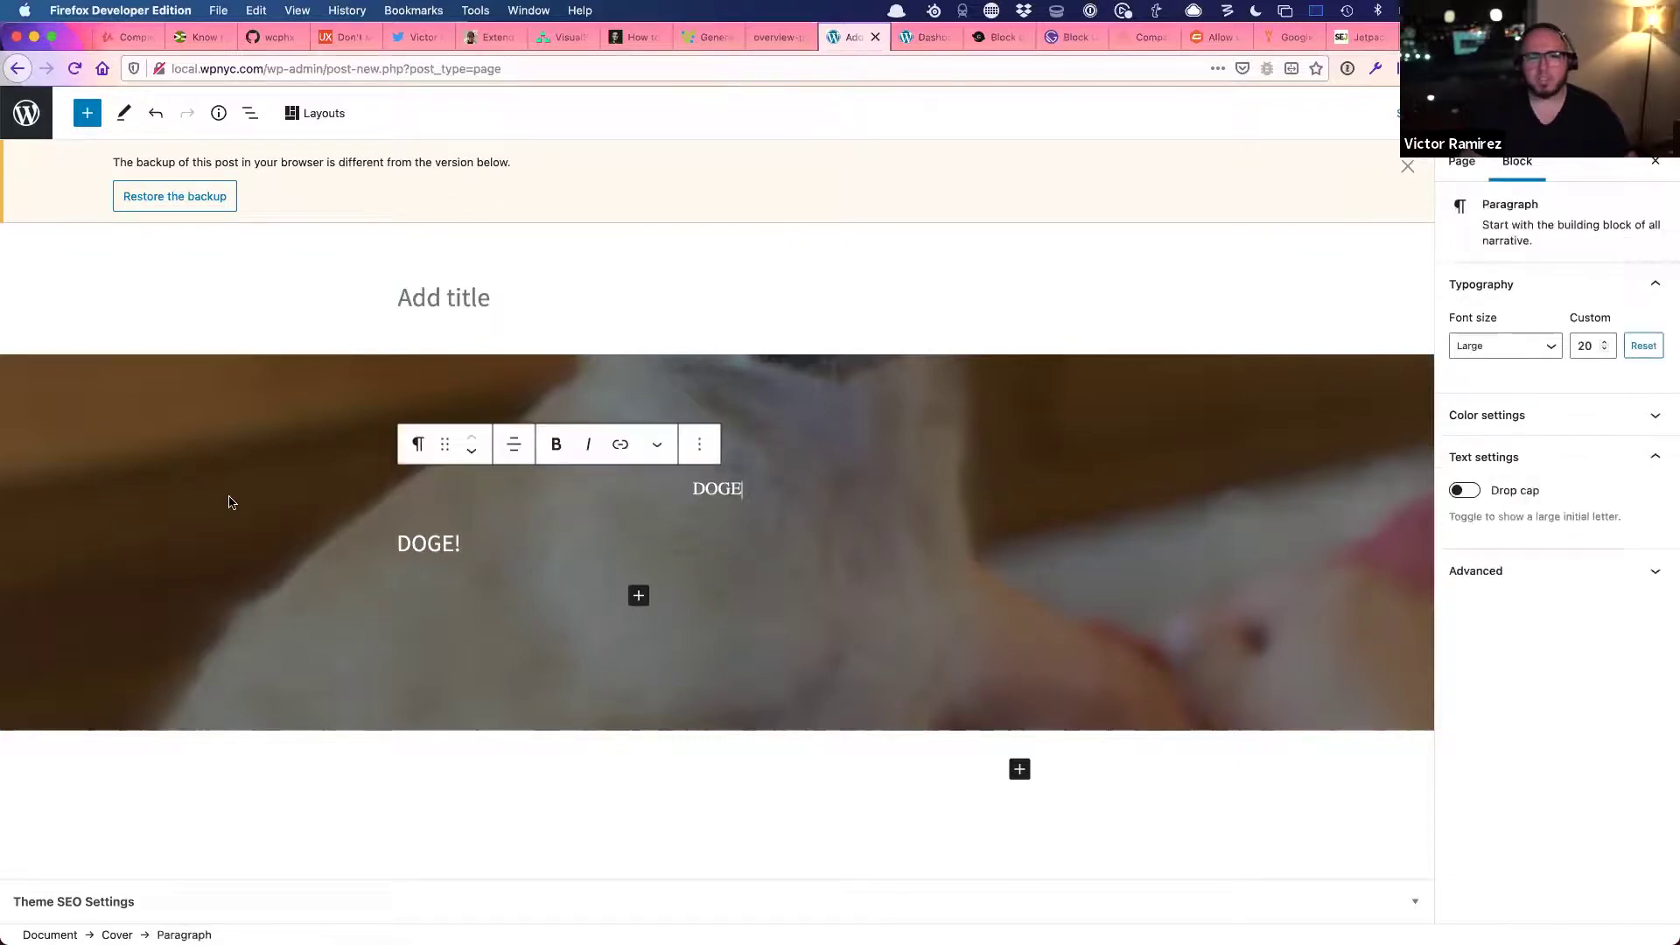
- Wrap the cover in a Group block and give the group the additional CSS class doge-pattern
{"action": "left_click", "coordinate": [228, 499]}
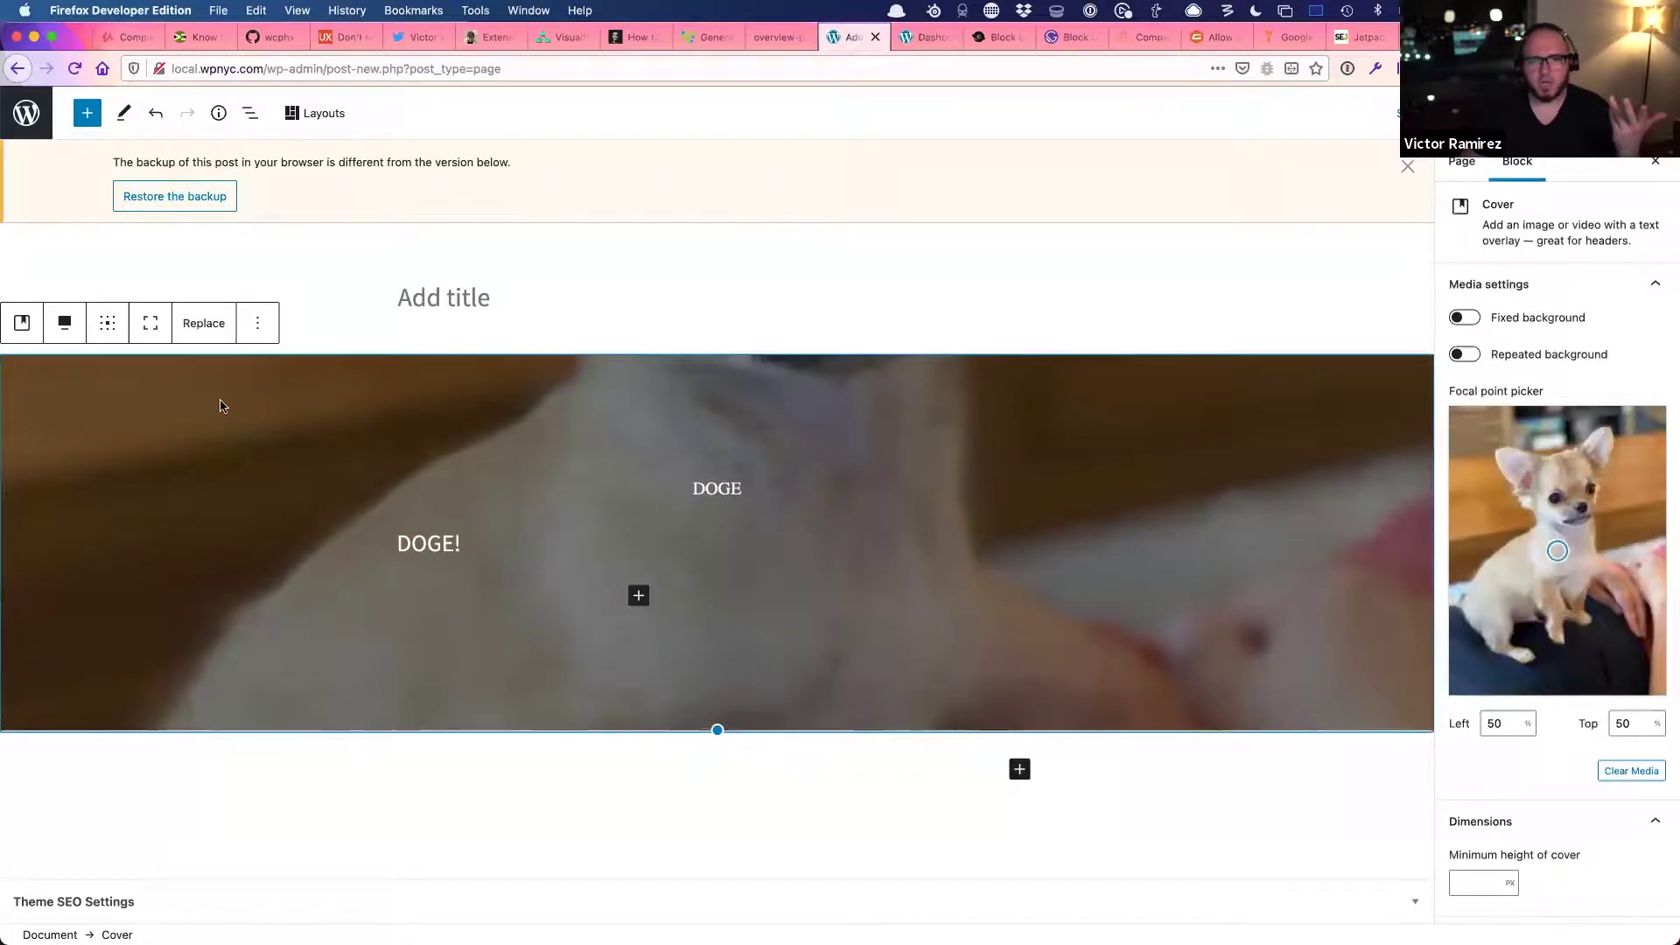
{"action": "left_click", "coordinate": [257, 324]}
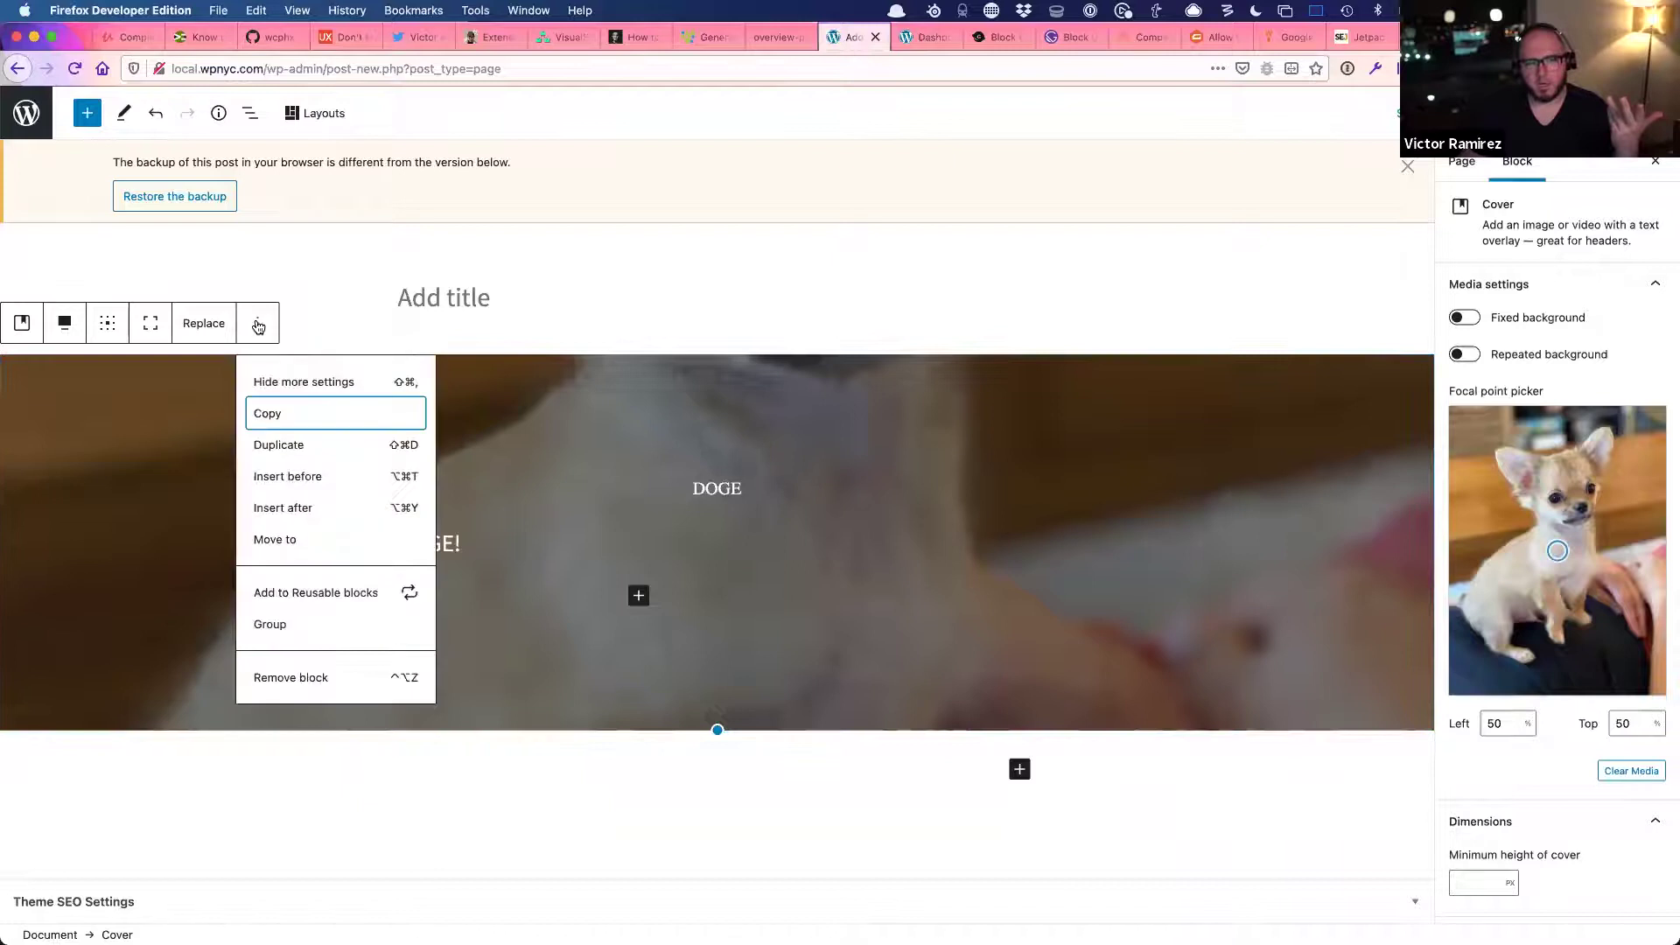
{"action": "left_click", "coordinate": [303, 626]}
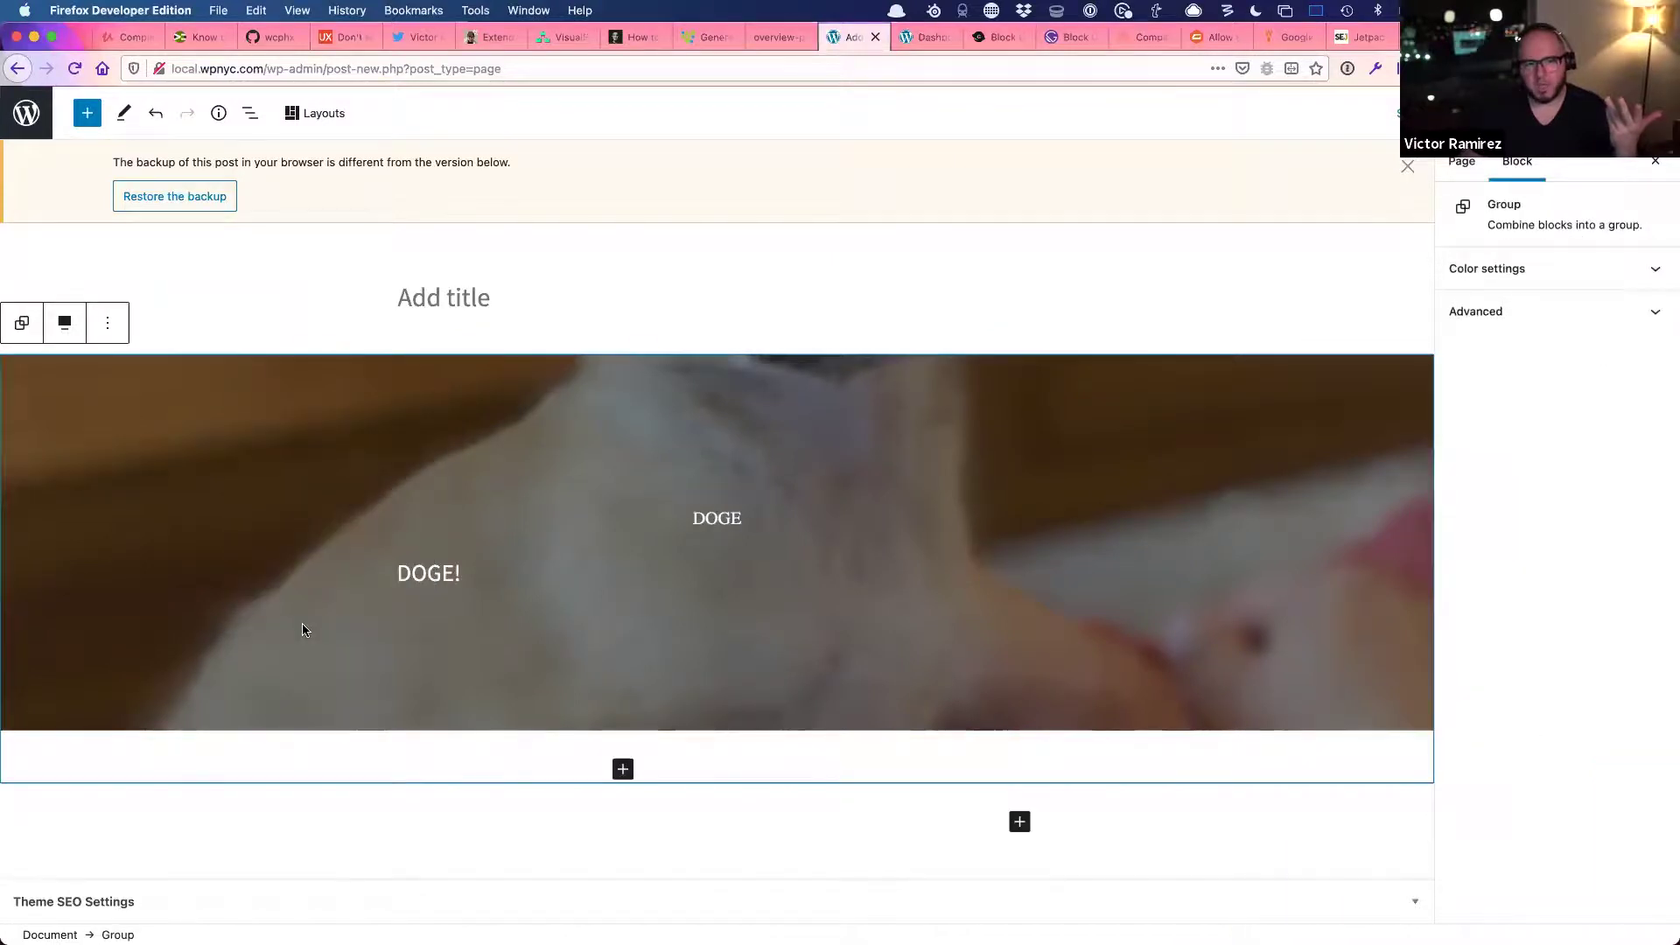
{"action": "left_click", "coordinate": [1477, 313]}
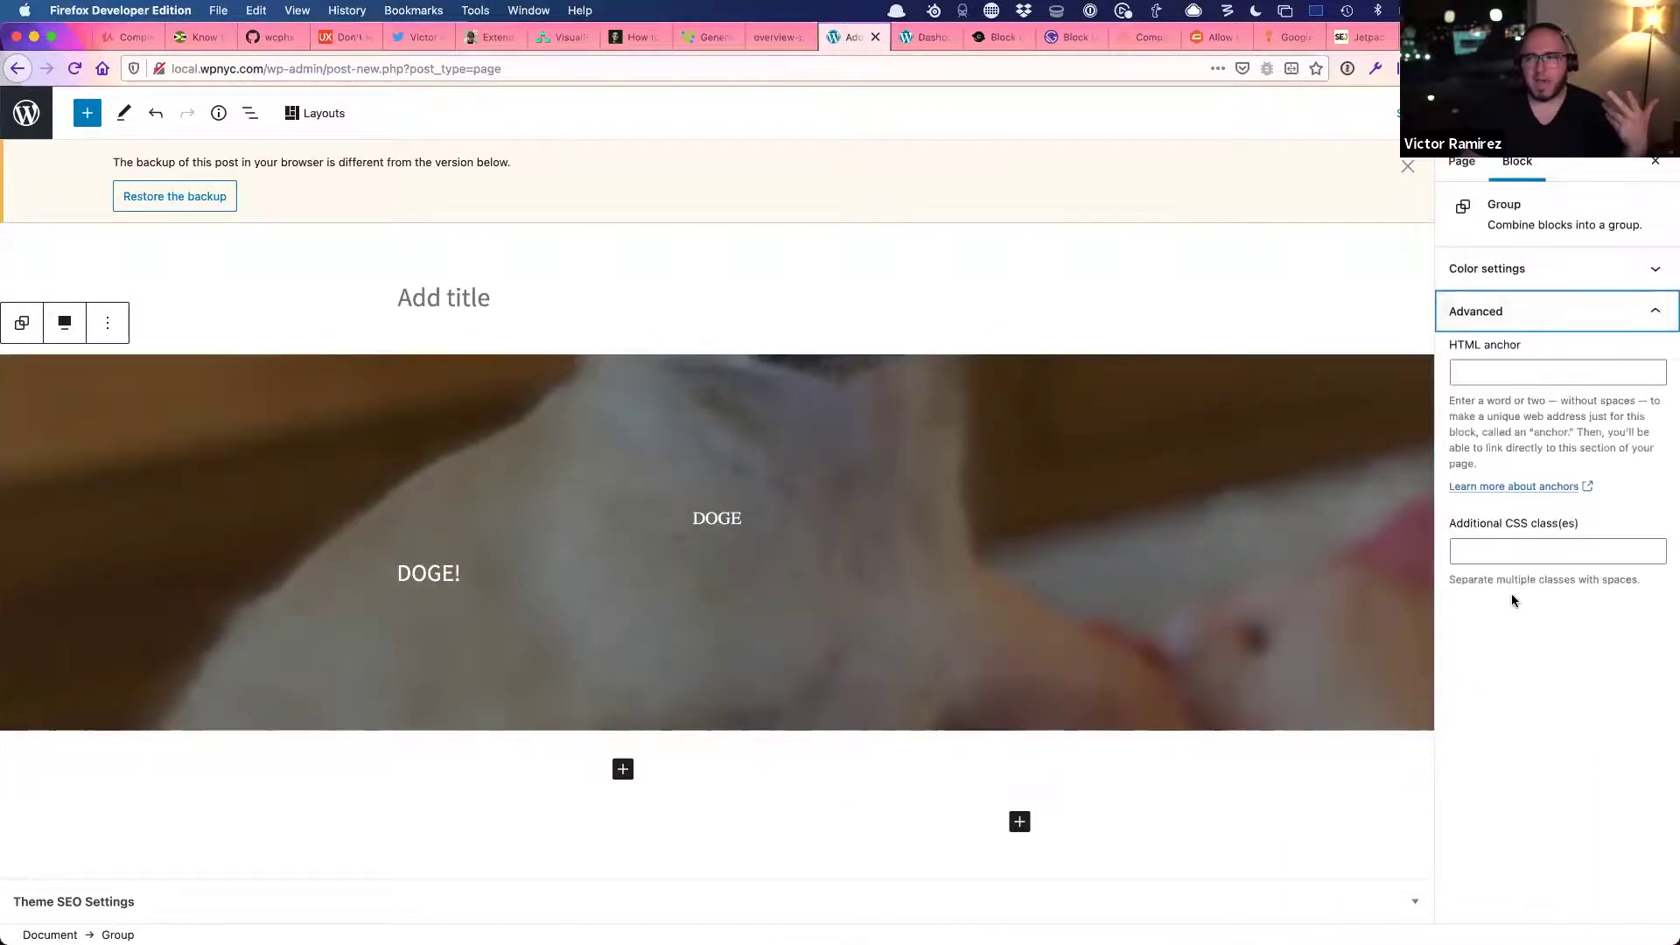
{"action": "left_click", "coordinate": [1506, 553]}
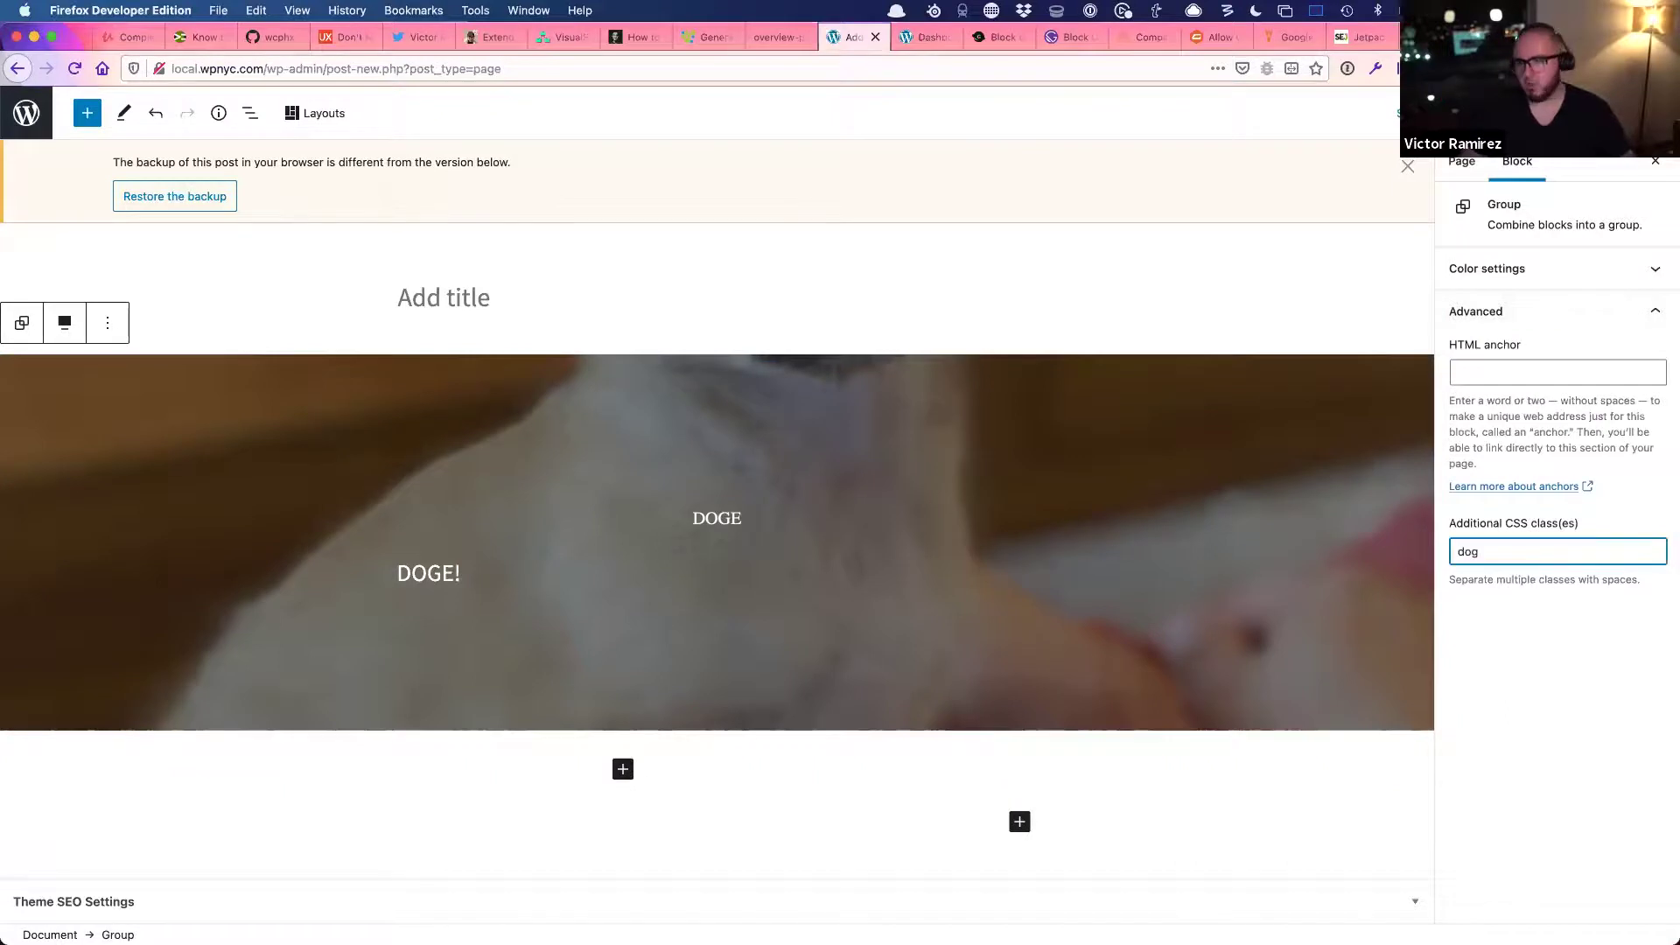
{"action": "type", "text": "doge-pattern"}
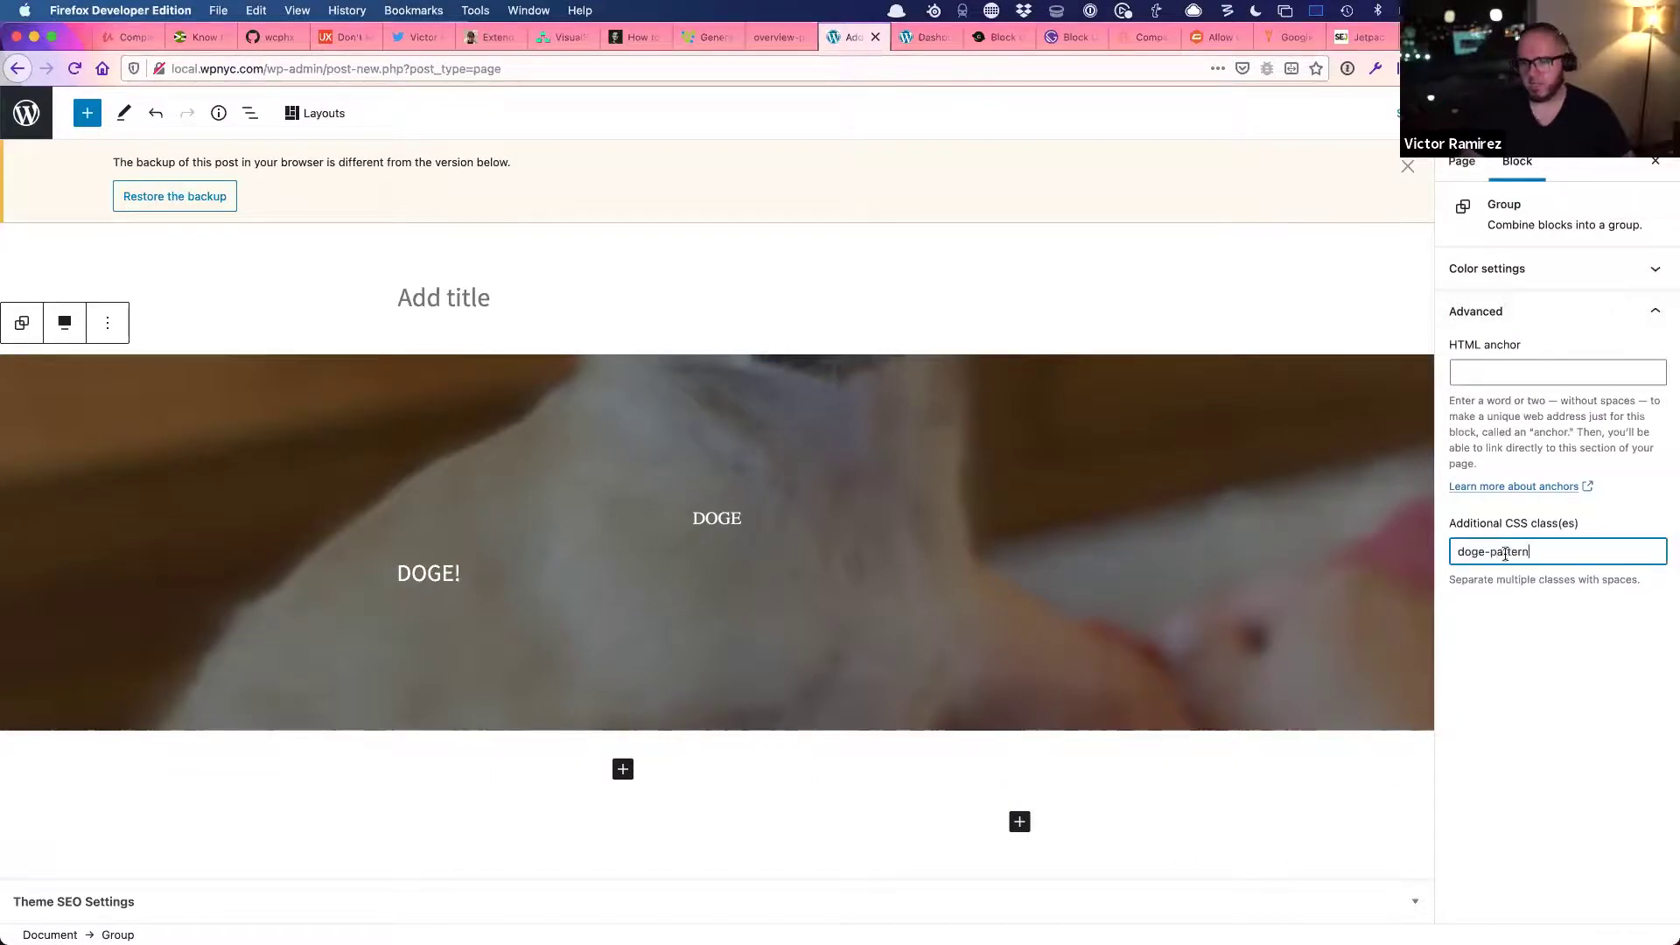
- Publish the untitled page and select the Cover block inside the group
{"action": "left_click", "coordinate": [1567, 113]}
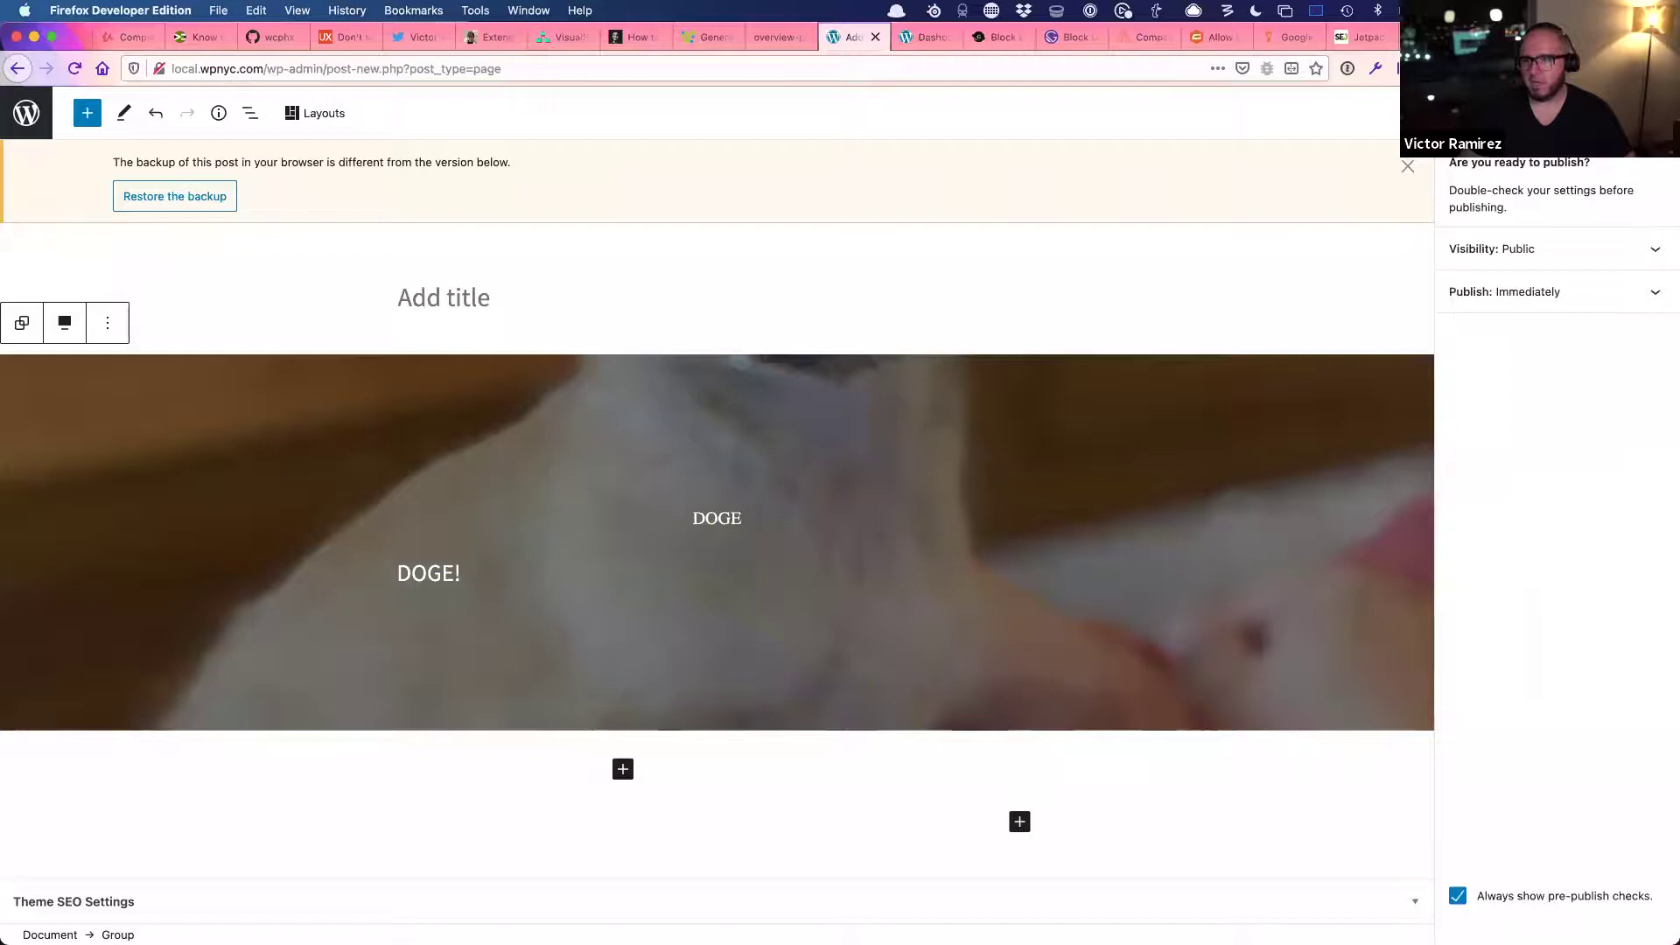
{"action": "left_click", "coordinate": [1567, 113]}
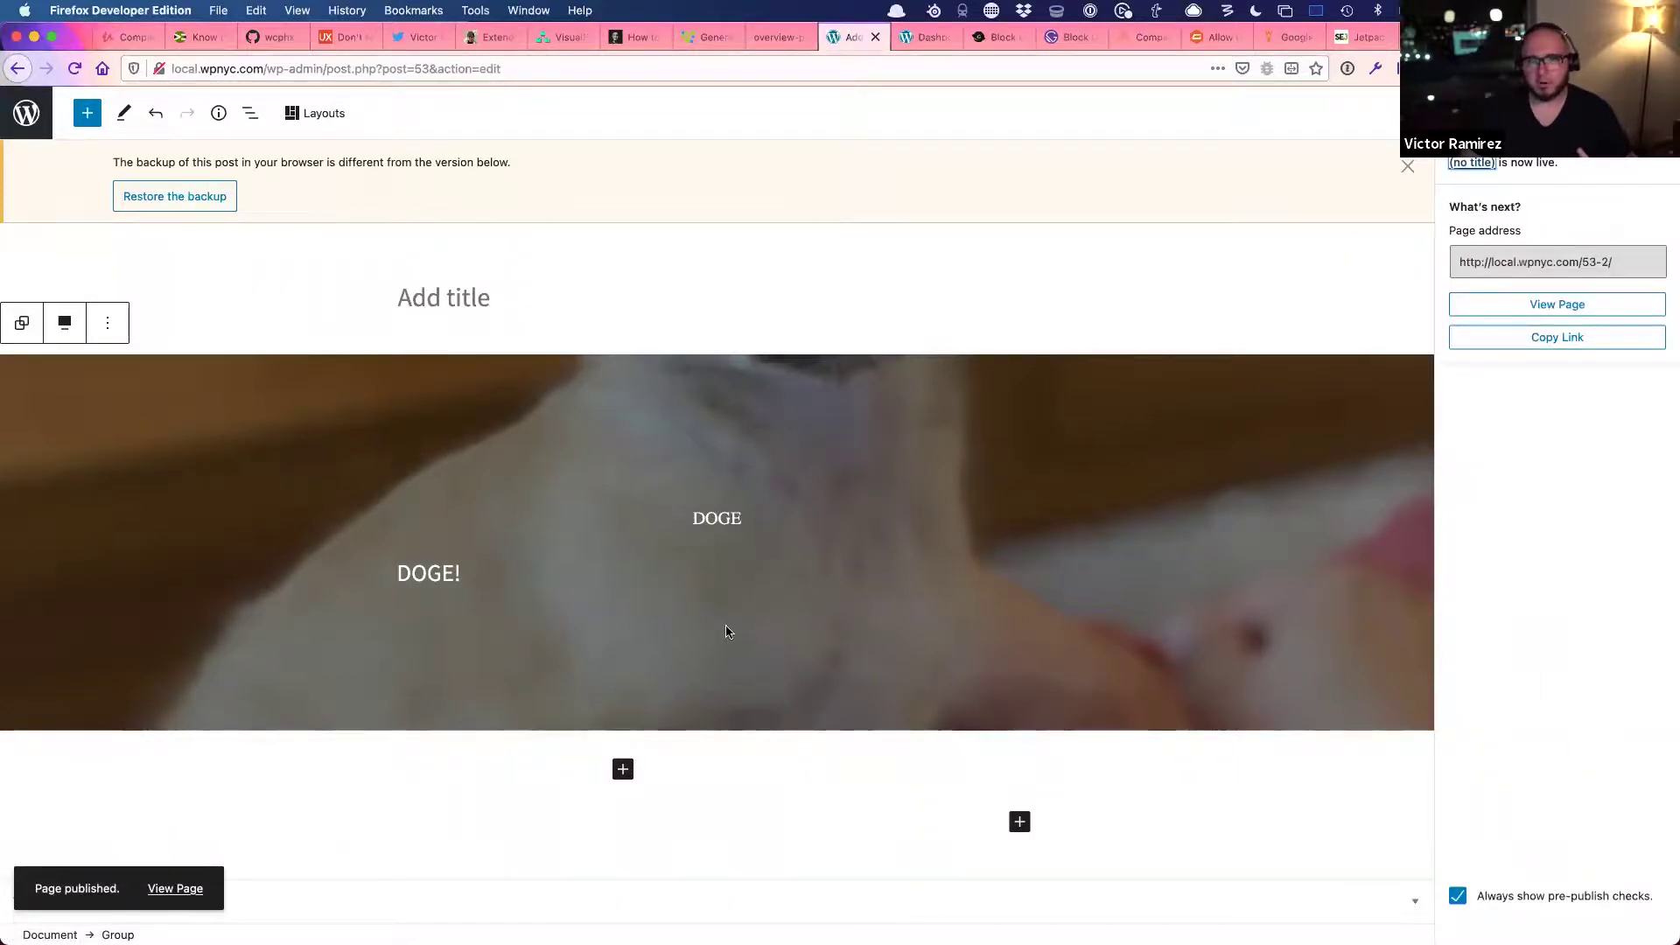
{"action": "left_click", "coordinate": [506, 515]}
{"action": "left_click", "coordinate": [315, 467]}
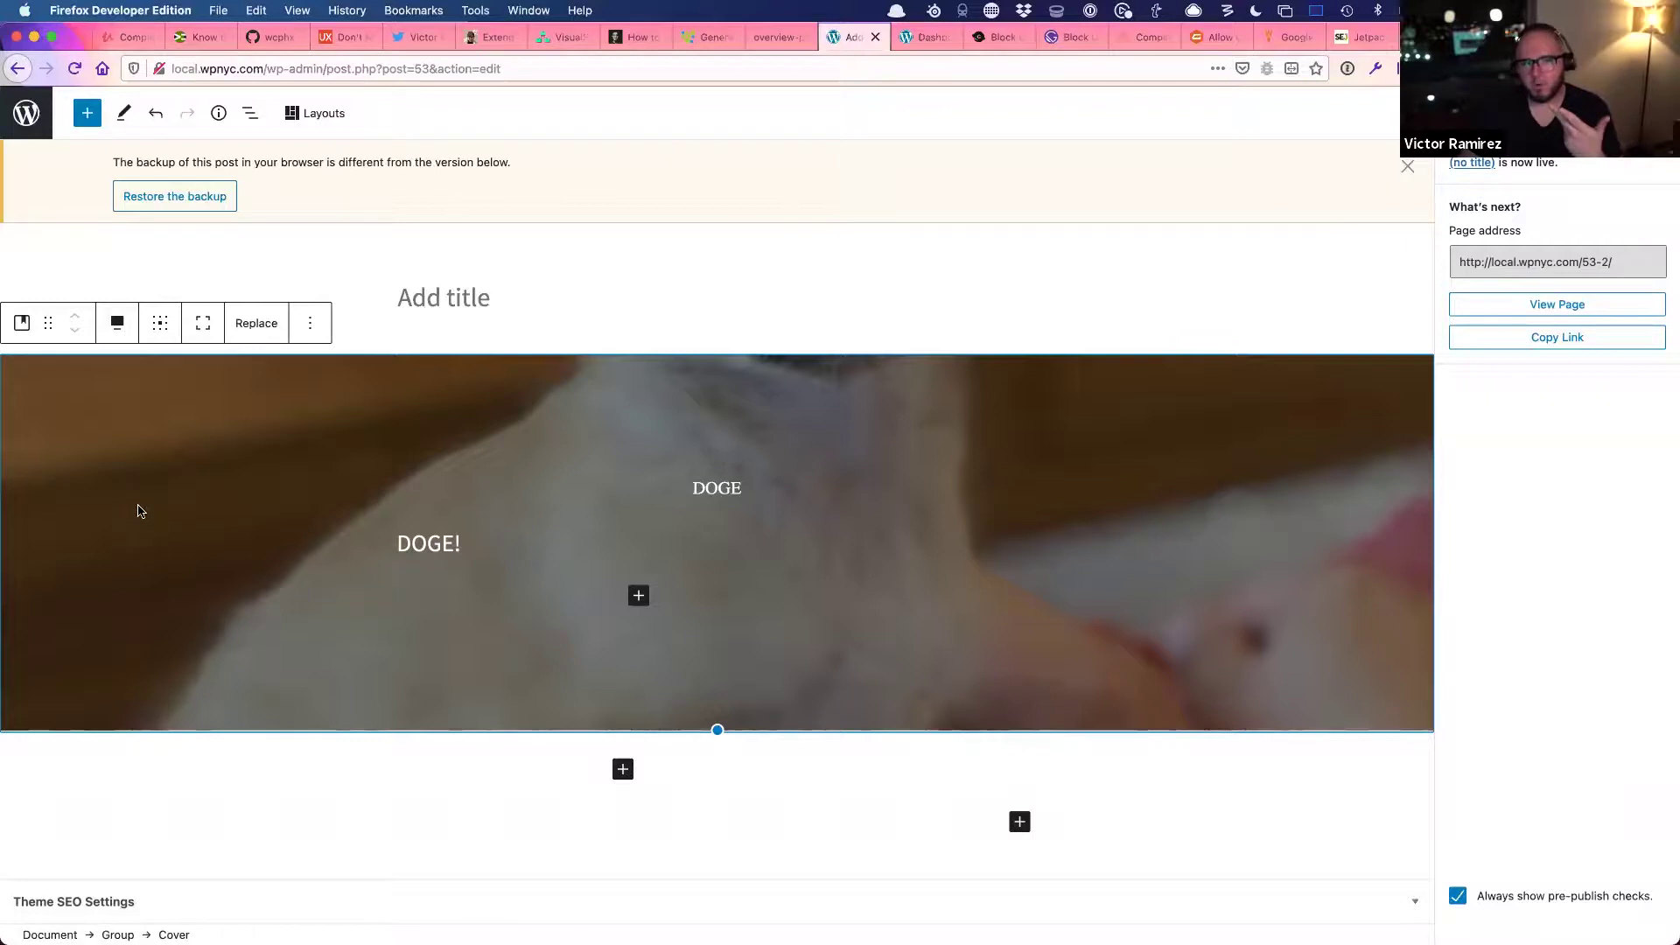
- Return to the Twitter thread and open the Level 3 tweet's linked article on building block patterns in a new tab
{"action": "left_click", "coordinate": [629, 49]}
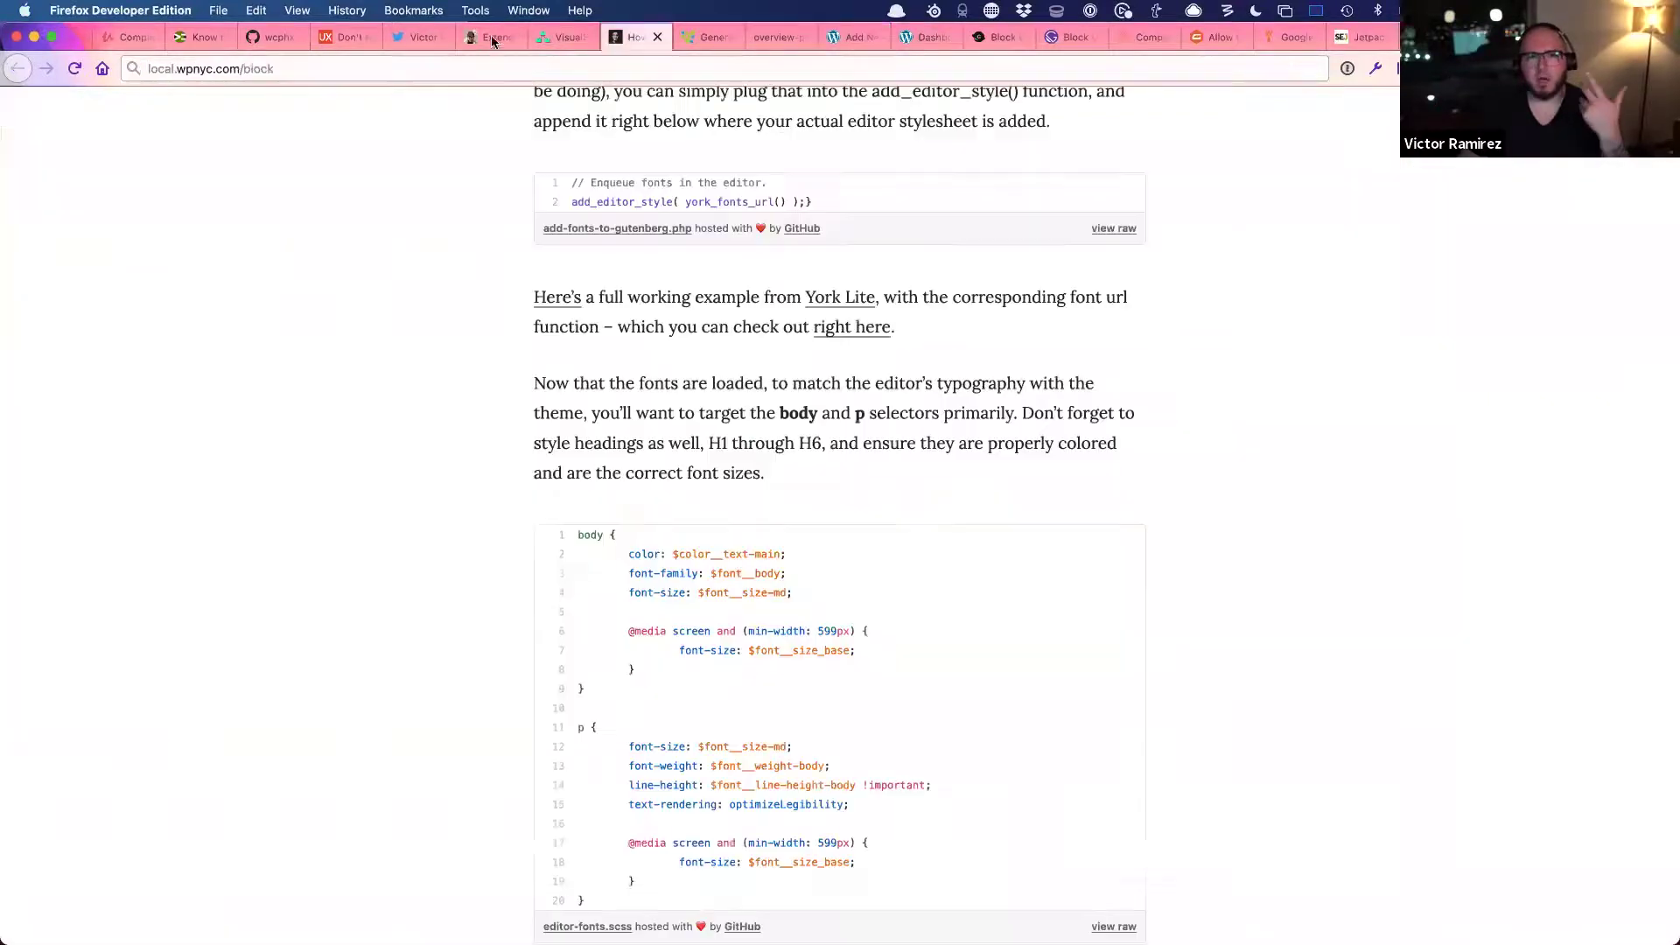
{"action": "left_click", "coordinate": [407, 39]}
{"action": "scroll", "coordinate": [385, 591], "scroll_direction": "down", "scroll_amount": 2}
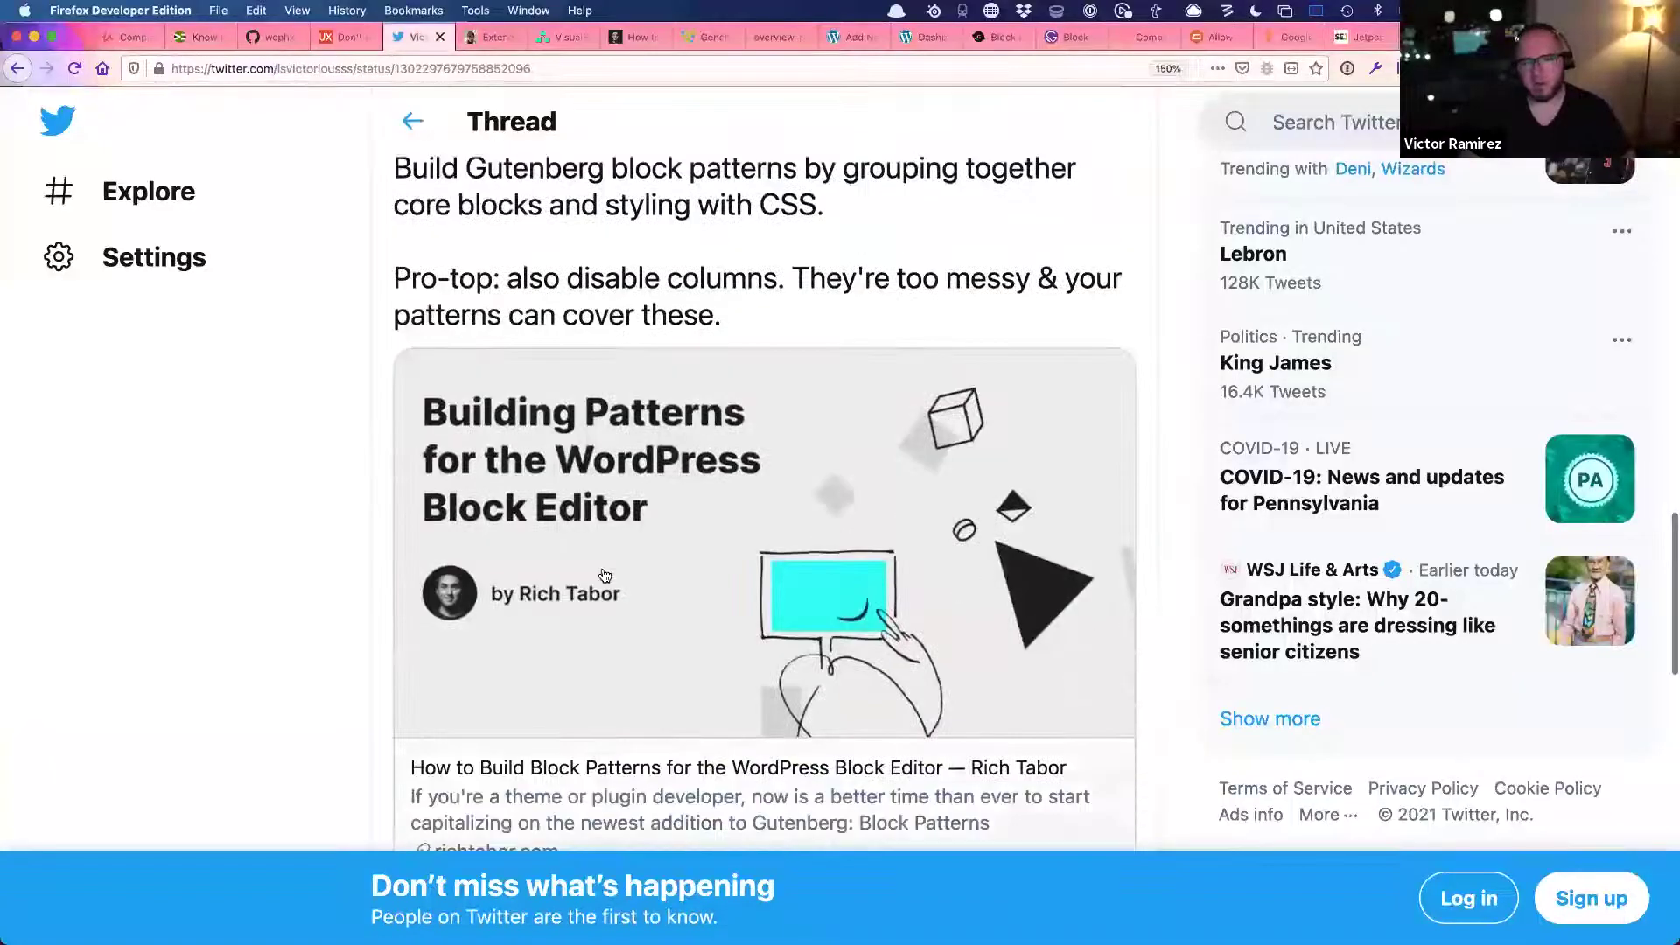
{"action": "left_click", "coordinate": [600, 581], "text": "super"}
{"action": "left_click", "coordinate": [472, 37]}
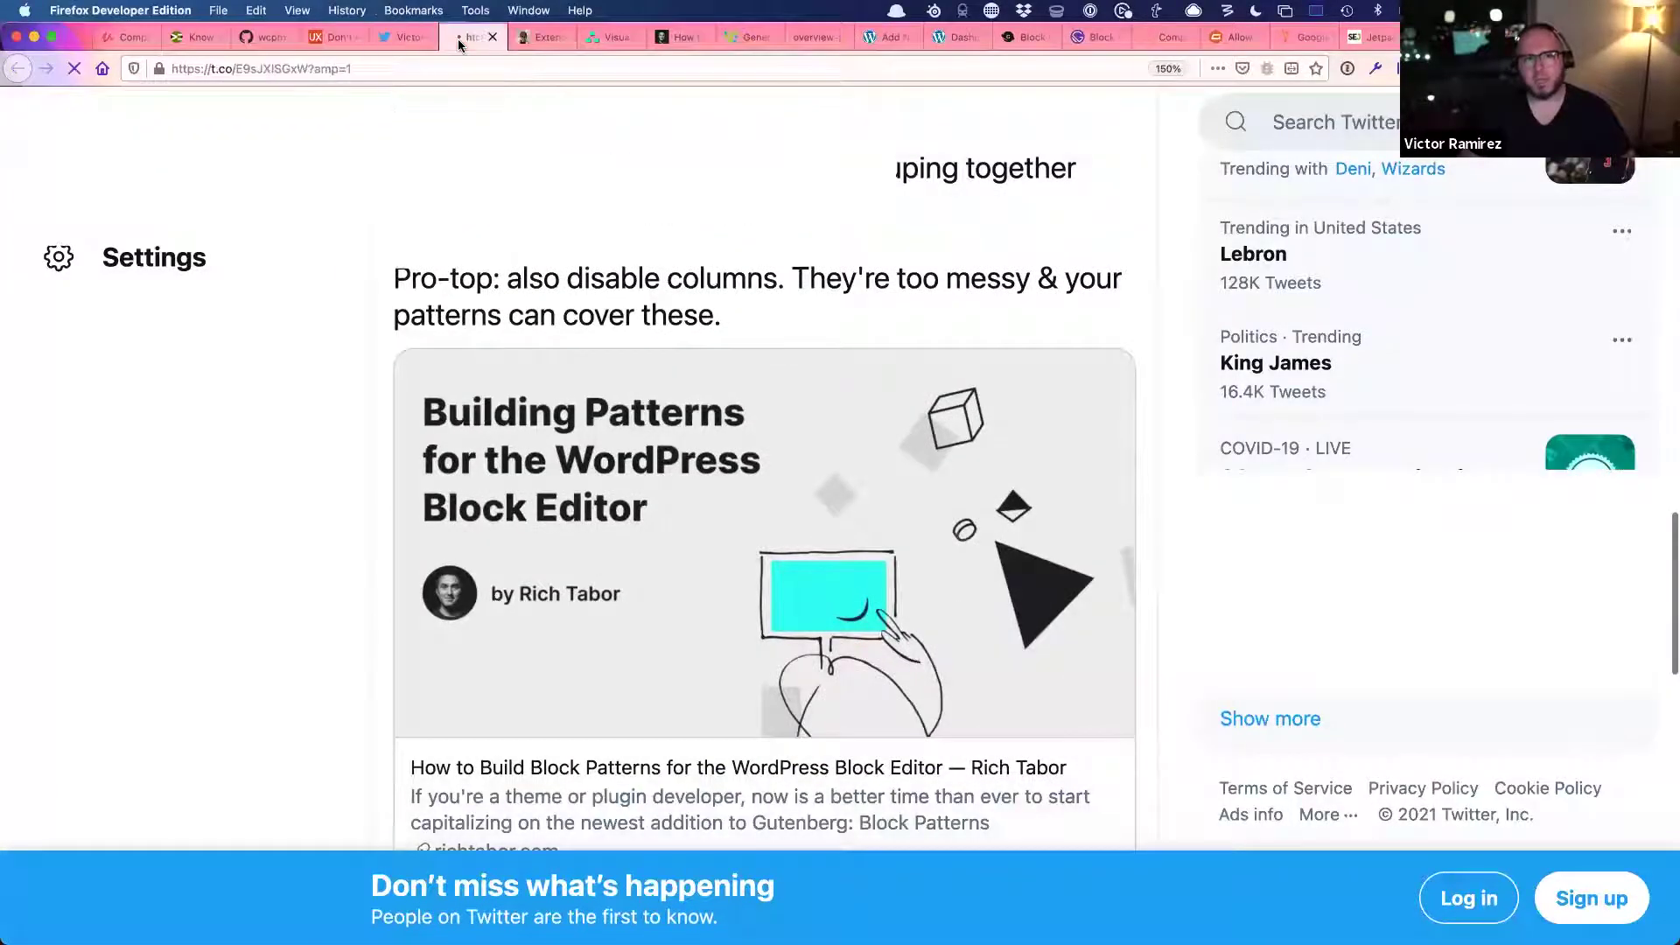
- Find Step 4: Register the pattern in the article and copy its tabor_register_block_patterns example code
{"action": "scroll", "coordinate": [553, 688], "scroll_direction": "down", "scroll_amount": 8}
{"action": "scroll", "coordinate": [552, 684], "scroll_direction": "down", "scroll_amount": 15}
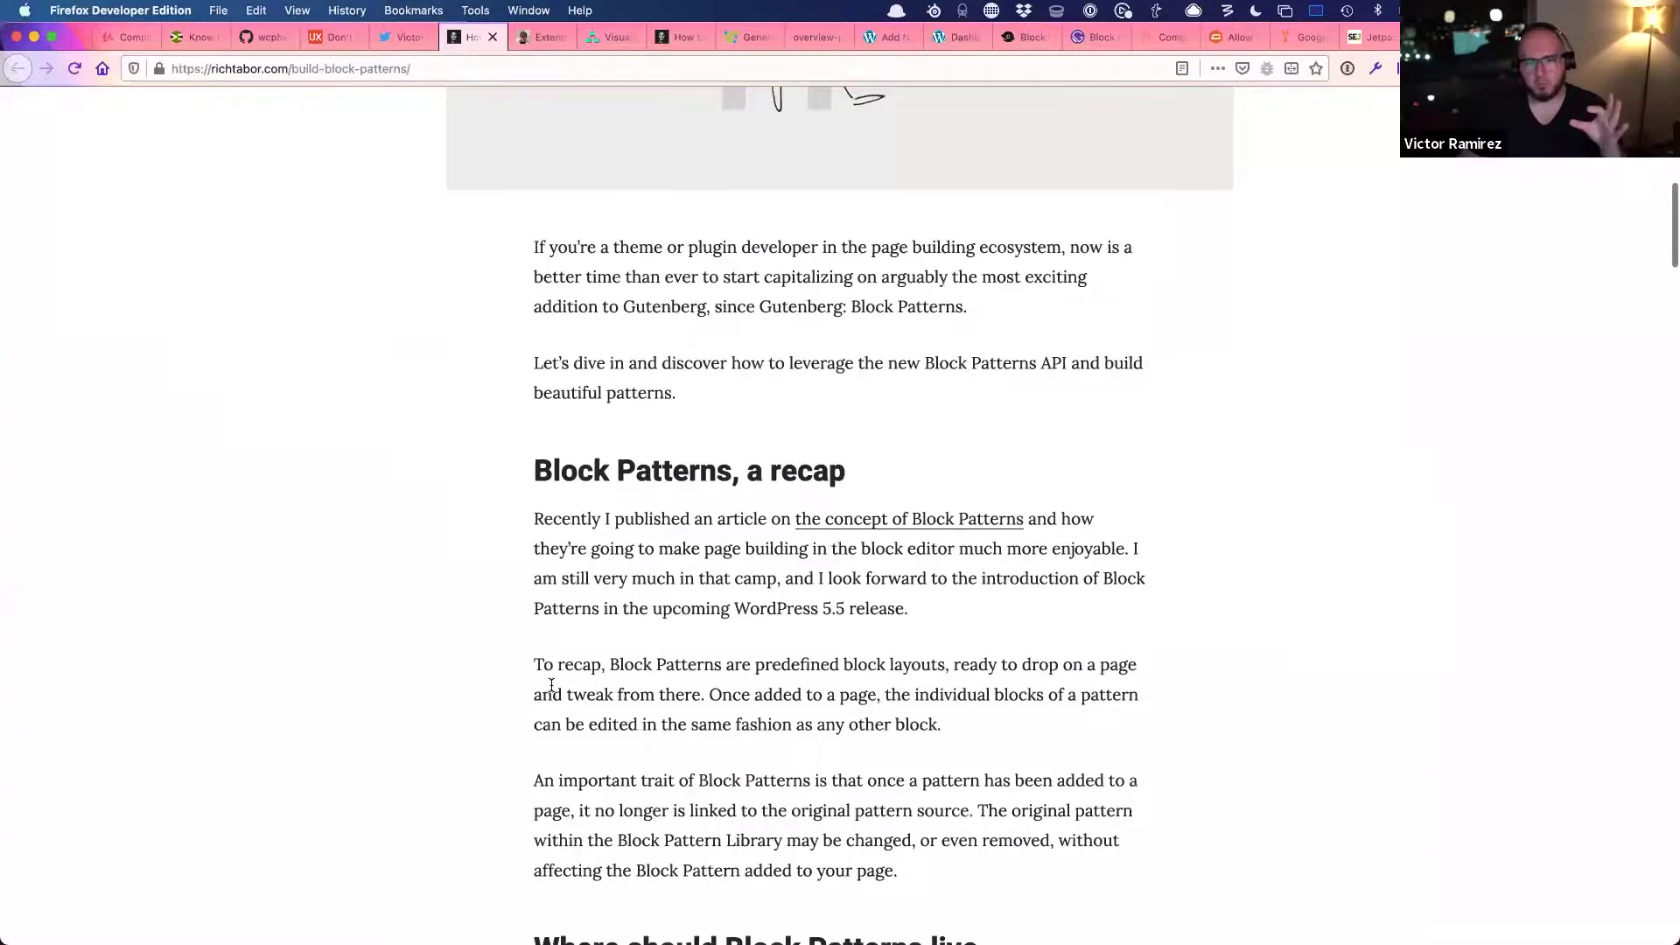
{"action": "scroll", "coordinate": [550, 692], "scroll_direction": "down", "scroll_amount": 10}
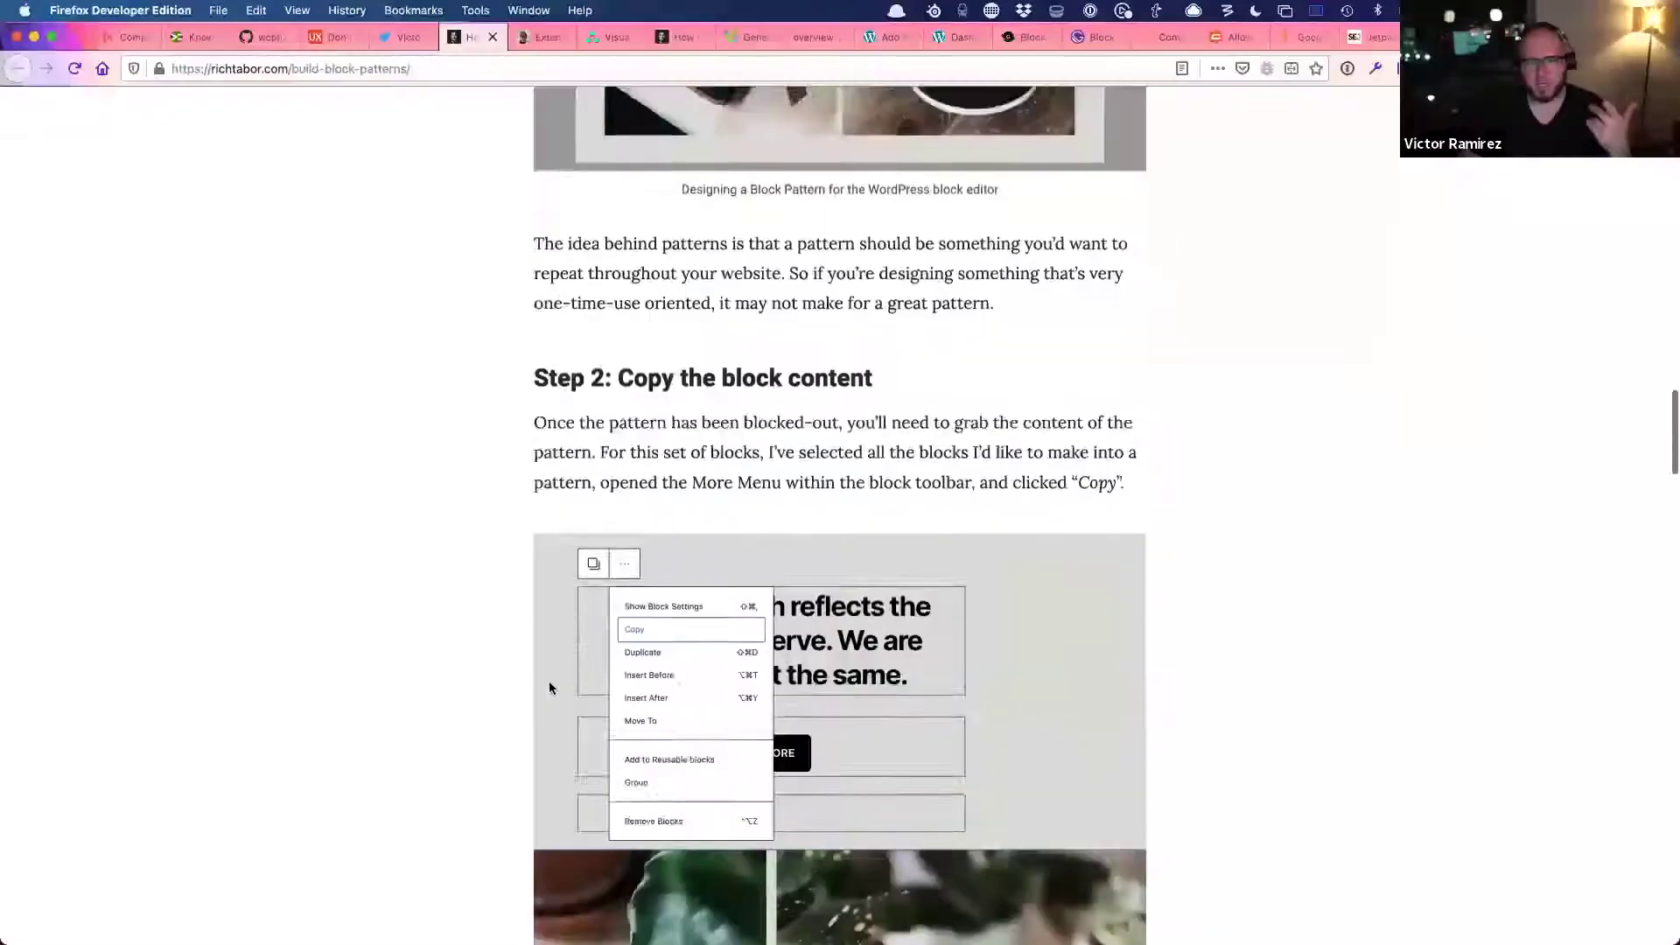
{"action": "scroll", "coordinate": [630, 280], "scroll_direction": "up", "scroll_amount": 4}
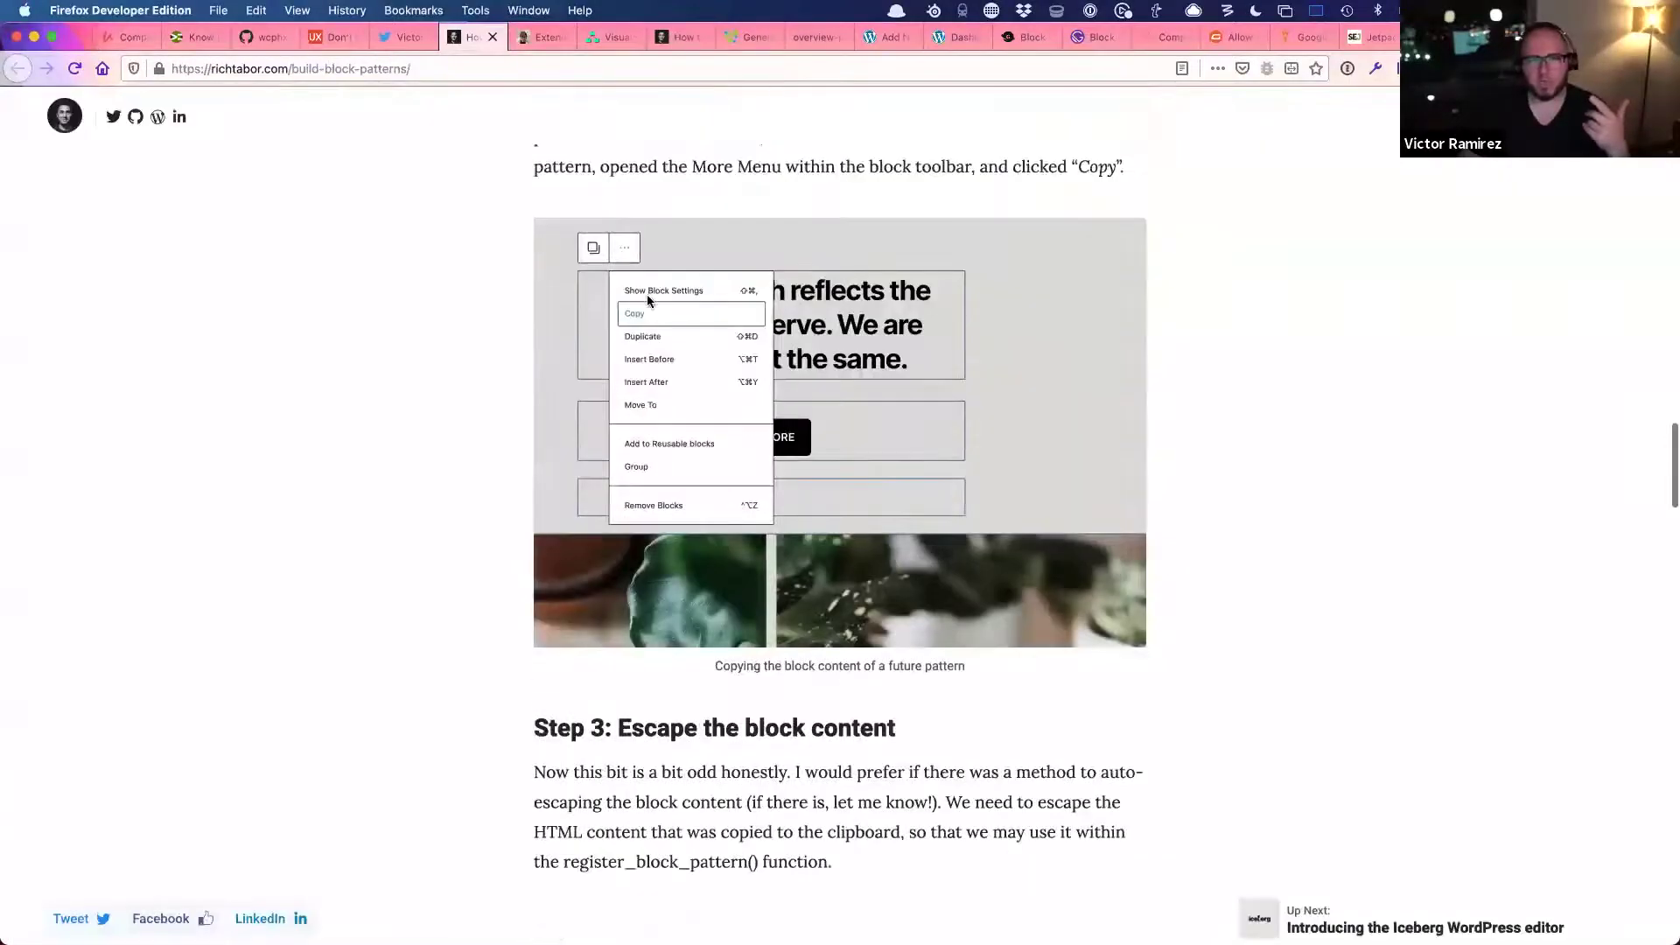
{"action": "scroll", "coordinate": [648, 525], "scroll_direction": "down", "scroll_amount": 5}
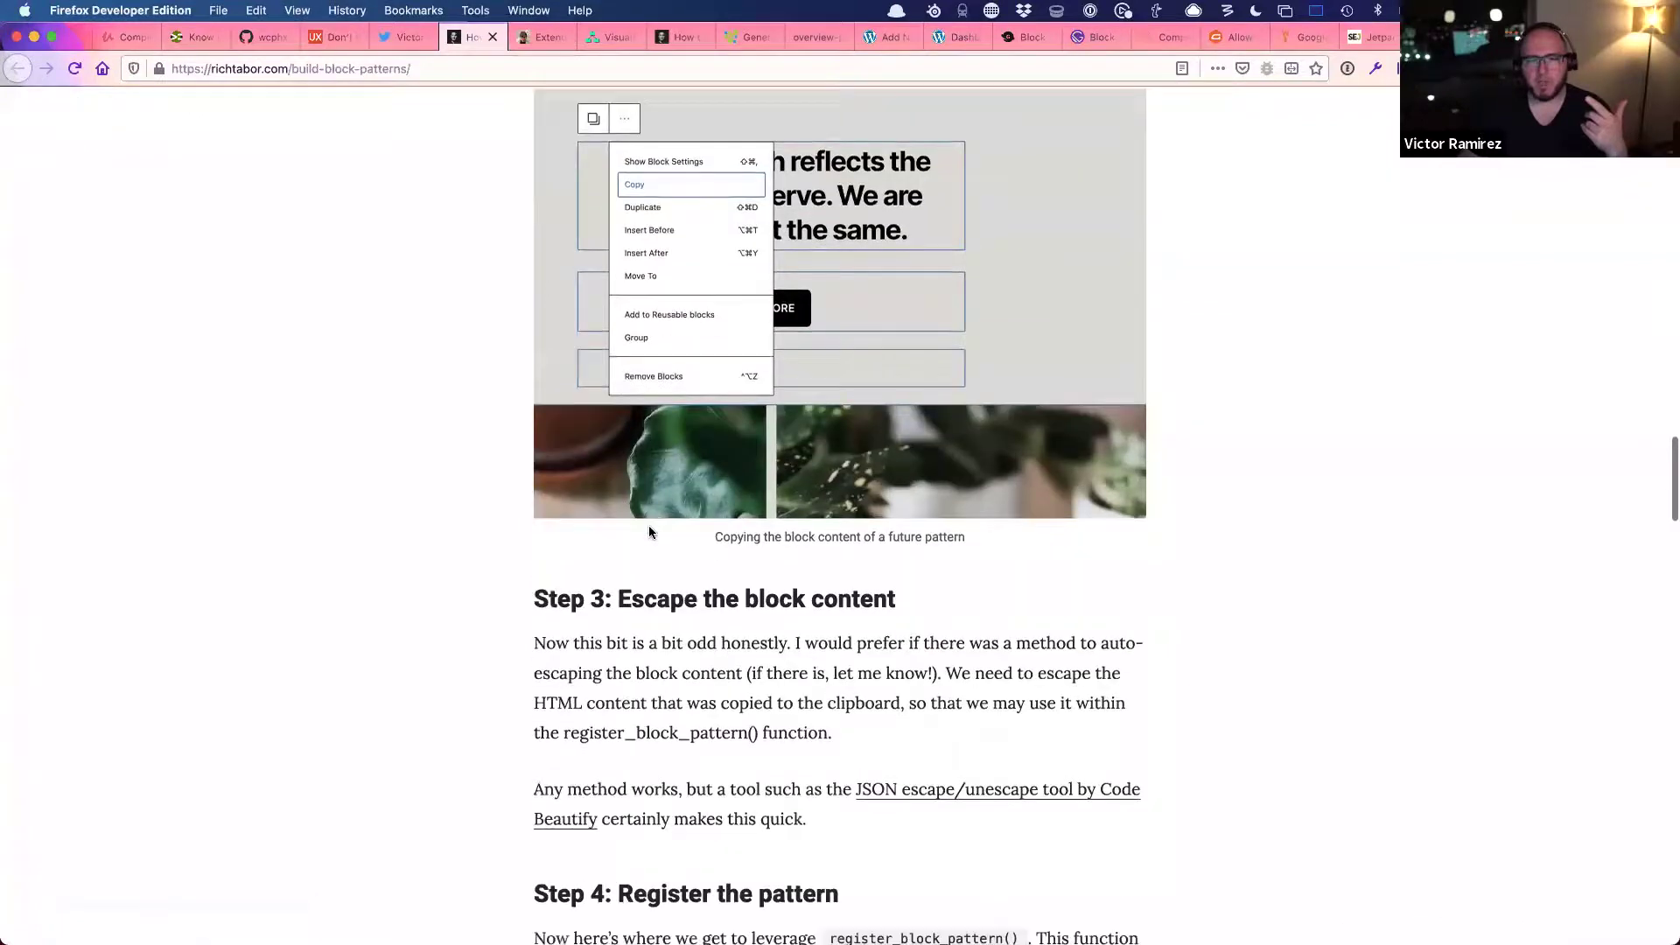
{"action": "scroll", "coordinate": [653, 522], "scroll_direction": "down", "scroll_amount": 4}
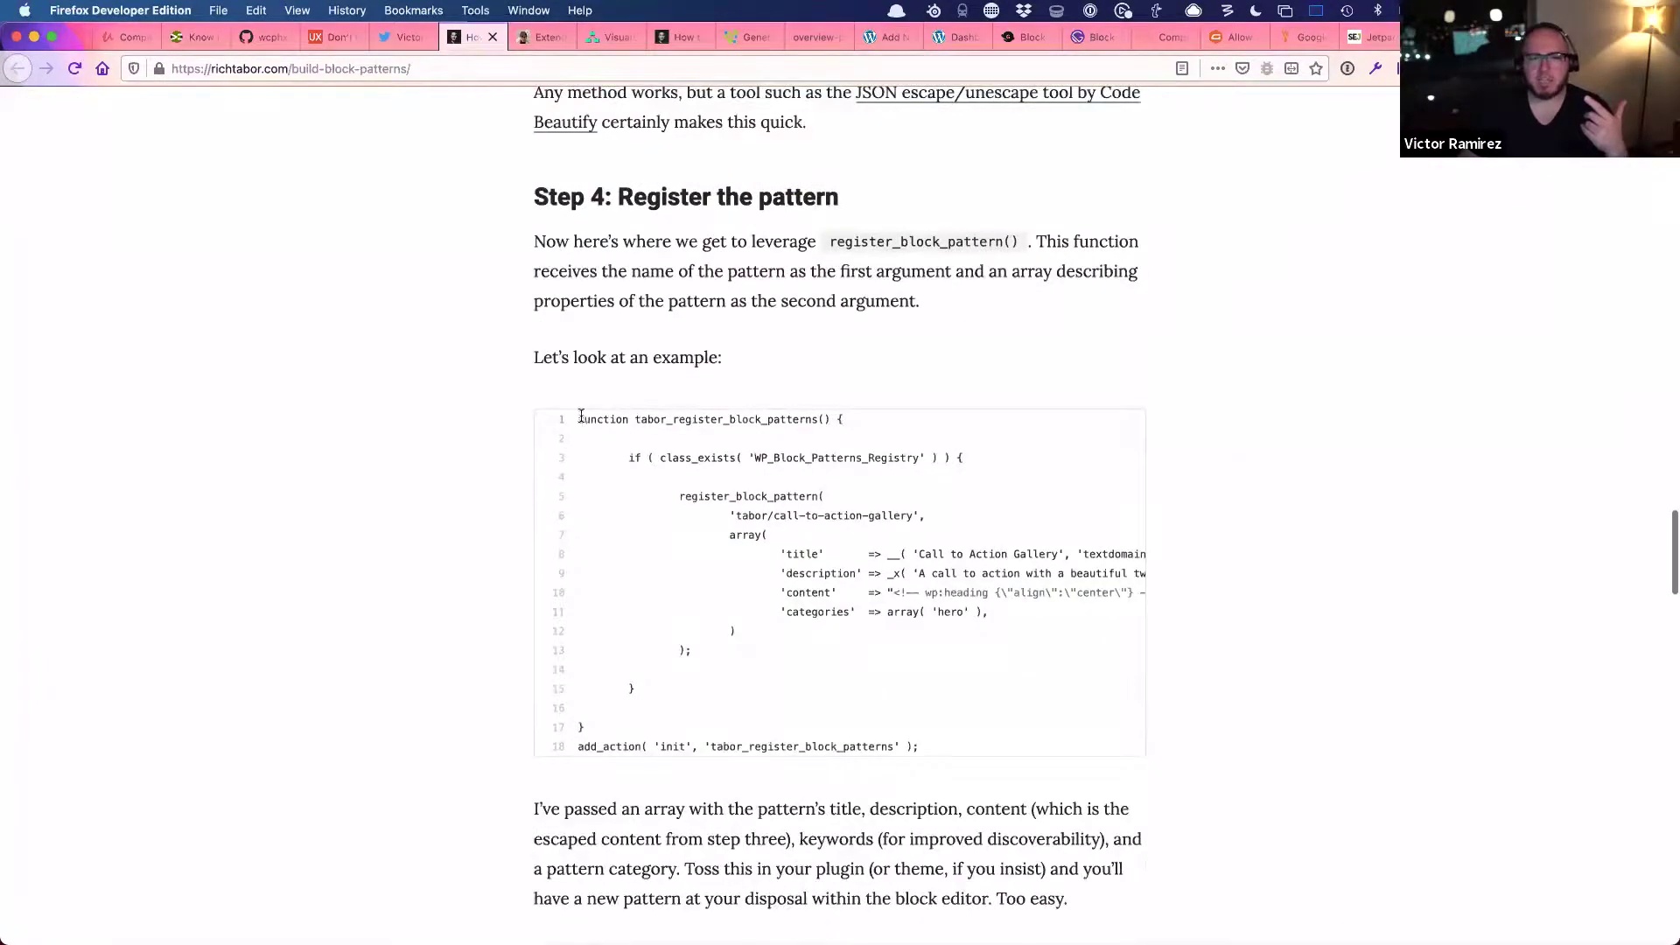
{"action": "left_click_drag", "start_coordinate": [588, 422], "coordinate": [957, 749]}
{"action": "key", "text": "super+c"}
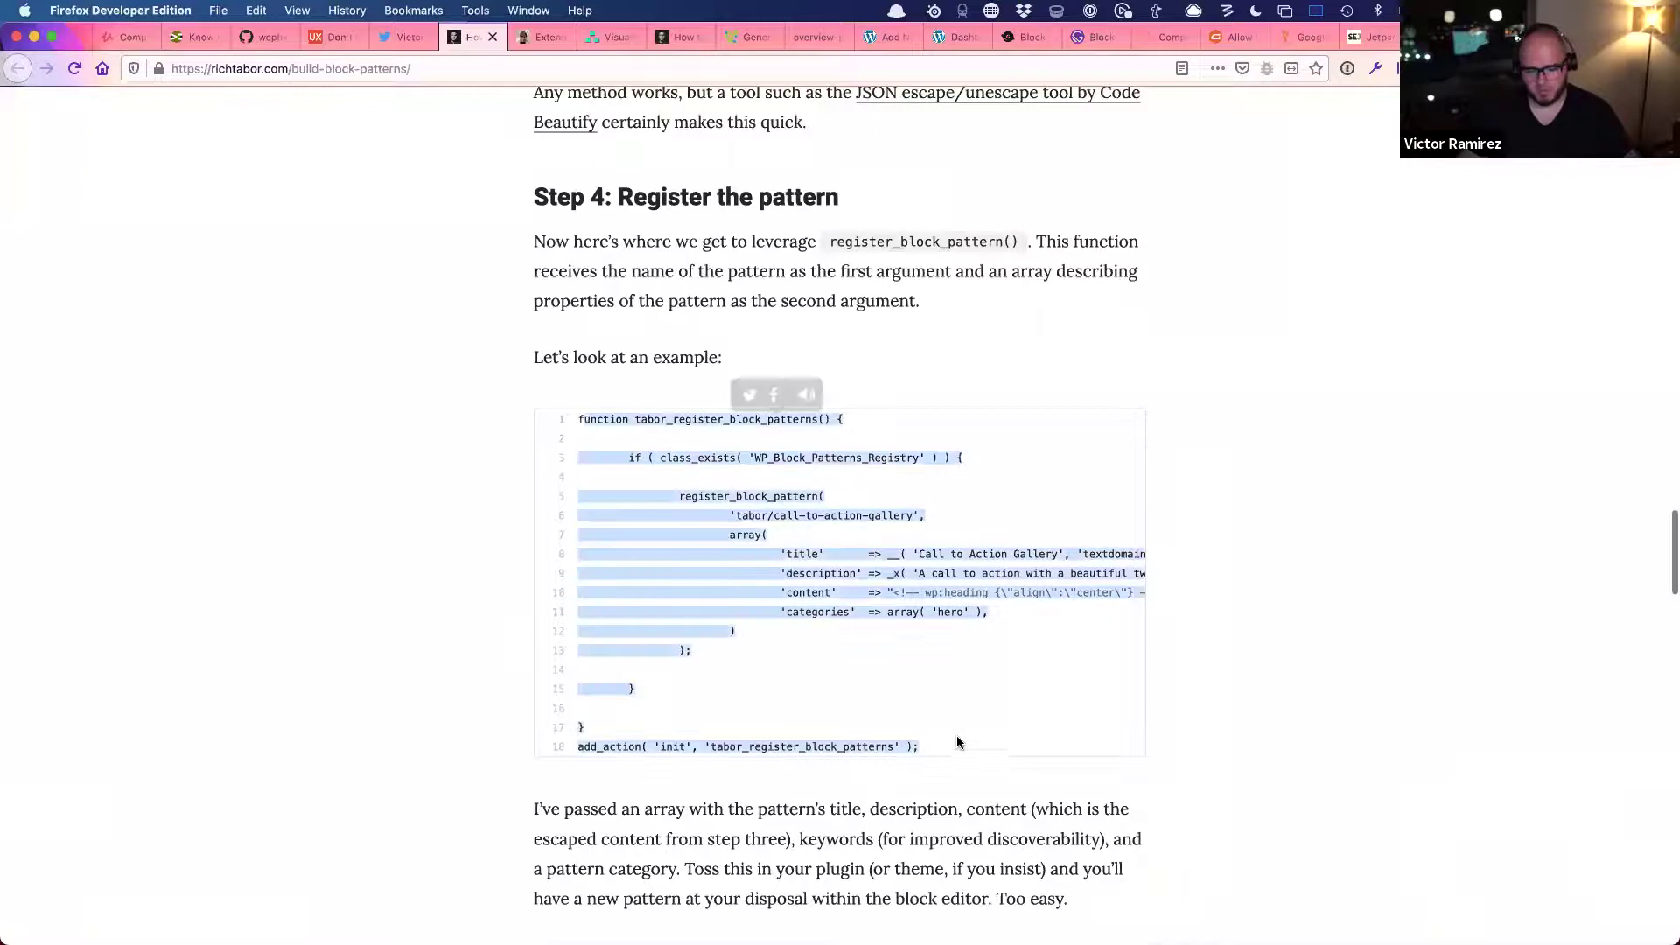
- Switch to VS Code and go to the empty last line of the wcphx-genesis theme's functions.php
{"action": "scroll", "coordinate": [939, 721], "scroll_direction": "down", "scroll_amount": 4}
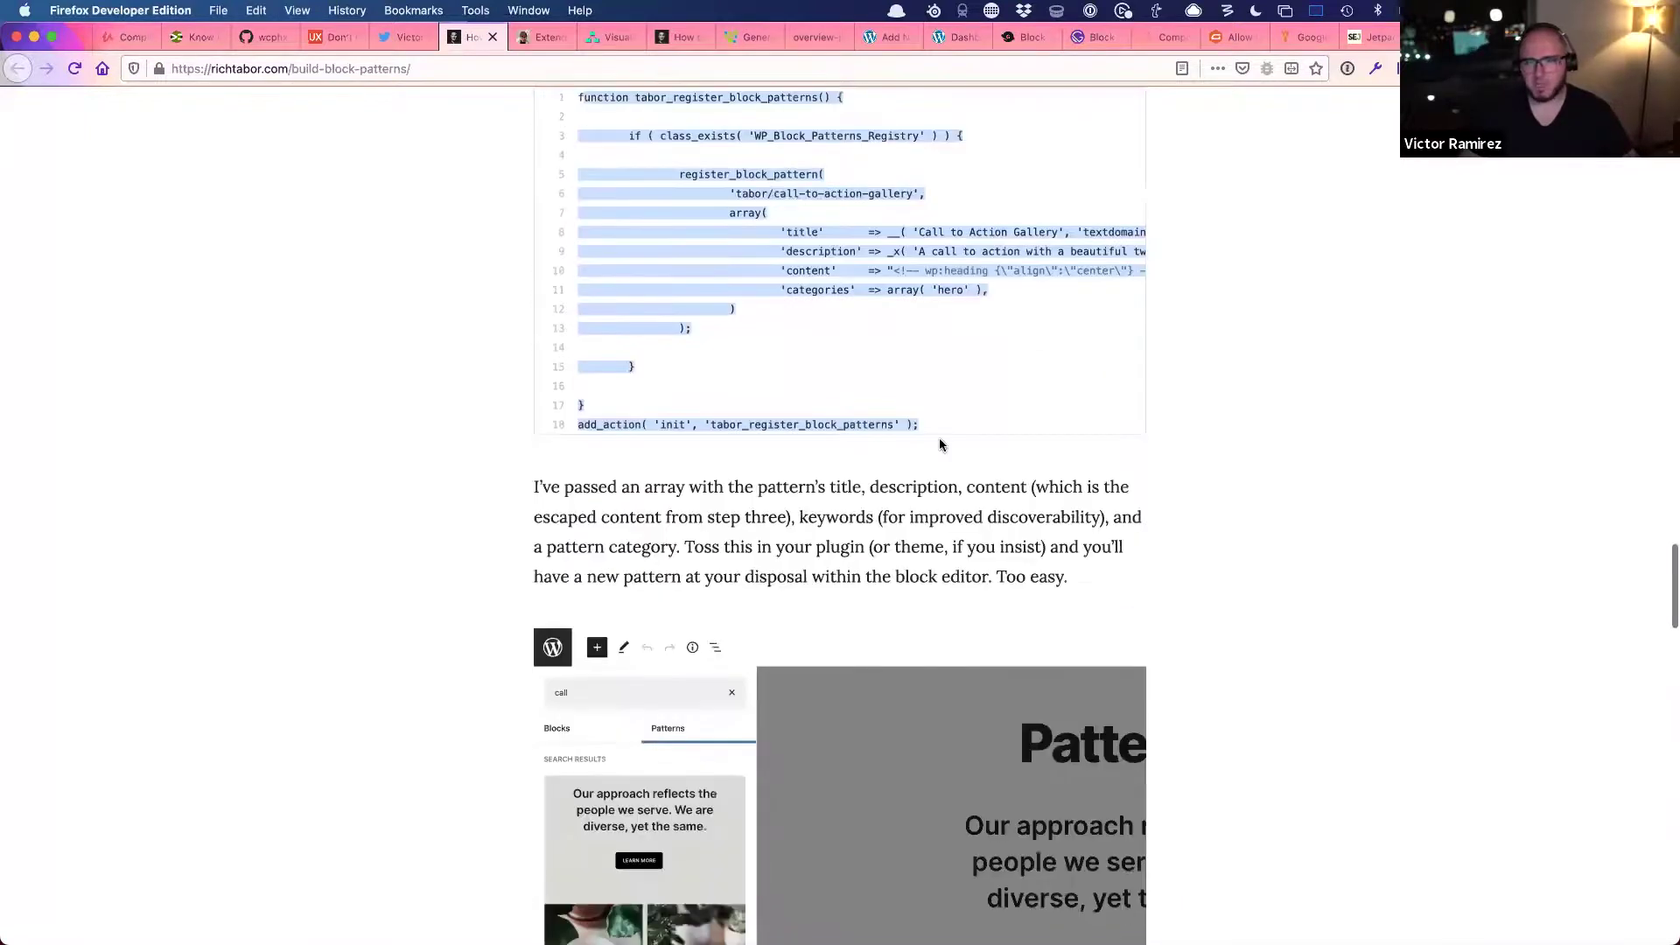
{"action": "scroll", "coordinate": [890, 422], "scroll_direction": "up", "scroll_amount": 1}
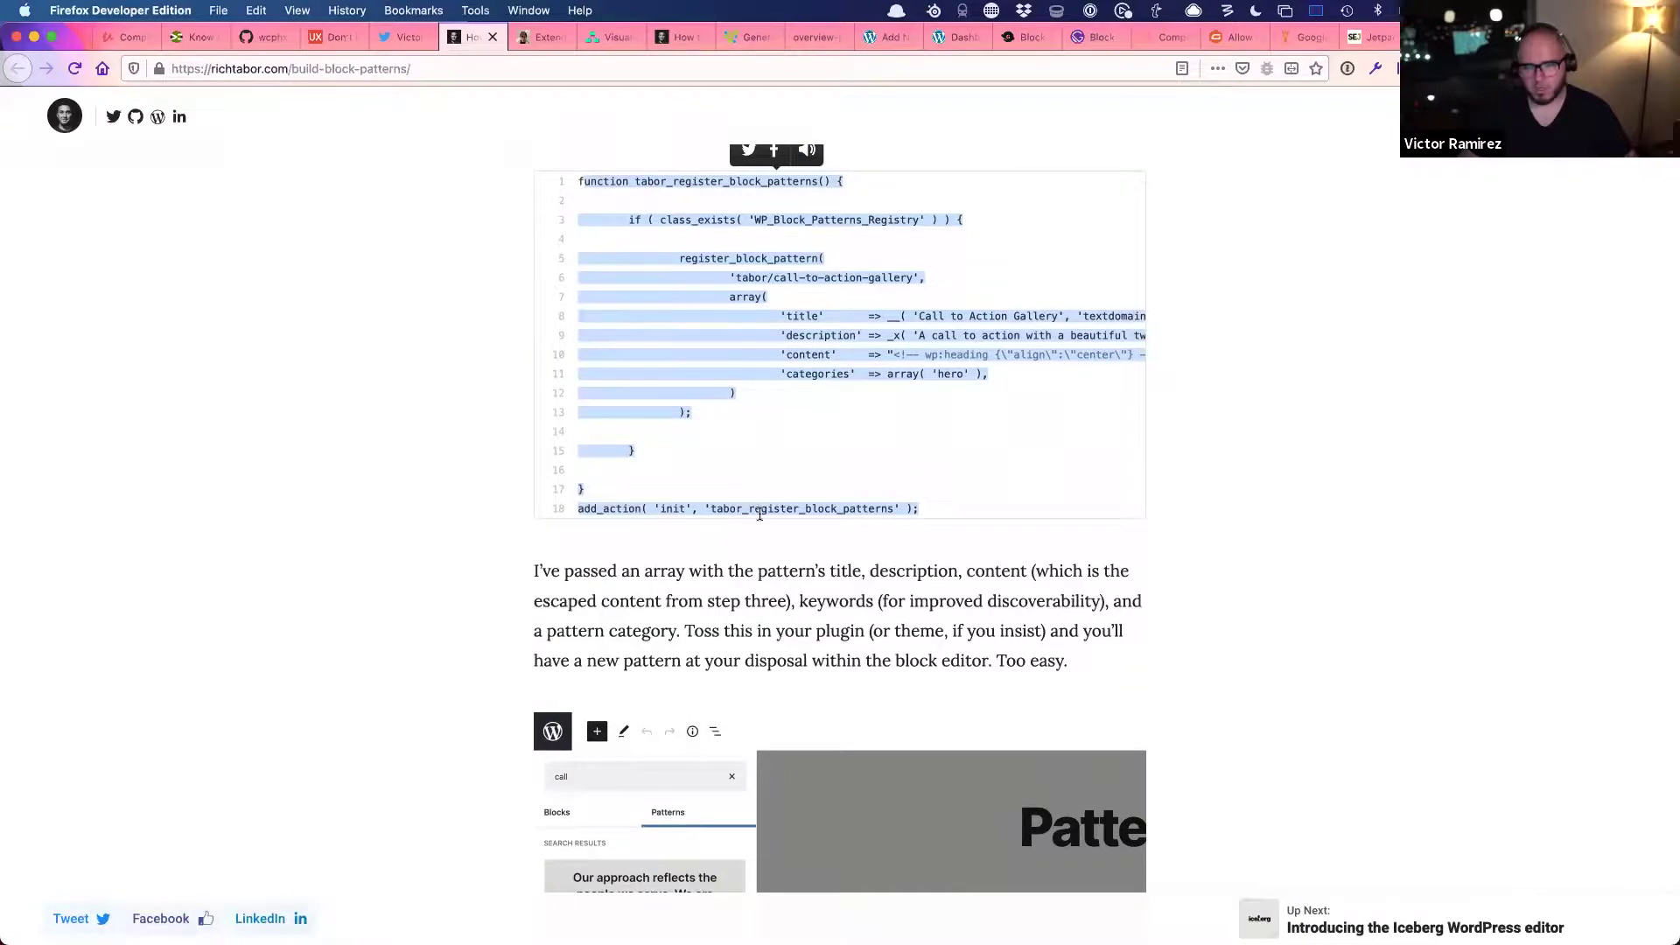
{"action": "key", "text": "super+Tab"}
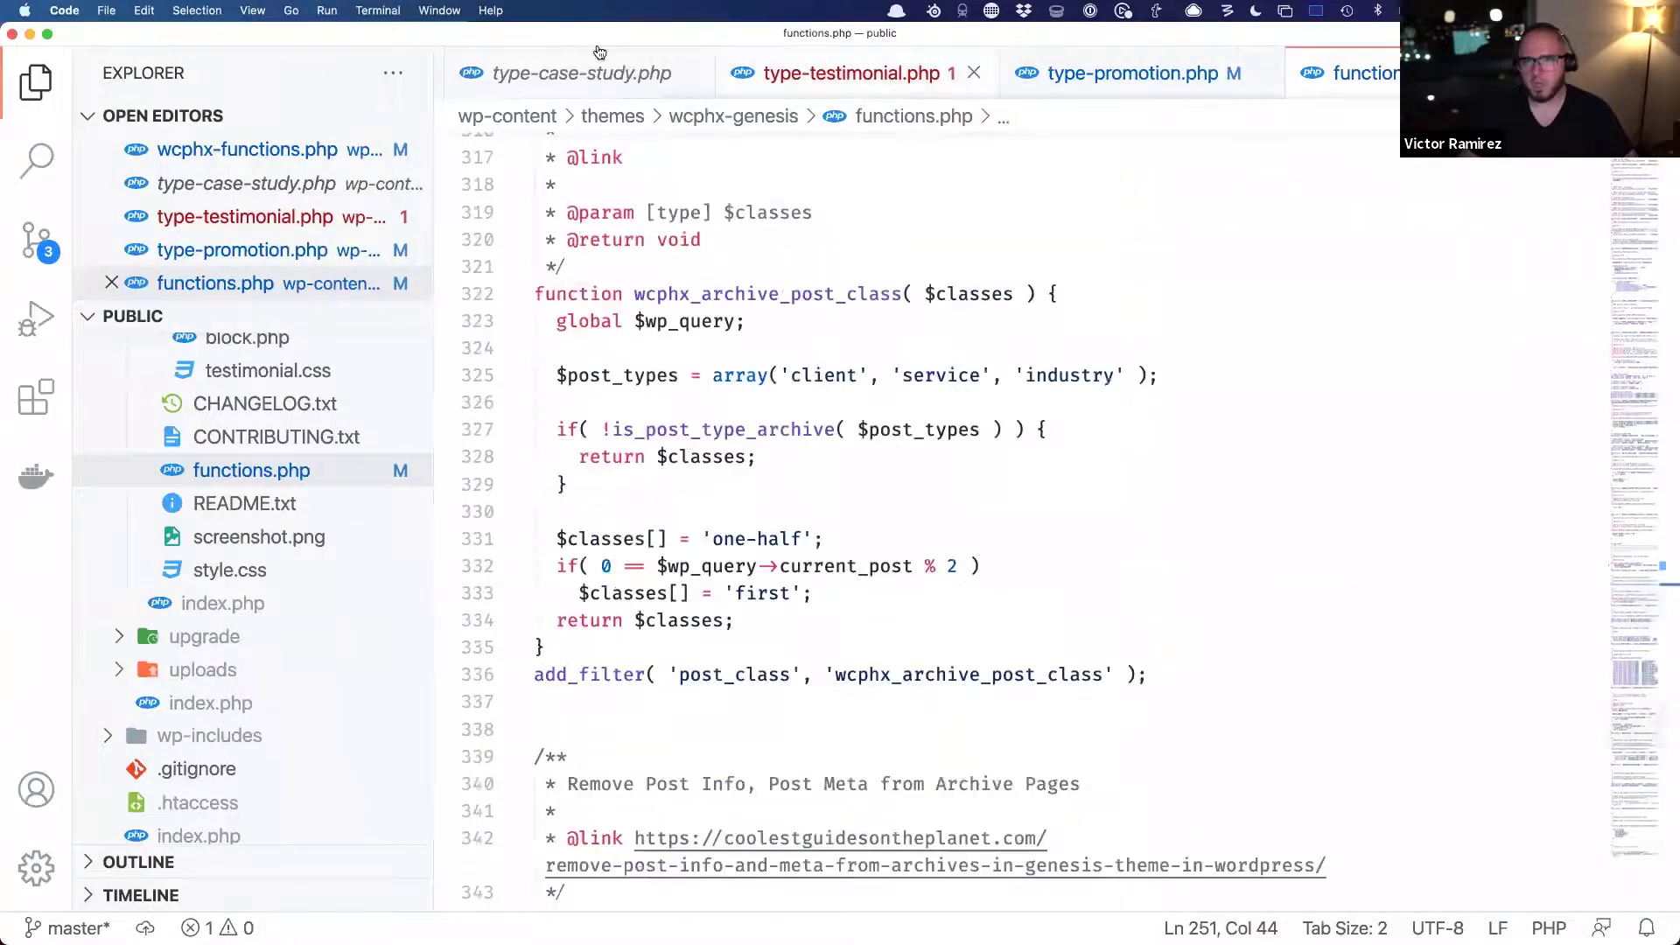
{"action": "scroll", "coordinate": [171, 648], "scroll_direction": "down", "scroll_amount": 7}
{"action": "scroll", "coordinate": [171, 678], "scroll_direction": "up", "scroll_amount": 8}
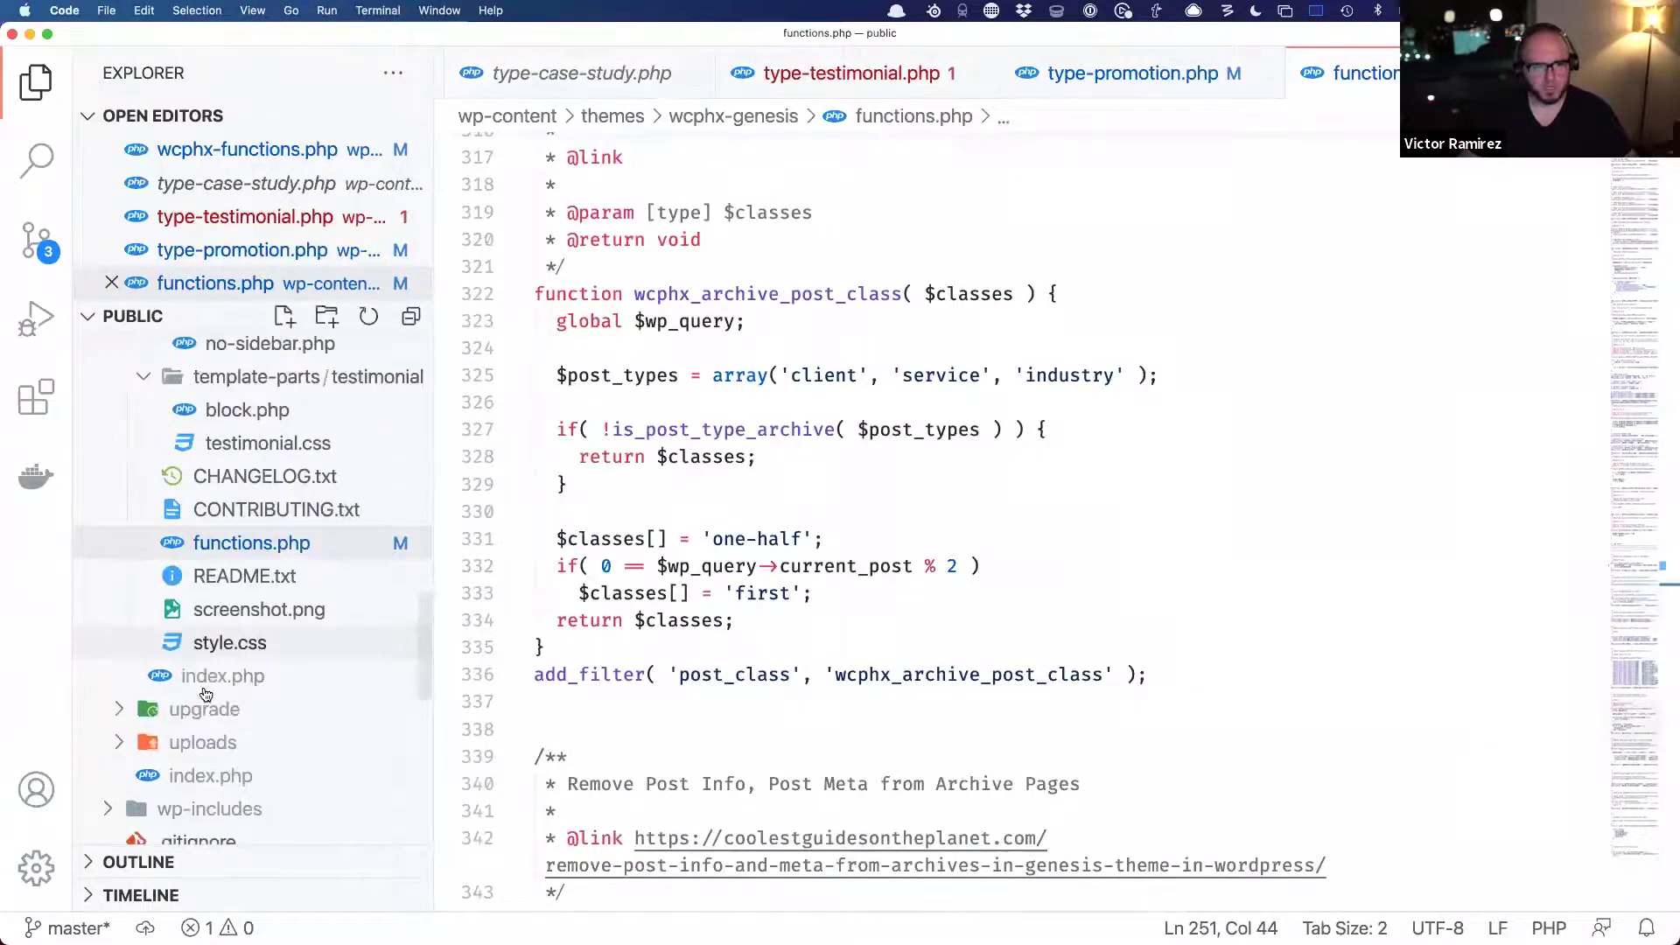
{"action": "scroll", "coordinate": [196, 679], "scroll_direction": "up", "scroll_amount": 10}
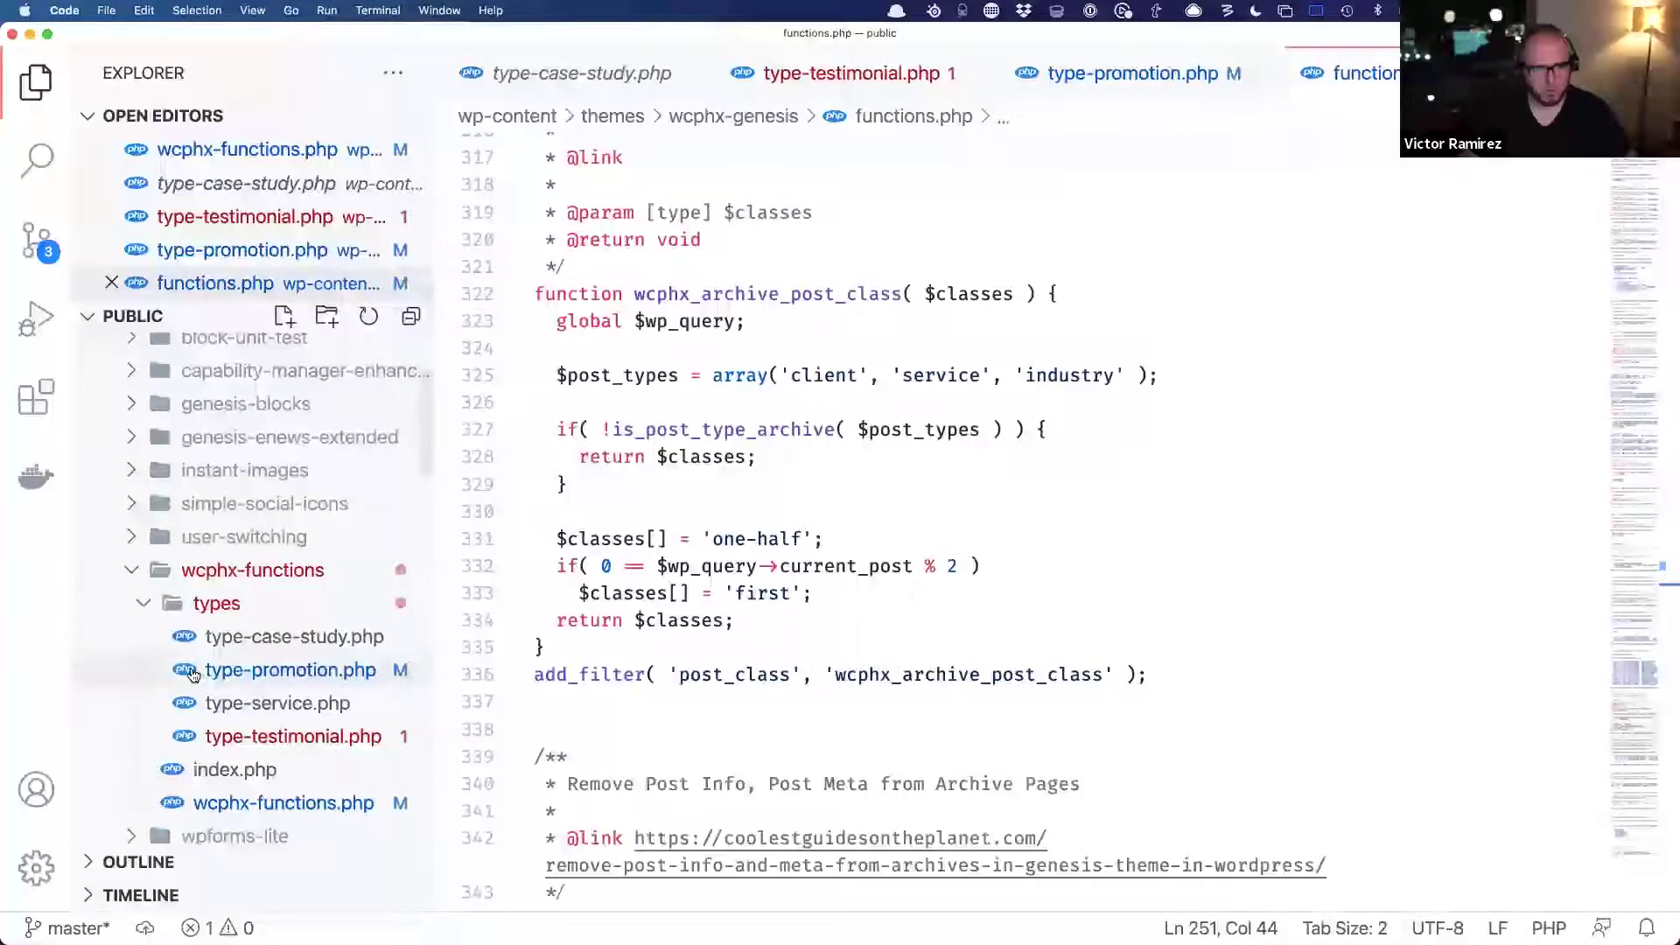
{"action": "scroll", "coordinate": [193, 674], "scroll_direction": "down", "scroll_amount": 5}
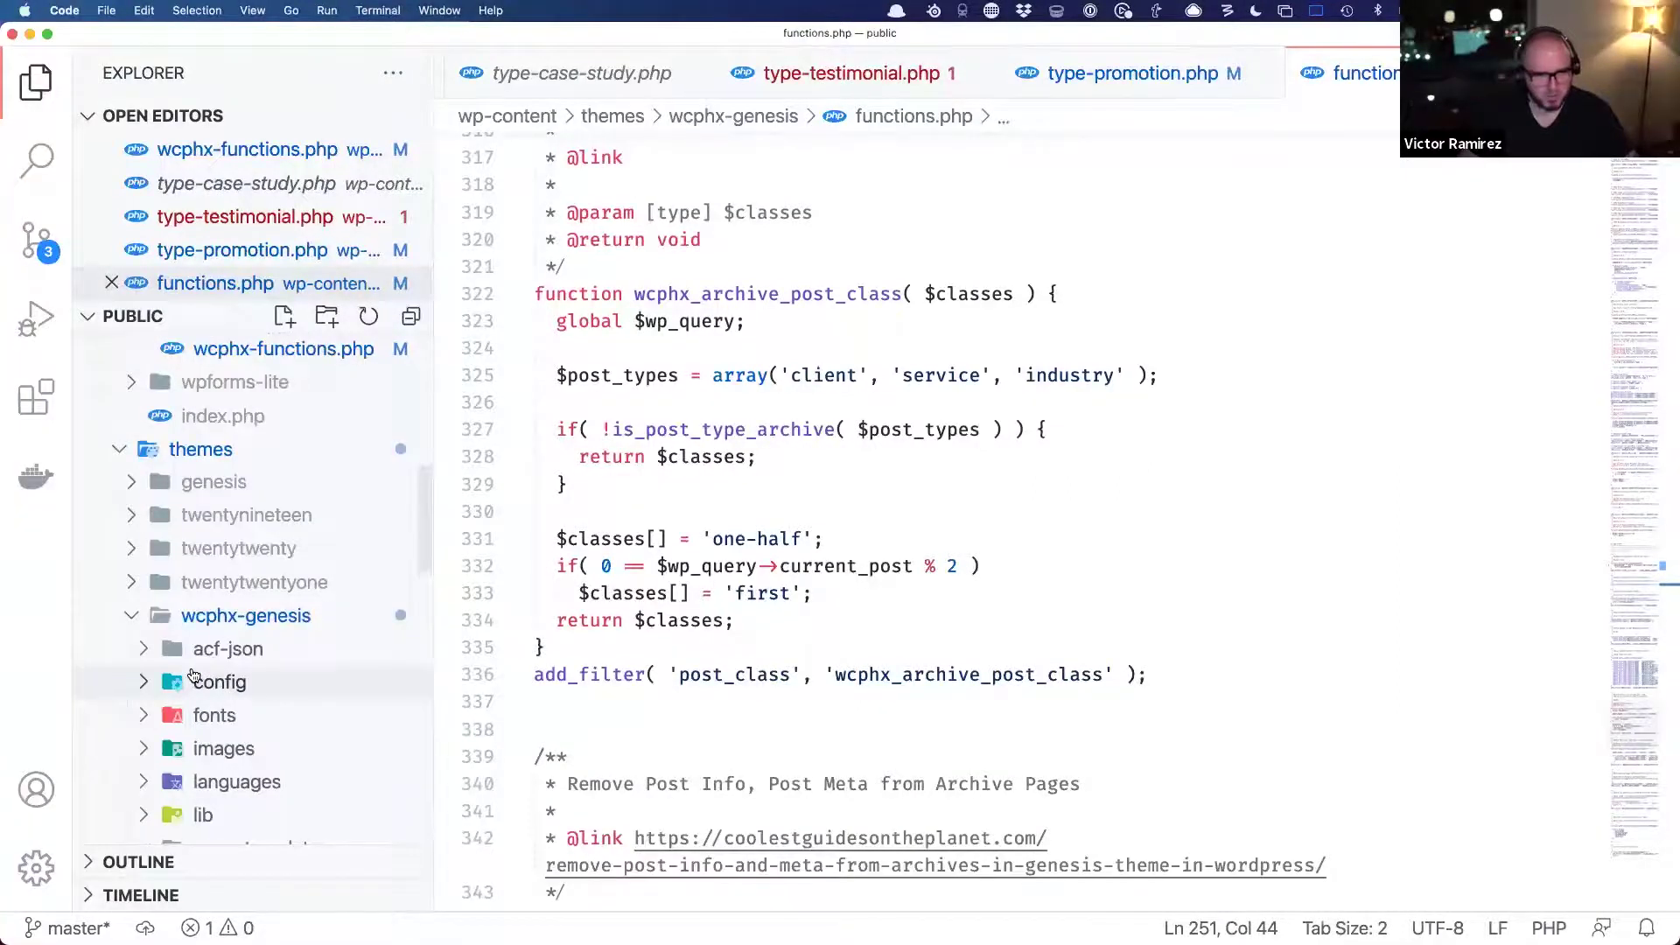
{"action": "scroll", "coordinate": [193, 674], "scroll_direction": "down", "scroll_amount": 5}
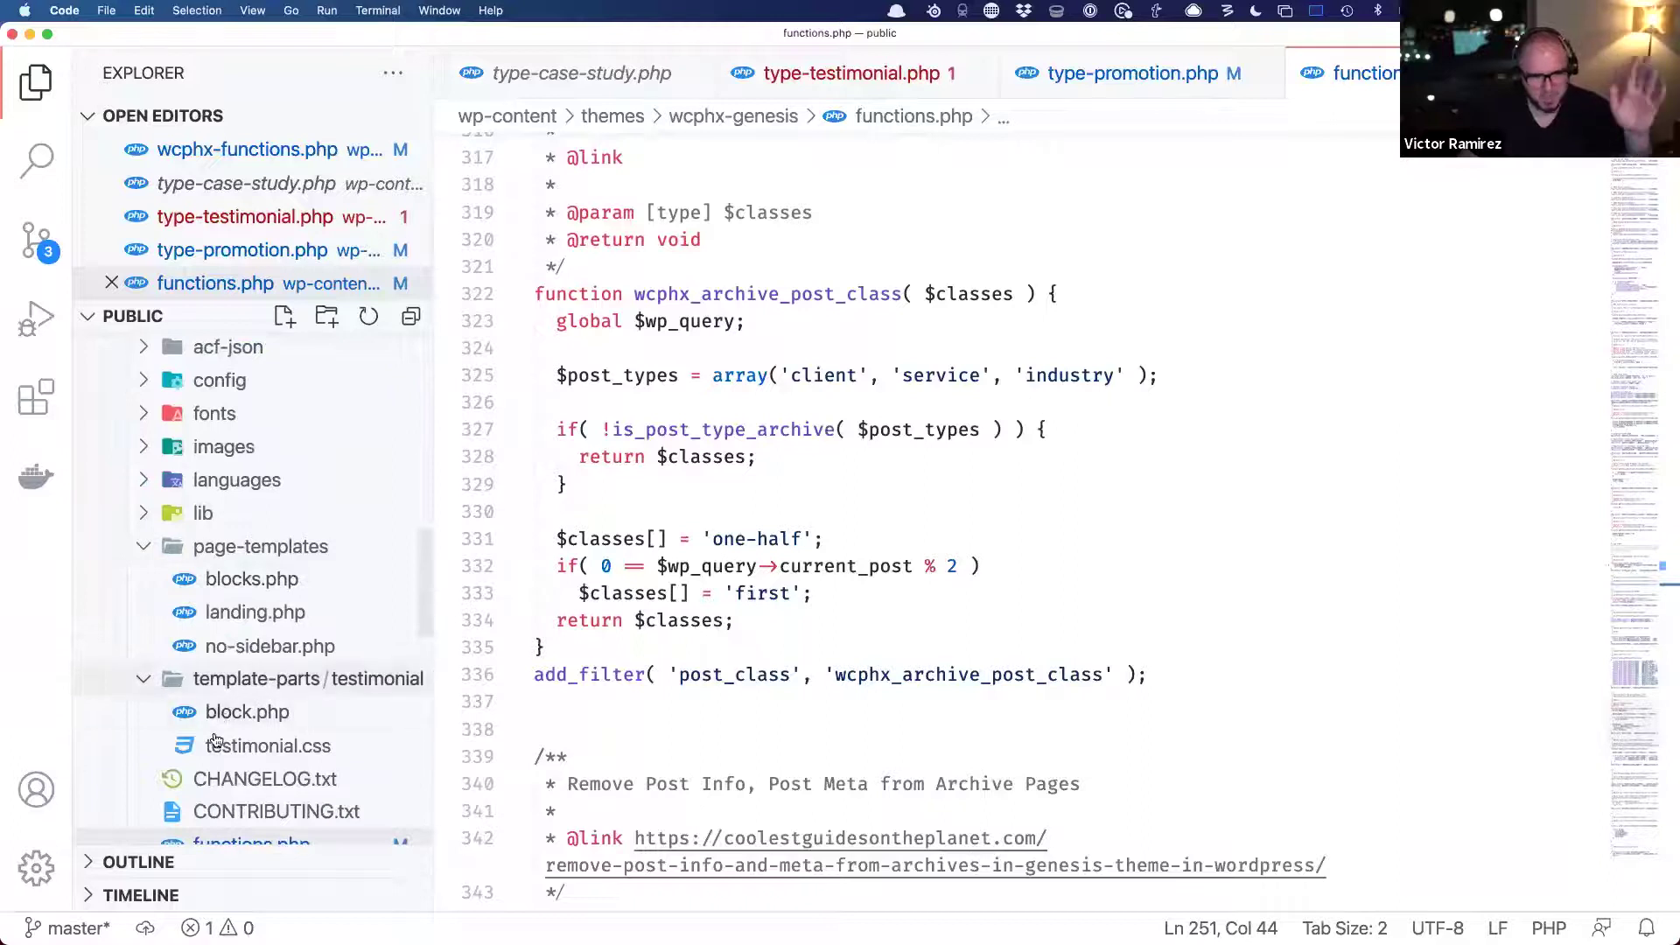
{"action": "scroll", "coordinate": [215, 740], "scroll_direction": "down", "scroll_amount": 3}
{"action": "left_click", "coordinate": [236, 695]}
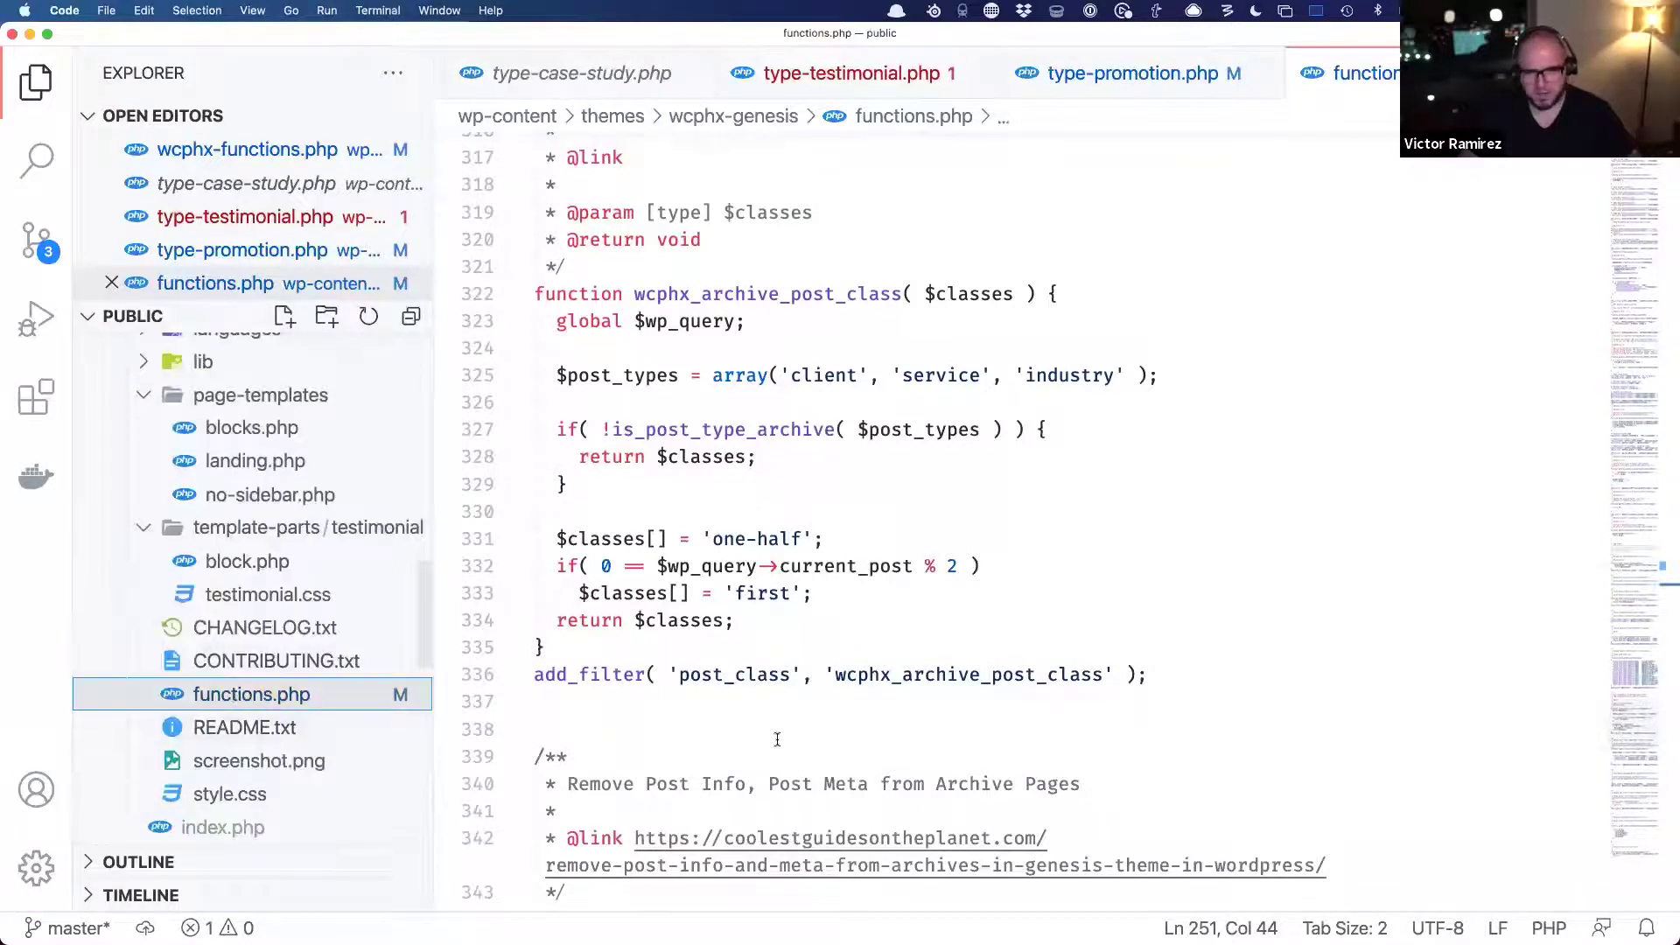
{"action": "scroll", "coordinate": [777, 740], "scroll_direction": "down", "scroll_amount": 20}
{"action": "left_click", "coordinate": [744, 594]}
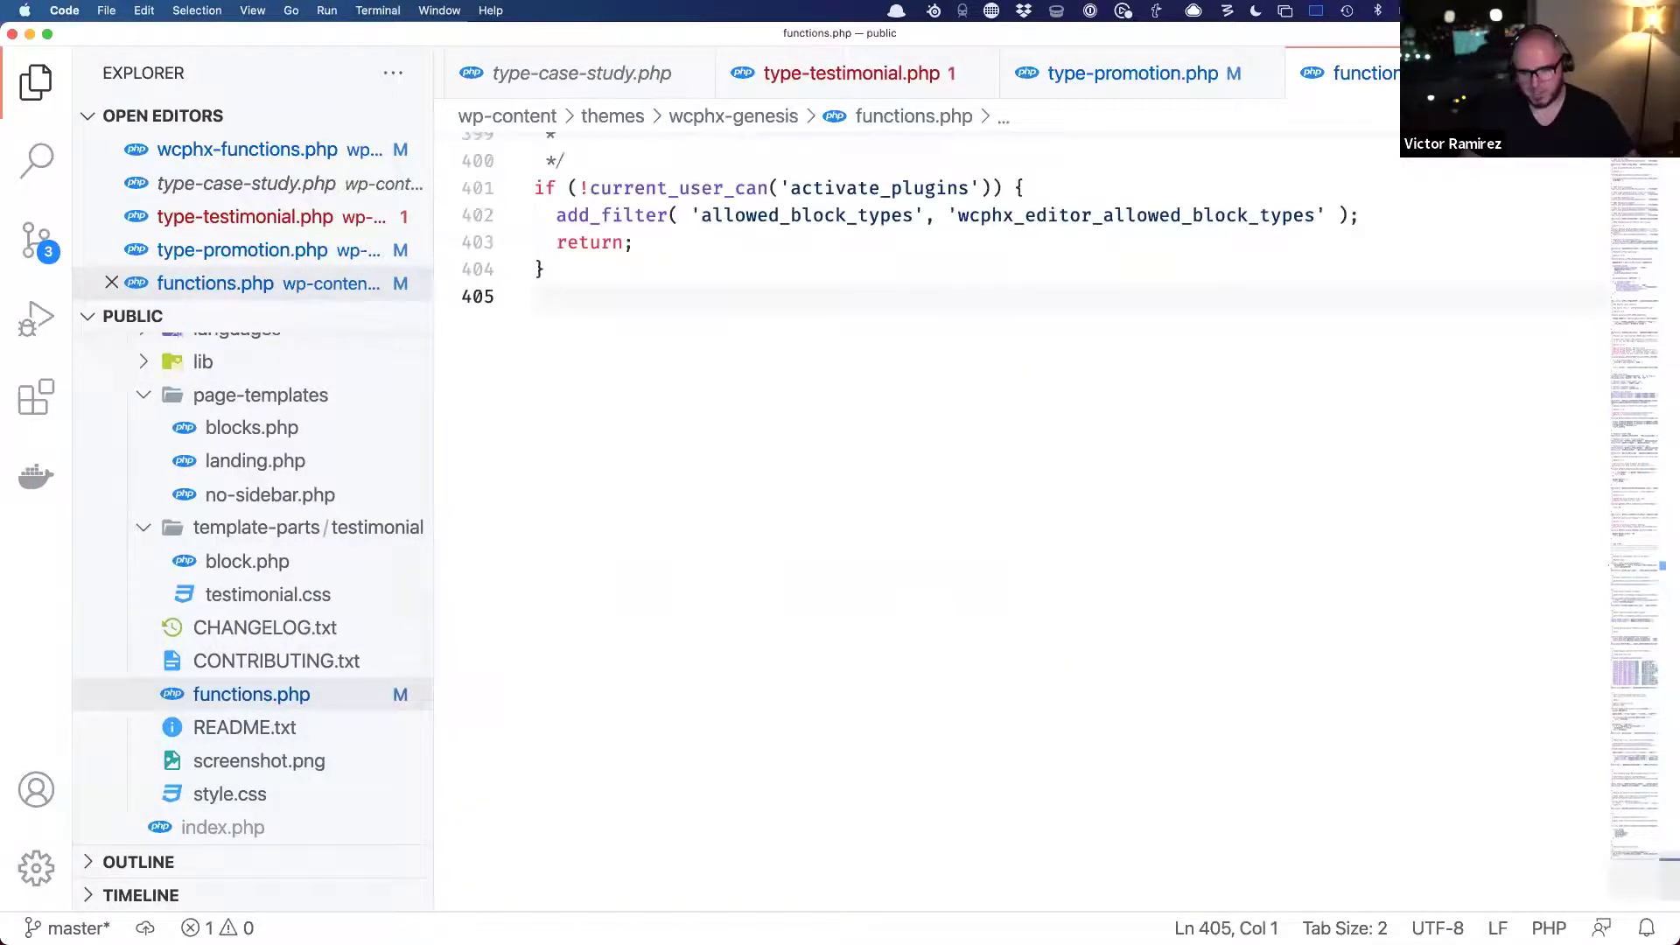
- Paste the copied tabor_register_block_patterns code at the end of functions.php, two lines below the block restriction code
{"action": "key", "text": "Return"}
{"action": "key", "text": "Return"}
{"action": "key", "text": "super+v"}
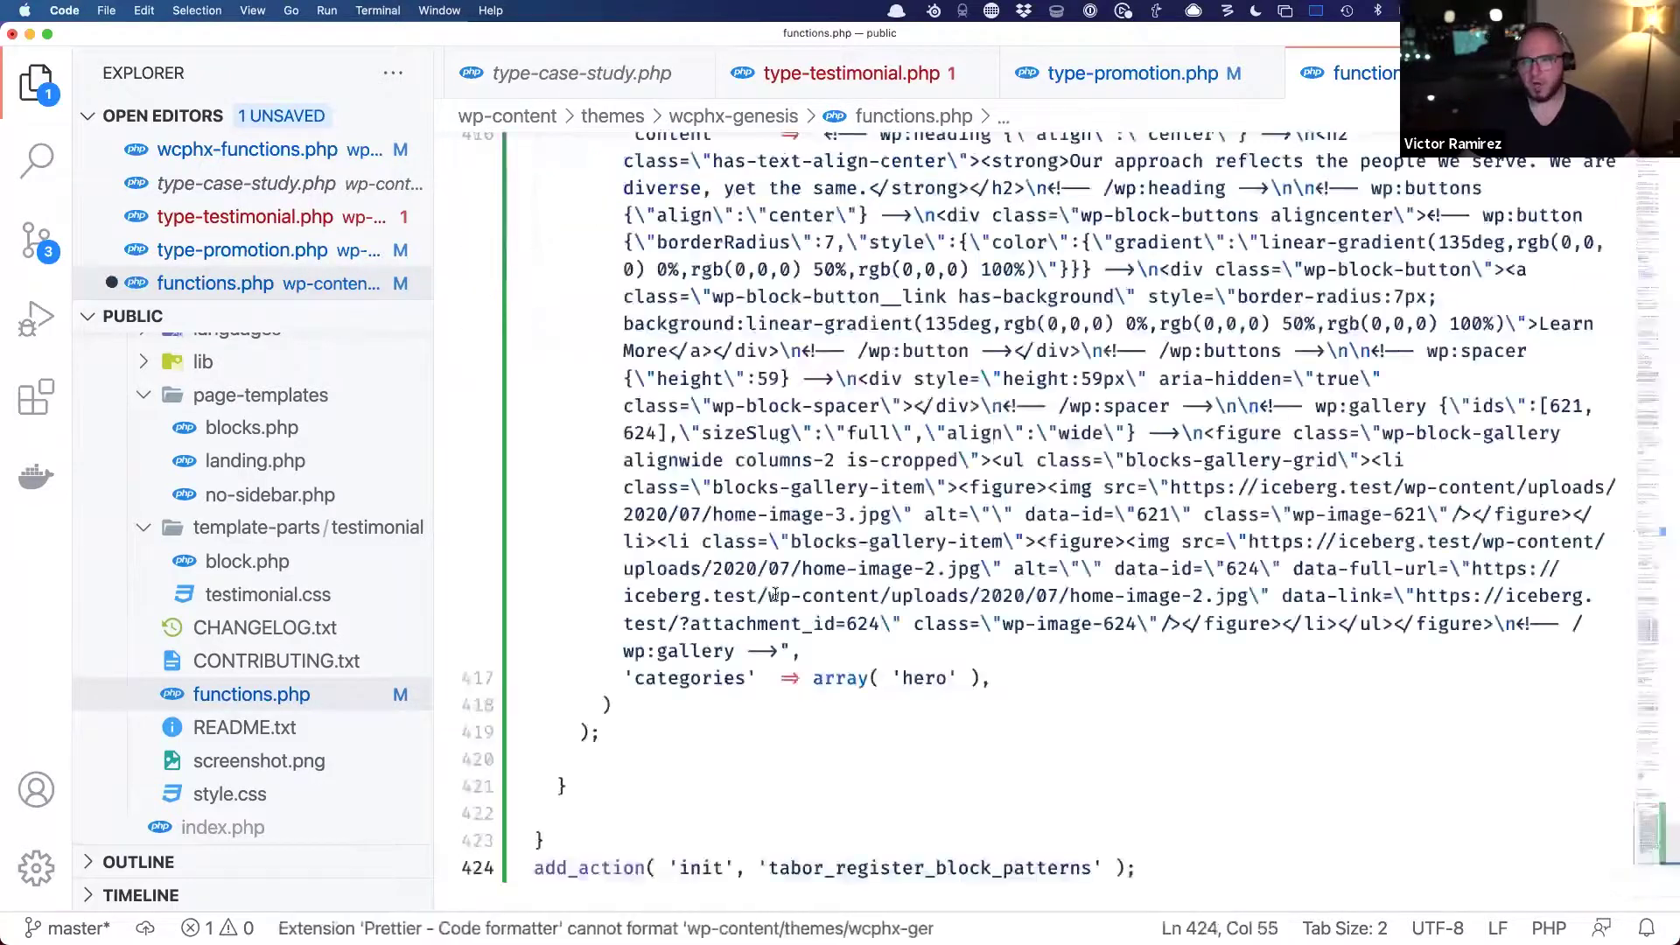
{"action": "key", "text": "super+z"}
{"action": "scroll", "coordinate": [775, 586], "scroll_direction": "up", "scroll_amount": 5}
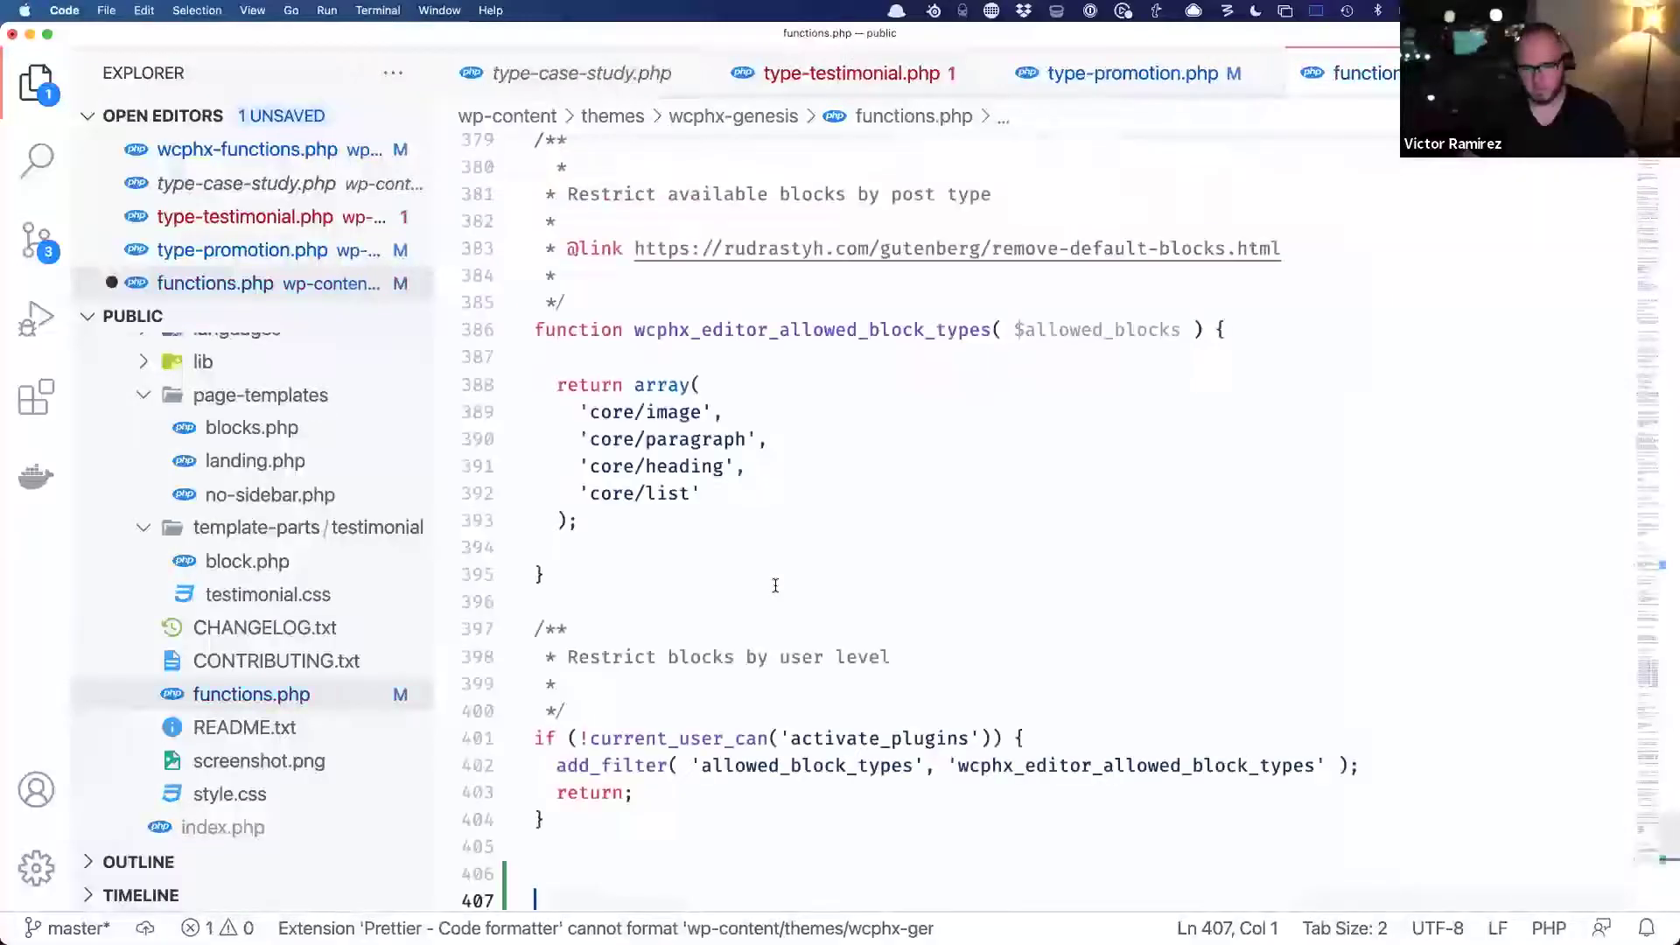
{"action": "scroll", "coordinate": [775, 585], "scroll_direction": "down", "scroll_amount": 2}
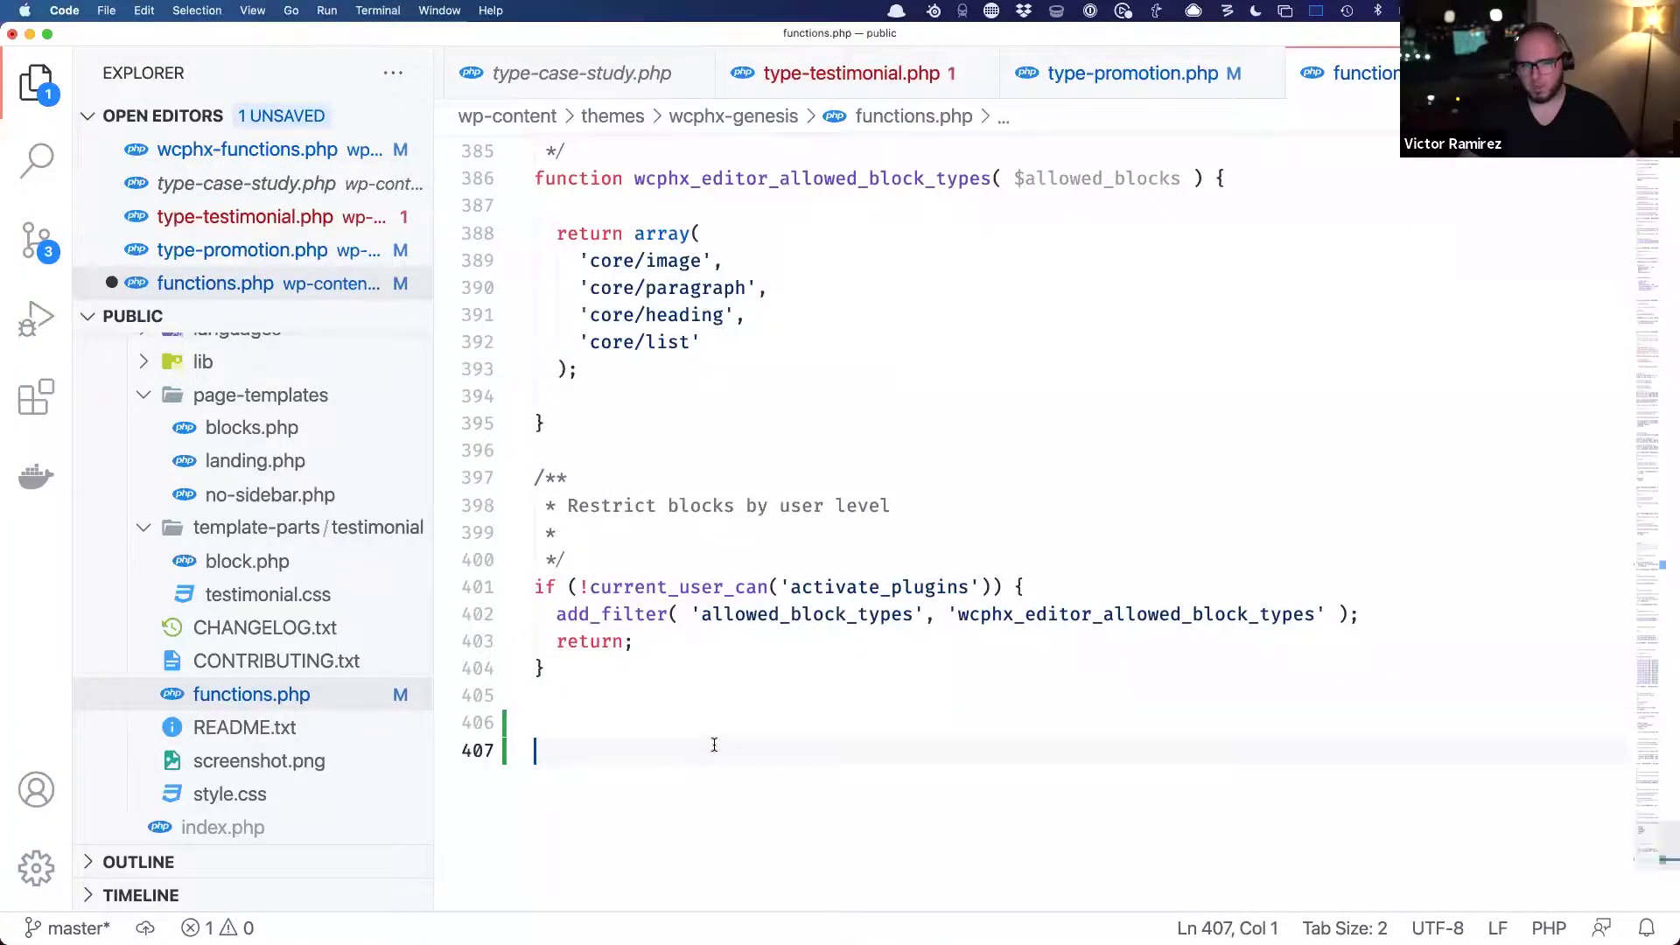
{"action": "key", "text": "super+v"}
- Review the pasted pattern registration function and save functions.php
{"action": "scroll", "coordinate": [712, 717], "scroll_direction": "up", "scroll_amount": 10}
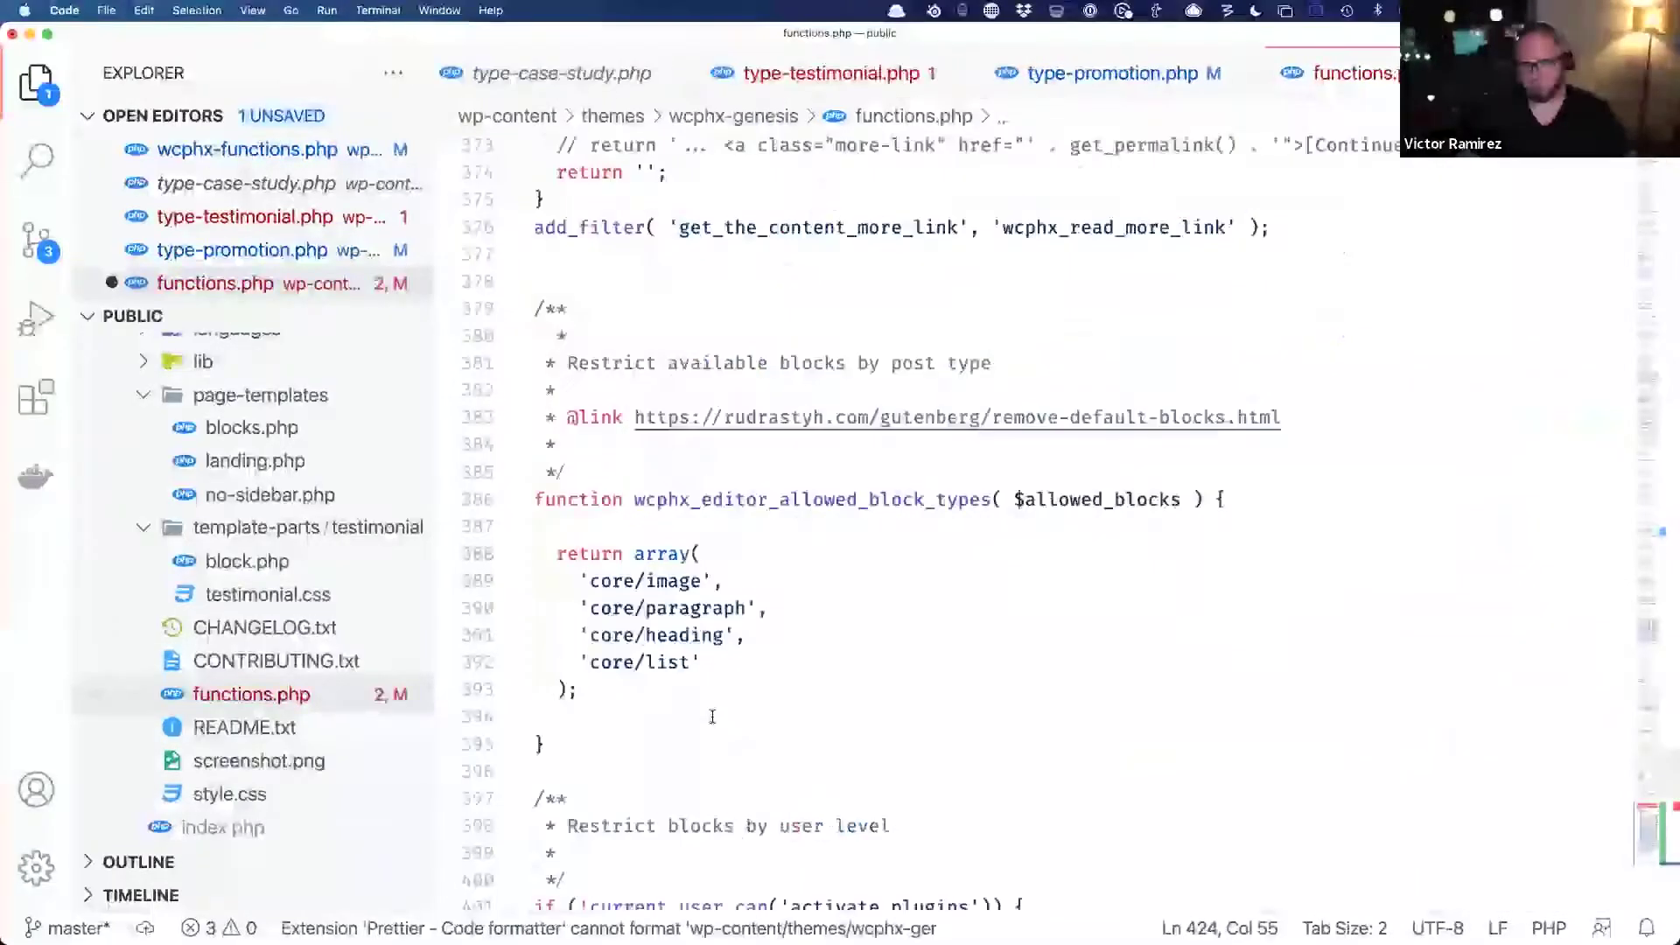
{"action": "scroll", "coordinate": [712, 715], "scroll_direction": "down", "scroll_amount": 5}
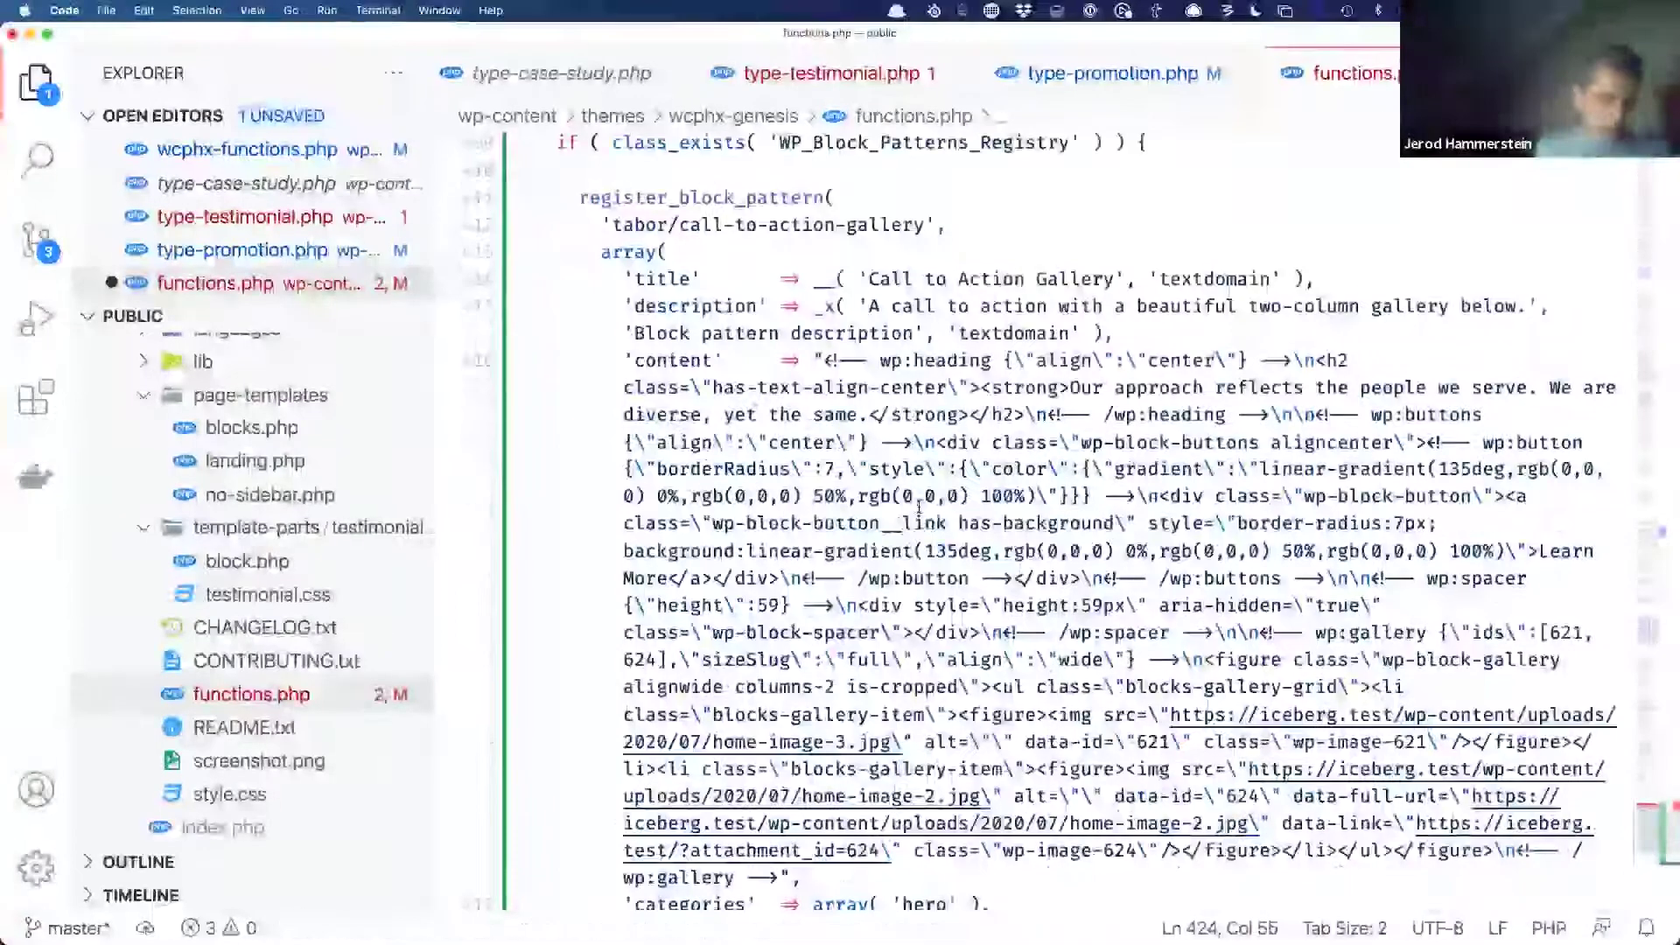
{"action": "scroll", "coordinate": [569, 234], "scroll_direction": "up", "scroll_amount": 1}
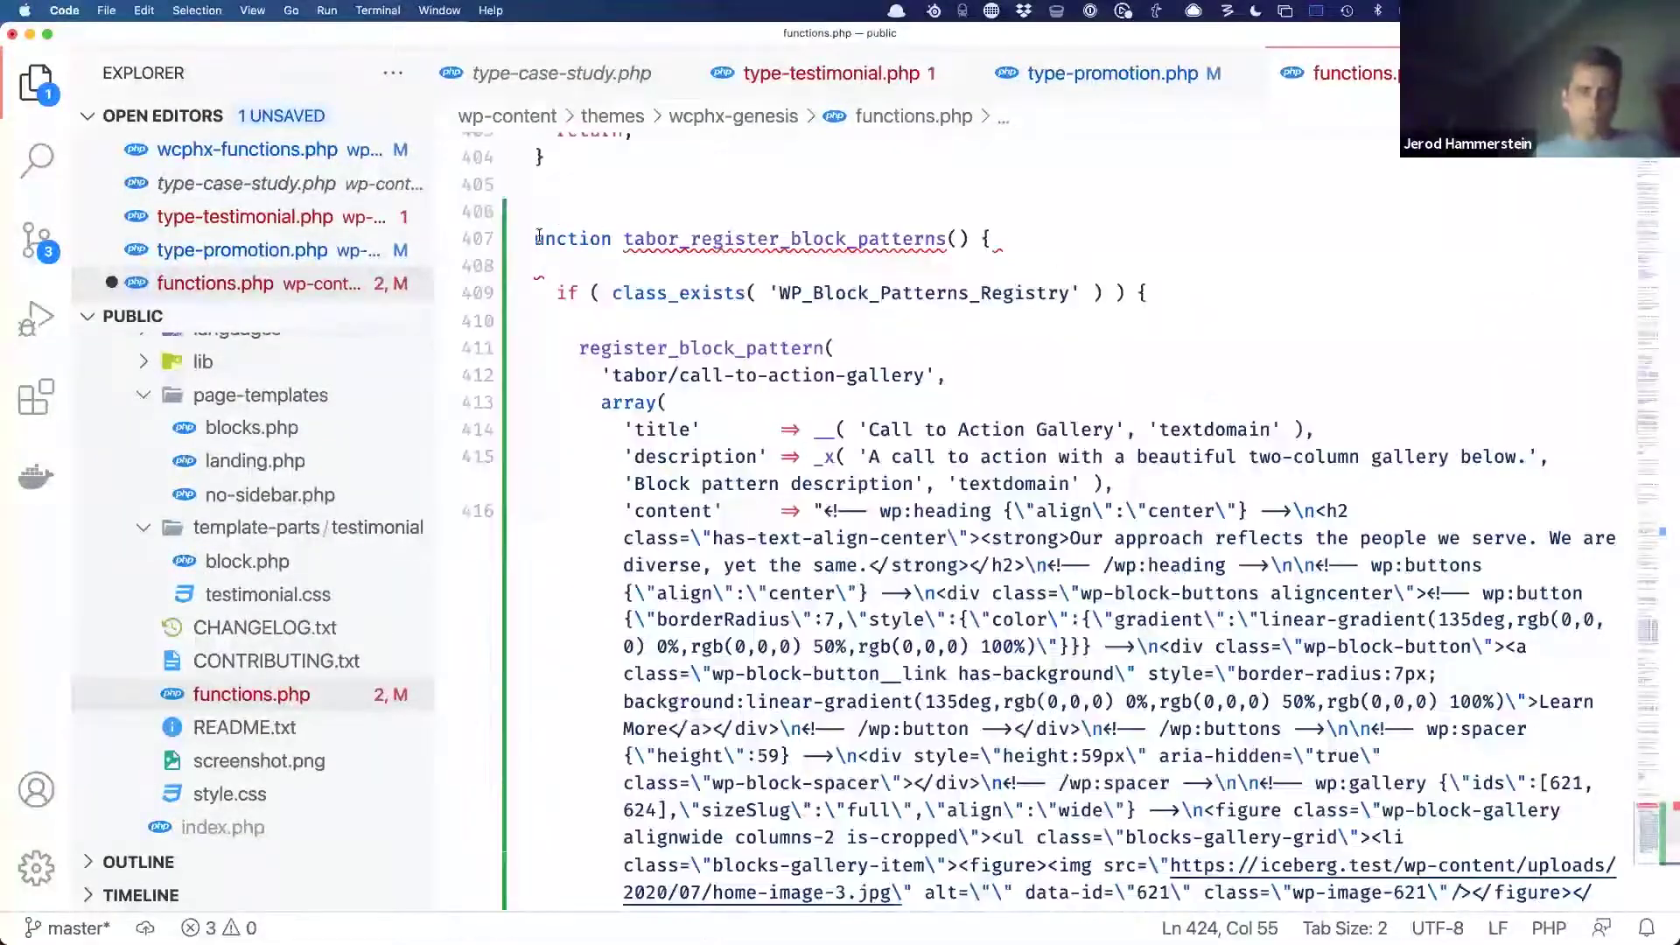
{"action": "left_click", "coordinate": [626, 266]}
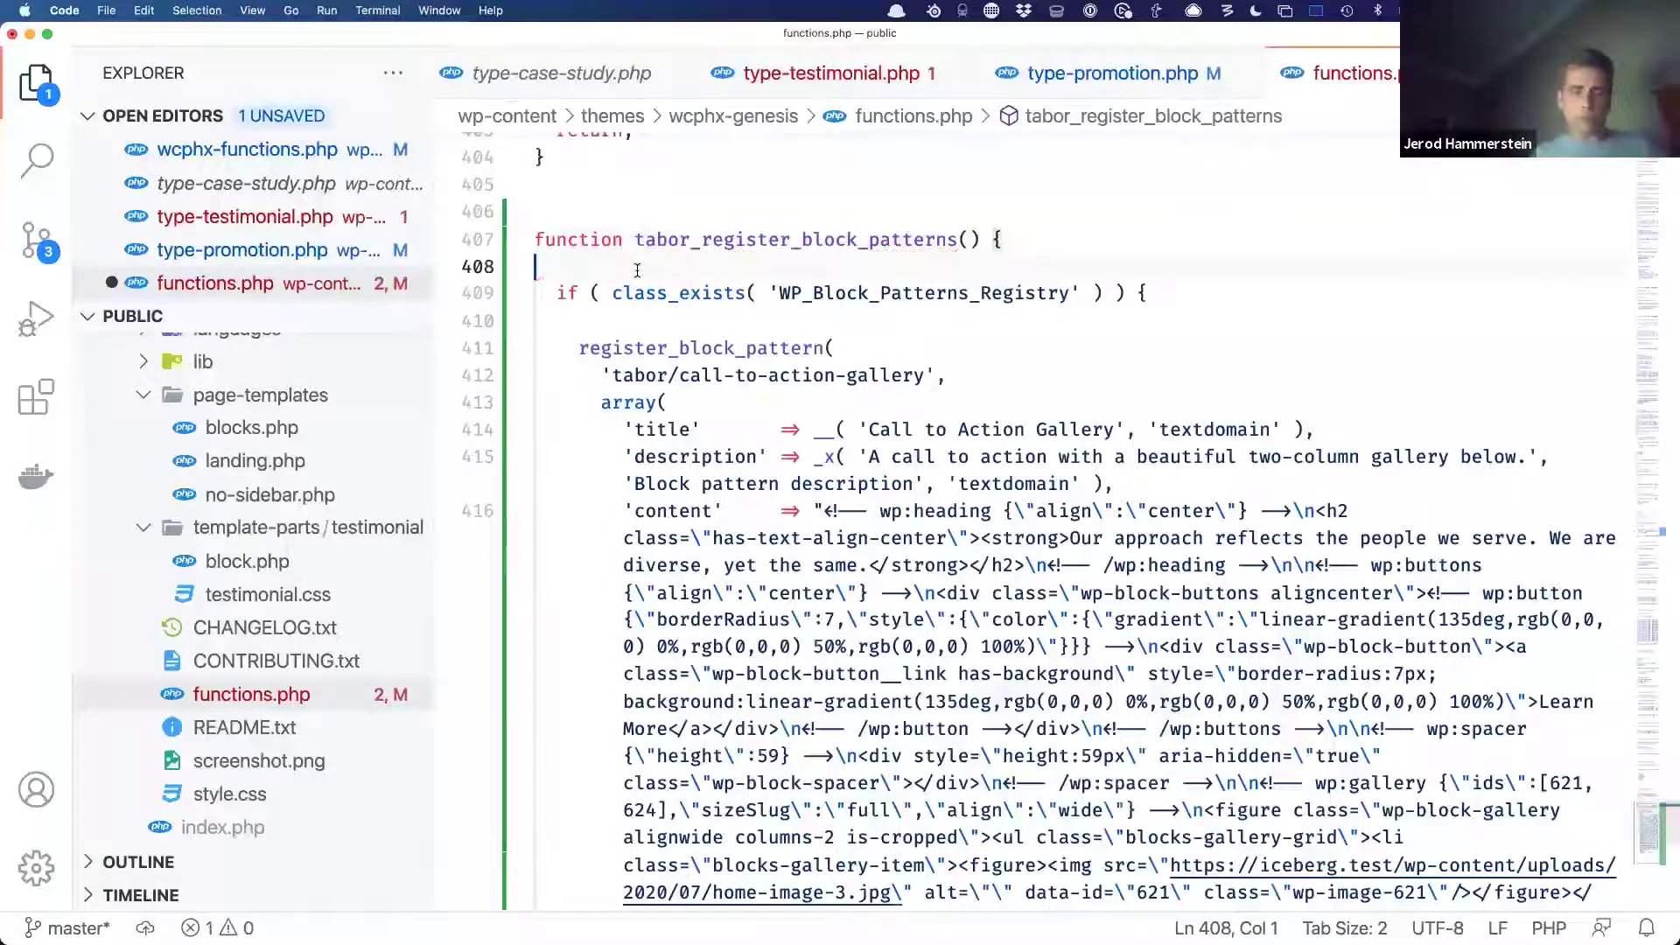
{"action": "key", "text": "super+s"}
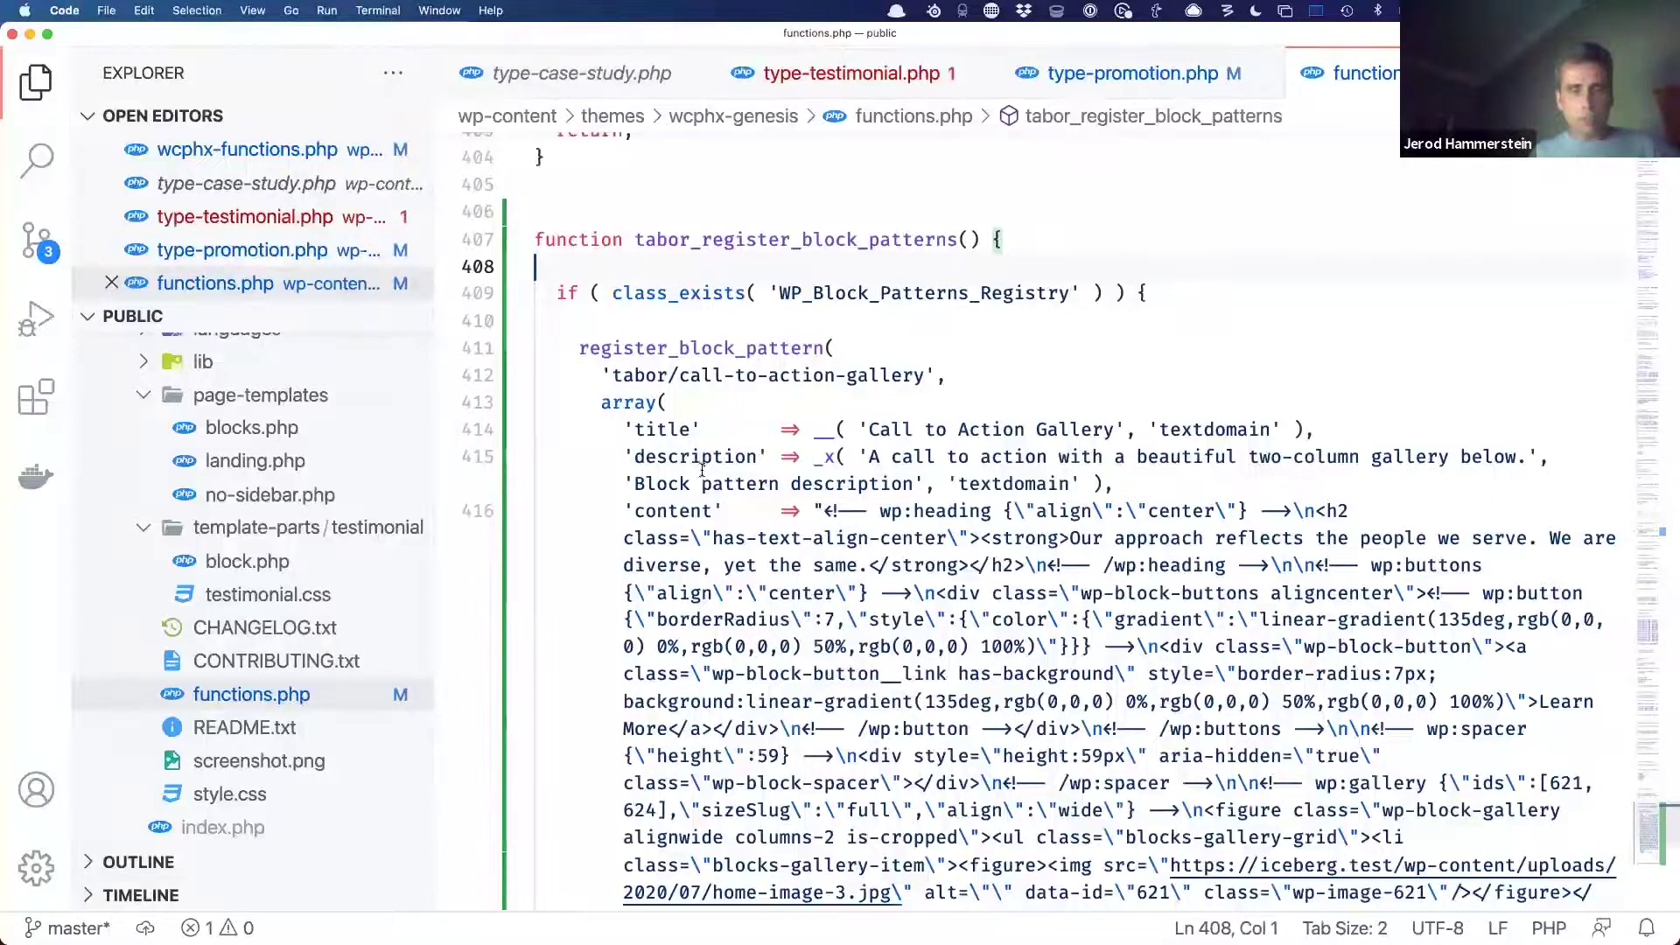
- Return to the block patterns article in Firefox and examine the example's content argument and the Patterns Library illustration
{"action": "key", "text": "super+Tab"}
{"action": "scroll", "coordinate": [806, 423], "scroll_direction": "up", "scroll_amount": 5}
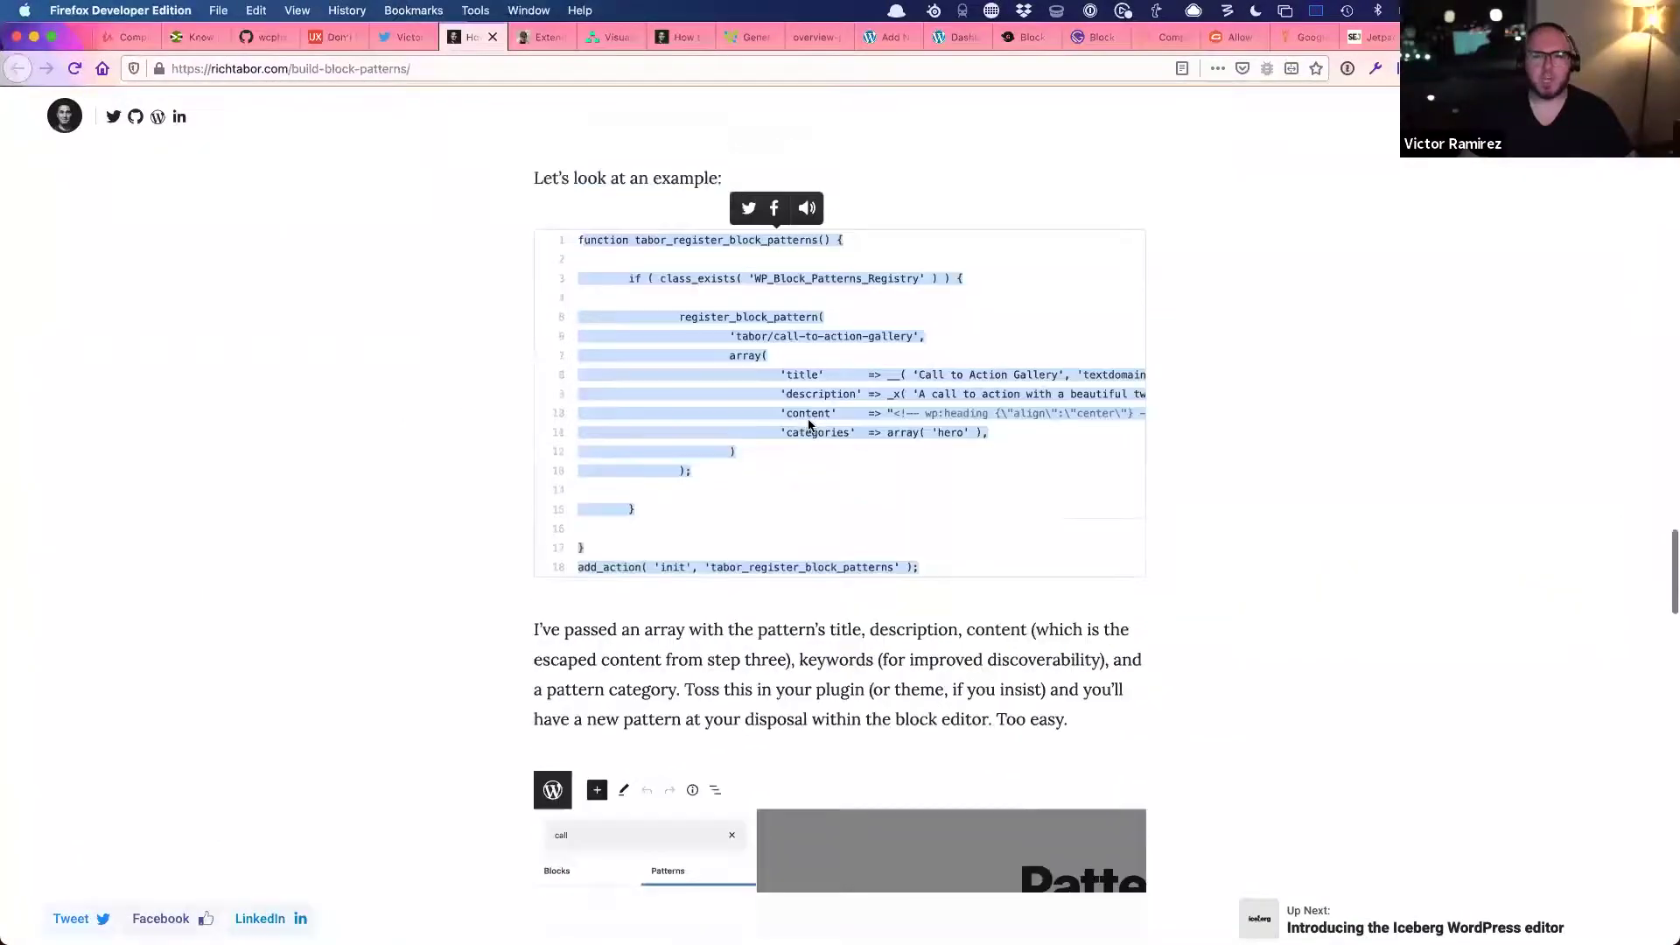
{"action": "left_click", "coordinate": [711, 351]}
{"action": "left_click_drag", "start_coordinate": [646, 444], "coordinate": [858, 645]}
{"action": "left_click", "coordinate": [917, 252]}
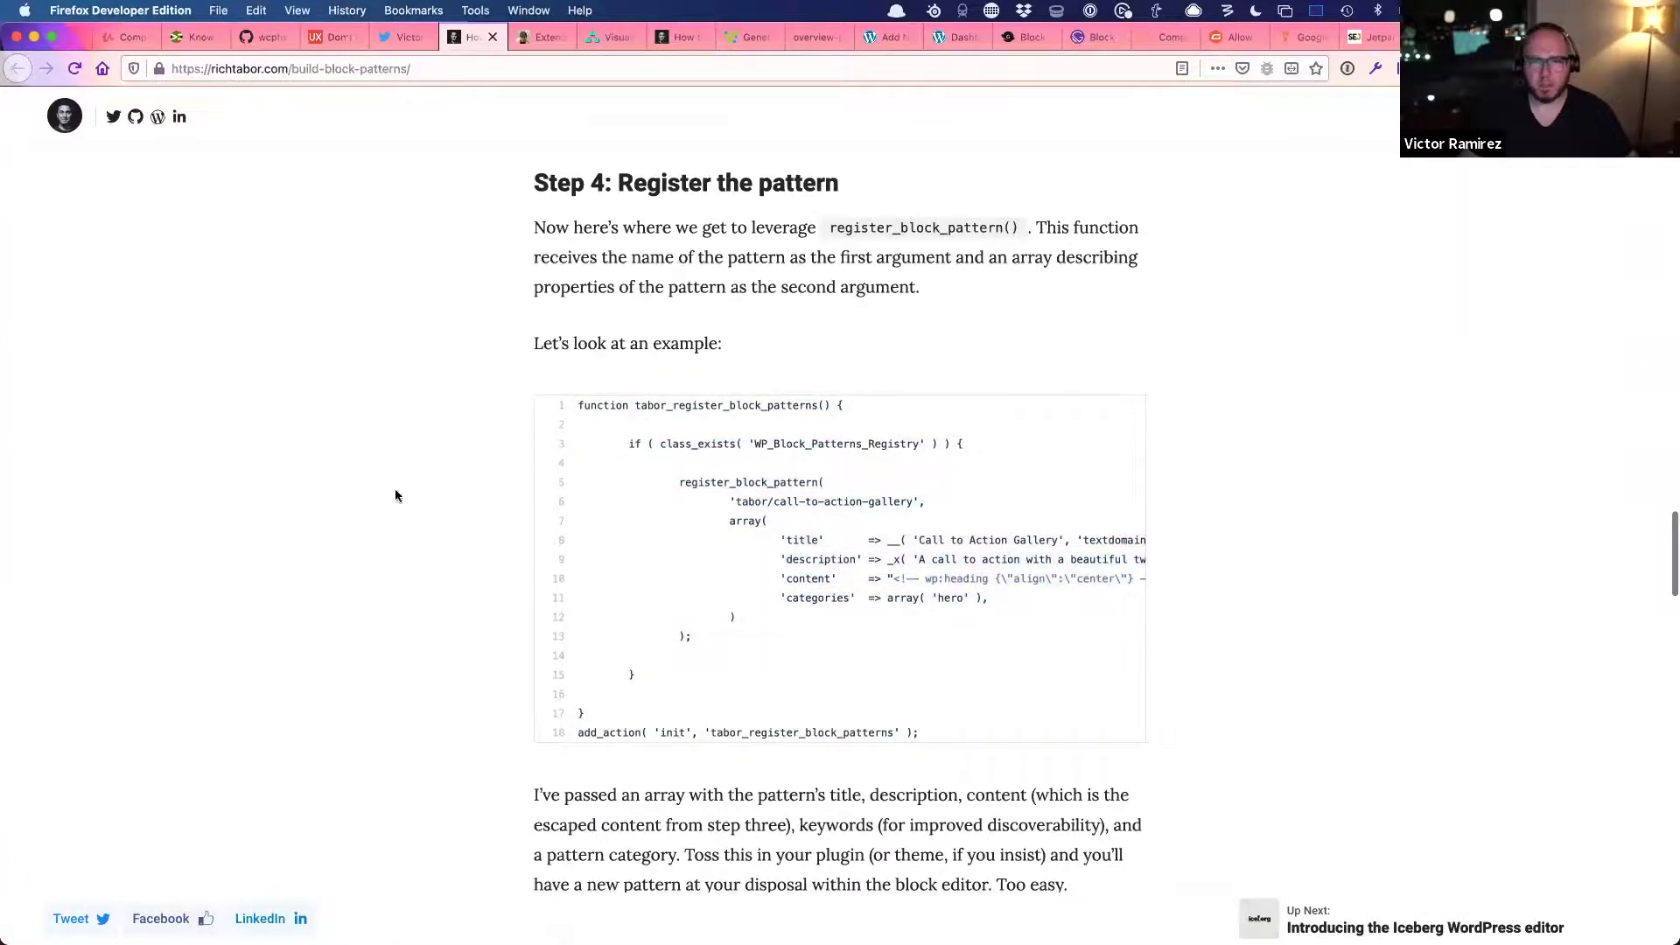
{"action": "scroll", "coordinate": [837, 254], "scroll_direction": "down", "scroll_amount": 4}
{"action": "left_click_drag", "start_coordinate": [793, 249], "coordinate": [1194, 263]}
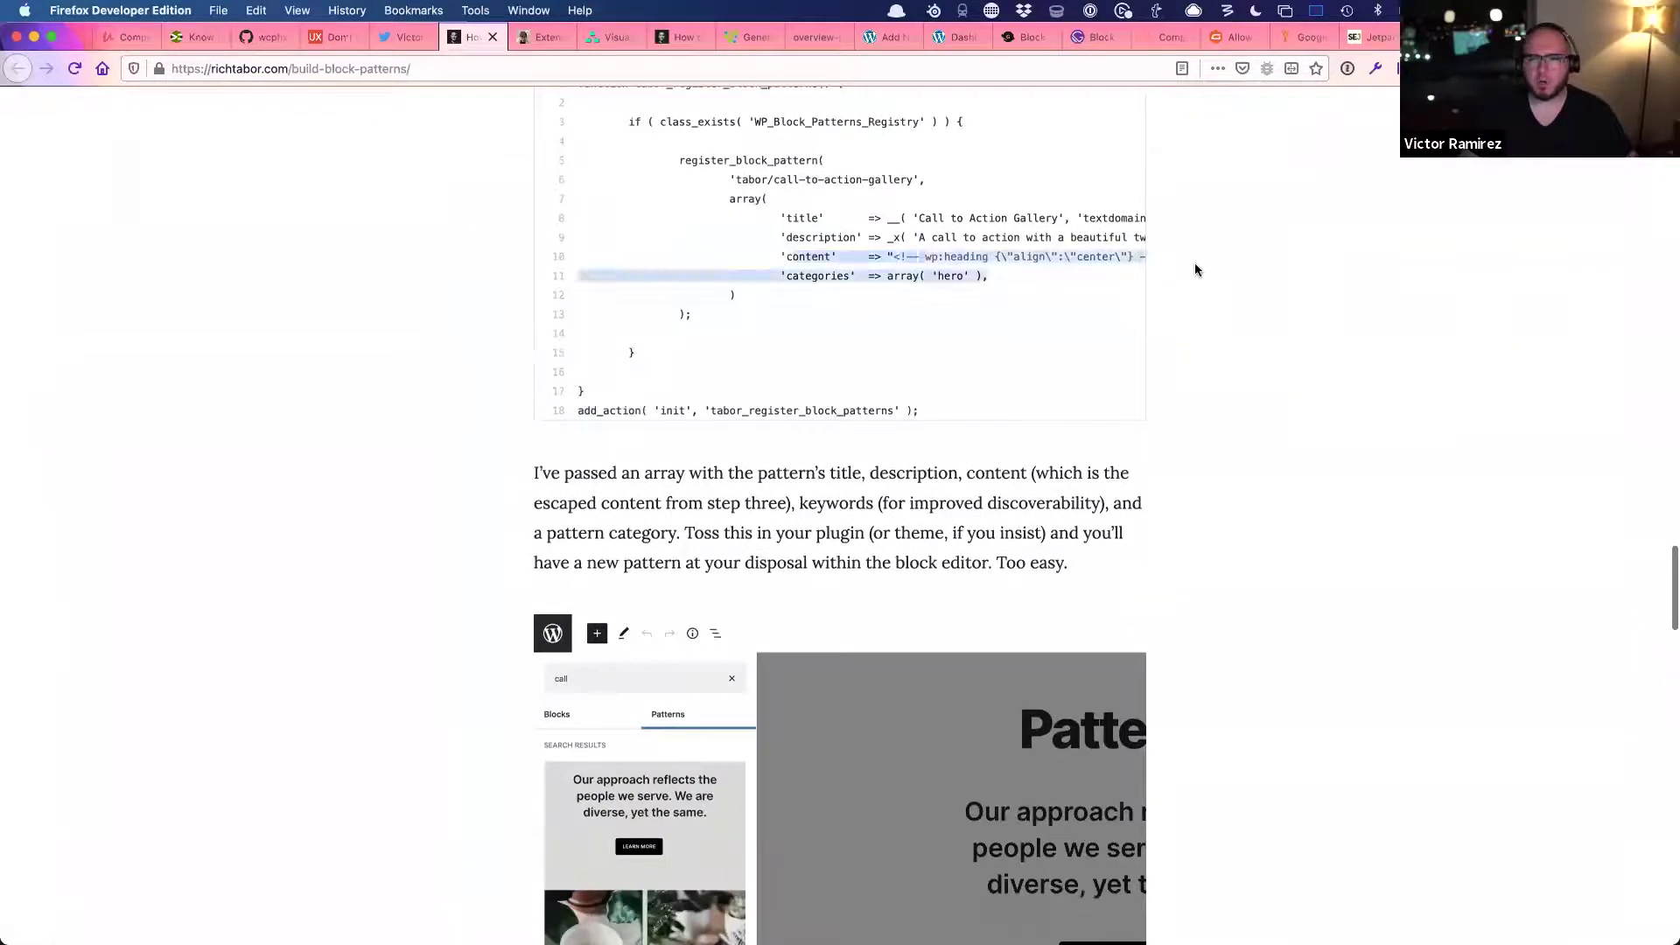
{"action": "scroll", "coordinate": [952, 292], "scroll_direction": "right", "scroll_amount": 5}
{"action": "left_click", "coordinate": [395, 450]}
{"action": "scroll", "coordinate": [396, 448], "scroll_direction": "down", "scroll_amount": 1}
{"action": "scroll", "coordinate": [395, 453], "scroll_direction": "down", "scroll_amount": 4}
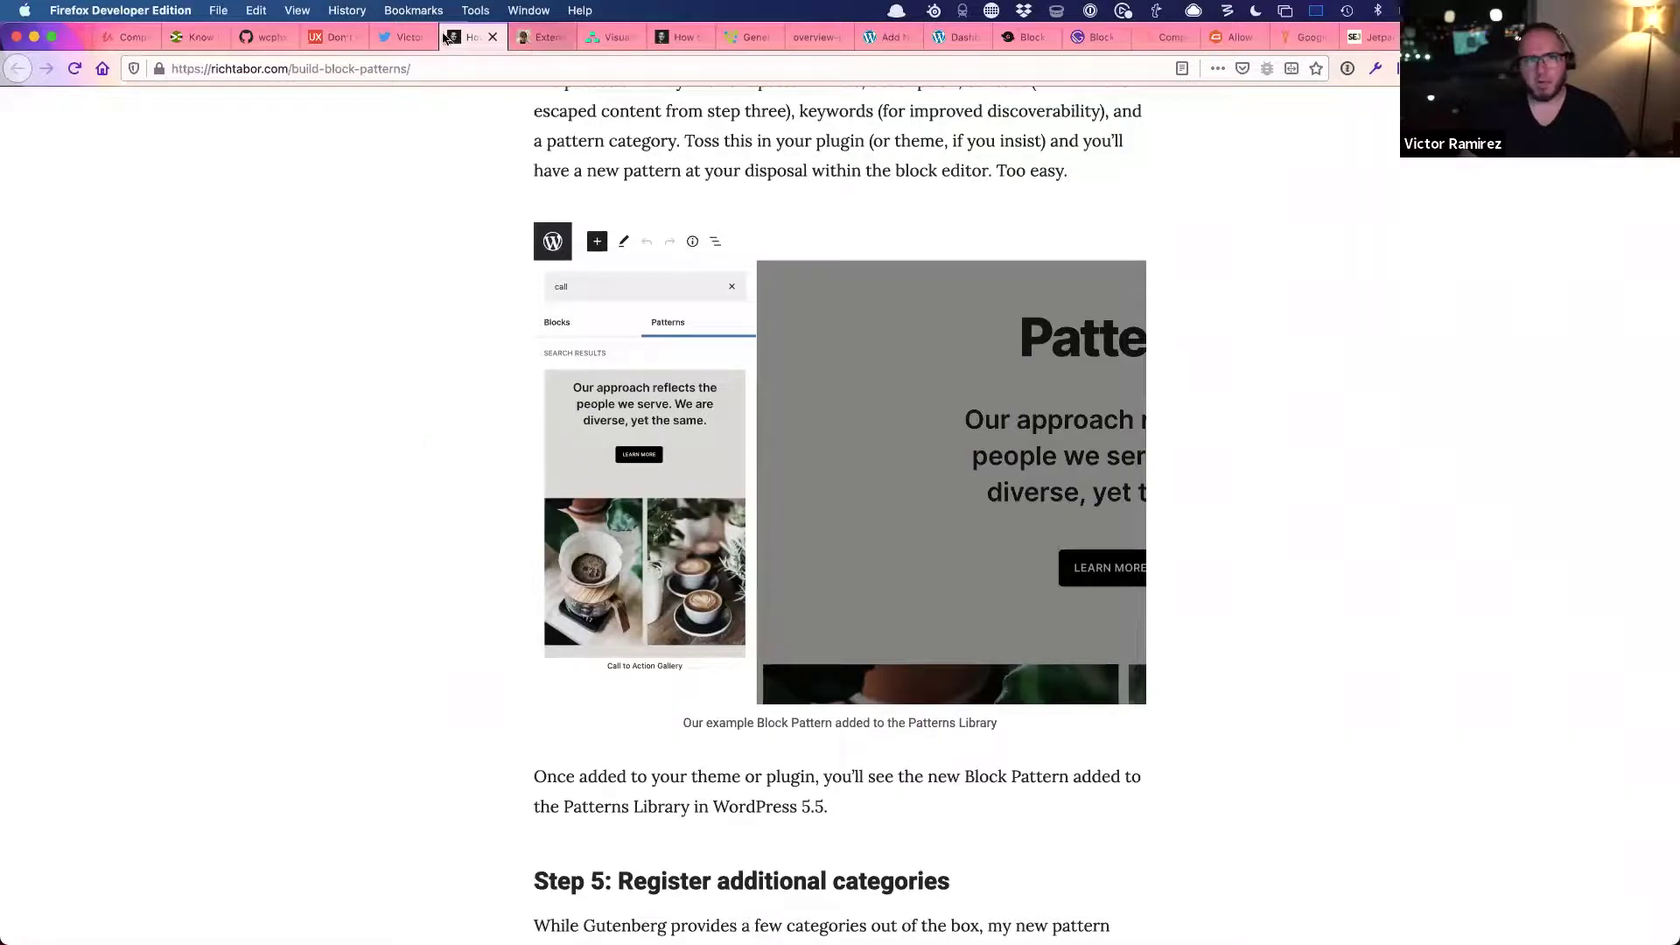
- Return to the WordPress page editor, leave it for the admin area and start a new post
{"action": "left_click", "coordinate": [859, 39]}
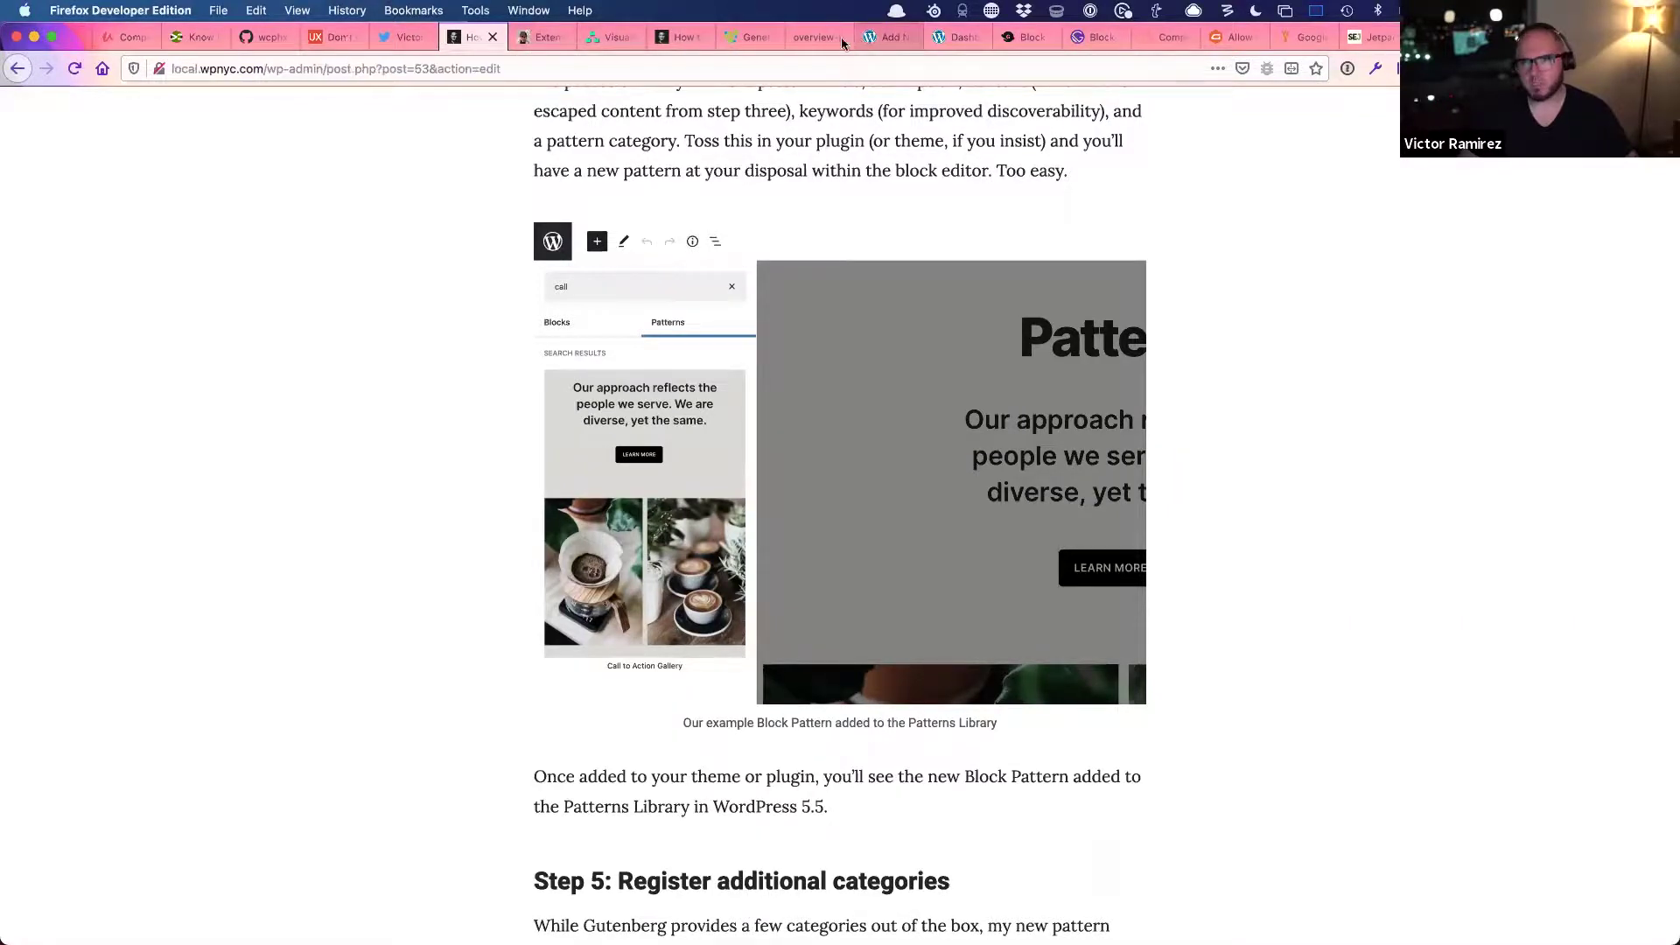
{"action": "left_click", "coordinate": [27, 114]}
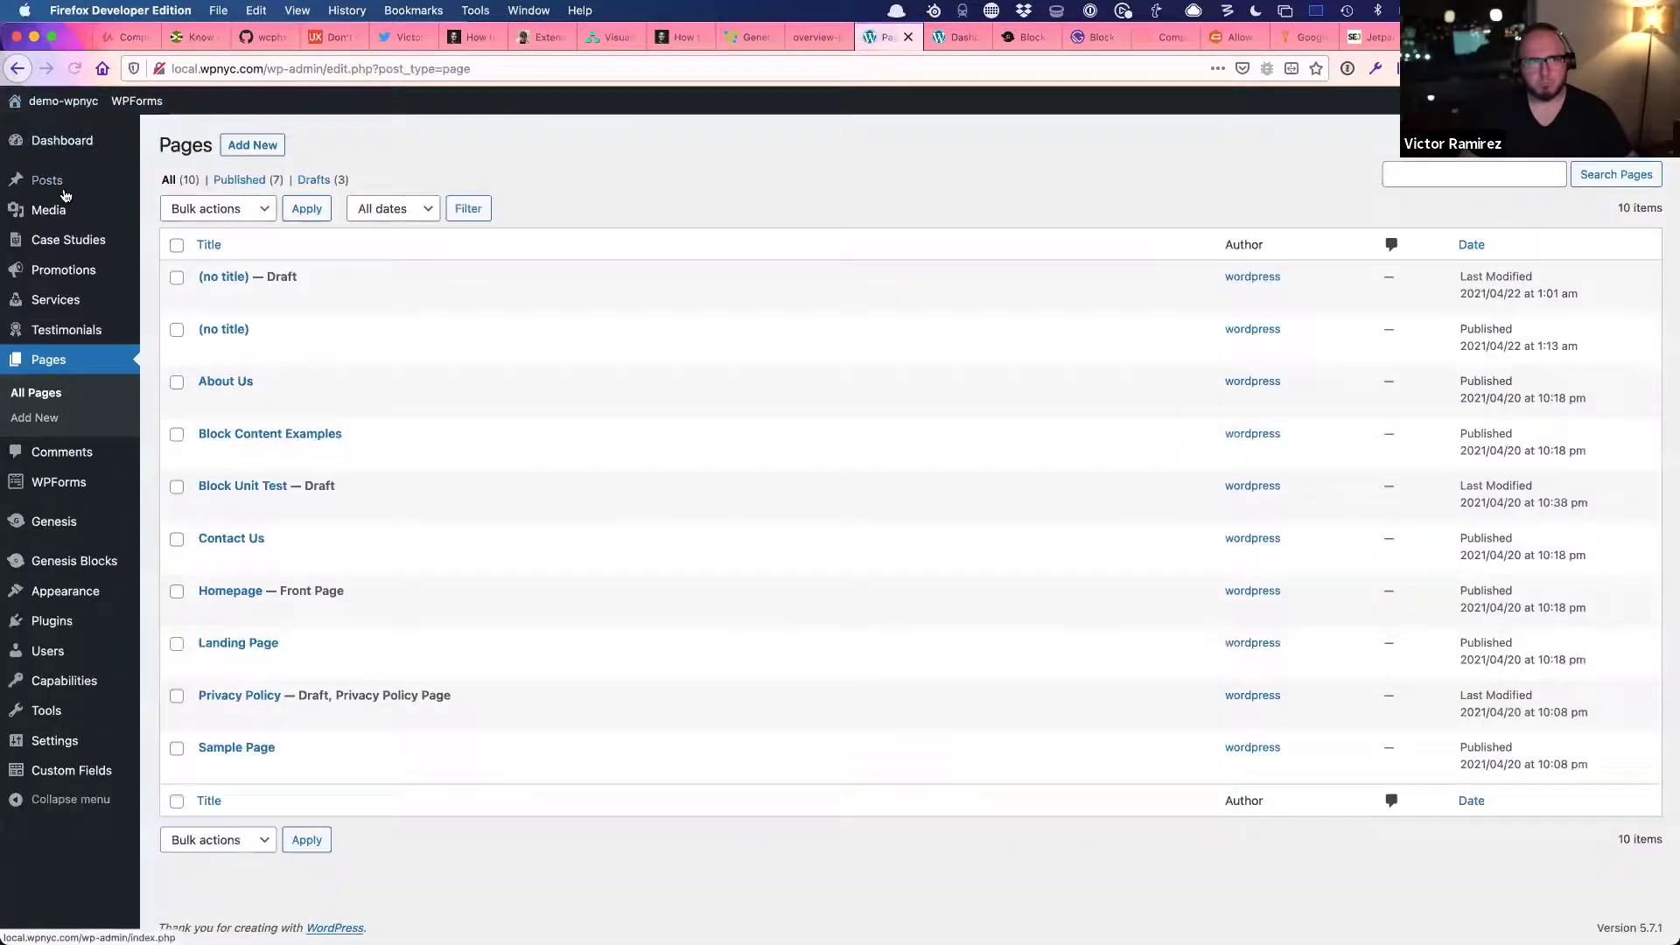
{"action": "mouse_move", "coordinate": [82, 179]}
{"action": "left_click", "coordinate": [174, 207]}
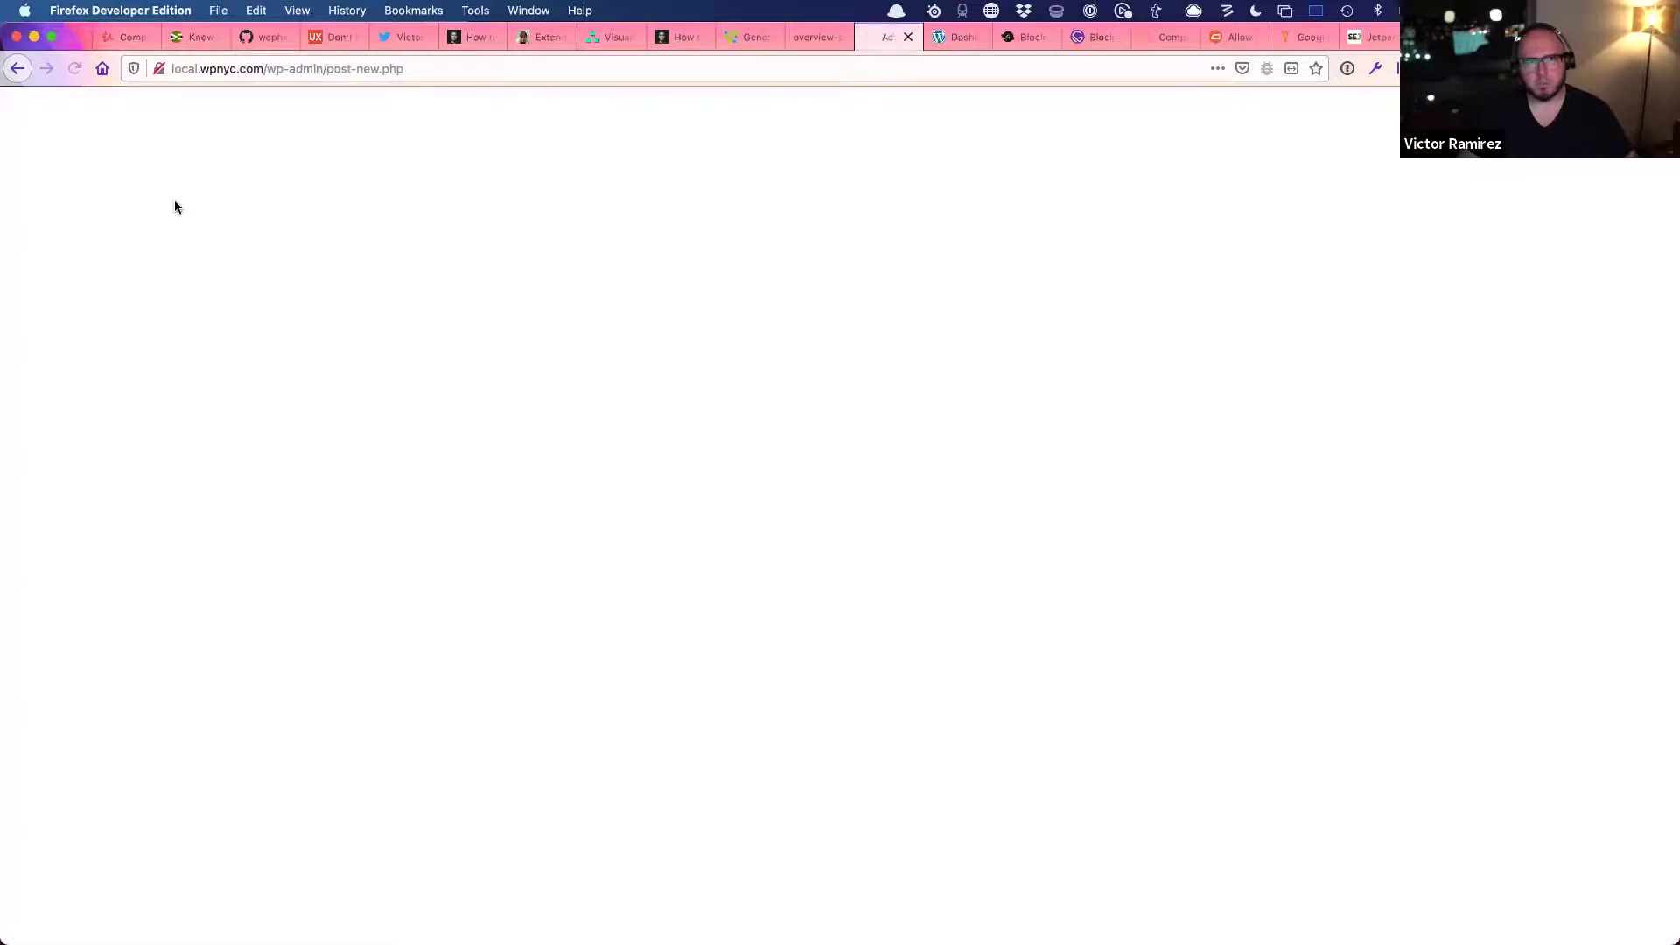
- Insert the Call to Action Gallery pattern from the Uncategorized pattern category into the new post
{"action": "left_click", "coordinate": [87, 115]}
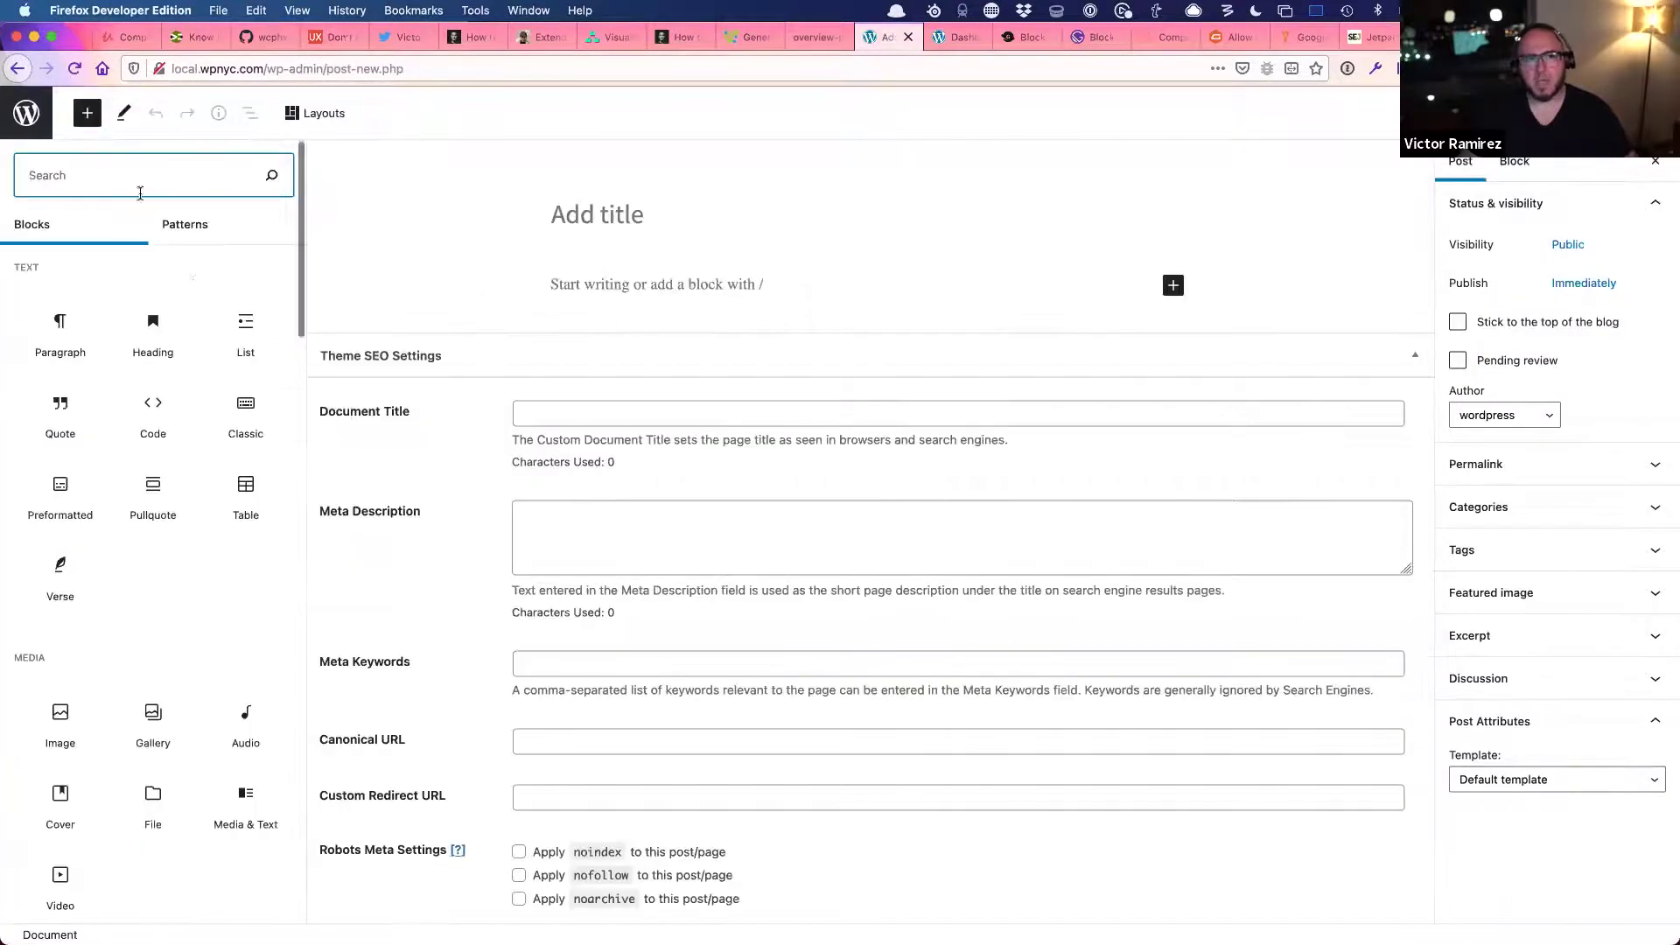
{"action": "left_click", "coordinate": [185, 245]}
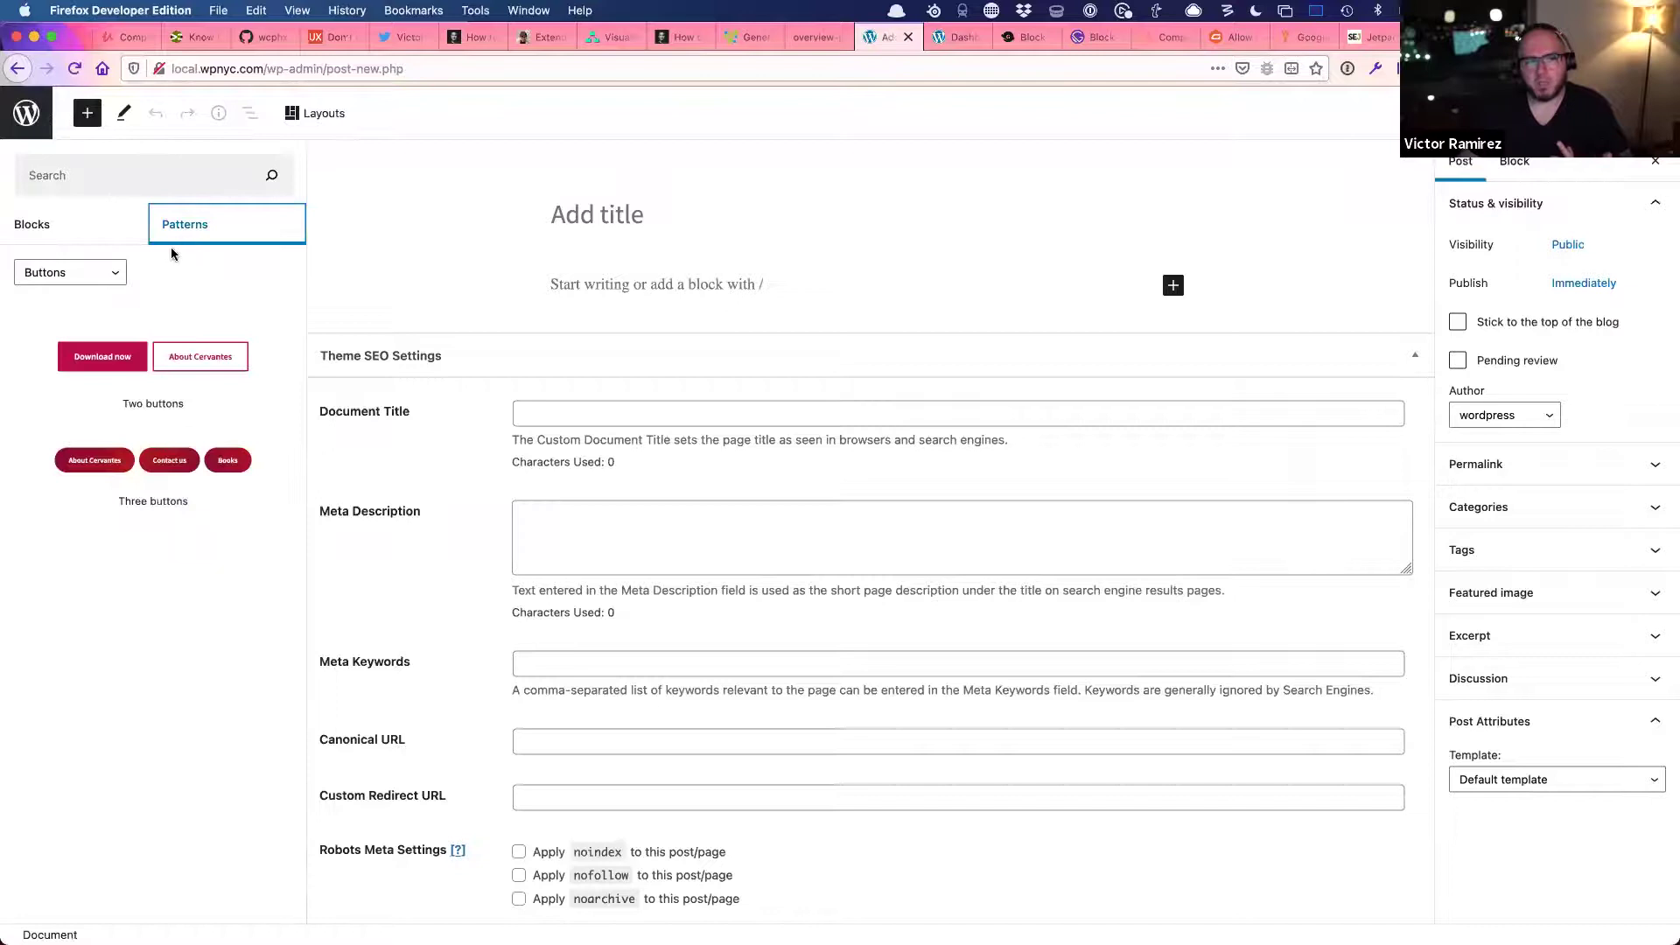
{"action": "left_click", "coordinate": [88, 282]}
{"action": "left_click", "coordinate": [80, 353]}
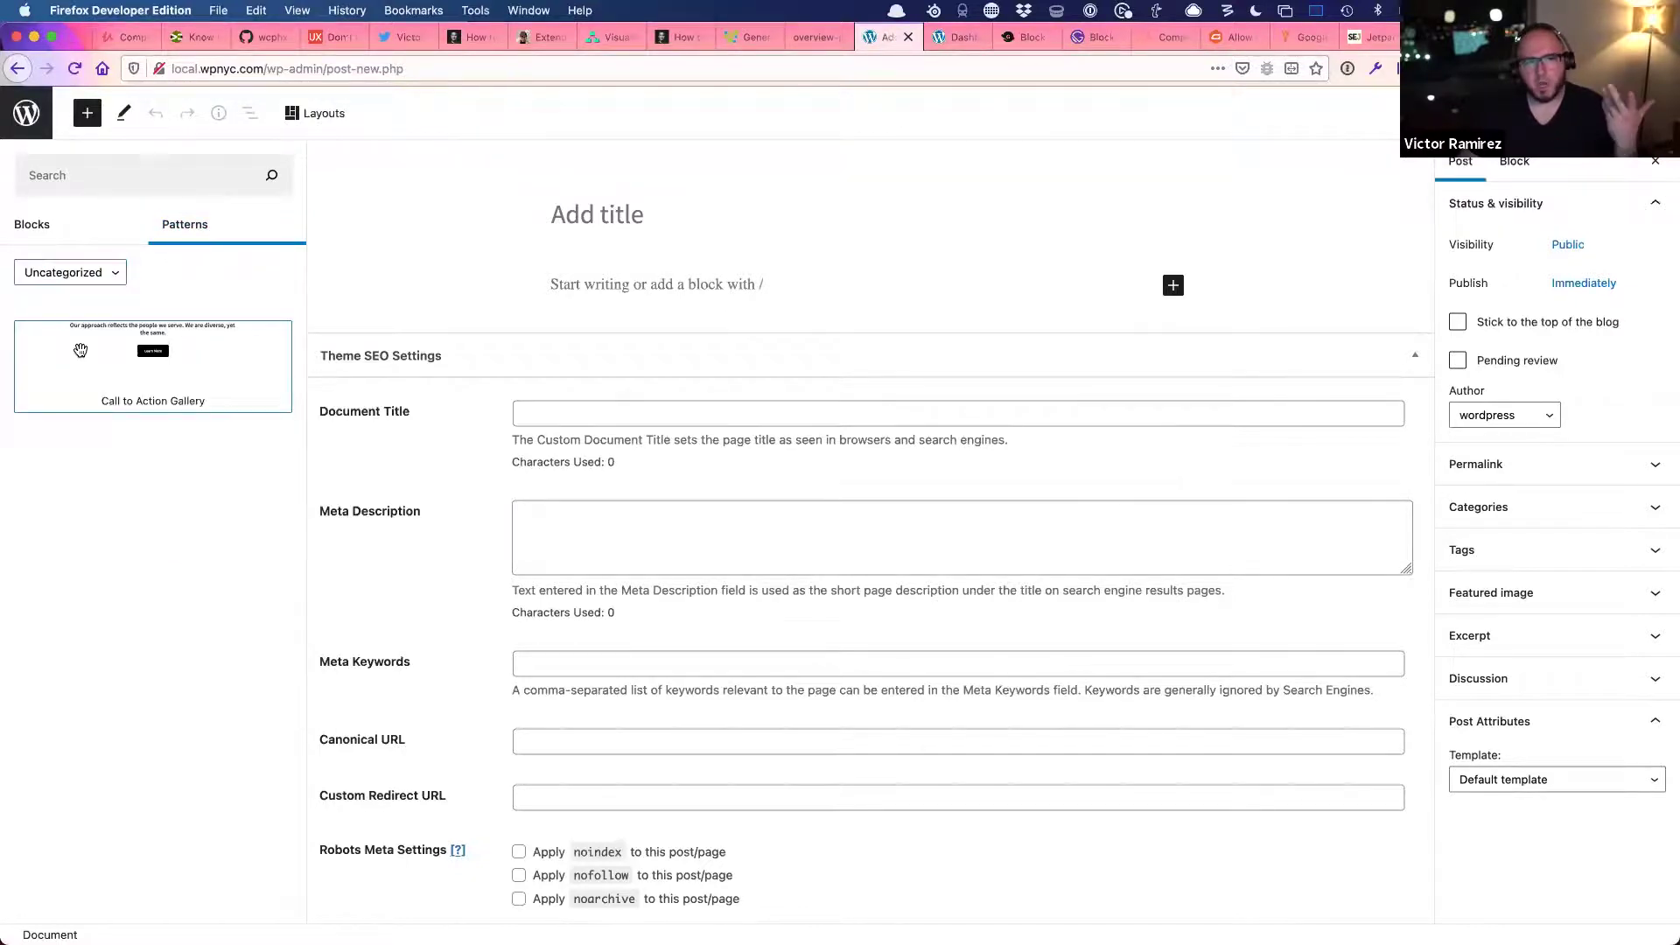
{"action": "left_click", "coordinate": [81, 350]}
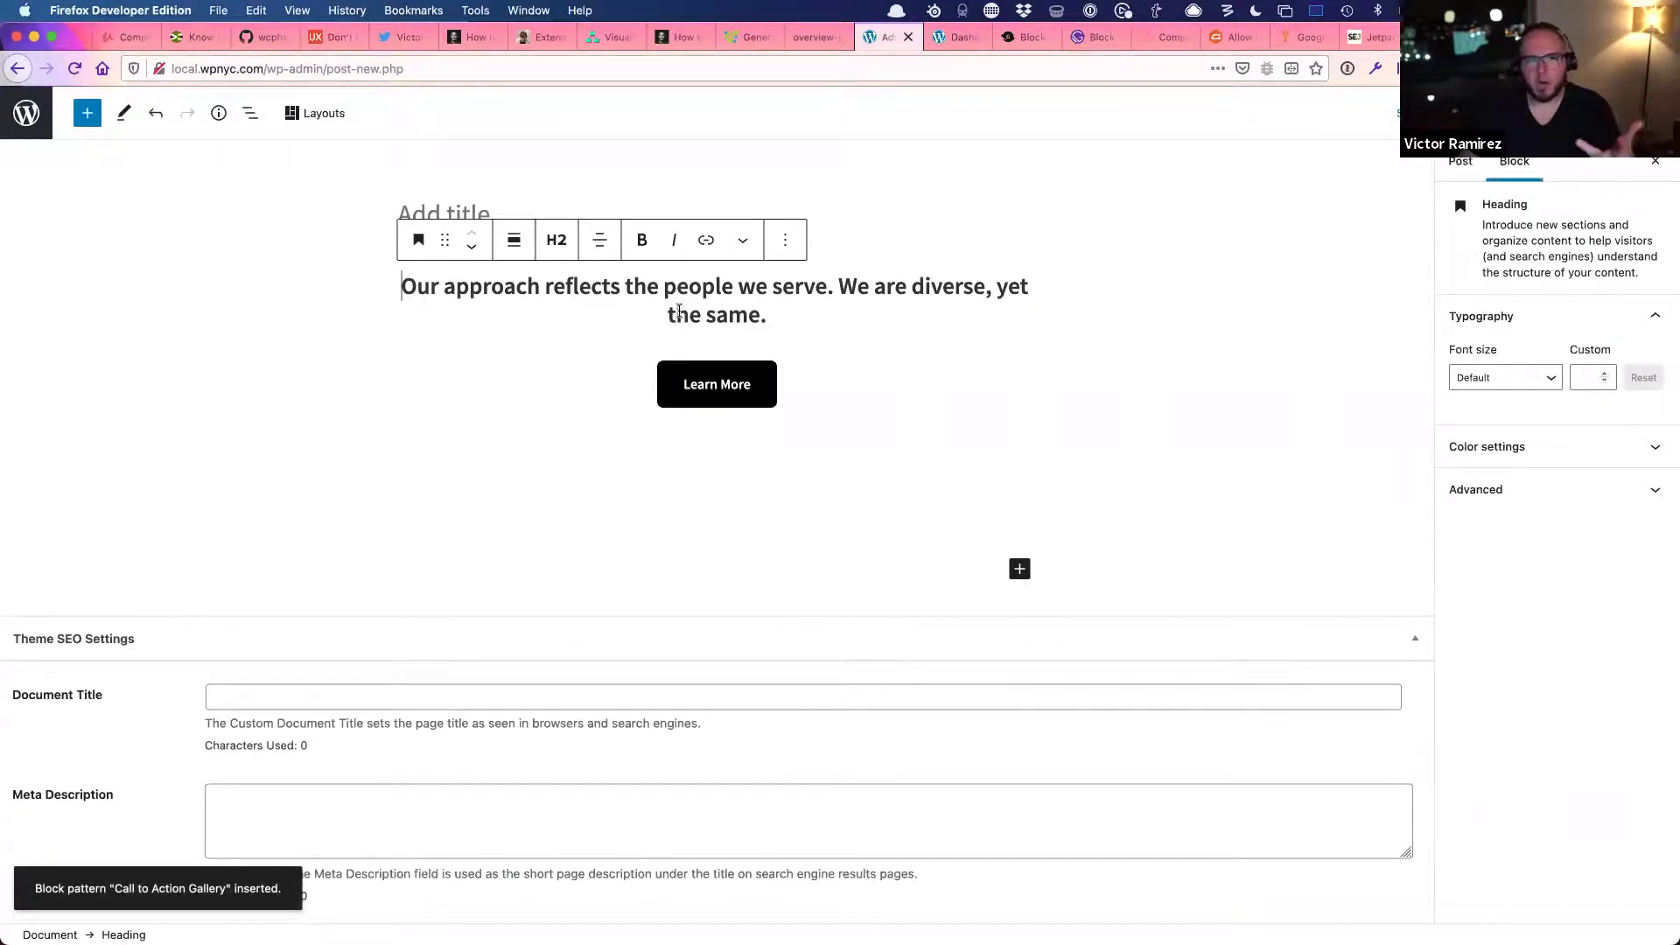
- Reopen the pattern library and view the patterns in the Buttons category
{"action": "left_click", "coordinate": [95, 120]}
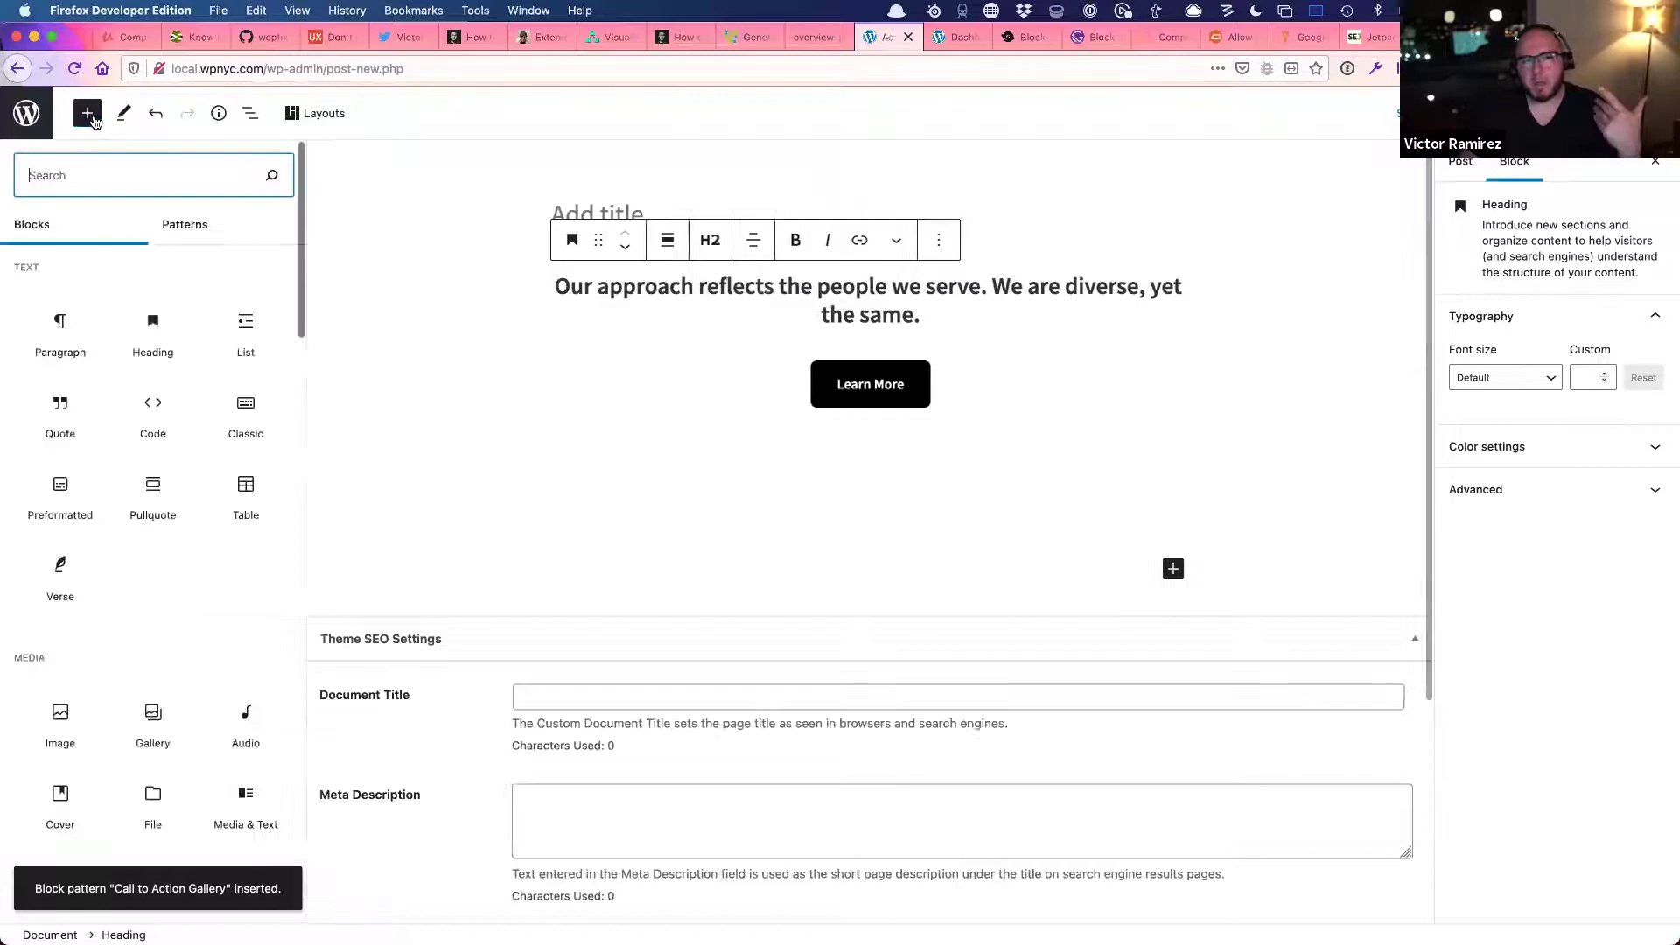
{"action": "left_click", "coordinate": [184, 227]}
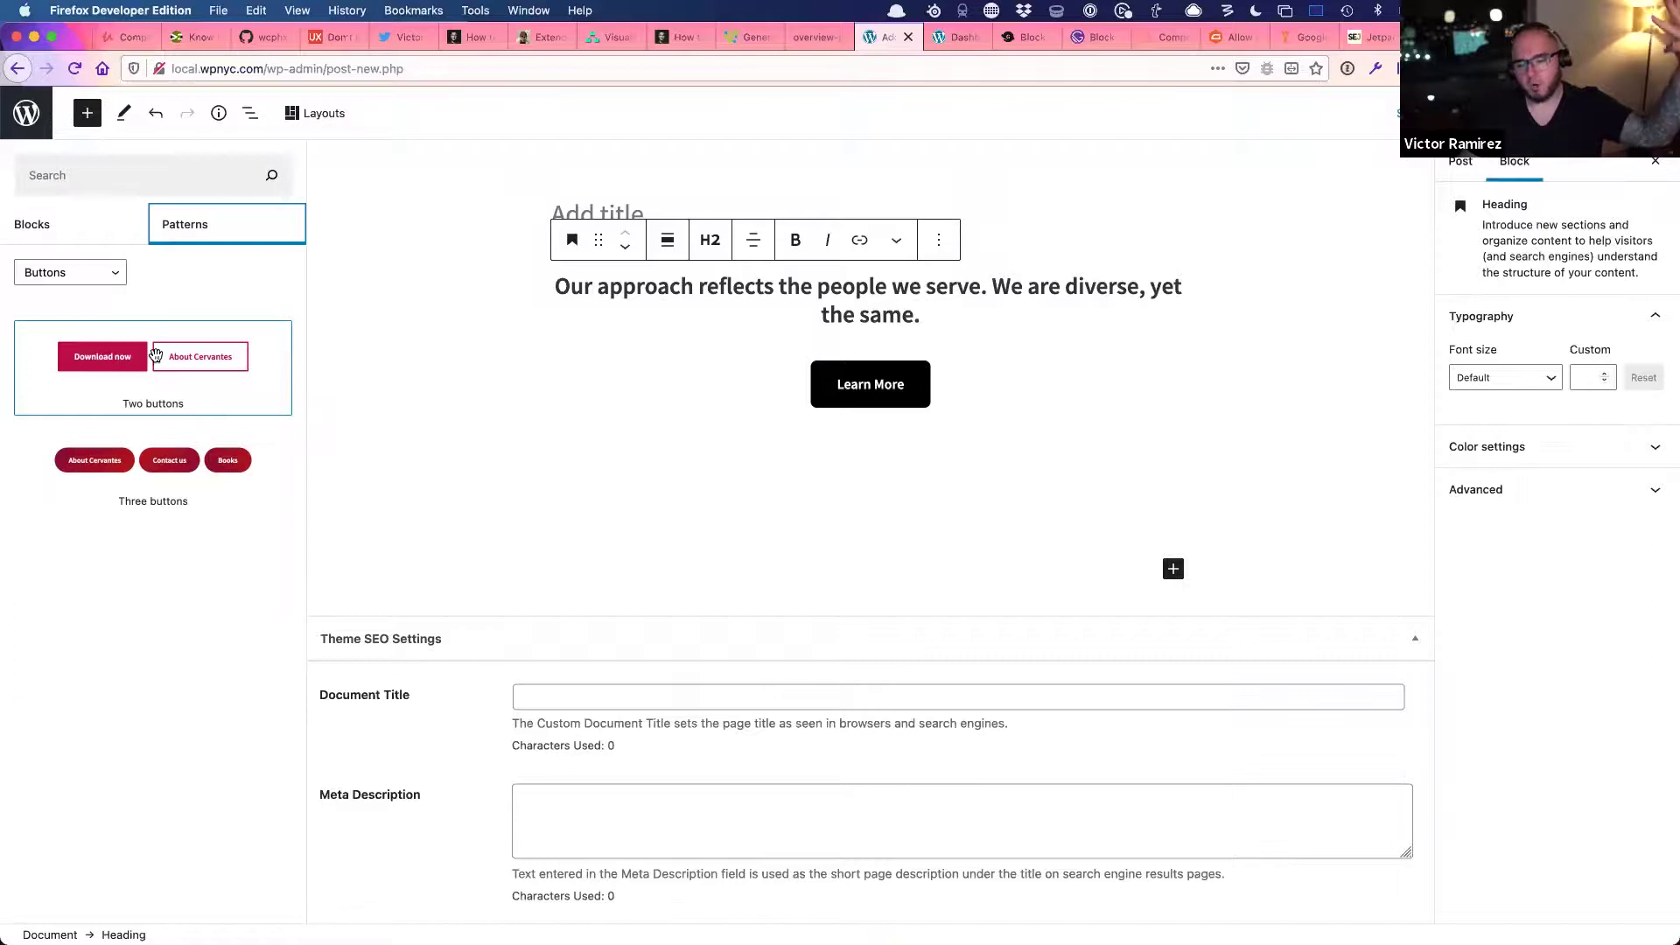
{"action": "left_click", "coordinate": [203, 236]}
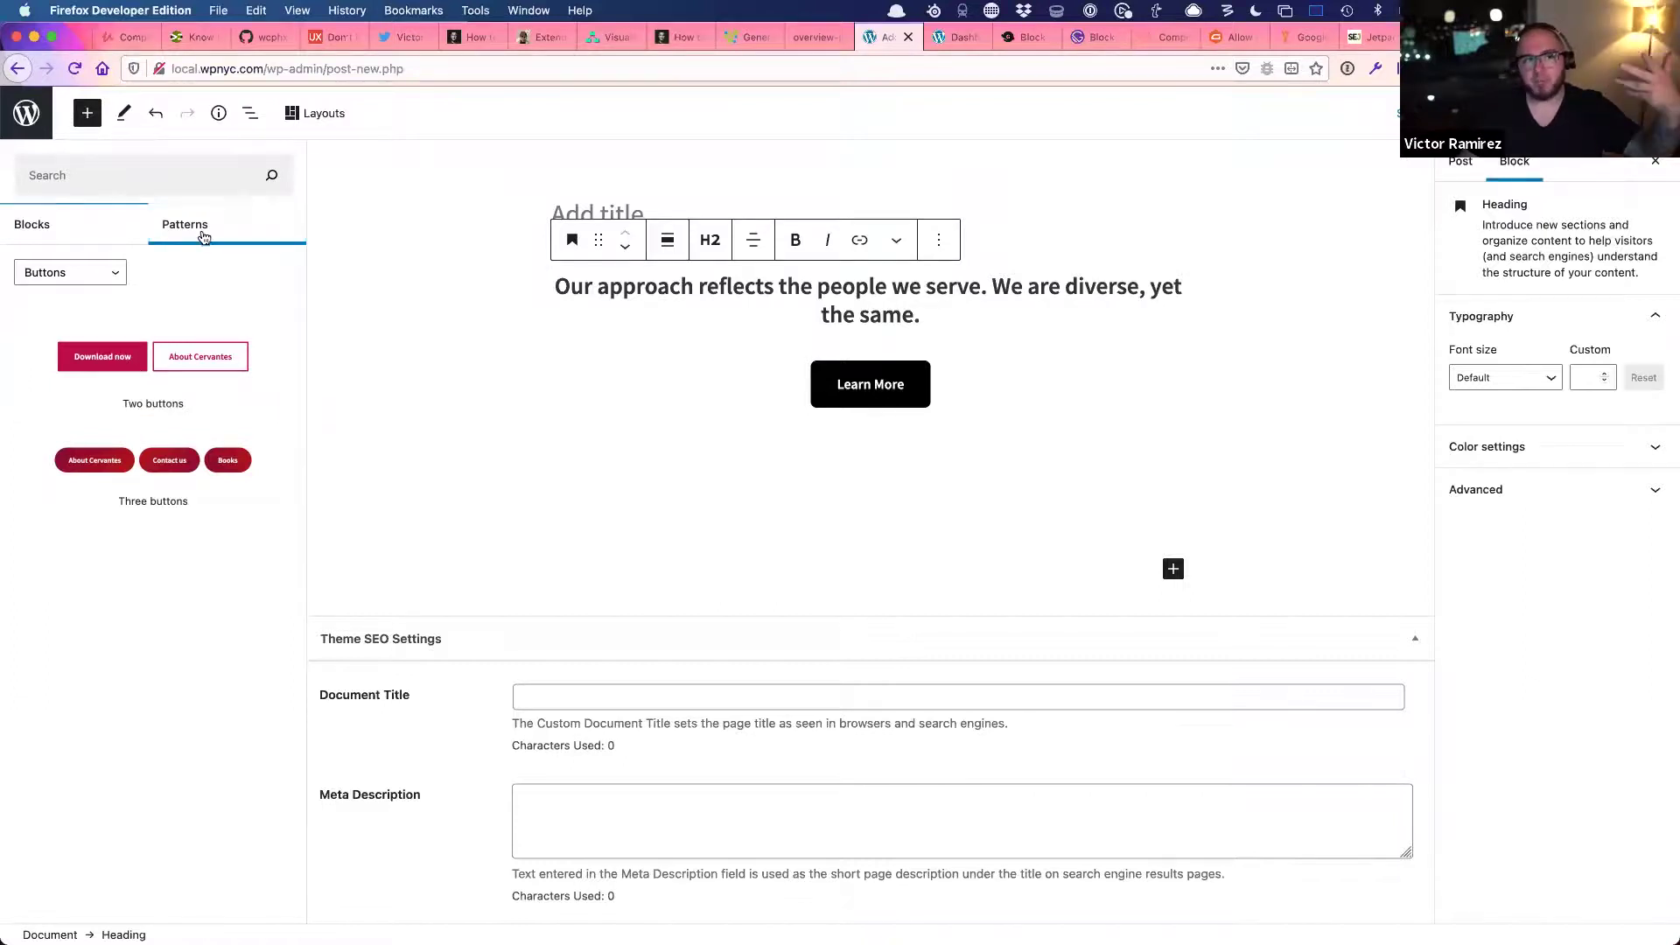
{"action": "left_click", "coordinate": [204, 237]}
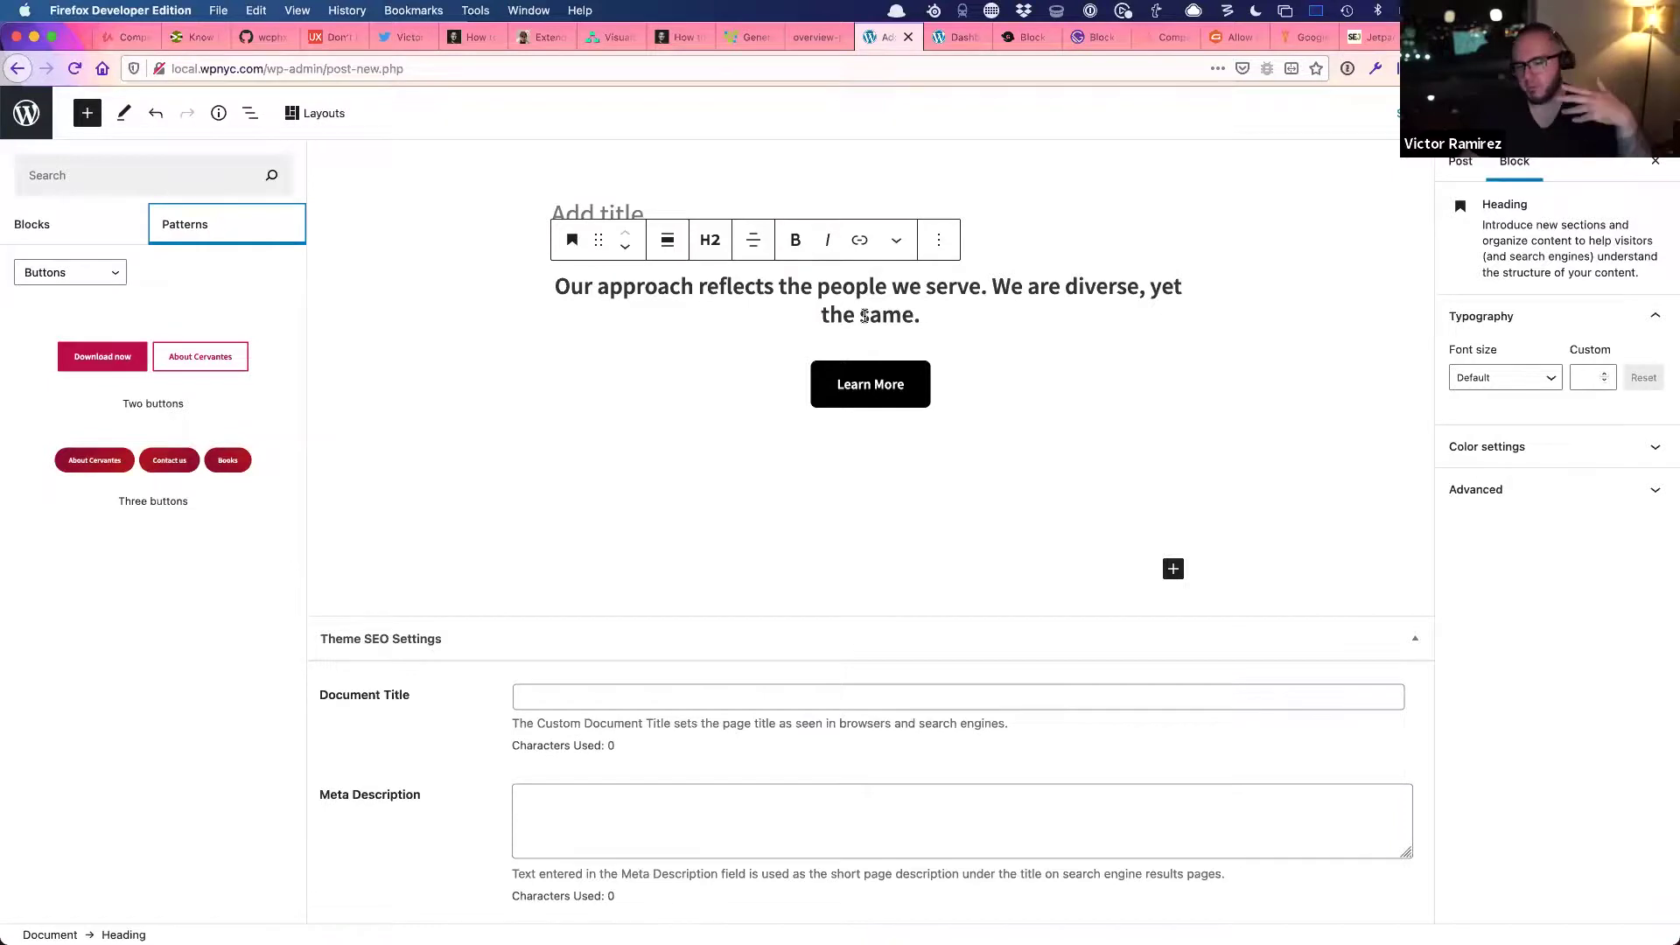
- Return to the Twitter thread and look through its levels down to the tweet on building block patterns
{"action": "left_click", "coordinate": [410, 41]}
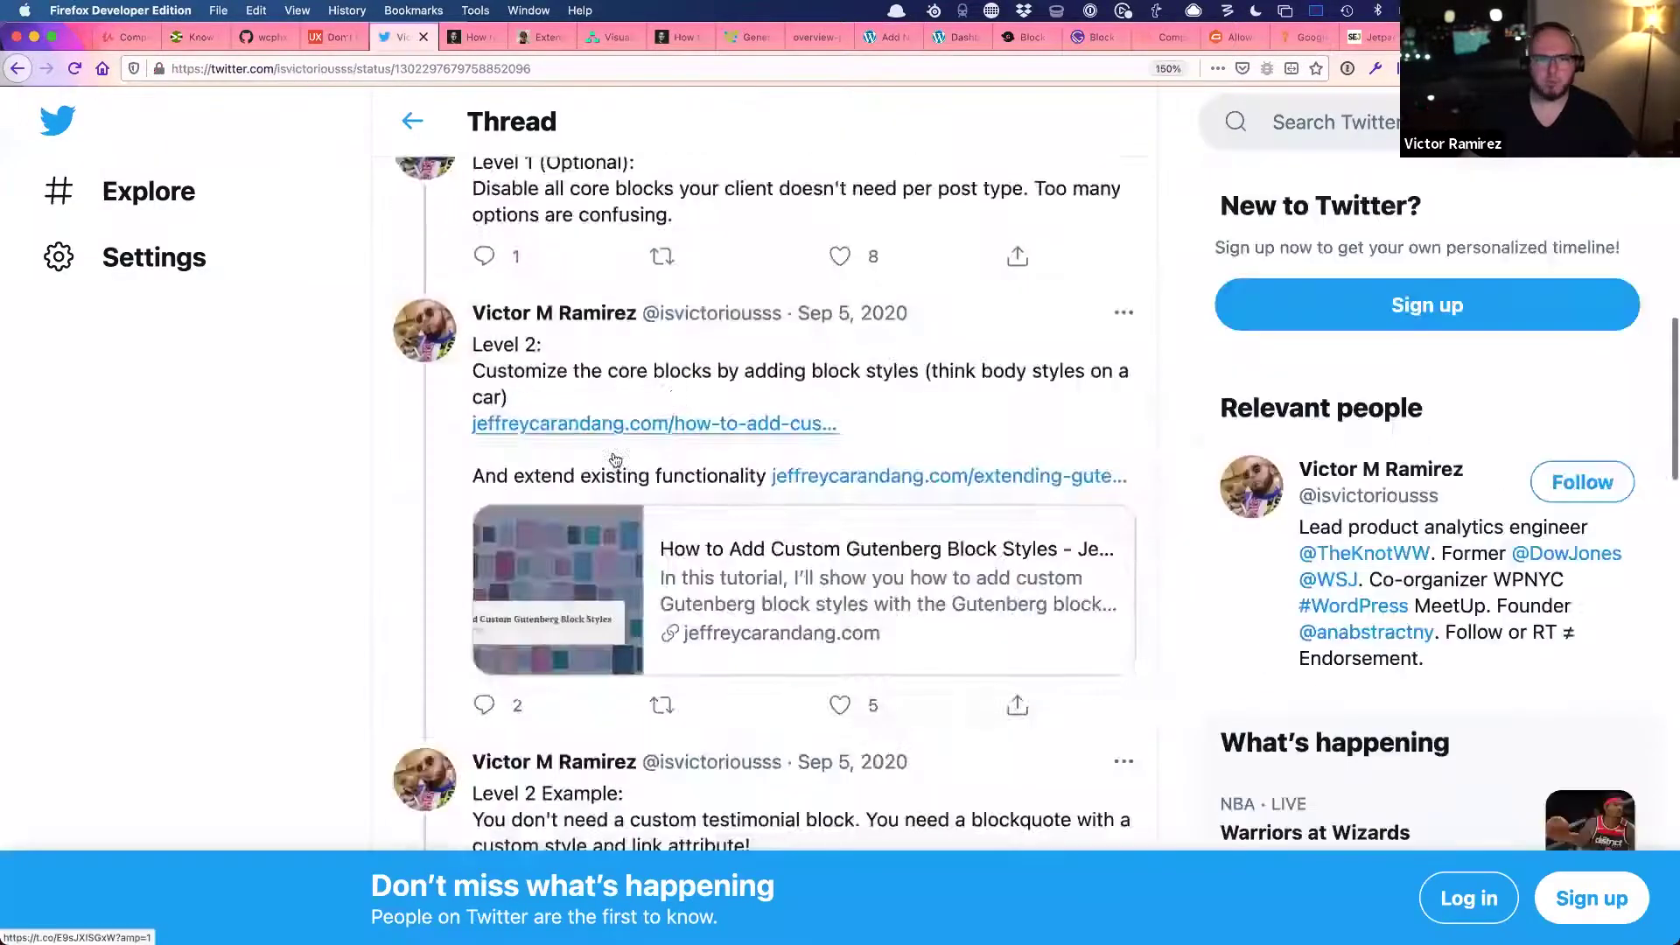
{"action": "scroll", "coordinate": [615, 459], "scroll_direction": "up", "scroll_amount": 8}
{"action": "scroll", "coordinate": [640, 464], "scroll_direction": "down", "scroll_amount": 2}
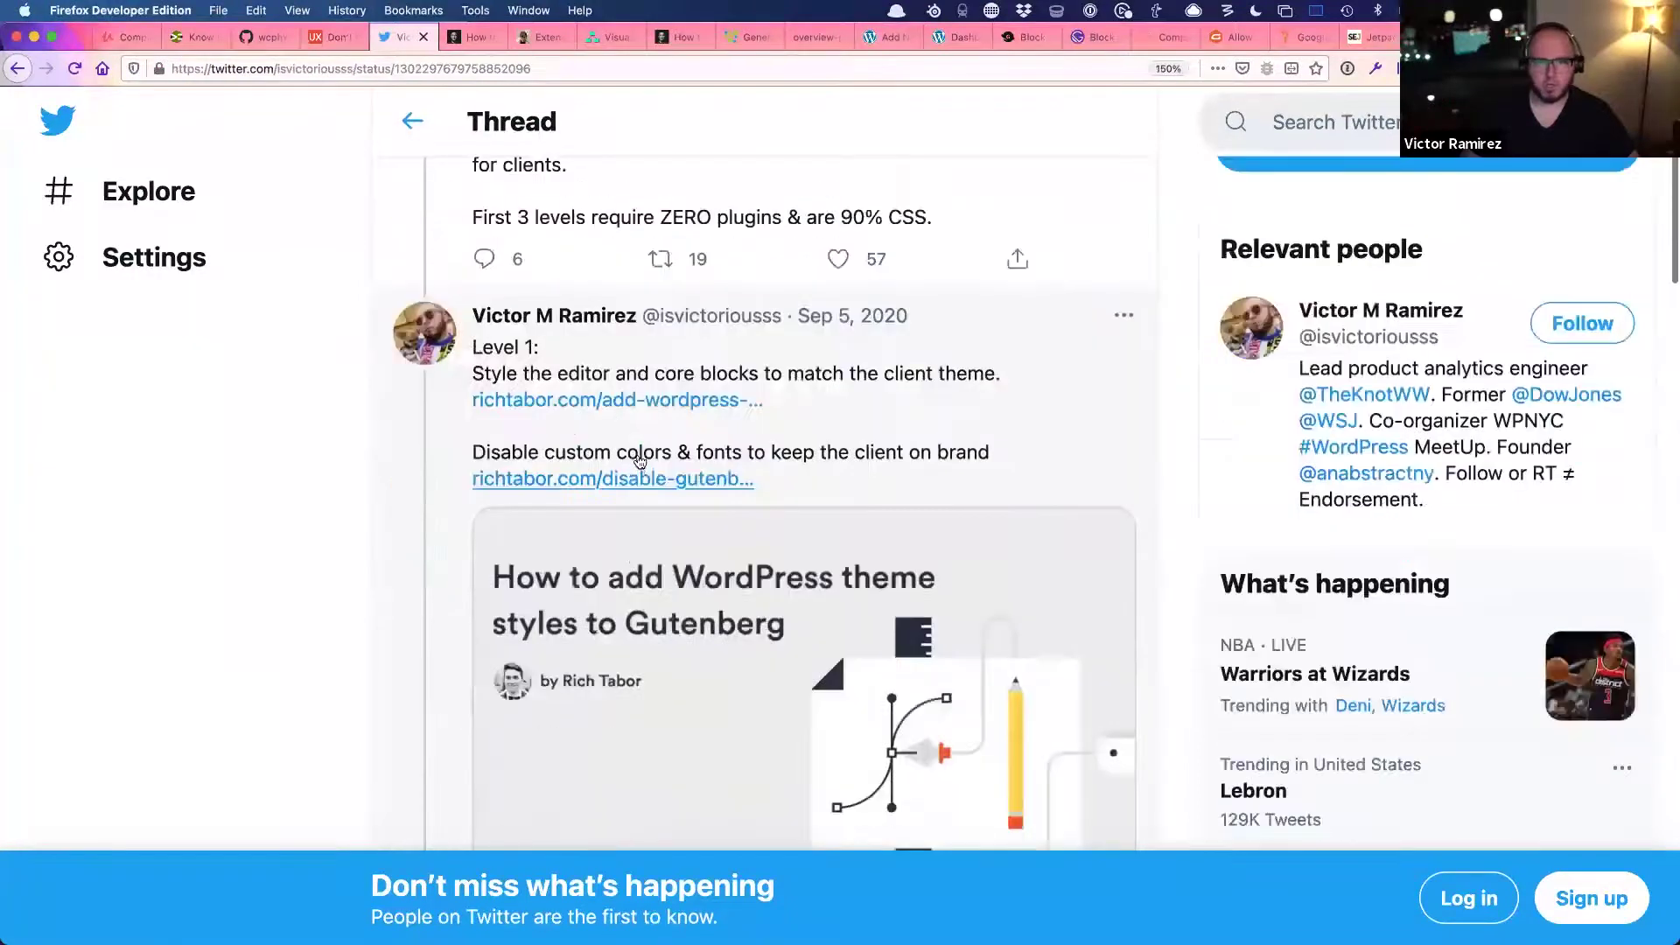
{"action": "scroll", "coordinate": [639, 461], "scroll_direction": "down", "scroll_amount": 10}
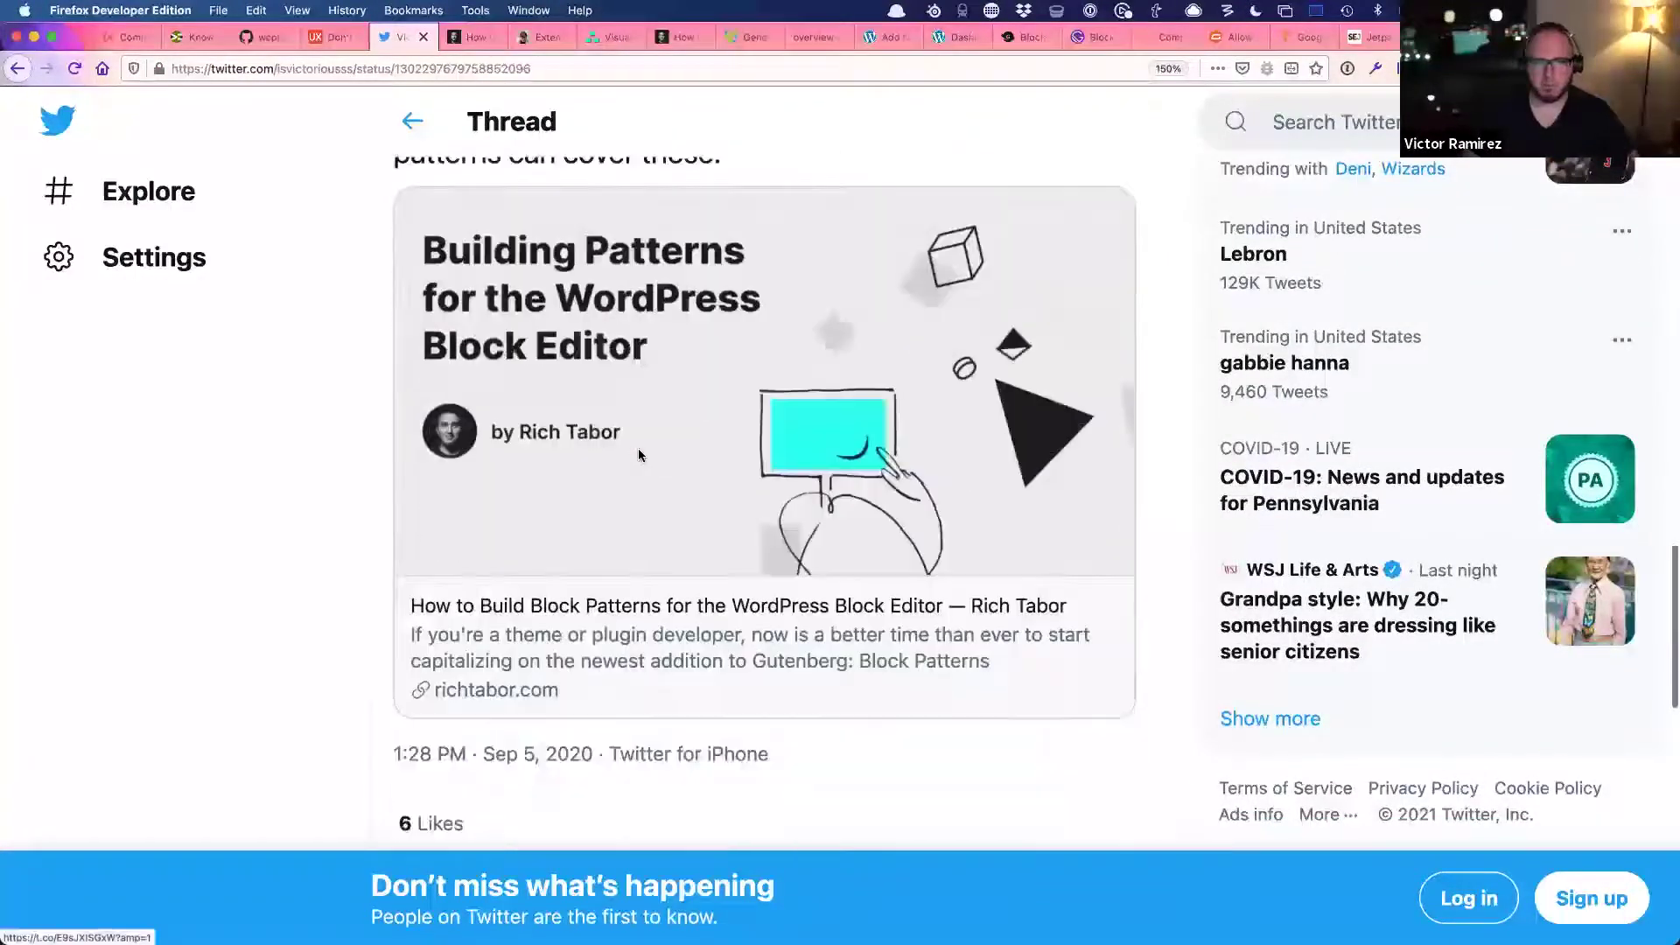
- Go back to the first tweet of the thread on customizing the Gutenberg editor for clients
{"action": "scroll", "coordinate": [638, 448], "scroll_direction": "up", "scroll_amount": 12}
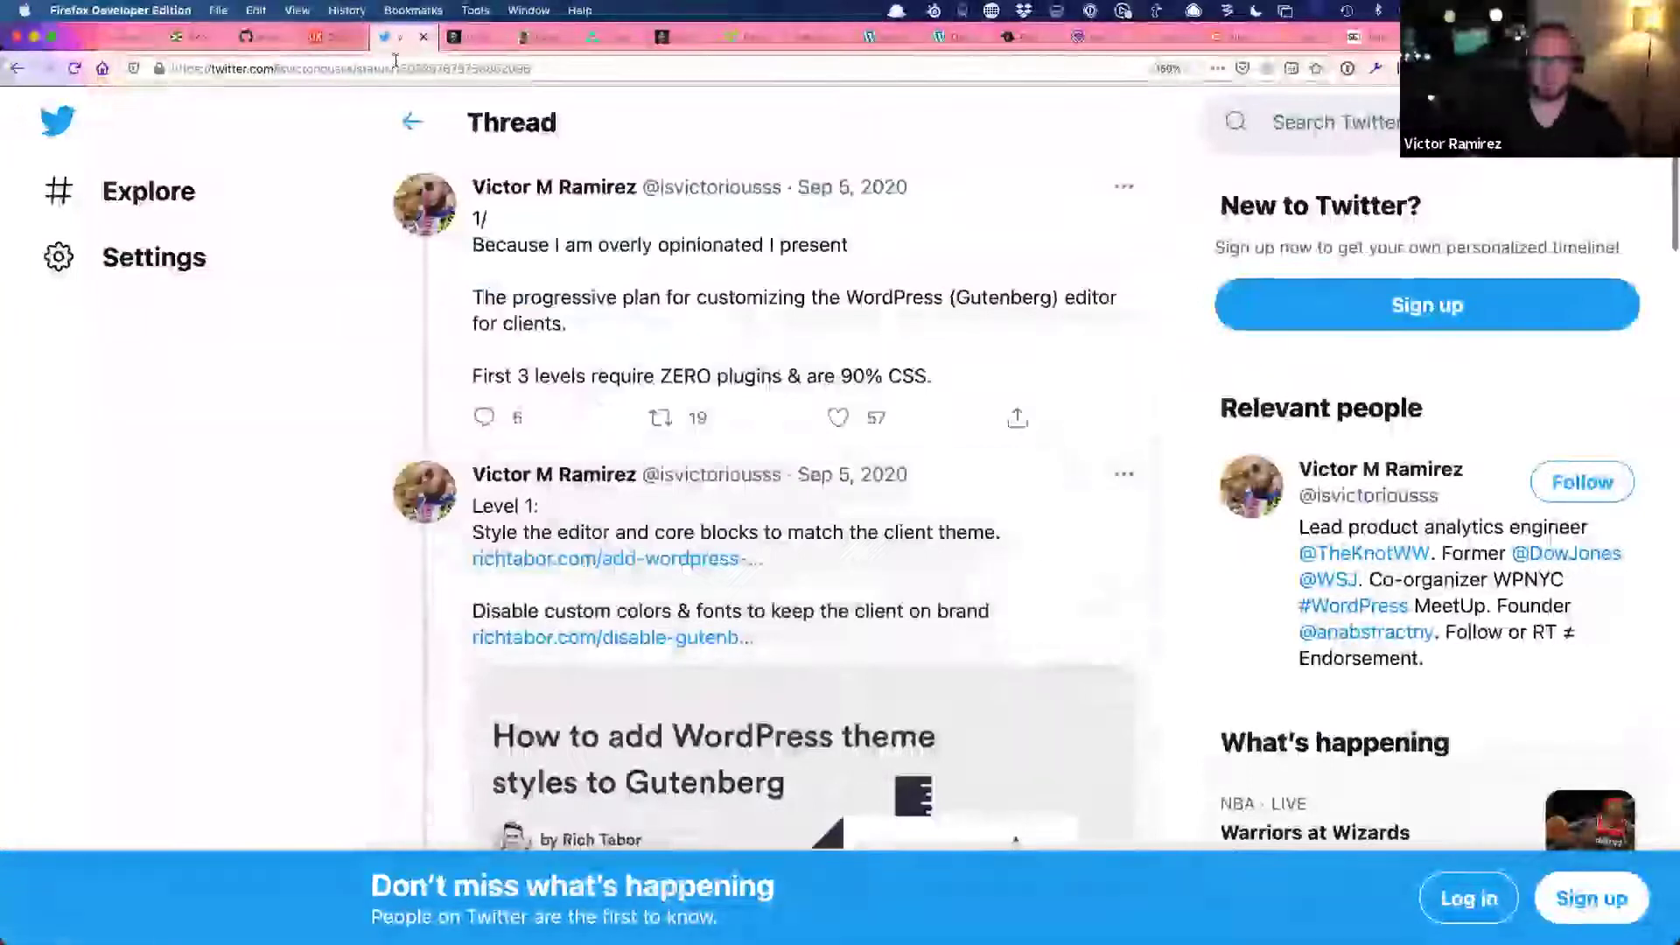
{"action": "left_click", "coordinate": [395, 67]}
{"action": "left_click", "coordinate": [114, 766]}
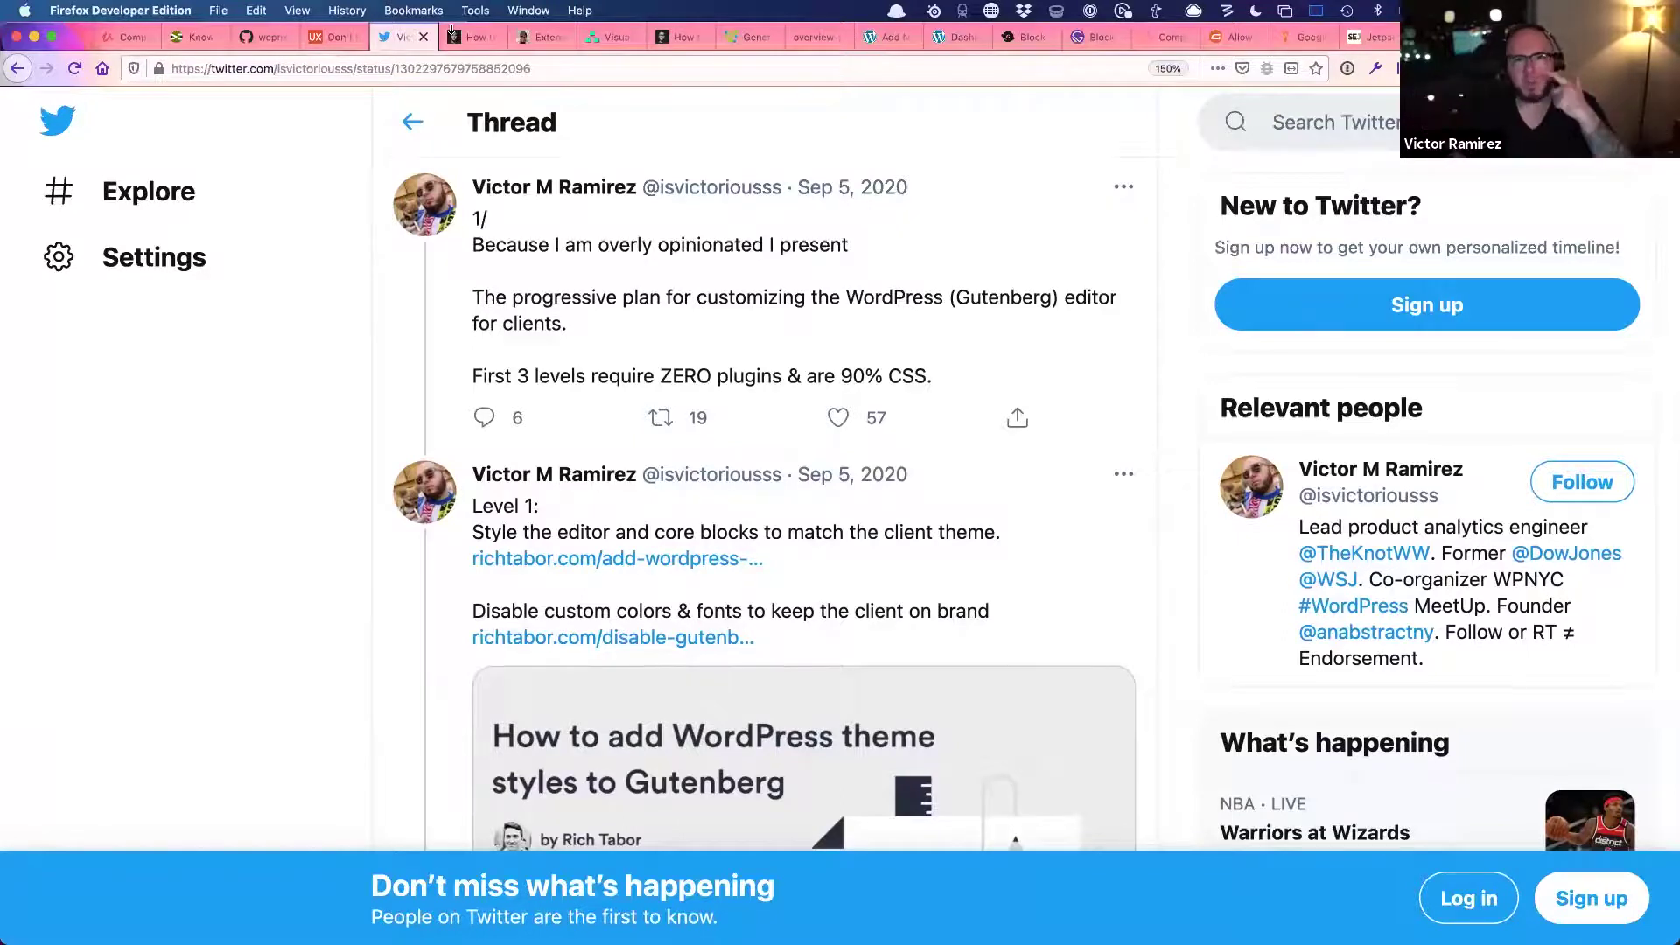
- Return to the new post's editor, search the block inserter for "market" and clear the search
{"action": "left_click", "coordinate": [814, 39]}
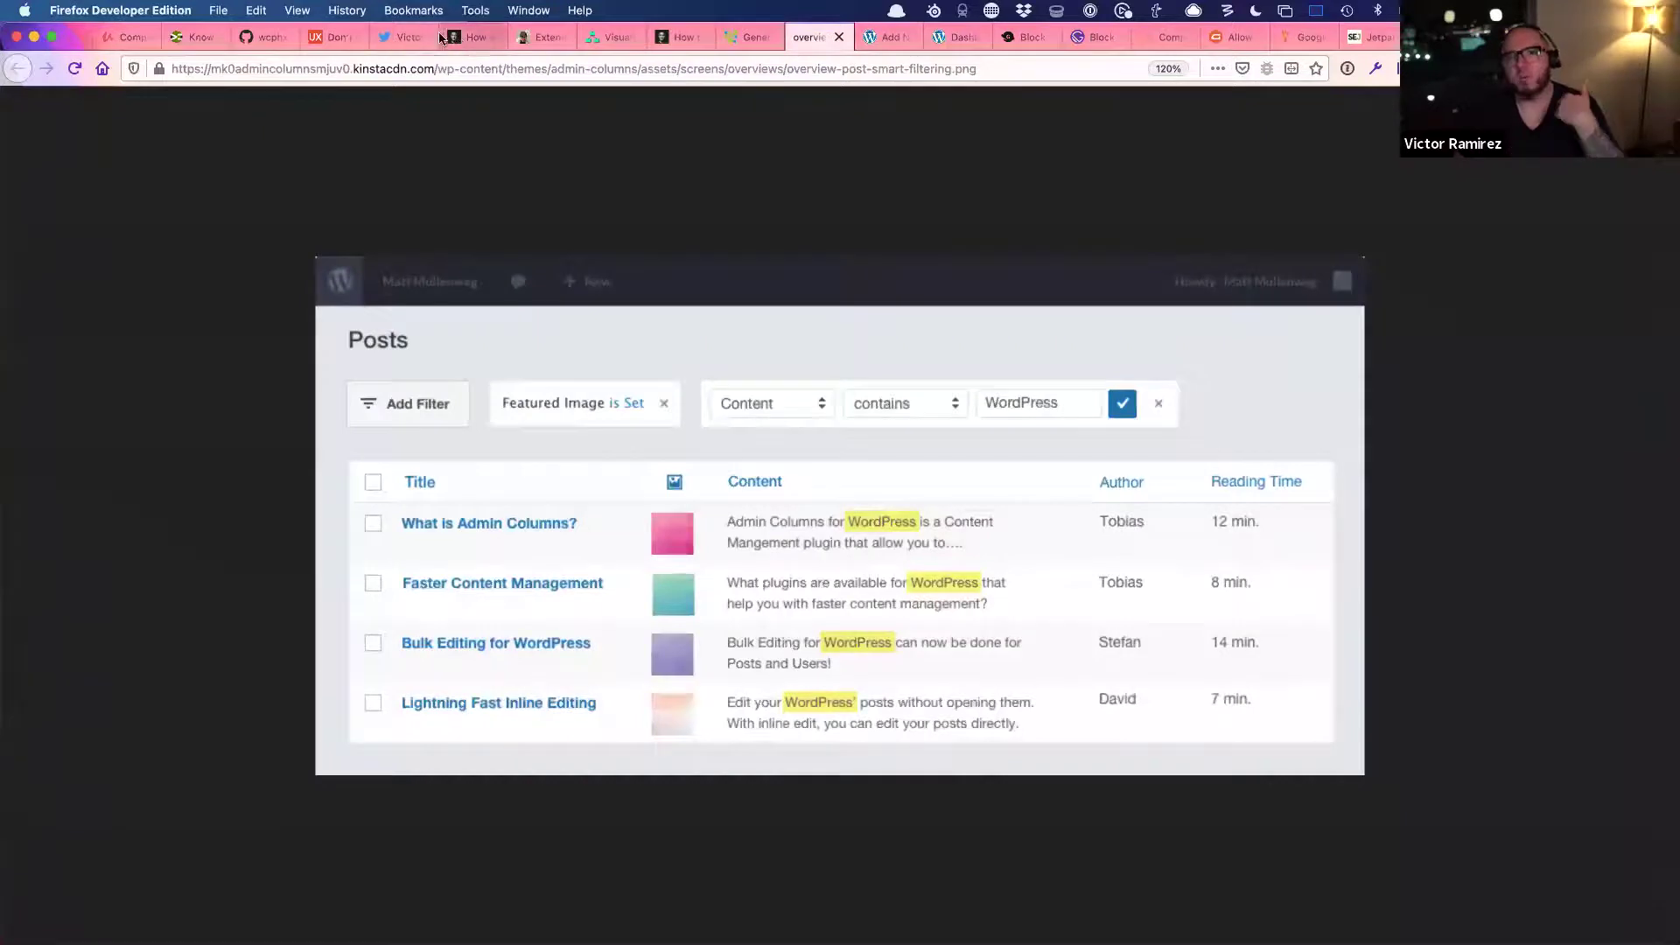
{"action": "left_click", "coordinate": [875, 40]}
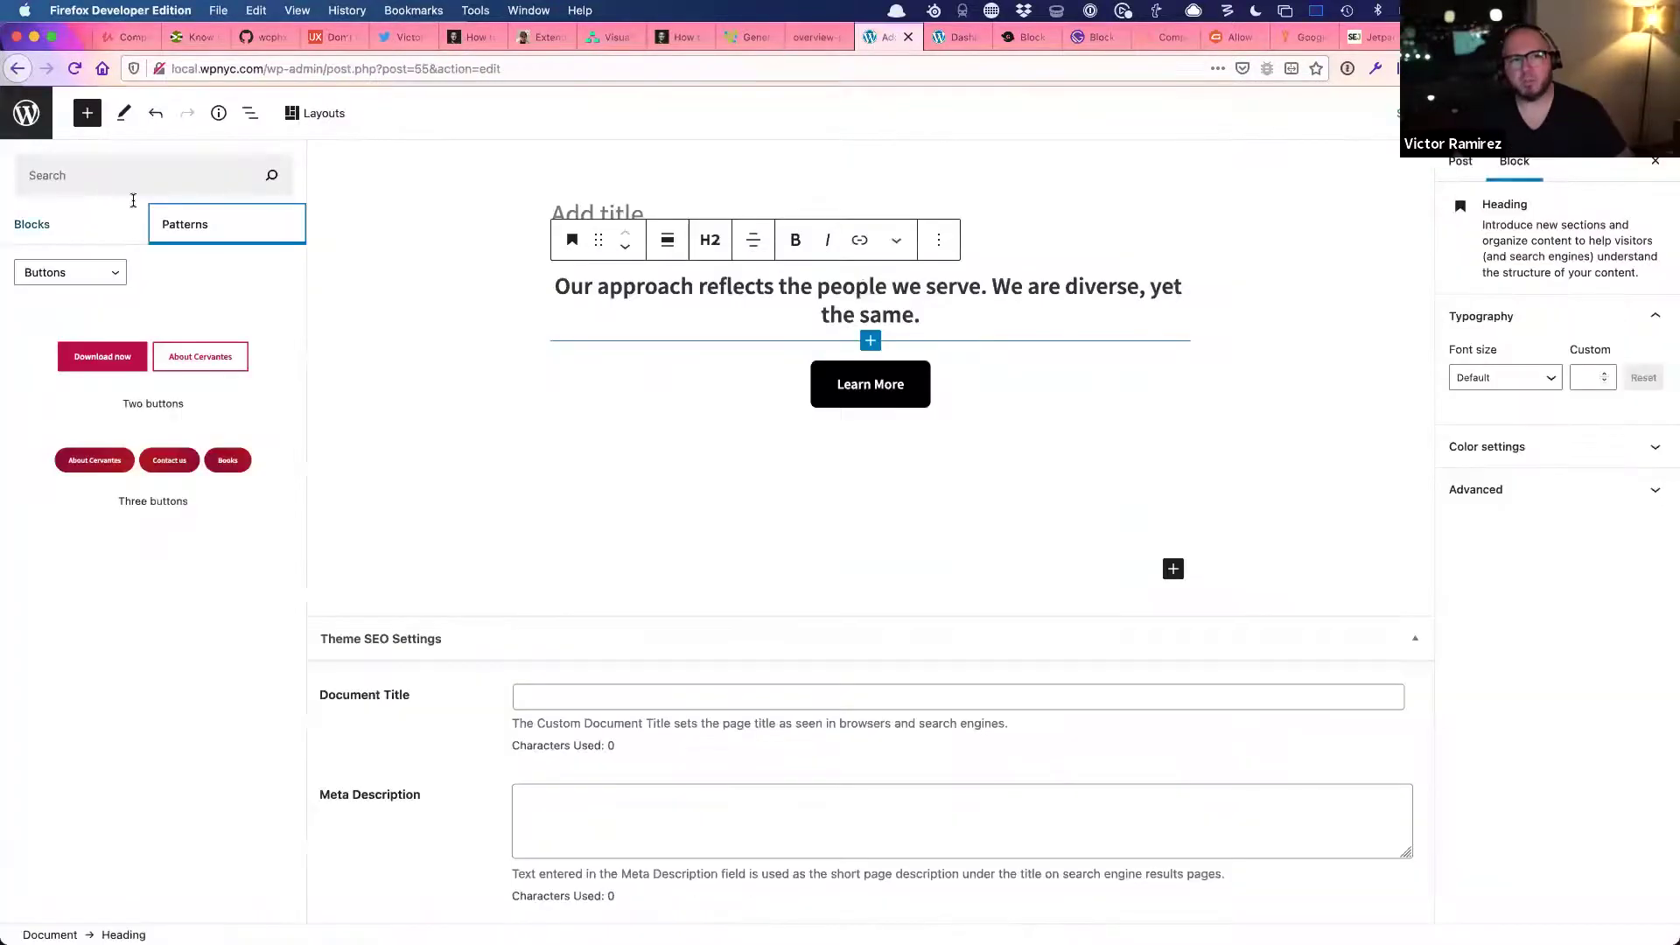
{"action": "left_click", "coordinate": [126, 167]}
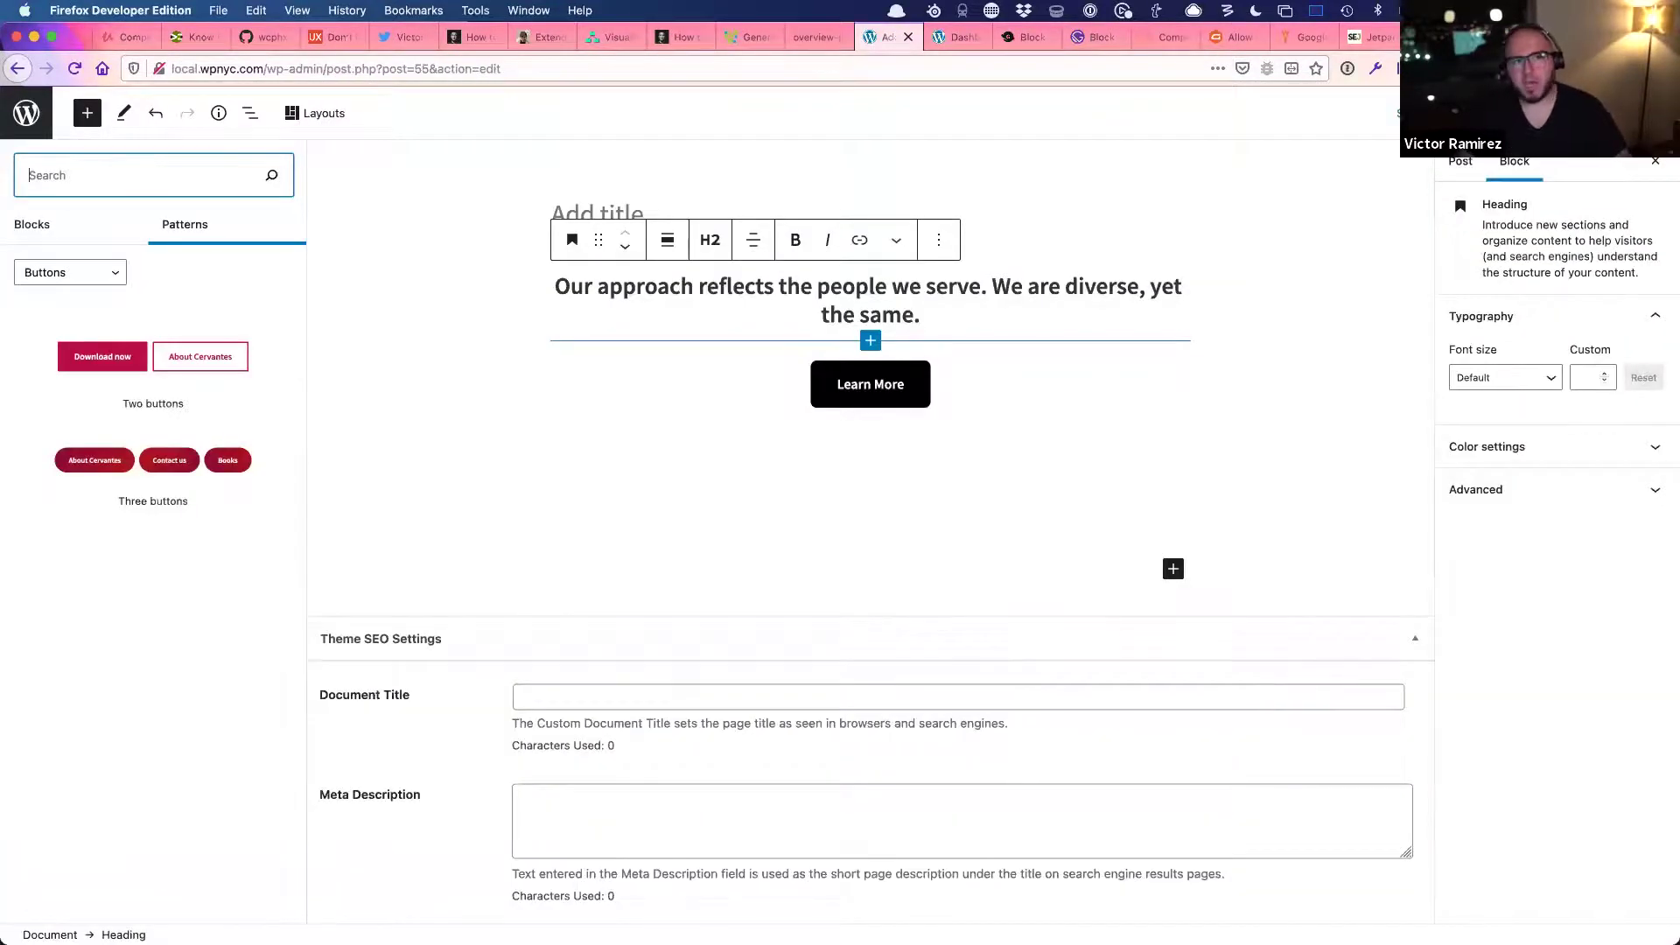
{"action": "type", "text": "market"}
{"action": "key", "text": "BackSpace"}
{"action": "key", "text": "BackSpace"}
{"action": "key", "text": "BackSpace"}
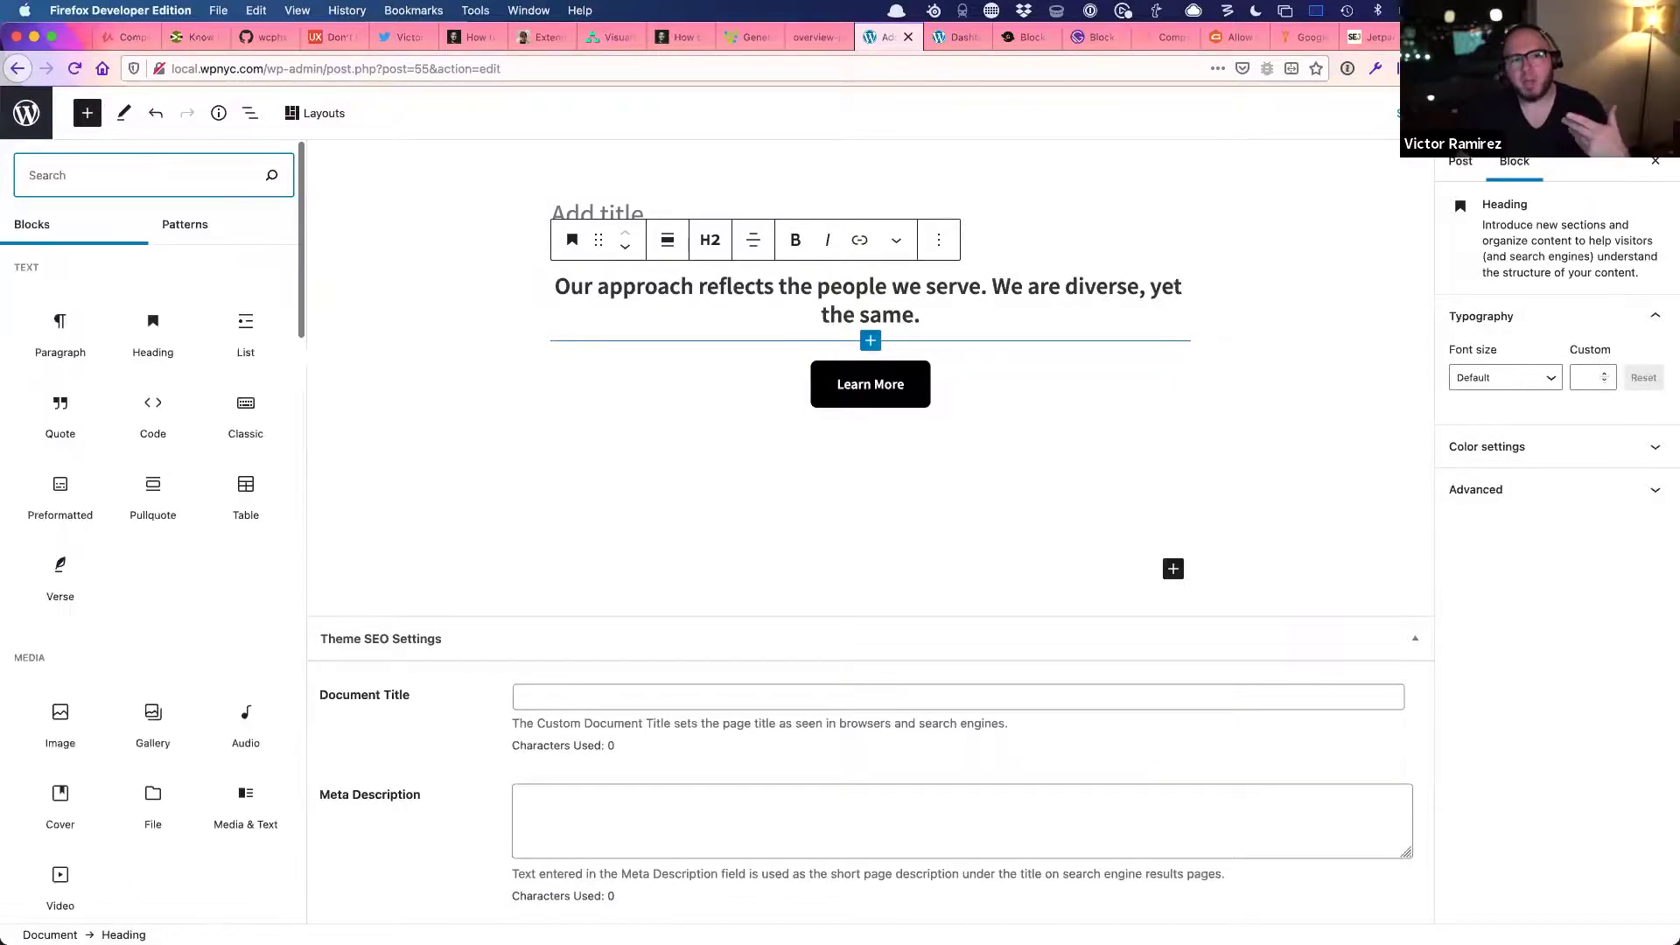